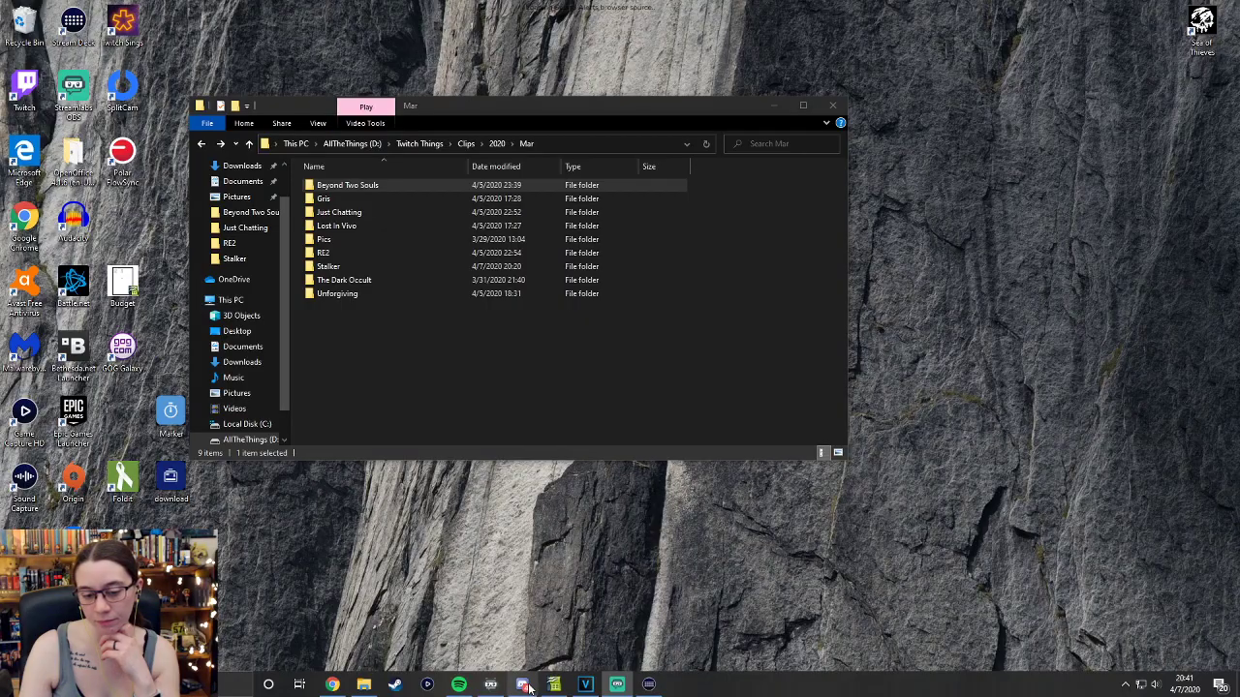
Bring up the OpenOffice Calc clip list over VEGAS Pro and widen its window on both sides to fit more columns.
mouse_move(530, 689)
click(587, 686)
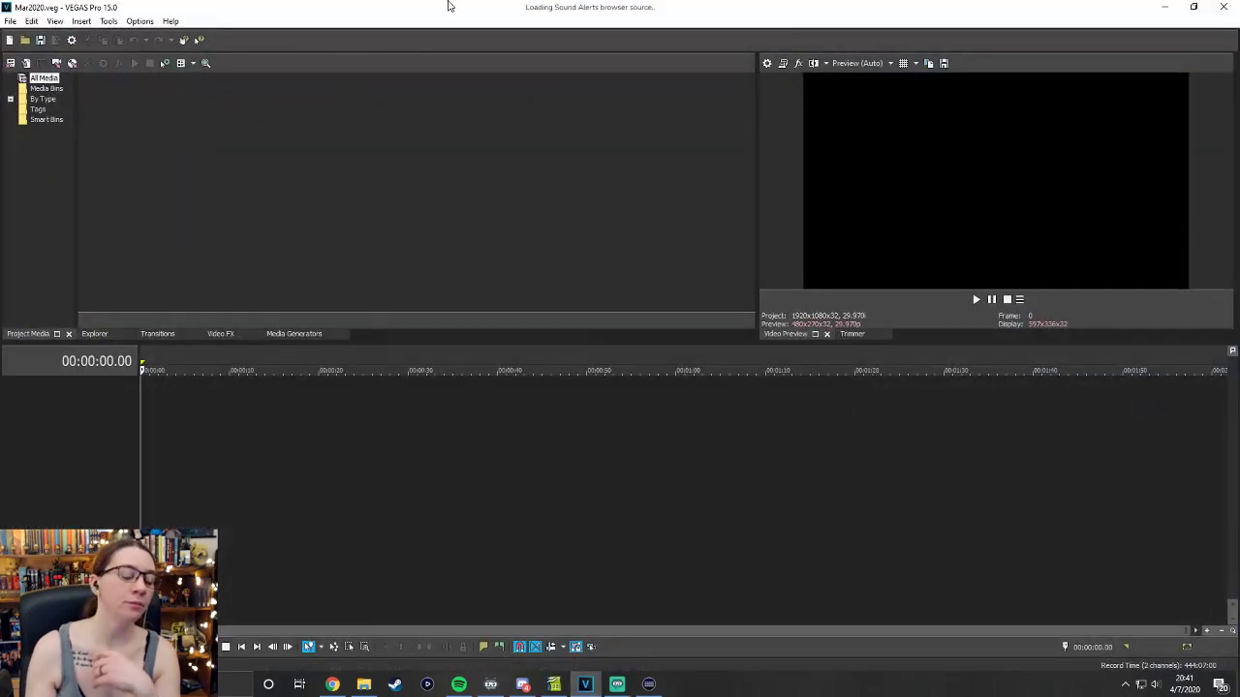
click(554, 686)
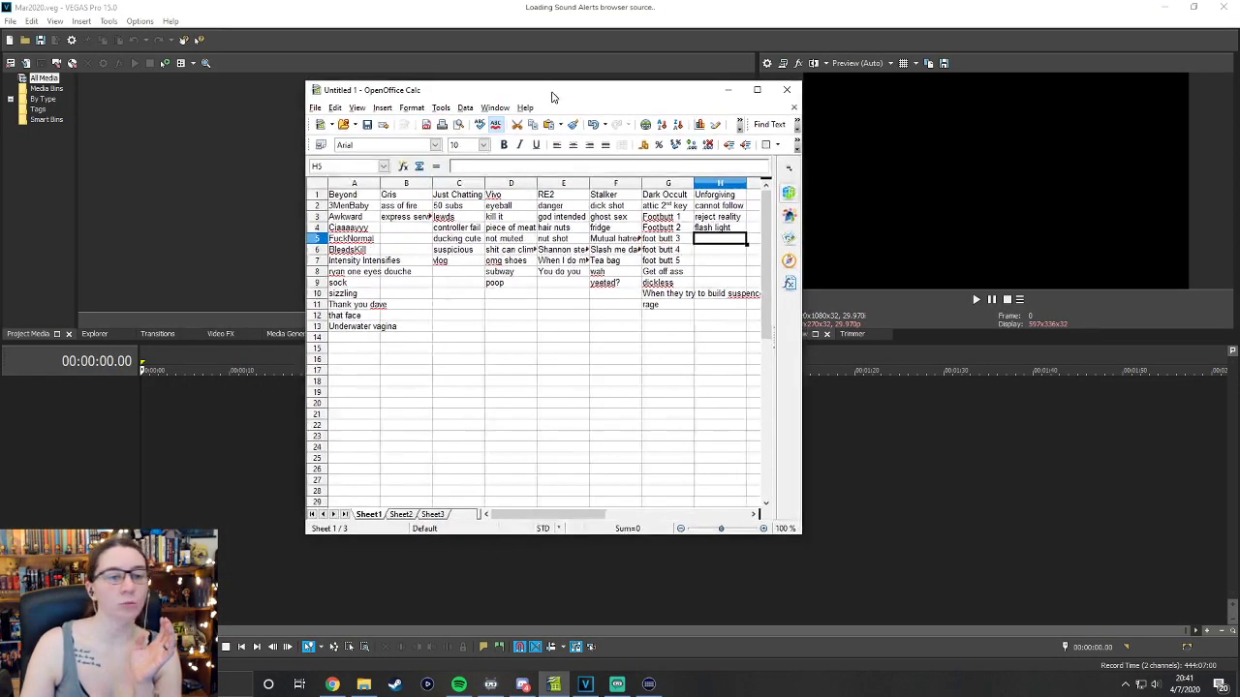
drag(804, 225, 868, 224)
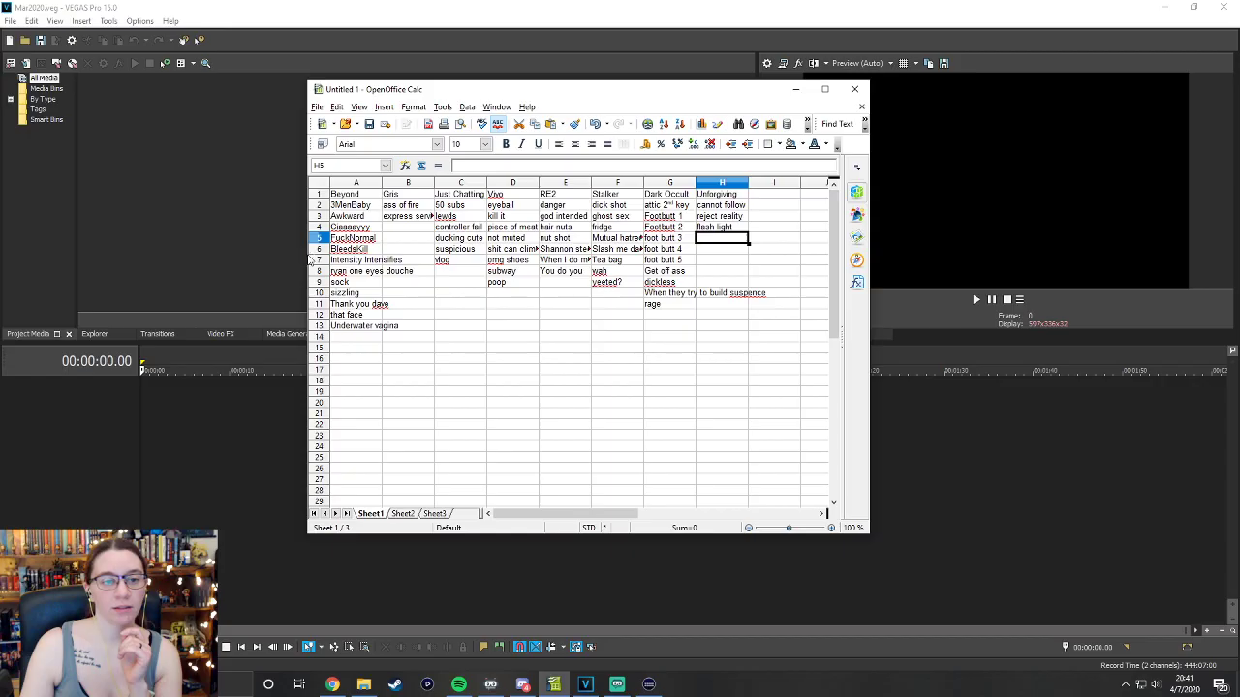
drag(309, 255, 233, 268)
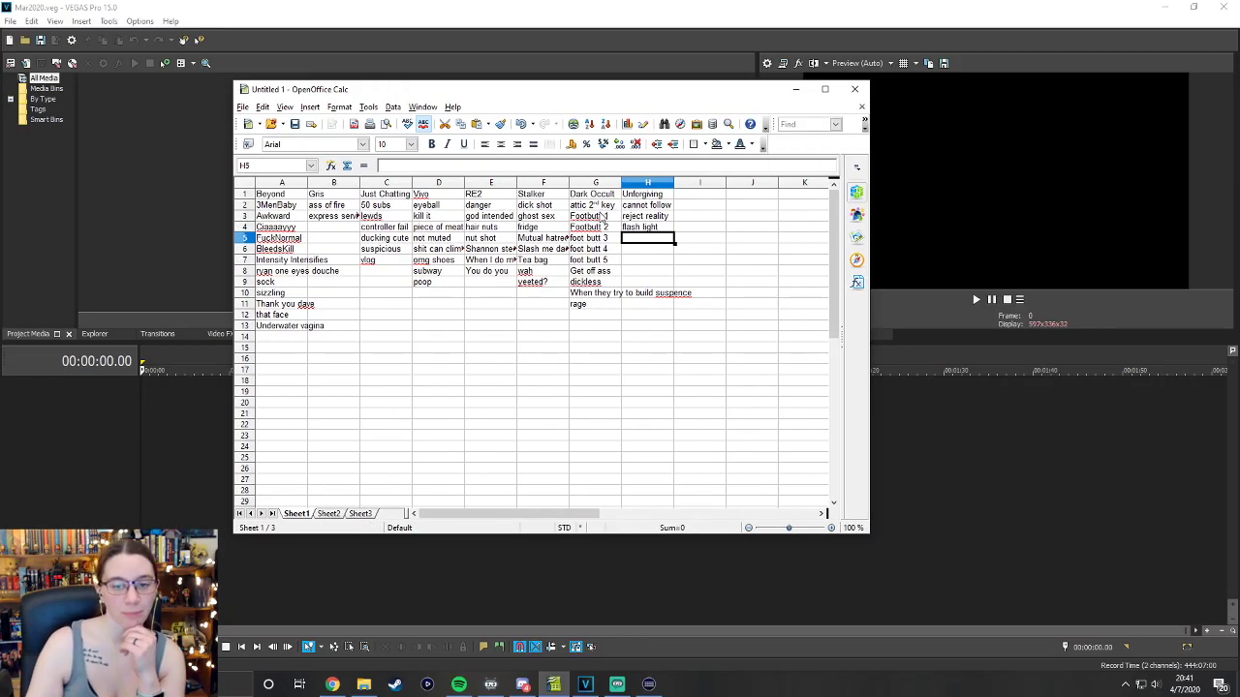
Review the clip names listed under the Dark Occult and Beyond columns of the spreadsheet.
drag(601, 217, 604, 289)
click(576, 339)
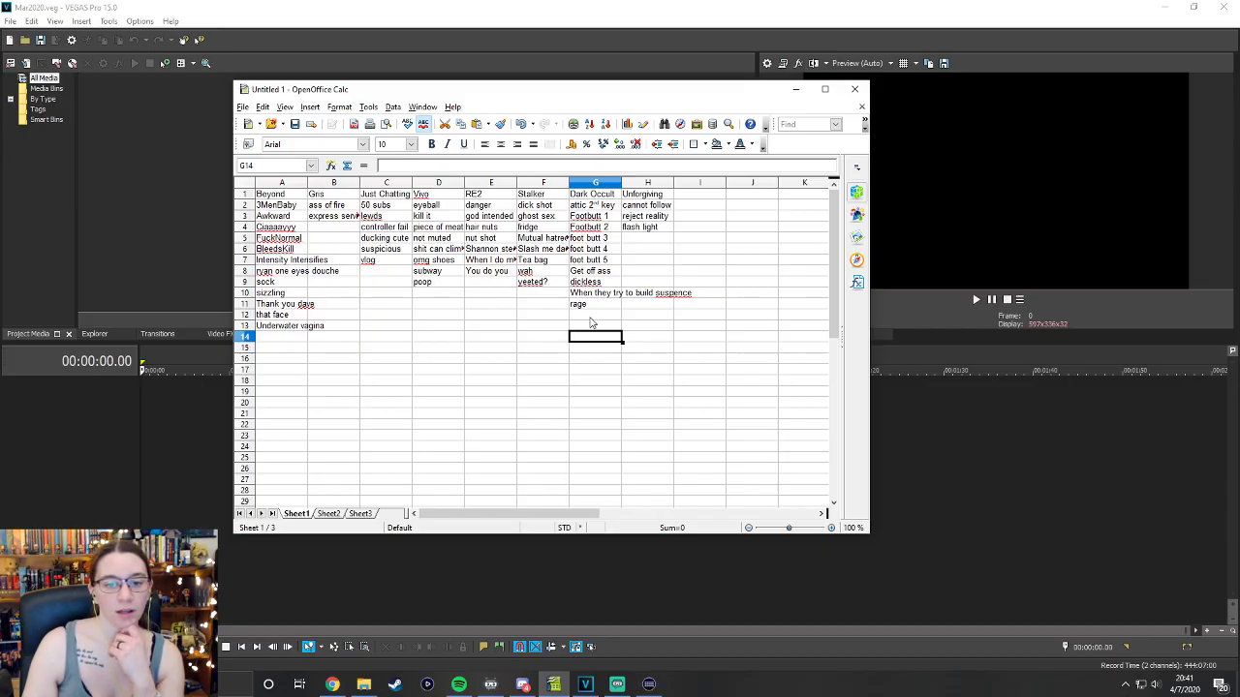
click(596, 239)
drag(270, 227, 276, 326)
click(277, 315)
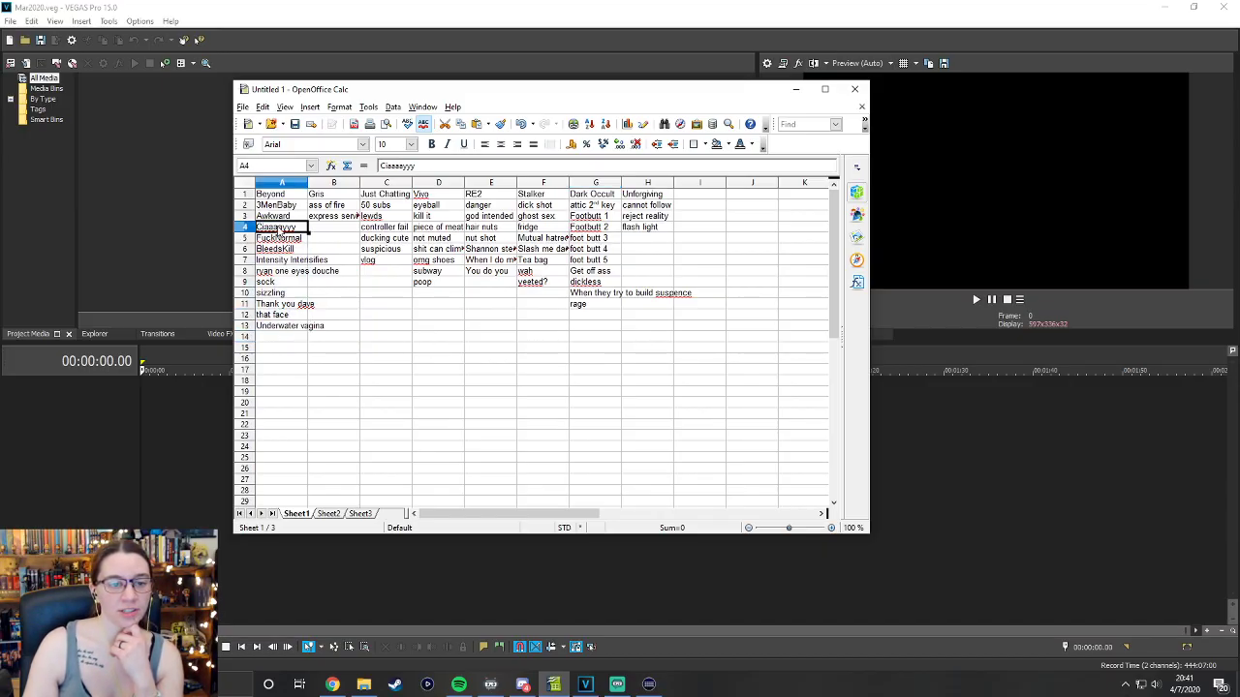
drag(275, 227, 281, 304)
click(285, 327)
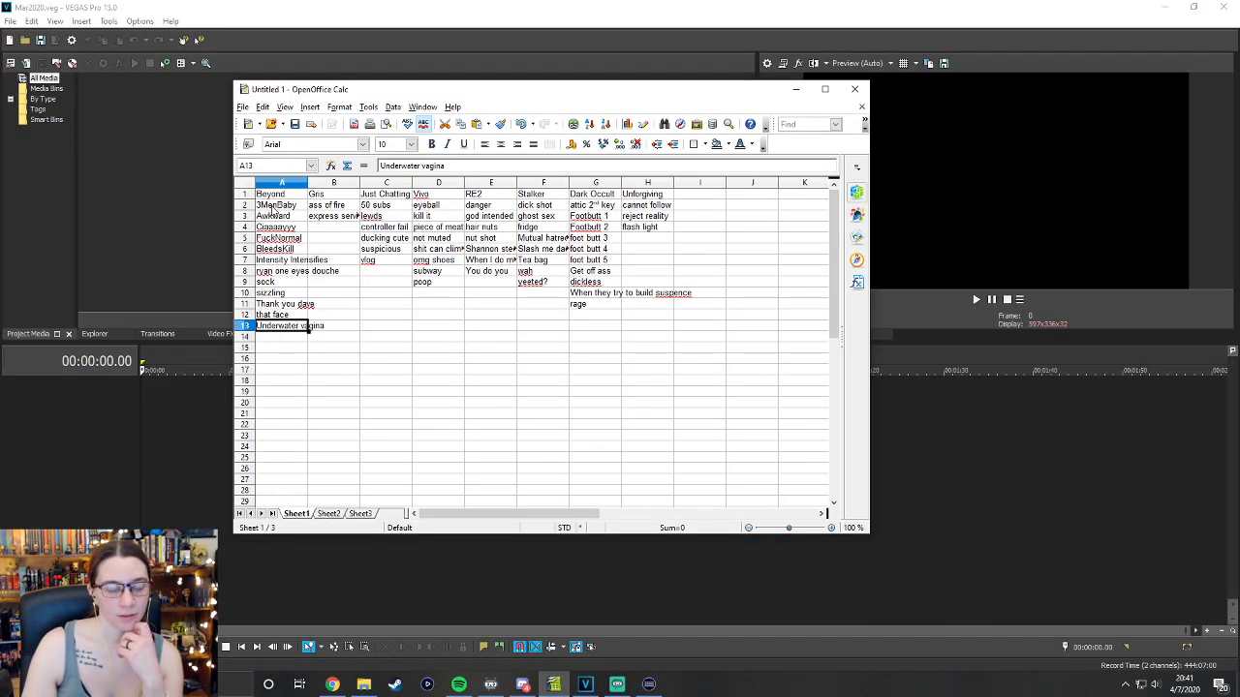
click(295, 426)
click(272, 396)
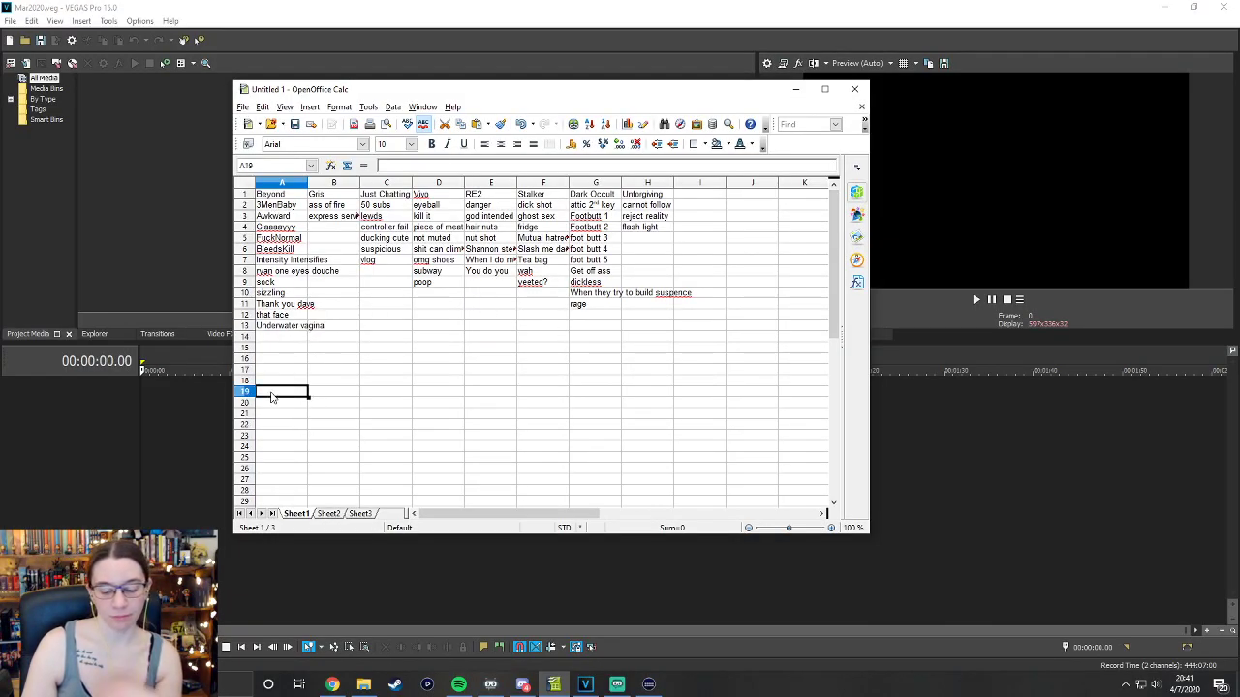
text(=)
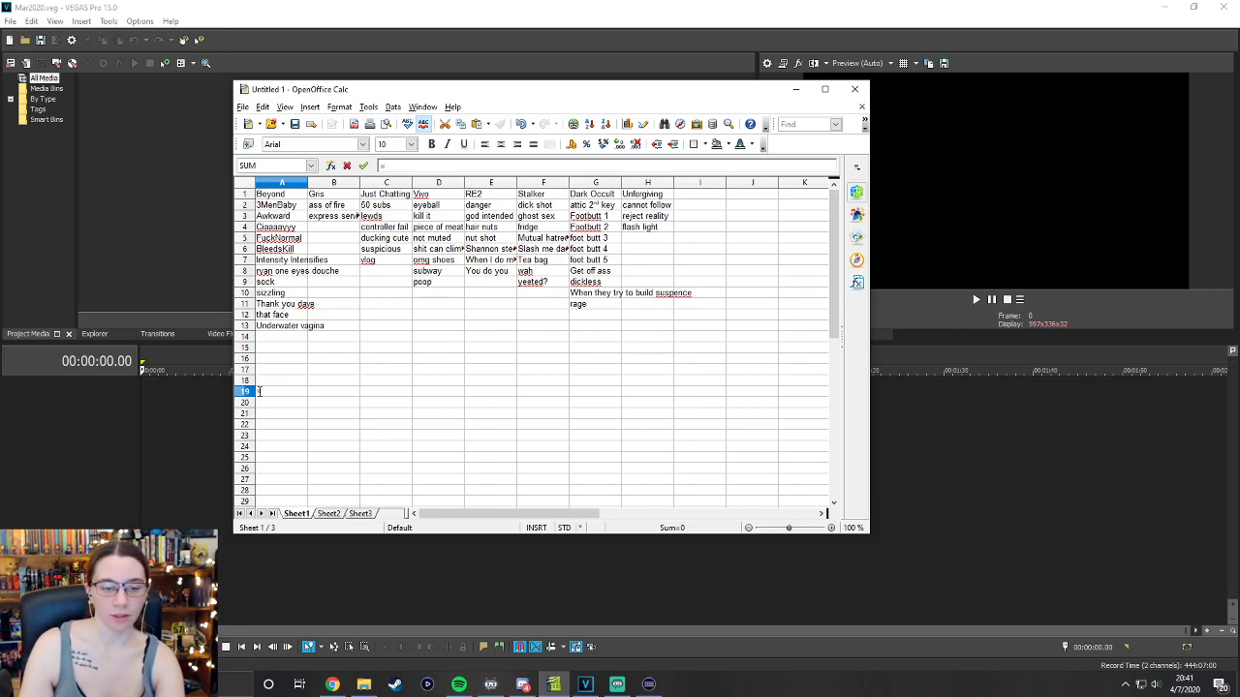
key(BackSpace)
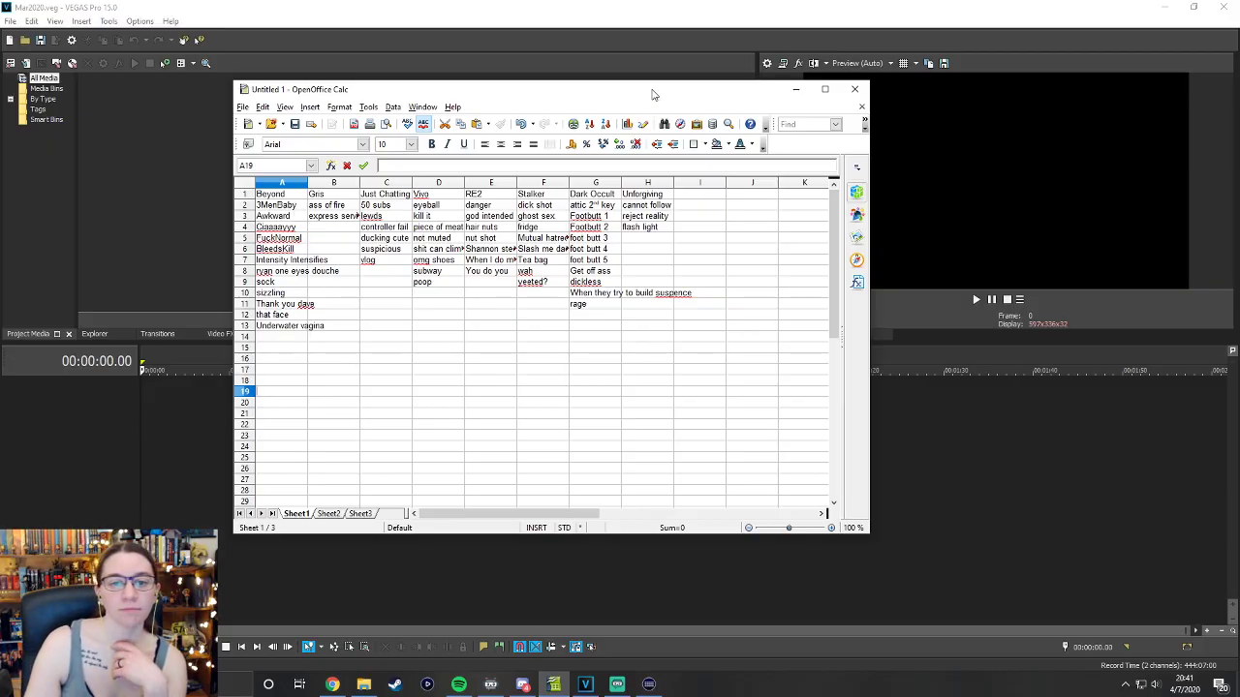
Return to VEGAS Pro and open the Mar2020 project from Twitch Things > Vids > Projects > 2020.
click(566, 678)
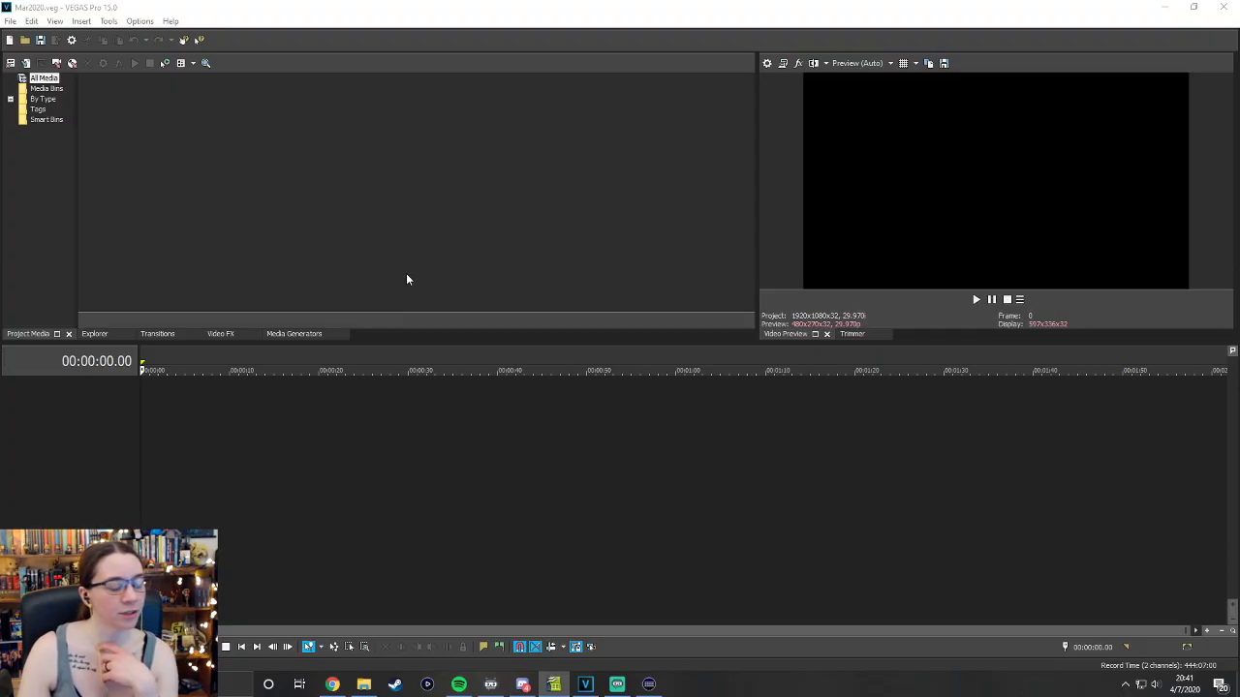
click(9, 41)
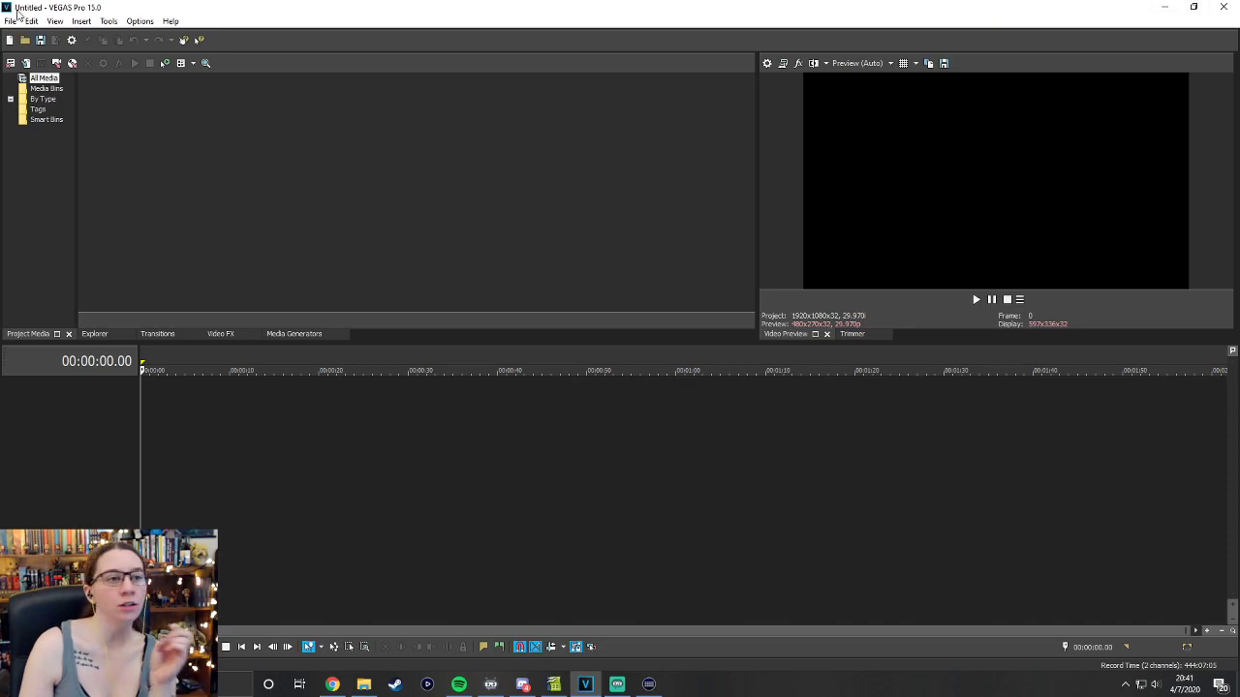
click(11, 21)
click(21, 51)
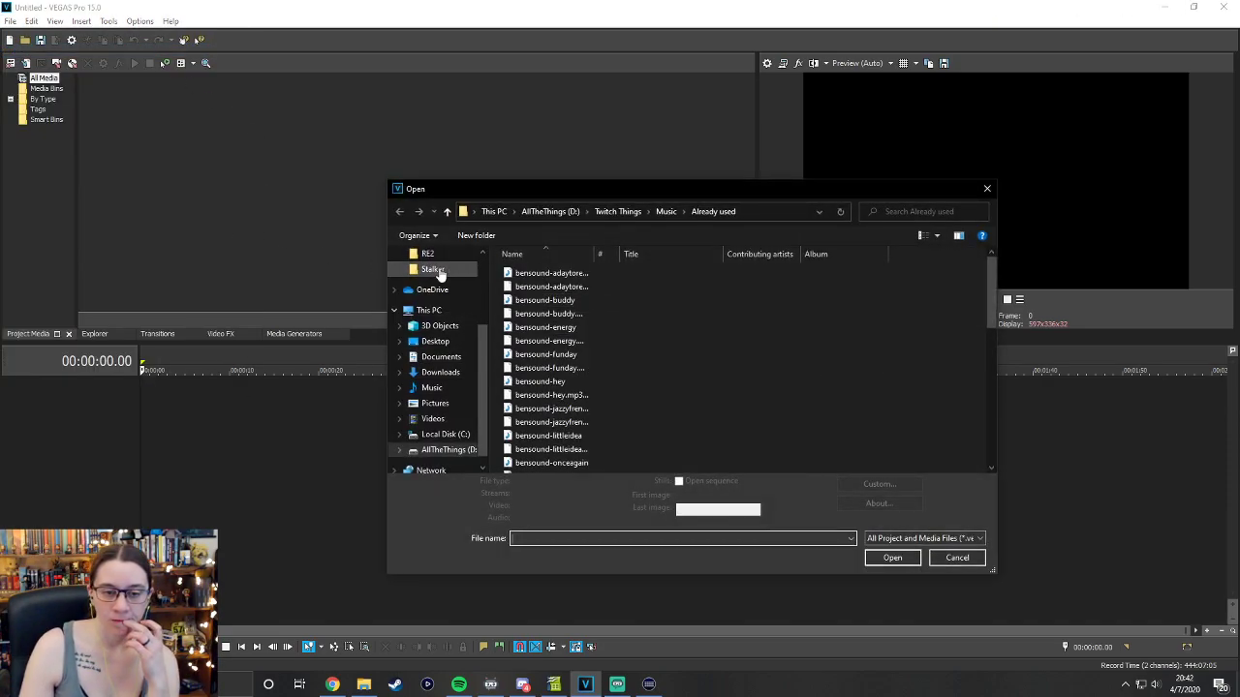
click(617, 212)
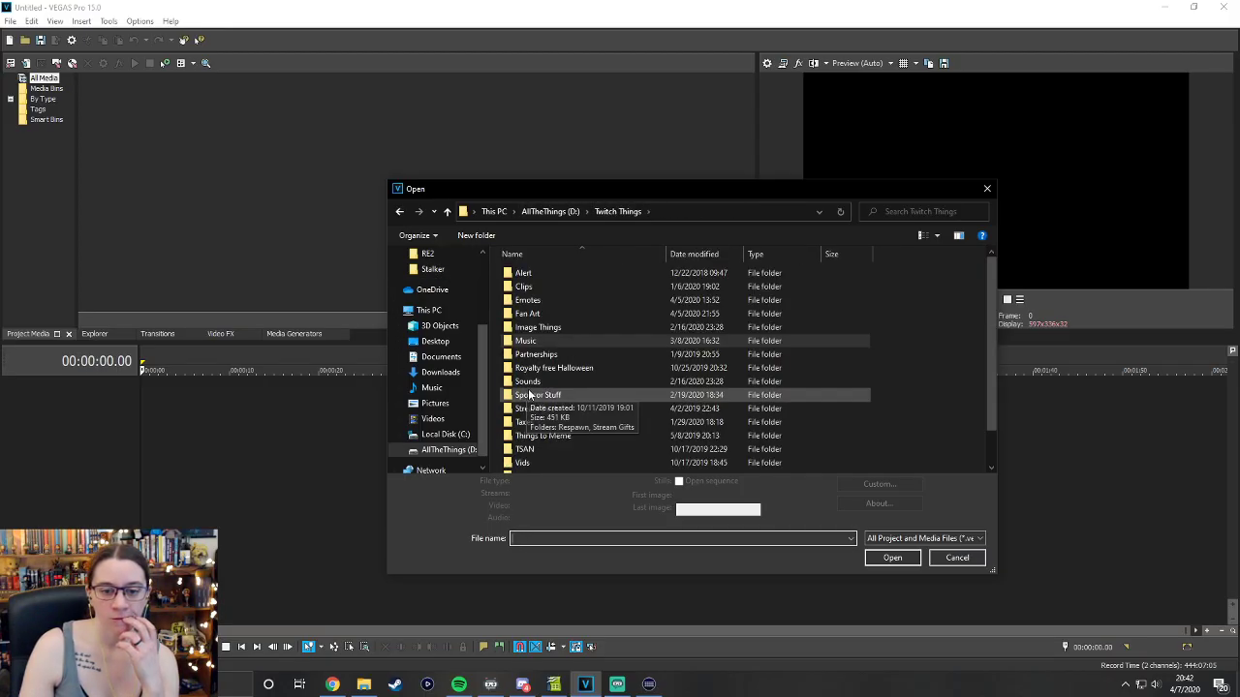
scroll(543, 402, down, 1)
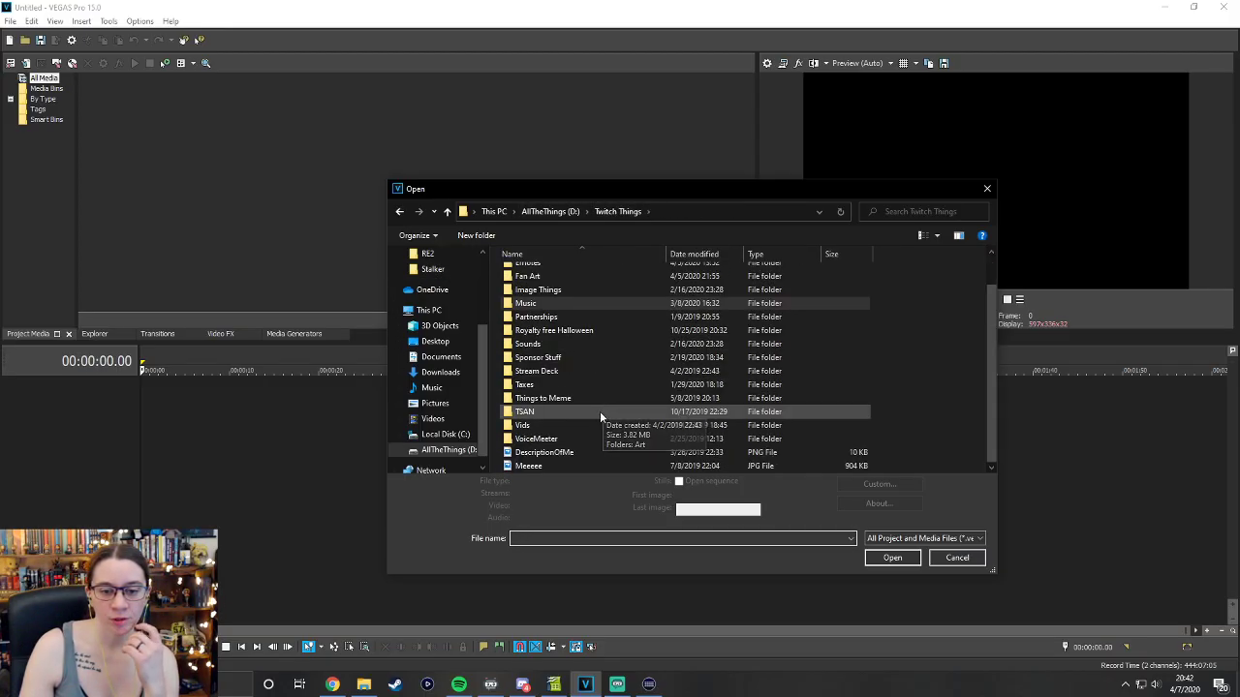
double_click(549, 425)
double_click(543, 282)
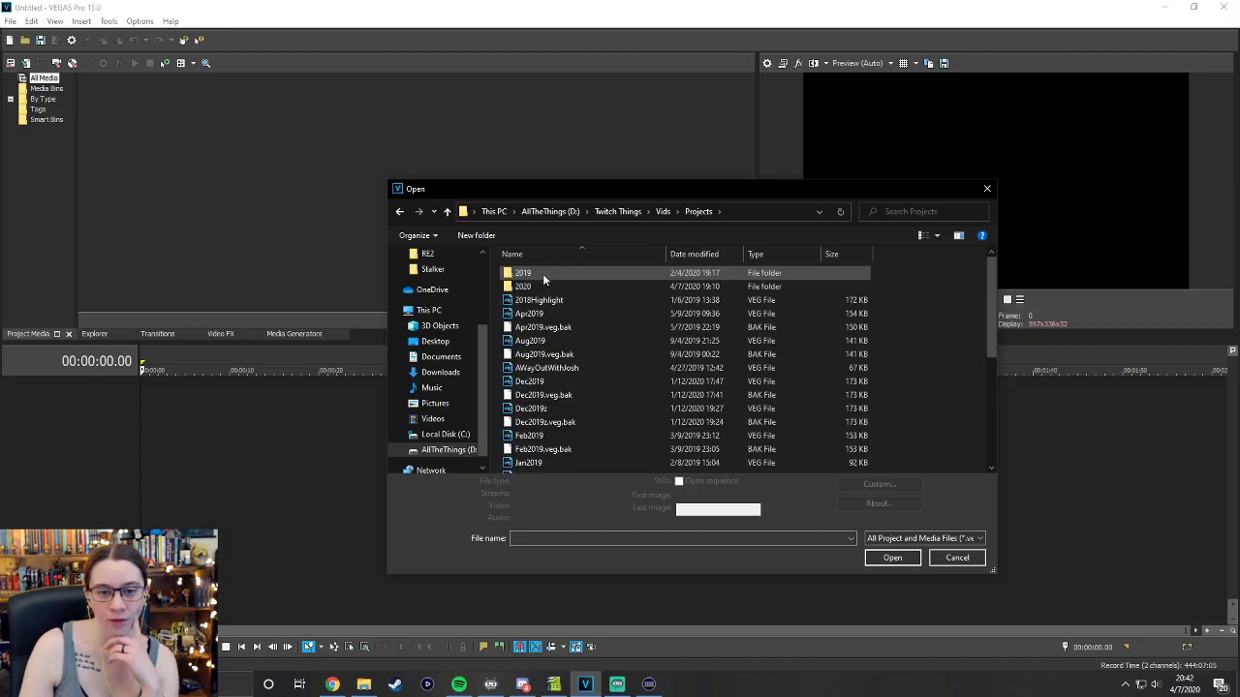
double_click(542, 283)
double_click(549, 328)
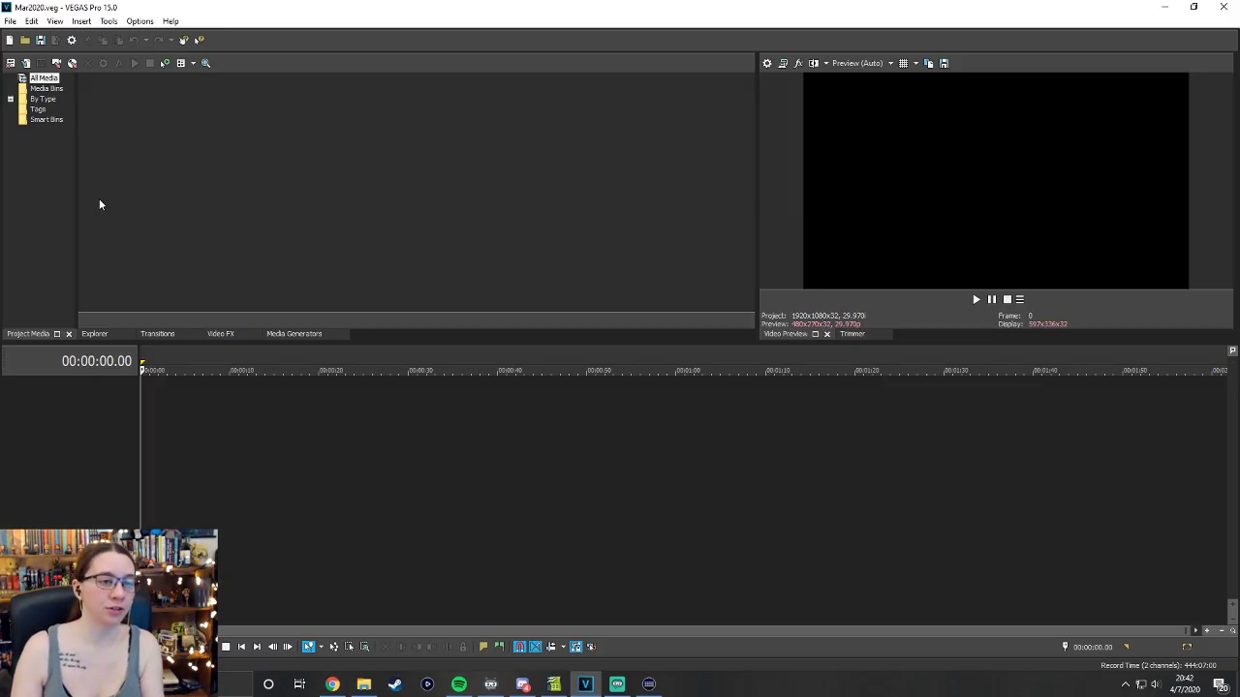
Start importing media and browse to the Beyond Two Souls folder in Twitch Things > Clips > 2020 > Mar.
click(26, 63)
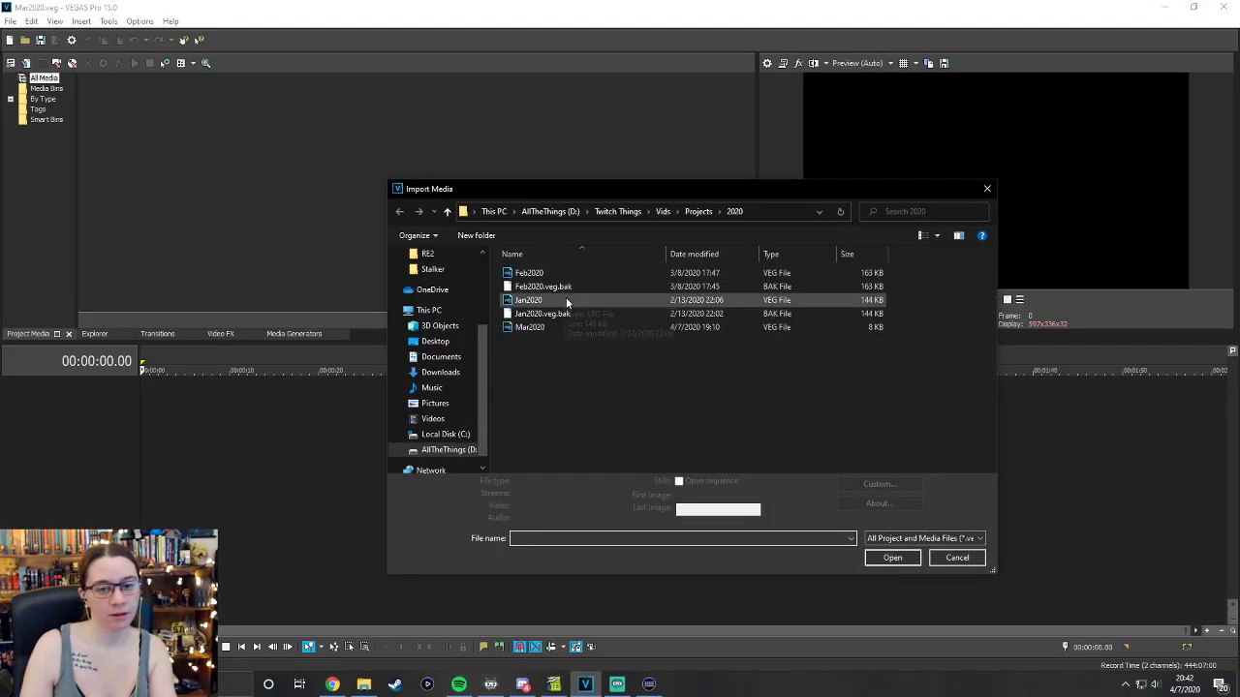
click(615, 213)
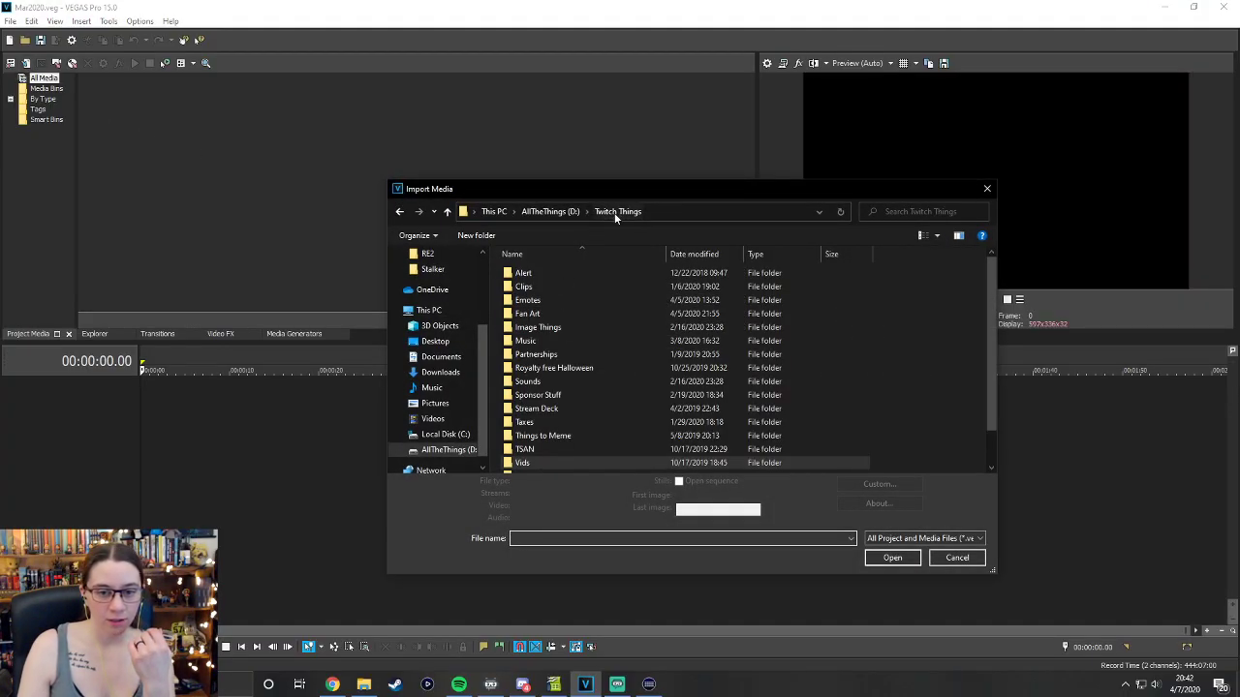
click(536, 288)
double_click(535, 287)
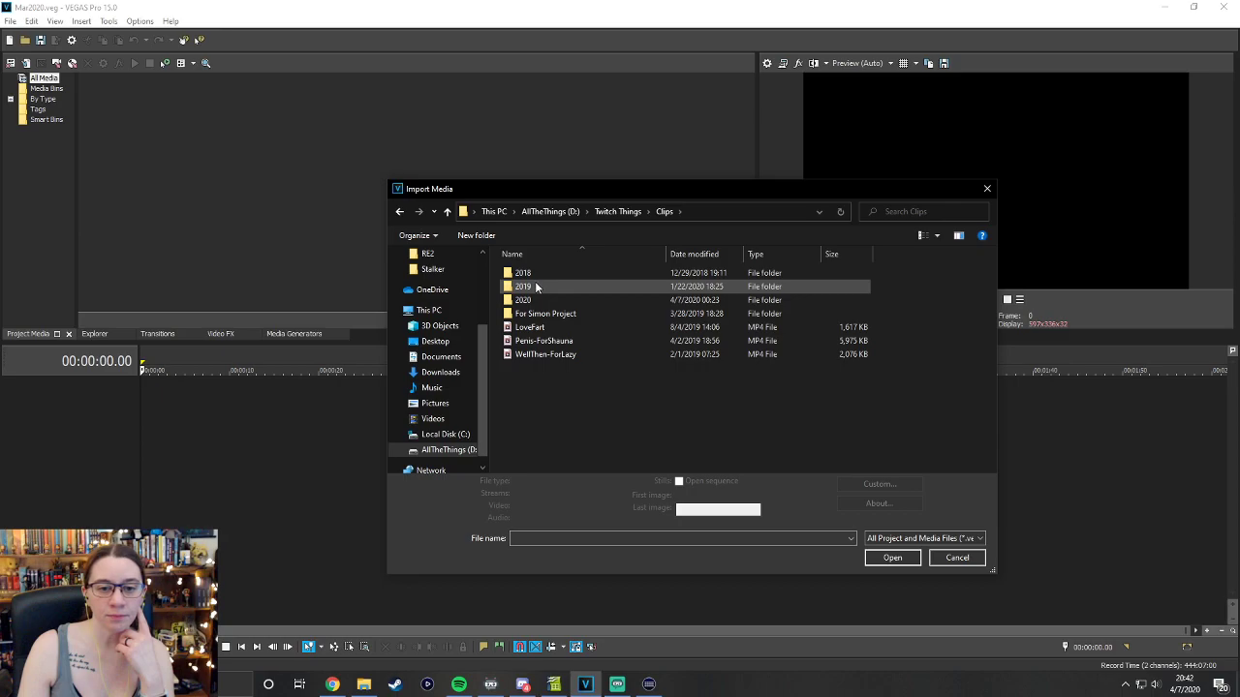
double_click(534, 283)
double_click(536, 310)
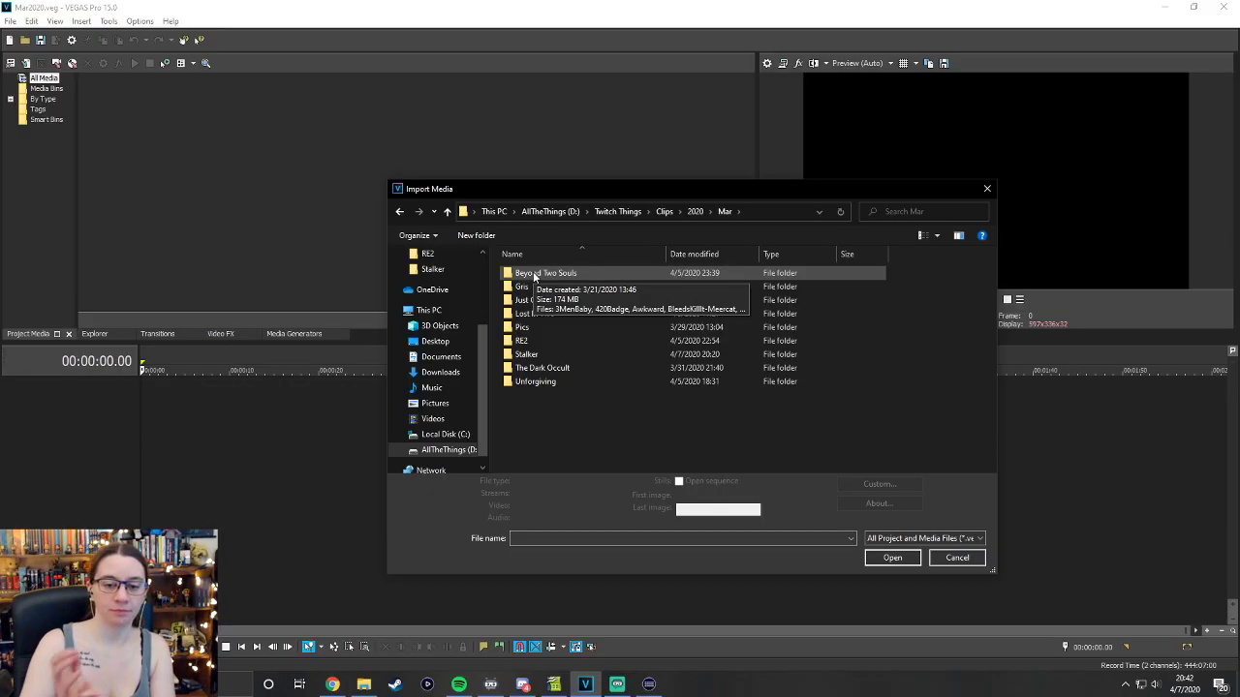
double_click(534, 274)
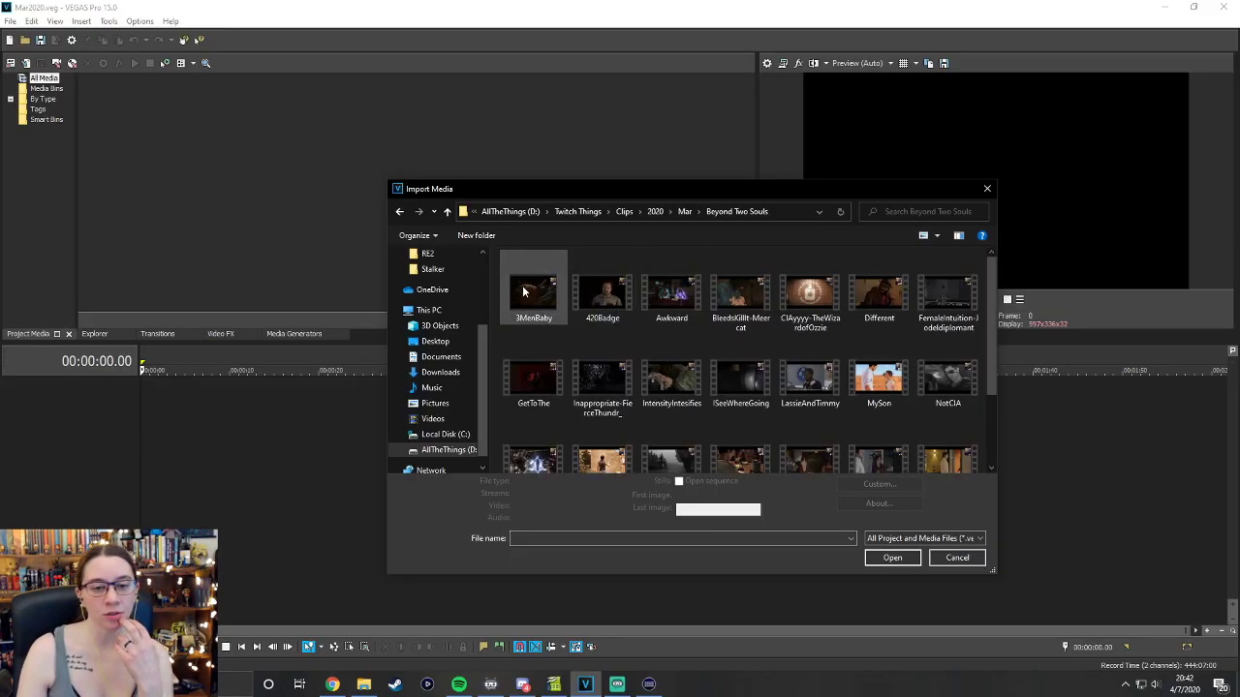
click(525, 292)
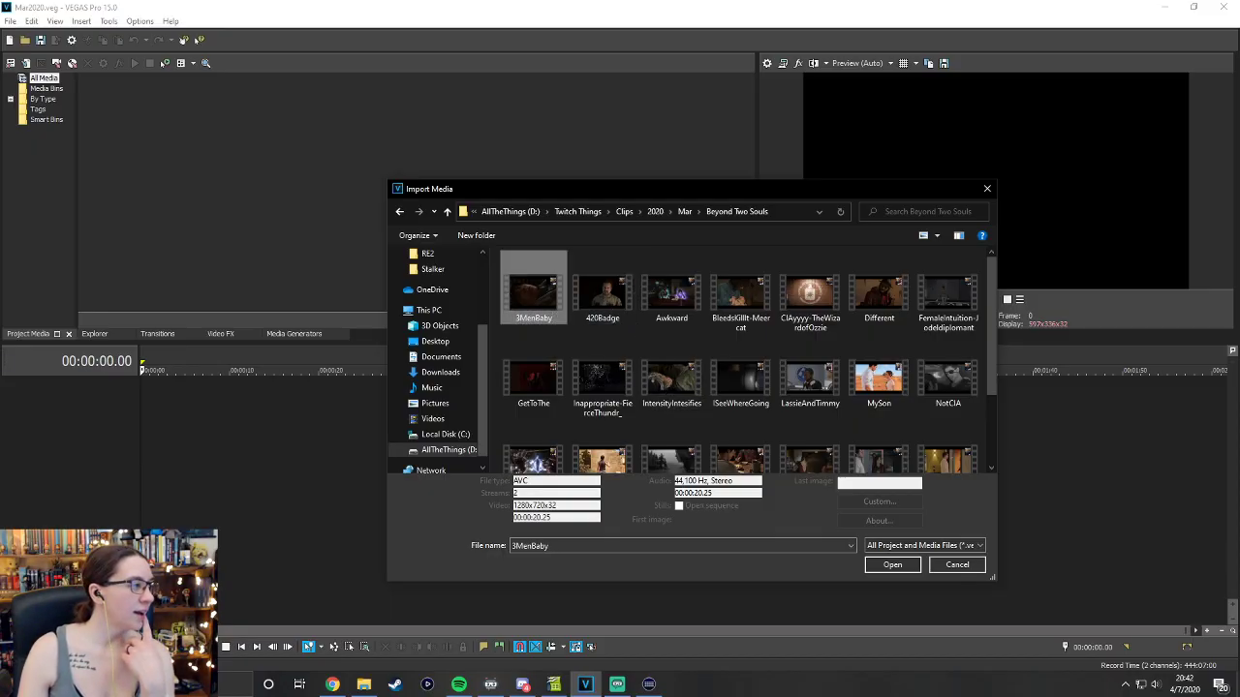
key(alt+Tab)
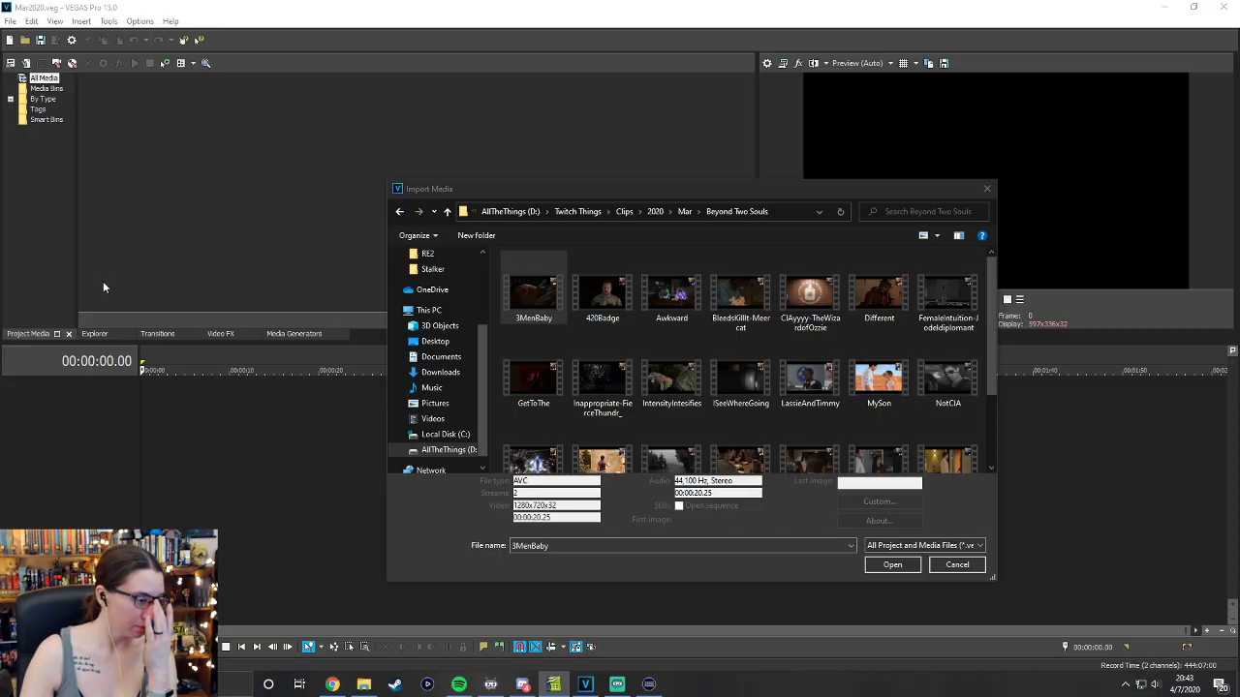
click(678, 299)
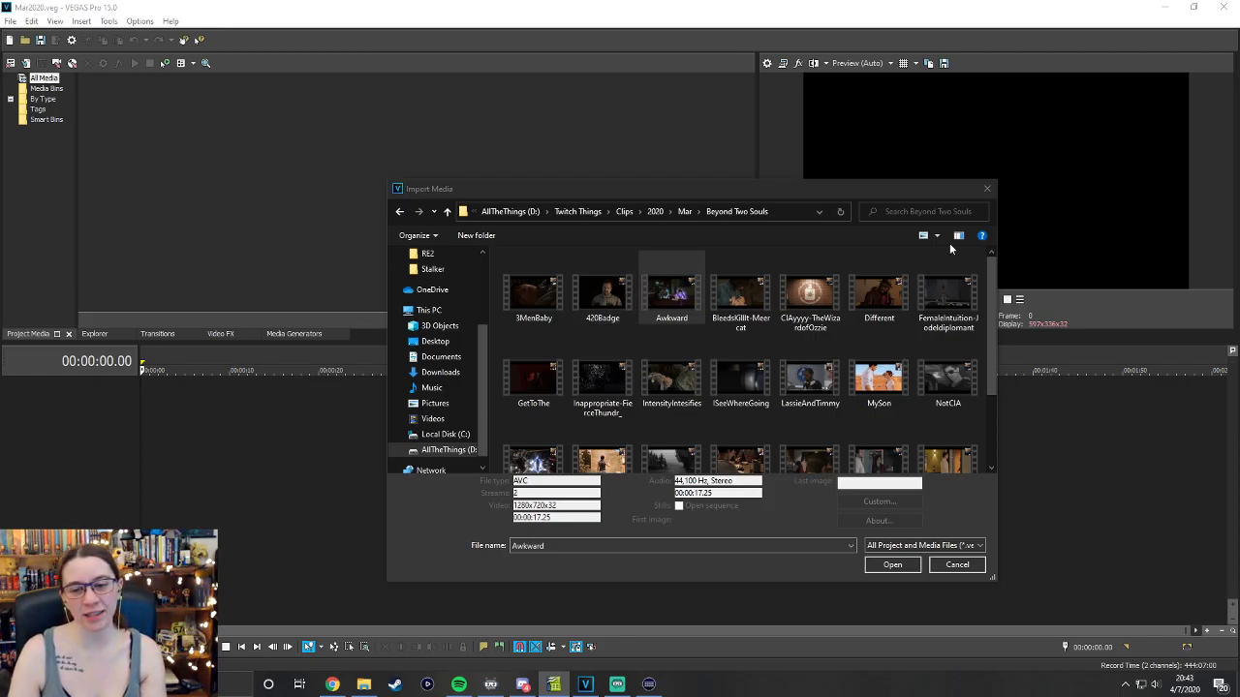
Select the clips BleedsKillIt-Meercat, CIAyyyy-TheWizardofOzzie, Different, IntensityIntesifies and NotCIA together for import.
click(745, 308)
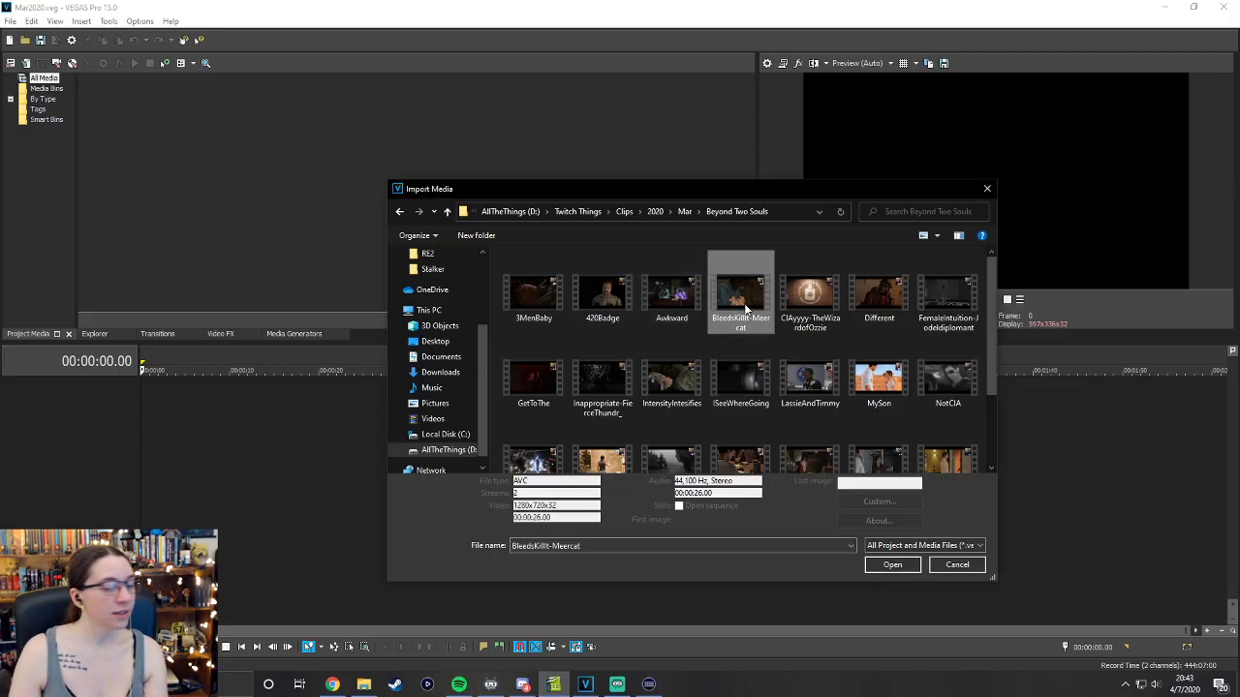
ctrl+click(810, 298)
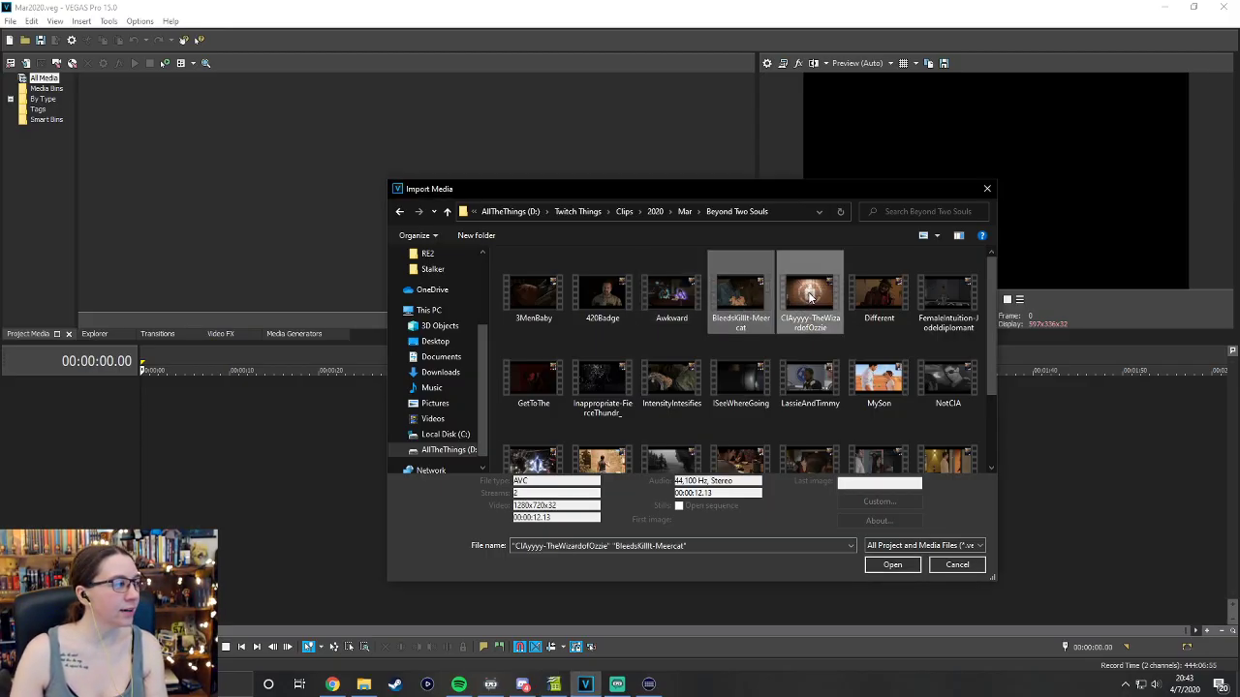
ctrl+click(885, 290)
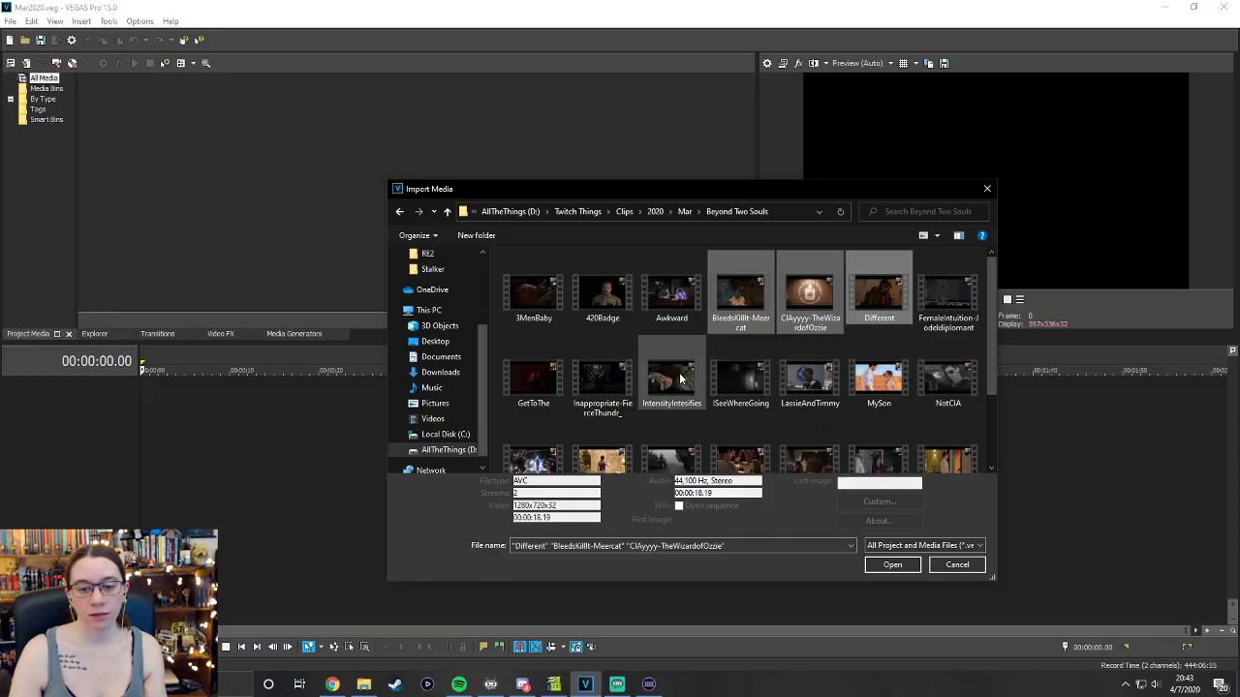
ctrl+click(656, 382)
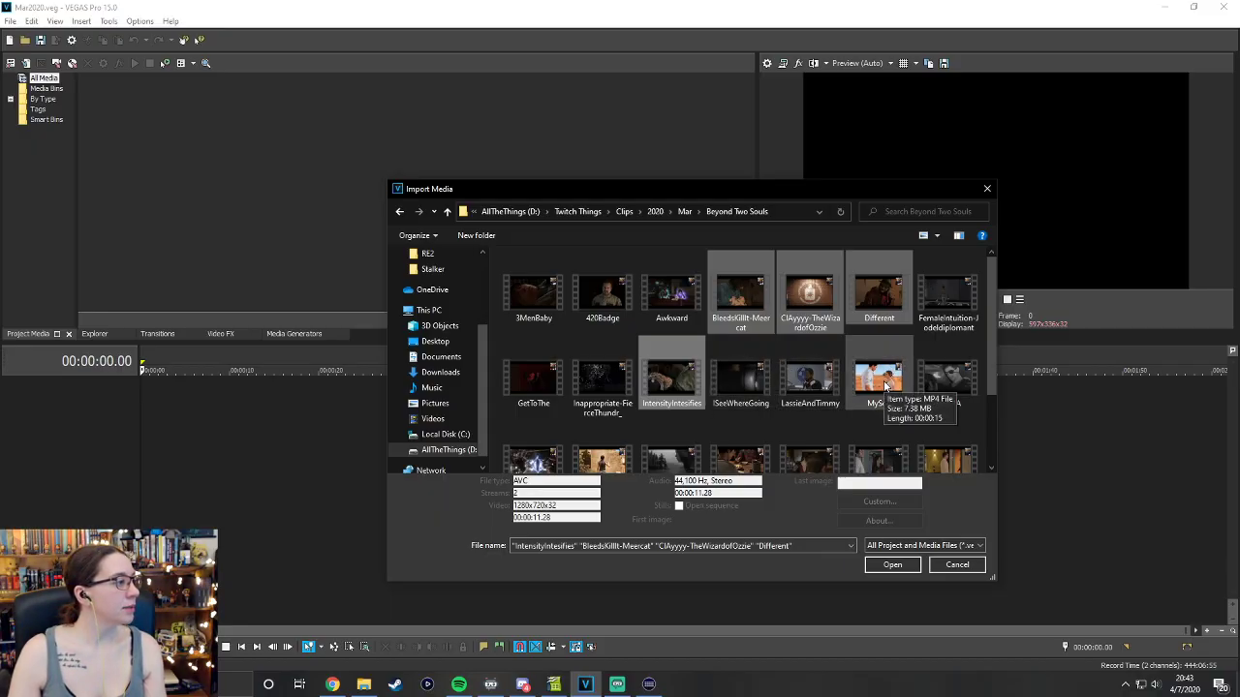
ctrl+click(948, 364)
Add the clips OldSock, StillSizzling, ThankYouDave, ThatFace and UnderwaterVagina to the import selection.
scroll(715, 397, down, 2)
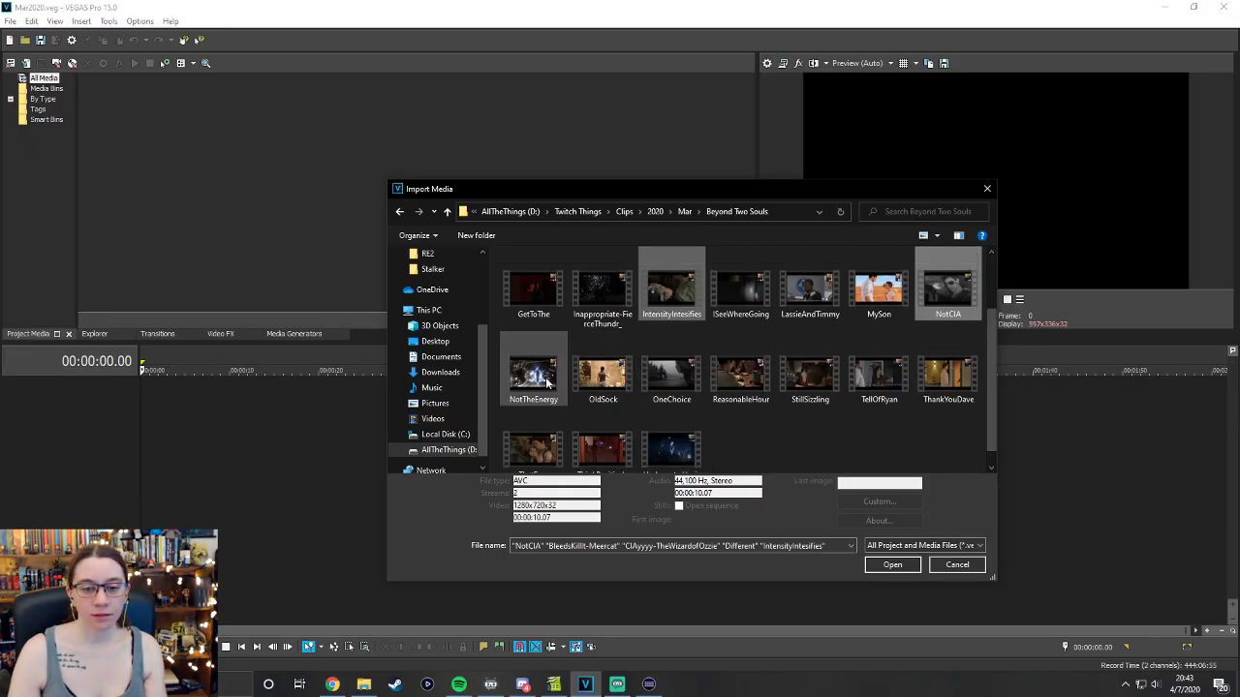
ctrl+click(600, 377)
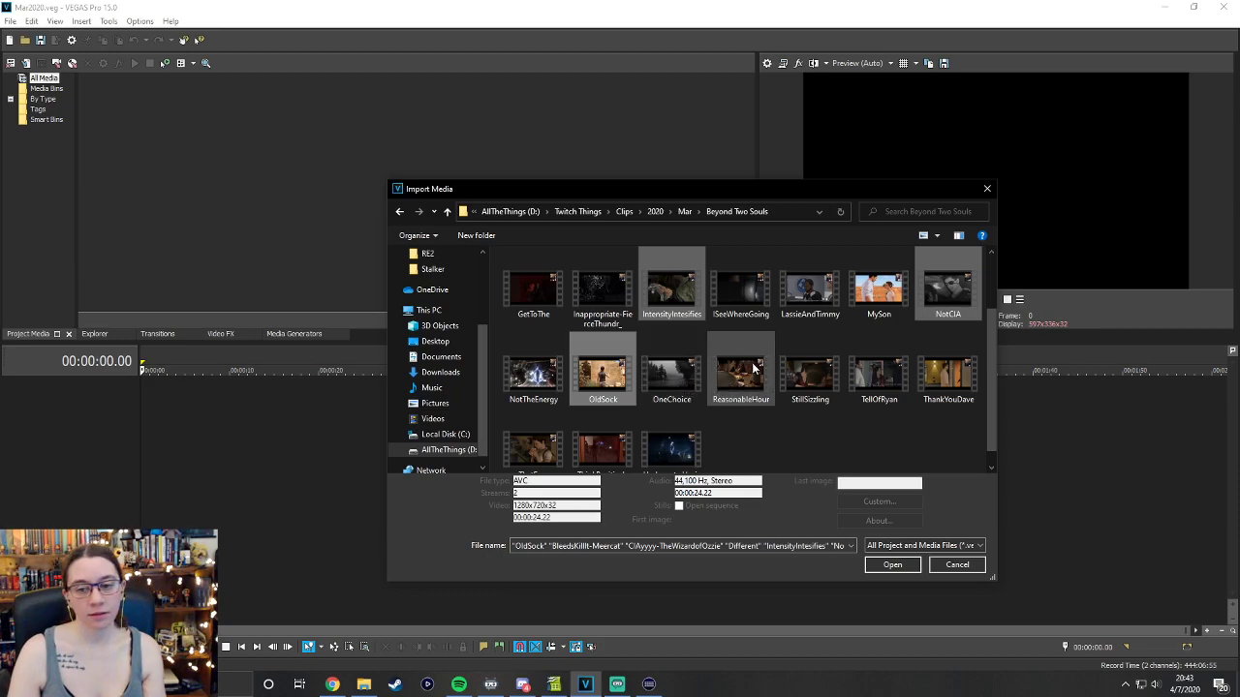
ctrl+click(800, 366)
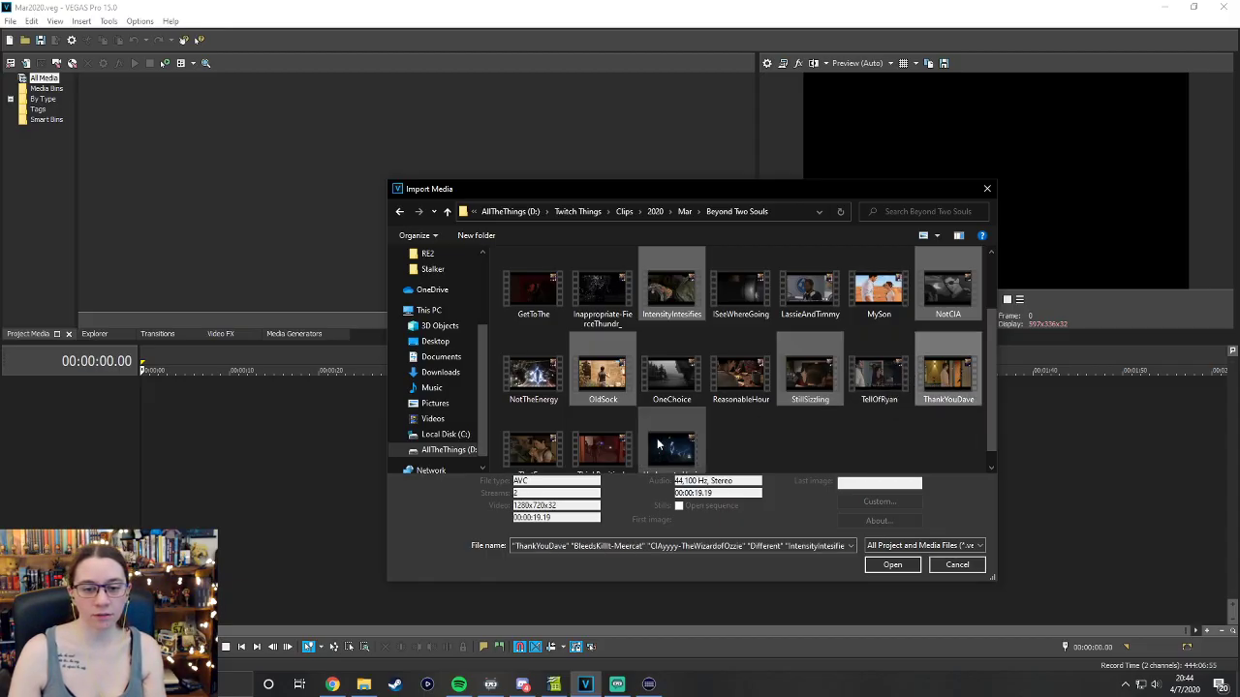
scroll(668, 436, down, 1)
ctrl+click(533, 431)
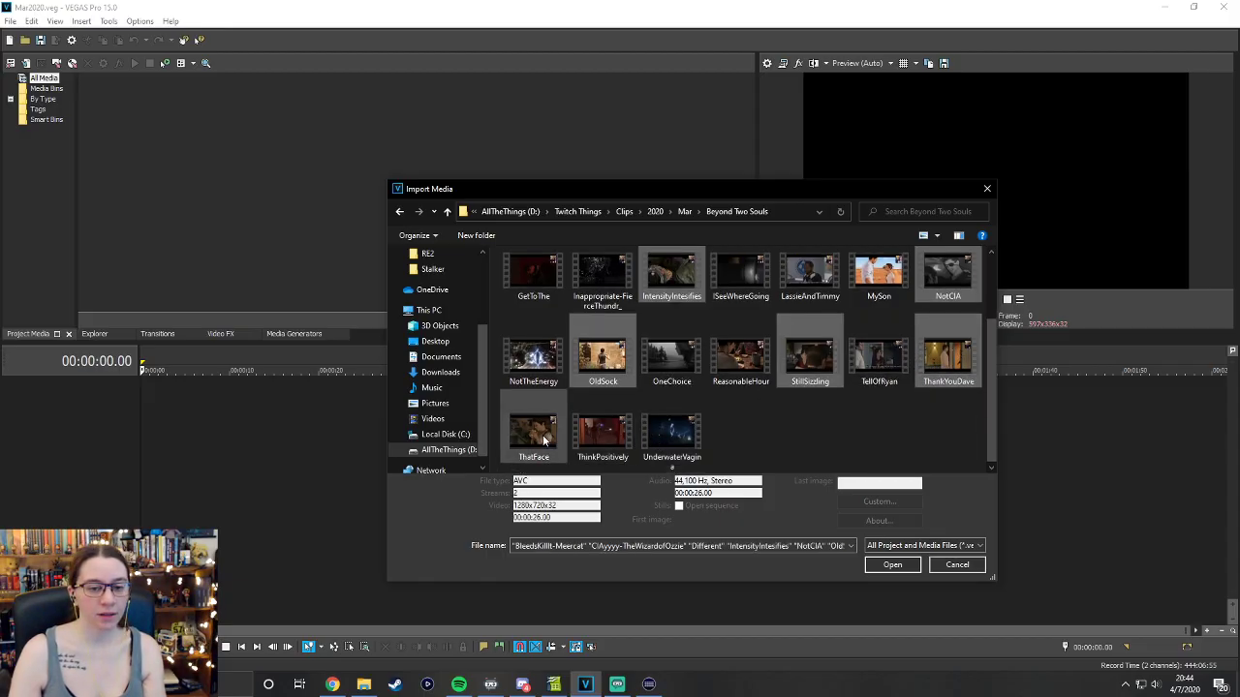
ctrl+click(604, 440)
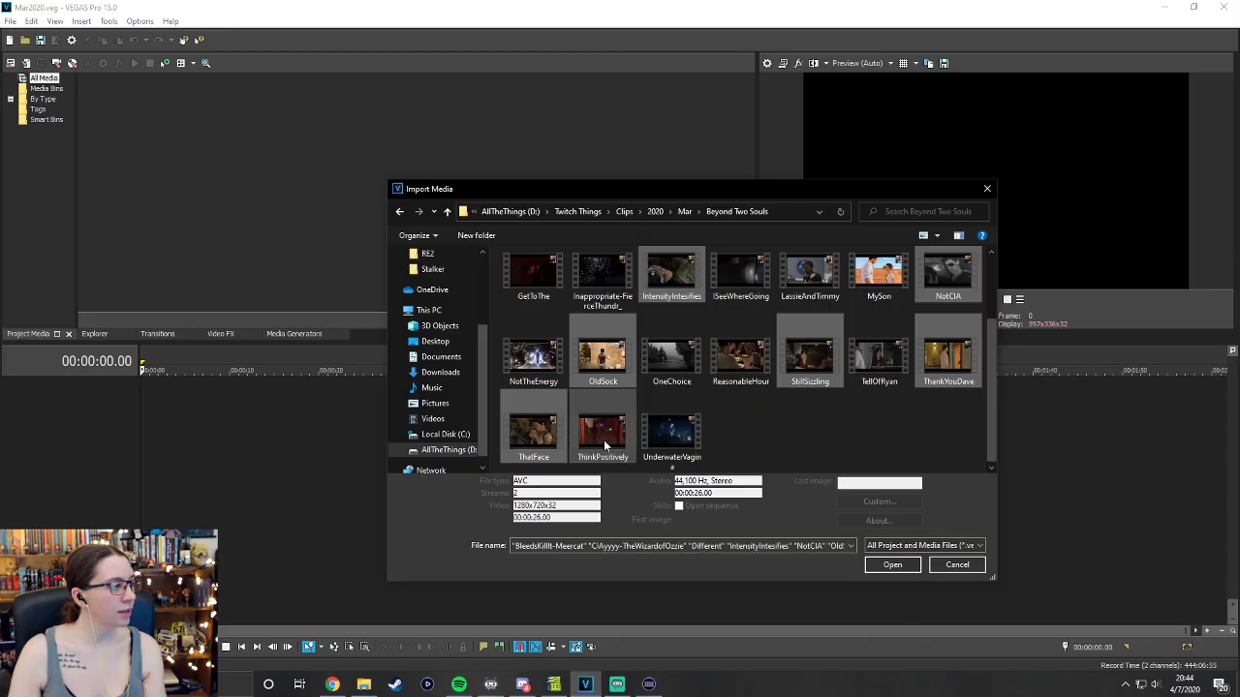
ctrl+click(697, 435)
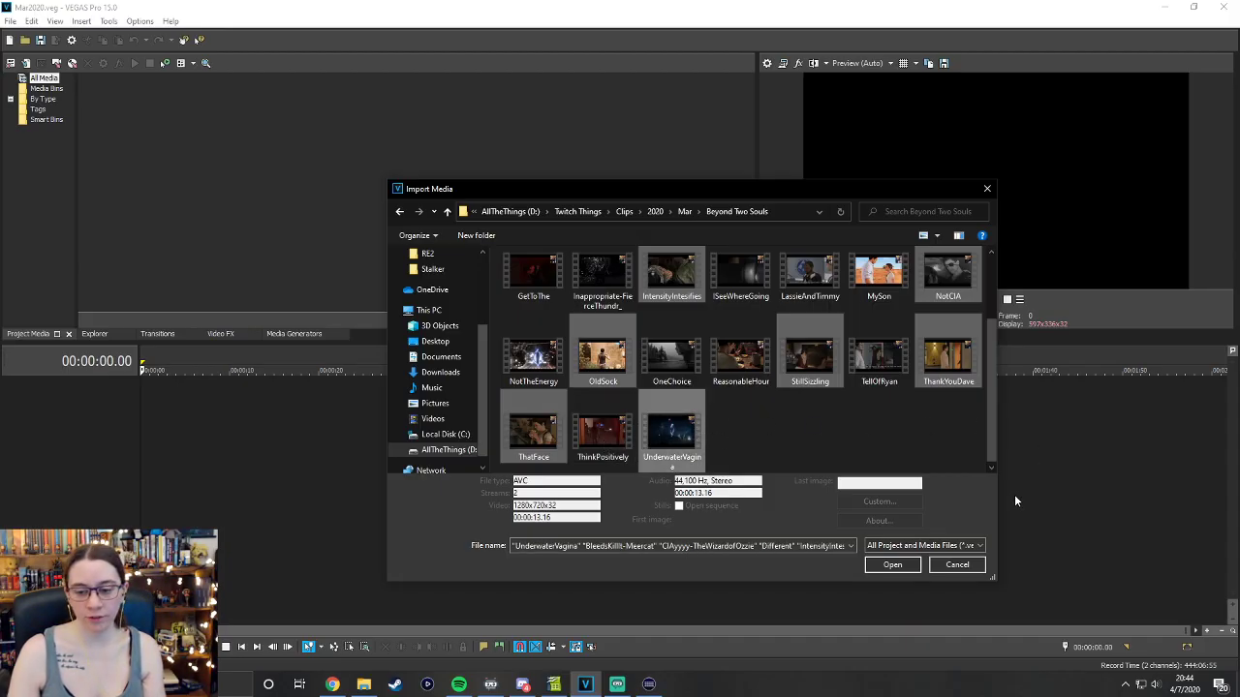
Import the selected Beyond Two Souls clips into the project media and clear their selection.
click(884, 568)
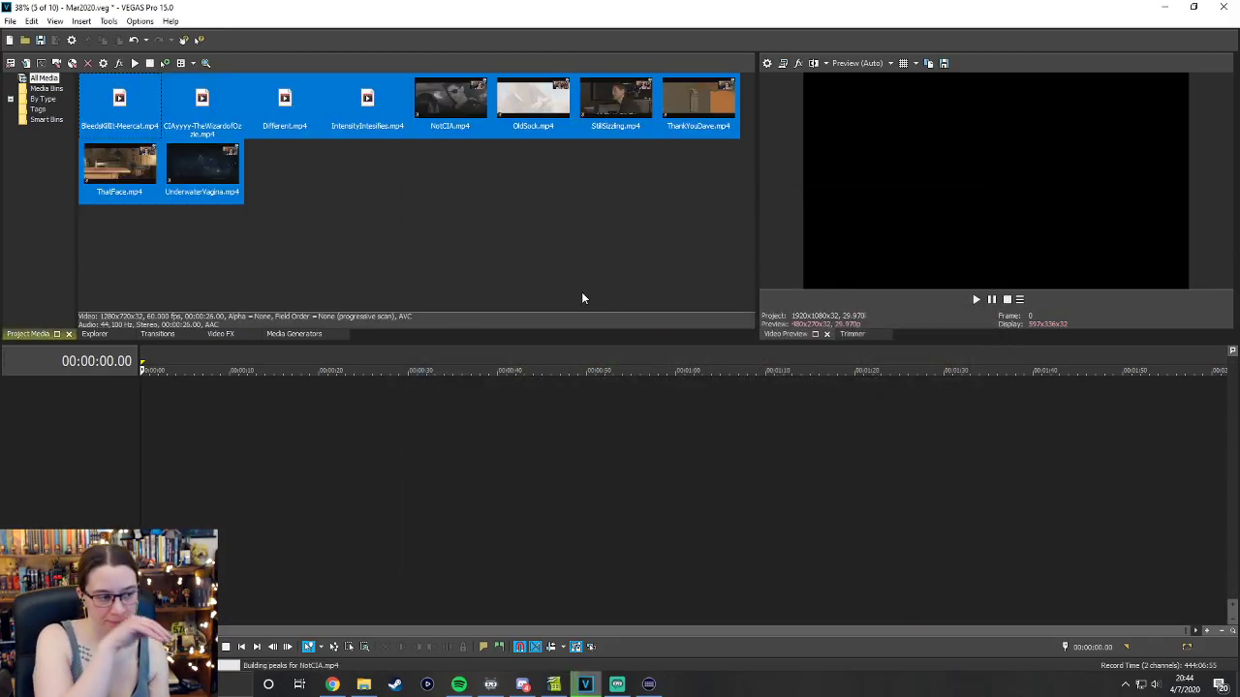
click(579, 294)
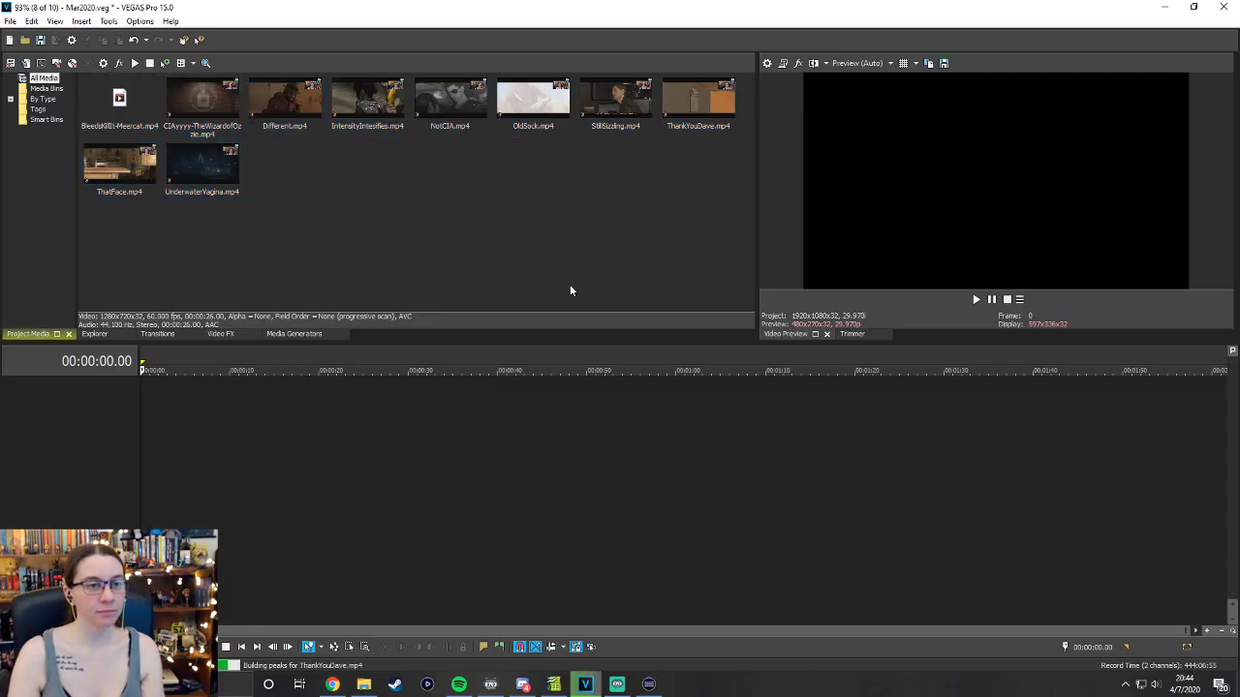
Import the clips AssOfFire-Jyojibh-Acorn and ExpressService from the Gris folder of the Mar clips.
click(26, 64)
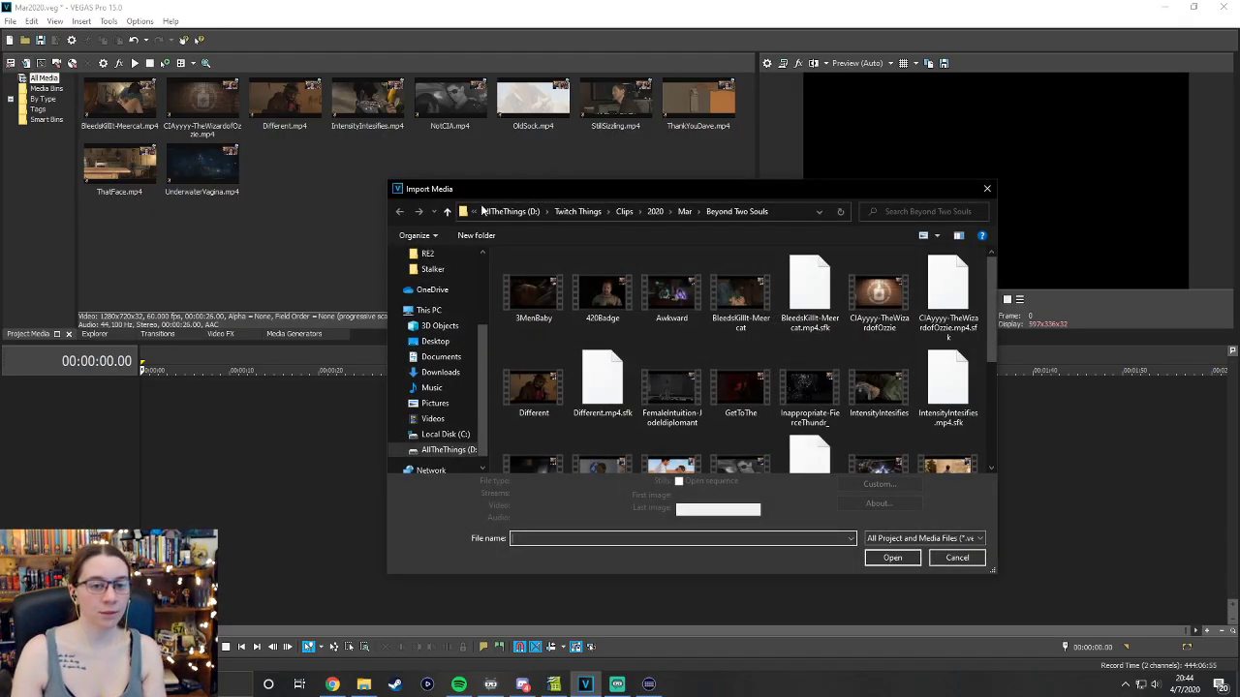
click(696, 211)
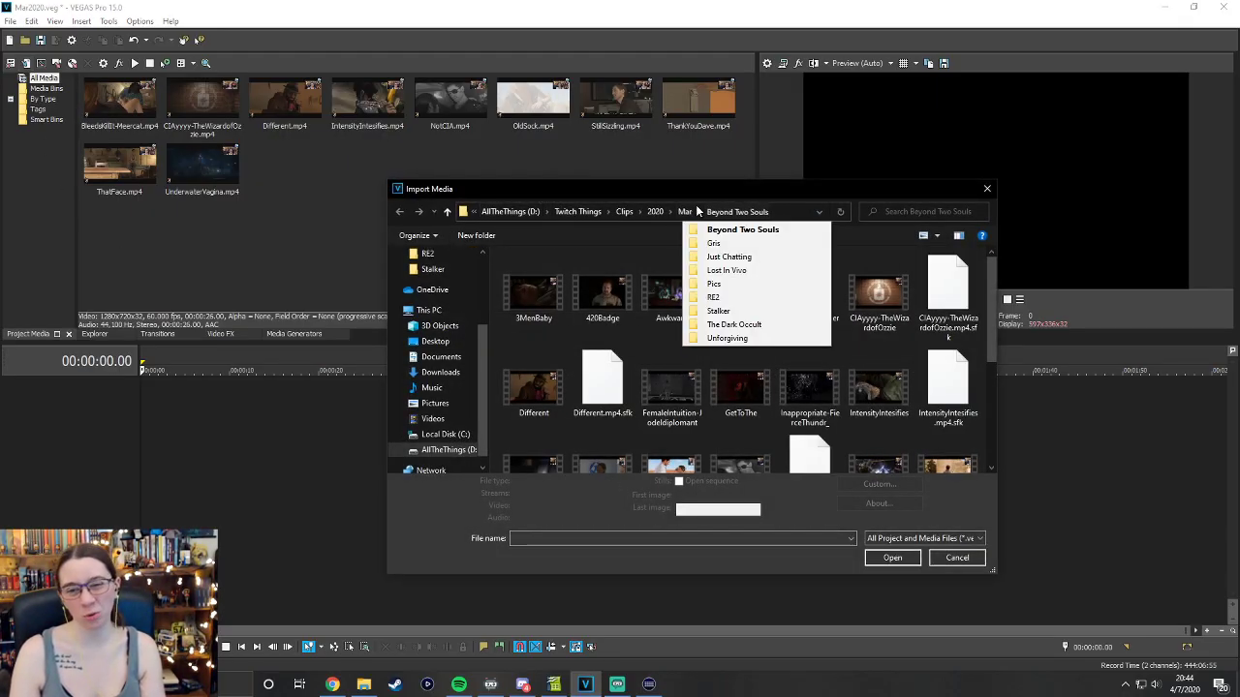
click(705, 243)
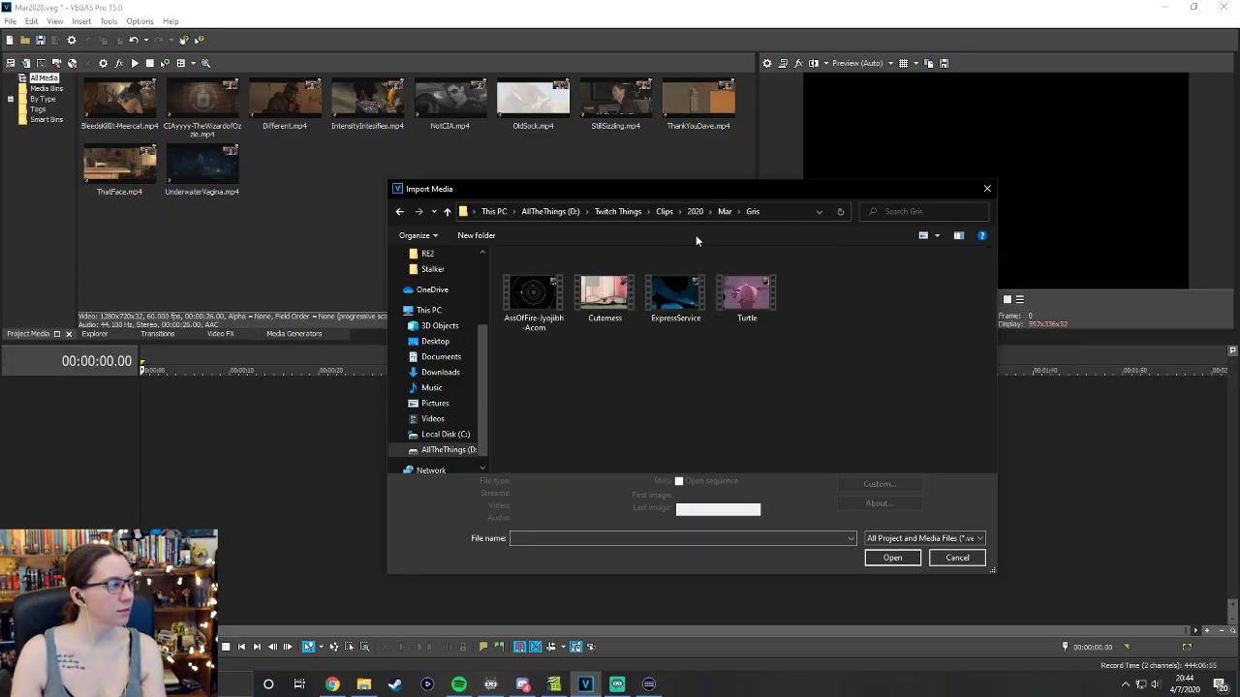
click(533, 296)
ctrl+click(675, 295)
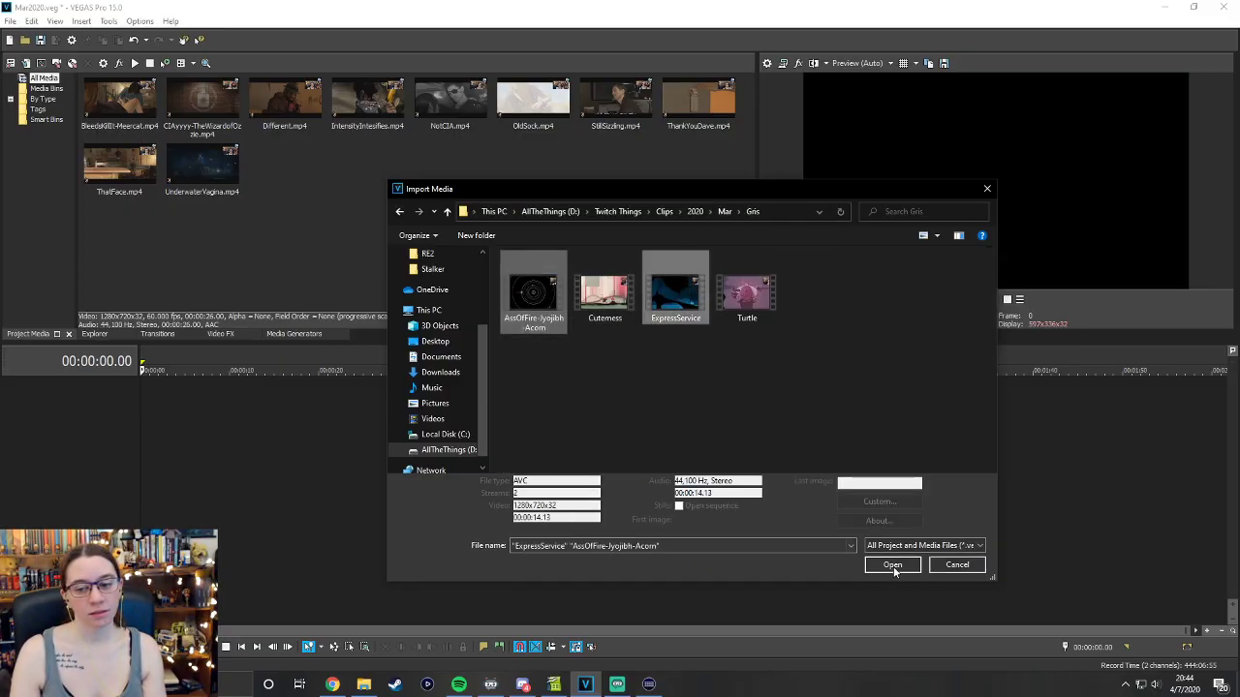
click(892, 566)
Start another media import and browse to the Just Chatting folder of the Mar clips.
click(9, 63)
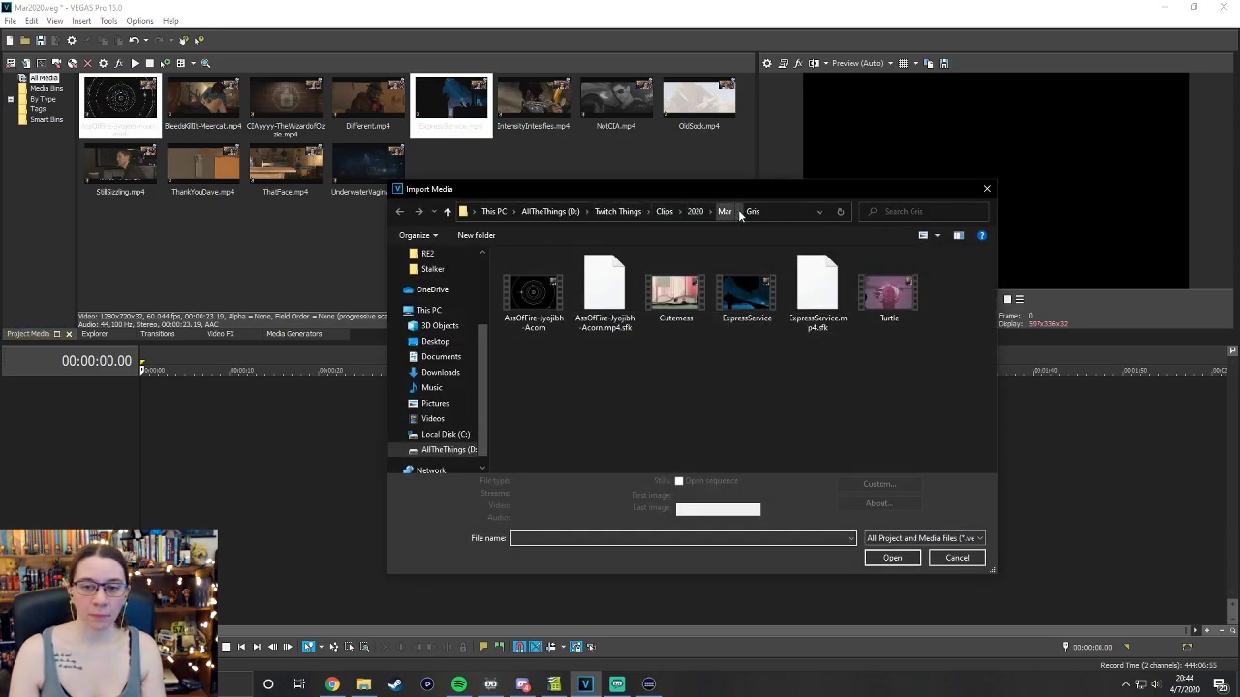
click(736, 211)
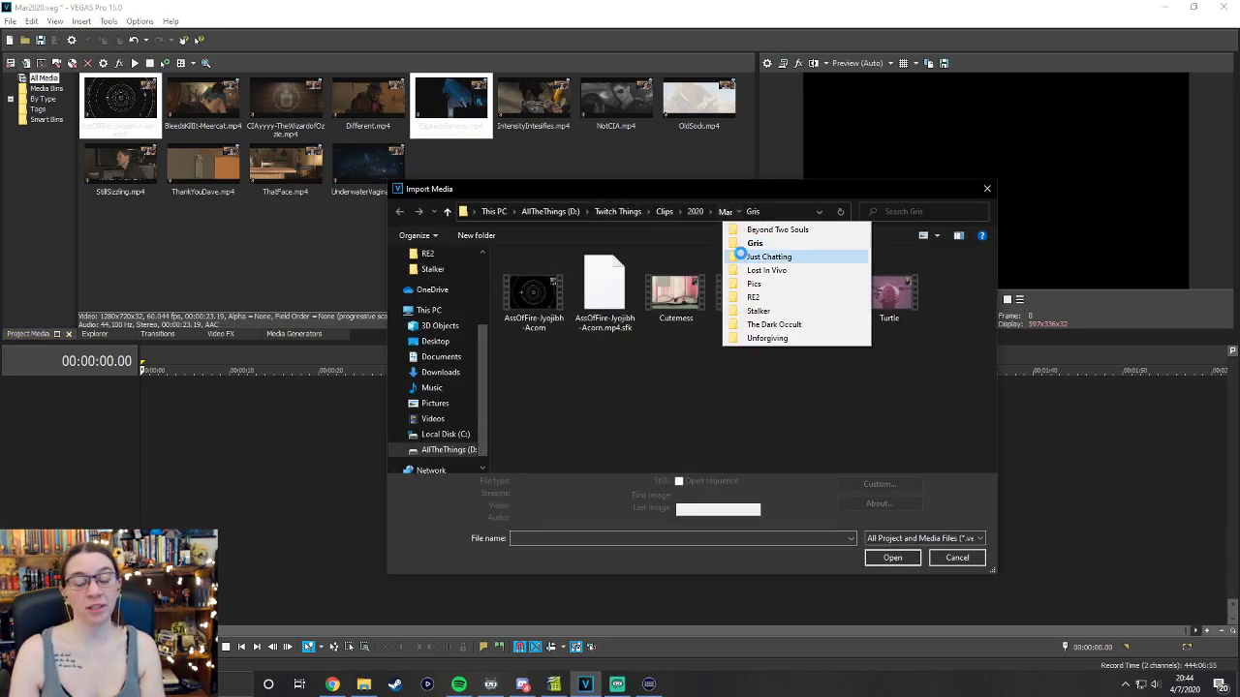
click(740, 256)
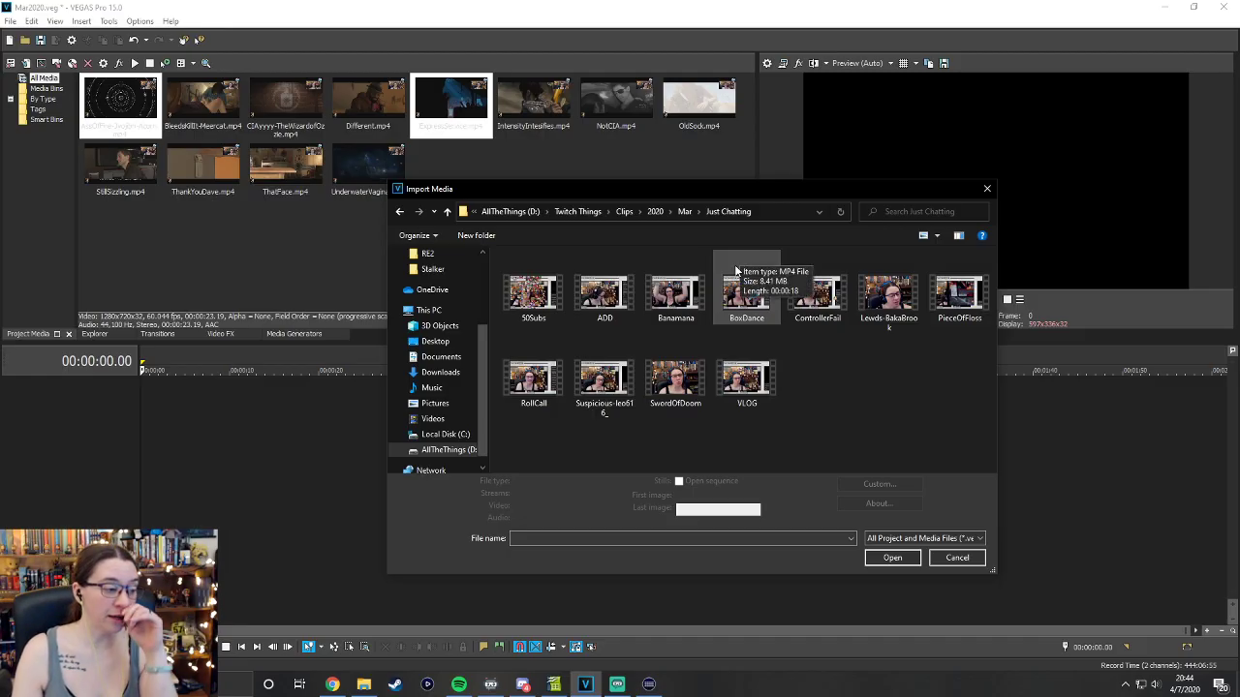
click(544, 291)
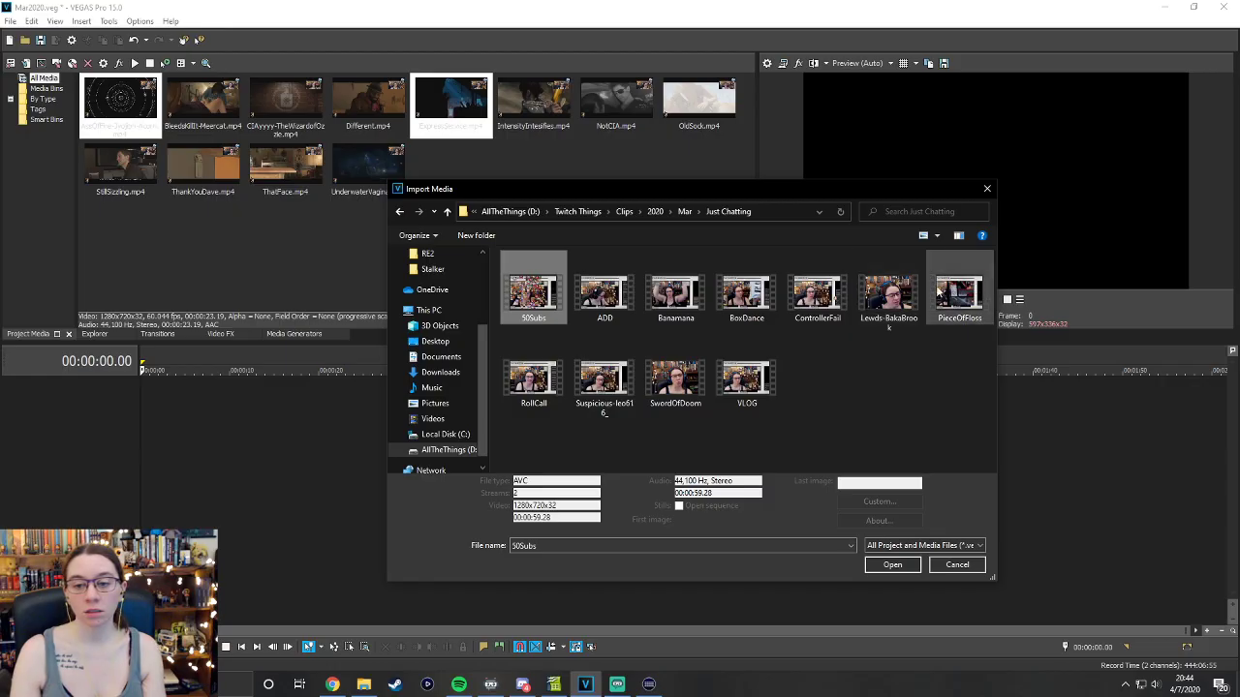
ctrl+click(896, 294)
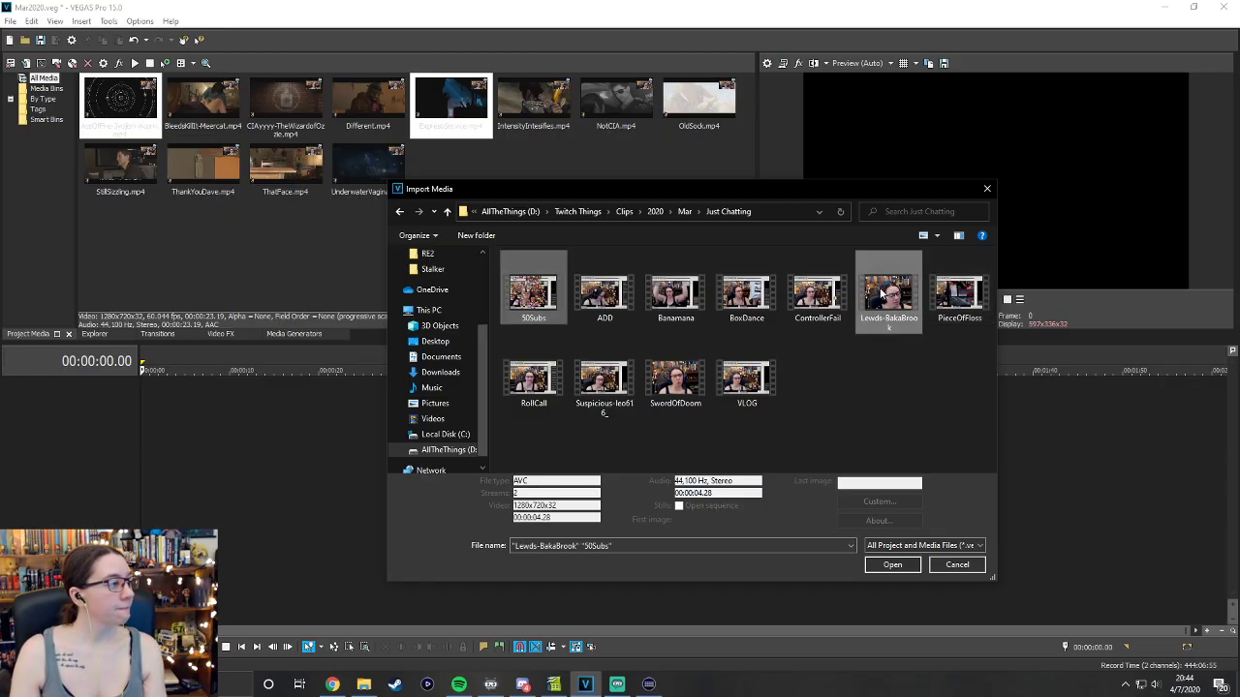
ctrl+click(820, 291)
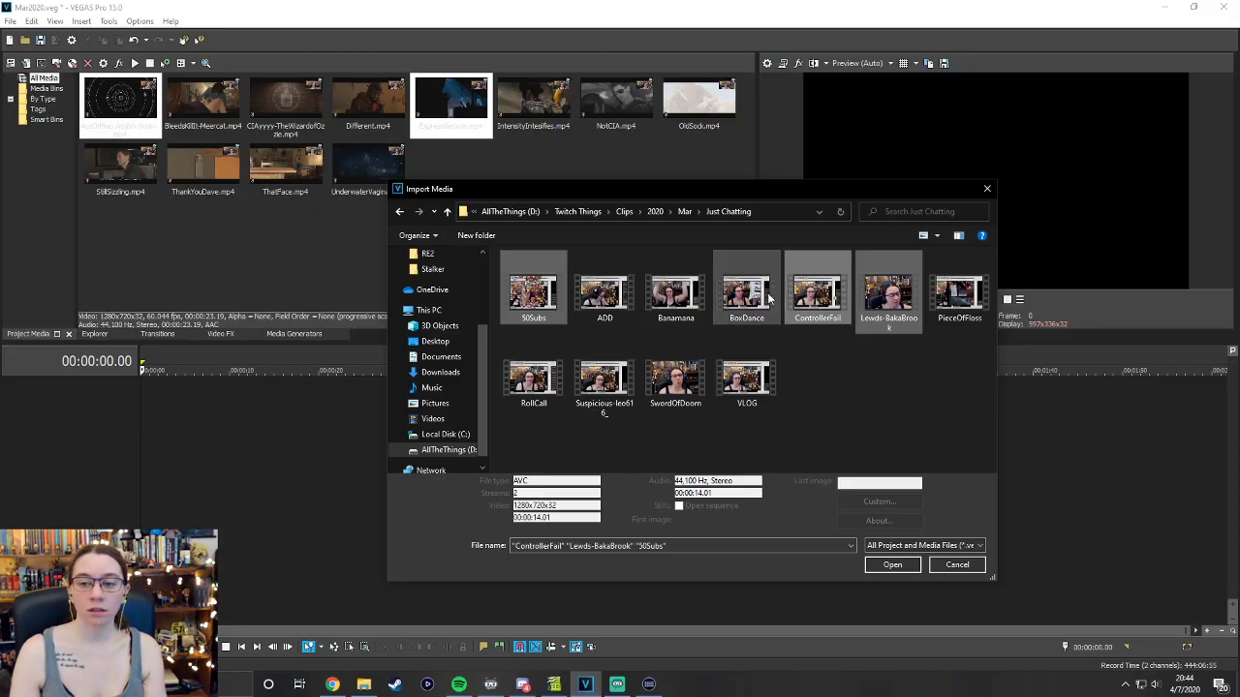
ctrl+click(535, 383)
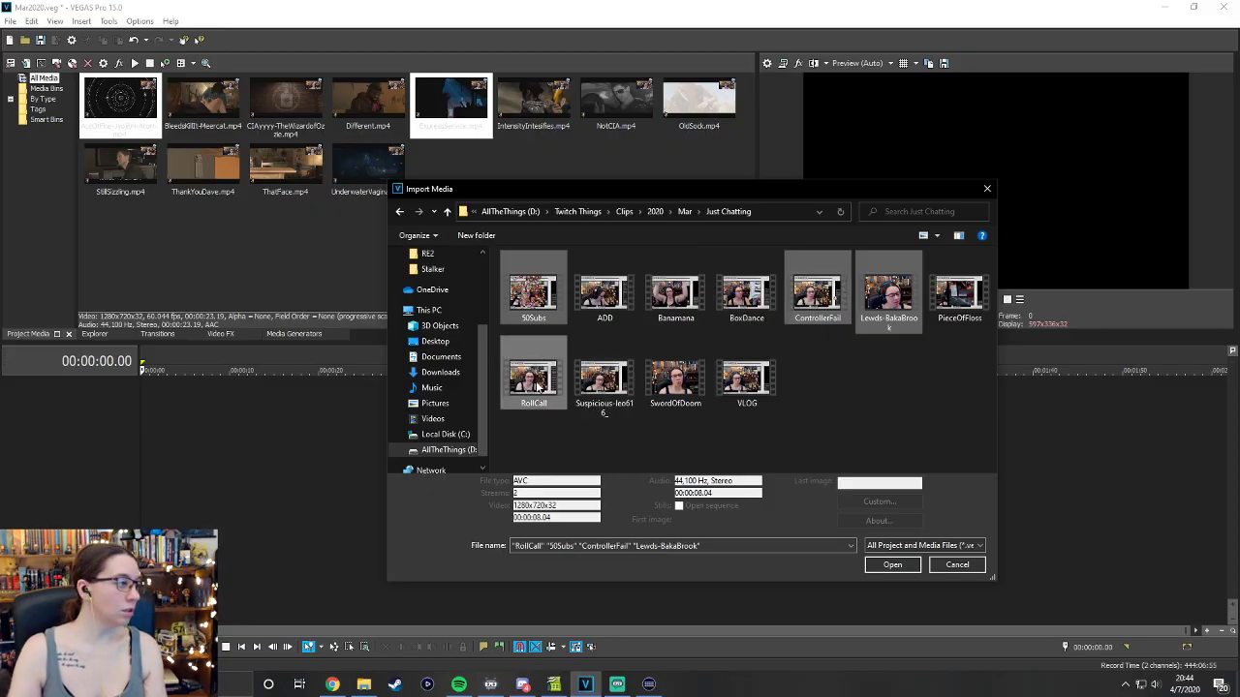
click(611, 373)
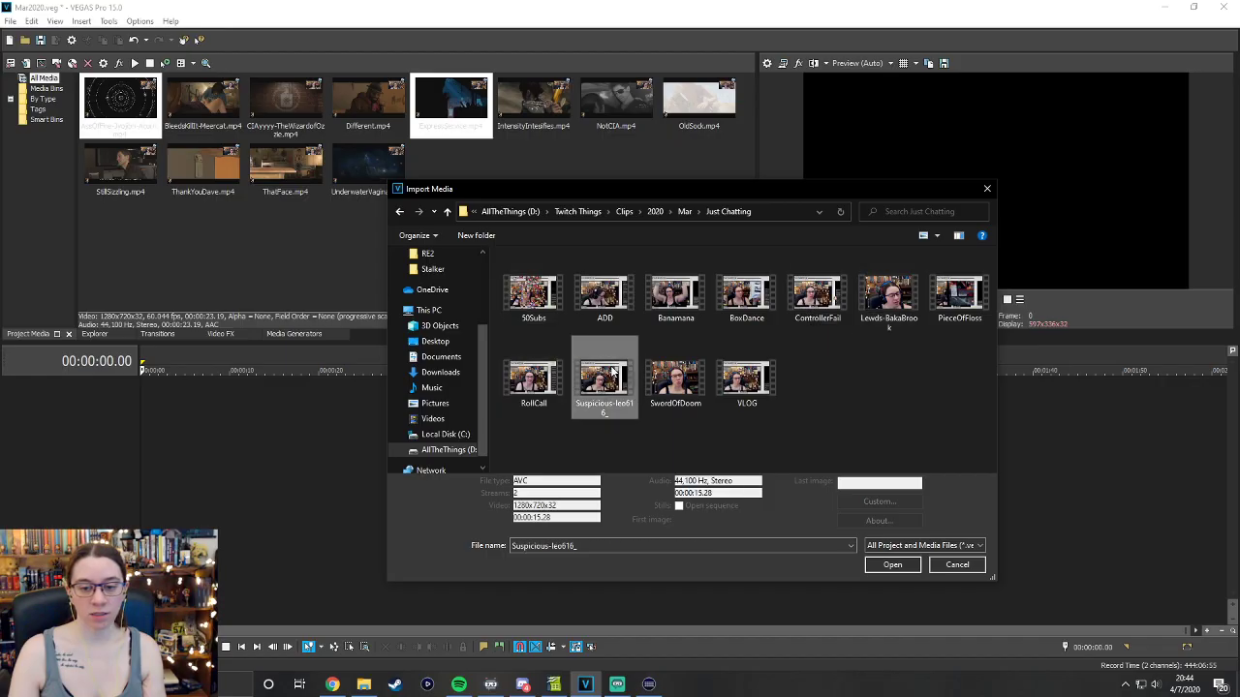
click(534, 291)
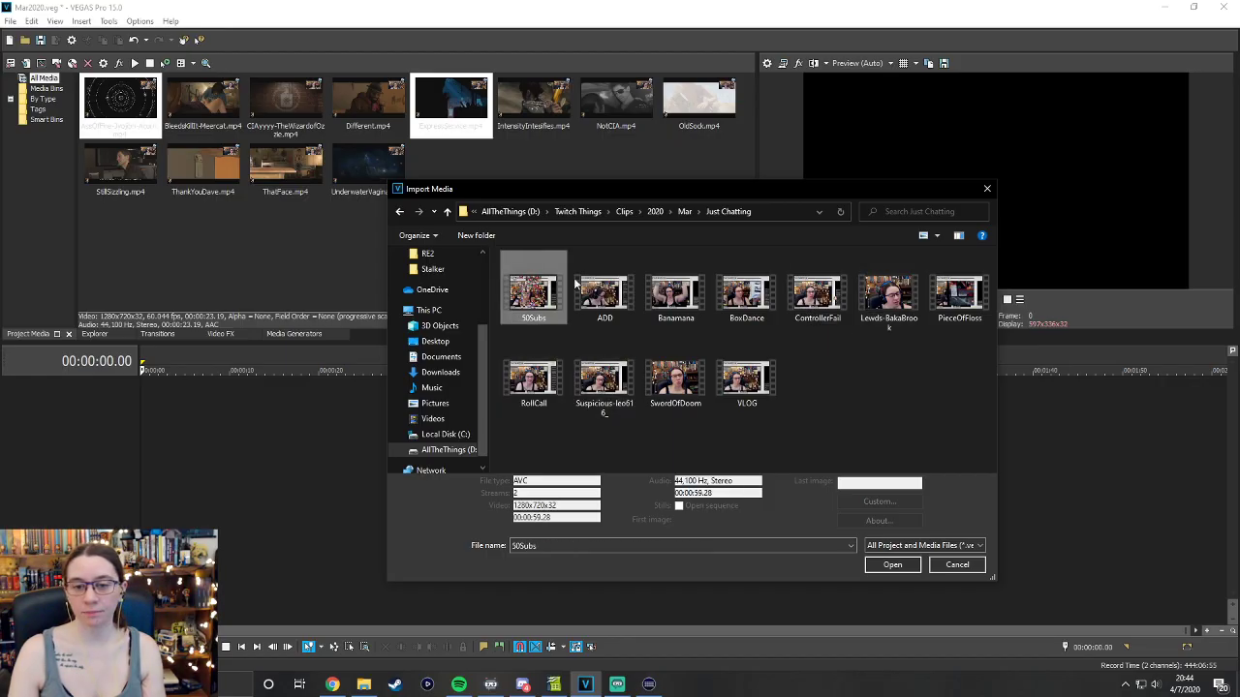
ctrl+click(818, 290)
ctrl+click(888, 290)
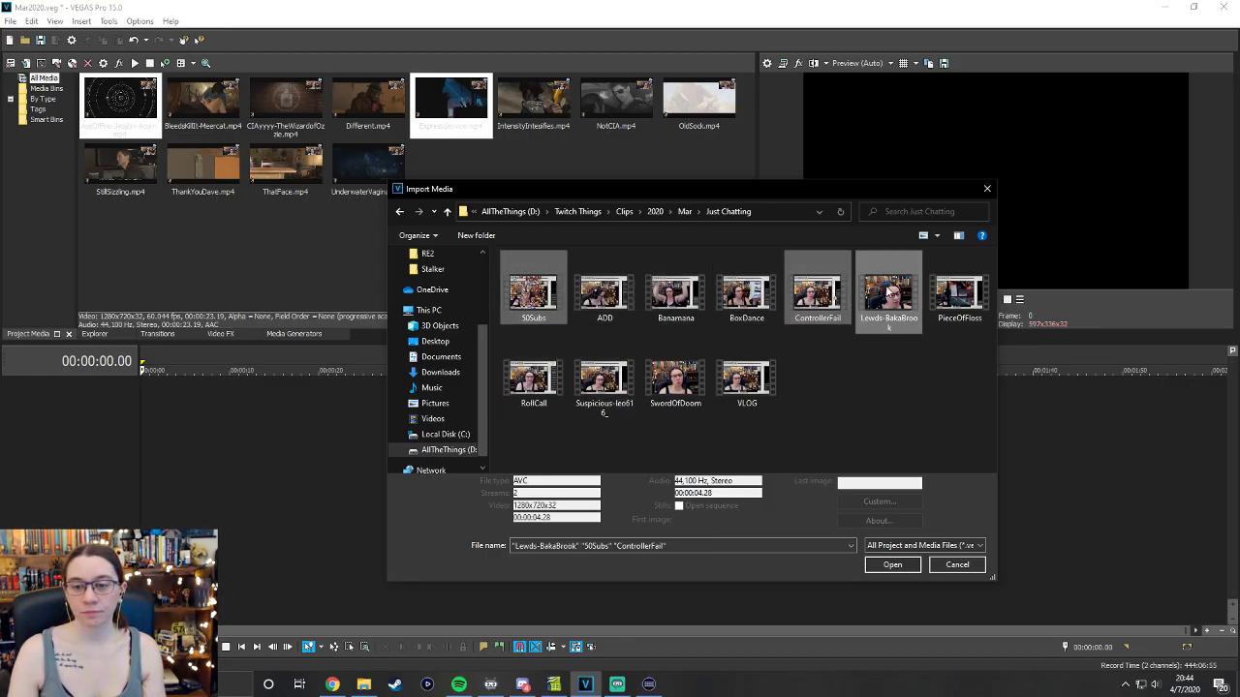
ctrl+click(537, 373)
ctrl+click(605, 378)
ctrl+click(741, 381)
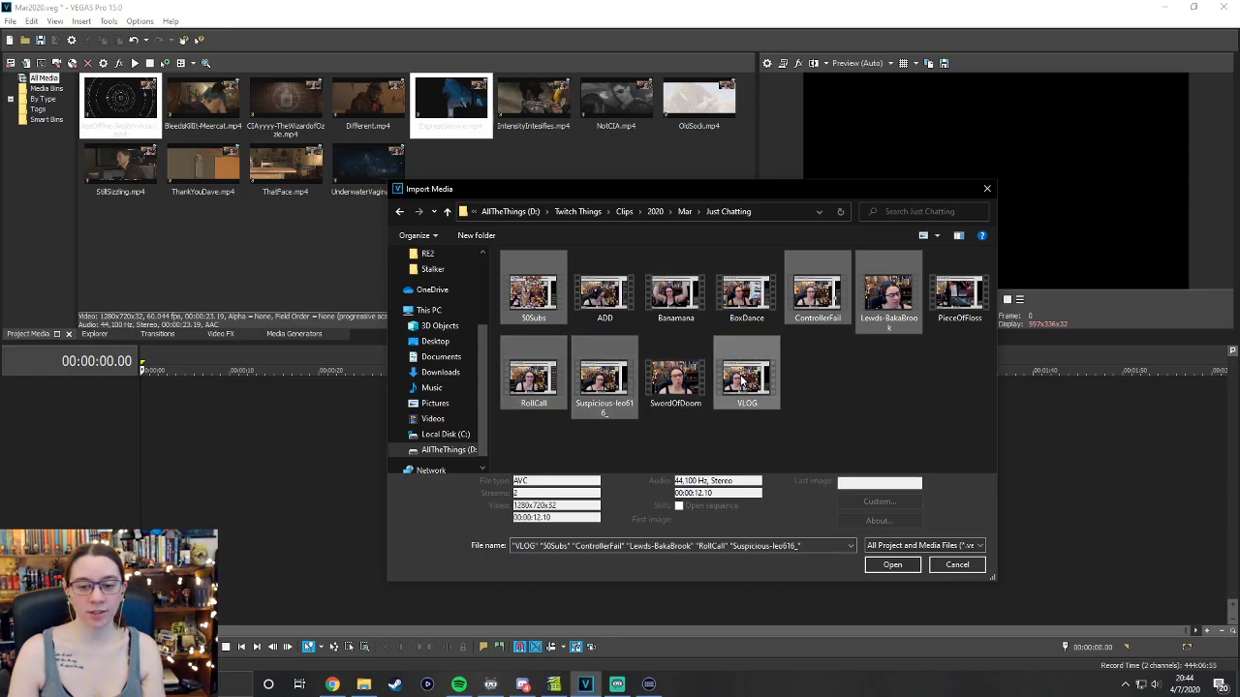
click(889, 565)
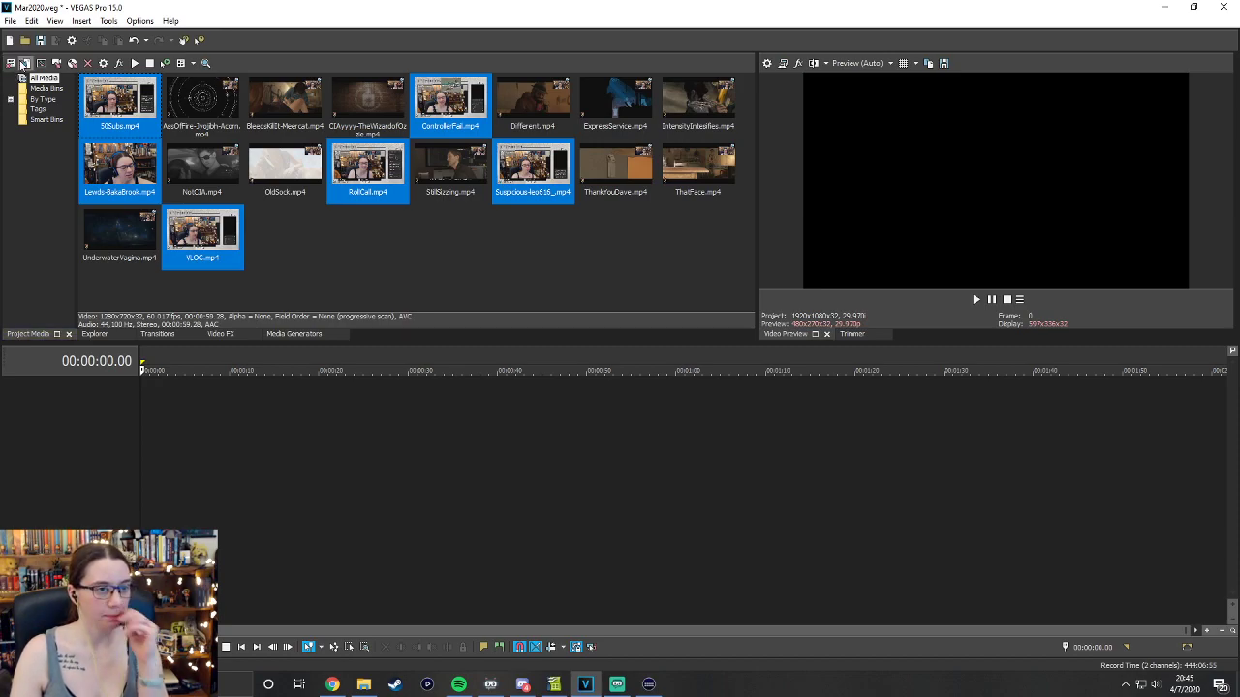
Start a media import from the Mar folder Lost In Vivo and select Eyeball, KillIt, NotMeat, NotMuted and NotWastingAmmo.
click(23, 64)
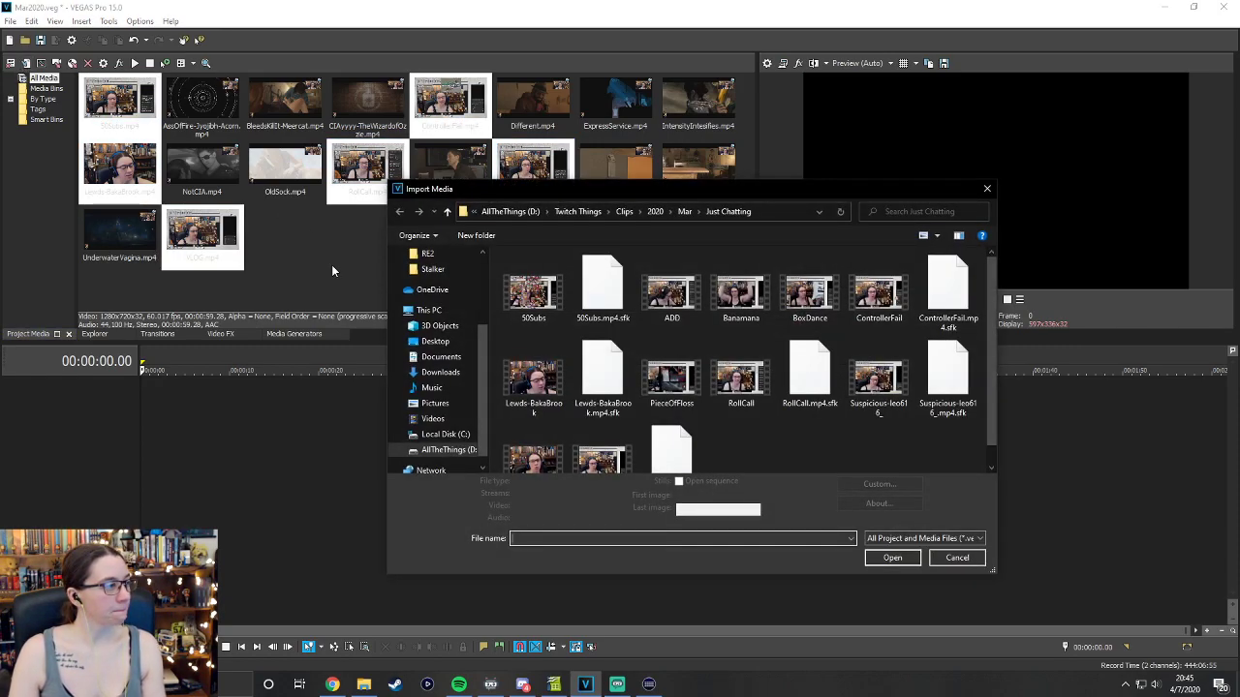
click(698, 211)
click(736, 273)
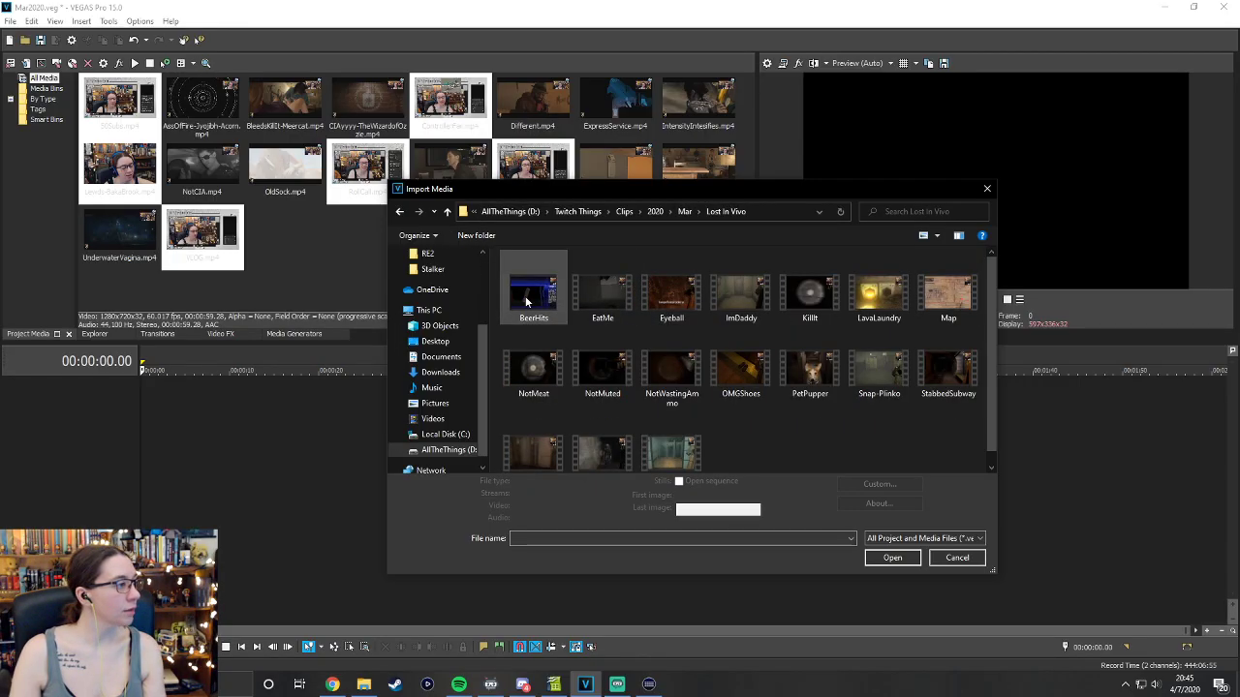
click(687, 301)
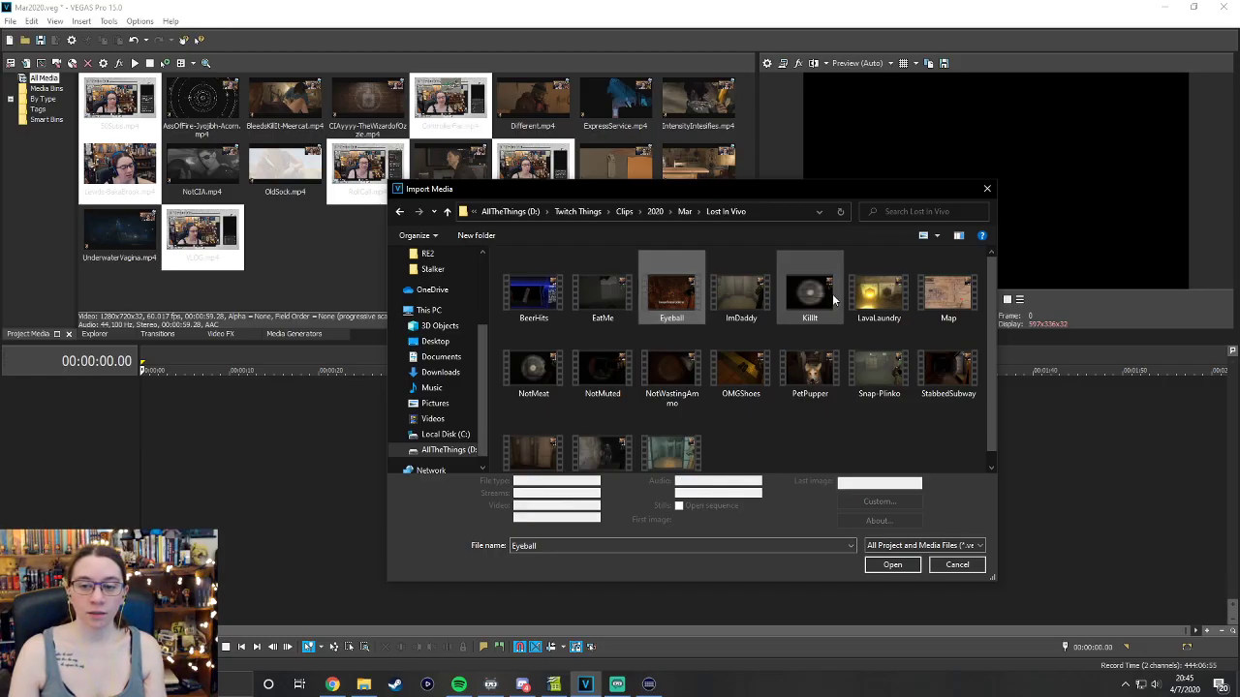
ctrl+click(837, 301)
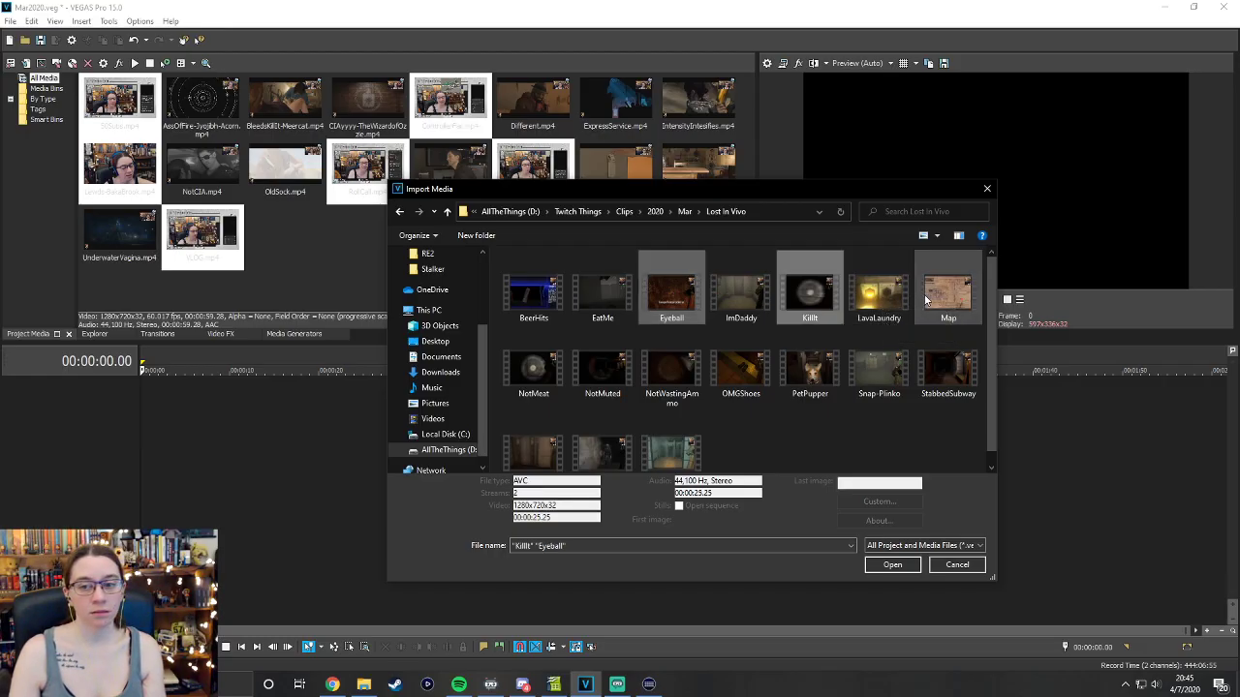
ctrl+click(529, 383)
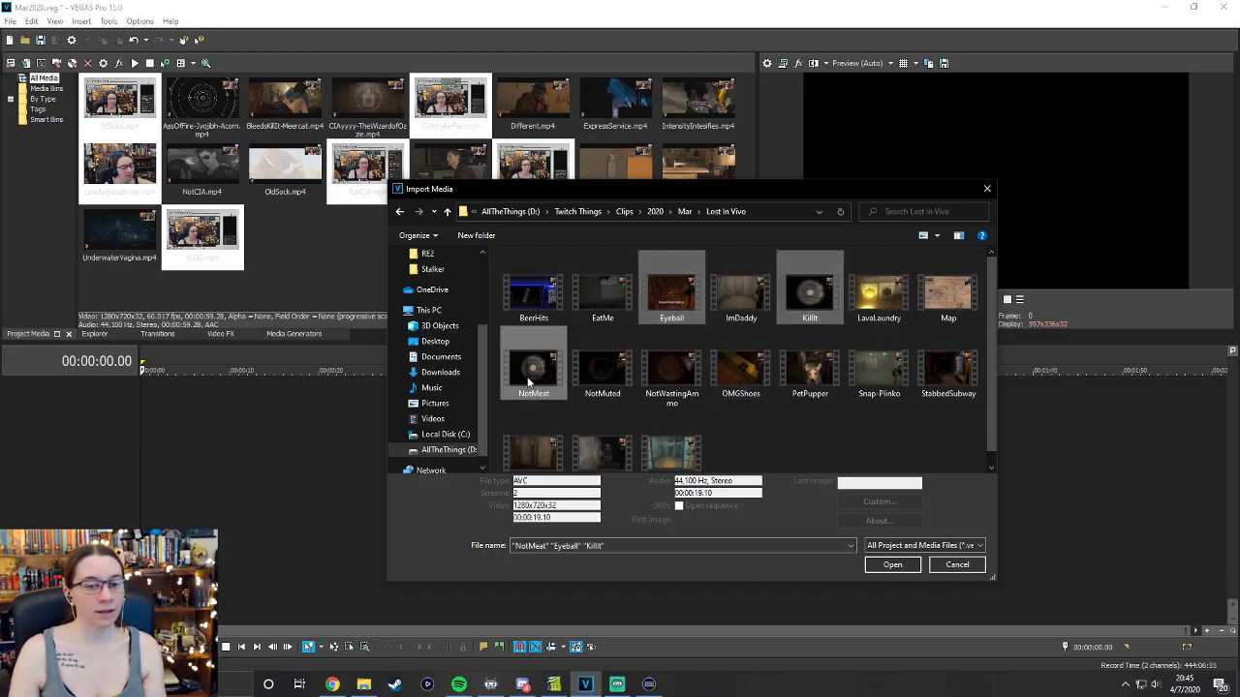
ctrl+click(594, 376)
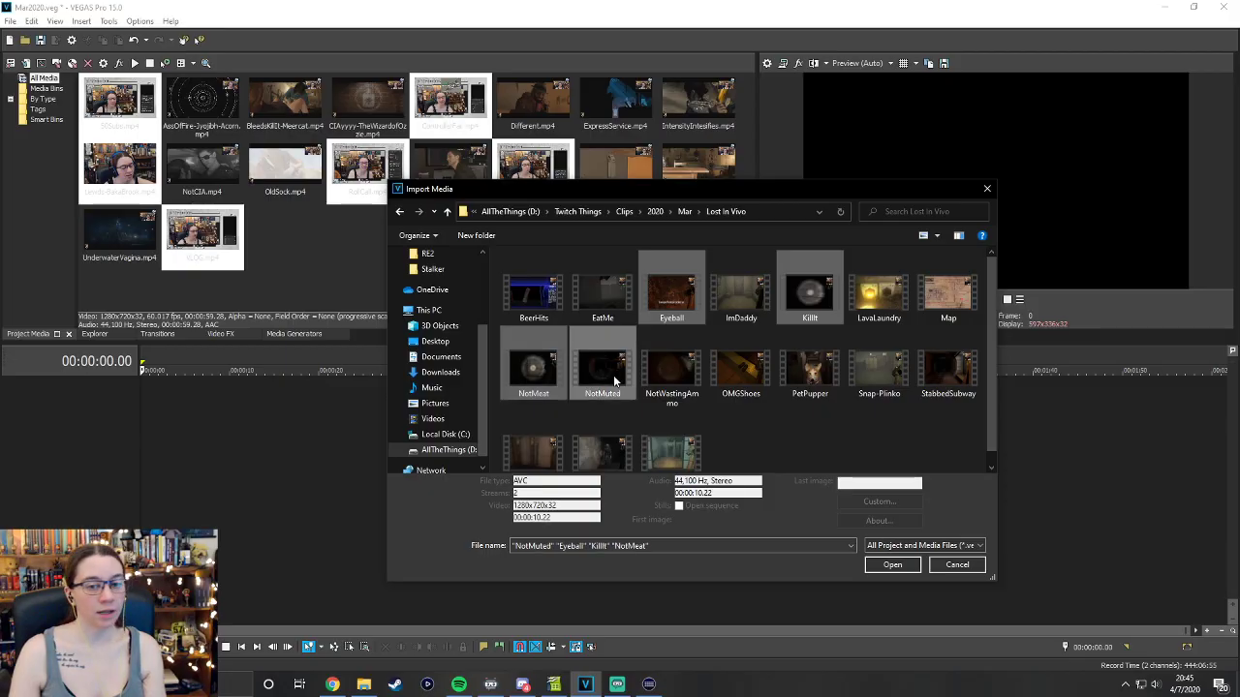
ctrl+click(675, 373)
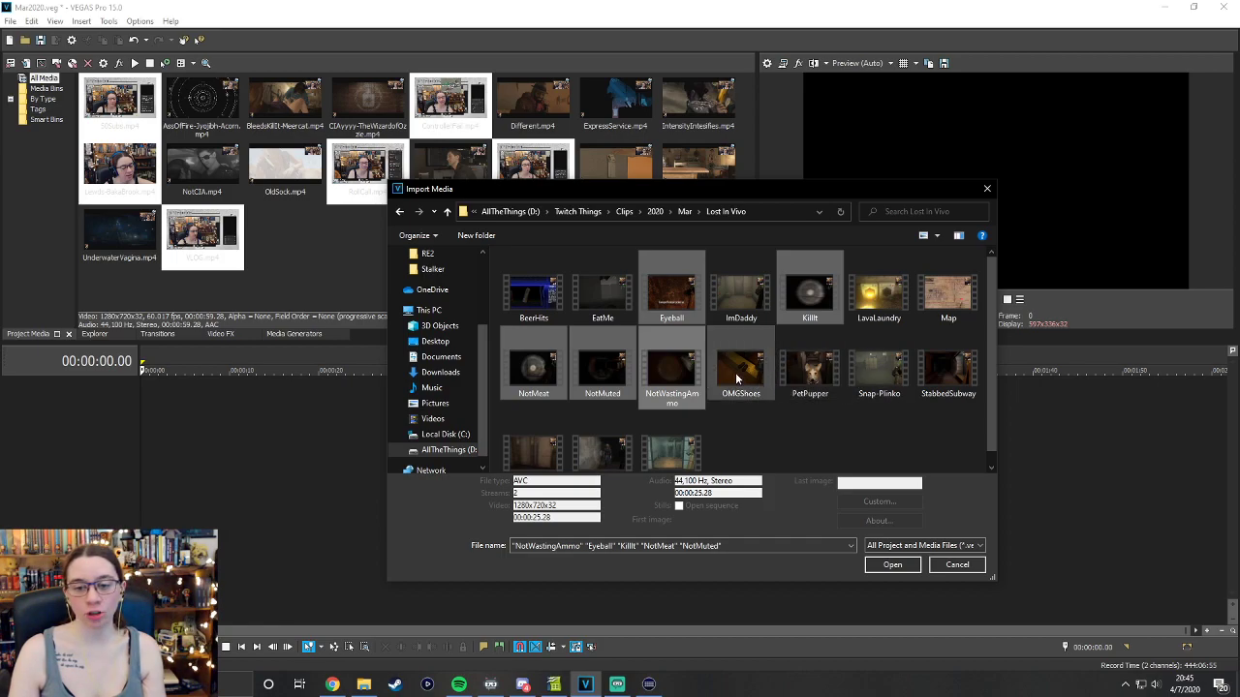
Add OMGShoes, StabbedSubway and Thats Poop to the selection and import all the selected Lost In Vivo clips.
ctrl+click(736, 378)
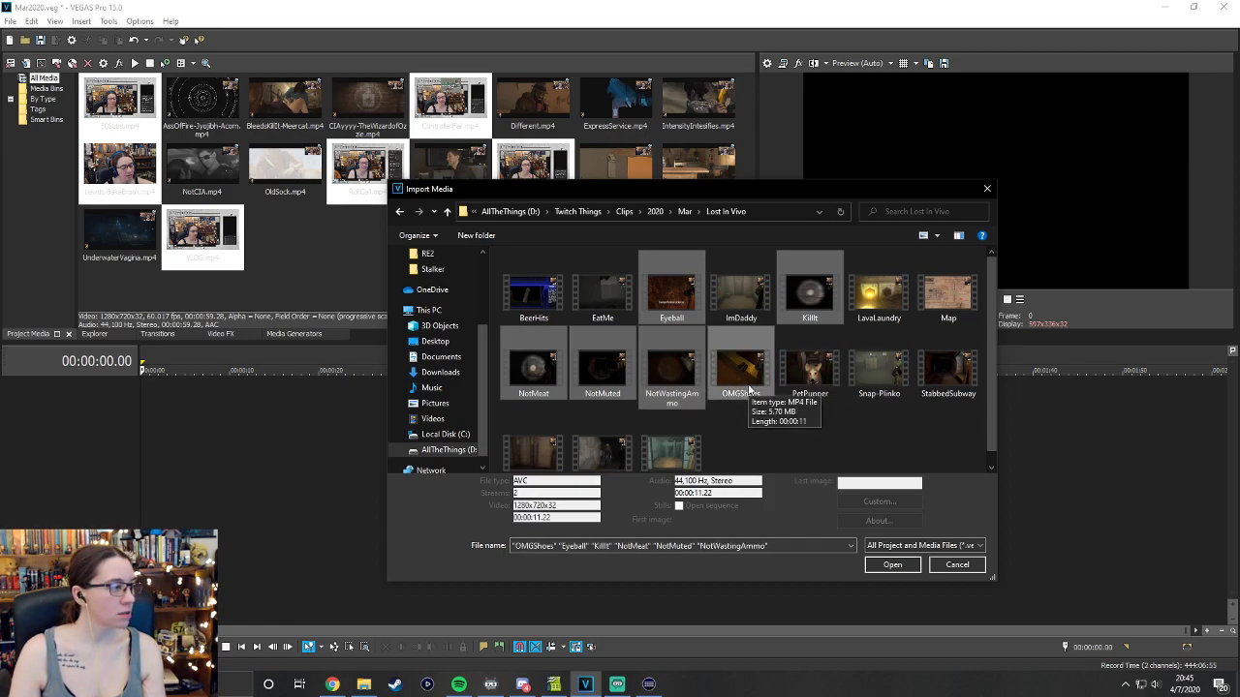
ctrl+click(949, 350)
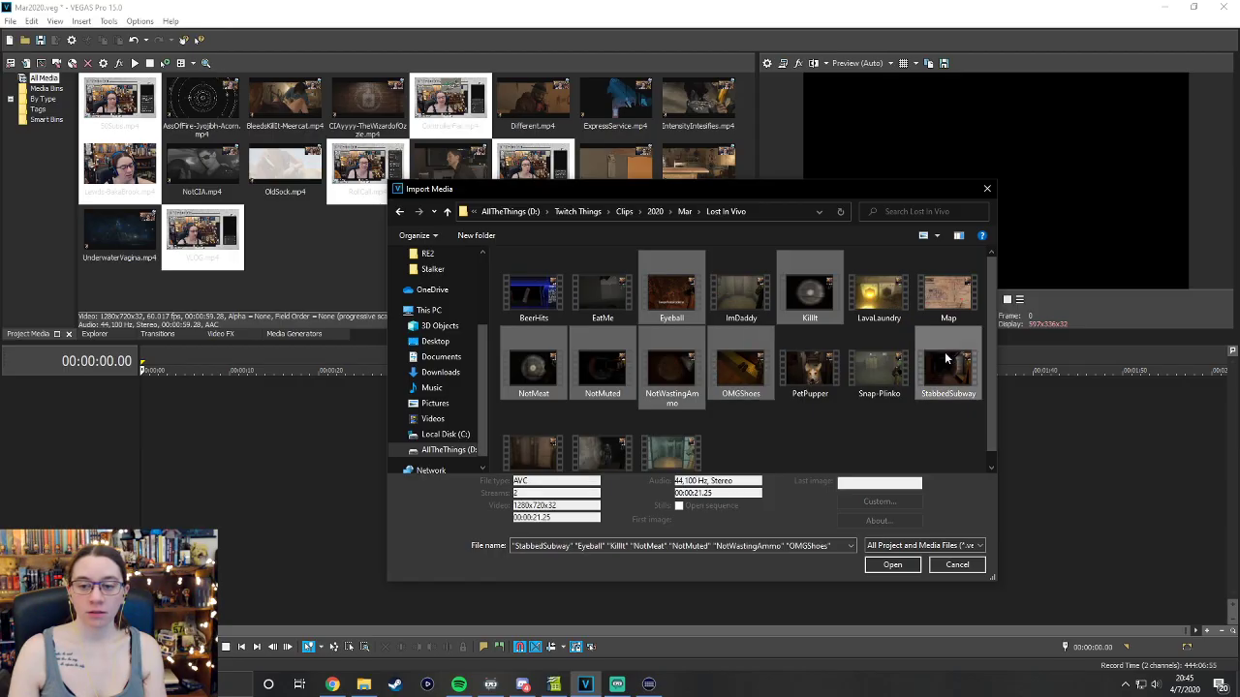
scroll(602, 363, down, 1)
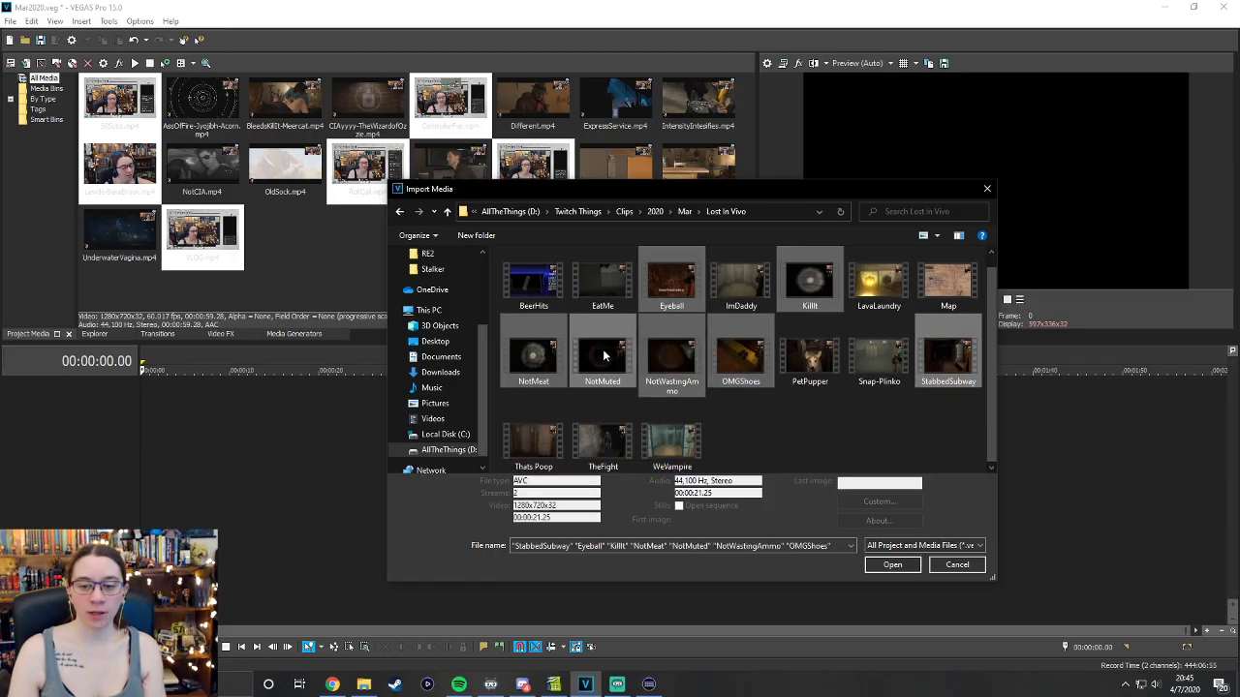
ctrl+click(559, 444)
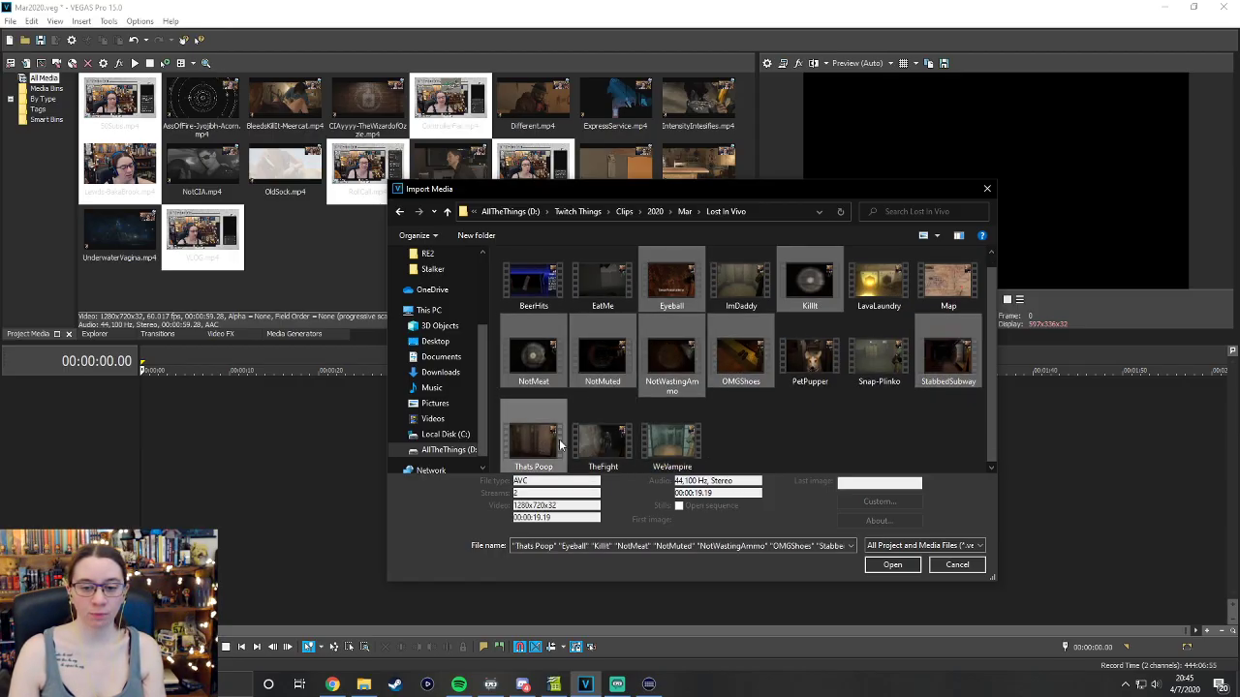
click(892, 565)
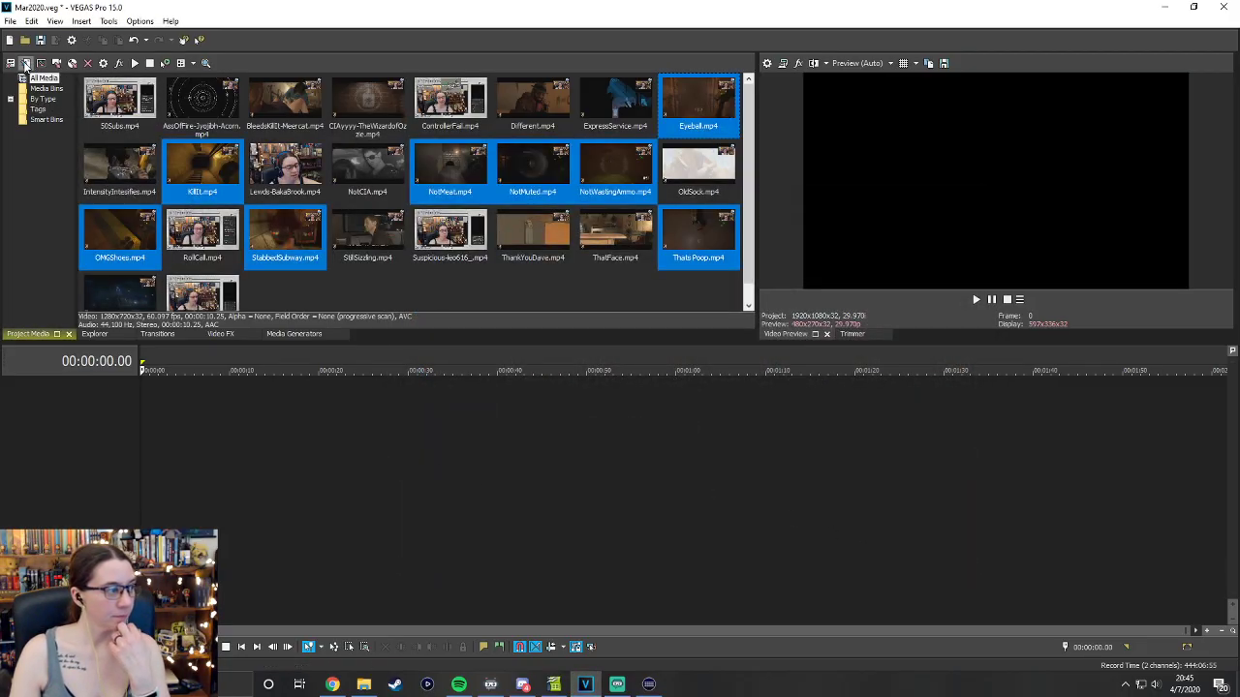
Start a media import from the Mar folder RE2 and select the clips Danger, GodIntended and HairOfBalls.
click(26, 64)
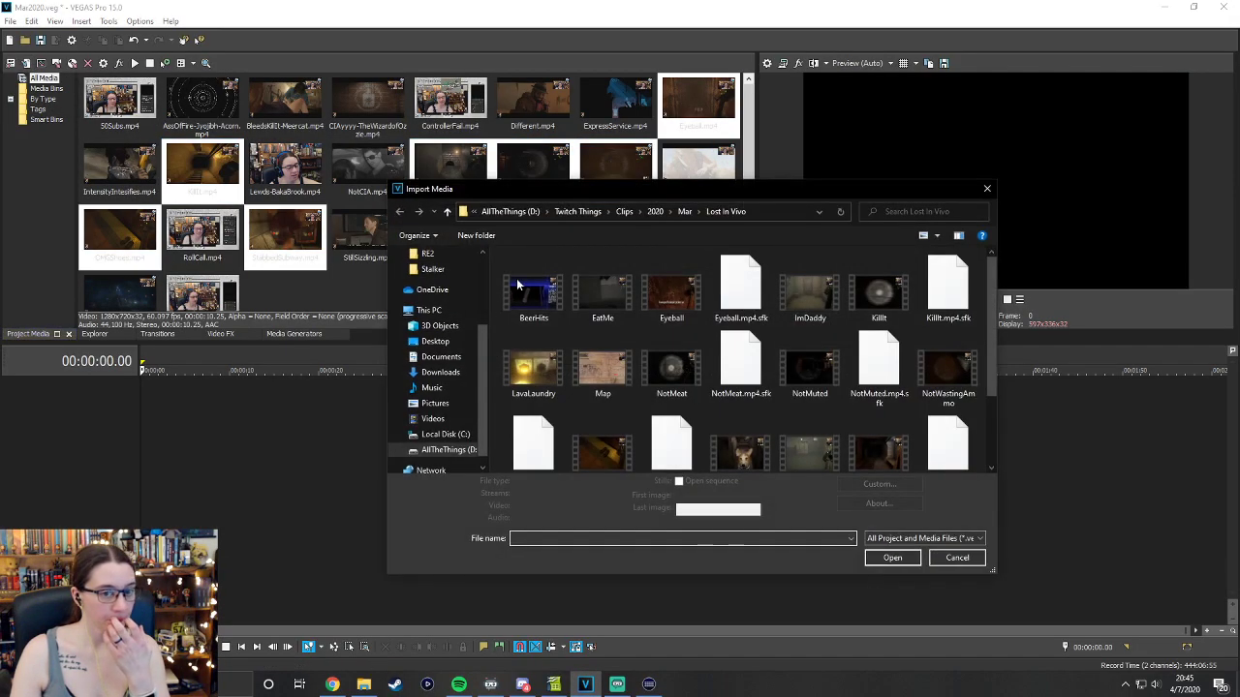
click(697, 212)
click(730, 301)
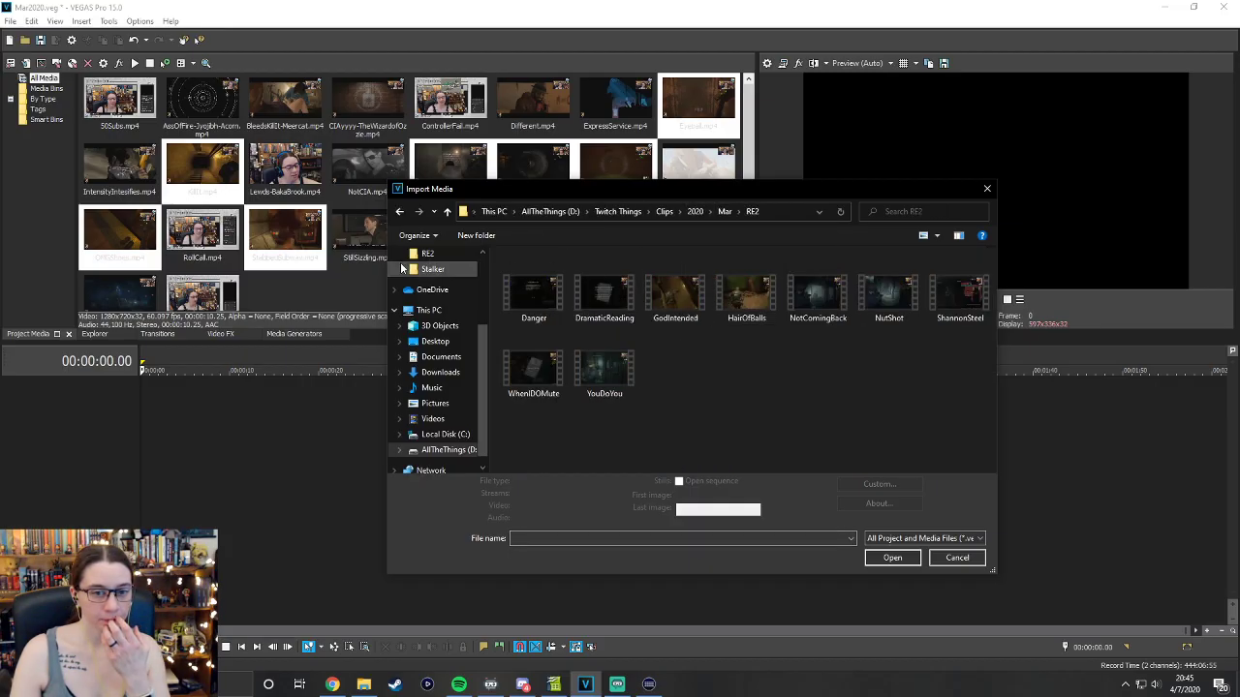
click(544, 303)
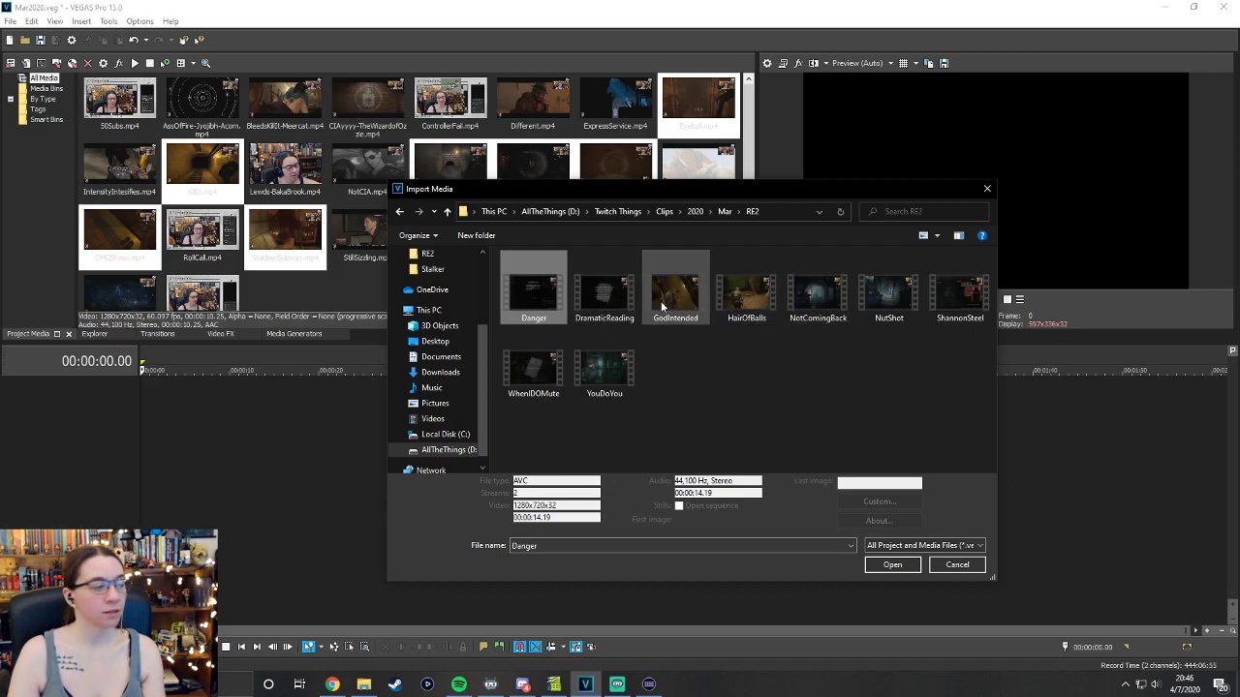
ctrl+click(675, 305)
ctrl+click(762, 305)
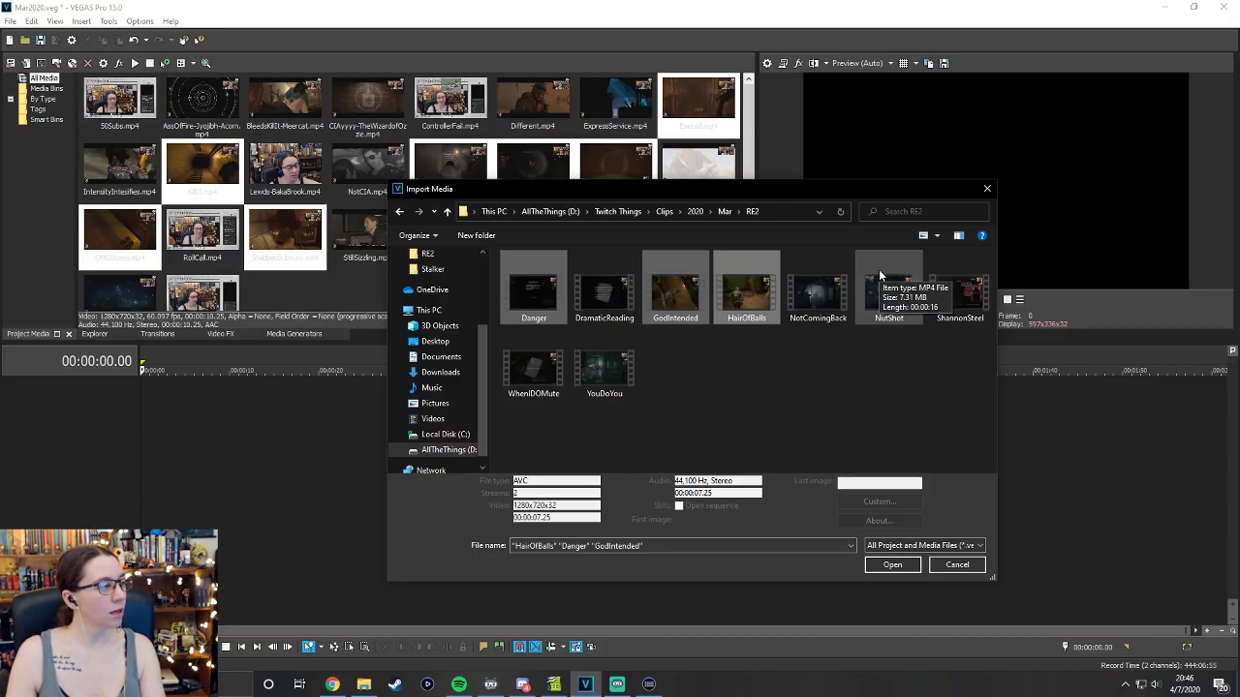
Add NutShot, ShannonSteel, WhenIDOMute and YouDoYou to the selection and import all the selected RE2 clips.
ctrl+click(878, 276)
ctrl+click(965, 290)
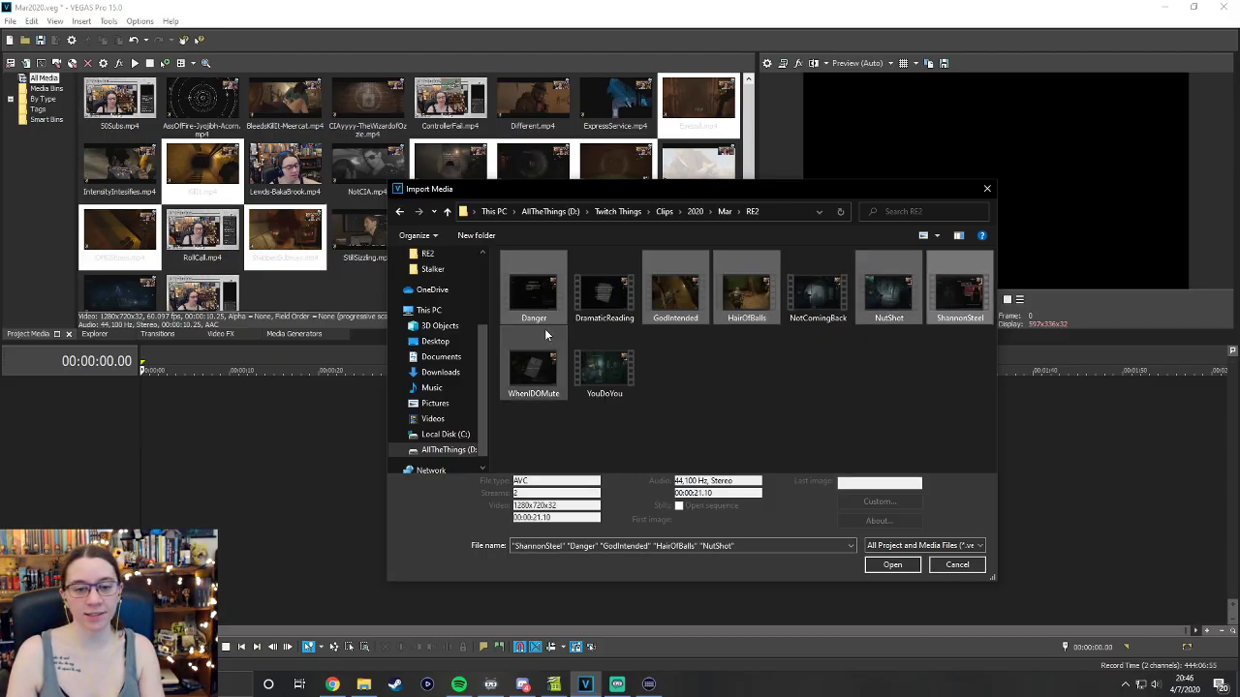
ctrl+click(560, 359)
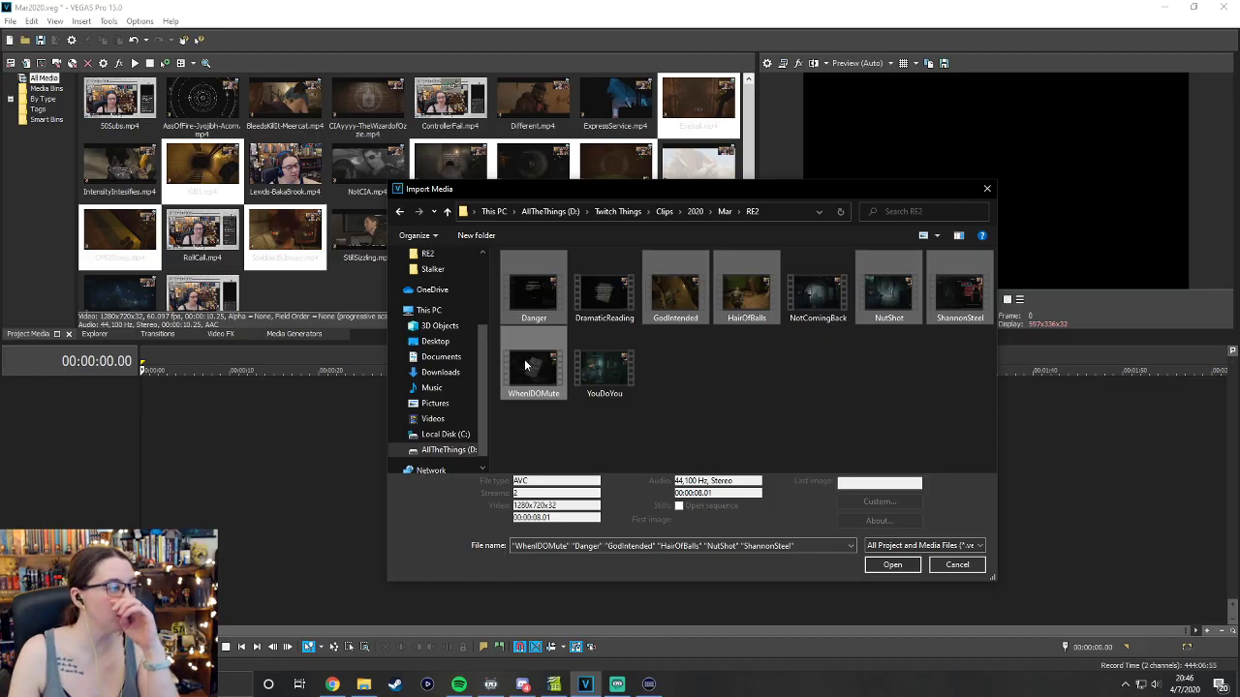
ctrl+click(606, 370)
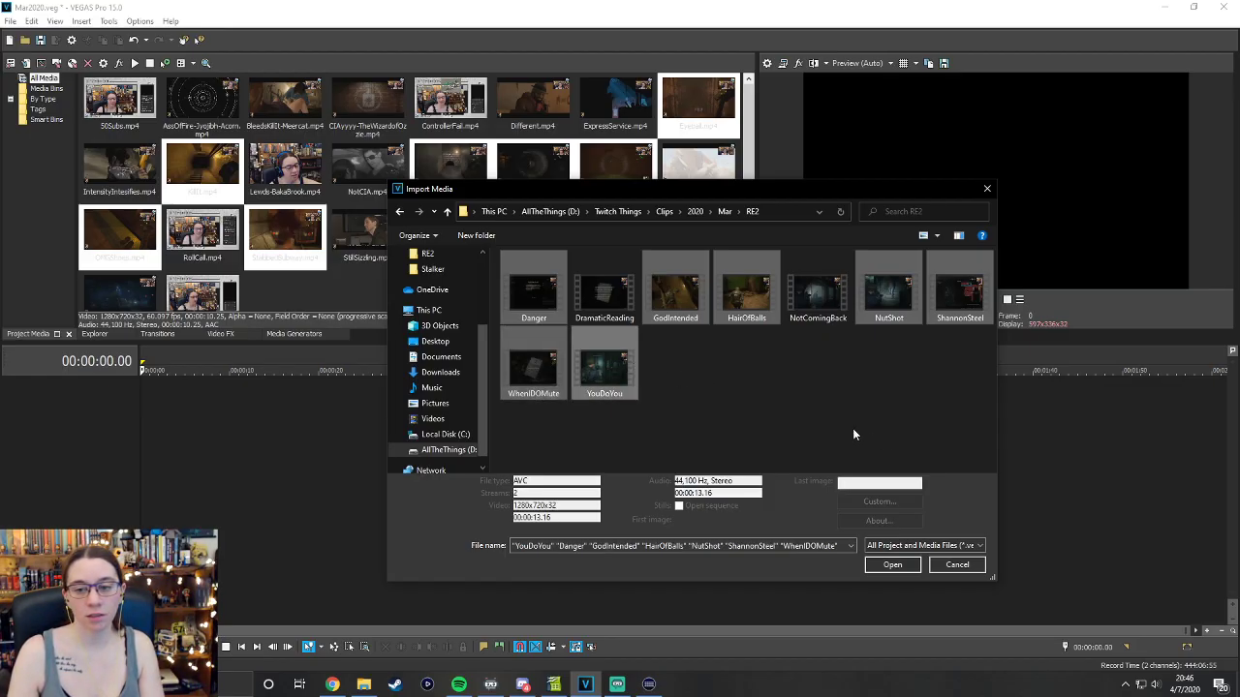
click(889, 566)
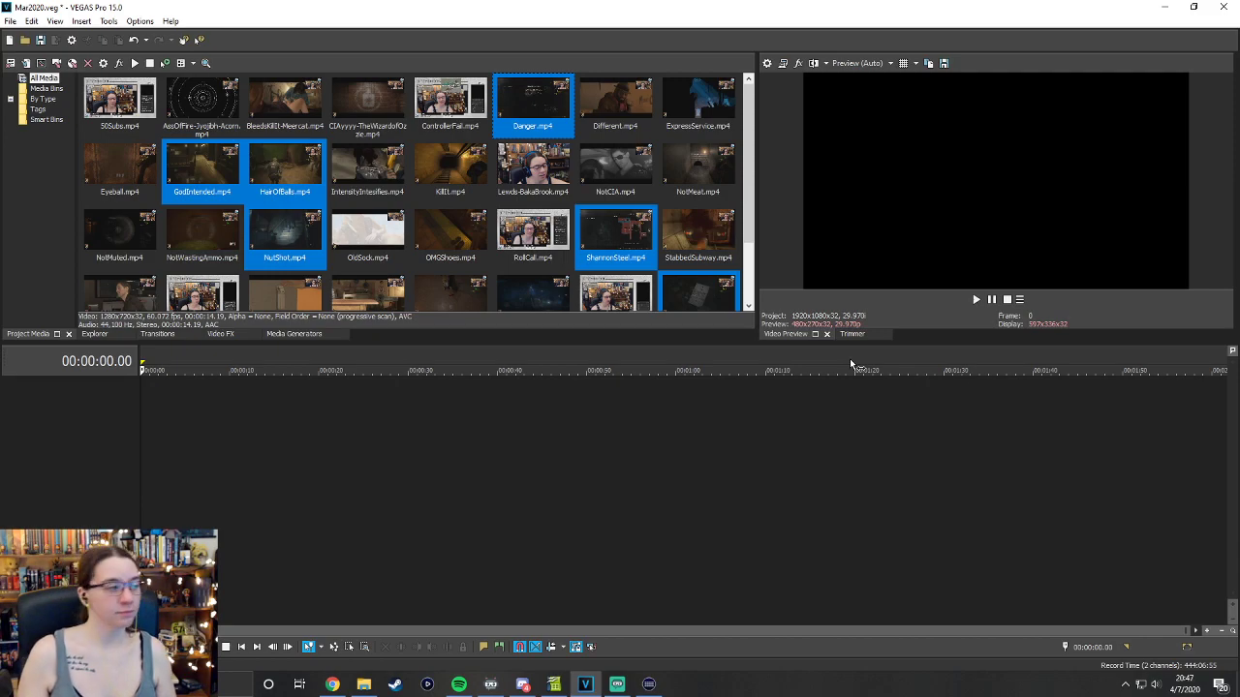
Start a media import from the Mar folder Stalker and select DickShot, FloatingPelvis, FridgeHype and MutualHatred.
click(31, 72)
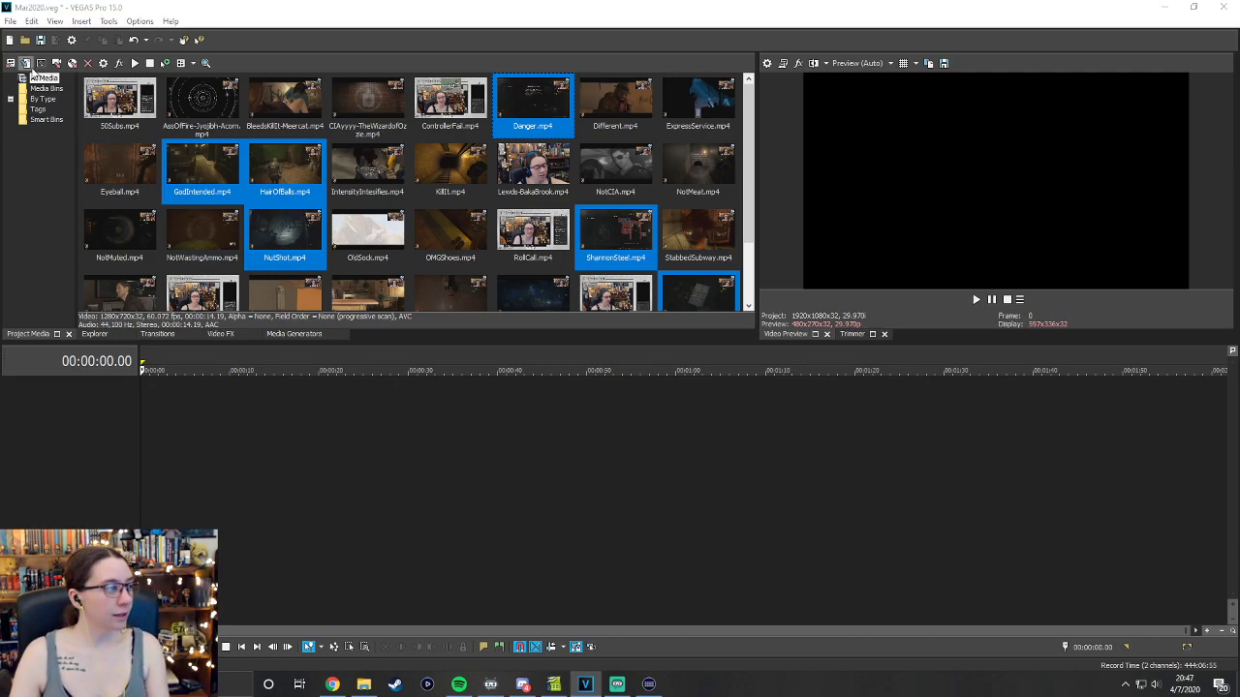
click(739, 213)
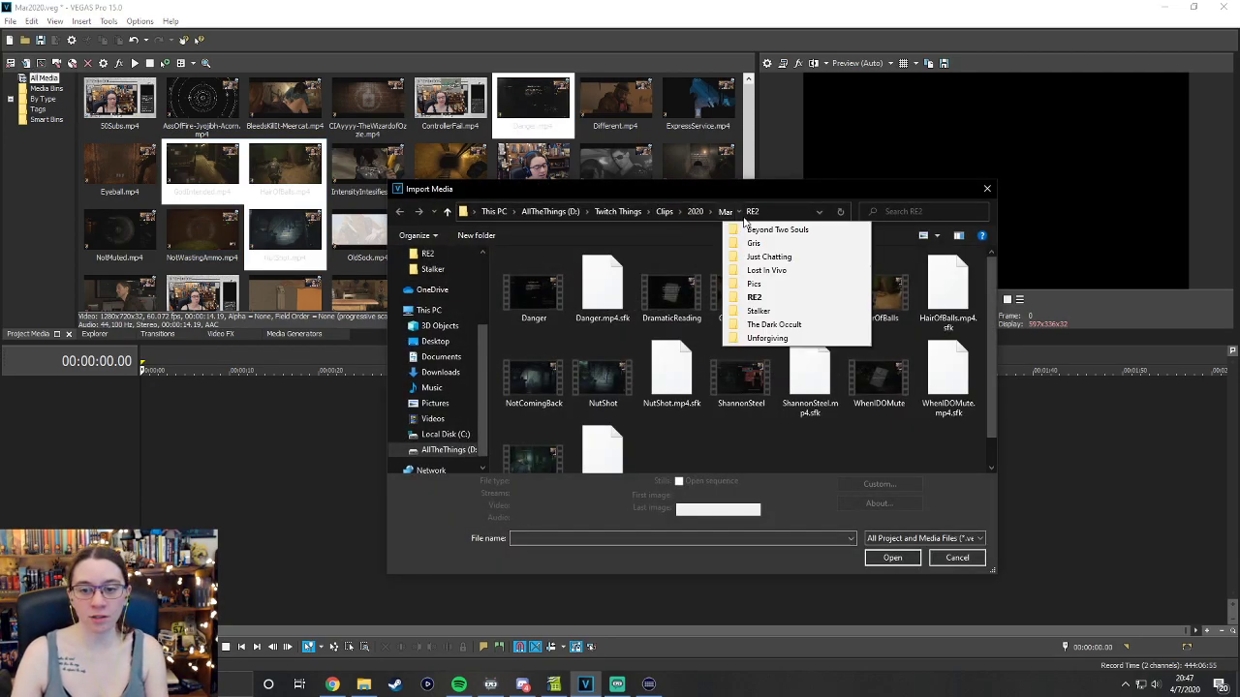
click(739, 213)
click(739, 213)
click(741, 313)
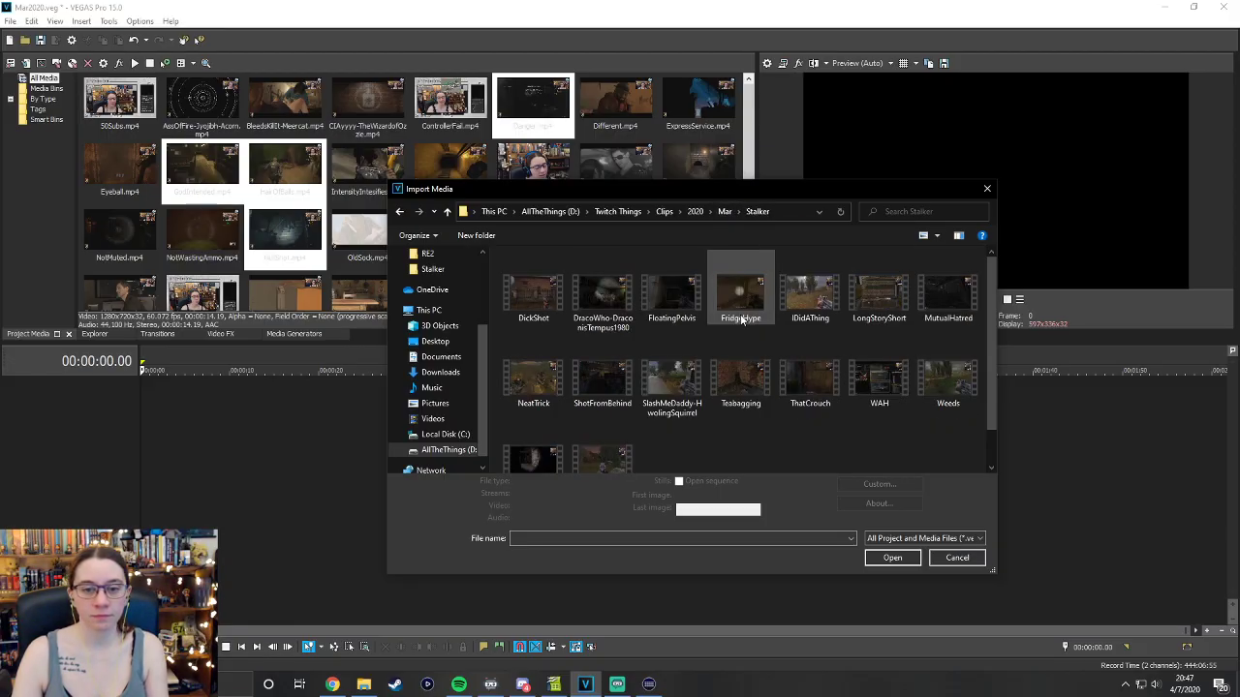
click(521, 302)
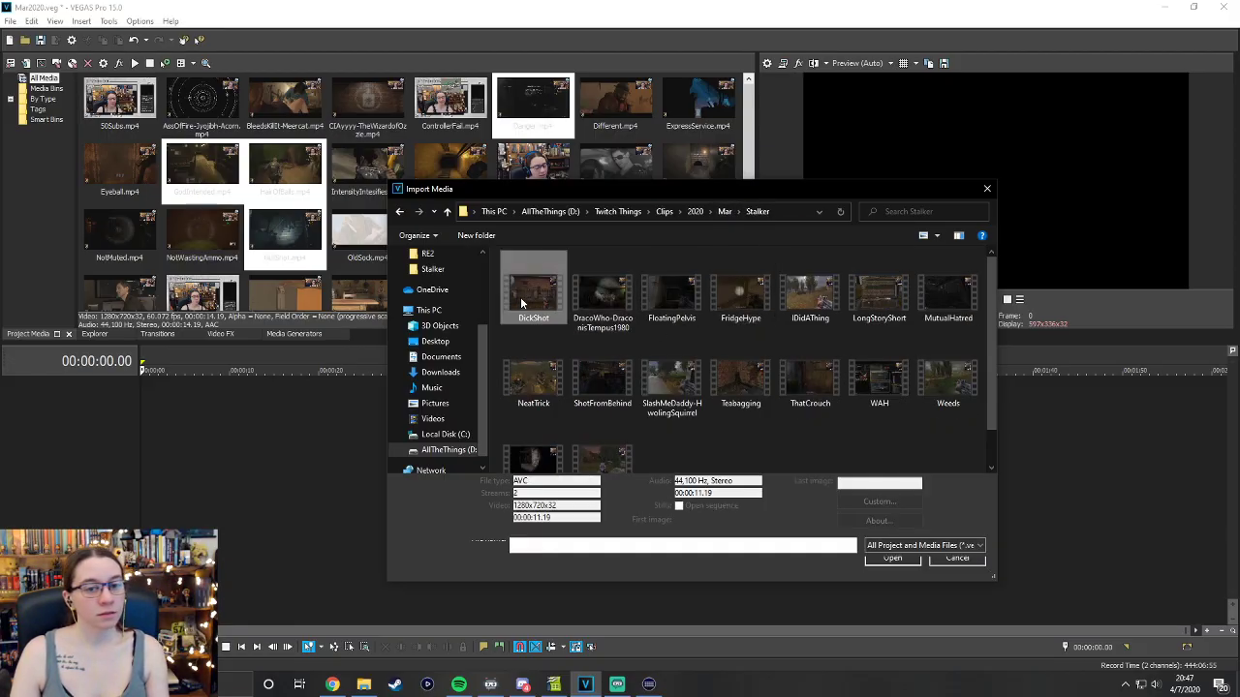
ctrl+click(687, 294)
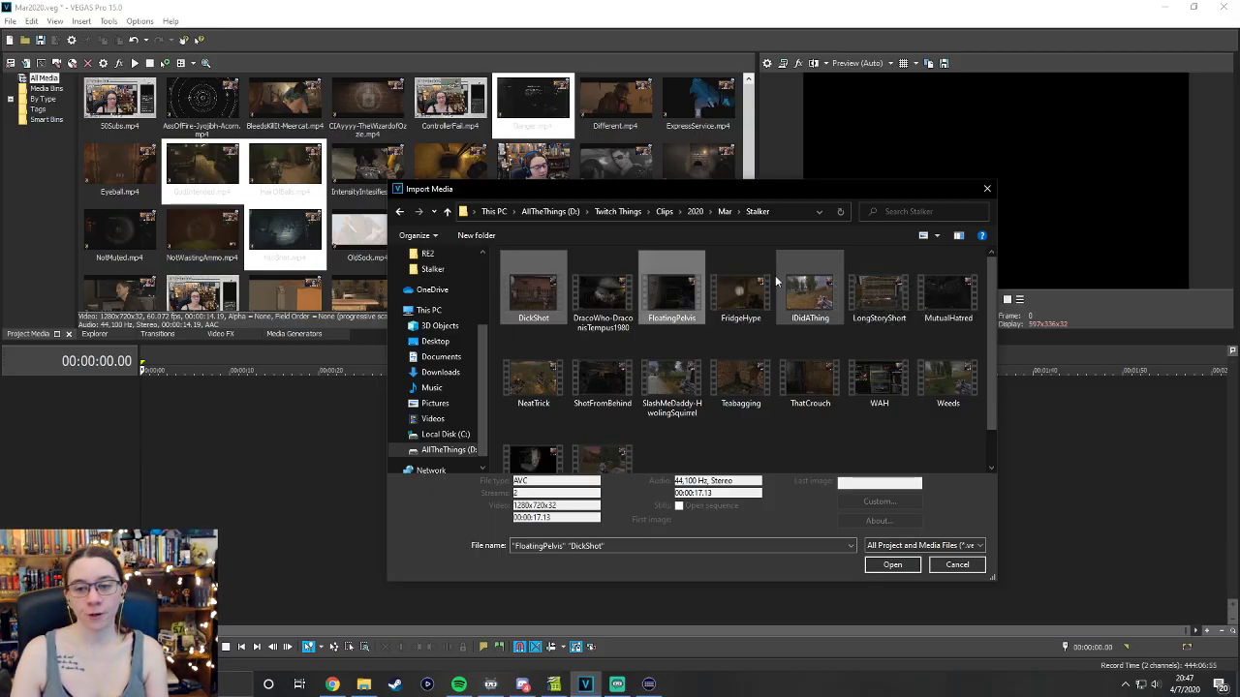
ctrl+click(738, 297)
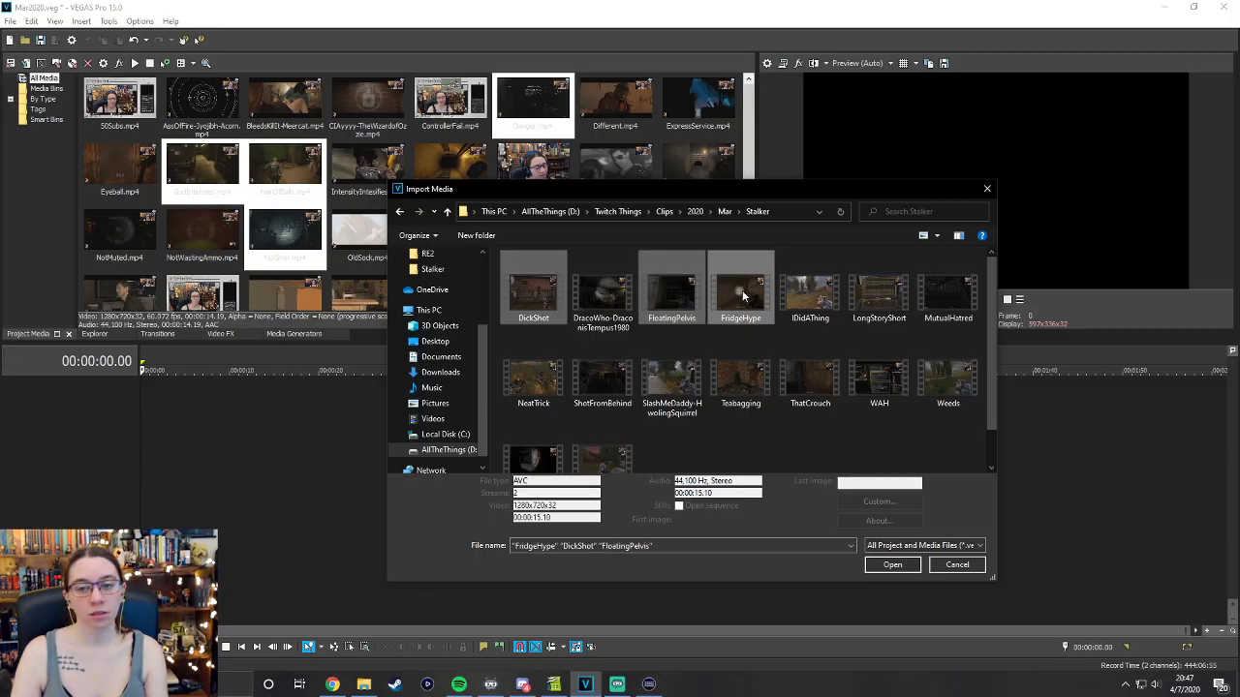
ctrl+click(949, 298)
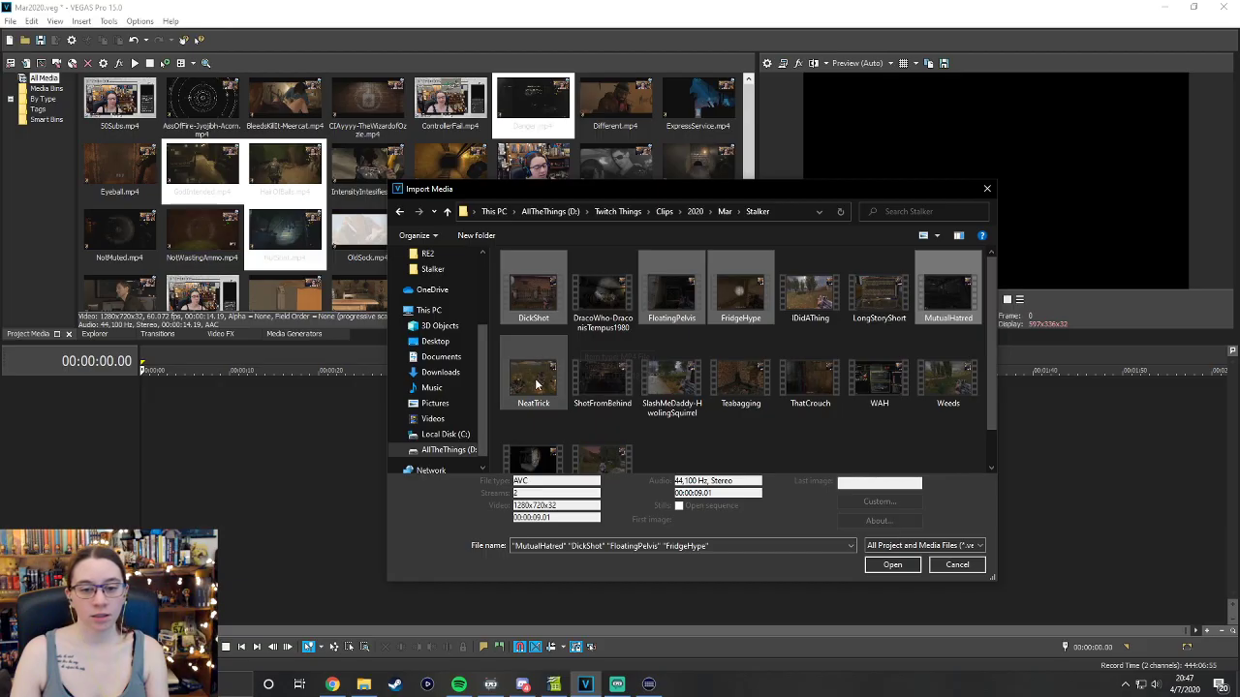
Add SlashMeDaddy-HwolingSquirrel, Teabagging, WAH and Yeeted-biobuilder to the selection and import all the selected Stalker clips.
ctrl+click(683, 374)
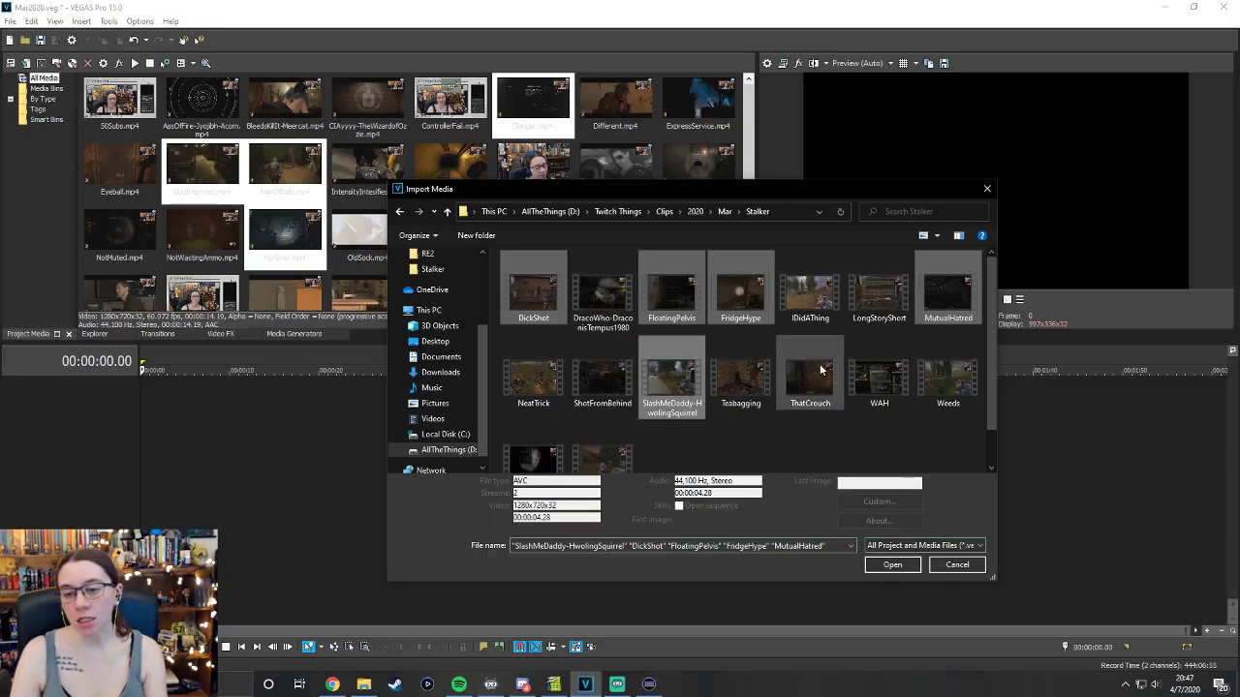
ctrl+click(763, 382)
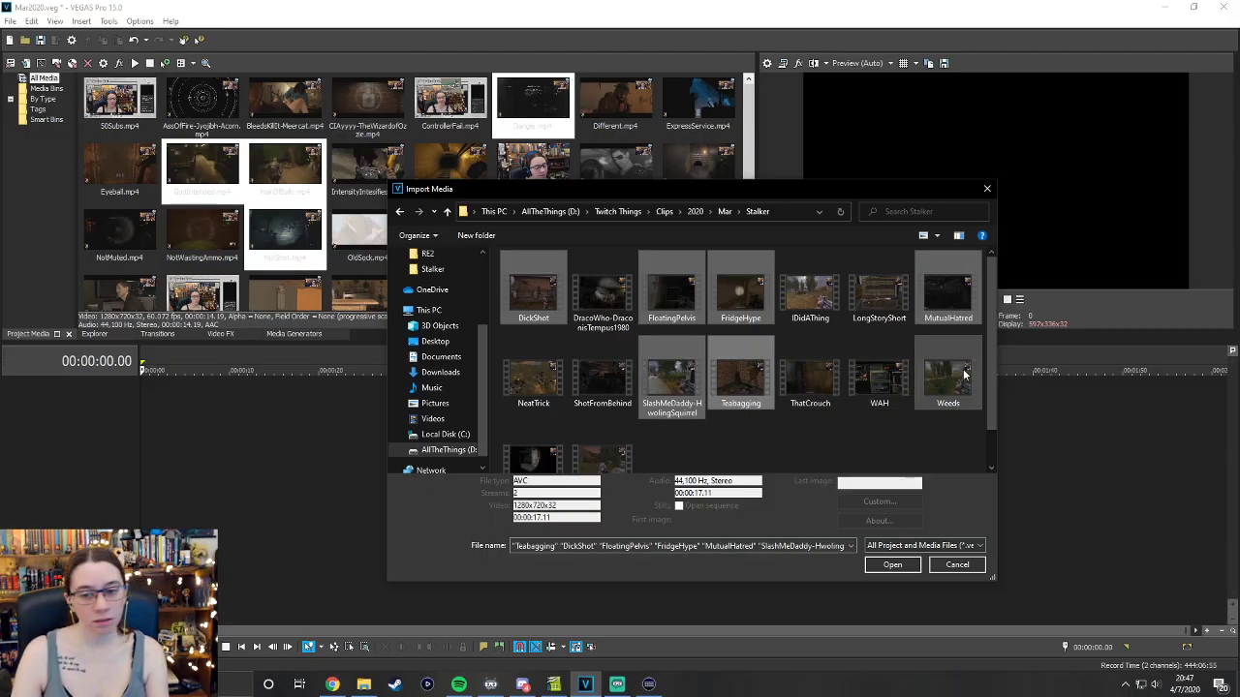
ctrl+click(879, 374)
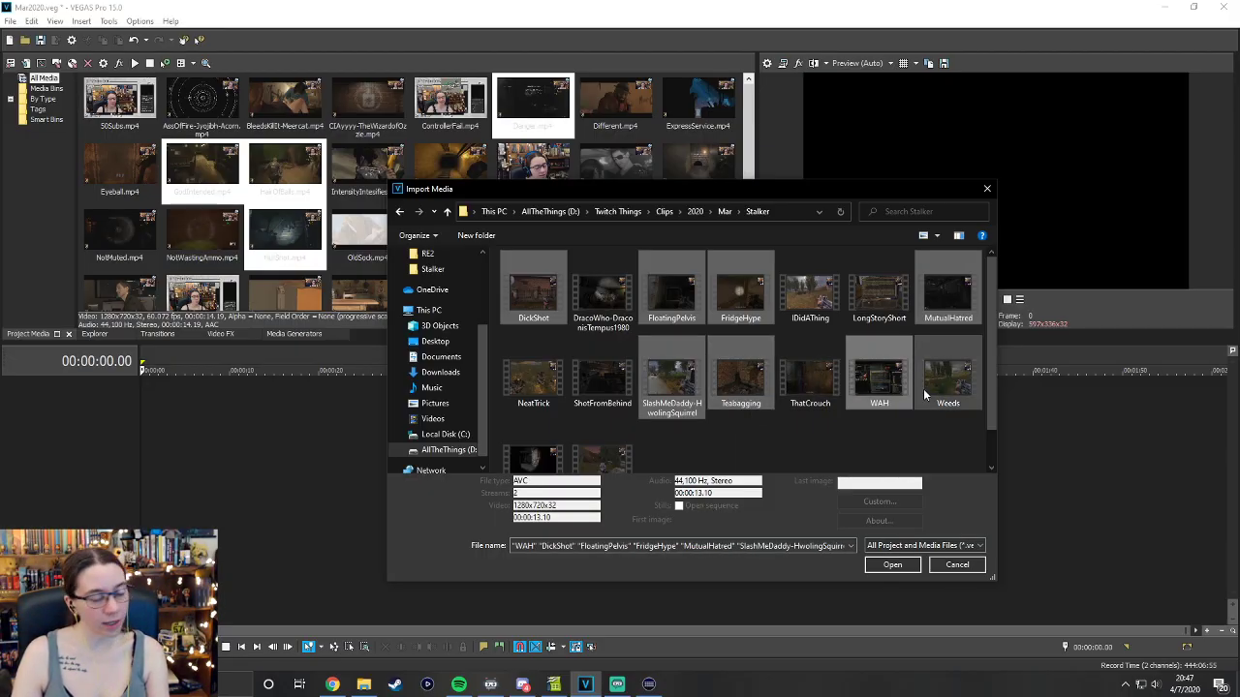
scroll(610, 435, down, 1)
ctrl+click(610, 434)
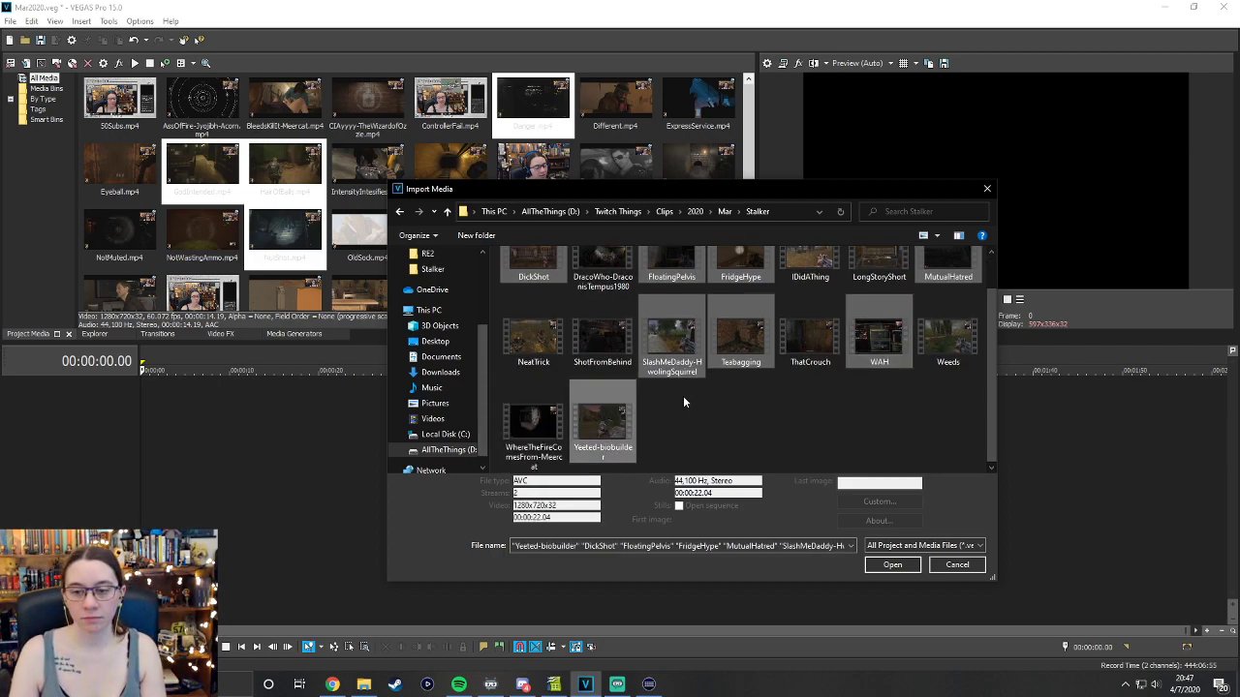
click(892, 565)
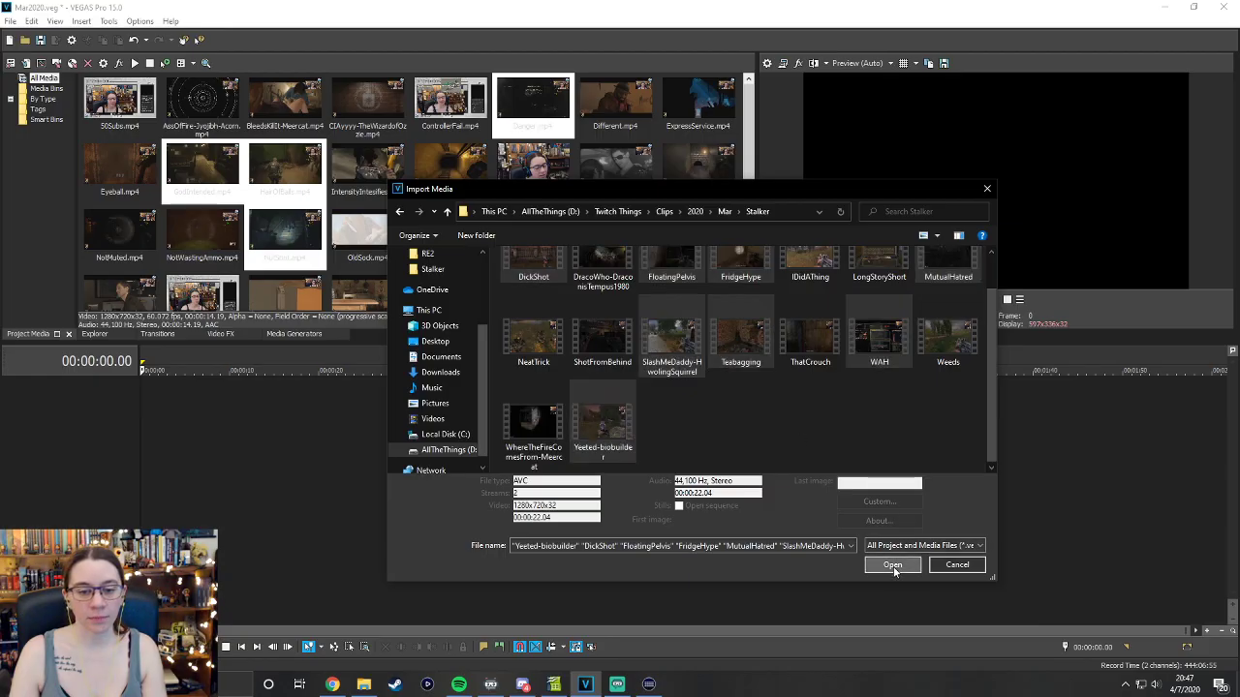
scroll(345, 266, down, 3)
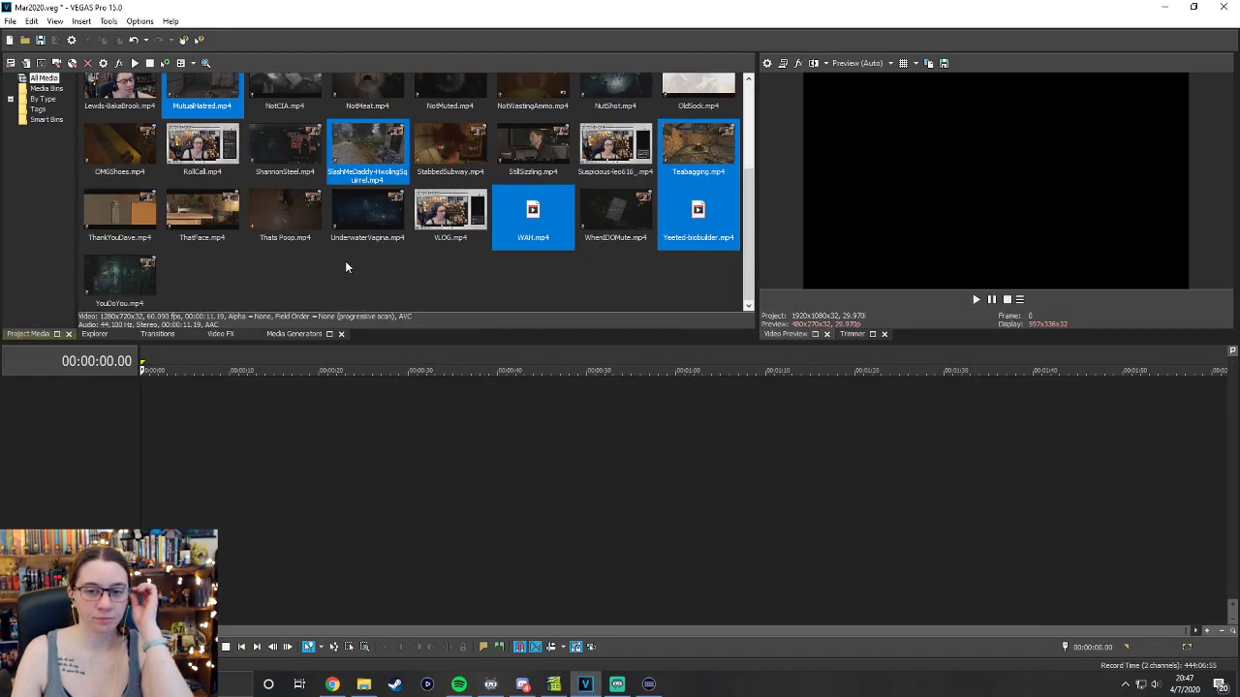
scroll(341, 270, up, 3)
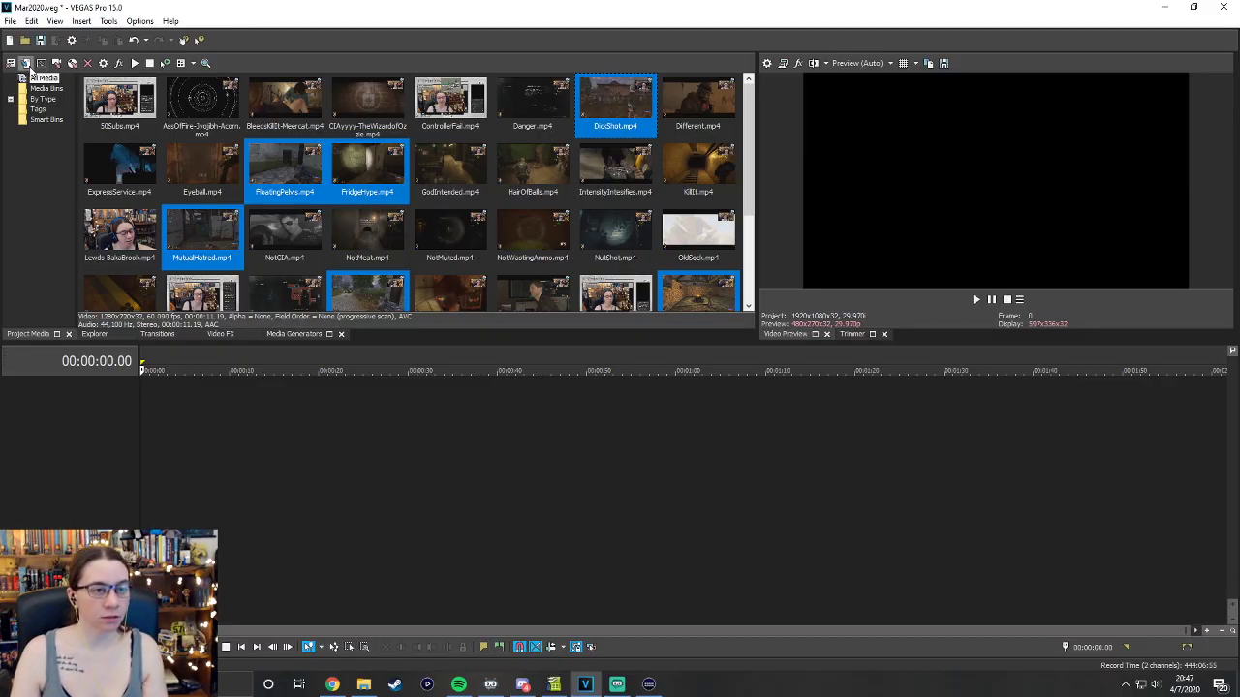
Start a media import from the Mar folder The Dark Occult and select AtticSecondKey-Rhenvi and FootButt1 through FootButt5.
click(25, 63)
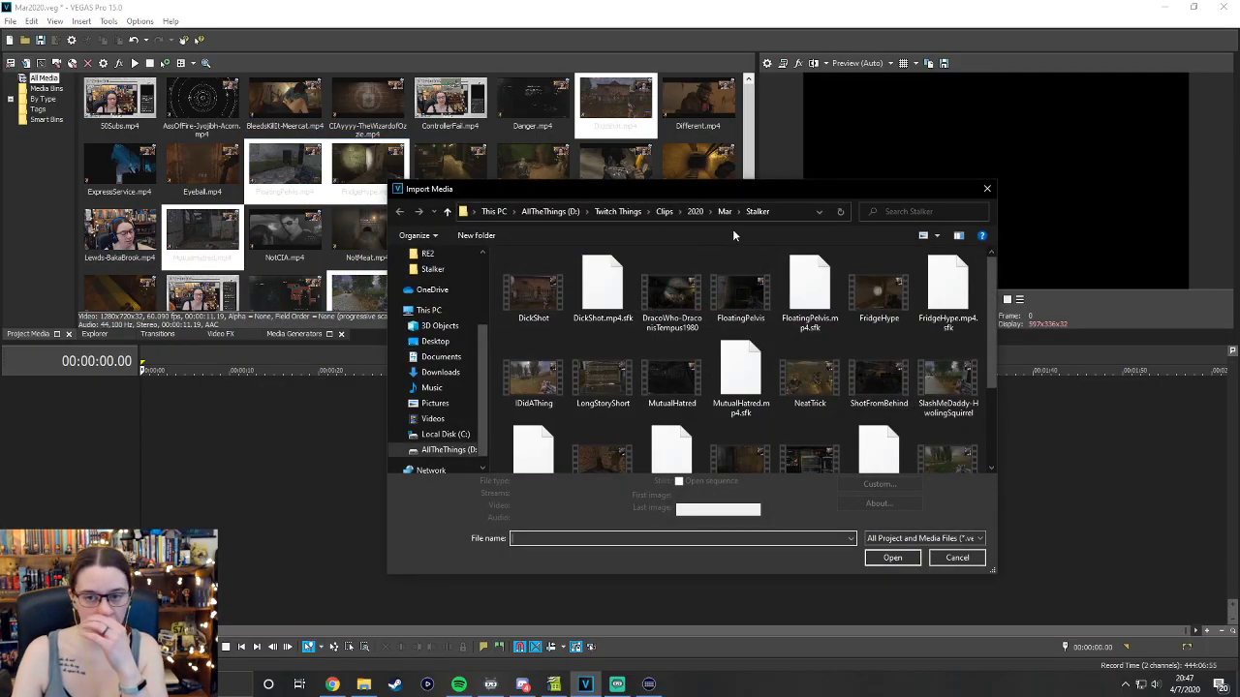
click(739, 212)
click(765, 329)
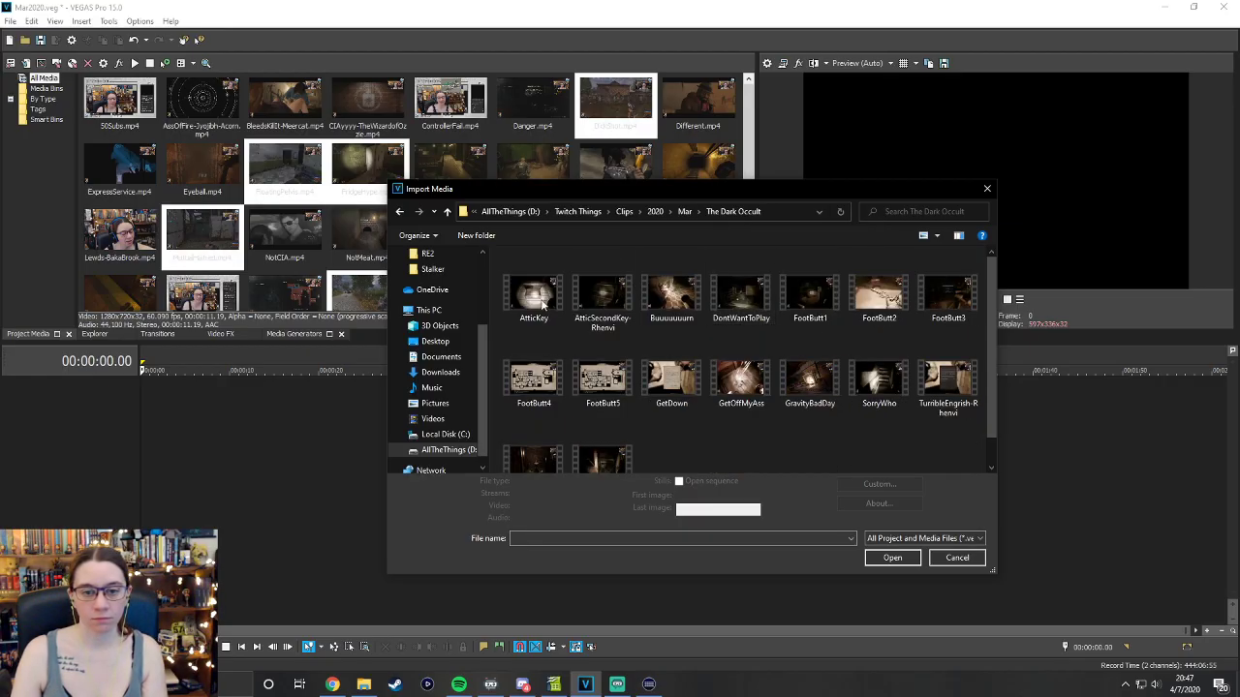
click(600, 293)
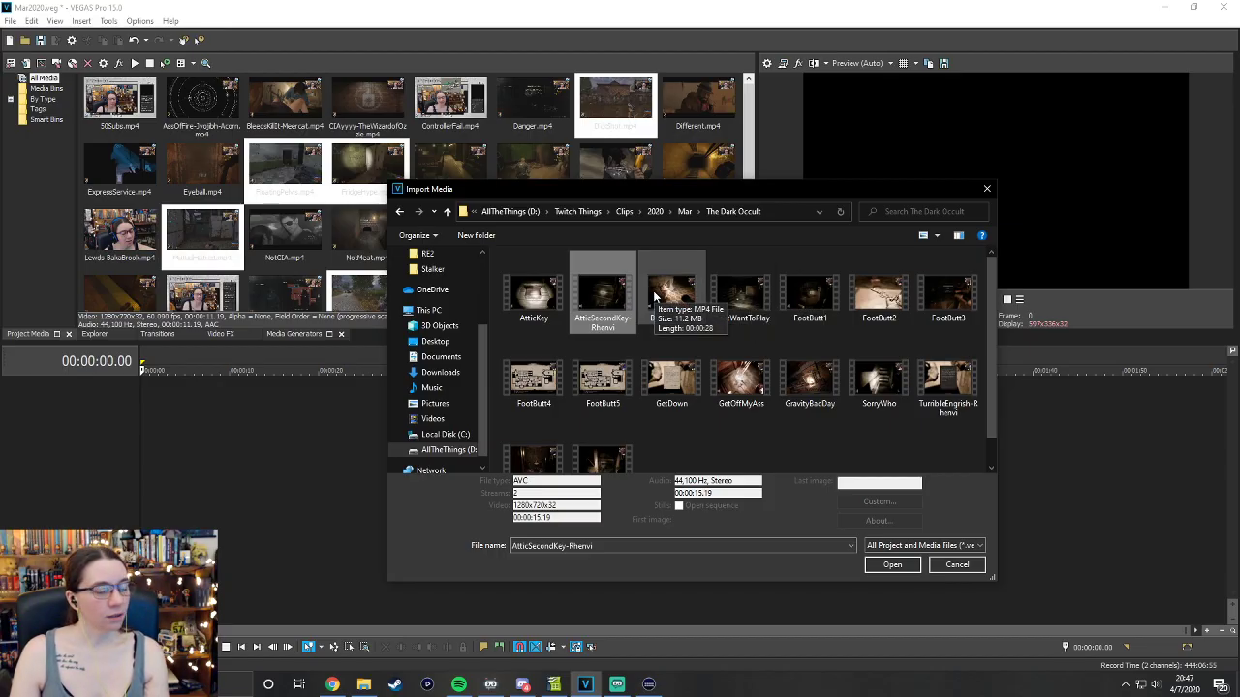
ctrl+click(809, 295)
ctrl+click(878, 295)
ctrl+click(948, 296)
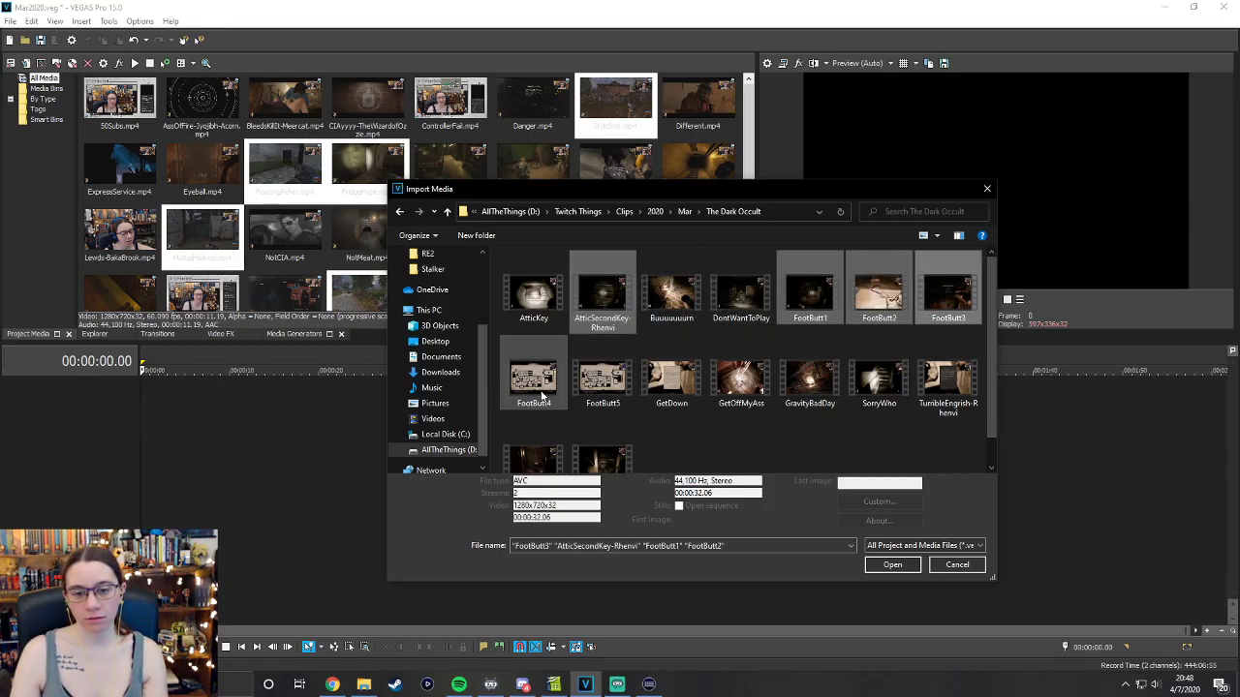
ctrl+click(538, 388)
ctrl+click(603, 383)
Add GetOffMyAss, SorryWho, WhenIRage and WhenSomethingJumpsOut to the selection and import all the selected The Dark Occult clips.
ctrl+click(741, 383)
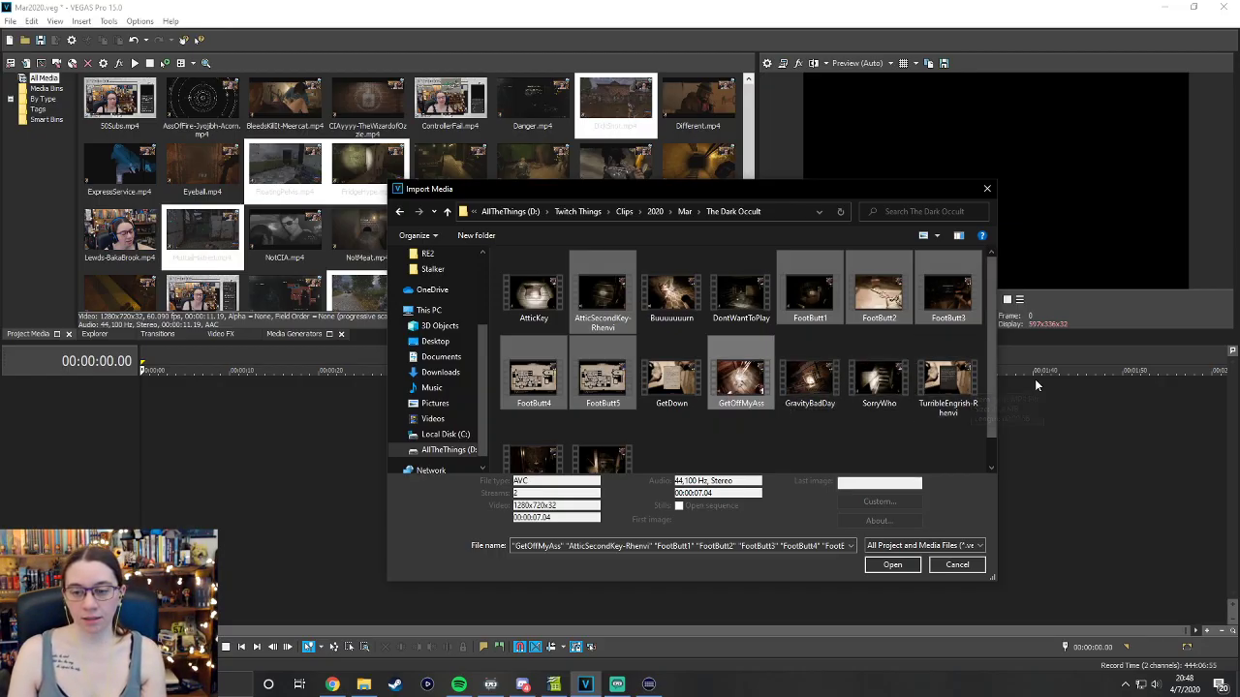
ctrl+click(869, 378)
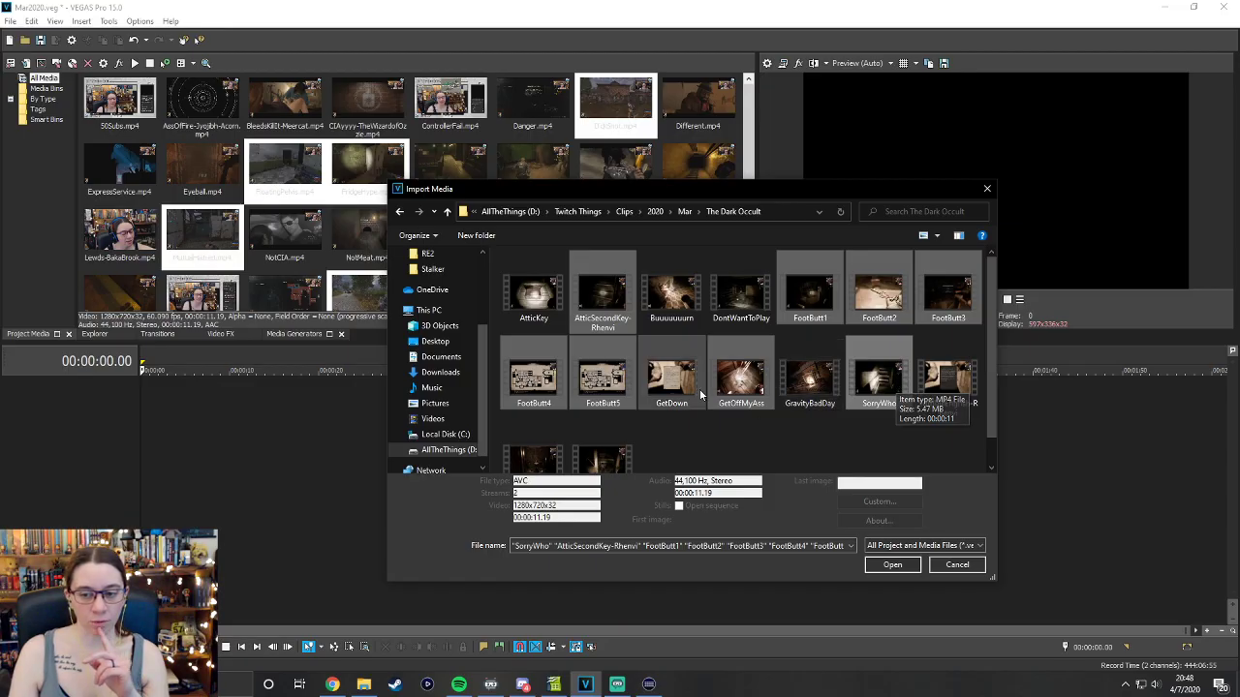
scroll(700, 392, down, 1)
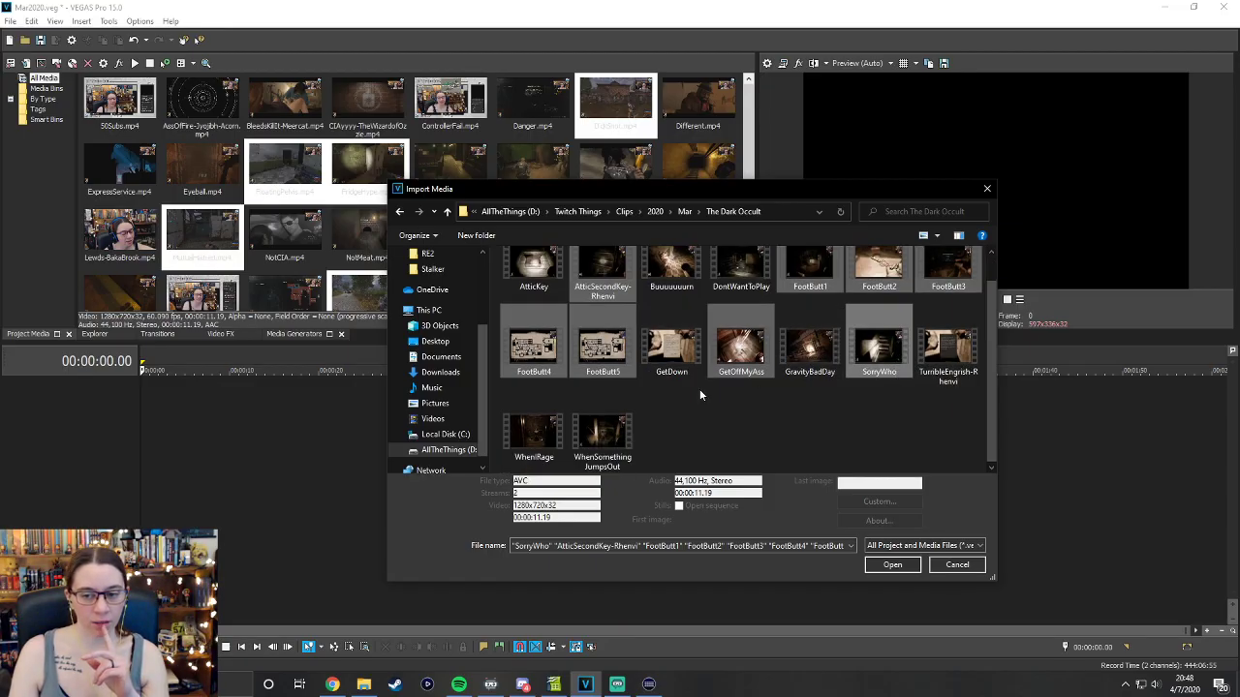
ctrl+click(559, 442)
ctrl+click(606, 431)
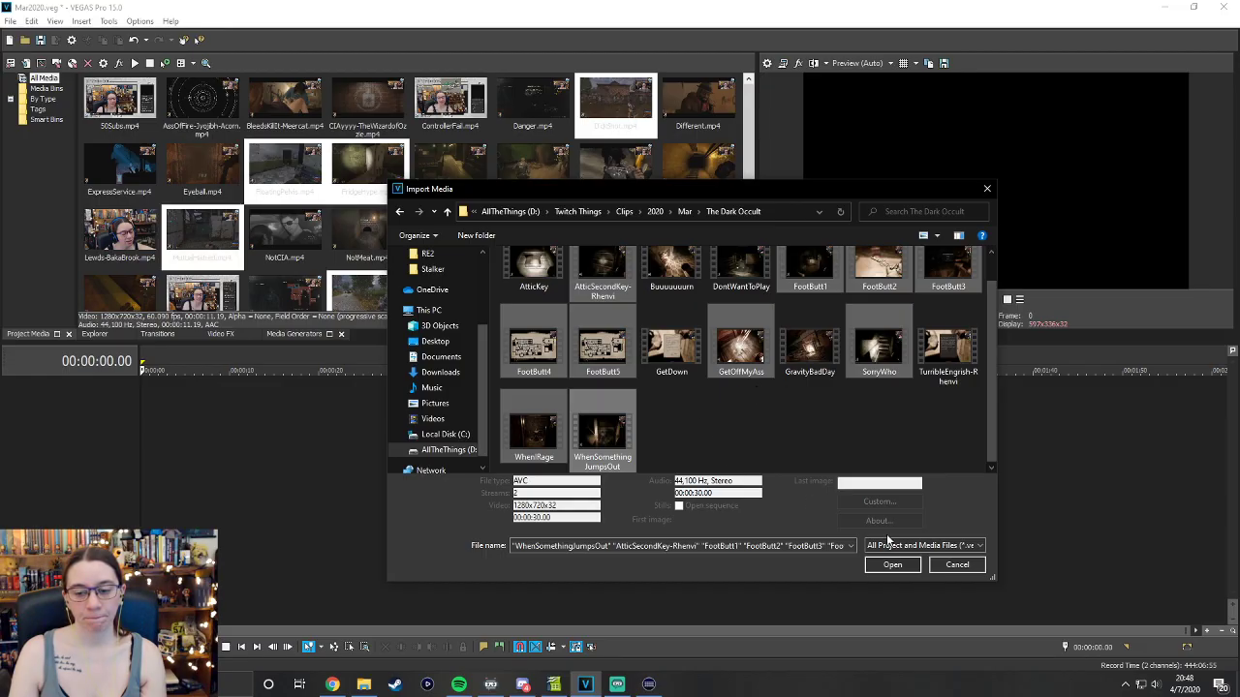
click(892, 565)
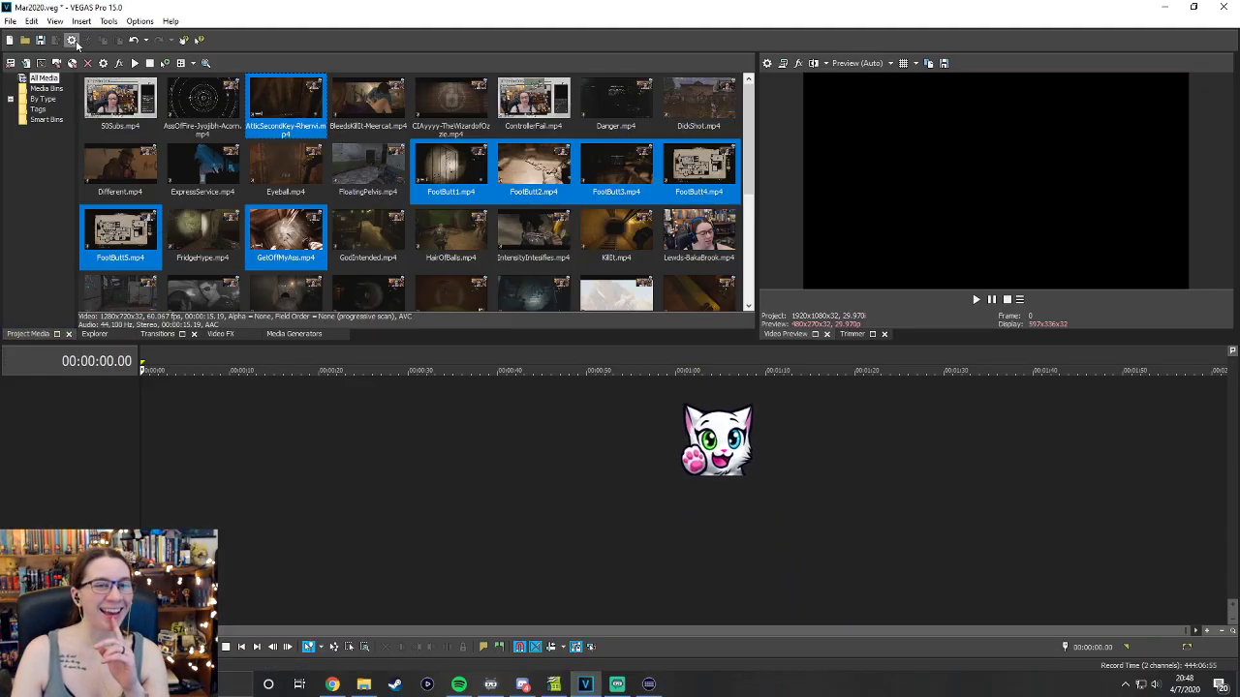
Import CannotFollow, InsertMyOwn and Flashlight from the Mar folder Unforgiving into the project media.
click(23, 62)
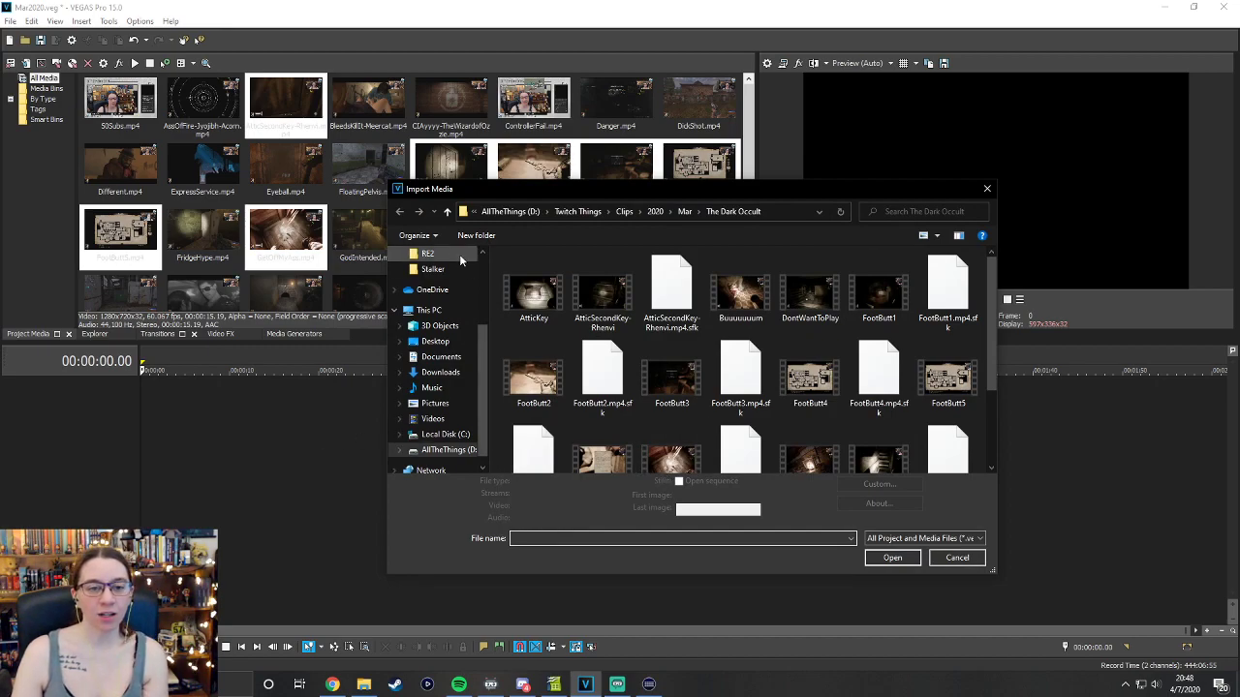
click(445, 211)
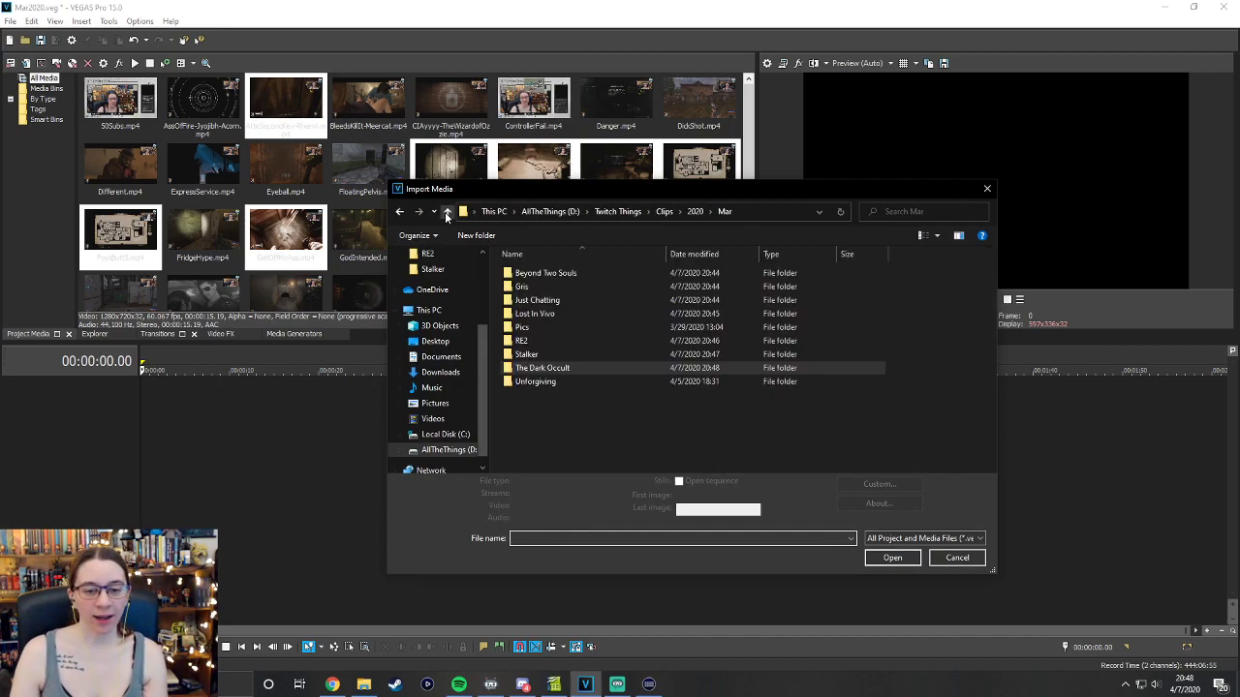
double_click(602, 380)
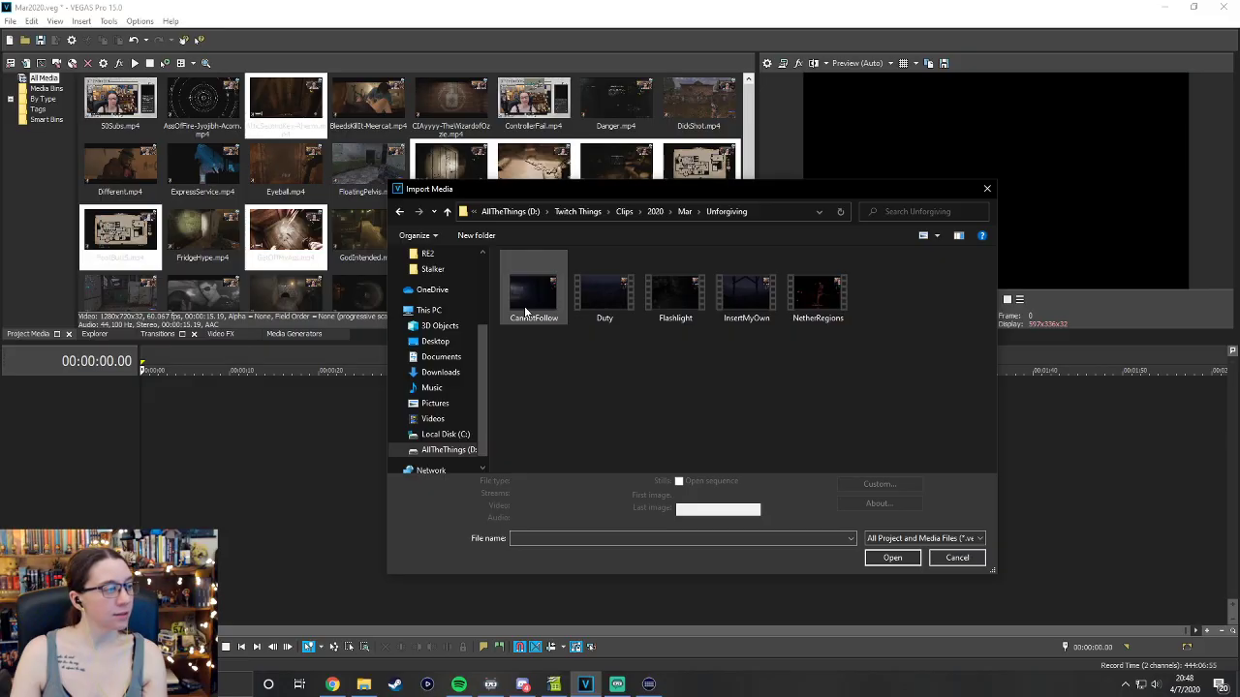
click(525, 310)
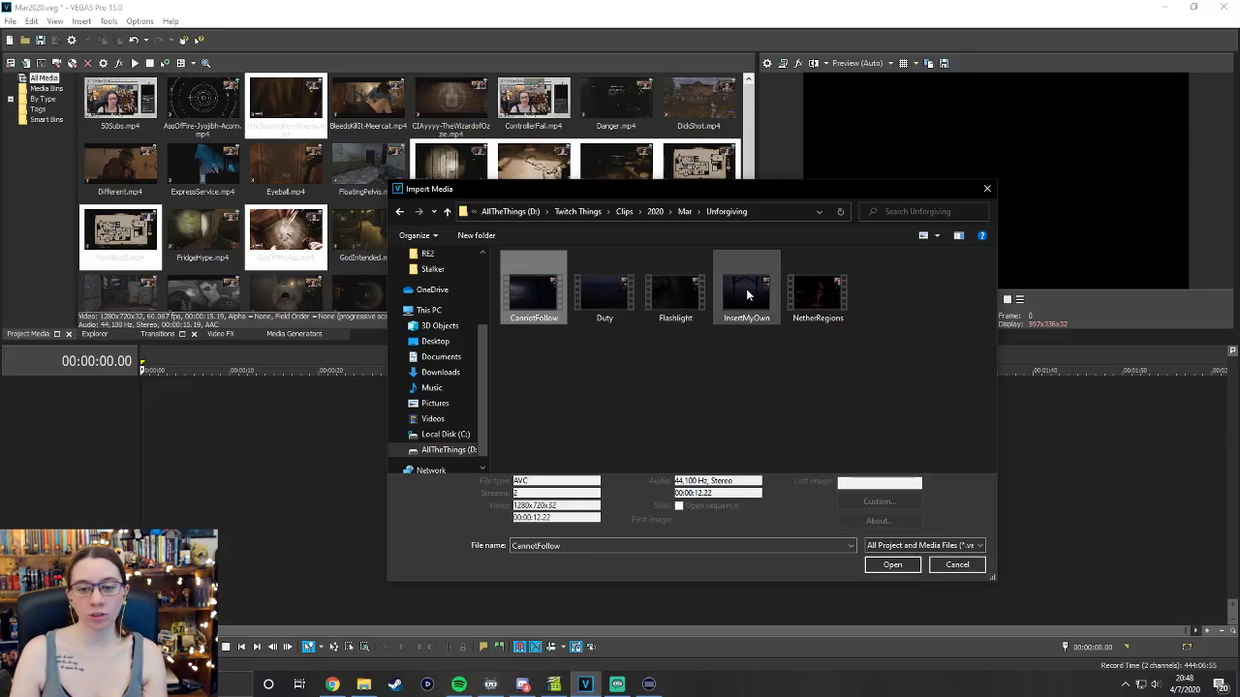
ctrl+click(747, 296)
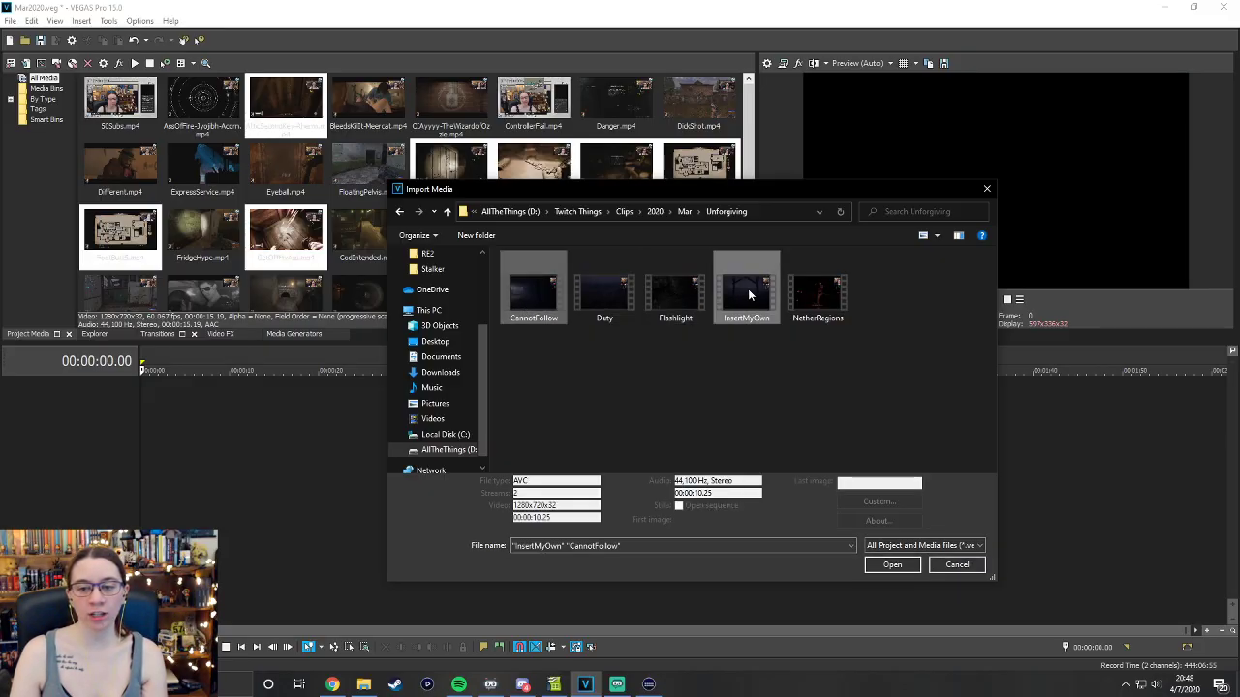
ctrl+click(654, 292)
click(914, 569)
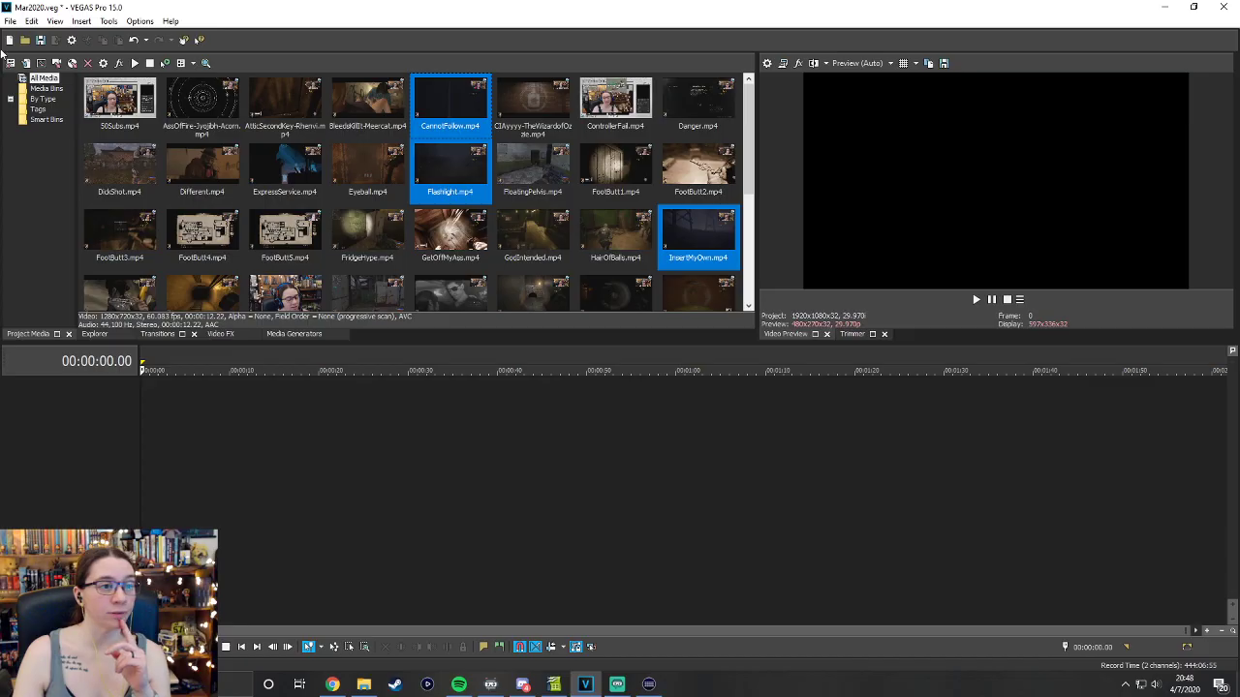
Save the Mar2020 project with all the imported clips.
click(41, 40)
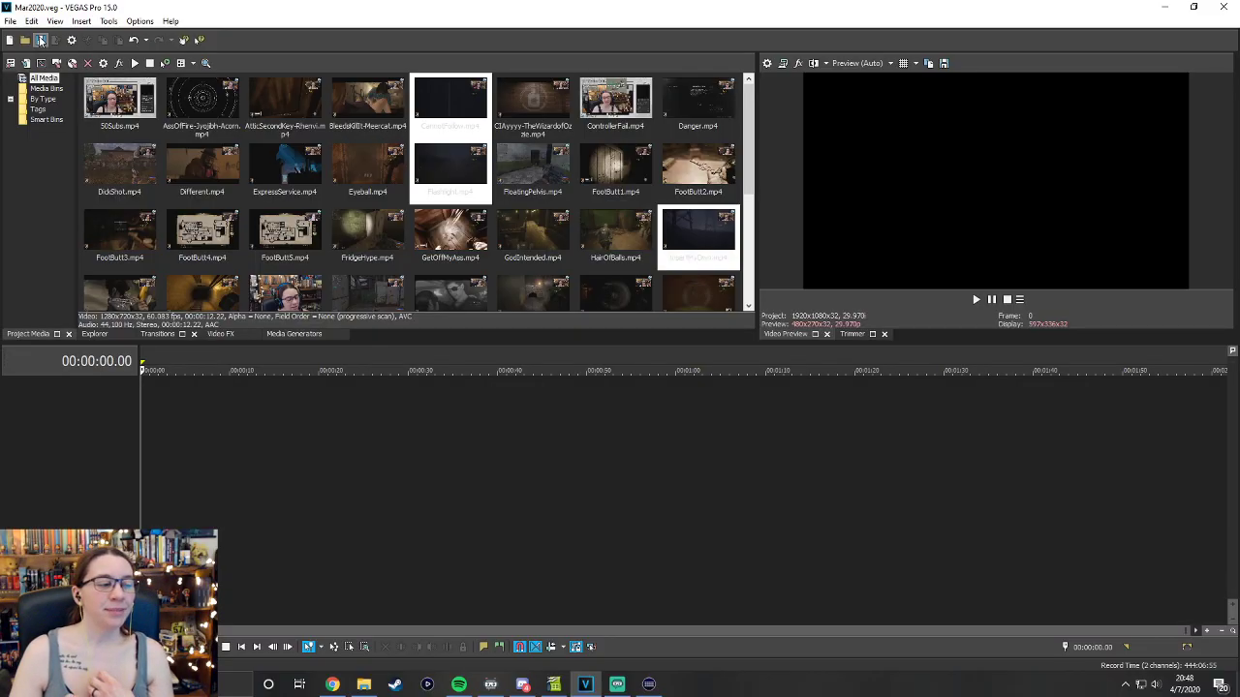
click(40, 40)
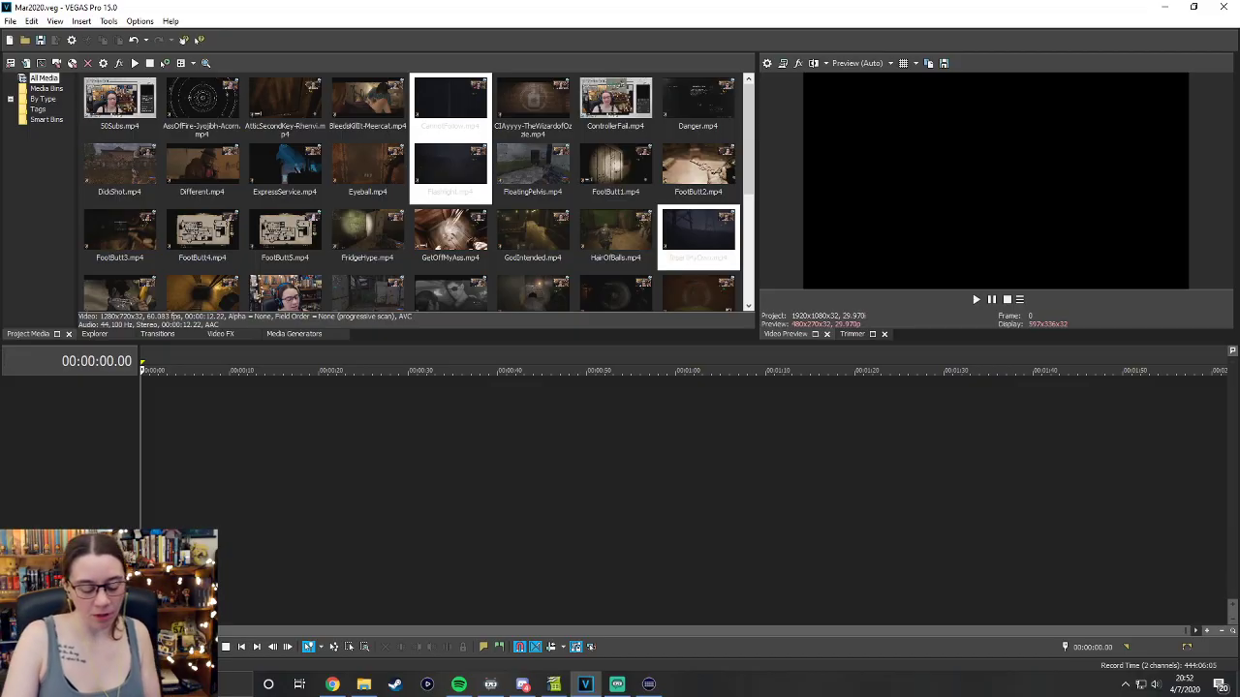
key(alt+Tab)
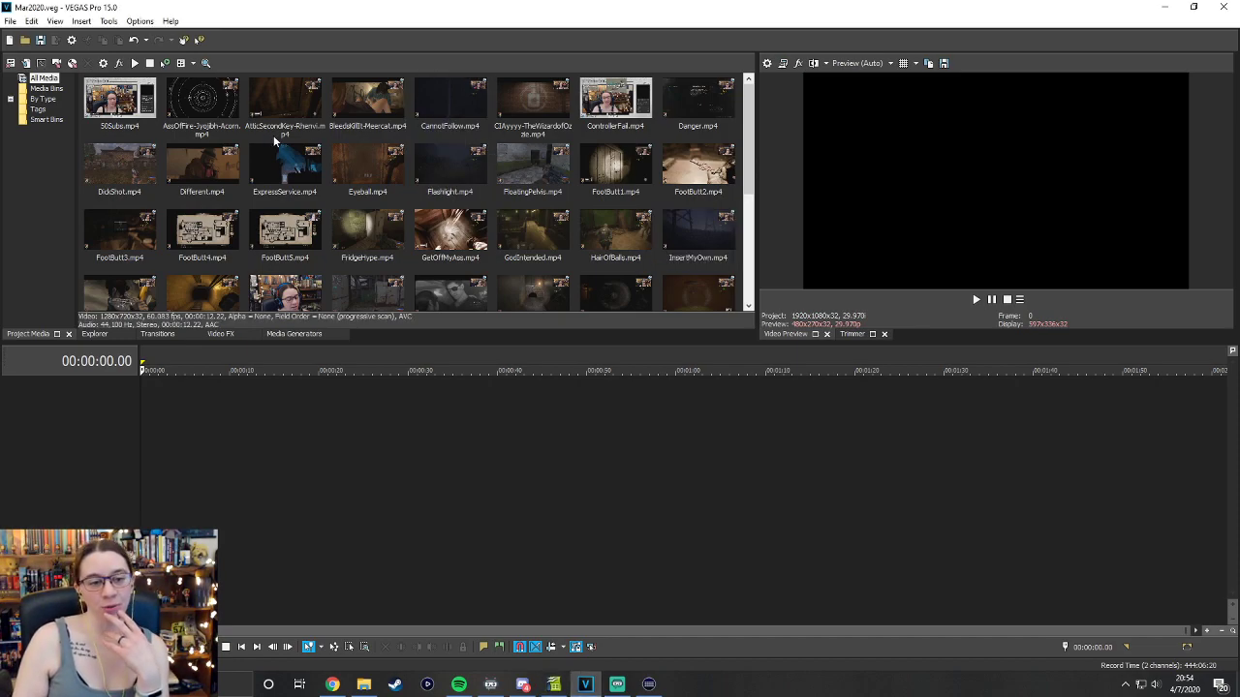
Place the RollCall clip at the start of the empty timeline, keeping the current project video settings.
scroll(355, 169, down, 5)
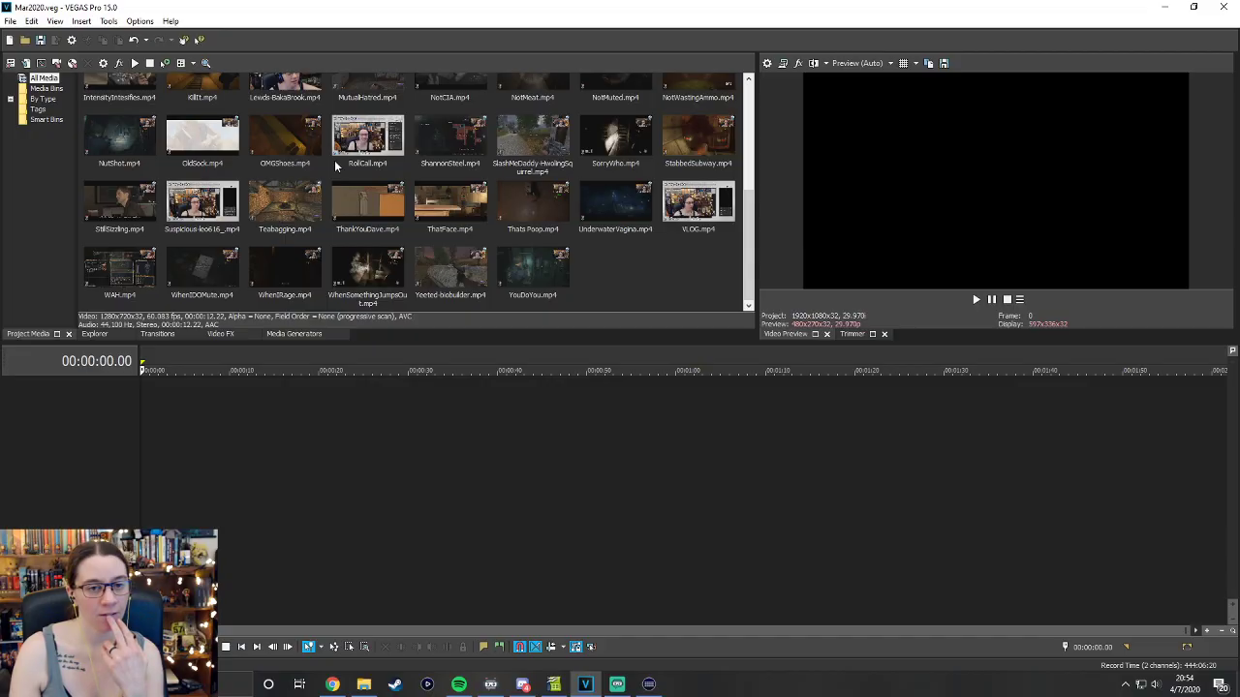
drag(376, 141, 130, 426)
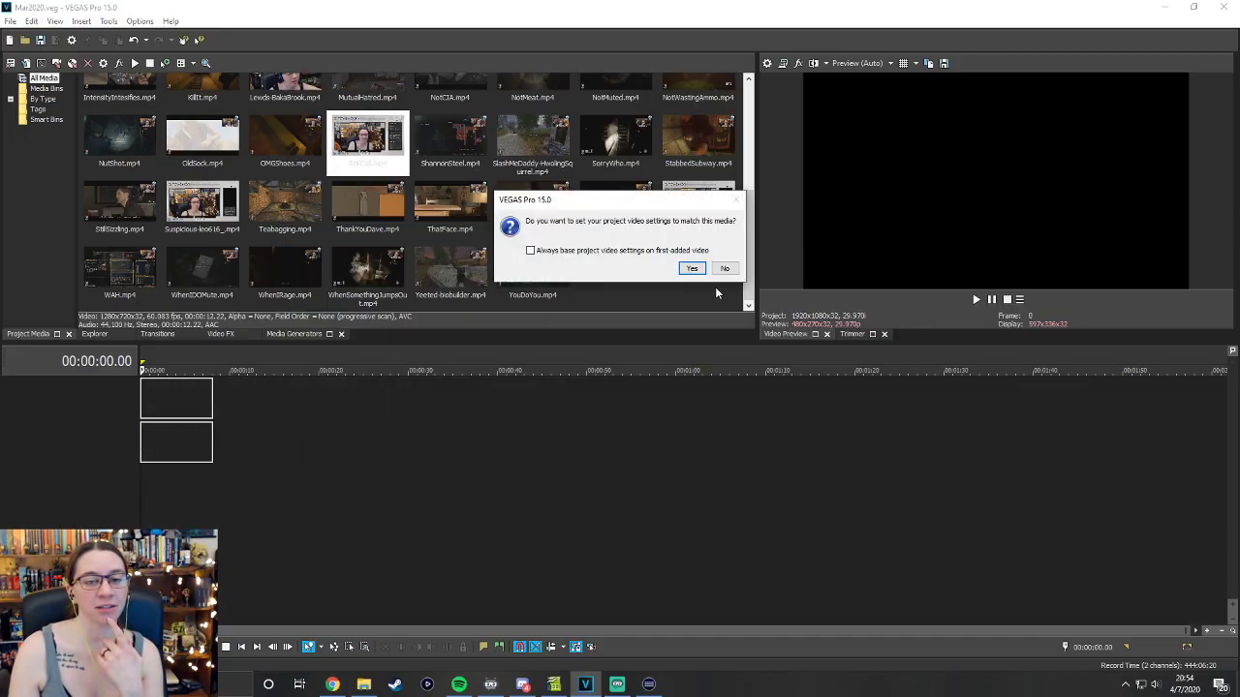
click(689, 270)
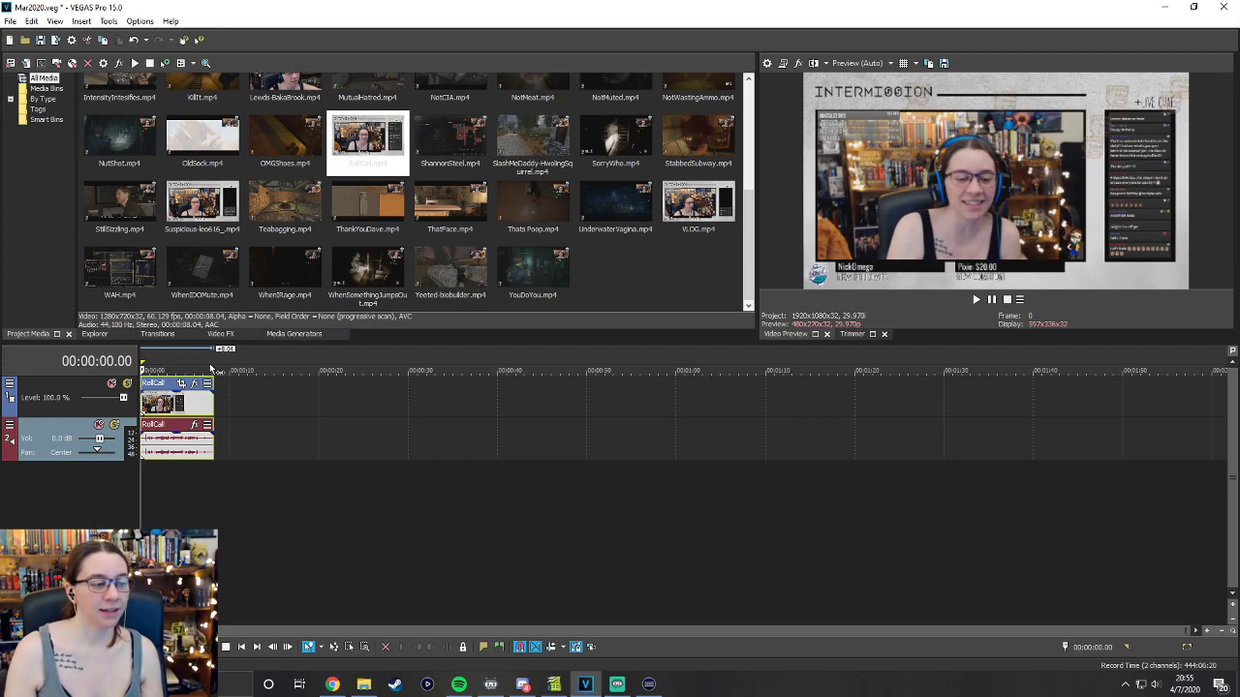
Play the RollCall clip on the timeline and inspect the frame near 00:00:06.02.
click(977, 302)
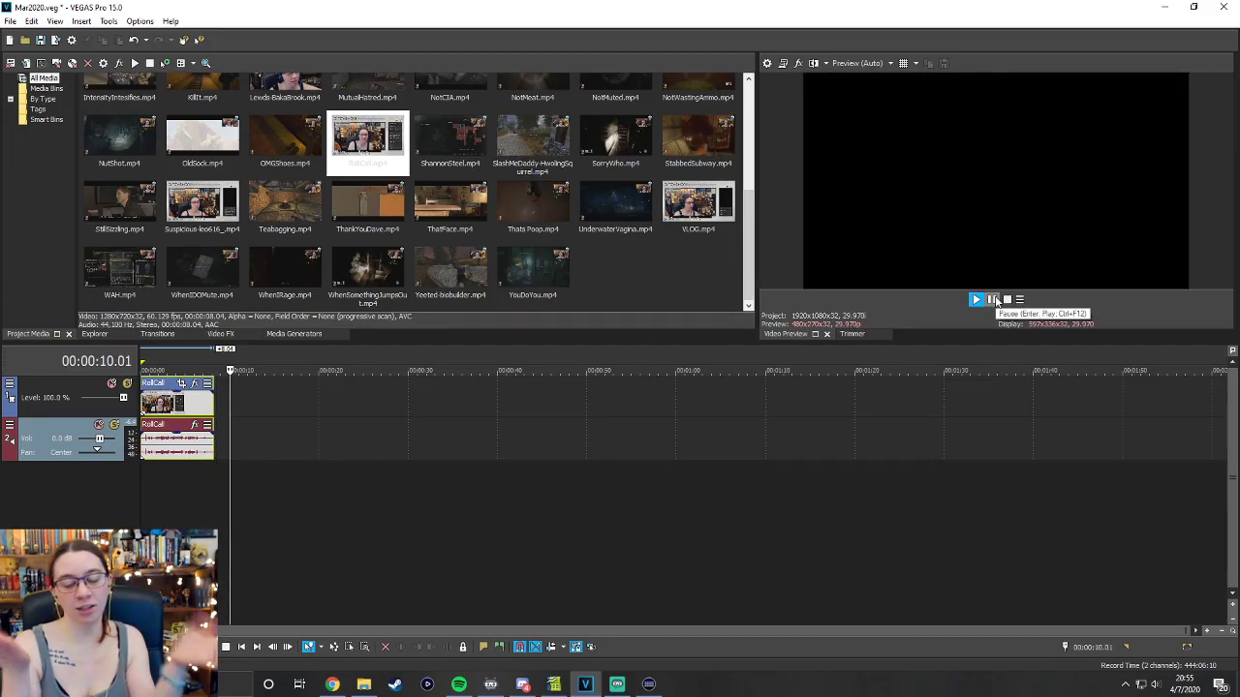
click(992, 299)
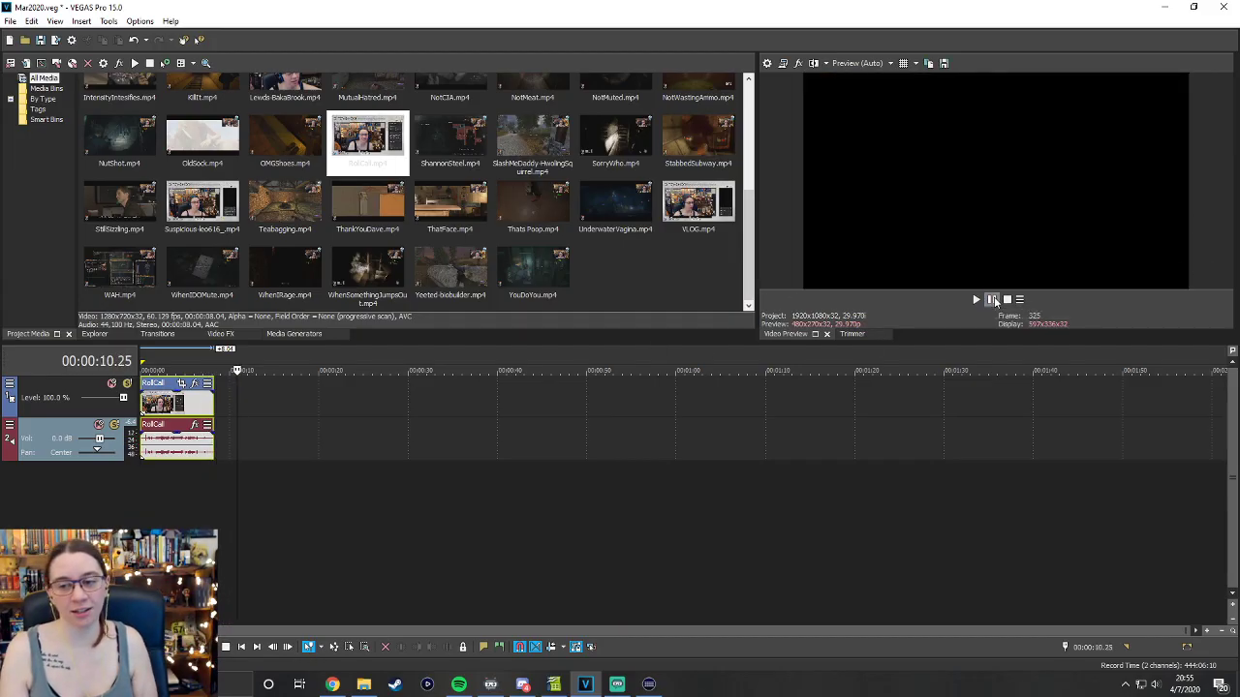
click(194, 448)
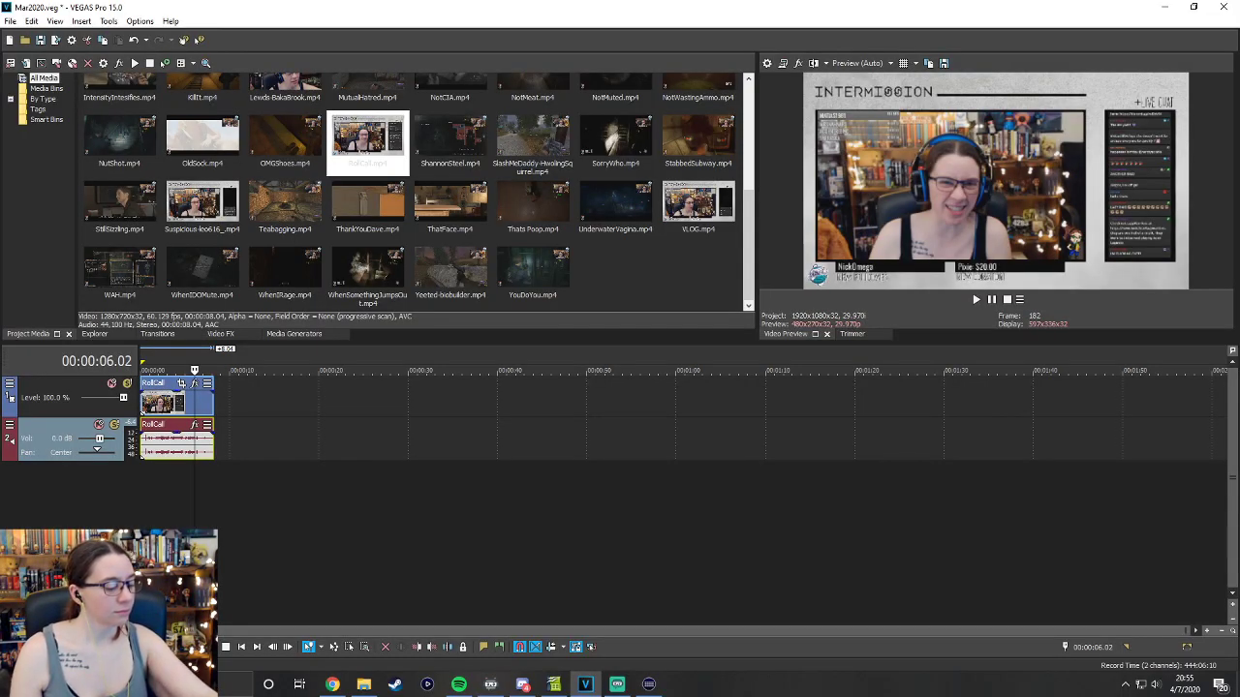
Switch to the OpenOffice Calc clip list to review the clips listed per game, and move its window off the editing screen.
key(alt+Tab)
key(alt+Tab)
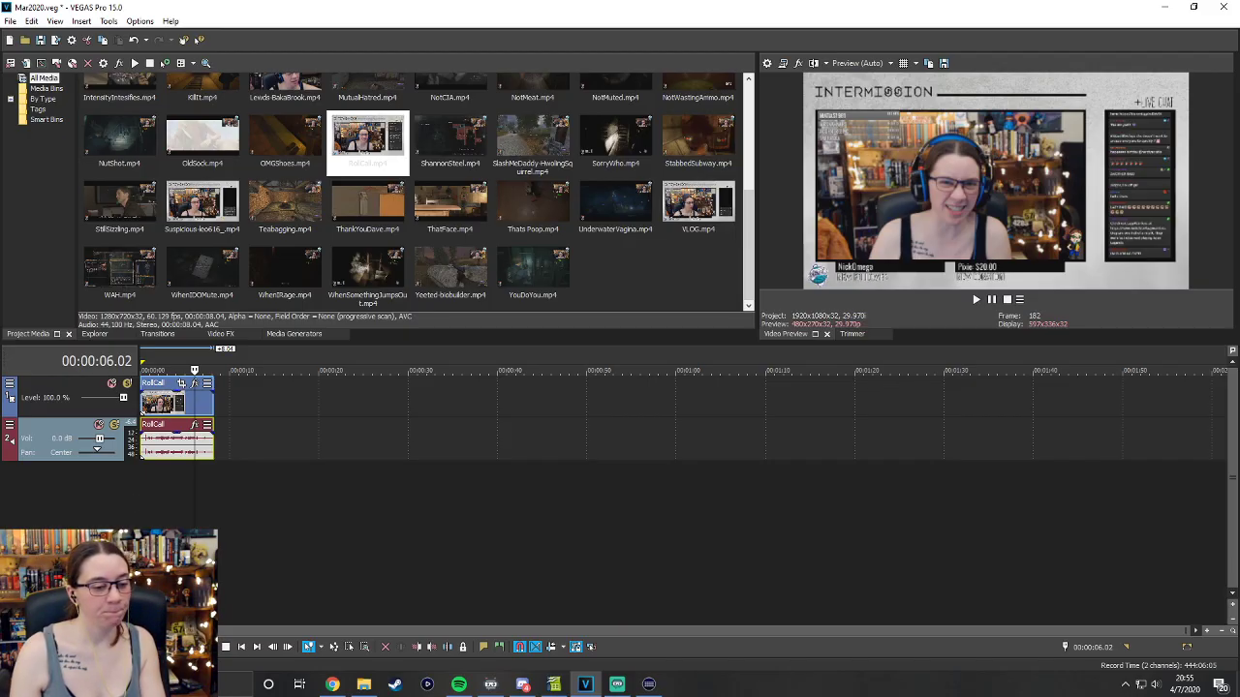
click(553, 684)
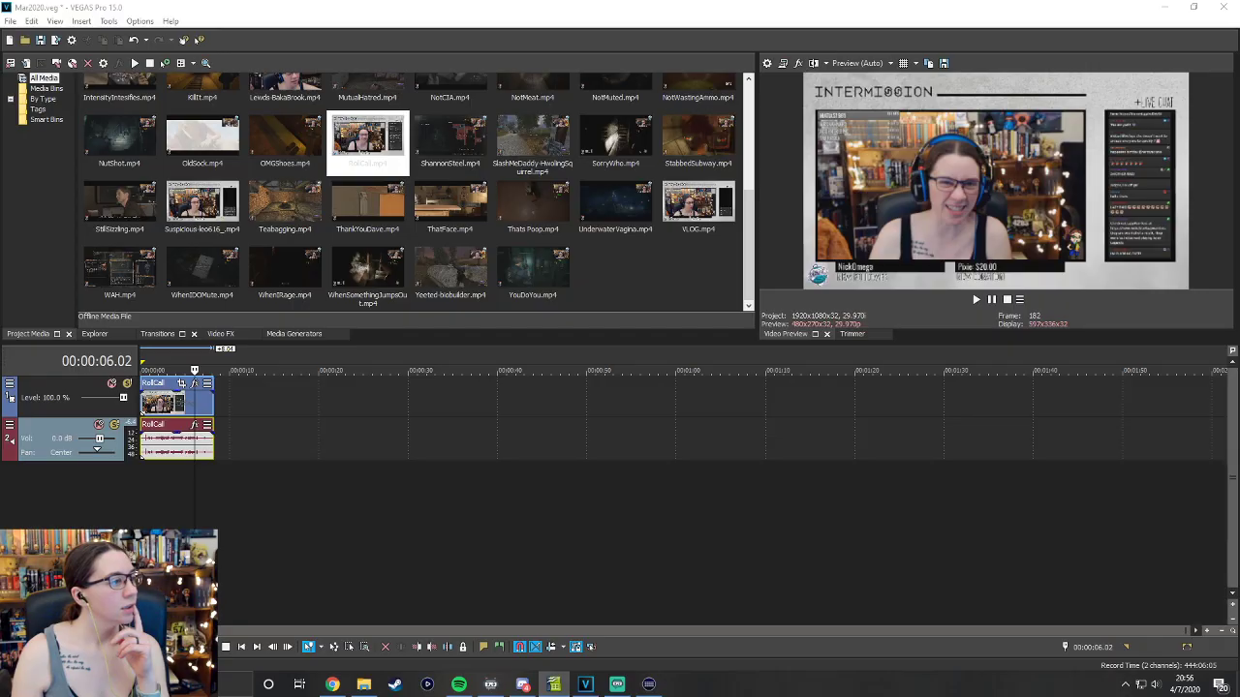
key(alt+Tab)
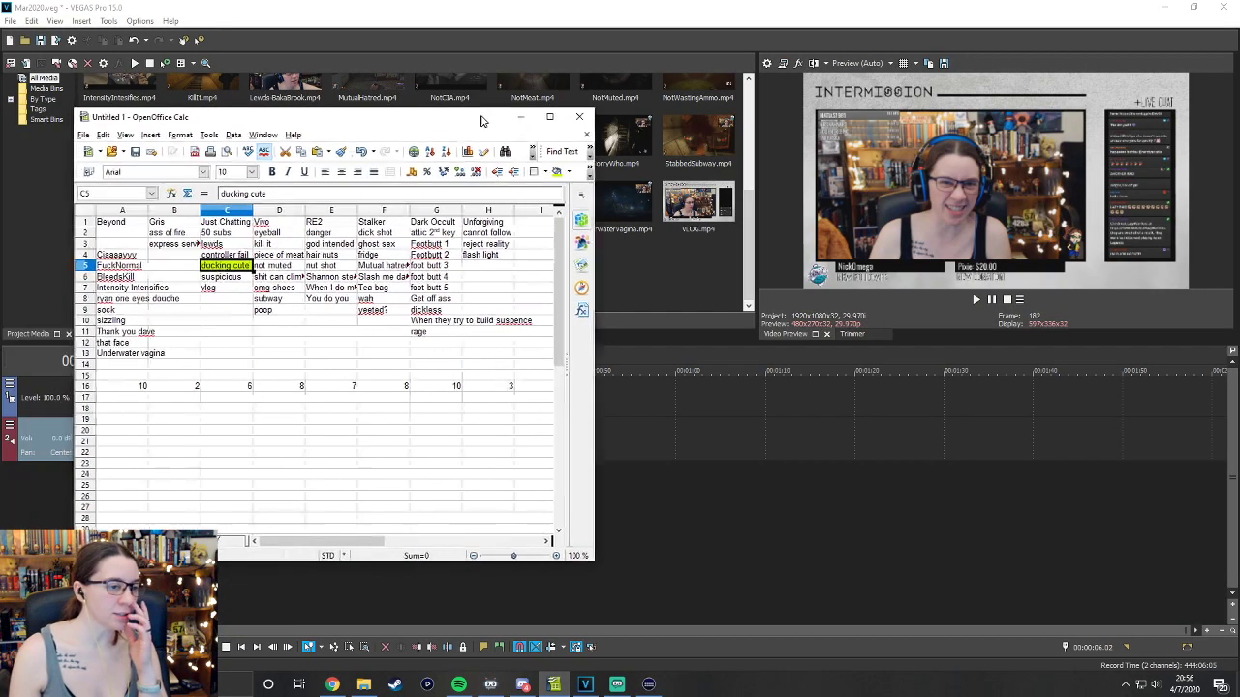
drag(230, 97, 775, 88)
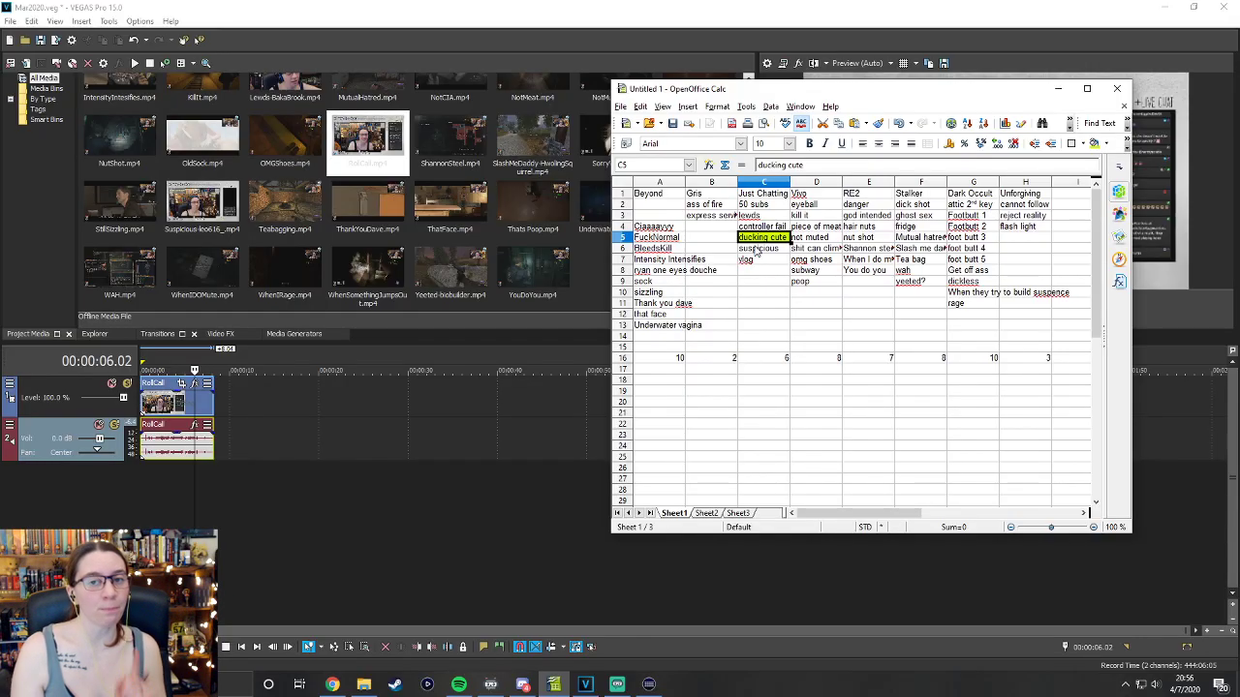
drag(866, 94, 0, 198)
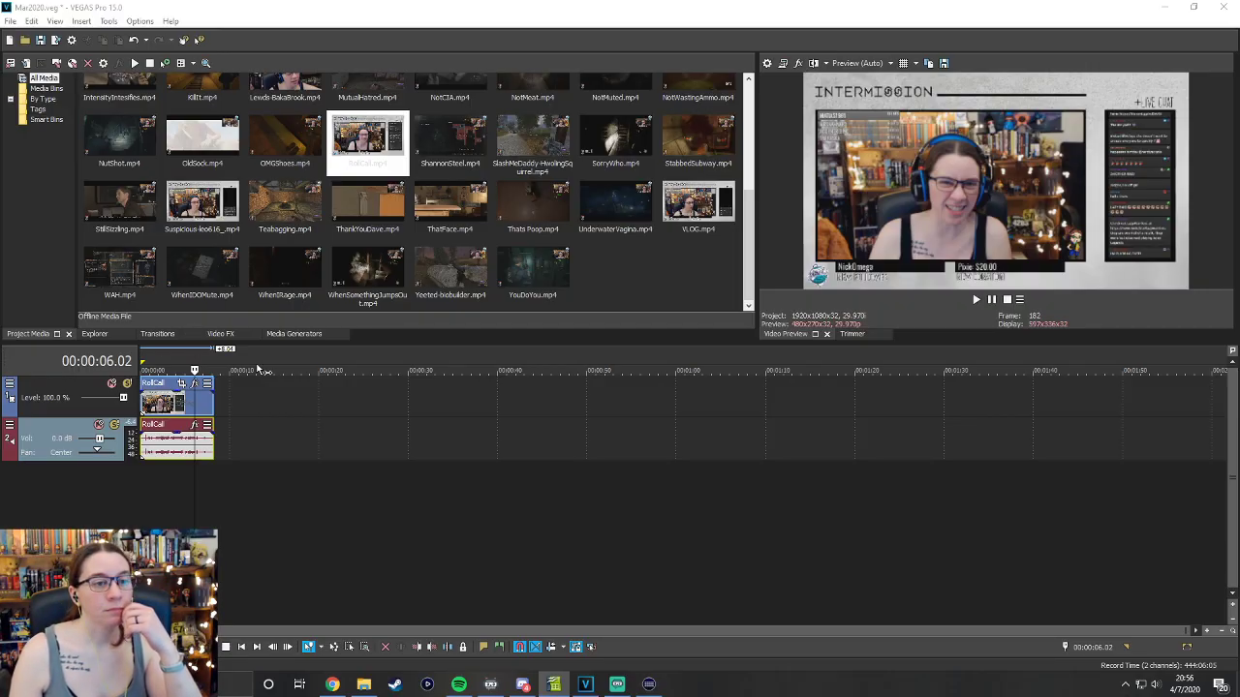
Add a default Titles & Text event on the video track directly after RollCall, moving its settings window clear of the clips.
click(308, 334)
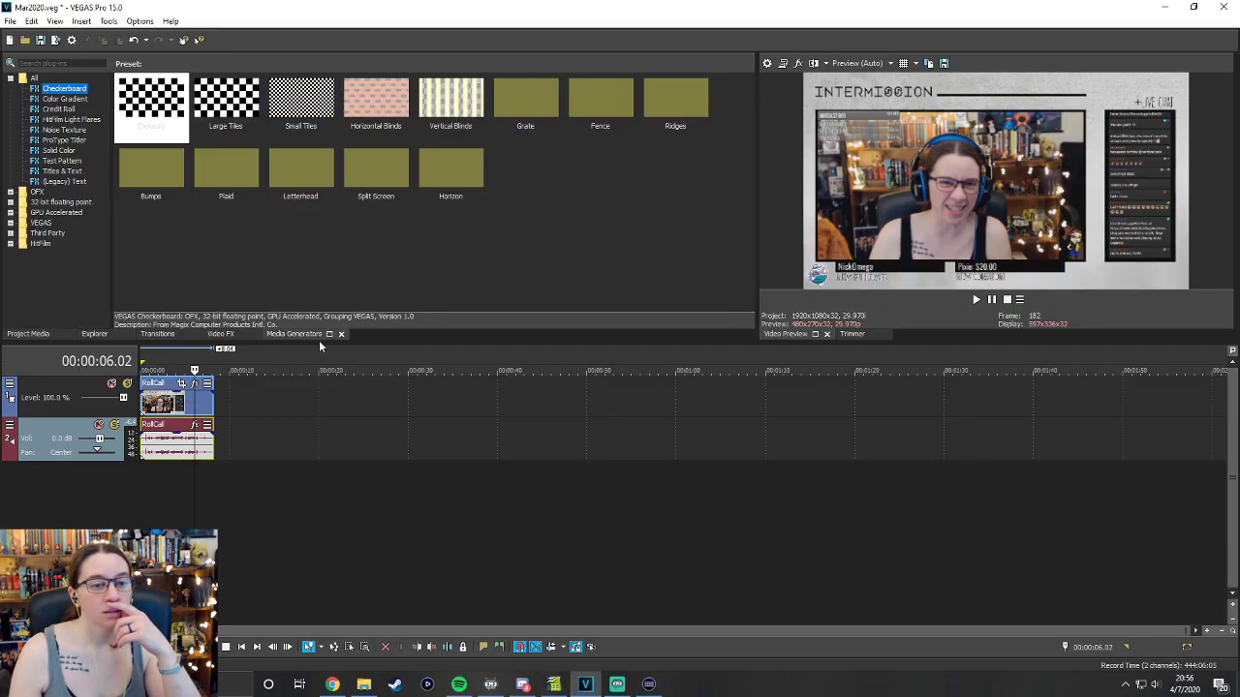
click(64, 181)
click(62, 171)
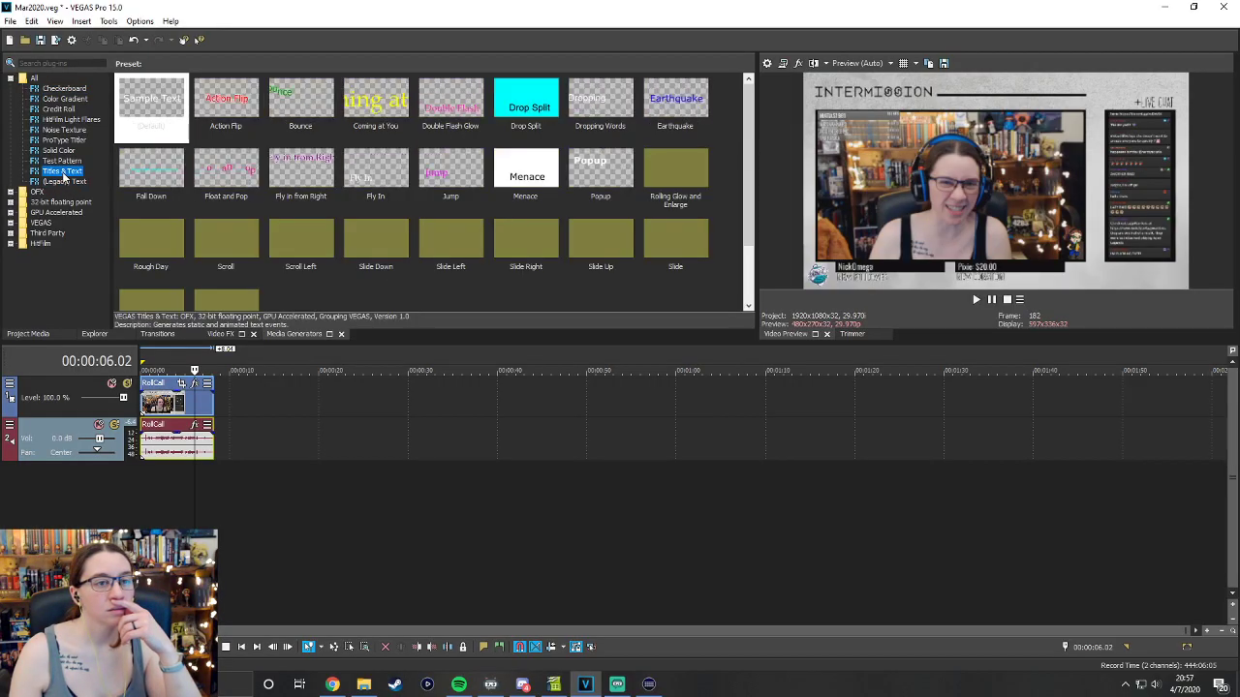
drag(124, 110, 181, 411)
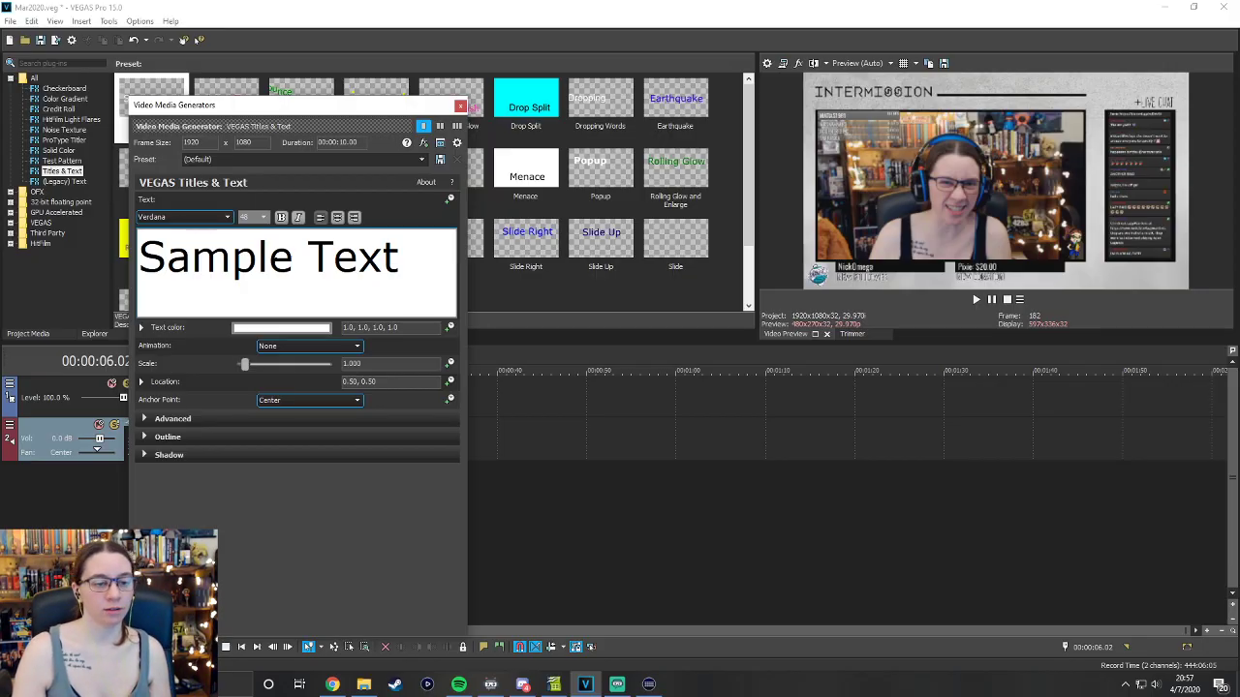
drag(281, 111, 566, 75)
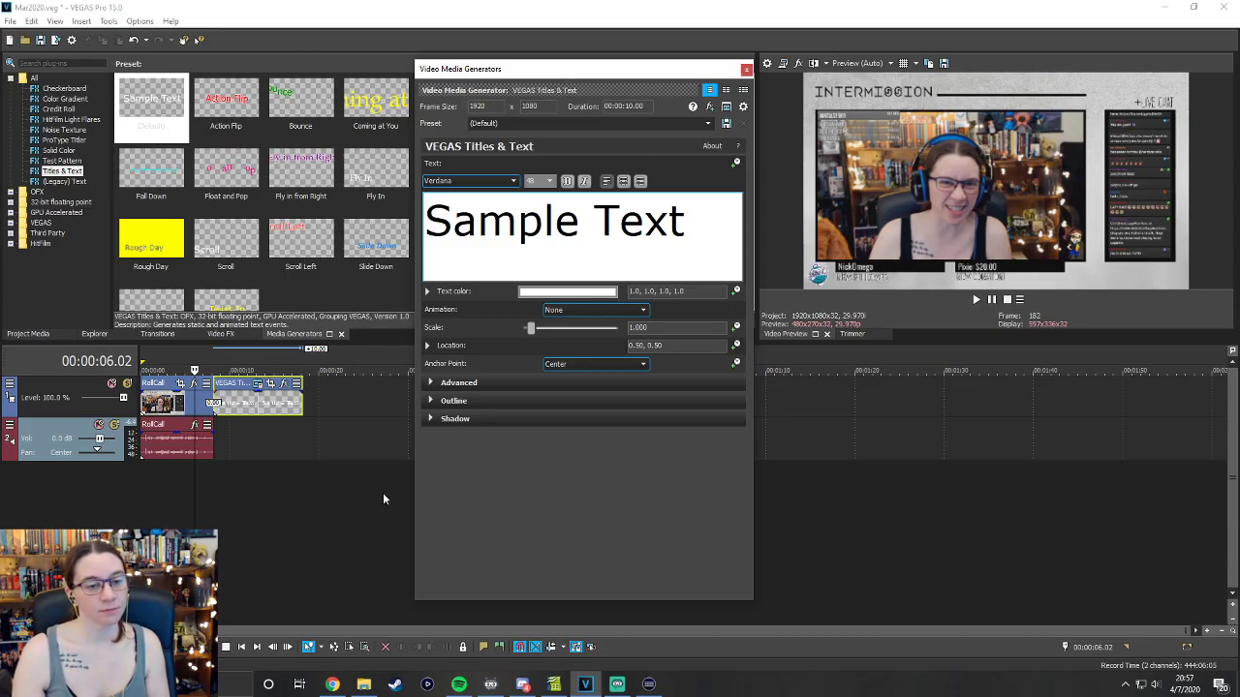
Trim about 17 frames off the start of RollCall, and shift the clip and the title event earlier to close the gaps.
click(176, 393)
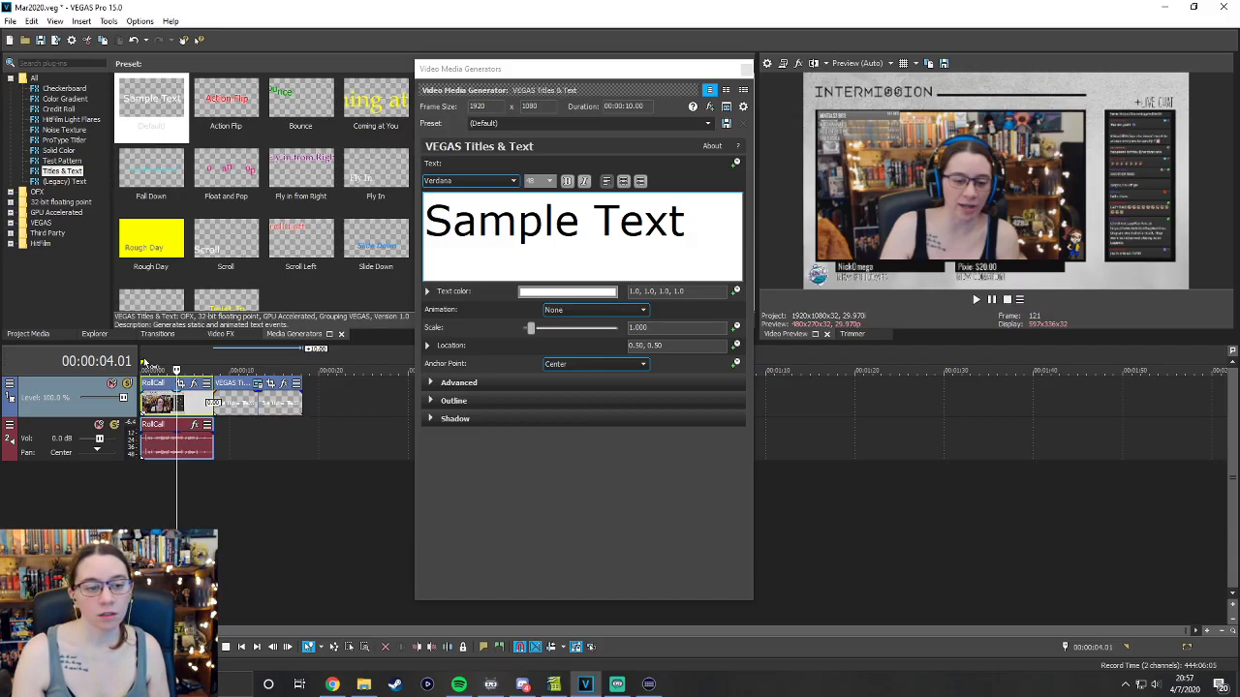
key(ctrl+Home)
click(977, 301)
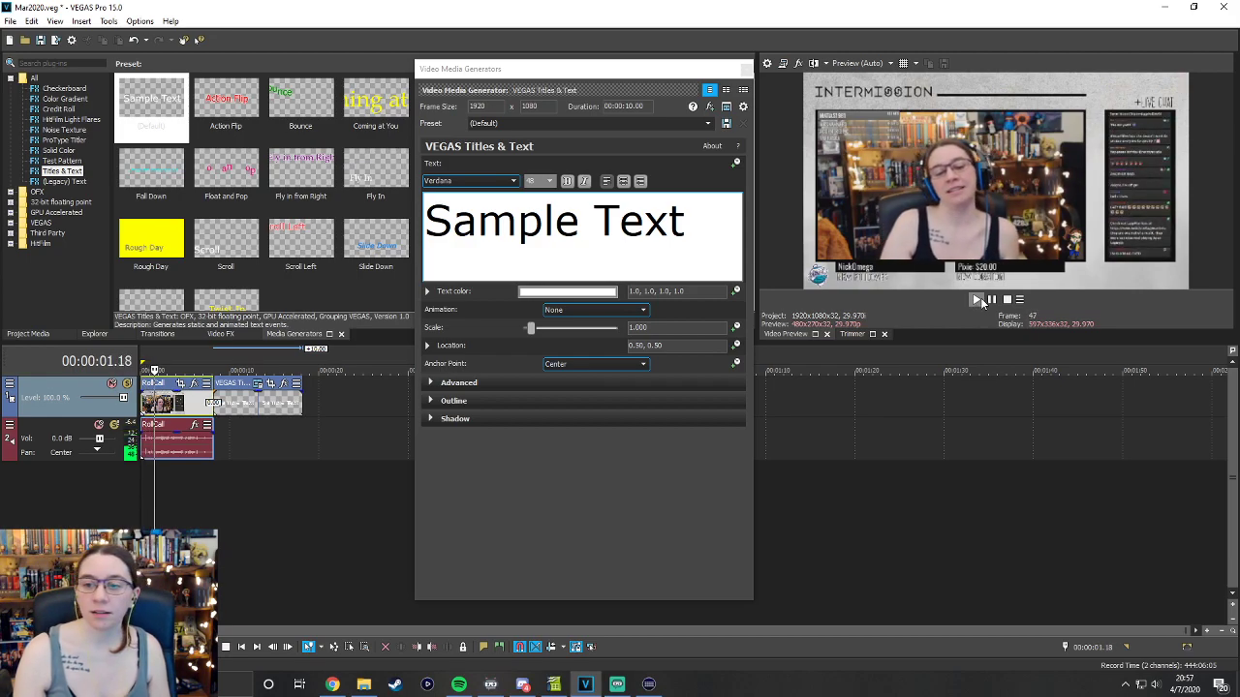
key(Return)
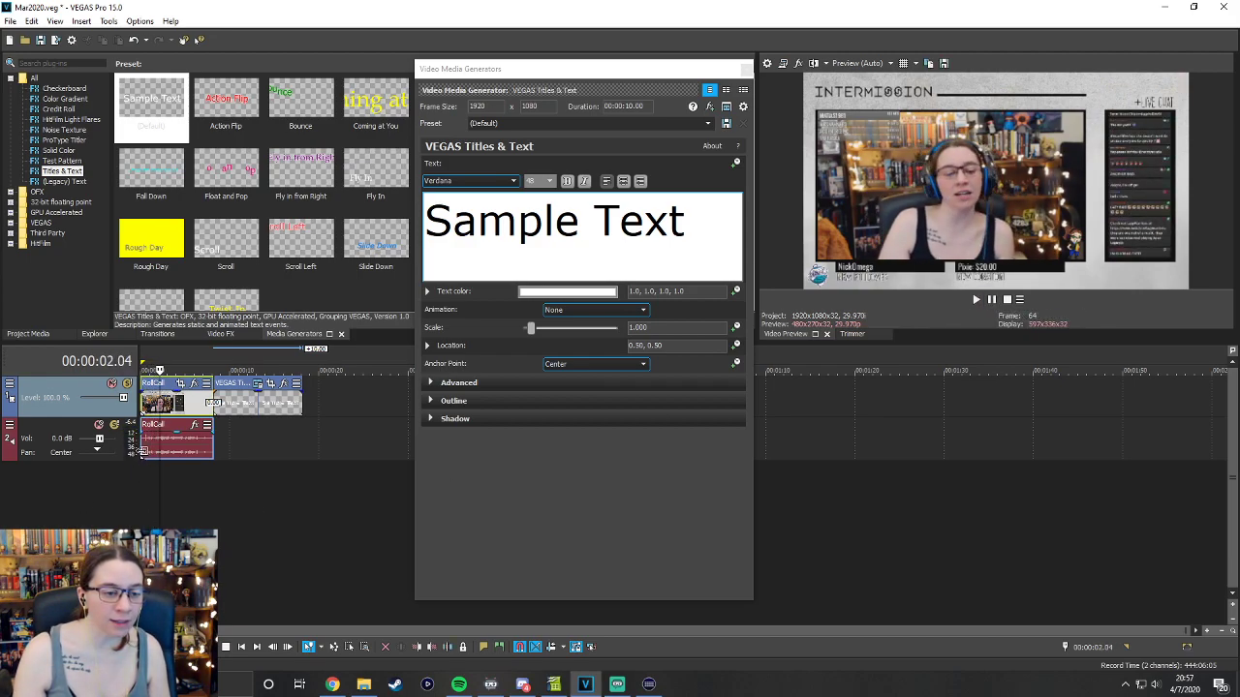
click(143, 448)
drag(141, 449, 145, 448)
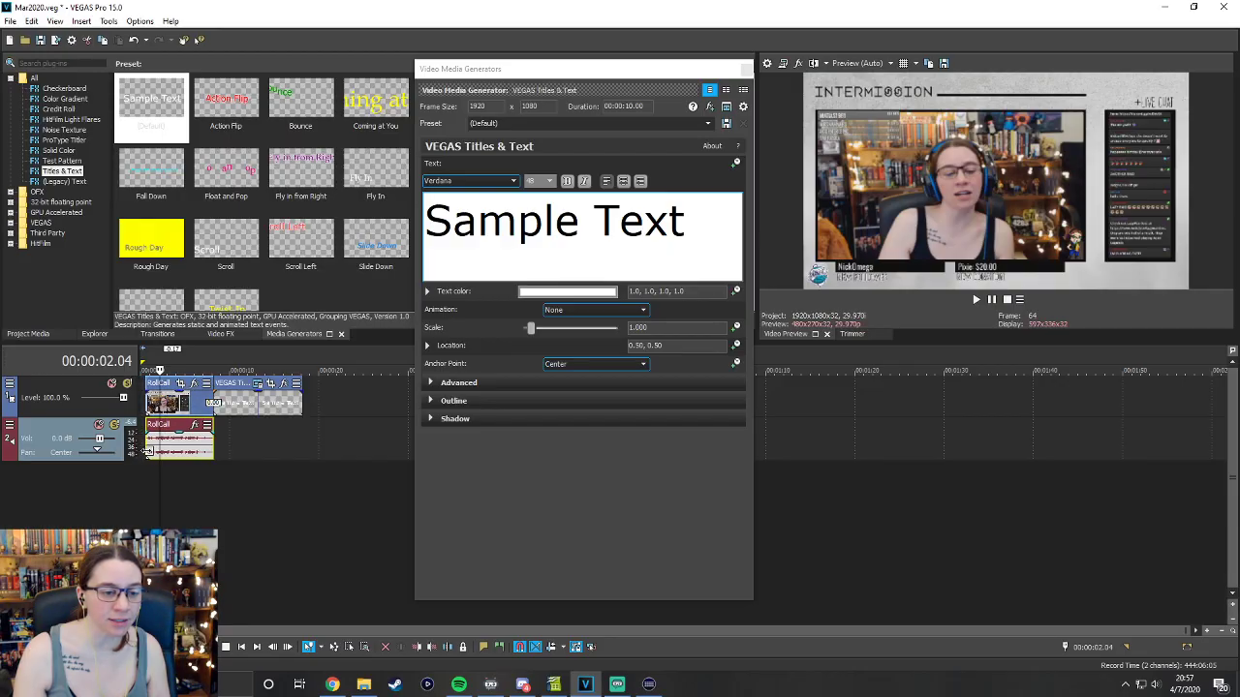
click(262, 547)
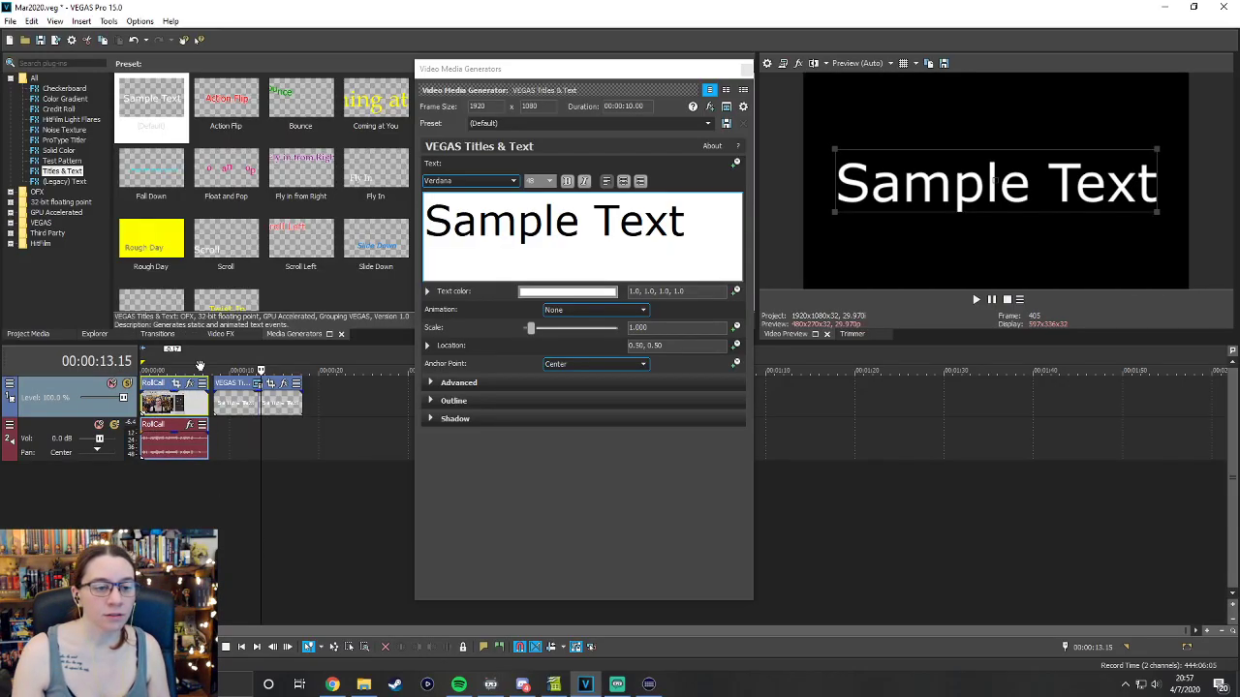
drag(235, 391, 230, 392)
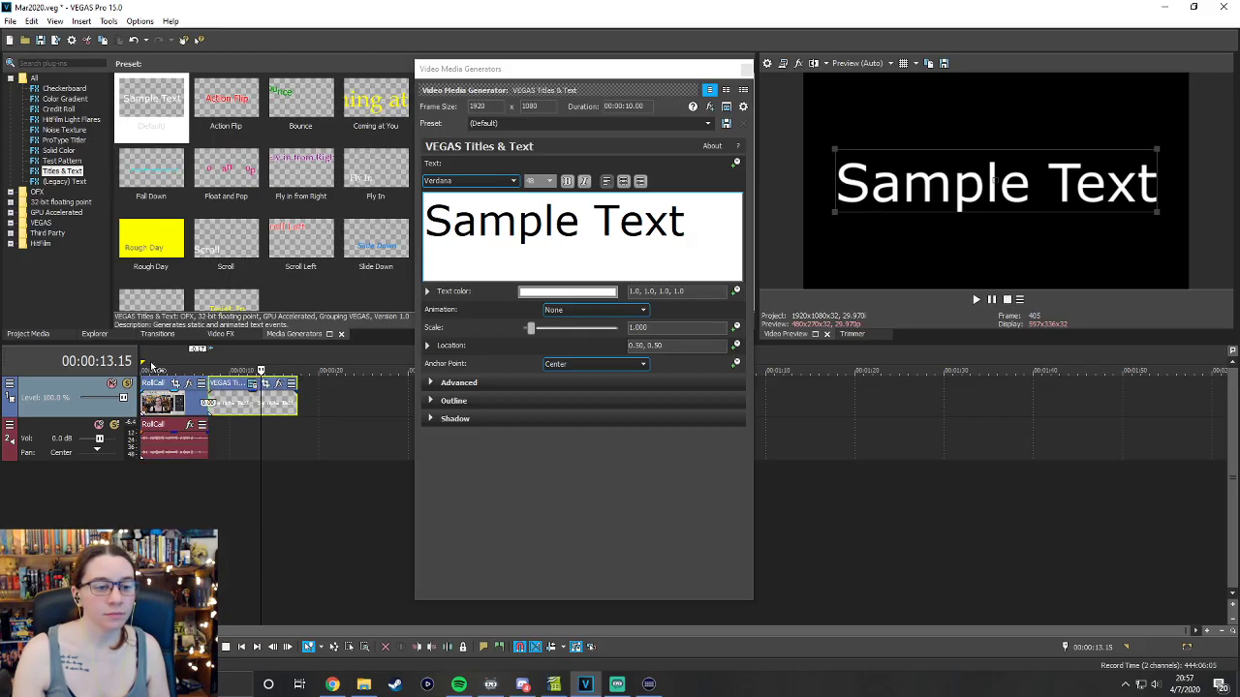
Play RollCall's opening second from the timeline start and examine its first few frames and audio waveform.
key(ctrl+Home)
click(973, 301)
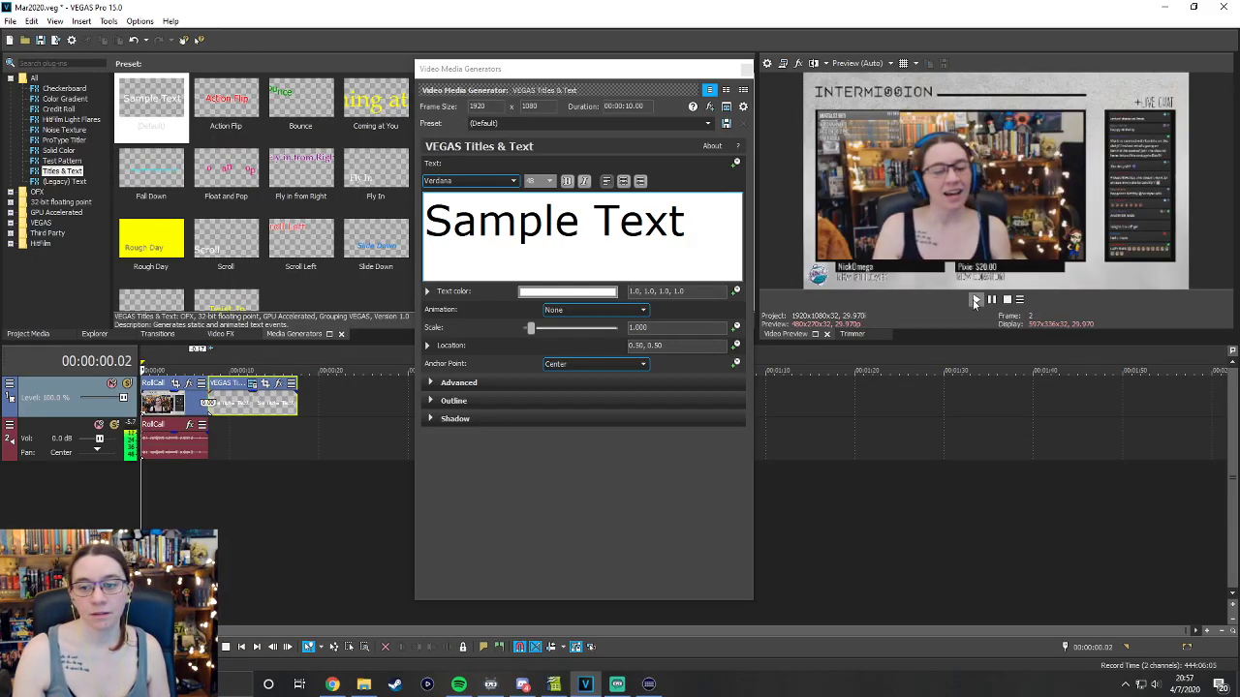
click(974, 302)
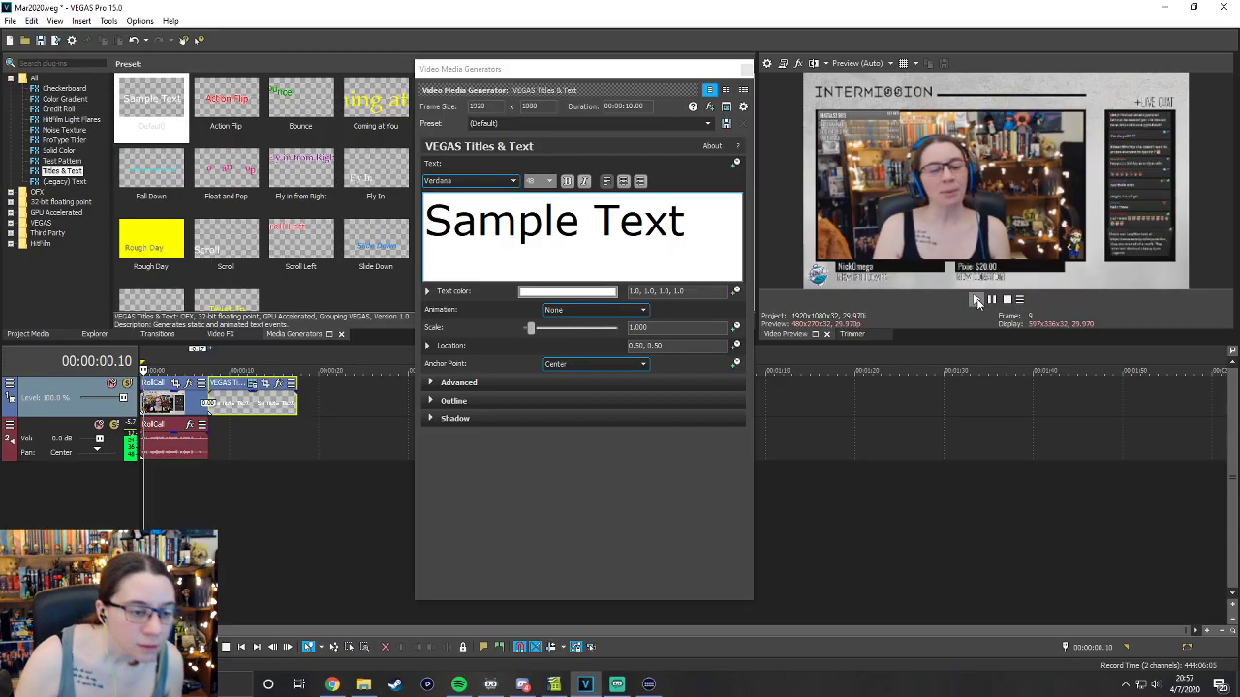
click(977, 302)
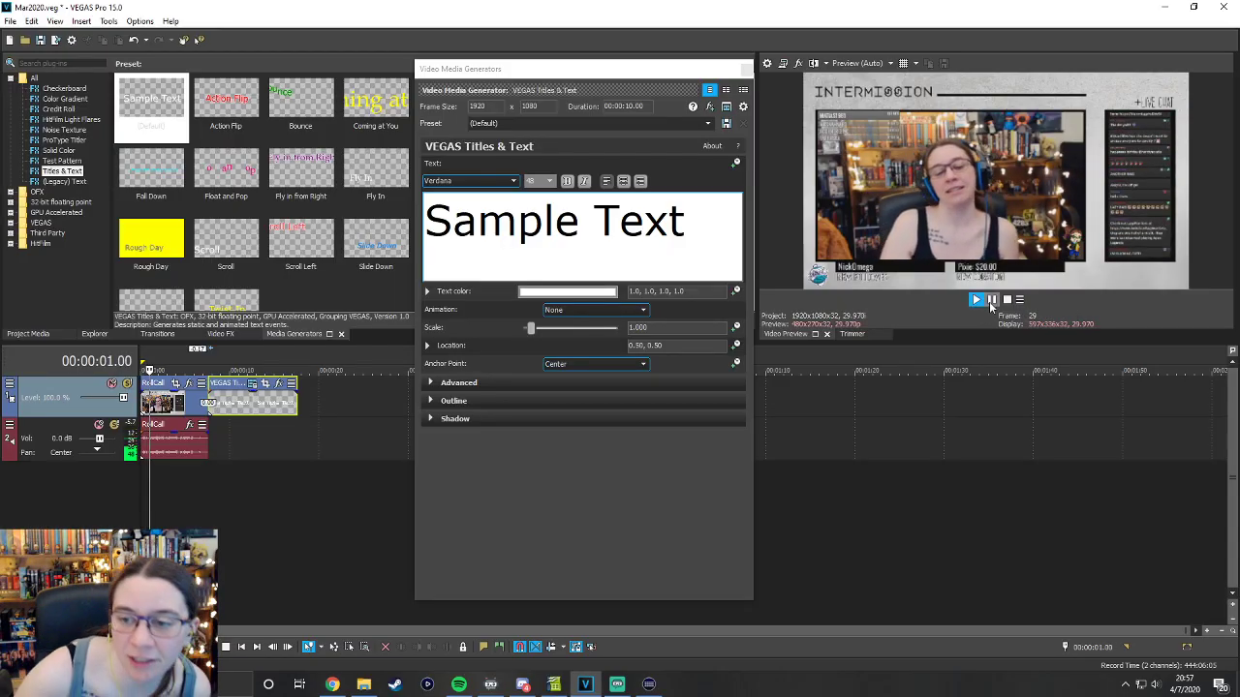
scroll(196, 472, up, 5)
scroll(196, 475, up, 5)
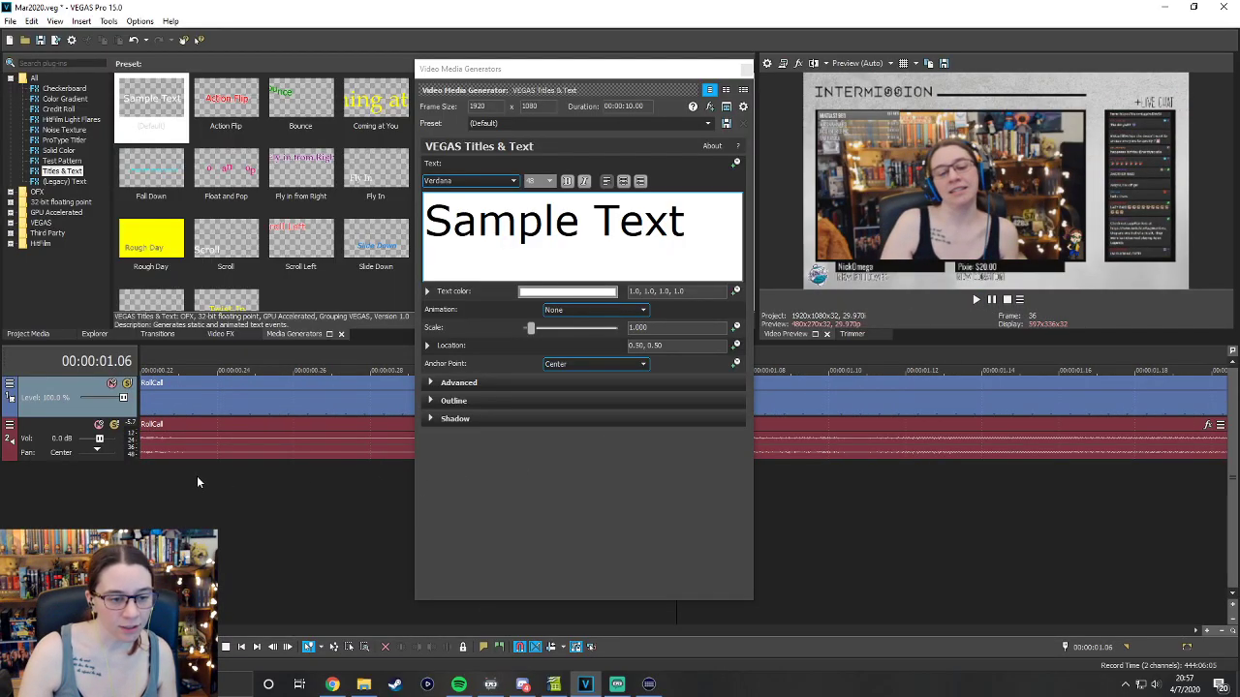
scroll(206, 479, down, 5)
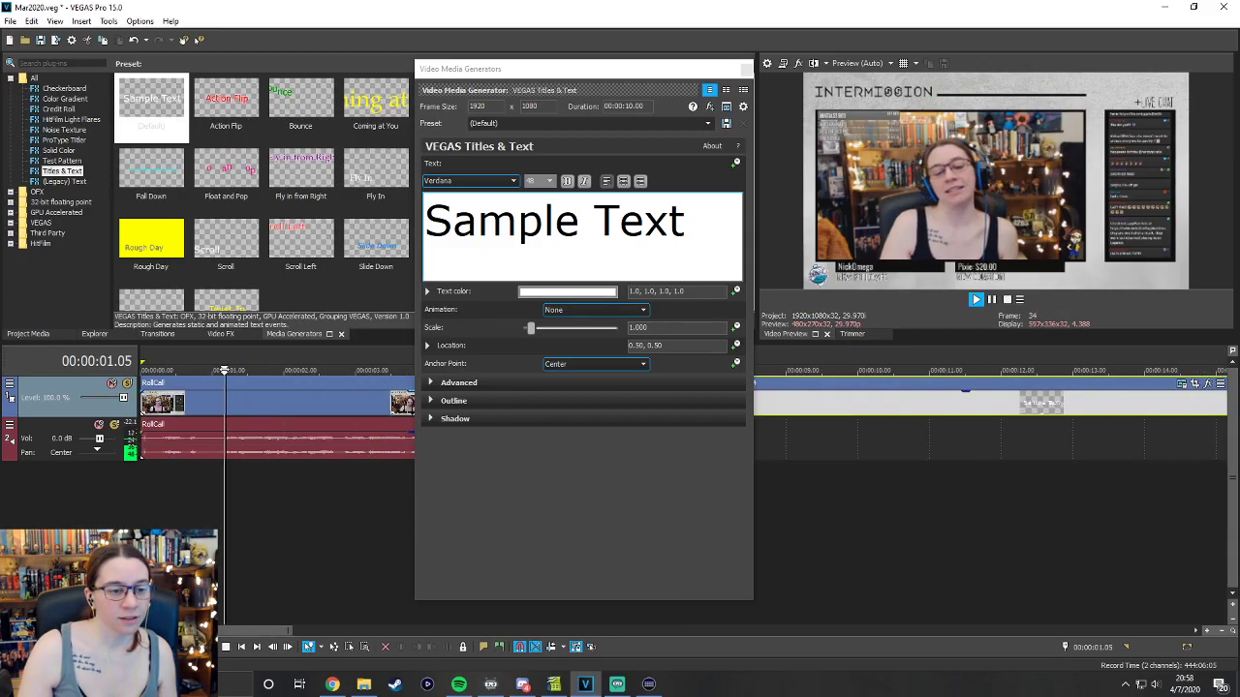
key(space)
scroll(194, 441, up, 3)
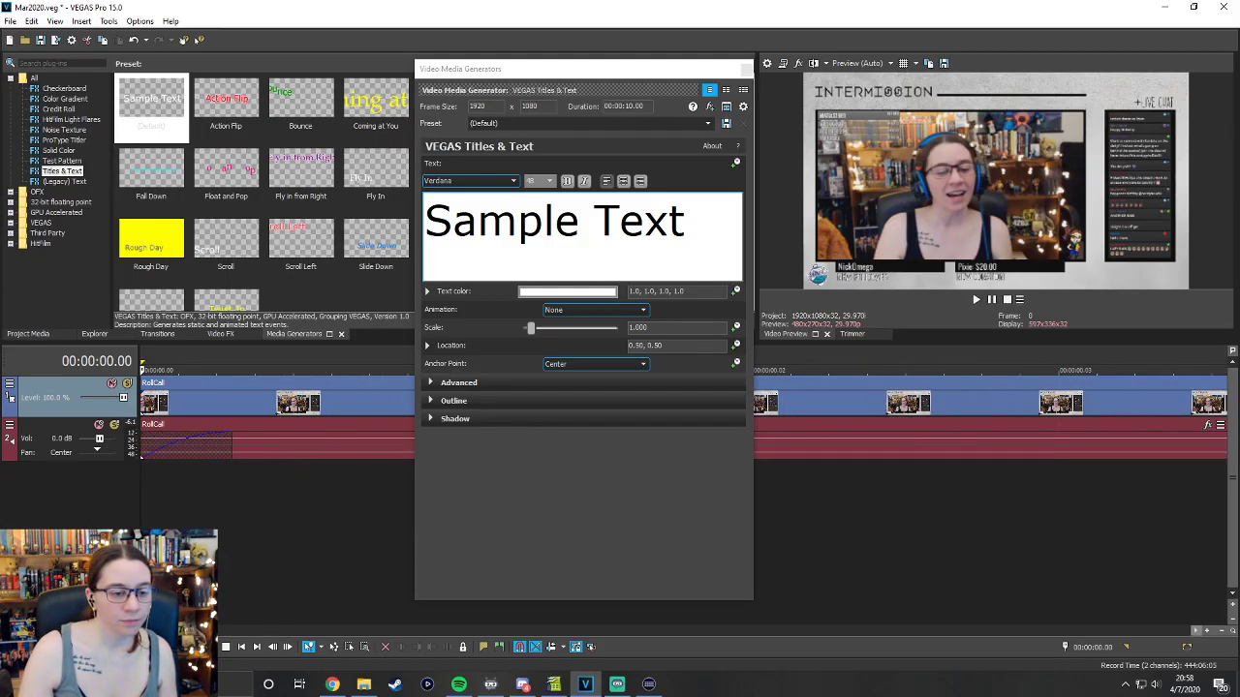
scroll(299, 456, down, 3)
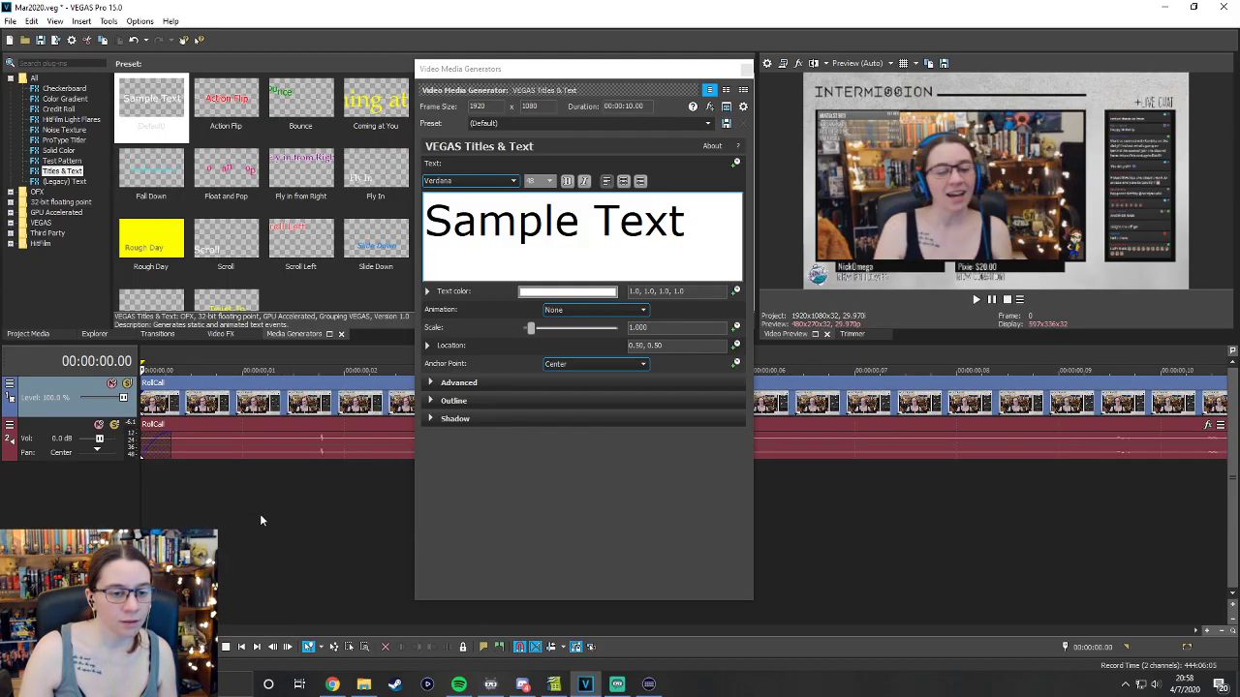
click(344, 370)
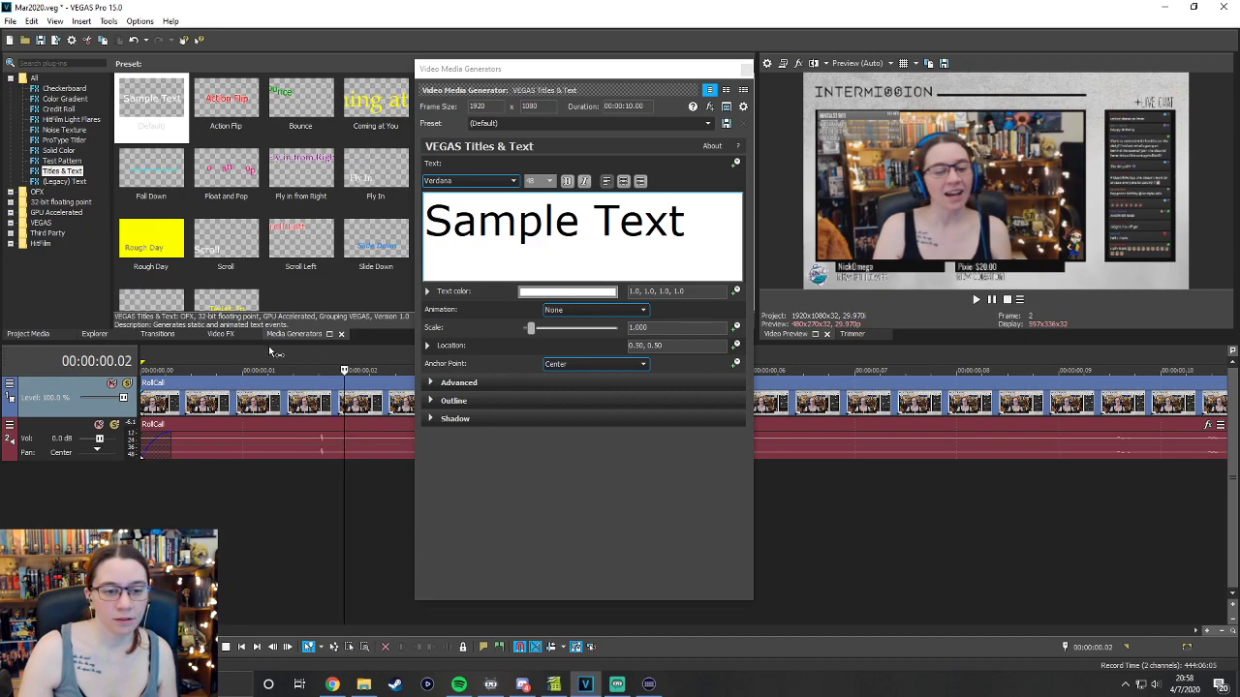
key(Left)
click(978, 300)
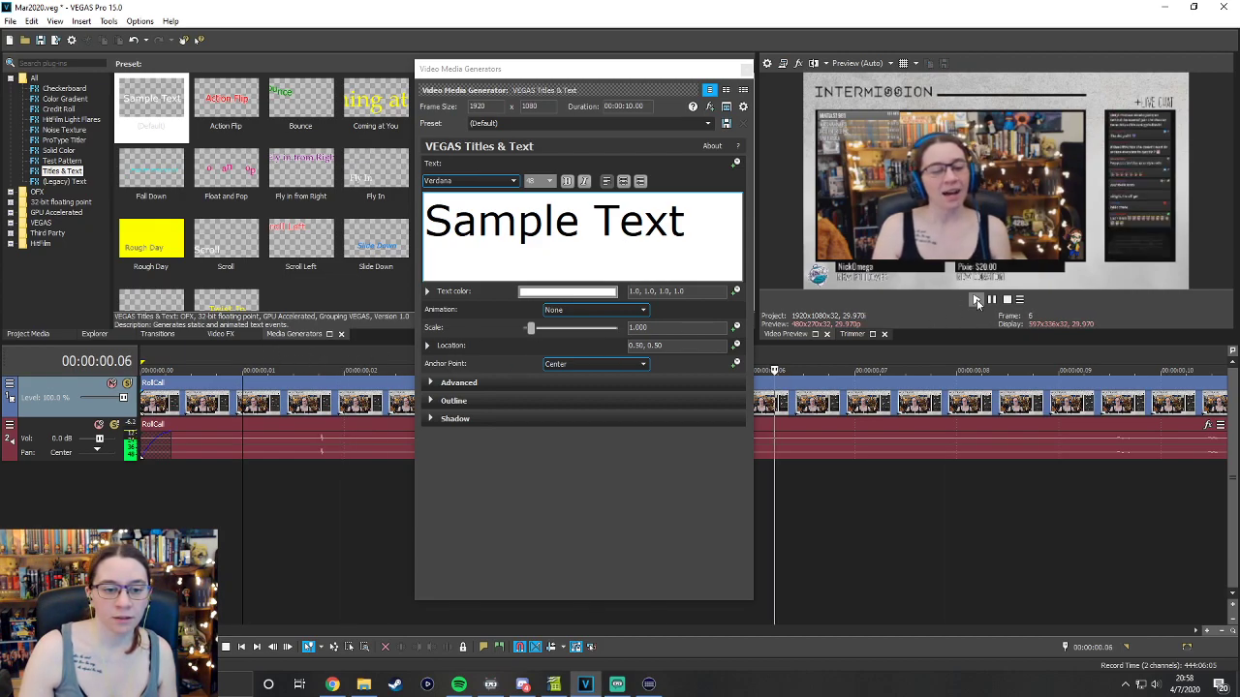
click(991, 300)
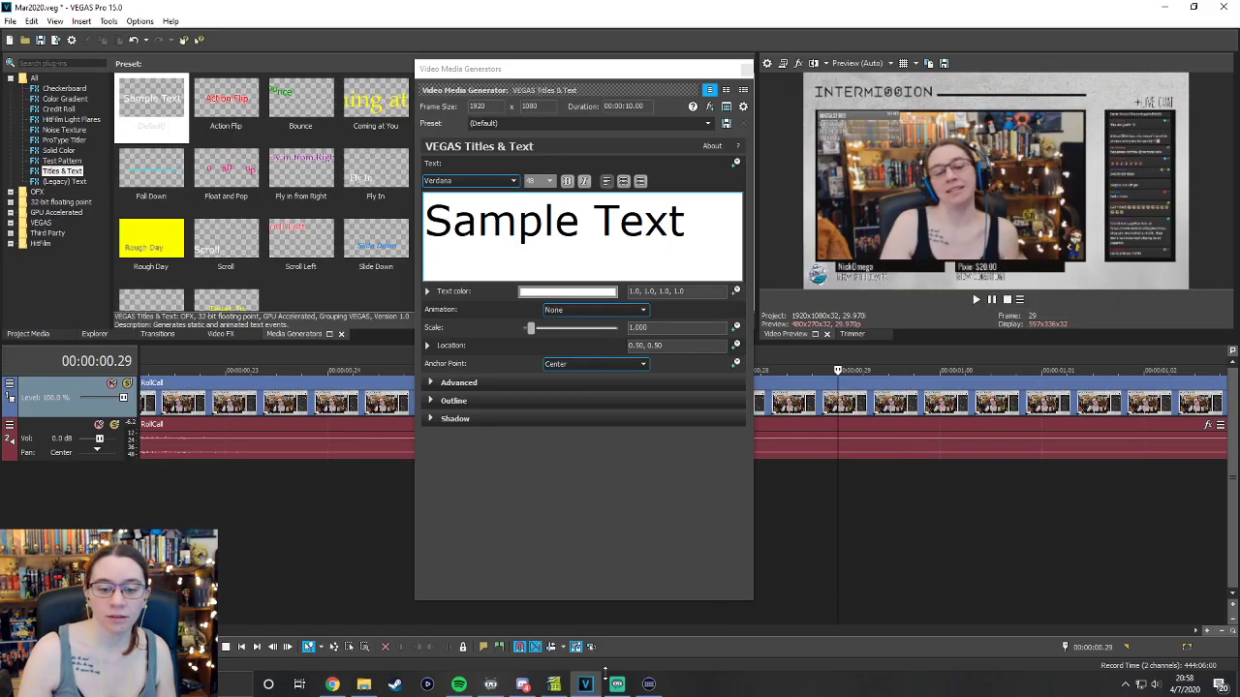
Trim the first two frames off RollCall and place the clip back at the start of the timeline.
drag(163, 631, 145, 631)
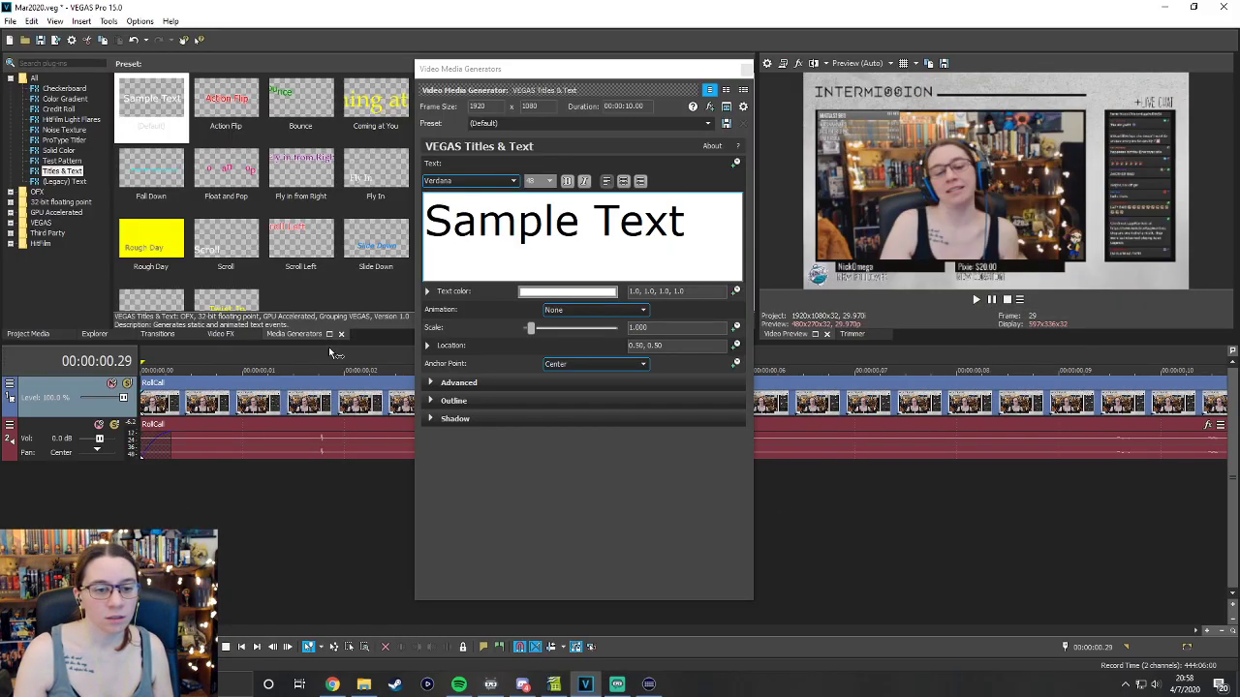
drag(342, 359, 142, 360)
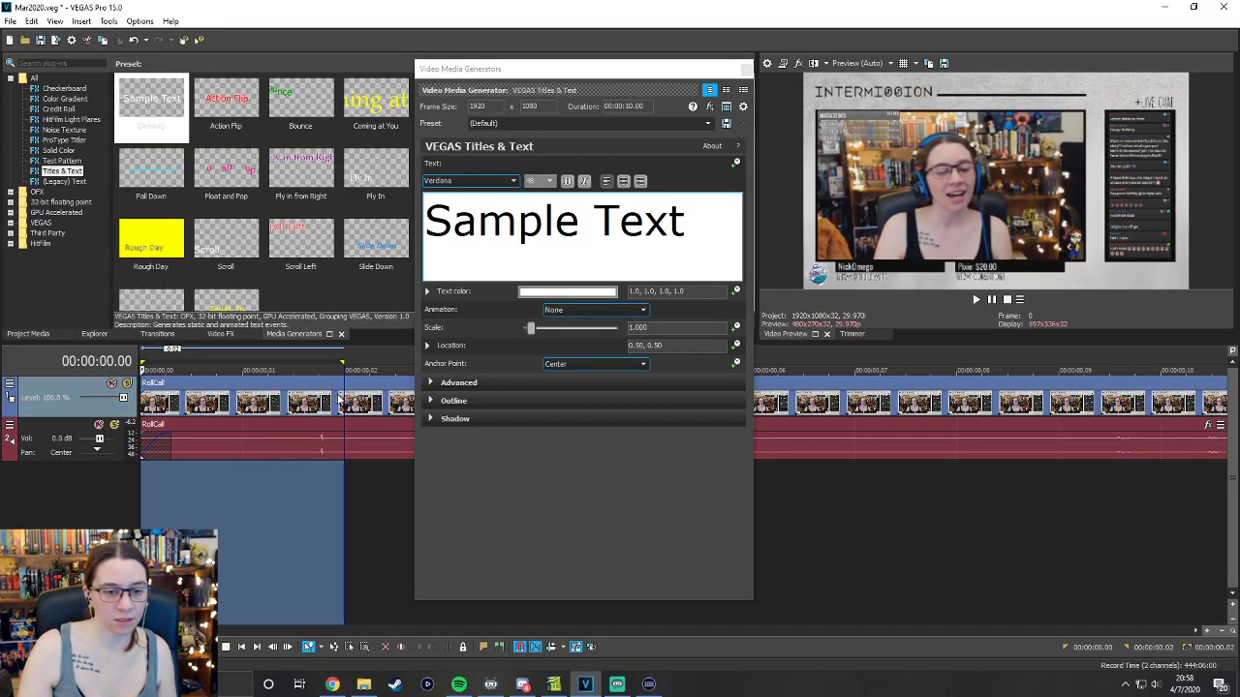
click(339, 452)
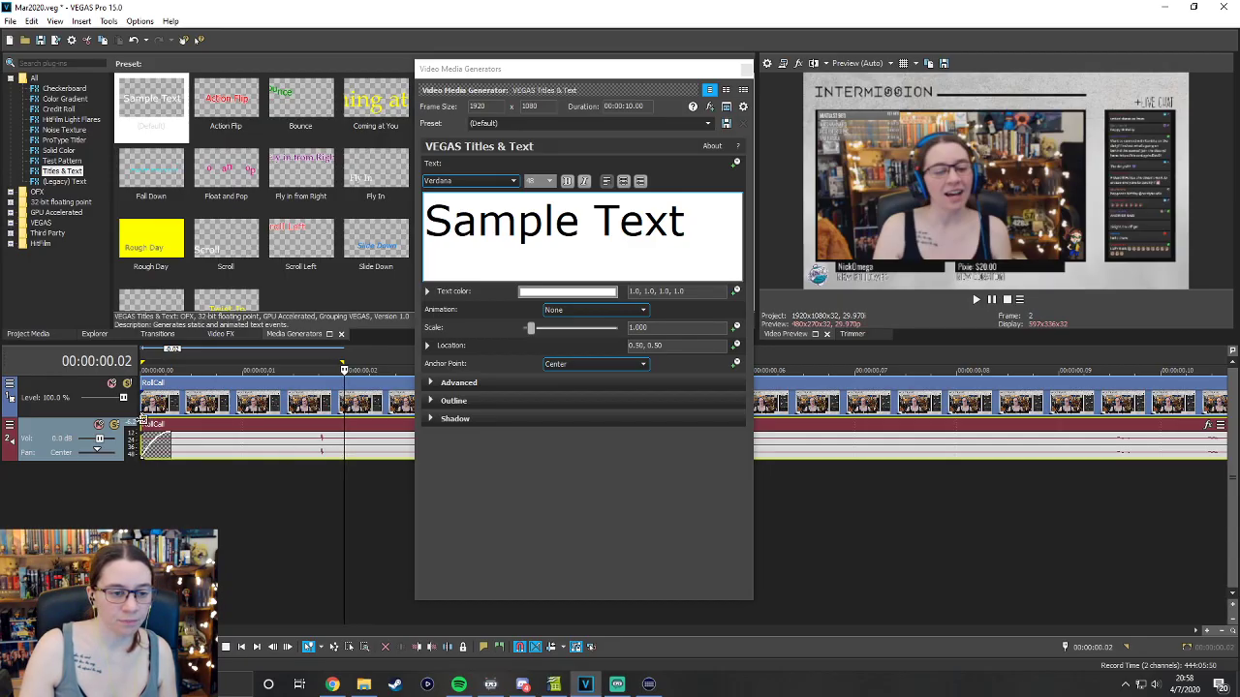
key(alt+[)
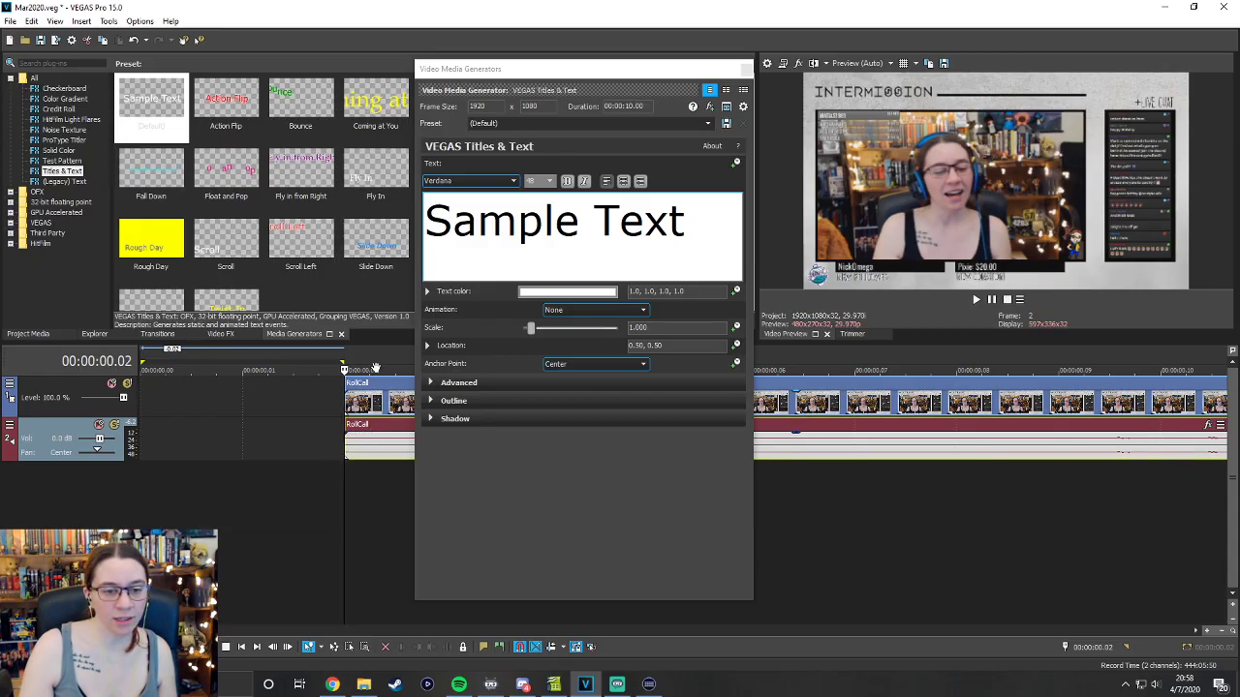
key(ctrl+z)
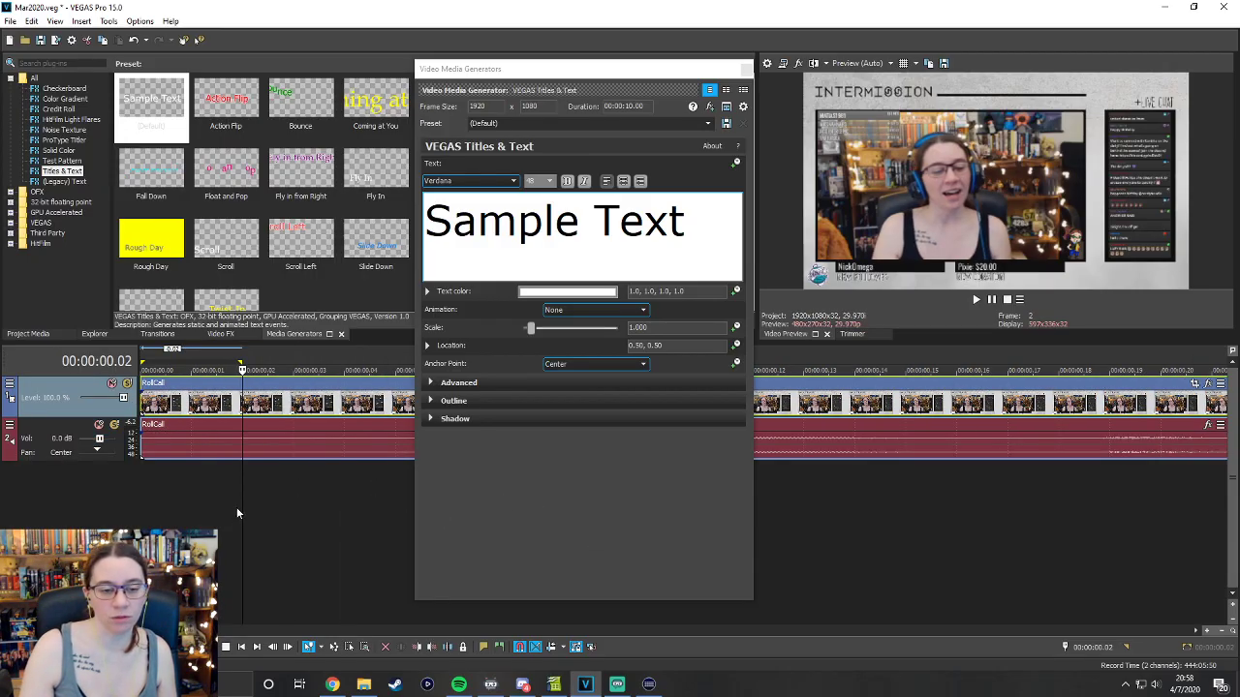
Play the beginning of the trimmed RollCall clip to check how it starts.
scroll(236, 514, down, 4)
scroll(239, 520, down, 1)
scroll(240, 520, down, 1)
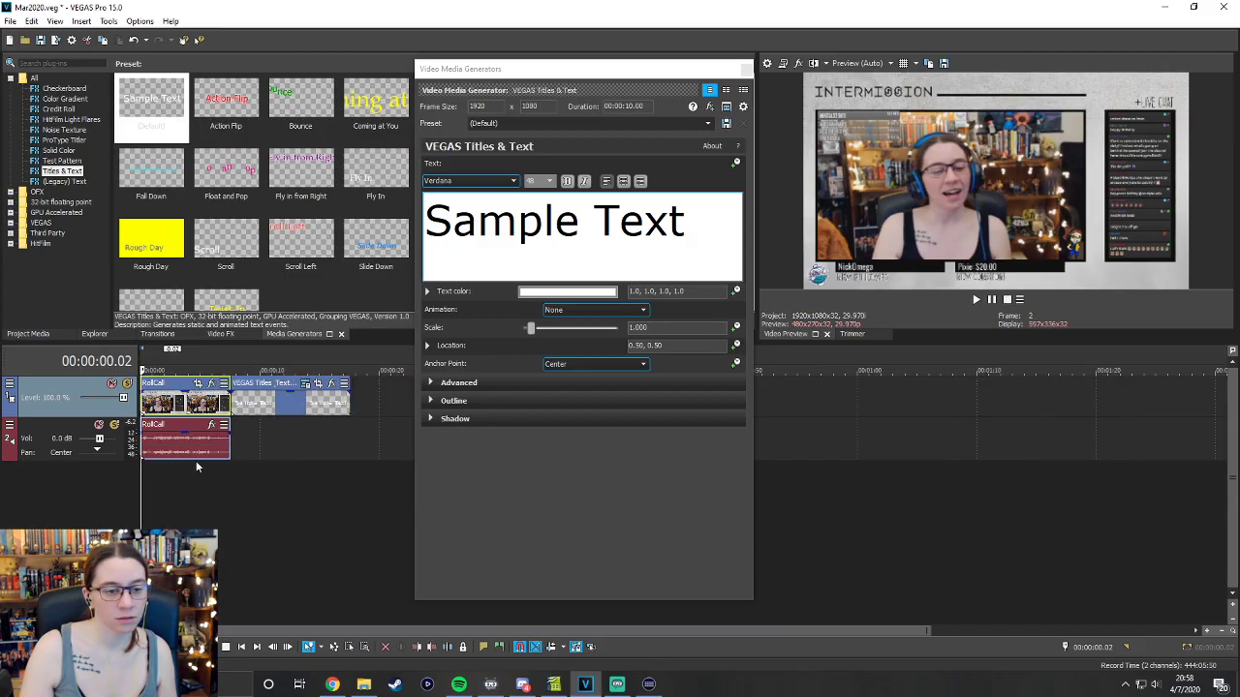
click(975, 300)
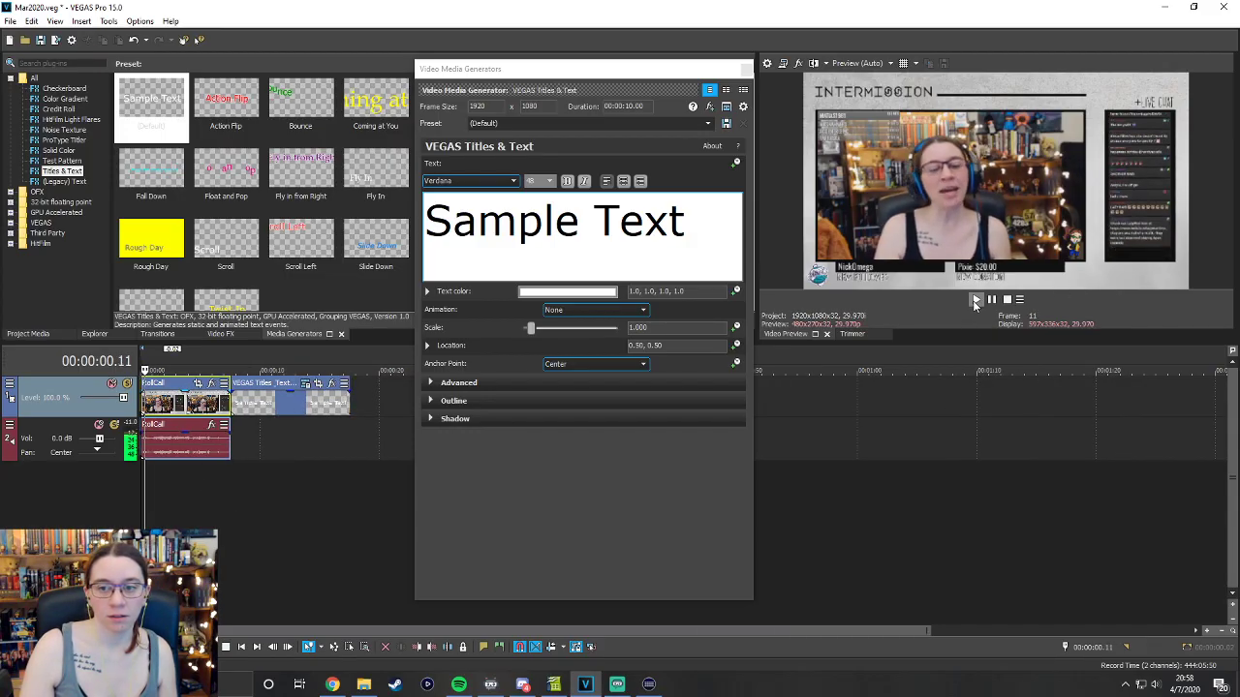
click(990, 300)
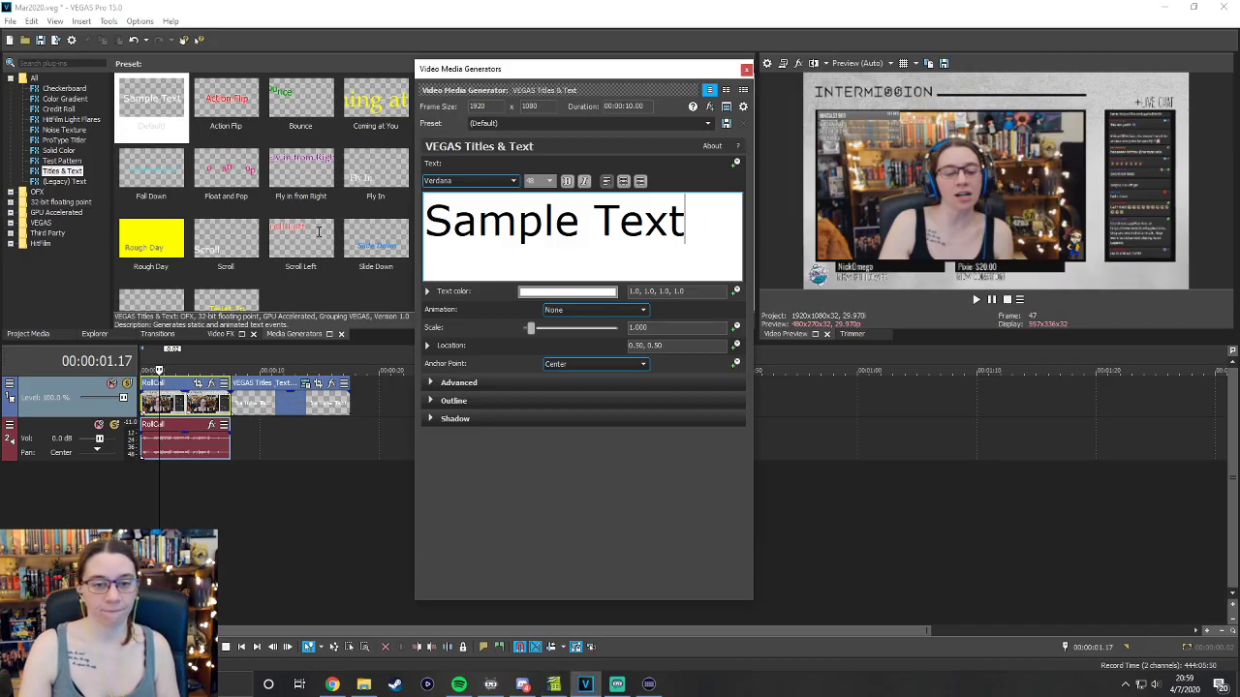
Replace the sample title text with three lines: the channel name in possessive form, "Best of" and "March 2020".
drag(688, 223, 407, 229)
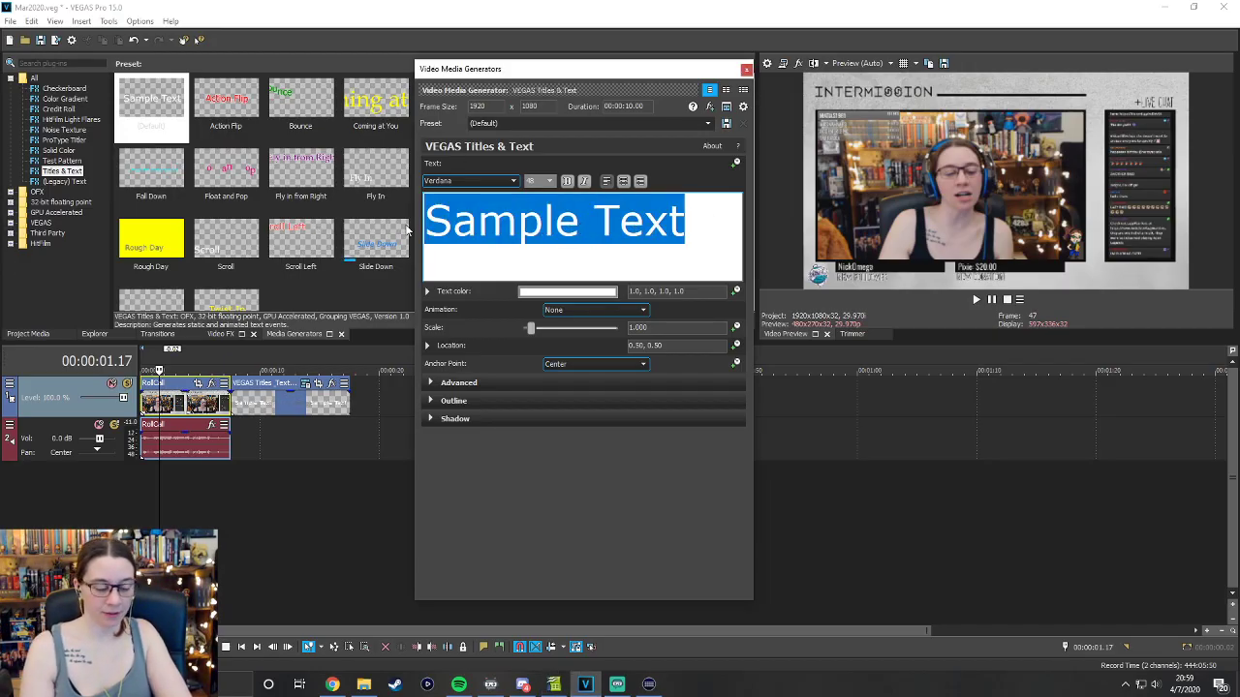
text(Cordilia)
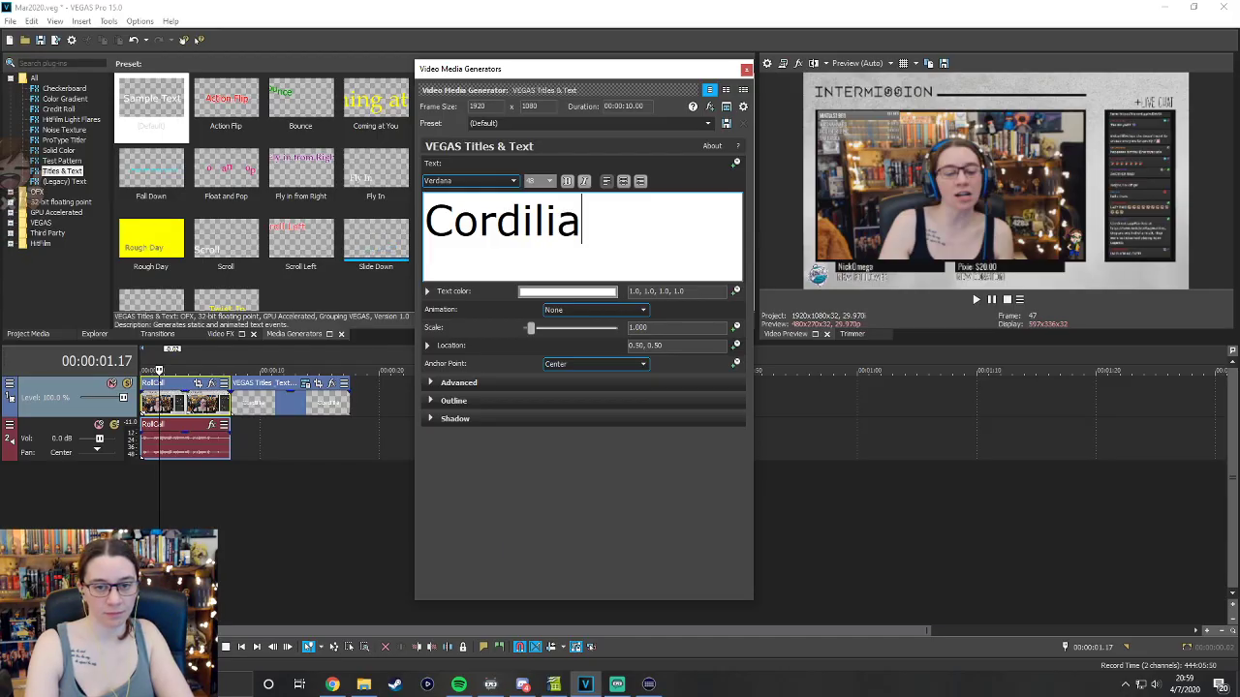
text('s Best)
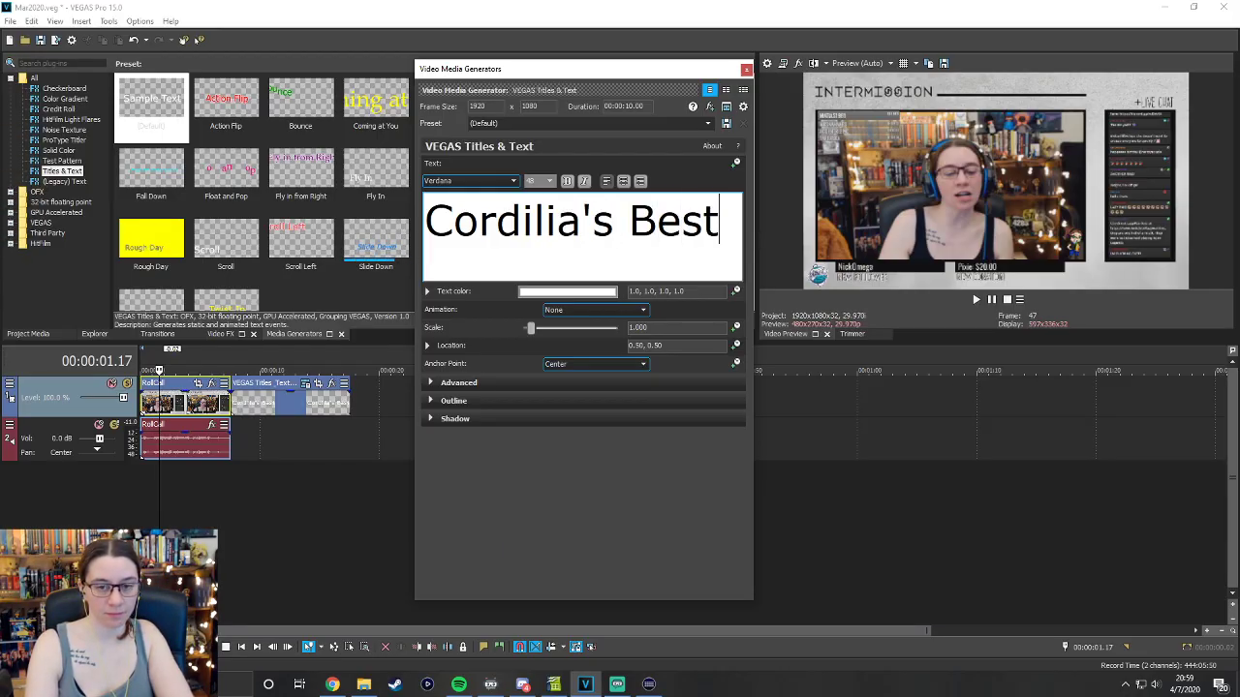
key(BackSpace)
key(BackSpace)
key(BackSpace)
key(BackSpace)
key(BackSpace)
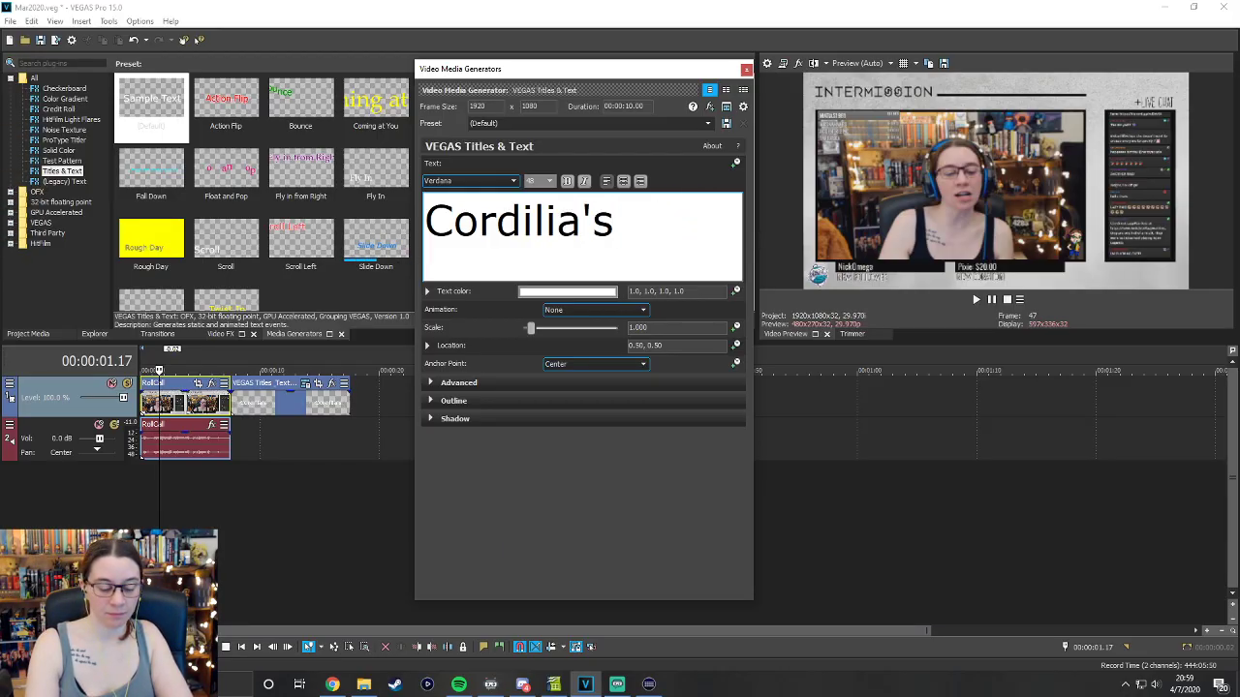
key(BackSpace)
key(BackSpace)
key(BackSpace)
key(BackSpace)
key(BackSpace)
key(BackSpace)
key(BackSpace)
key(BackSpace)
key(BackSpace)
key(BackSpace)
text(Best of)
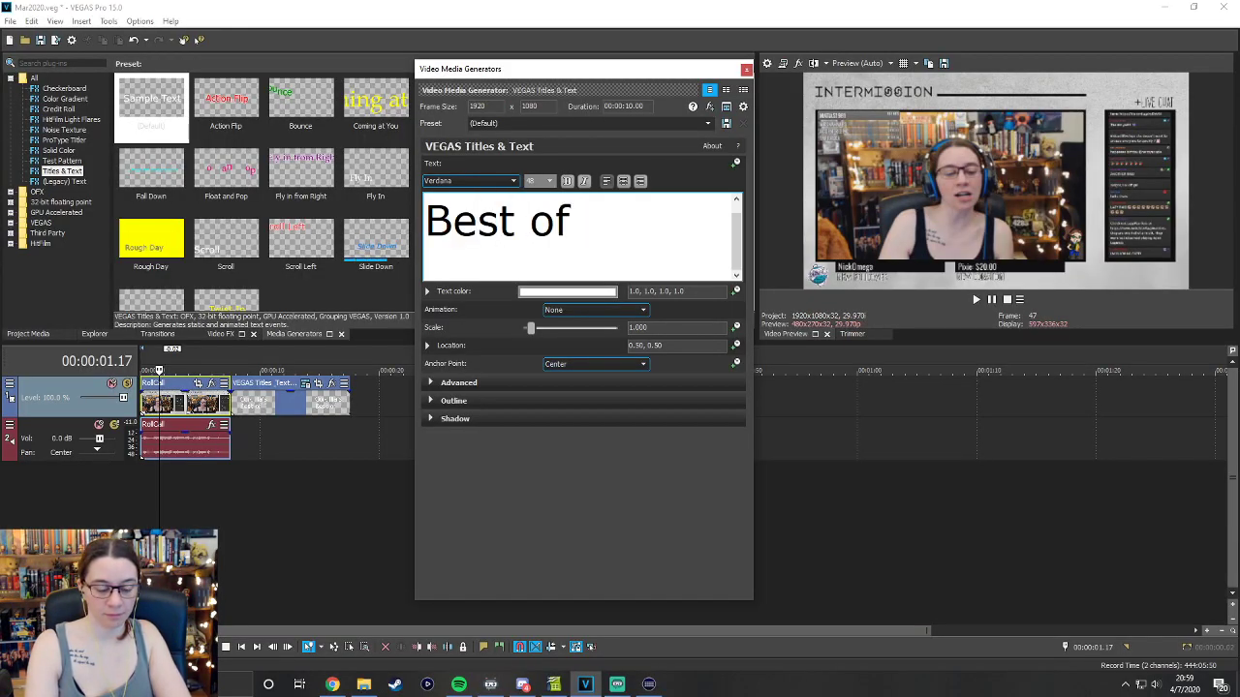
key(Return)
text(M)
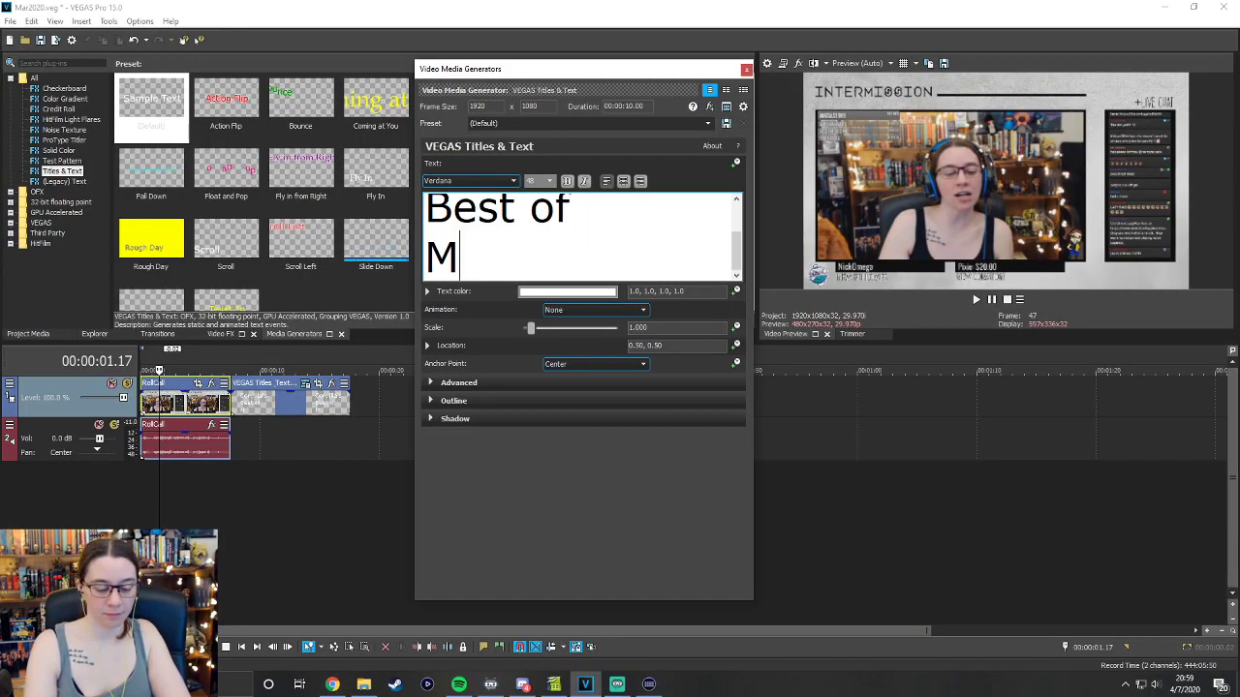
text(arch 2020)
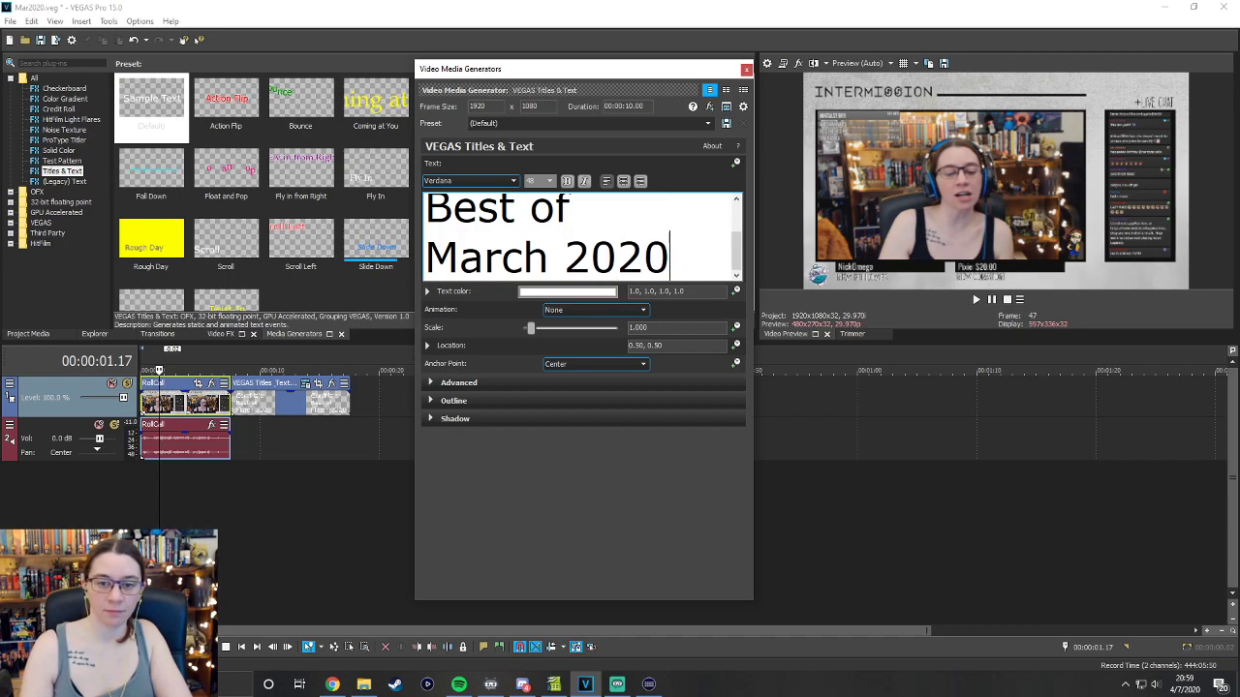
Centre-align all the title text and preview the title event at 00:00:12.13.
key(ctrl+a)
click(623, 181)
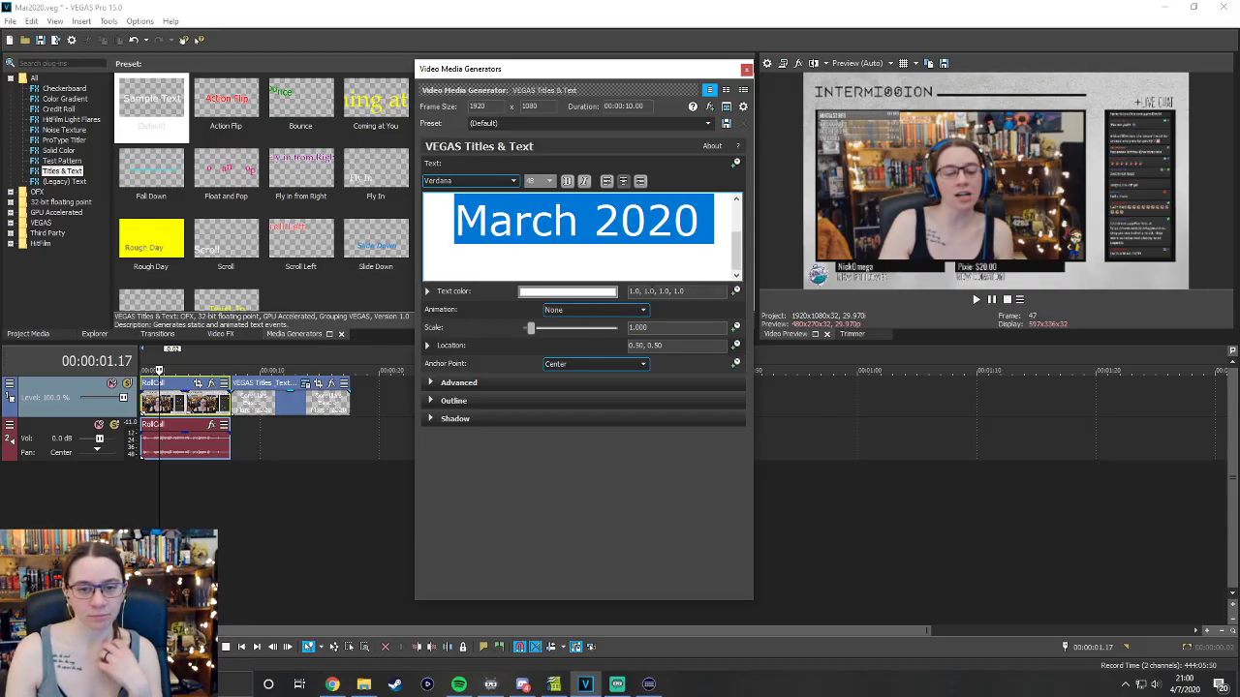
click(289, 366)
Open the title's text colour picker and switch its colour model to HSL.
click(614, 292)
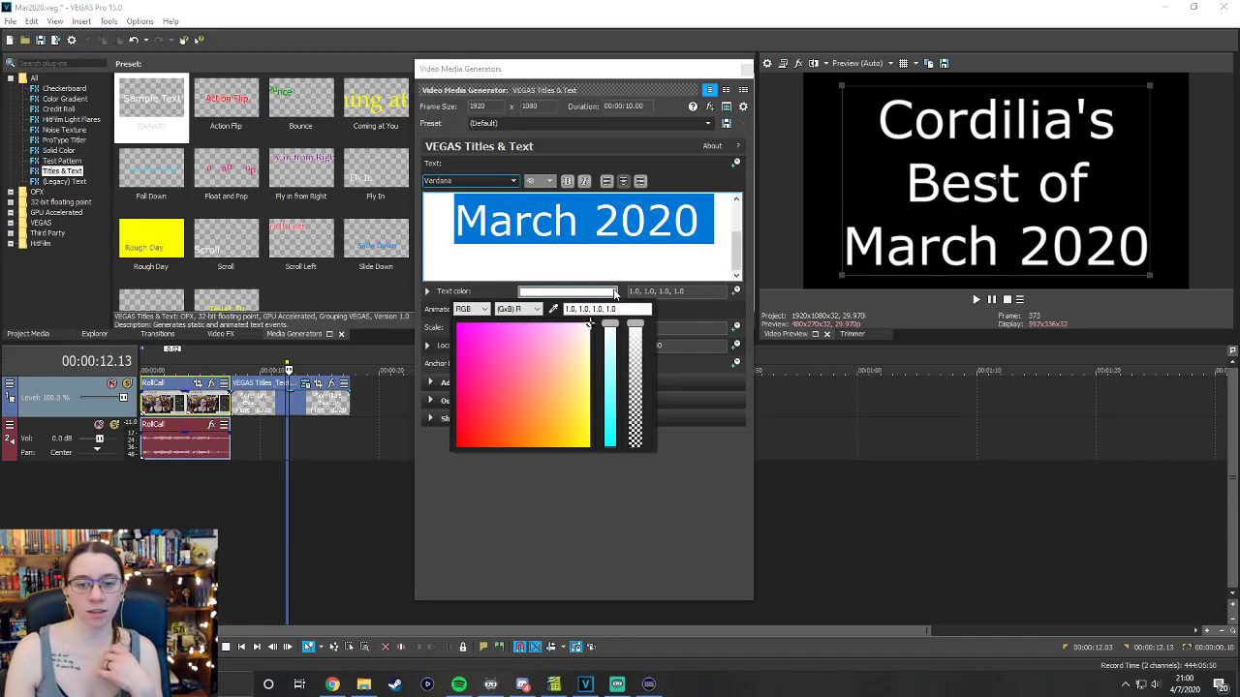
click(475, 309)
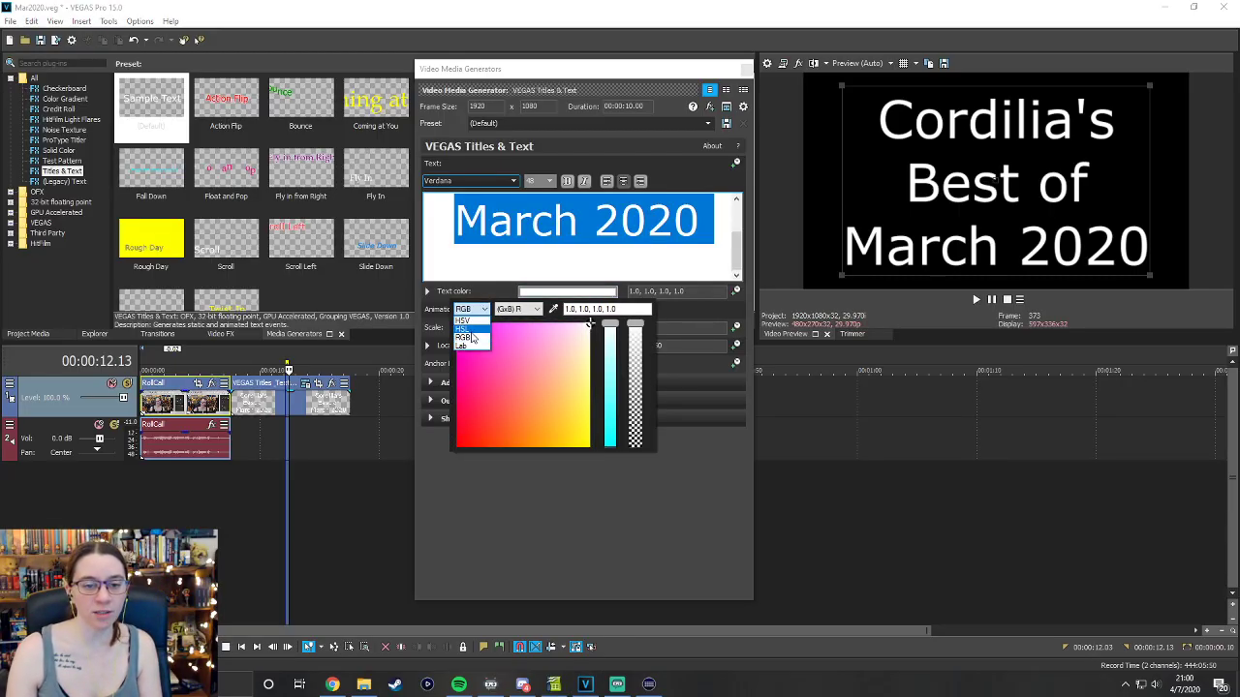
click(463, 345)
click(471, 309)
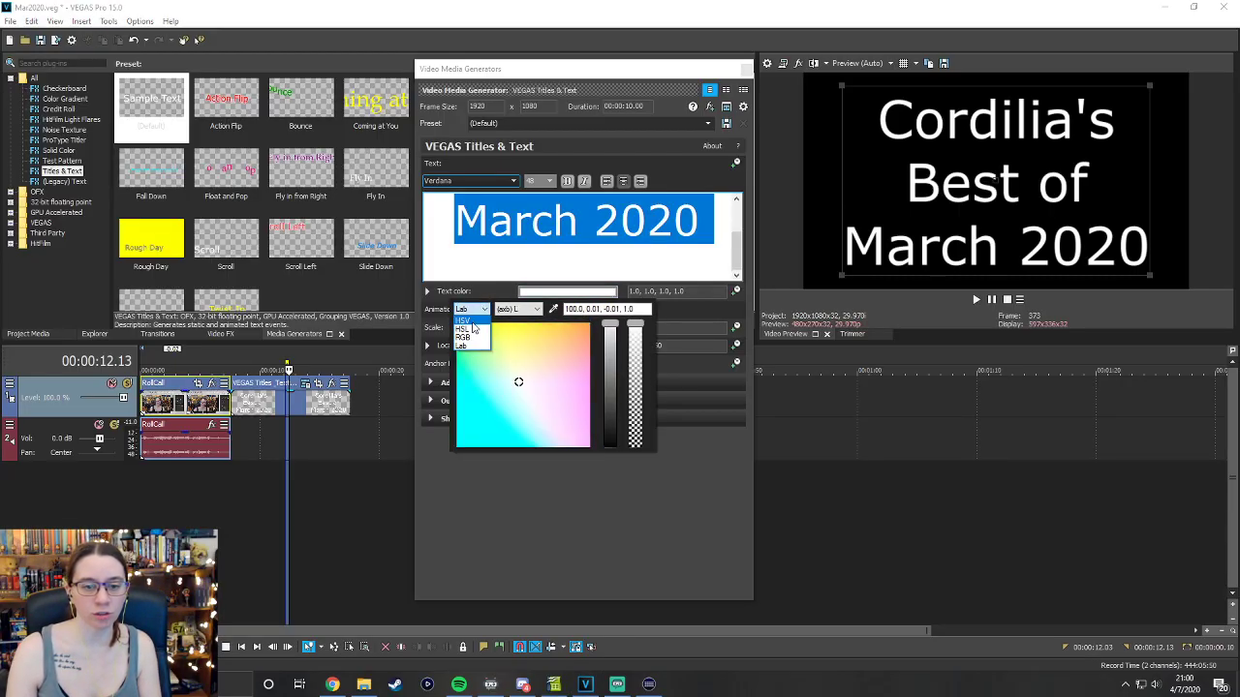
Try several green shades for the title text, ending on a bright green with HSL values 122, 0.94, 0.53.
click(542, 357)
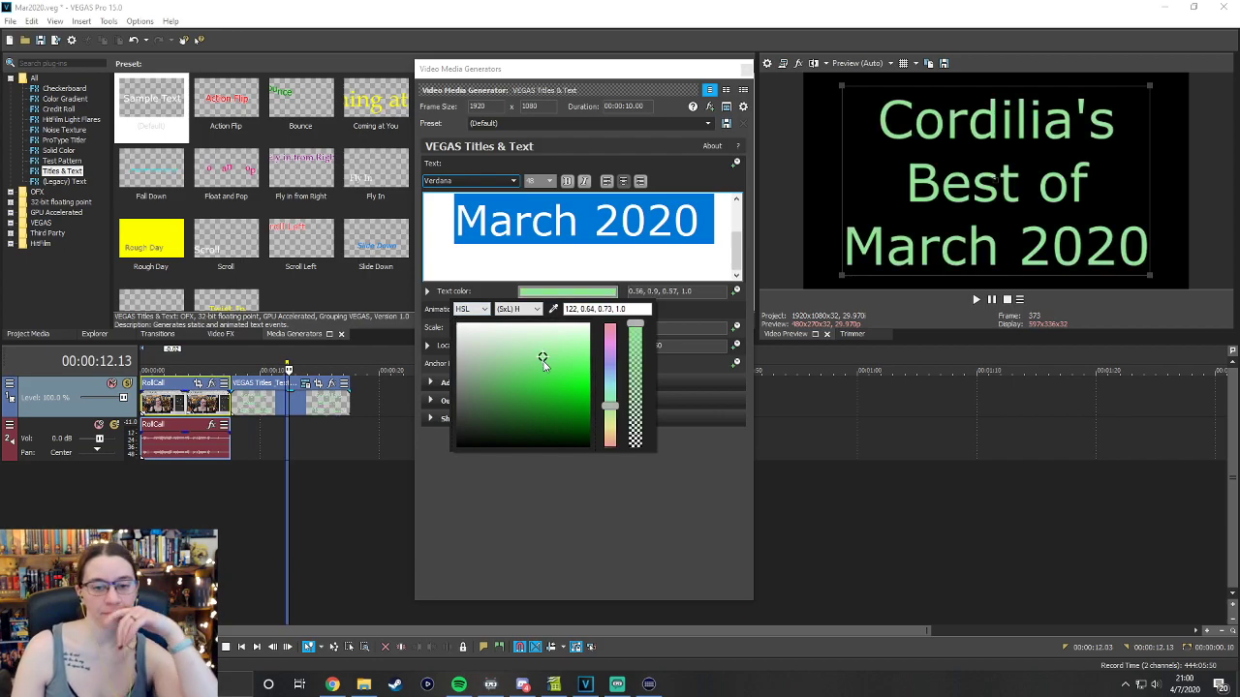
mouse_move(545, 417)
mouse_down()
mouse_move(576, 385)
mouse_move(551, 414)
mouse_up()
click(532, 419)
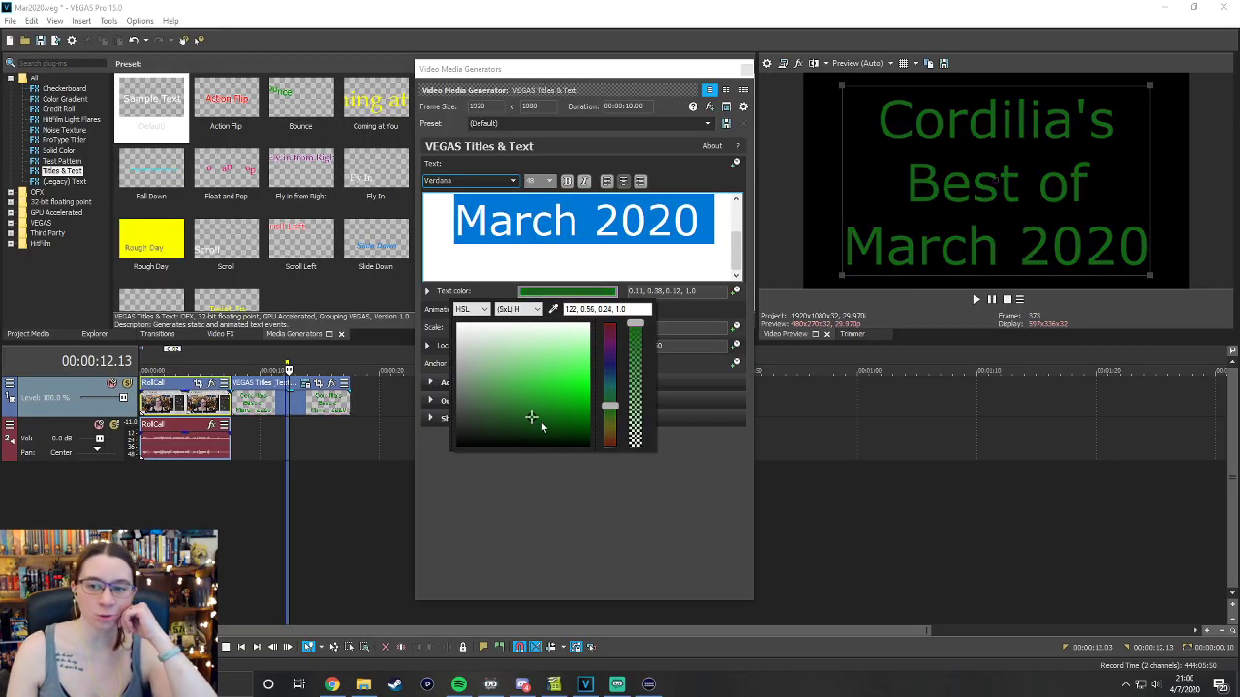
click(568, 363)
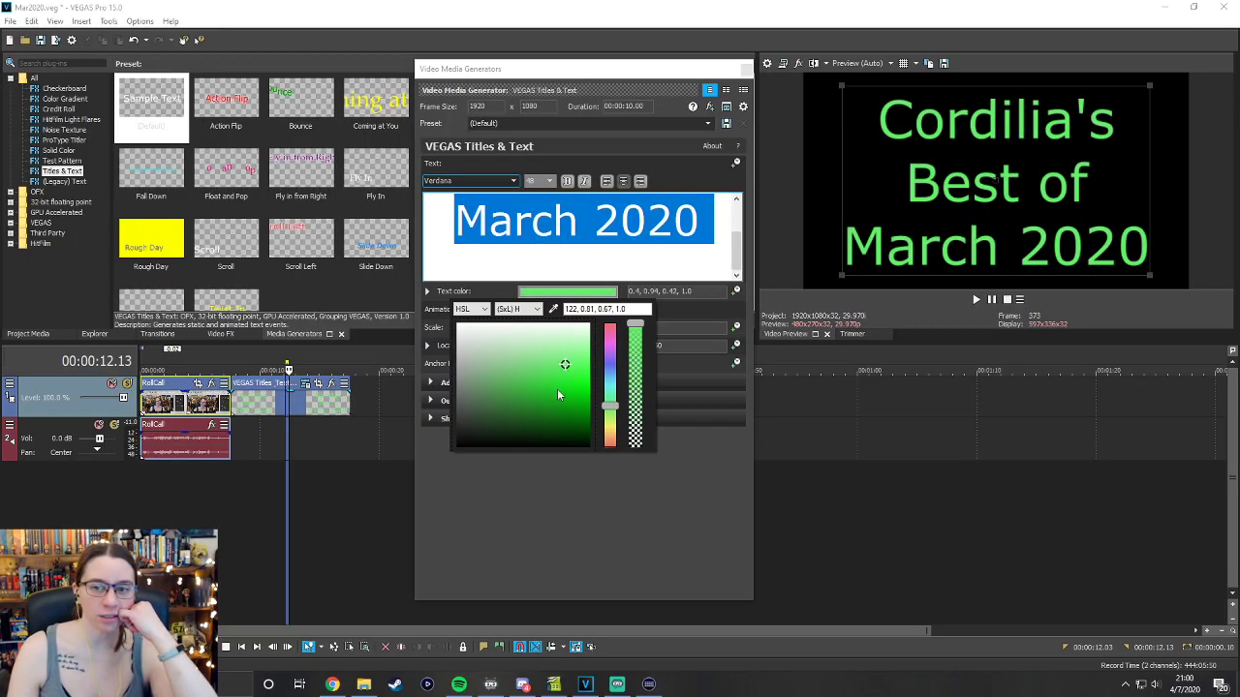
click(555, 352)
mouse_move(555, 351)
mouse_down()
mouse_move(517, 340)
mouse_move(542, 362)
mouse_move(559, 339)
mouse_up()
click(557, 376)
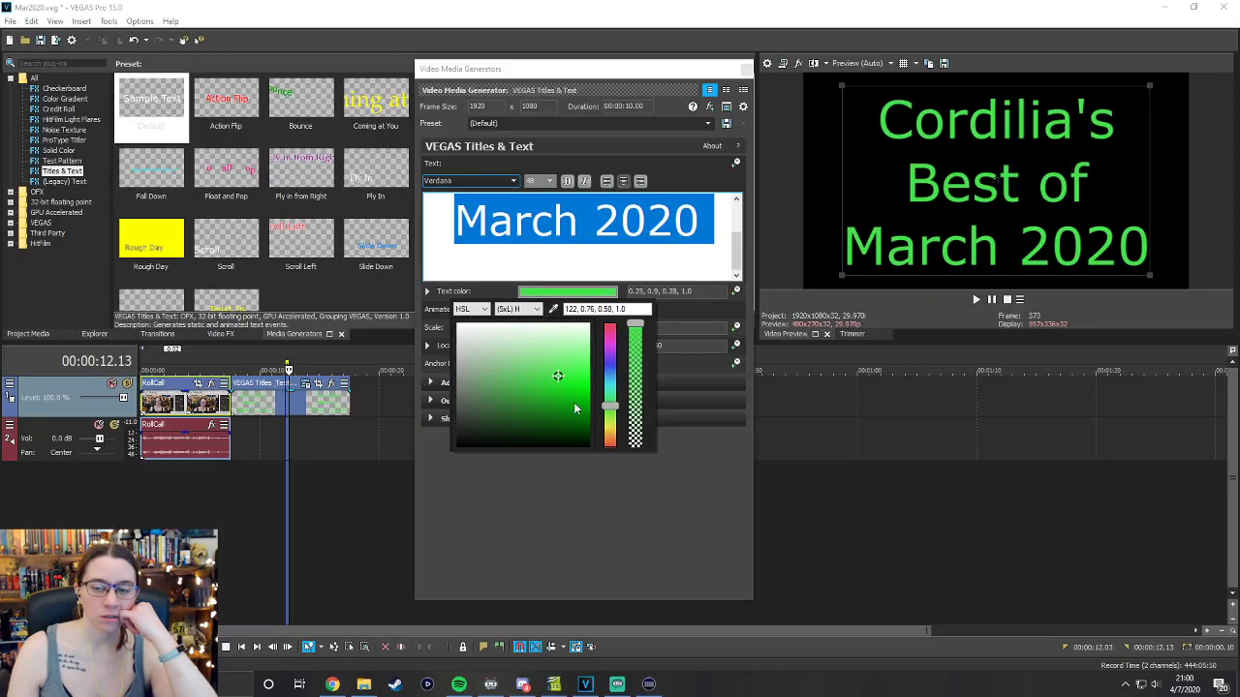
click(576, 378)
click(589, 388)
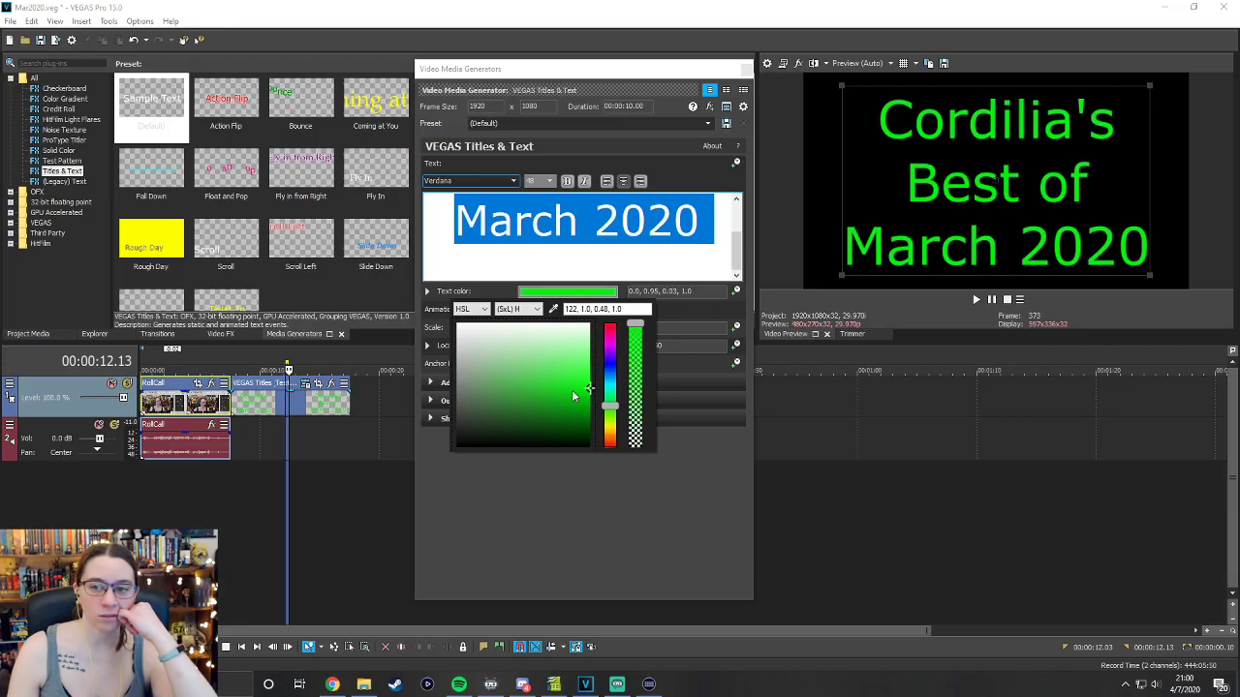
click(530, 380)
click(582, 385)
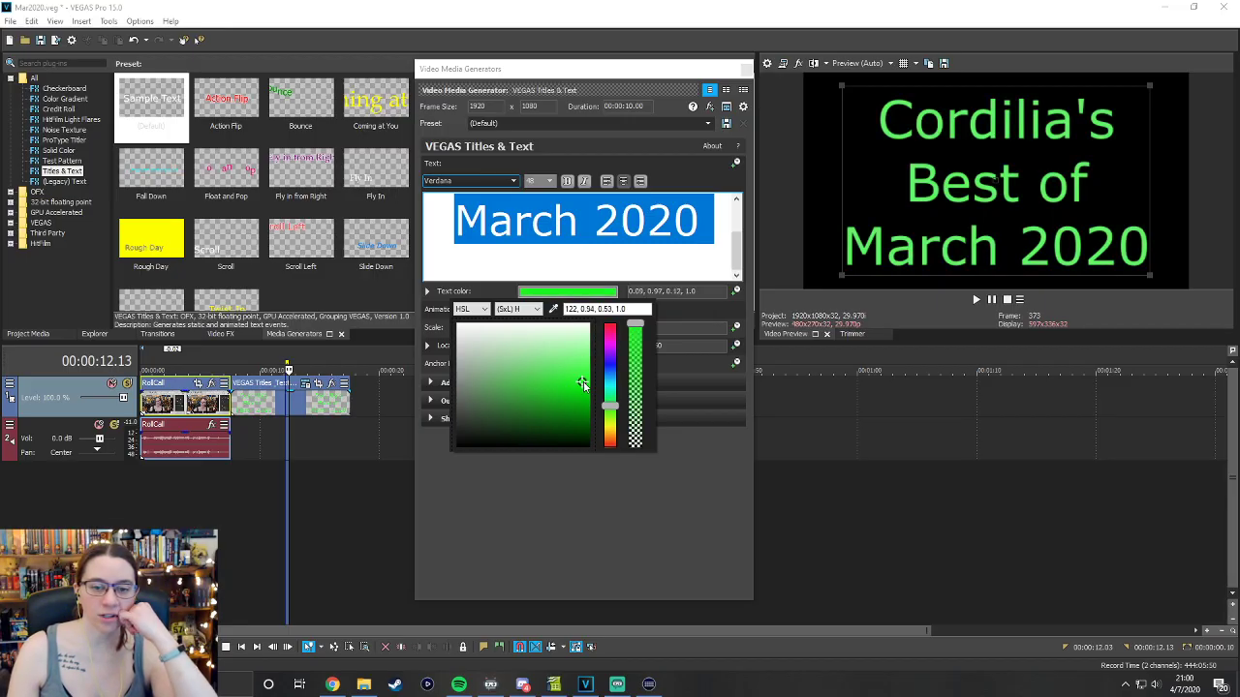
Try brighter and softer green shades for the title text, ending on HSL values 122, 0.64, 0.58.
click(589, 379)
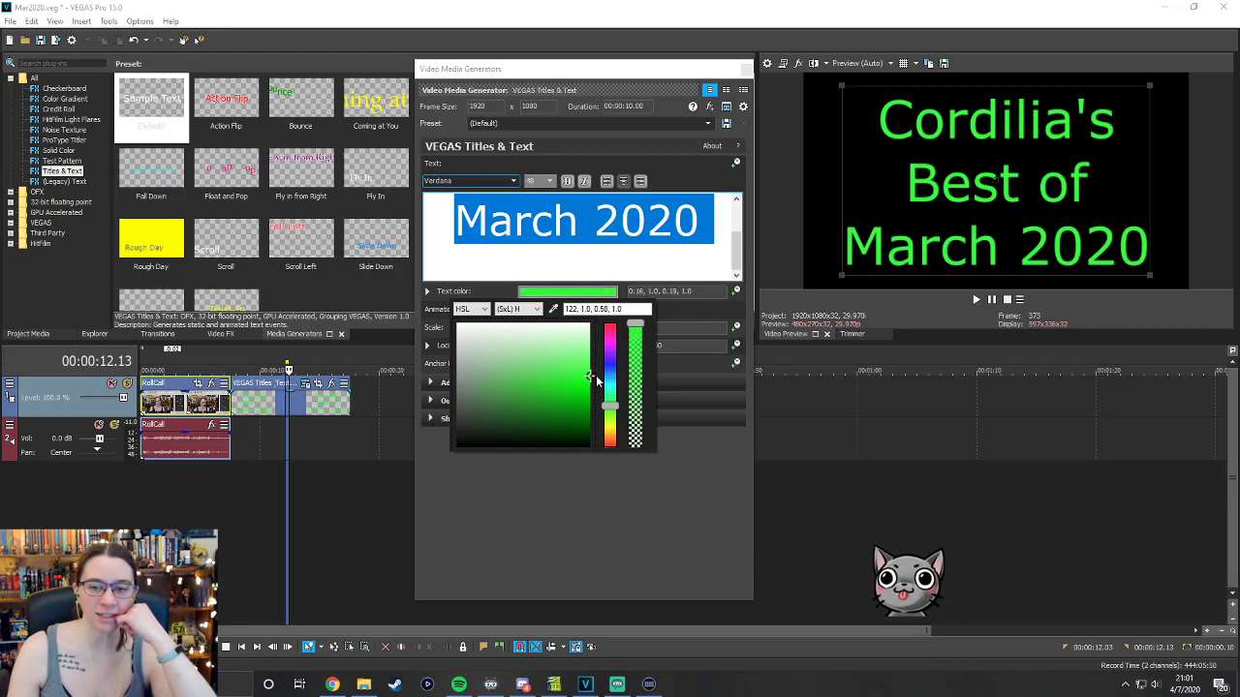
click(591, 387)
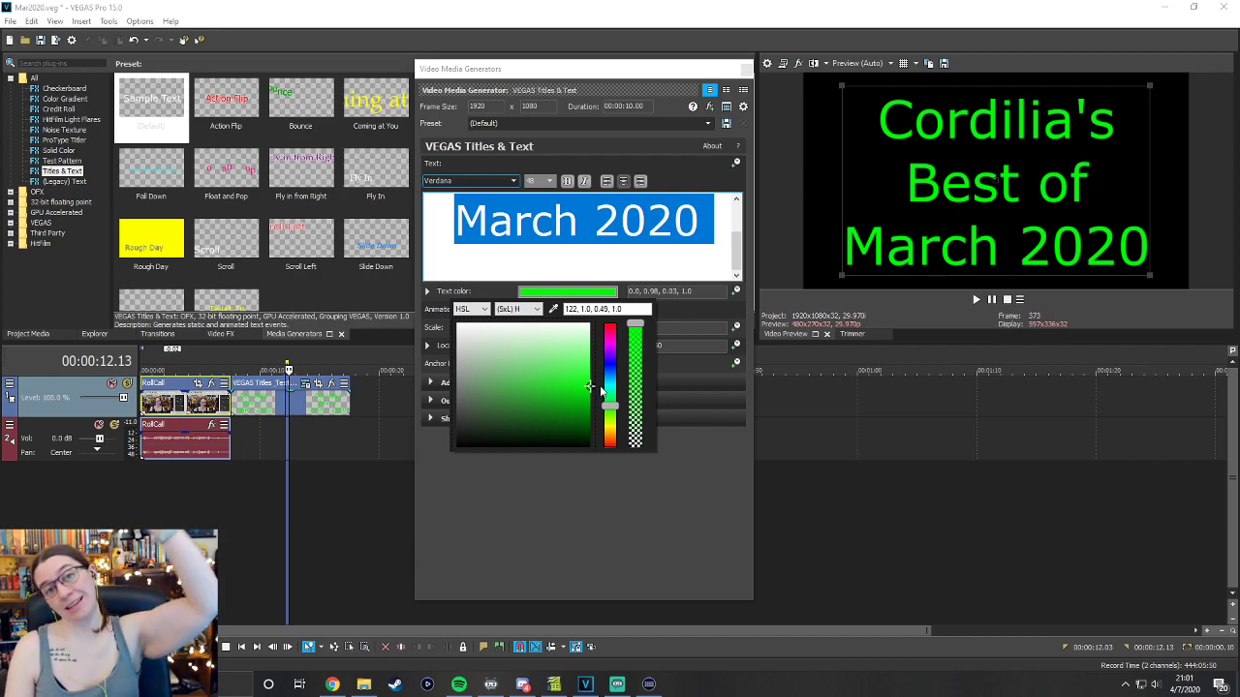
drag(602, 387, 611, 379)
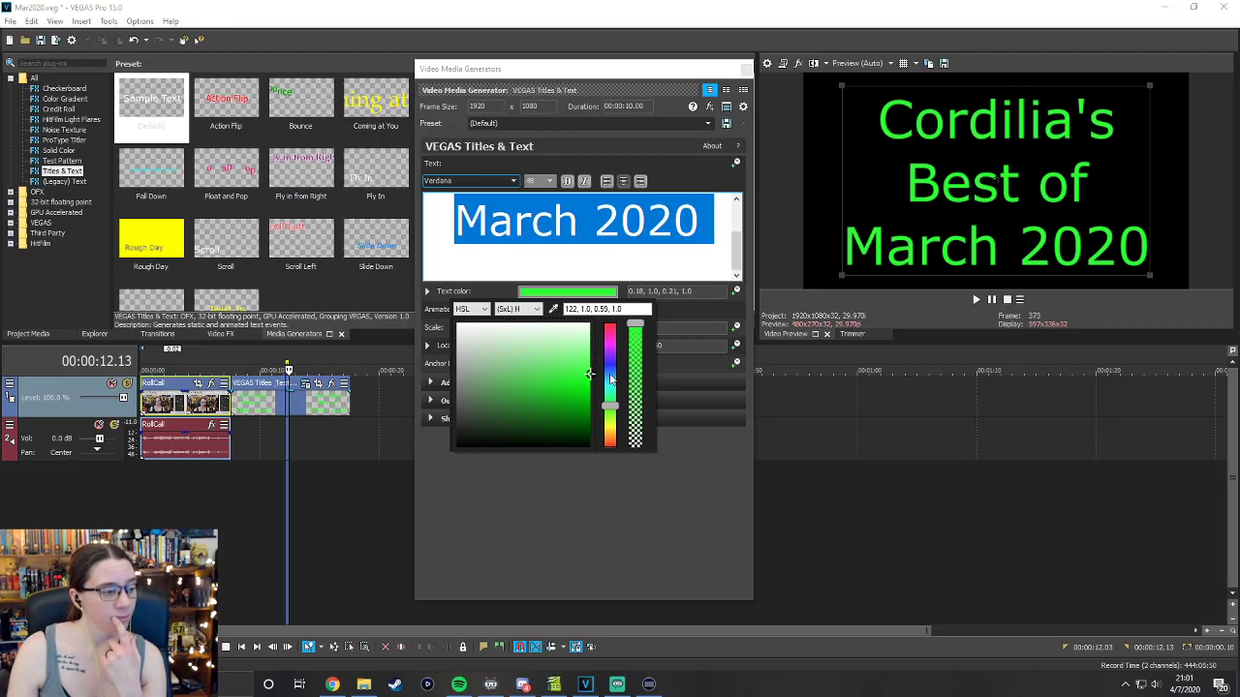
click(574, 379)
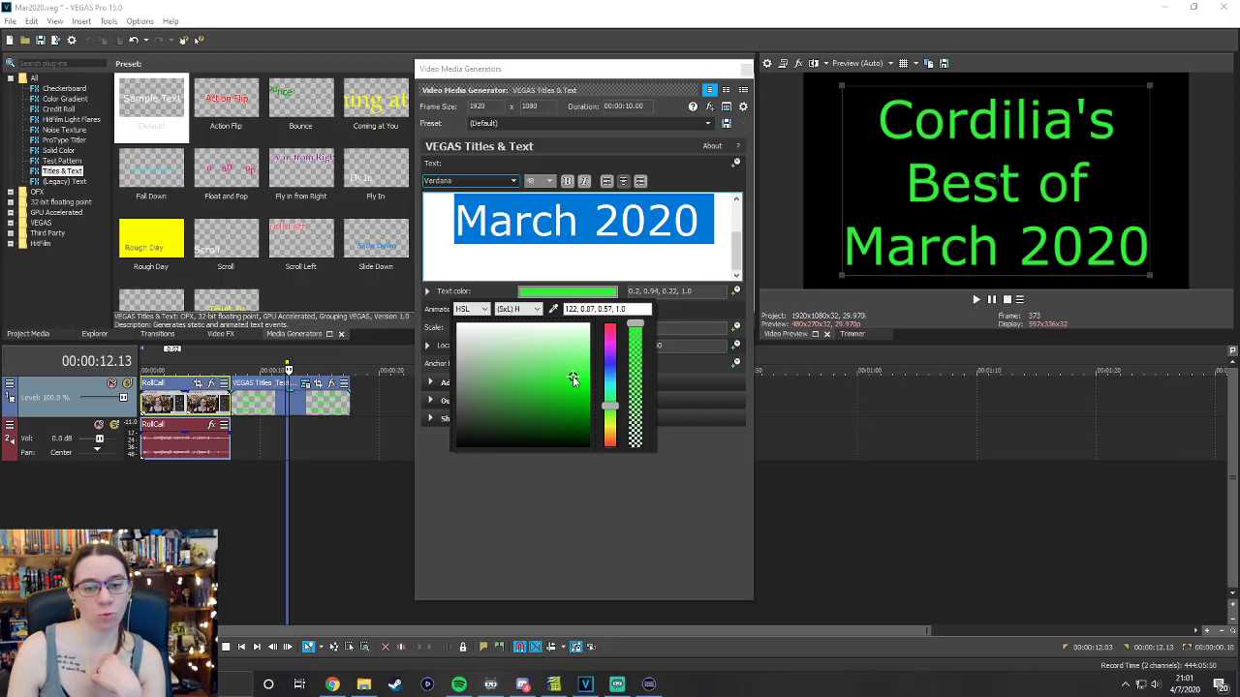
click(551, 374)
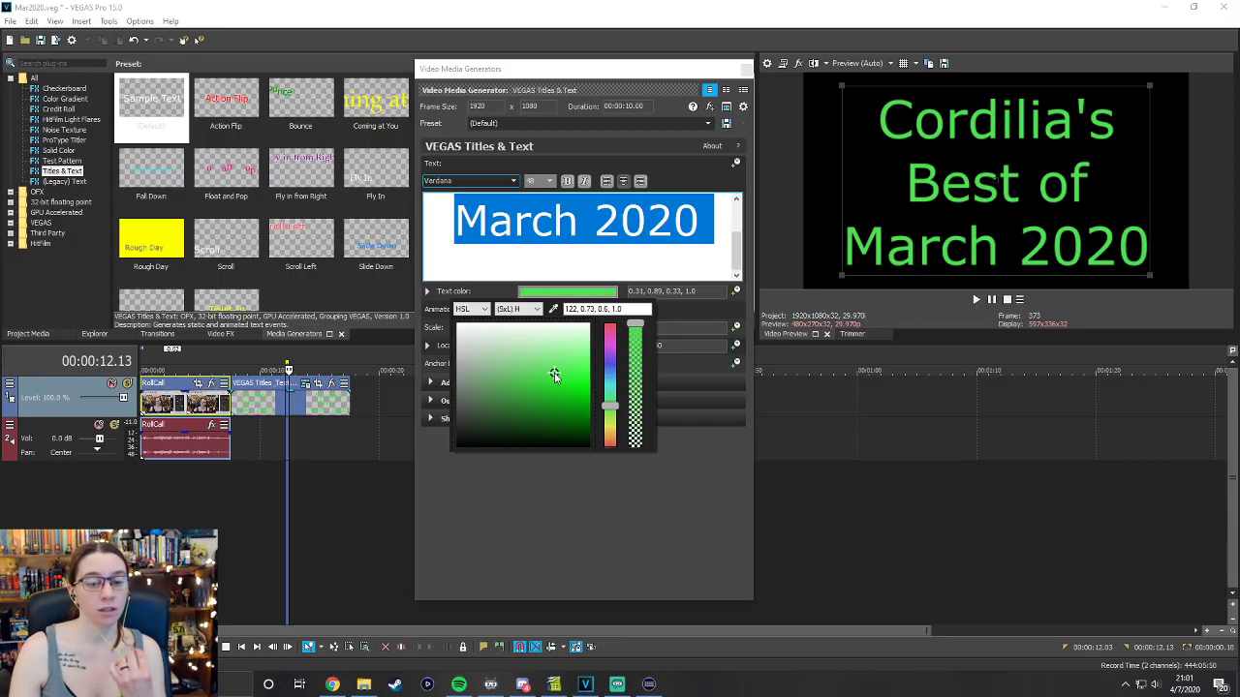
click(553, 376)
drag(553, 377, 551, 384)
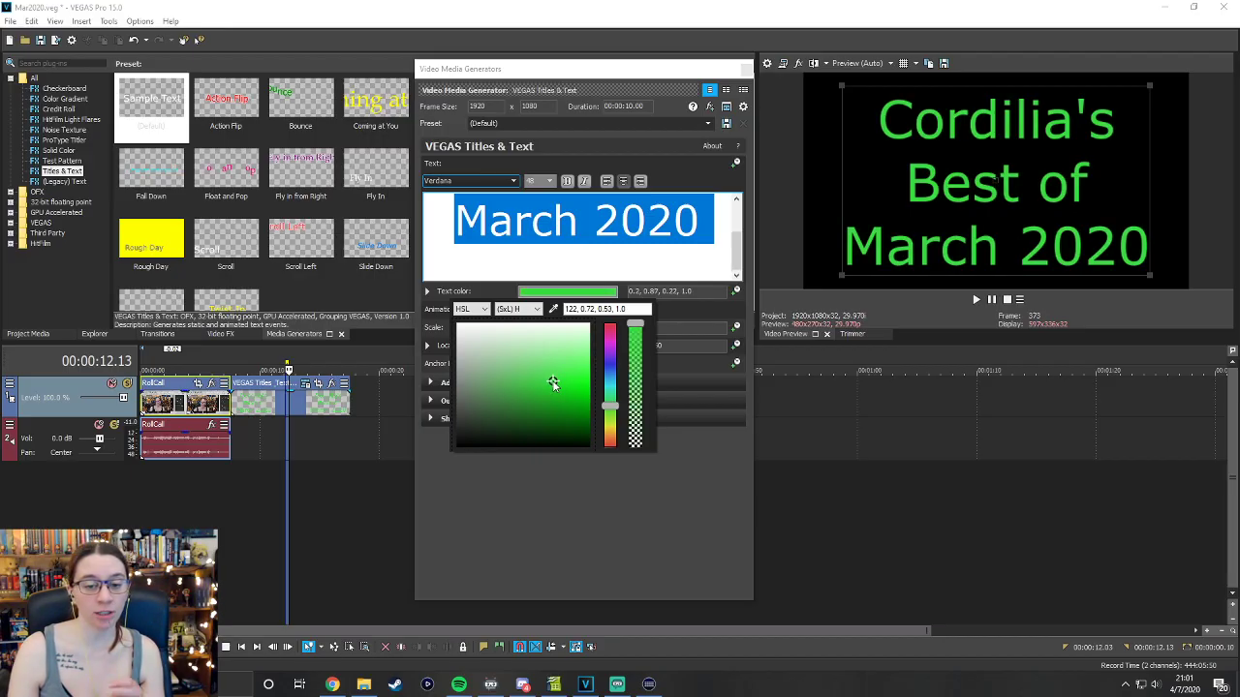
click(550, 378)
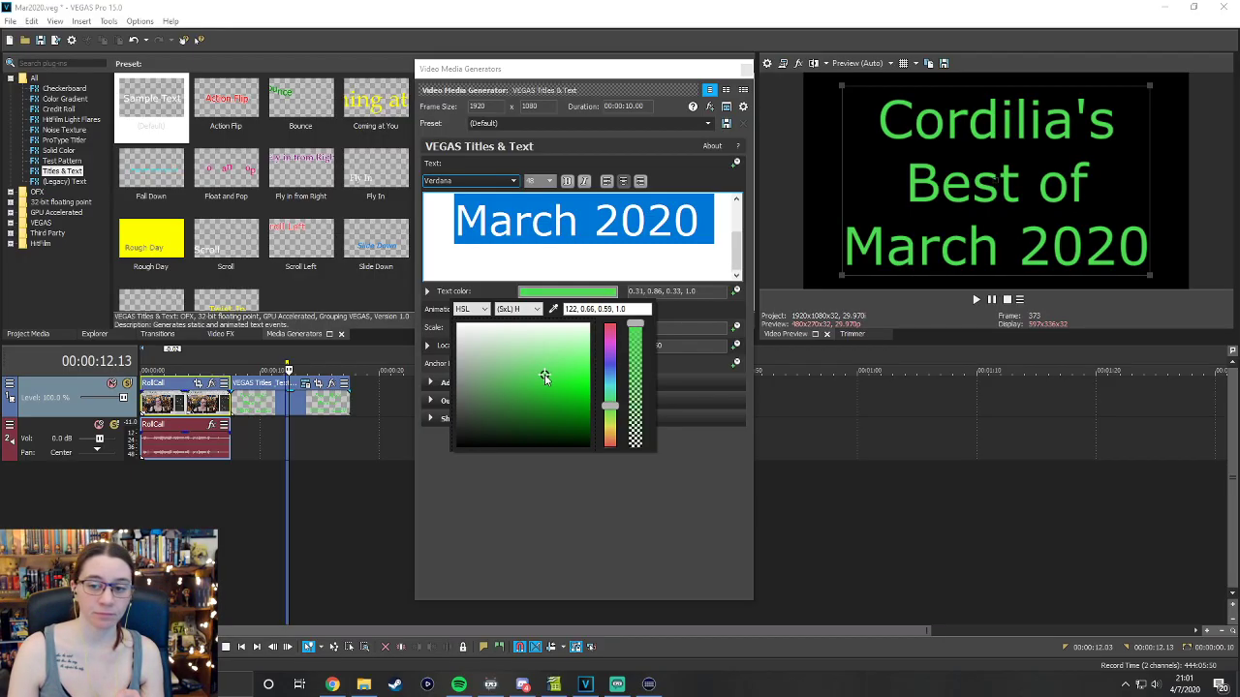
click(545, 378)
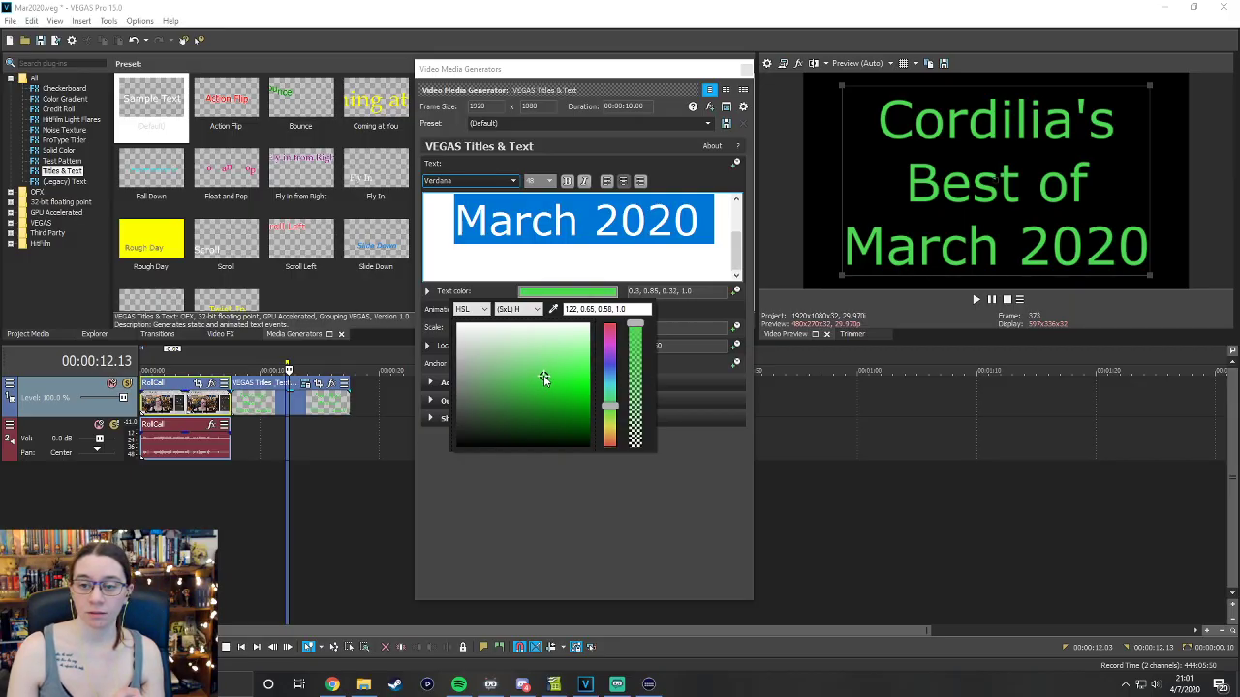
click(544, 378)
click(541, 376)
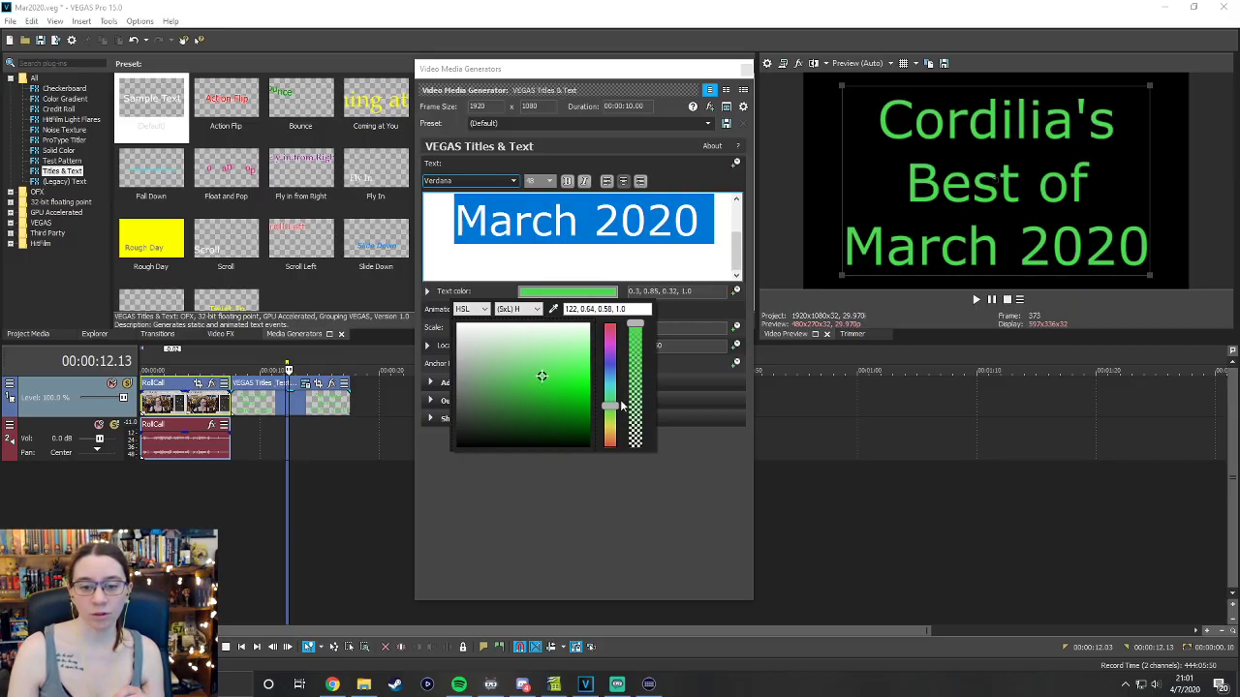
Set the title text to a darker, cooler green with HSL values 138, 0.66, 0.46 and select its RGB colour values.
drag(610, 409, 614, 402)
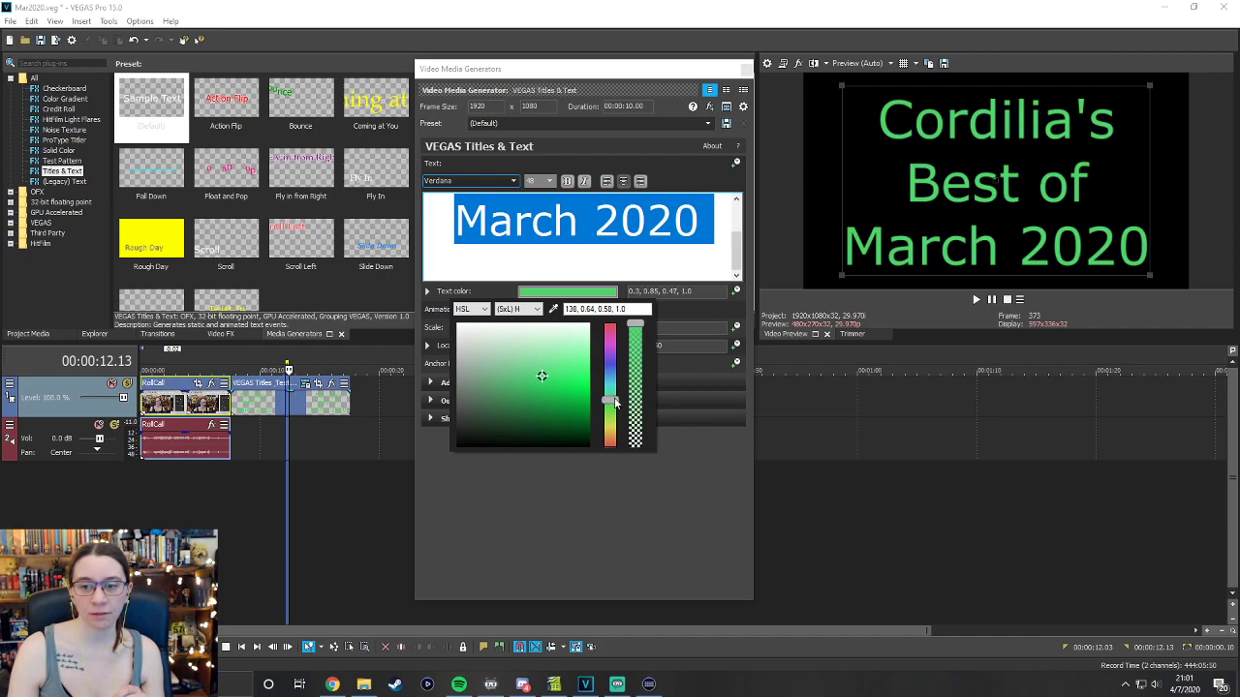
click(544, 383)
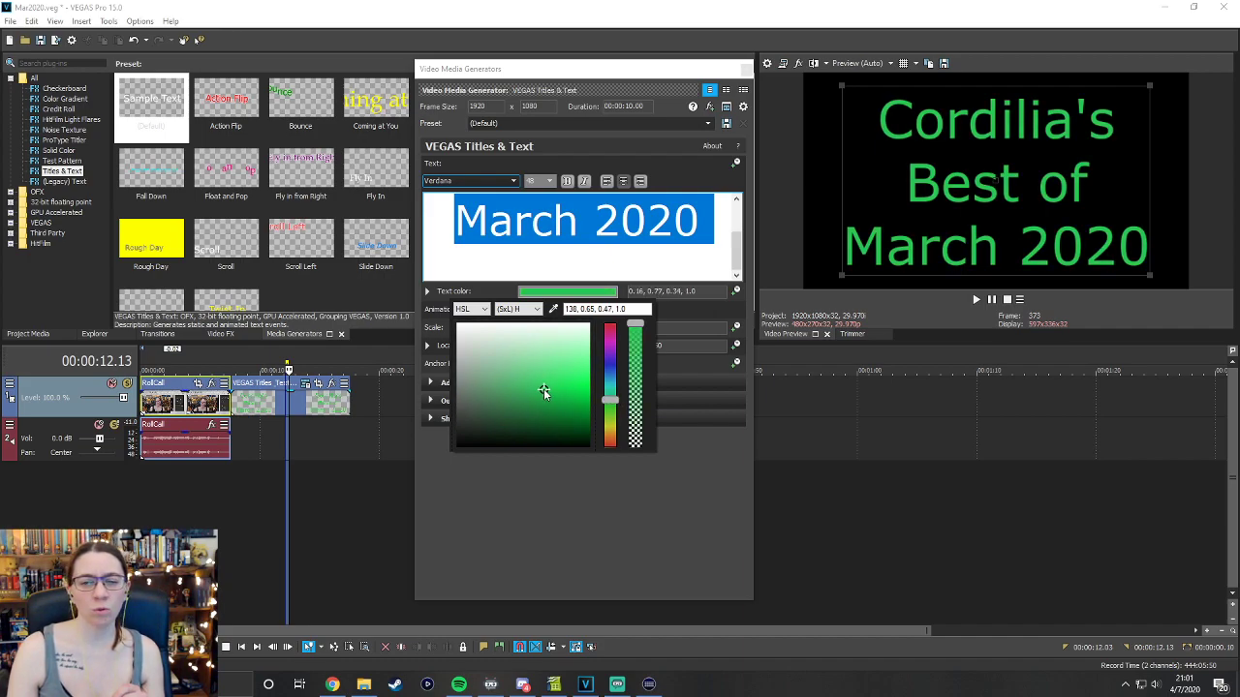
drag(543, 391, 546, 391)
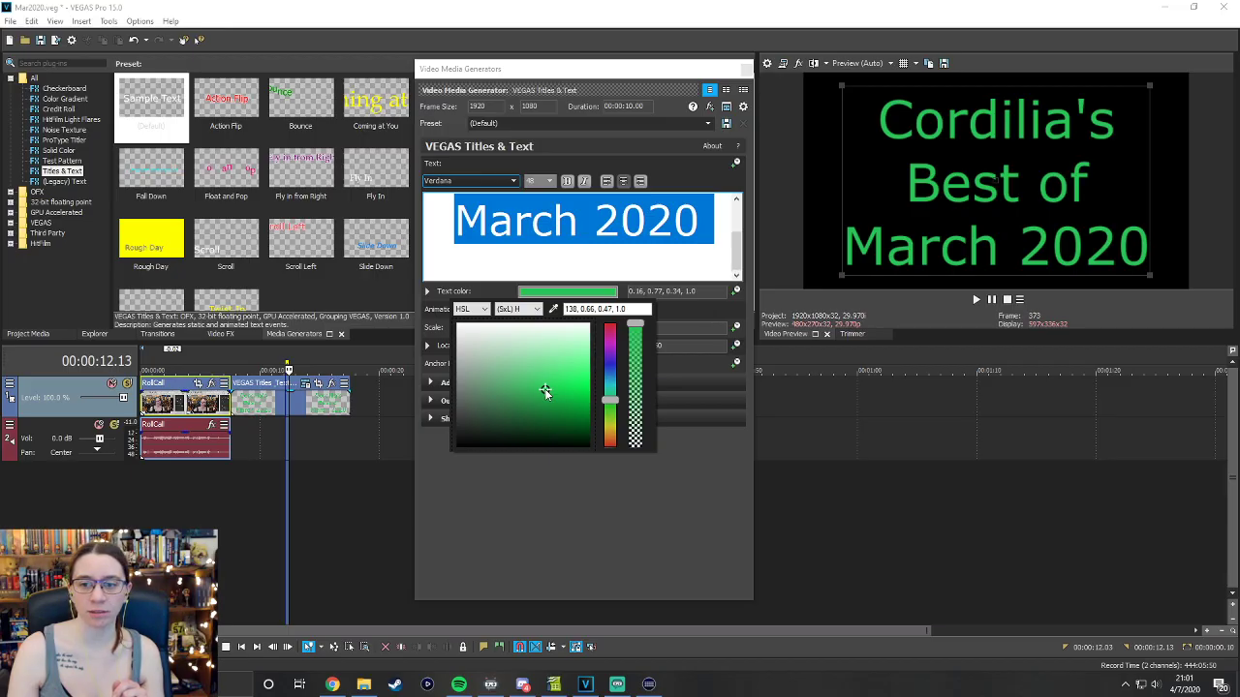
click(546, 393)
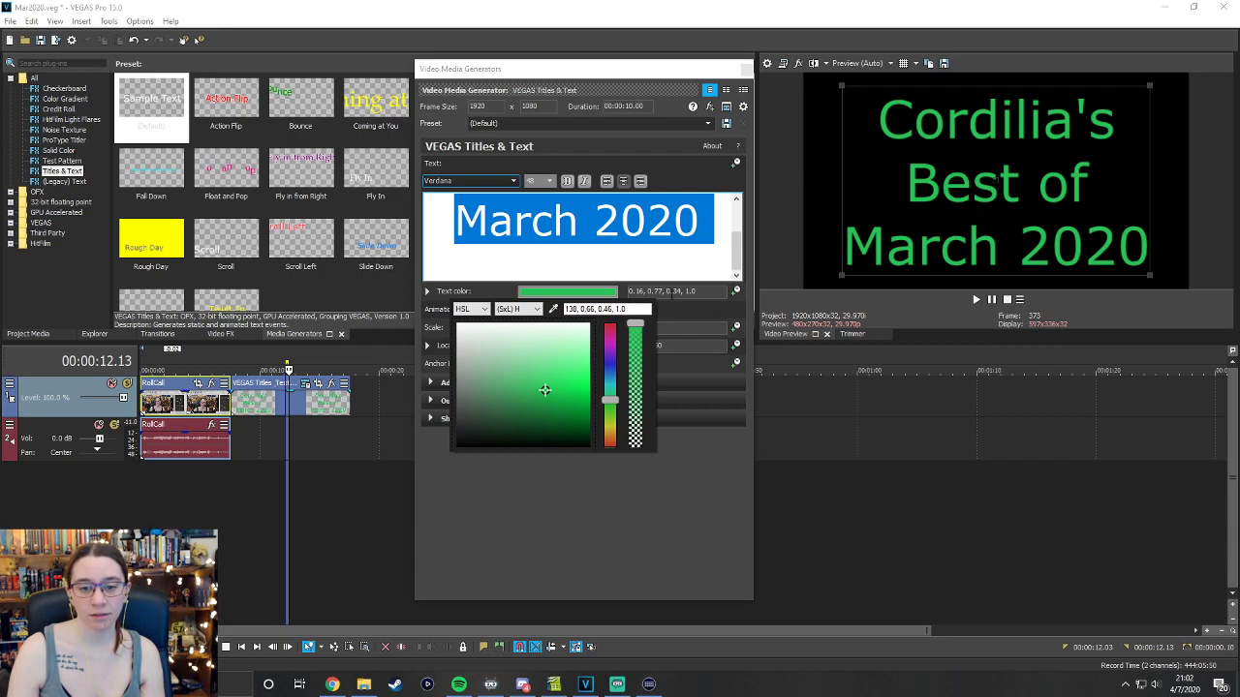
click(704, 294)
drag(703, 294, 616, 298)
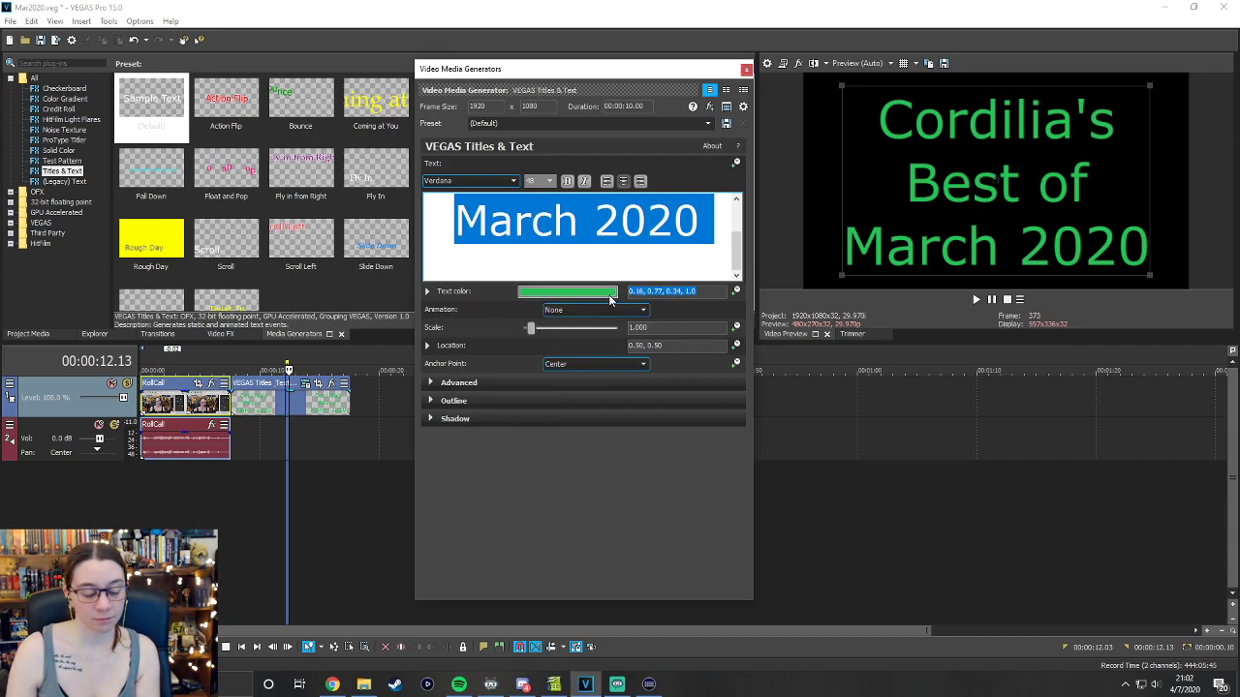
Try shifting the title text colour's hue to 142 in the HSL colour model and return to the previous green.
click(610, 300)
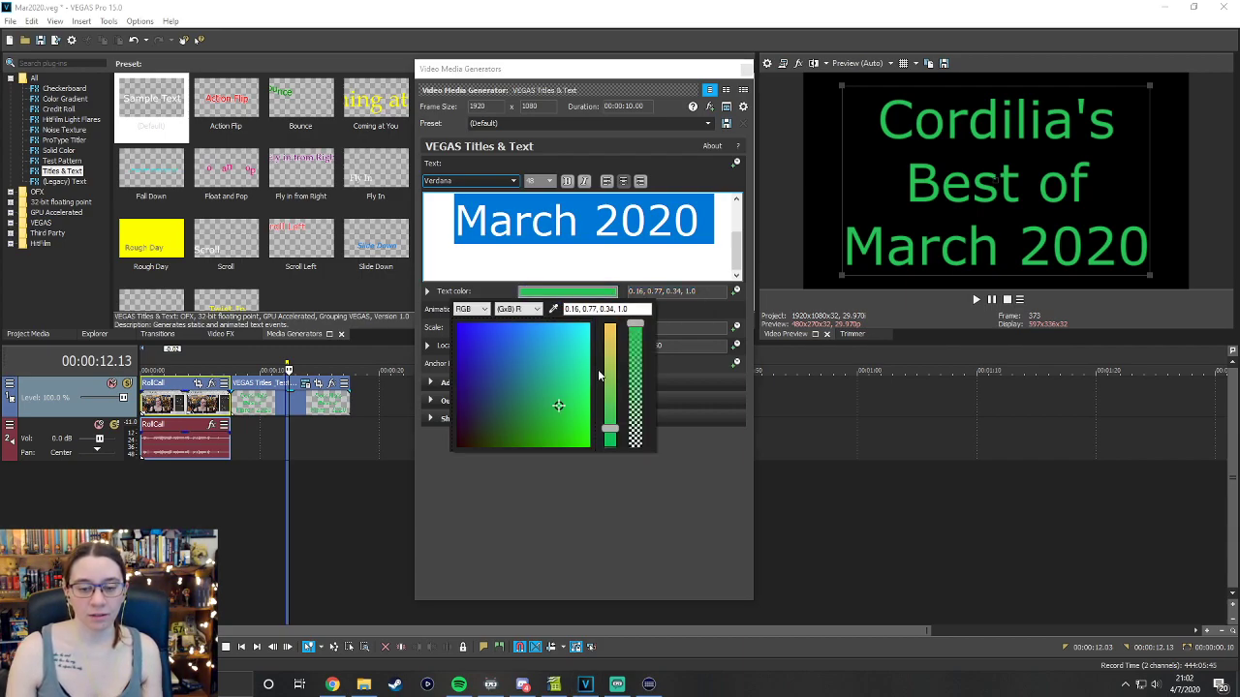
click(475, 323)
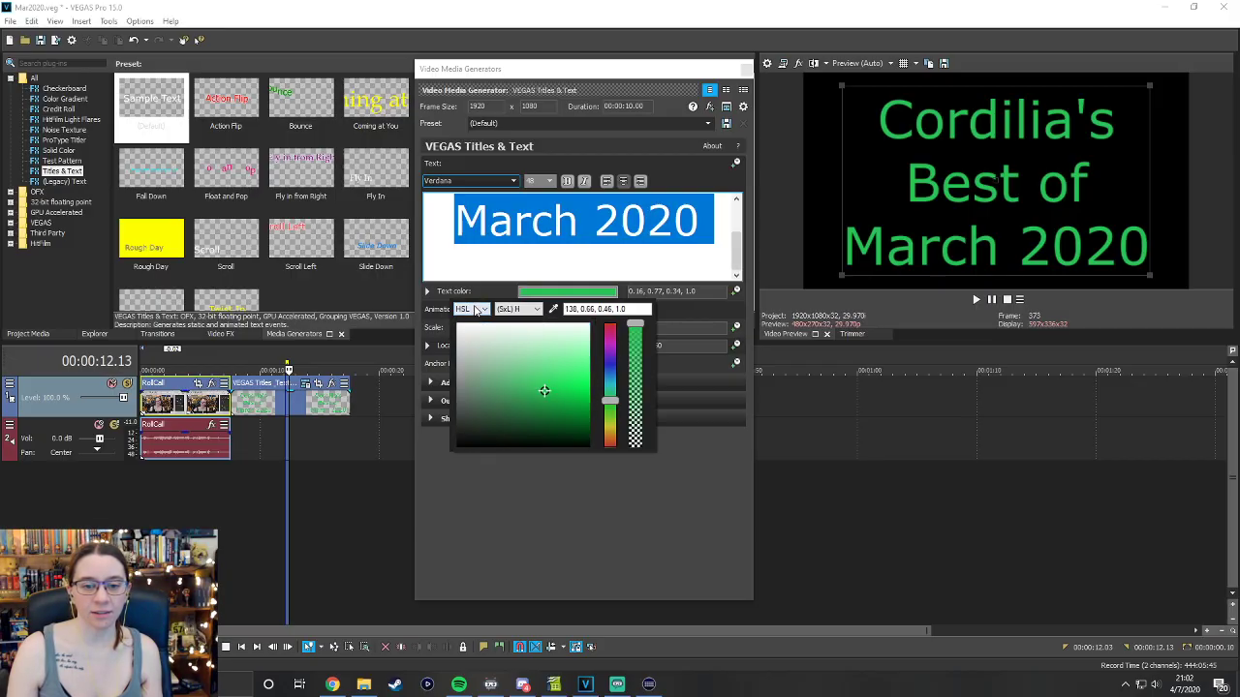
mouse_move(613, 403)
mouse_down()
mouse_move(620, 412)
mouse_move(616, 398)
mouse_up()
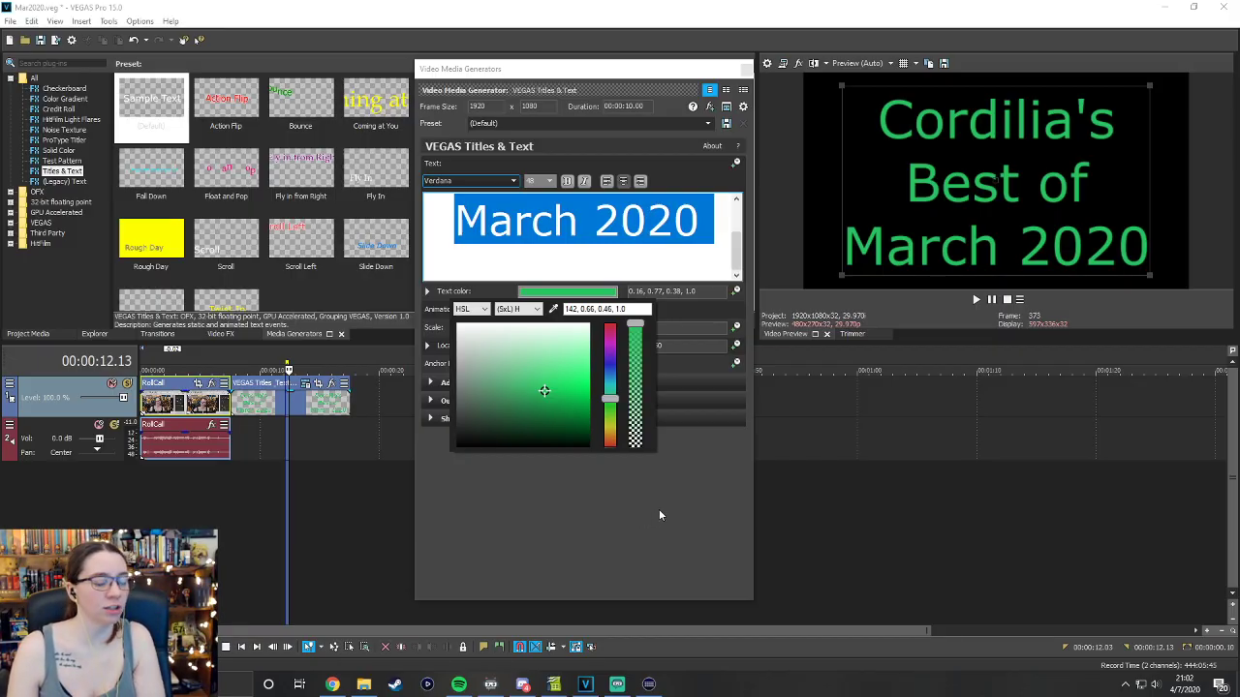
click(666, 305)
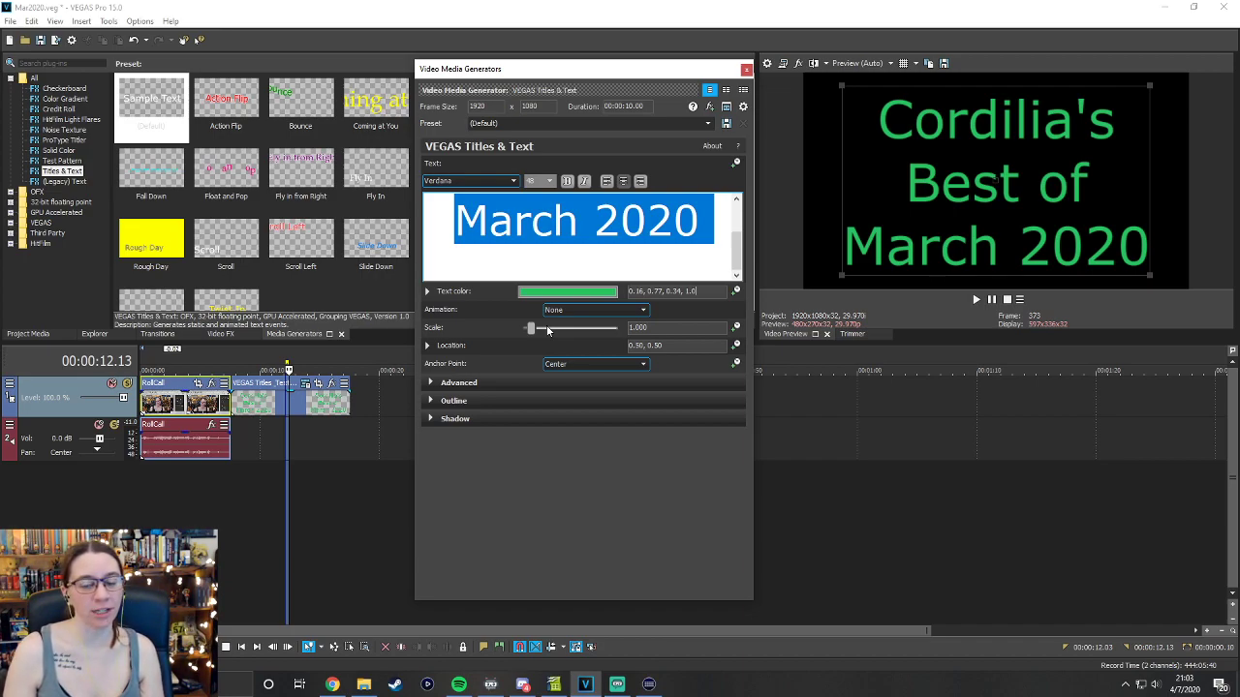
Find and open the Sticky Notes app from Windows search and switch back to VEGAS Pro.
click(237, 685)
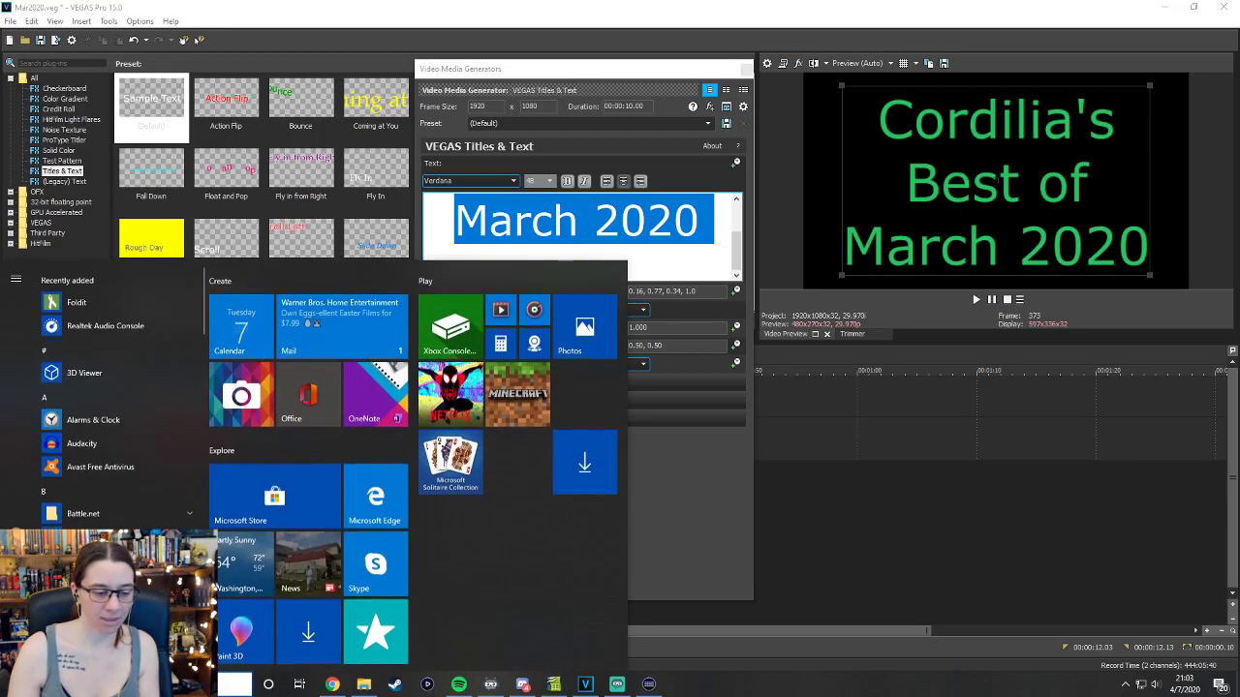
text(stick)
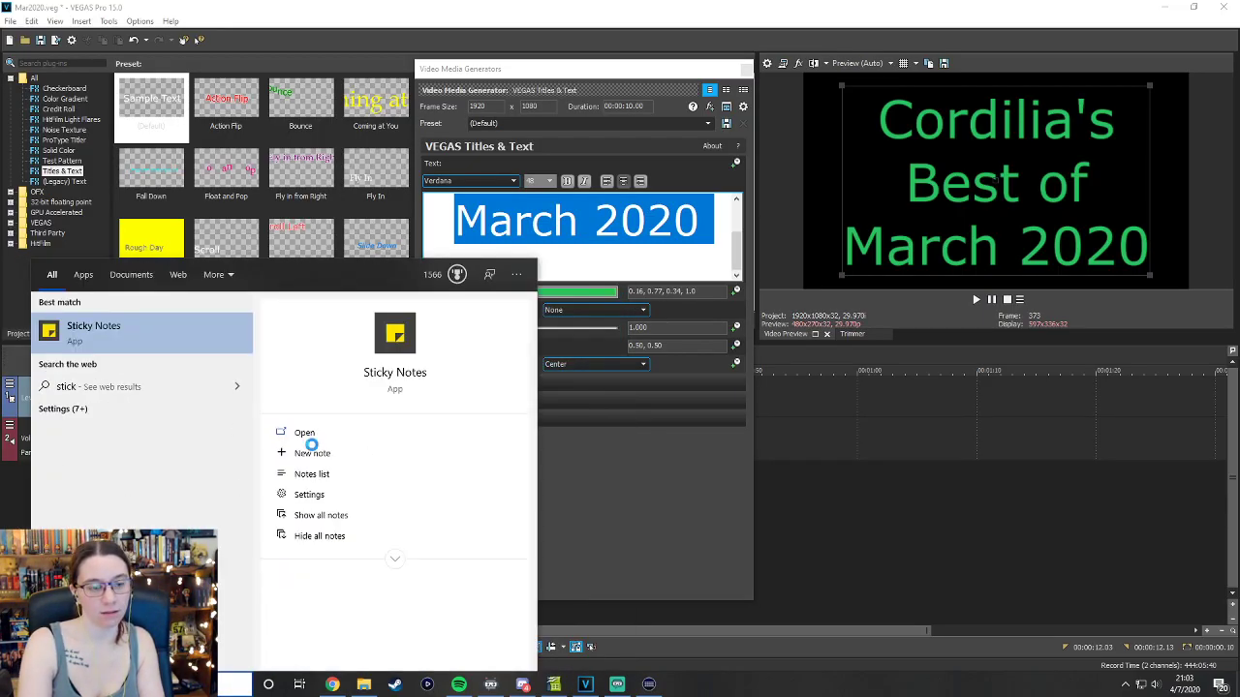
click(310, 433)
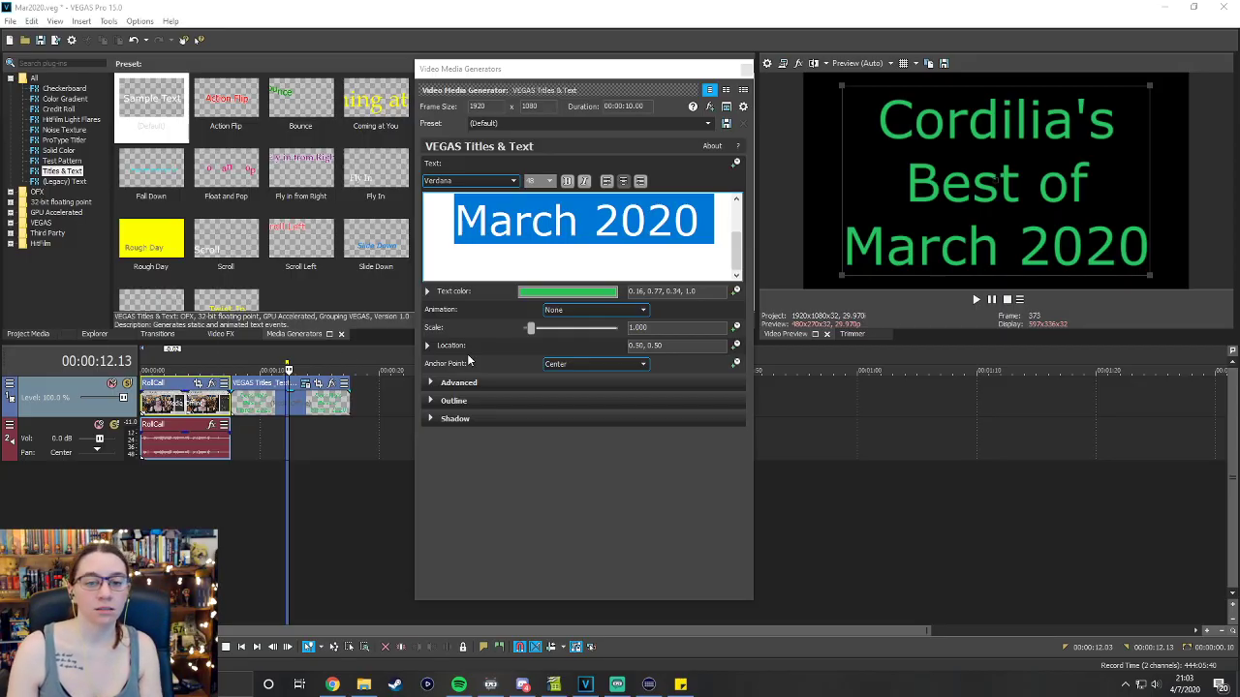
key(alt+Tab)
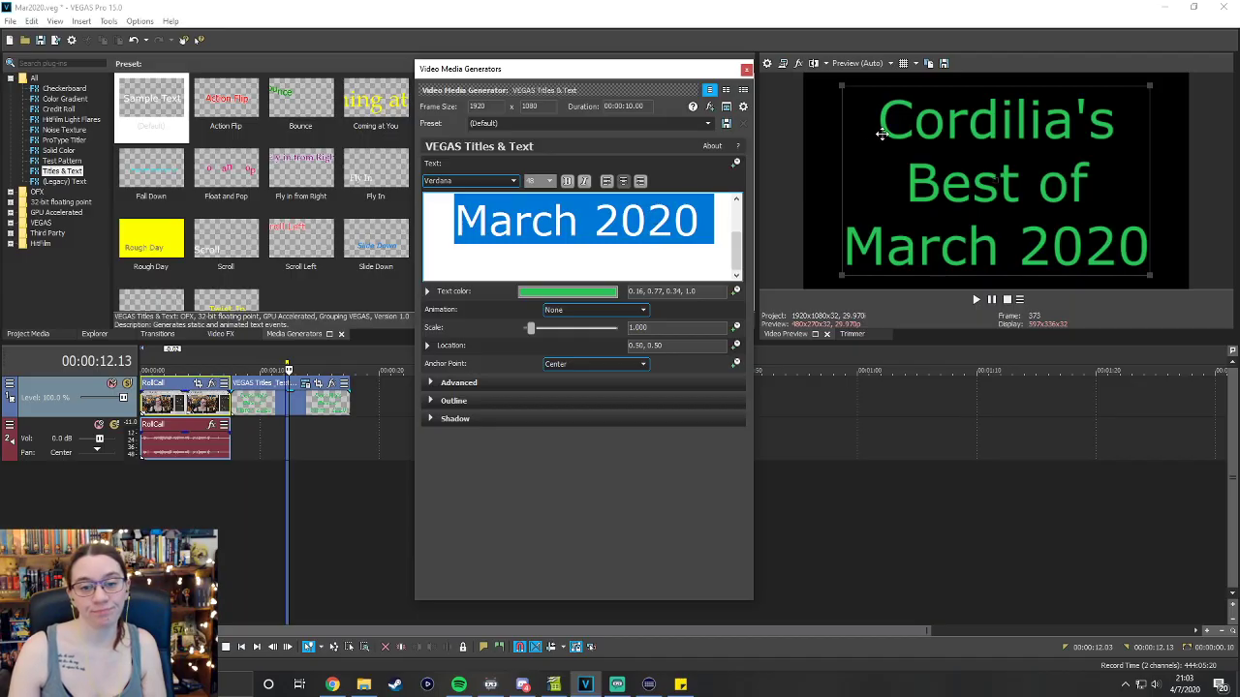
Try fonts from the end of the list on the title, from Woodcut and X-Files to Yu Gothic UI Regular.
click(512, 180)
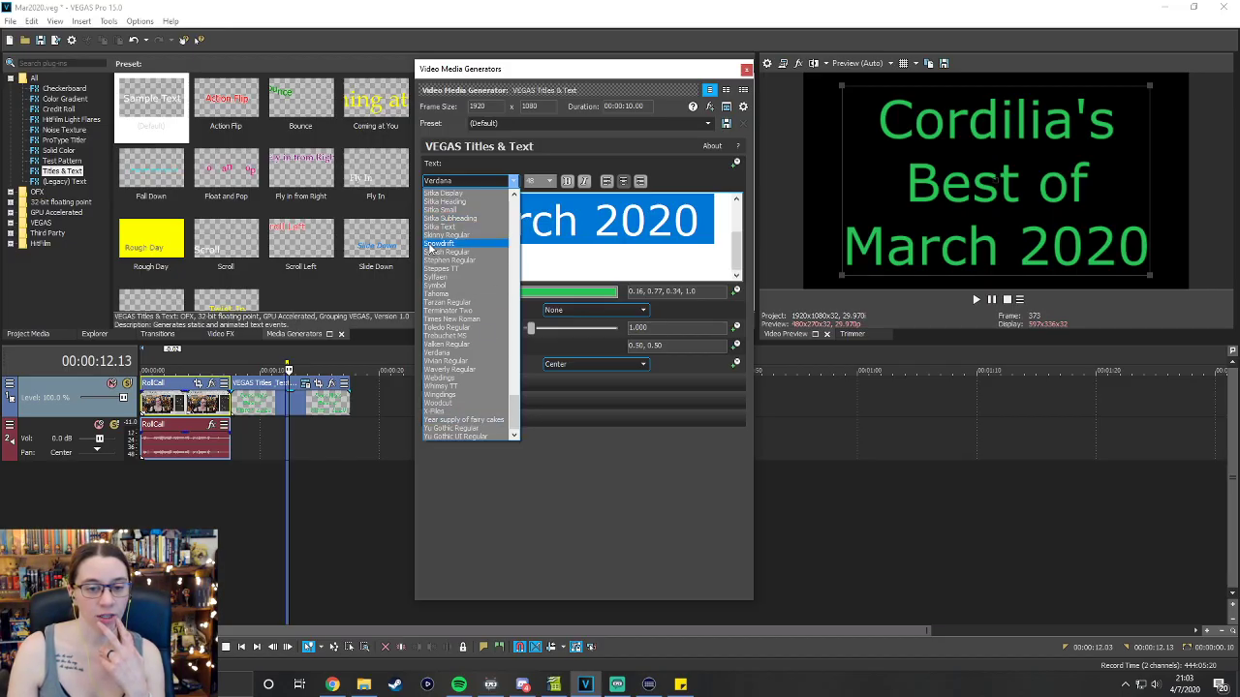
click(467, 181)
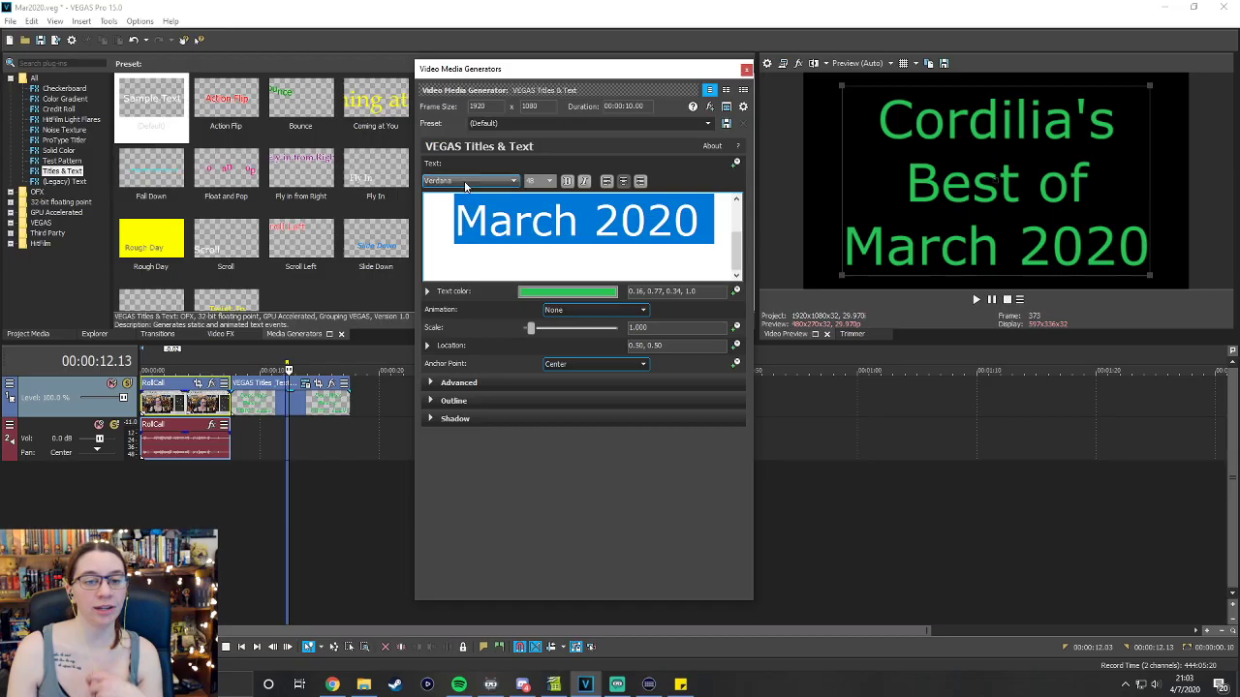
click(468, 182)
click(467, 405)
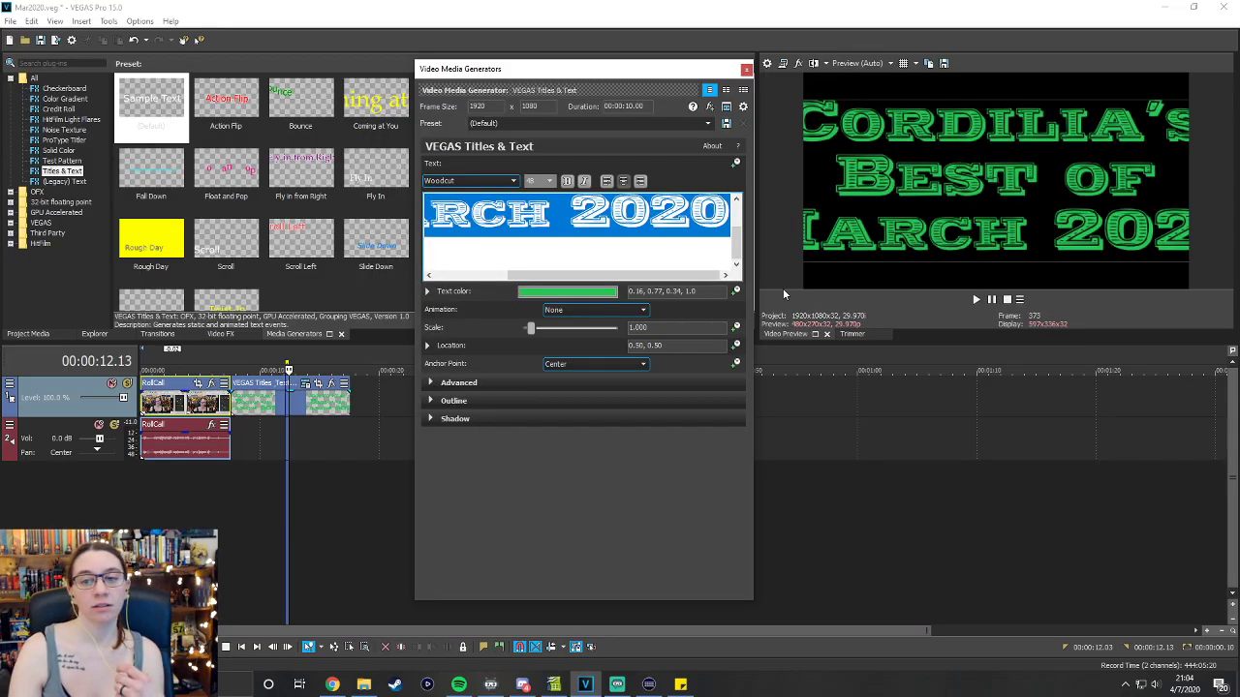
key(Down)
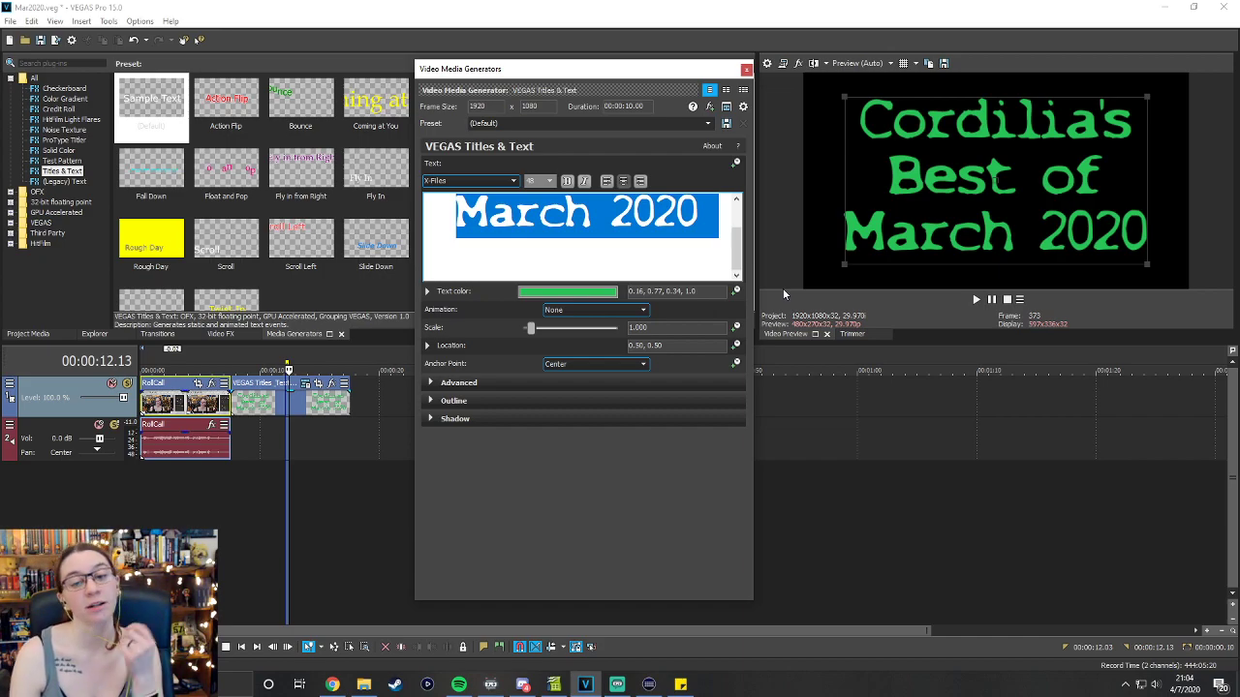
key(Down)
key(Down)
key(Down)
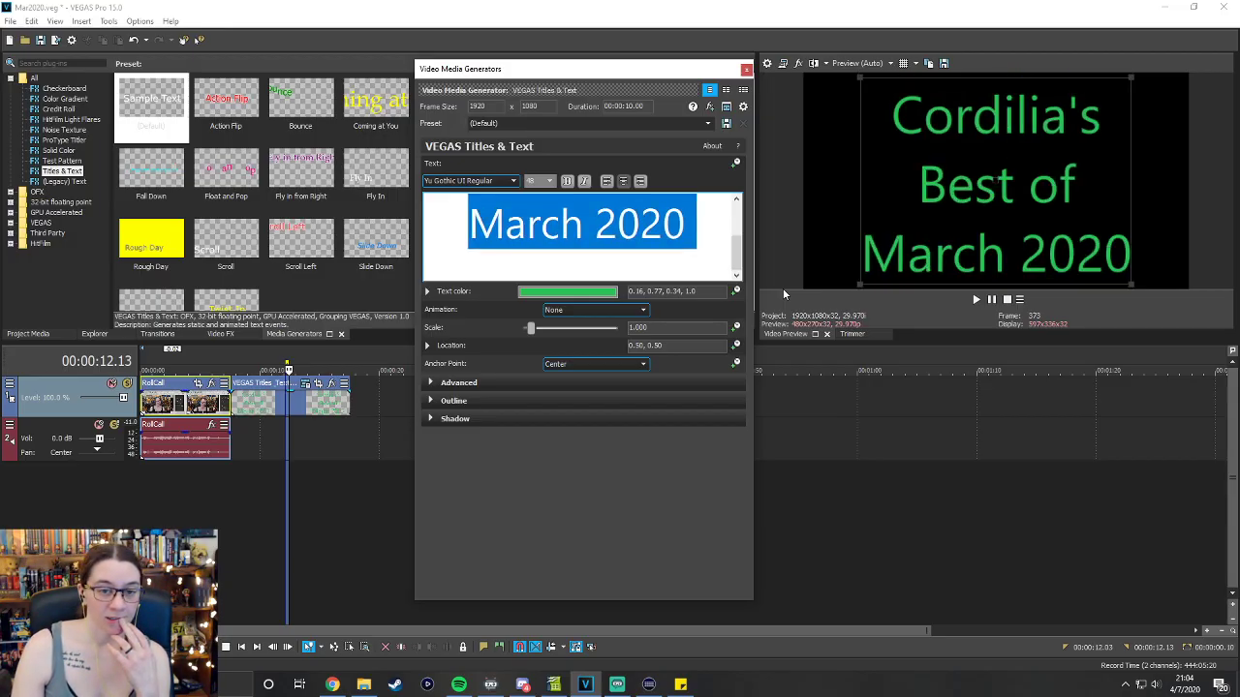
Go back up the font list on the title, trying Year supply of fairy cakes, Whimsy TT and Webdings.
key(Down)
key(Down)
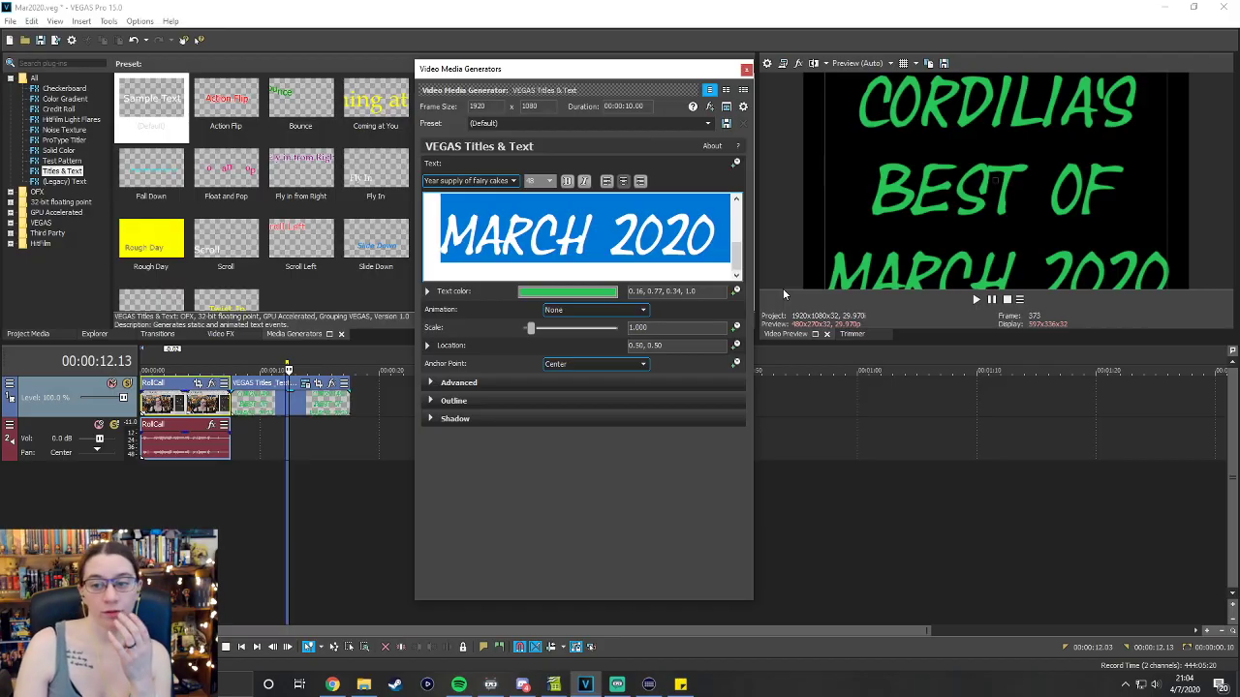
key(Down)
key(Down)
key(Down)
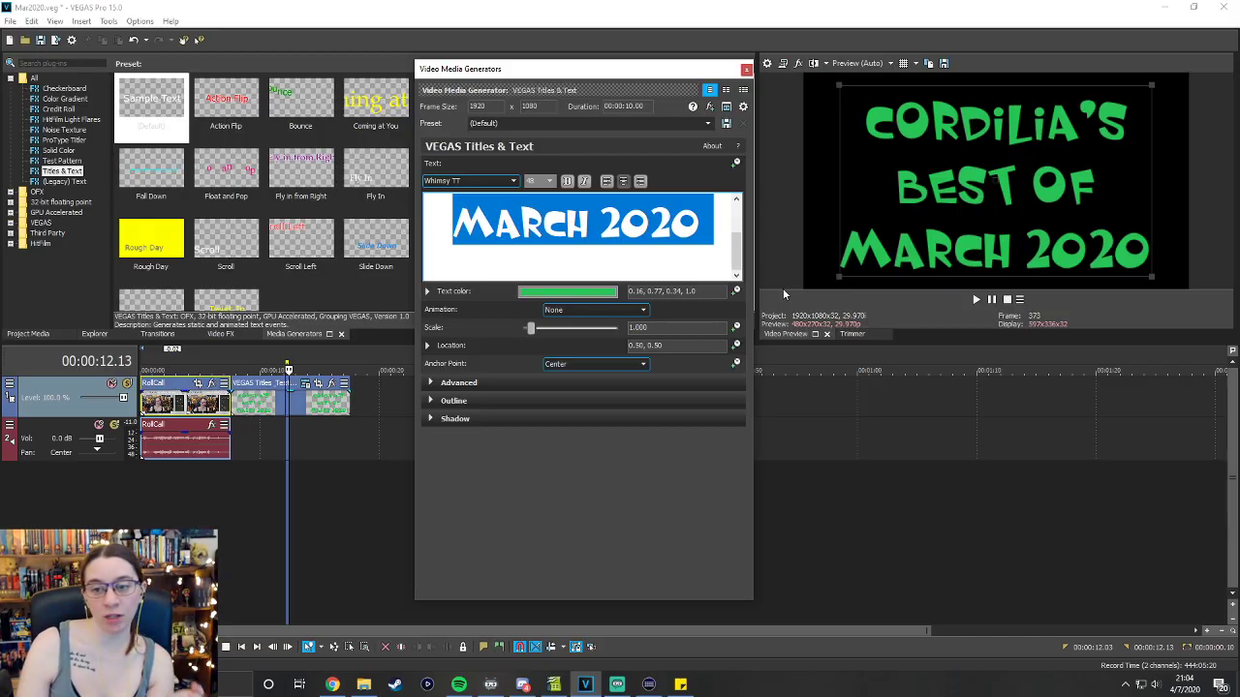
key(Up)
key(Up)
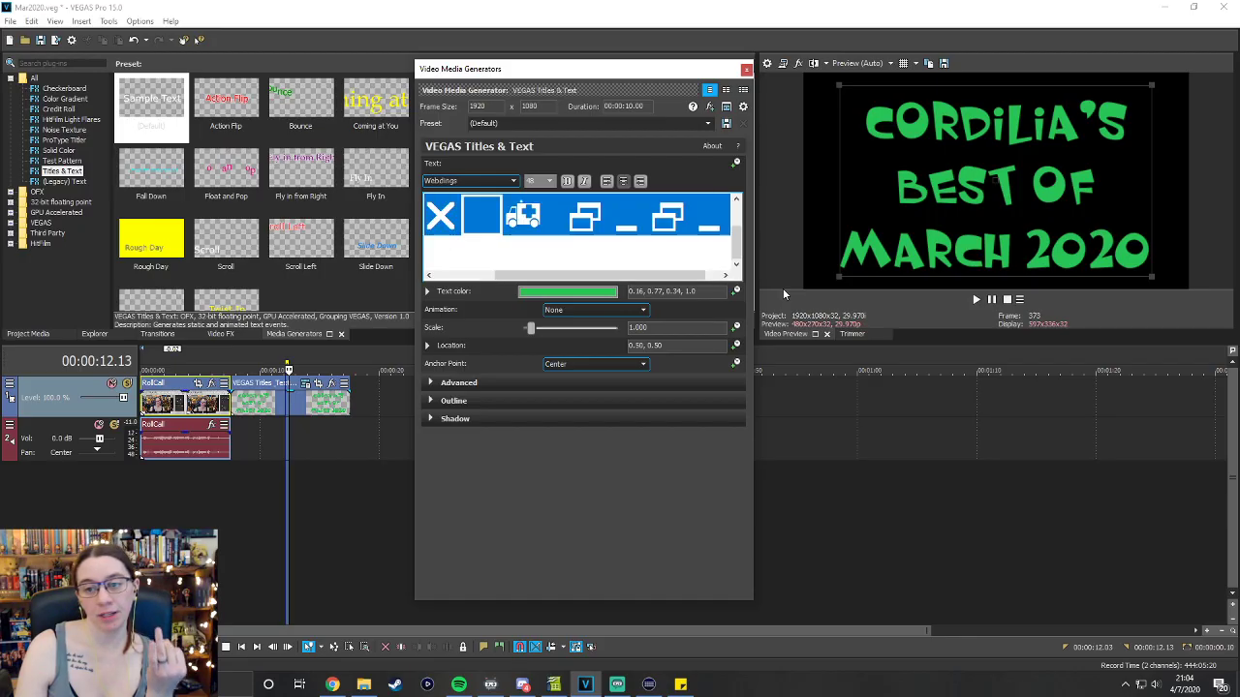
Try fonts further up the list on the title, from Vivian Regular through Toledo Regular and Times New Roman to Tahoma.
key(Up)
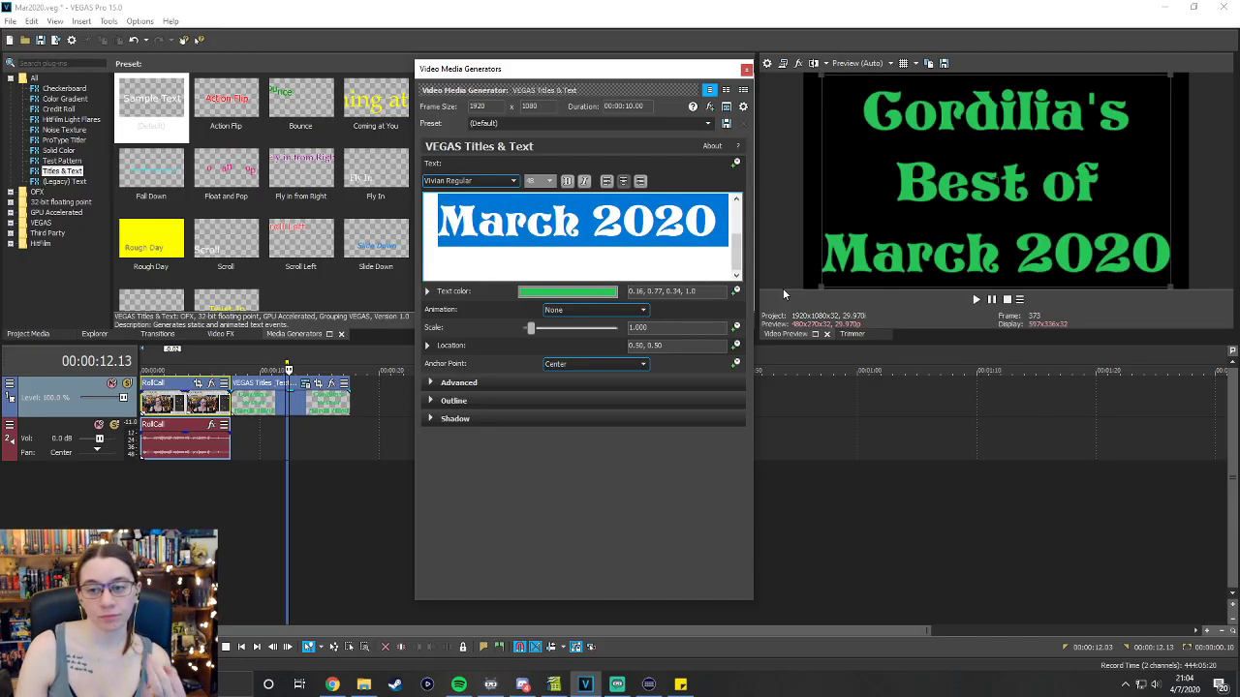
key(Up)
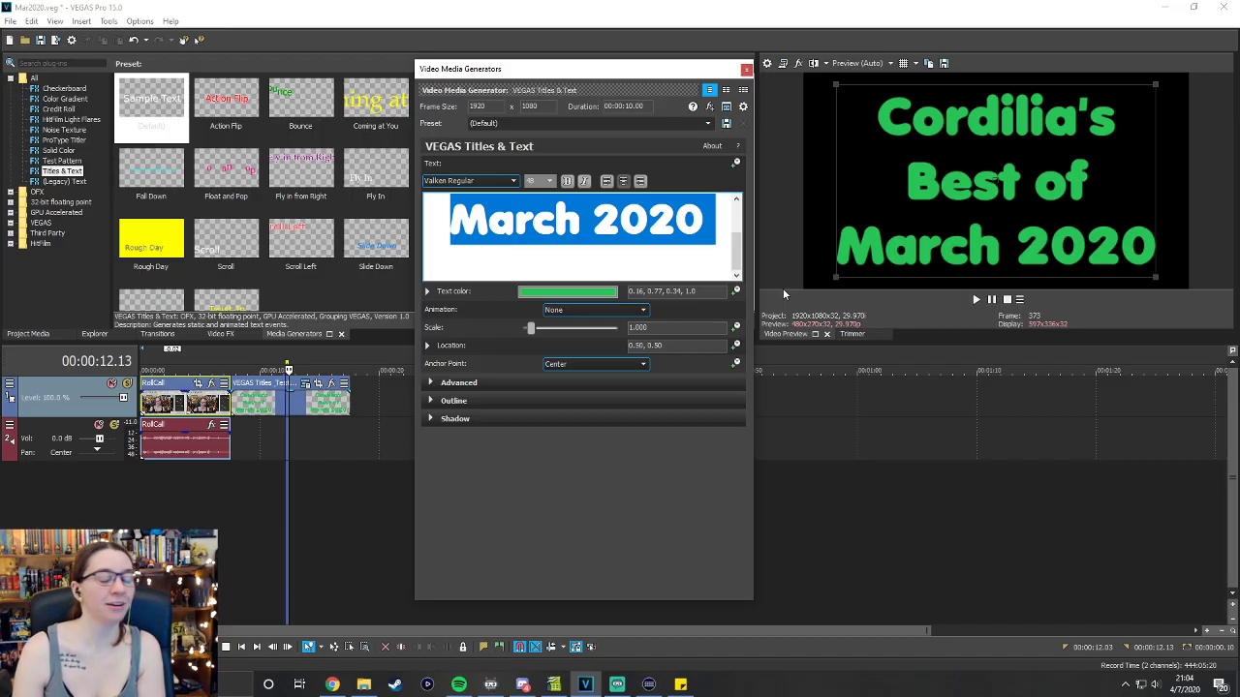
key(Up)
key(Up)
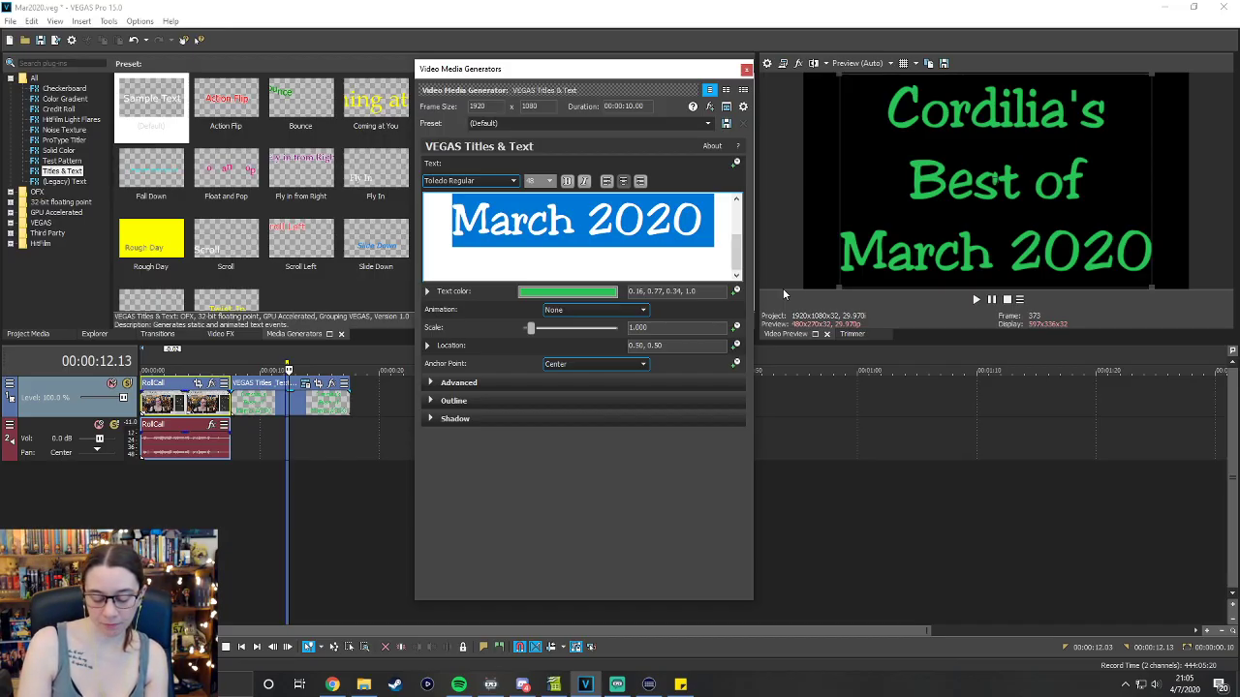
key(Up)
key(Up)
key(Up)
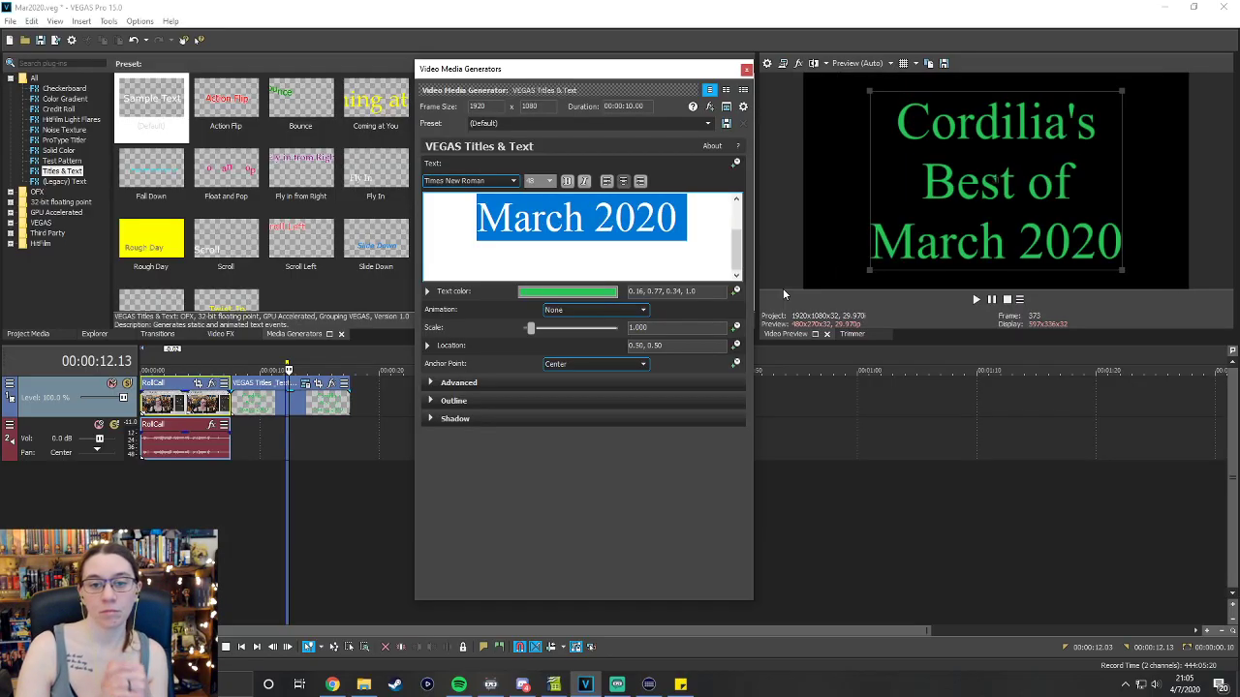
key(Up)
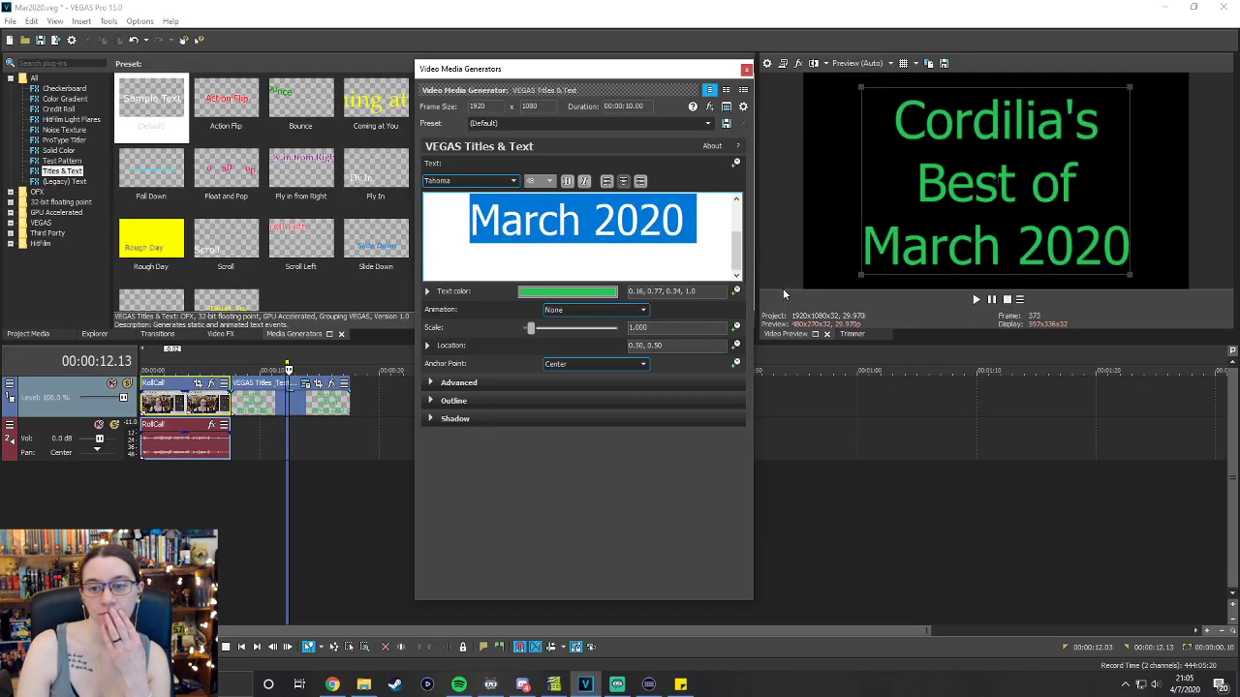
Preview the title in the fonts from Steppes TT up to SF Movie Poster, including Snowdrift, Sitka Heading and SimSun.
key(Up)
key(Up)
key(Up)
key(Up)
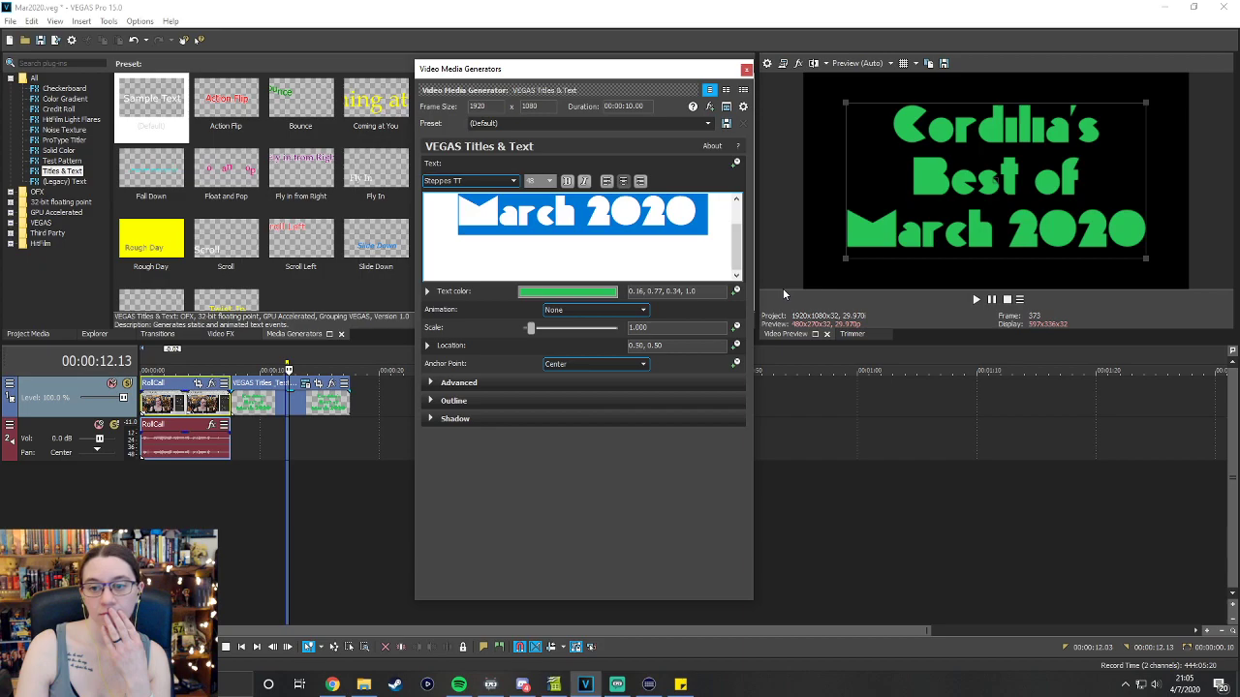
key(Up)
key(Up)
key(Up)
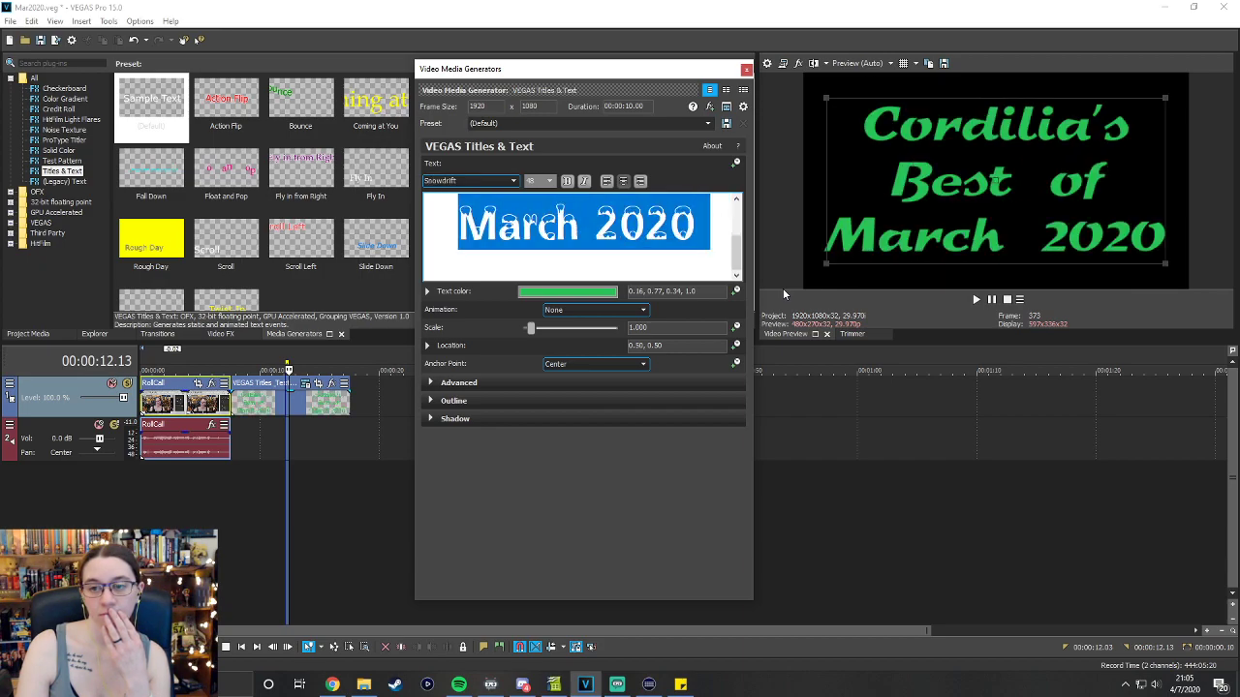
key(Up)
key(Up)
key(Up)
key(Up)
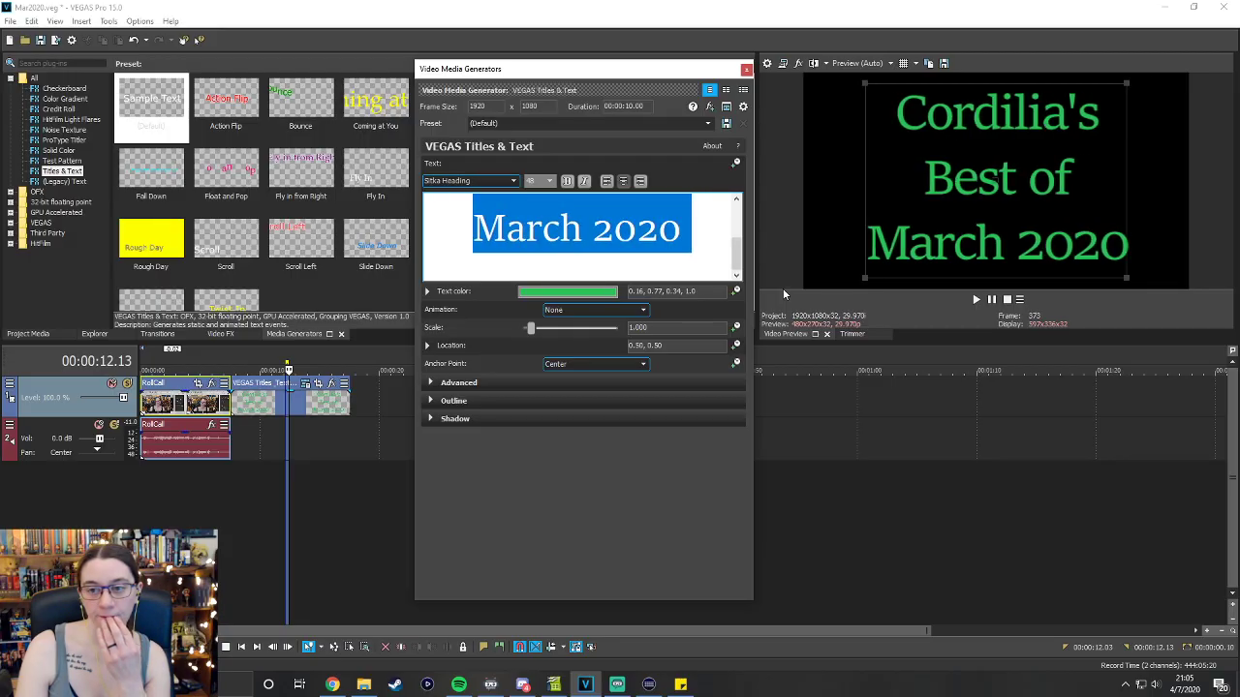
key(Up)
key(Up)
key(Up)
key(Up)
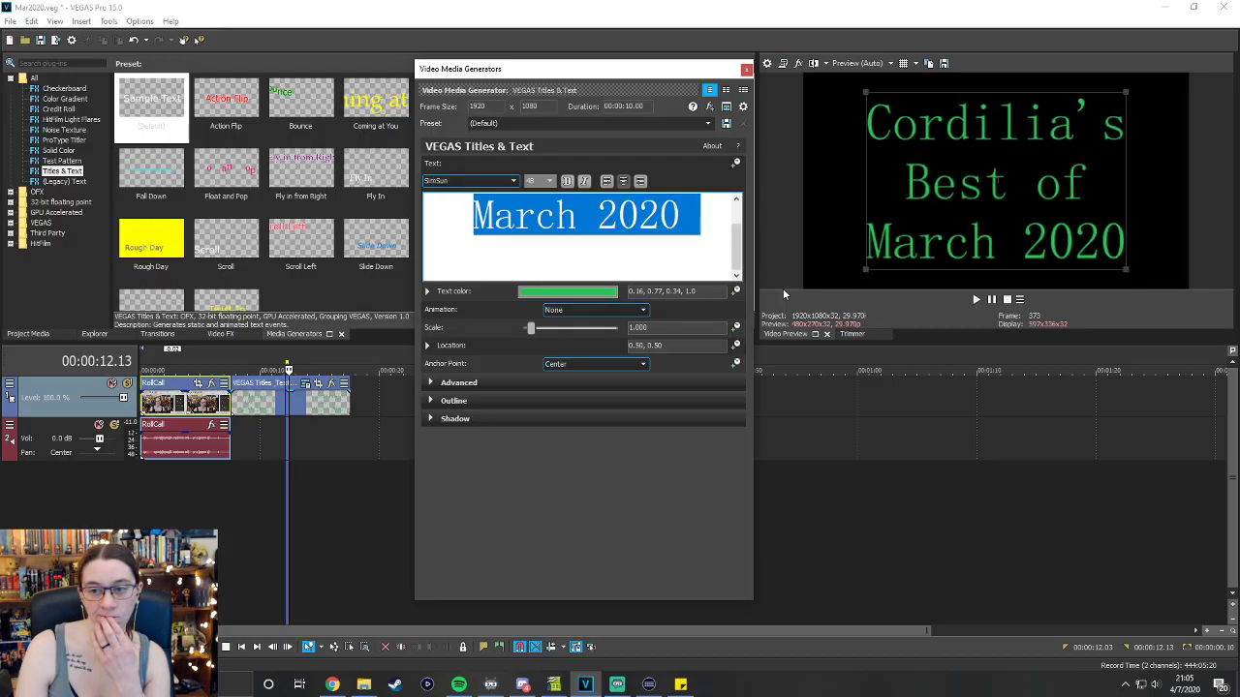
key(Up)
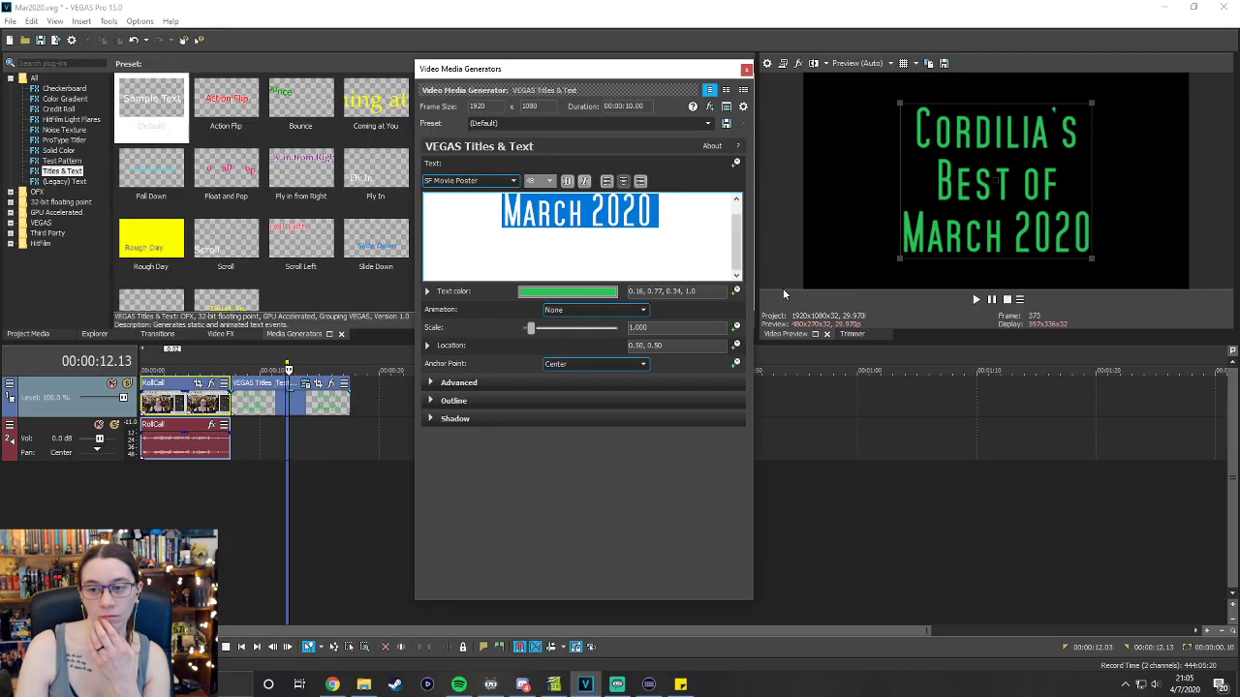
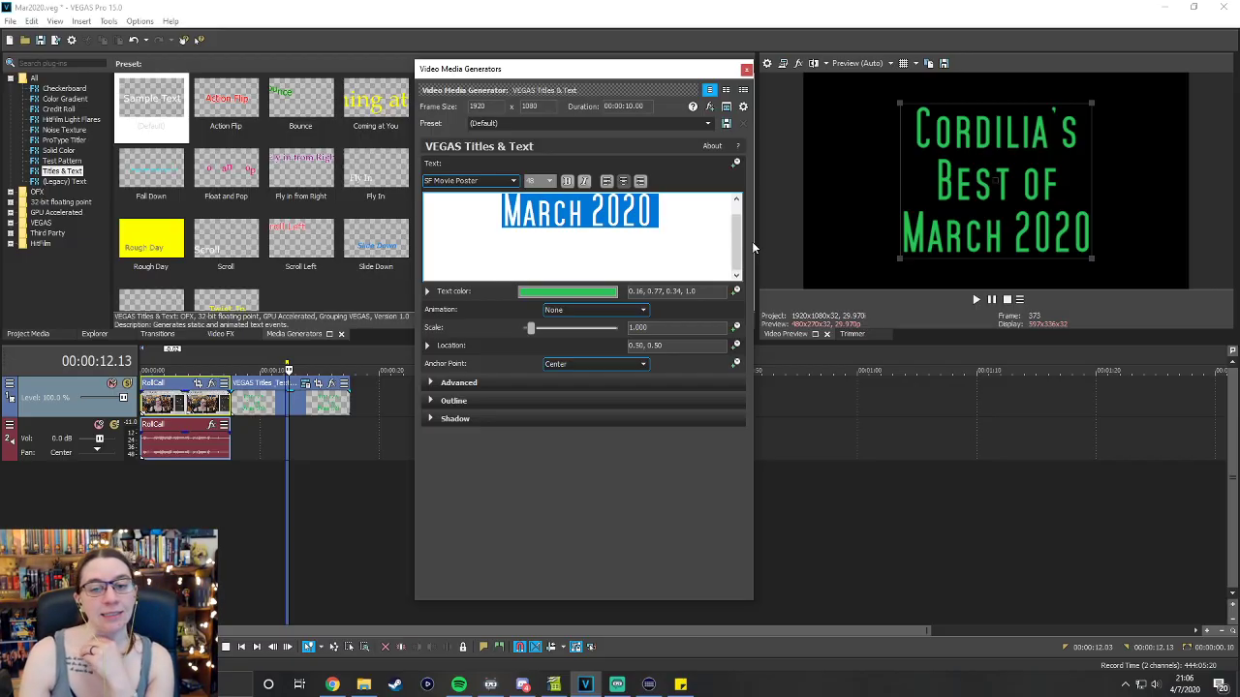
Try the title in the fonts from Segoe UI Emoji up to Rondalo Regular, including Segoe Print and Salina Regular.
key(Up)
key(Up)
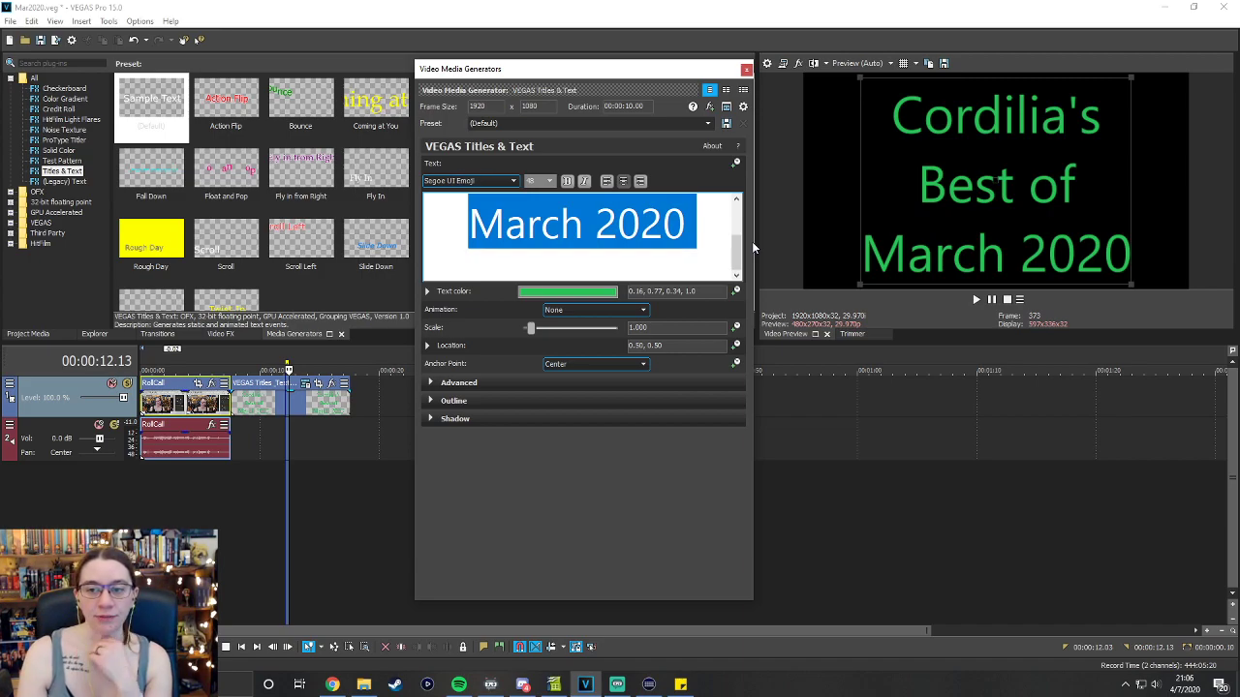
key(Up)
key(Up)
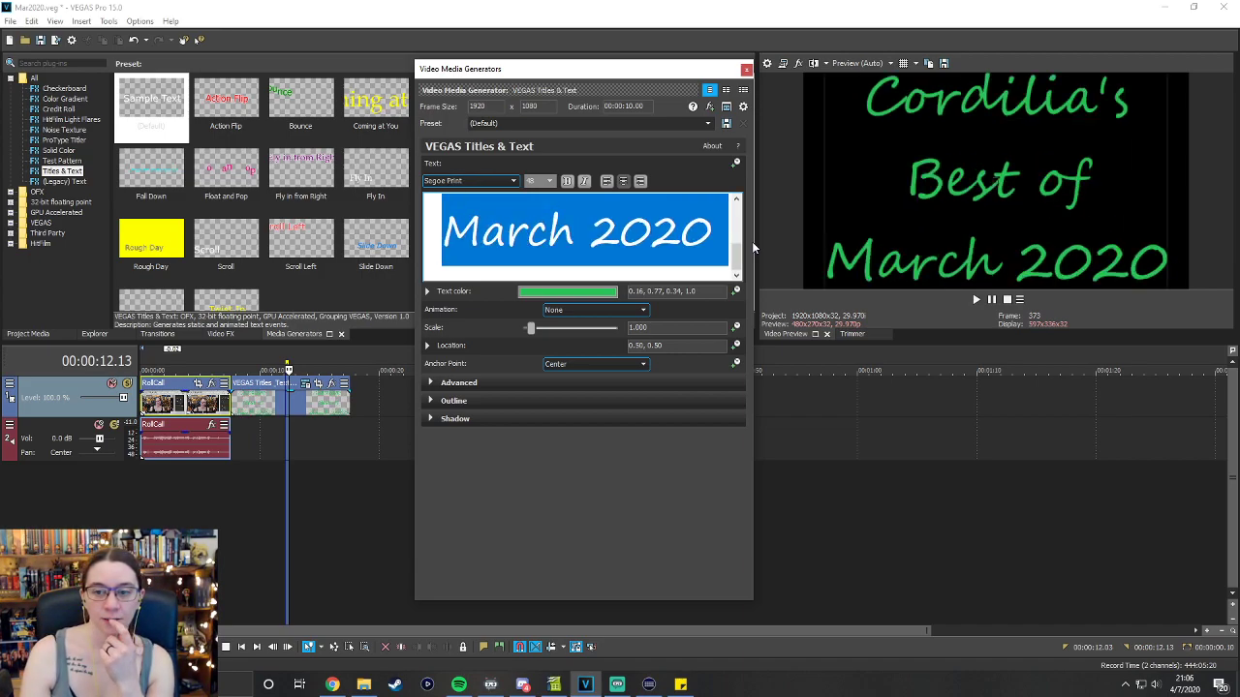
key(Up)
key(Up)
key(Up)
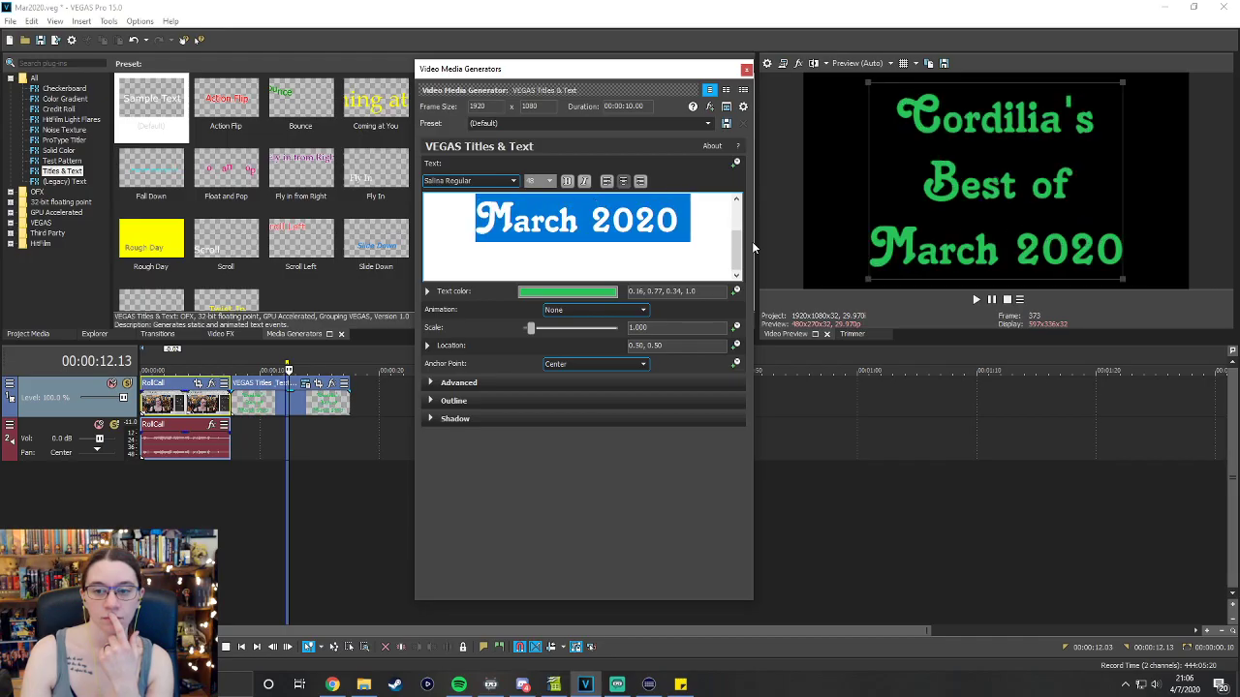
key(Up)
key(Up)
key(Up)
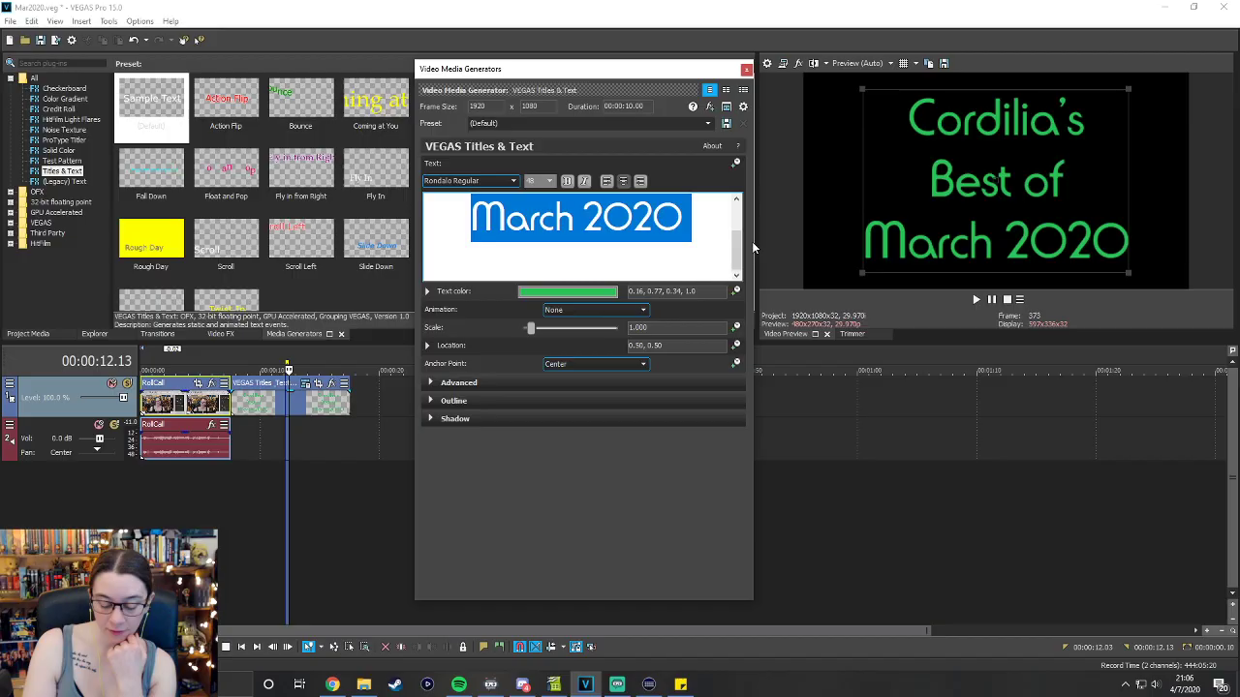
Continue up the font list on the title from Roman to Nirmala UI, trying PR Celtic Narrow, Pirate Regular and Parry Hotter.
key(Up)
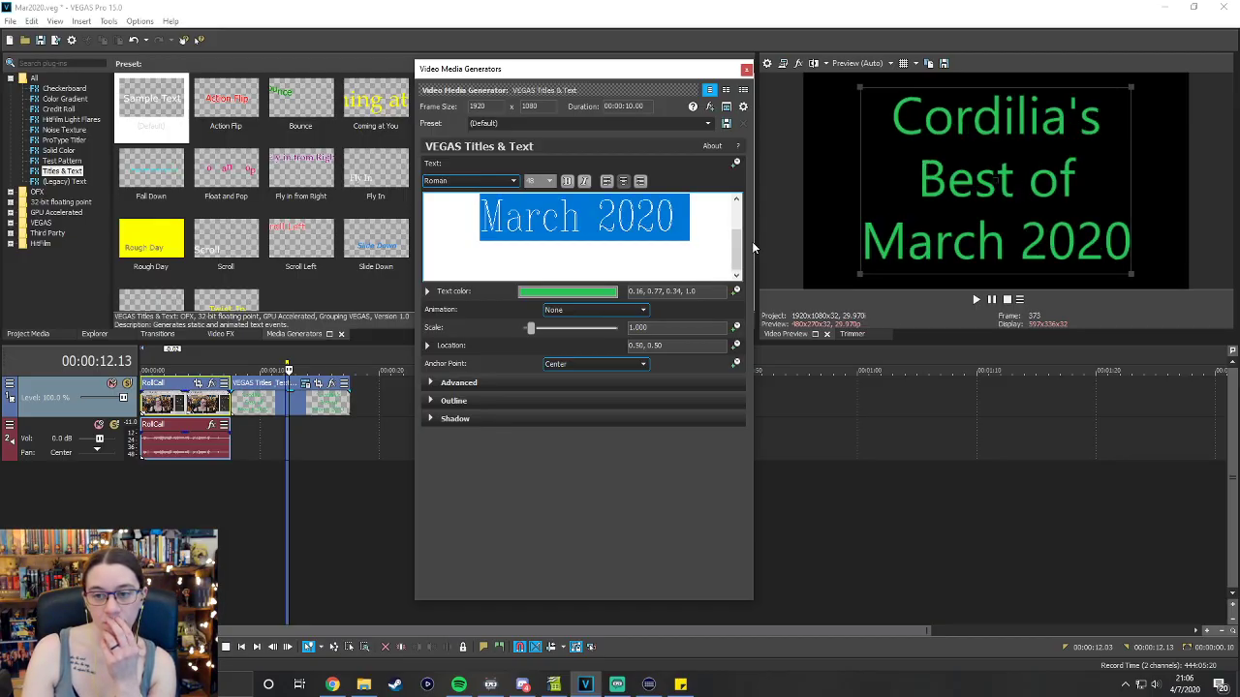
key(Up)
key(Up)
key(Up)
key(Up)
key(Up)
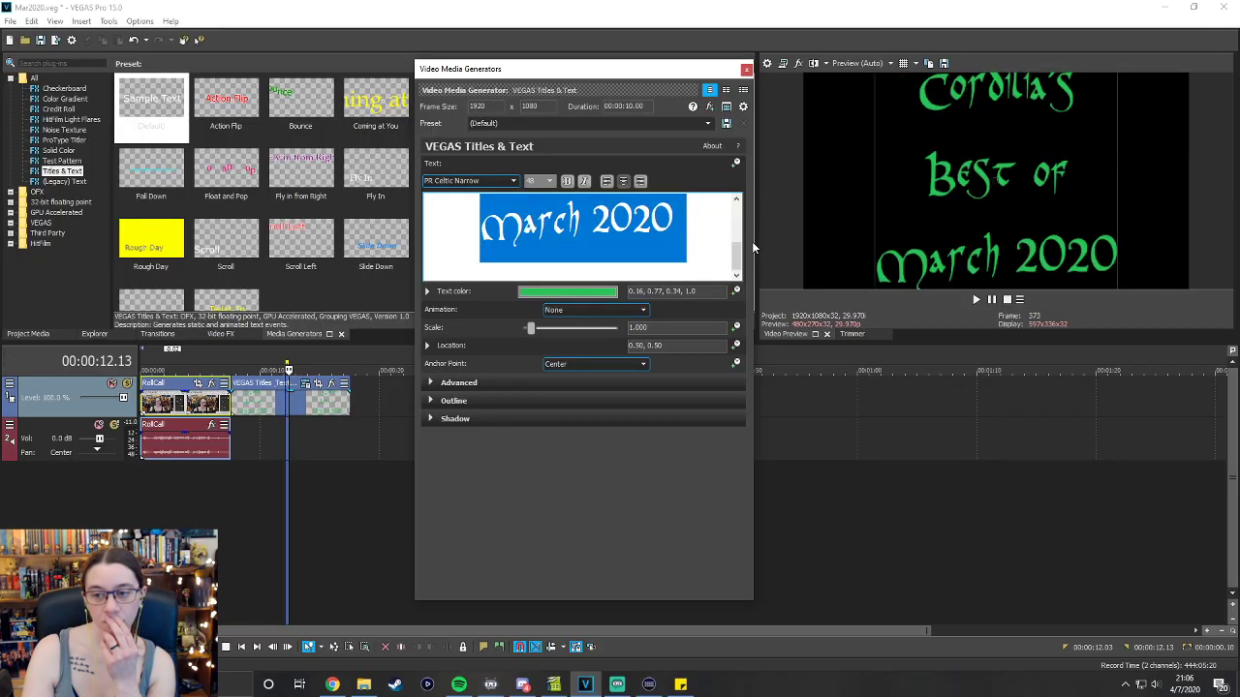
key(Up)
key(Up)
key(Up)
key(Up)
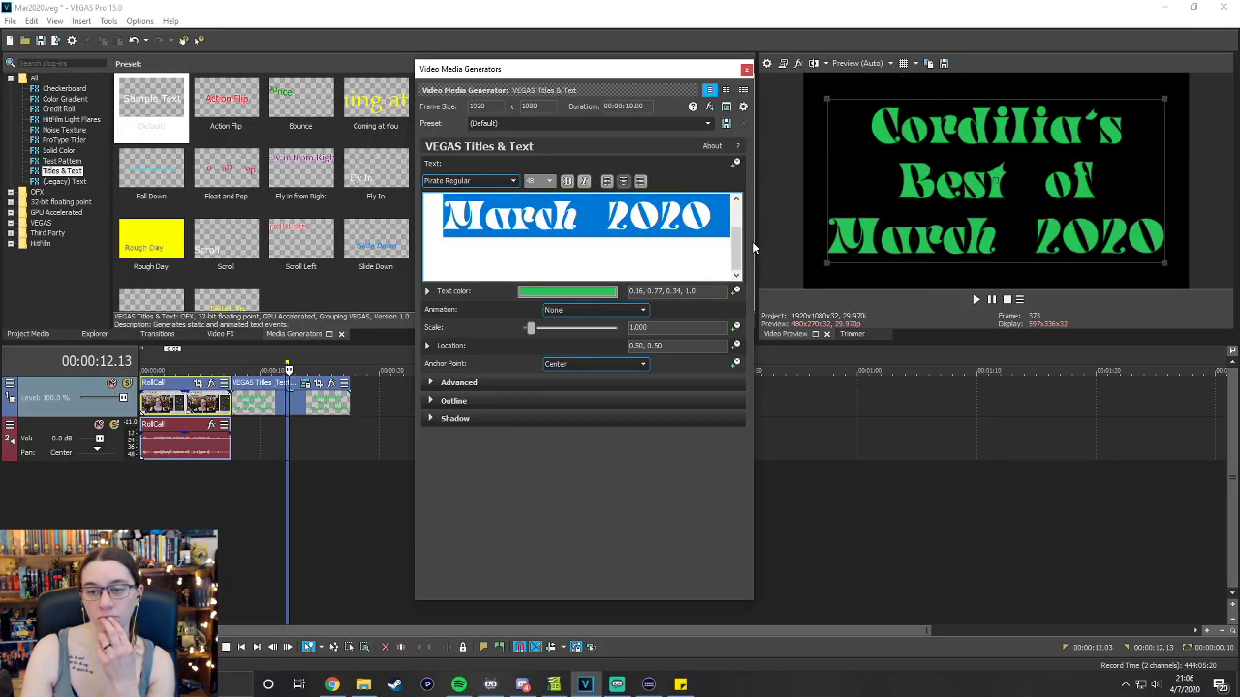
key(Up)
key(Up)
key(Up)
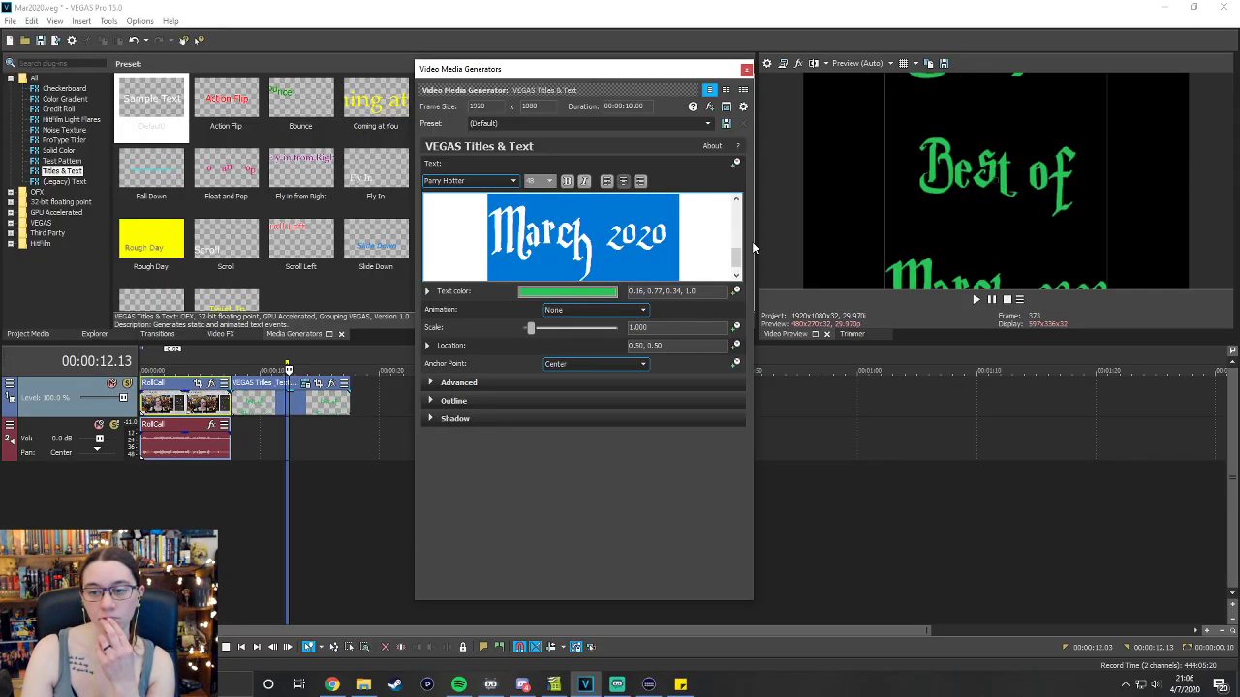
key(Up)
key(Up)
key(Up)
key(Up)
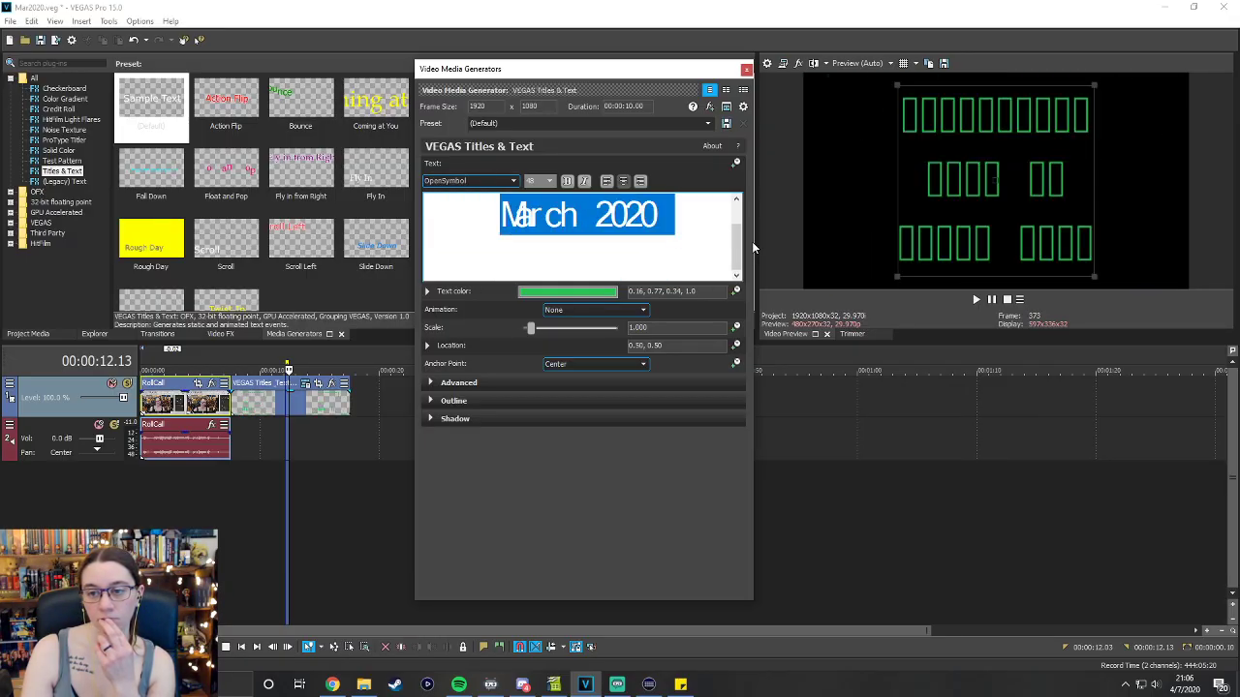
key(Up)
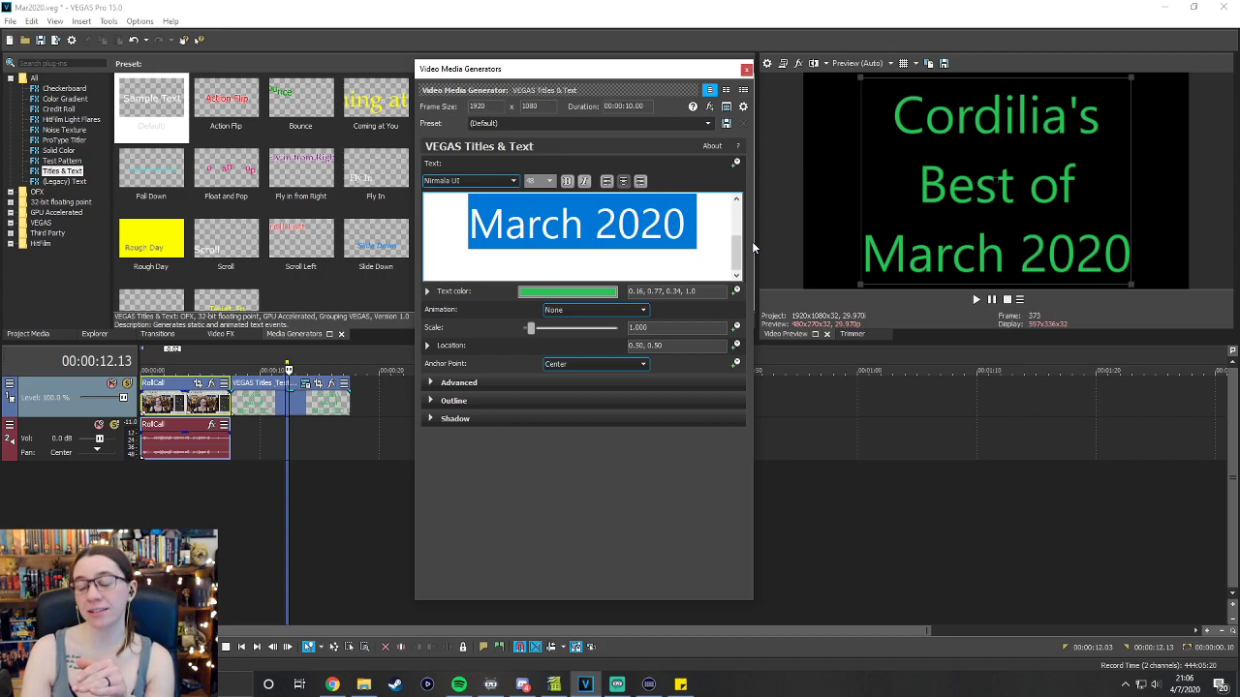
Try the title in the fonts from Neon Lights up to Moonbeam Regular, including Mycalc Regular, MV Boli and MS UI Gothic.
key(Up)
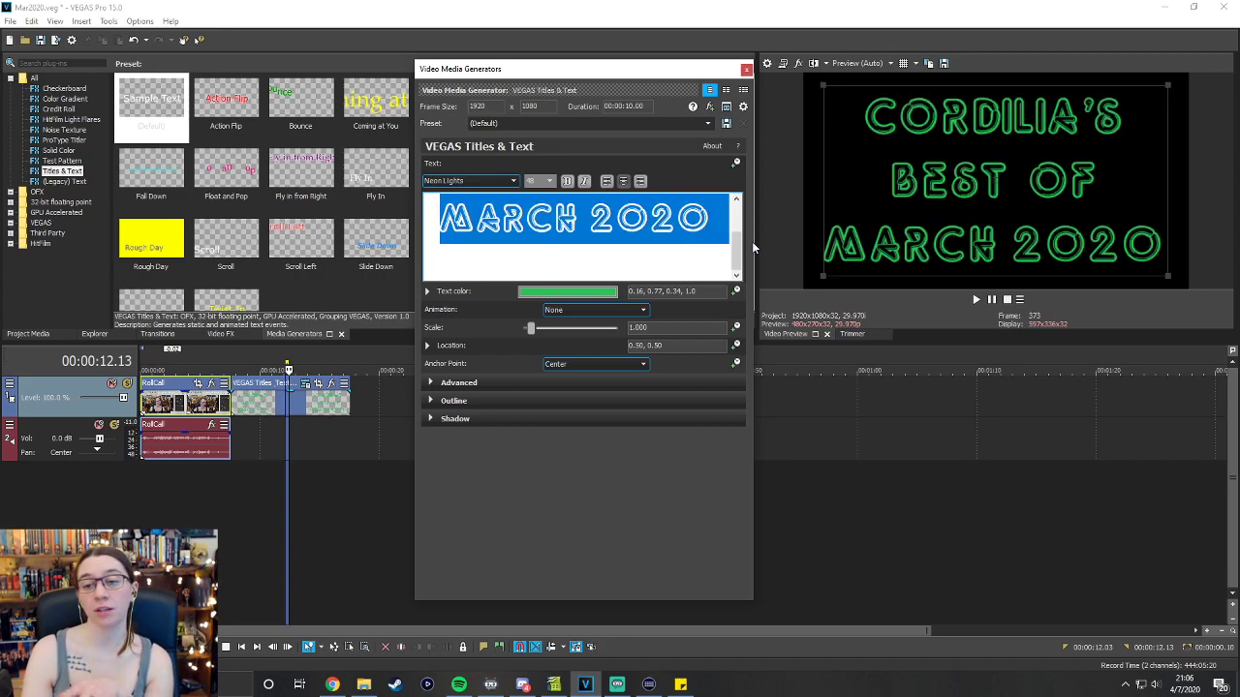
key(Up)
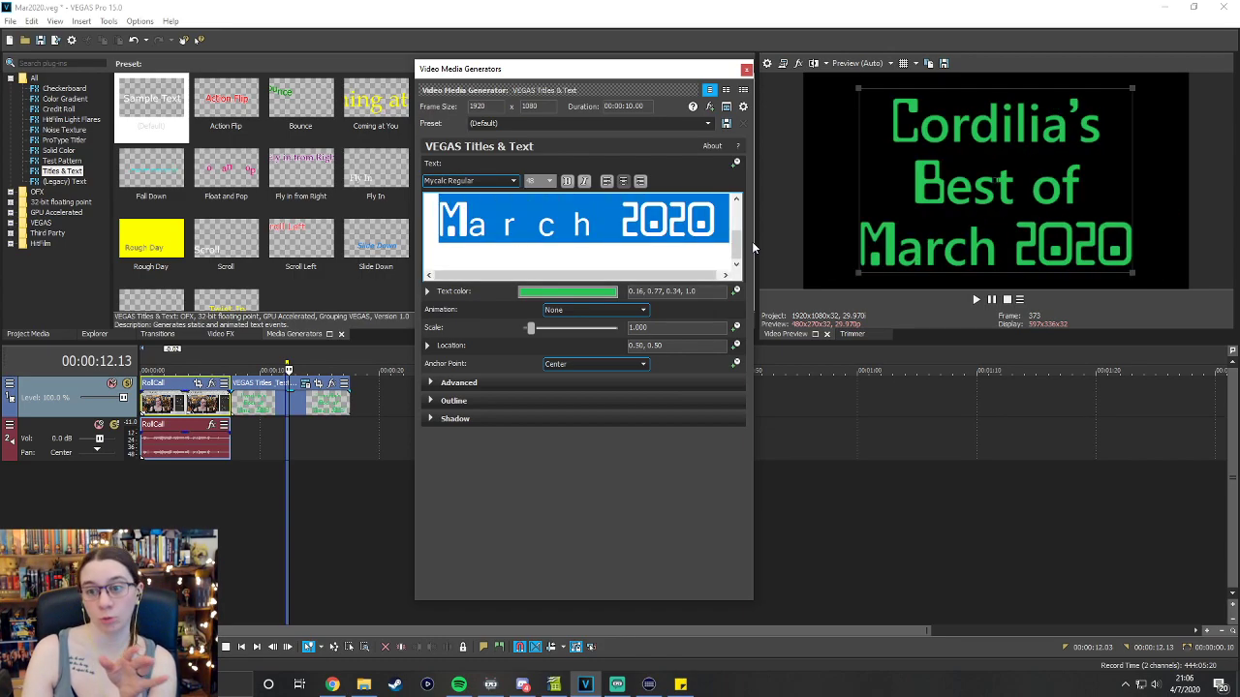
key(Up)
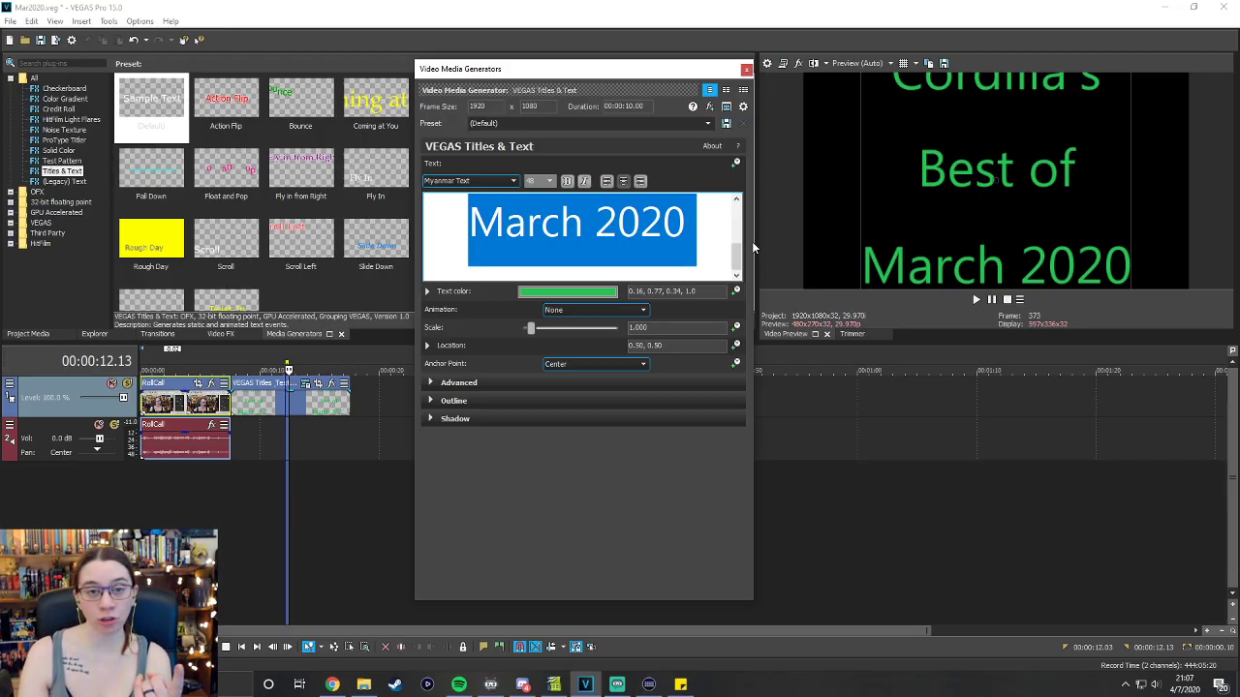
key(Up)
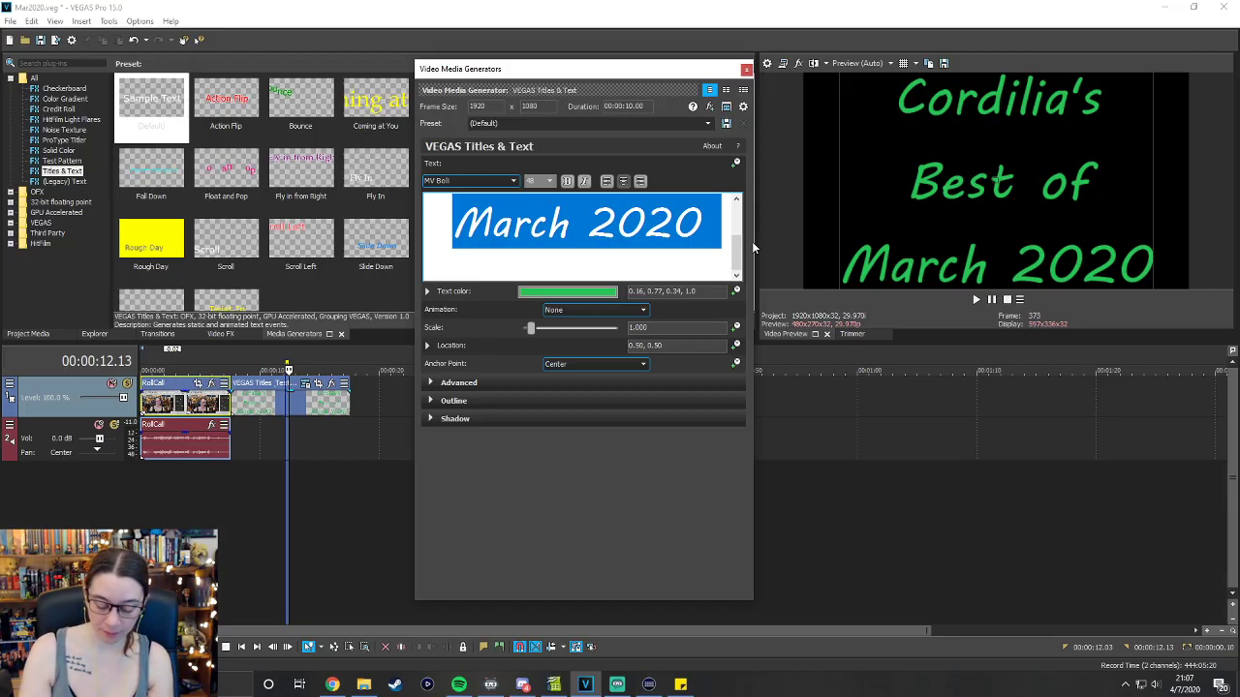
key(Up)
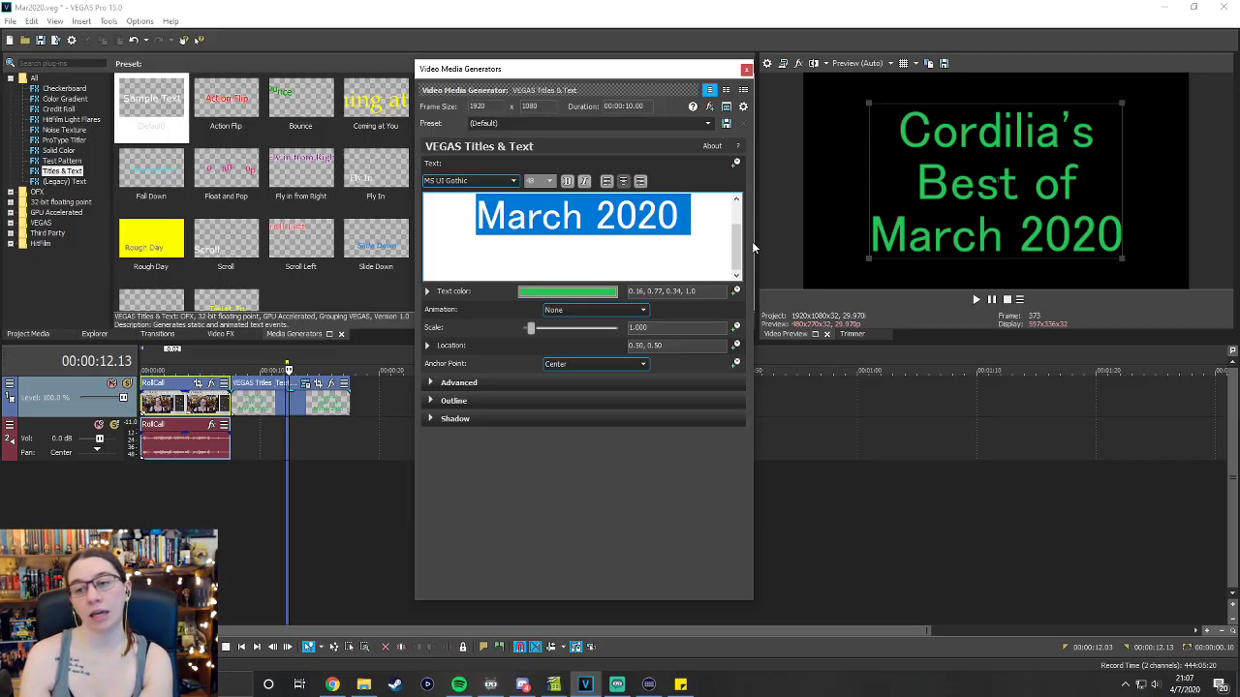
key(Up)
key(Up)
key(Up)
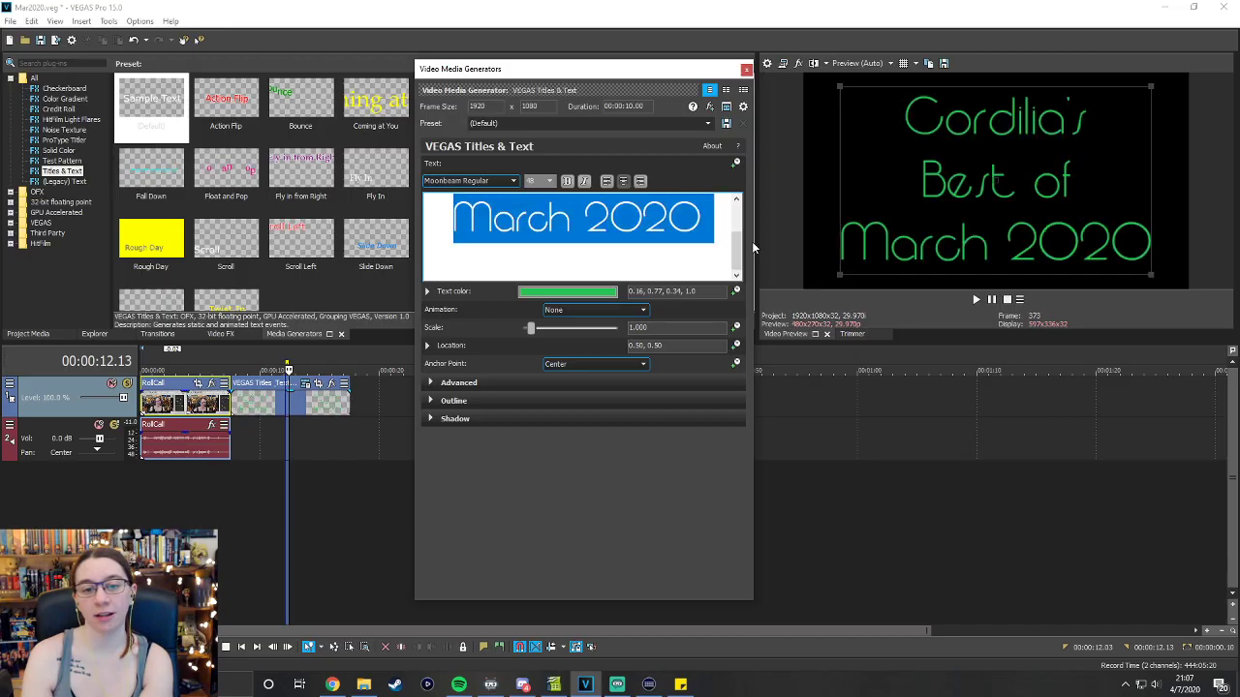
Preview the title in the fonts from MingLiU-ExtB up to Microsoft JhengHei, including Microsoft Yi Baiti and Microsoft Sans Serif.
key(Up)
key(Up)
key(Up)
key(Up)
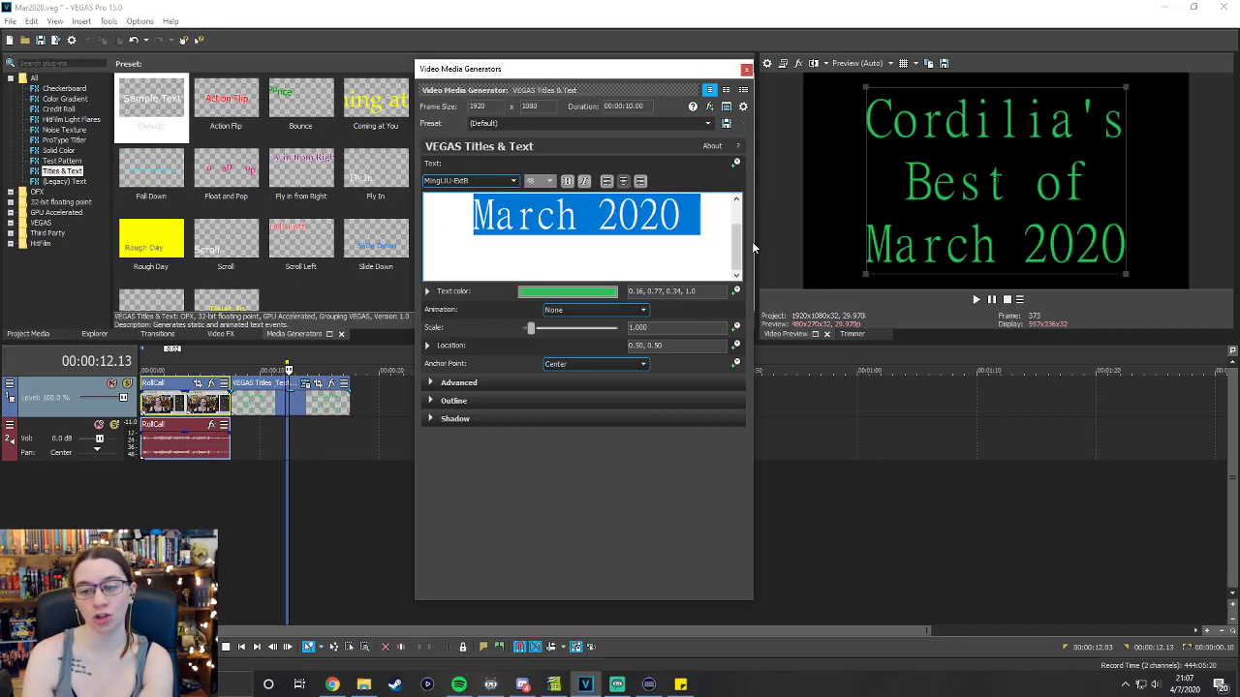
key(Up)
key(Up)
key(Up)
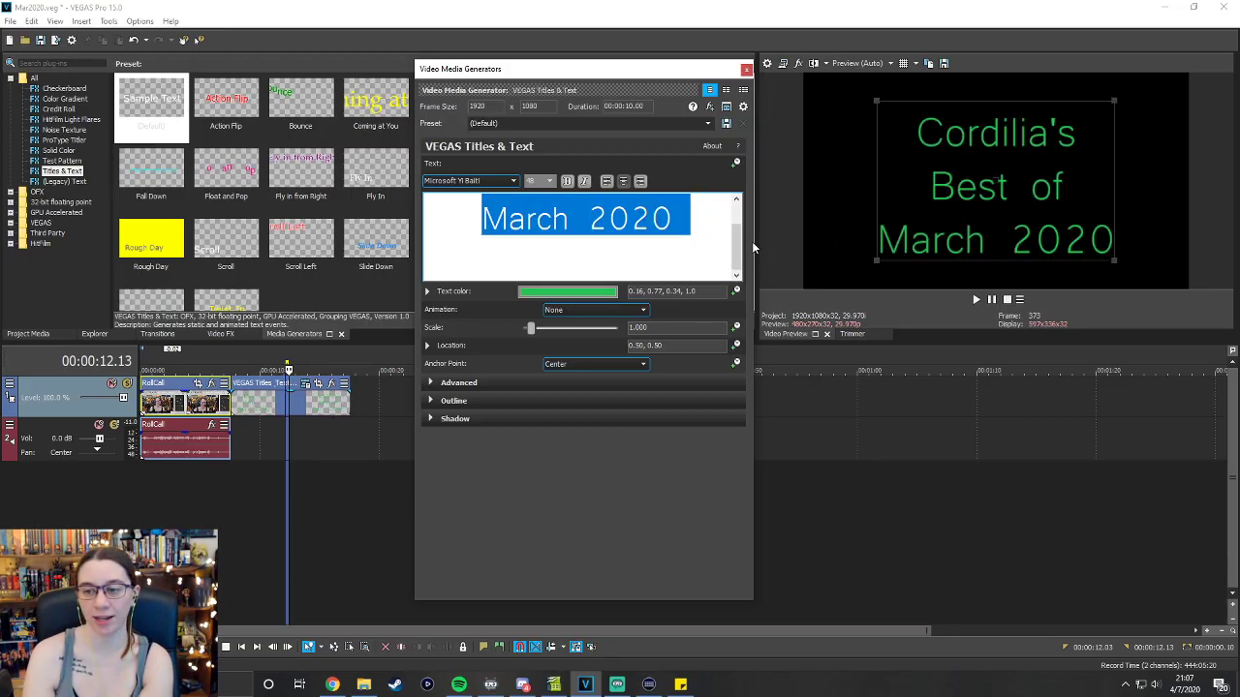
key(Up)
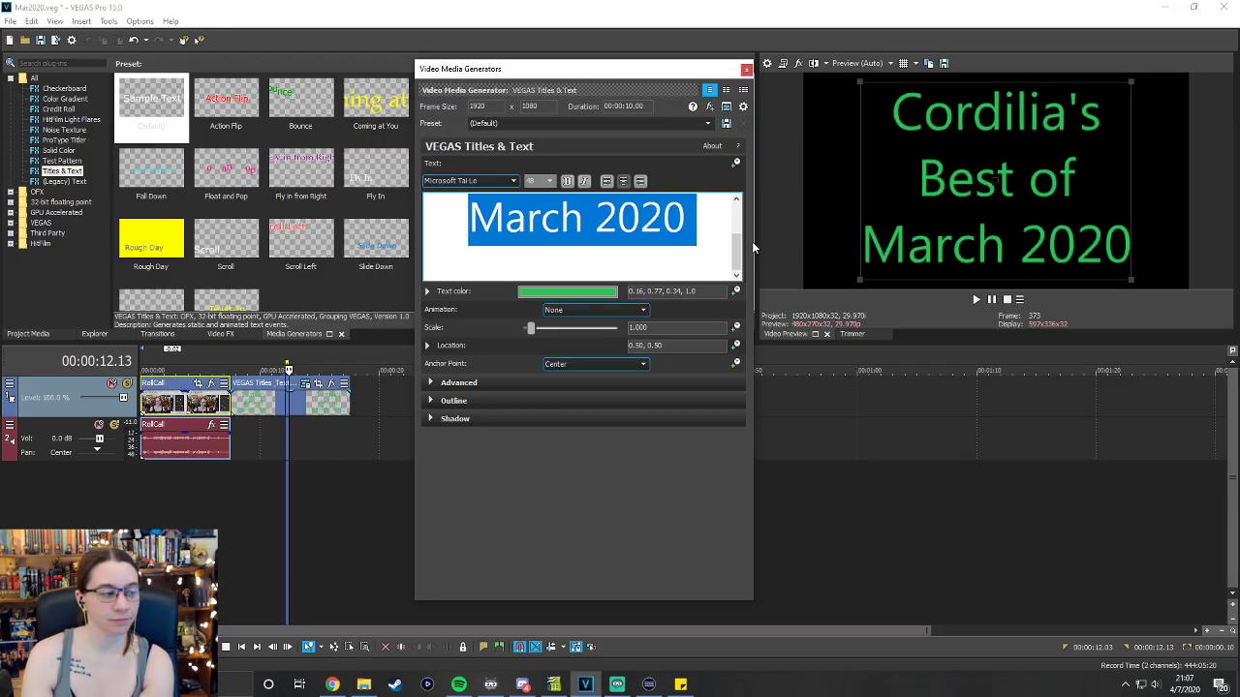
key(Up)
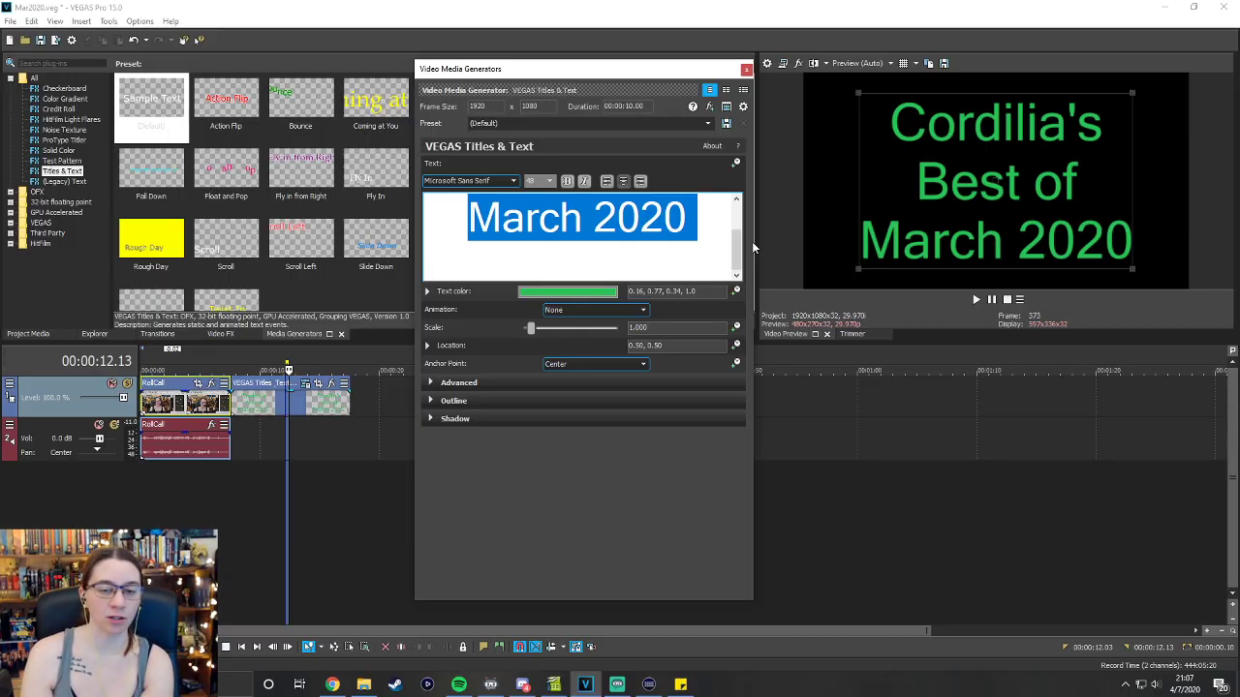
key(Up)
key(Up)
key(Up)
key(Up)
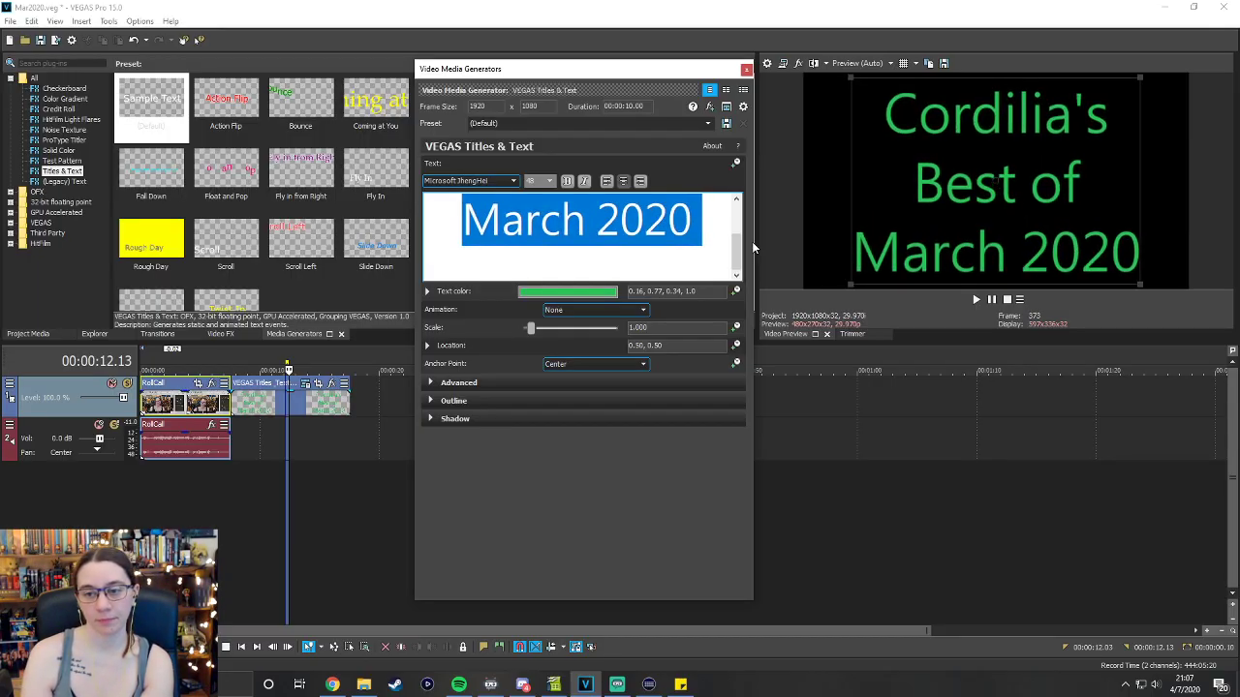
Try the title in the fonts above Microsoft JhengHei up to Lucida Sans Unicode, including Mael.
key(Up)
key(Up)
key(Up)
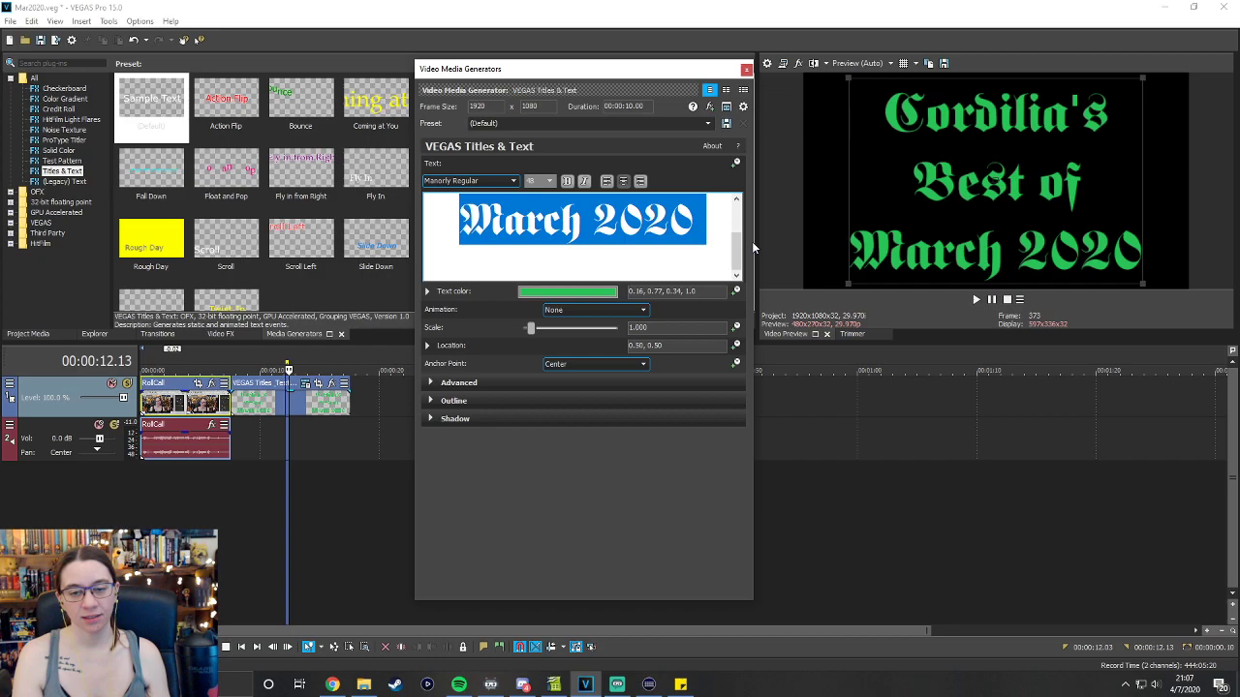
key(Up)
key(Up)
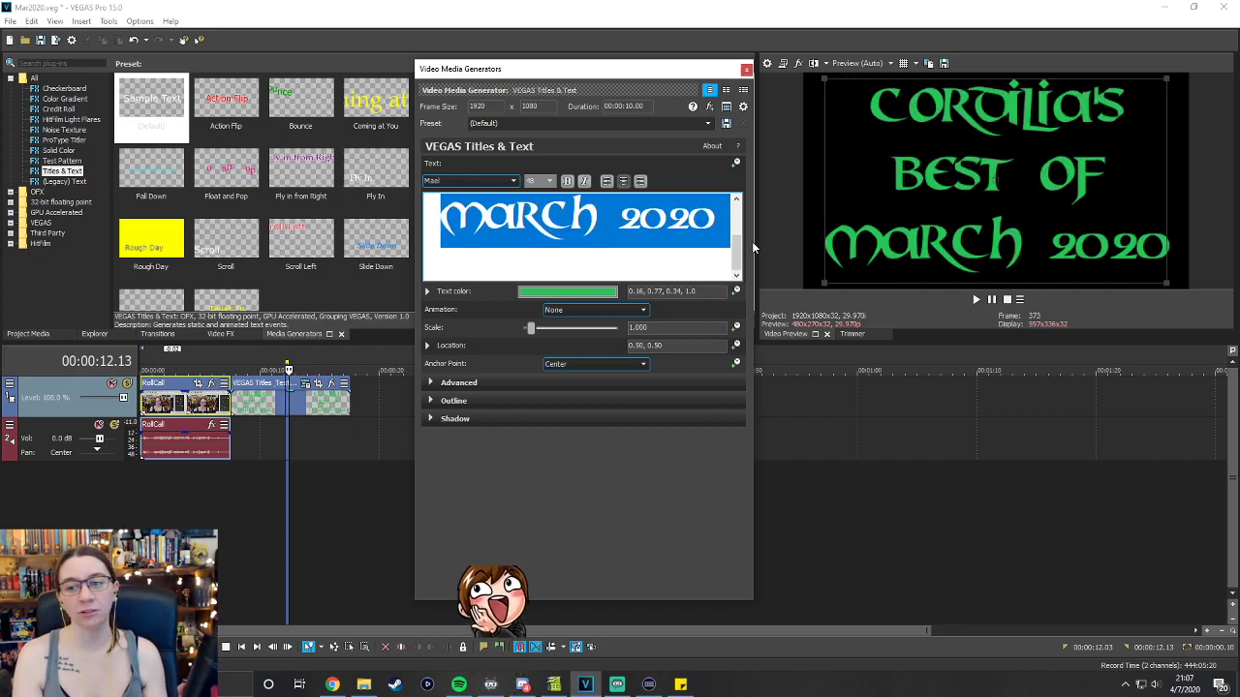
key(Up)
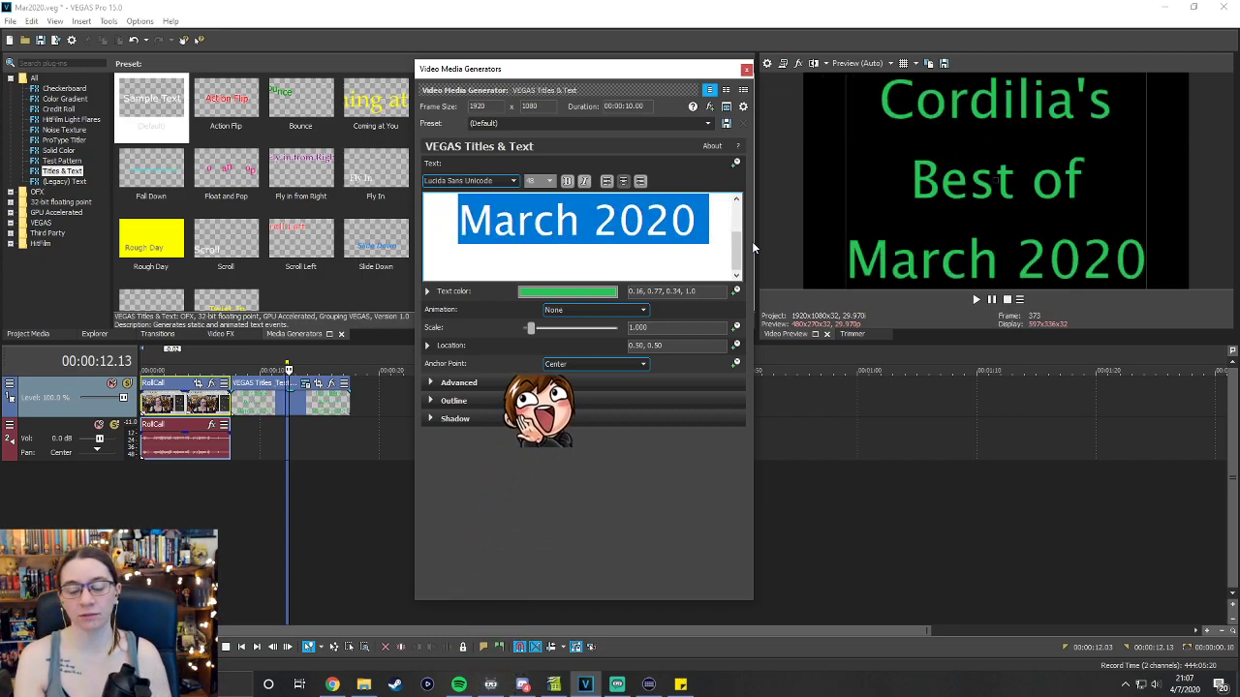
Continue up the font list on the title from Lucida Console to Lato Regular, trying LittleLordFontleroy and Limousine Regular.
key(Down)
key(Up)
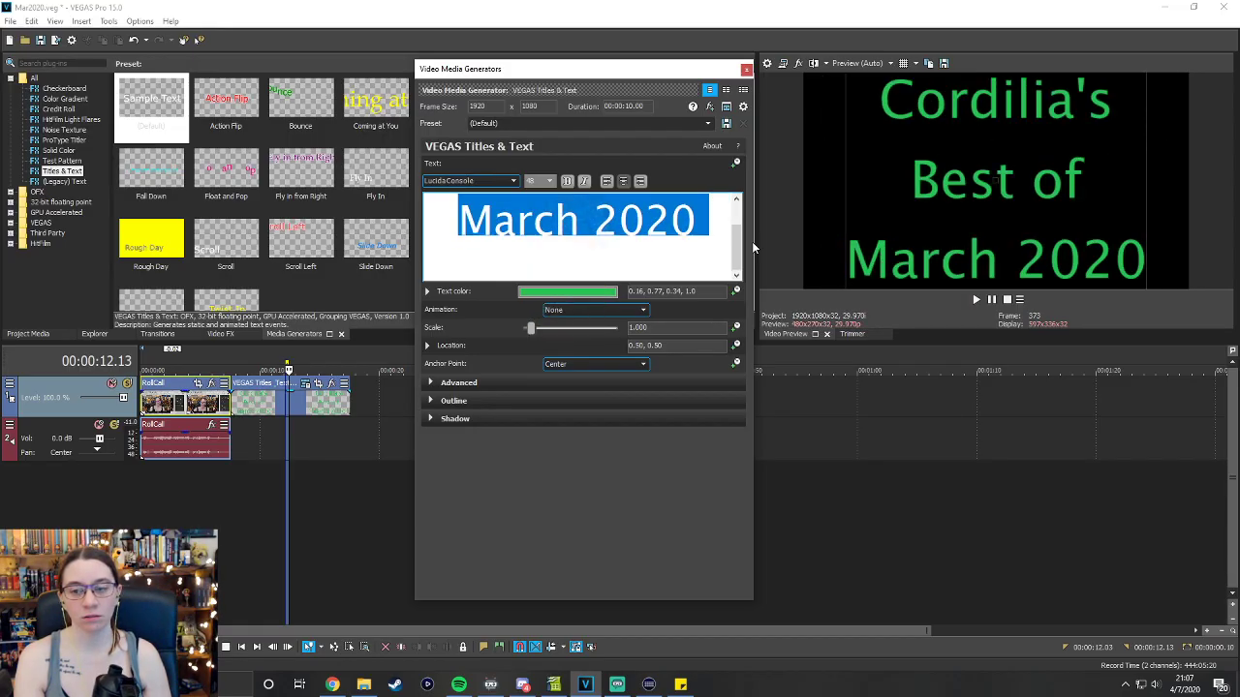
key(Up)
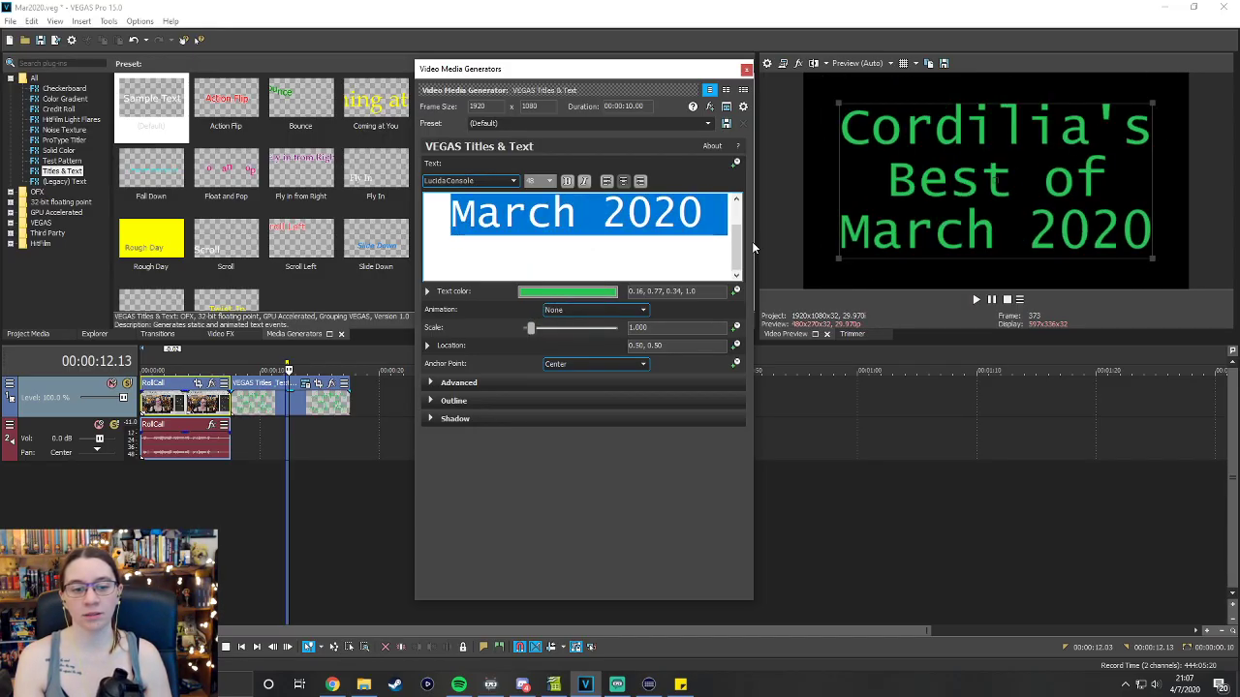
key(Up)
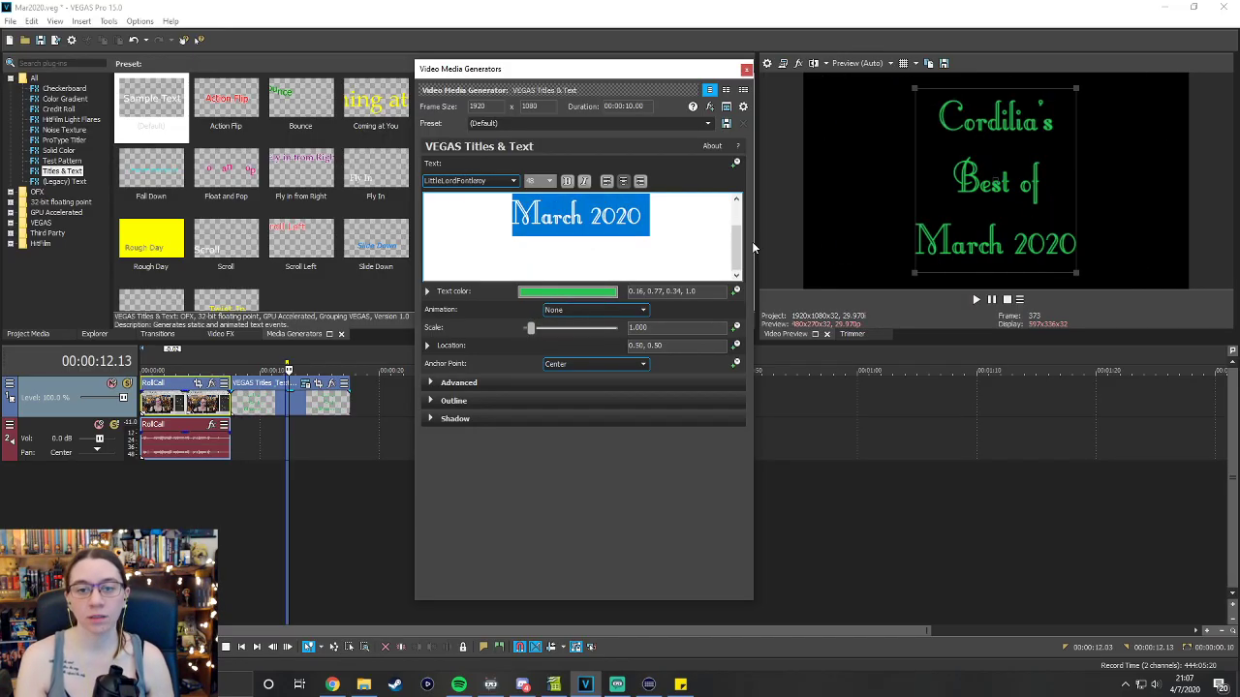
key(Up)
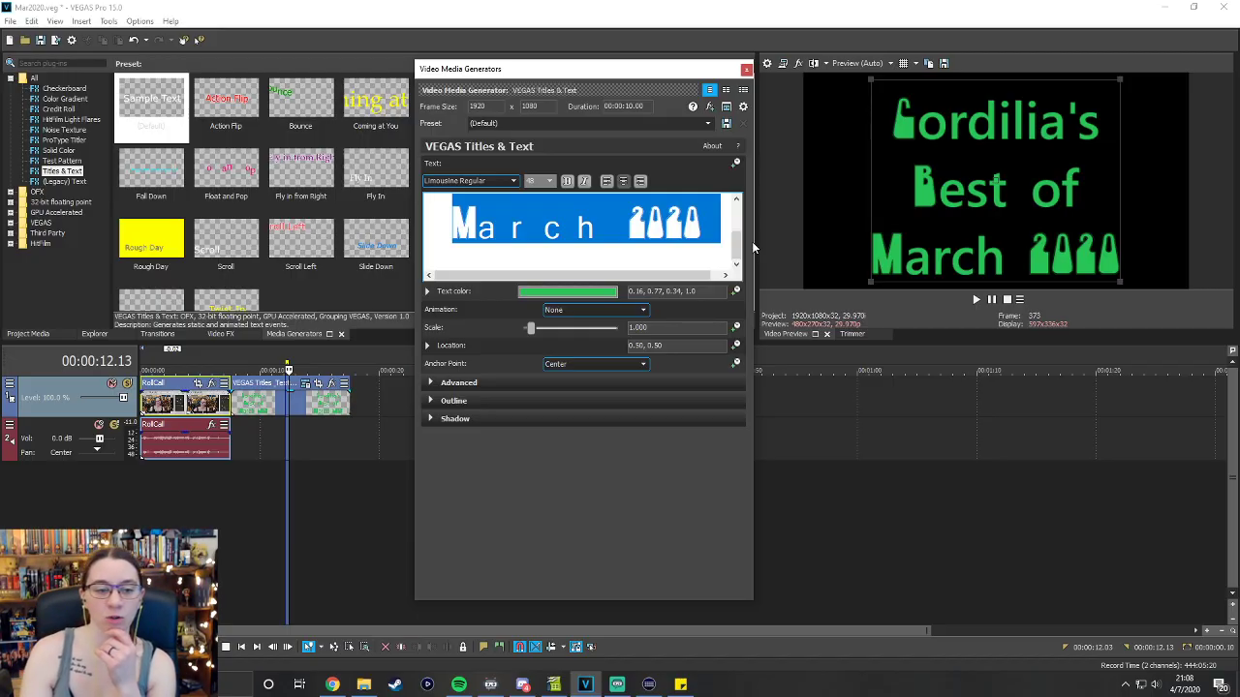
key(Up)
key(Up)
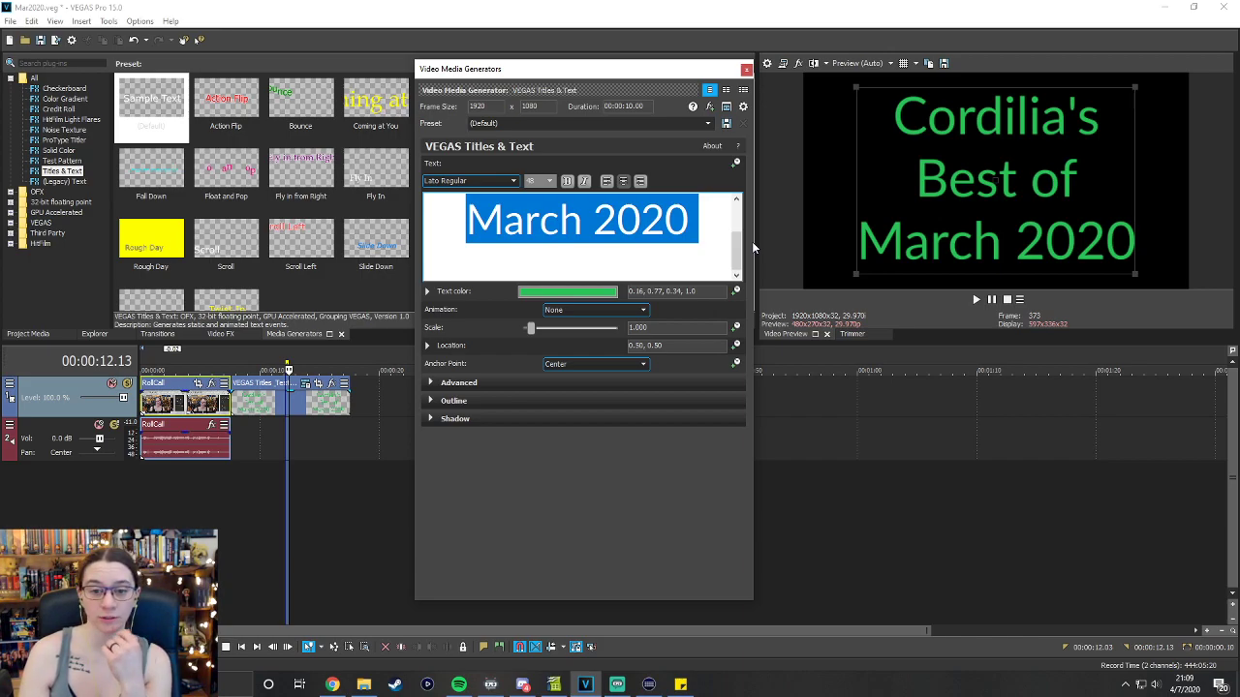
Try the title in the fonts from Javanese Text up to Hollywood Hills, including Huxley Titling and Hombre Regular.
key(Down)
key(Down)
key(Down)
key(Down)
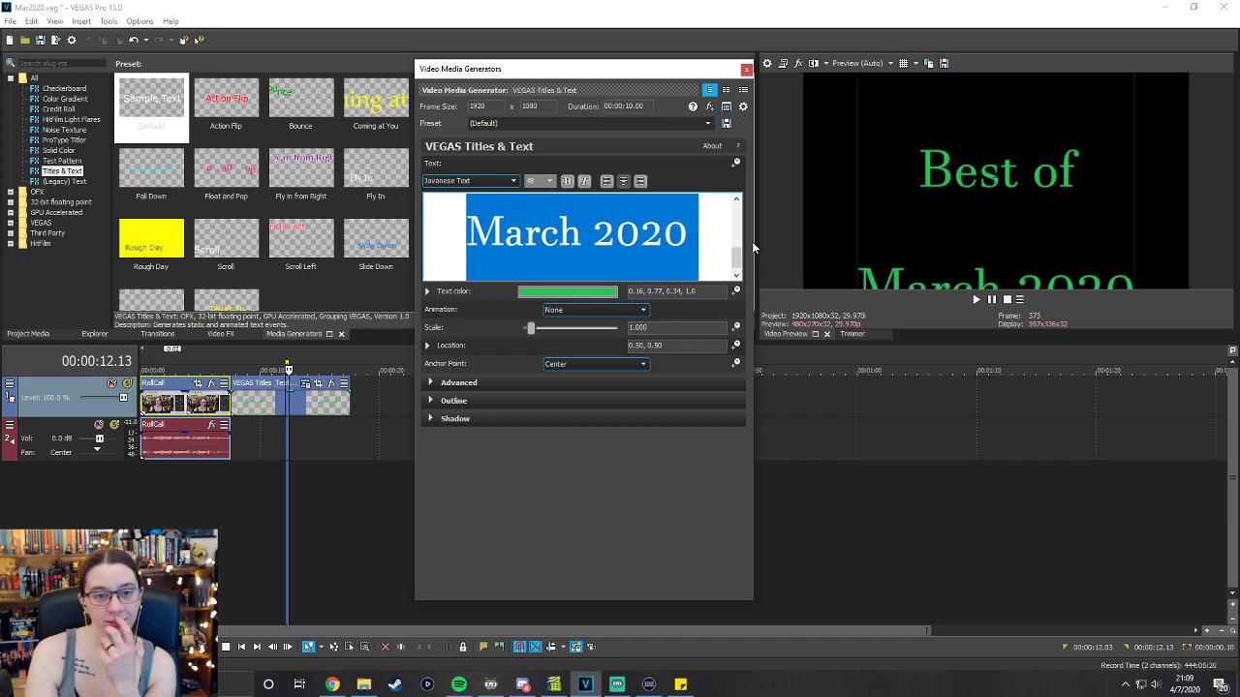
key(Up)
key(Up)
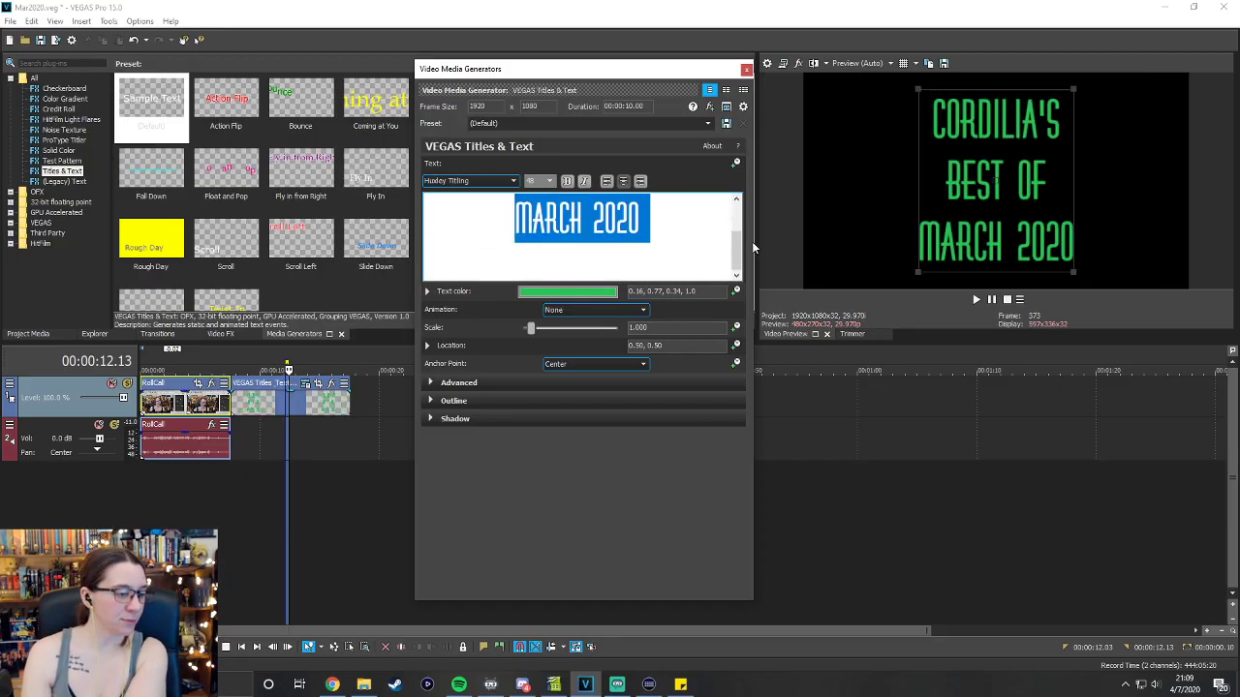
key(Up)
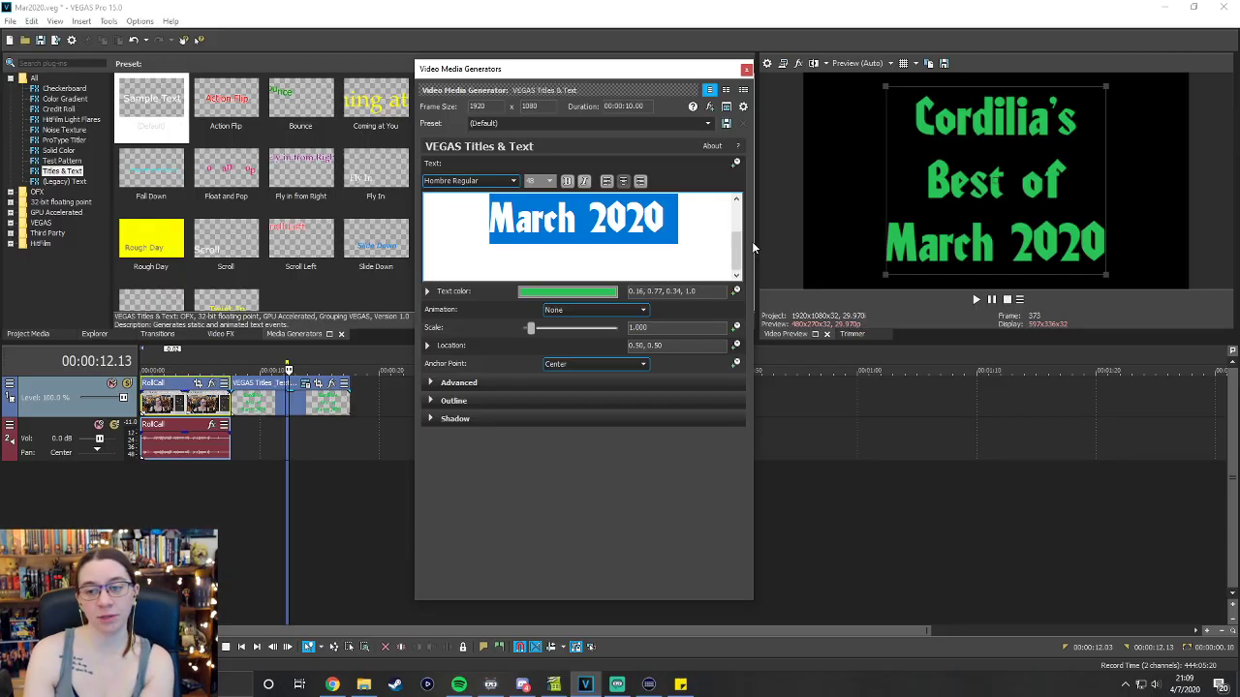
key(Up)
key(Up)
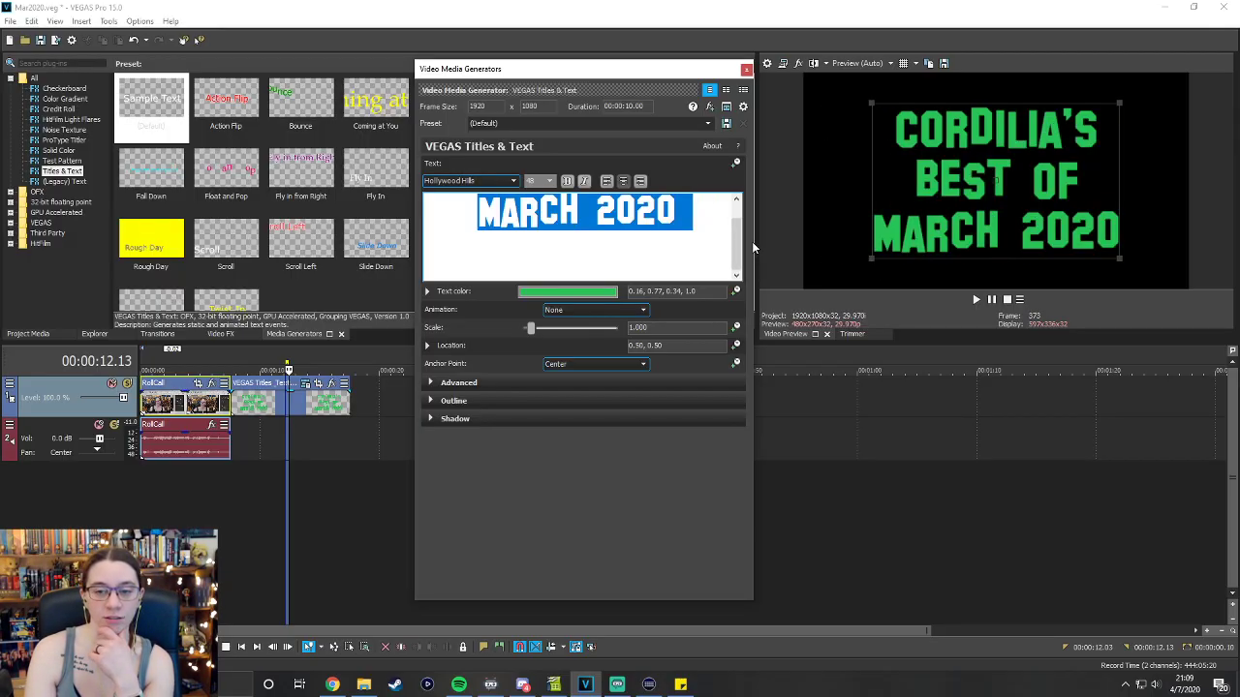
Step the title font up to Georgia, trying Haxton Logos TT and Greek Diner Inline TT on the way.
key(Up)
key(Up)
key(Up)
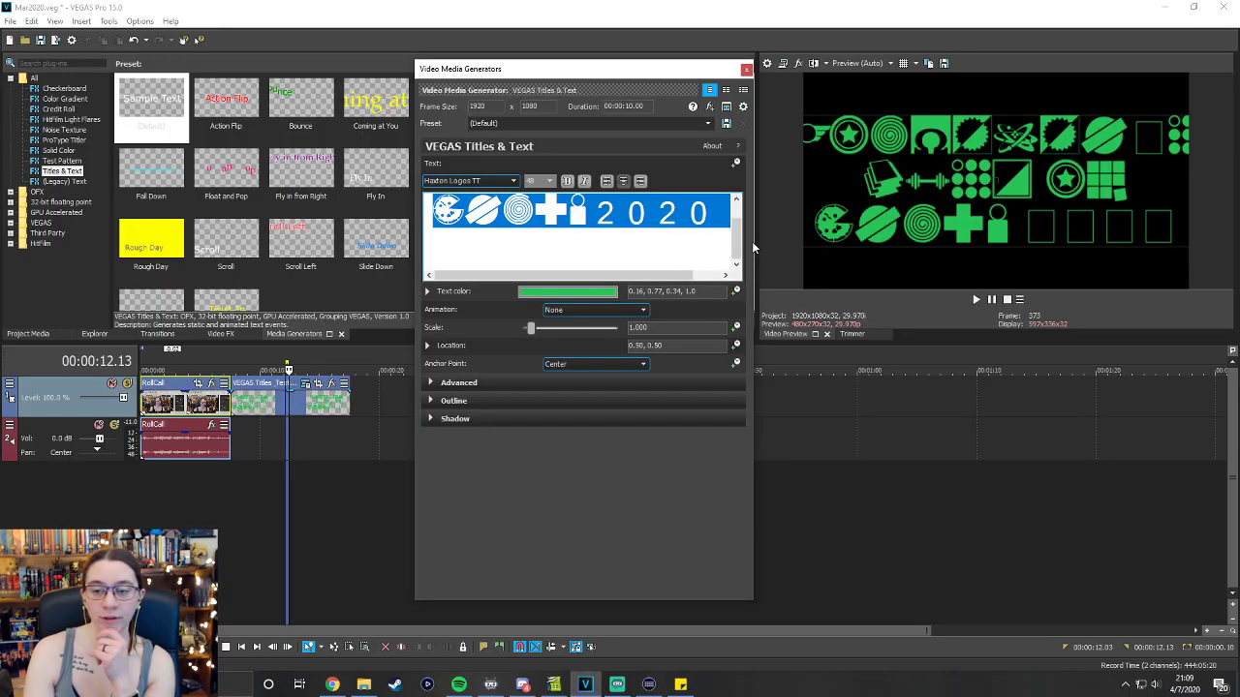
key(Up)
key(Up)
key(Up)
key(Up)
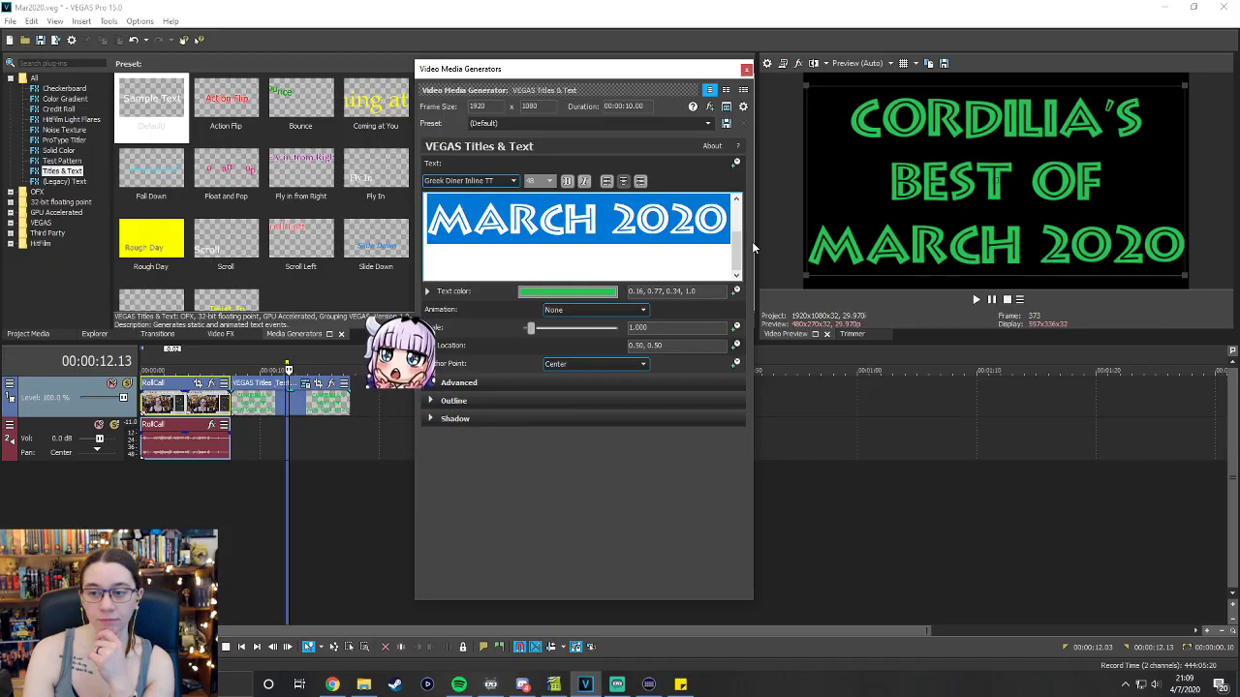
key(Up)
key(Up)
key(Up)
key(Up)
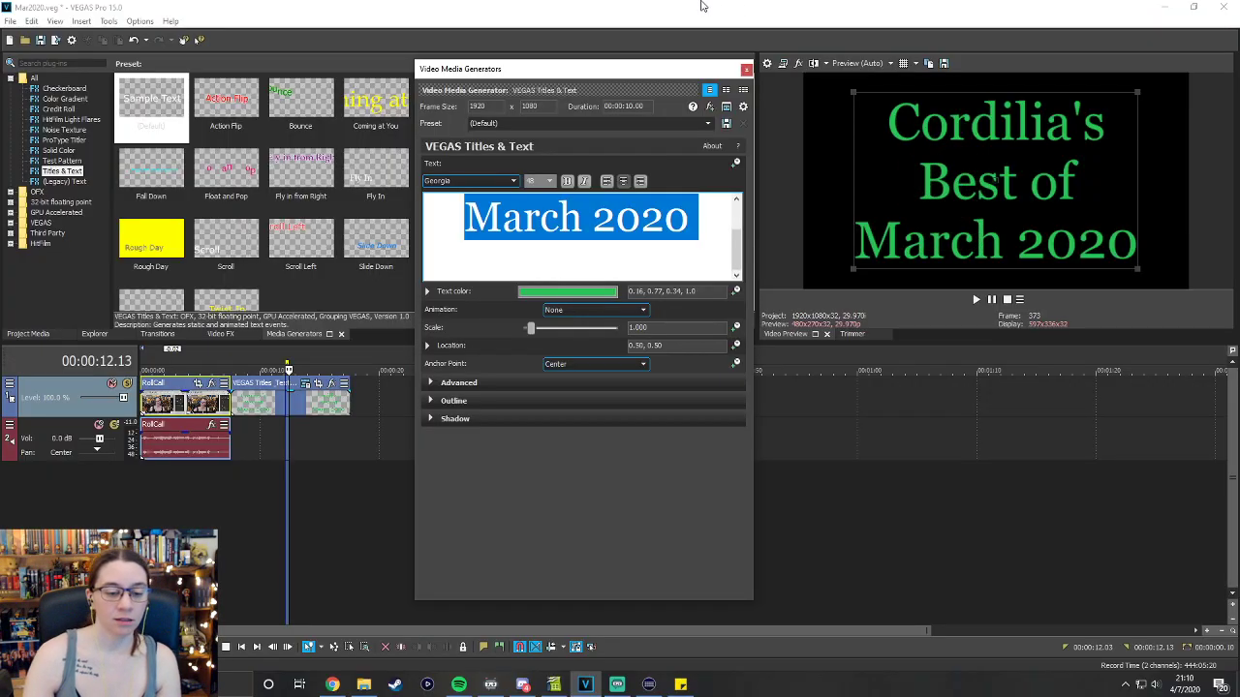
Switch to Chrome and search the web for google docs.
click(334, 630)
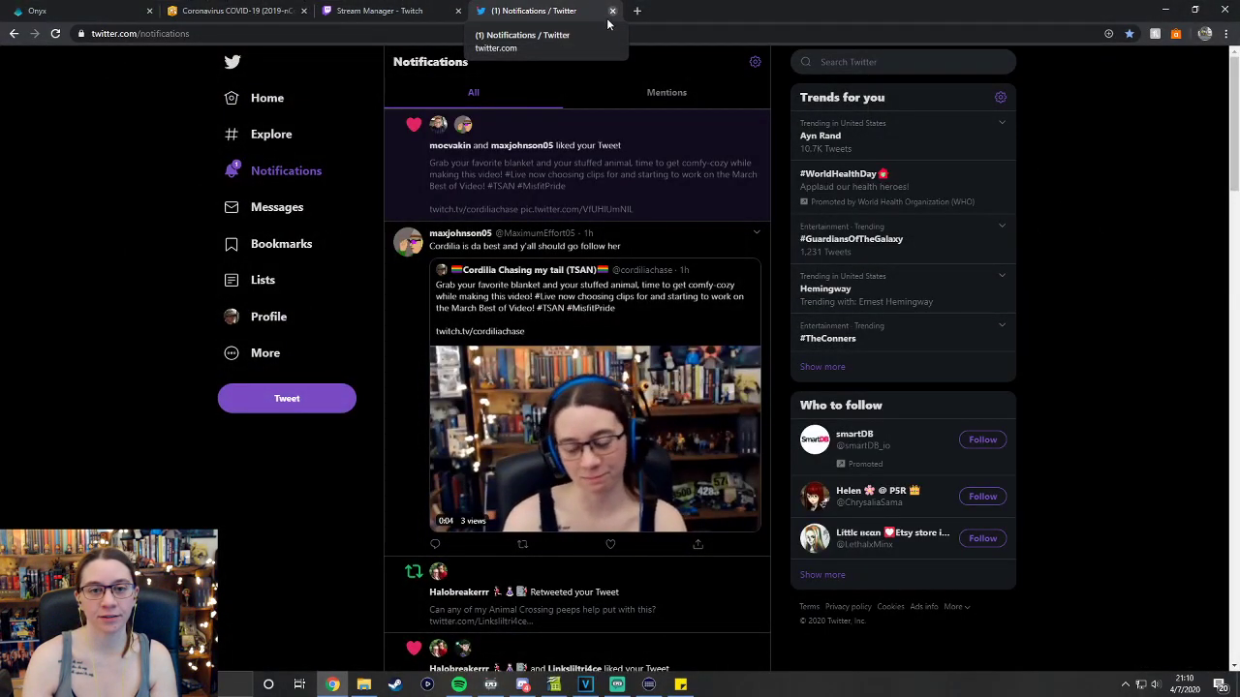
click(668, 30)
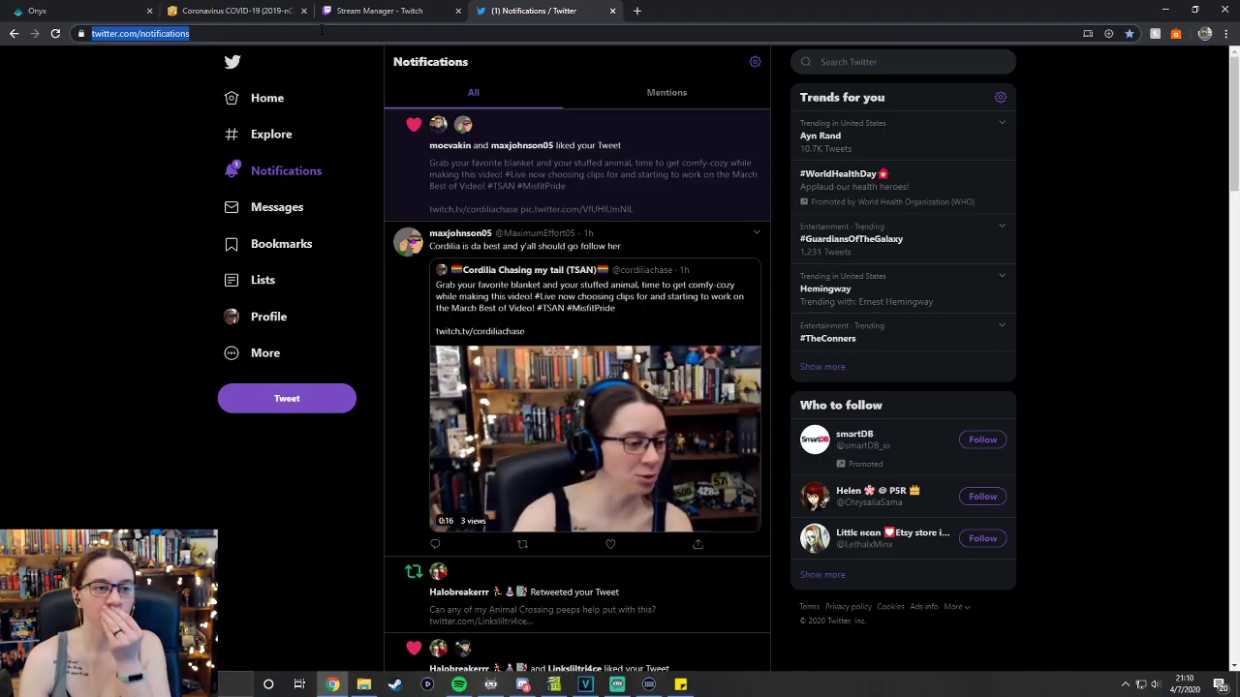
text(googl)
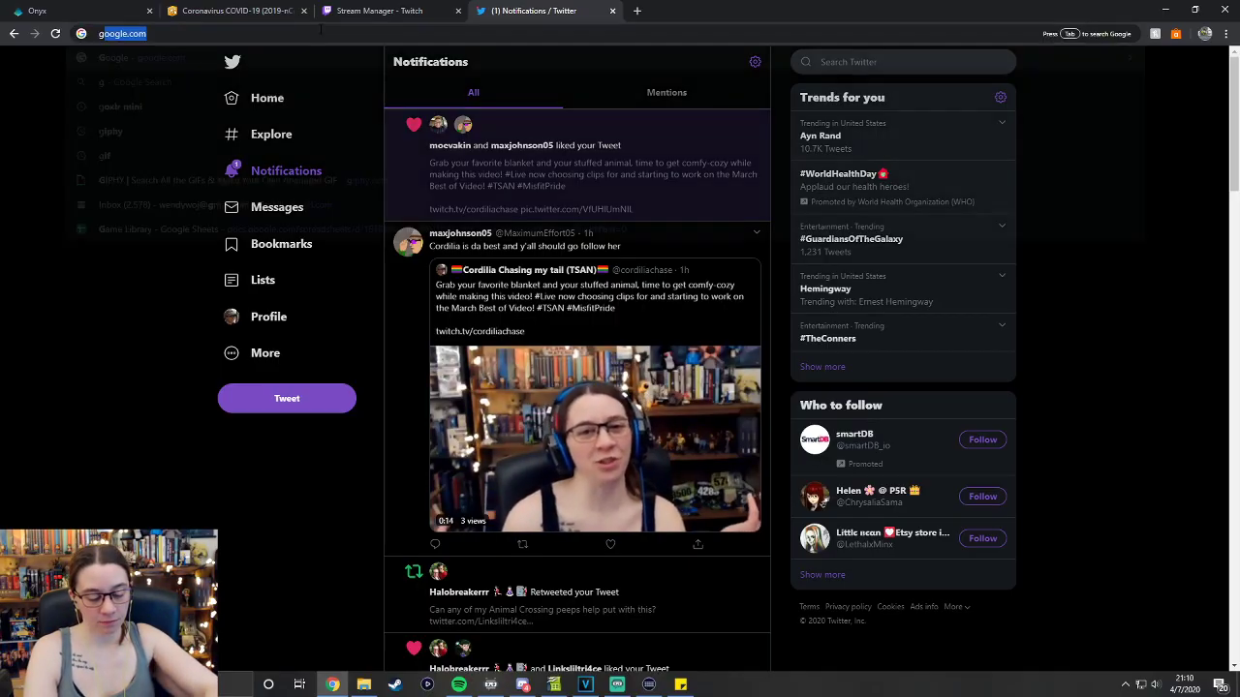
text(e)
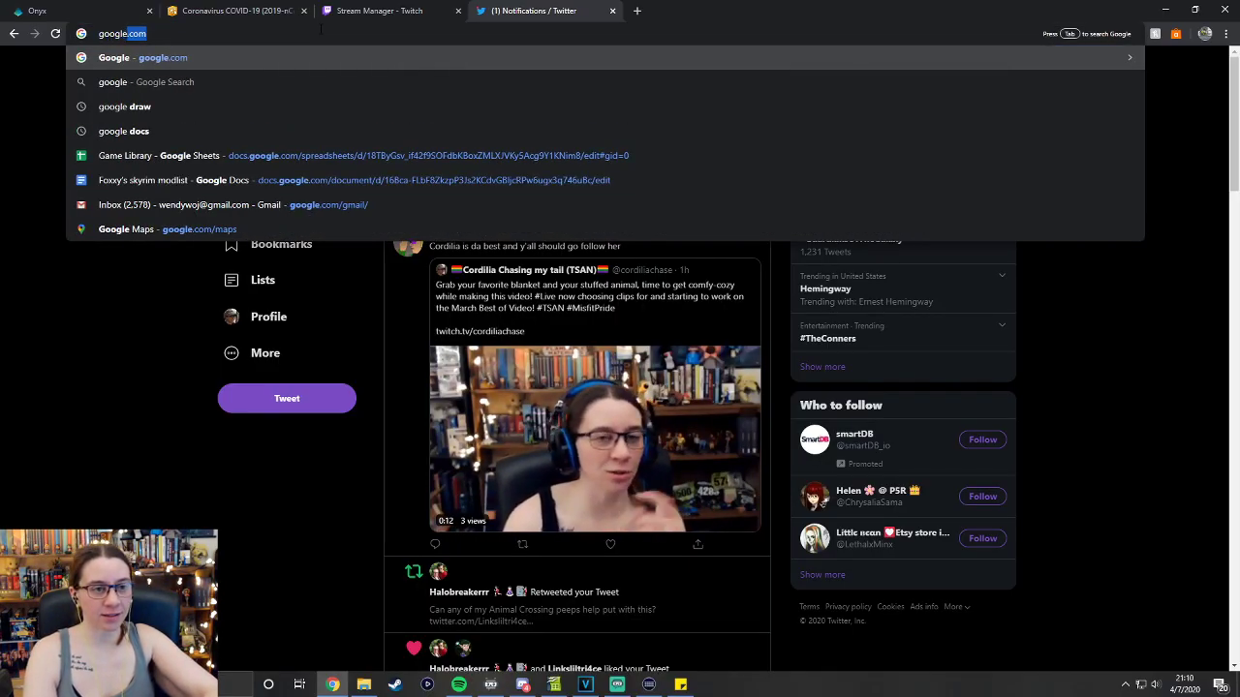
key(Down)
key(Down)
key(Down)
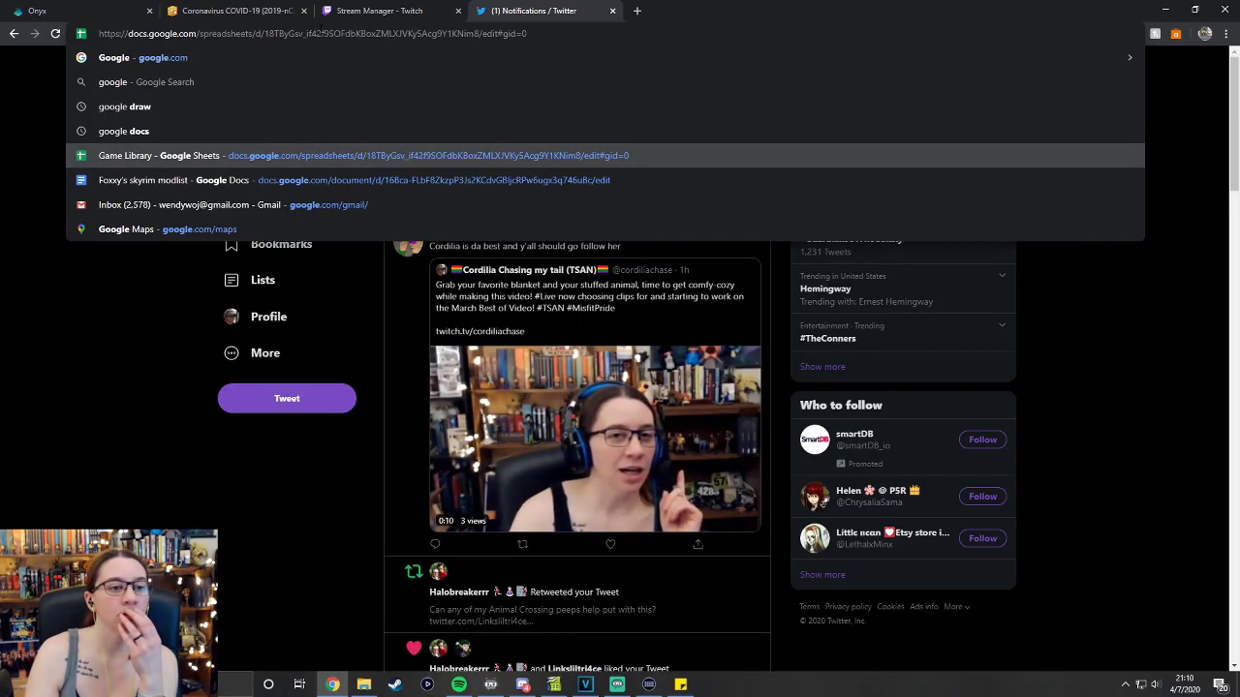
key(Up)
key(Return)
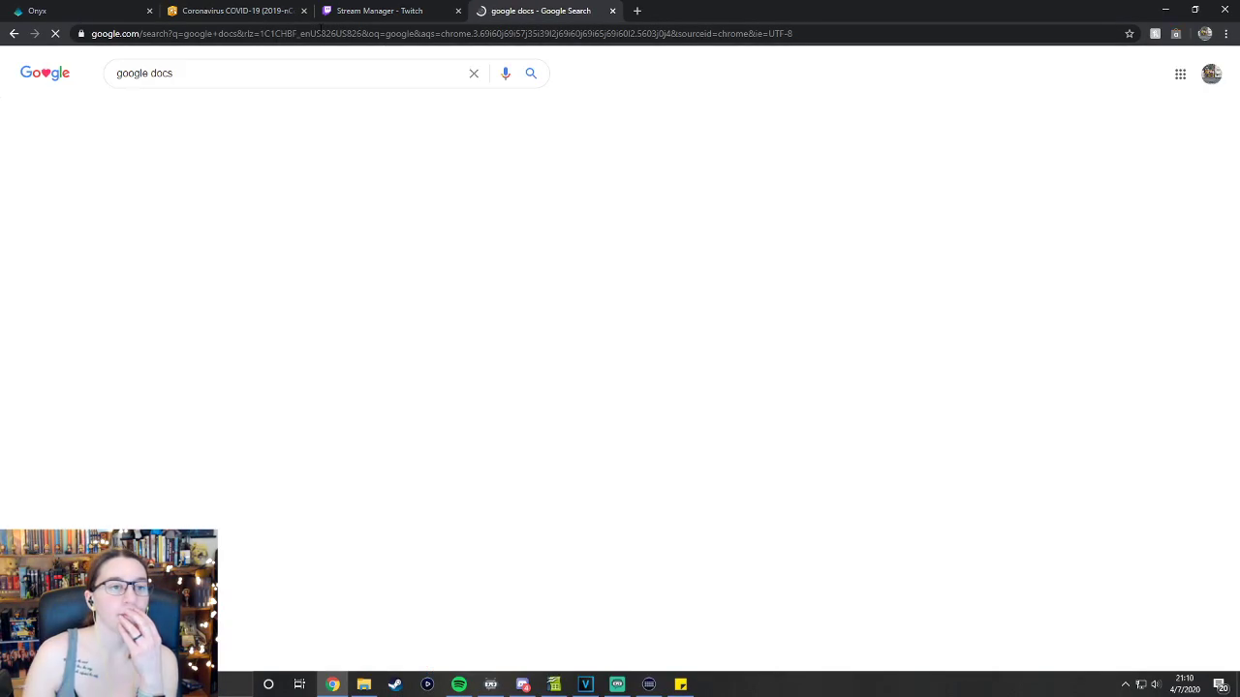
Open Google Docs from the search results and look through the recent documents.
click(172, 277)
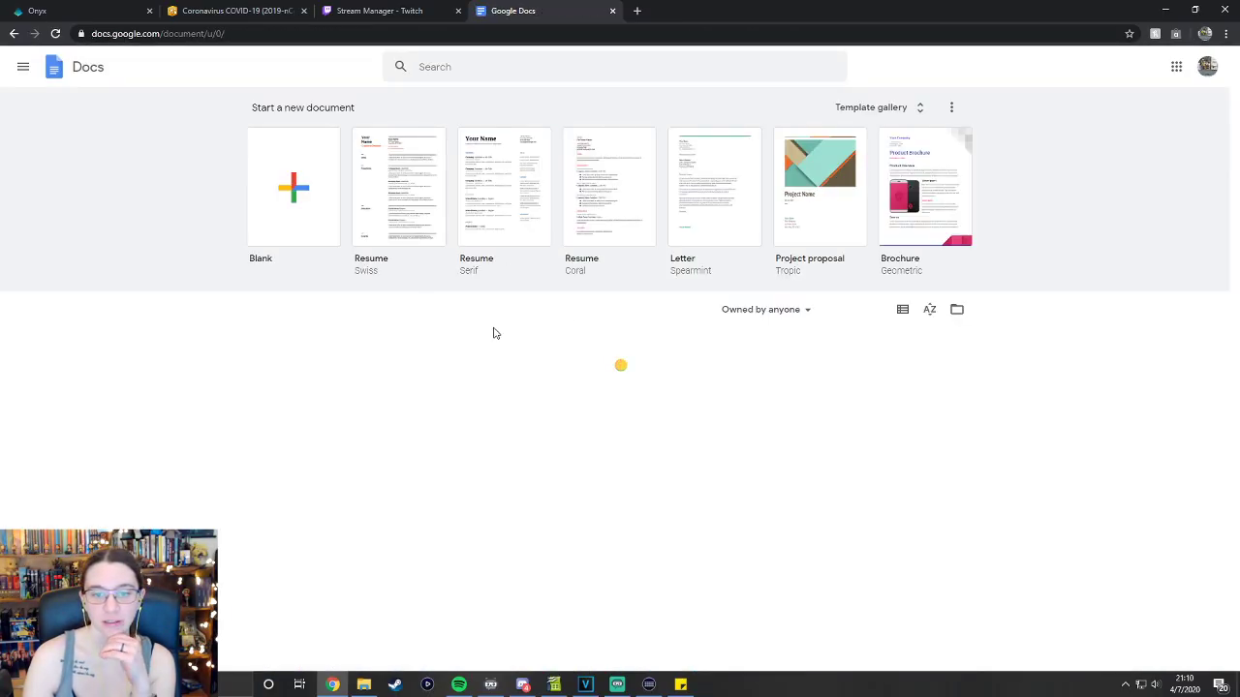
scroll(145, 475, down, 2)
scroll(143, 474, down, 6)
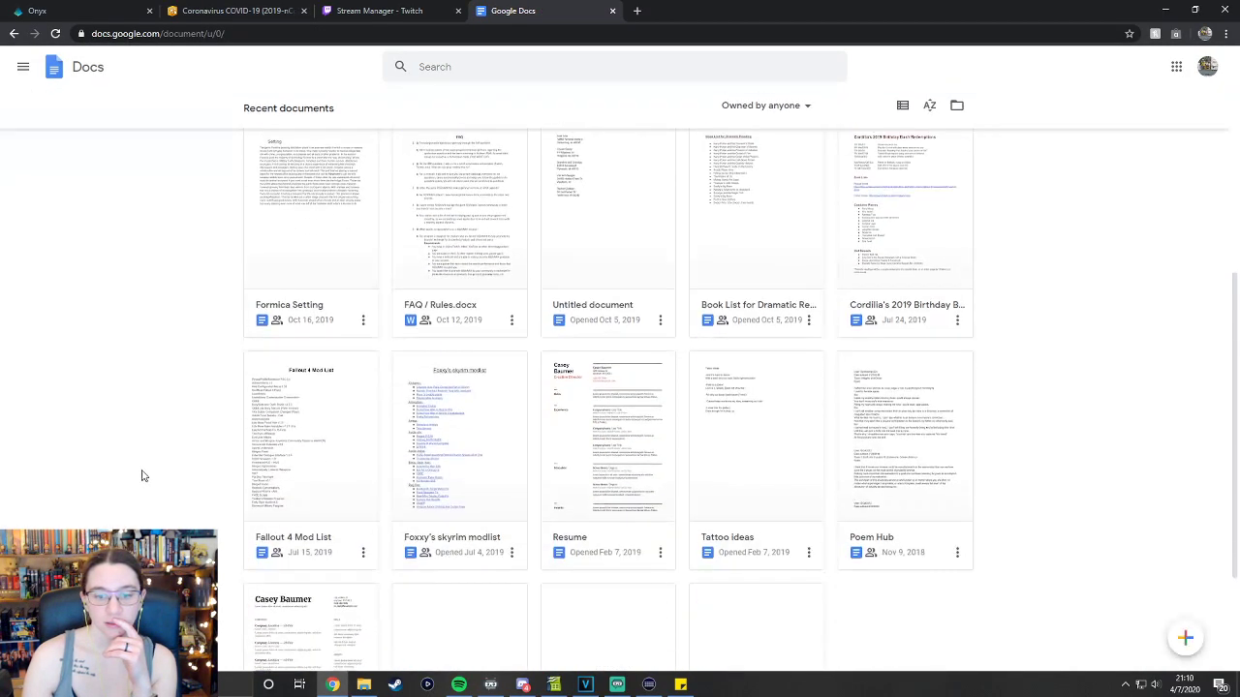
scroll(140, 472, up, 7)
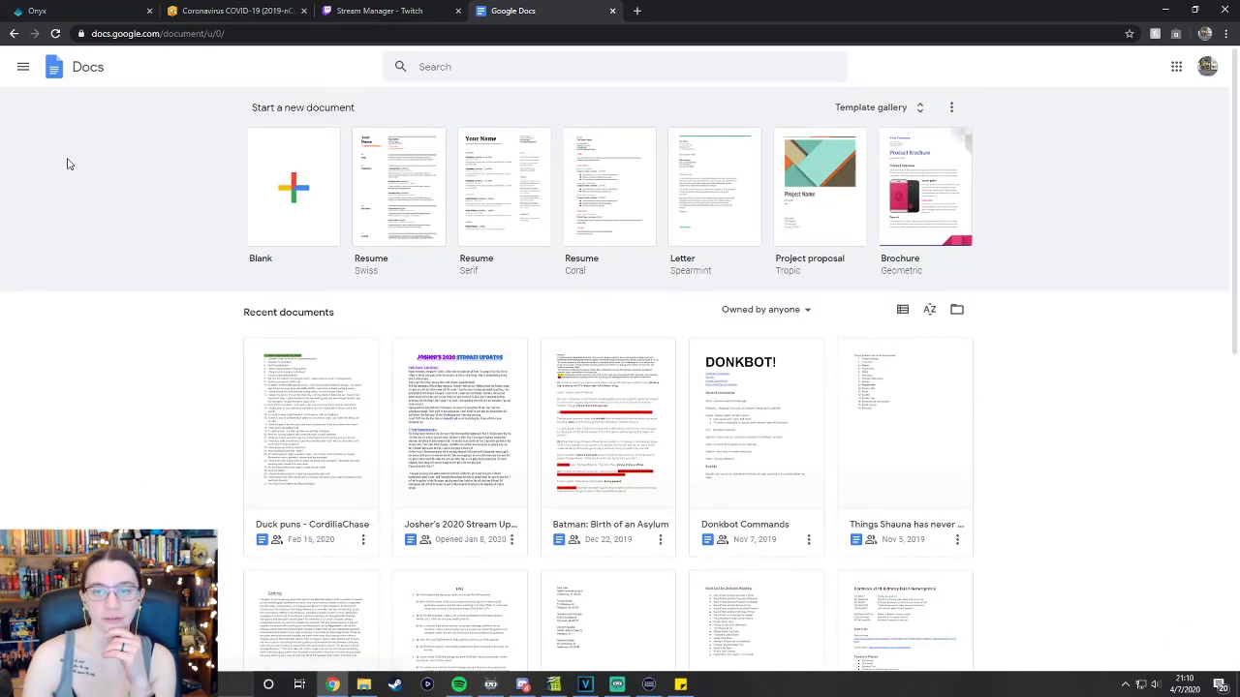
click(466, 68)
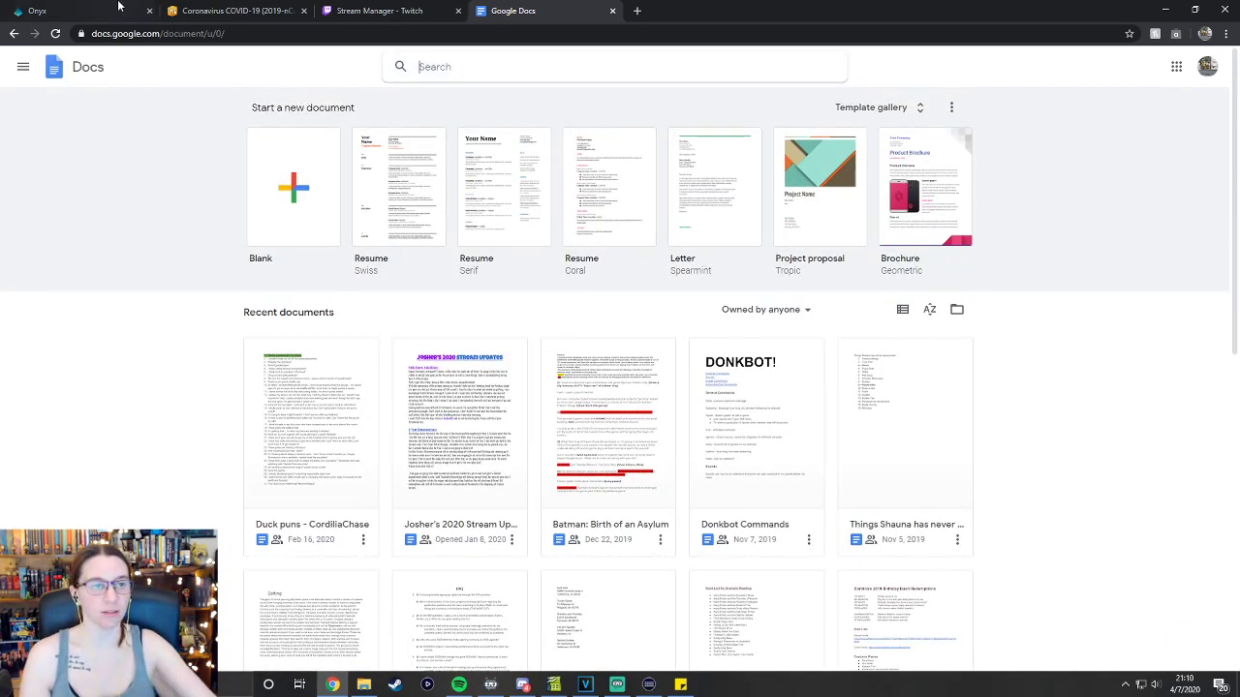
Search the web for google draw and open Google Drawings from the results.
click(262, 35)
text(google draw)
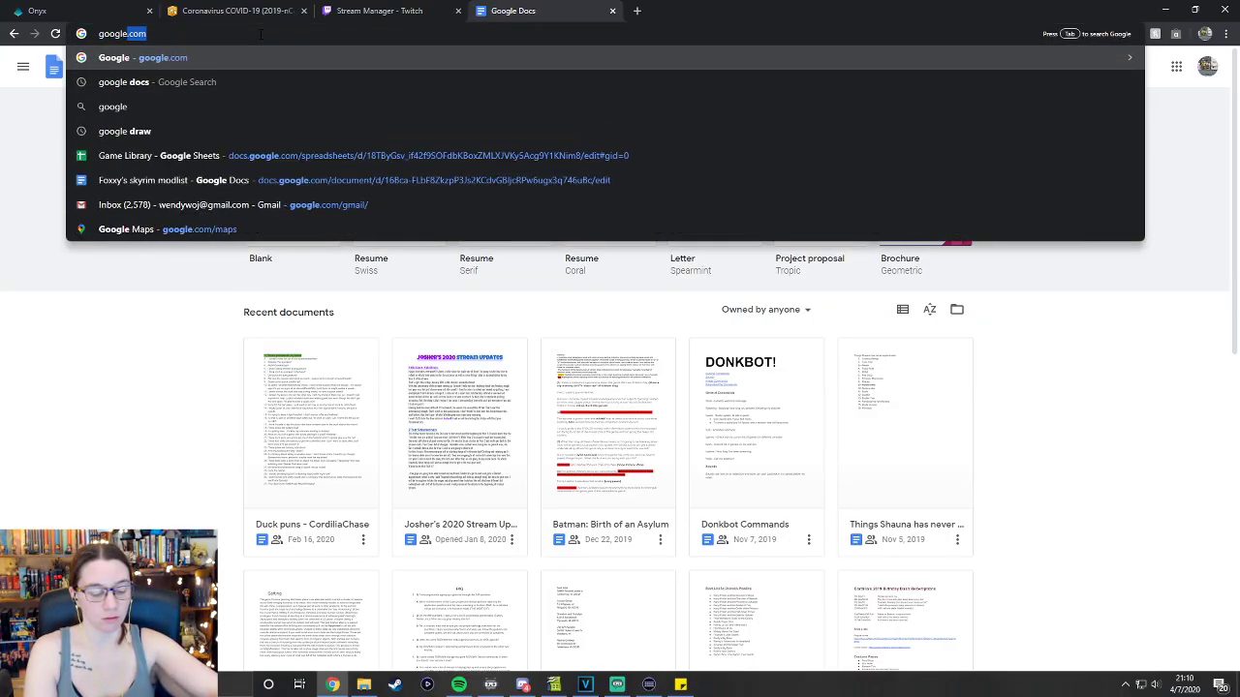
key(Return)
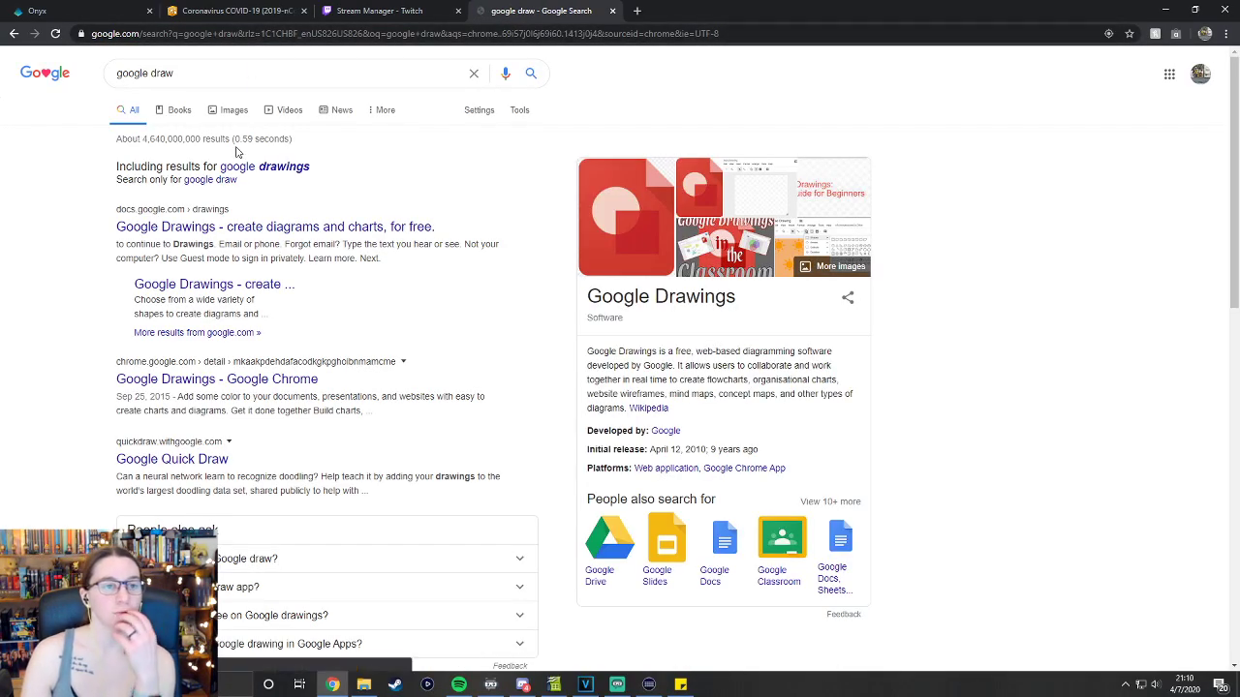
click(341, 232)
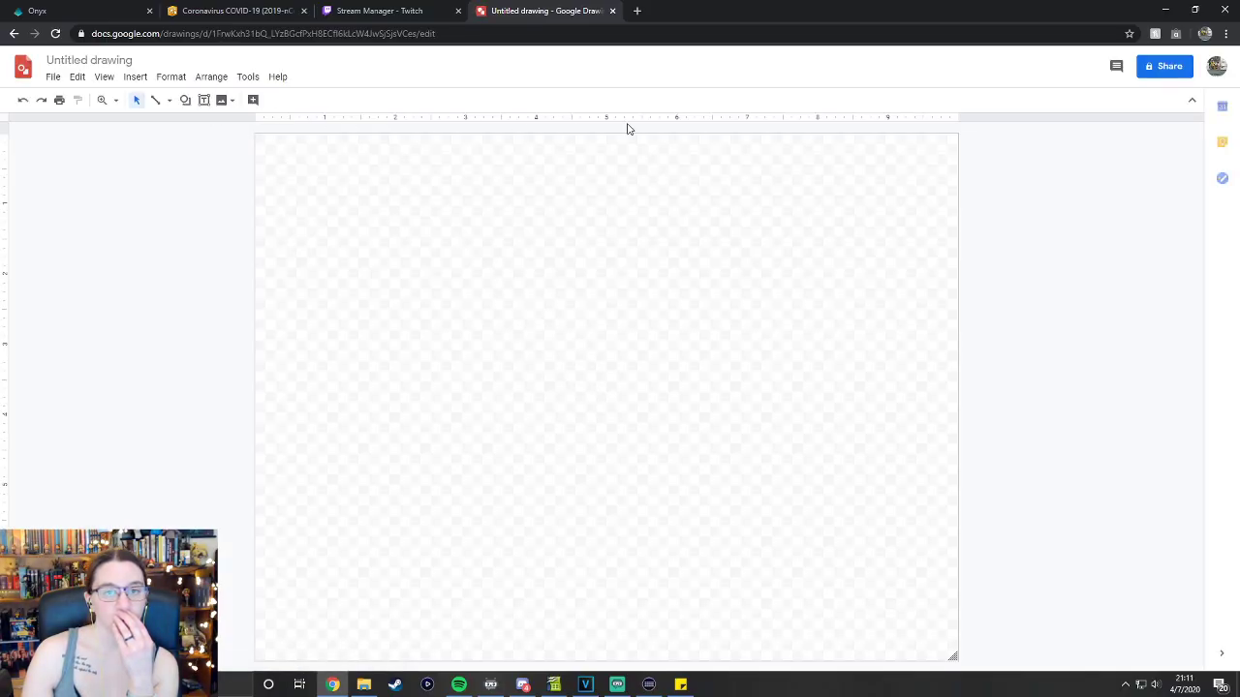
Check the signed-in Google account and open the Twitch Family Tree drawing from My Drive.
click(1216, 66)
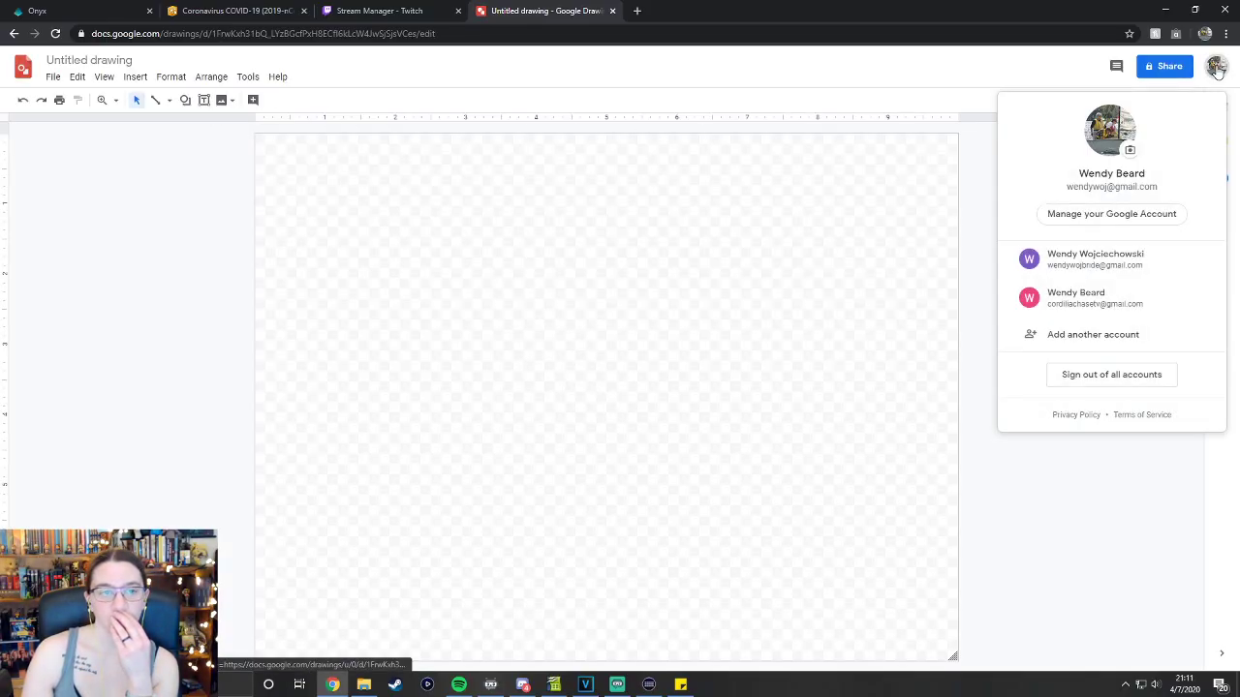
click(1215, 66)
click(54, 76)
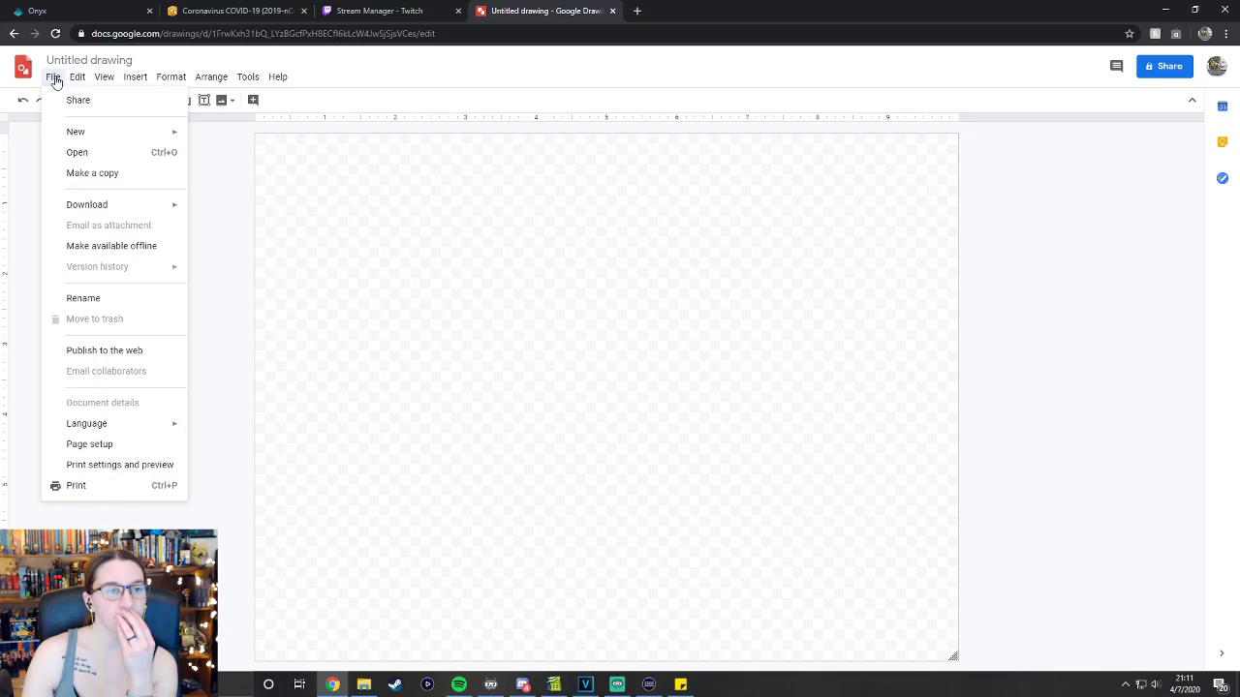
click(73, 153)
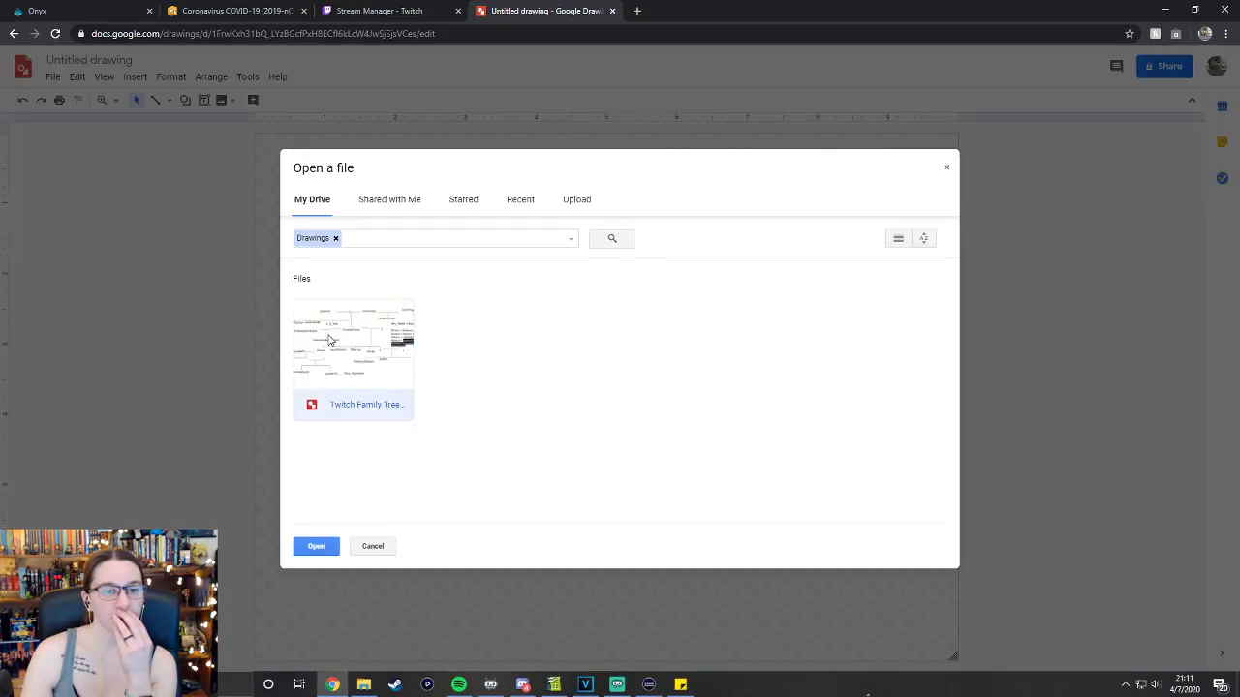
click(303, 551)
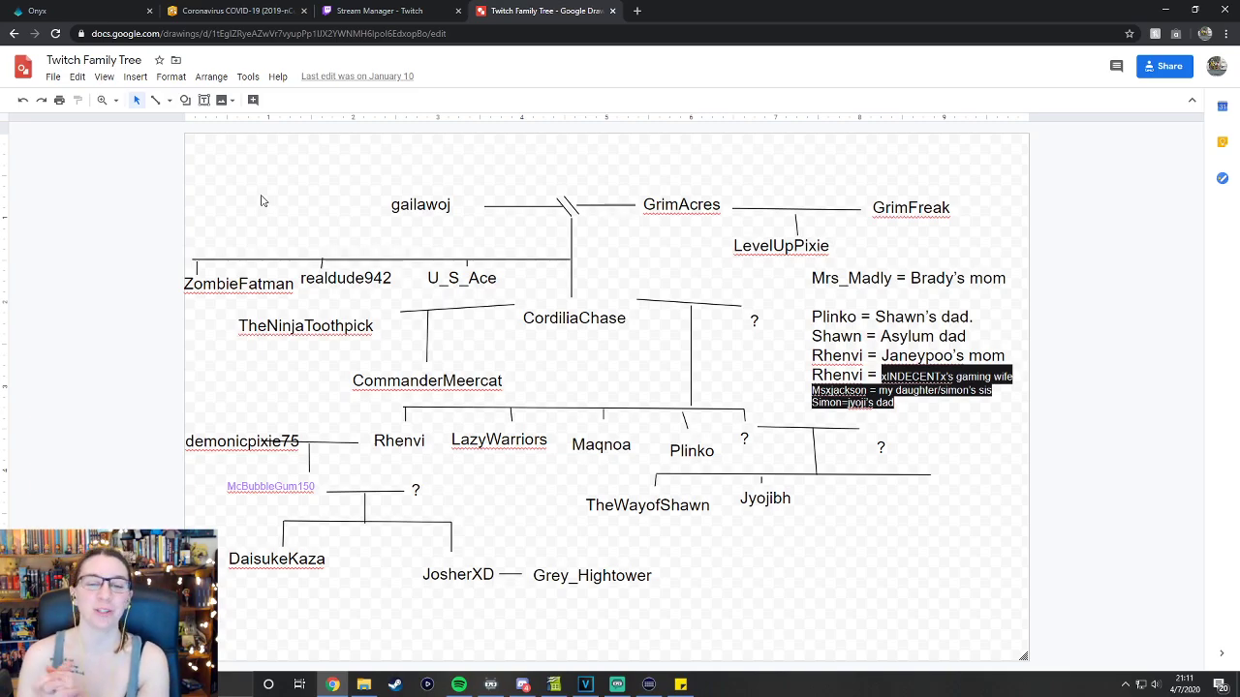
View the Twitch Family Tree drawing once more and return to the title settings in VEGAS Pro.
click(1165, 9)
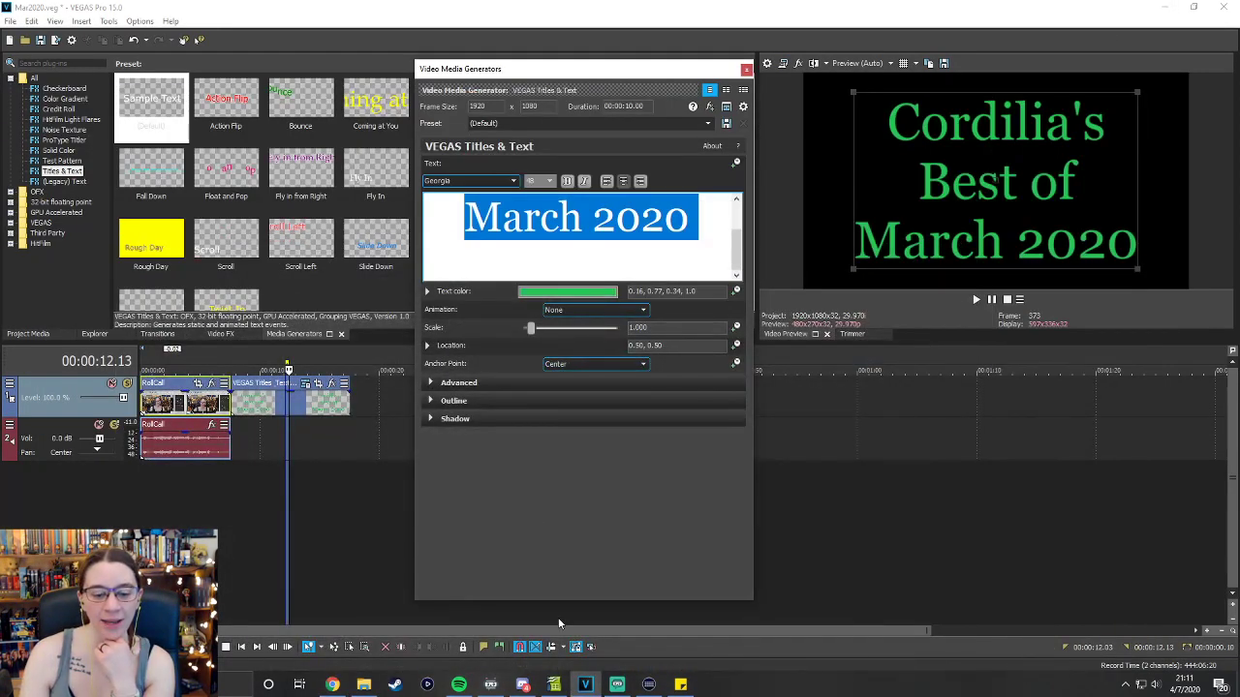
click(338, 687)
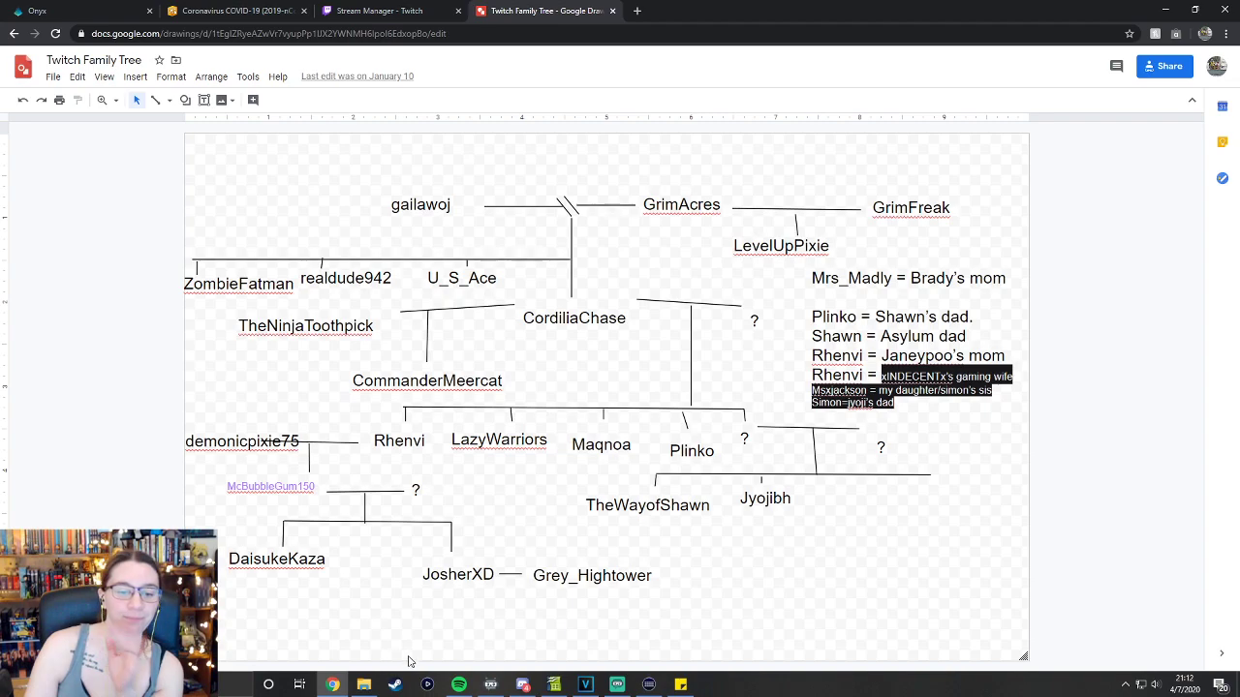
click(585, 684)
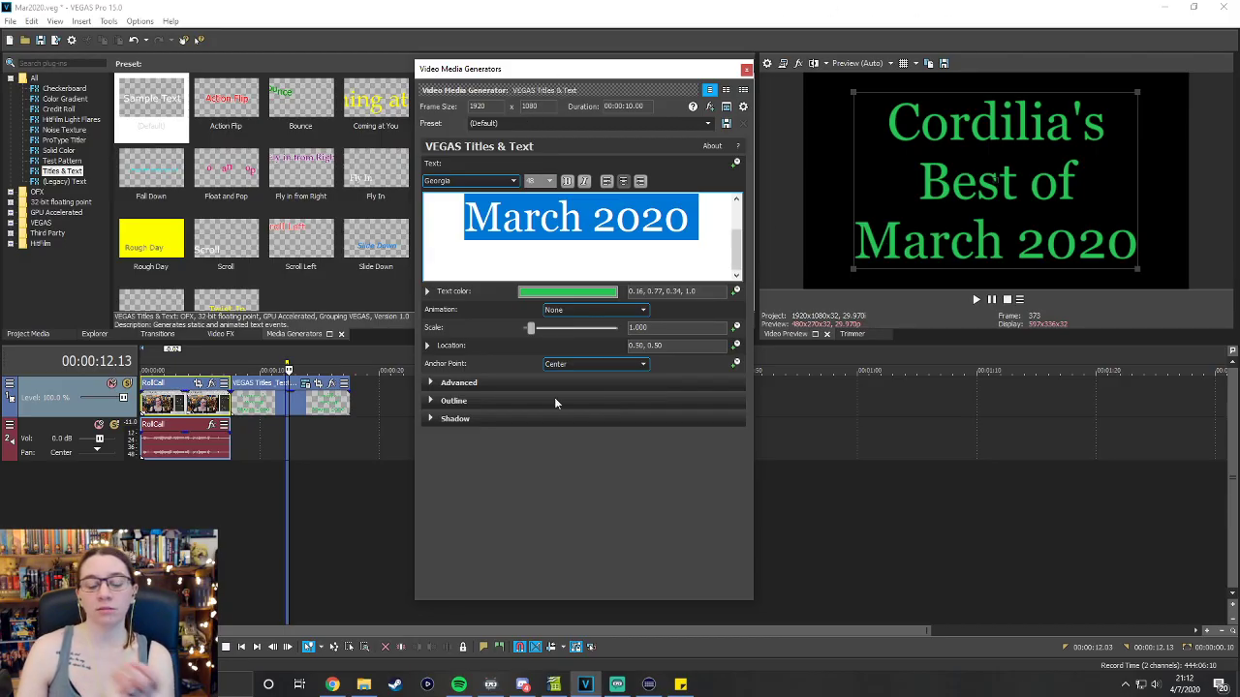
Switch to the Twitch Family Tree drawing in Chrome and add a final notes line identifying another member as the channel owner's son.
mouse_move(339, 685)
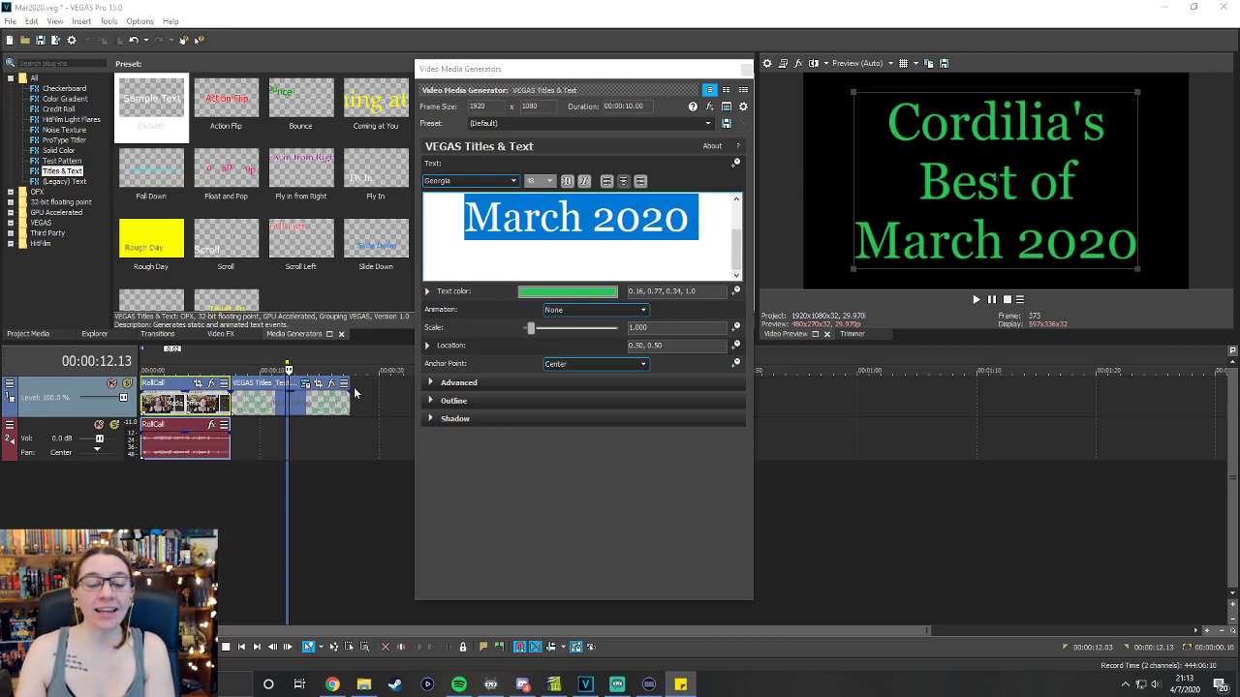
click(333, 683)
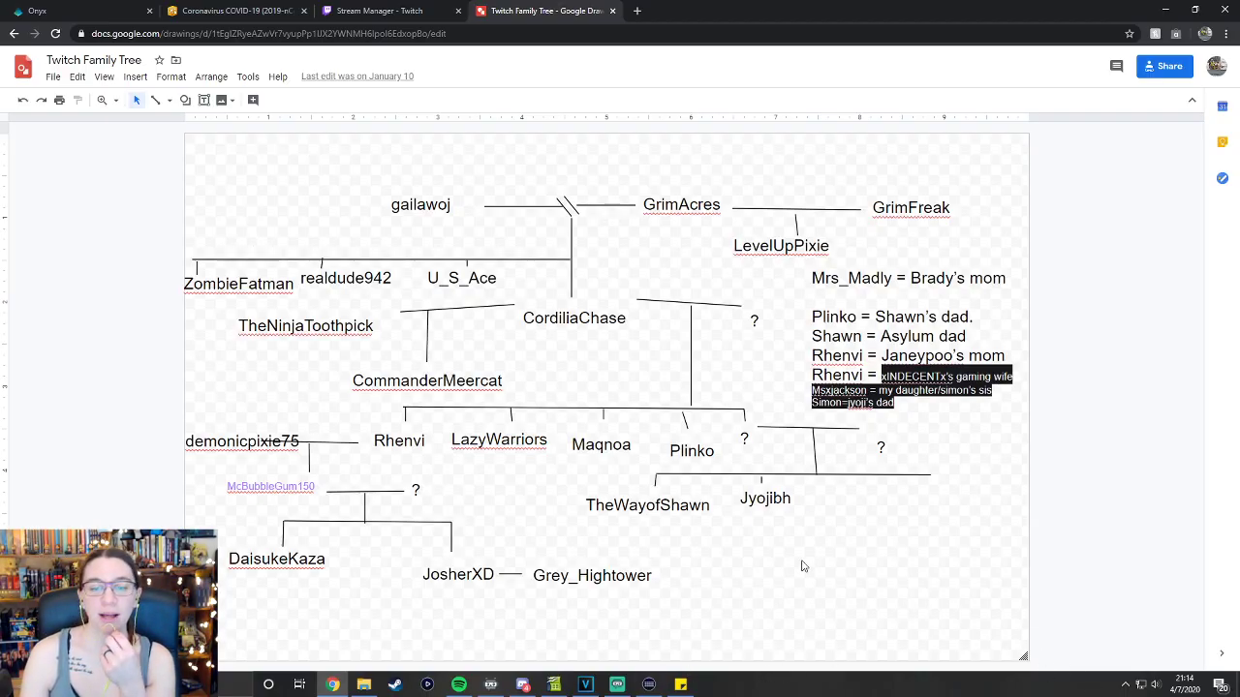
click(907, 403)
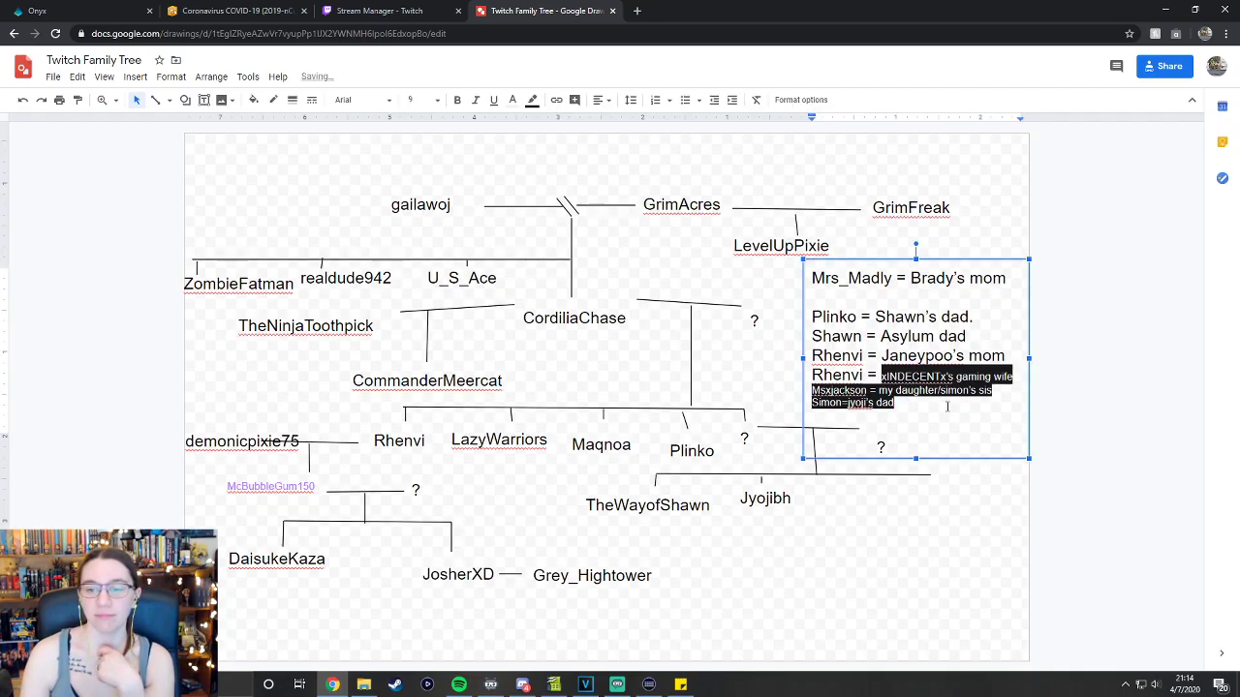
key(shift+Home)
click(873, 402)
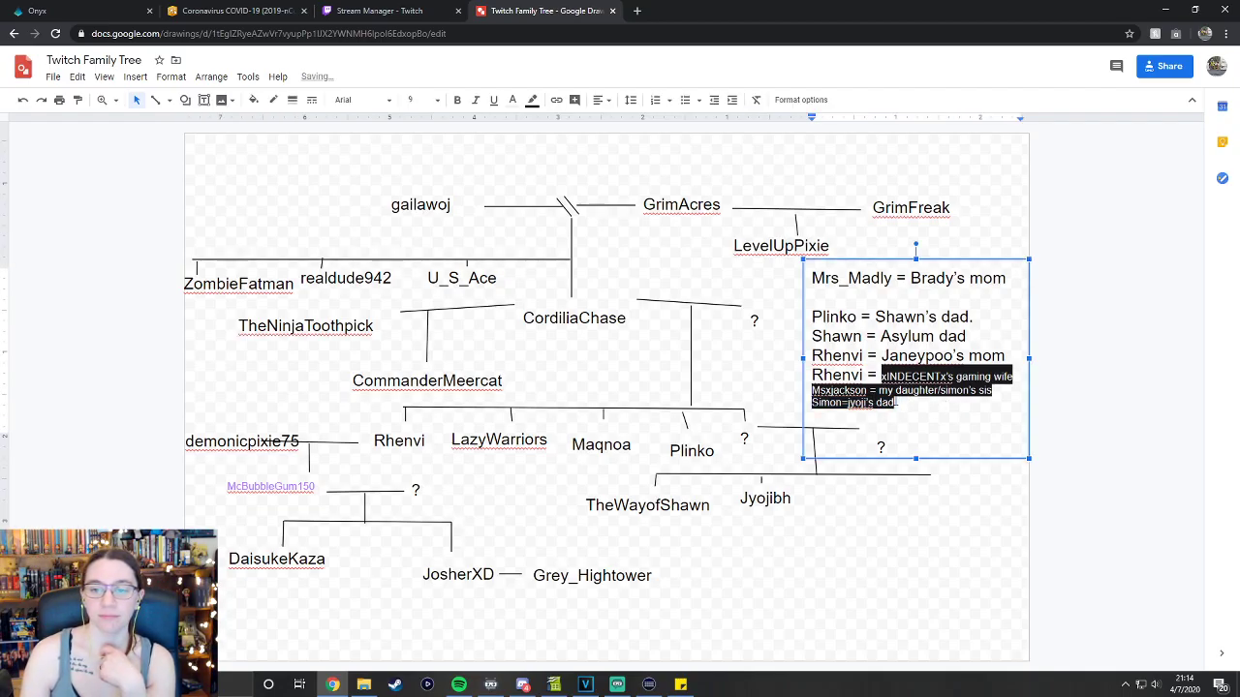
triple_click(873, 401)
click(902, 404)
key(BackSpace)
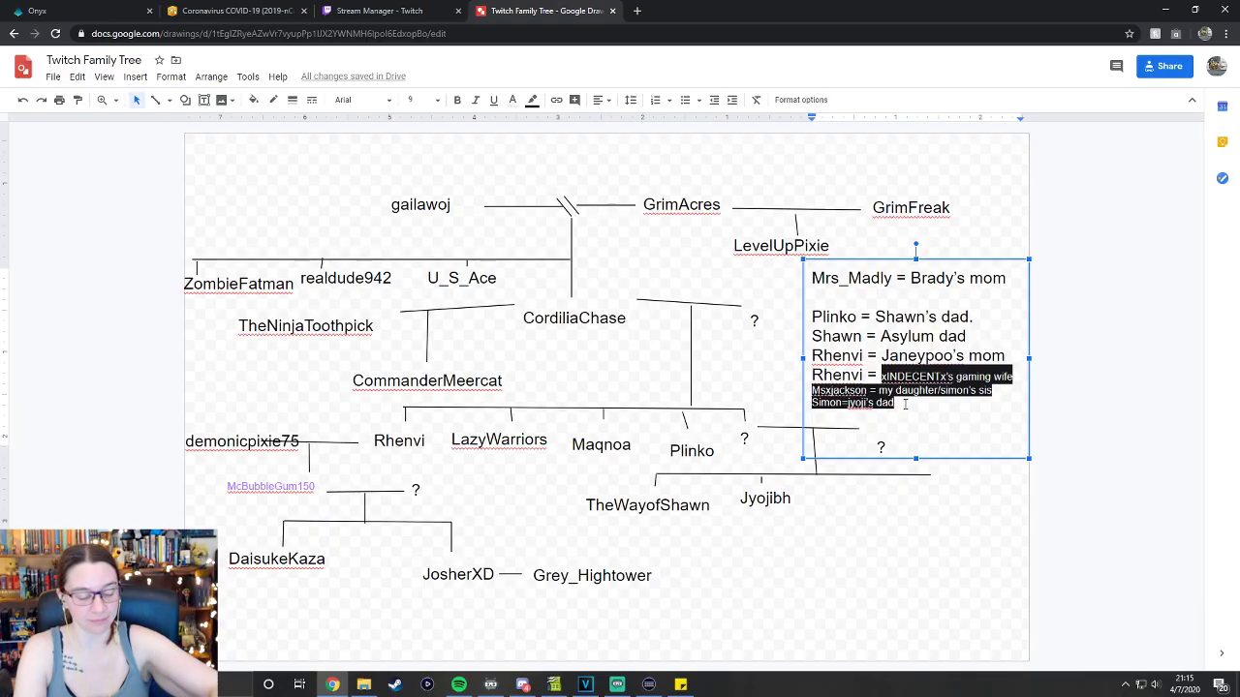
key(Return)
text(Bama -)
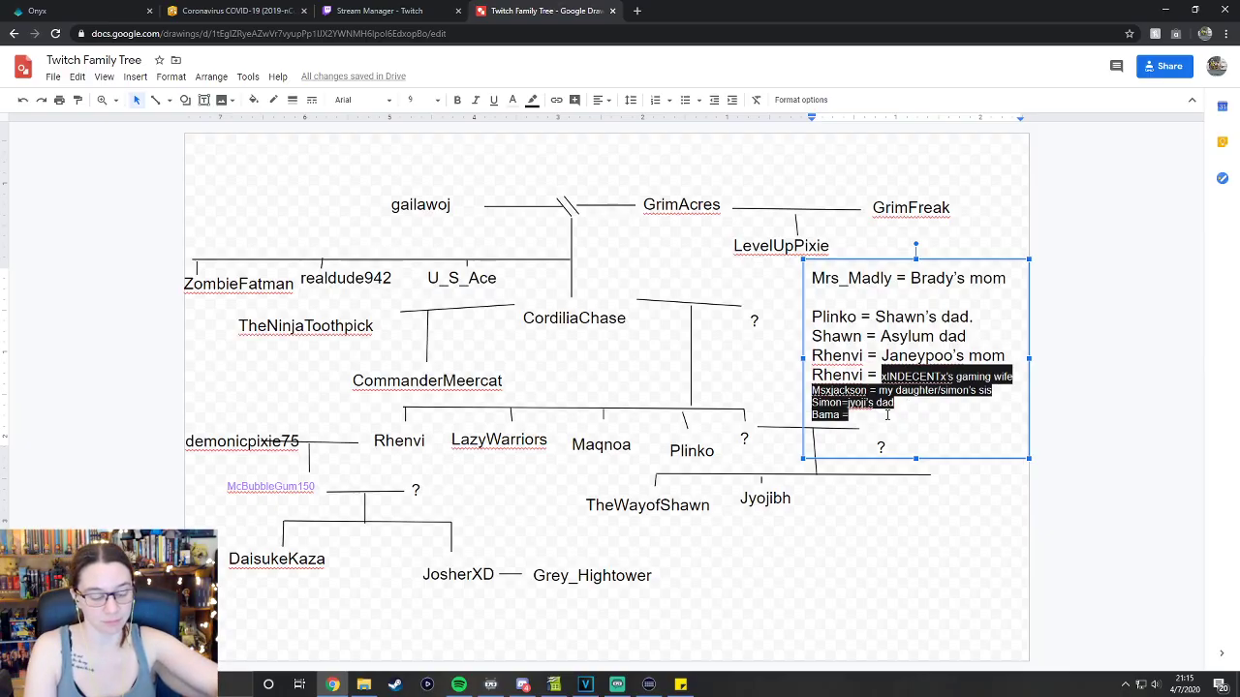
text(Cordi's Son)
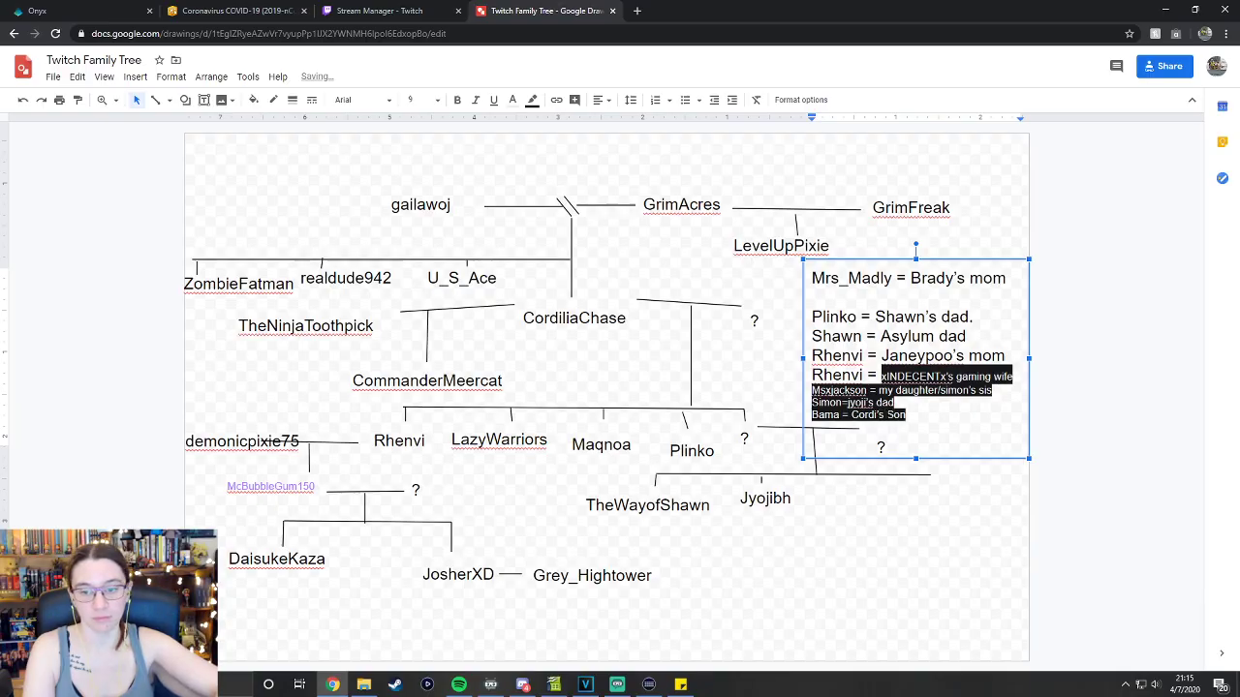
click(1114, 469)
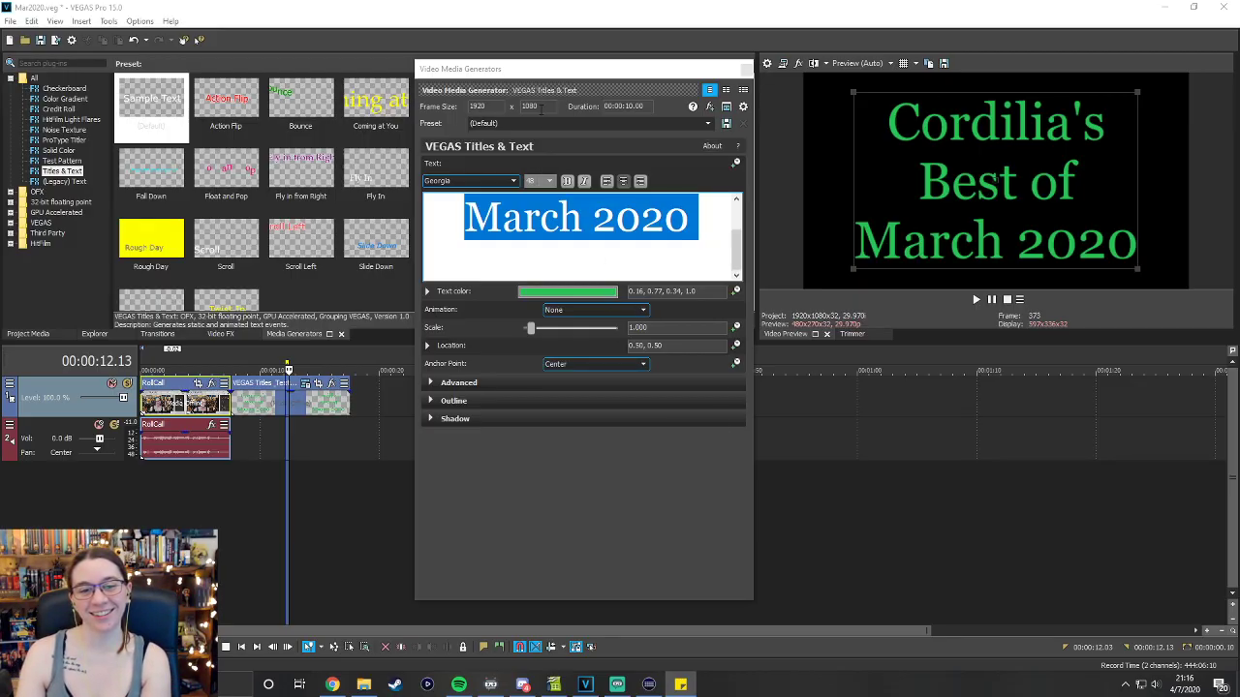
In VEGAS Pro, try the fonts listed before Georgia on the title, back to 18thCentury, and return to Bobcat.
click(494, 182)
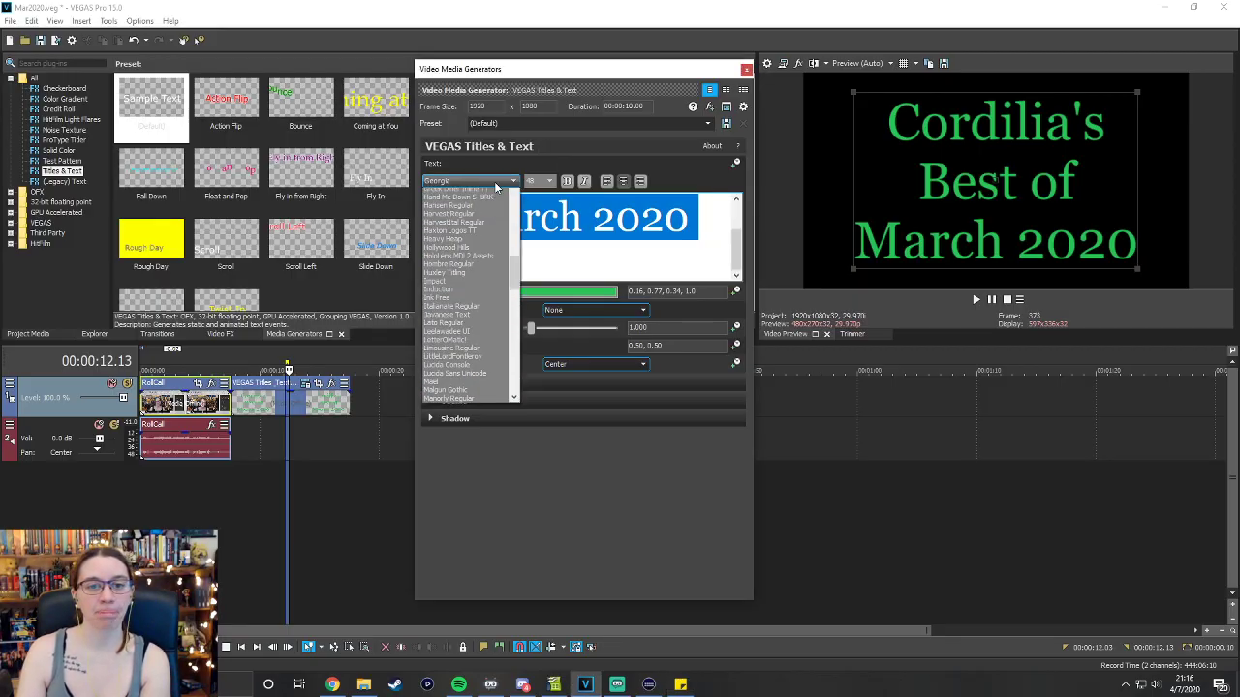
click(494, 181)
scroll(496, 185, up, 4)
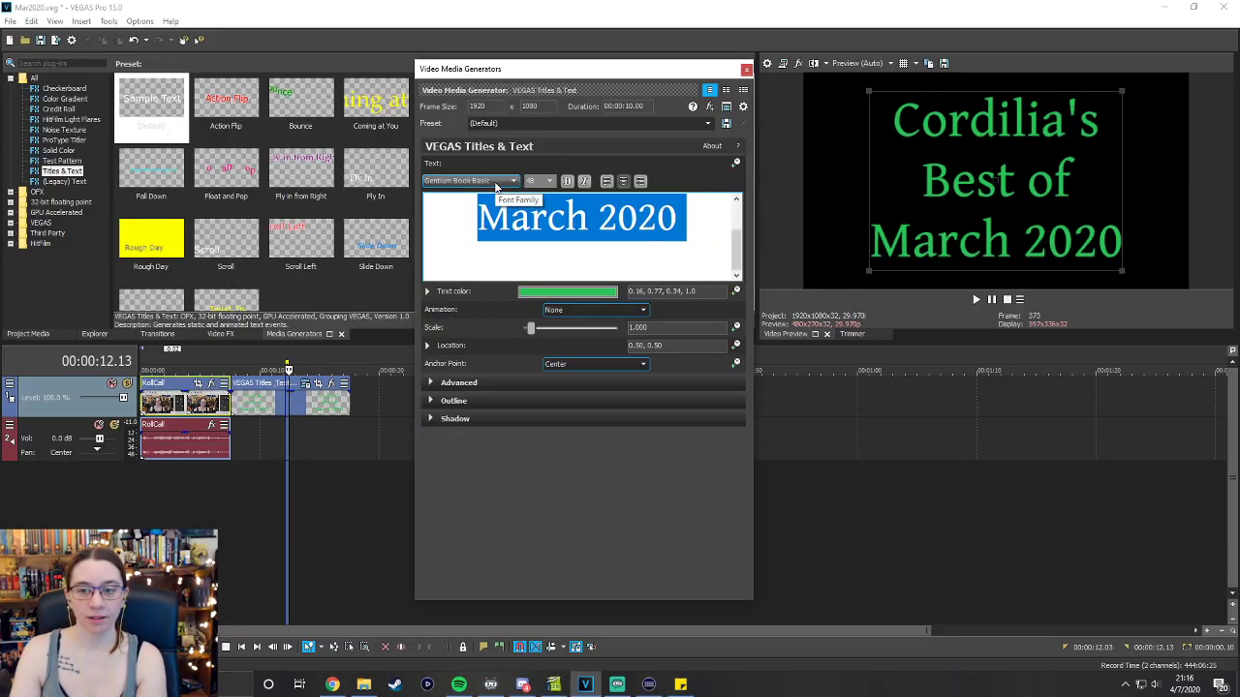
scroll(496, 185, up, 1)
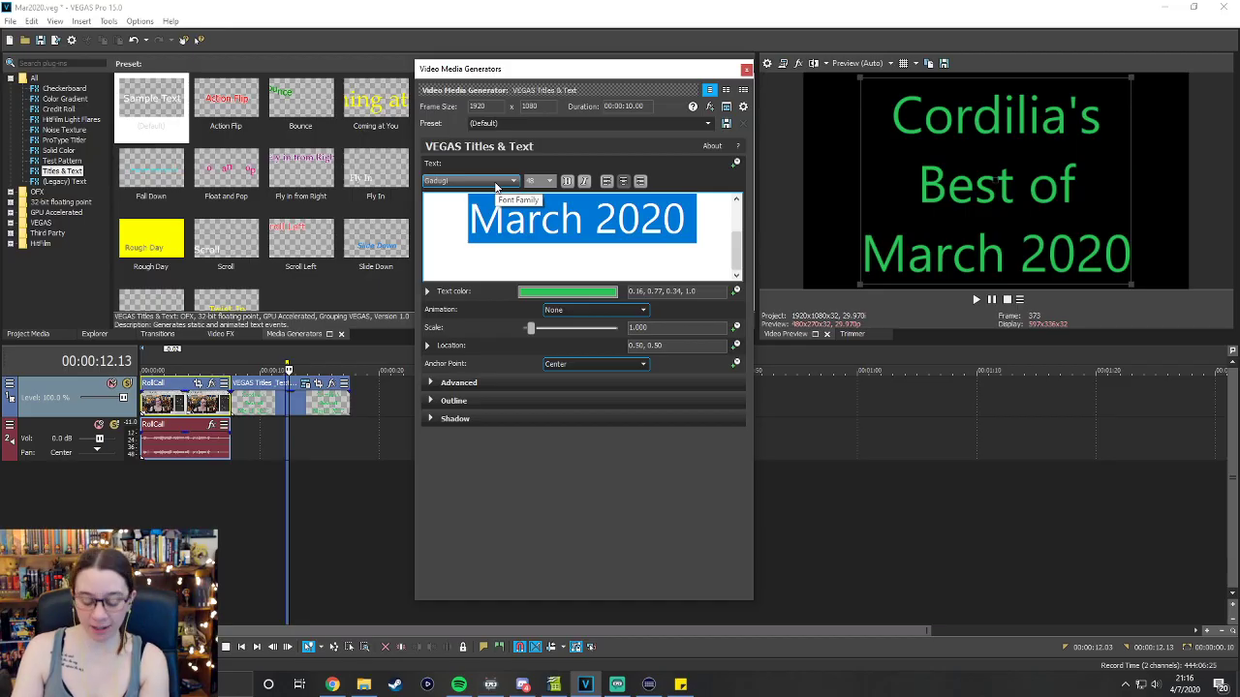
scroll(495, 186, up, 4)
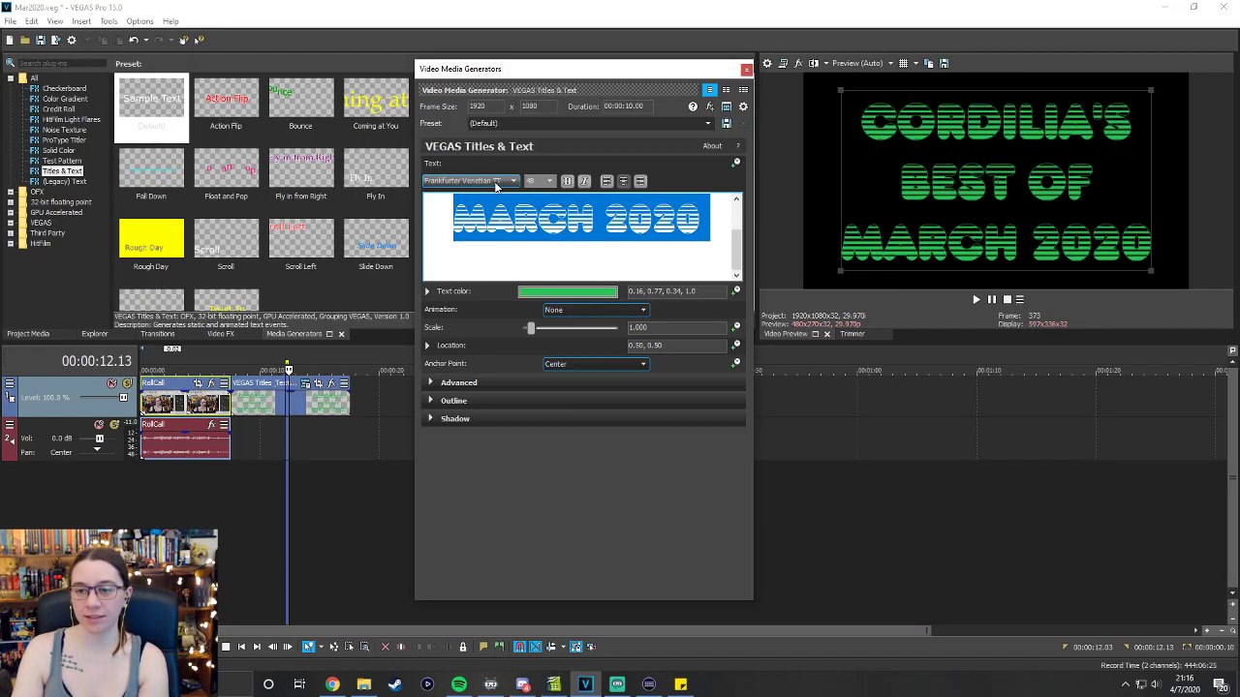
scroll(495, 186, up, 4)
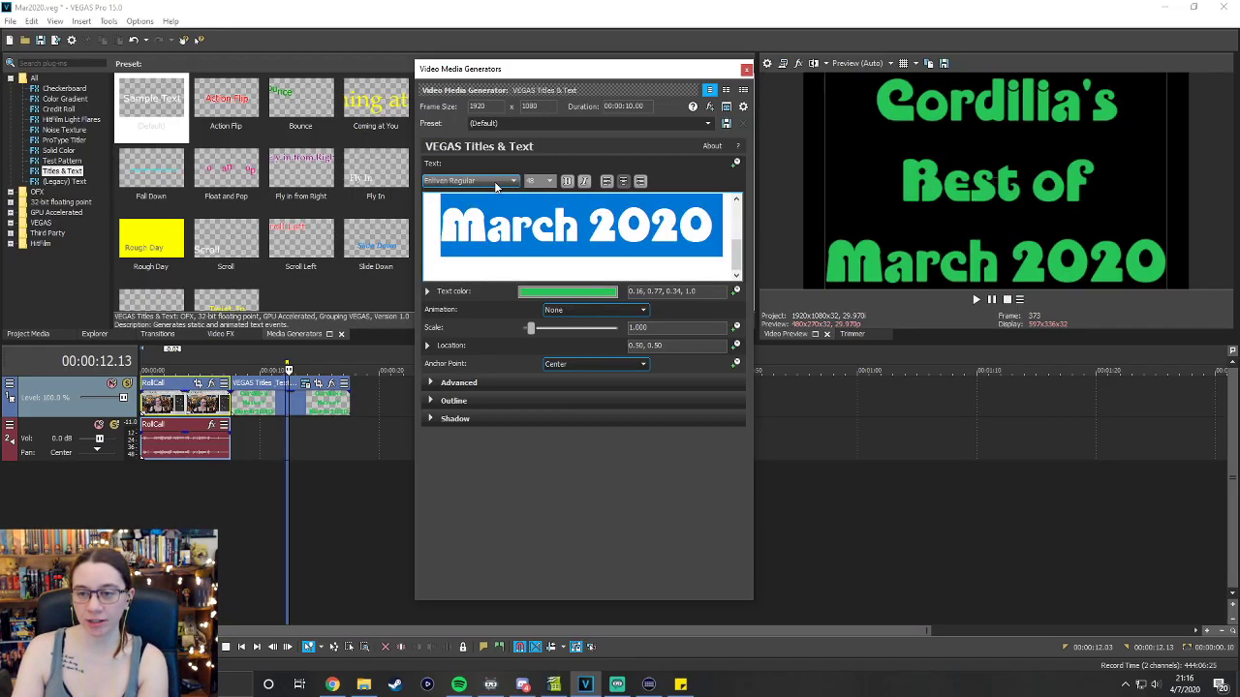
scroll(495, 186, up, 3)
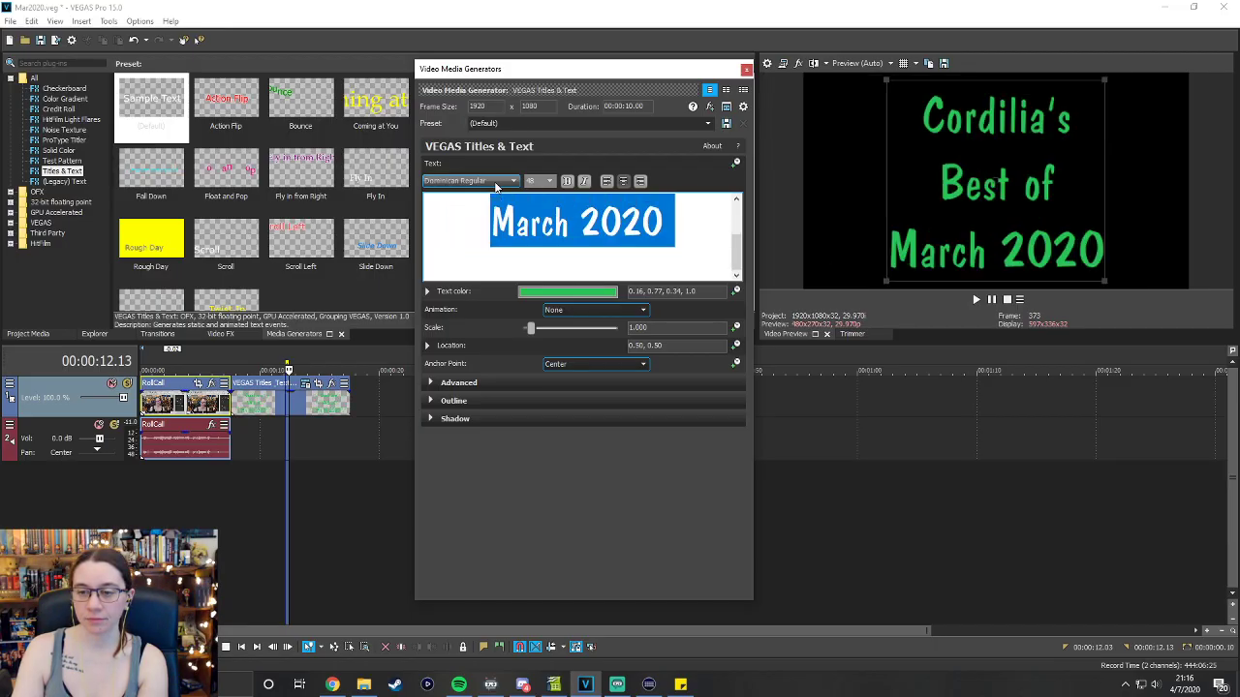
scroll(495, 186, up, 4)
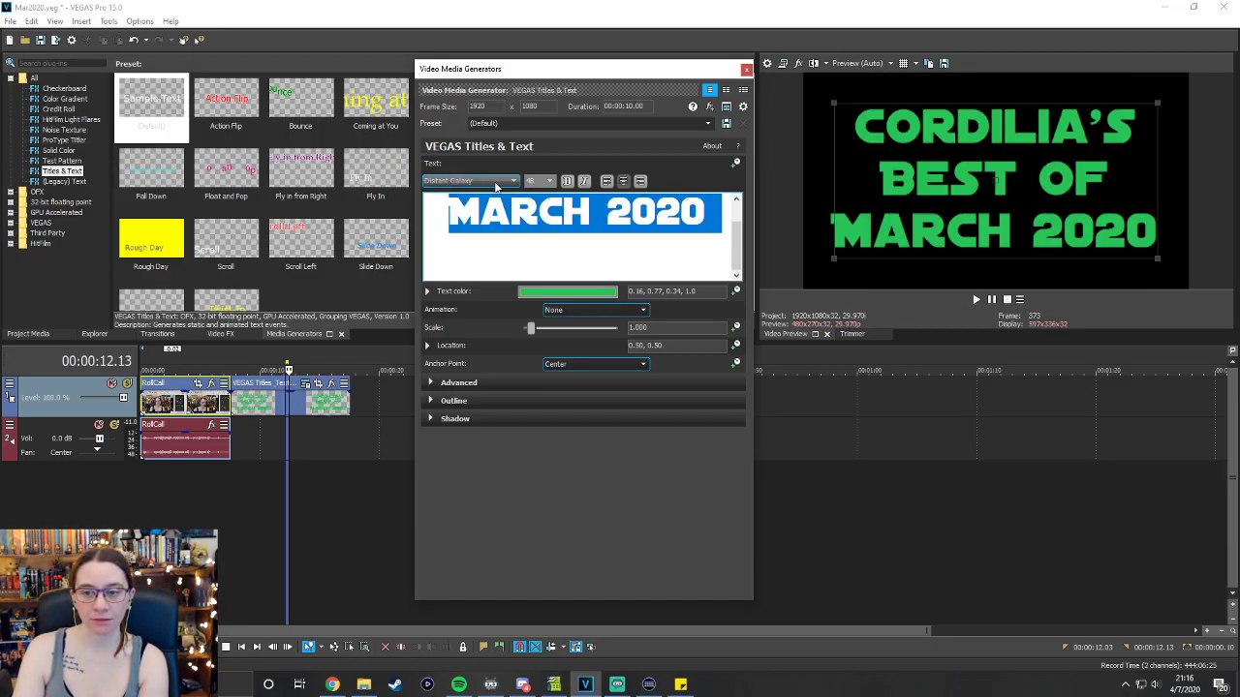
scroll(494, 181, up, 4)
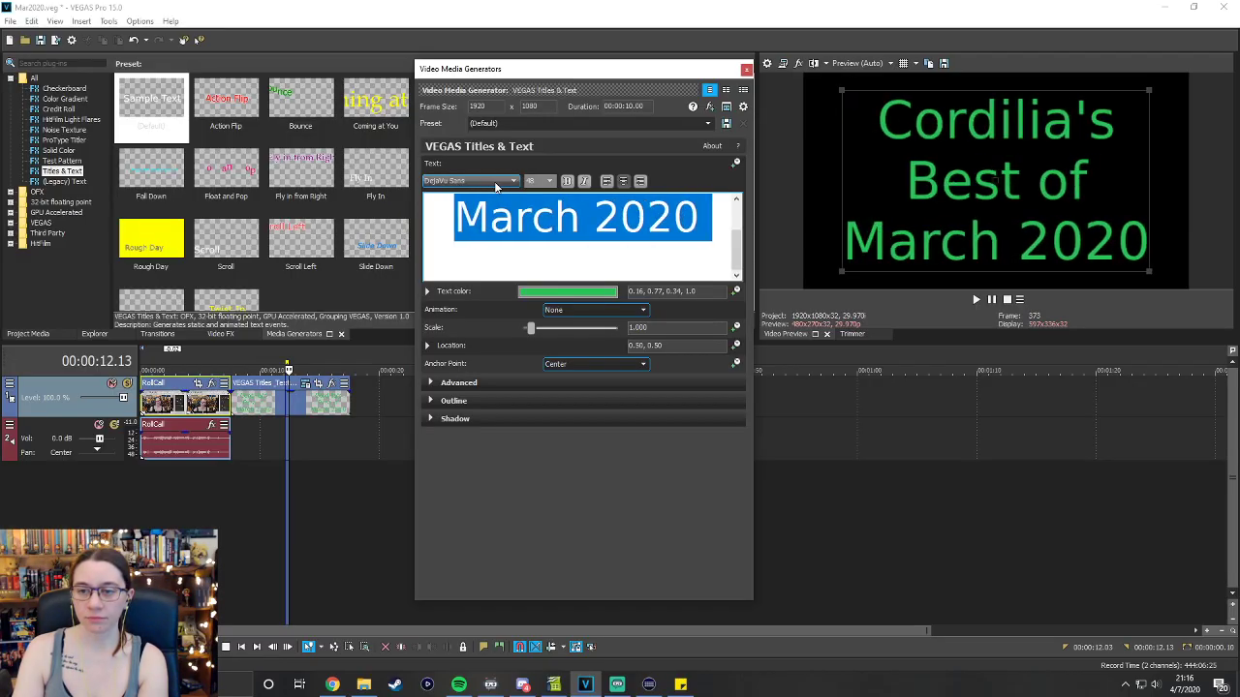
scroll(494, 181, up, 3)
scroll(494, 181, up, 4)
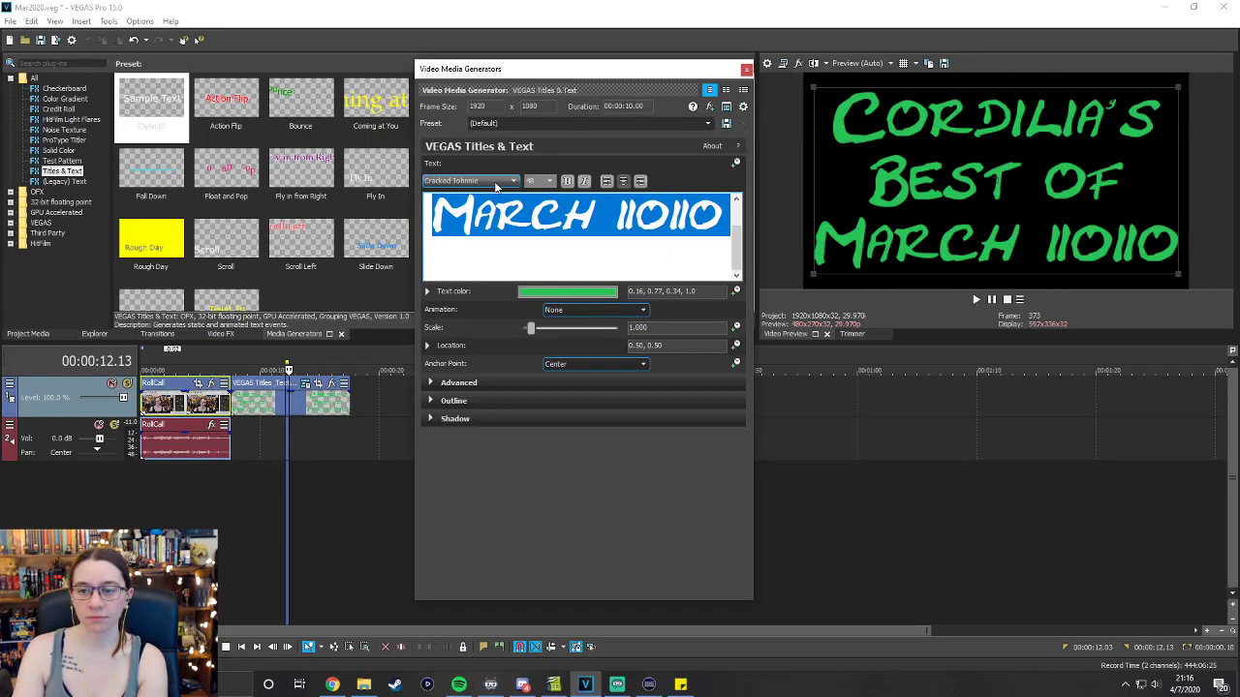
scroll(494, 184, up, 4)
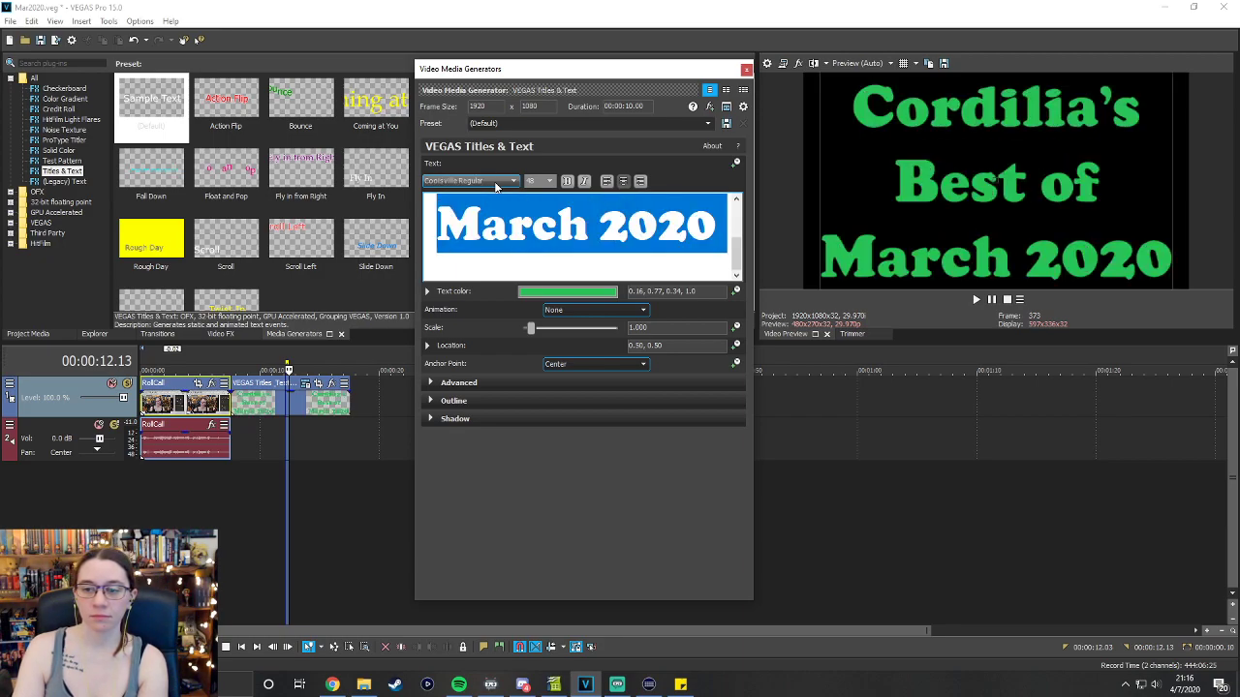
scroll(494, 181, up, 4)
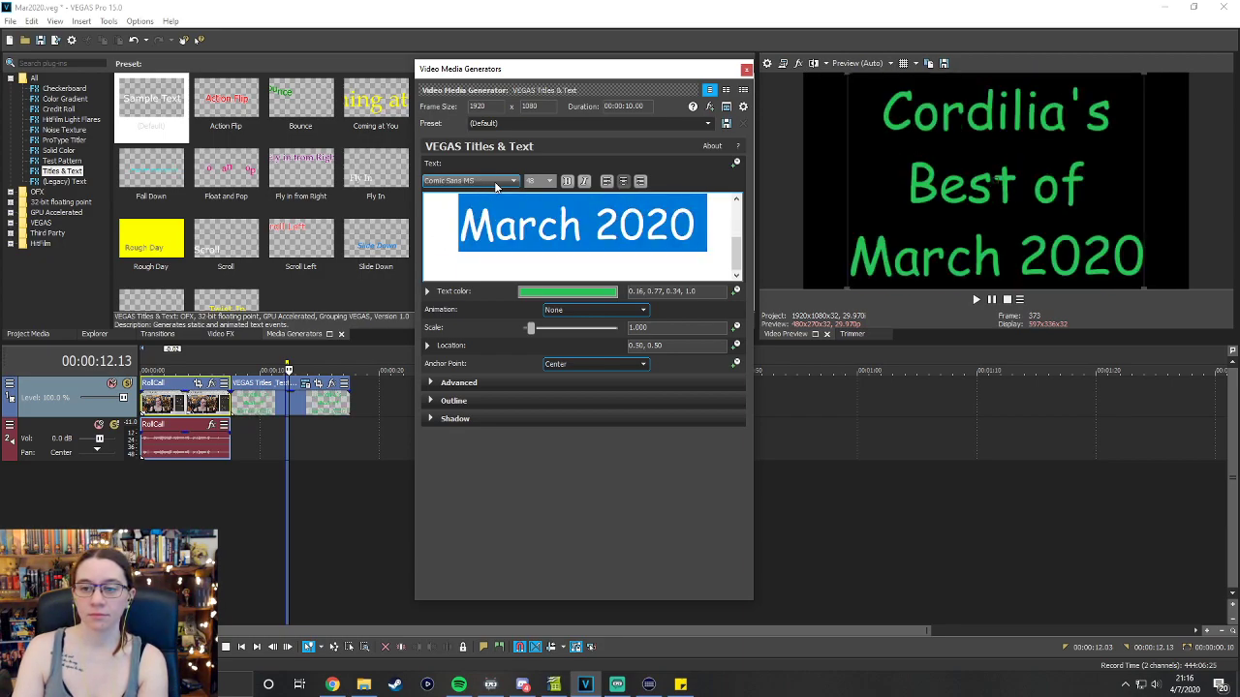
scroll(495, 181, up, 4)
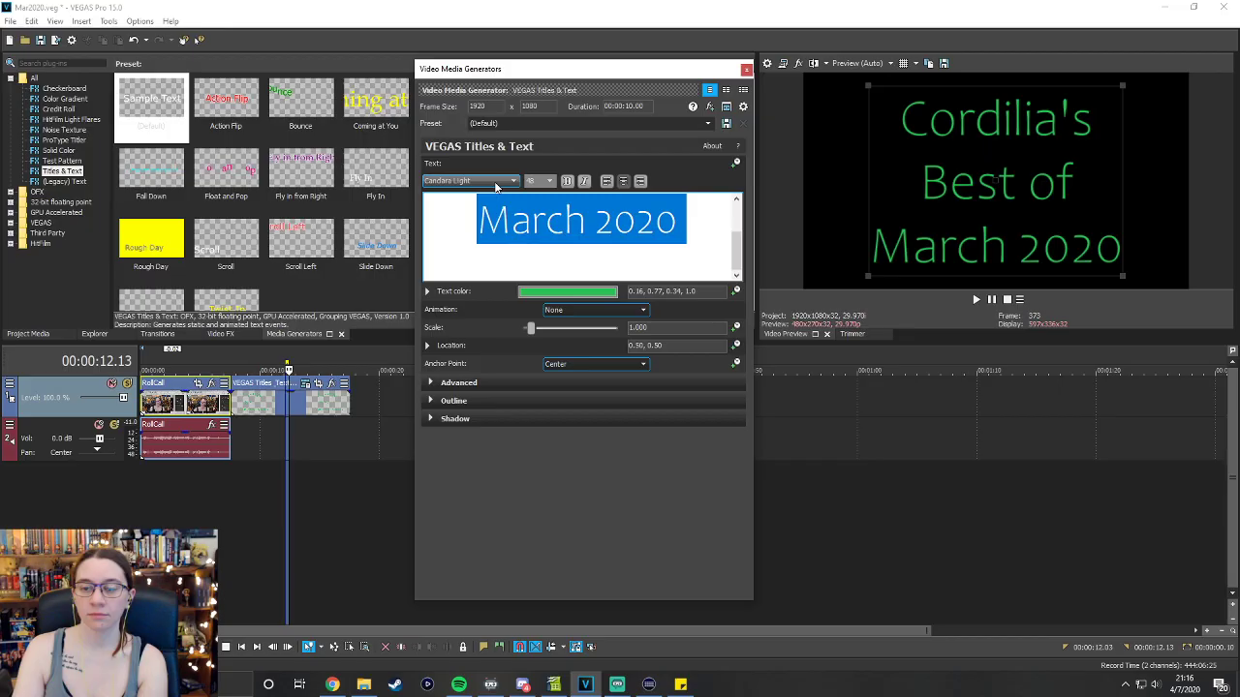
scroll(495, 182, up, 4)
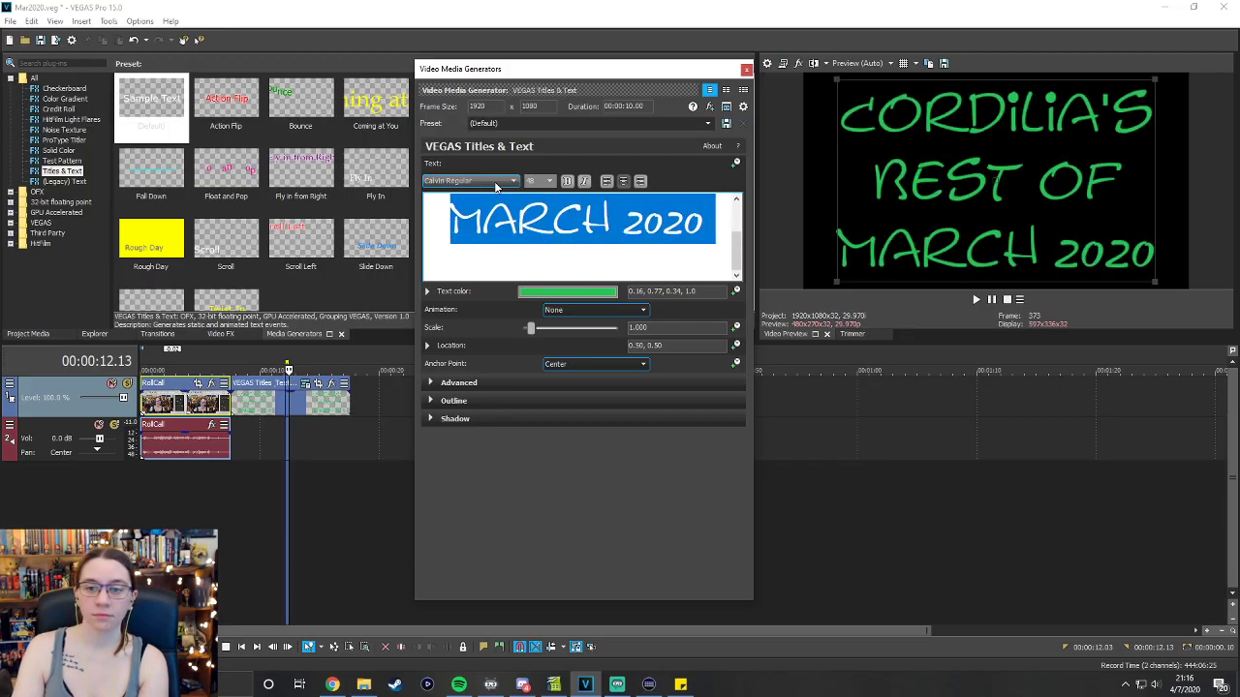
scroll(495, 182, up, 3)
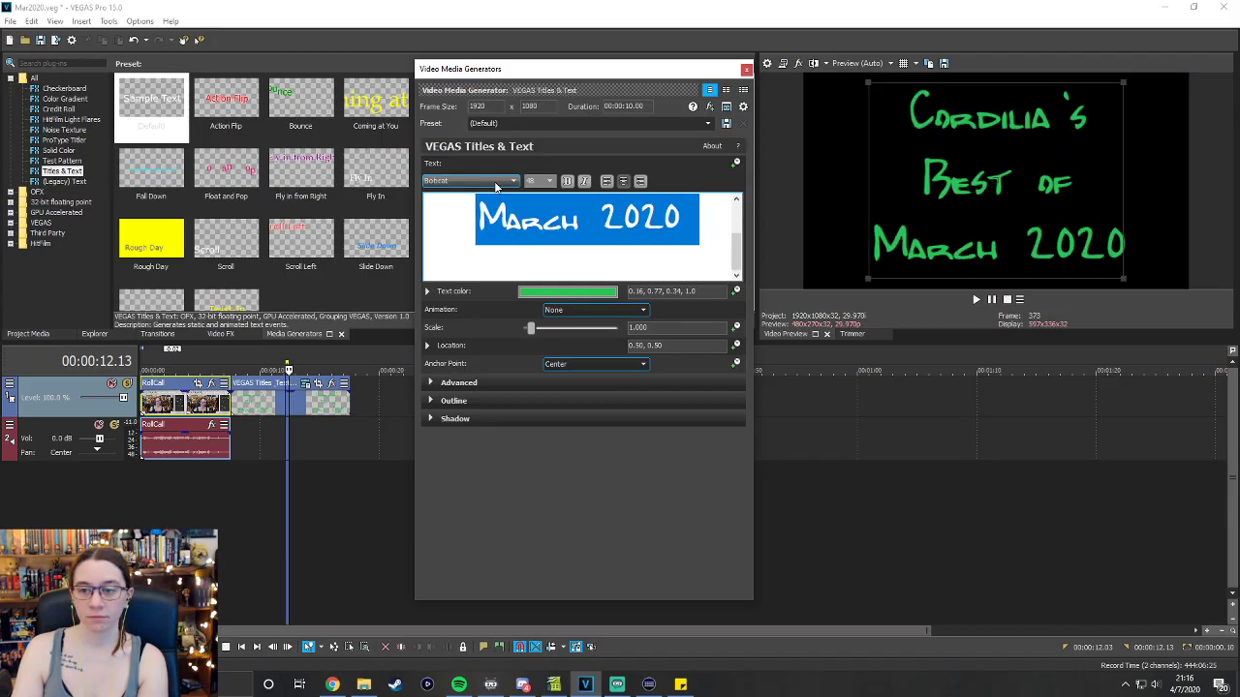
scroll(495, 184, up, 4)
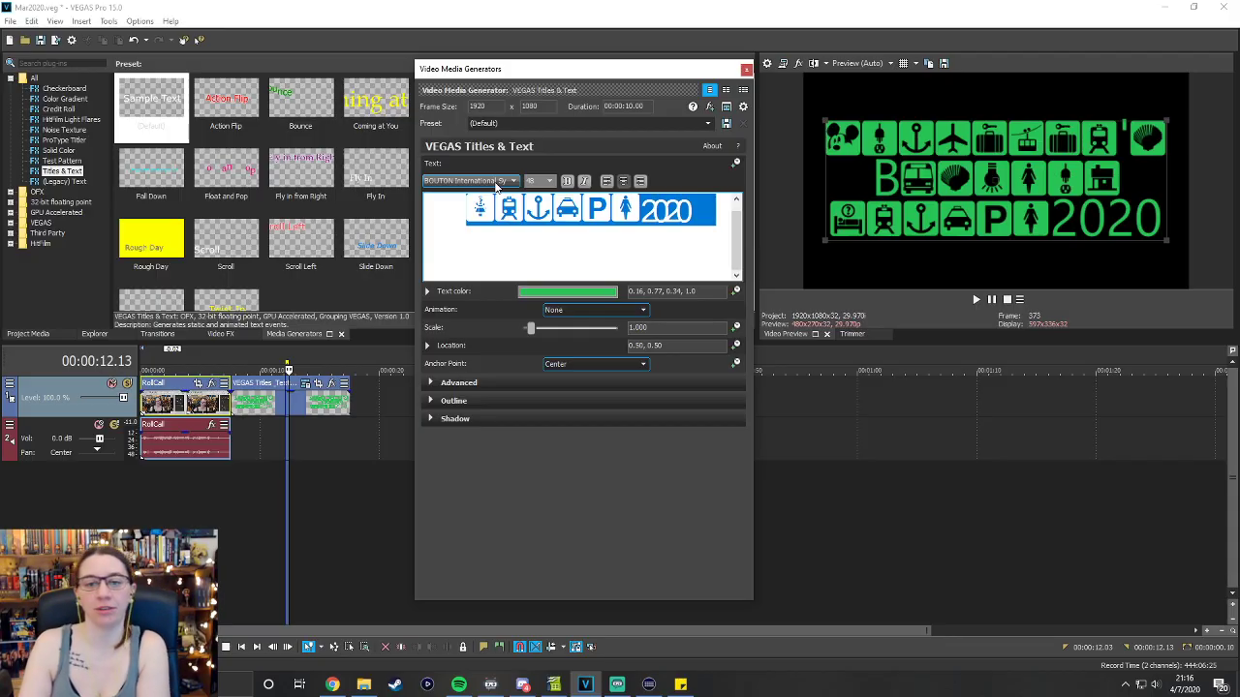
scroll(496, 186, up, 1)
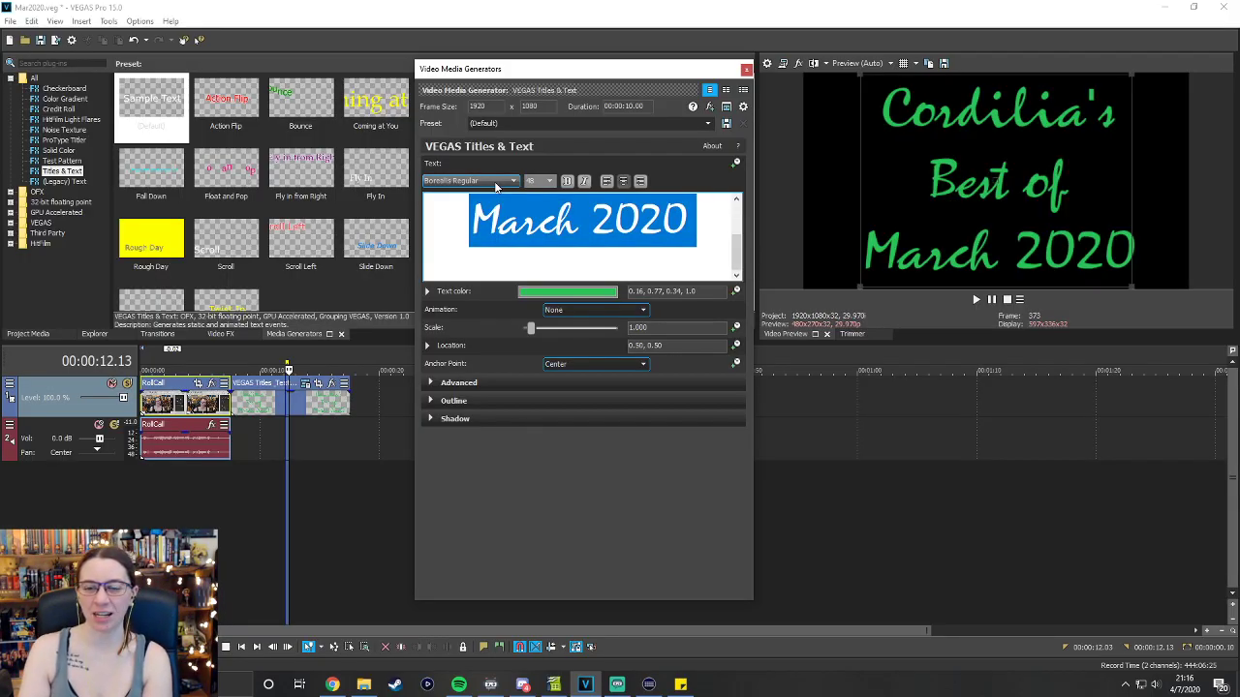
scroll(496, 186, up, 2)
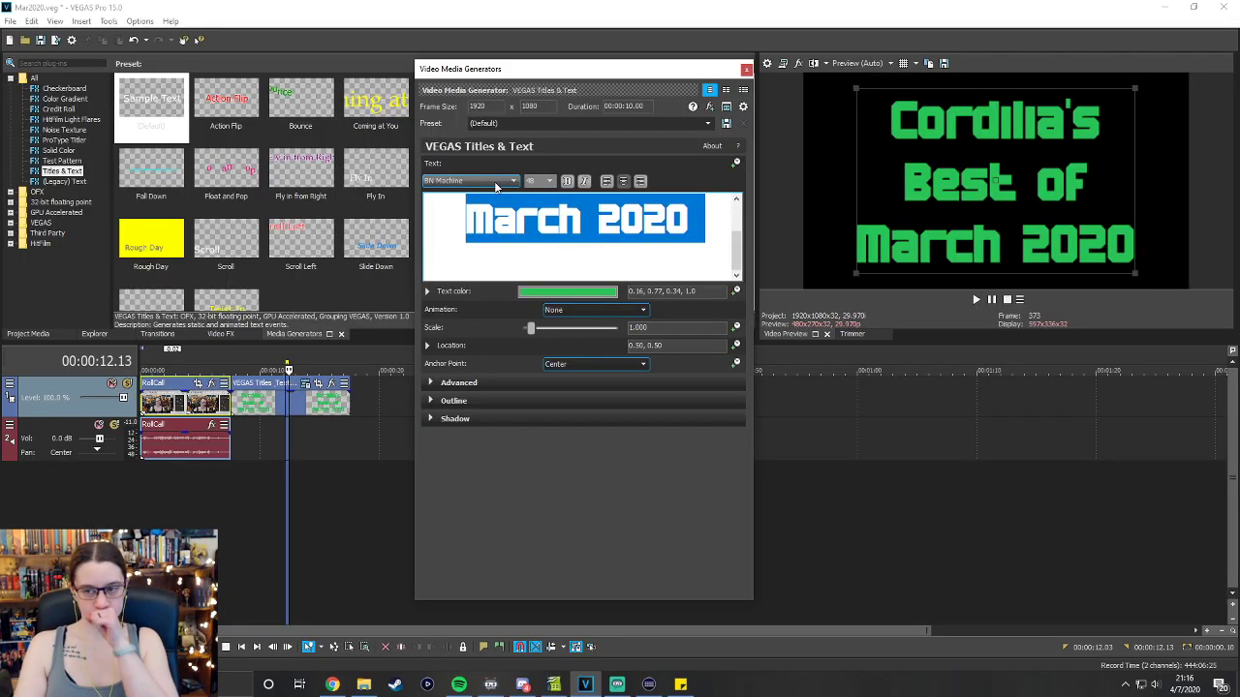
scroll(496, 186, up, 4)
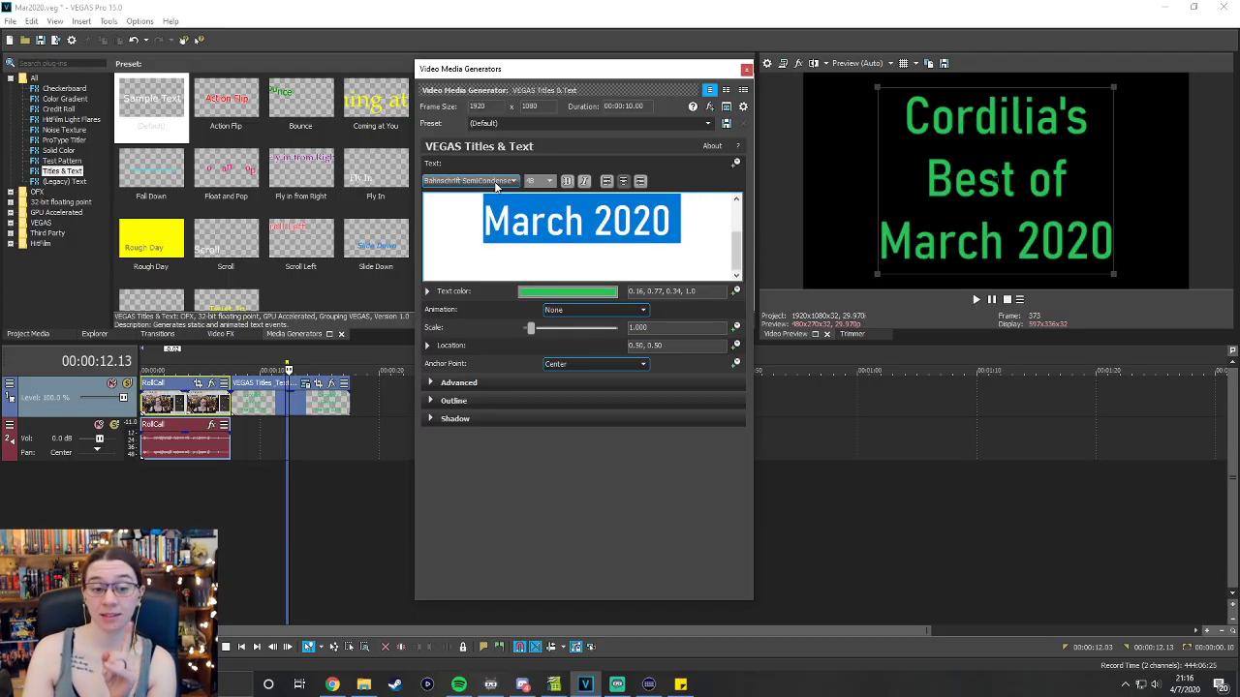
scroll(496, 186, up, 1)
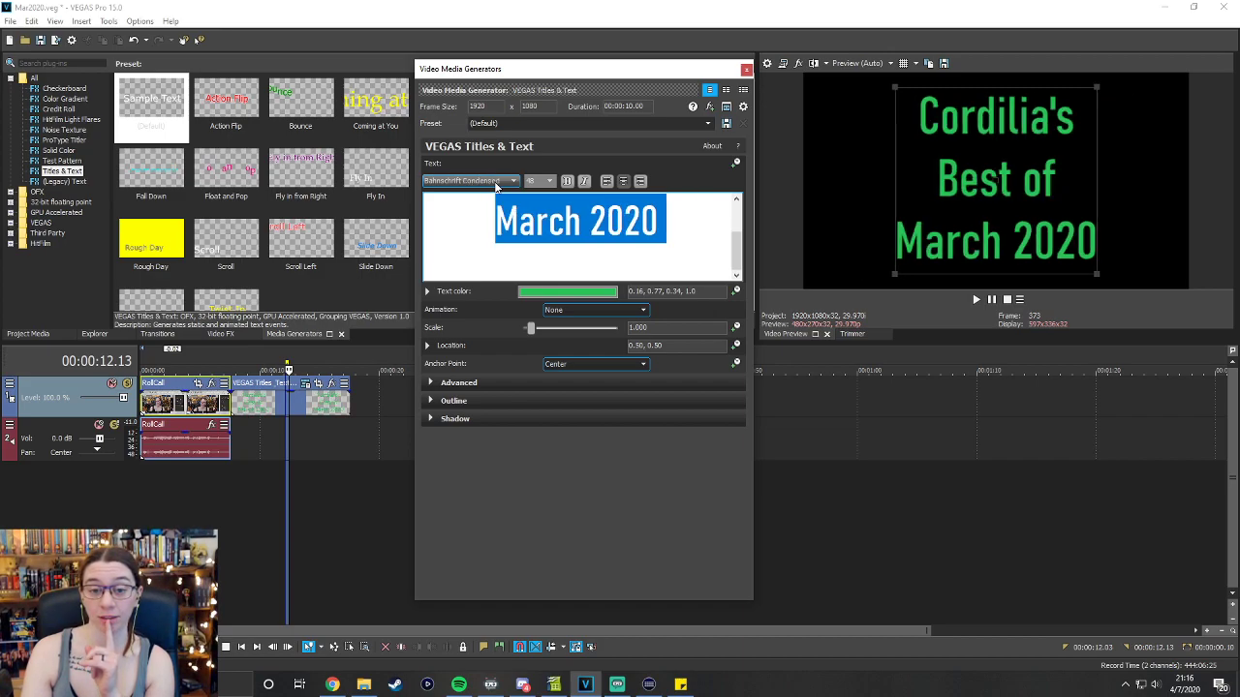
scroll(496, 186, up, 2)
scroll(496, 185, up, 3)
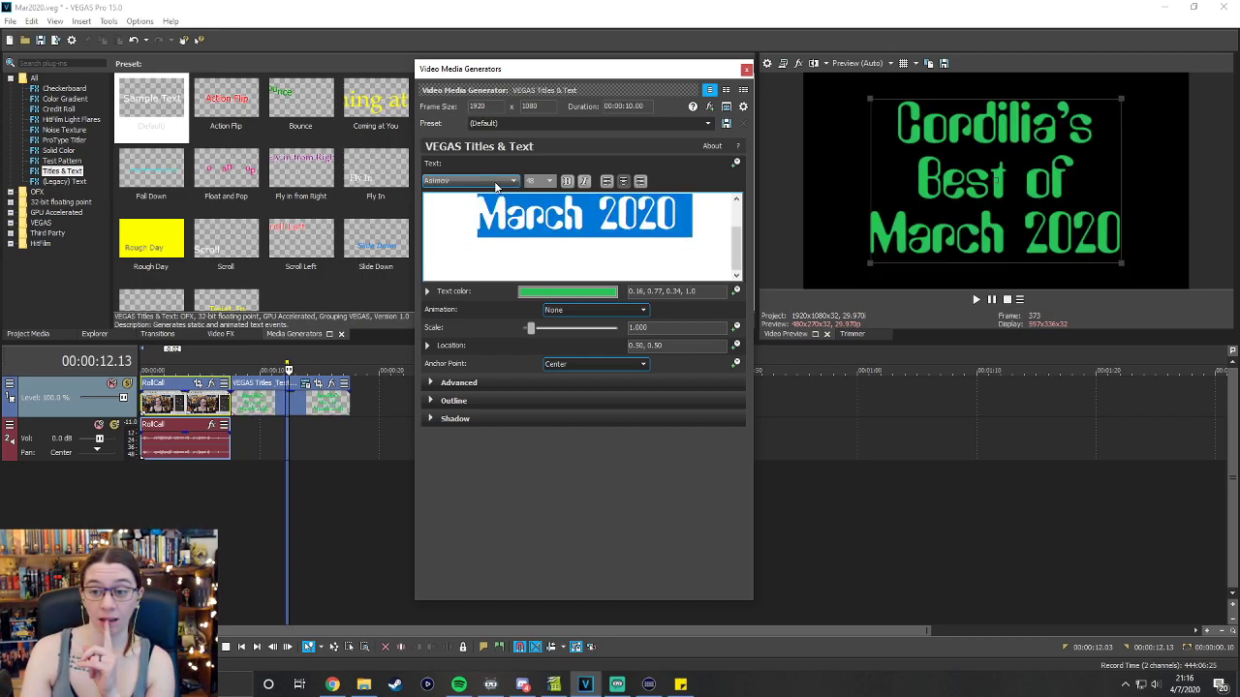
scroll(496, 186, up, 4)
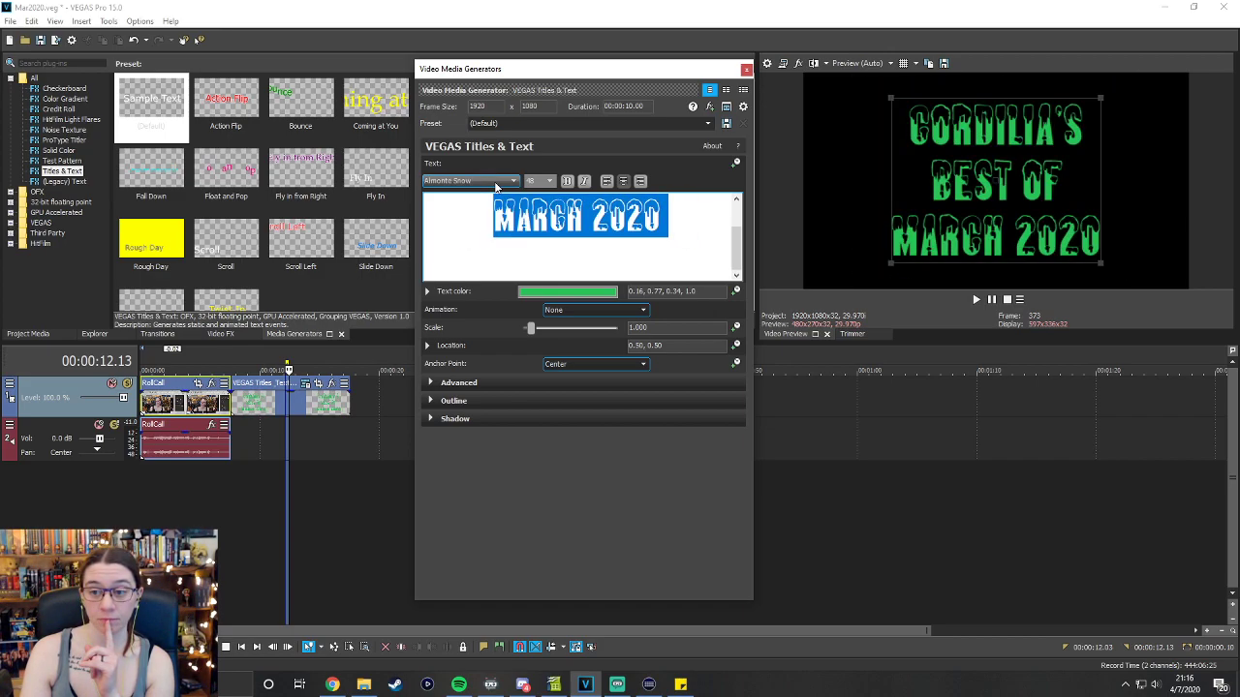
scroll(496, 186, up, 2)
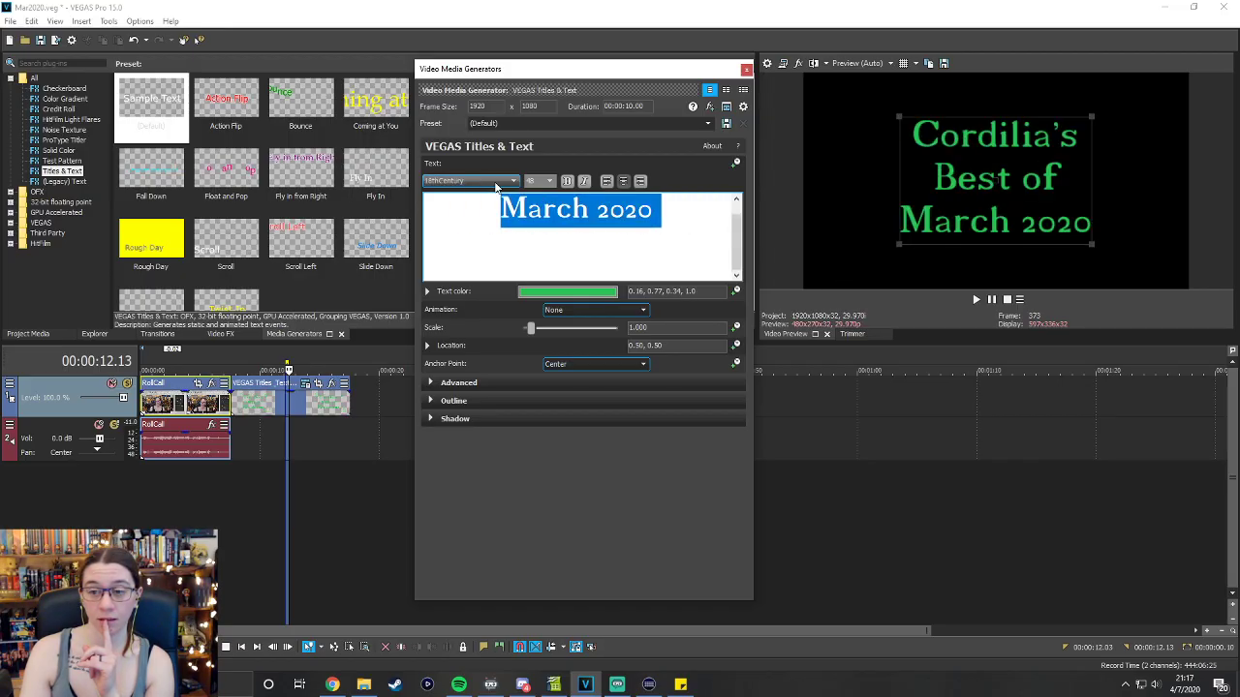
scroll(496, 186, down, 5)
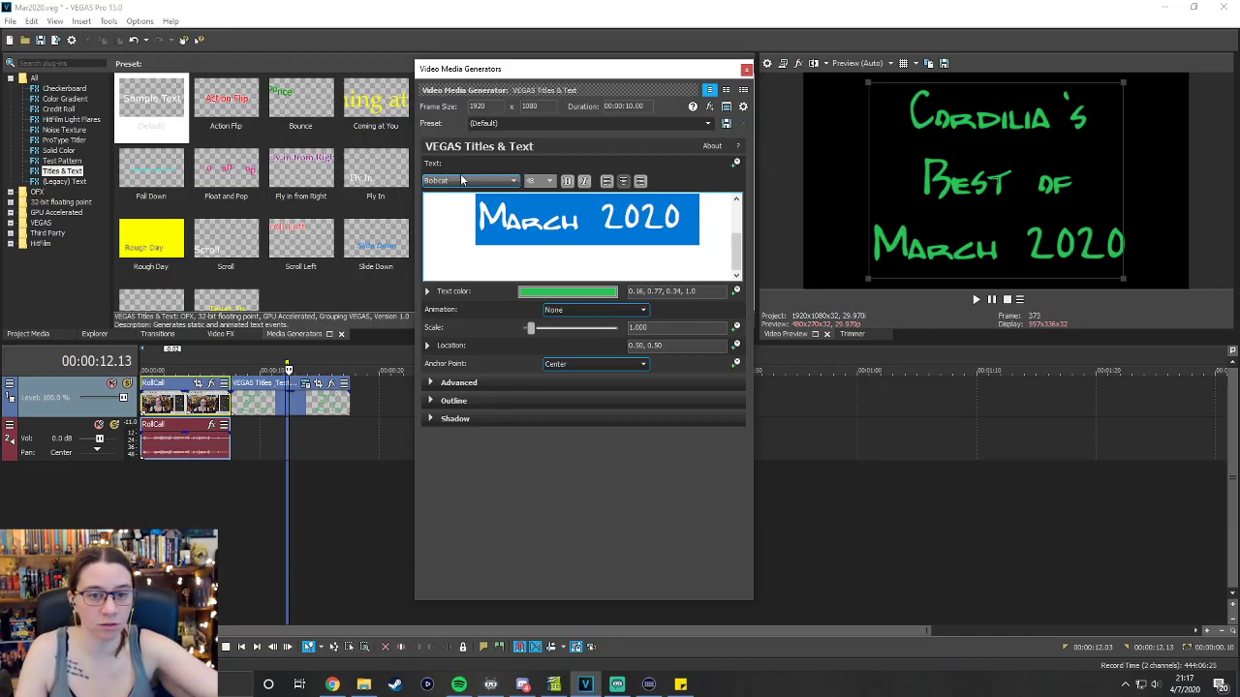
Look through the fonts beginning with M and set the title's font to MV Boli.
click(477, 184)
key(m)
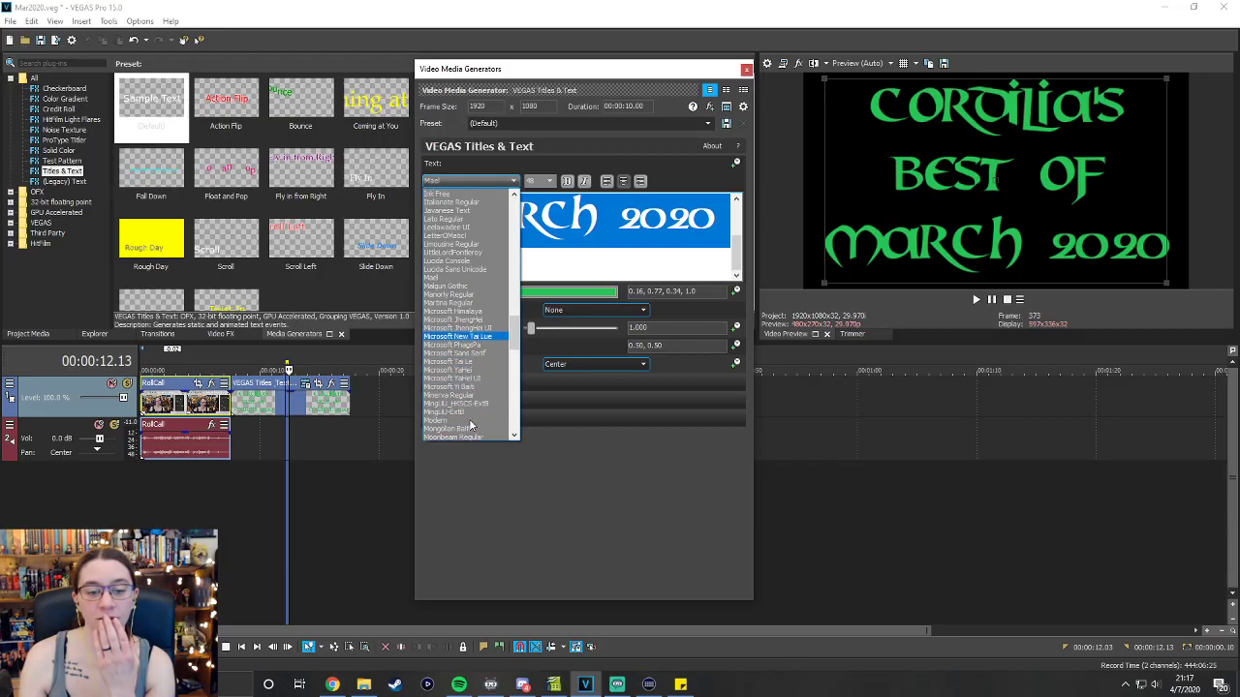
scroll(479, 406, down, 4)
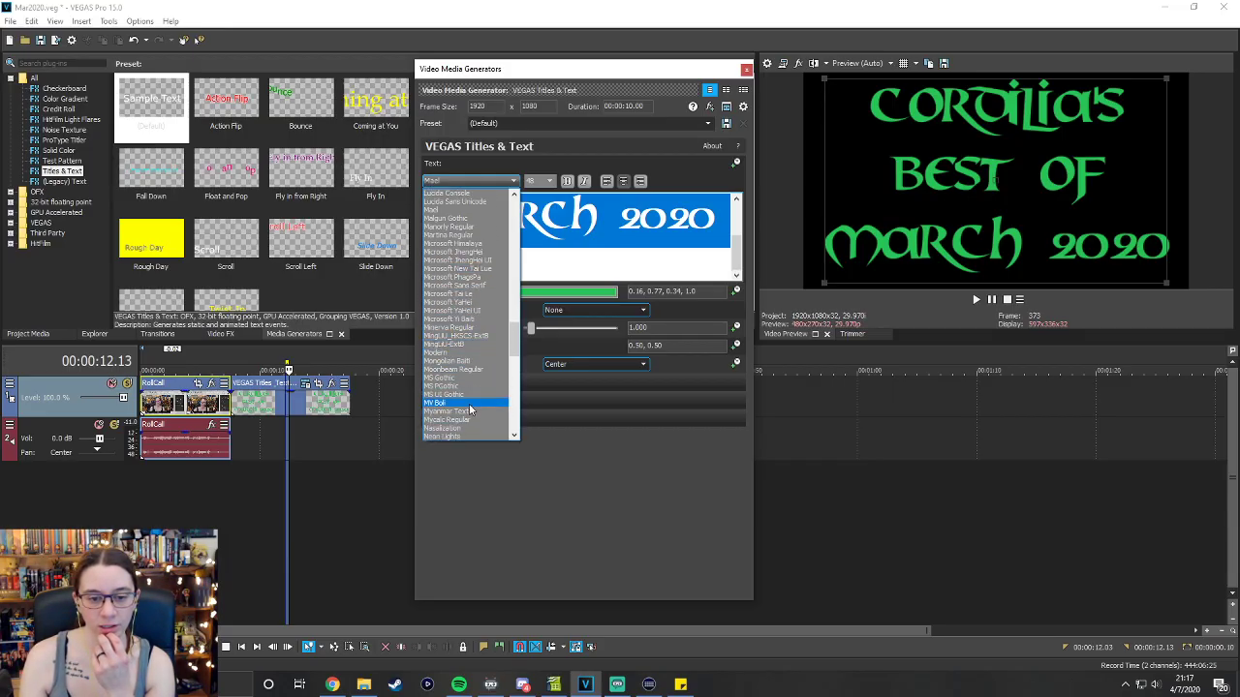
click(467, 404)
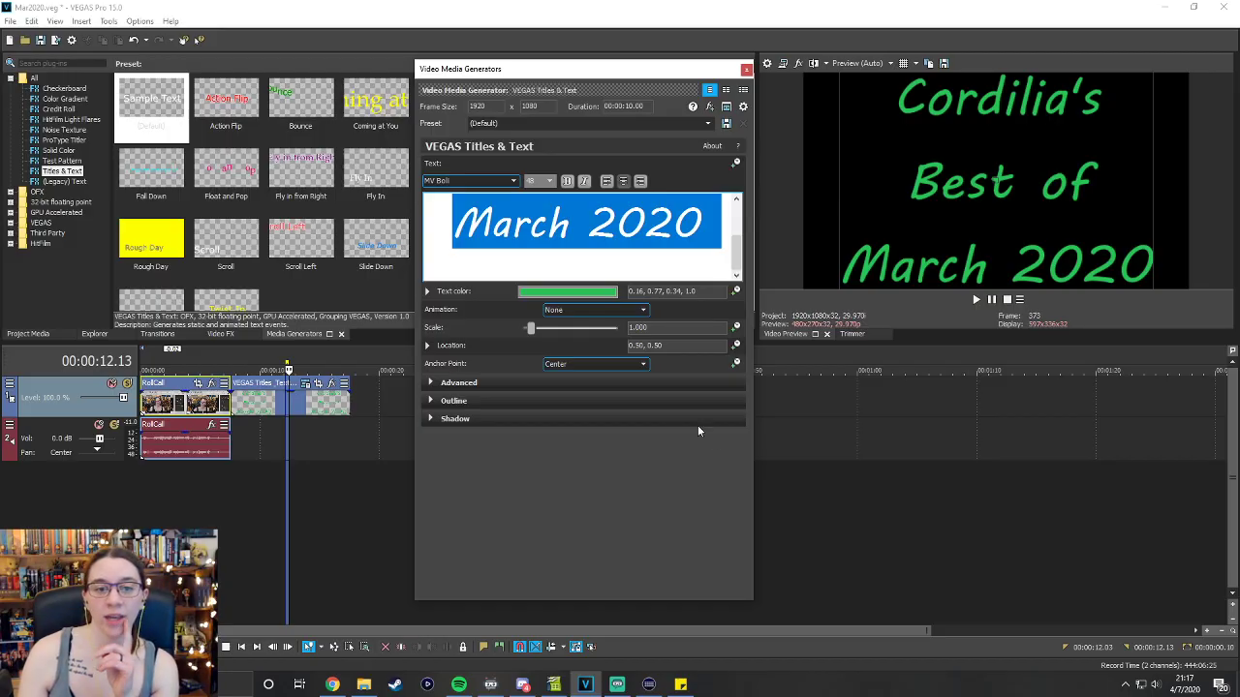
Try the title in the Rondalo Regular font and in Toledo Regular.
click(503, 186)
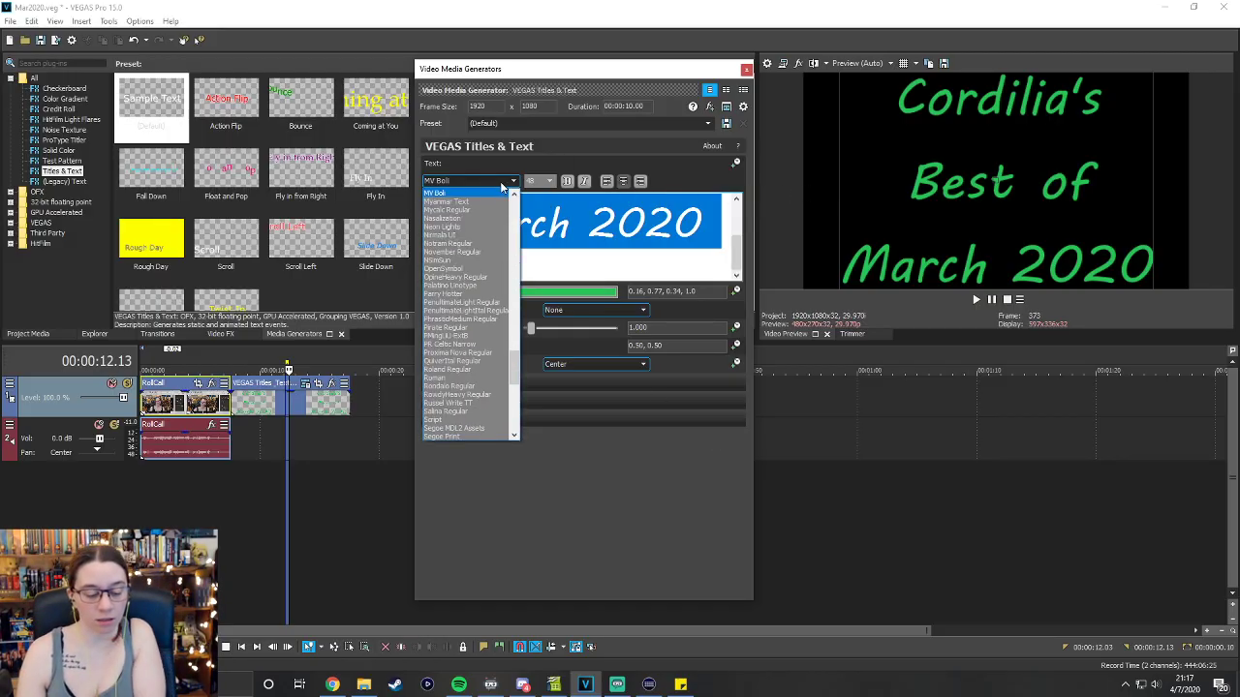
key(r)
click(453, 386)
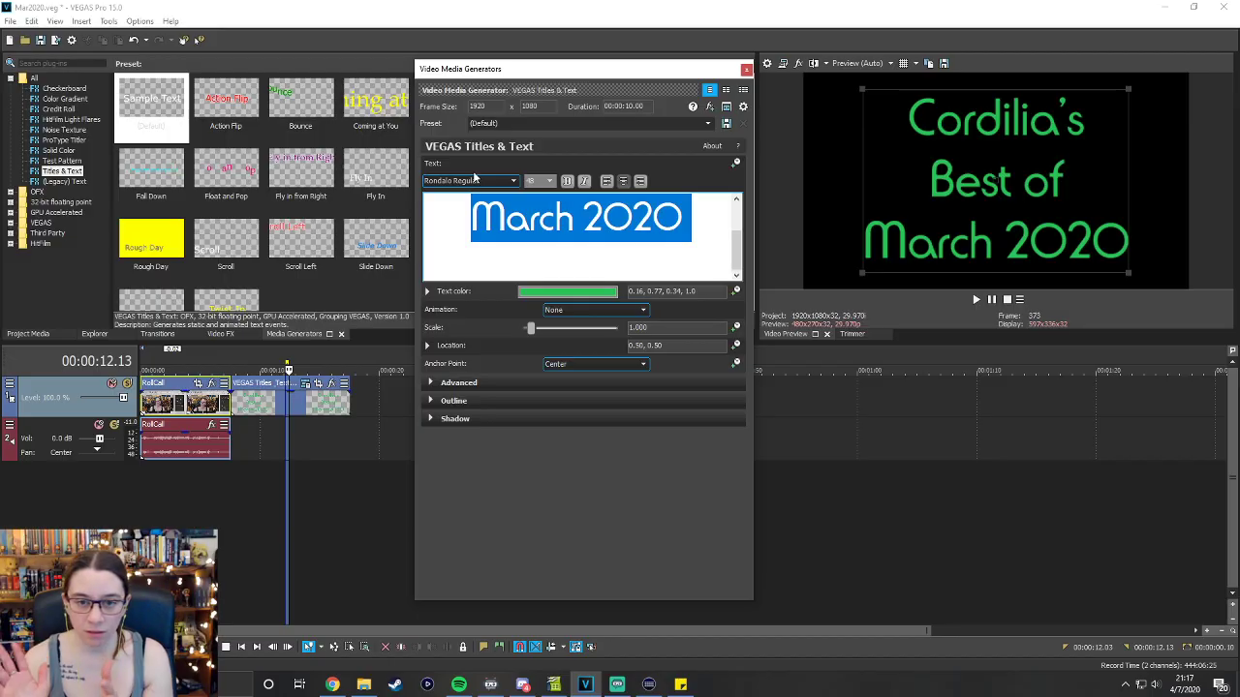
click(513, 181)
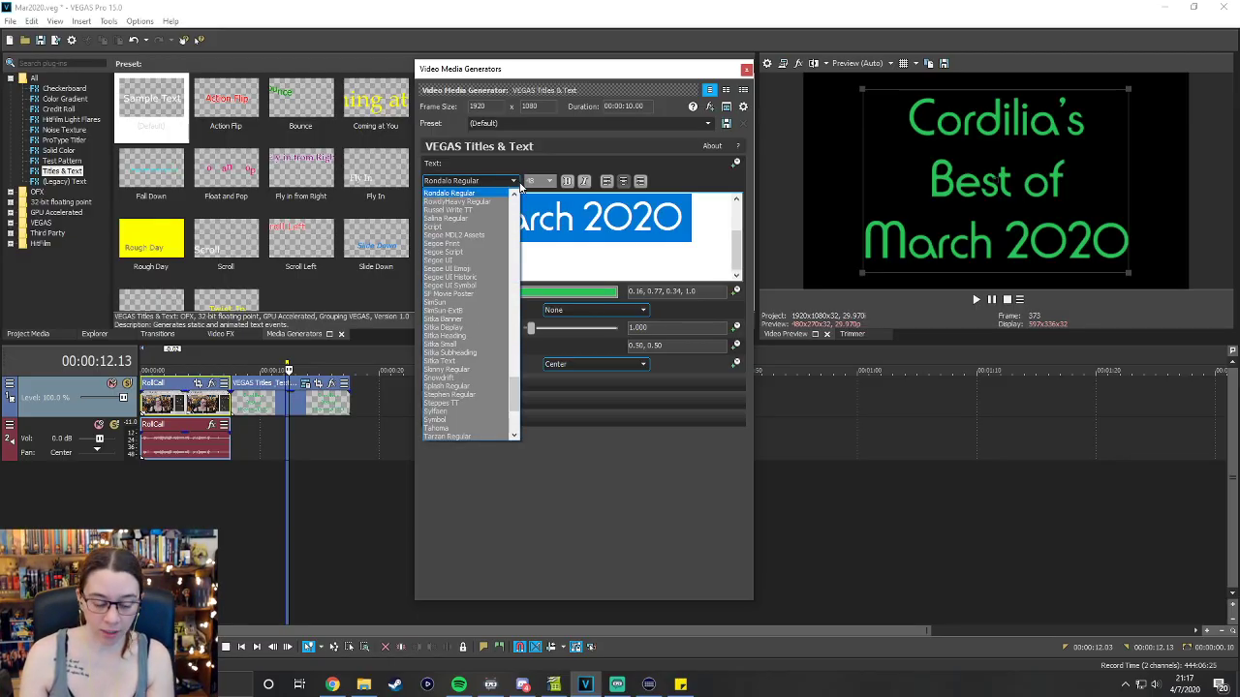
key(t)
scroll(438, 421, down, 2)
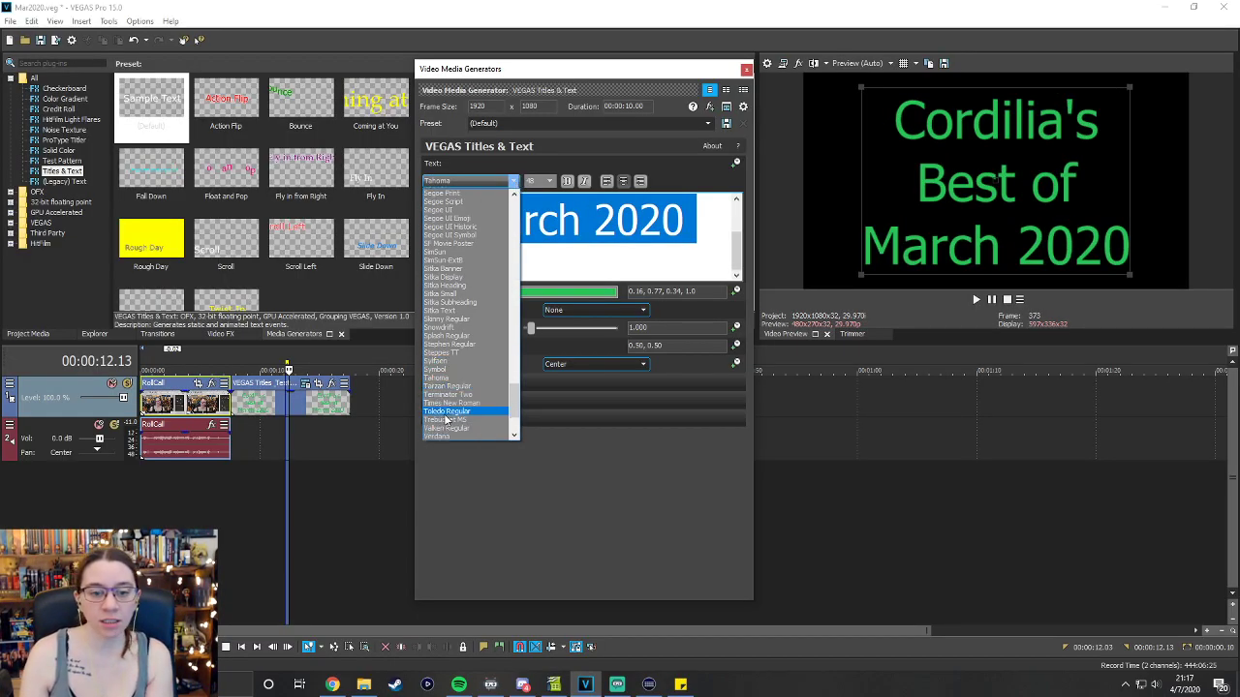
click(447, 411)
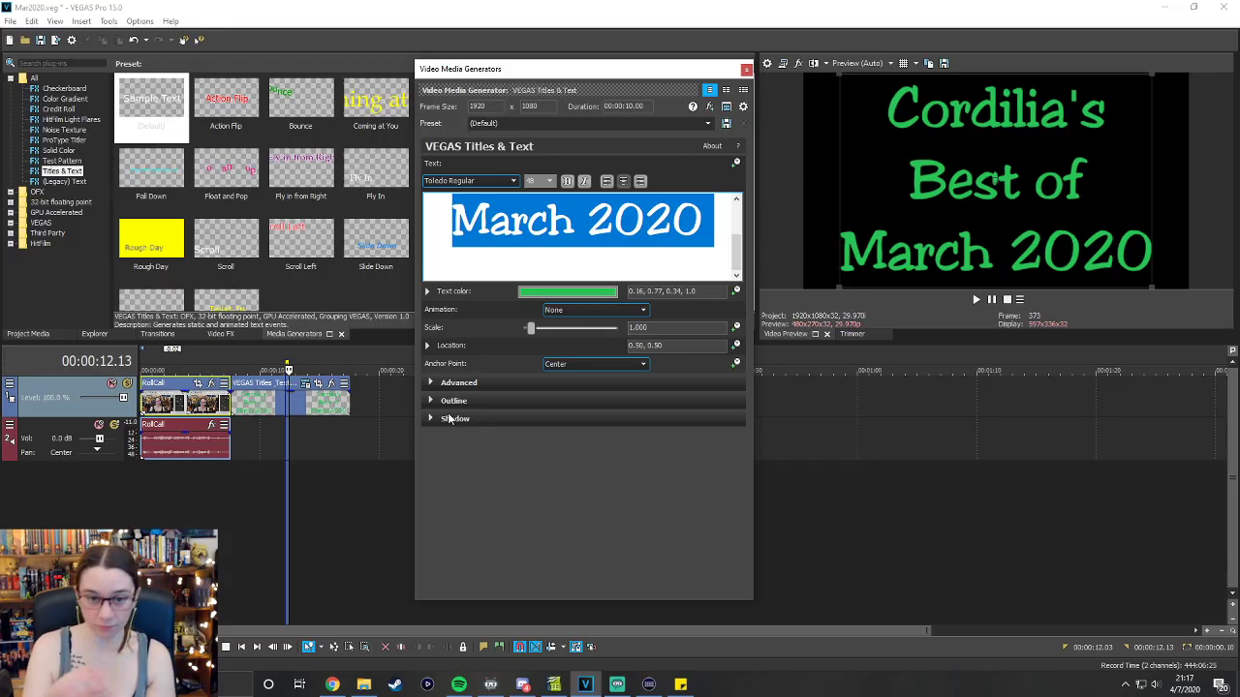
Try Wingdings on the title and return it to Toledo Regular.
click(514, 182)
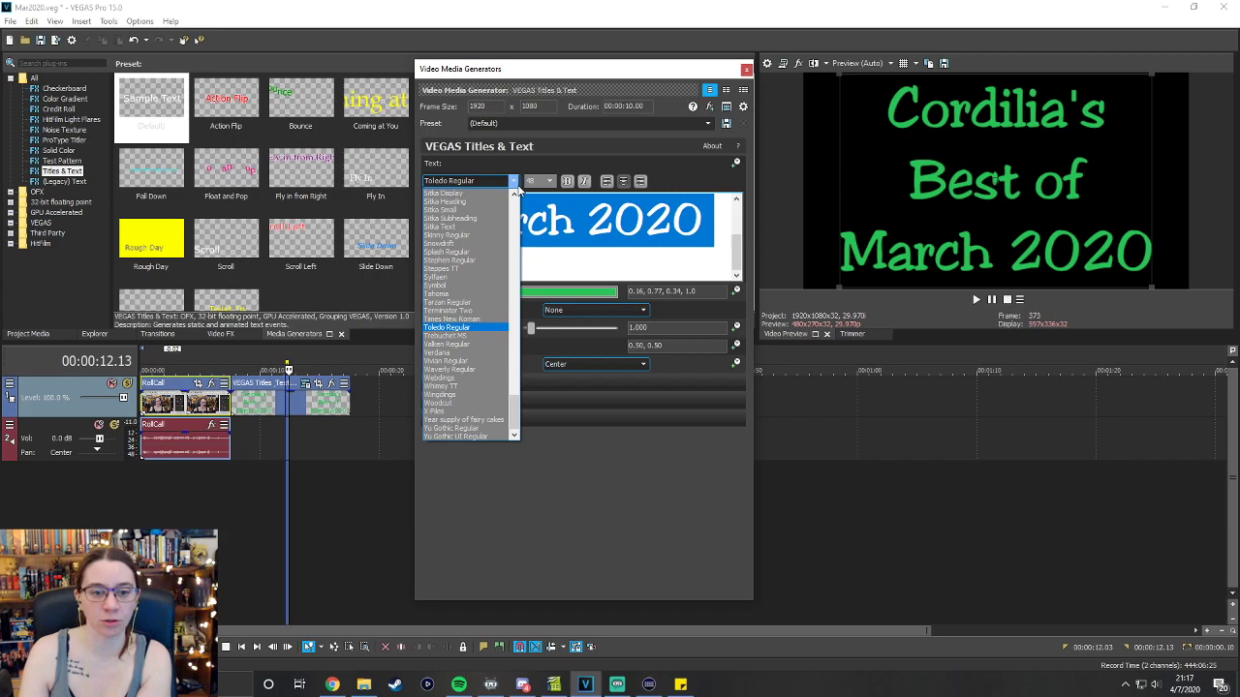
click(514, 184)
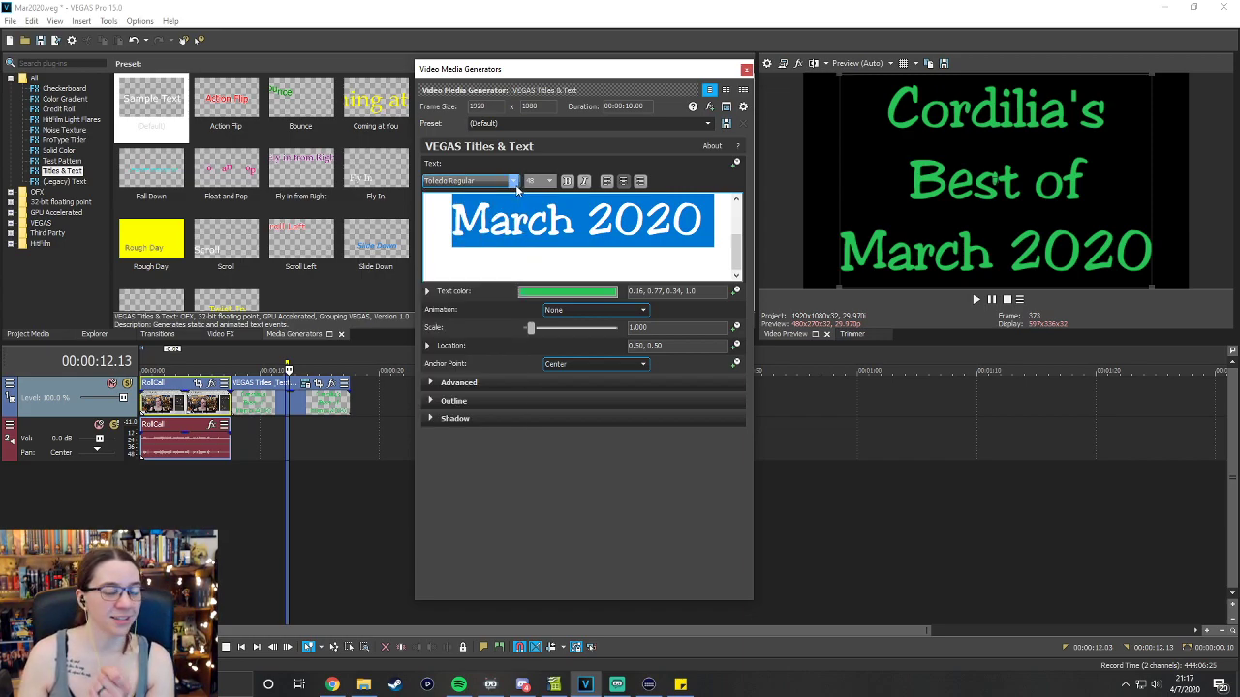
click(514, 183)
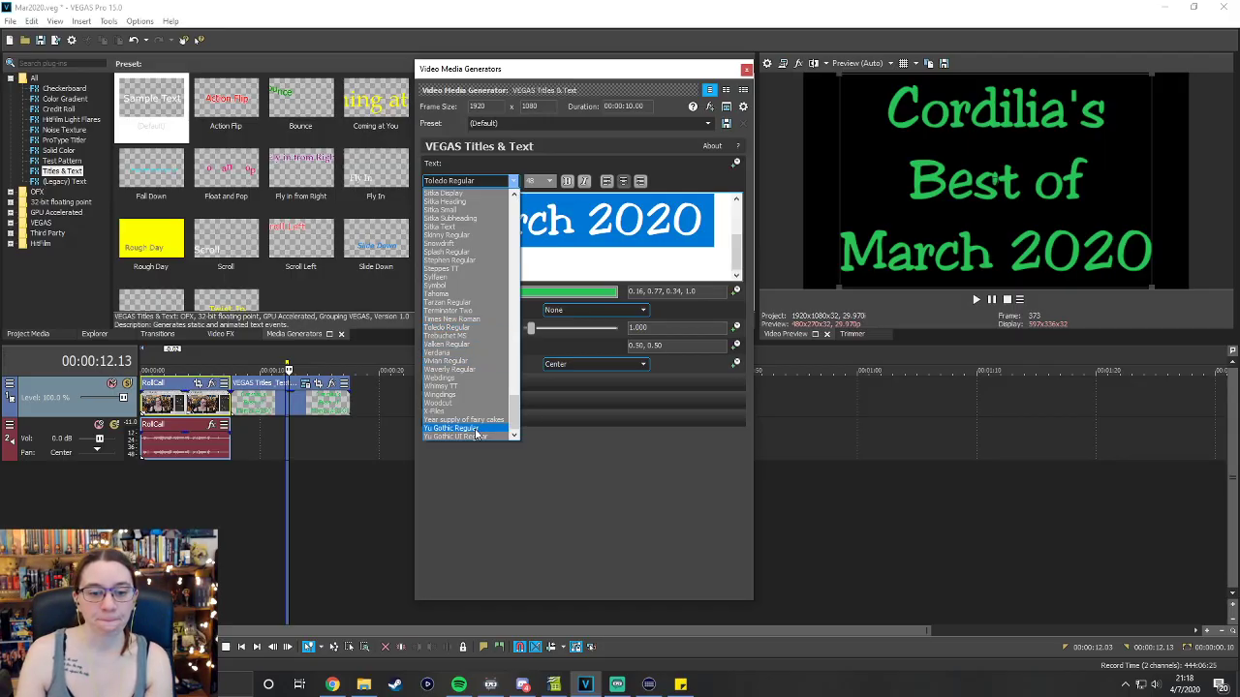
click(469, 396)
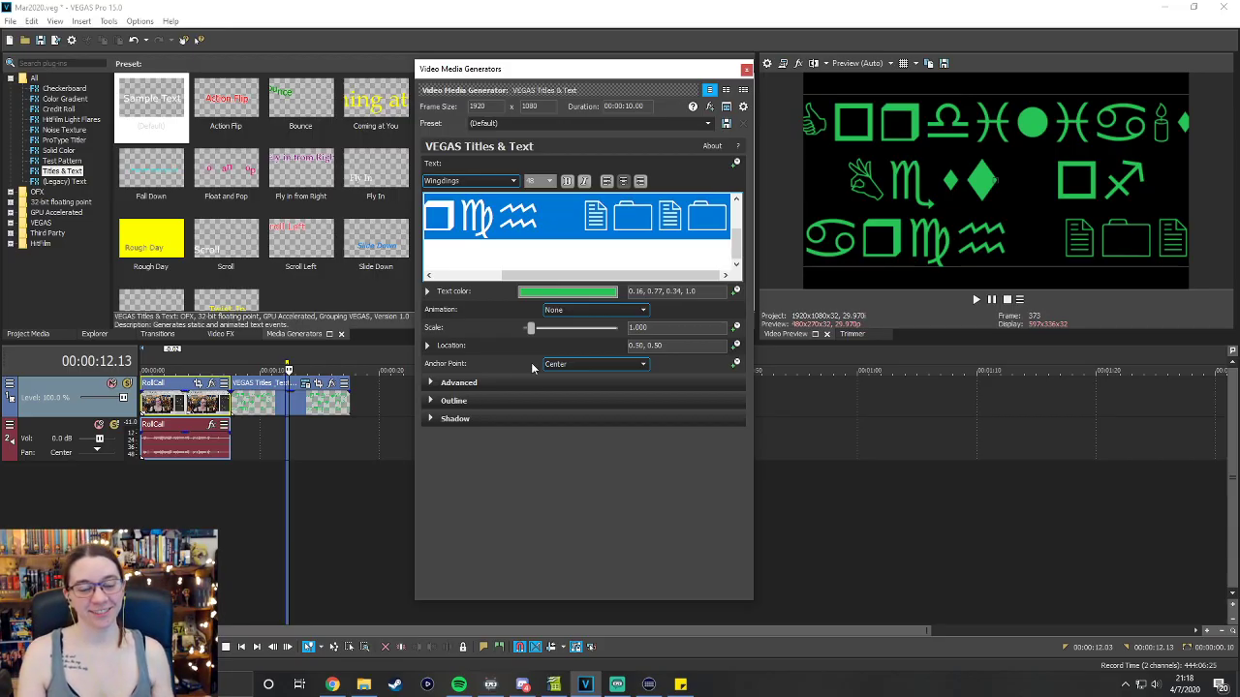
click(514, 181)
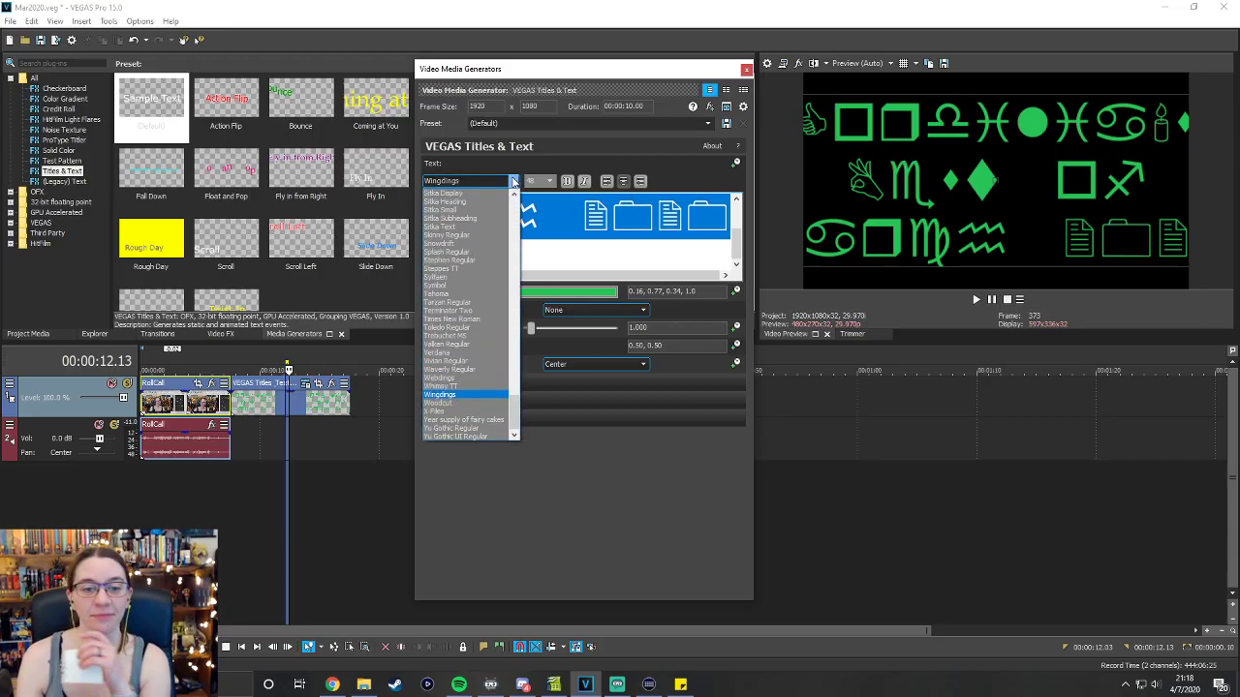
click(471, 327)
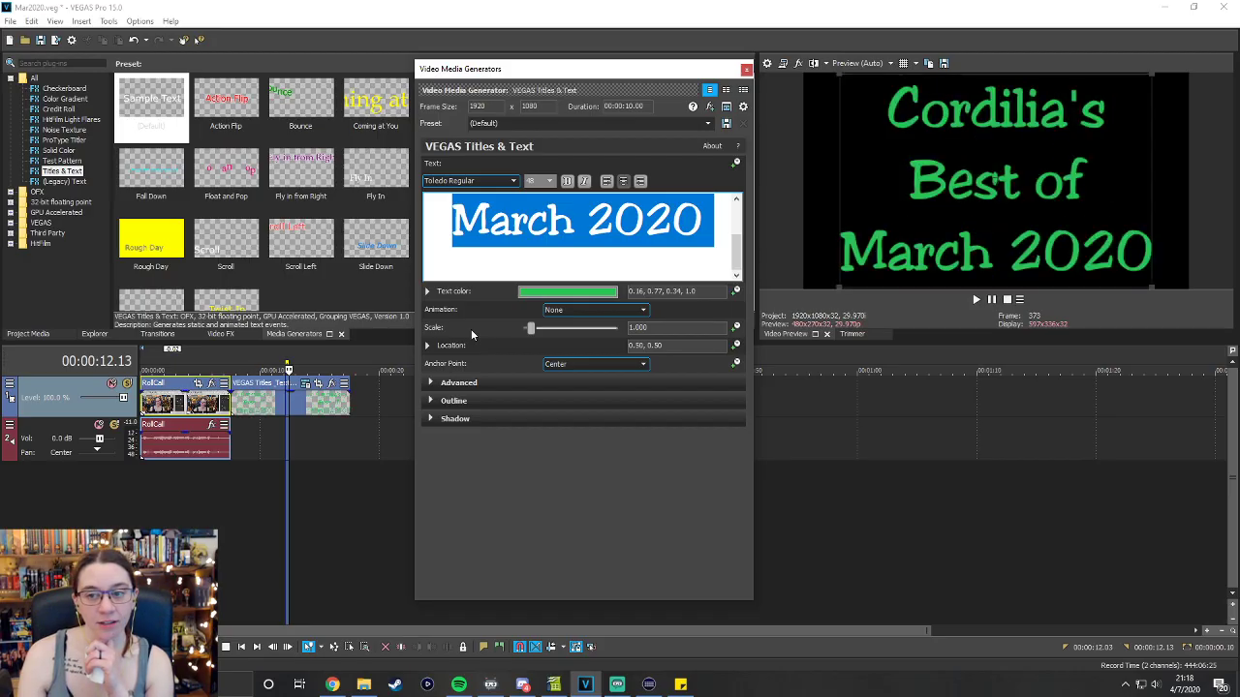
Compare Rondalo Regular once more, set the title's font to MV Boli and close the title settings.
click(514, 181)
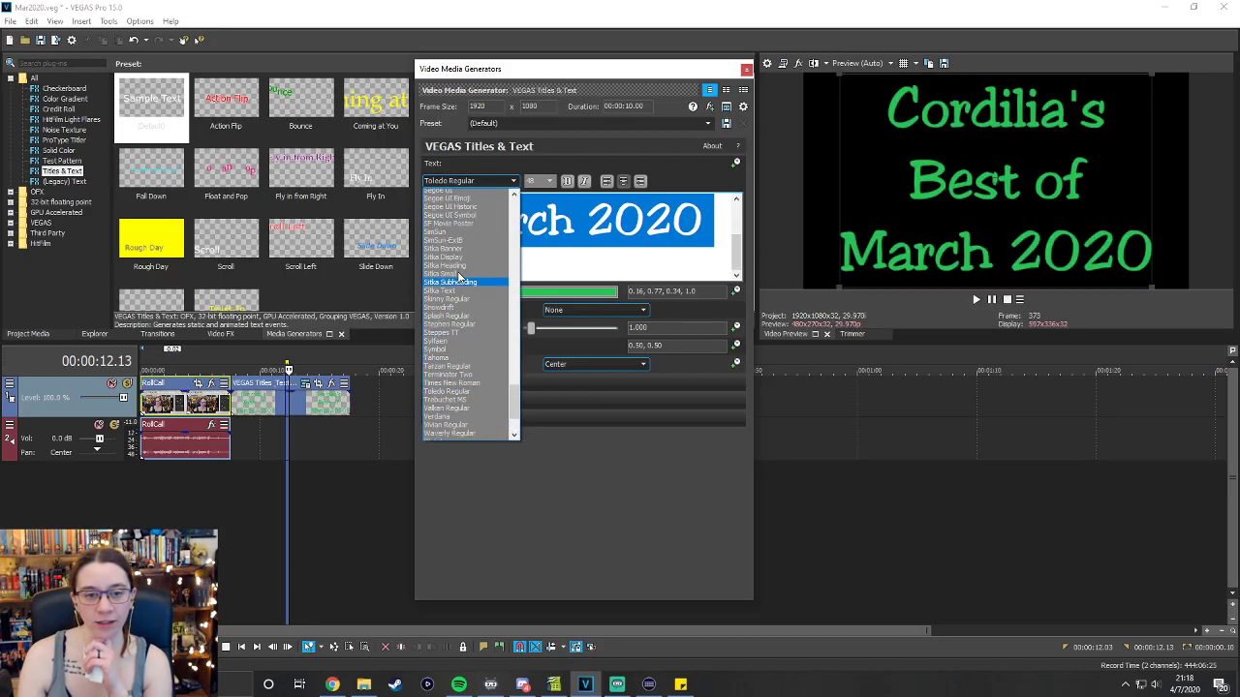
scroll(458, 277, up, 10)
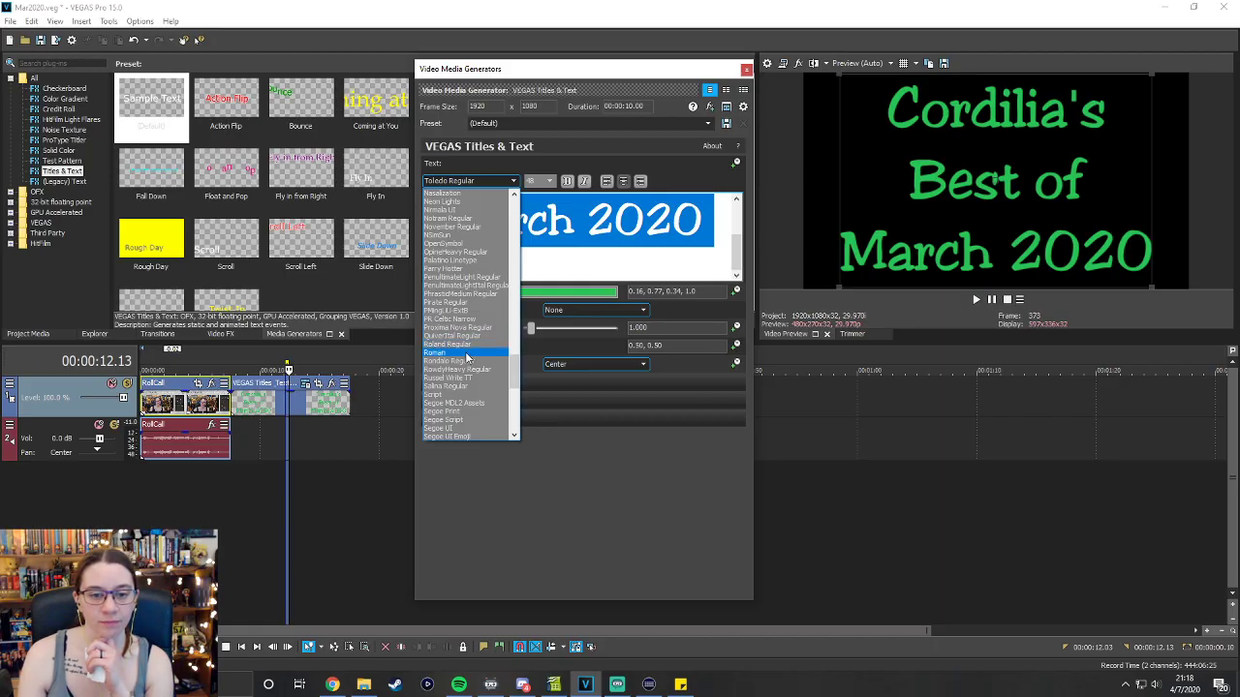
click(469, 361)
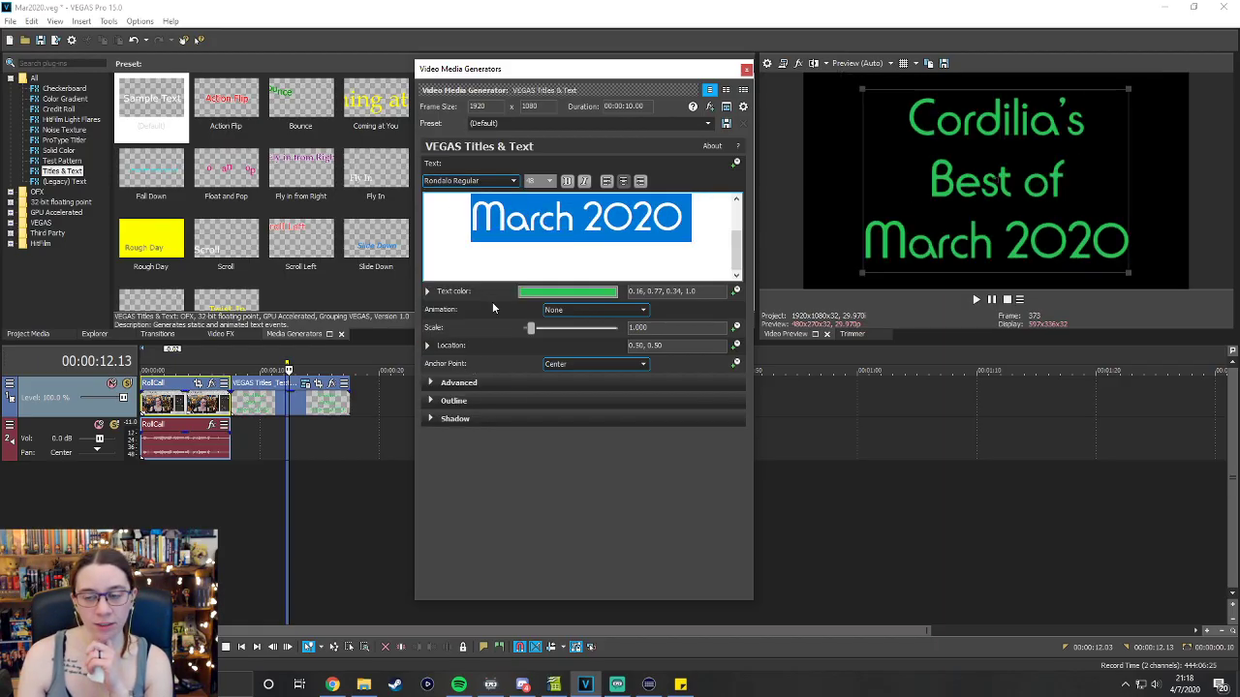
click(513, 181)
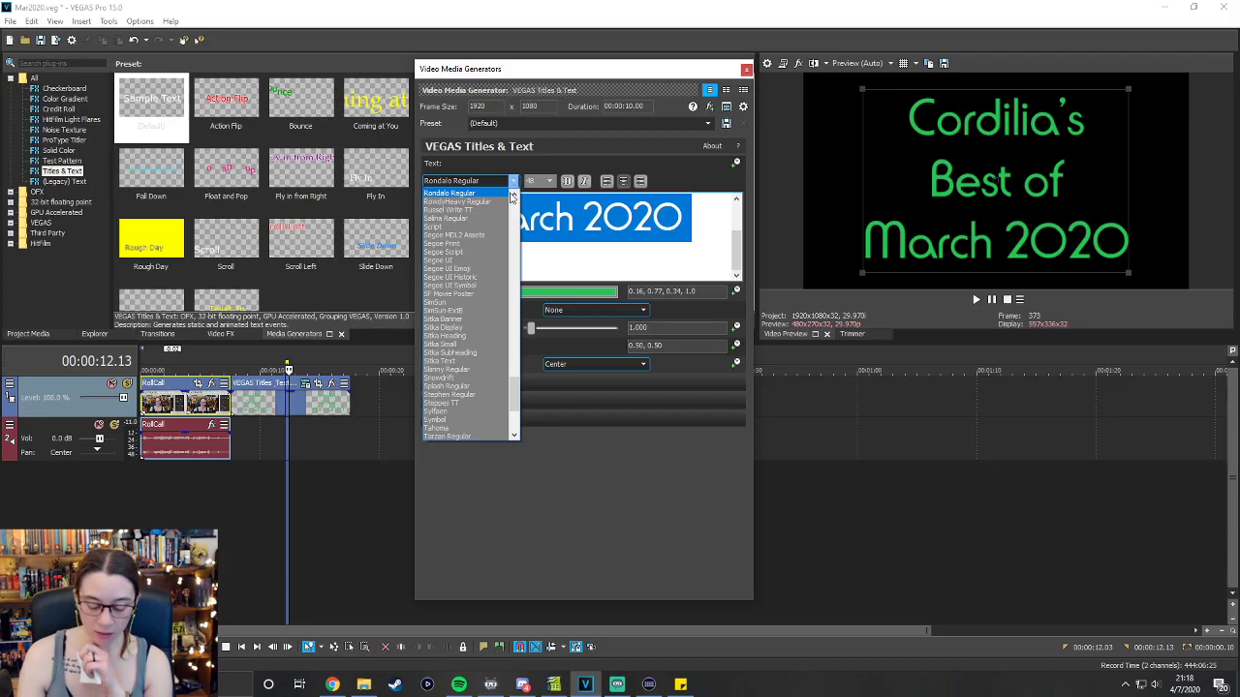
scroll(499, 242, up, 10)
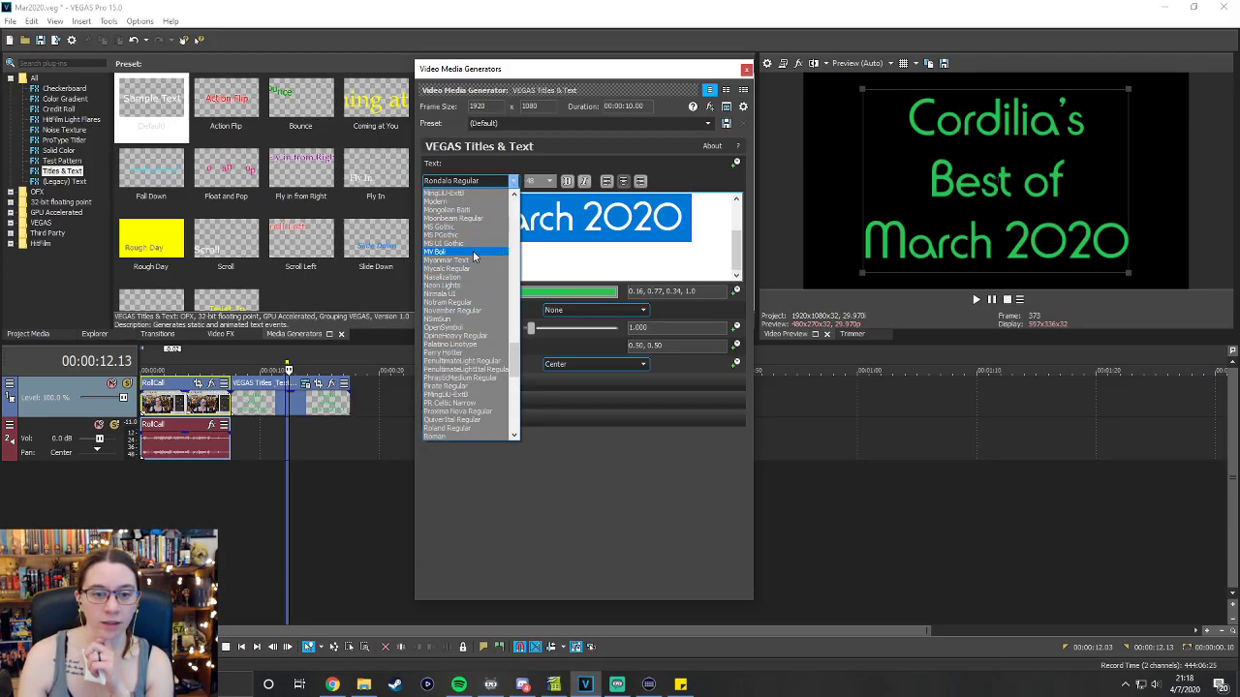
click(473, 252)
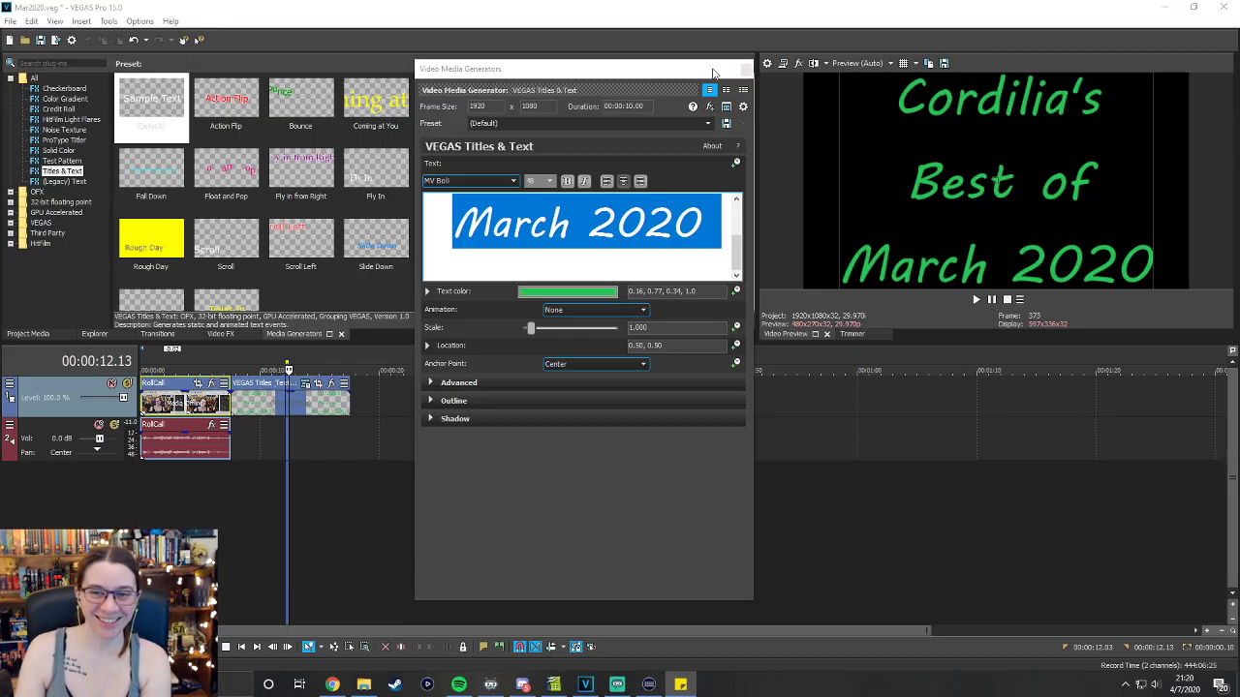
click(745, 70)
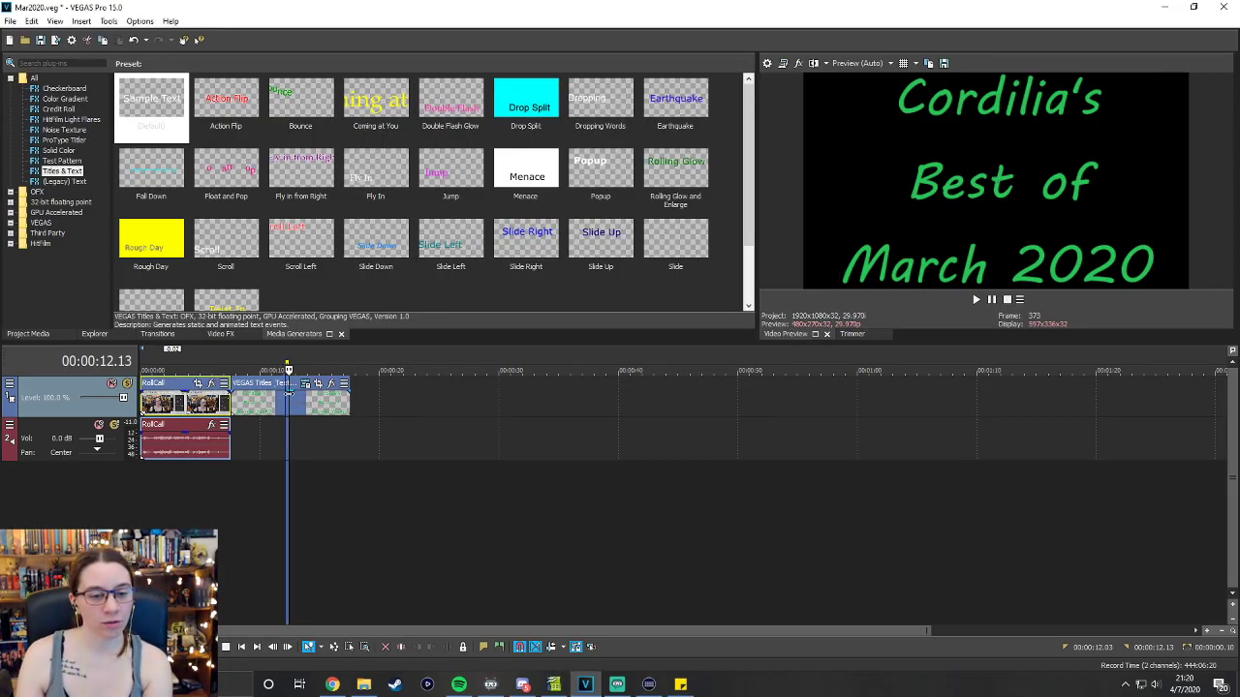
Shorten the title event to about 4.5 seconds and move it flush against the end of the RollCall clip.
drag(347, 402, 283, 397)
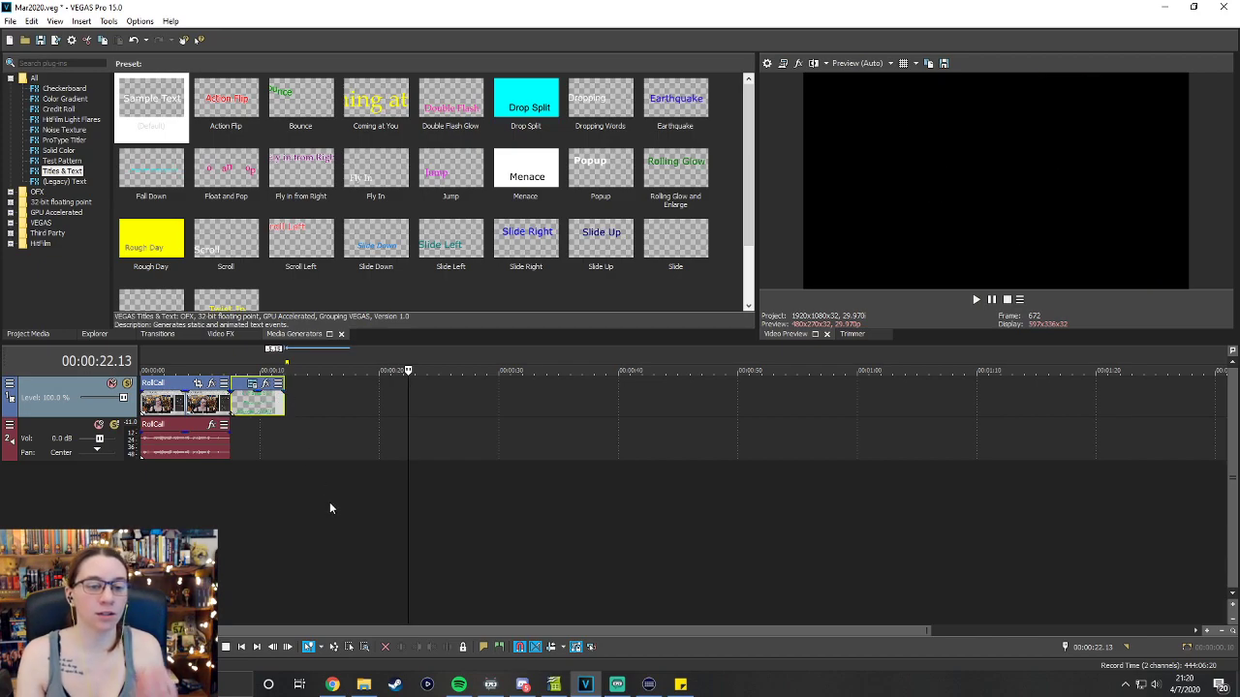
click(292, 464)
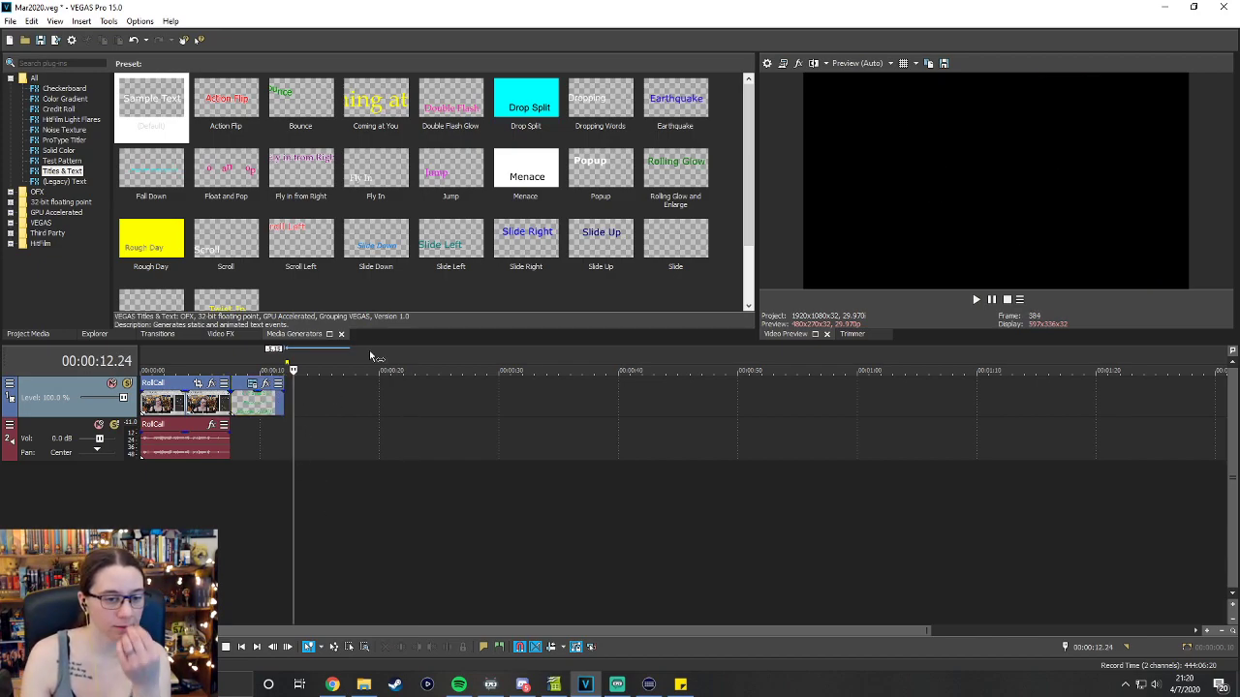
click(209, 369)
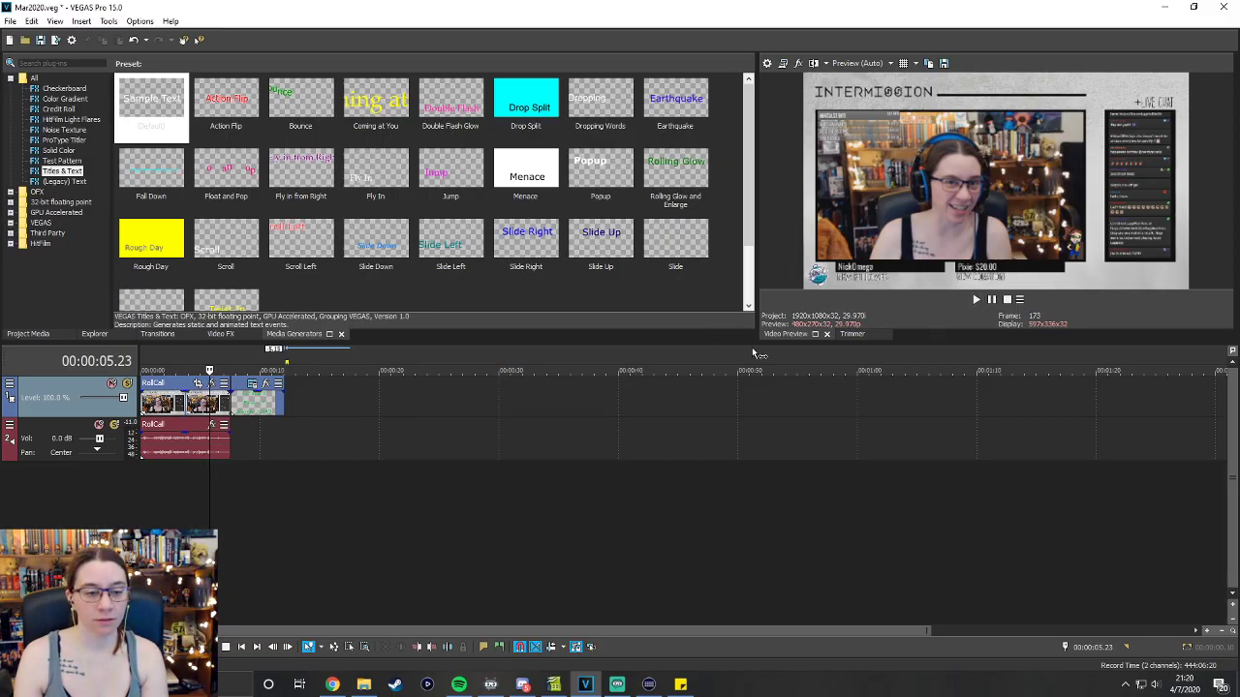
scroll(191, 399, up, 8)
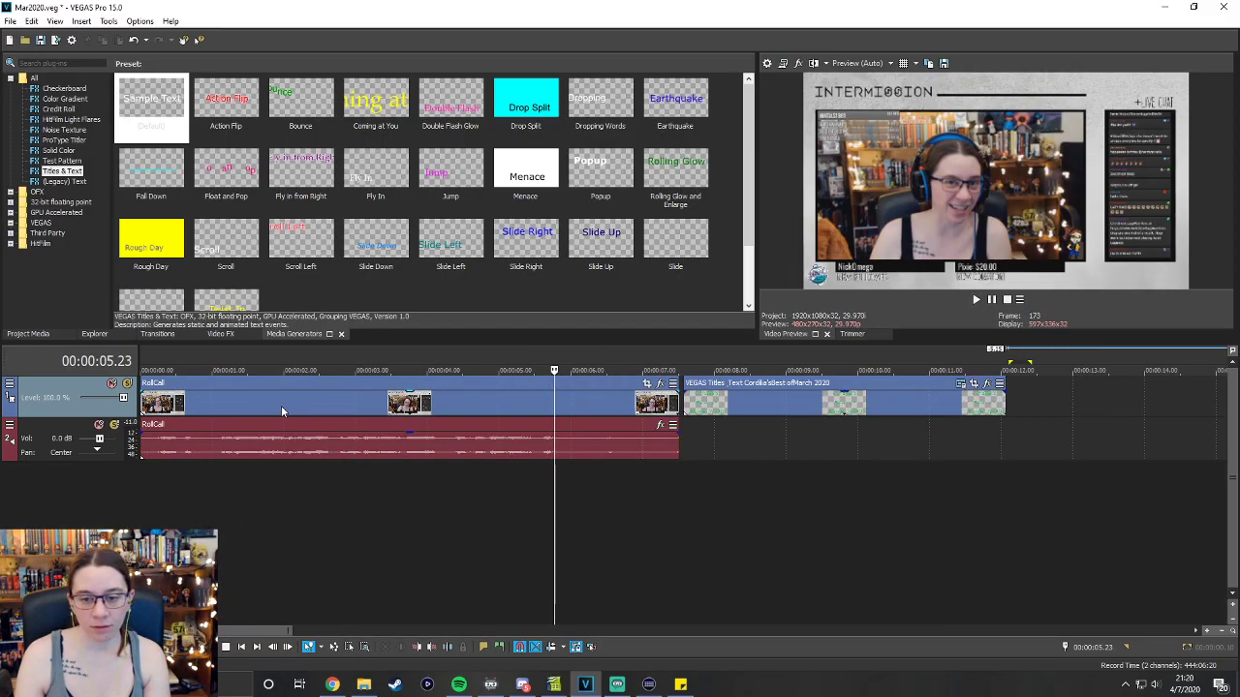
click(796, 388)
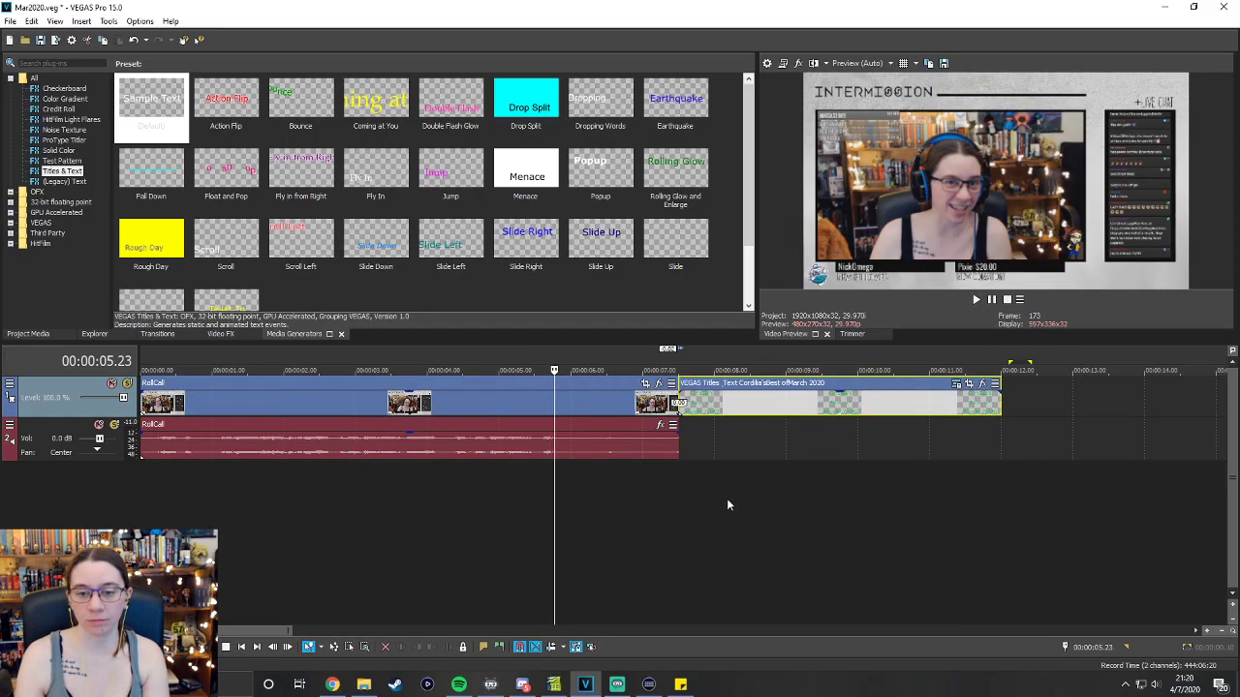
Play the cut from the end of RollCall into the title, starting at 00:00:06.12.
scroll(634, 514, down, 4)
click(294, 369)
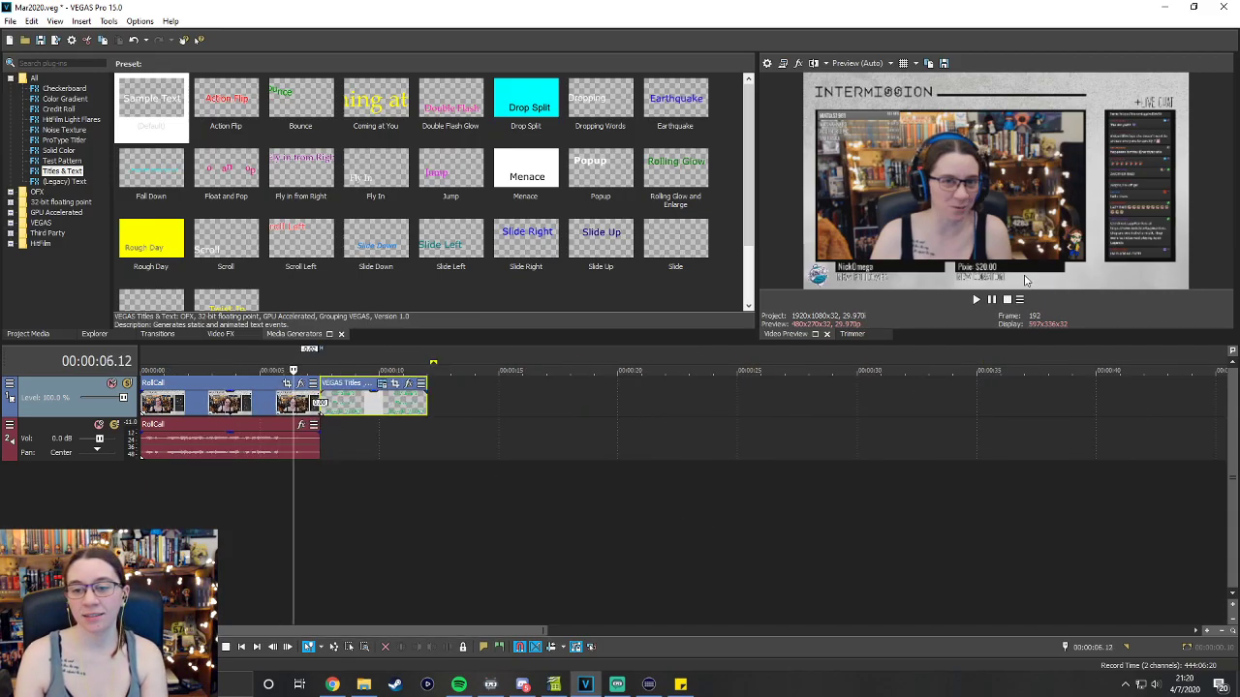
click(977, 299)
click(976, 301)
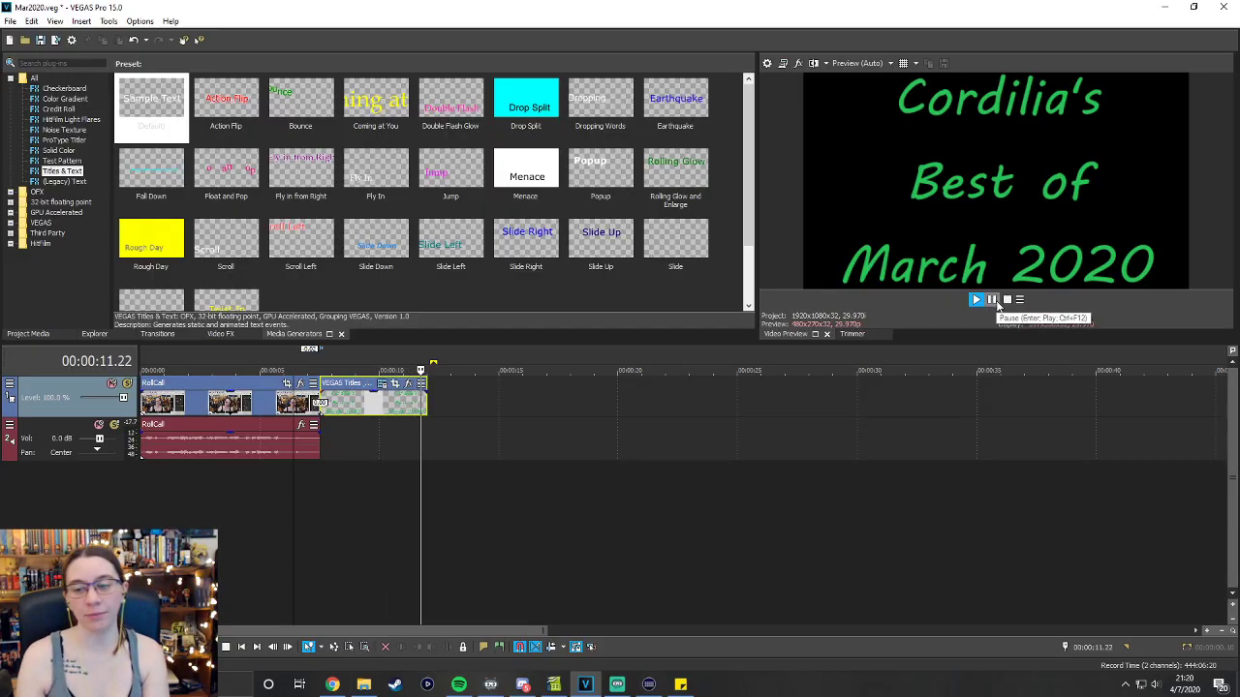
key(space)
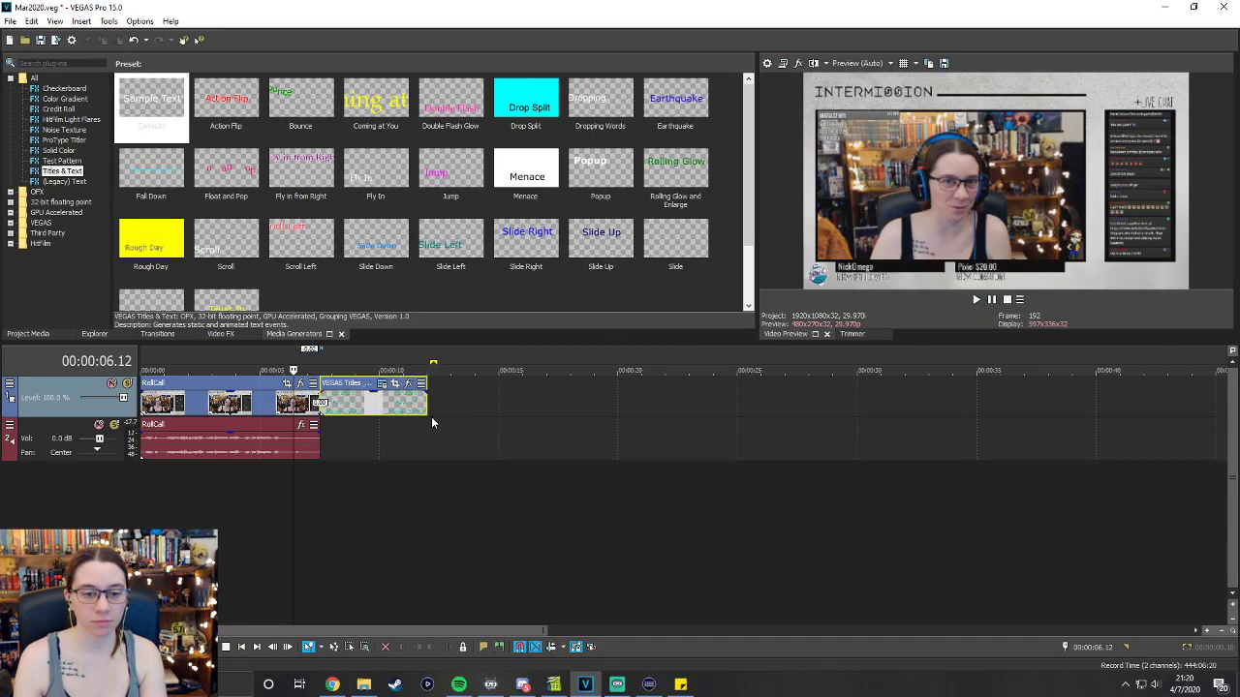
Shorten the title event on the video track so it ends at about 11.5 seconds.
drag(426, 405, 412, 404)
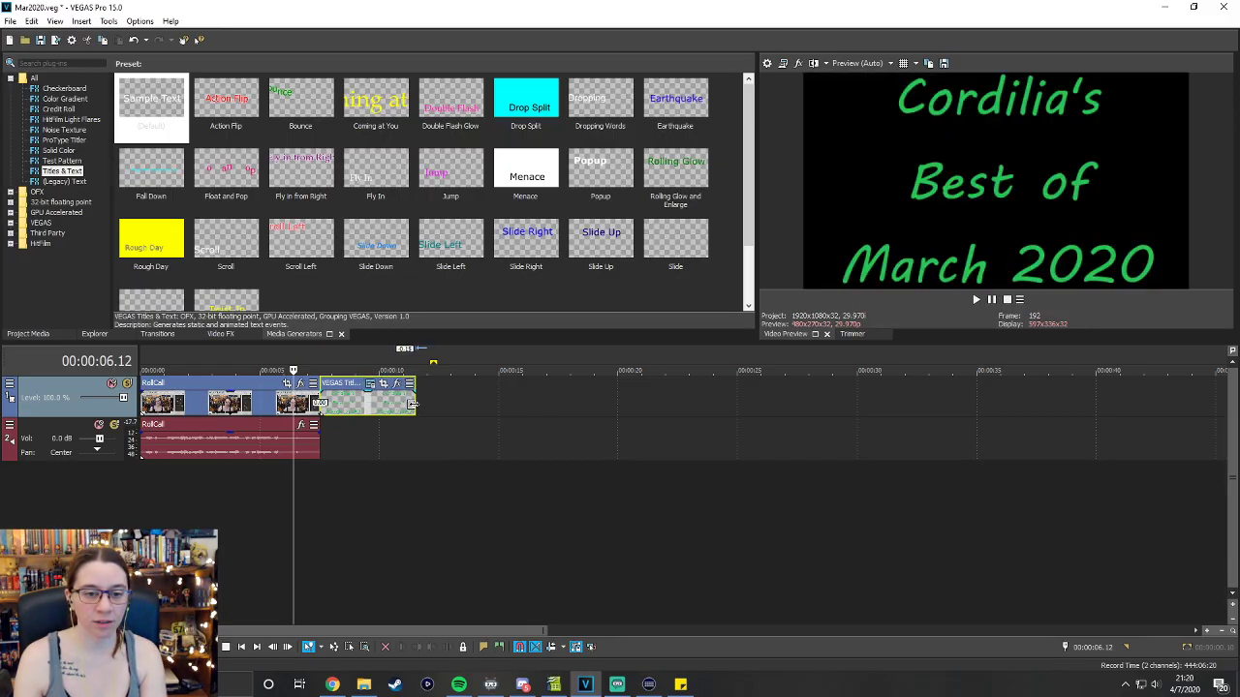
click(405, 446)
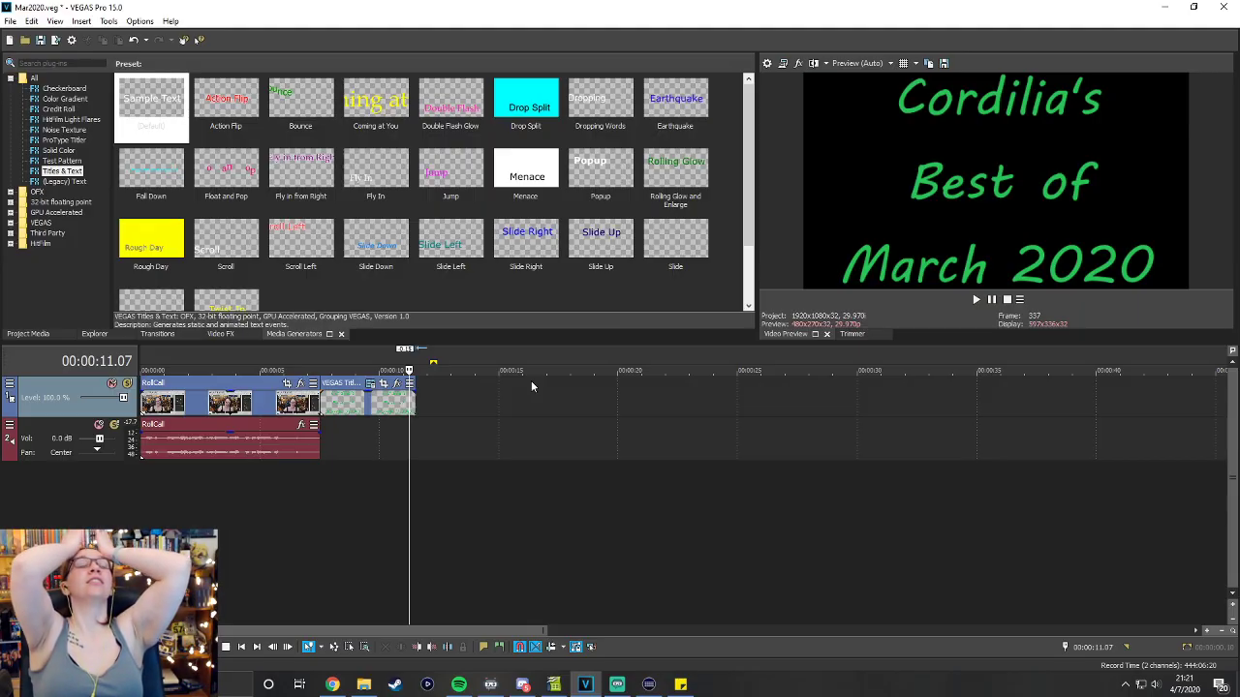
Browse the clips in the project media for the next one to place after the title.
click(39, 335)
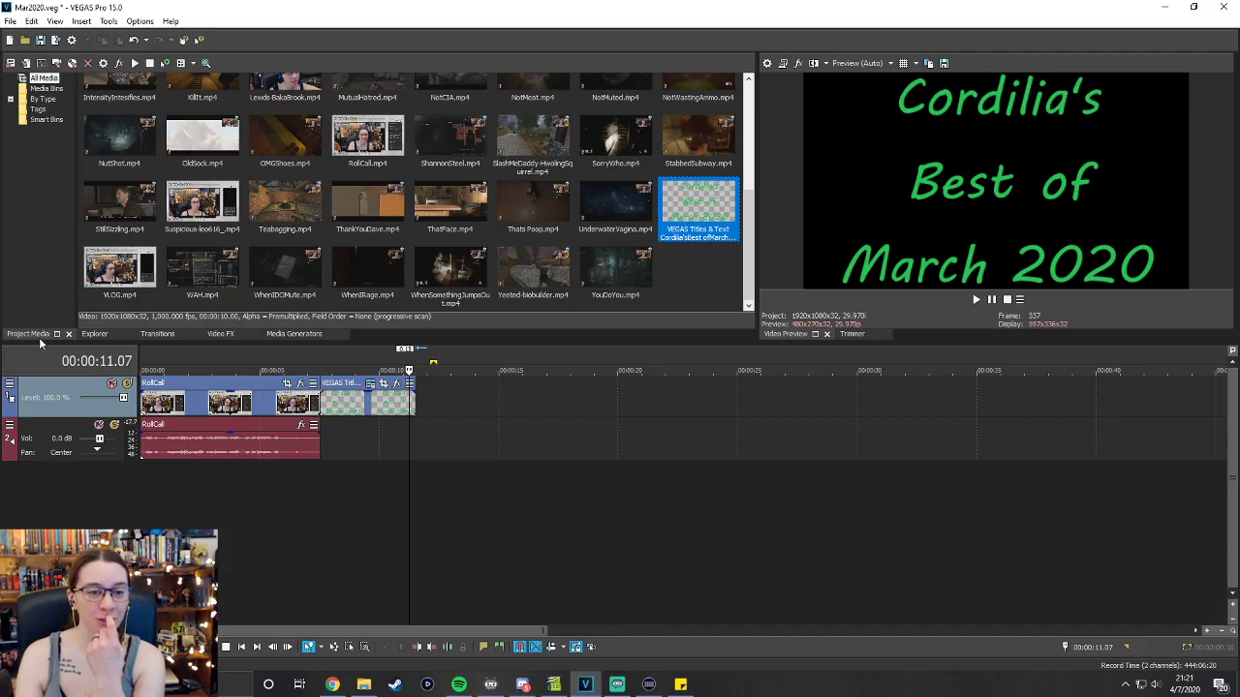
scroll(261, 282, up, 3)
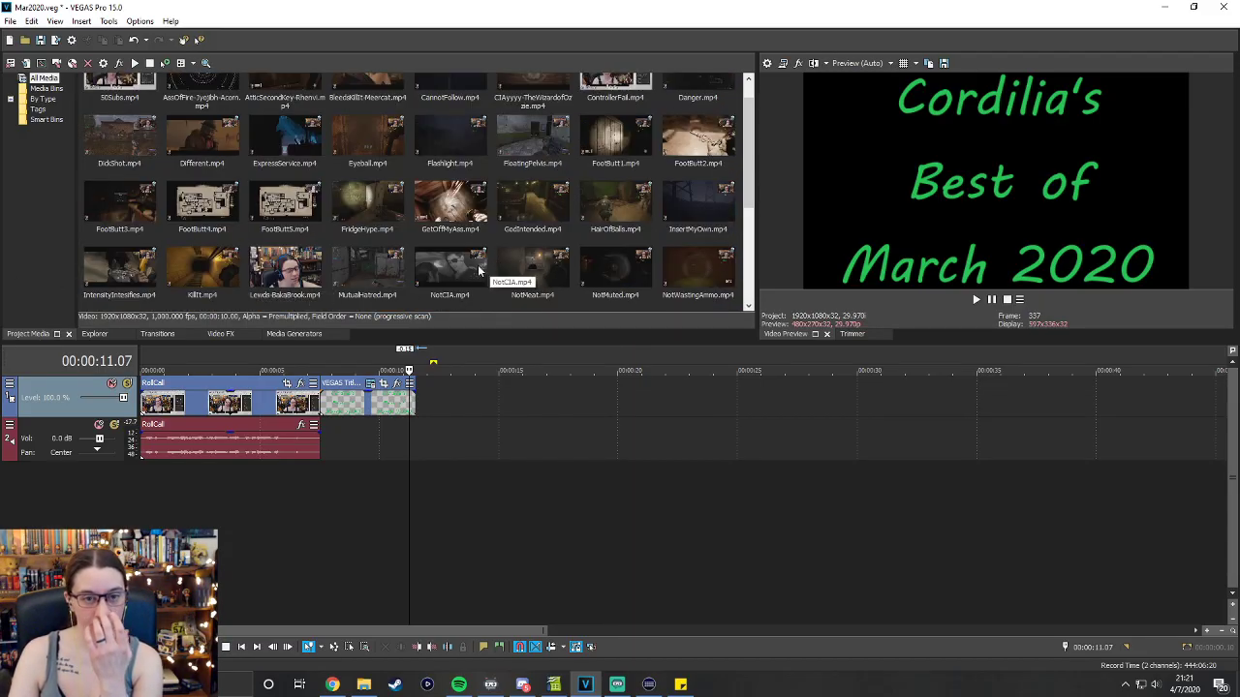
scroll(477, 266, up, 1)
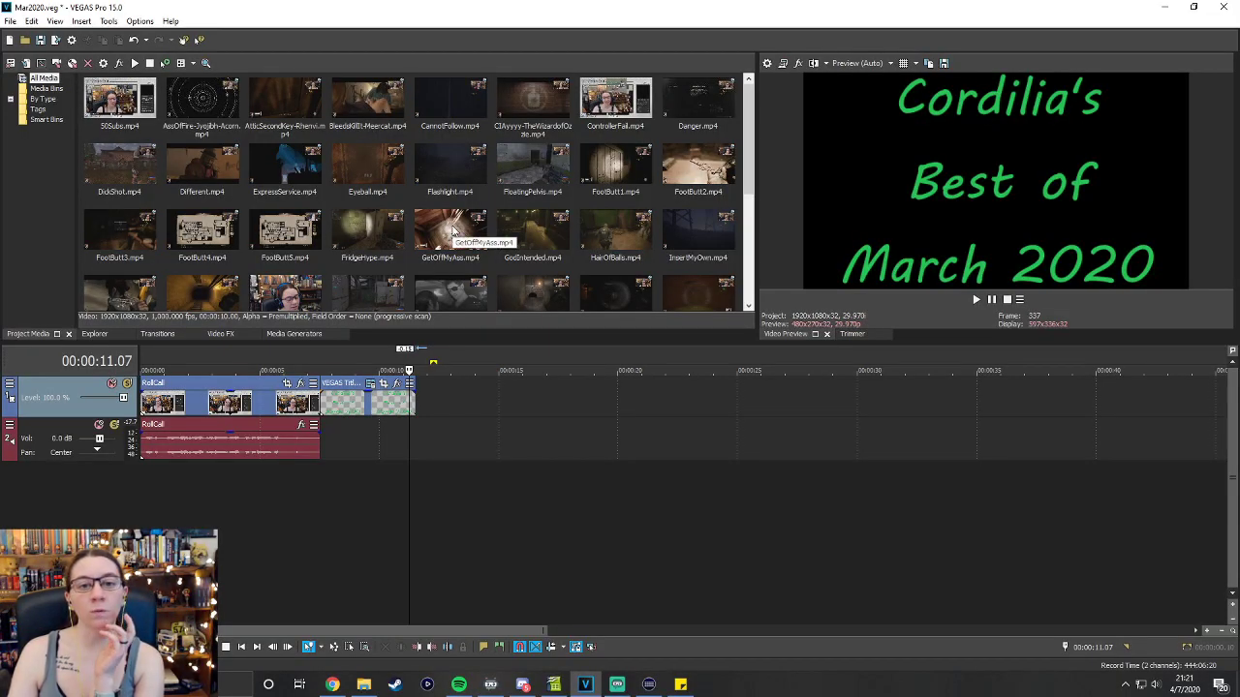
scroll(453, 229, down, 3)
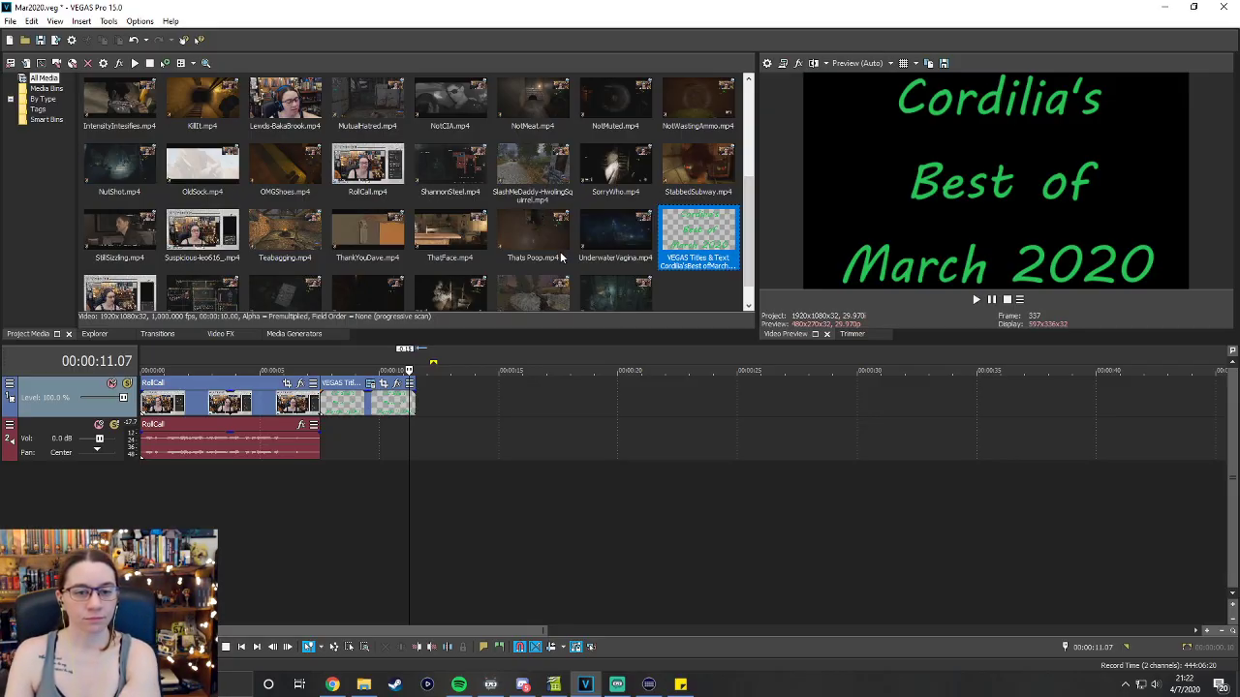
scroll(445, 250, down, 1)
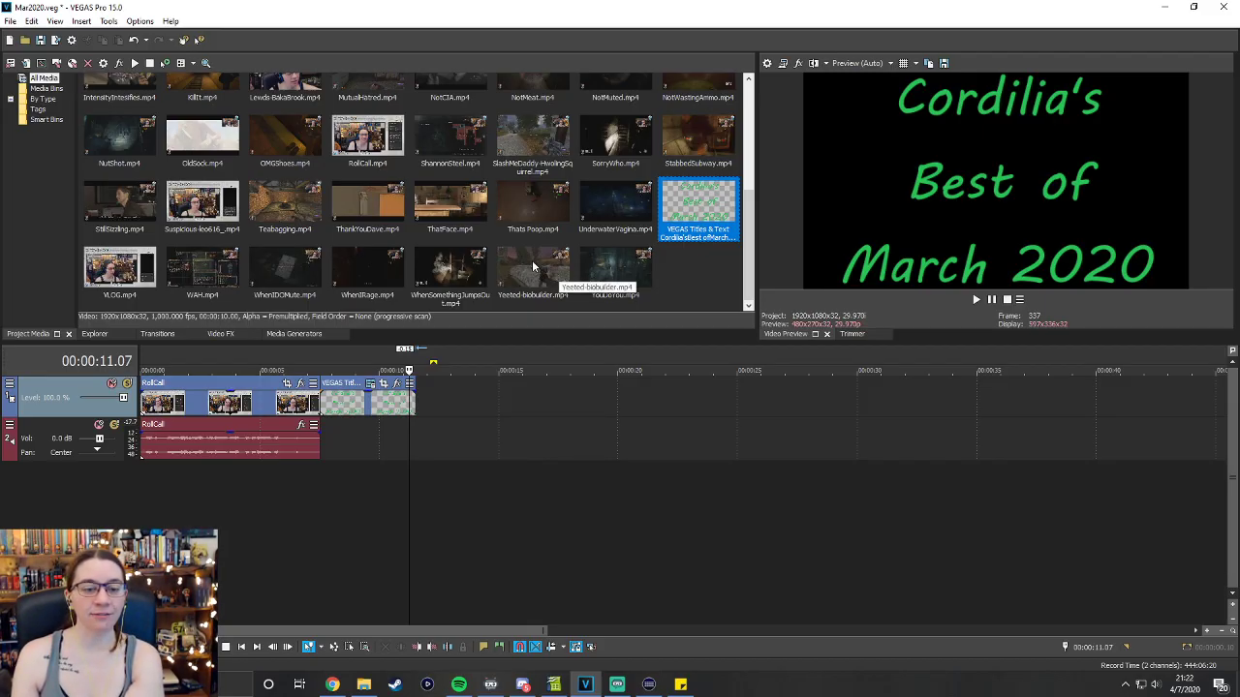
Switch to Chrome, go to YouTube and open the channel's list of uploaded videos in YouTube Studio.
click(332, 685)
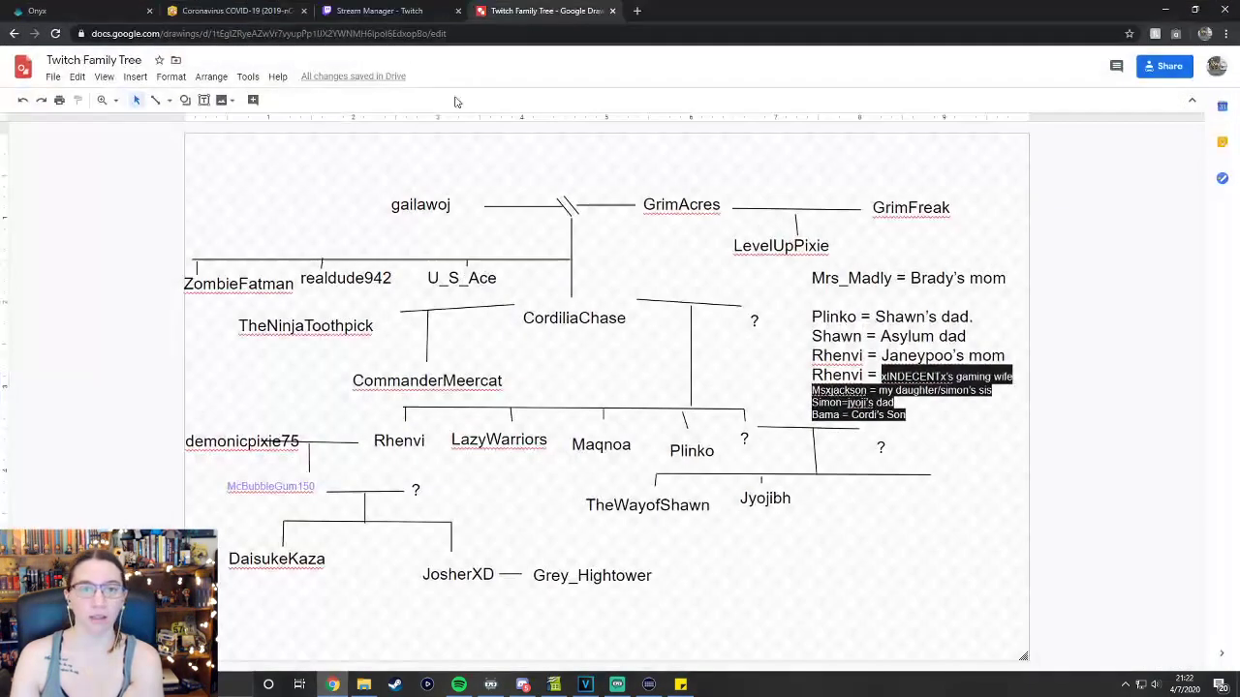
key(ctrl+l)
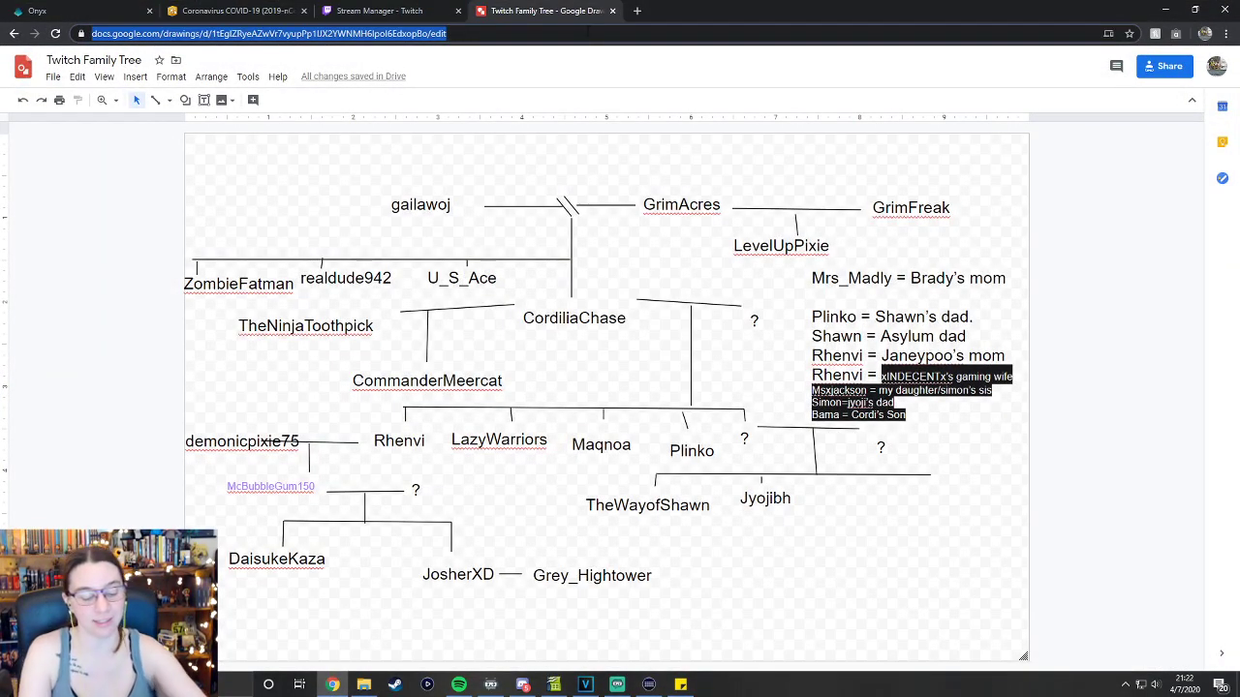
text(youtube)
key(Return)
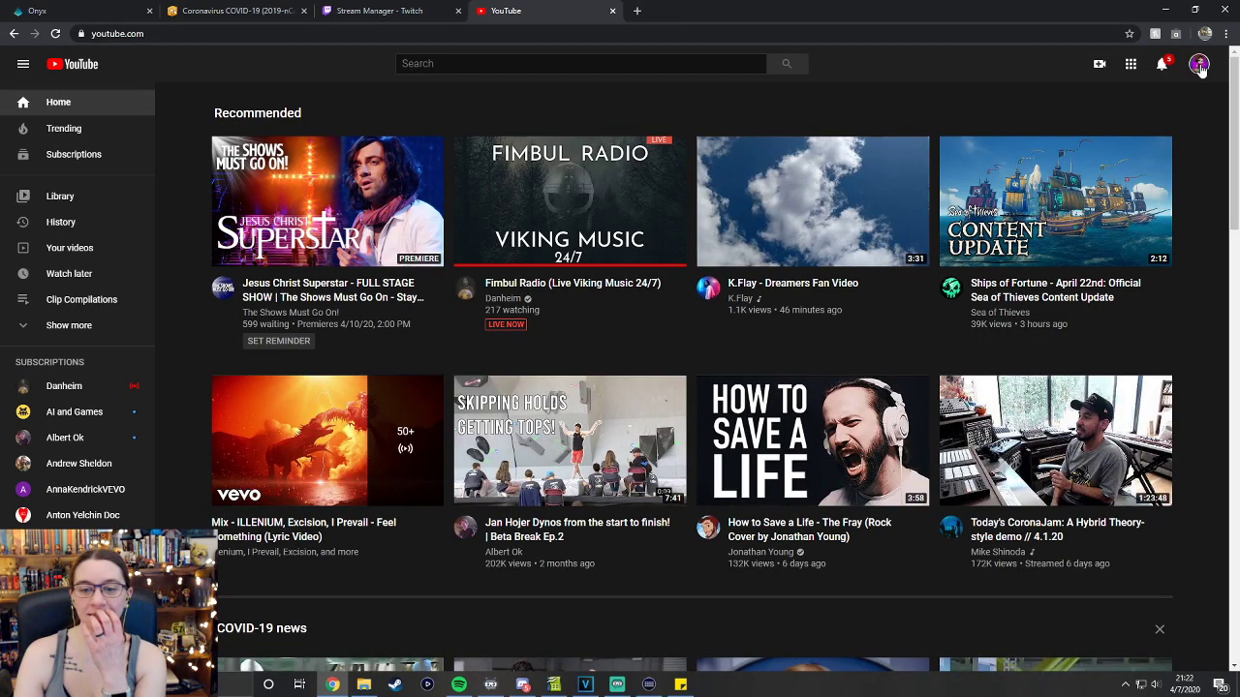
click(1200, 65)
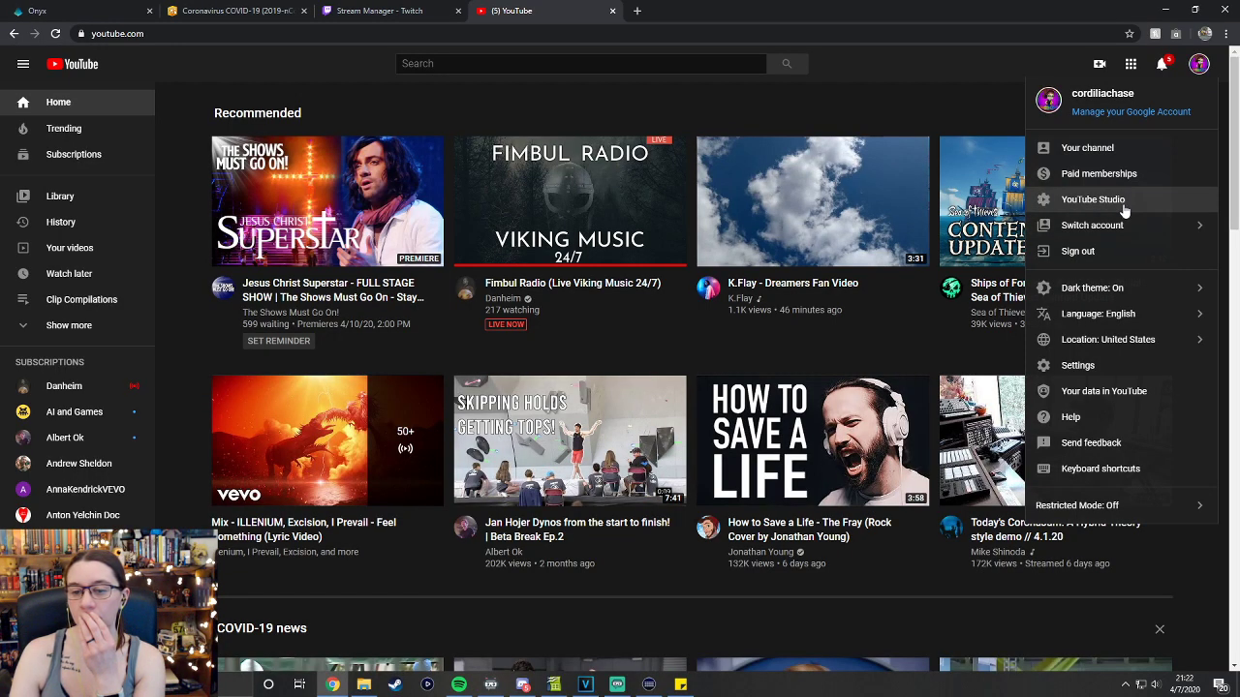
click(1122, 202)
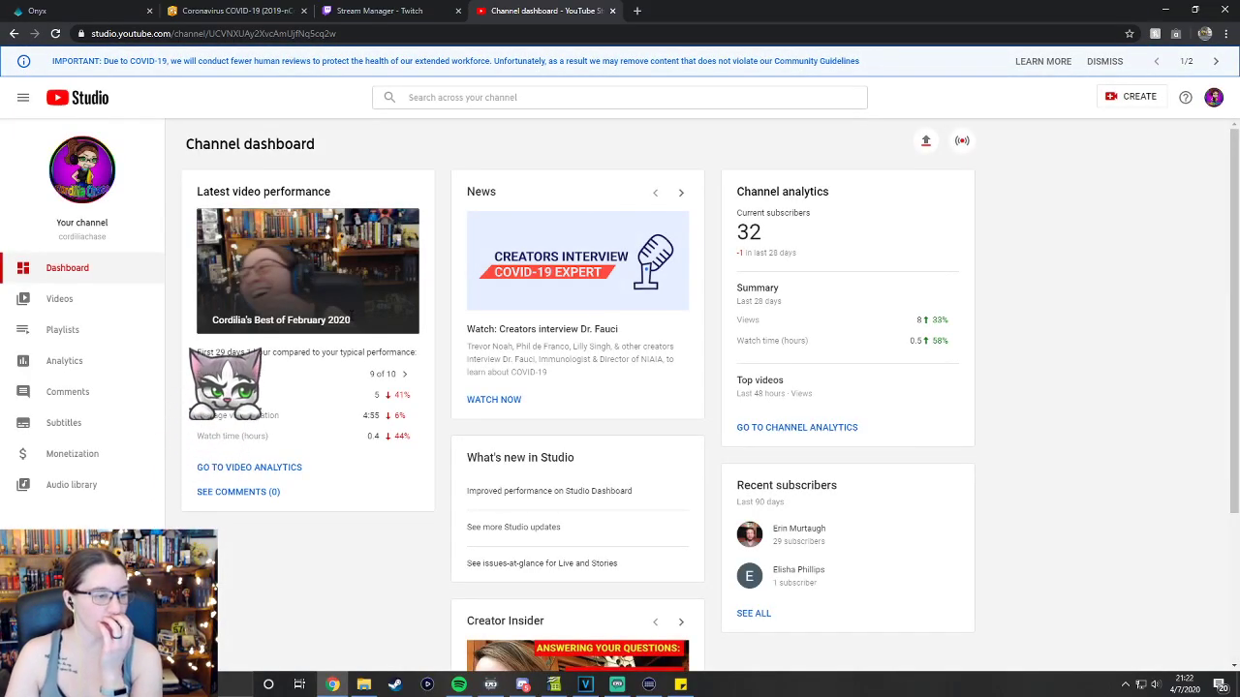
click(98, 303)
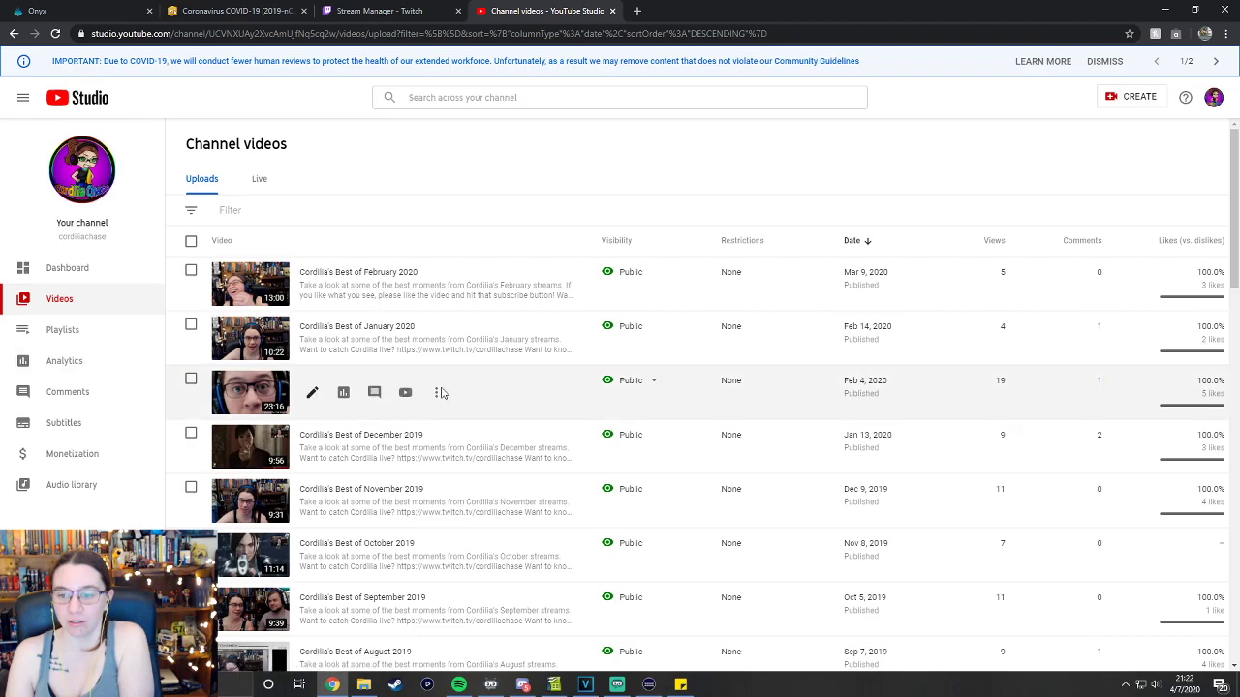
Examine the channel's uploaded compilations, comparing their publication dates, views, comments and likes.
scroll(988, 553, down, 3)
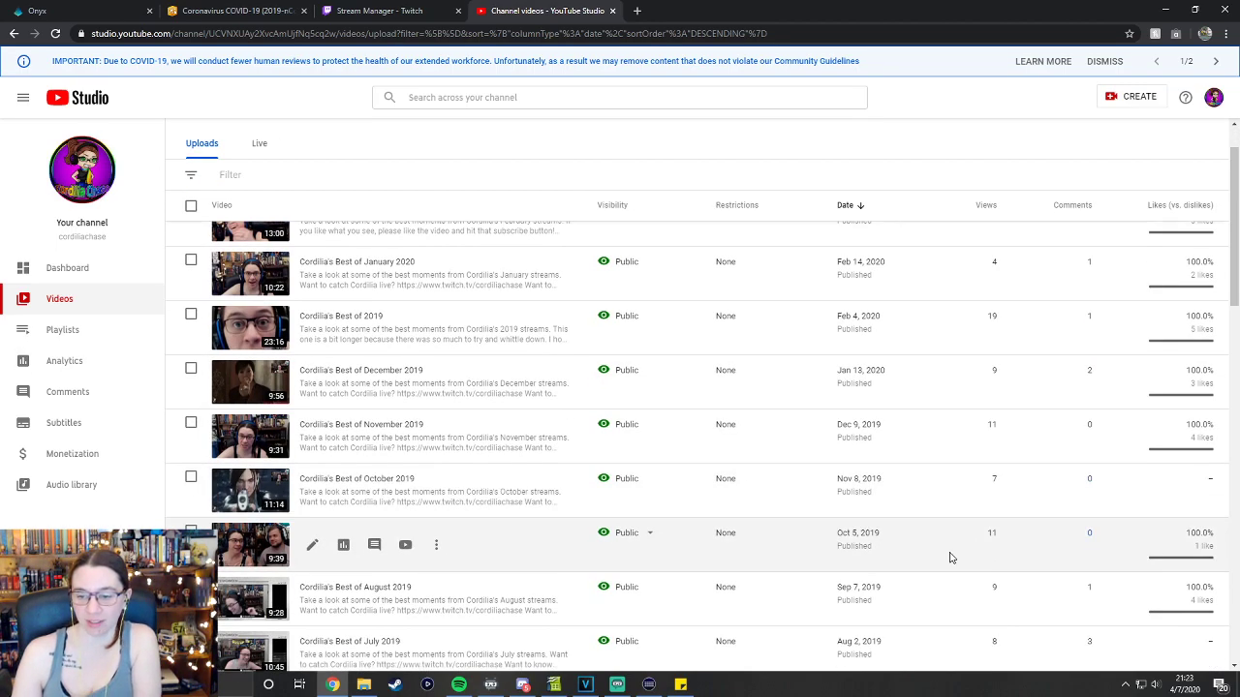
scroll(950, 558, down, 2)
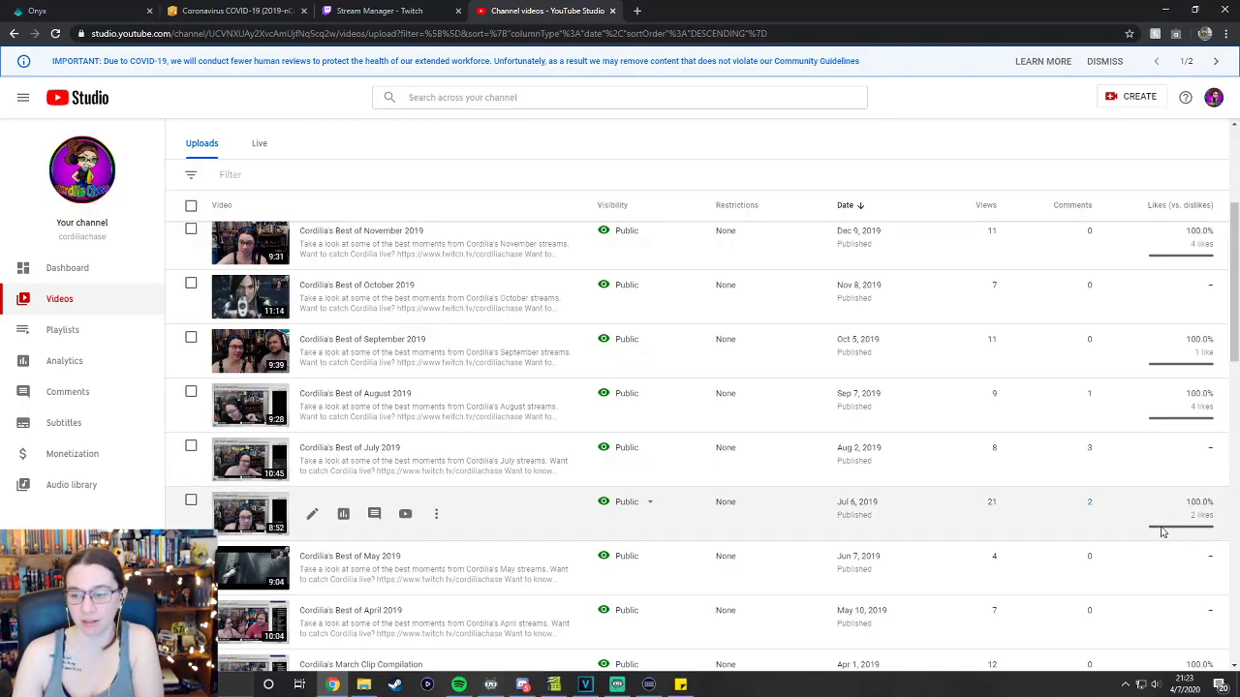
mouse_move(1147, 532)
scroll(1037, 559, down, 2)
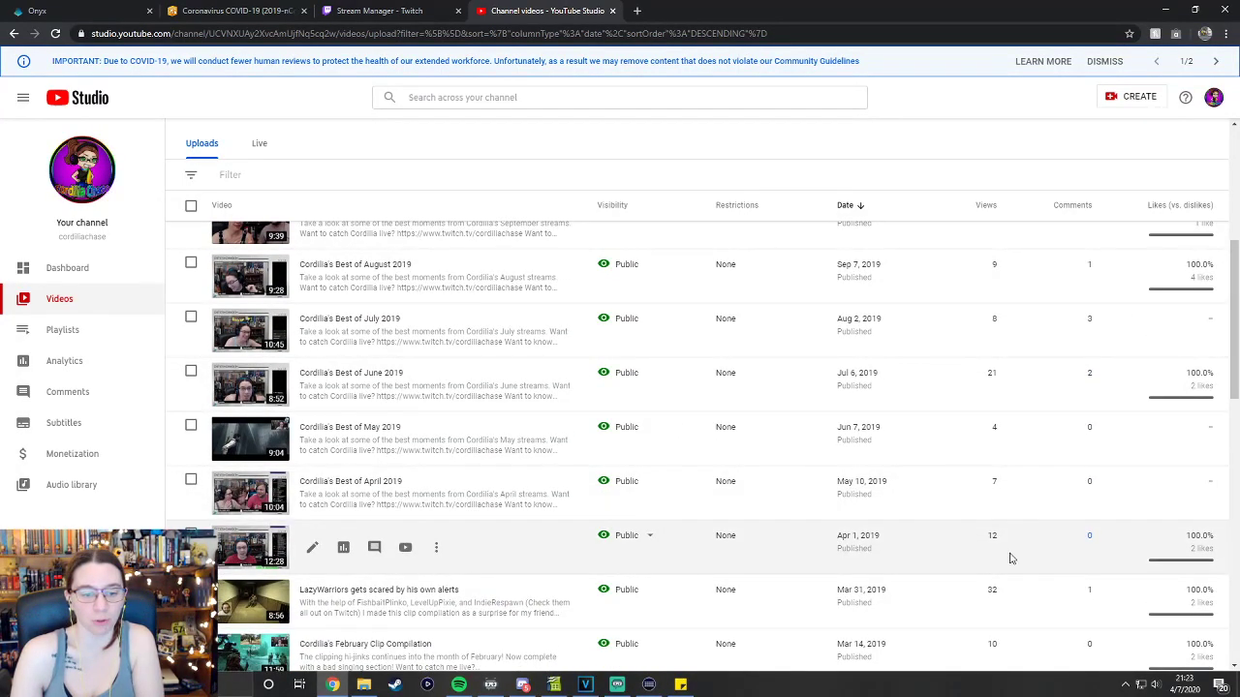
scroll(998, 556, down, 1)
scroll(997, 547, up, 1)
scroll(921, 545, down, 1)
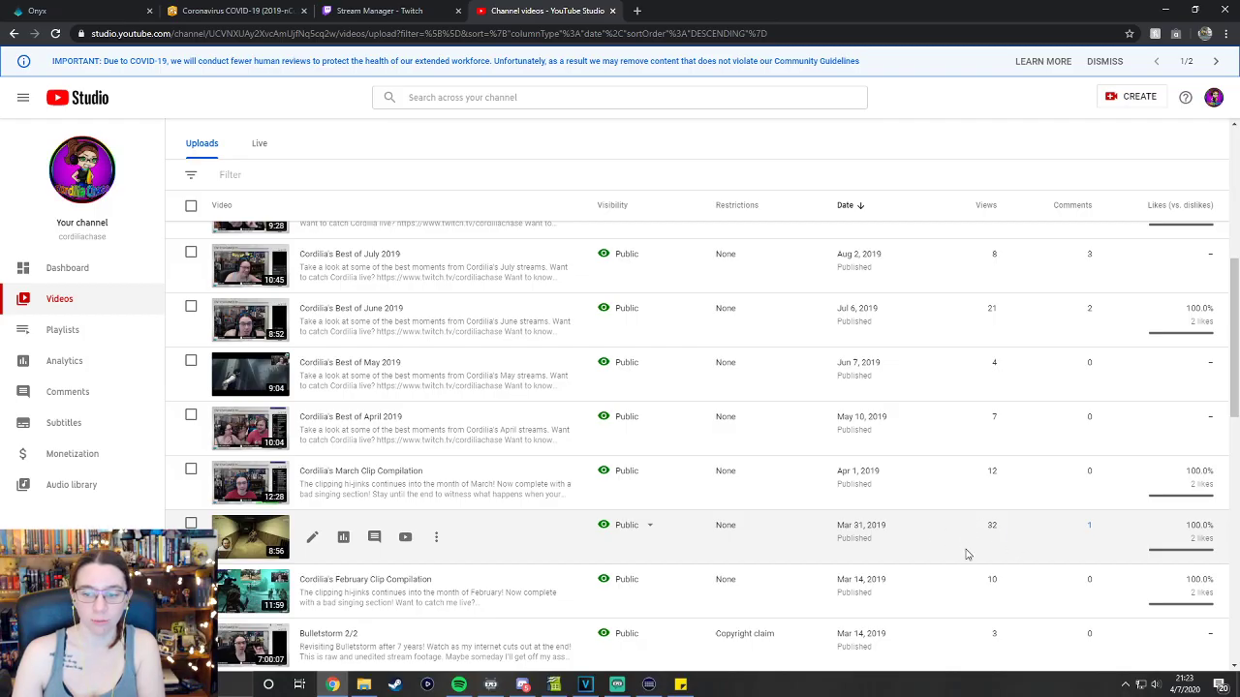
scroll(930, 562, down, 4)
scroll(921, 568, up, 5)
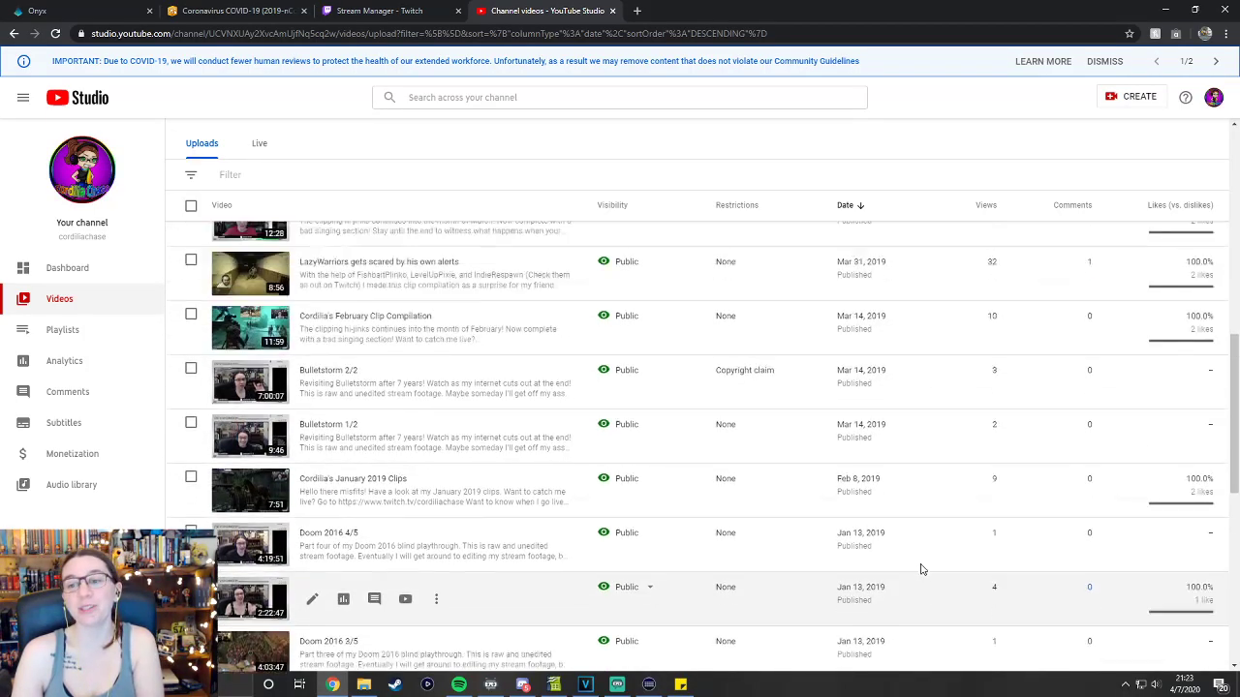
scroll(921, 570, up, 5)
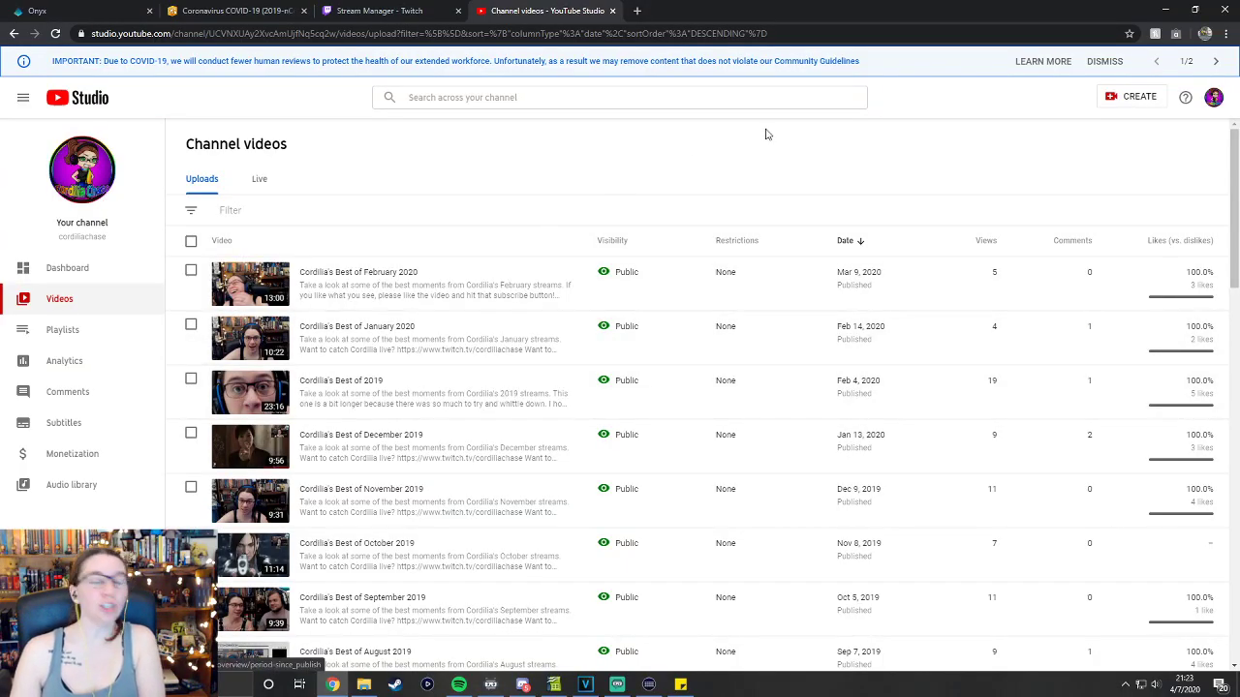
Return to VEGAS Pro and add InsertMyOwn.mp4 to the timeline directly after the title event.
click(1165, 10)
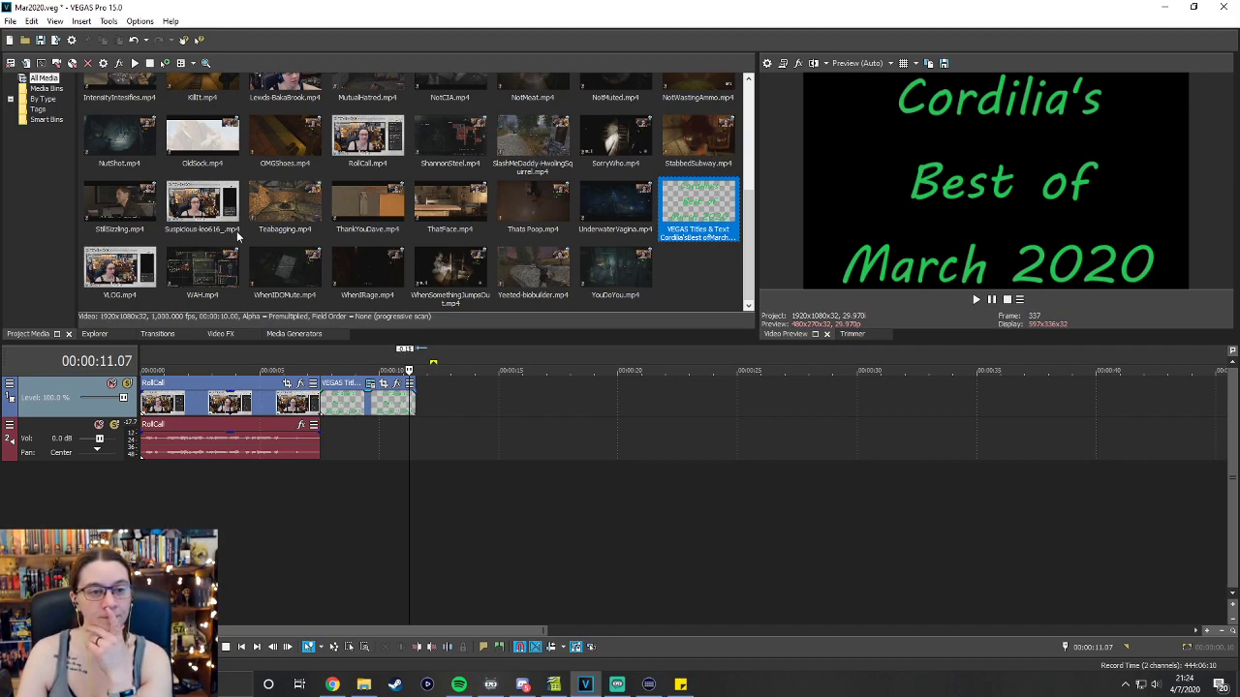
scroll(657, 234, up, 1)
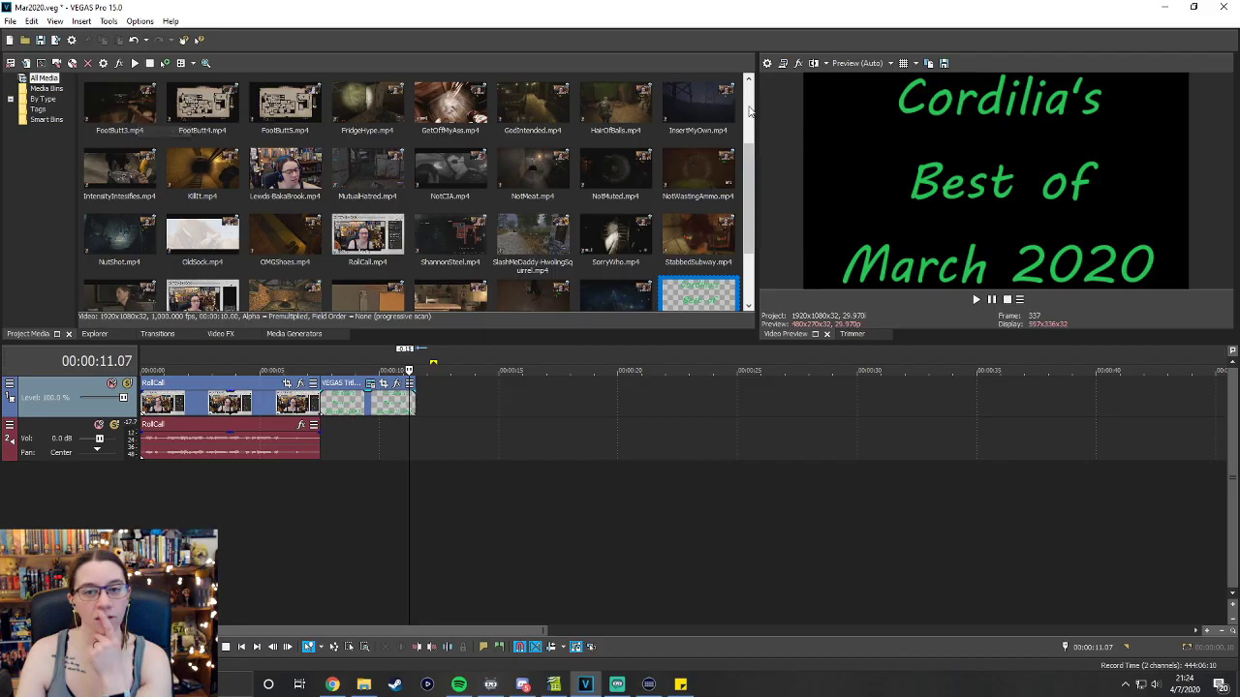
drag(699, 109, 418, 430)
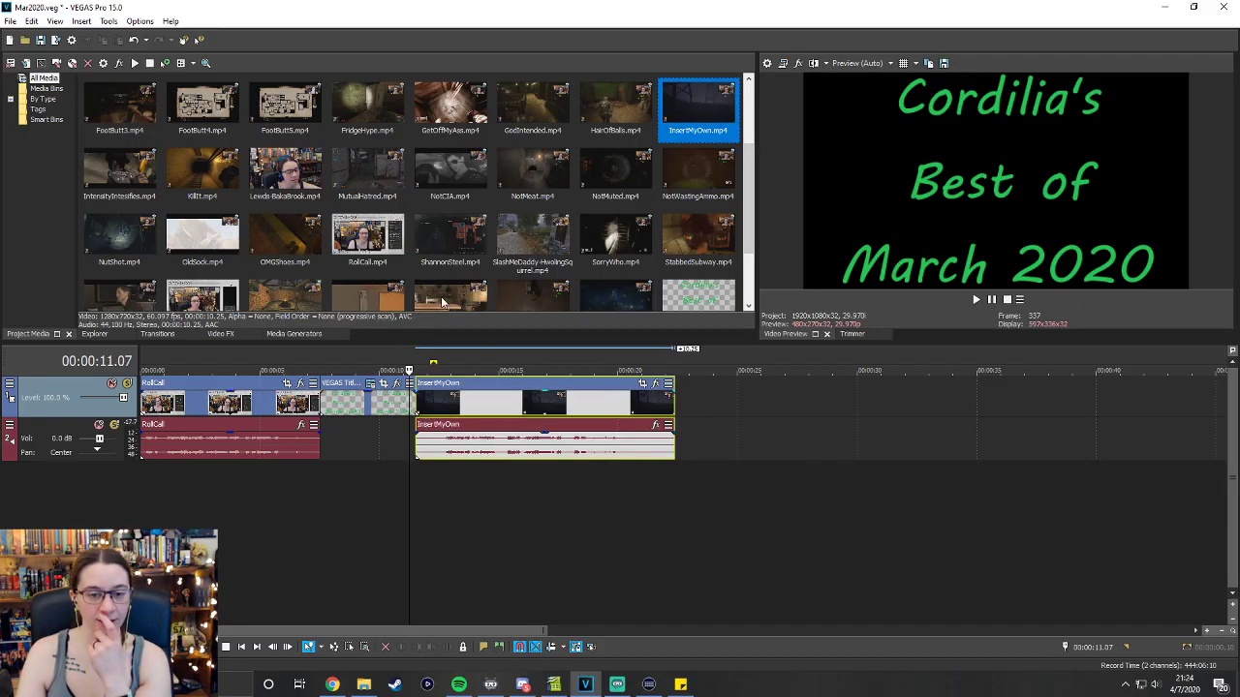
Play back the timeline from the end of the title through the InsertMyOwn clip.
click(400, 368)
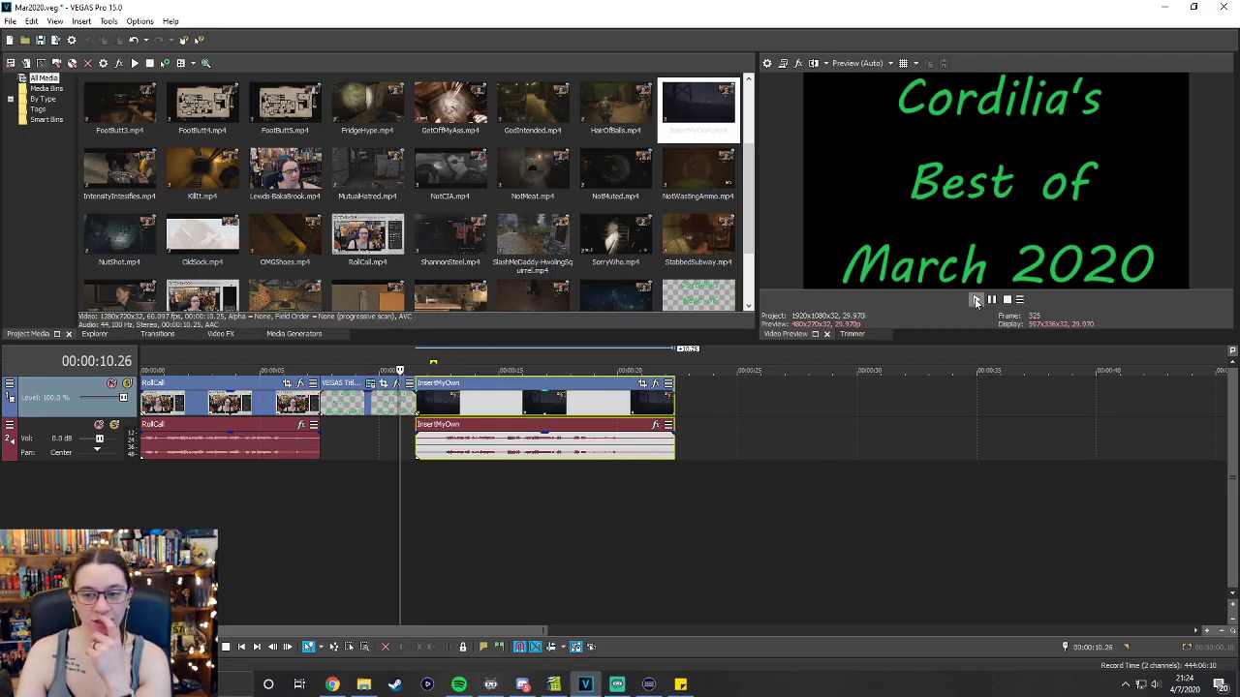
click(976, 300)
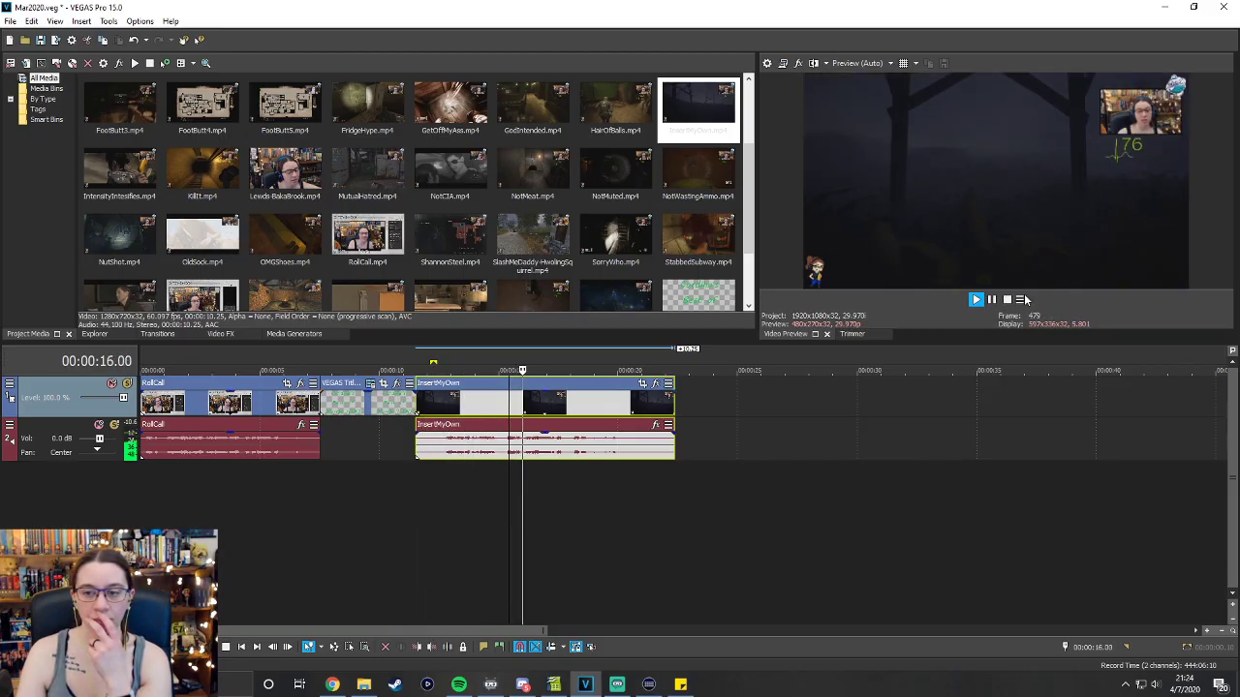
click(408, 366)
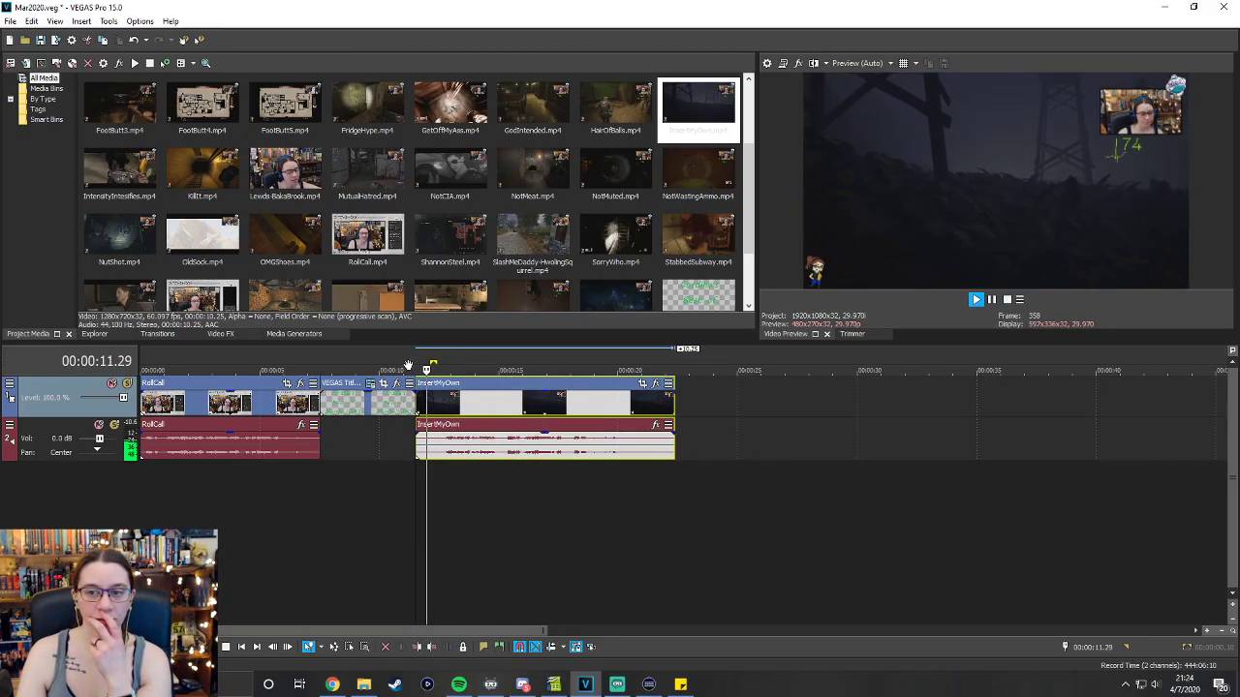
click(375, 367)
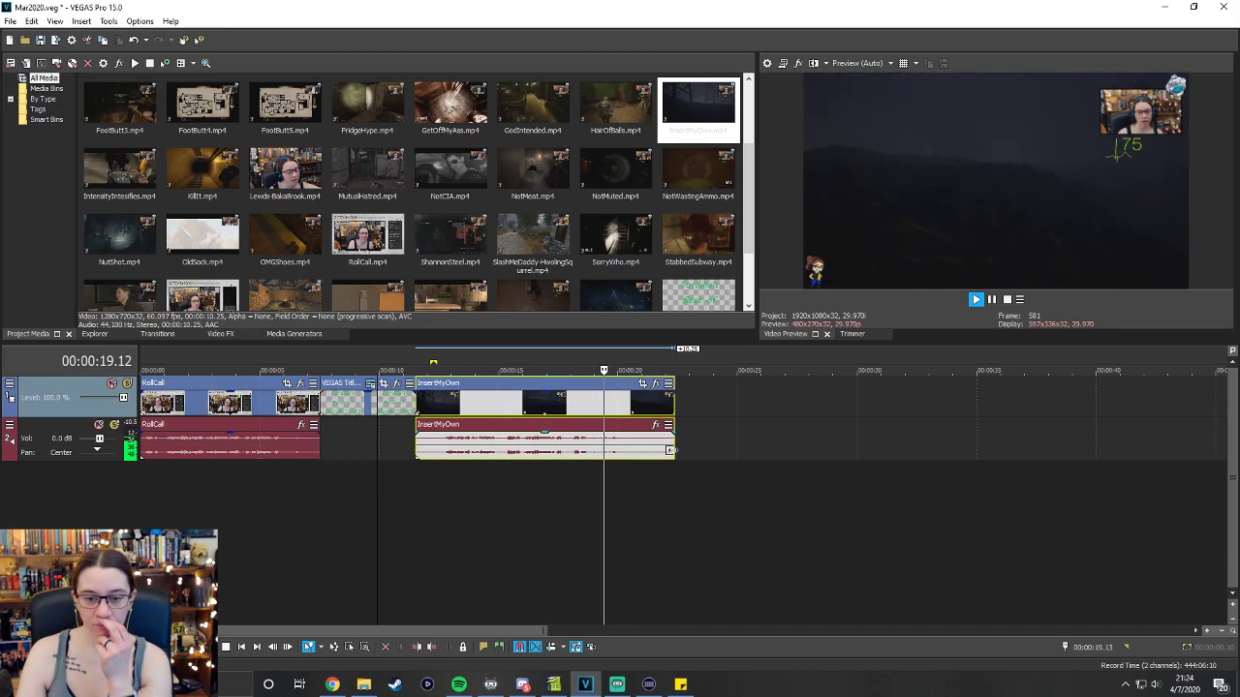
Trim both ends of the InsertMyOwn clip to about 8 seconds, move it against the title, and play the result.
drag(670, 449, 629, 449)
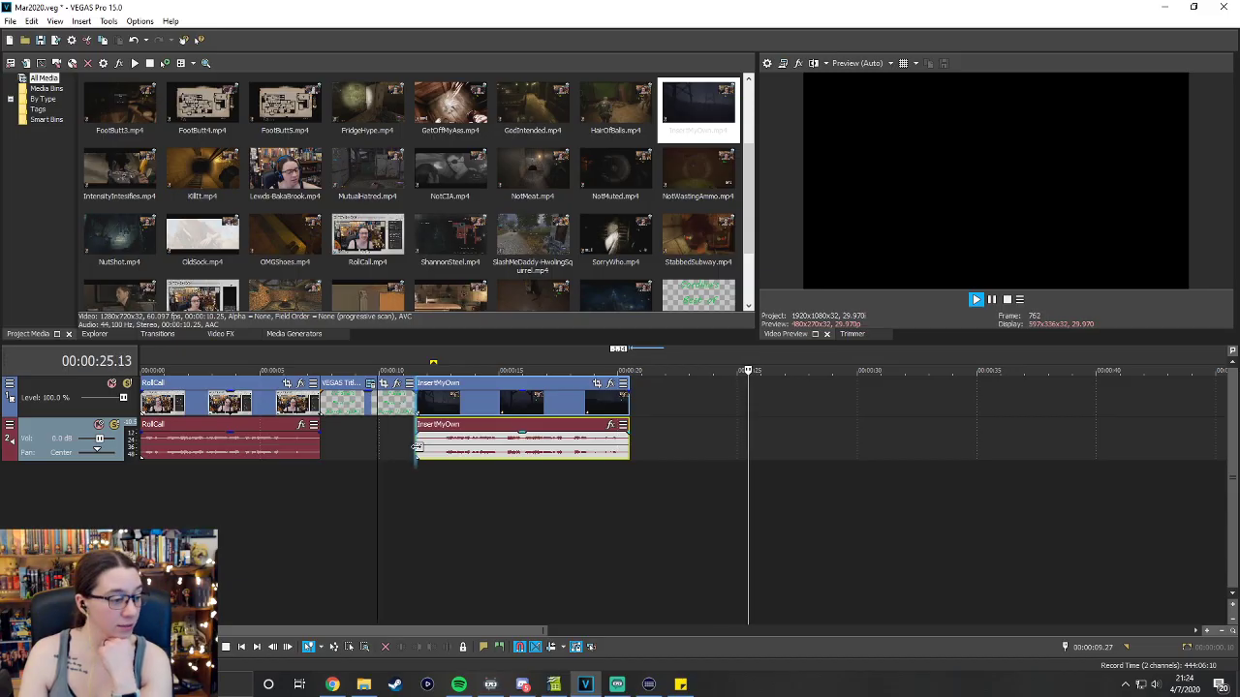
drag(417, 448, 427, 448)
click(469, 391)
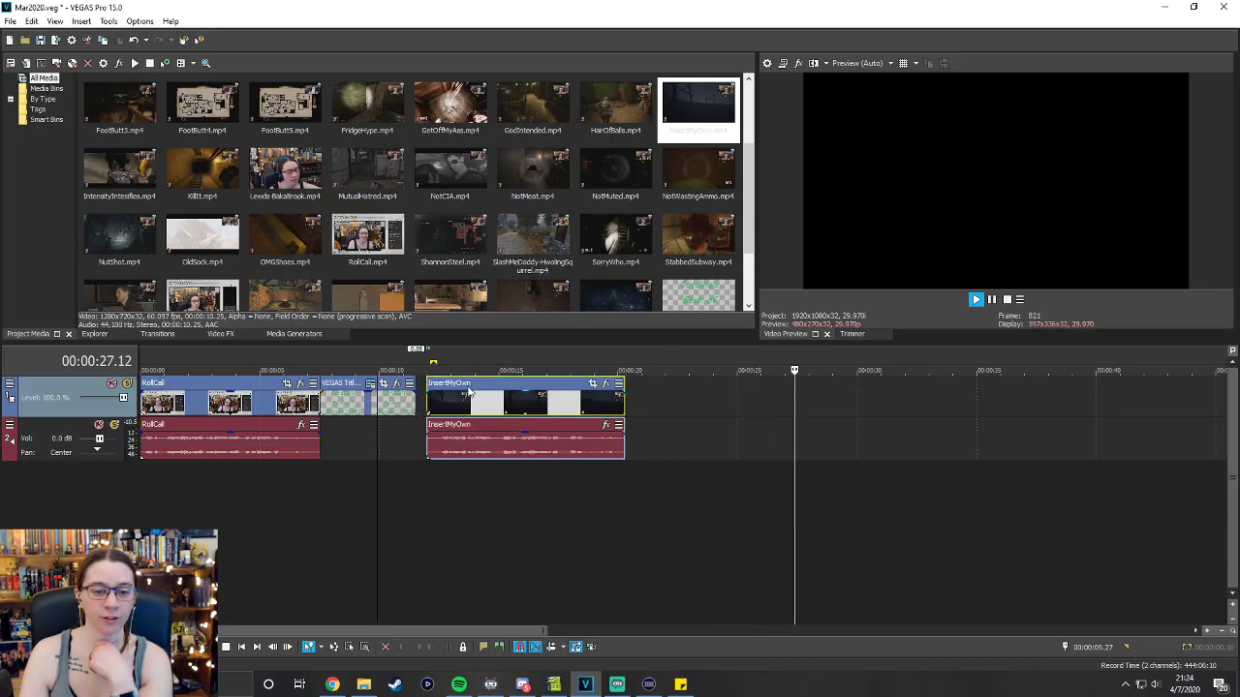
drag(469, 391, 458, 392)
click(404, 371)
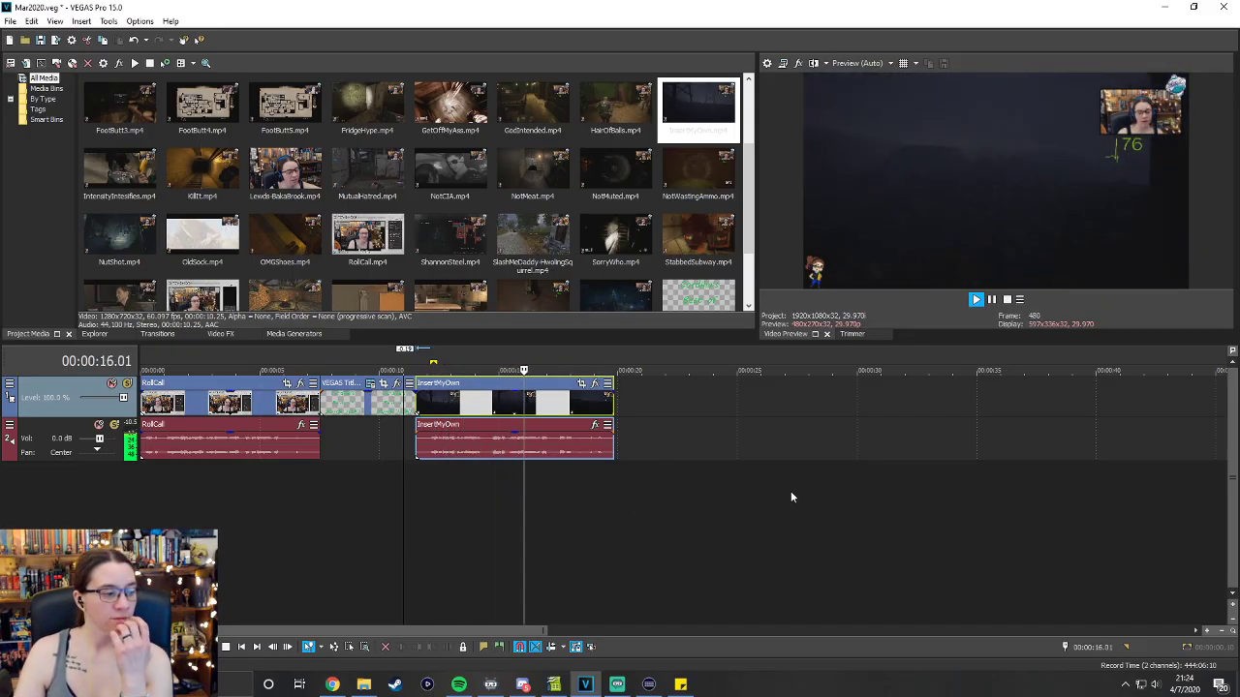
click(1006, 301)
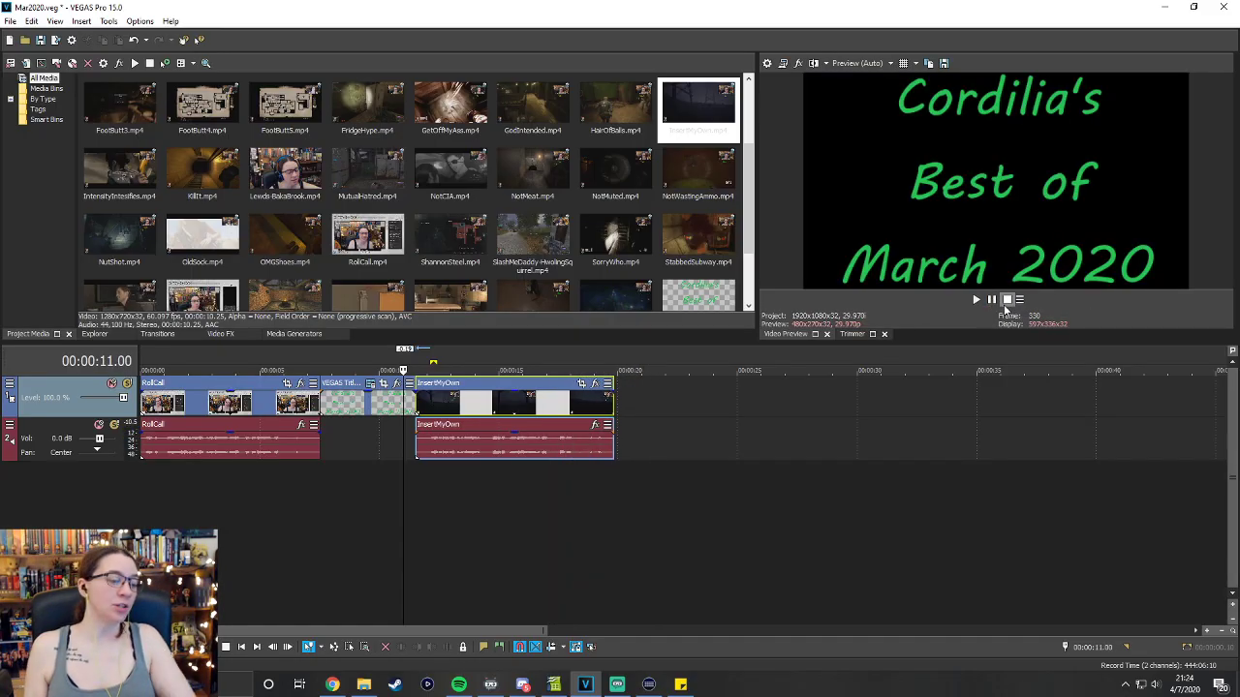
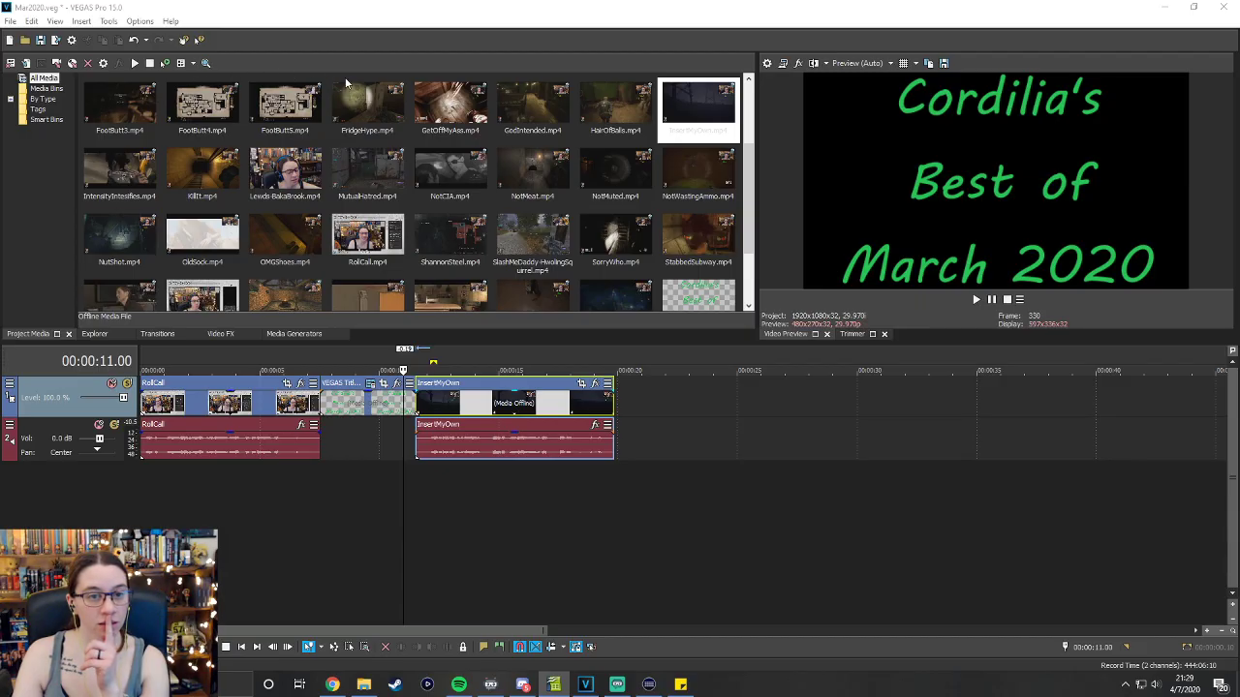
Add BleedsKillIt-Meercat.mp4 from the project media to the timeline directly after the InsertMyOwn clip.
scroll(639, 162, down, 2)
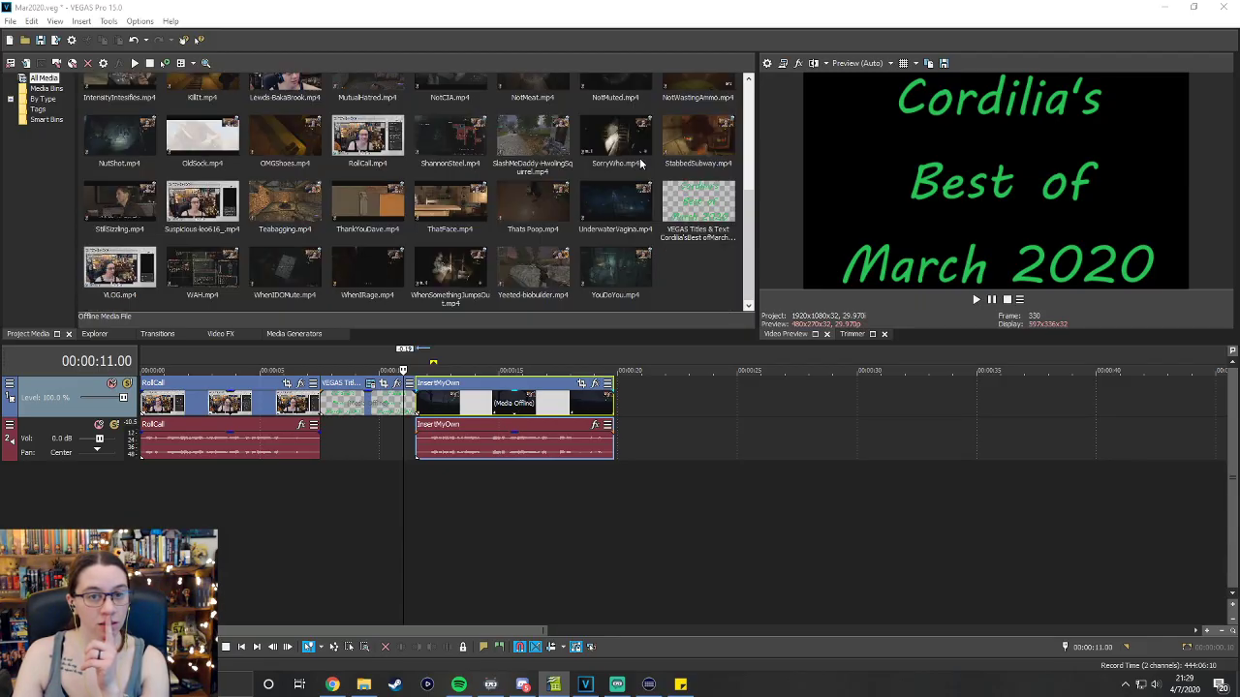
scroll(640, 162, up, 2)
scroll(649, 165, down, 2)
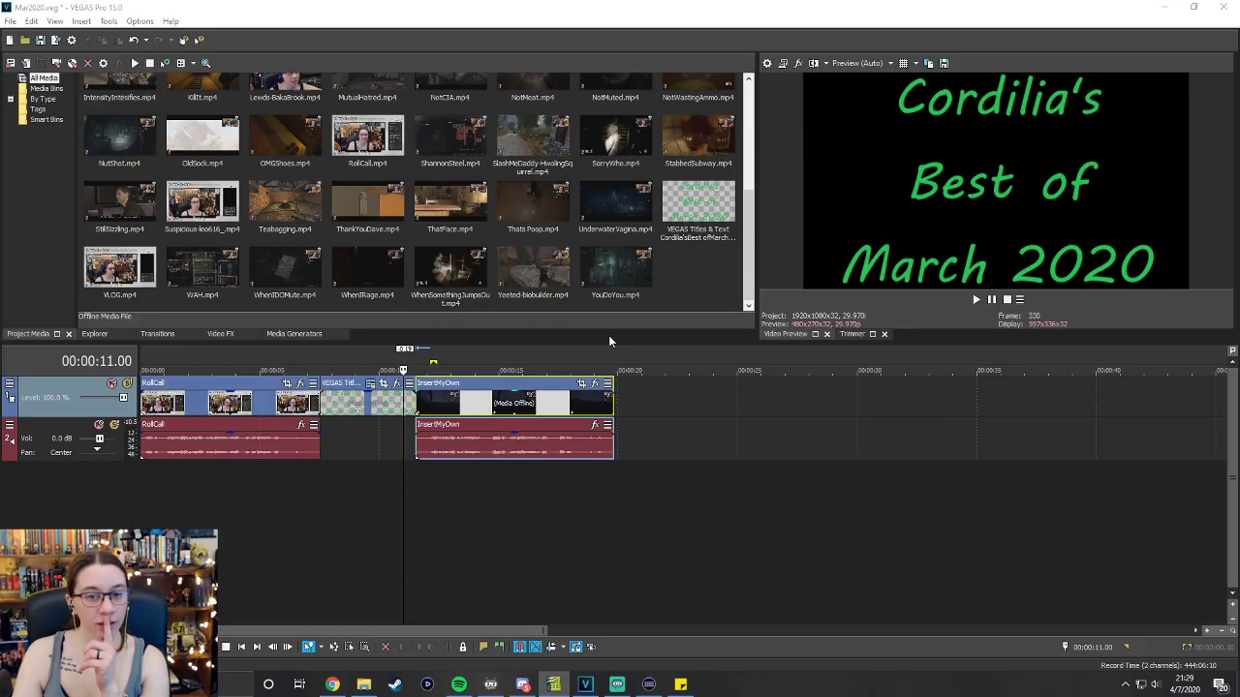
scroll(579, 294, up, 5)
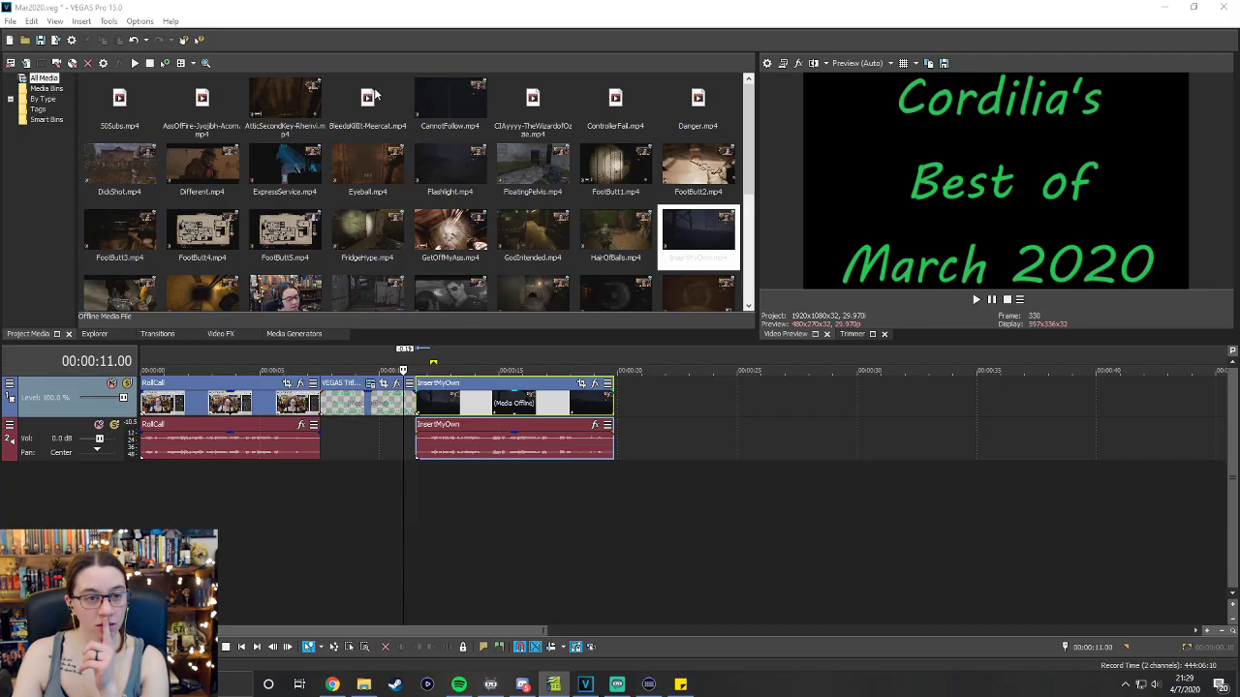
drag(373, 97, 624, 428)
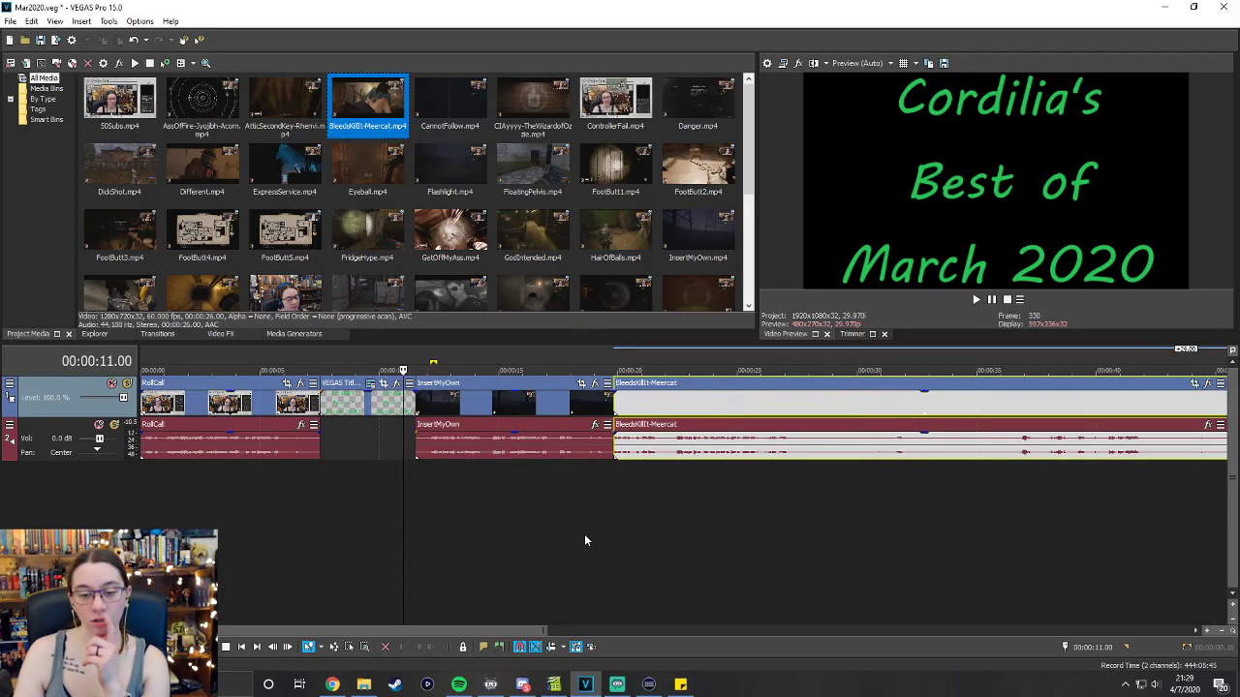
Play the BleedsKillIt-Meercat clip from its beginning and trim both its start and end, leaving about 10 seconds.
scroll(585, 534, down, 2)
scroll(491, 489, right, 3)
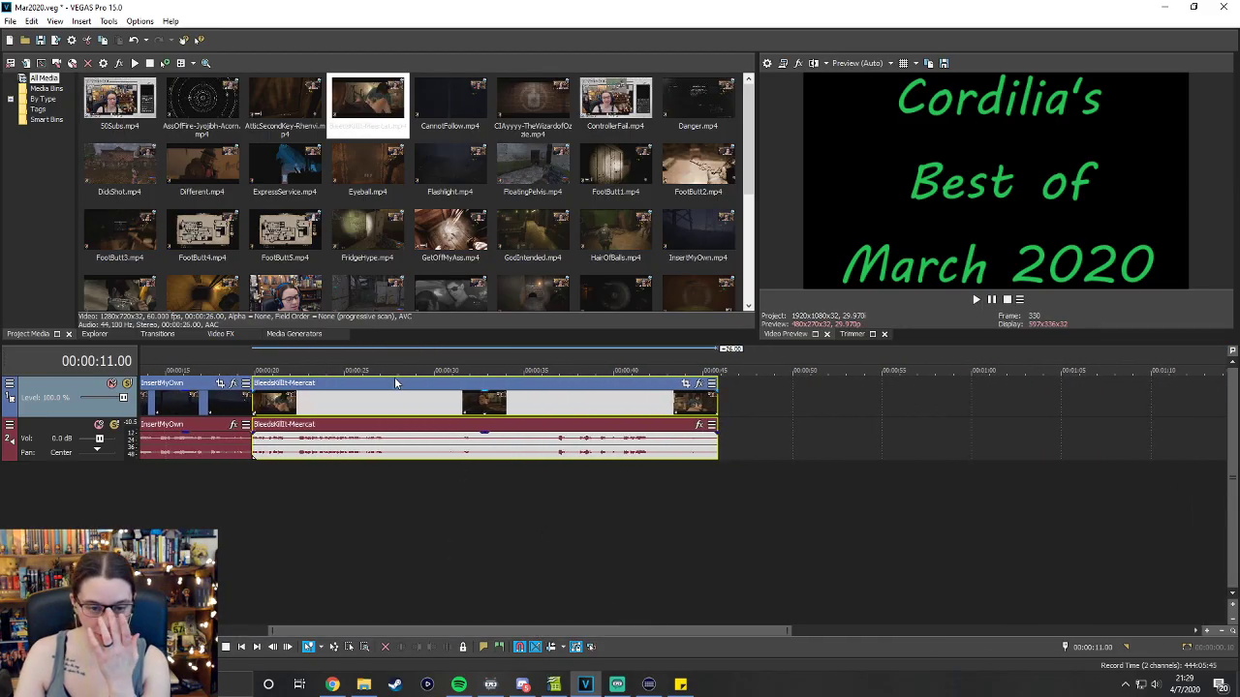
click(271, 360)
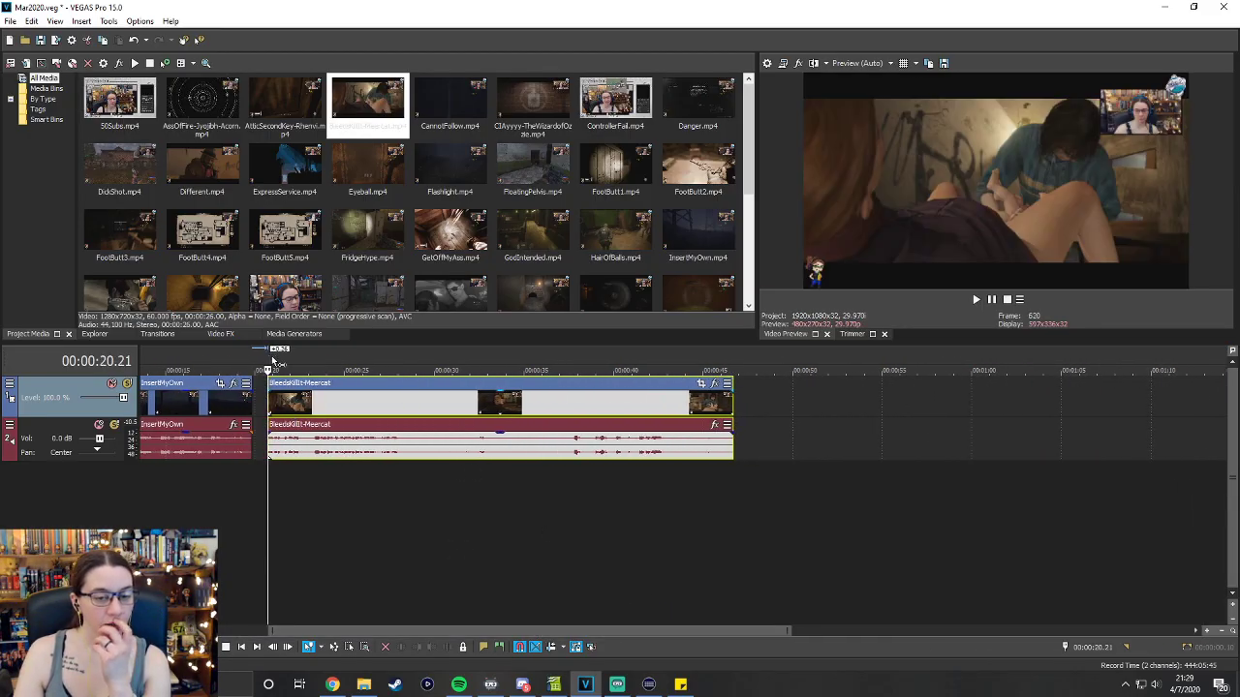
click(977, 300)
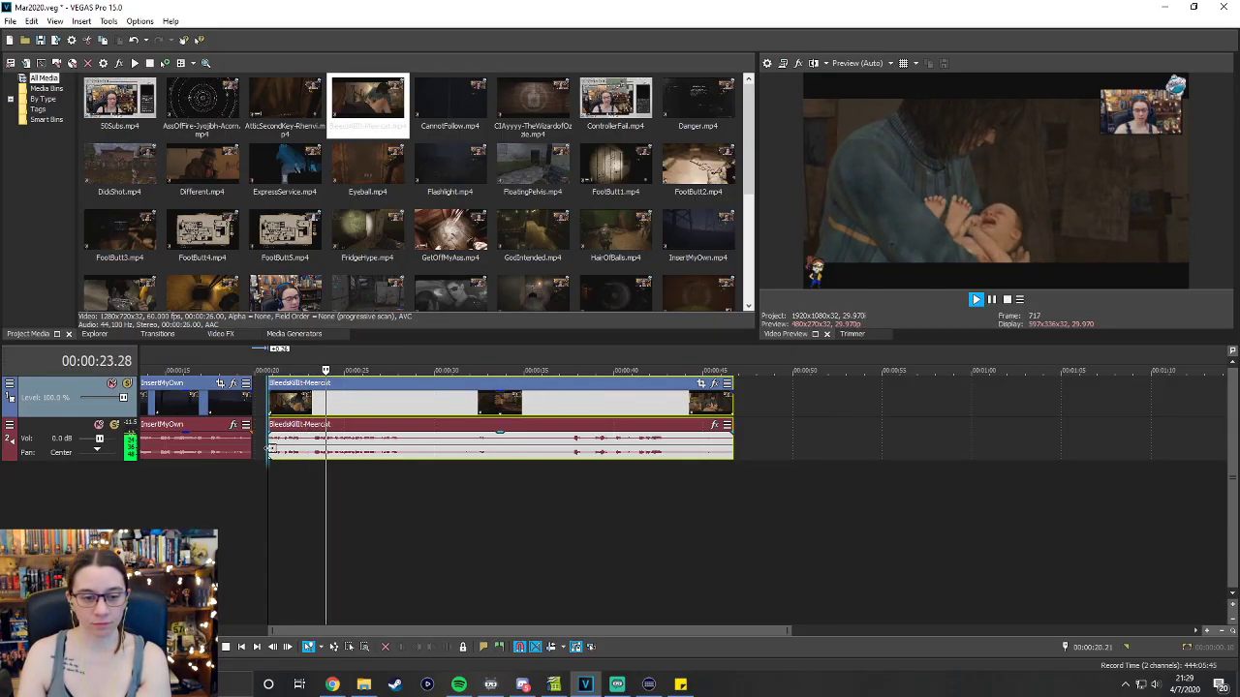
drag(272, 448, 504, 460)
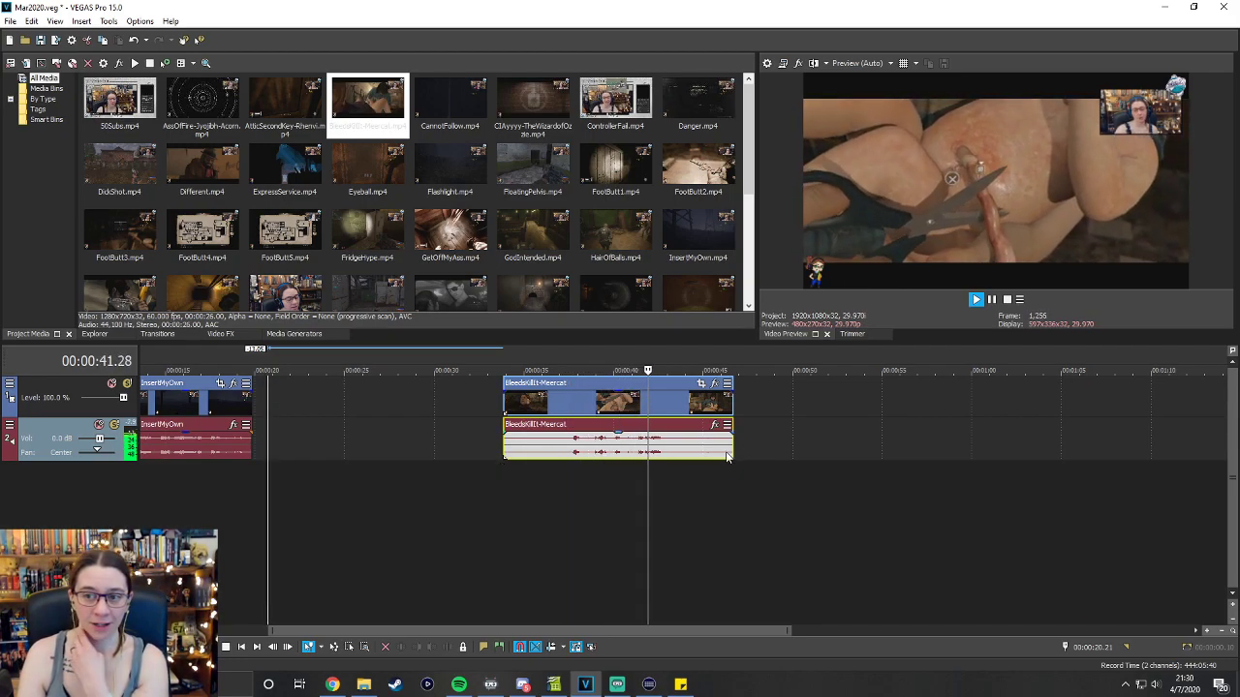
drag(732, 446, 687, 445)
click(992, 300)
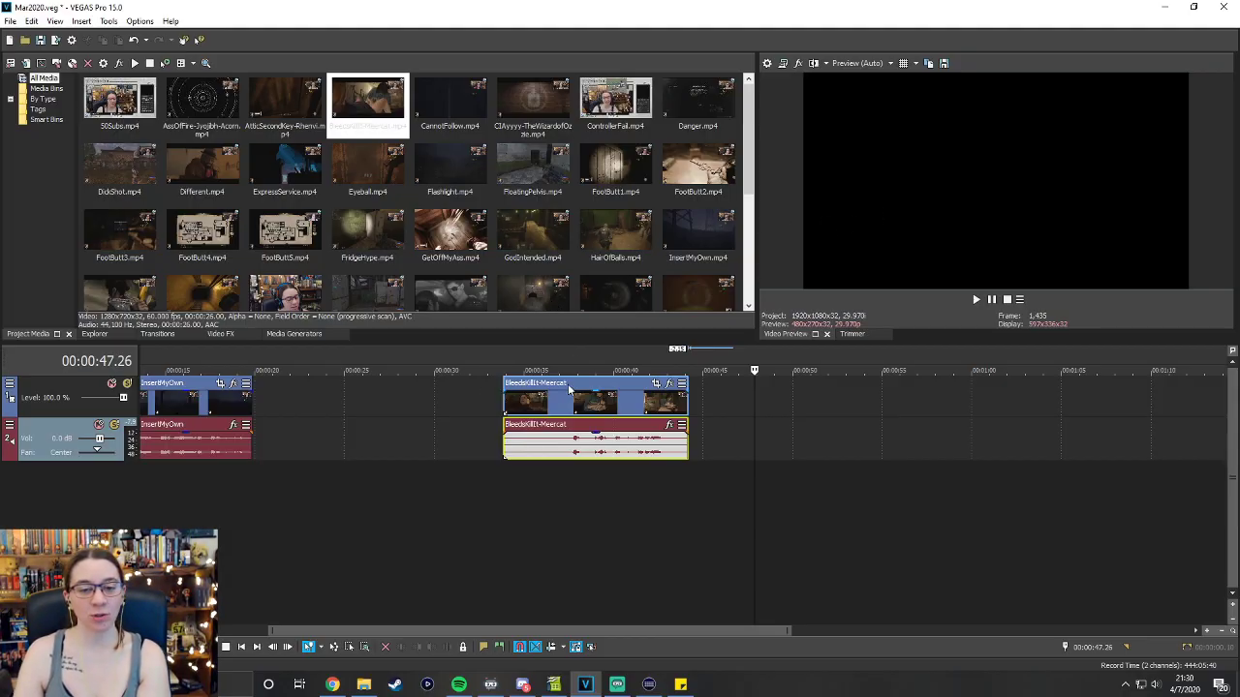
Move the BleedsKillIt-Meercat clip back, play it through, and overlap it with the end of InsertMyOwn by 1 second.
drag(567, 383, 300, 366)
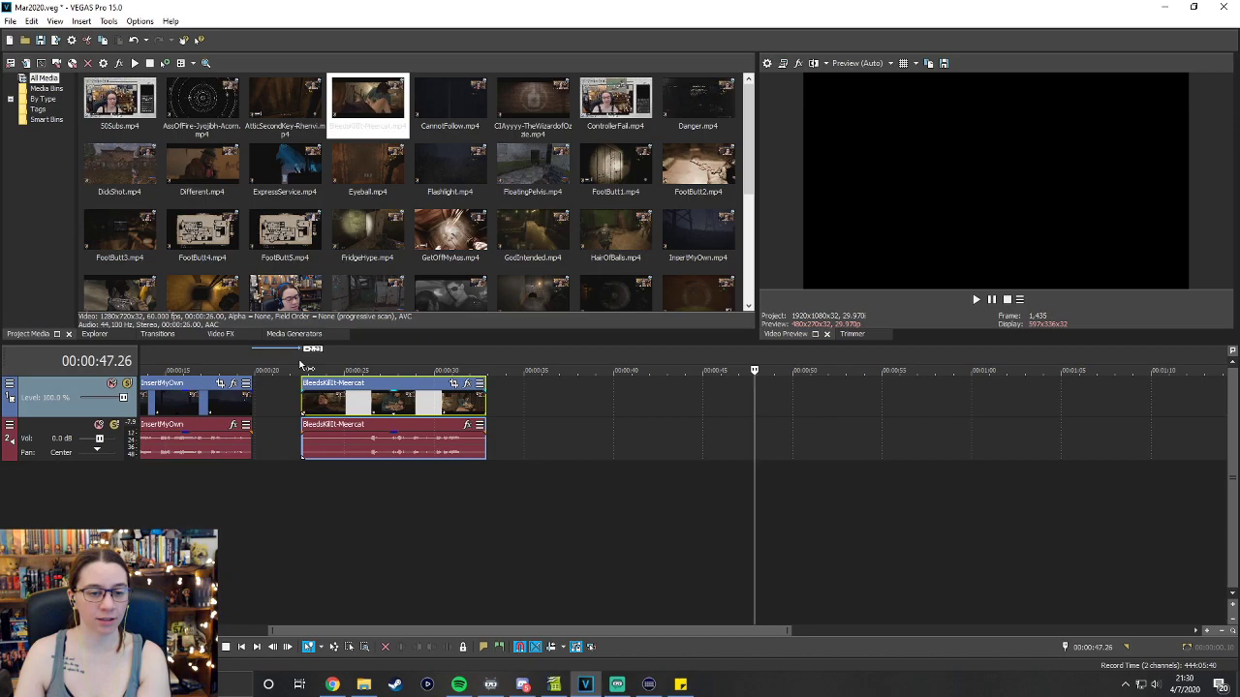
click(302, 368)
click(975, 301)
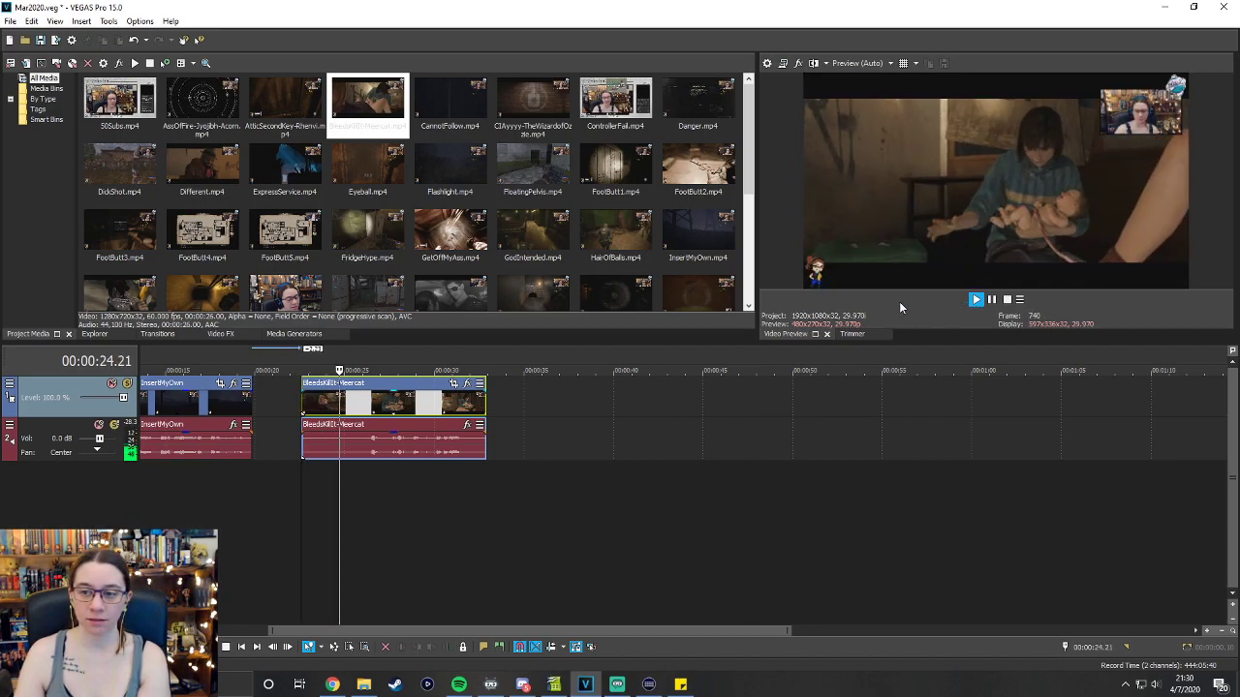
click(305, 368)
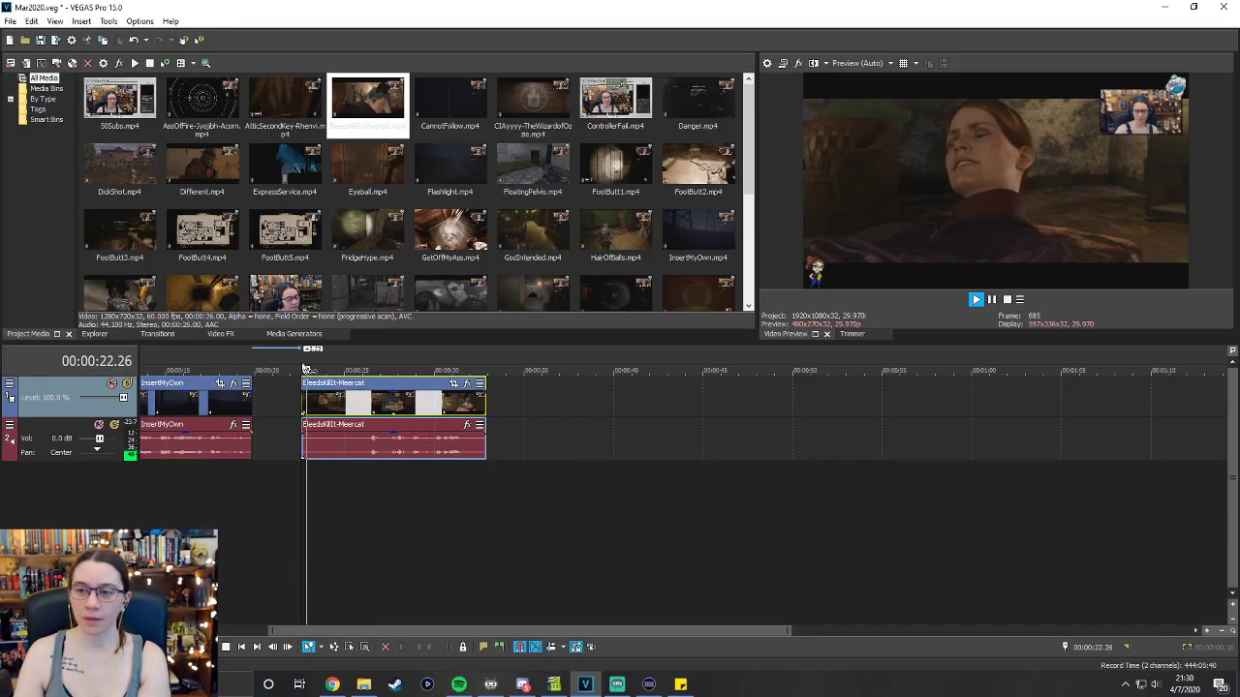
click(305, 446)
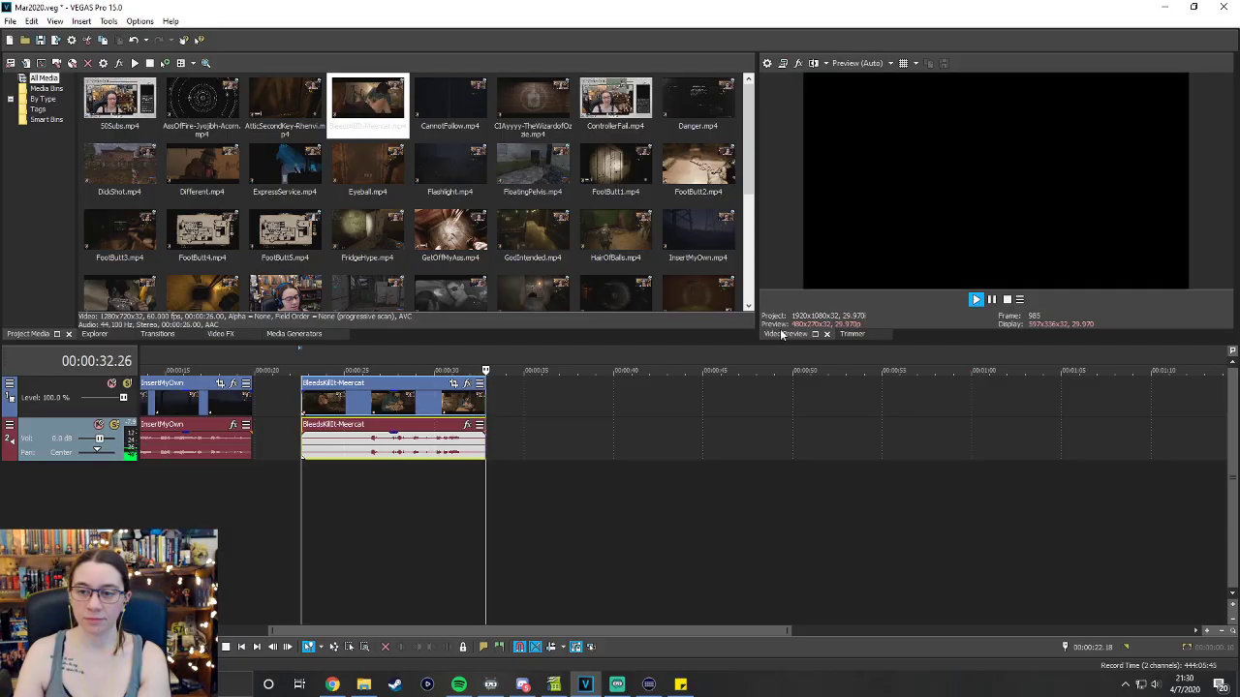
drag(414, 385, 341, 393)
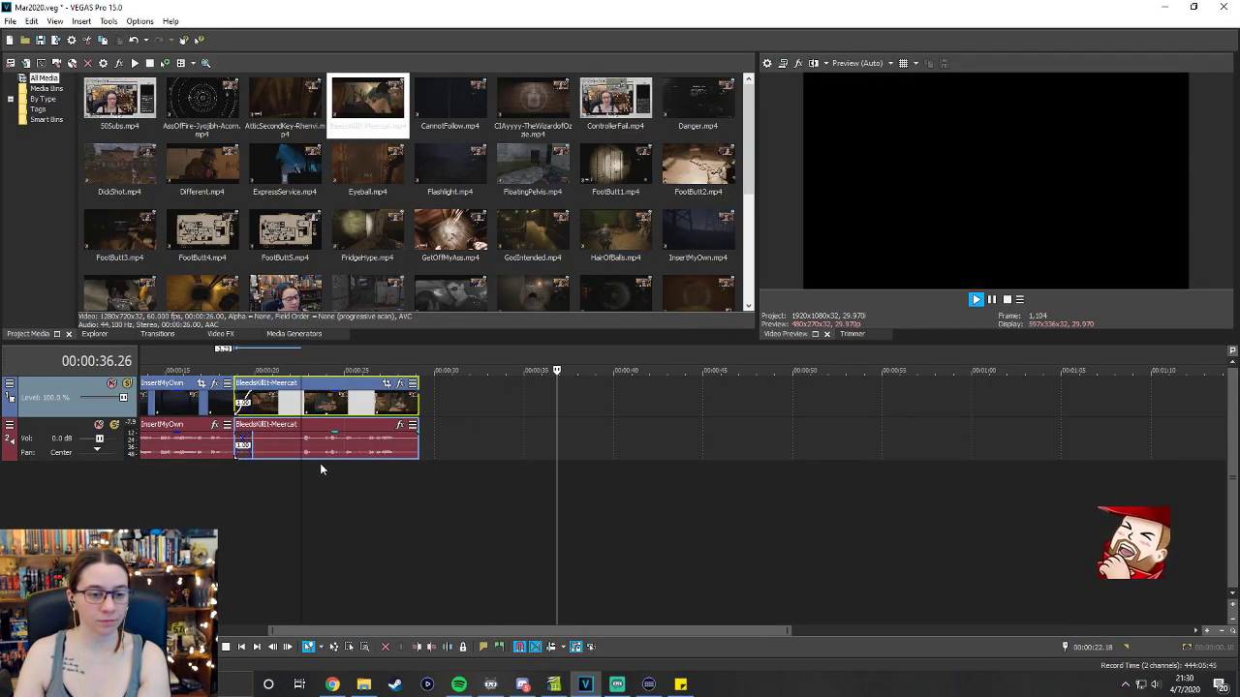
click(1006, 299)
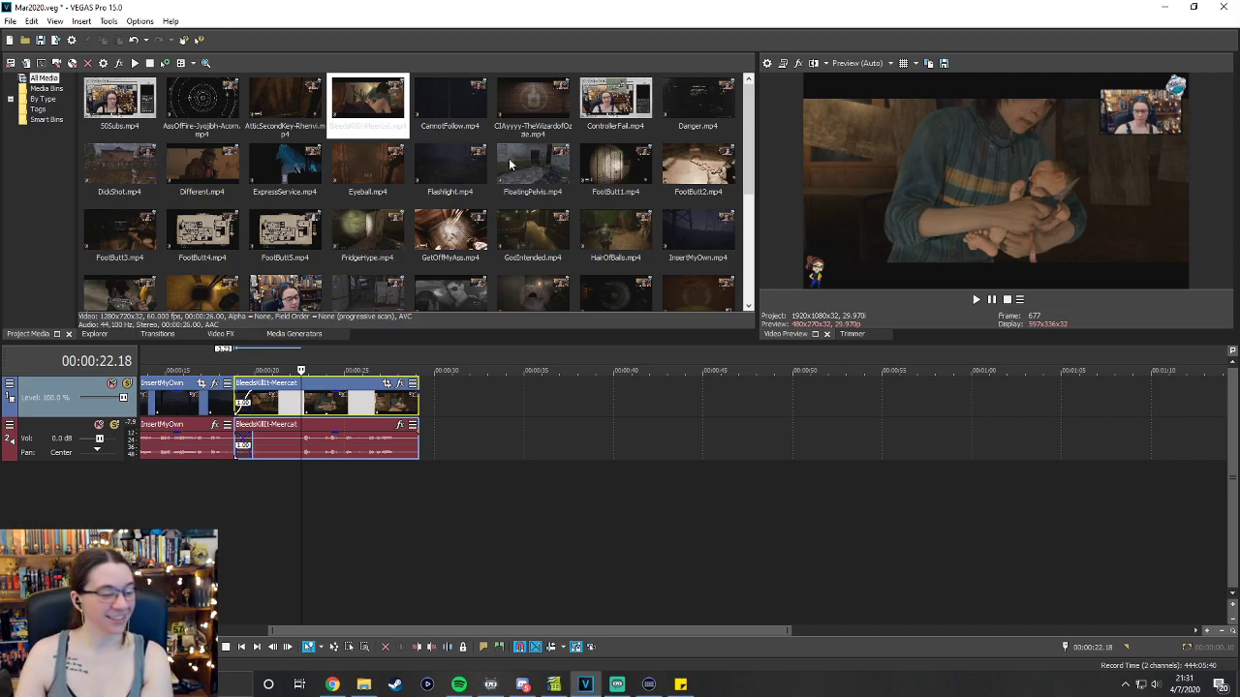
Add Eyeball.mp4 from the project media to the timeline shortly after the BleedsKillIt-Meercat clip and play it.
drag(368, 167, 469, 399)
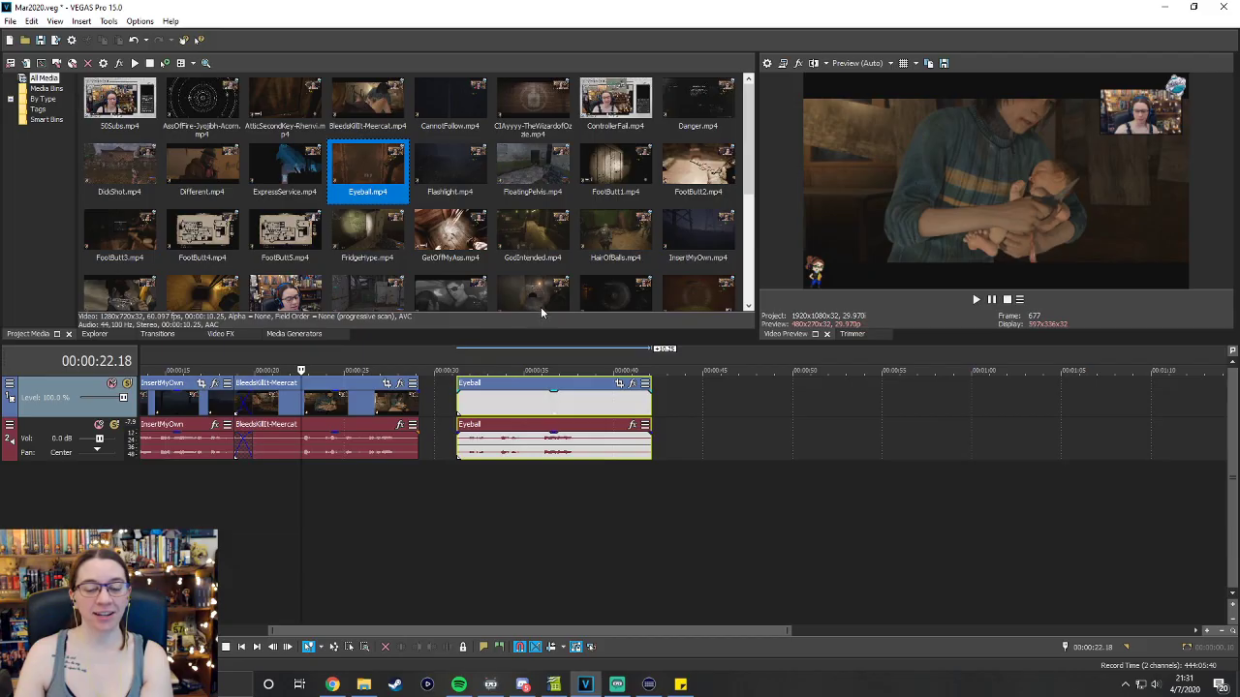
click(459, 367)
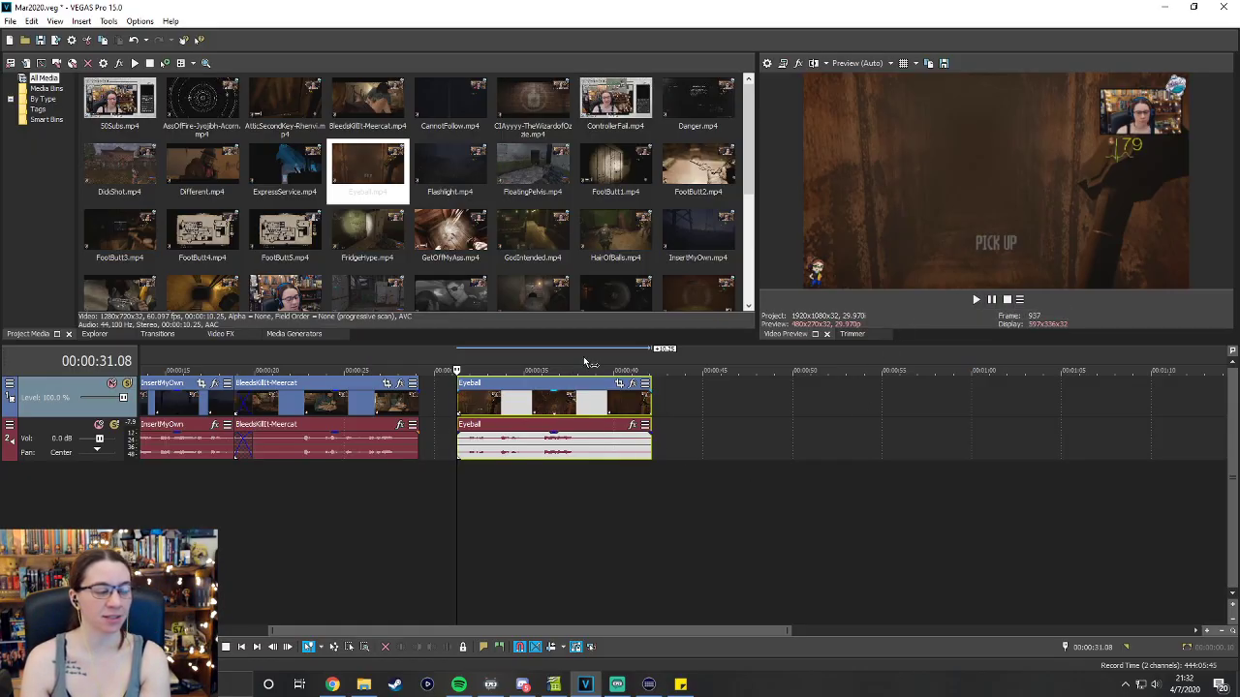
click(723, 364)
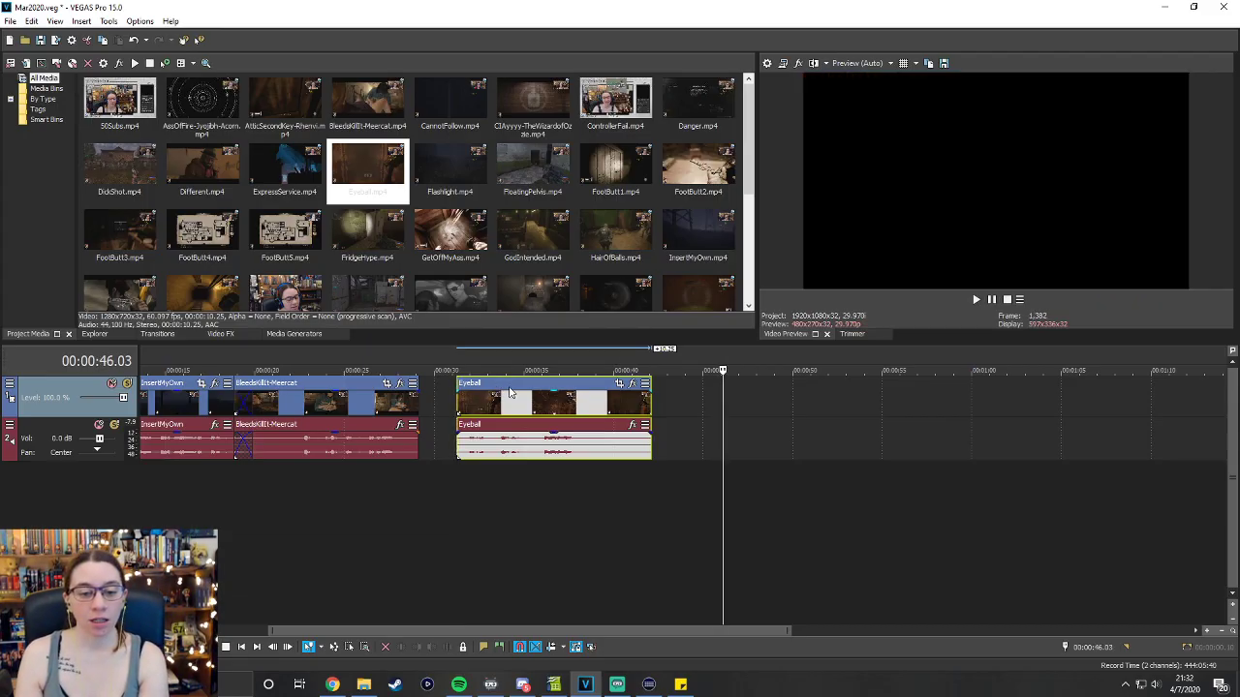
drag(511, 387, 490, 387)
click(441, 364)
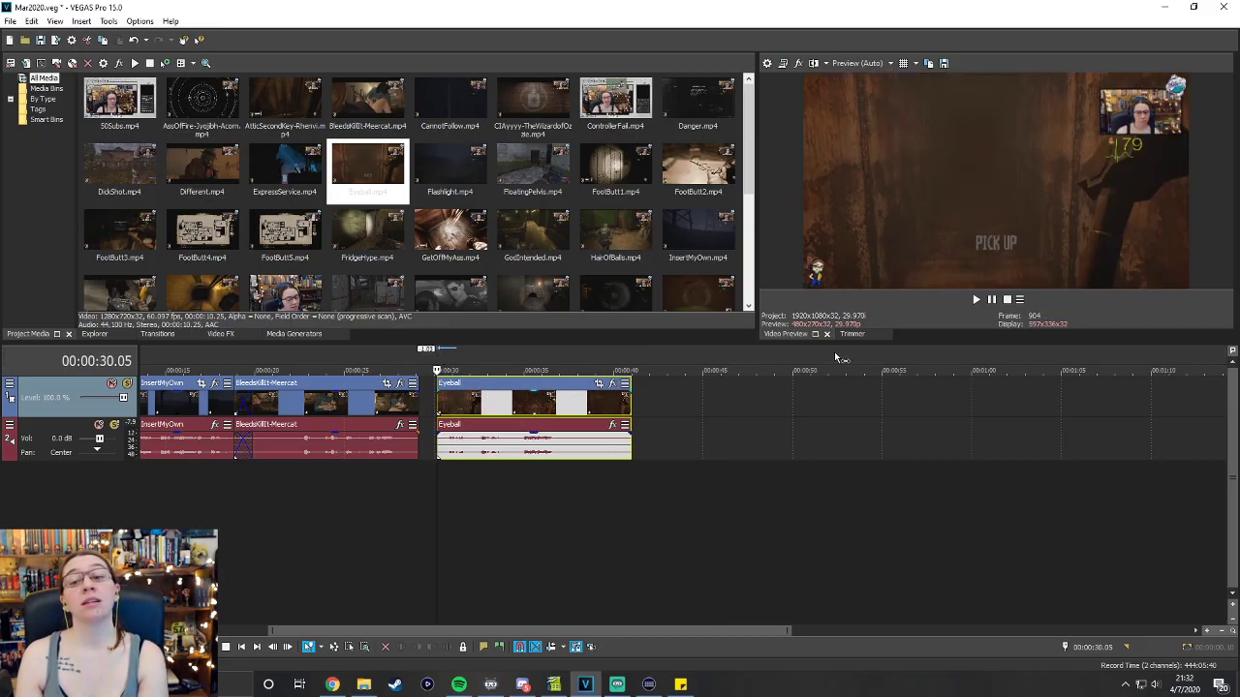
click(976, 301)
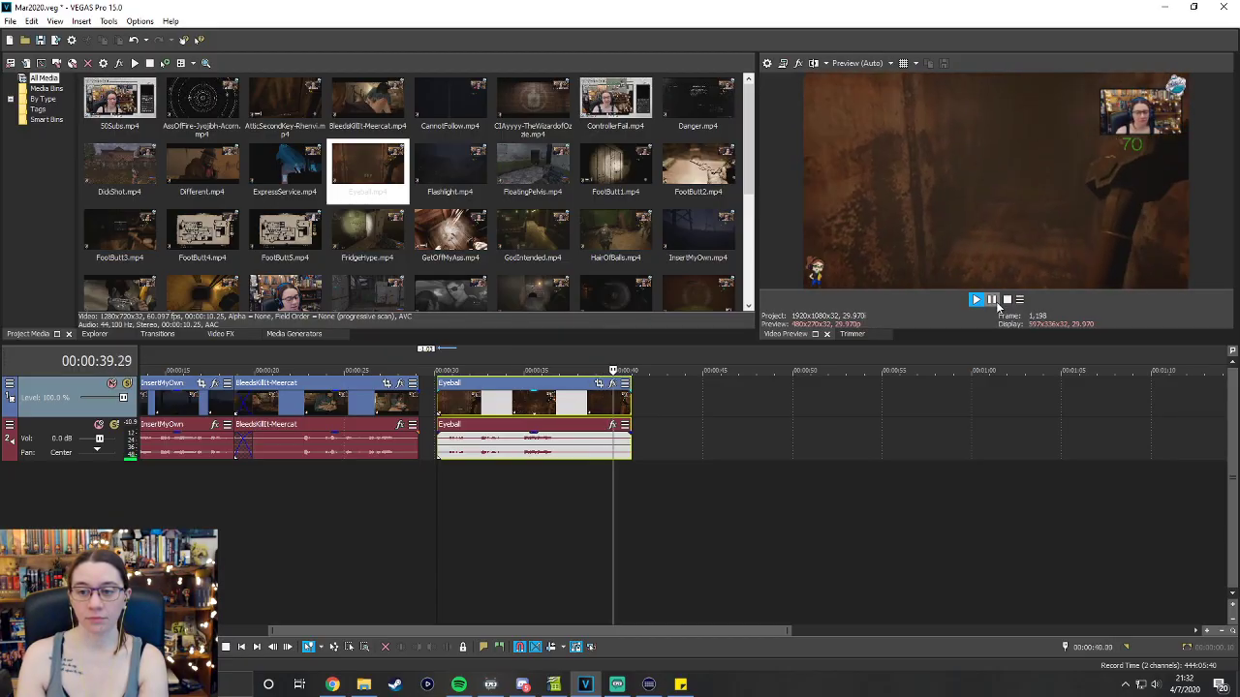
Trim about 2 seconds off the start of the Eyeball clip and play the result.
key(space)
drag(437, 440, 465, 441)
click(464, 441)
click(977, 300)
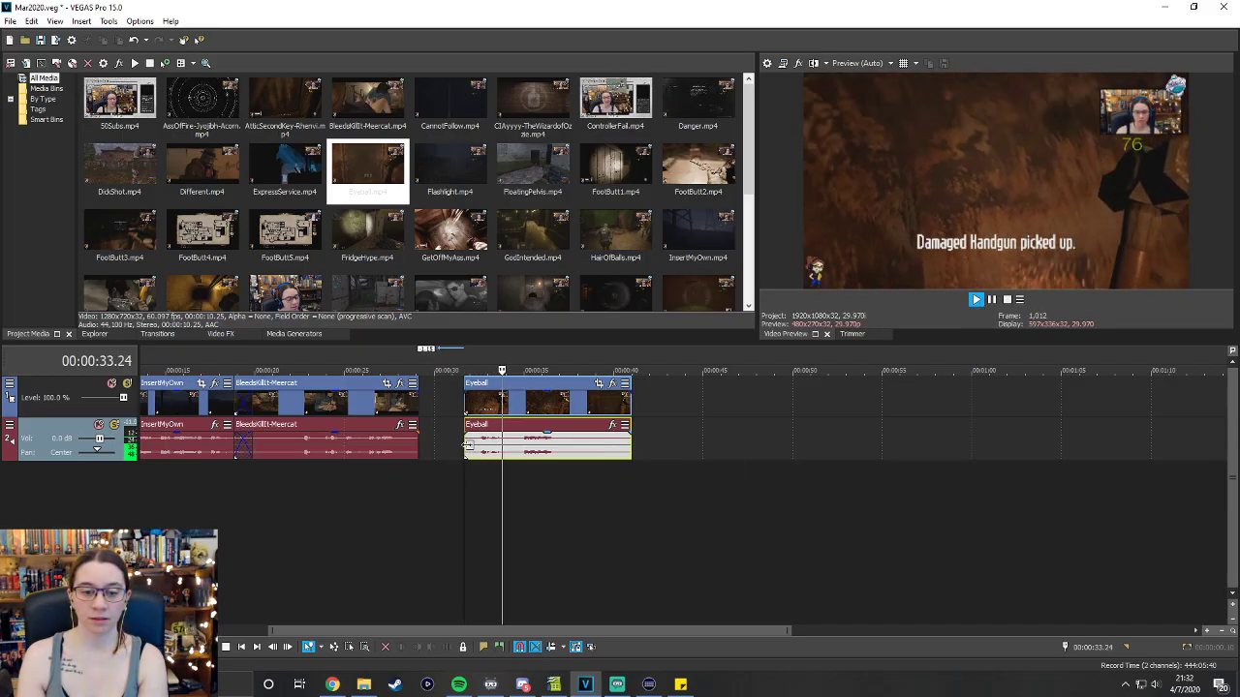
drag(466, 441, 471, 440)
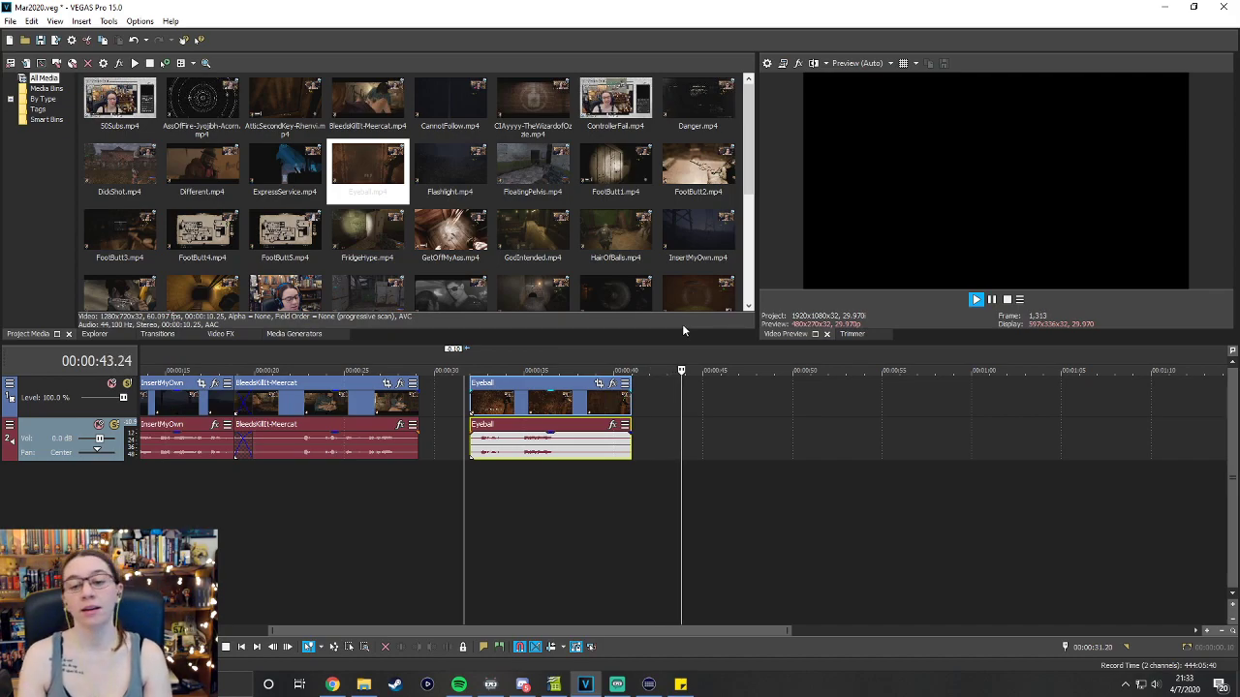
click(991, 299)
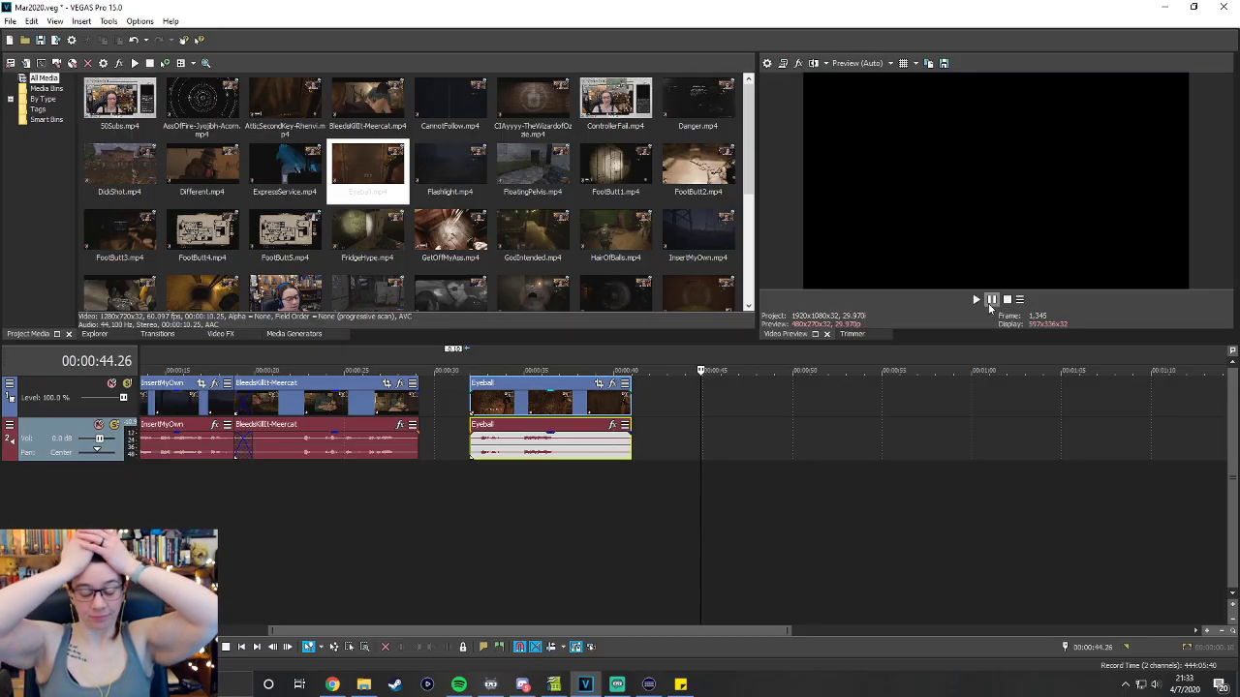
right_click(988, 304)
key(Escape)
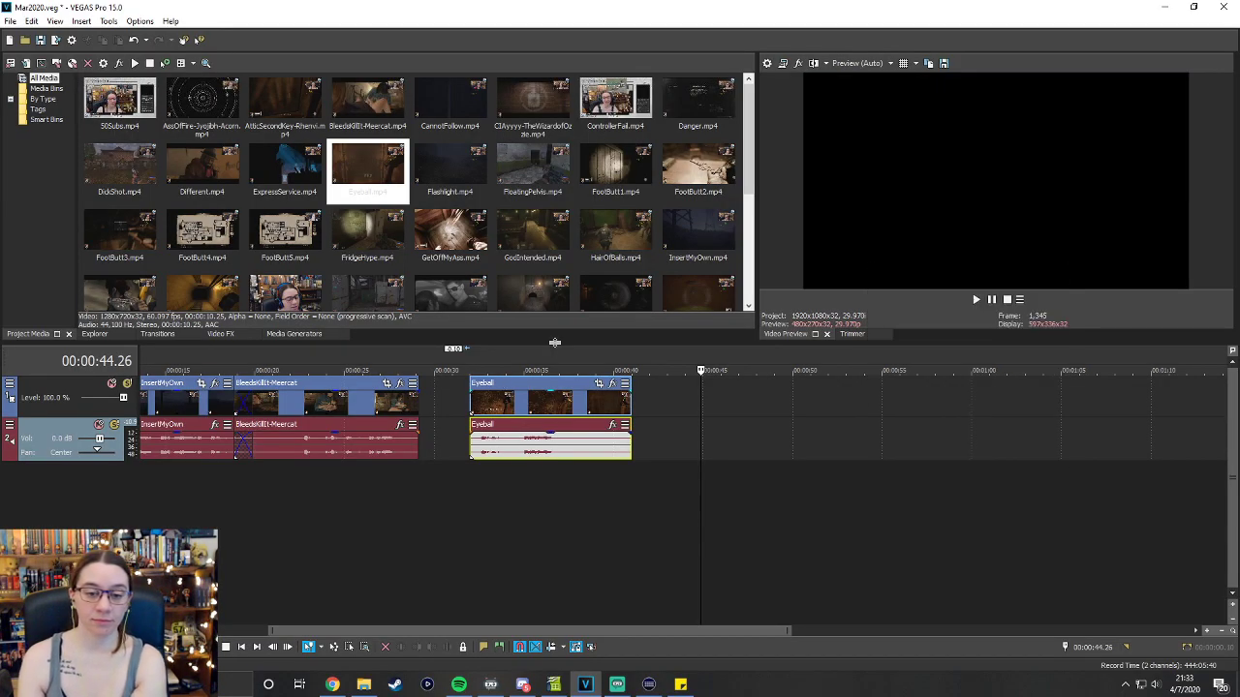
Trim about half a second off the end of the Eyeball clip and overlap it with BleedsKillIt-Meercat by 1 second.
click(548, 366)
click(976, 299)
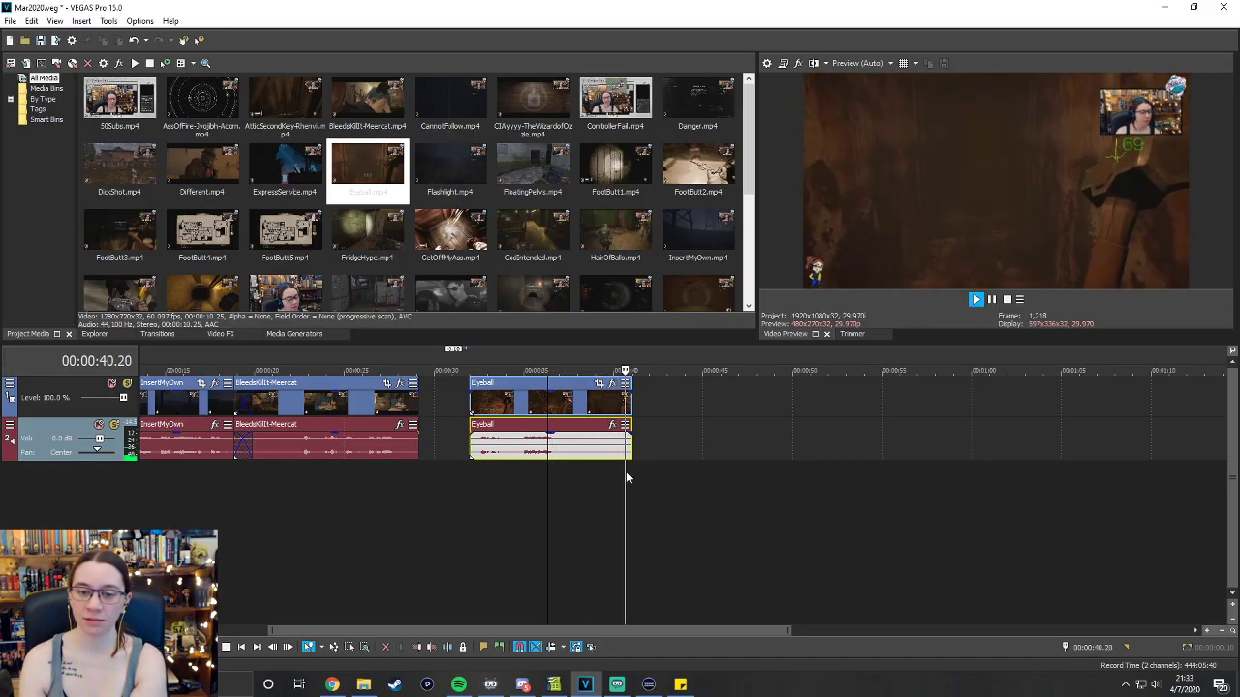
drag(631, 455, 616, 453)
click(603, 398)
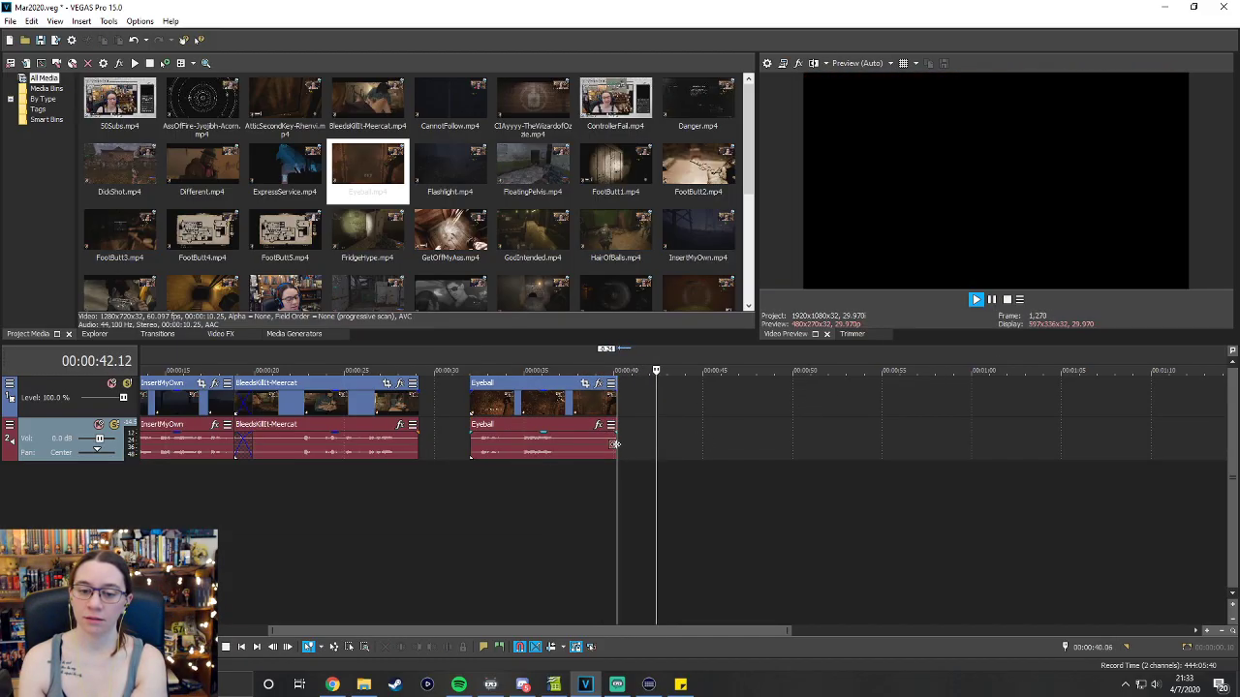
drag(616, 443, 622, 444)
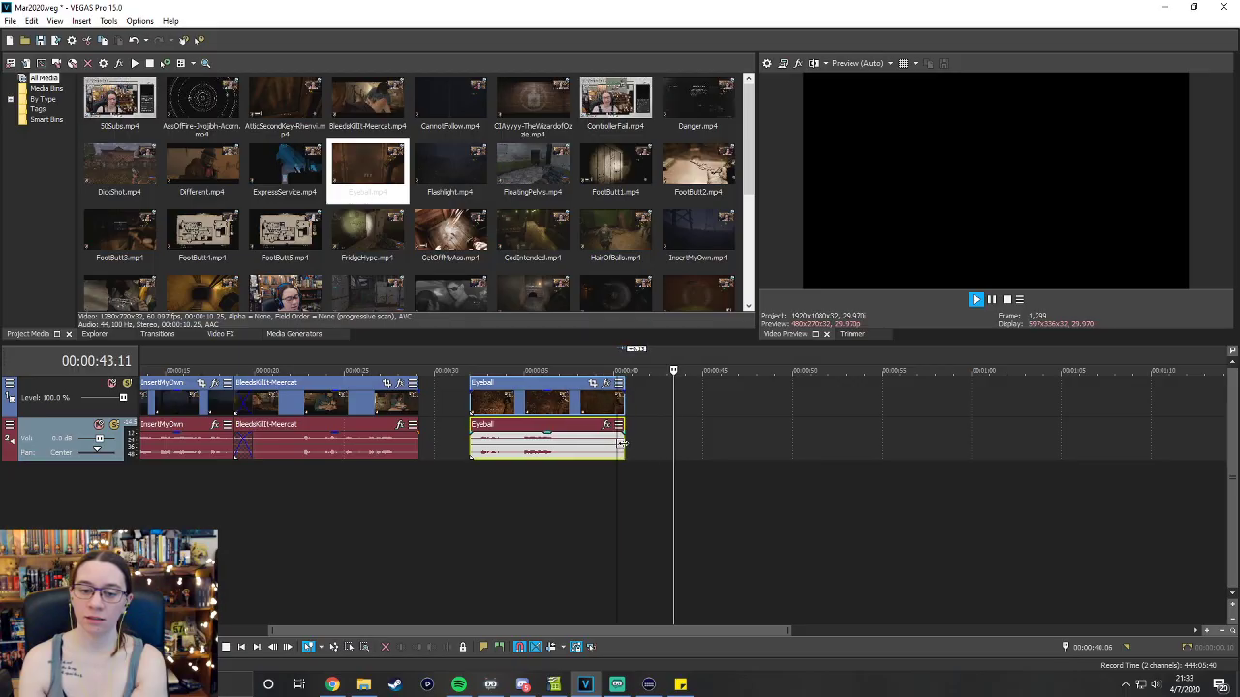
click(600, 361)
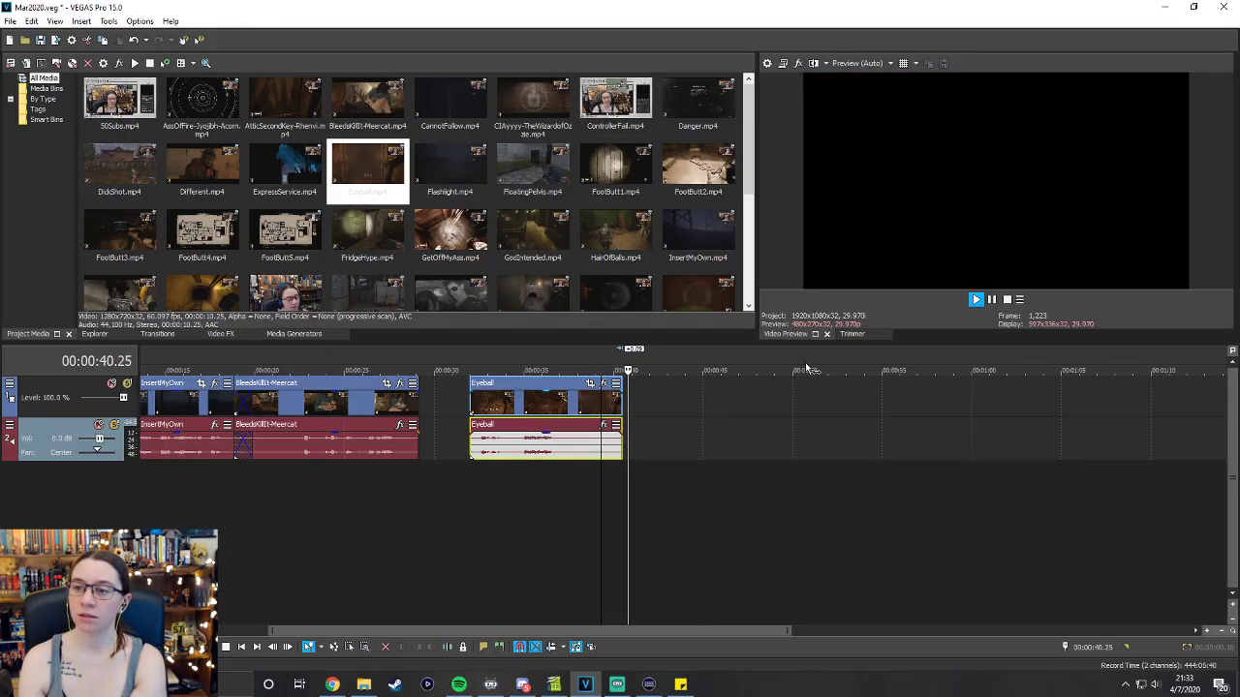
click(1007, 301)
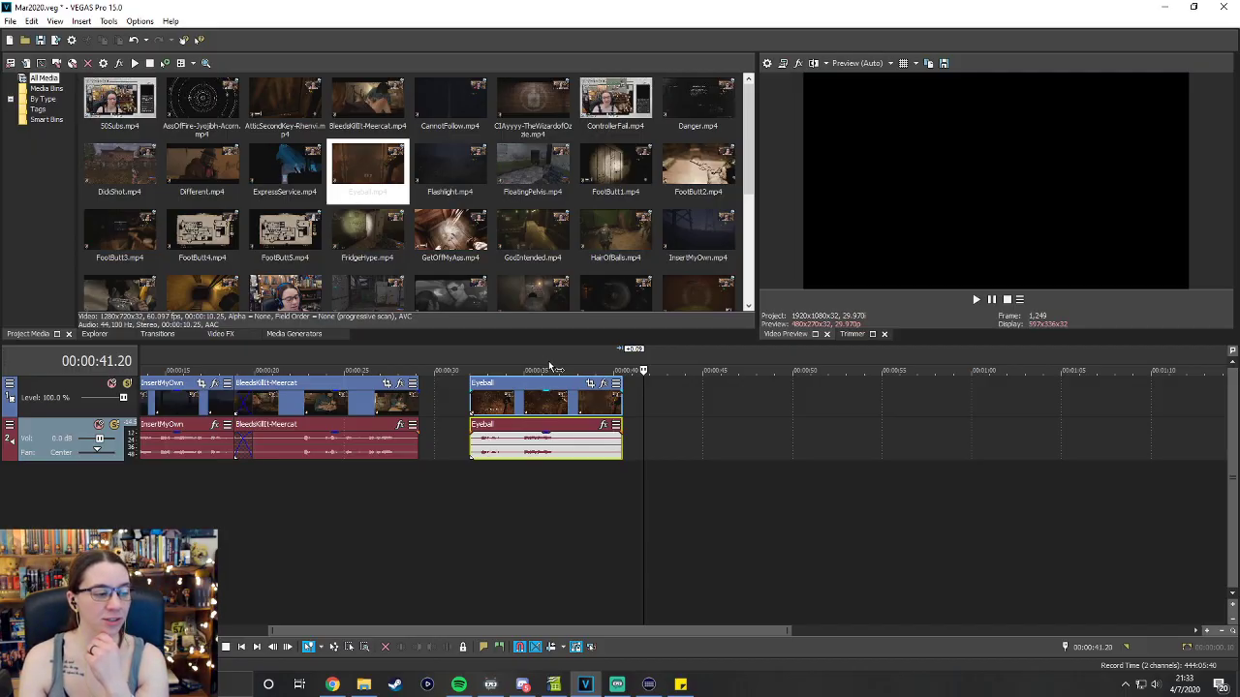
drag(523, 392, 468, 389)
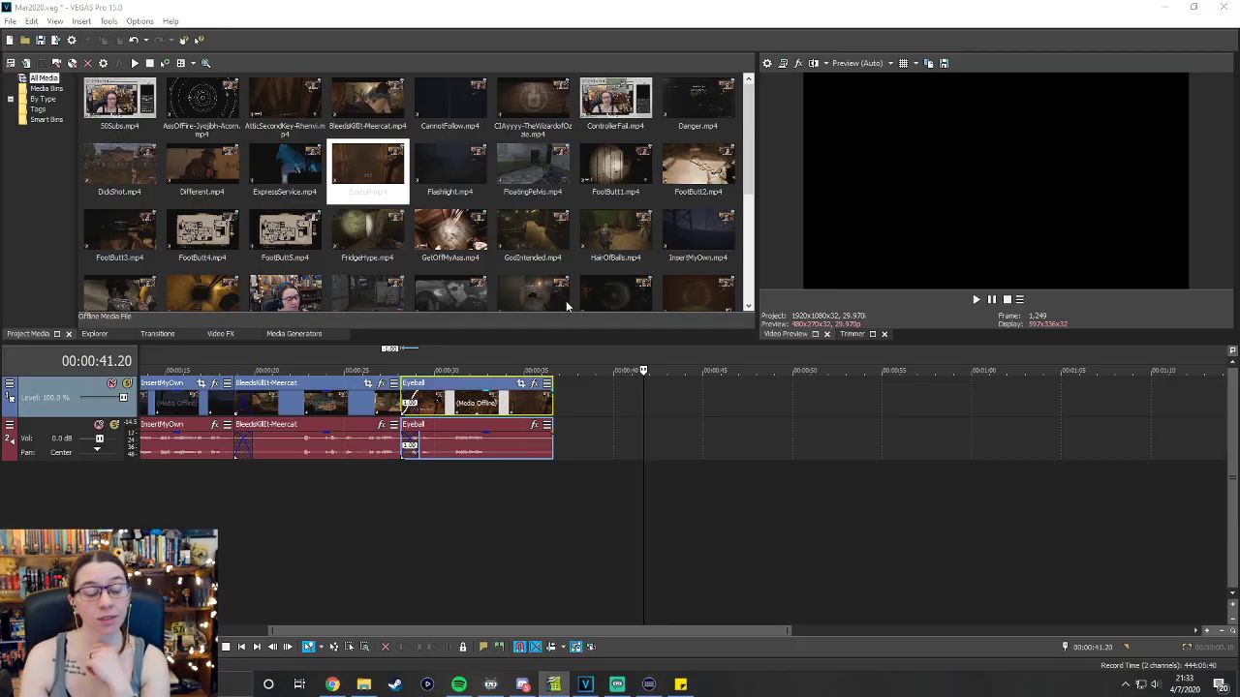
Add NotCIA.mp4 from the project media to the timeline a few seconds after the Eyeball clip and play it.
scroll(565, 300, down, 1)
scroll(601, 289, up, 1)
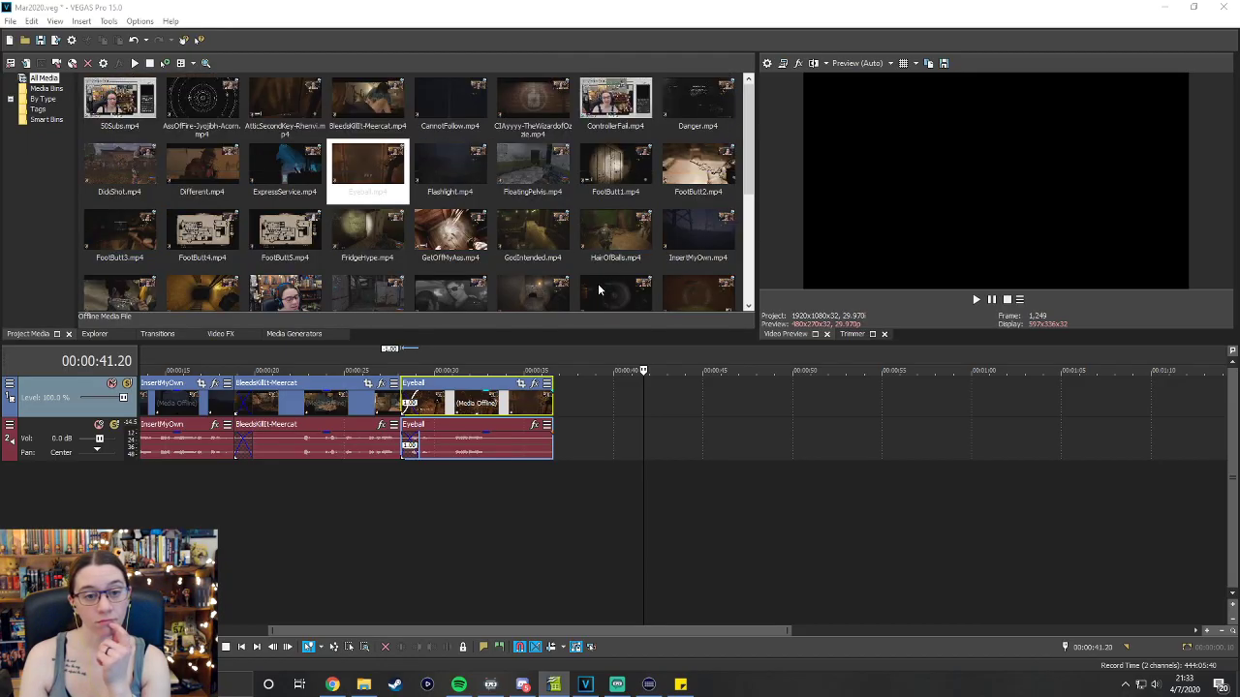
scroll(596, 289, down, 2)
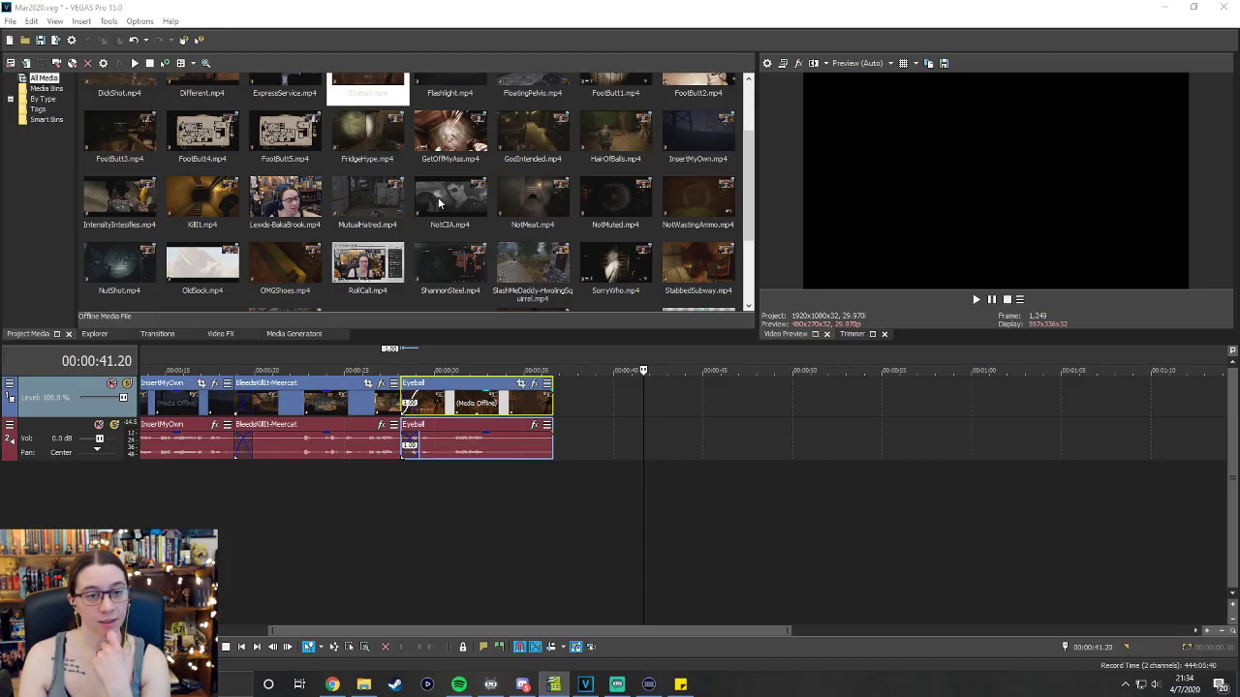
scroll(481, 219, down, 1)
scroll(480, 219, up, 1)
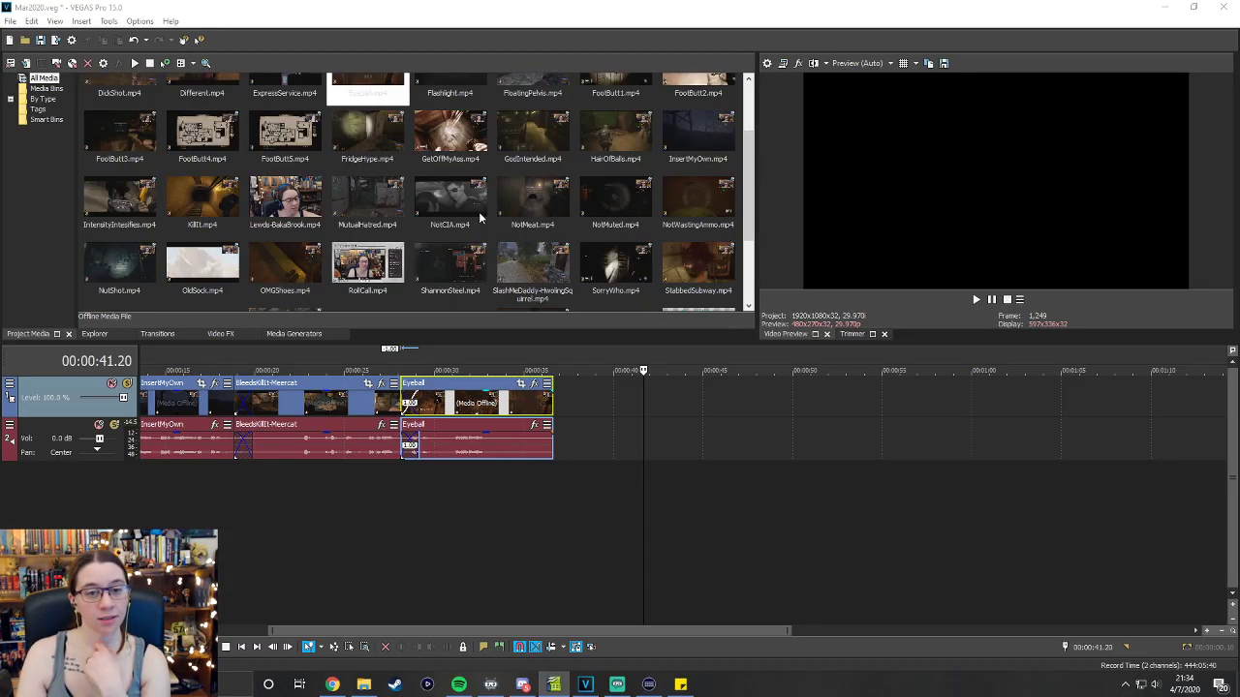
drag(479, 216, 612, 410)
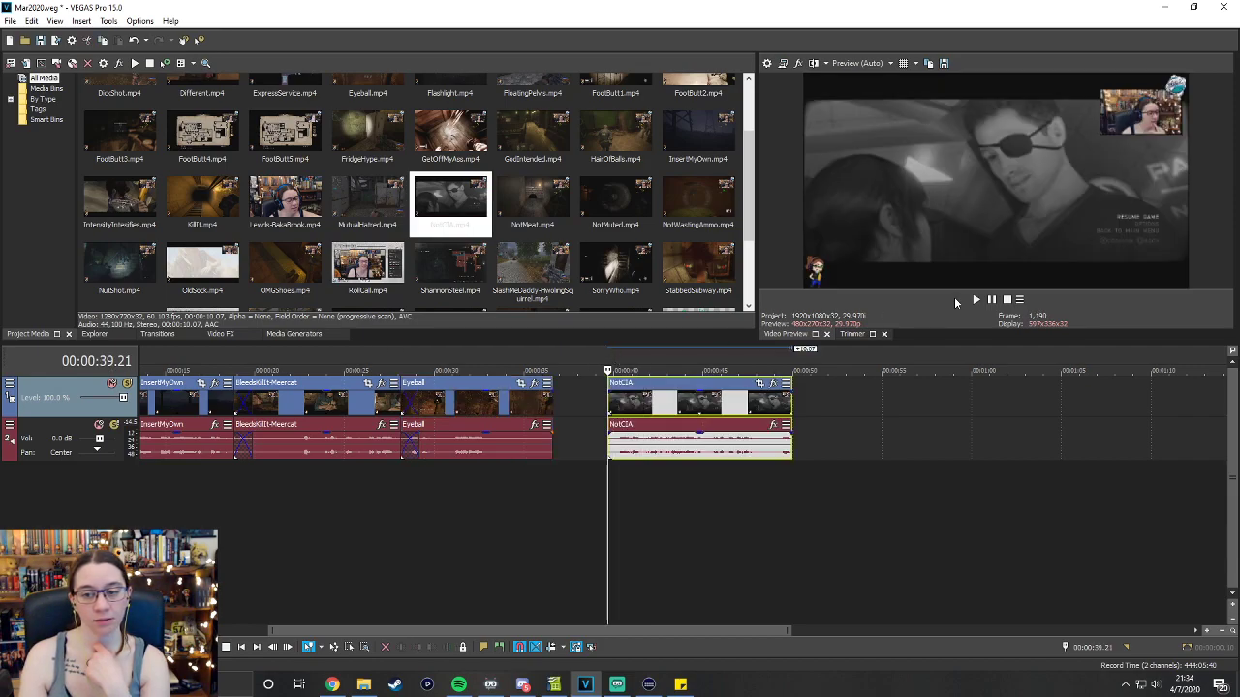
click(975, 299)
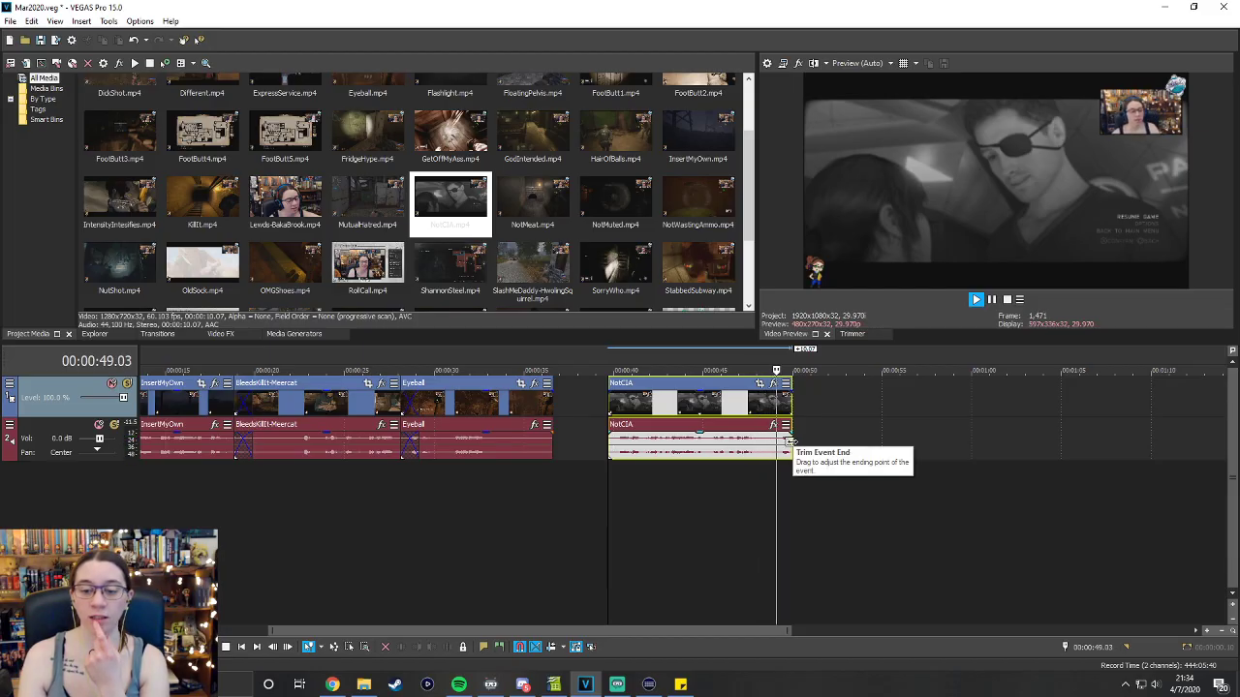
Trim the end of the NotCIA clip to leave about 9 seconds and overlap it with the Eyeball clip by 1 second.
drag(790, 441, 772, 441)
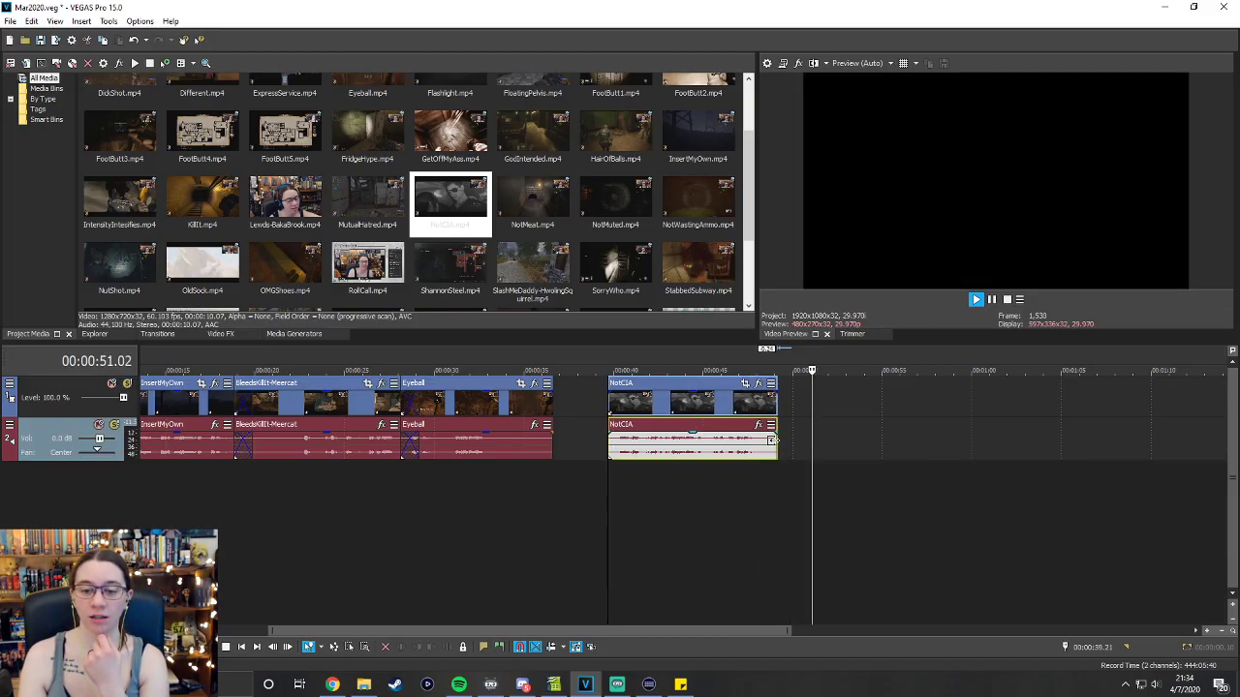
drag(715, 402, 642, 402)
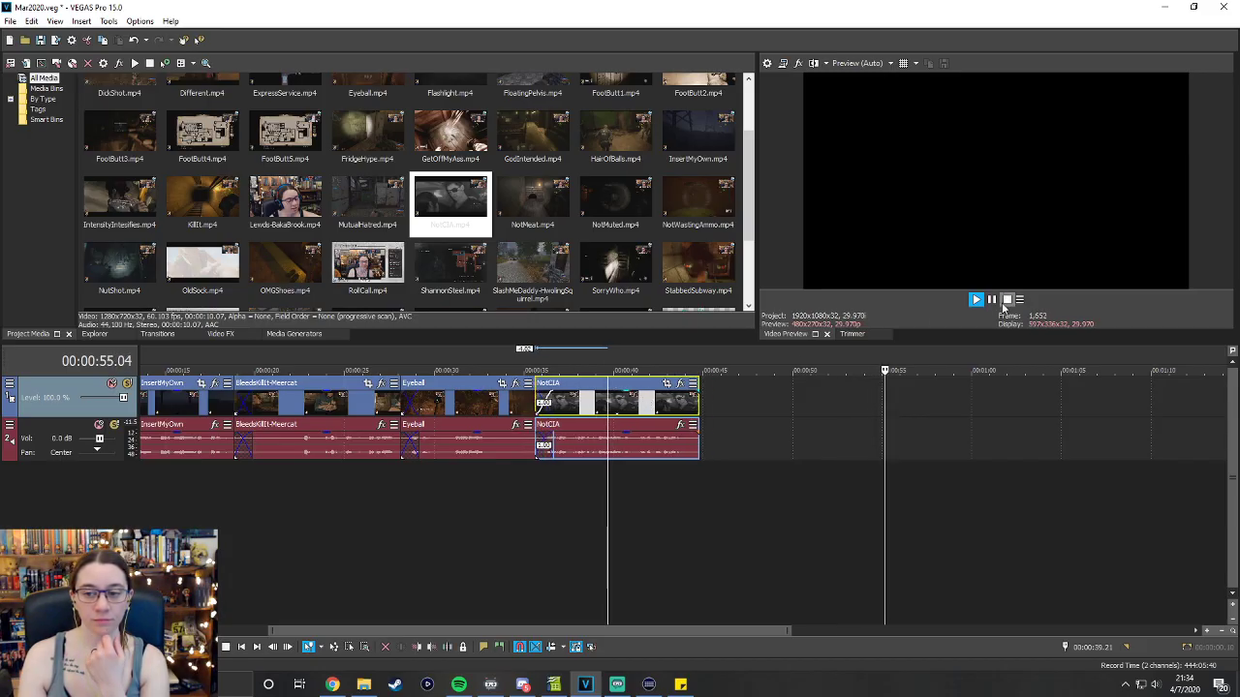
click(1005, 301)
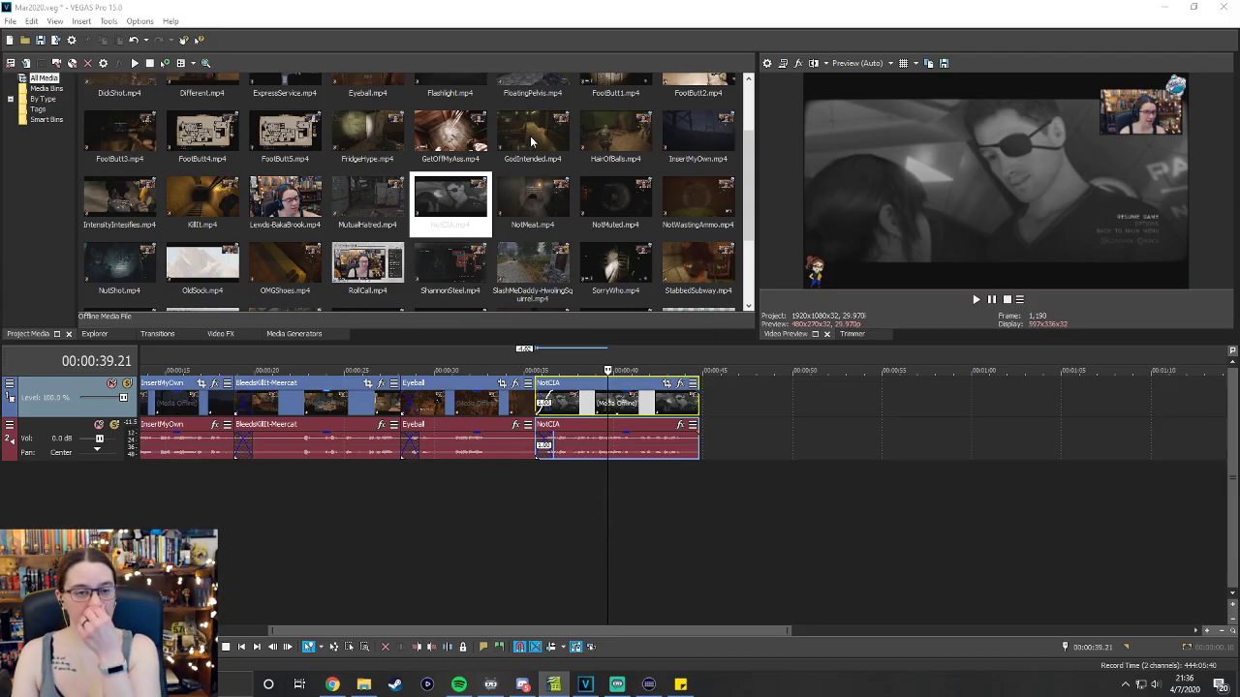
Add CIAyyyy-TheWizardofOzzie.mp4 from the project media after the NotCIA clip and overlap the two by 1 second.
drag(530, 134, 625, 334)
scroll(417, 184, up, 2)
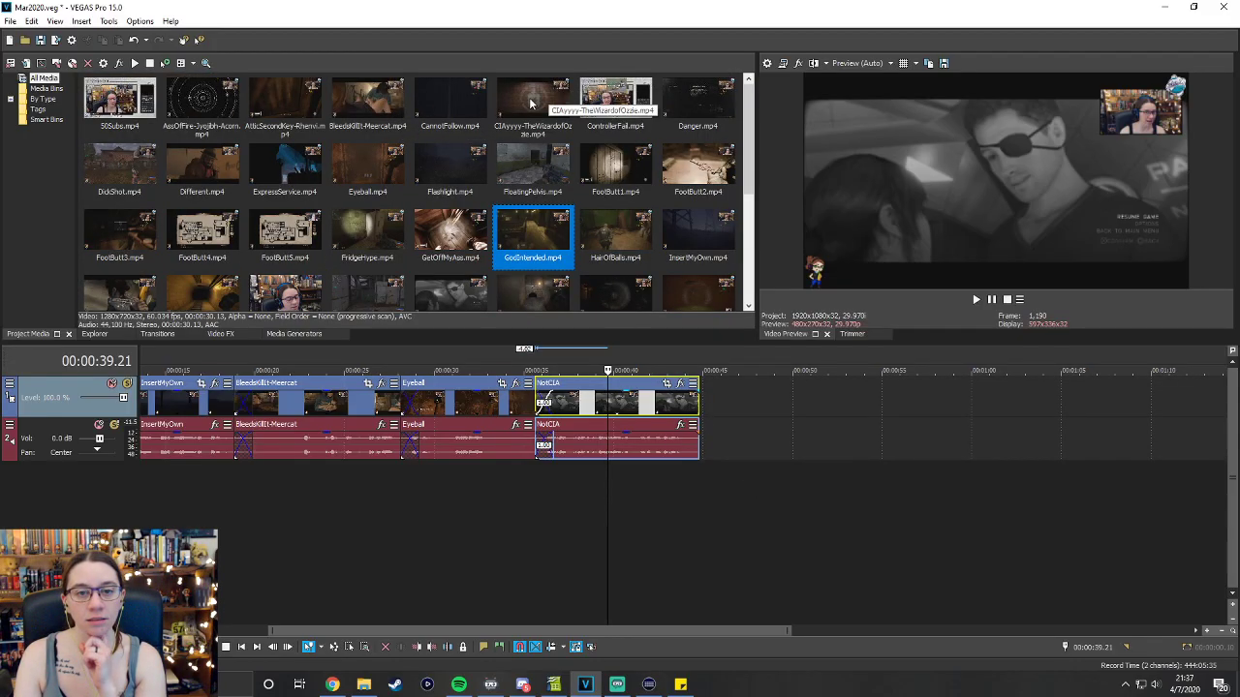
drag(530, 104, 698, 402)
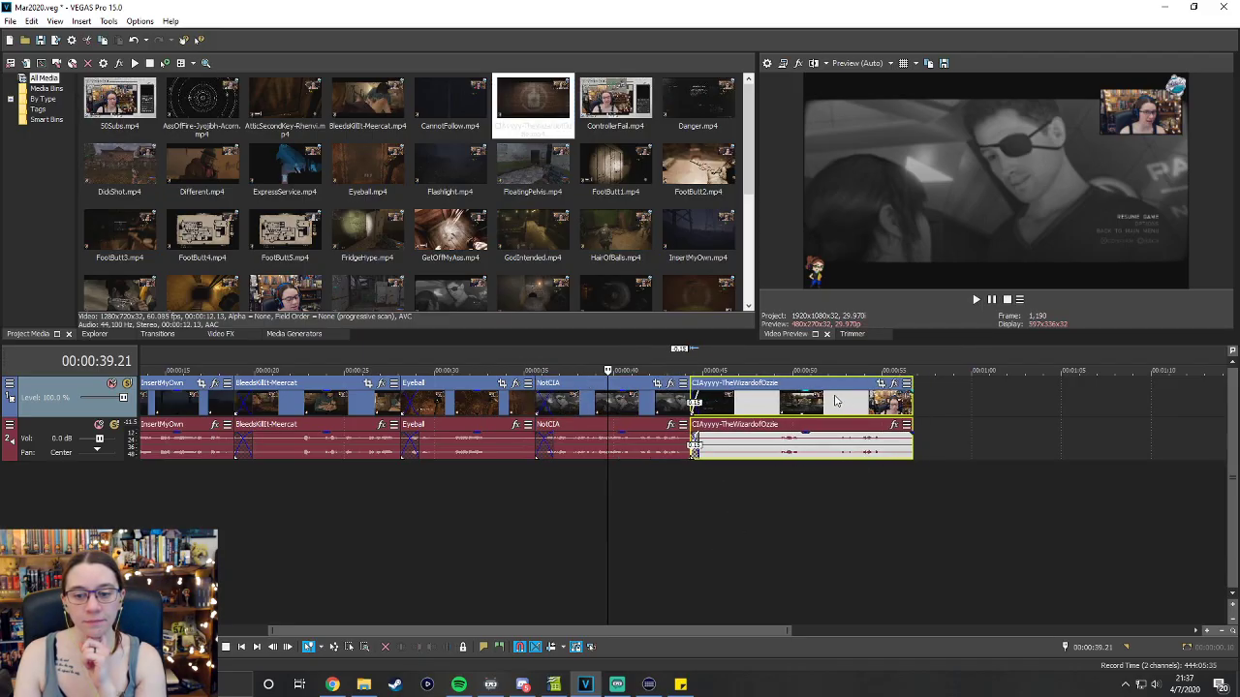
drag(836, 401, 829, 401)
Play the CIAyyyy-TheWizardofOzzie clip from just before its crossfade and trim about 1 second off its end.
click(668, 360)
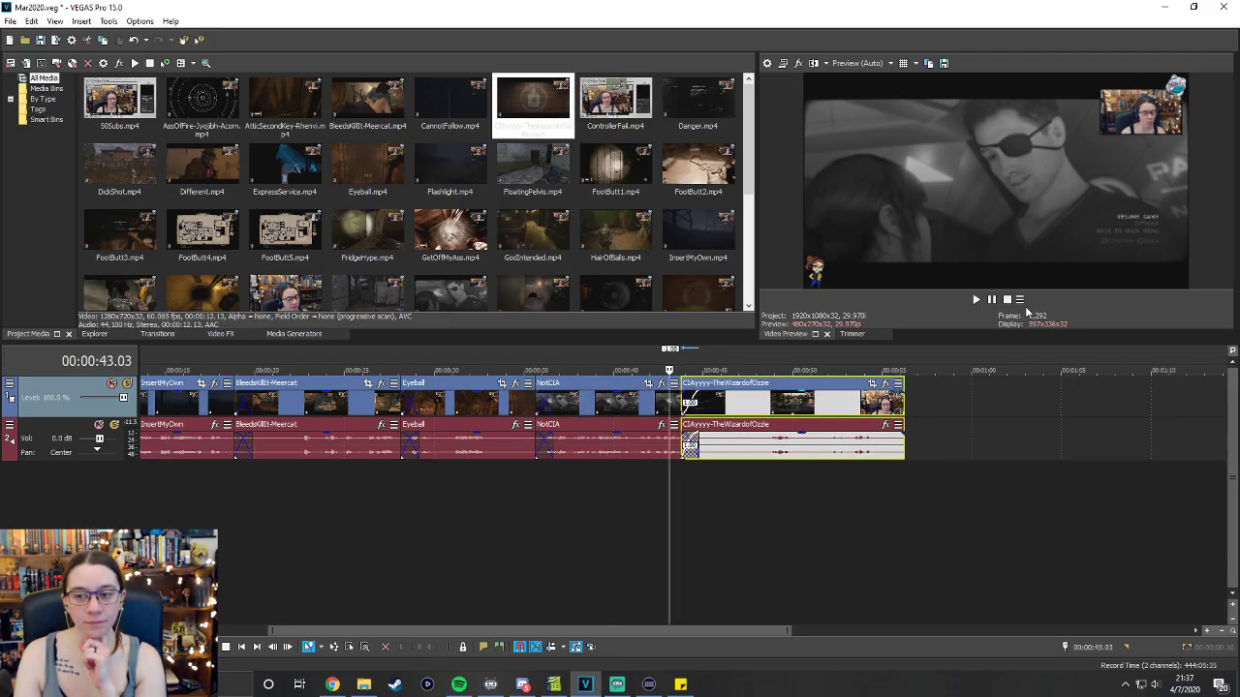
key(space)
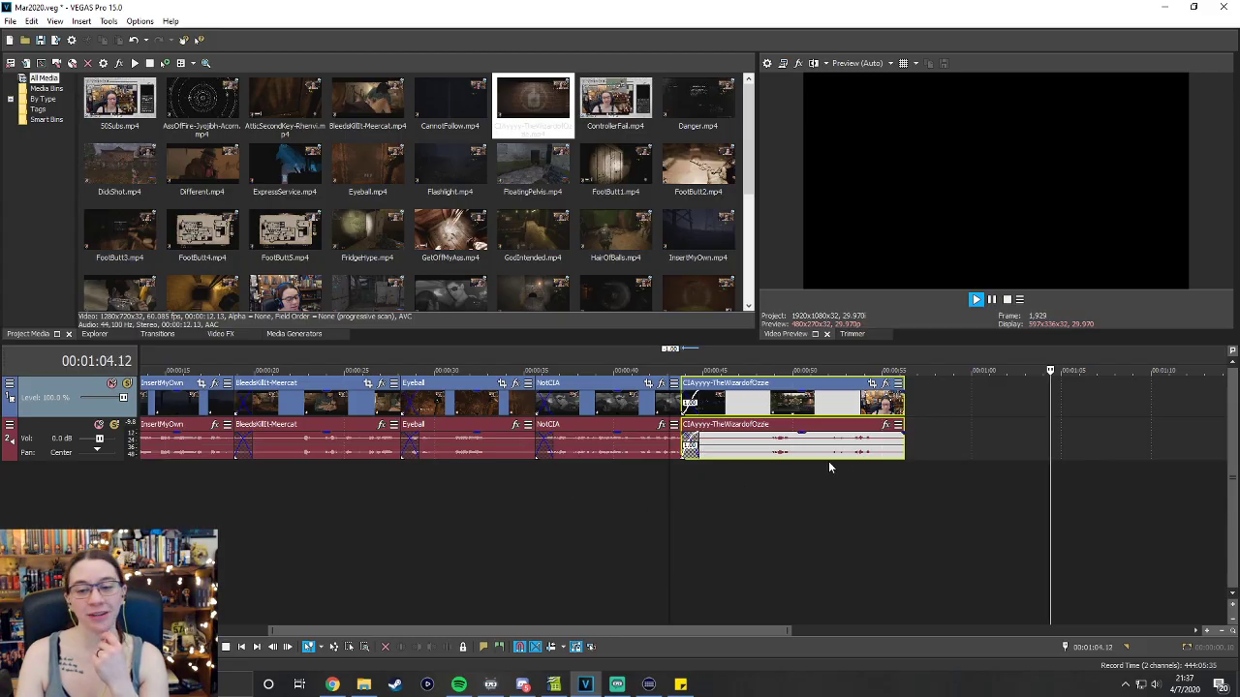
click(1012, 300)
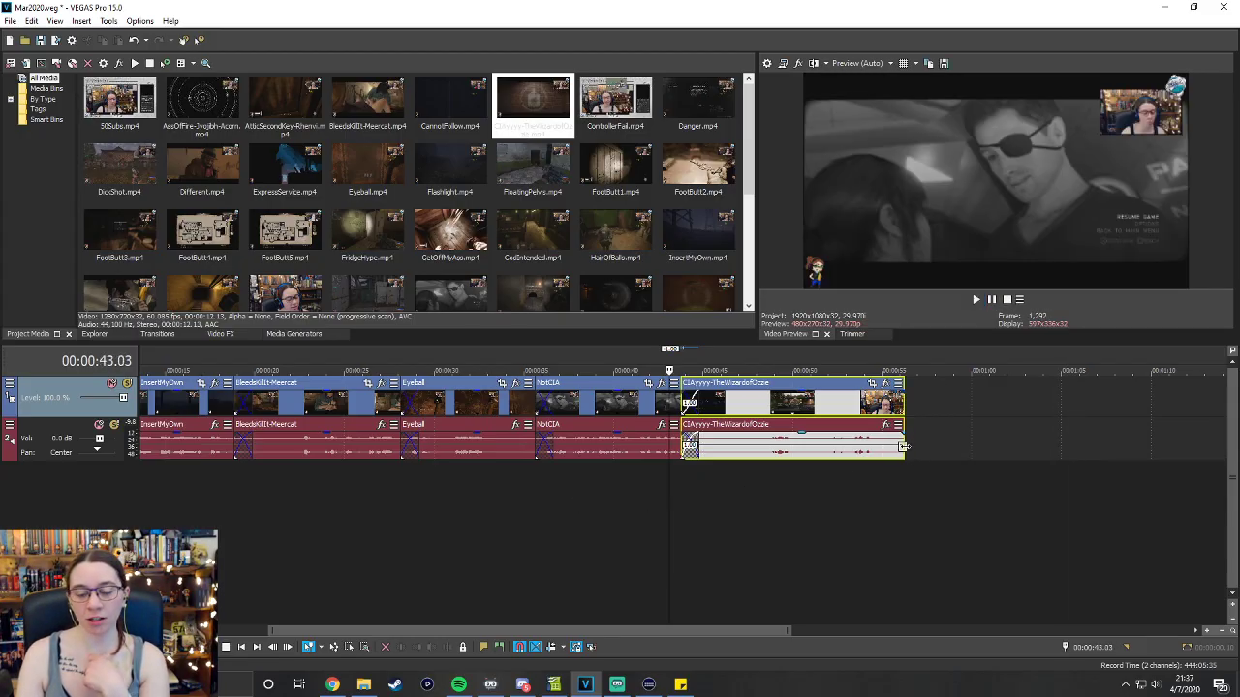
drag(903, 446, 887, 446)
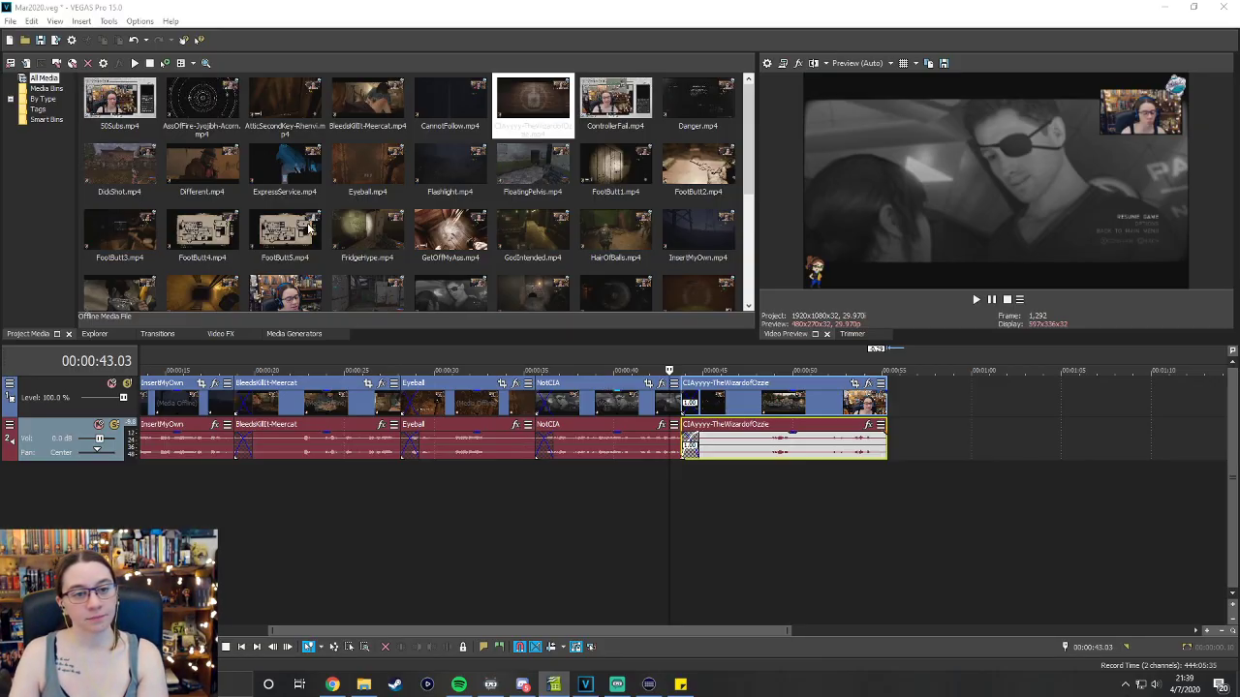
Add Teabagging.mp4 from the project media directly after the CIAyyyy-TheWizardofOzzie clip and play it from its start.
drag(588, 640, 647, 635)
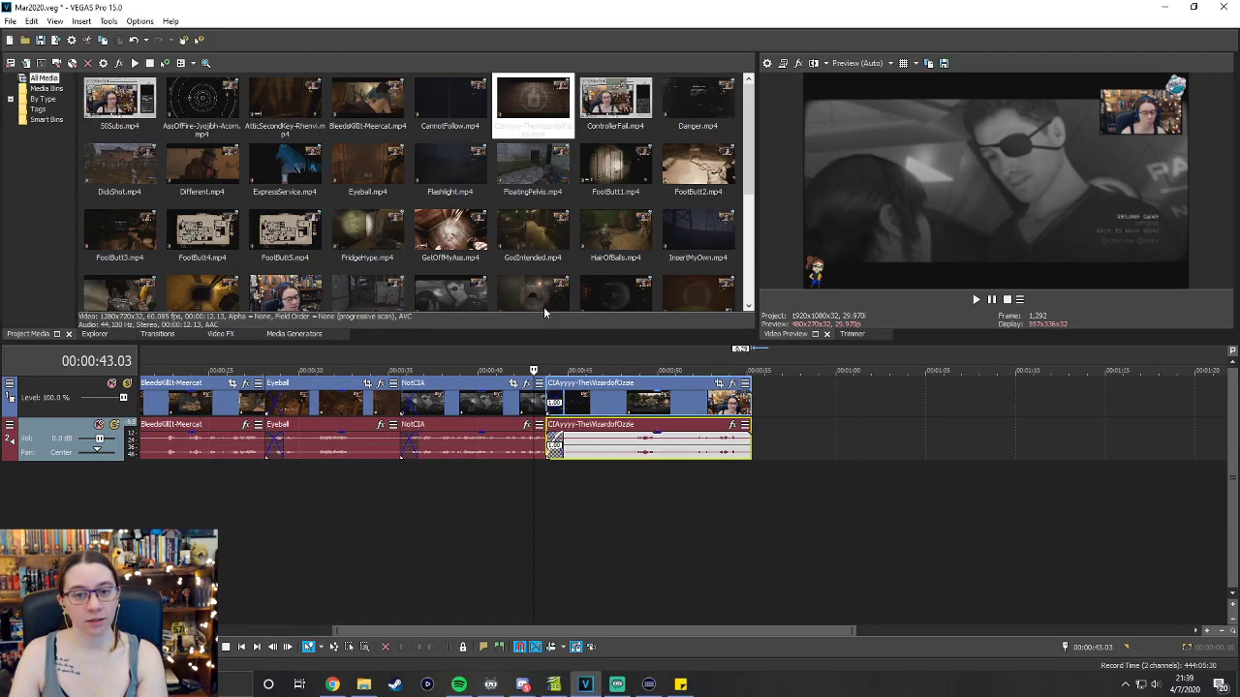
scroll(624, 243, down, 1)
scroll(624, 243, up, 1)
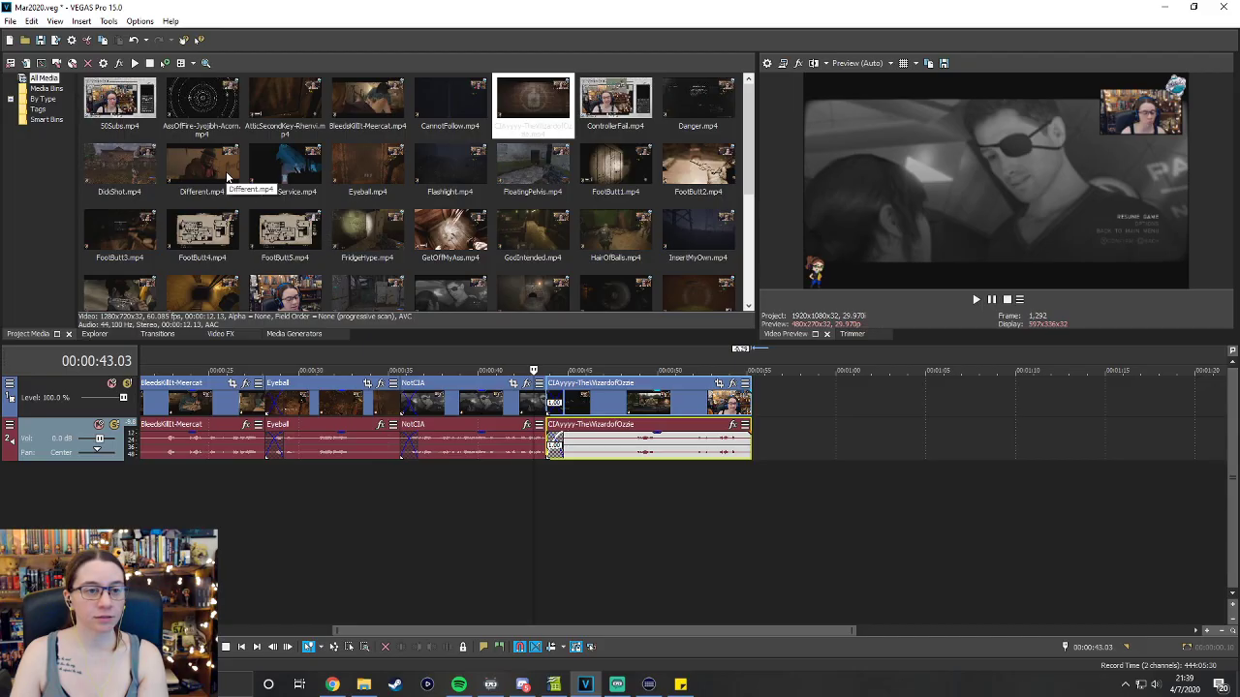
scroll(606, 136, down, 5)
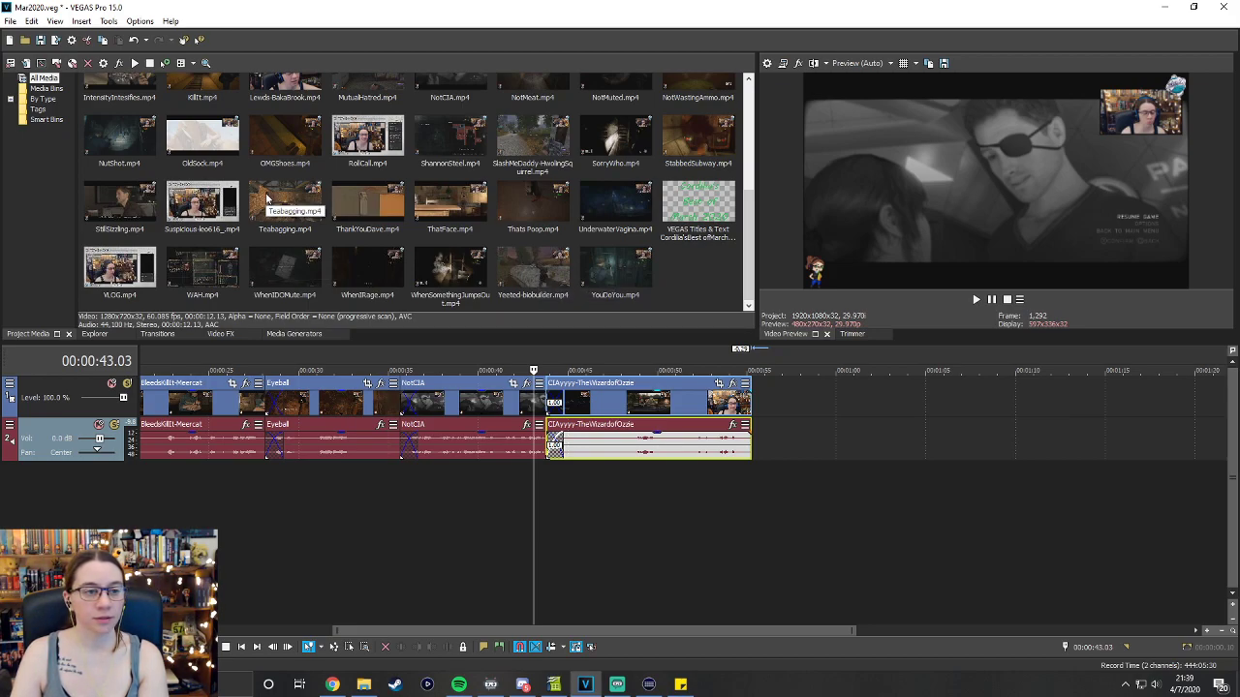
drag(271, 202, 754, 406)
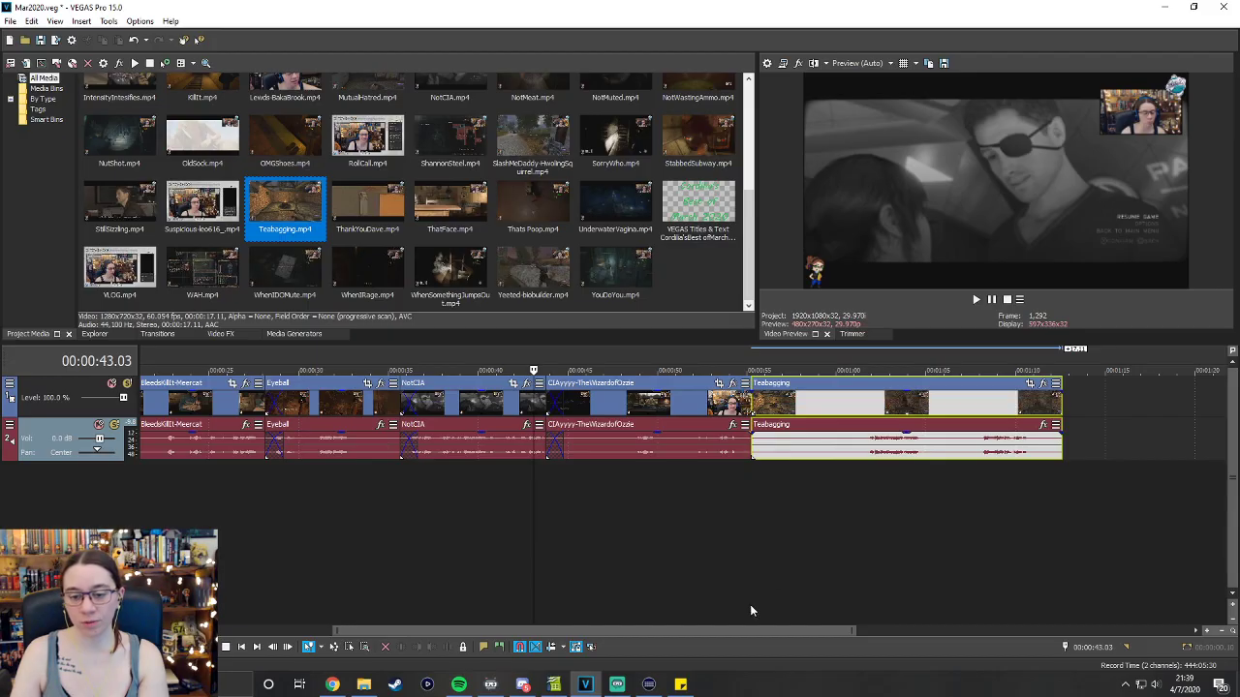
drag(699, 629, 777, 628)
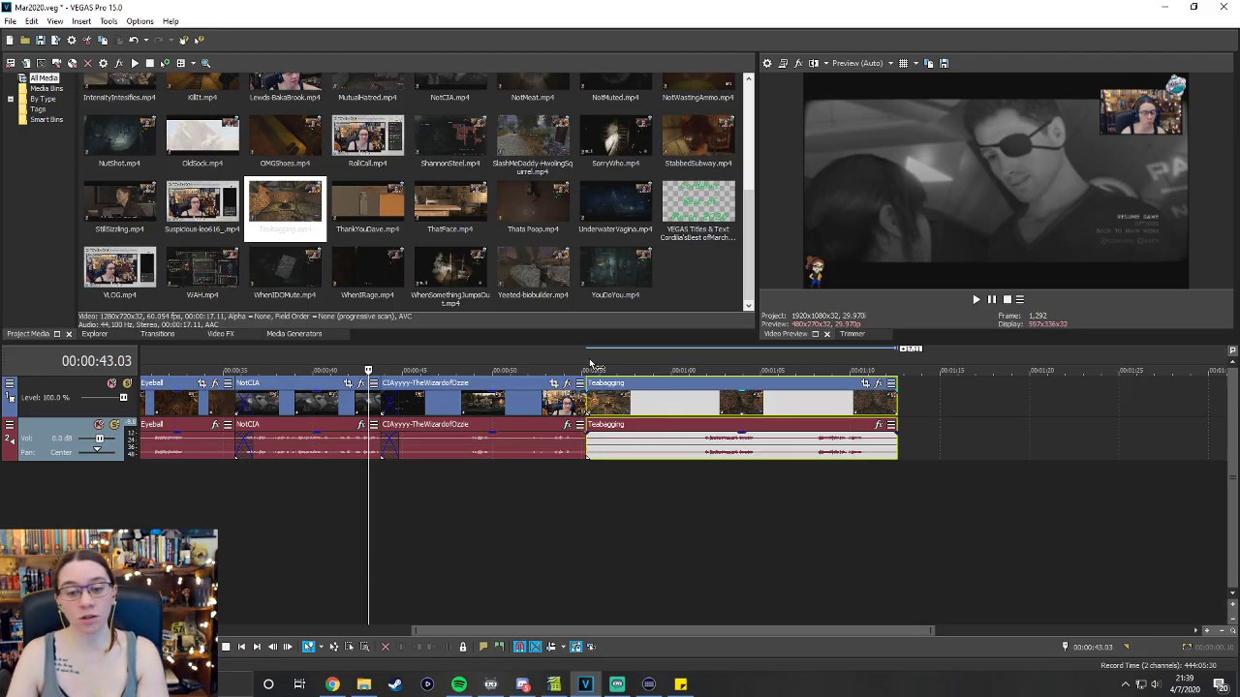
click(589, 368)
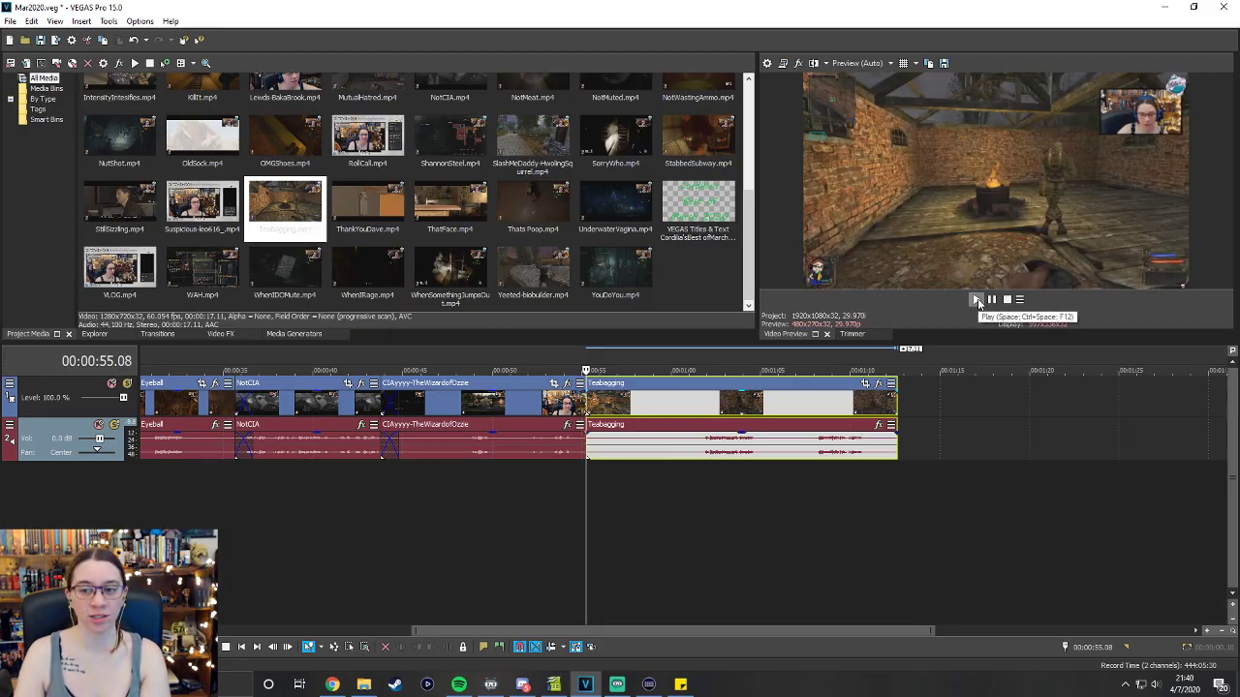
click(977, 300)
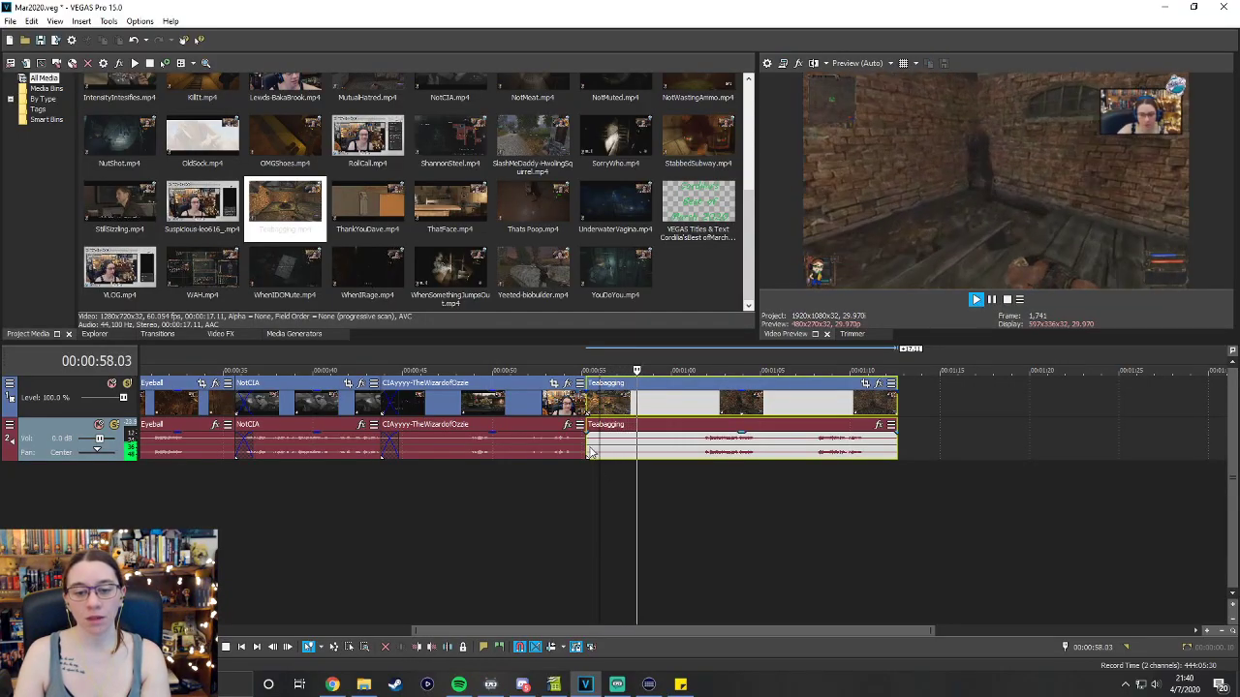
Trim the Teabagging clip by about 2.6 seconds at the start and 0.7 second at the end, overlapping it with CIAyyyy-TheWizardofOzzie by 1 second.
drag(591, 451, 634, 442)
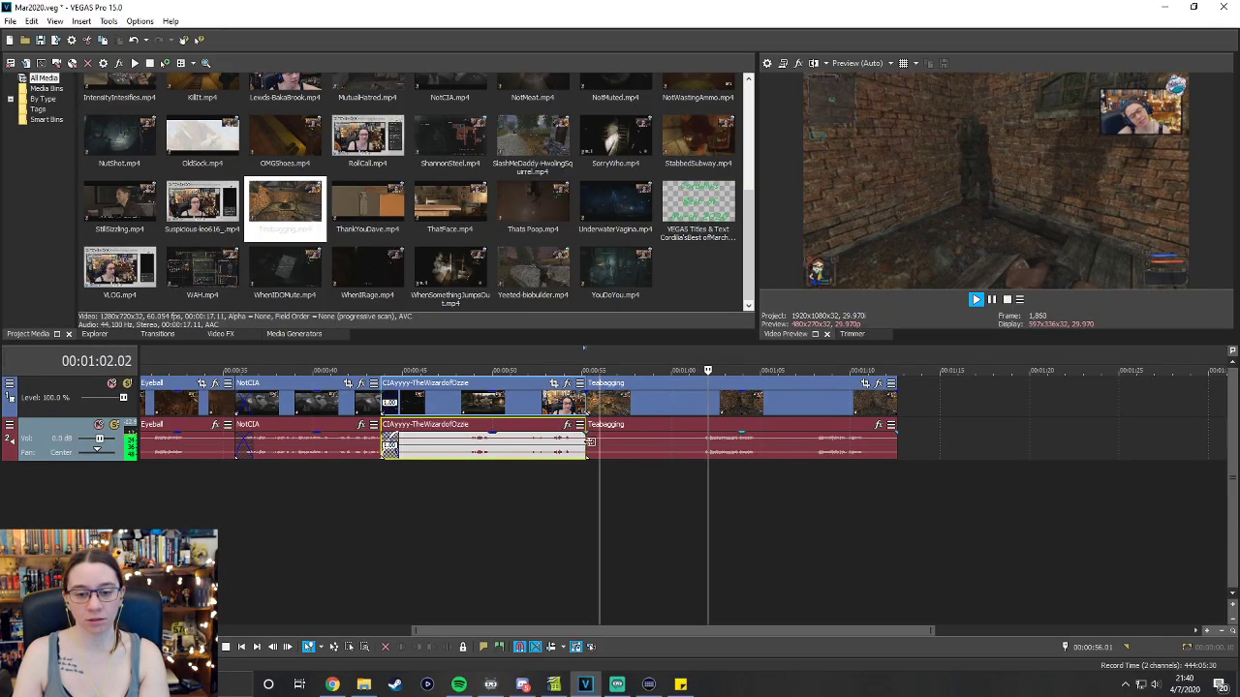
click(640, 363)
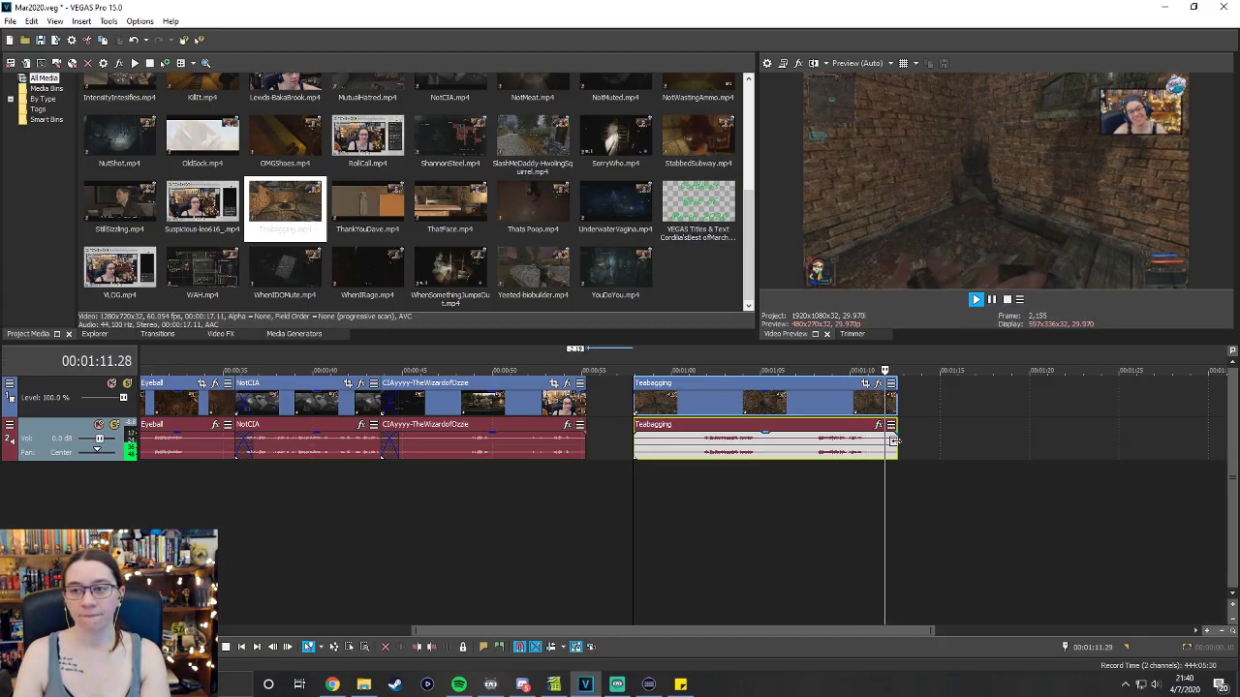
drag(893, 440, 882, 441)
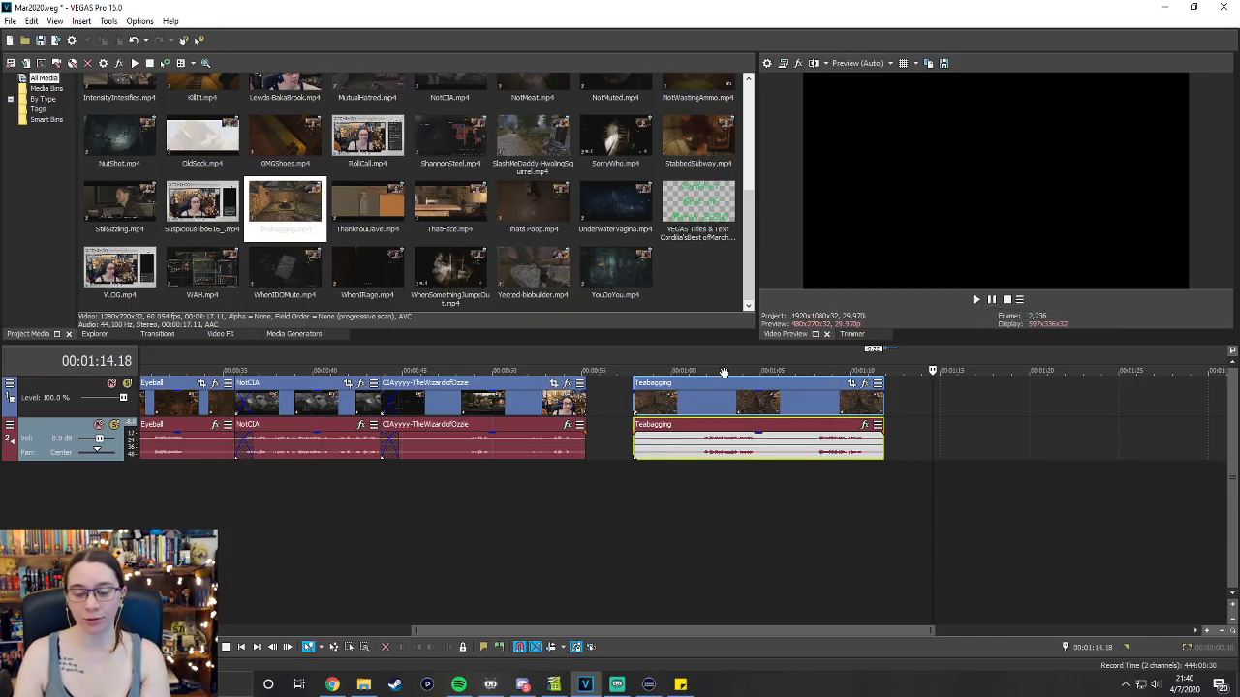
drag(731, 385, 670, 387)
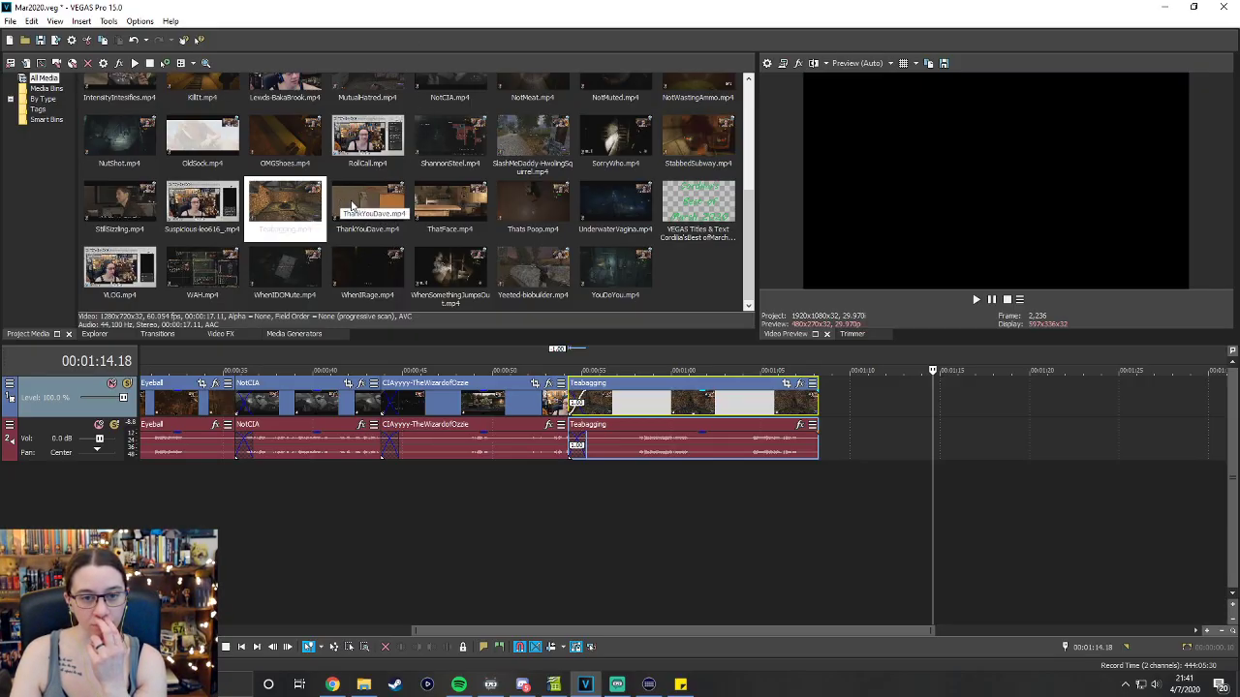
Add Thats Poop.mp4 from the project media directly after the Teabagging clip and play it from its start.
drag(354, 206, 572, 237)
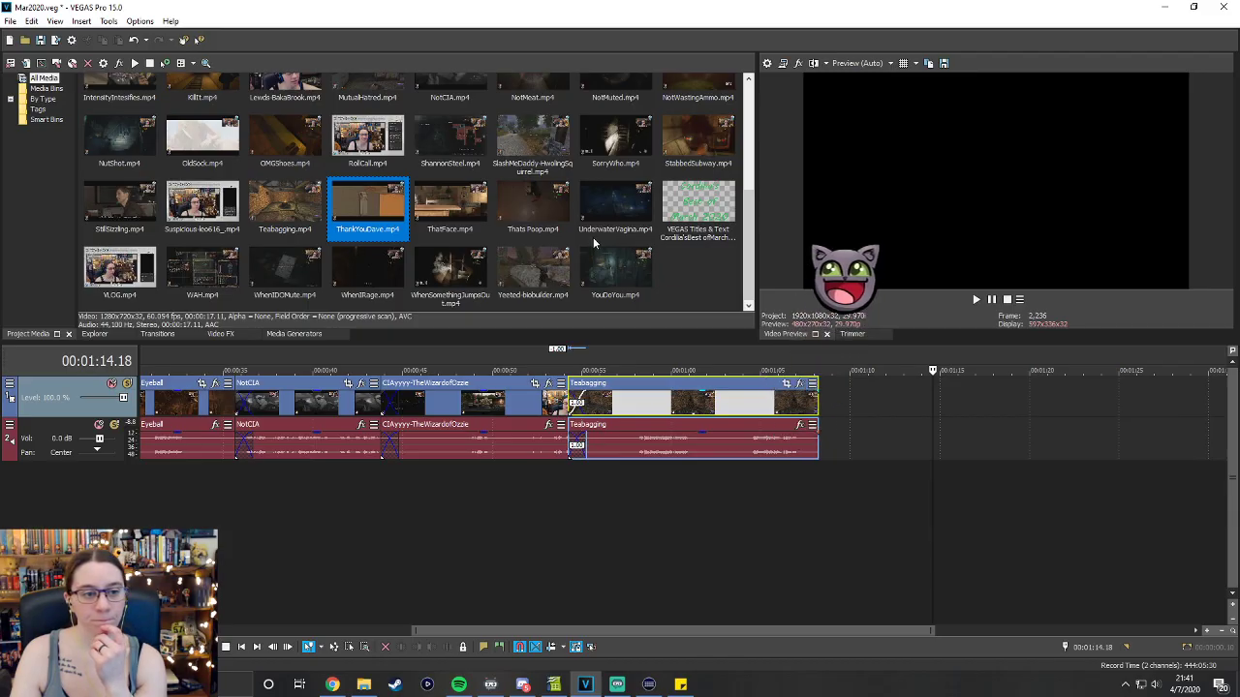
drag(539, 205, 824, 420)
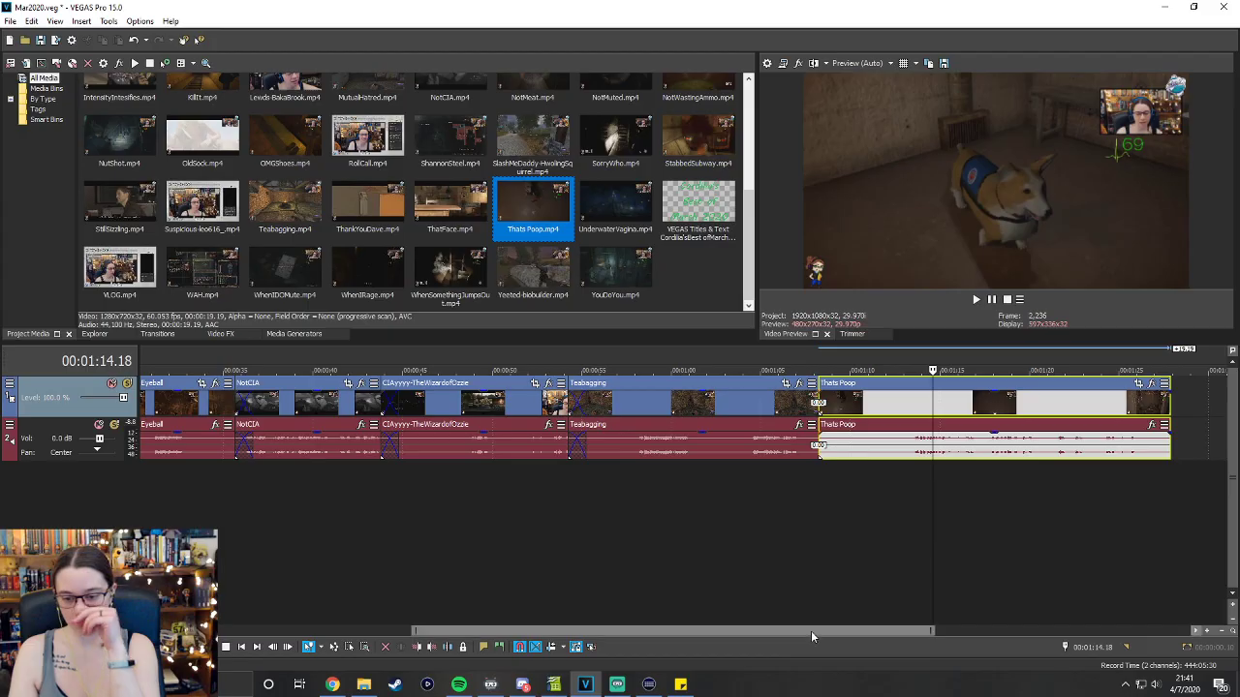
drag(811, 635, 961, 629)
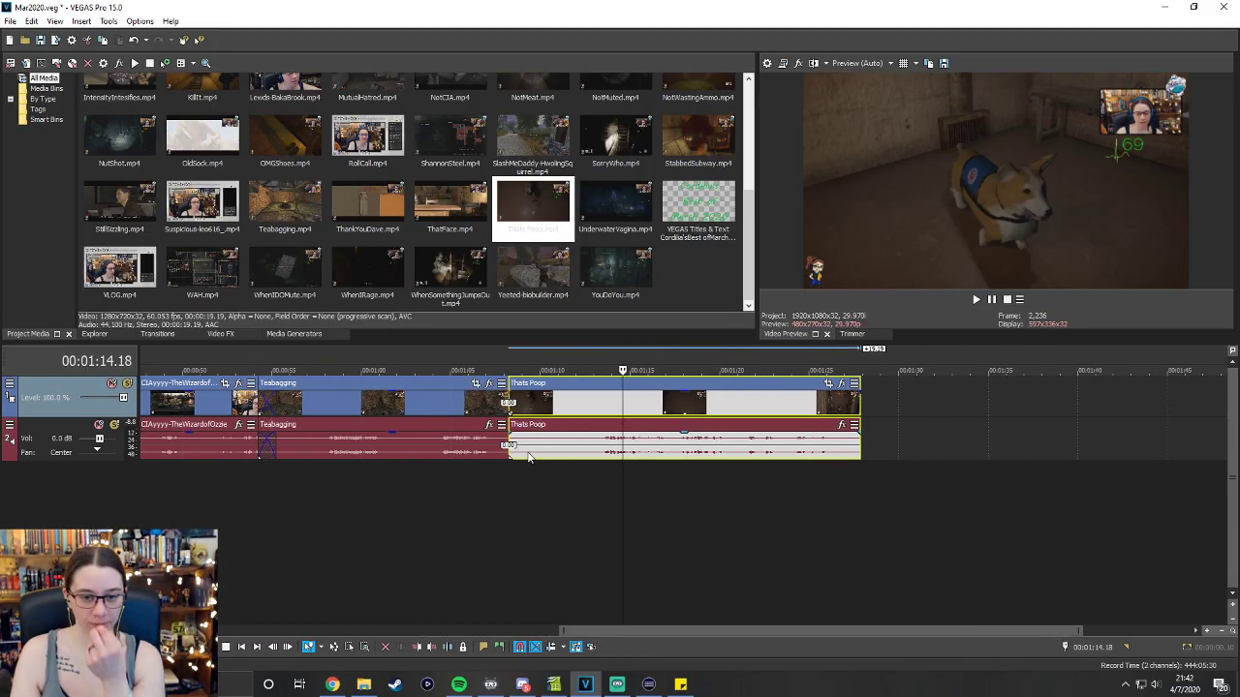
click(511, 366)
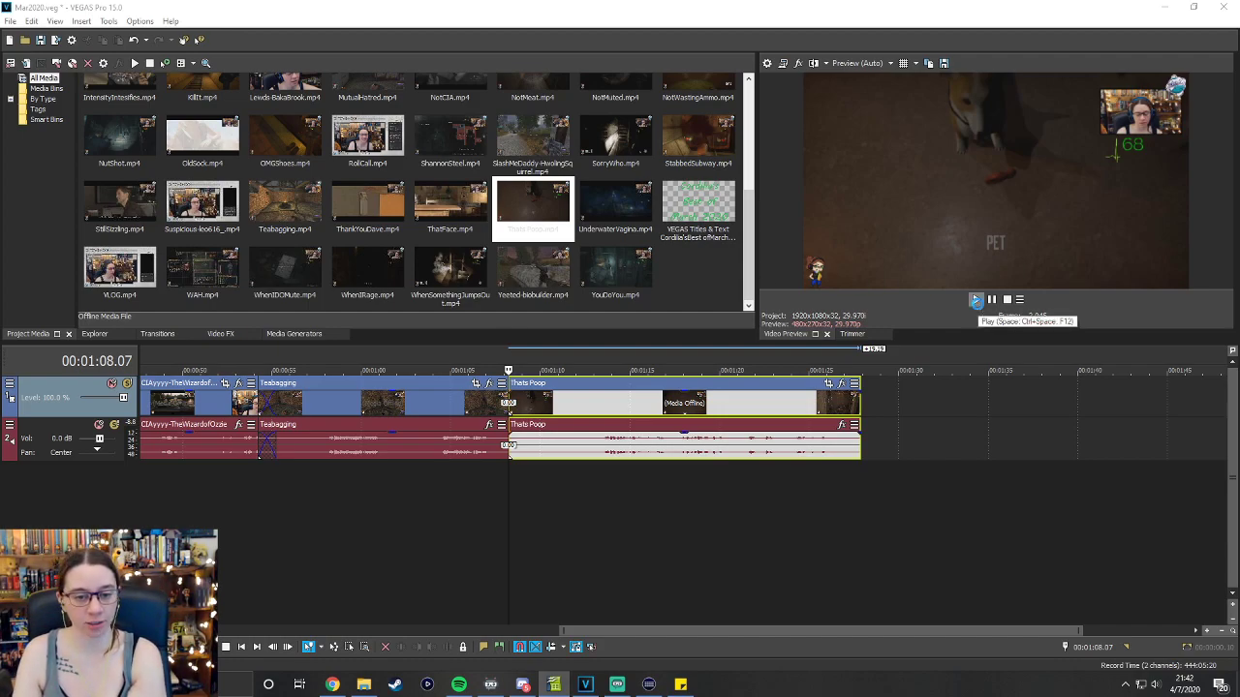
click(975, 302)
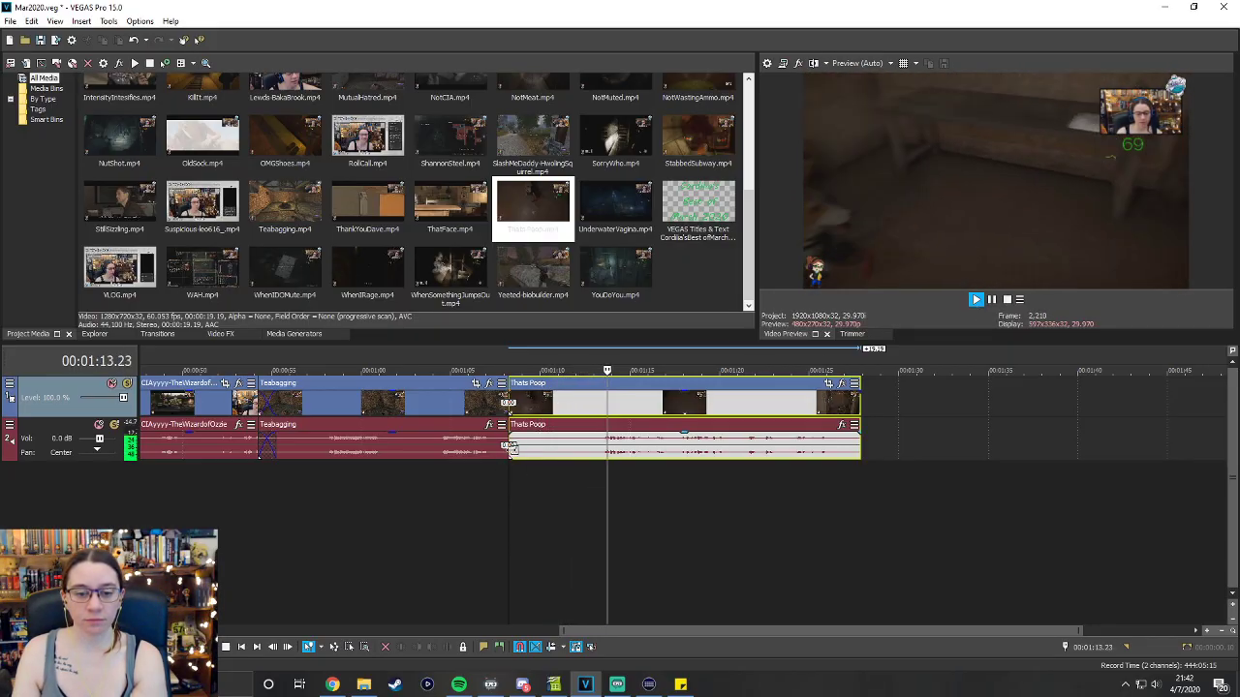
Trim about 1.5 seconds off the start and about 0.8 second off the end of the Thats Poop clip.
drag(508, 447, 535, 450)
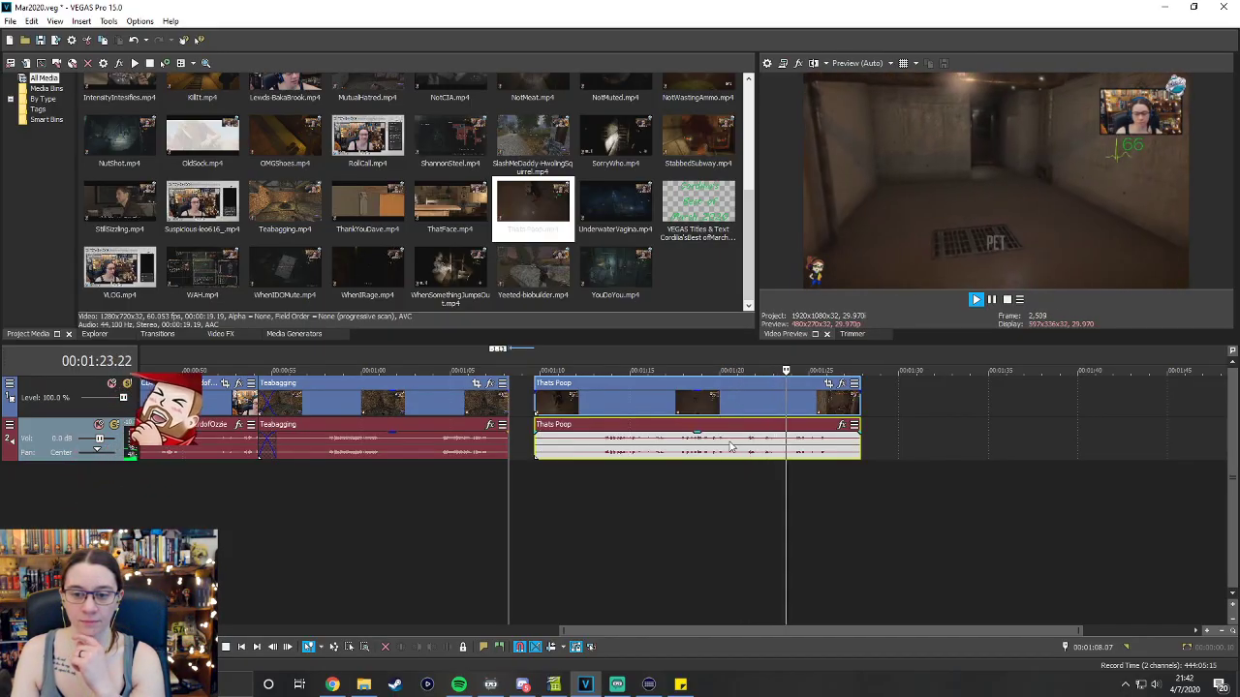
drag(861, 441, 846, 442)
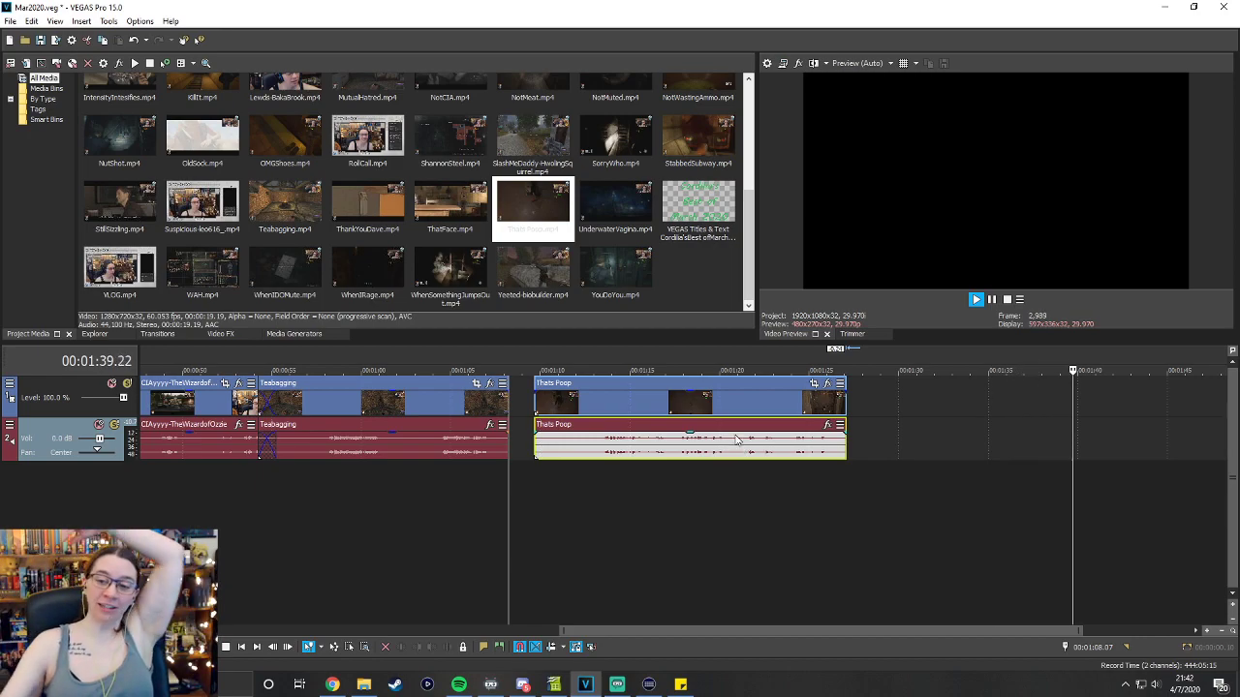
key(space)
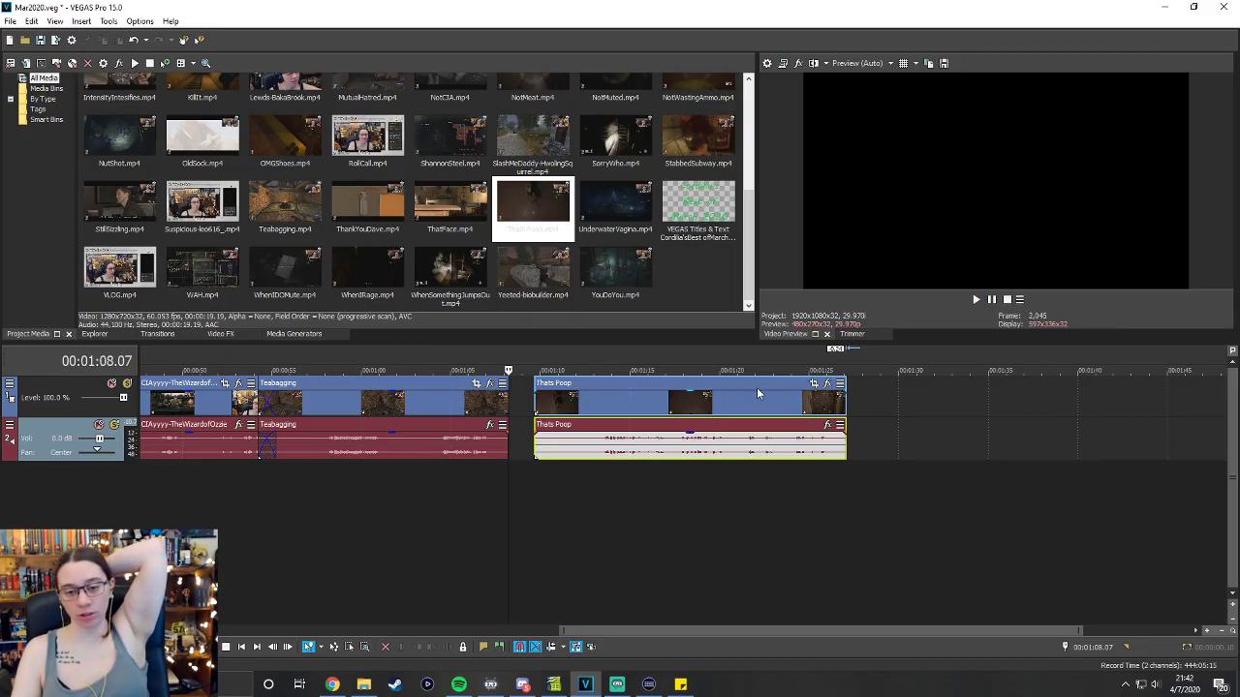
Overlap the Thats Poop clip with the end of the Teabagging clip by 1 second and play the transition.
drag(765, 383, 718, 388)
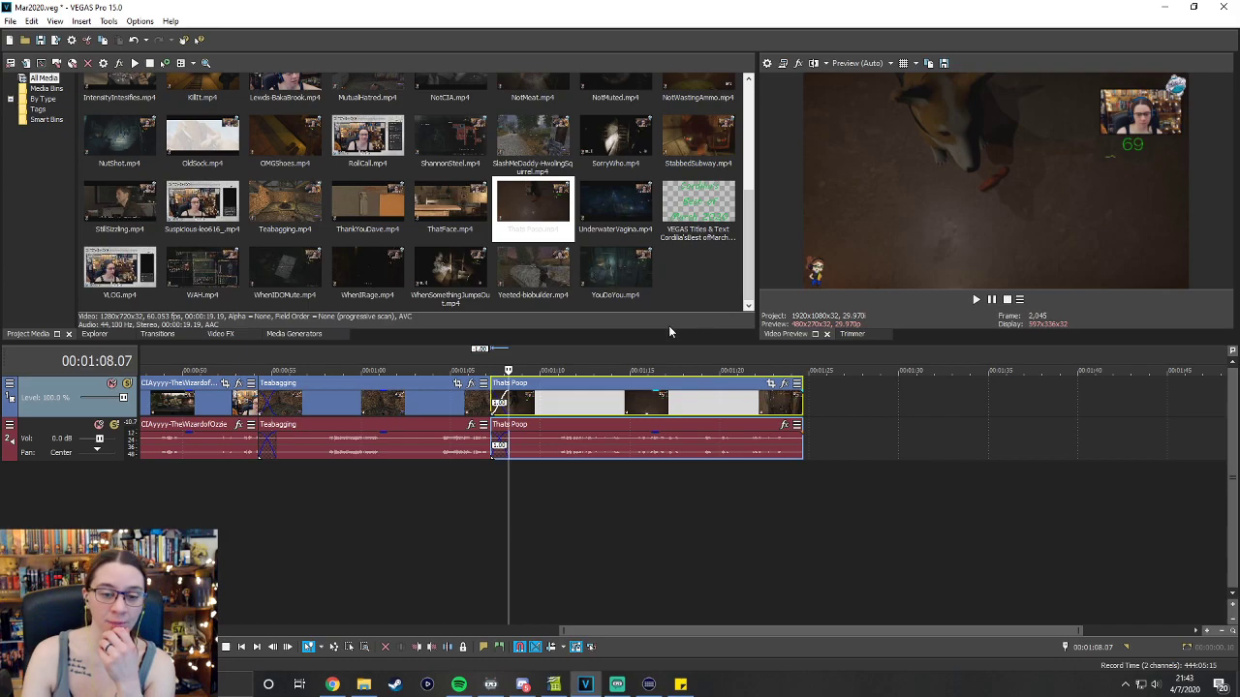
click(473, 368)
click(974, 300)
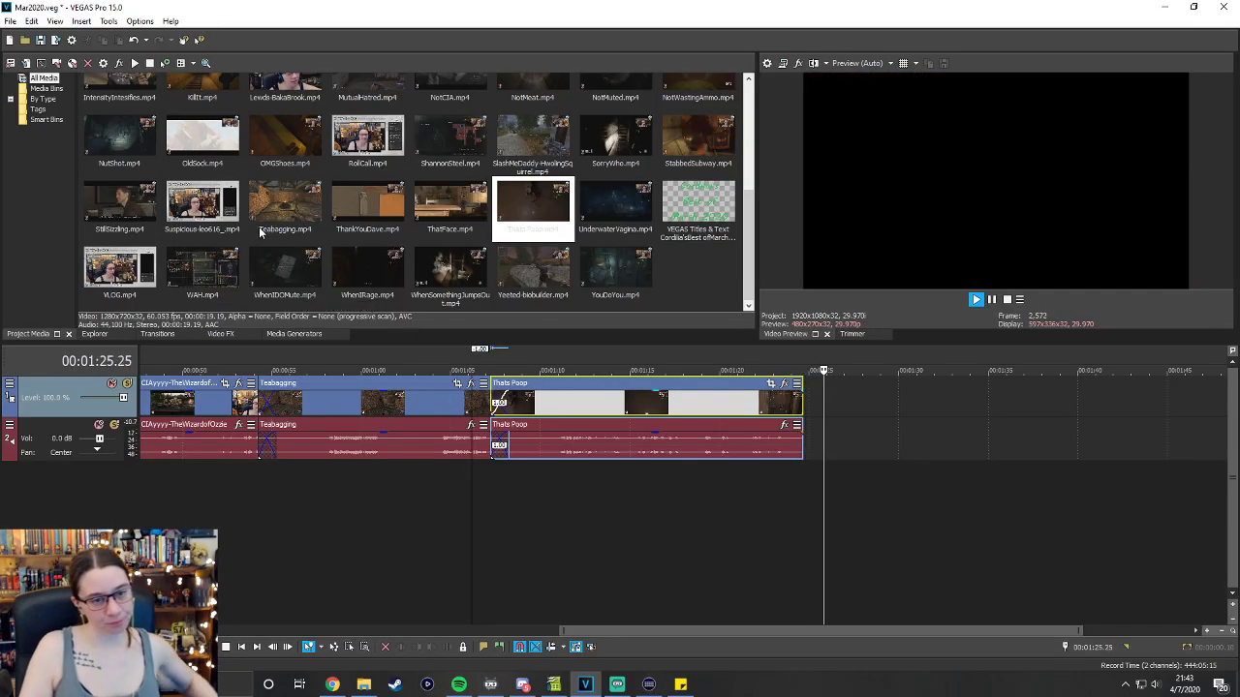
Add Suspicious-leo616_.mp4 from the project media directly after the Thats Poop clip and play from just before it.
drag(112, 278, 804, 435)
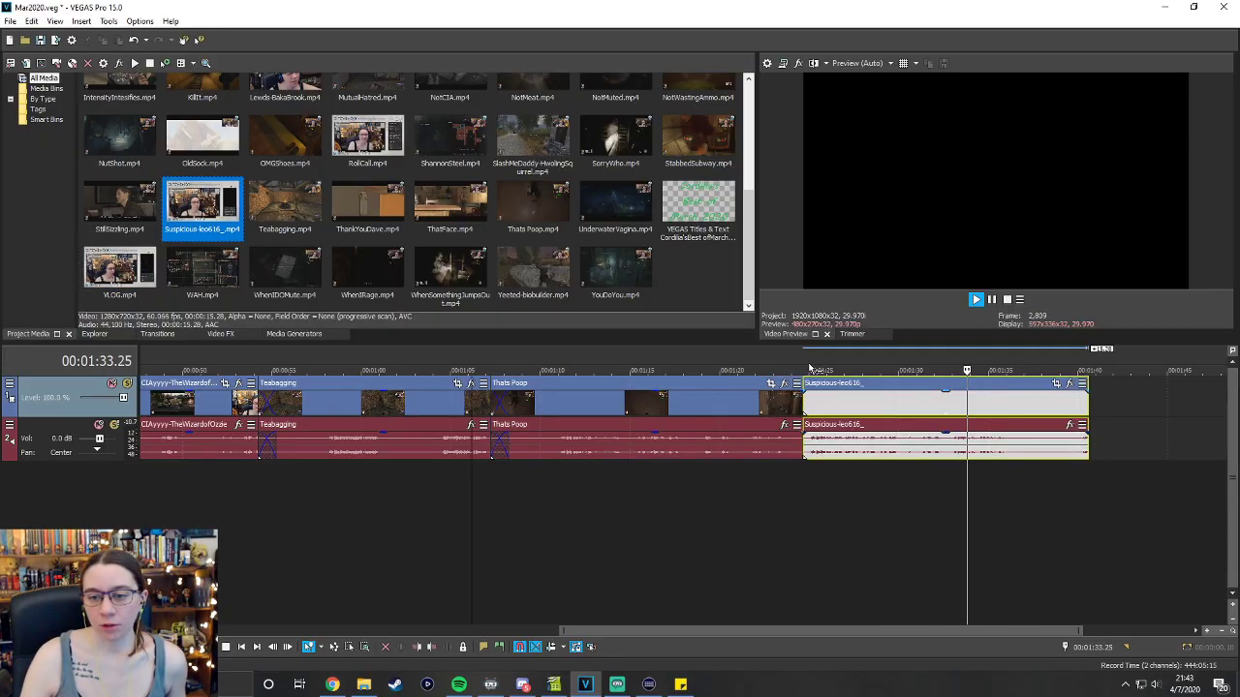
click(798, 366)
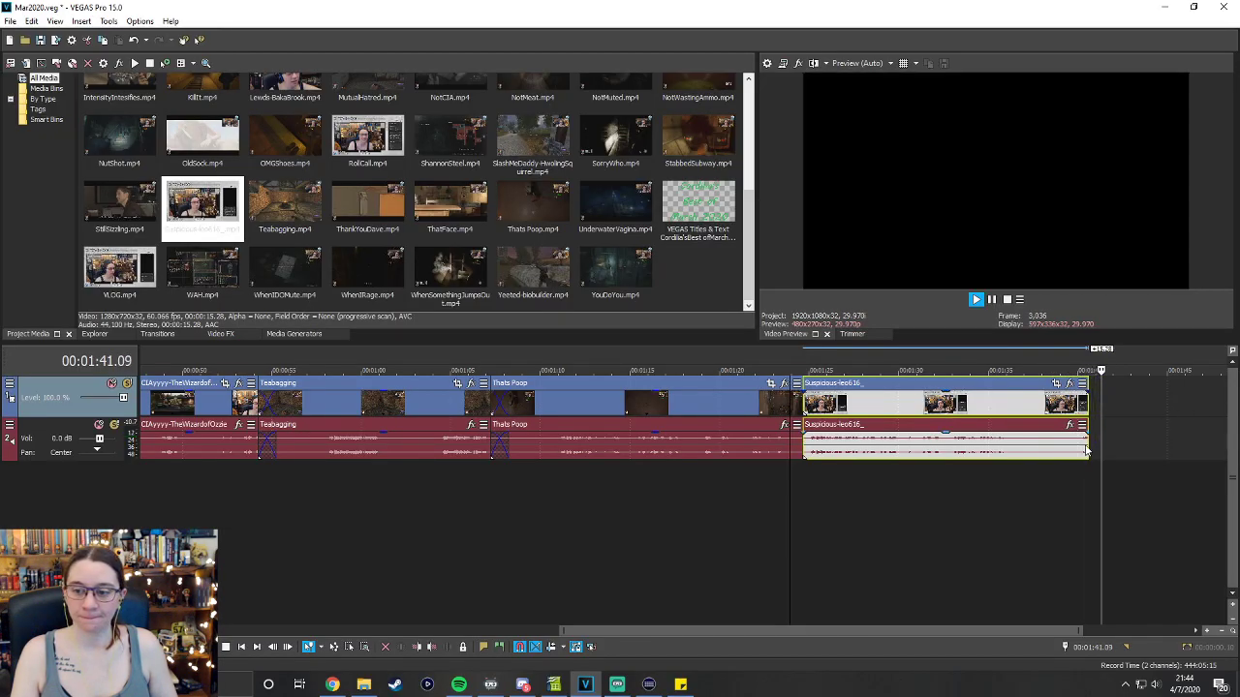
Trim about 0.2 second off the end of the Suspicious-leo616_ clip and overlap it with Thats Poop by 1 second.
drag(1088, 446, 1084, 446)
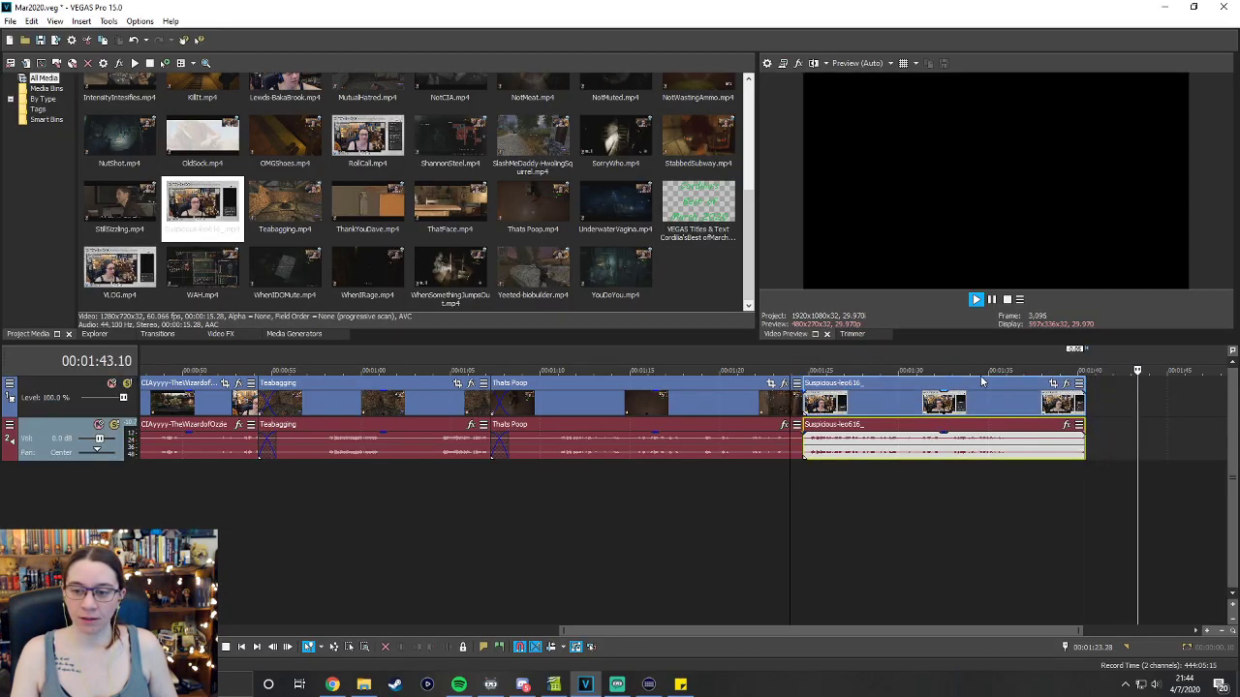
drag(978, 384, 957, 387)
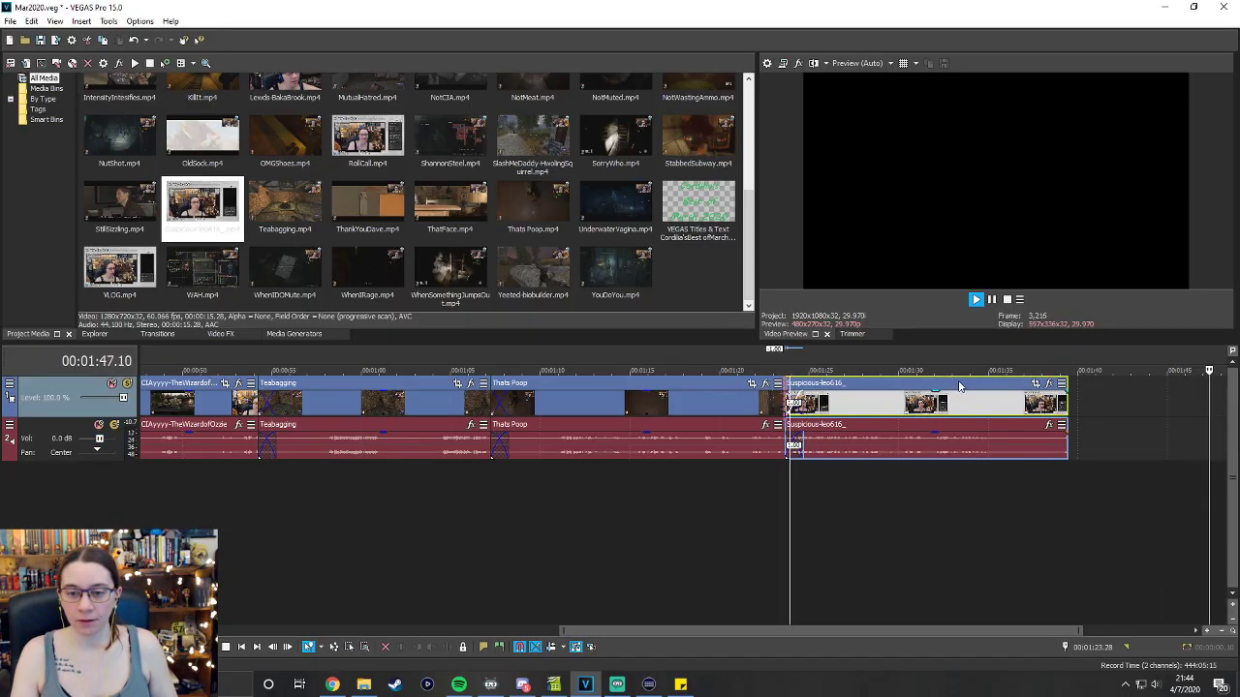
click(1007, 300)
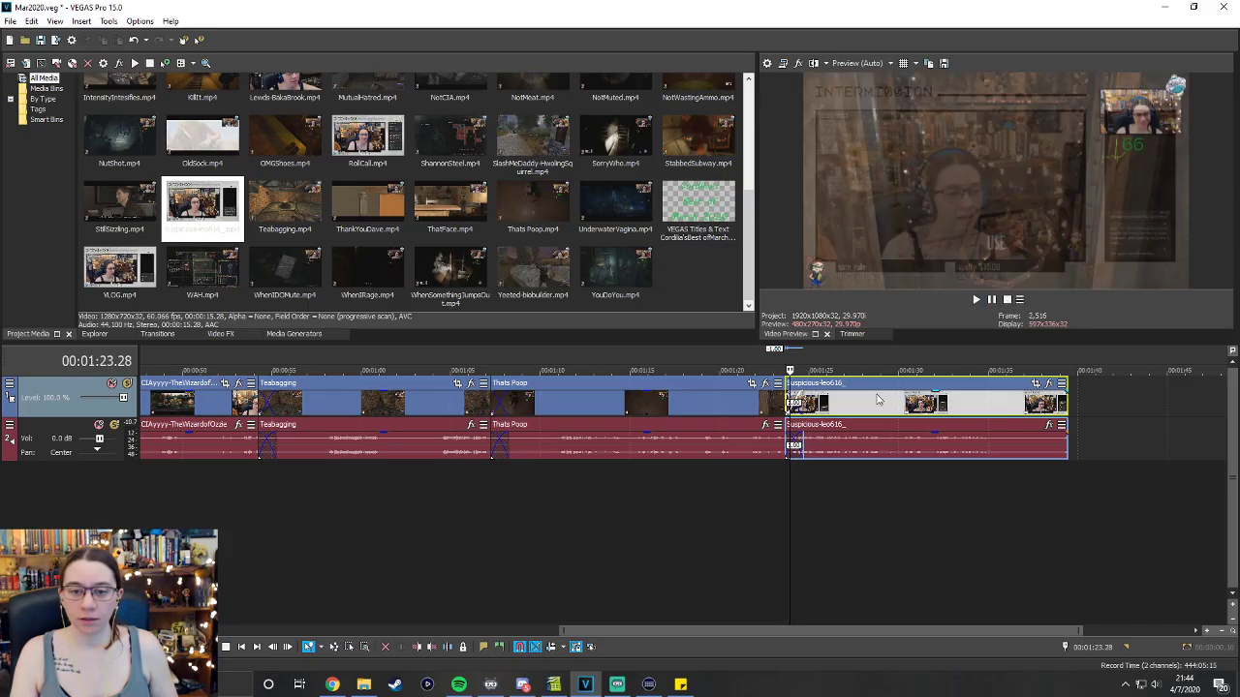
scroll(234, 405, up, 2)
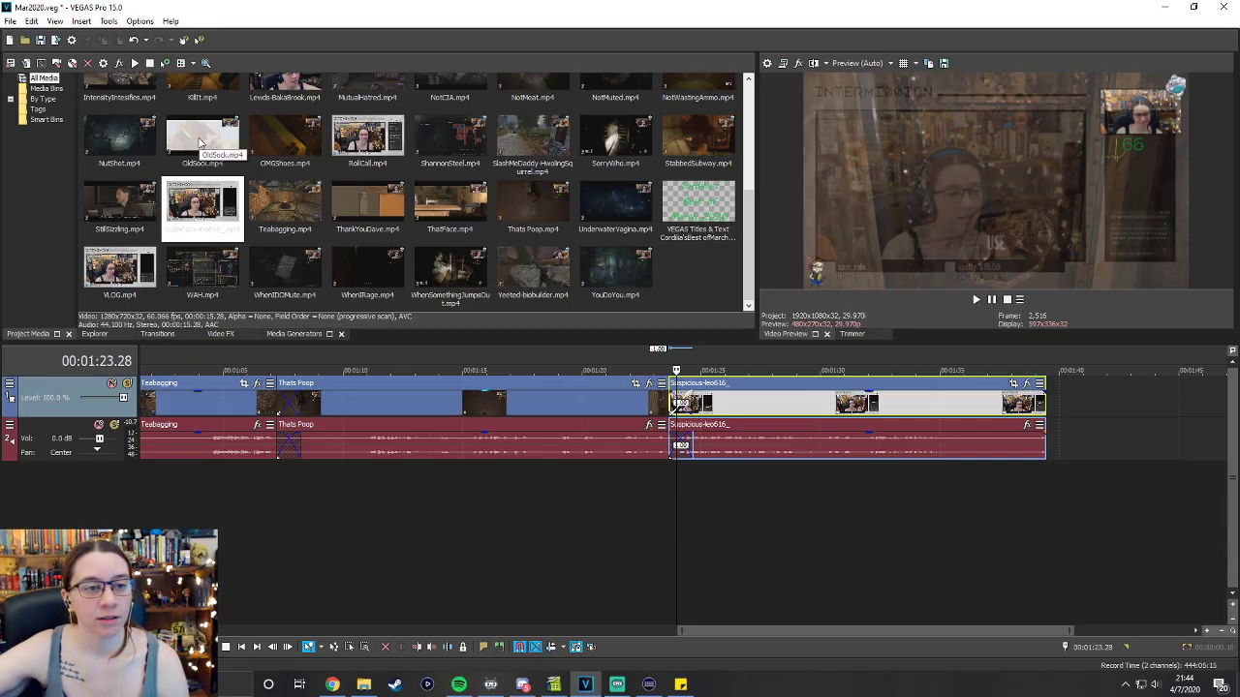
mouse_move(225, 141)
mouse_down()
mouse_move(259, 139)
mouse_move(124, 143)
mouse_move(203, 140)
mouse_up()
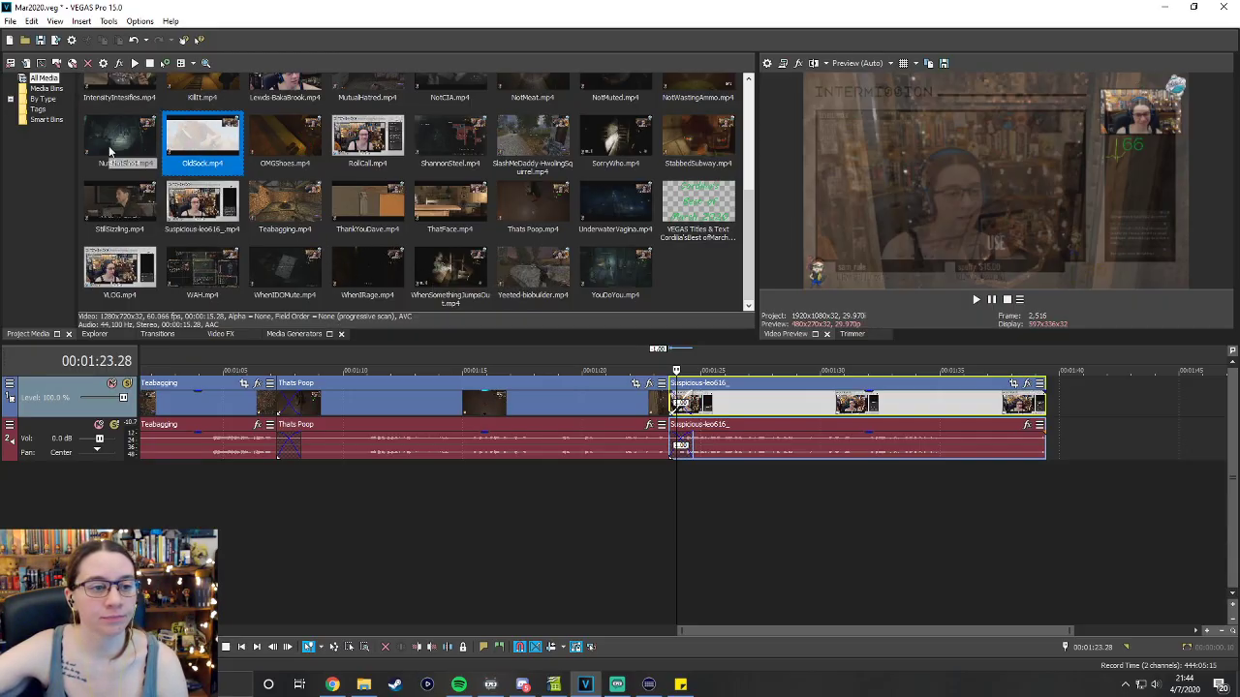
scroll(388, 243, up, 6)
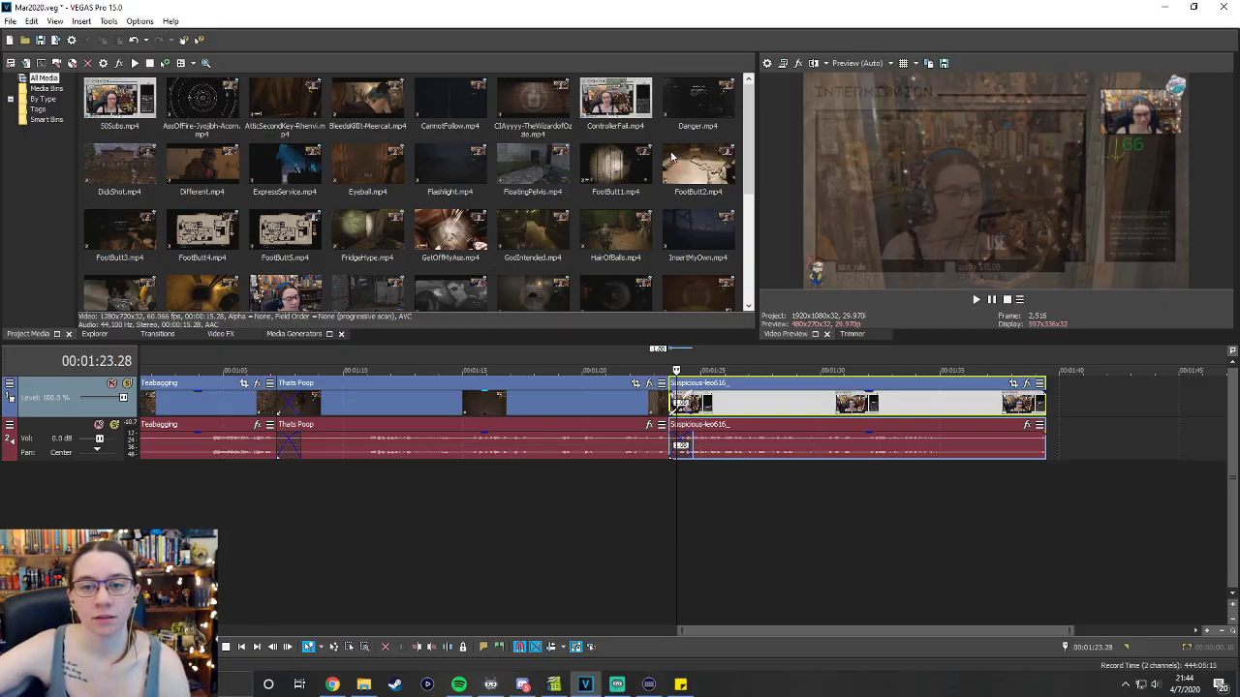
Add Danger.mp4 from the project media after the Suspicious-leo616_ clip, overlapping its end by 1 second, and play from the overlap.
drag(697, 630, 869, 636)
drag(697, 99, 623, 405)
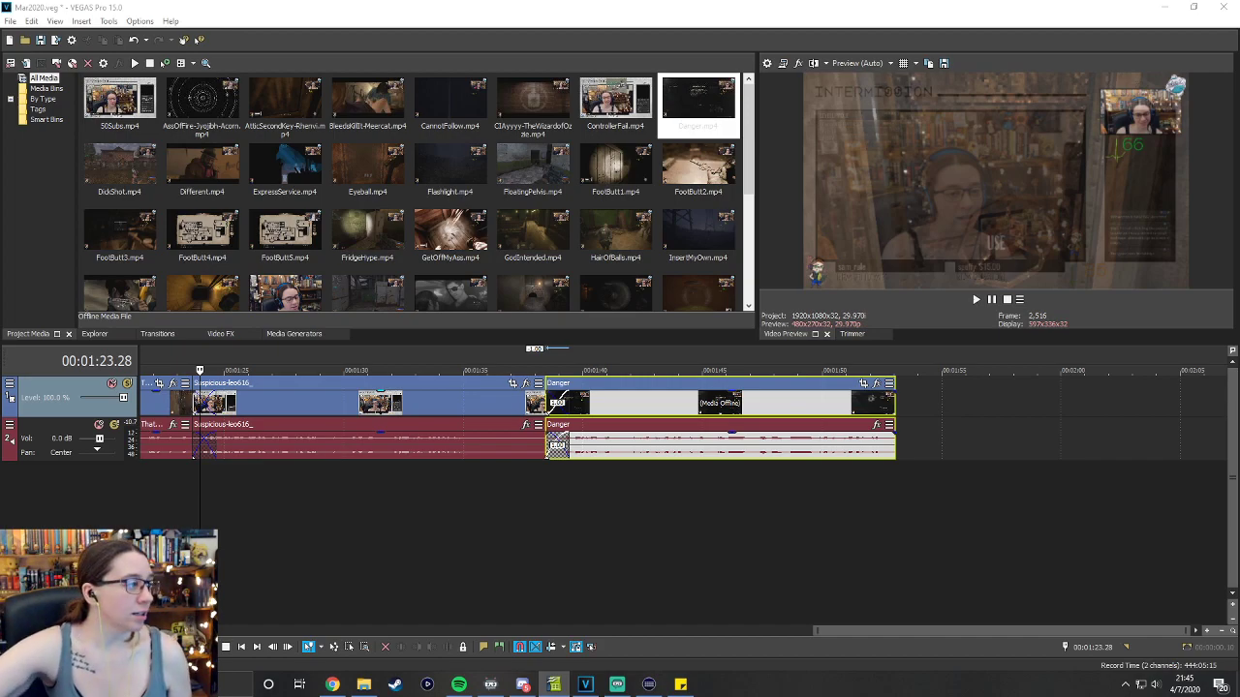
click(545, 366)
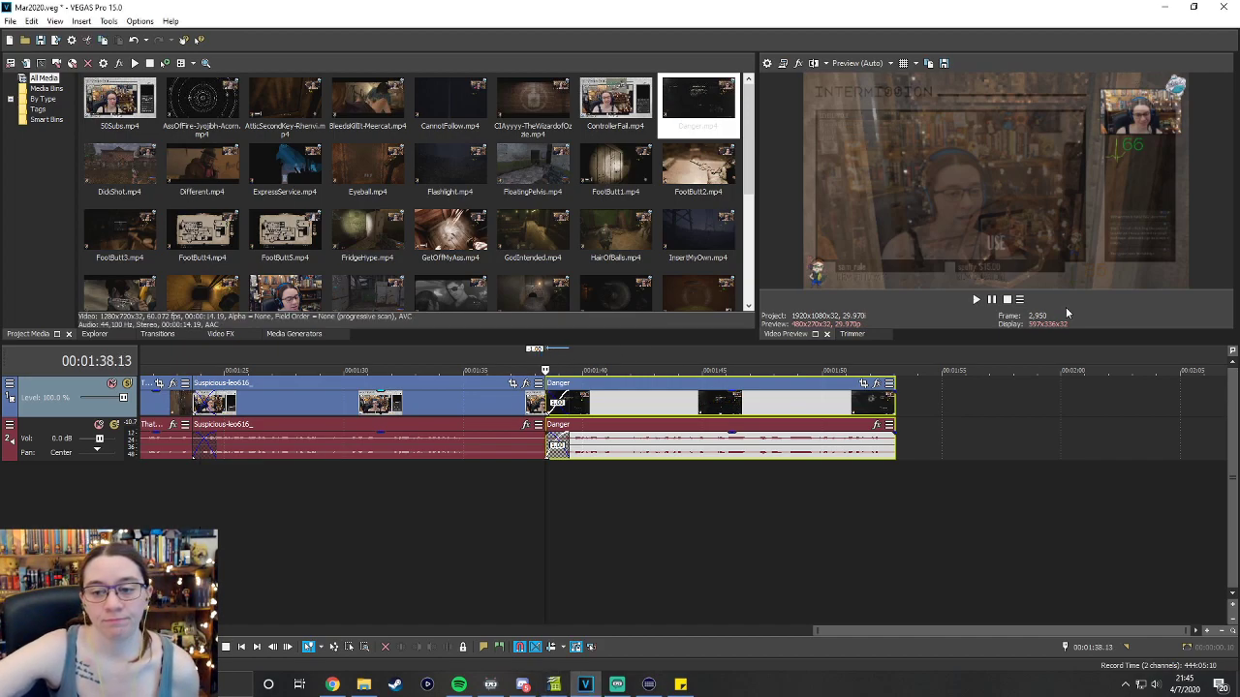
click(975, 300)
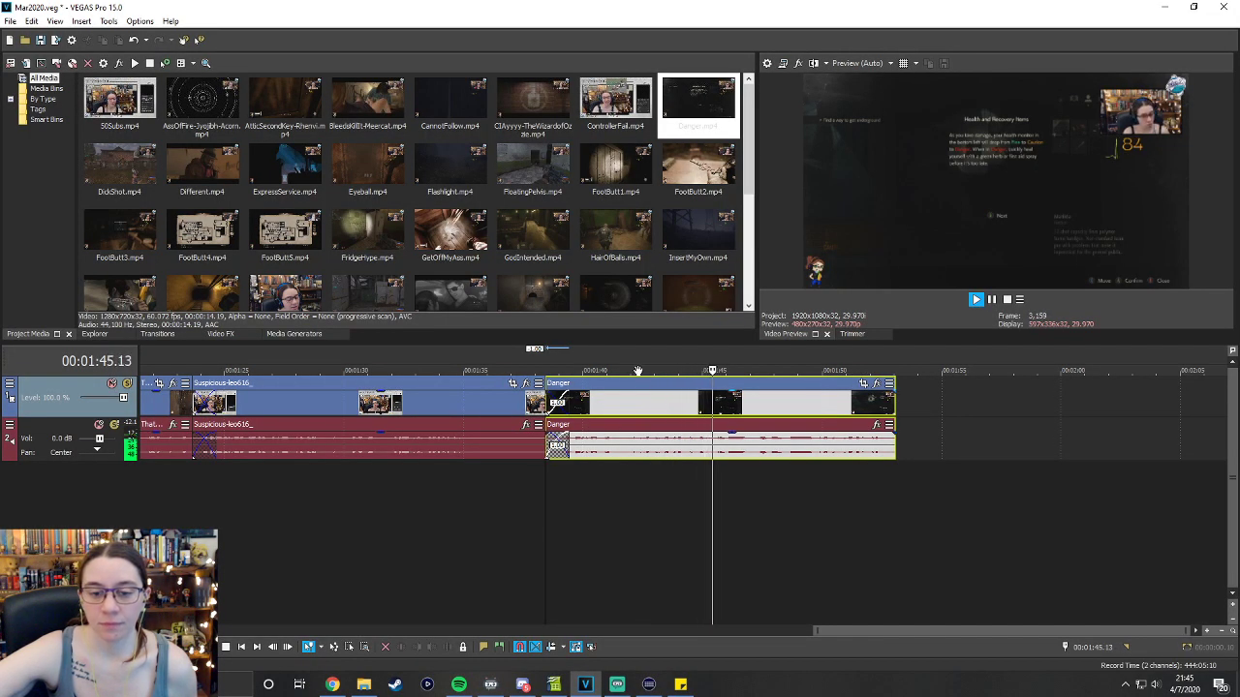
Trim about 3.2 seconds off the start and about 1.8 seconds off the end of the Danger clip, checking the start by playback.
drag(547, 444, 626, 444)
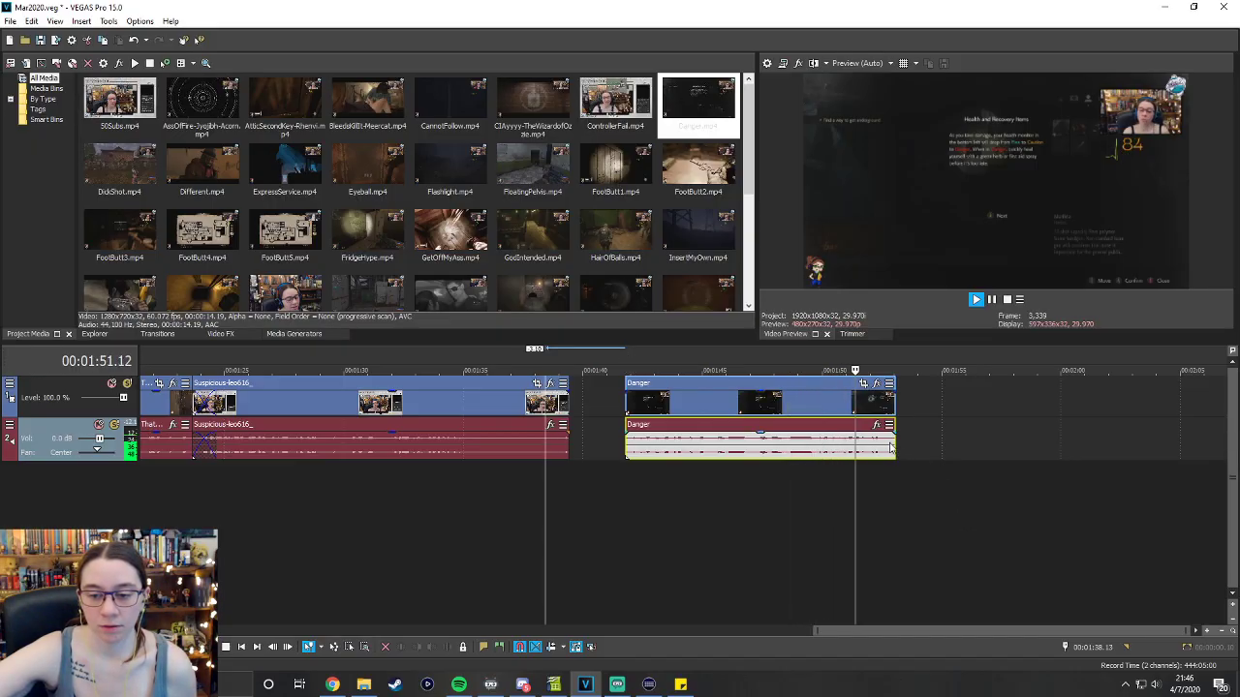
drag(891, 447, 851, 447)
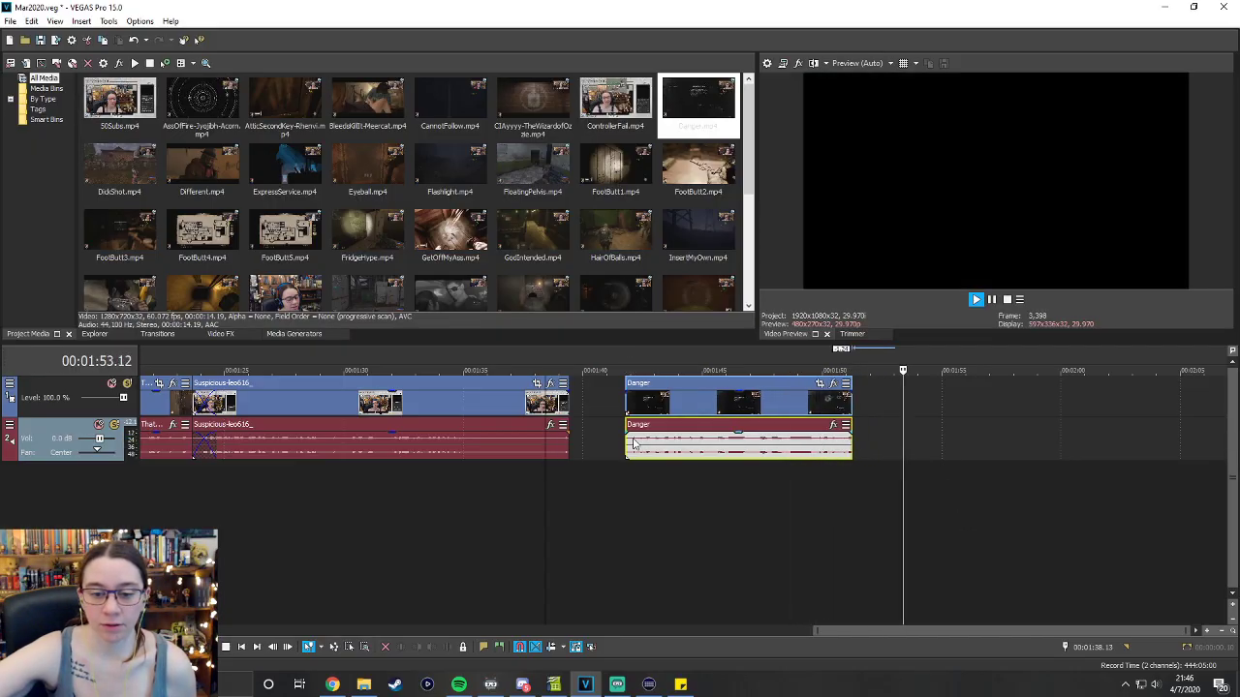
click(620, 371)
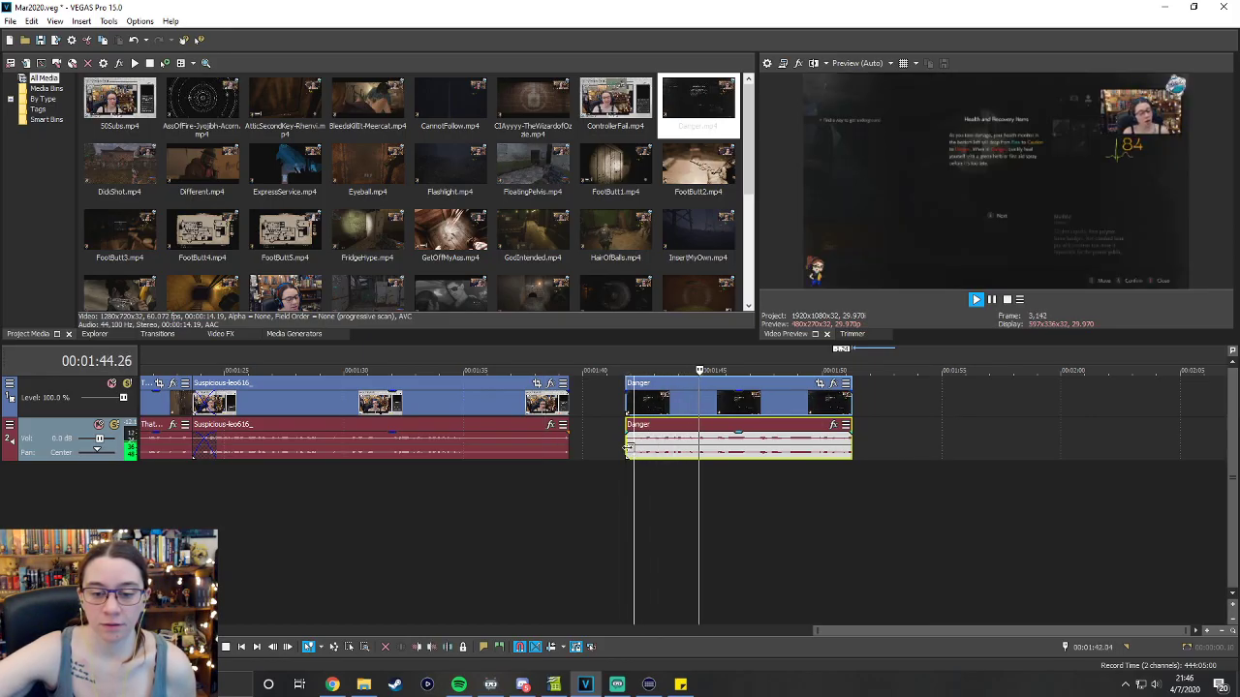
drag(626, 447, 636, 447)
click(630, 366)
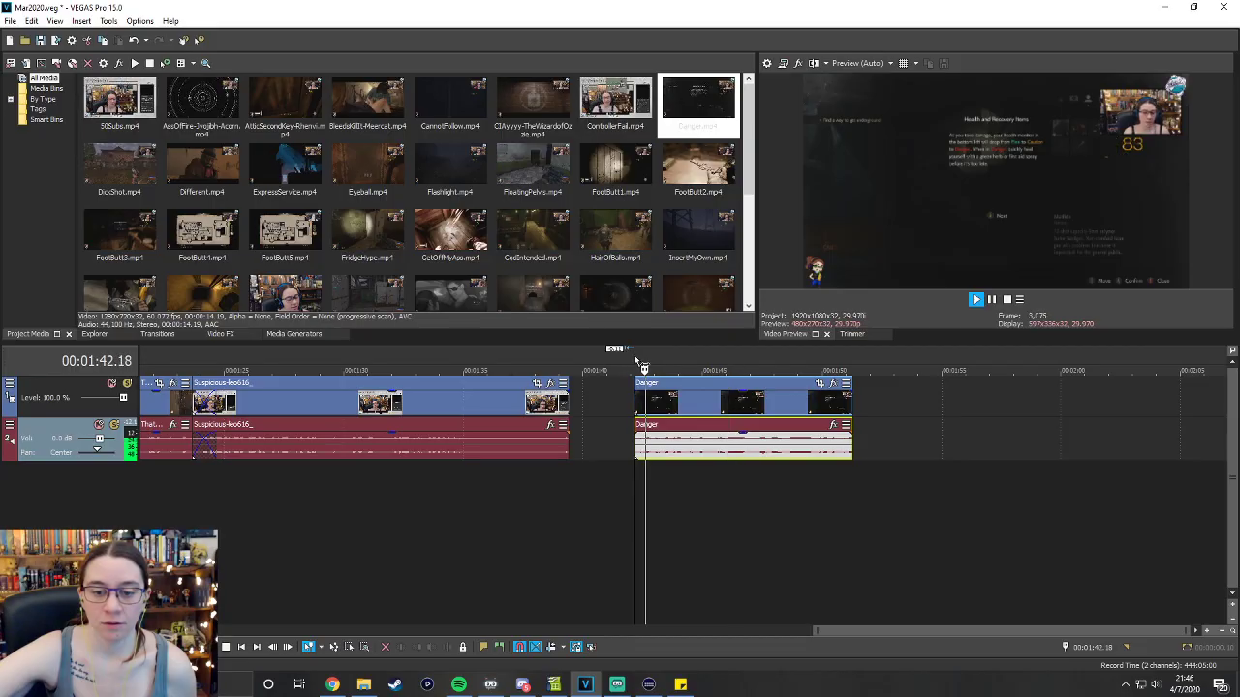
drag(637, 441, 630, 441)
click(630, 370)
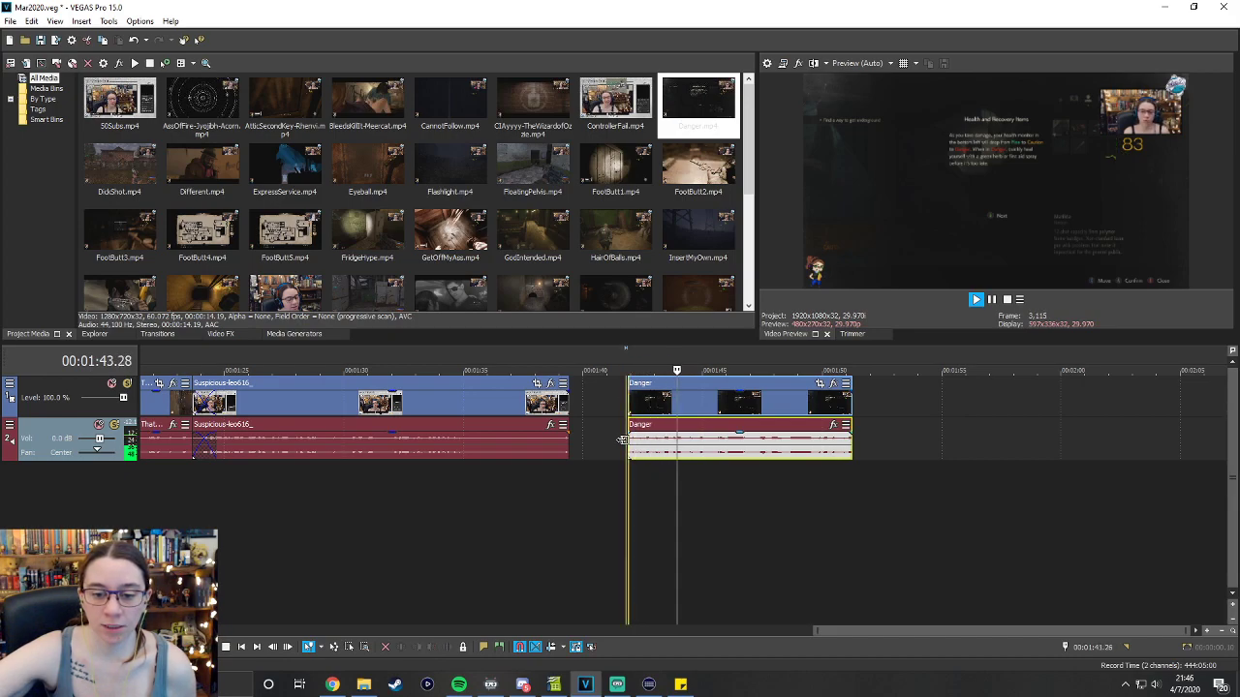
drag(623, 441, 623, 368)
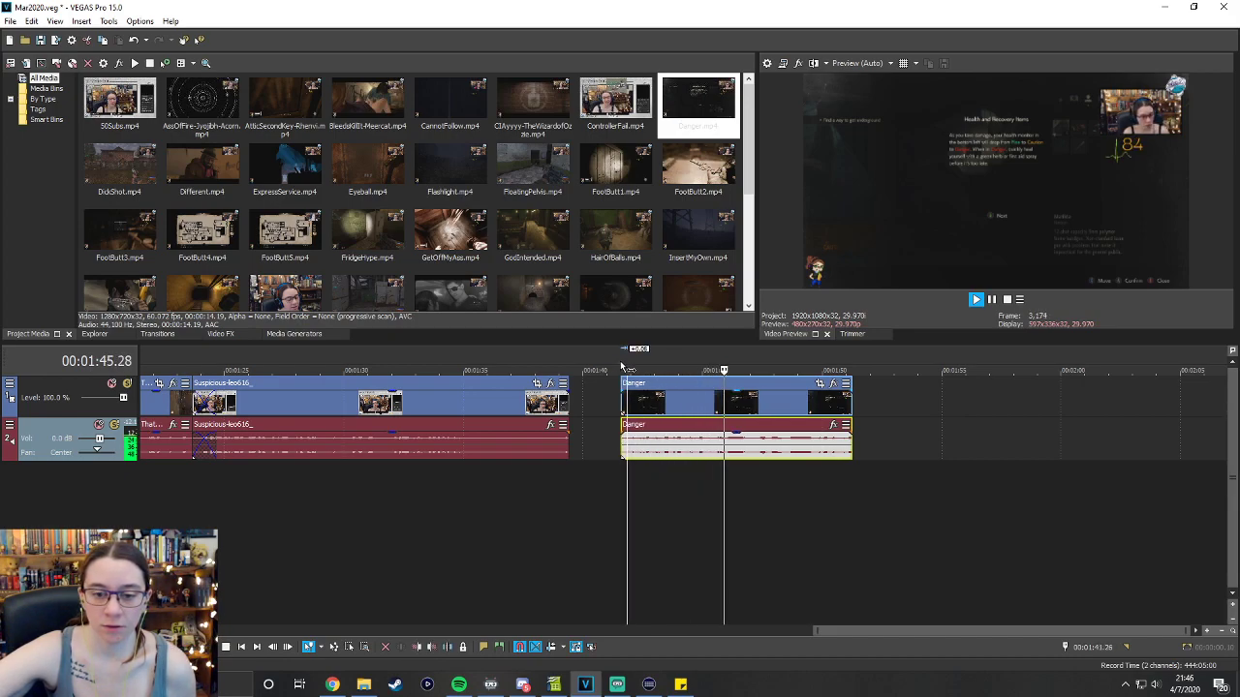
click(623, 369)
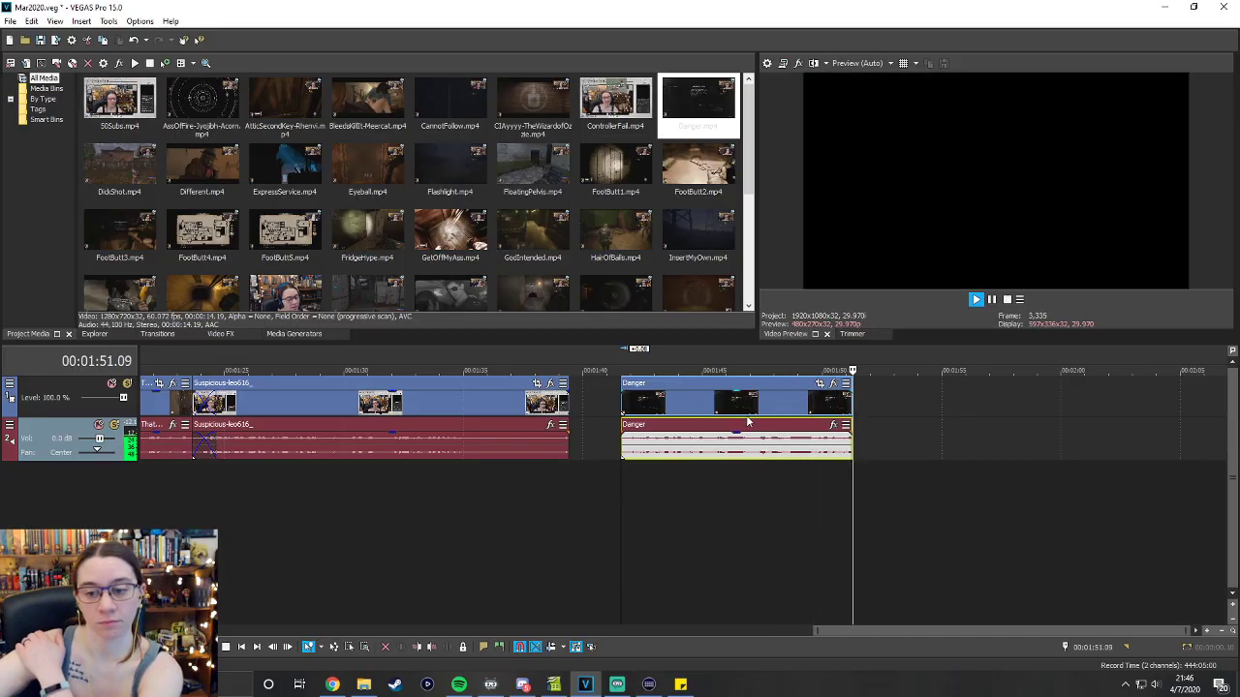
Move the trimmed Danger clip back to overlap the end of the Suspicious-leo616_ clip by 1 second and stop playback.
drag(760, 393, 680, 385)
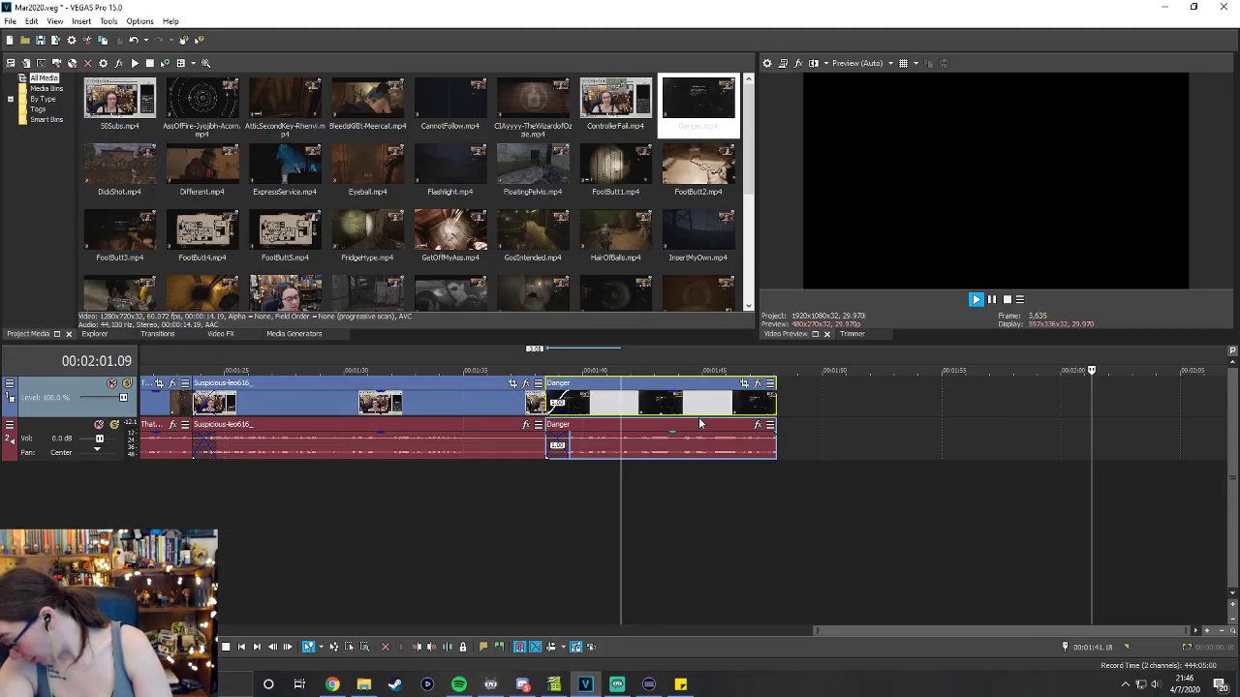
click(1007, 300)
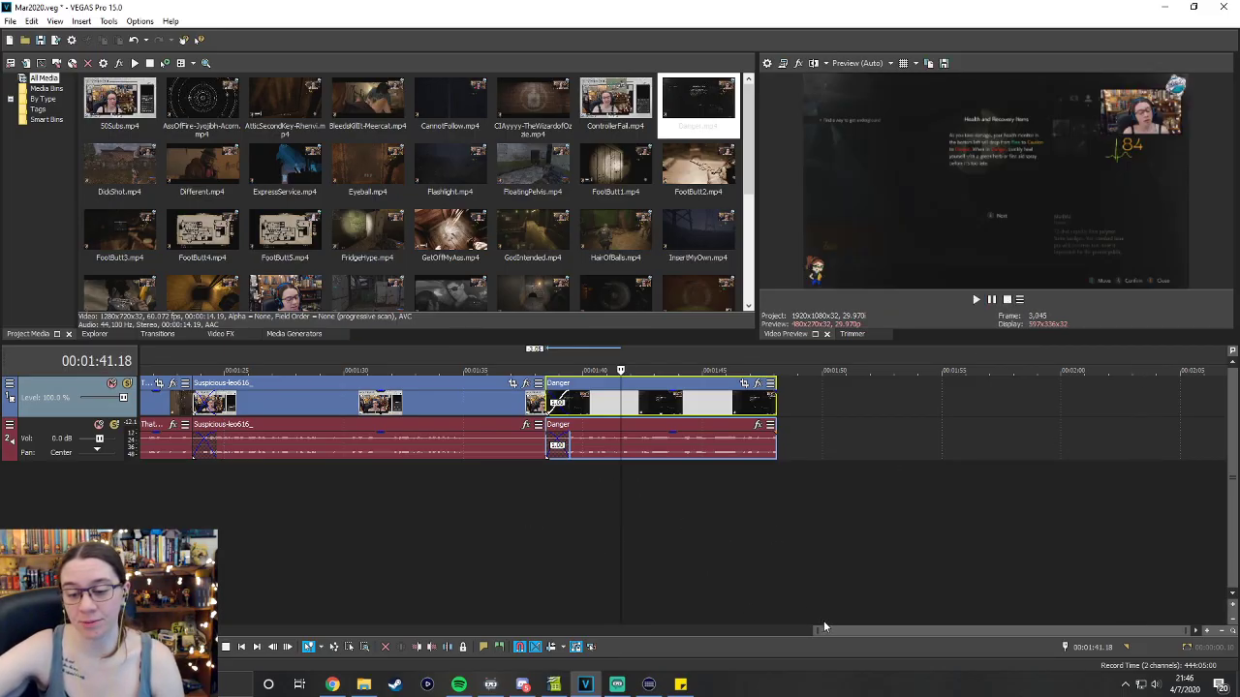
drag(840, 628, 871, 627)
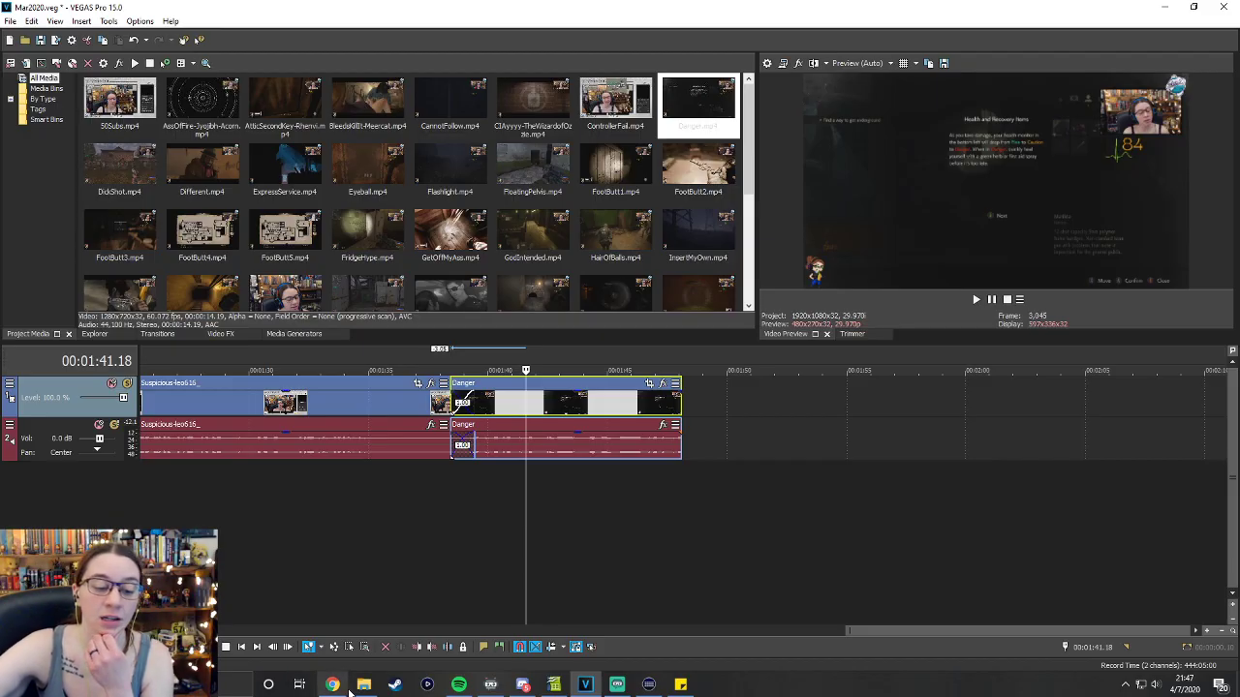
Switch to Chrome and search Google for "how many times can denmark fit into michigan", then read the featured answer.
mouse_move(346, 687)
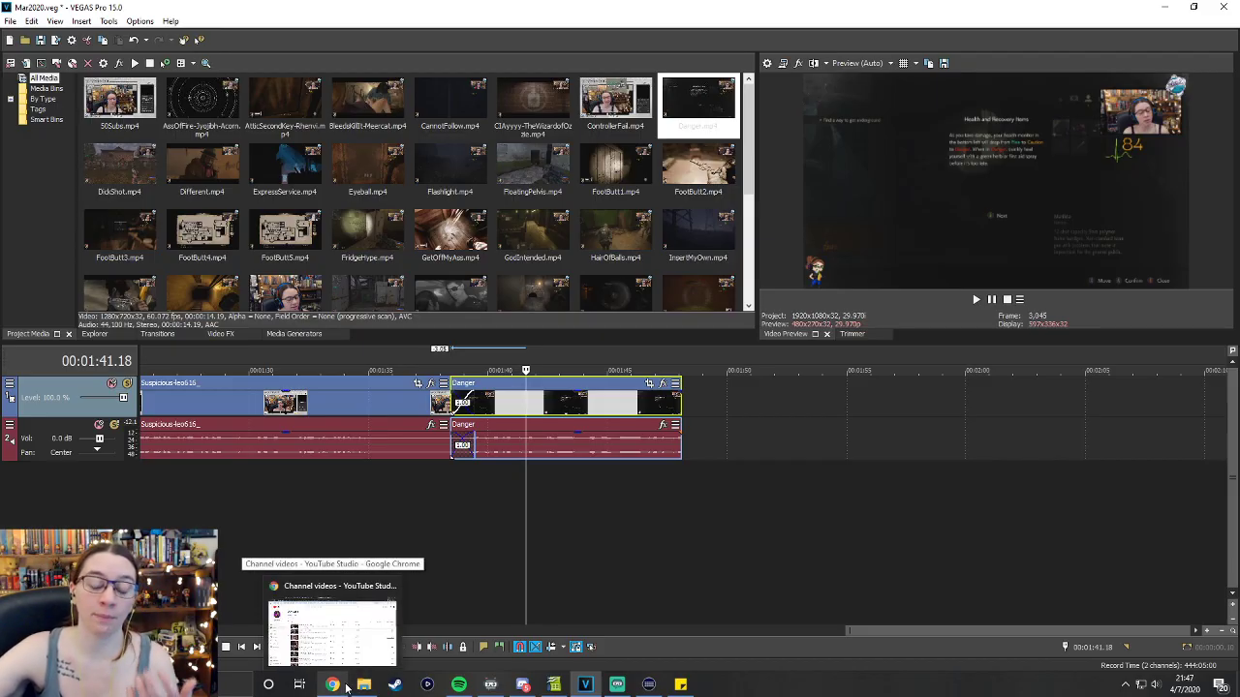
click(333, 632)
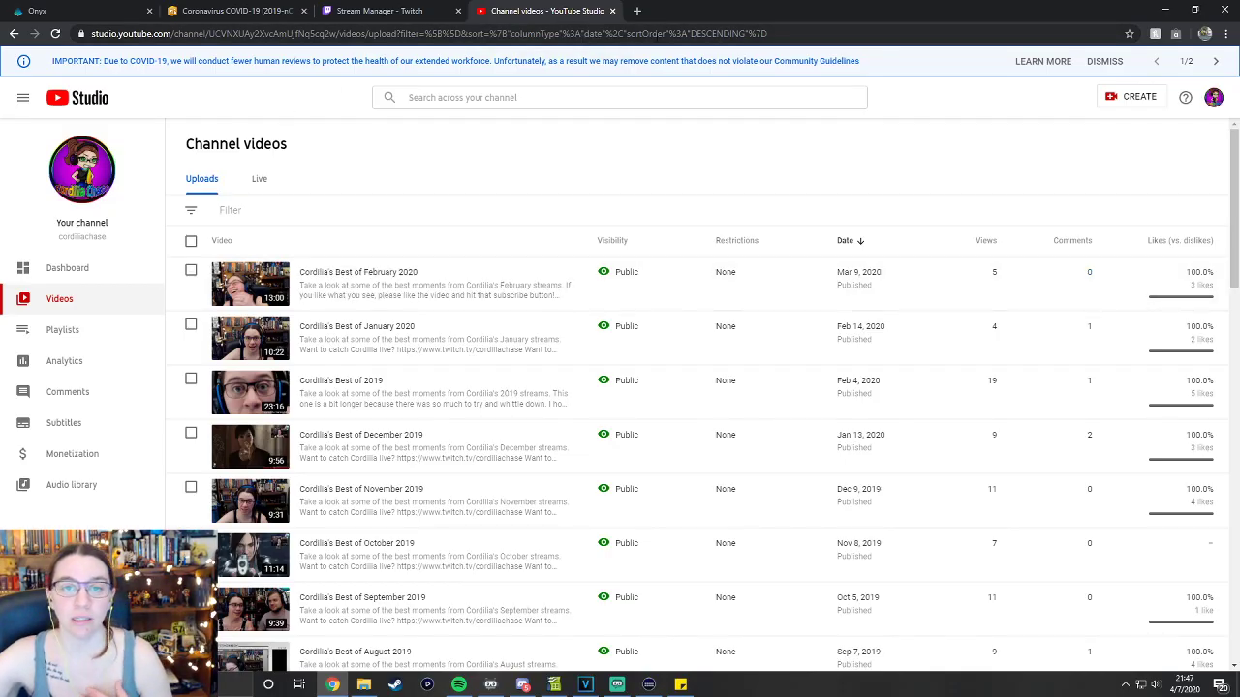
click(656, 35)
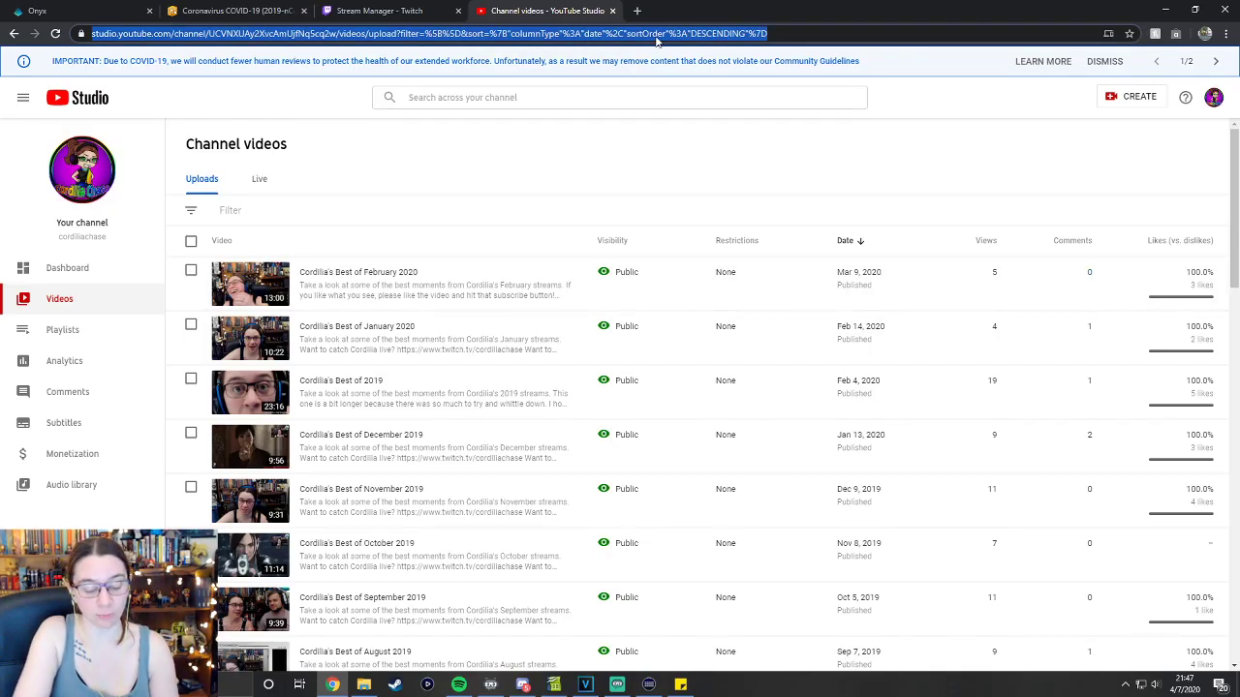
text(how )
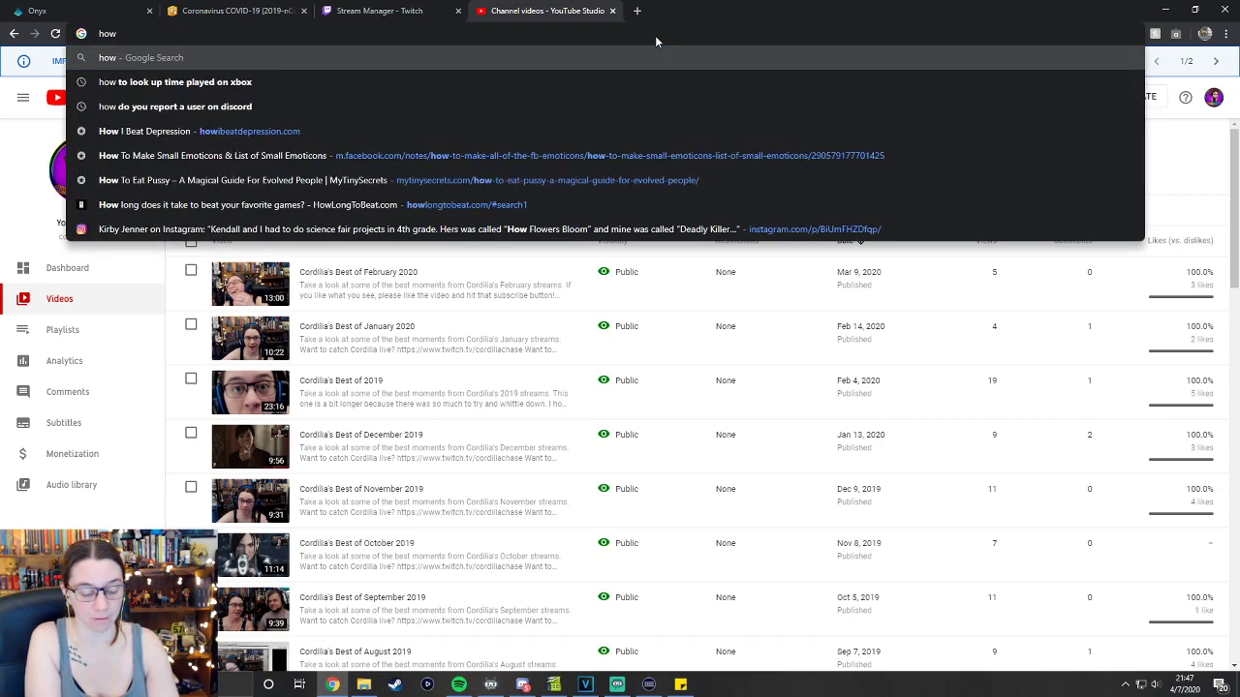
text(many times can )
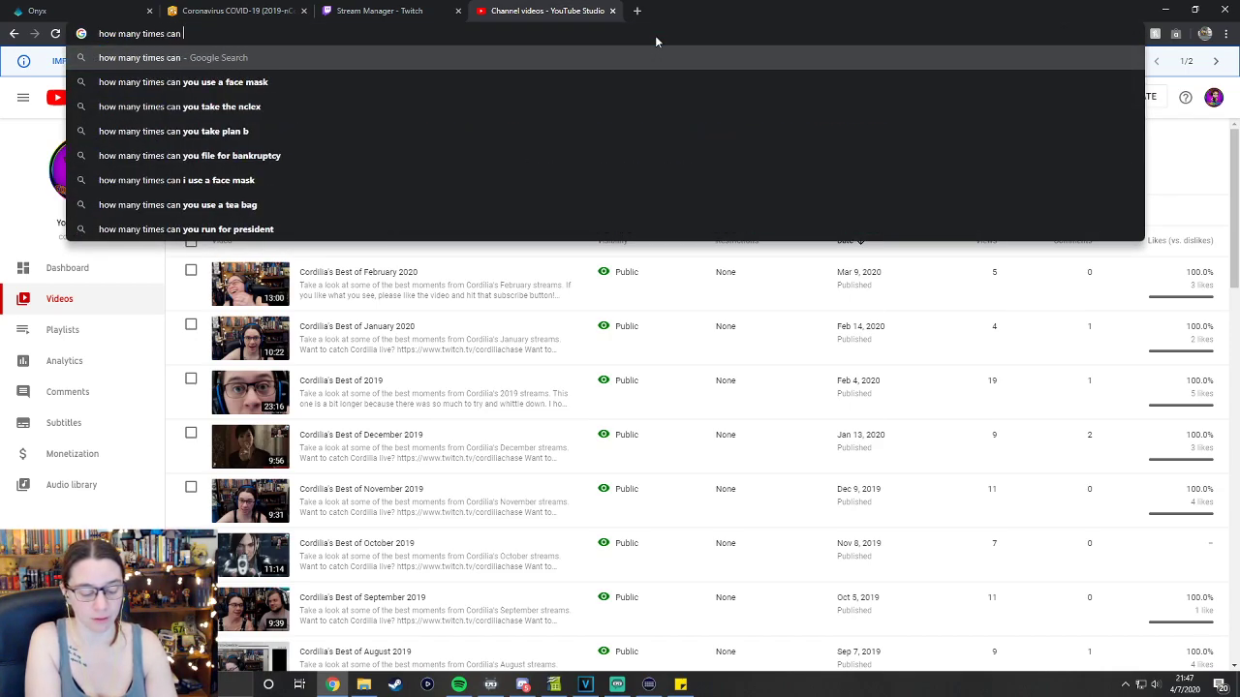
text(denmark fit int)
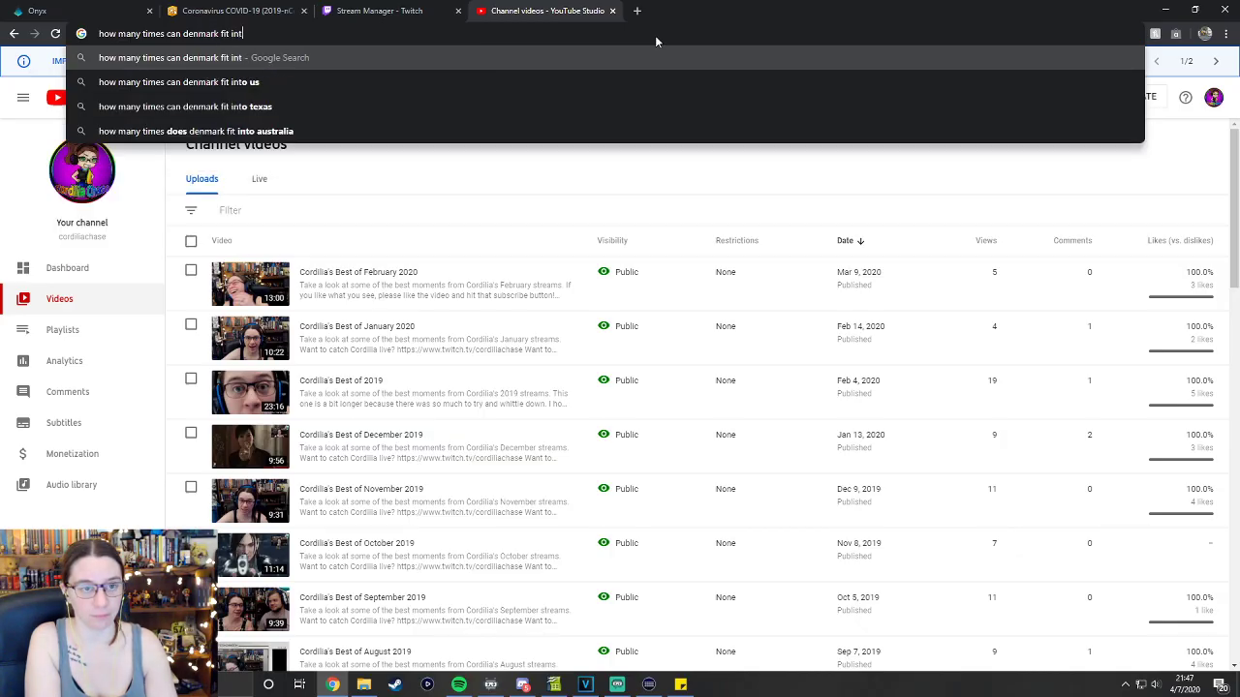
text(o michigan)
key(Return)
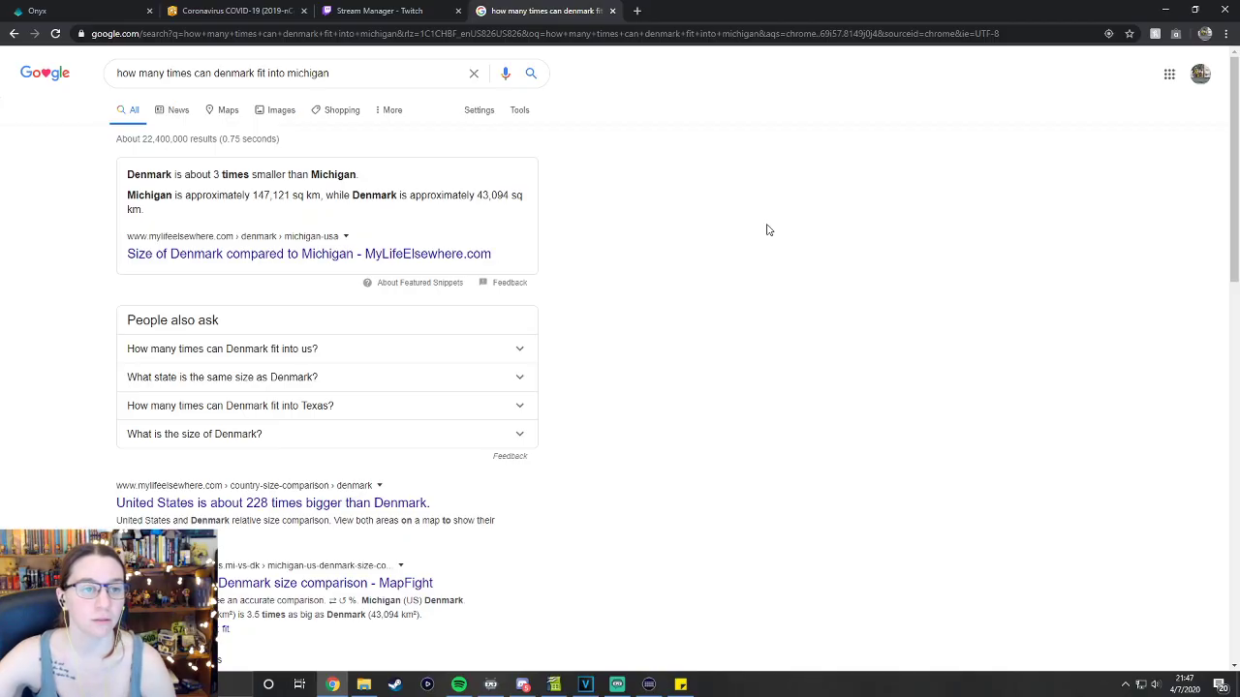
drag(134, 175, 289, 178)
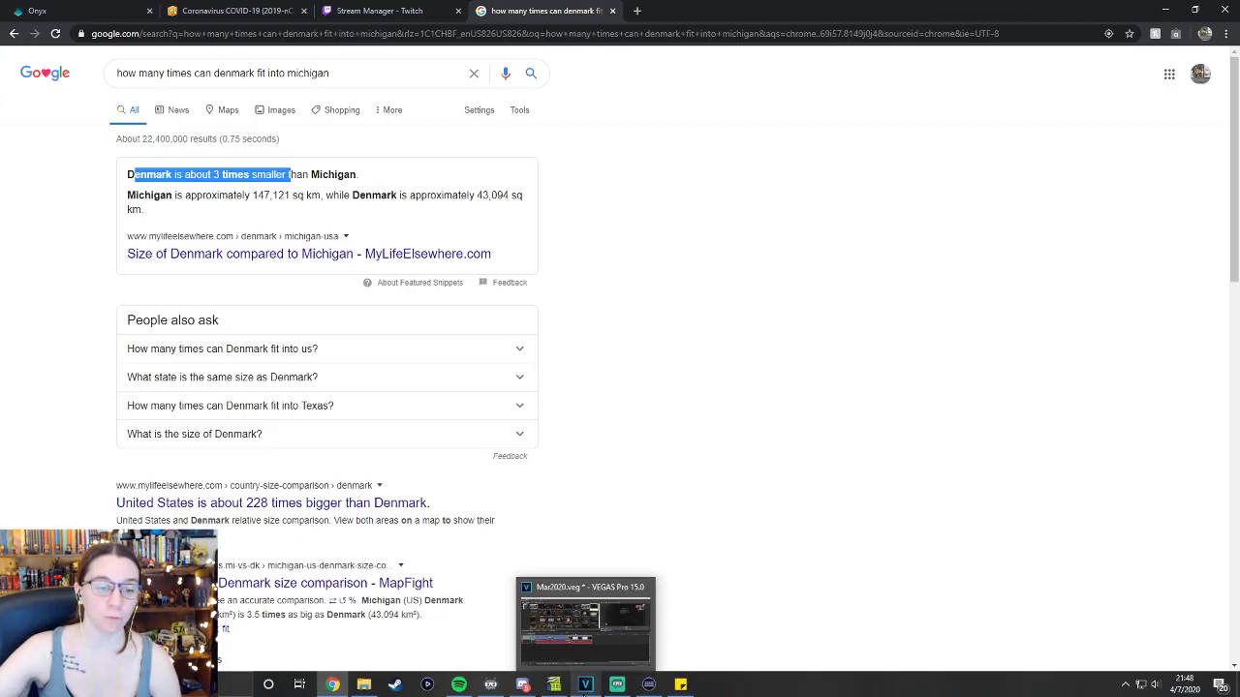
Switch back to VEGAS Pro and remove Different.mp4 from the project media.
click(585, 685)
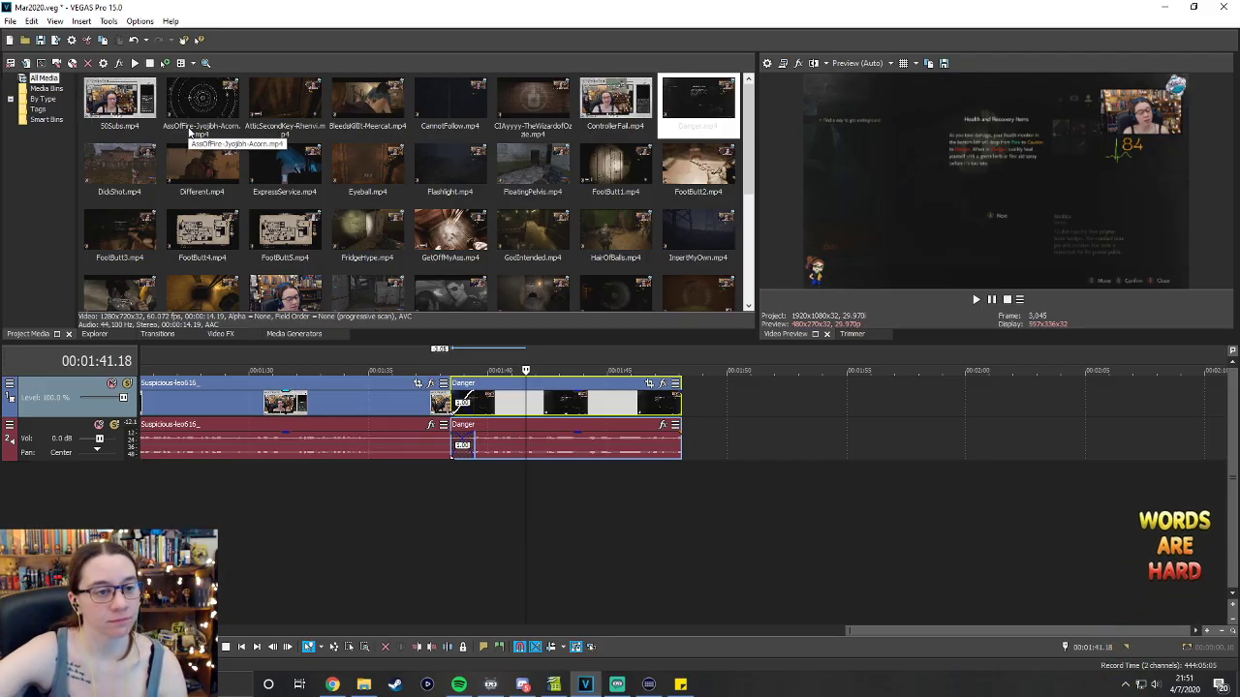
right_click(223, 161)
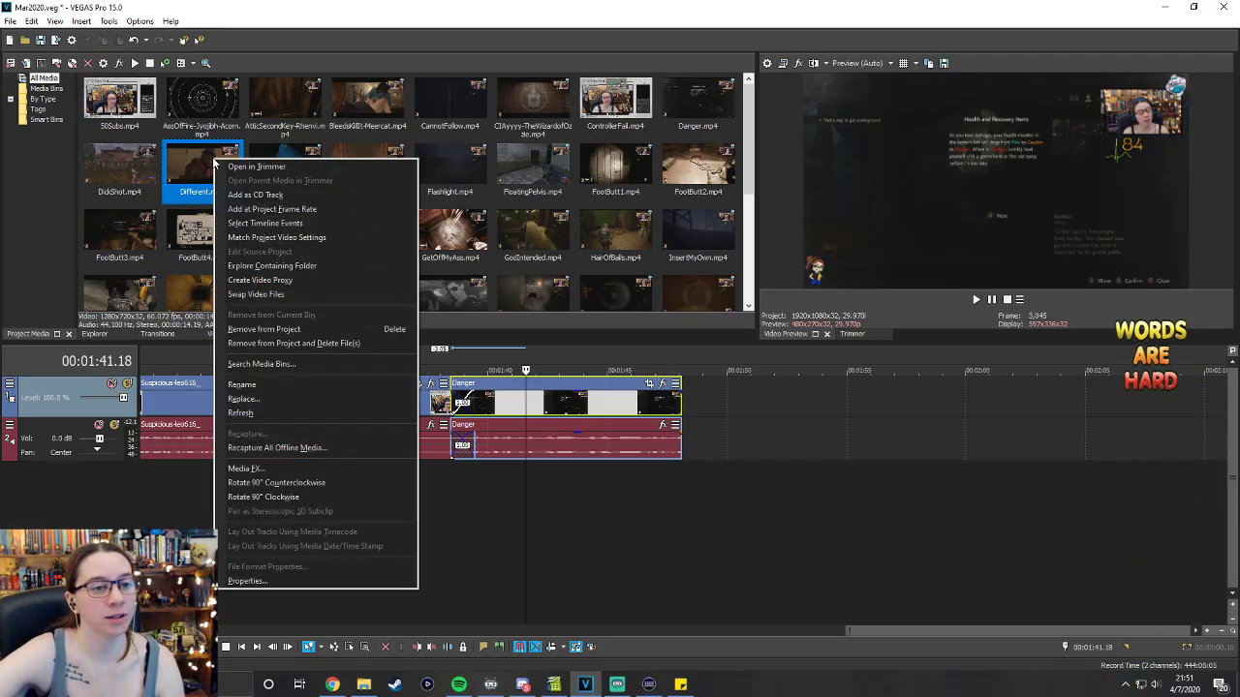
click(257, 331)
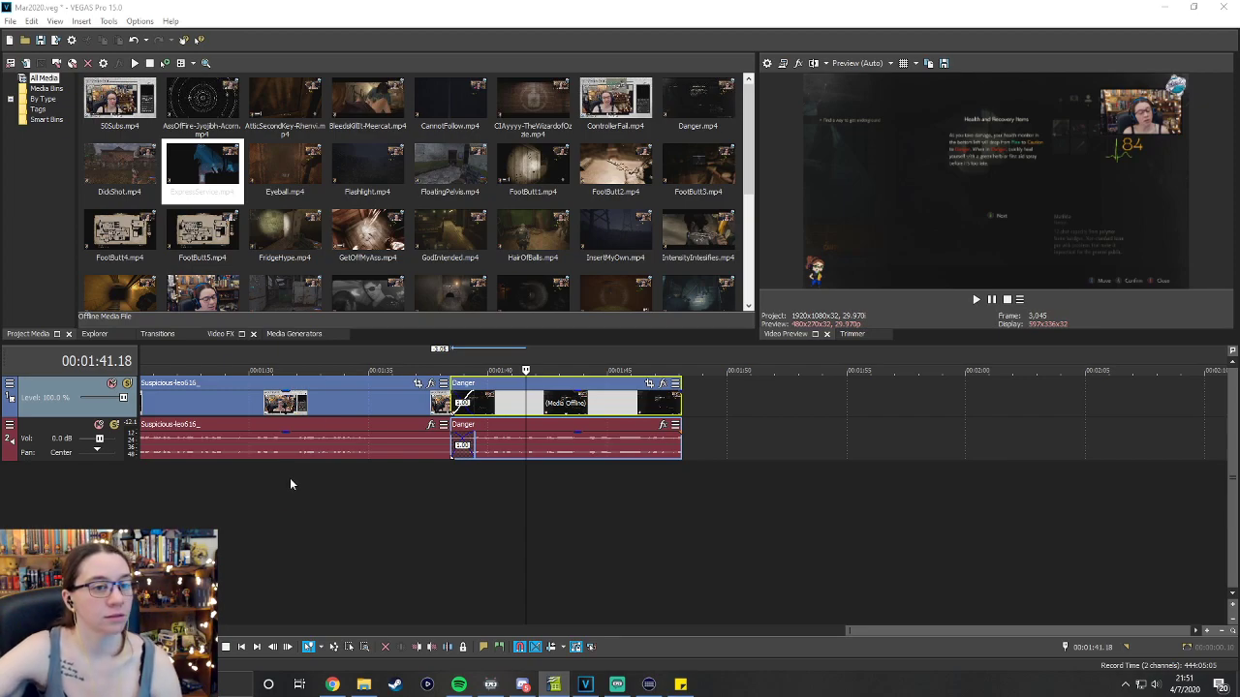
Add GetOffMyAss.mp4 from the project media after the Danger clip and overlap the two clips by 1 second.
click(346, 121)
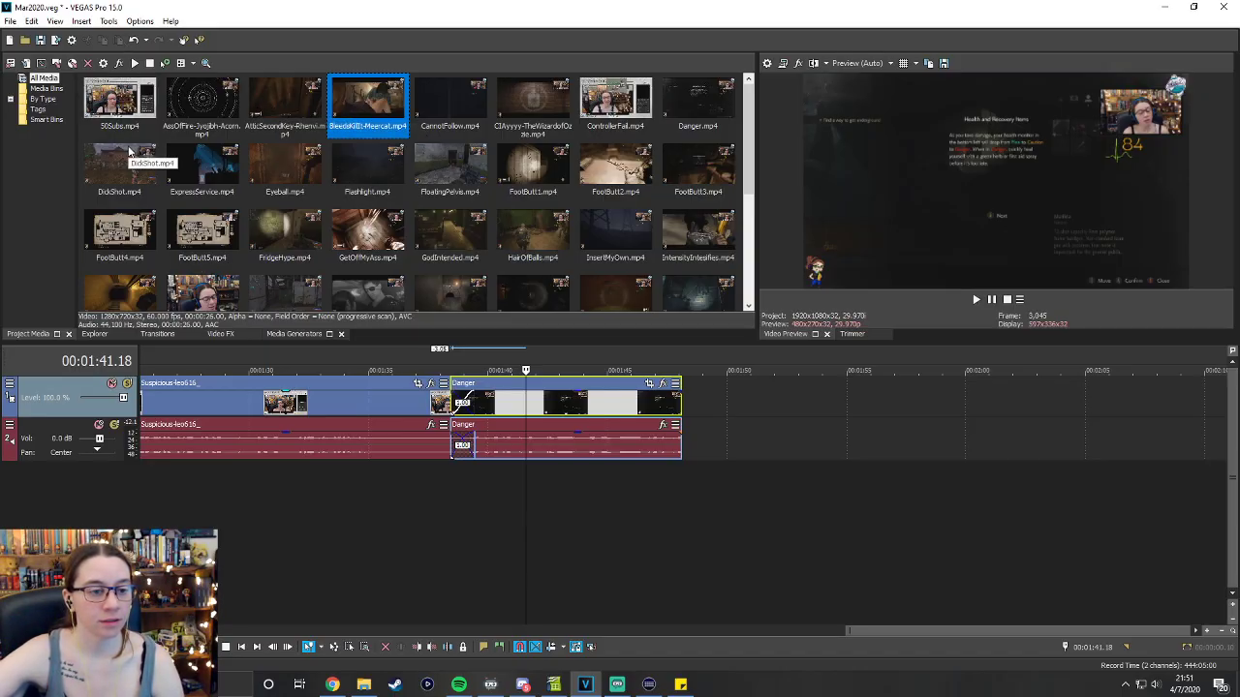
scroll(129, 150, down, 2)
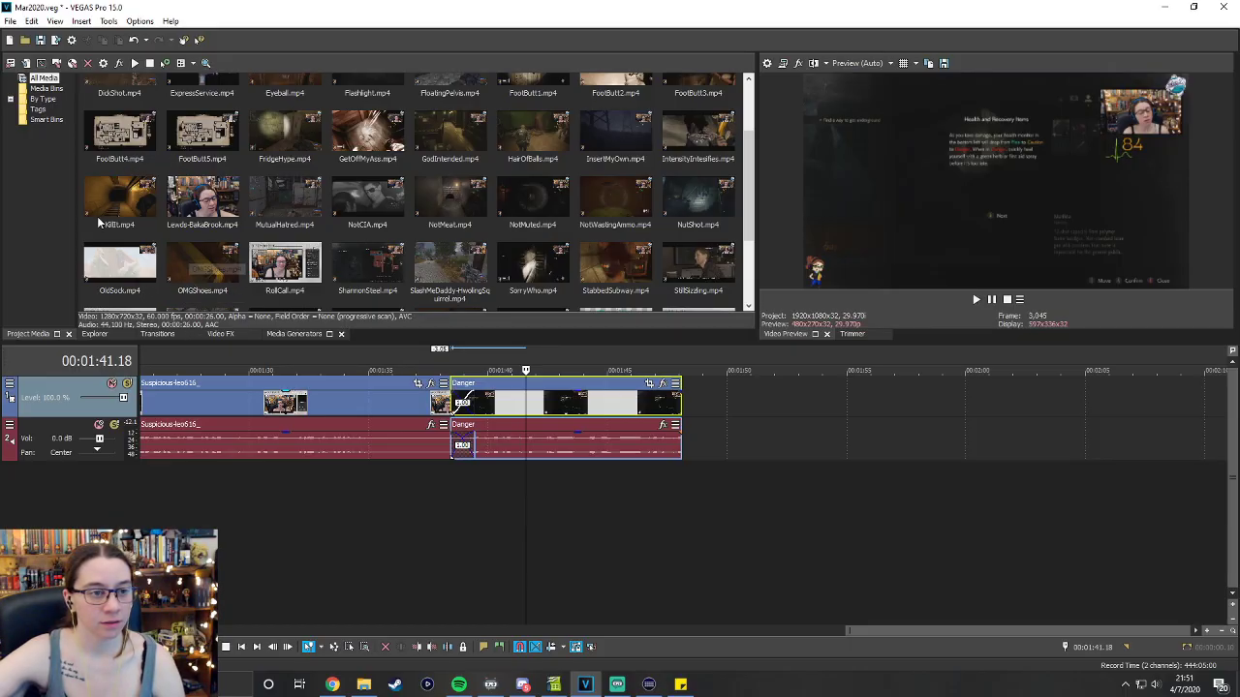
scroll(99, 223, up, 2)
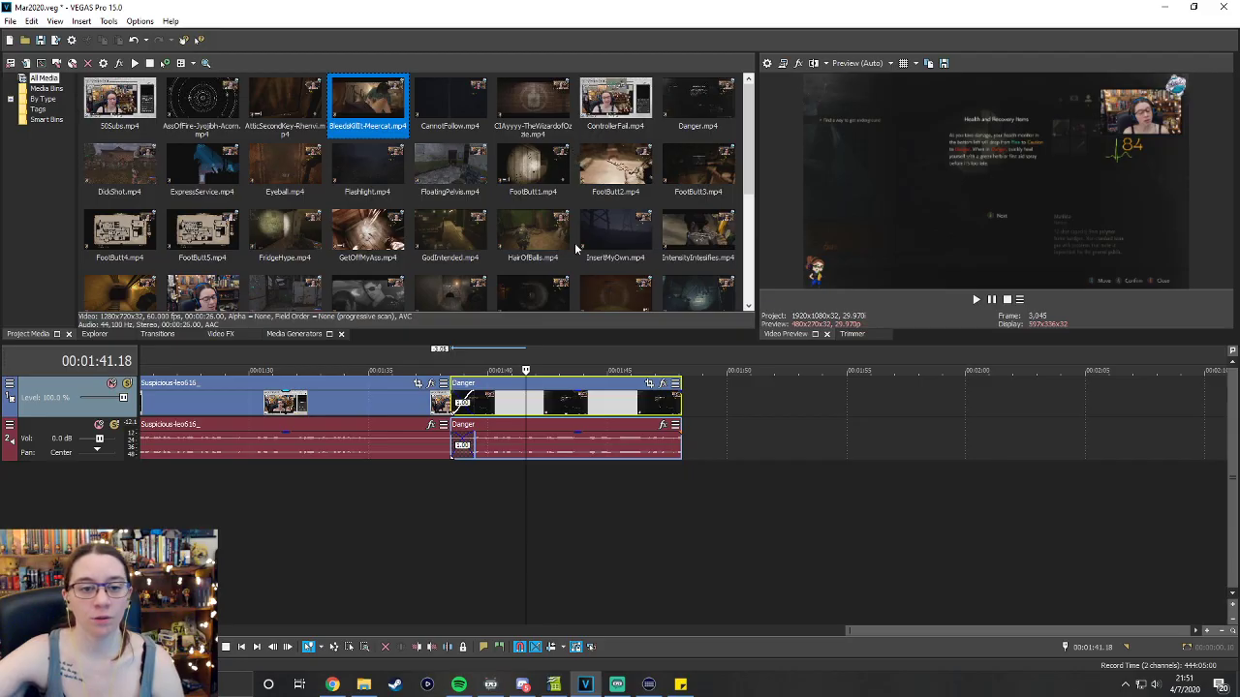
scroll(575, 250, down, 10)
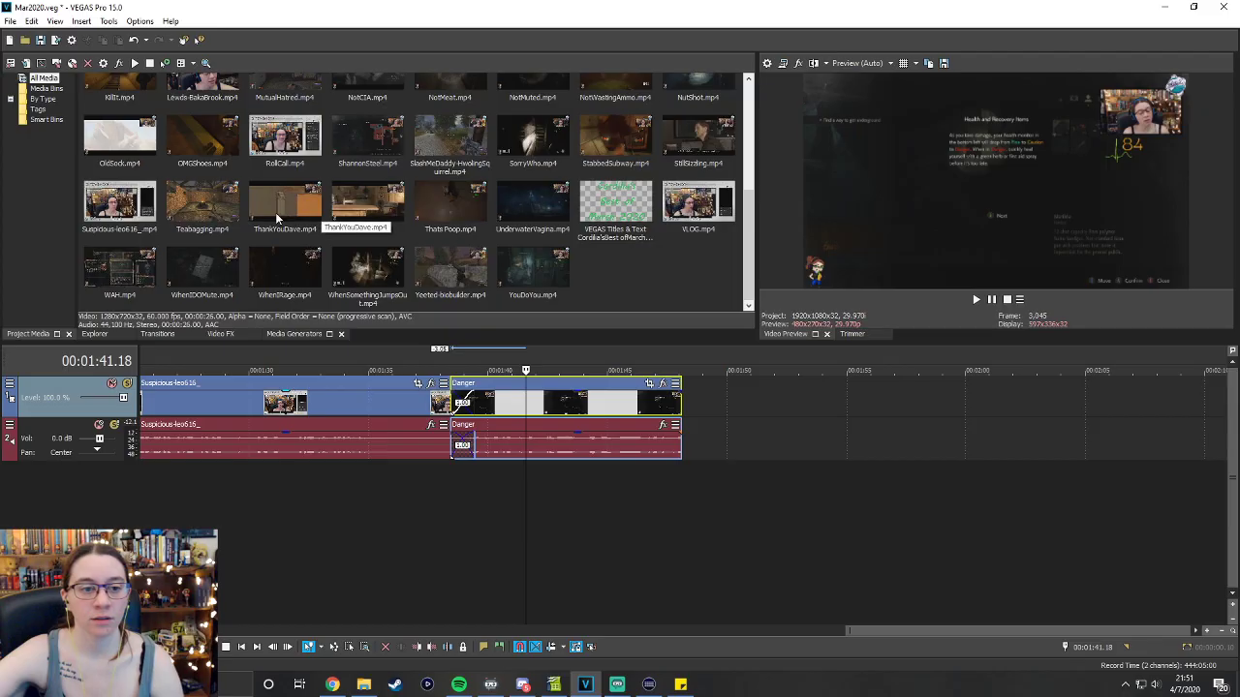
scroll(644, 254, up, 1)
scroll(657, 257, down, 1)
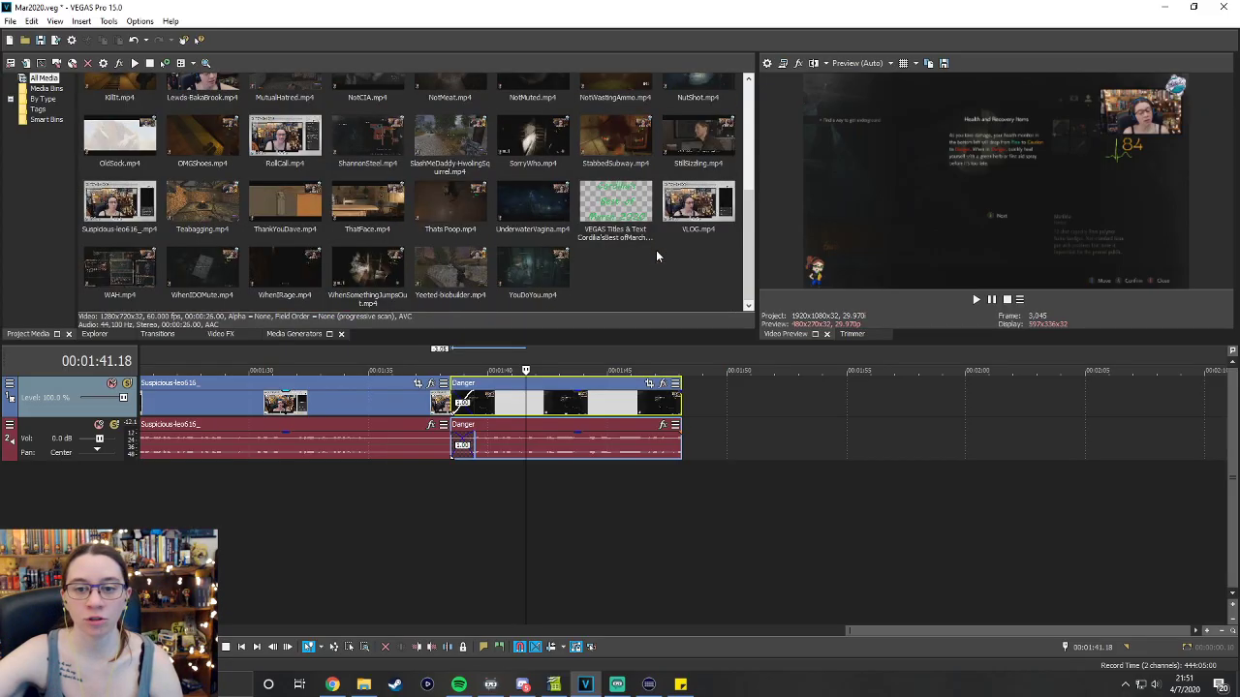
scroll(657, 257, up, 1)
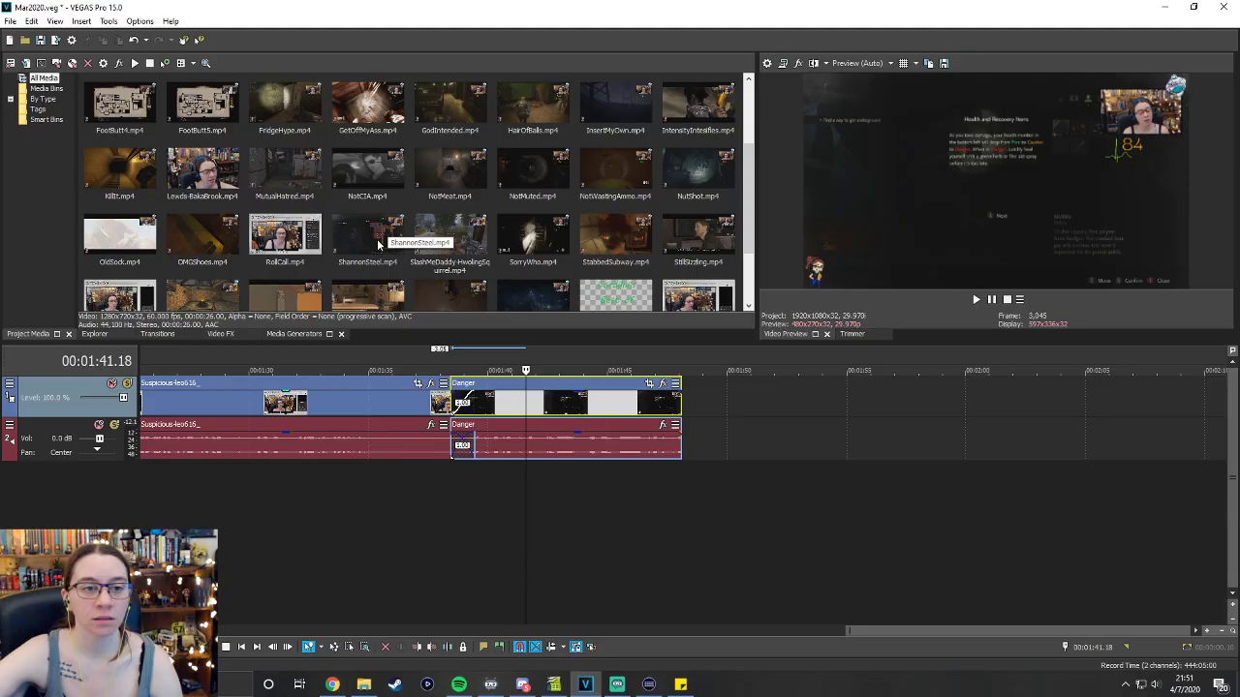
drag(369, 106, 689, 426)
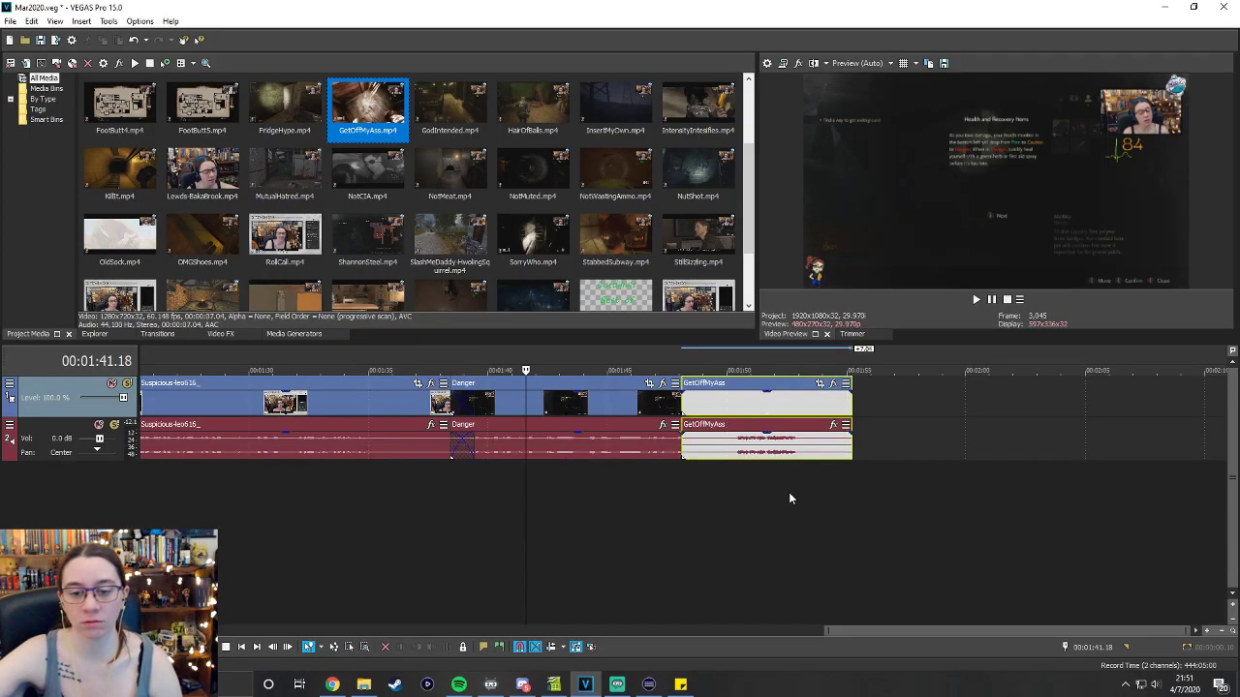
drag(803, 403, 776, 402)
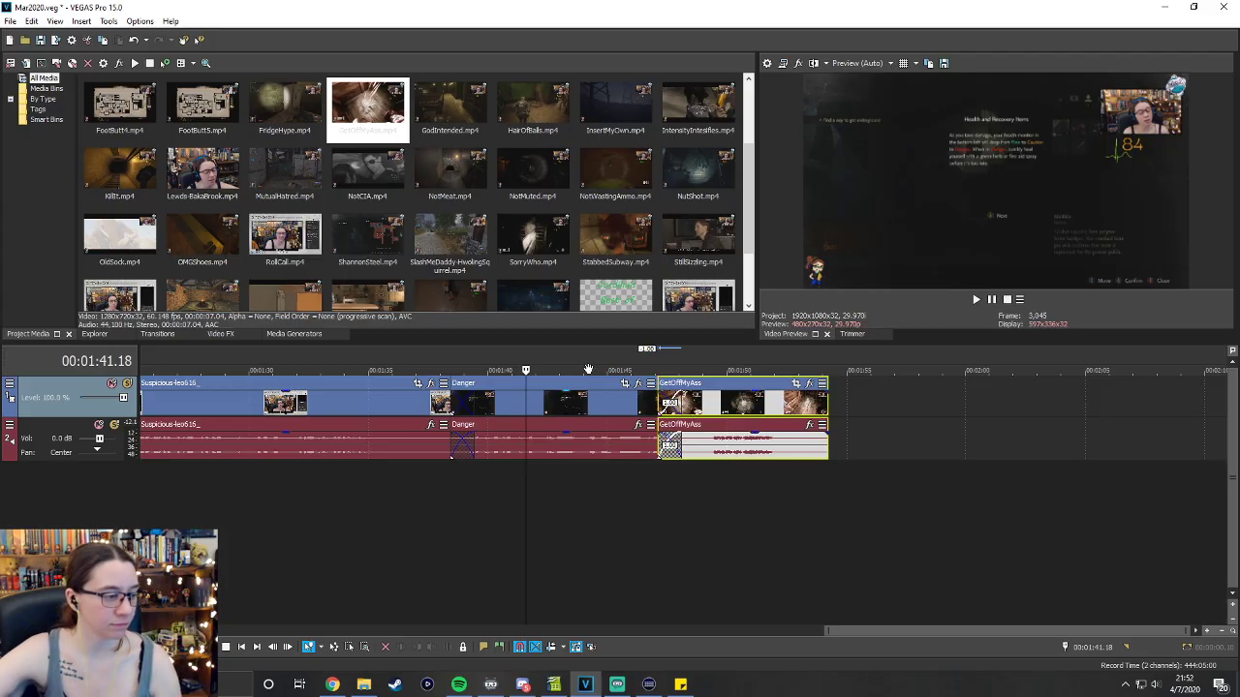
Play the GetOffMyAss clip from the start of its overlap and trim about 1.8 seconds off its end.
click(657, 370)
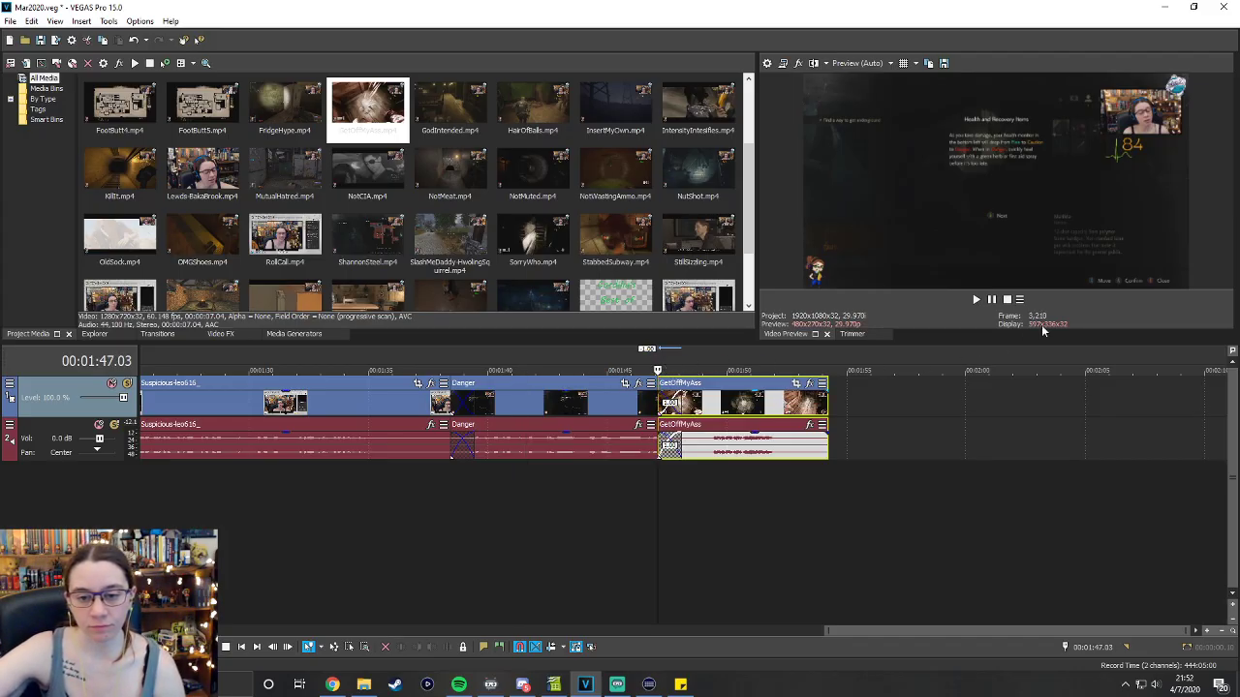
click(976, 299)
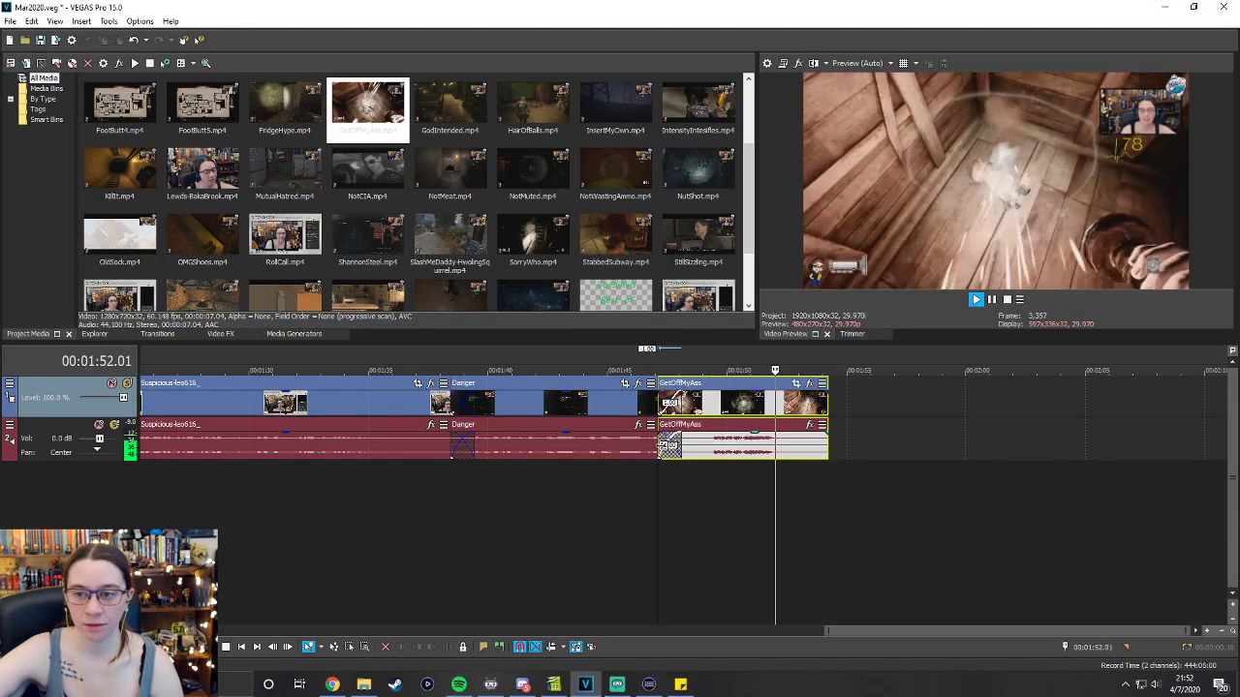
drag(828, 444, 785, 443)
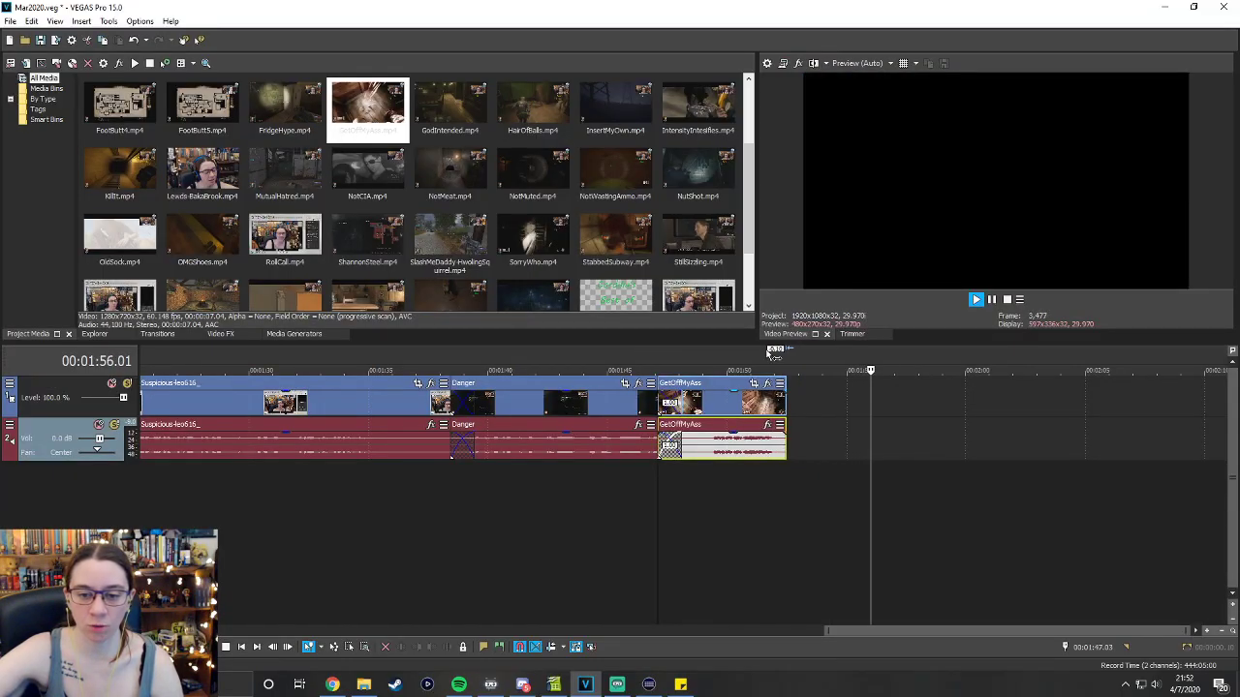
Separate the GetOffMyAss clip from Danger, play it, adjust its trimmed ends, and overlap it with Danger again by about 1 second.
drag(661, 454, 730, 441)
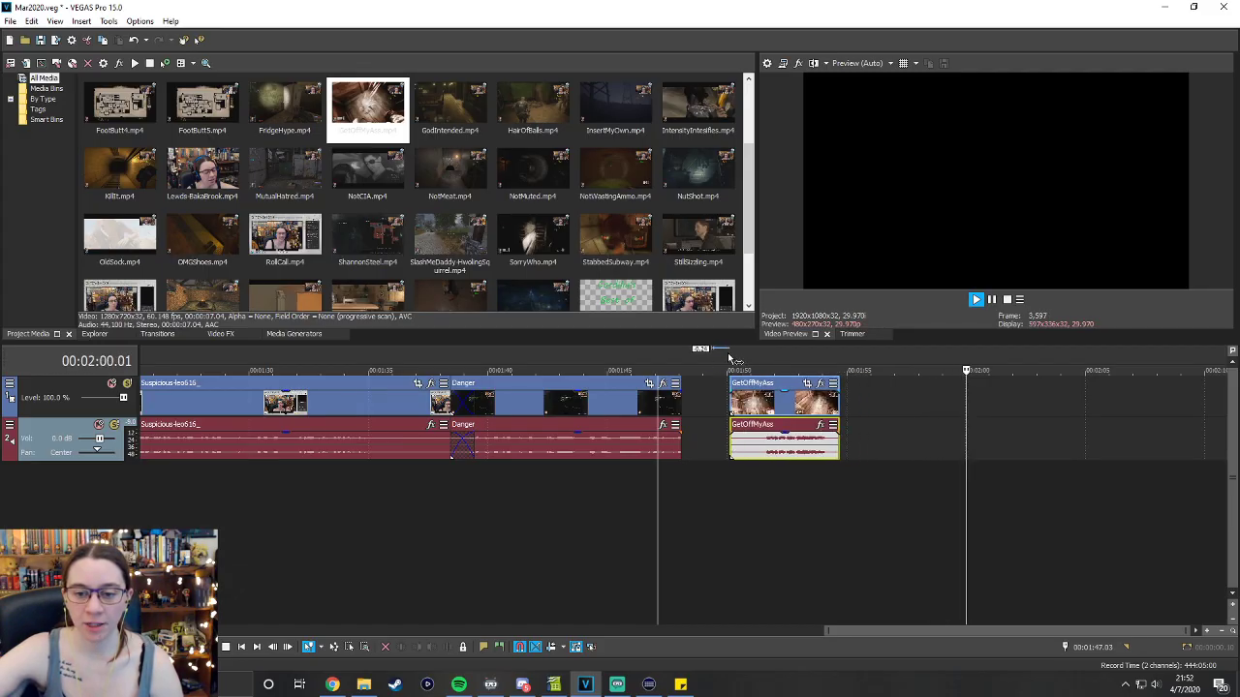
click(729, 358)
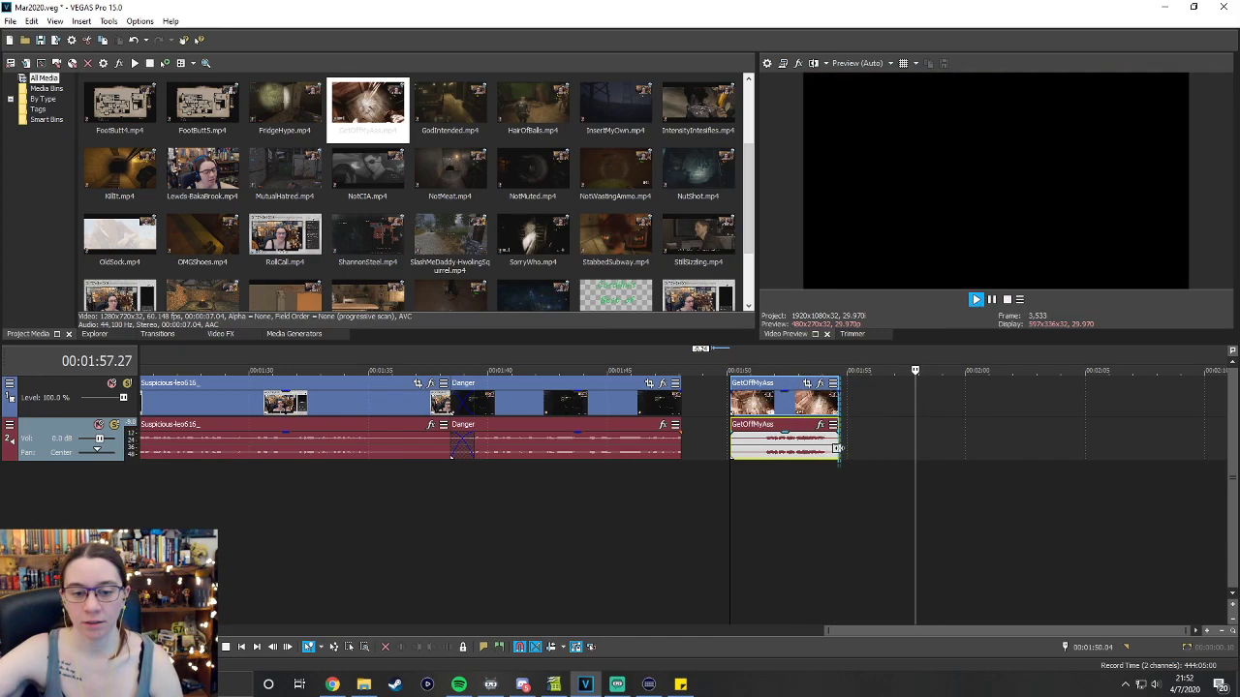
drag(838, 449, 828, 448)
drag(754, 388, 683, 387)
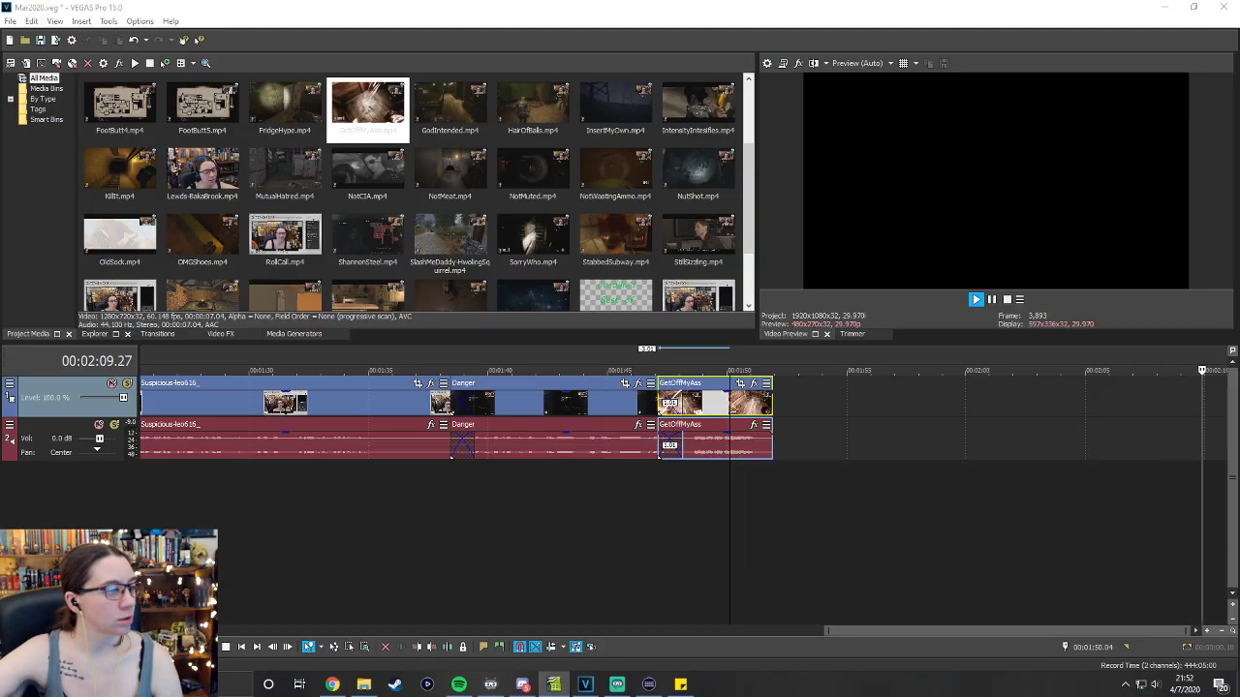
key(space)
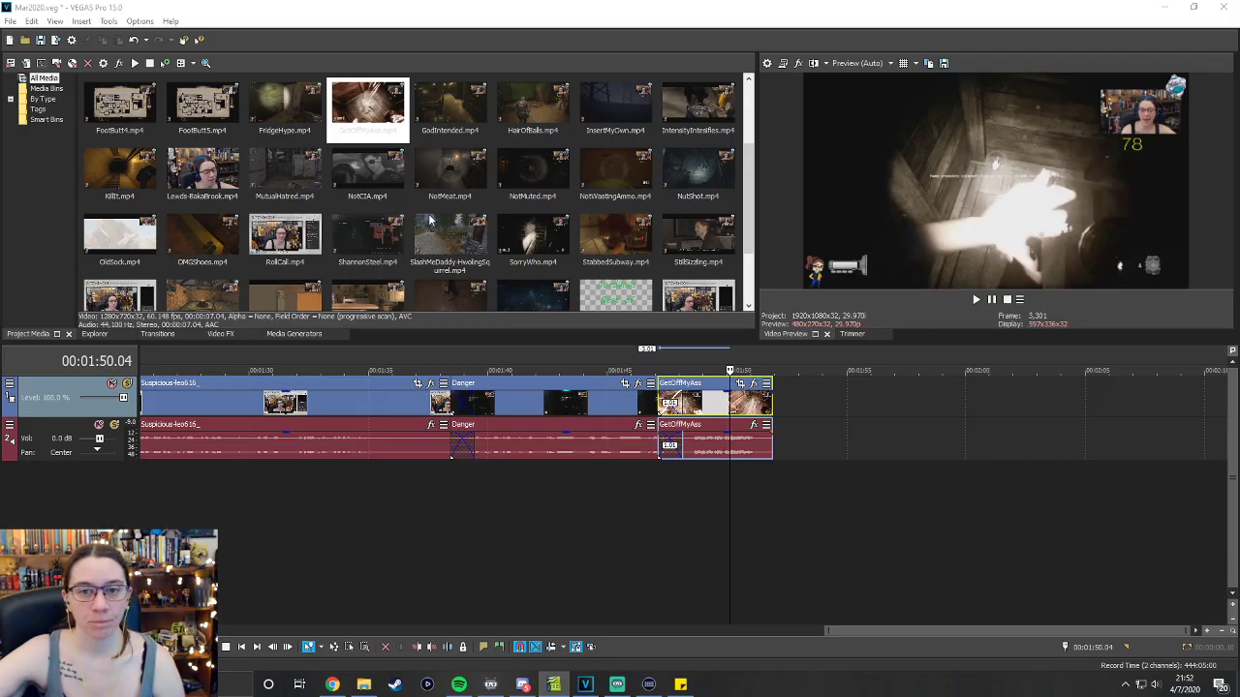
Add FootButt1.mp4 from the project media a short gap after the GetOffMyAss clip and play its opening.
scroll(429, 214, up, 2)
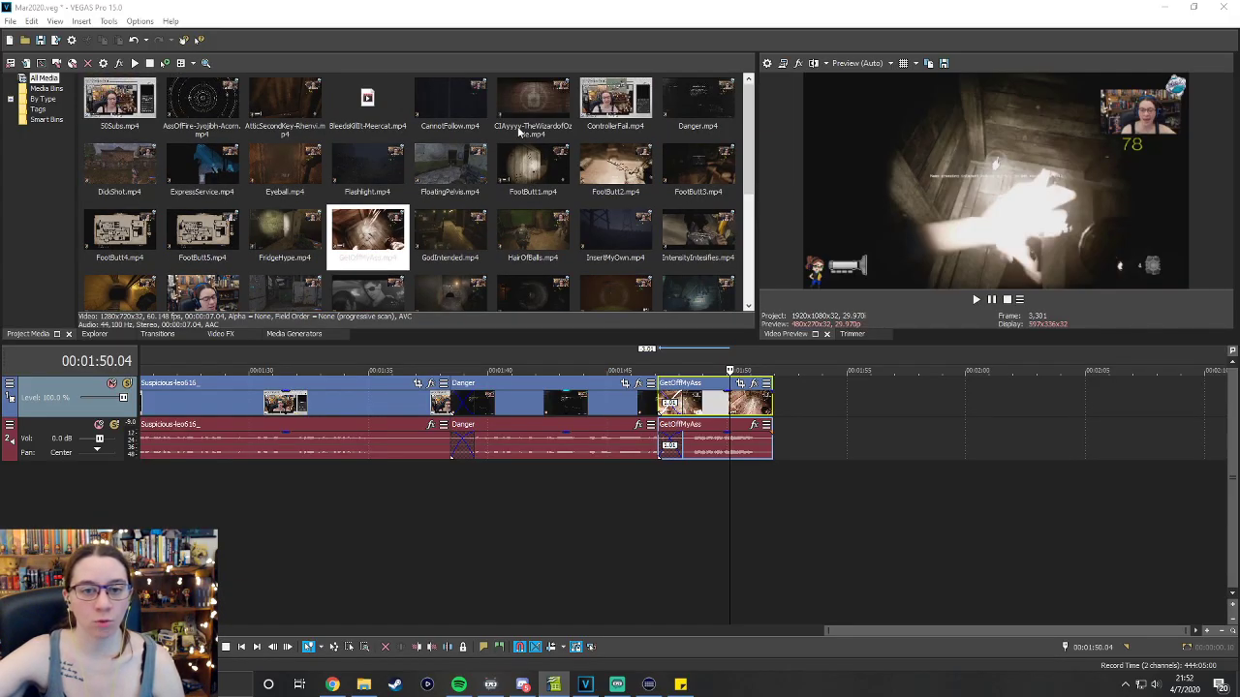
drag(524, 172, 841, 441)
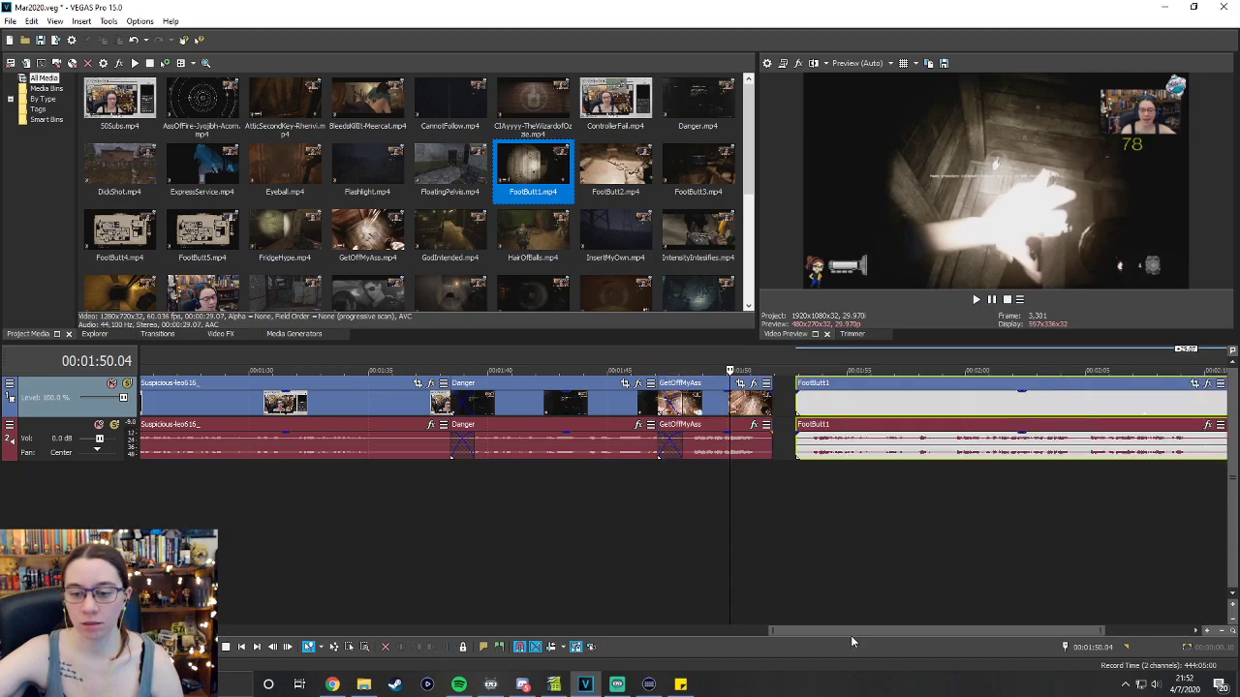
drag(872, 632, 1032, 632)
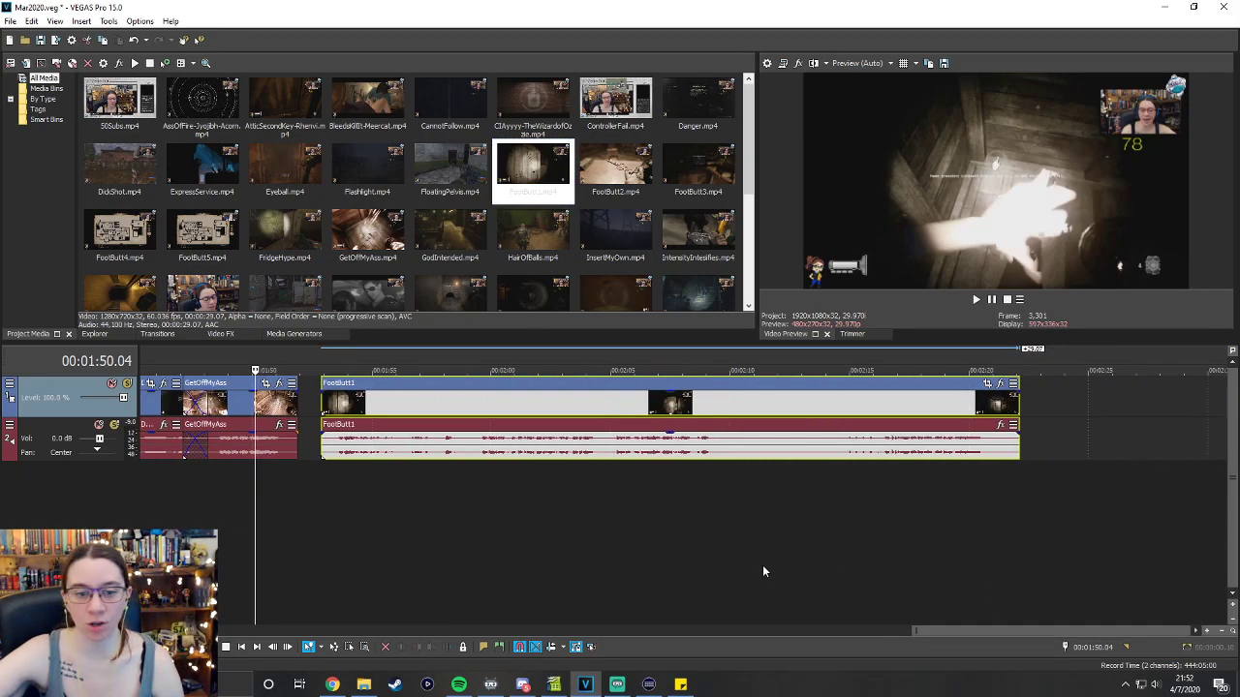
click(327, 366)
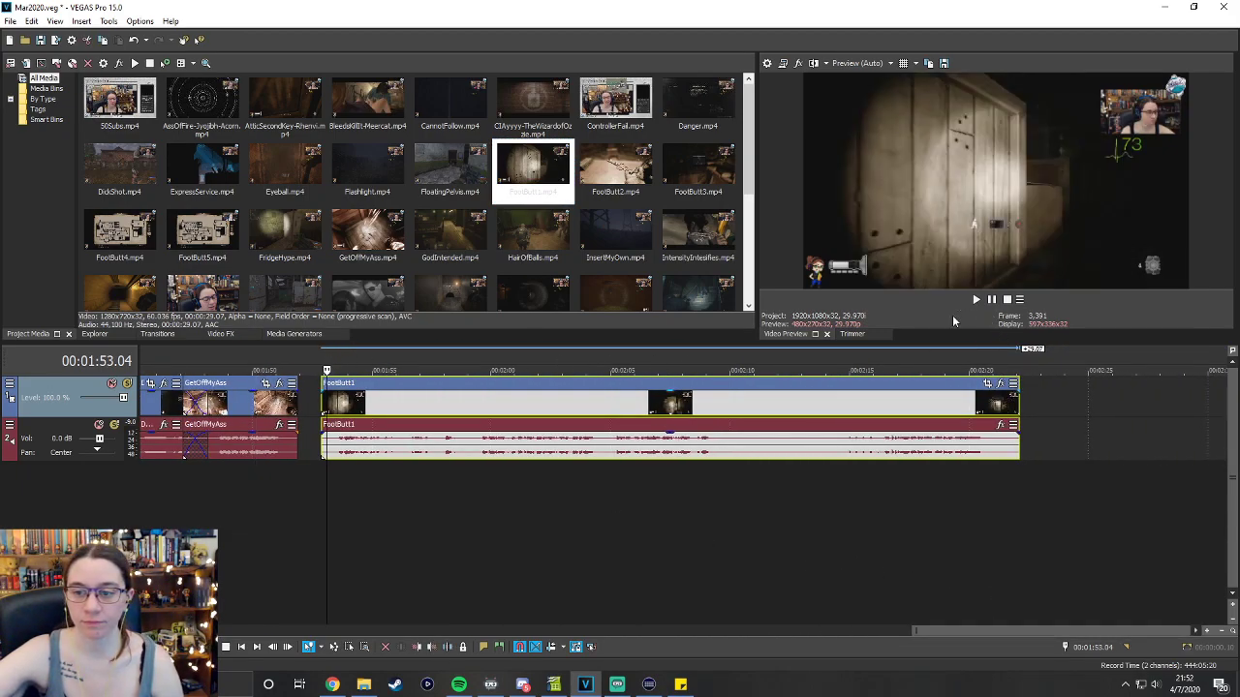
click(976, 300)
drag(915, 630, 852, 631)
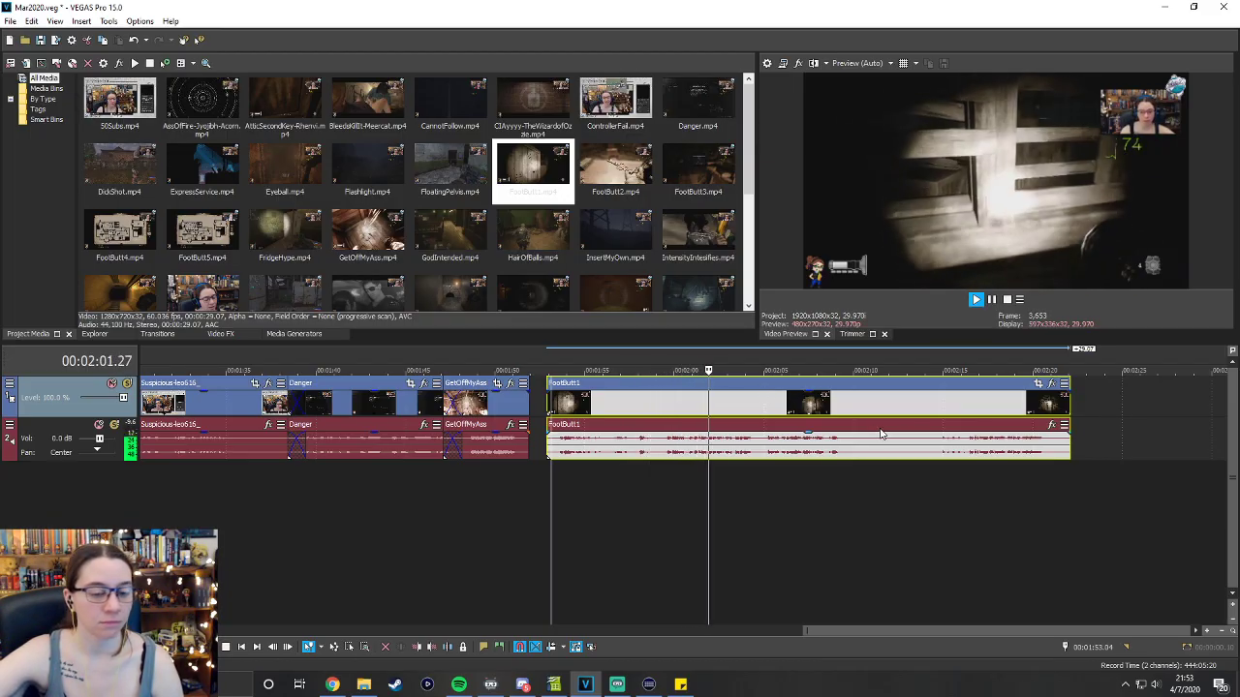
key(Return)
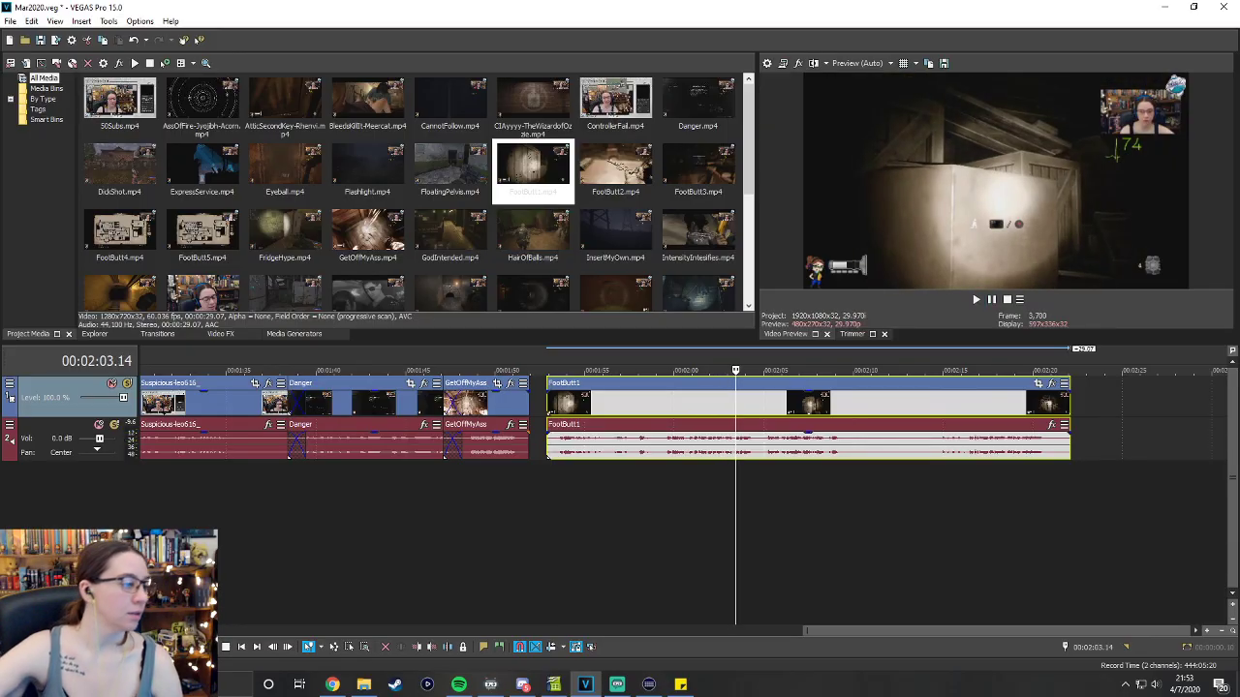
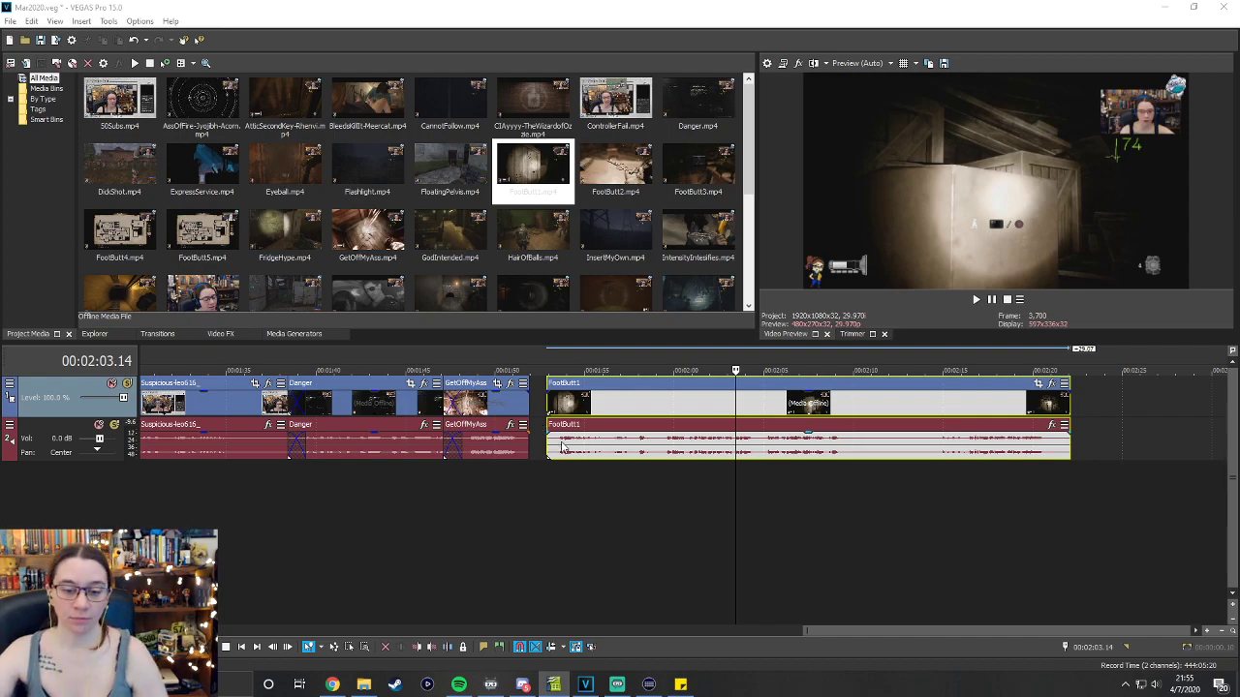
Play the FootButt1 clip from near its start, and overlap it with the end of the GetOffMyAss clip by 1 second.
click(557, 358)
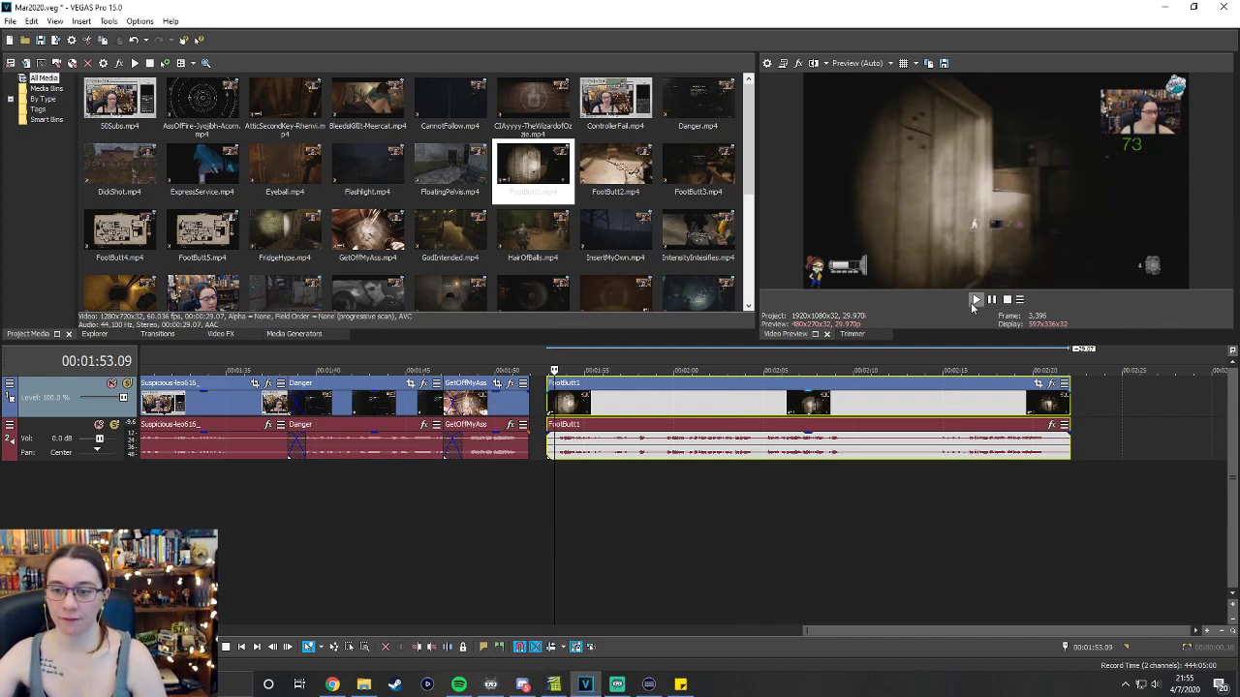
key(space)
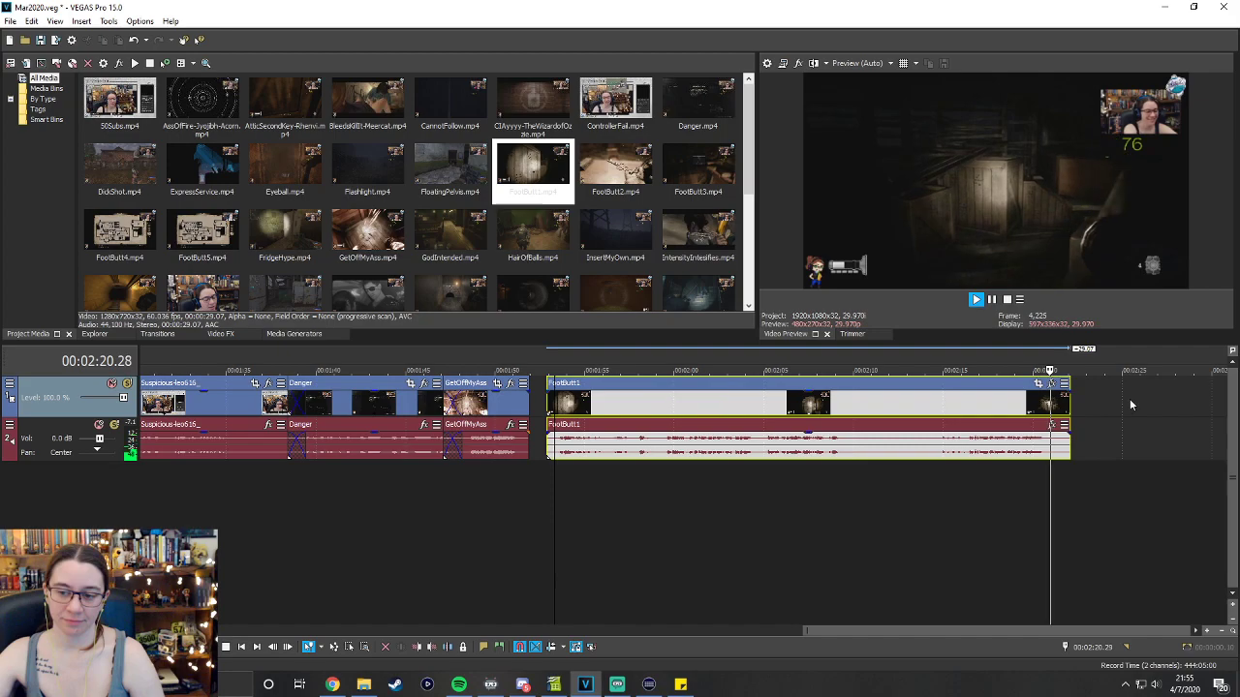
drag(865, 386, 830, 385)
key(space)
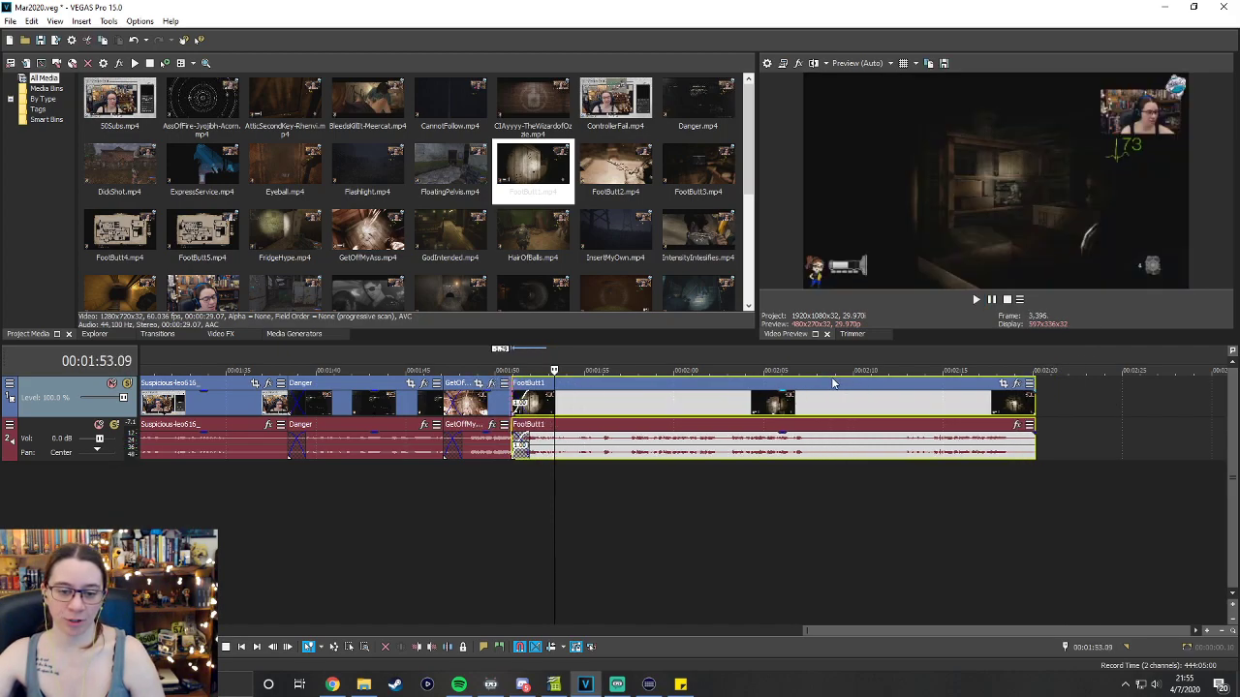
Play back the transition from the GetOffMyAss clip into FootButt1.
click(485, 360)
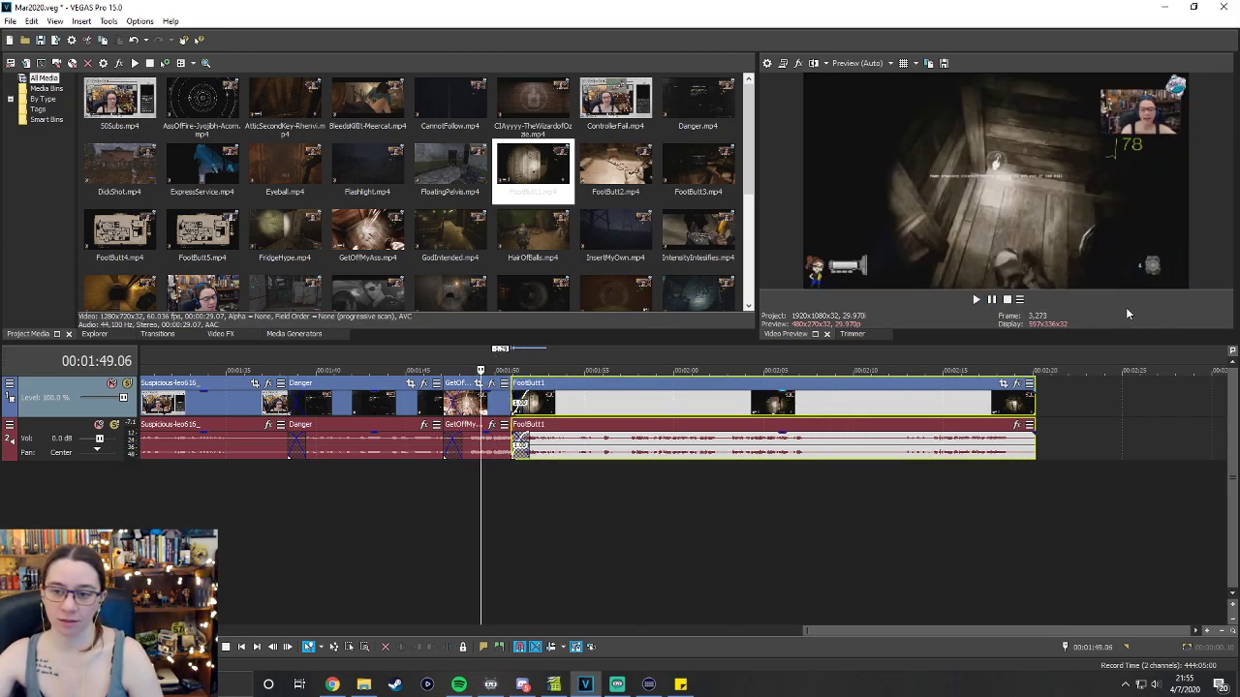
click(976, 301)
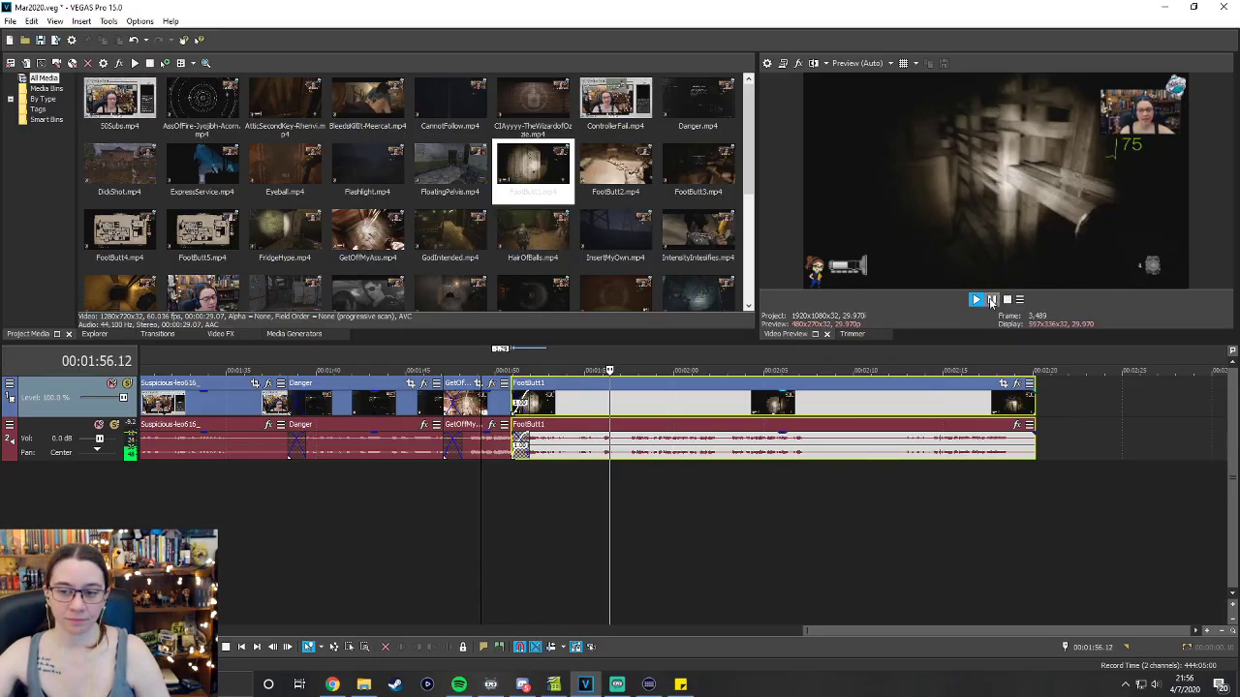
click(990, 300)
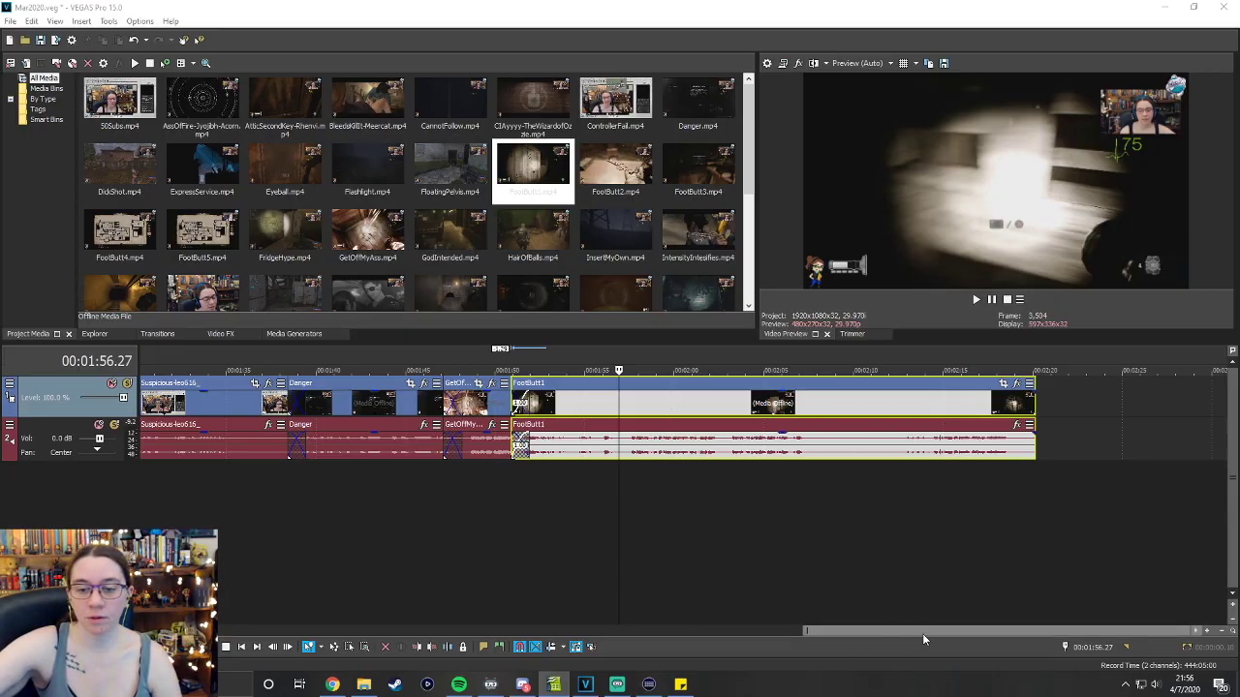
Add FootButt2.mp4 from the project media to the timeline a short gap after the FootButt1 clip.
scroll(922, 639, down, 3)
scroll(892, 502, up, 1)
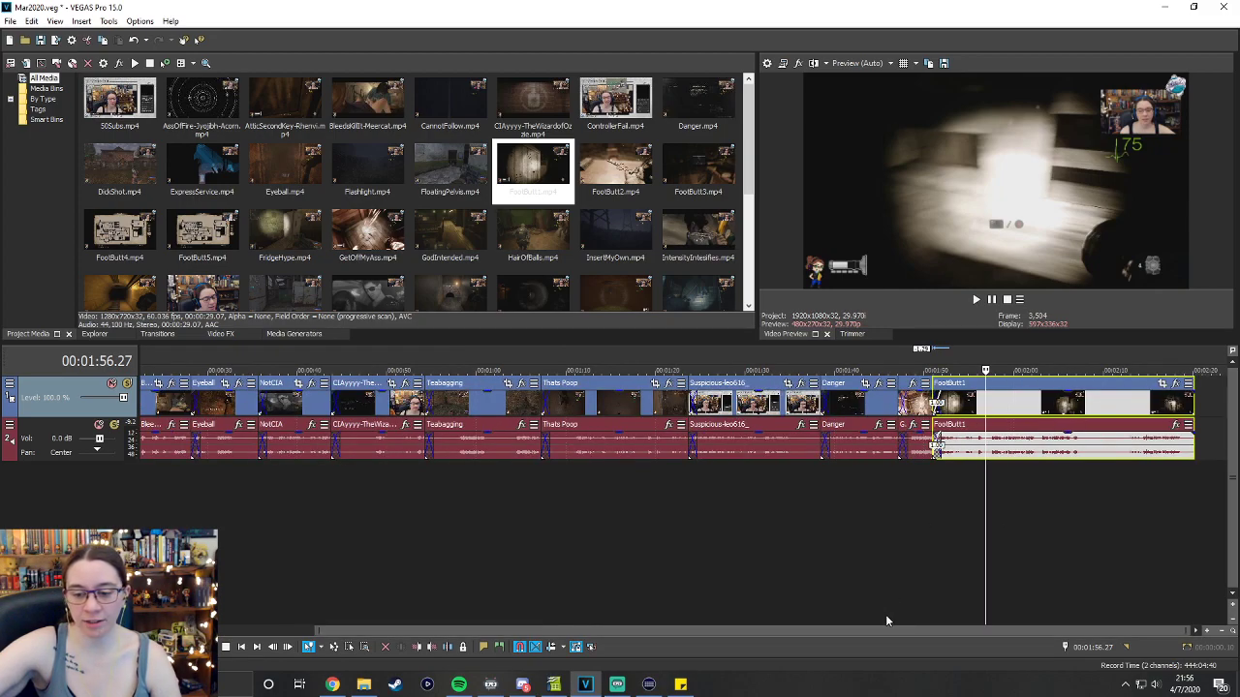
scroll(887, 620, up, 1)
drag(854, 630, 1125, 629)
drag(615, 167, 774, 417)
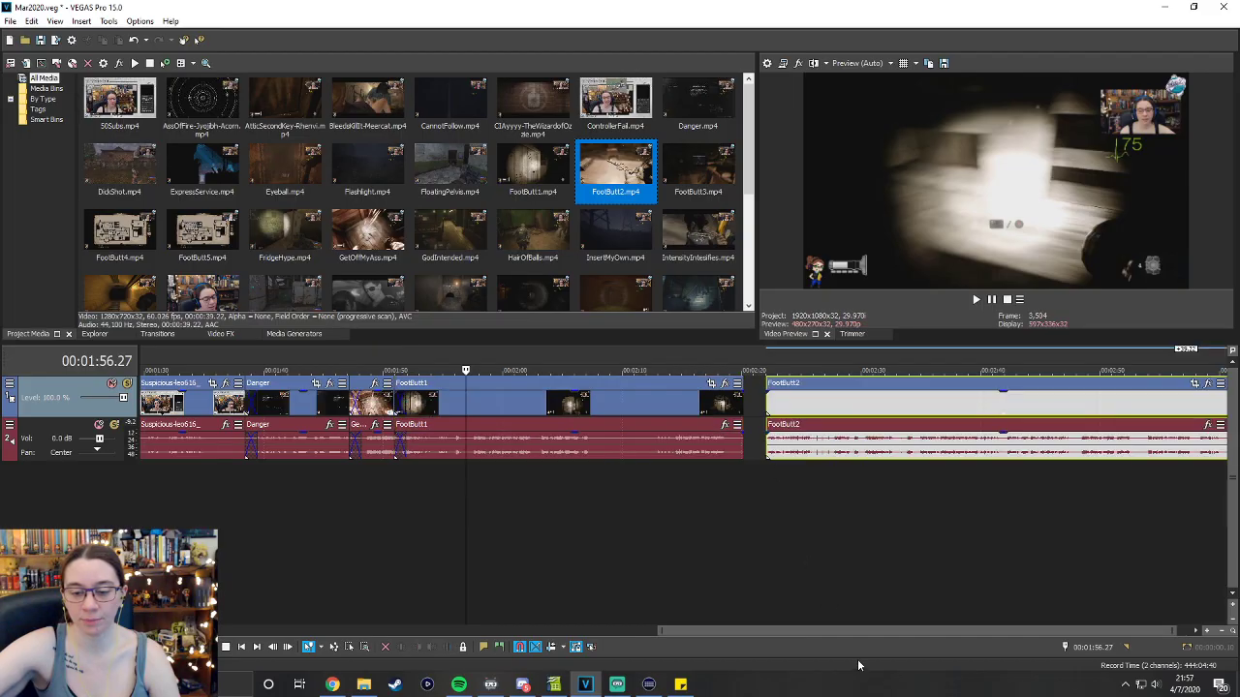
drag(843, 634, 1002, 635)
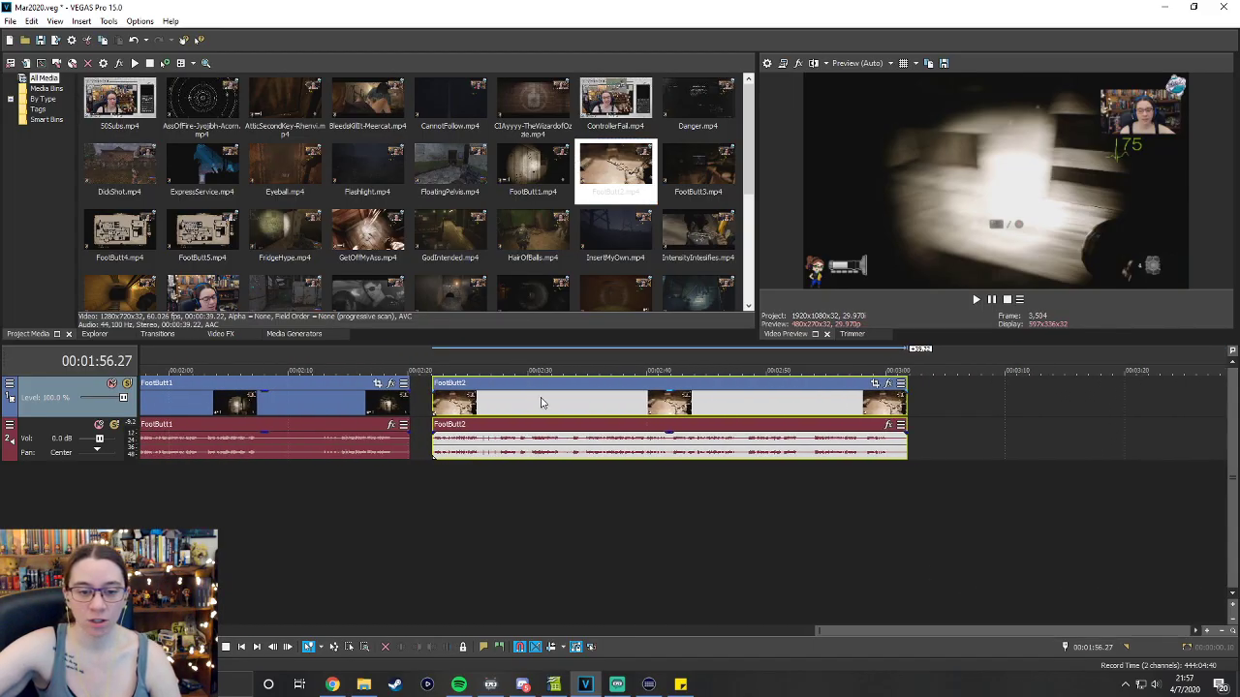
Play the FootButt2 clip through from its start and overlap it with the end of FootButt1 by 1 second.
click(433, 368)
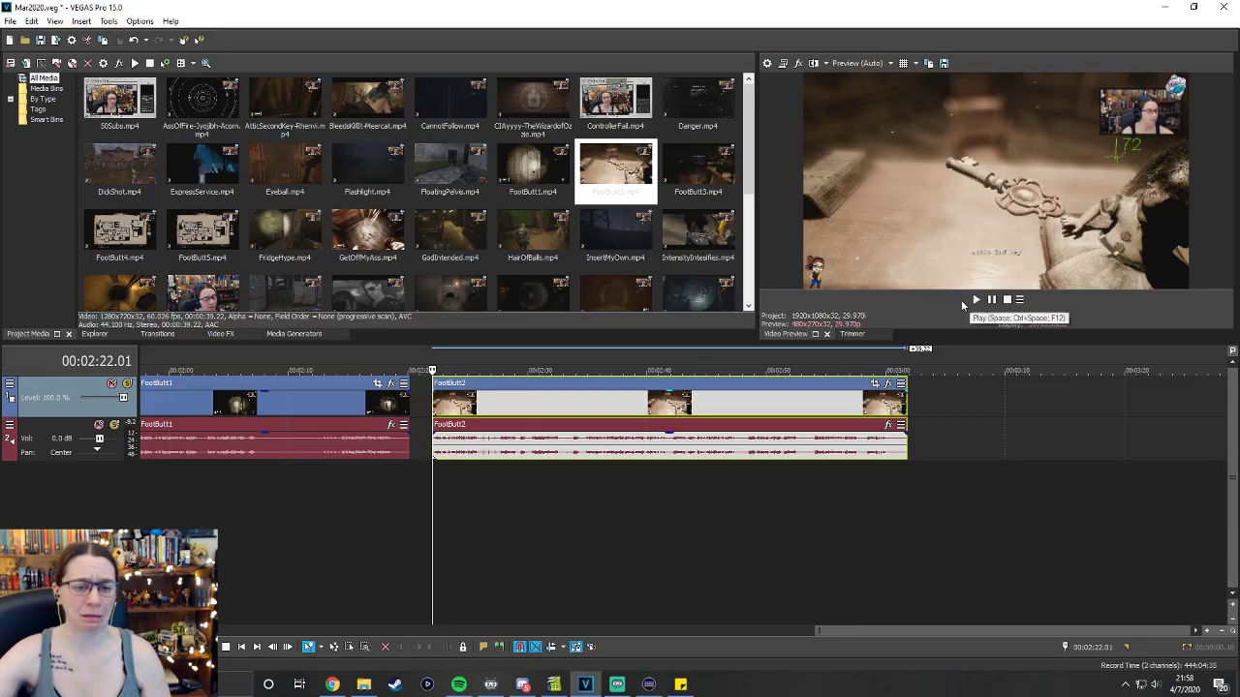
click(977, 302)
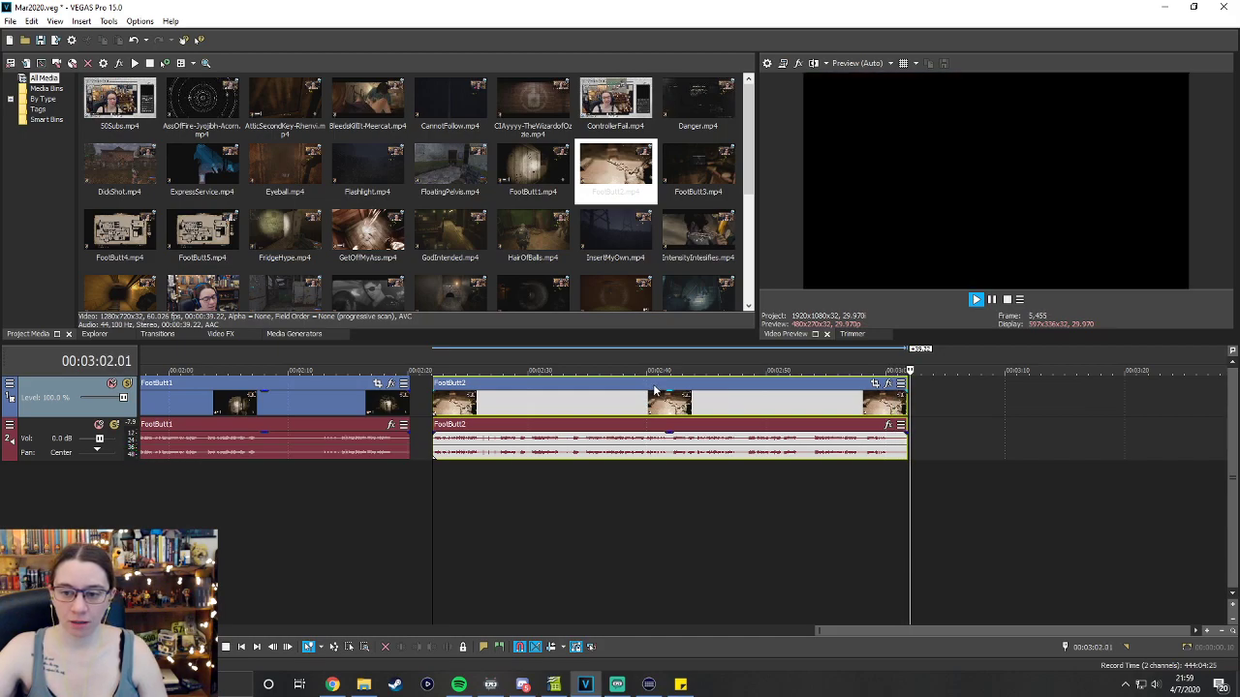
key(space)
drag(640, 386, 607, 387)
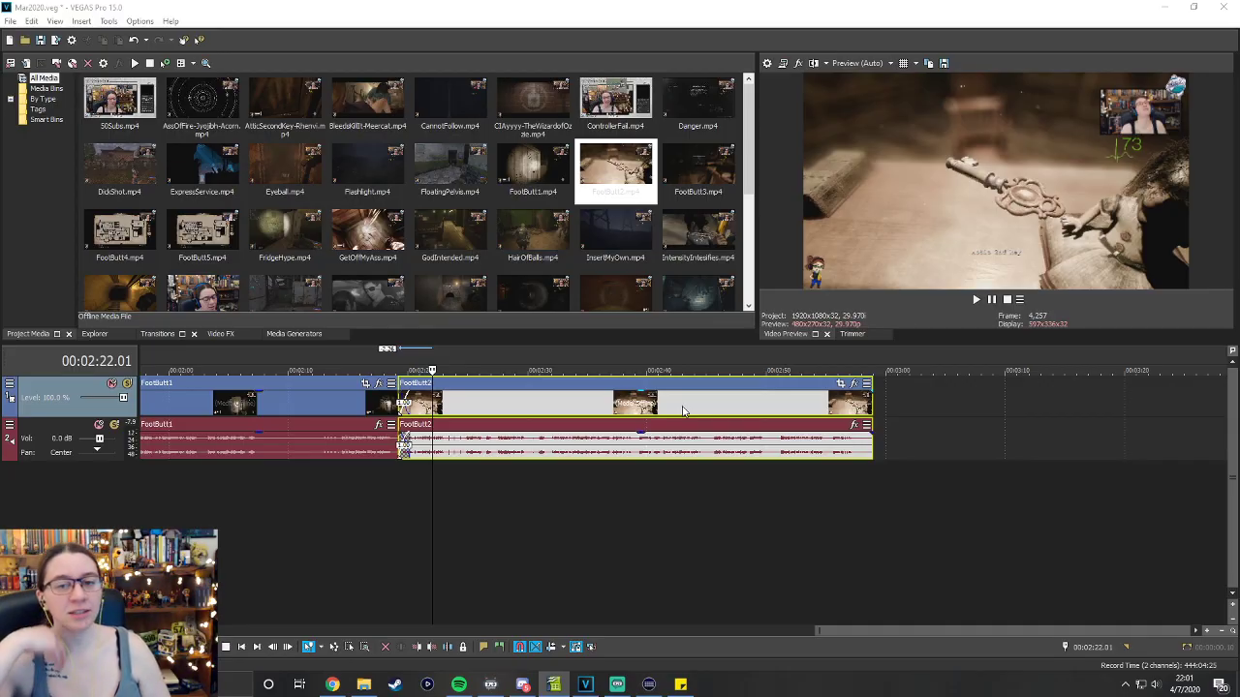
Switch to Chrome and search Google for "michigan".
click(333, 685)
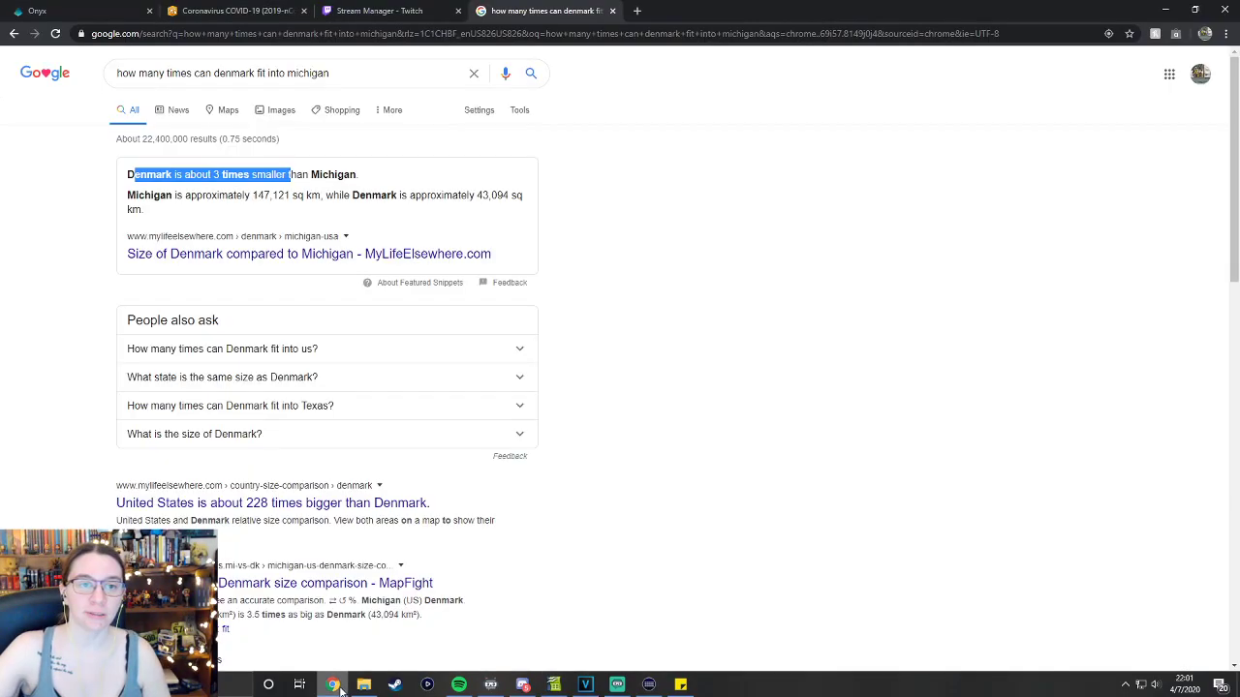
click(528, 34)
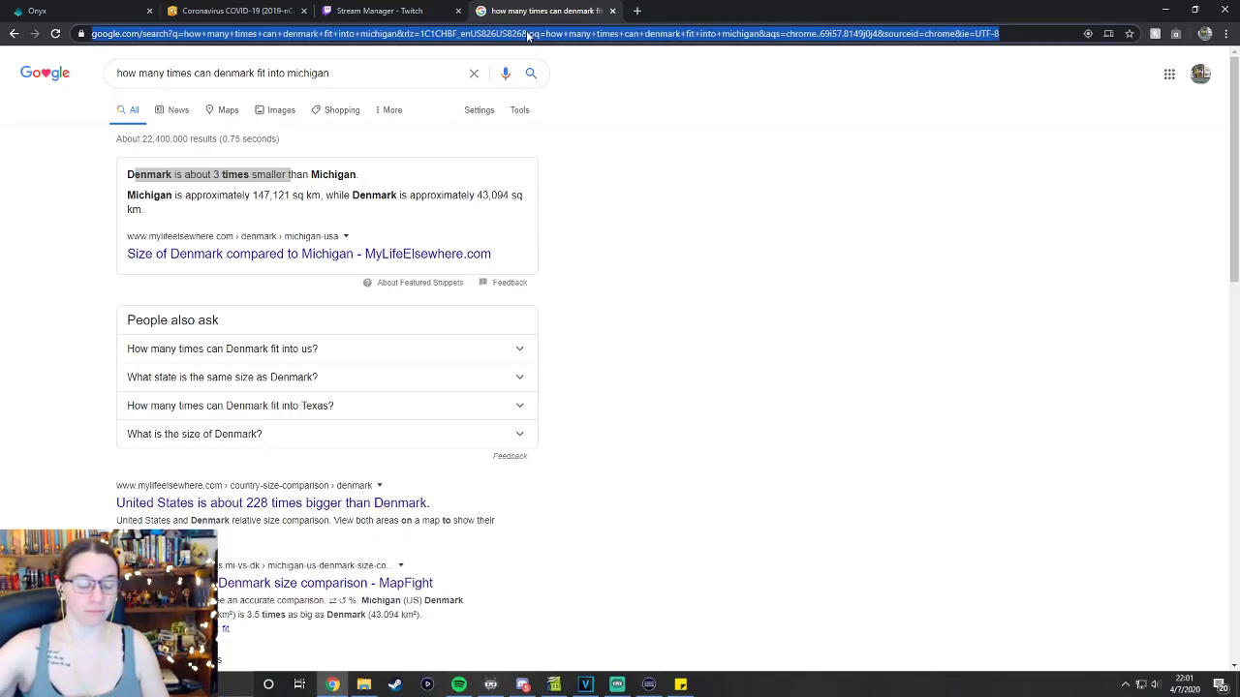
text(michigan.gov/mistudentaid_old_old/0,9189,7-128-60970_61107---,00.html)
key(Return)
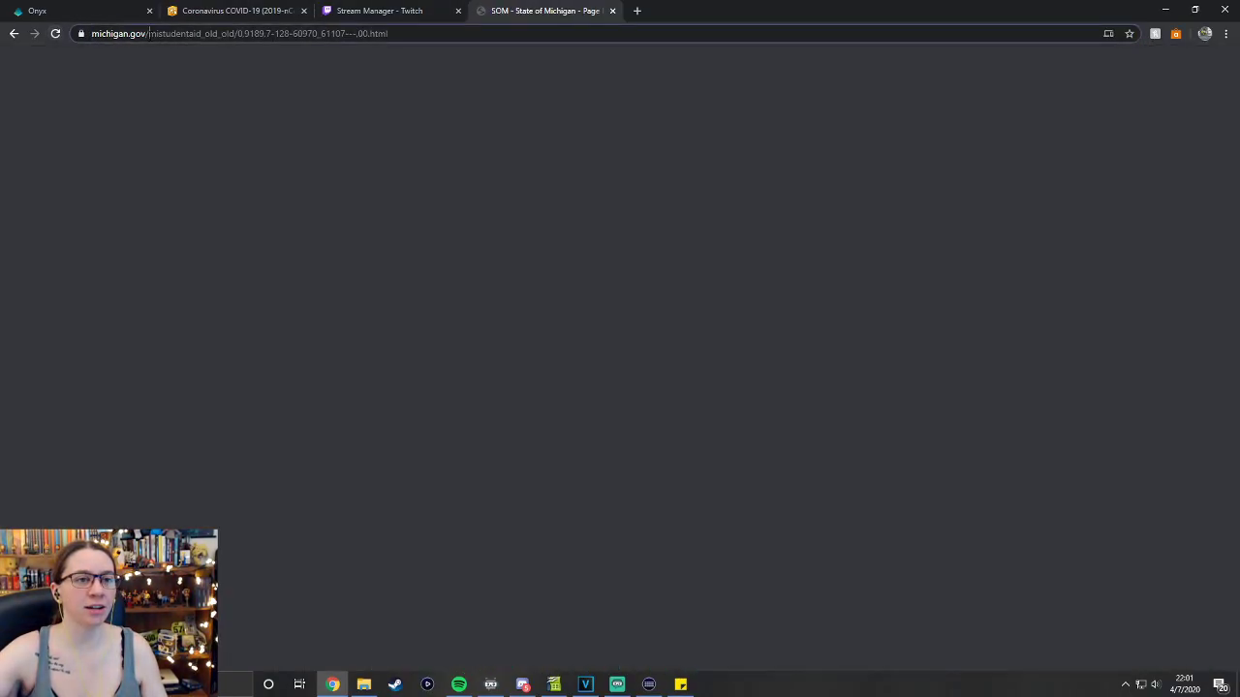
click(149, 33)
text(mi)
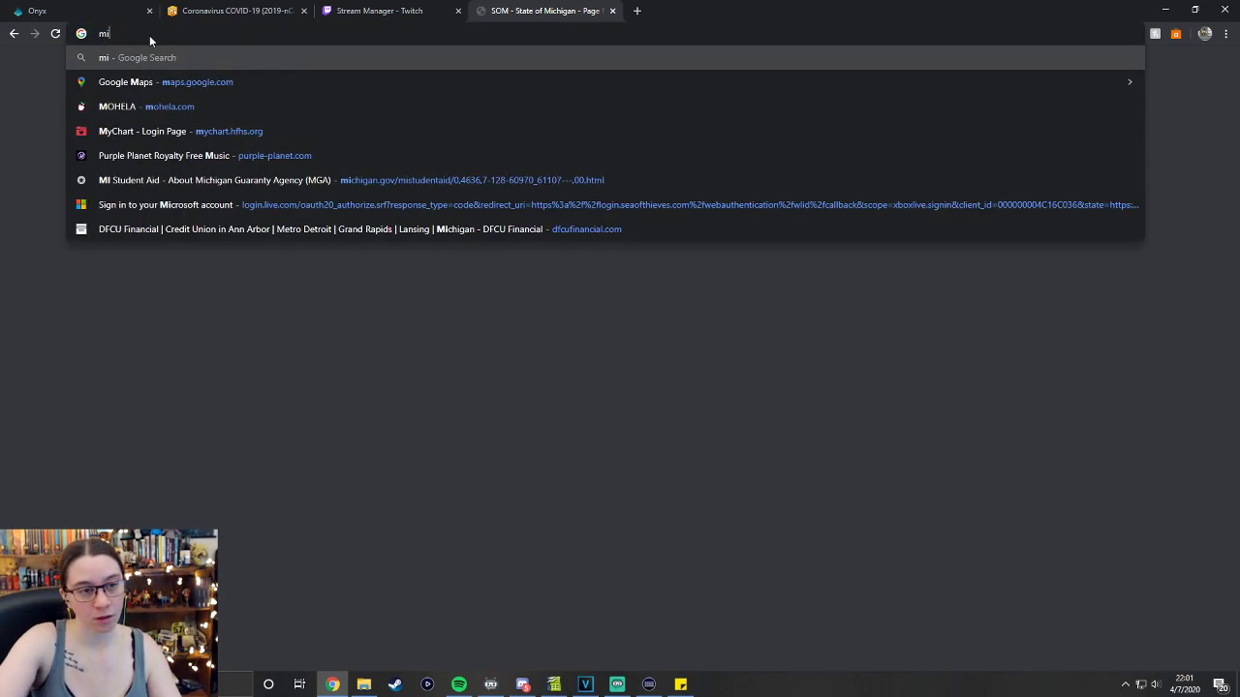
text(chigan)
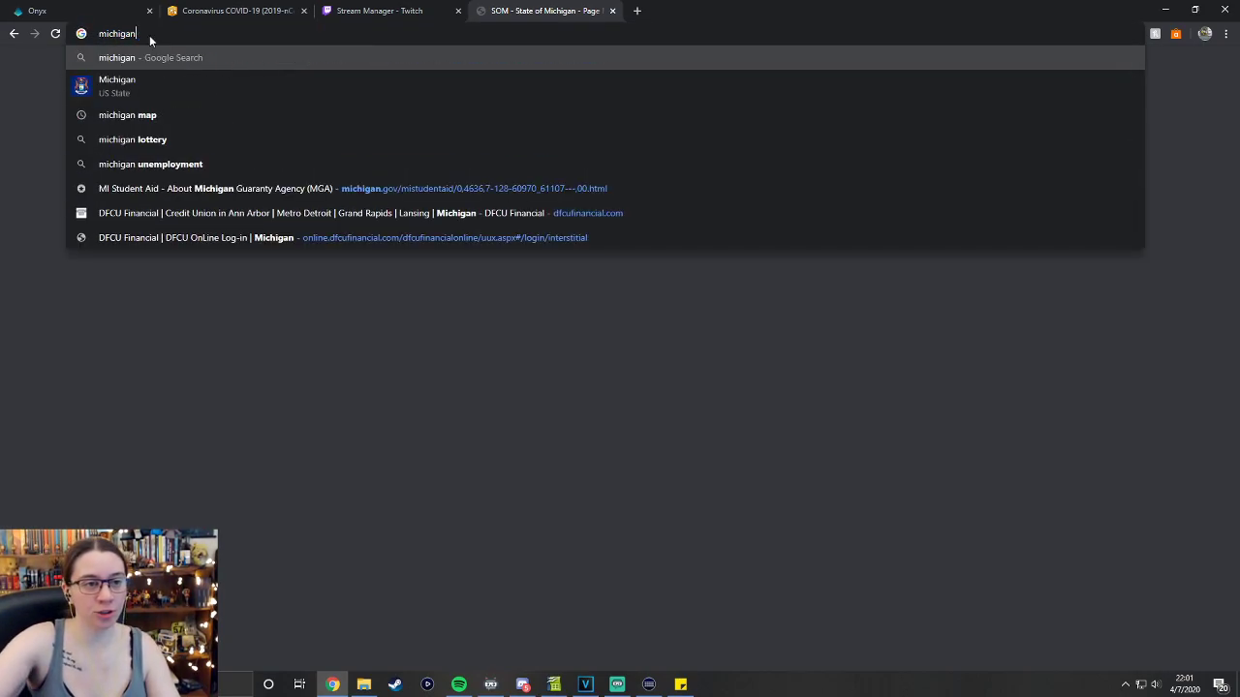
key(Return)
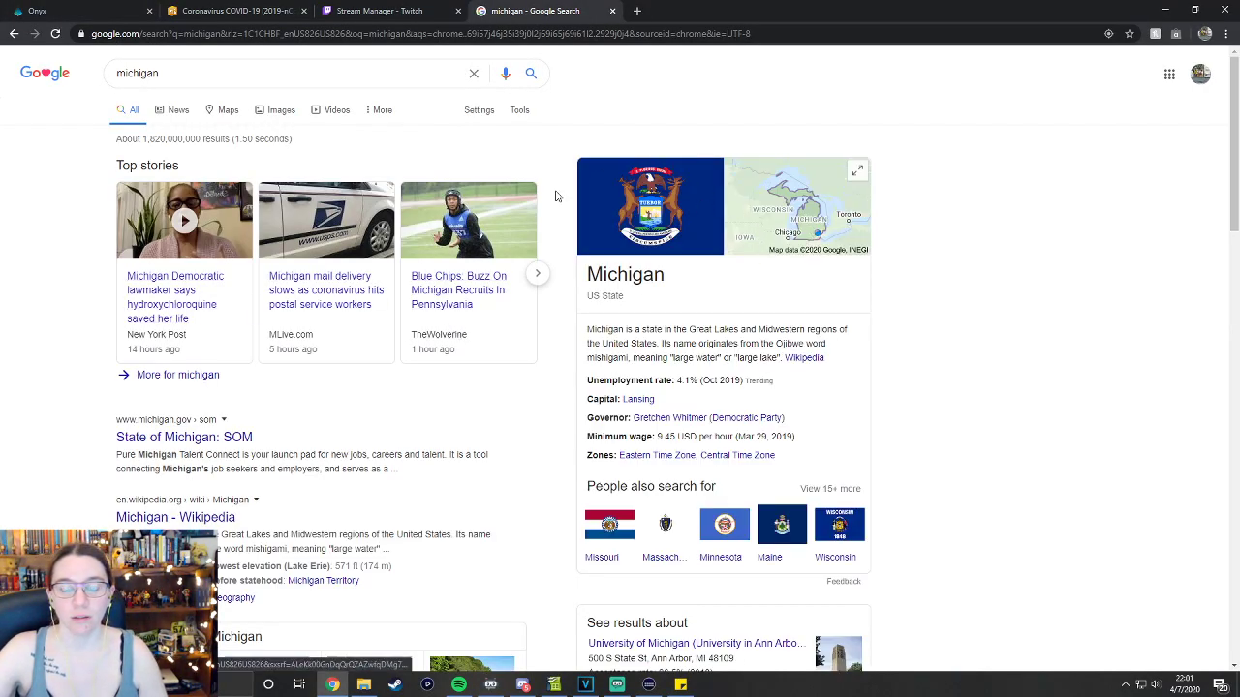
Open the map of Michigan in Google Maps and examine the state together with the Great Lakes and the northeastern coast.
click(816, 209)
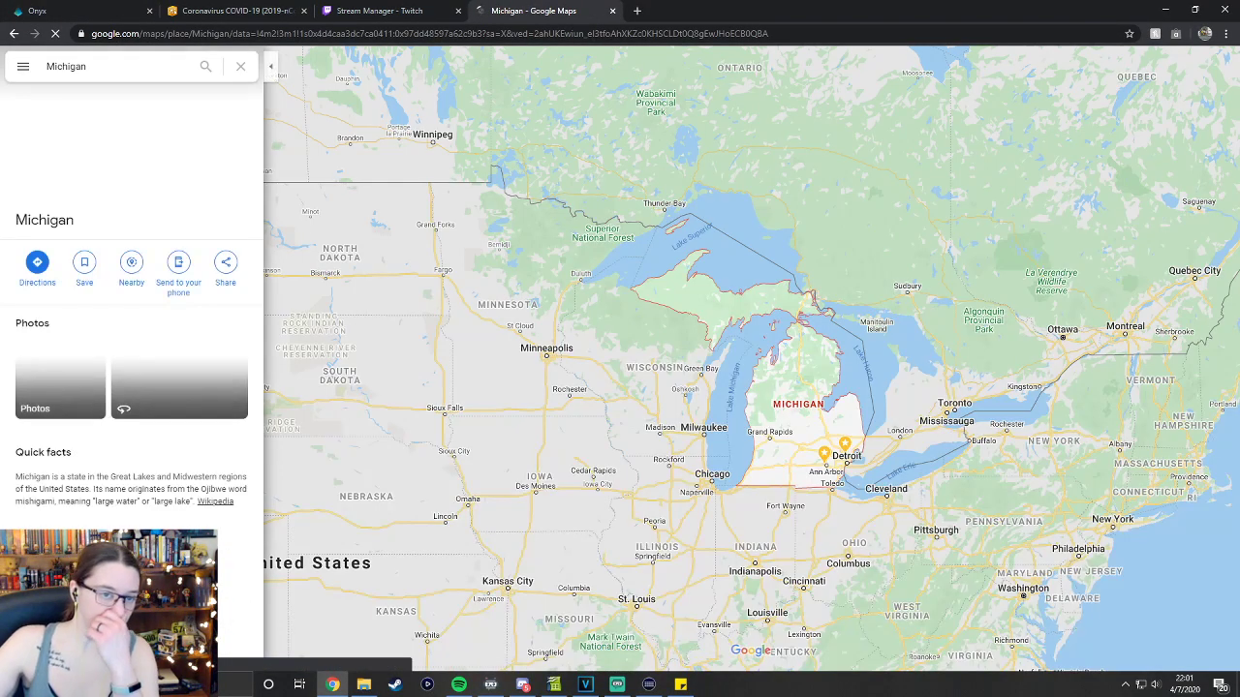
drag(740, 489, 449, 497)
drag(414, 306, 464, 215)
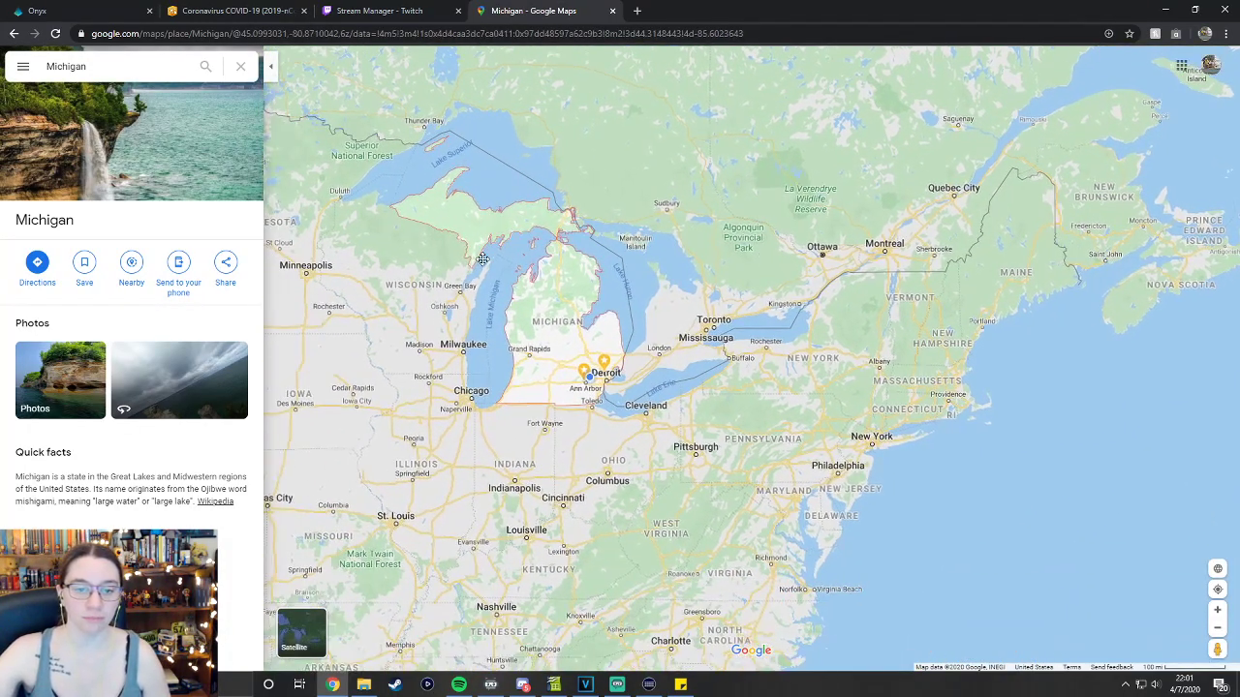
drag(769, 331, 762, 312)
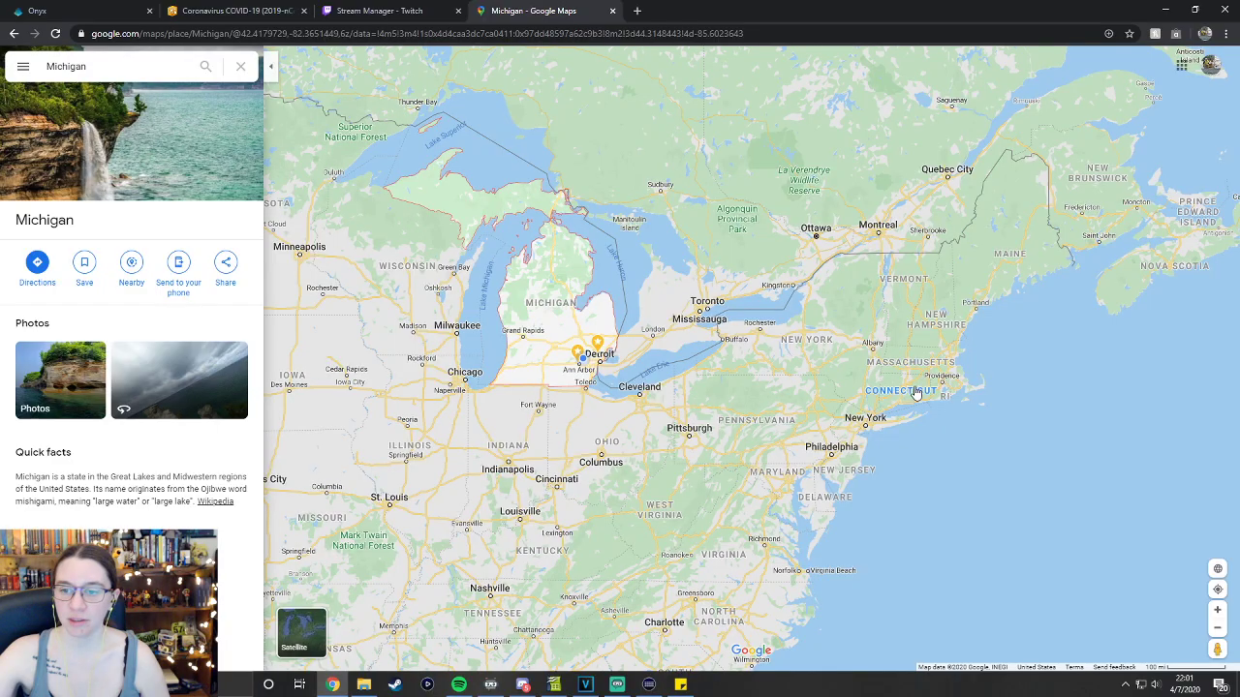
scroll(1007, 366, up, 2)
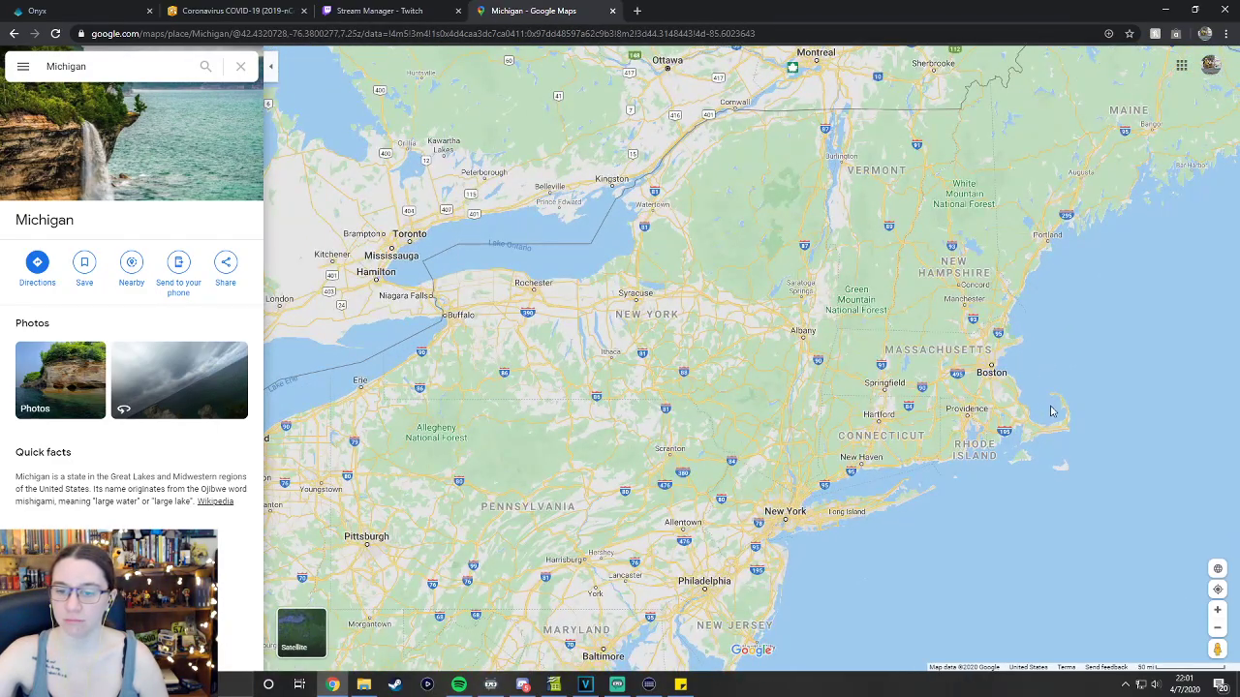
scroll(638, 390, down, 3)
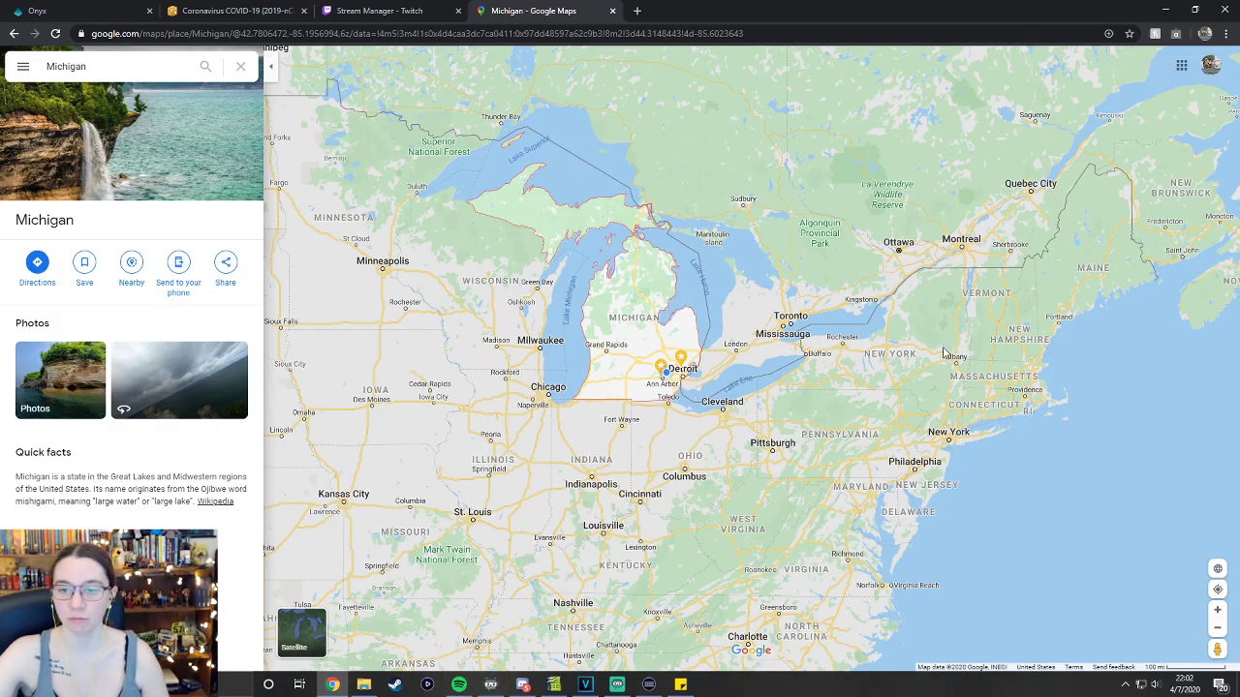
Search Google Maps for "hudson bay" and widen the view to the Great Lakes and the northeastern coast.
click(134, 67)
text(hudson bay)
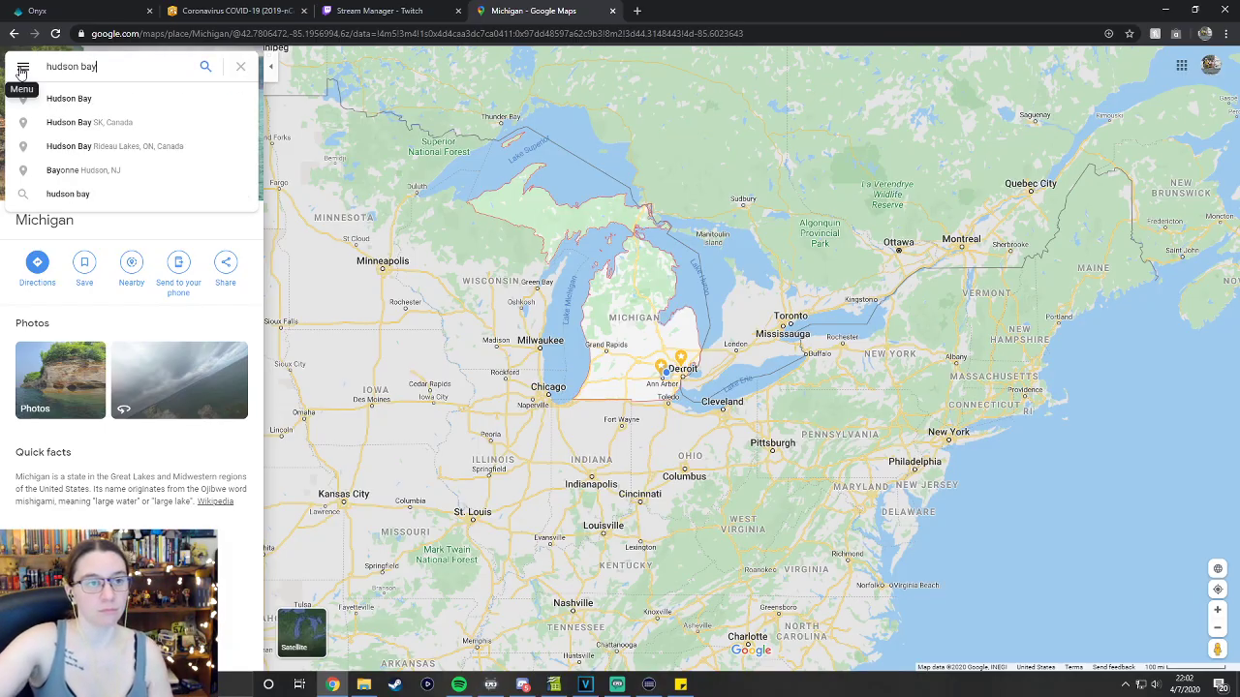
key(Return)
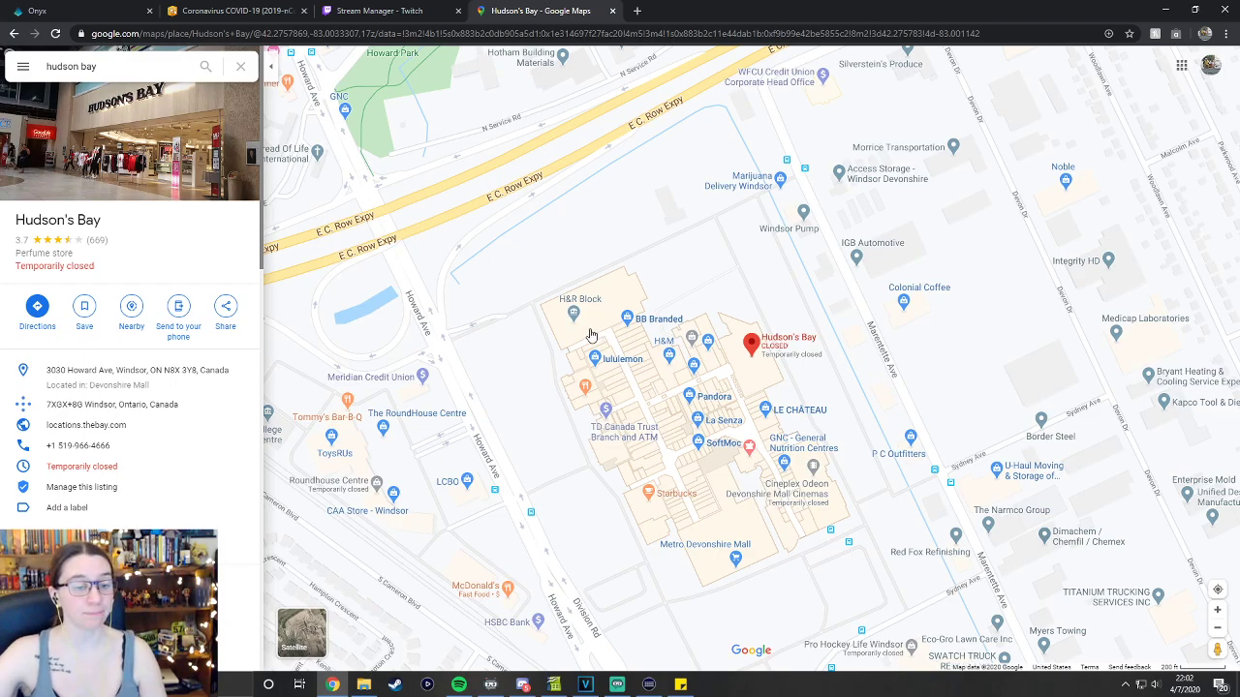
scroll(593, 336, down, 4)
scroll(590, 335, down, 3)
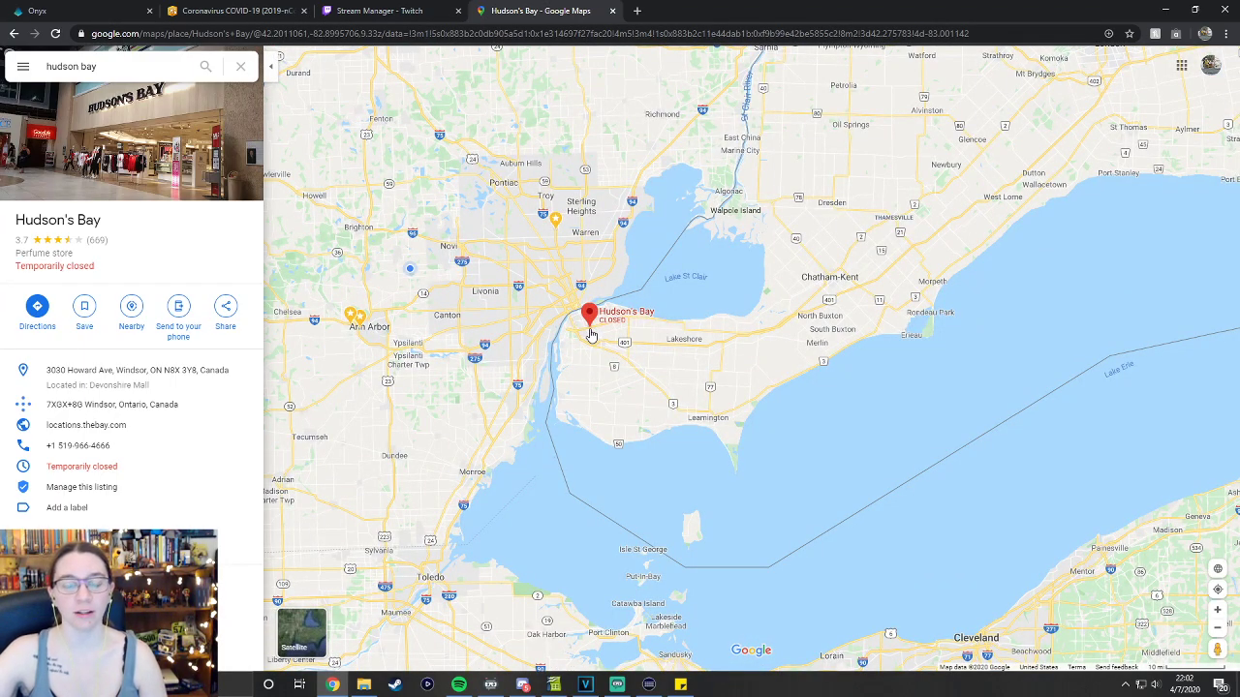
scroll(591, 335, down, 3)
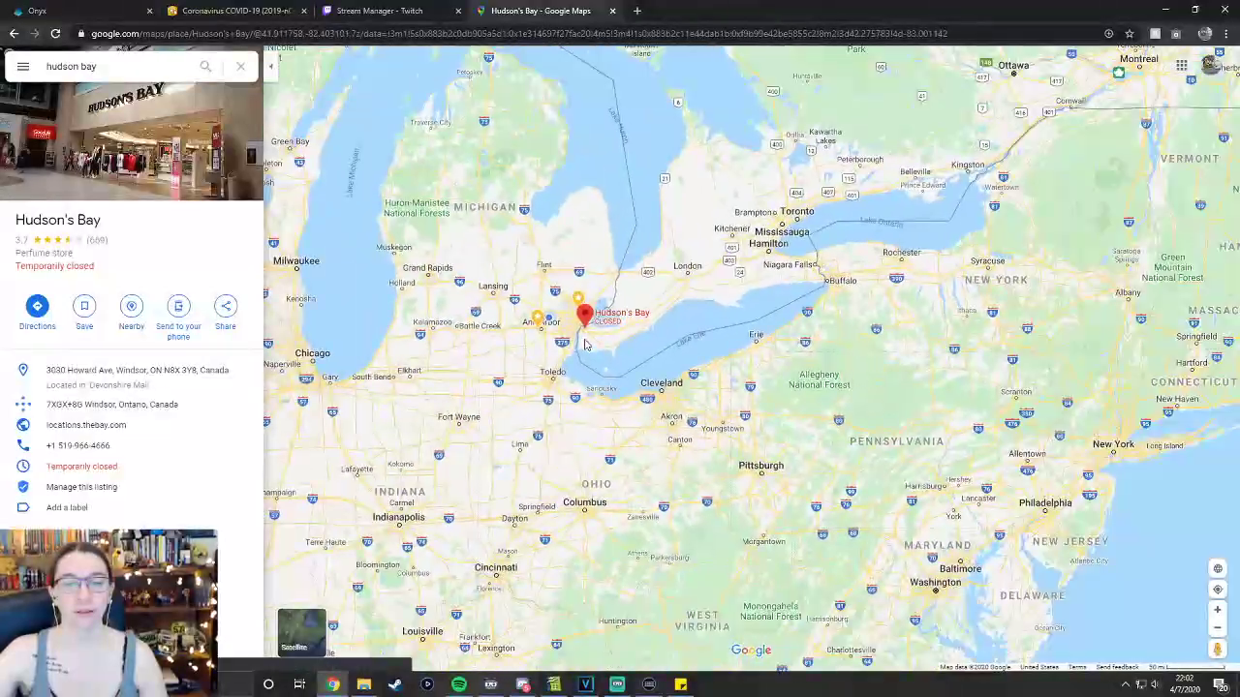
scroll(586, 344, down, 2)
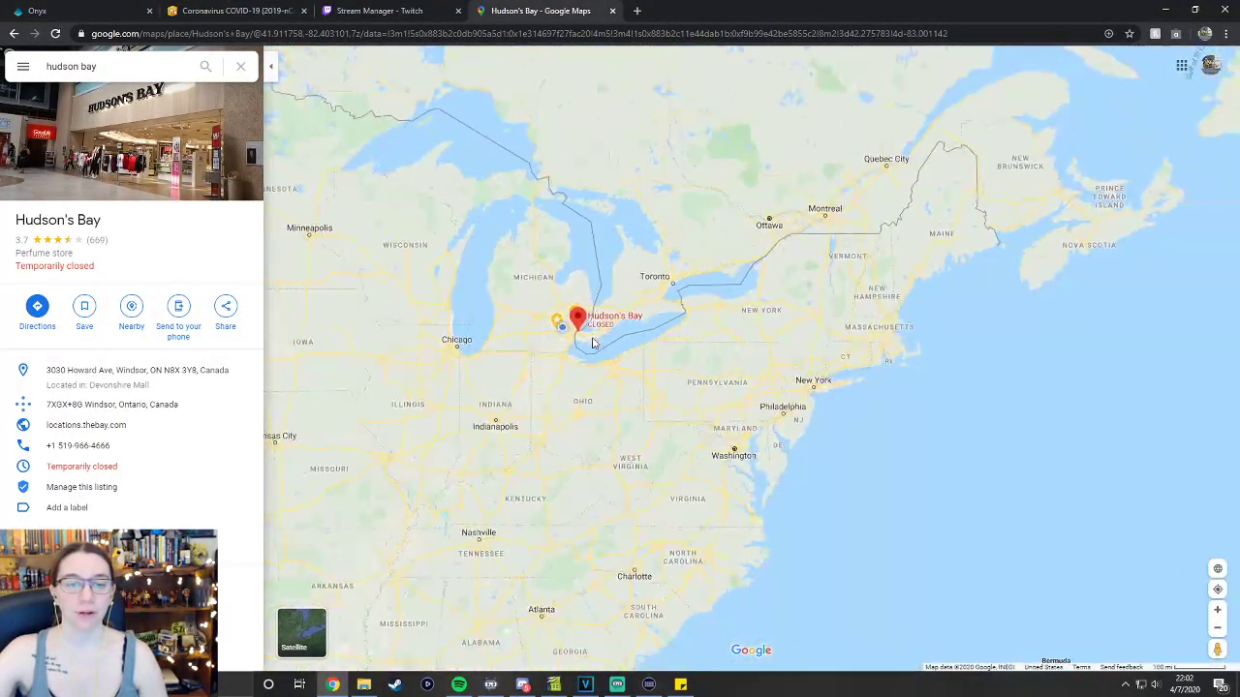
scroll(593, 344, down, 1)
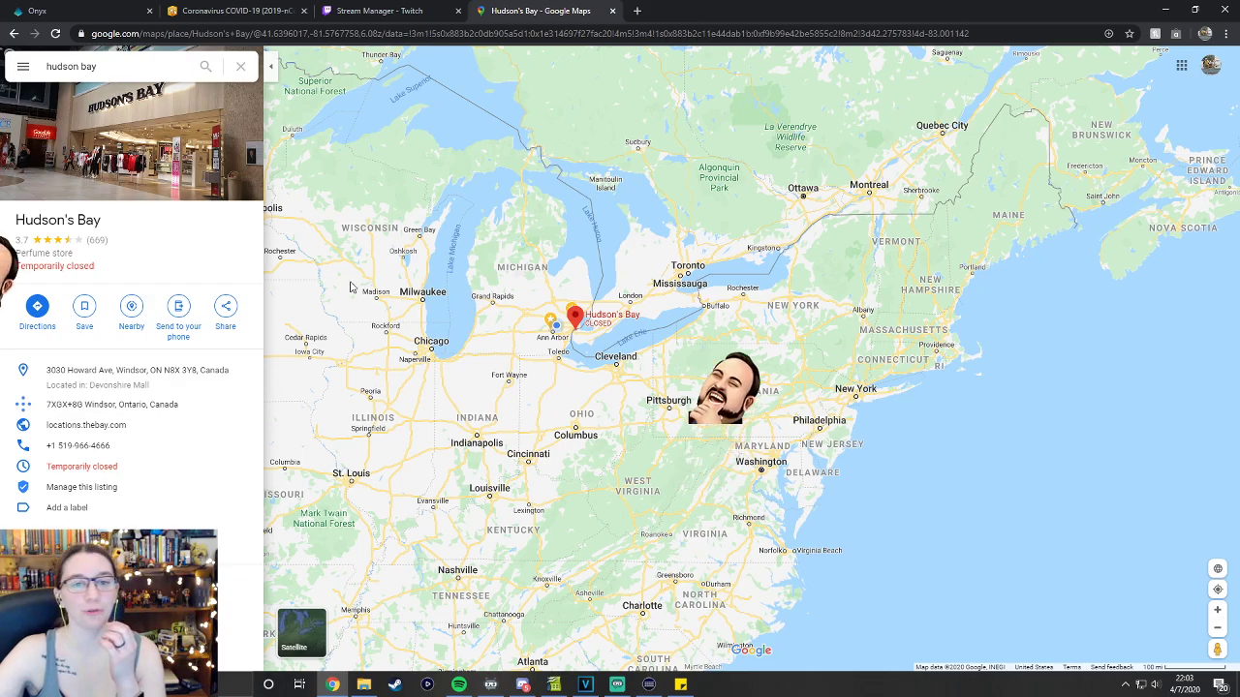
Examine the Great Lakes region on the map, looking closely at Lake Ontario and its surrounding shores.
drag(411, 265, 472, 342)
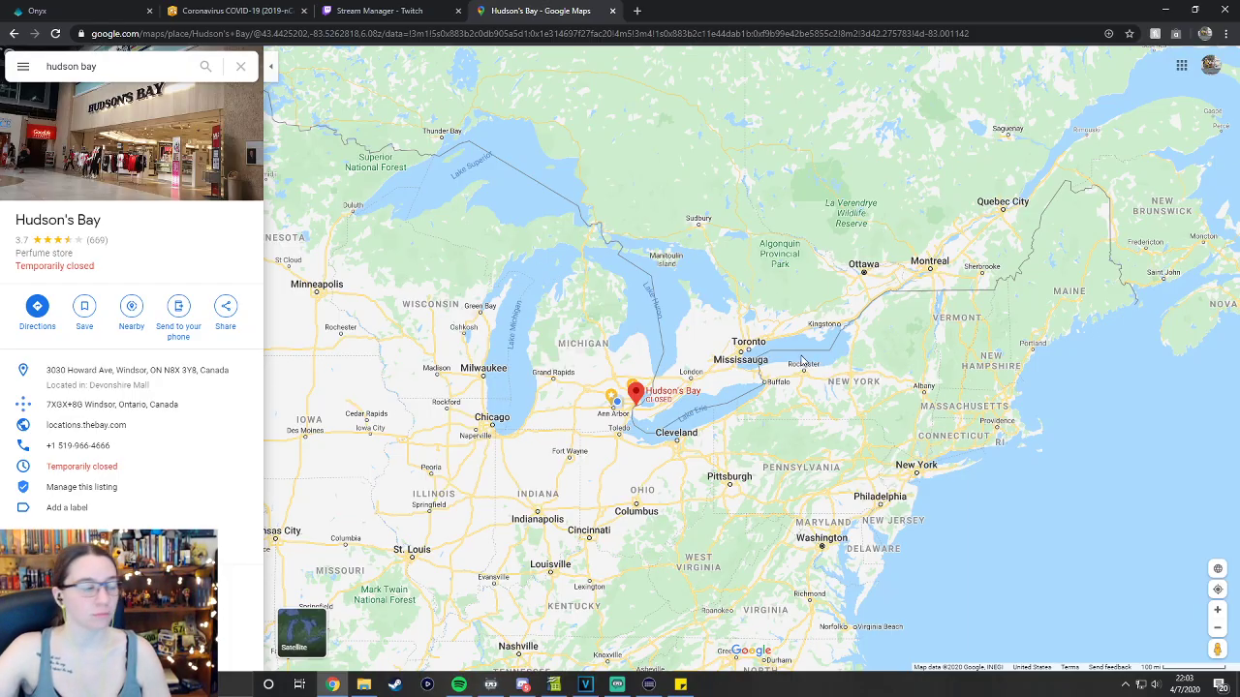
drag(883, 392, 749, 351)
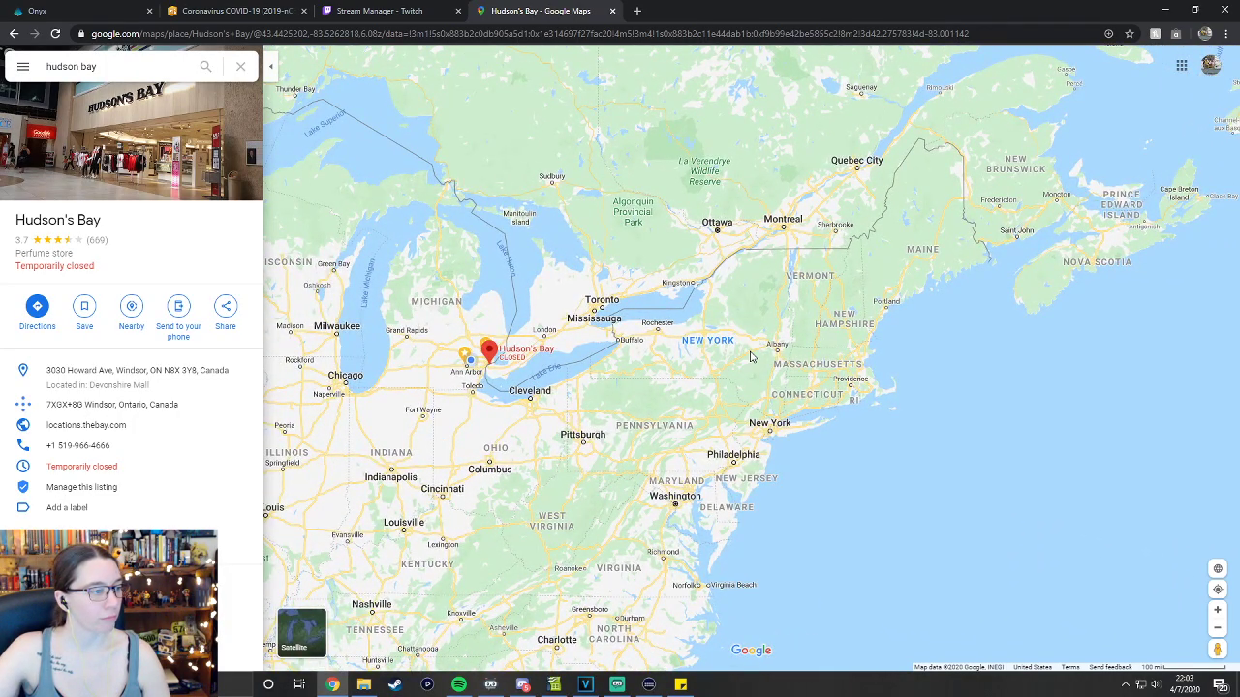
scroll(689, 333, up, 3)
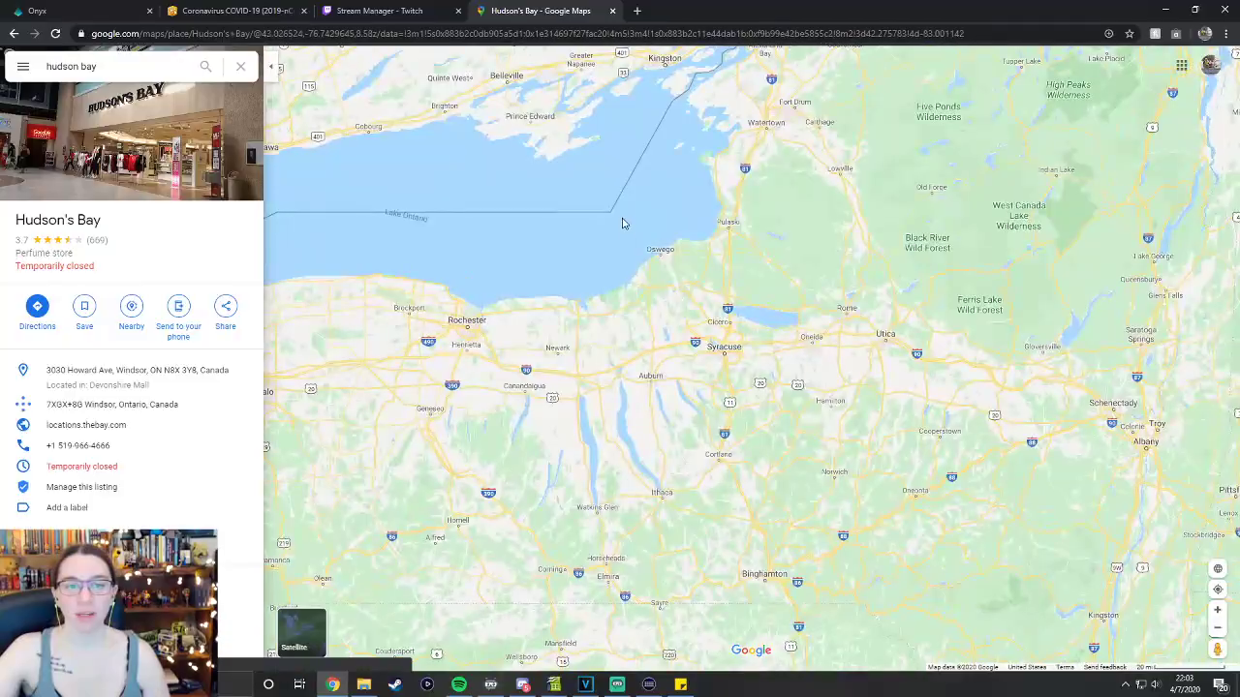
scroll(733, 304, up, 2)
scroll(685, 310, up, 1)
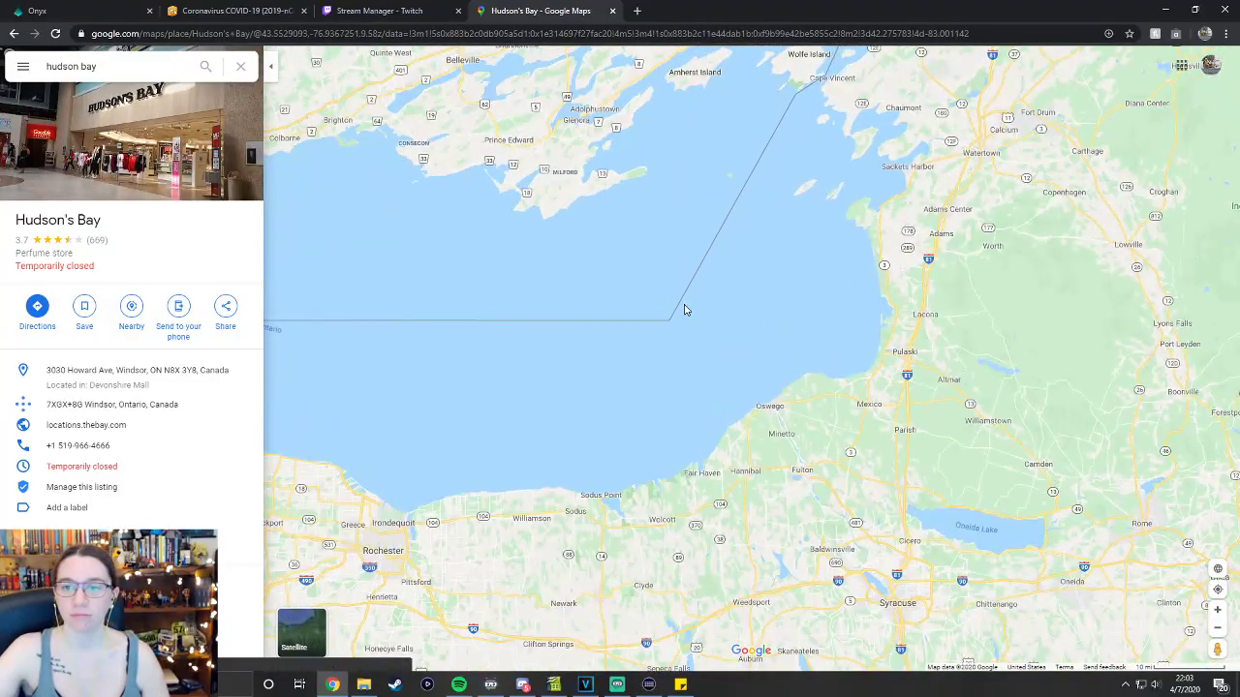
scroll(685, 310, up, 2)
scroll(706, 299, down, 3)
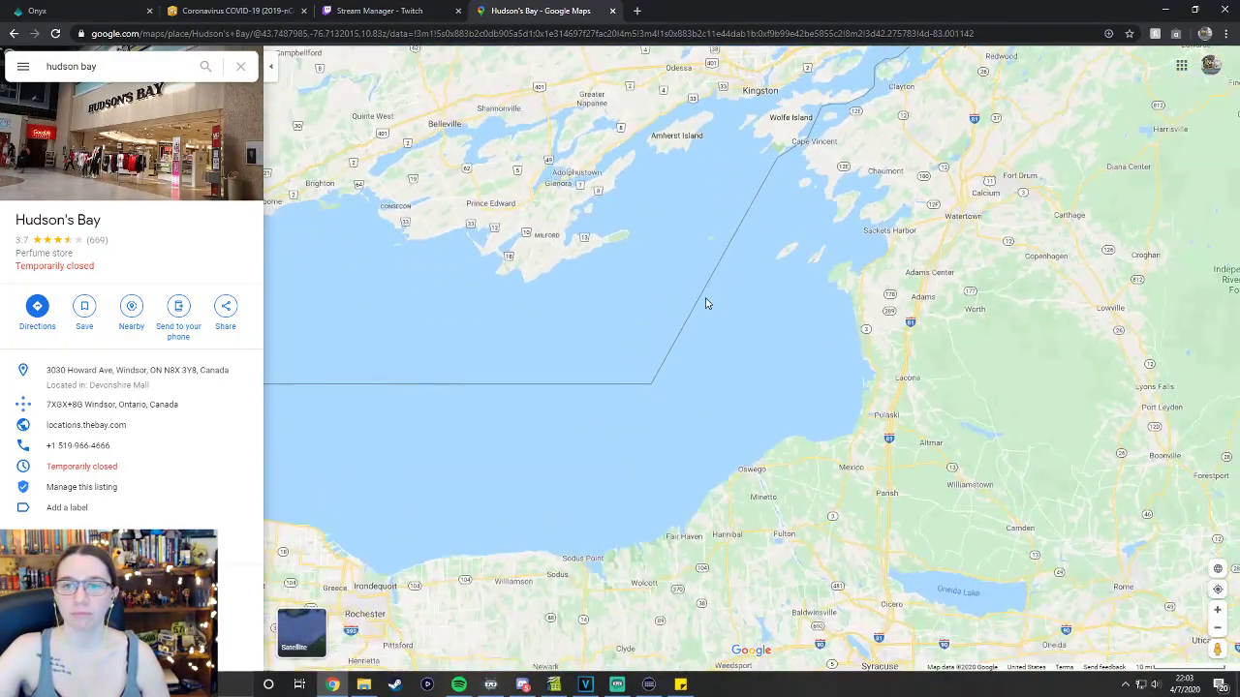
scroll(881, 263, up, 1)
drag(833, 298, 884, 289)
scroll(765, 310, down, 1)
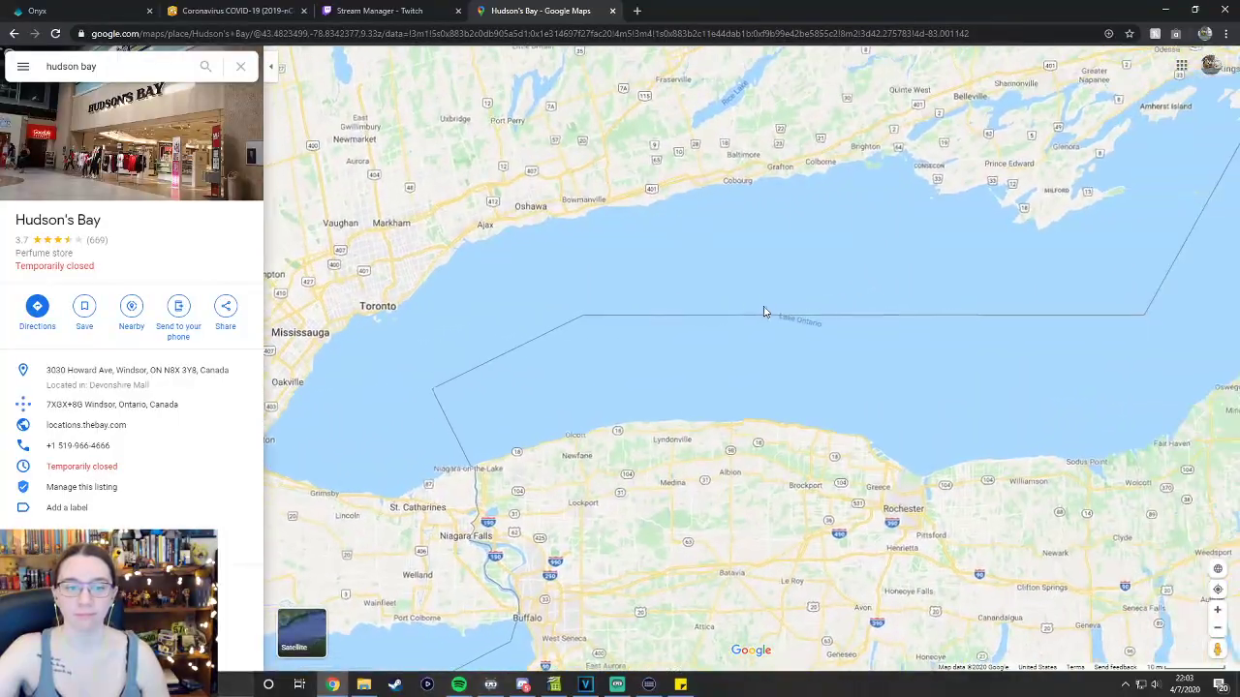
scroll(843, 288, up, 1)
scroll(825, 299, down, 5)
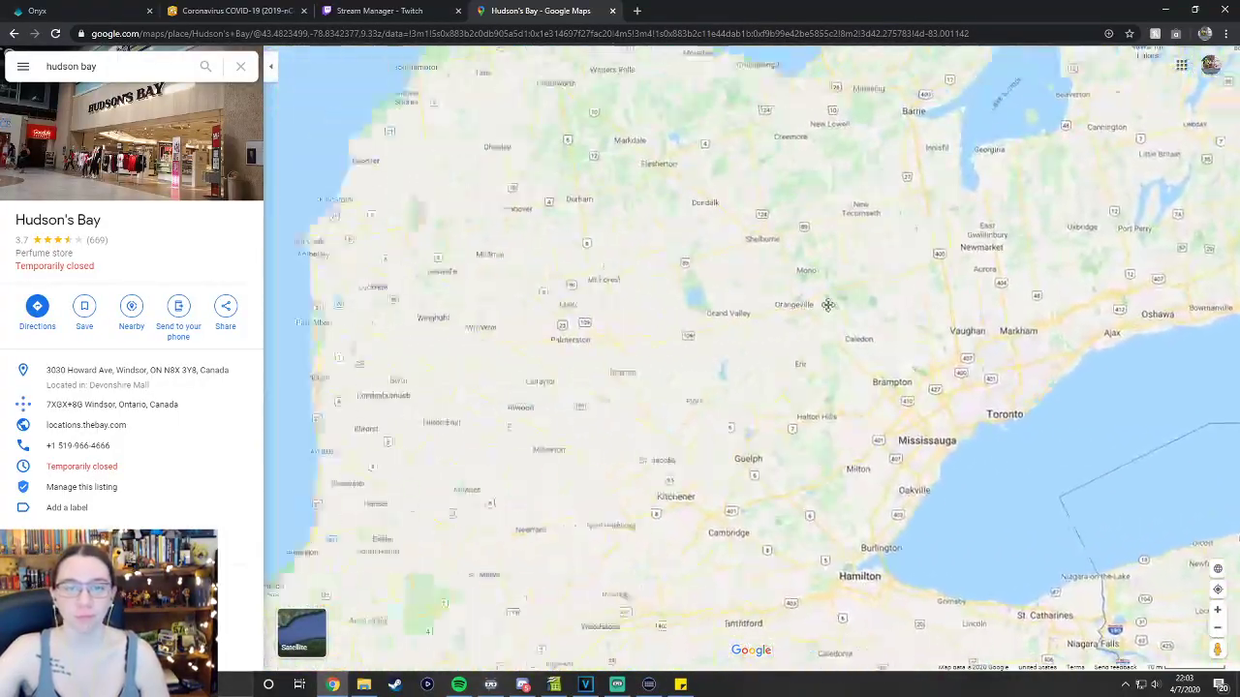
scroll(635, 311, down, 2)
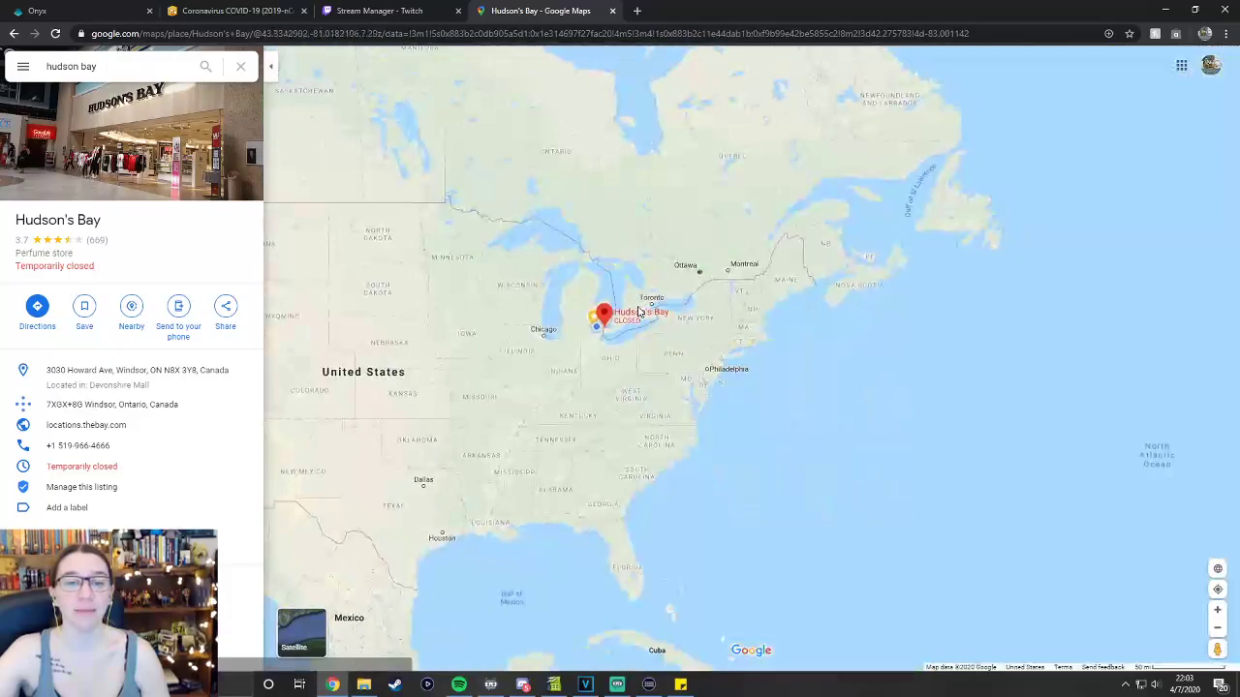
scroll(523, 300, up, 2)
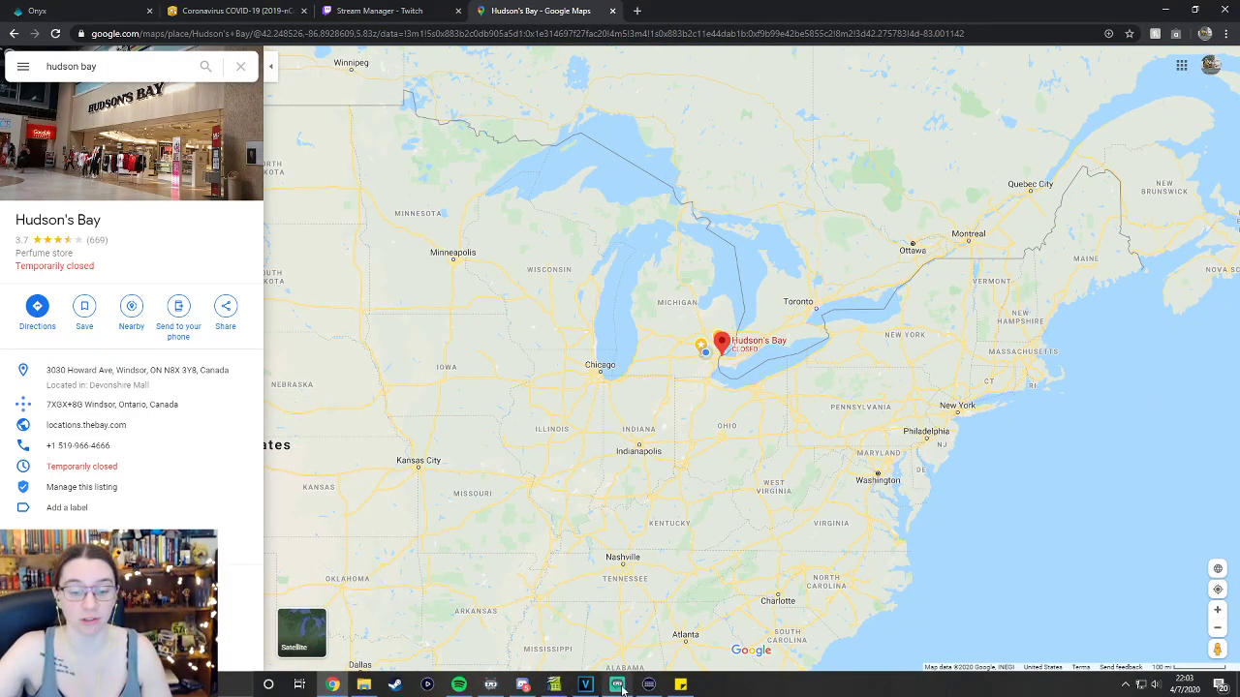
mouse_move(621, 688)
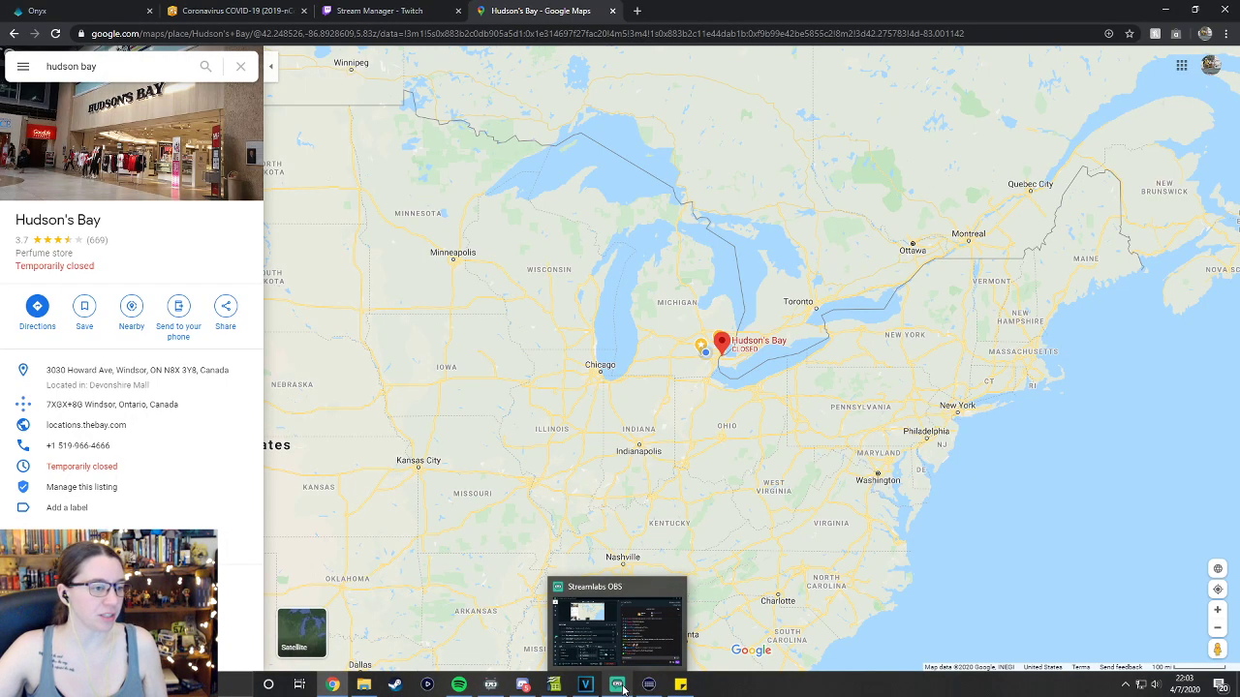
mouse_move(625, 657)
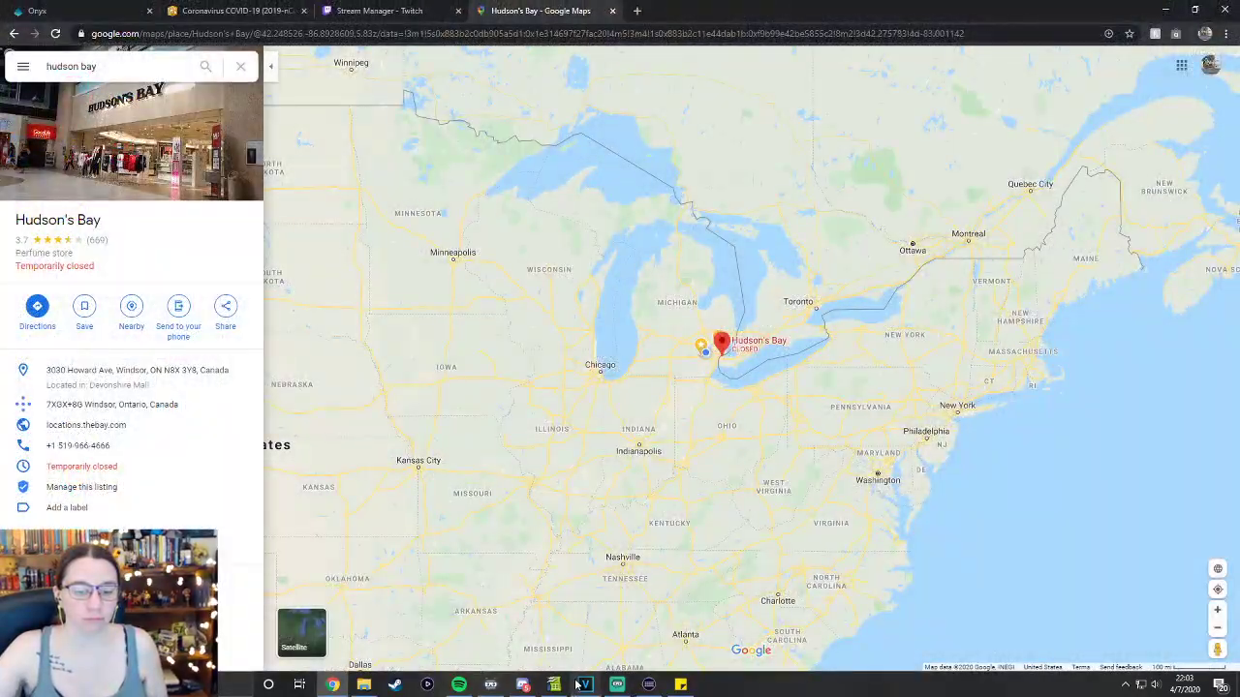
click(585, 685)
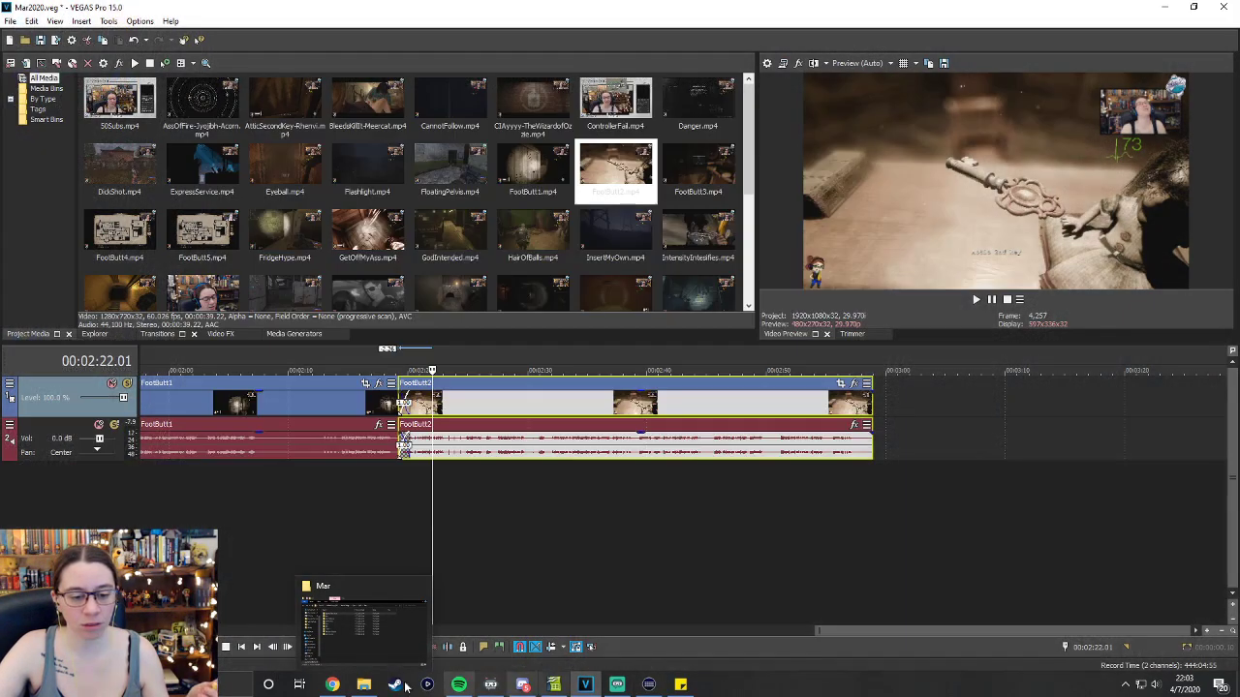
click(332, 685)
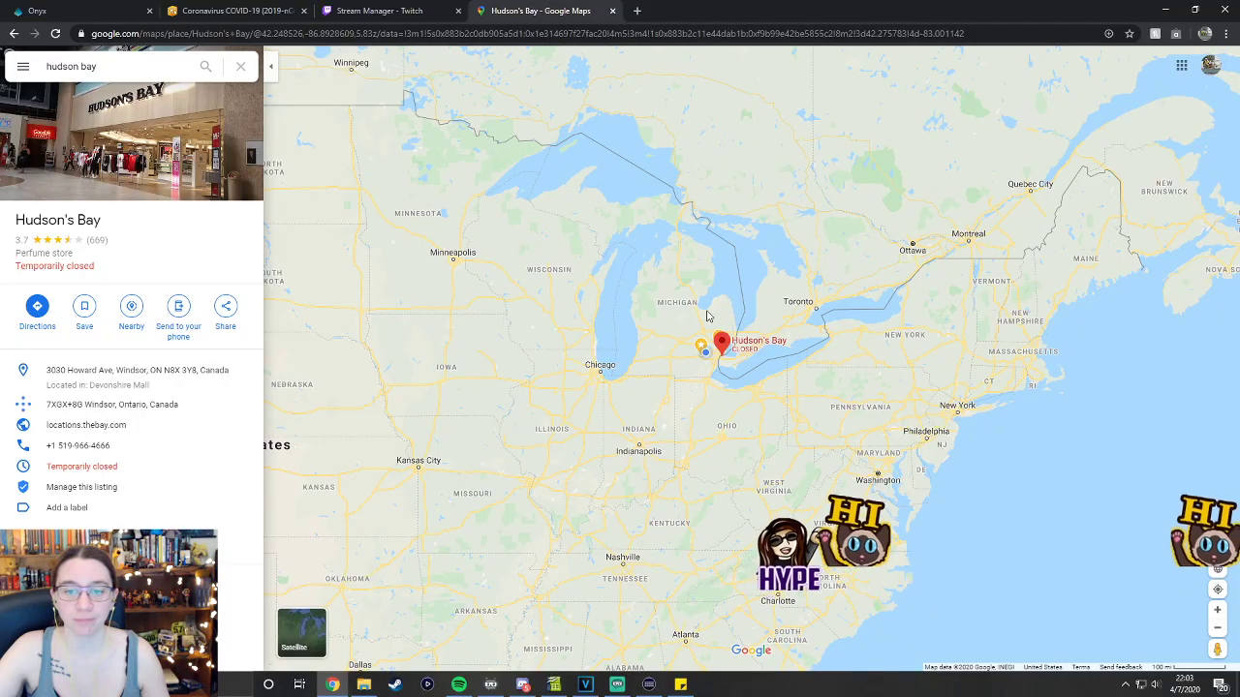
Locate Hudson Bay in northern Canada on the map and examine its position relative to the Great Lakes and North America.
scroll(707, 316, up, 1)
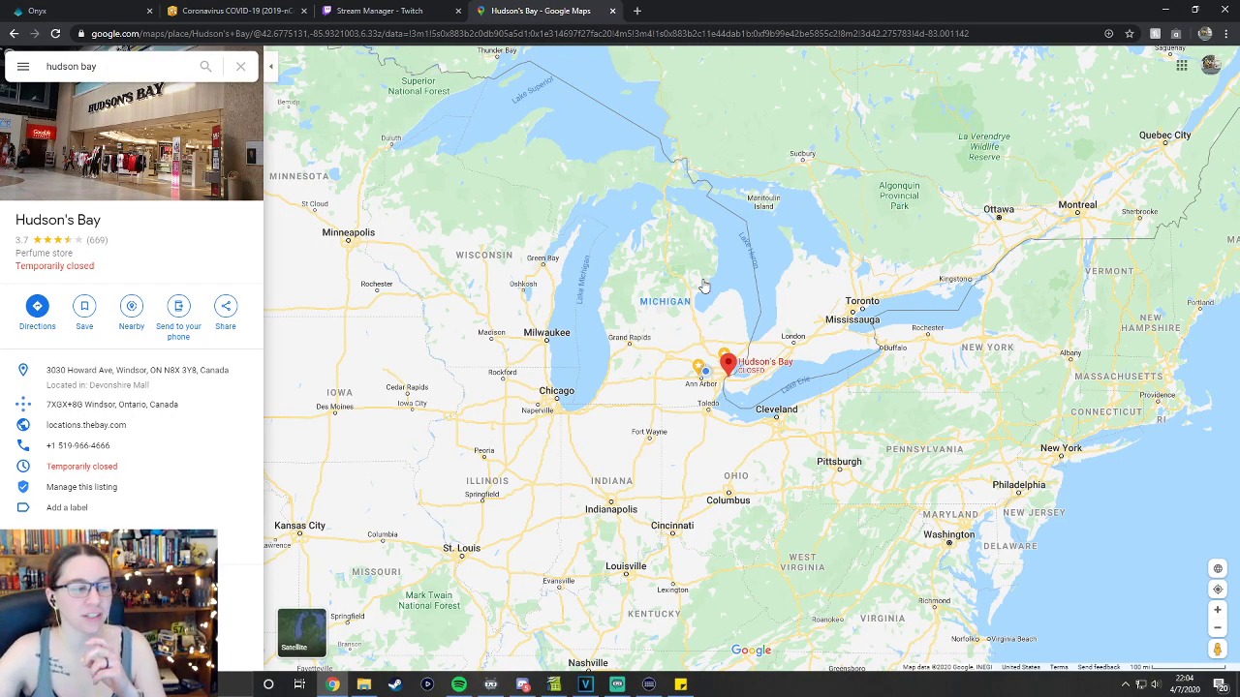
drag(891, 249, 746, 456)
scroll(747, 456, down, 3)
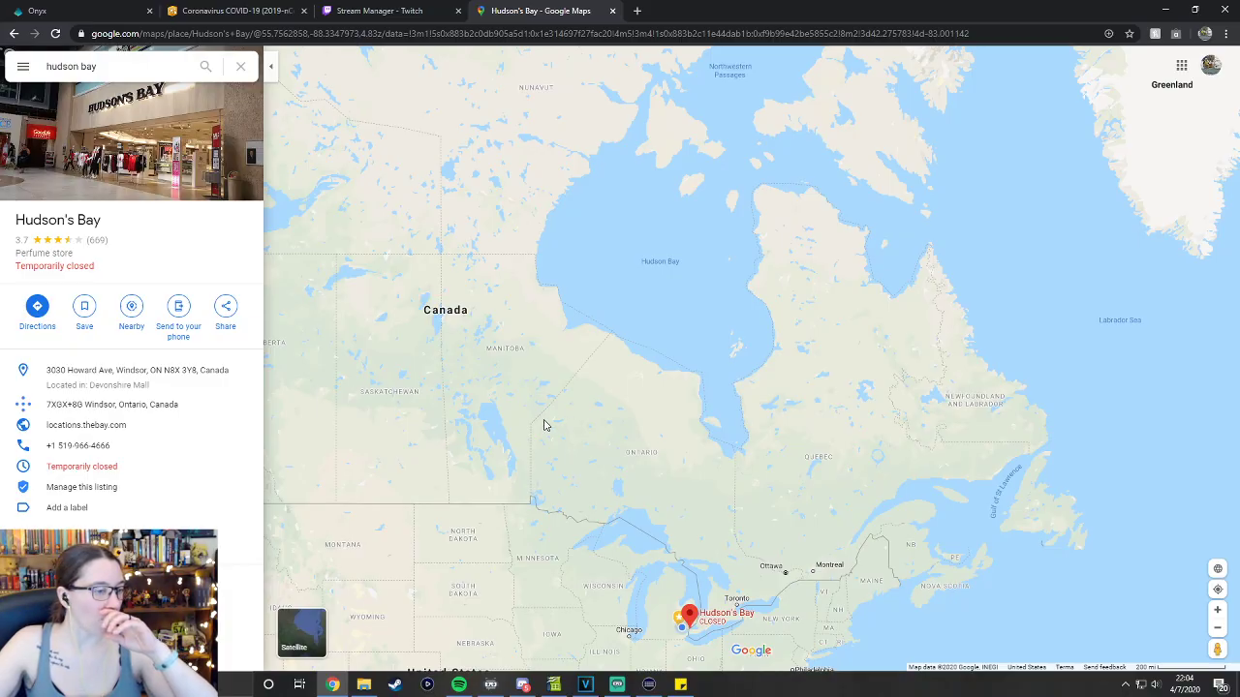
drag(543, 425, 695, 271)
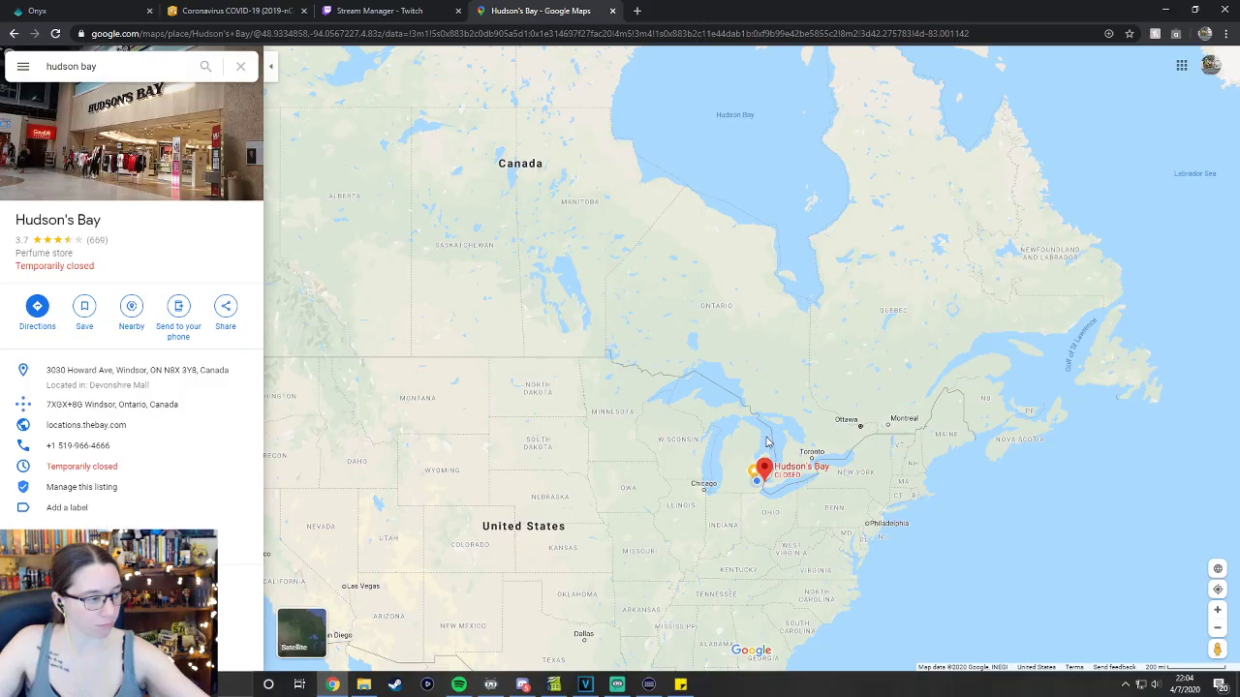
scroll(557, 424, down, 1)
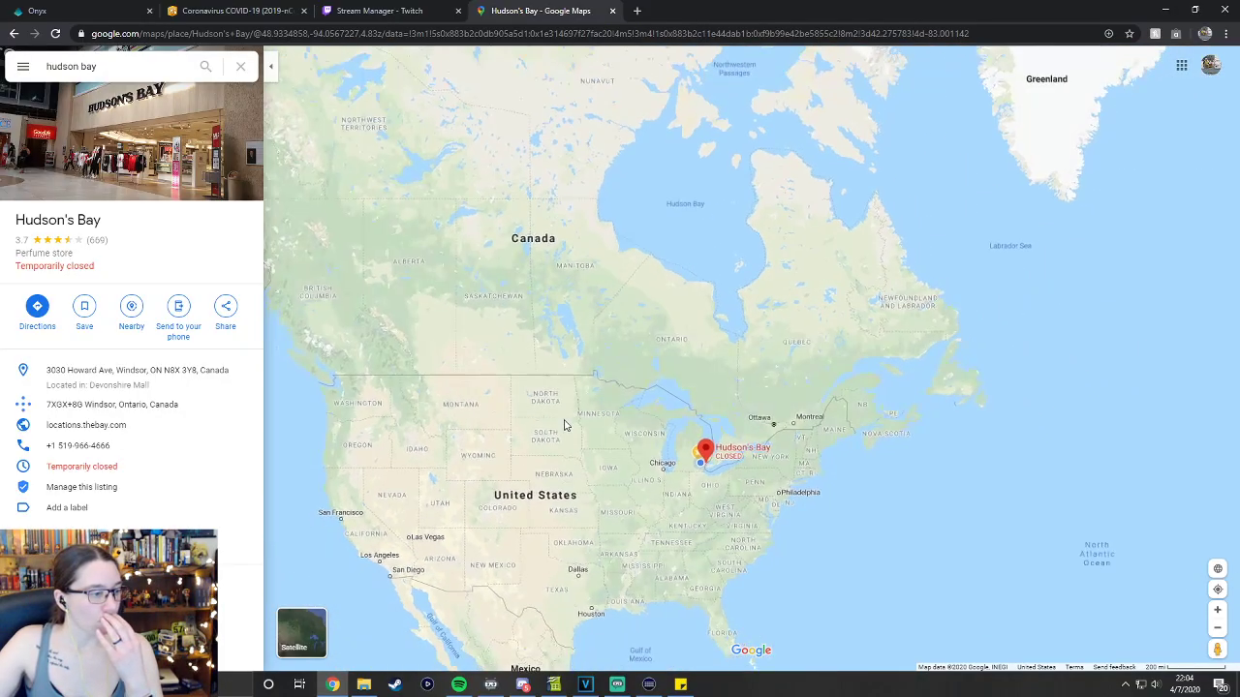
scroll(570, 434, up, 1)
scroll(706, 310, down, 1)
drag(766, 281, 731, 311)
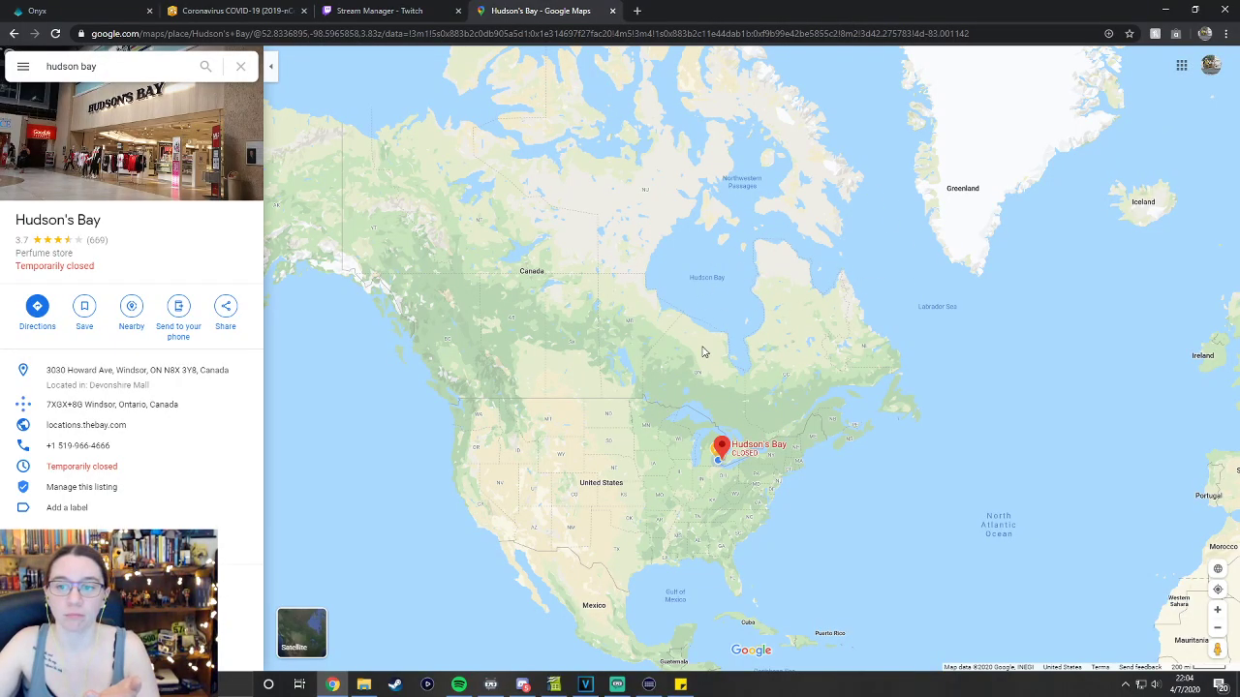
drag(709, 366, 822, 320)
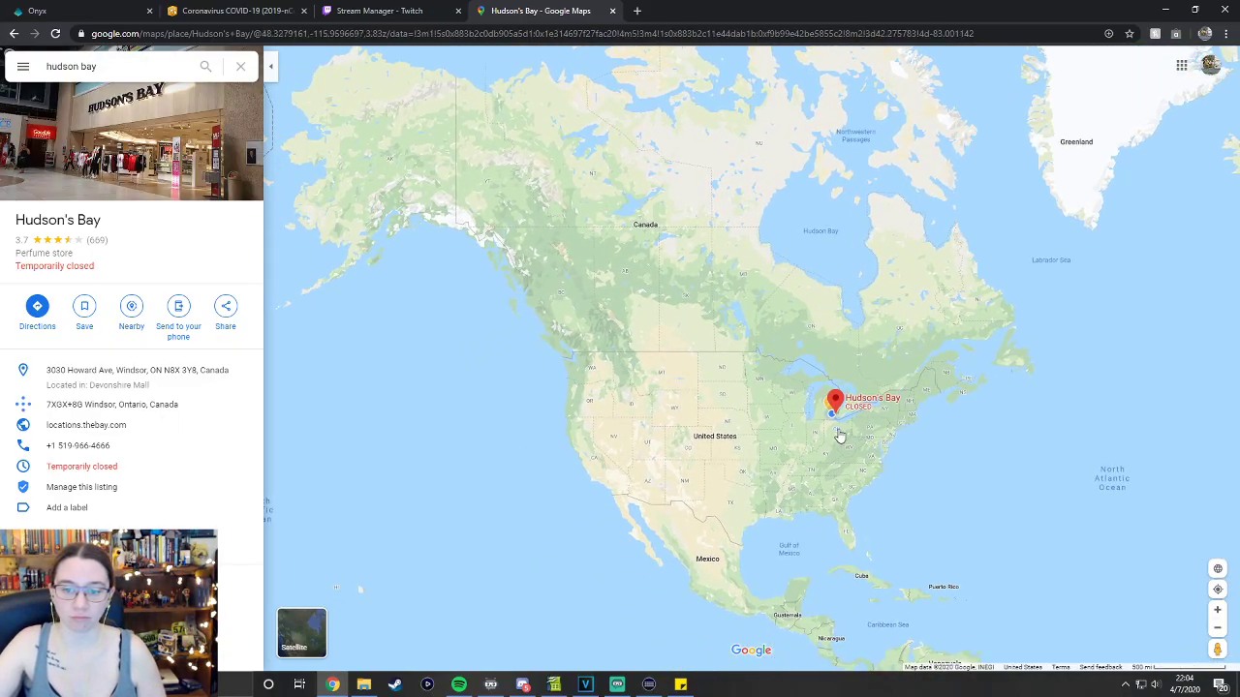
drag(841, 435, 733, 406)
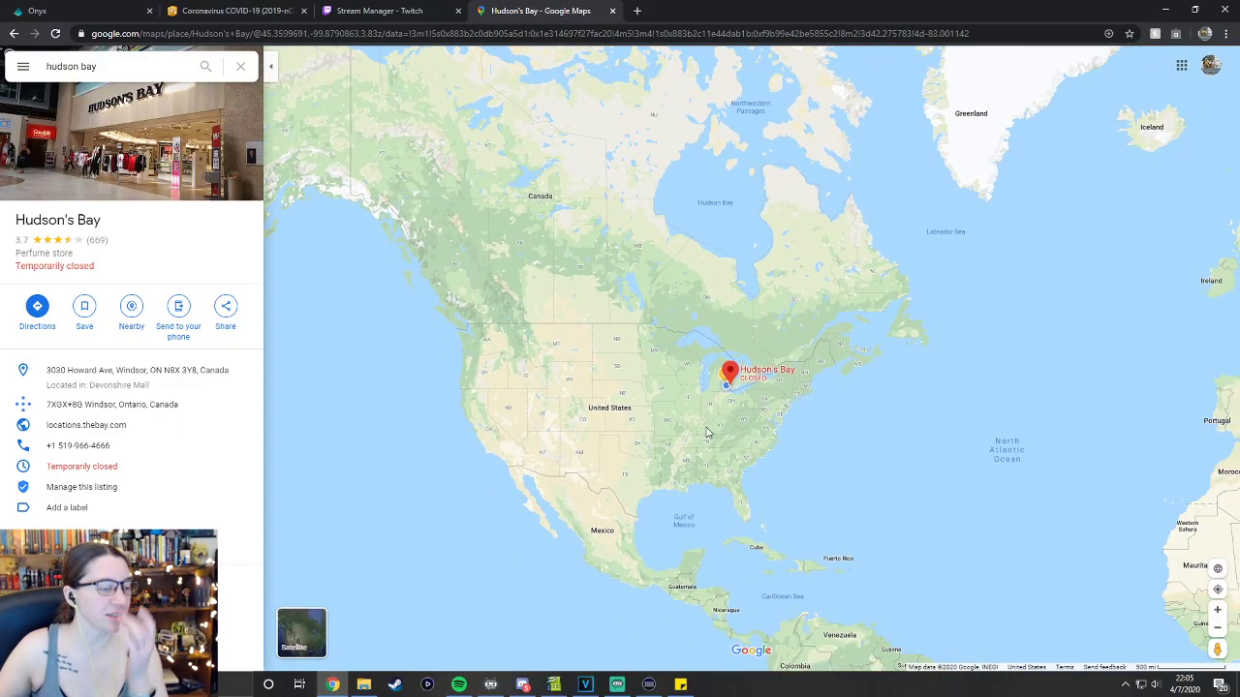
Examine Michigan up close on the map, including Saginaw Bay and the surrounding lakes.
scroll(706, 419, down, 3)
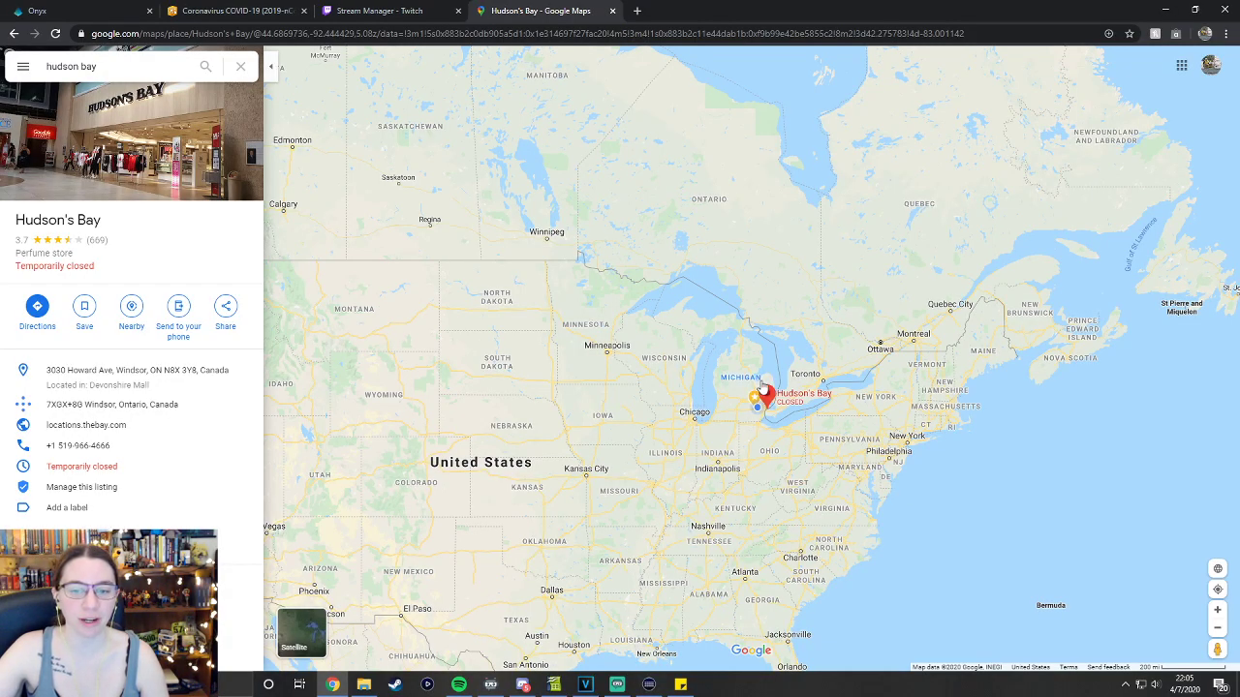
scroll(793, 452, up, 5)
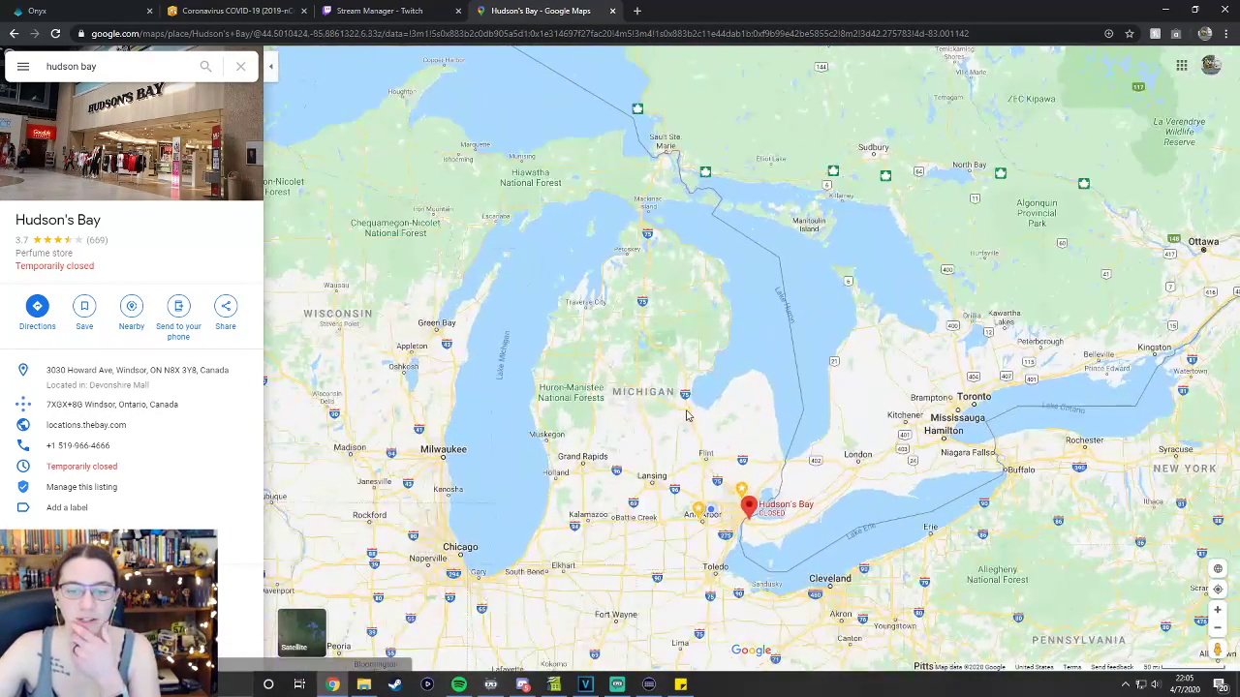
scroll(711, 415, up, 2)
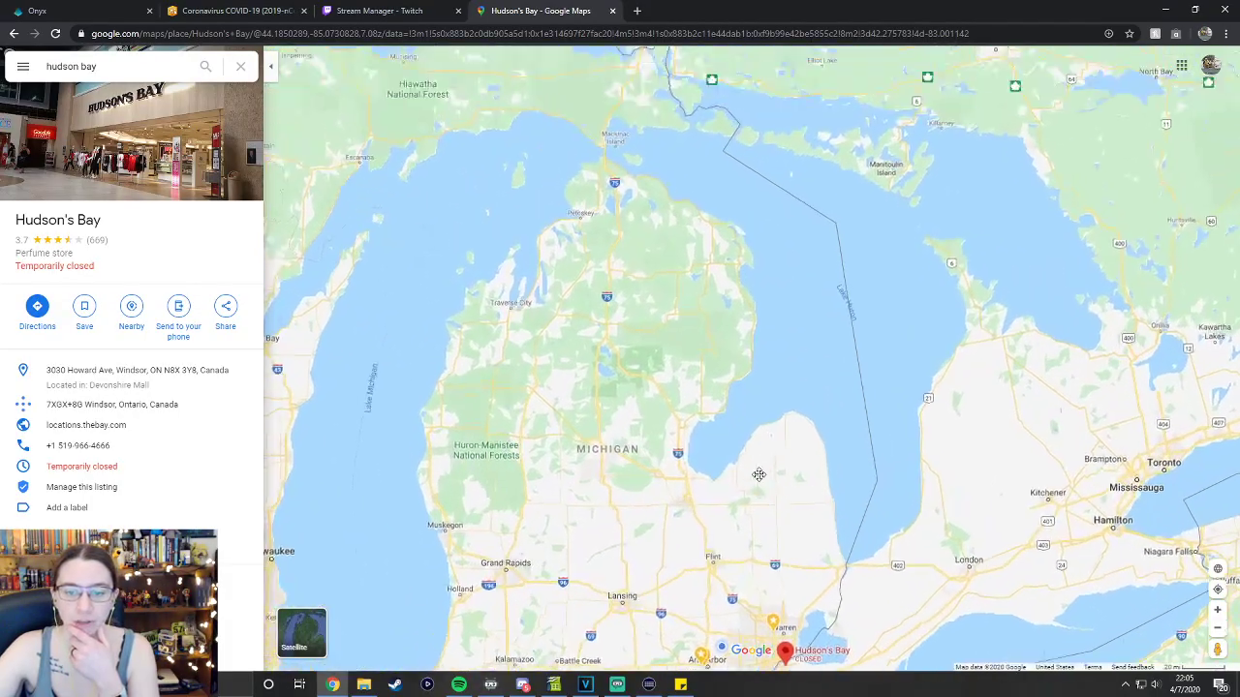
scroll(678, 504, up, 3)
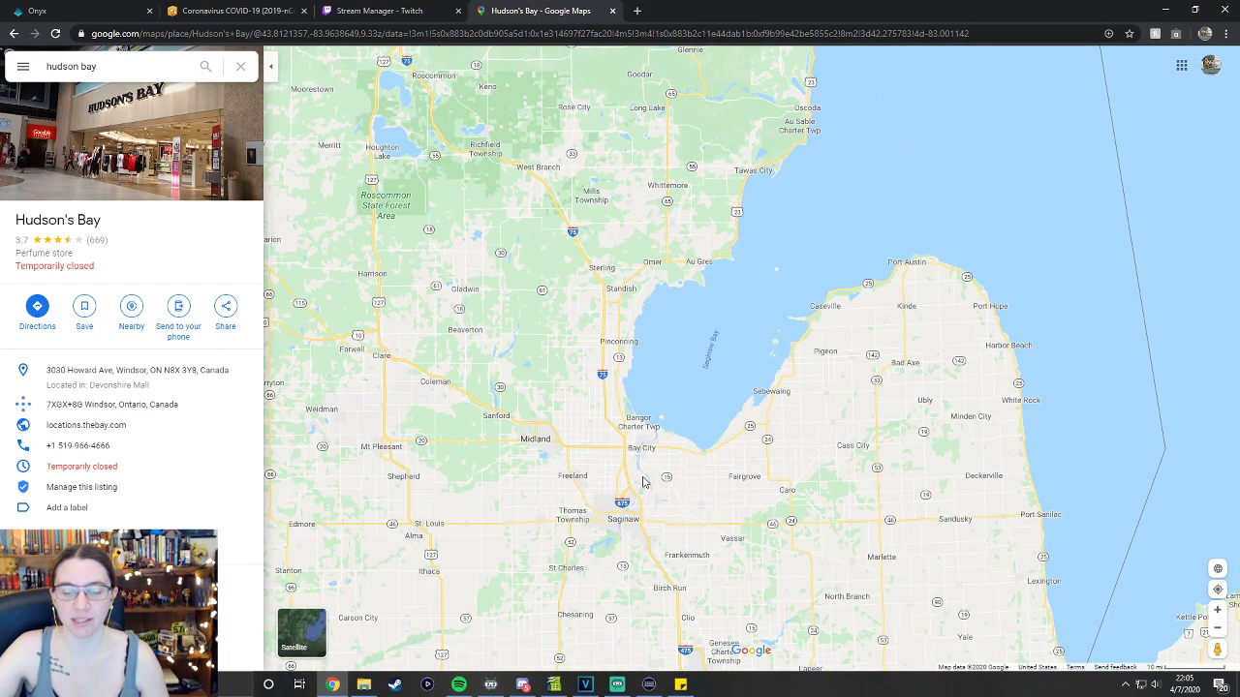
scroll(612, 508, down, 1)
scroll(612, 508, down, 3)
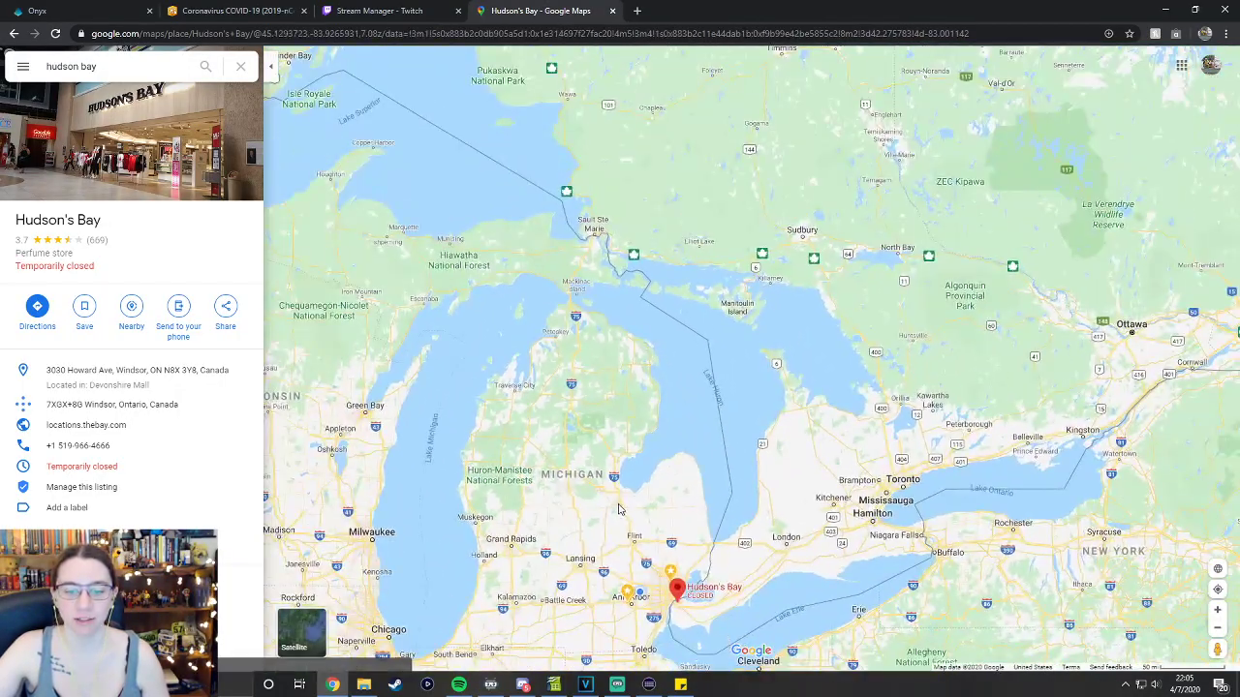
drag(618, 495, 684, 345)
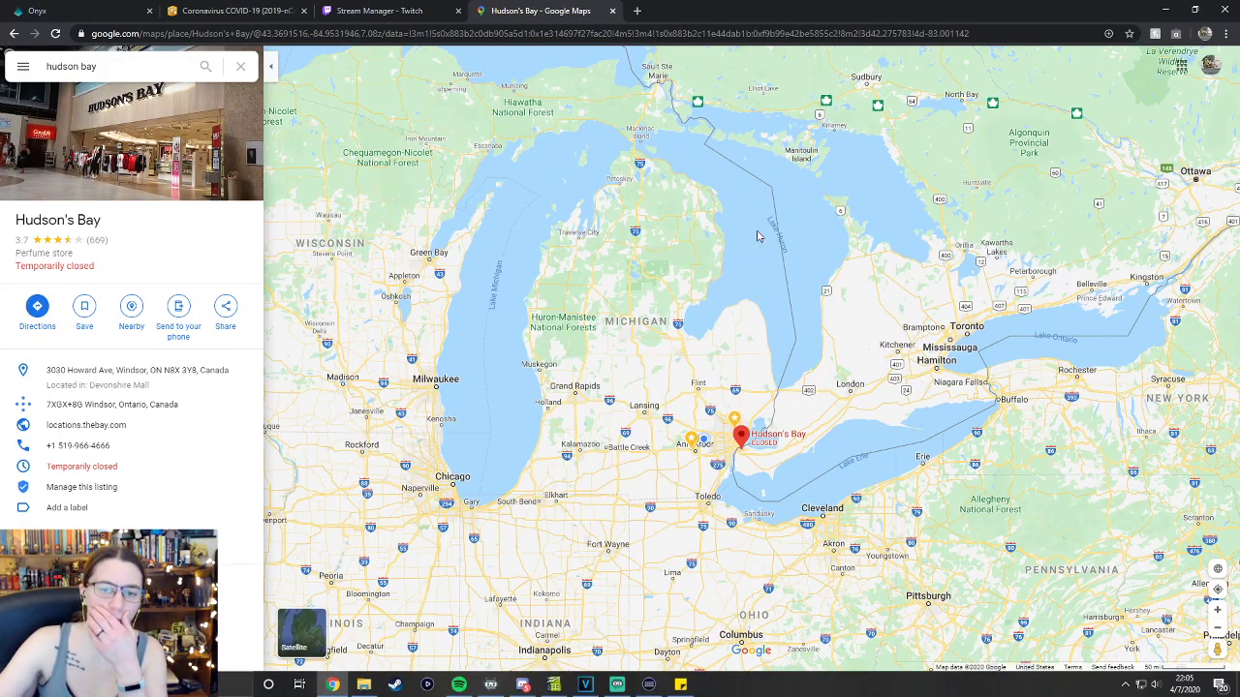
Switch to VEGAS Pro, add FootButt3.mp4 from the project media directly after the FootButt2 clip and play it from its start.
click(1165, 9)
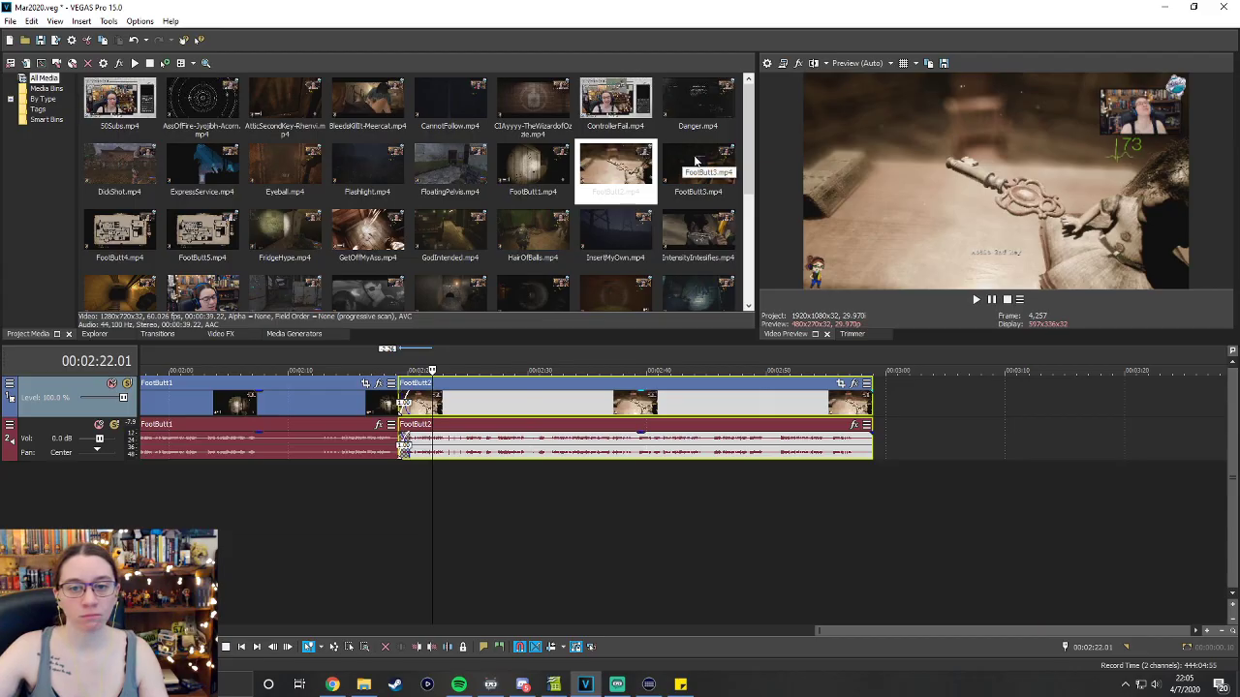
drag(695, 172, 883, 431)
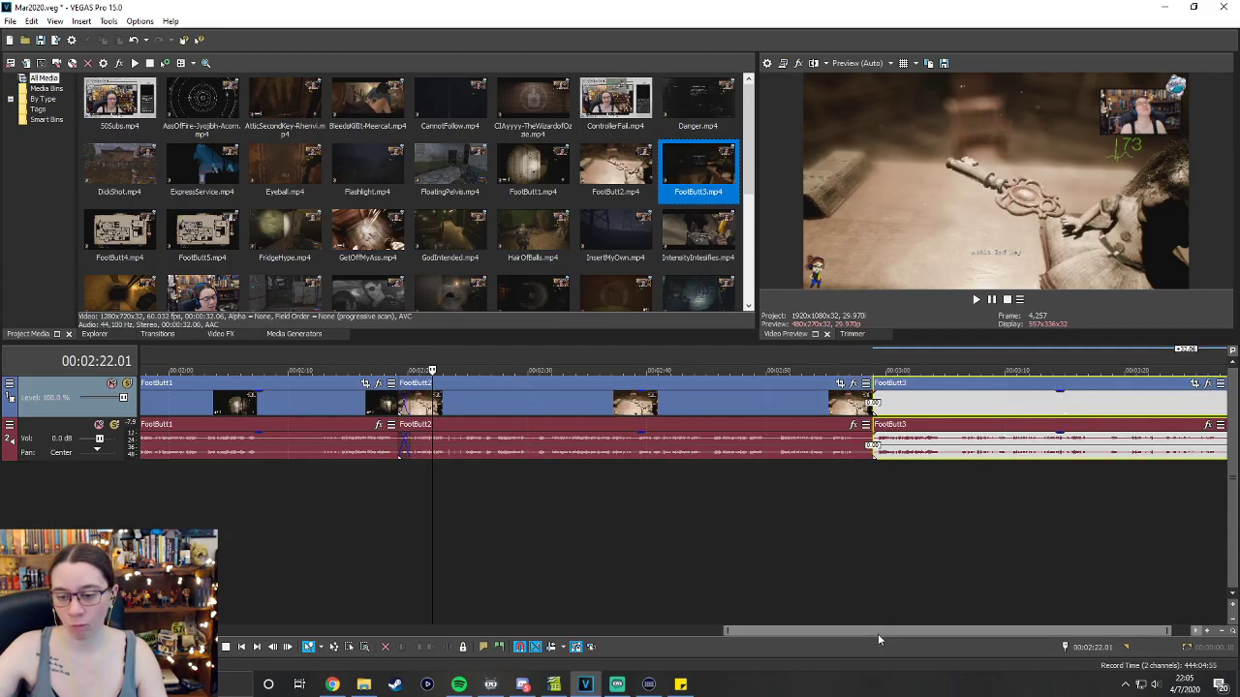
drag(878, 633, 890, 551)
click(617, 350)
click(975, 299)
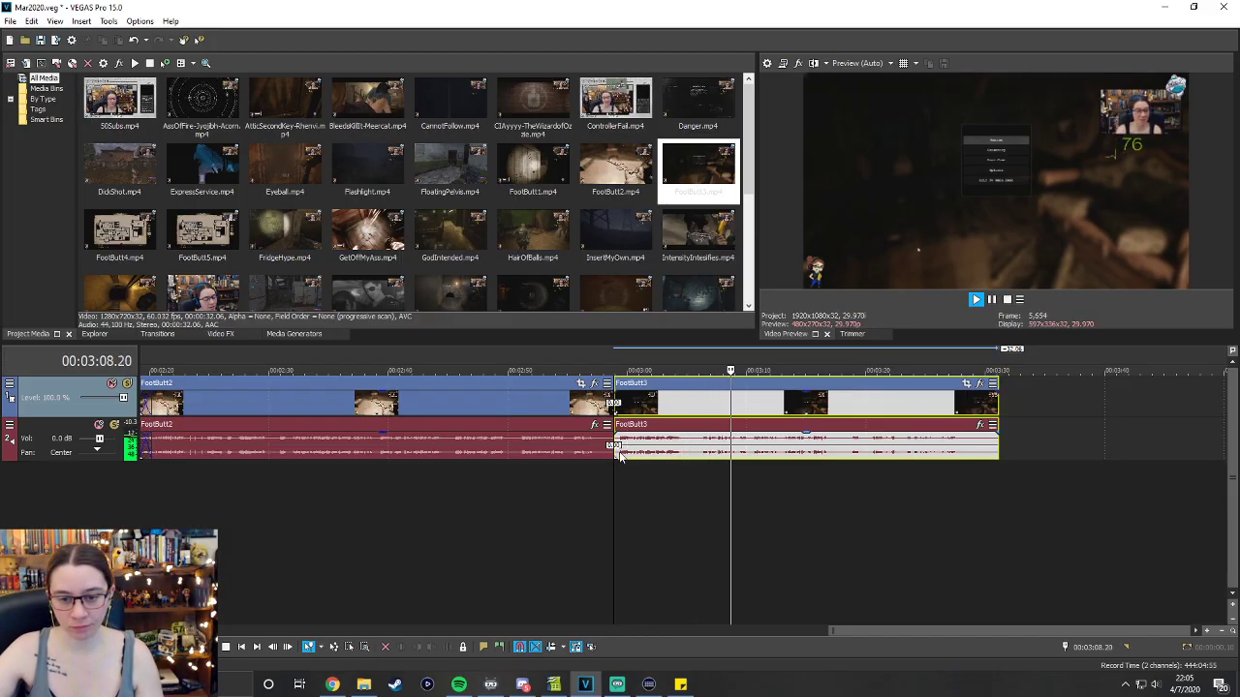
Trim about 23 seconds off the start of FootButt3 and move it back to overlap the end of FootButt2 in a one-second crossfade.
drag(614, 445, 748, 445)
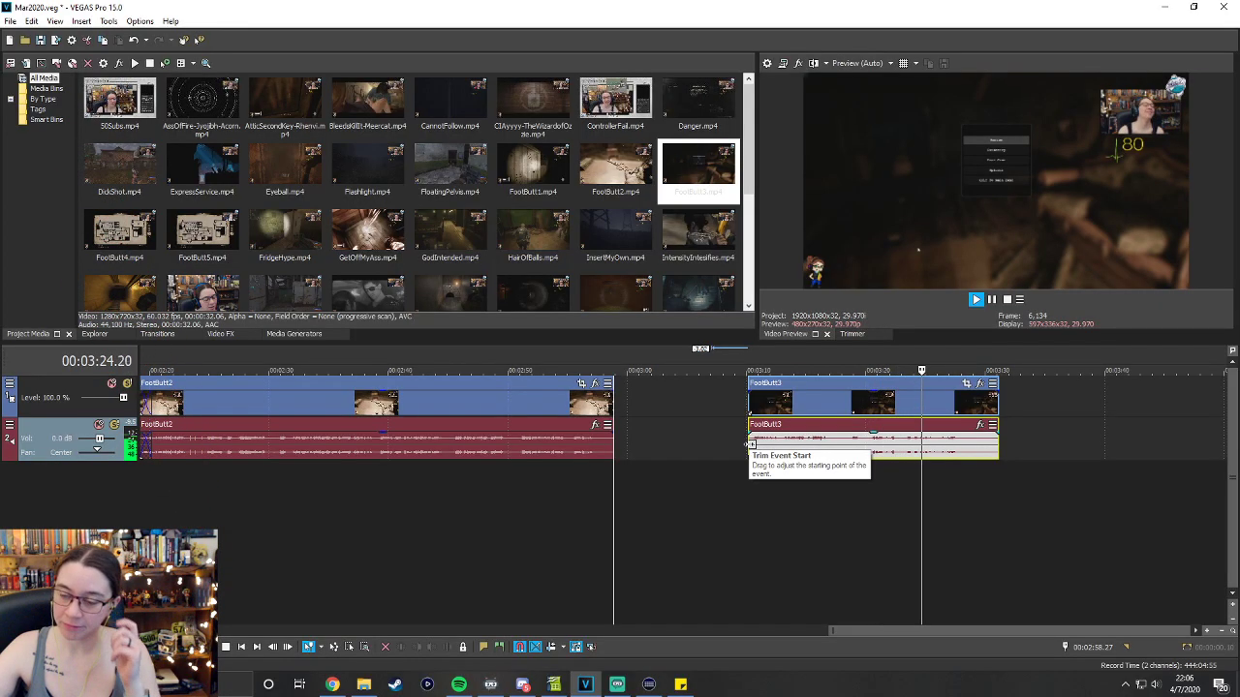
drag(751, 443, 893, 456)
drag(915, 397, 625, 396)
key(space)
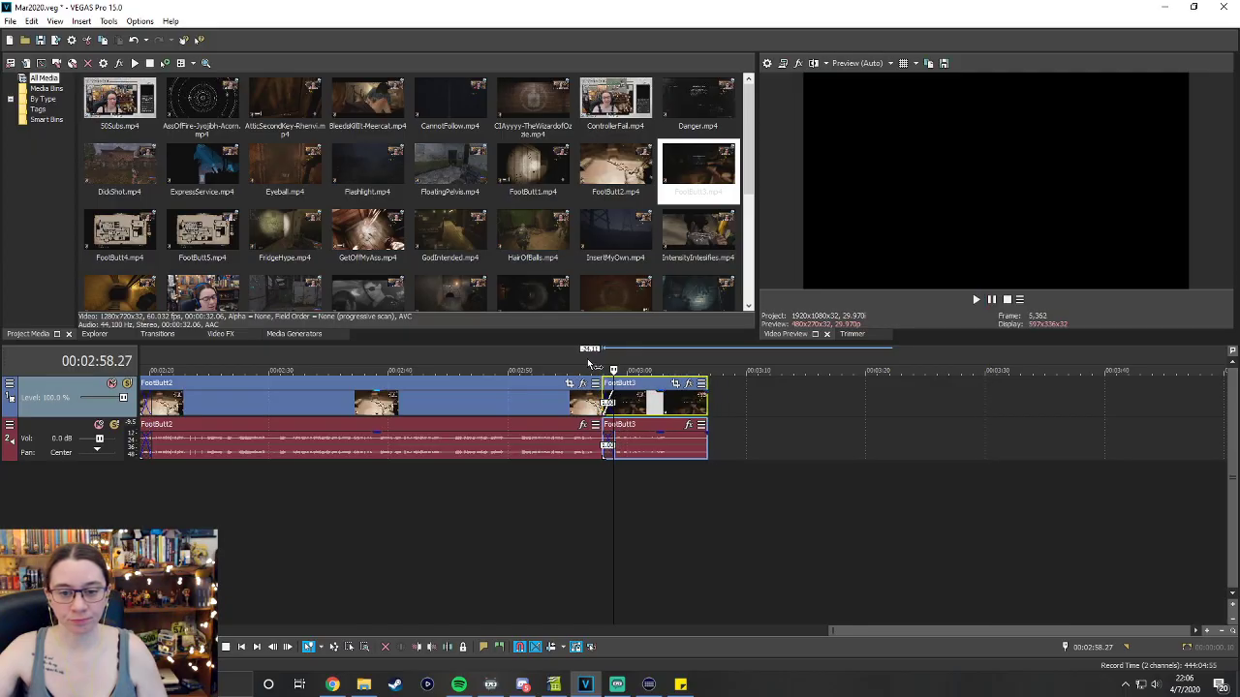
Play from just before the FootButt2–FootButt3 crossfade and trim about two seconds off the end of FootButt3.
click(588, 364)
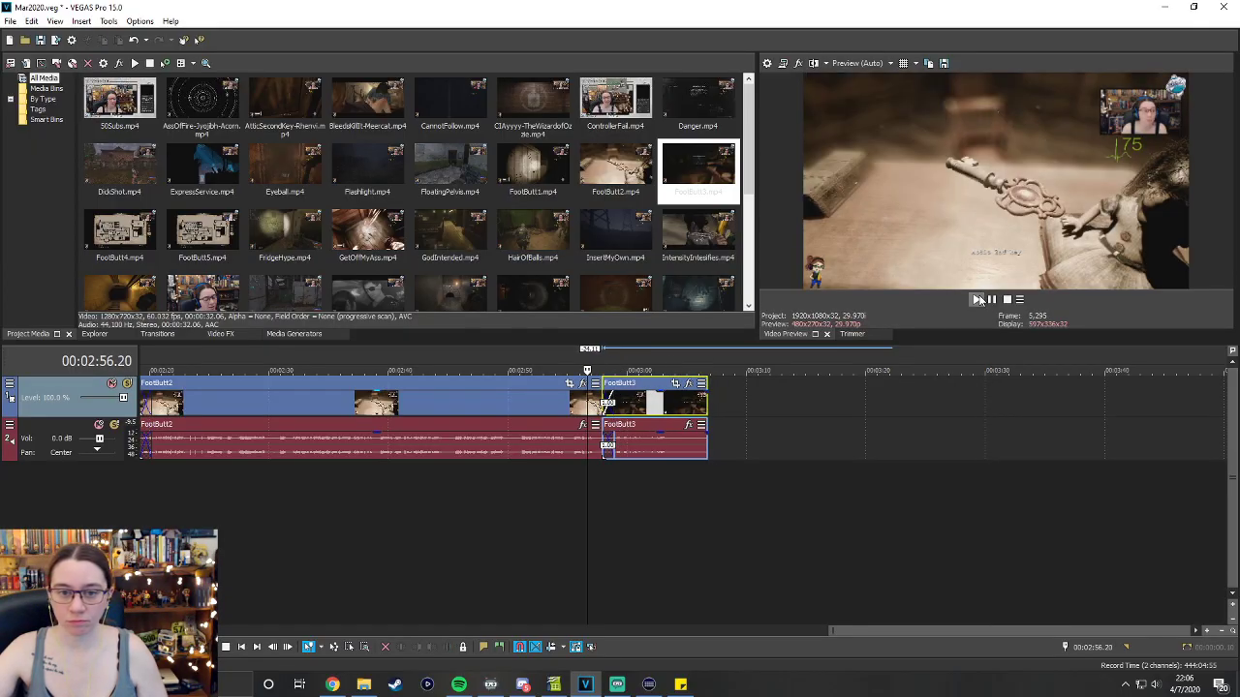
click(978, 300)
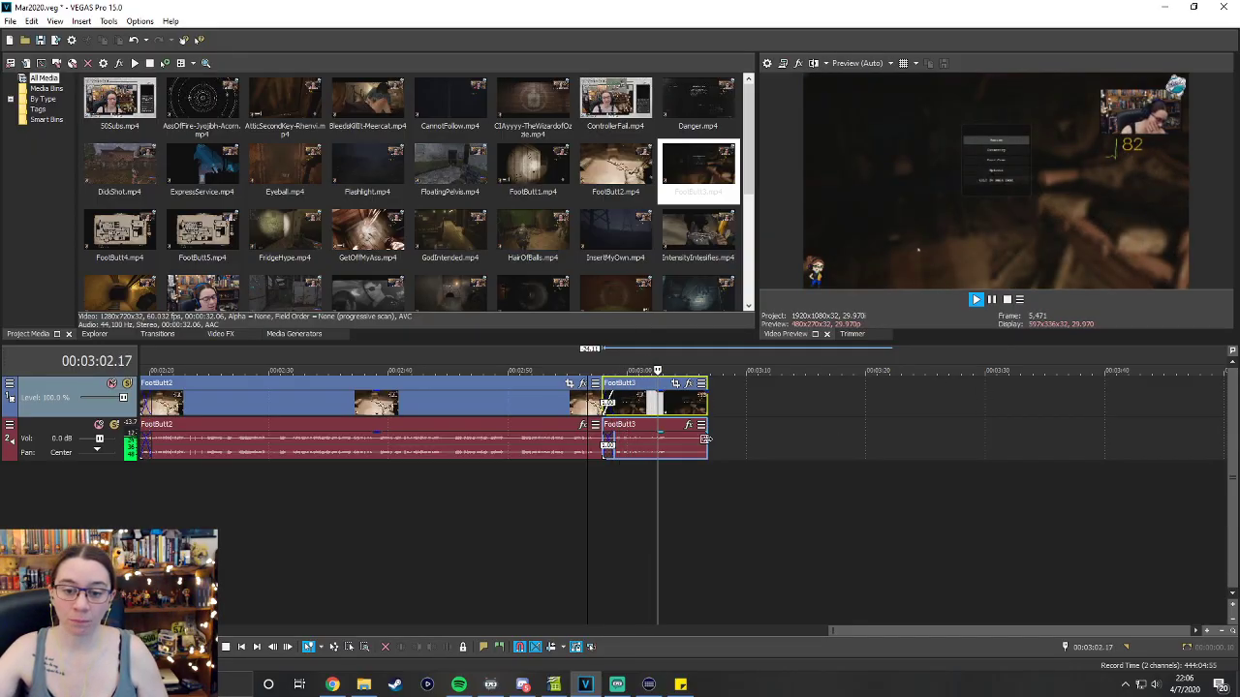
drag(705, 439, 682, 438)
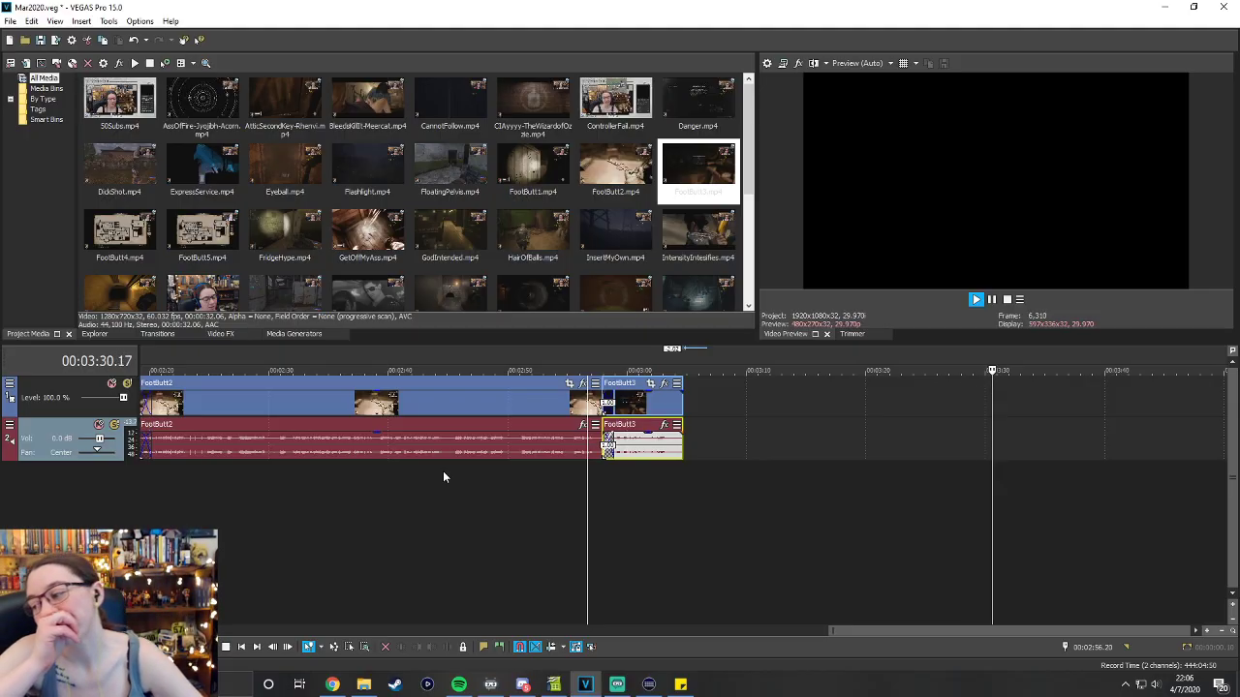
key(space)
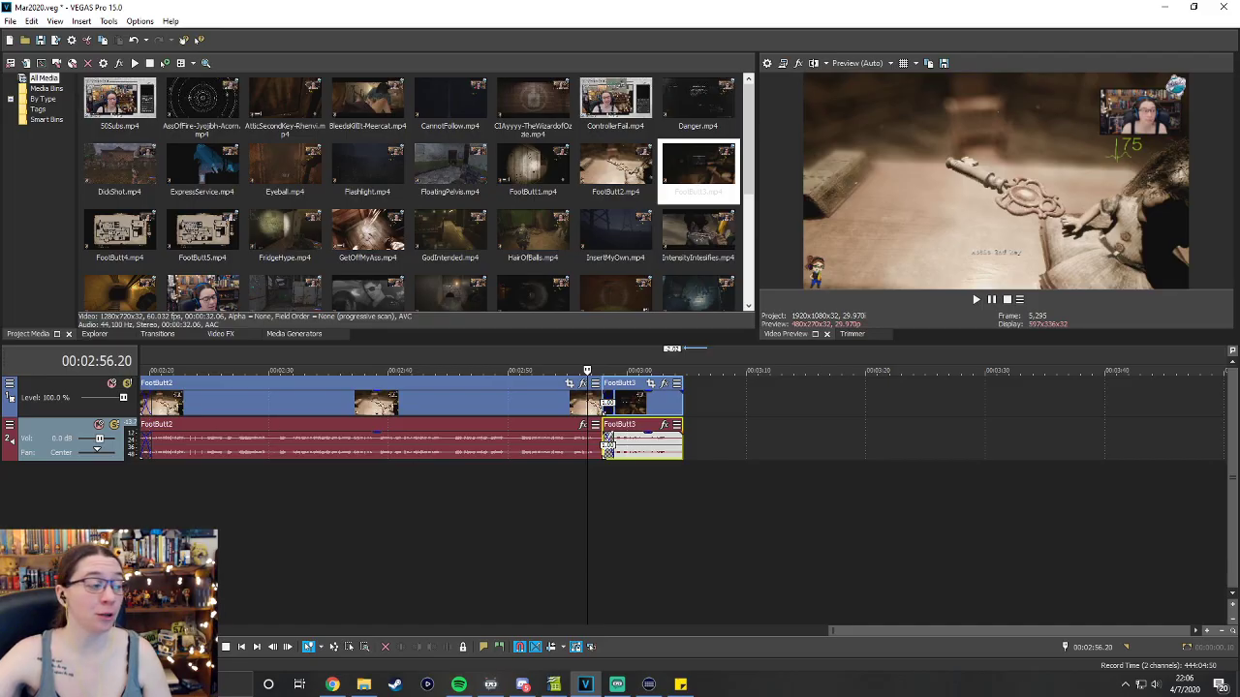
Add FootButt4.mp4 from the project media to the timeline just after FootButt3 and play it from its start.
key(alt+Tab)
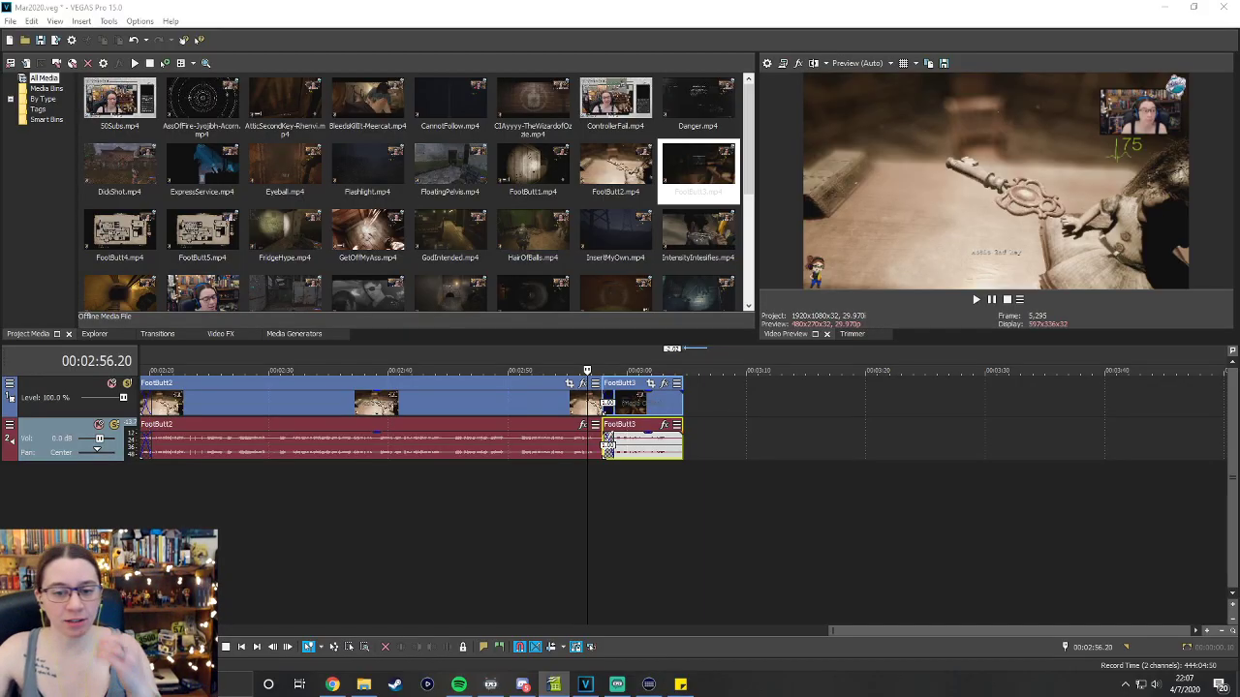
drag(120, 232, 717, 424)
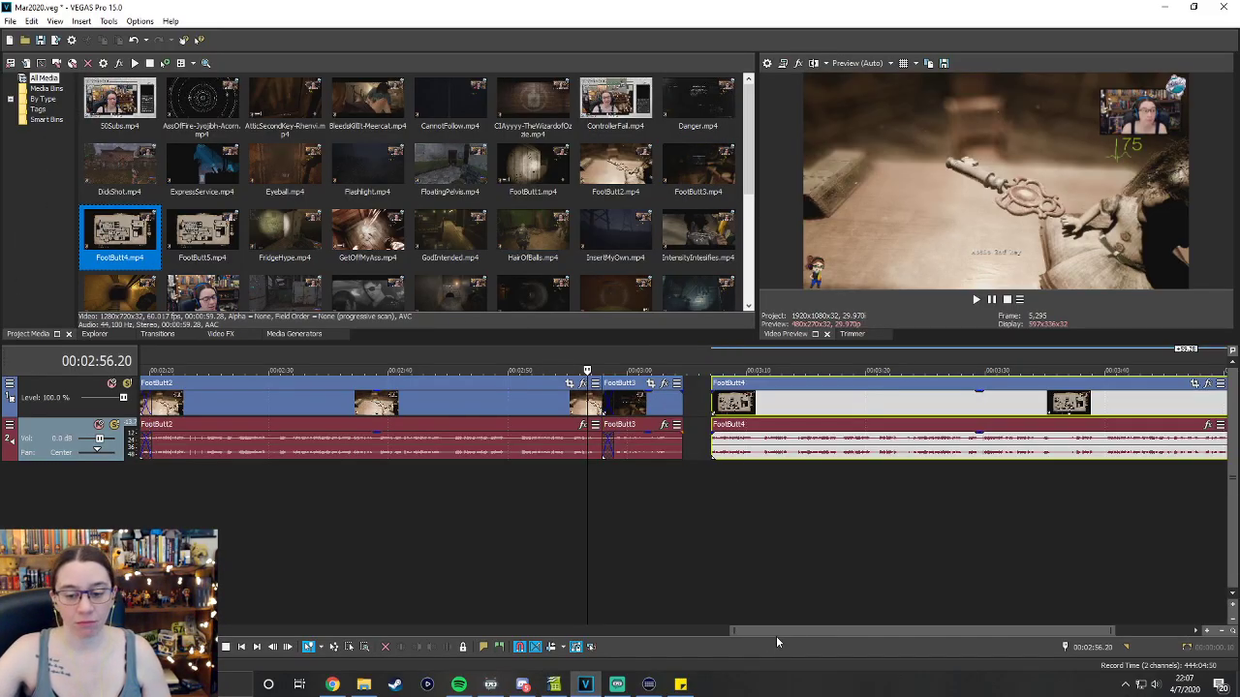
drag(776, 636, 856, 631)
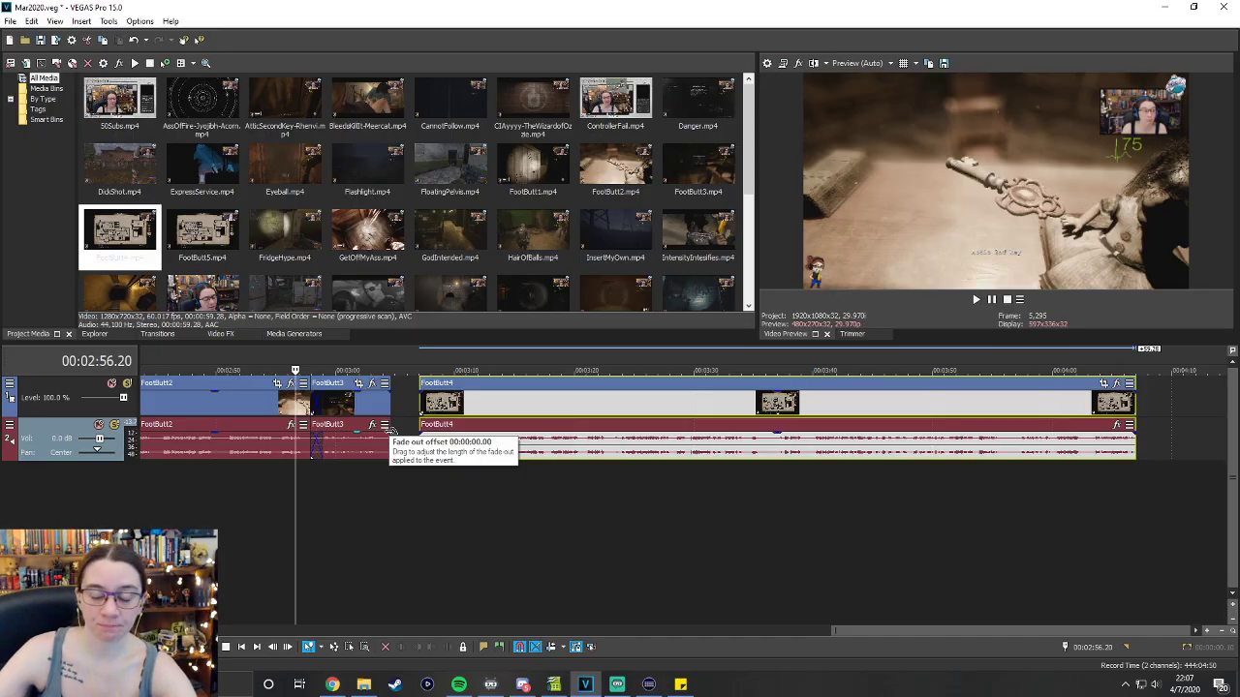
click(421, 371)
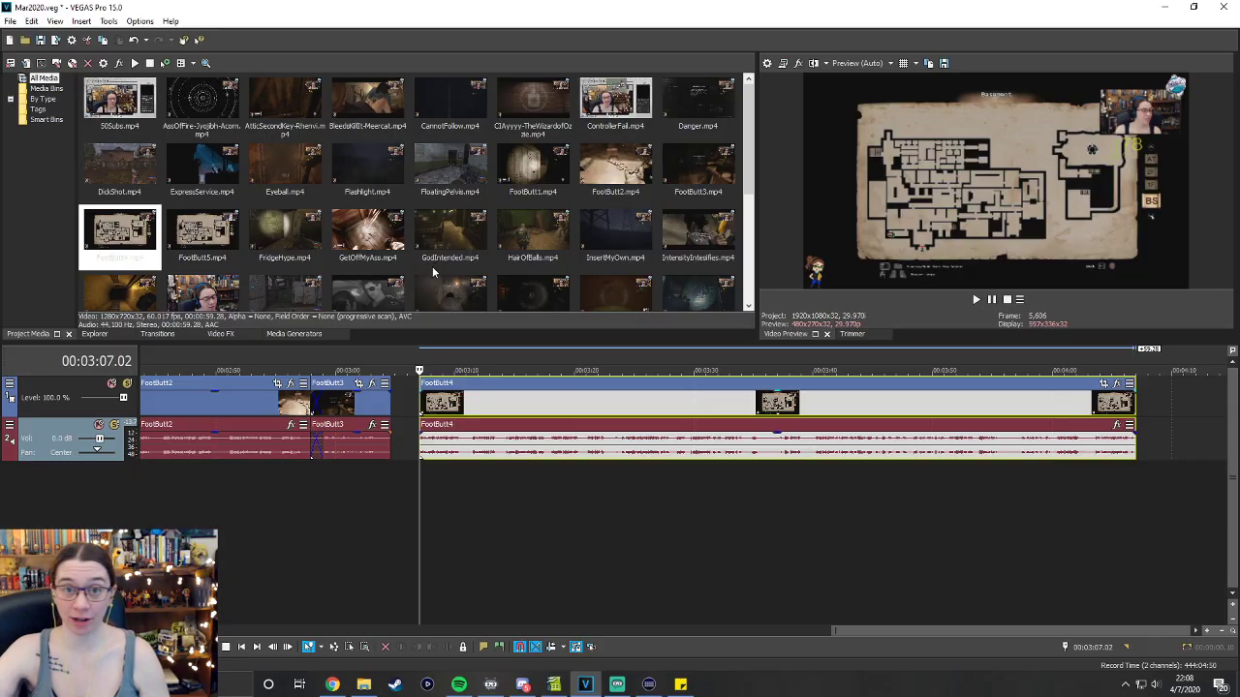
click(978, 301)
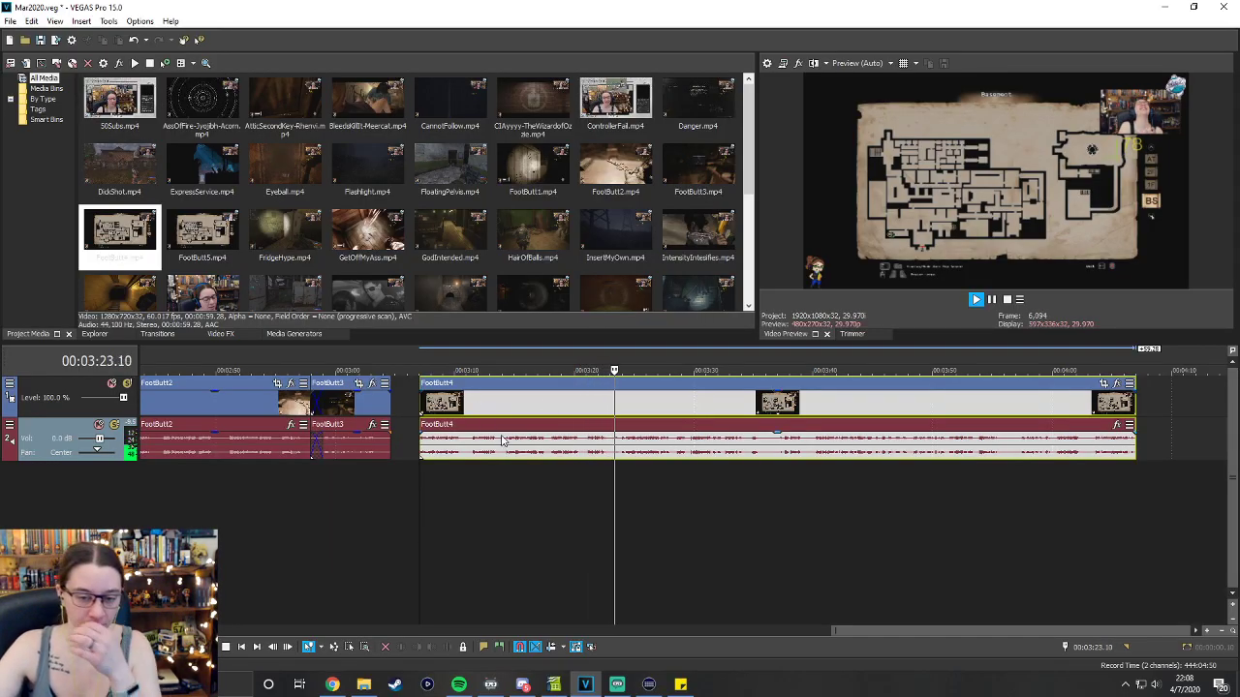
Trim about 16 seconds off FootButt4's start, check its ending by playback, and trim about 10 seconds off its end.
drag(419, 441, 608, 448)
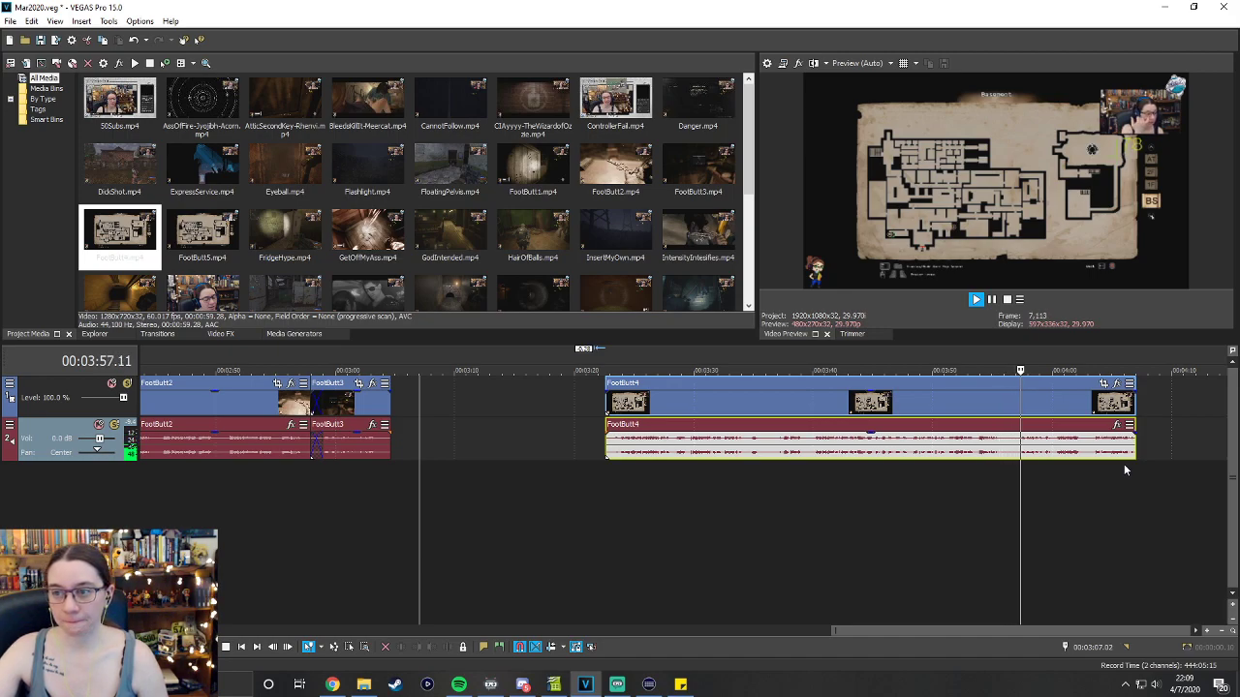
click(1097, 355)
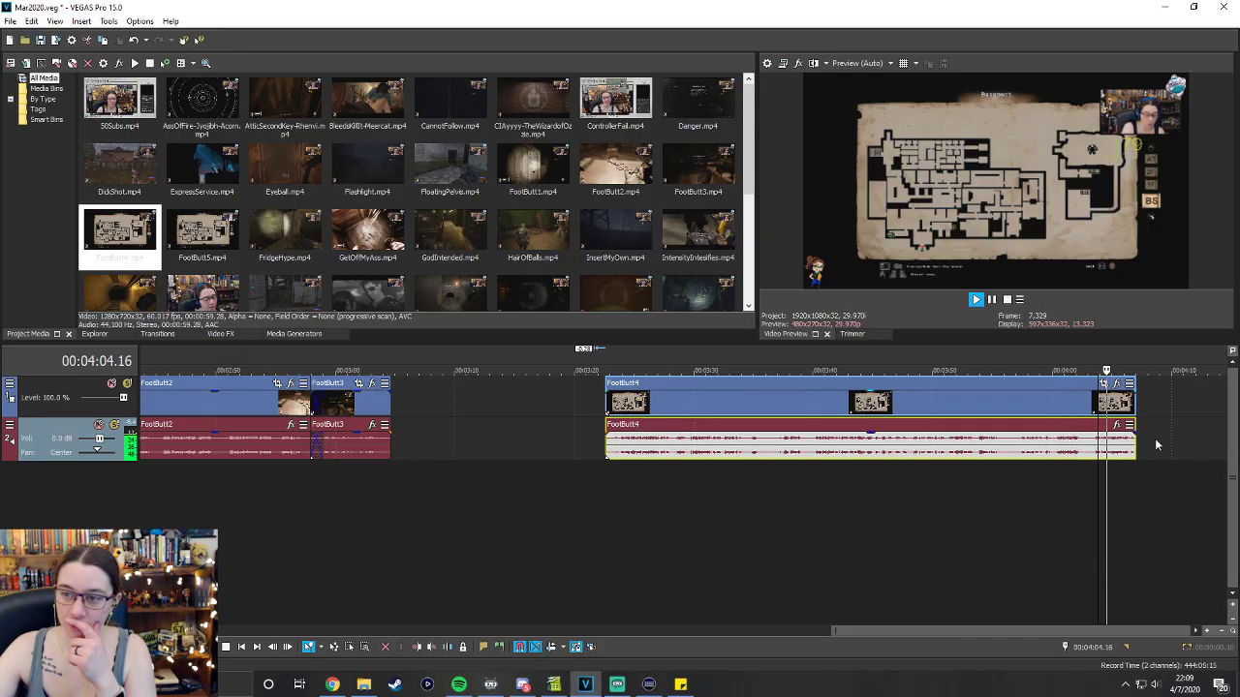
click(1007, 299)
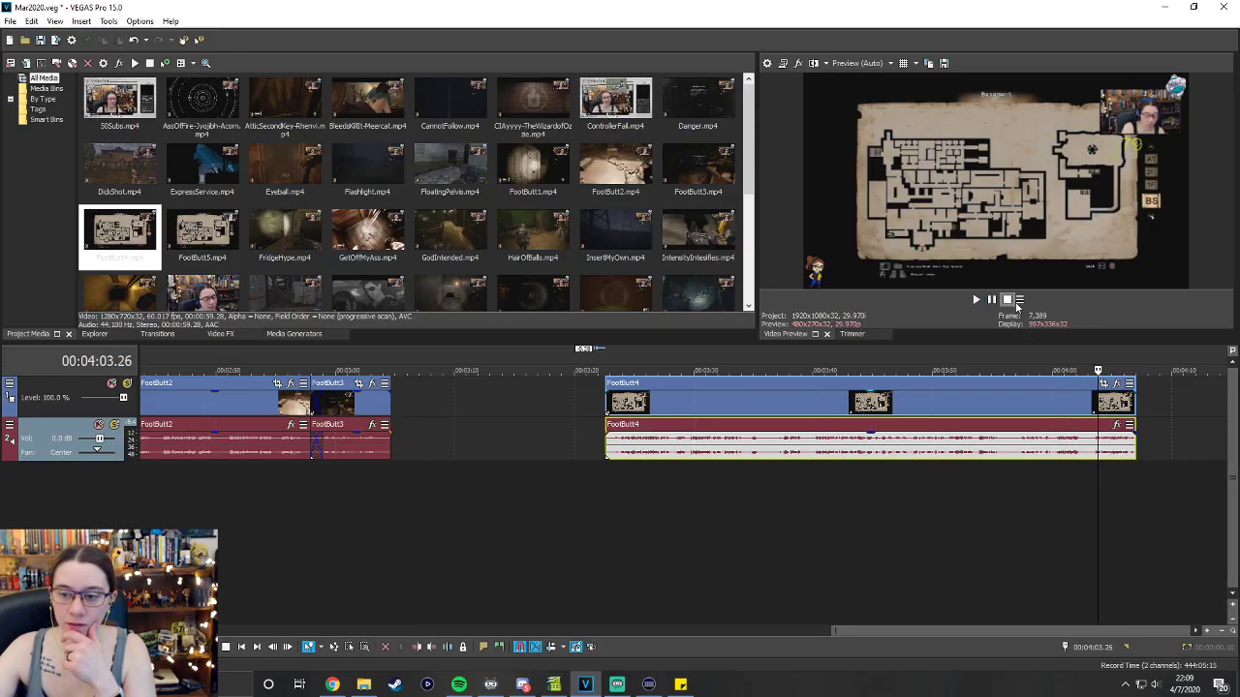
drag(1133, 444, 1013, 443)
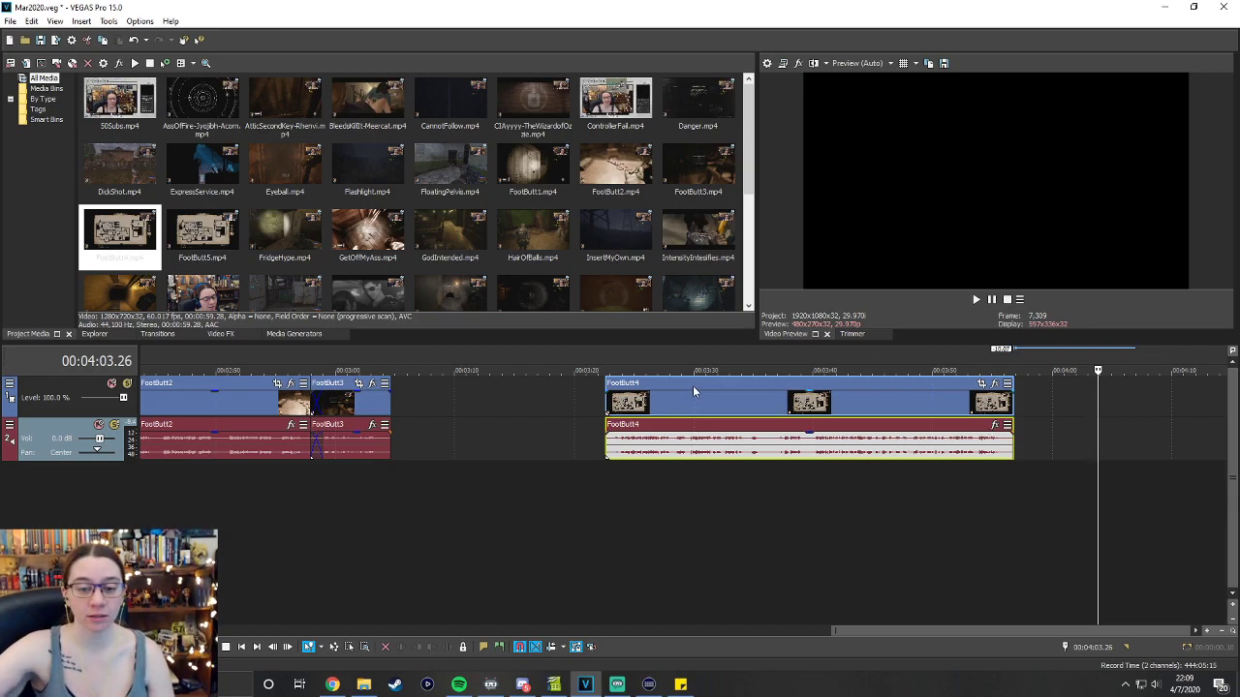
Move FootButt4 up against FootButt3 and nudge it earlier until the two clips overlap in a one-second crossfade.
drag(693, 387, 481, 392)
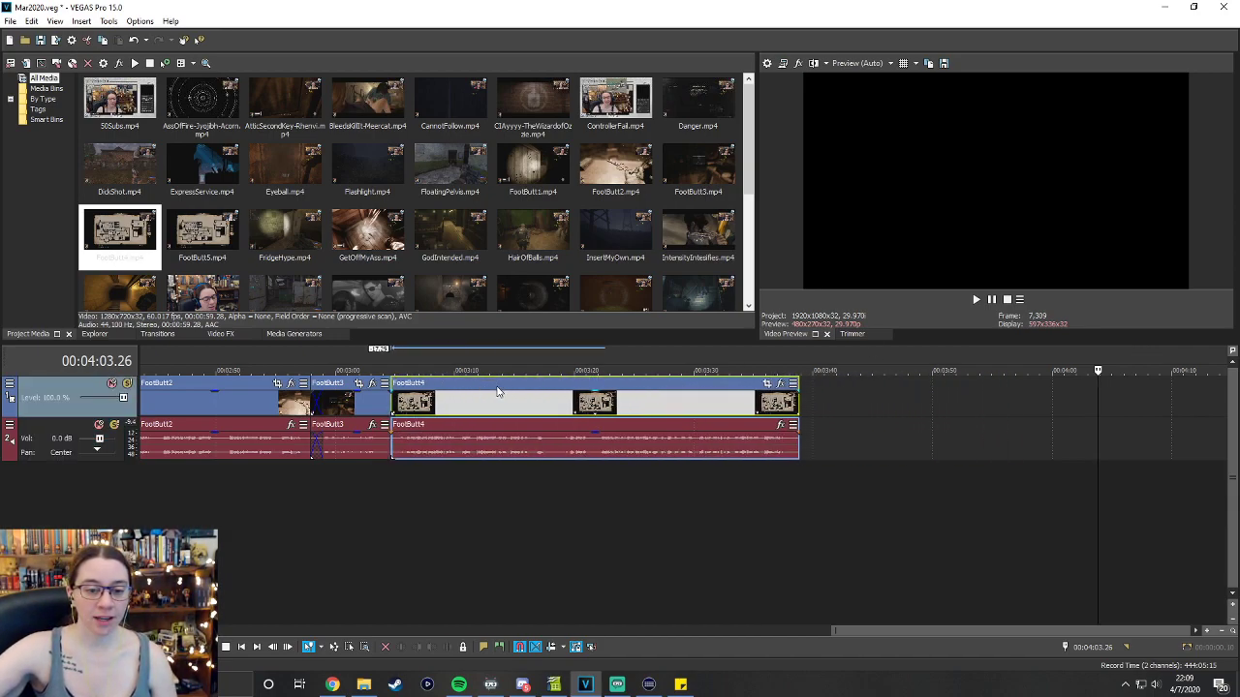
key(KP_4)
key(KP_4)
key(KP_4)
key(KP_4)
key(KP_4)
key(KP_4)
key(KP_4)
key(KP_4)
key(KP_4)
key(KP_4)
key(KP_4)
key(KP_4)
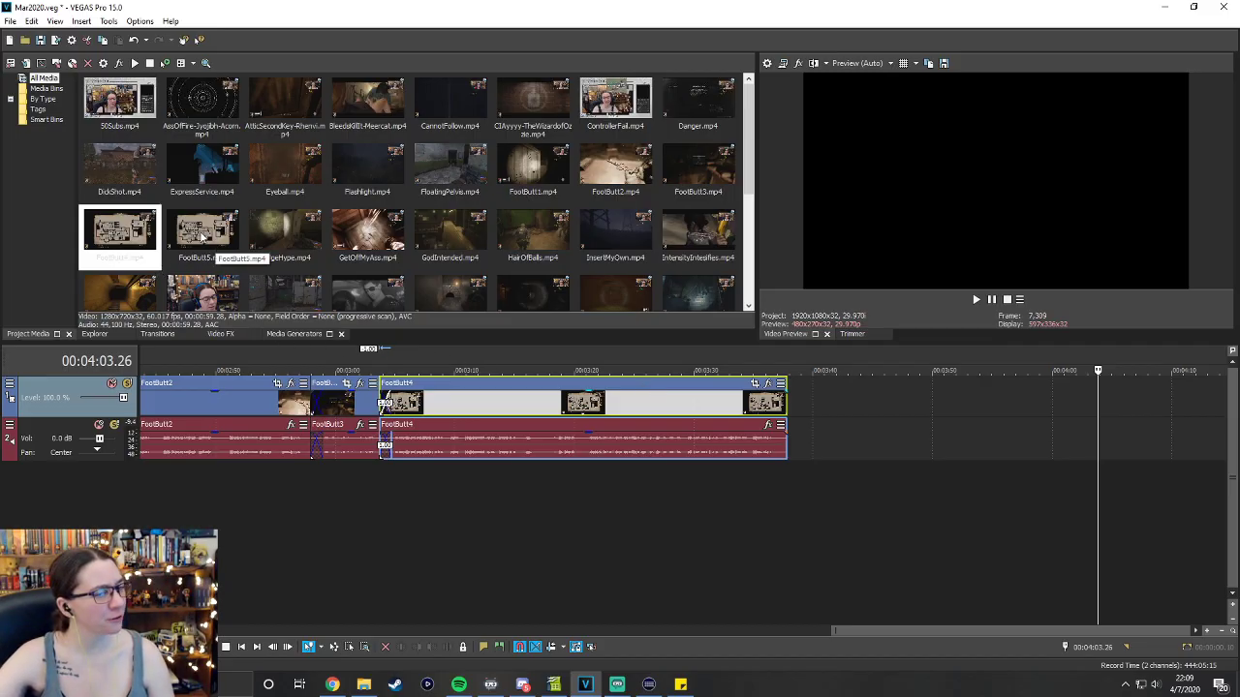
Add FootButt5.mp4 from the project media to the timeline just after FootButt4 and play it from its start.
drag(209, 239, 806, 416)
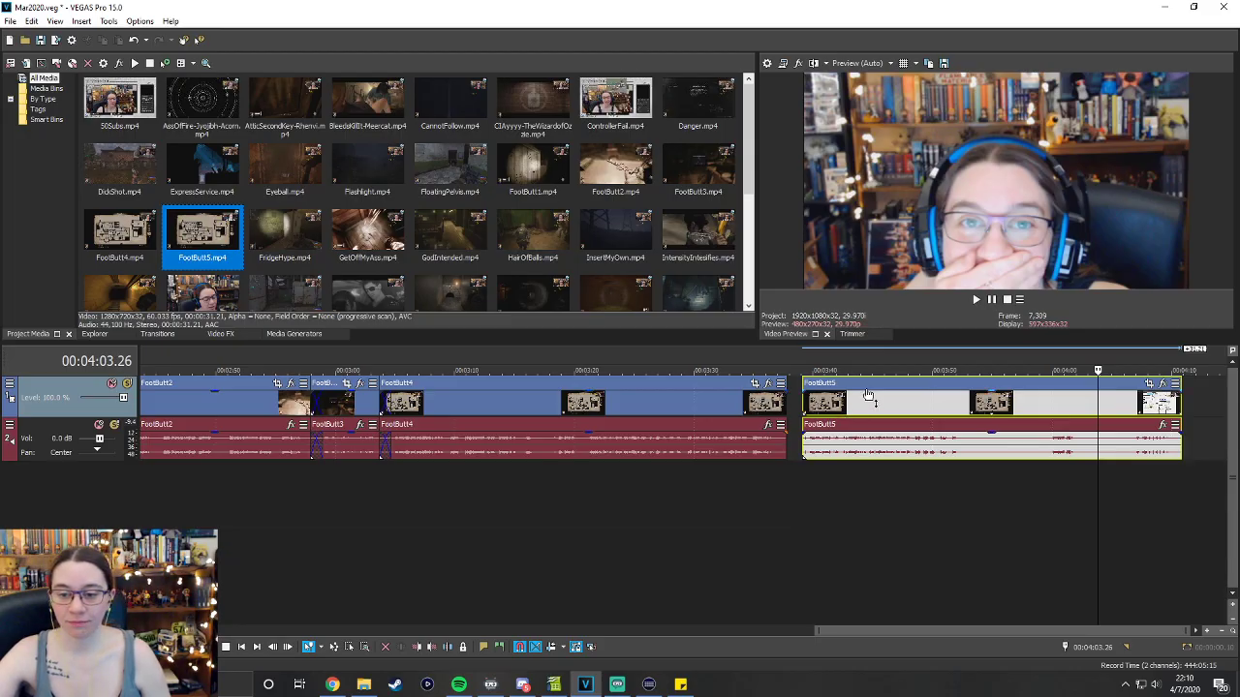
mouse_move(868, 390)
mouse_down()
mouse_move(848, 391)
mouse_move(866, 390)
mouse_up()
click(796, 366)
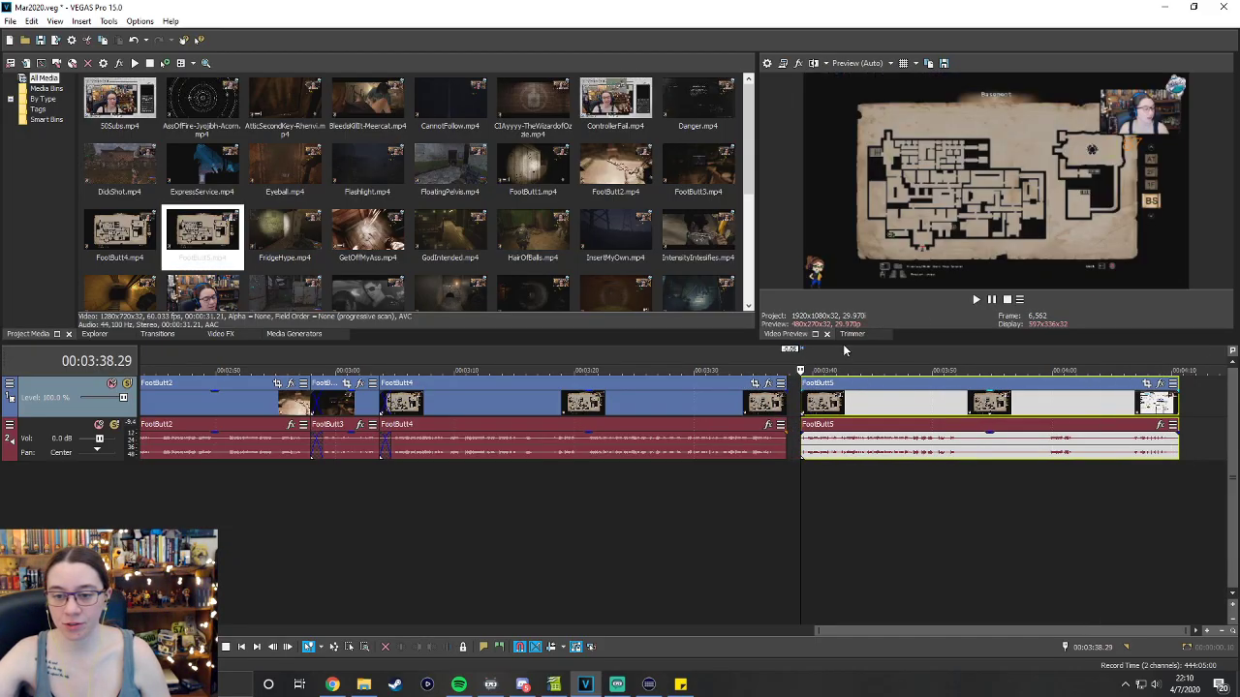
click(975, 300)
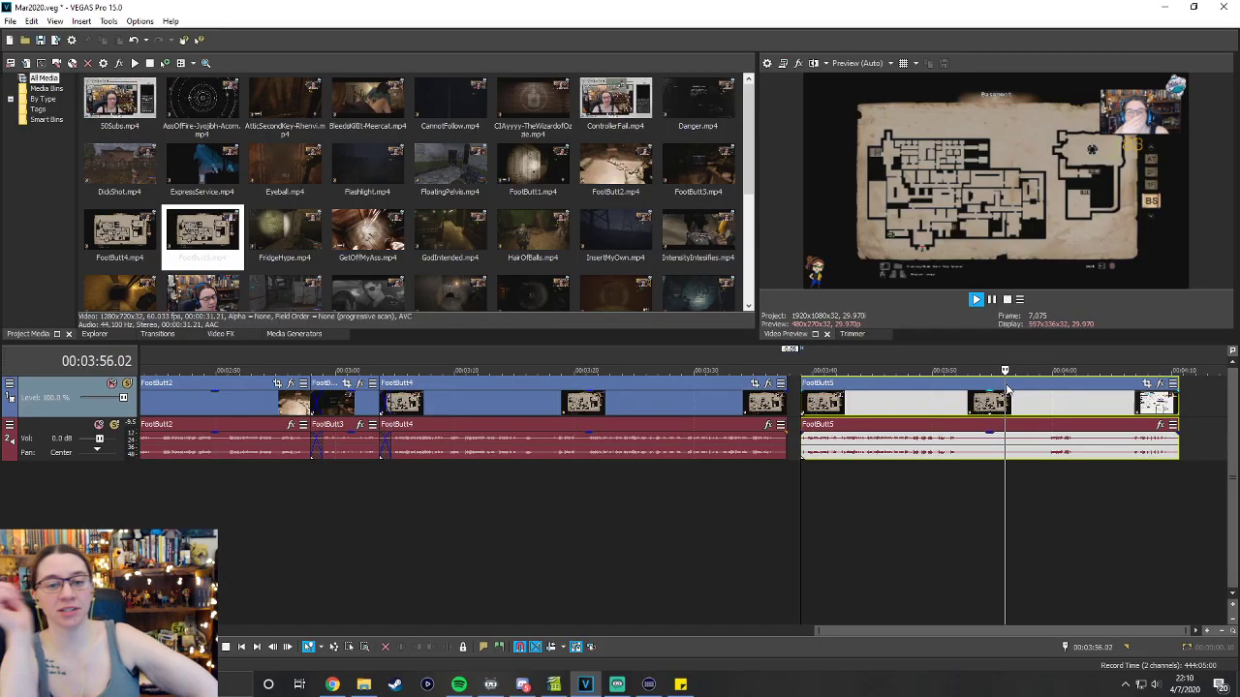
Trim about three seconds off FootButt5's end and move the clip earlier to overlap FootButt4 in a one-second crossfade.
drag(1007, 390, 345, 446)
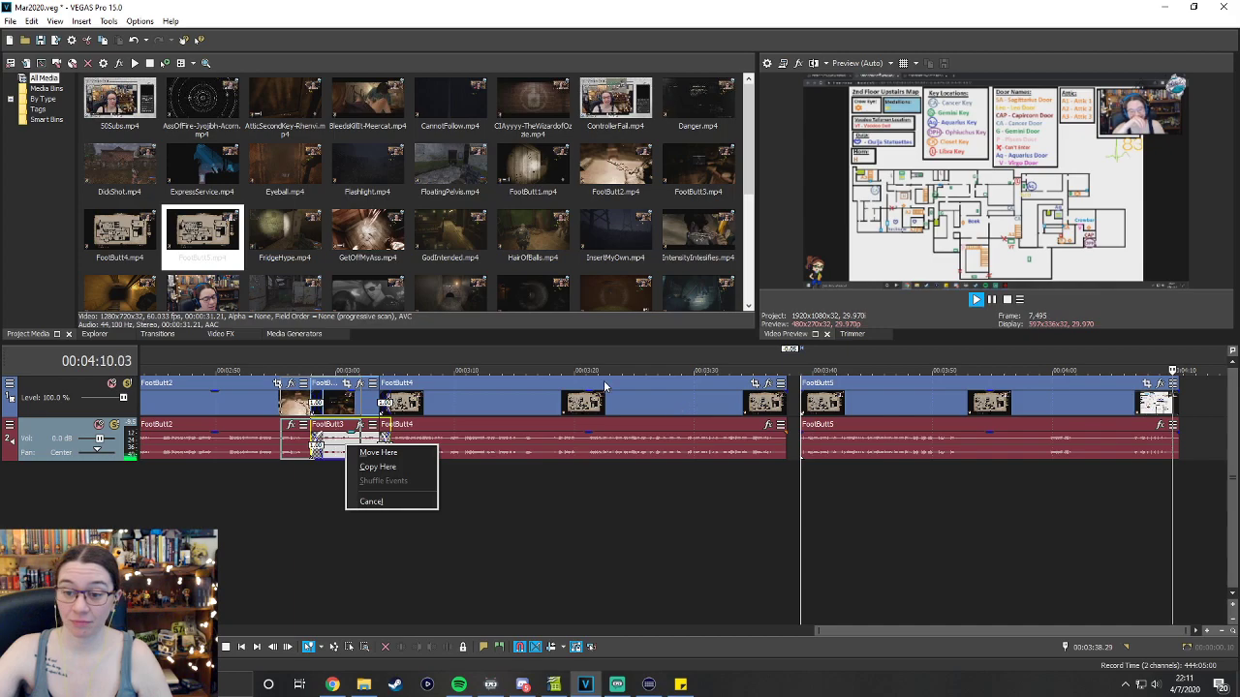
click(995, 301)
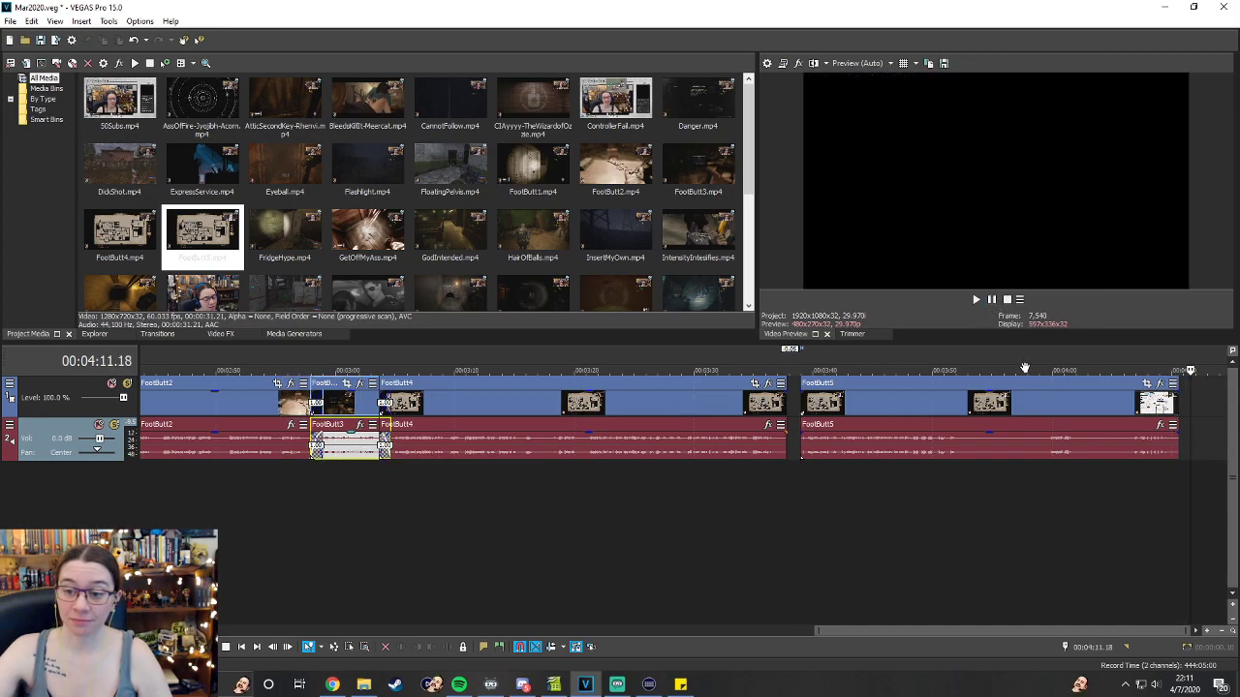
drag(1177, 438, 1137, 438)
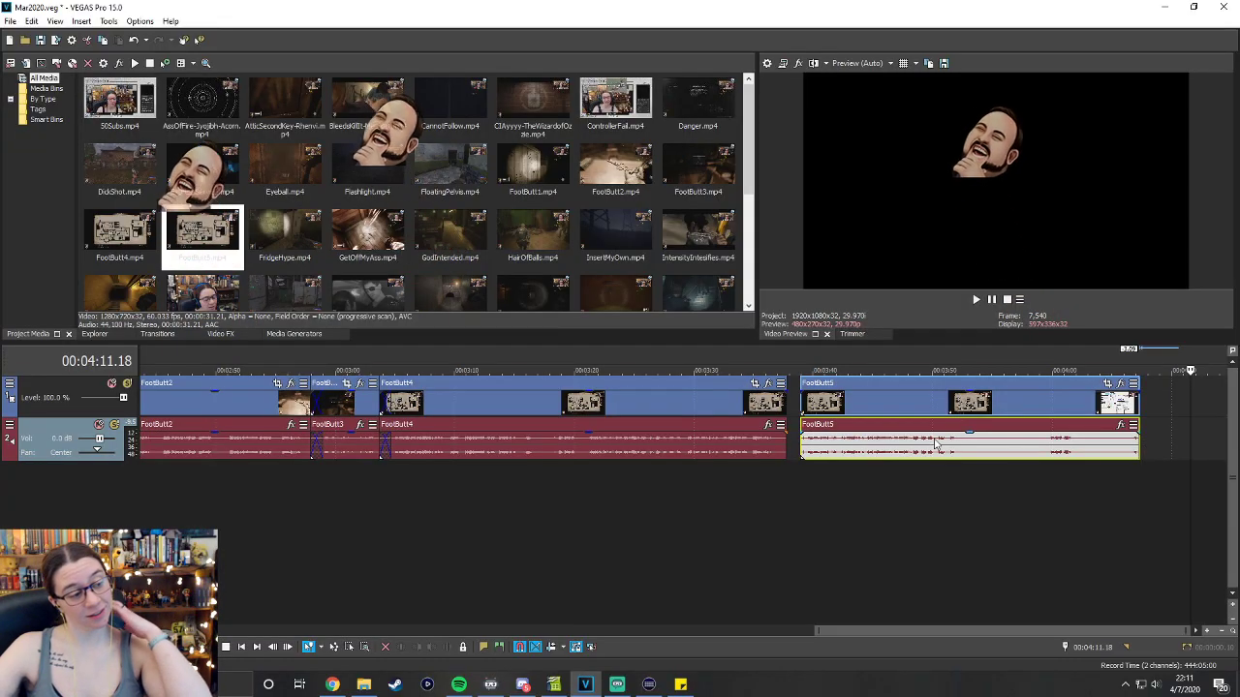
drag(902, 384, 877, 385)
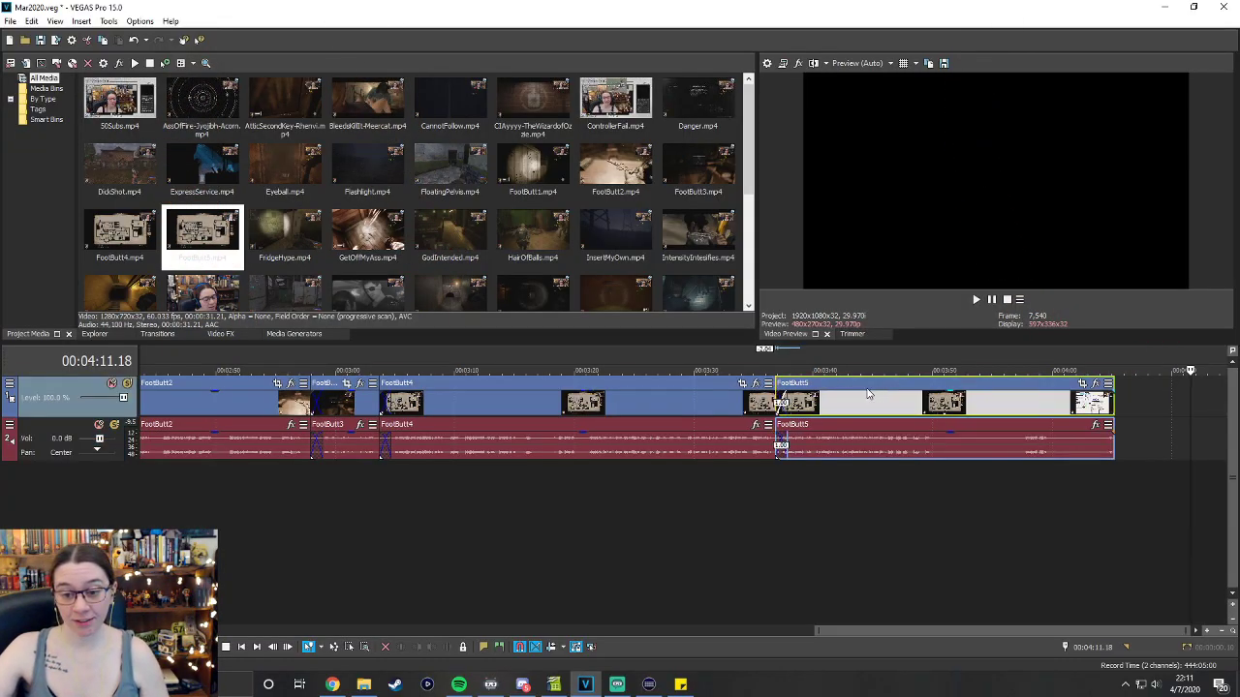
Play through the crossfade from FootButt4 into FootButt5 to check the transition.
click(733, 368)
key(space)
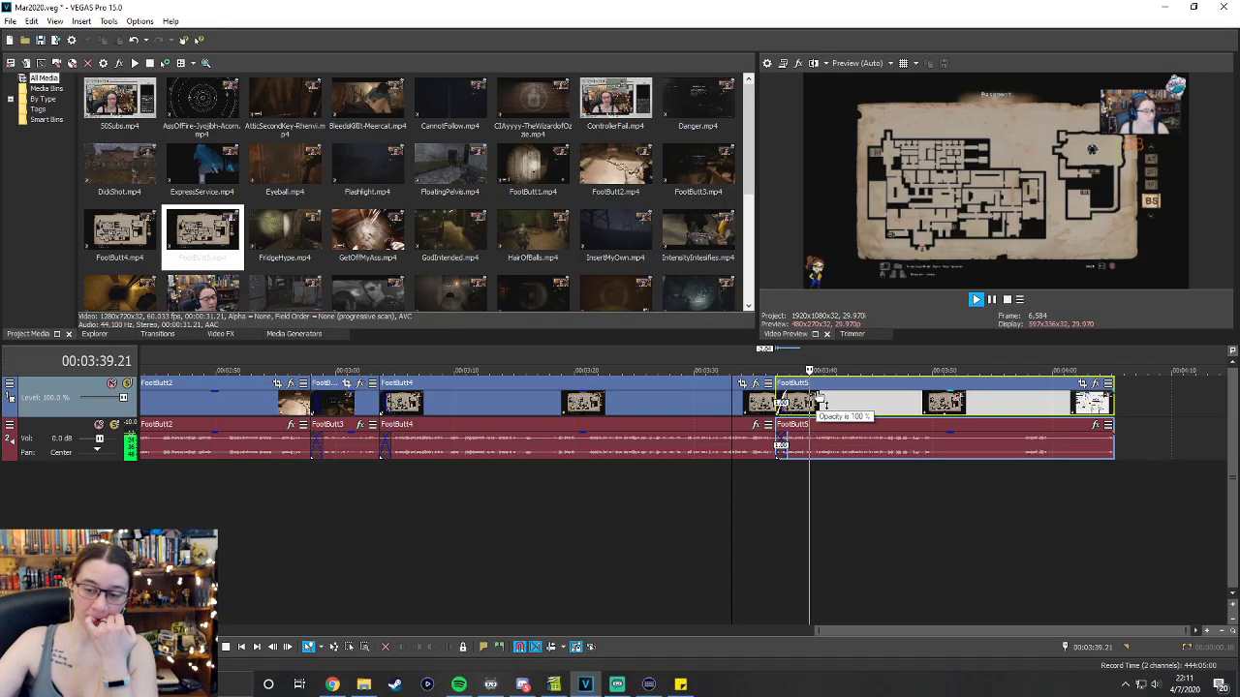
click(992, 300)
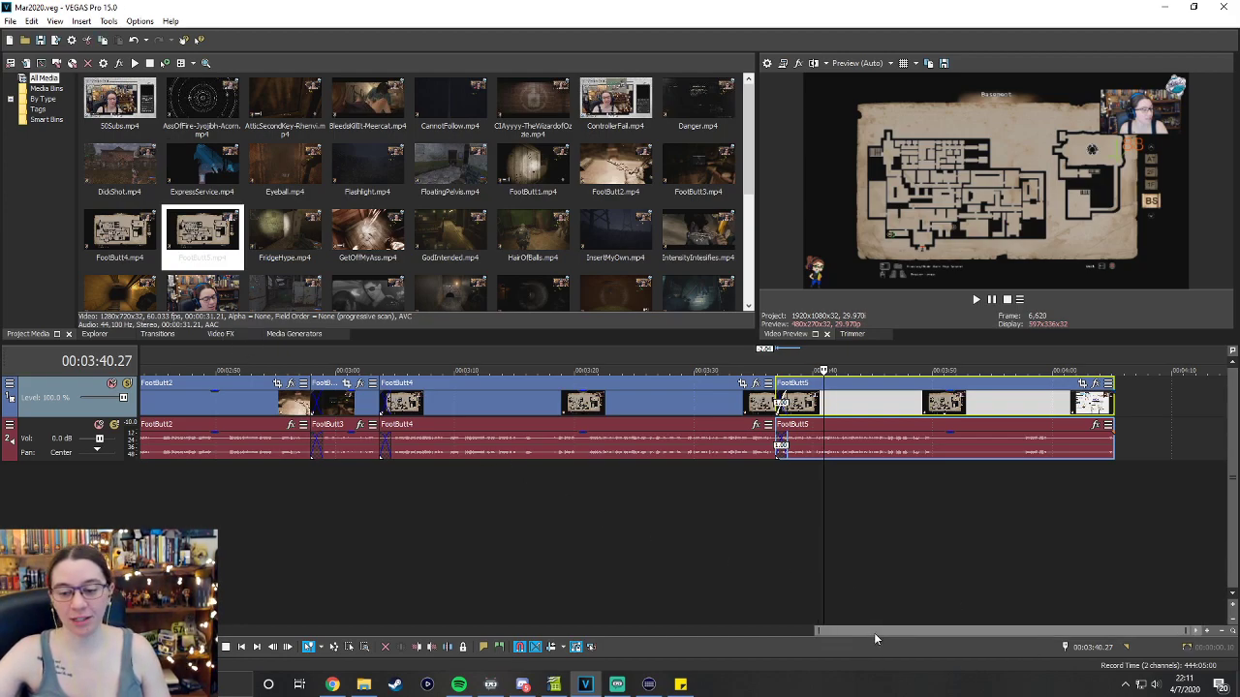
Add 50Subs.mp4 from the project media to the timeline, a short gap after the end of FootButt5.
drag(873, 633, 971, 653)
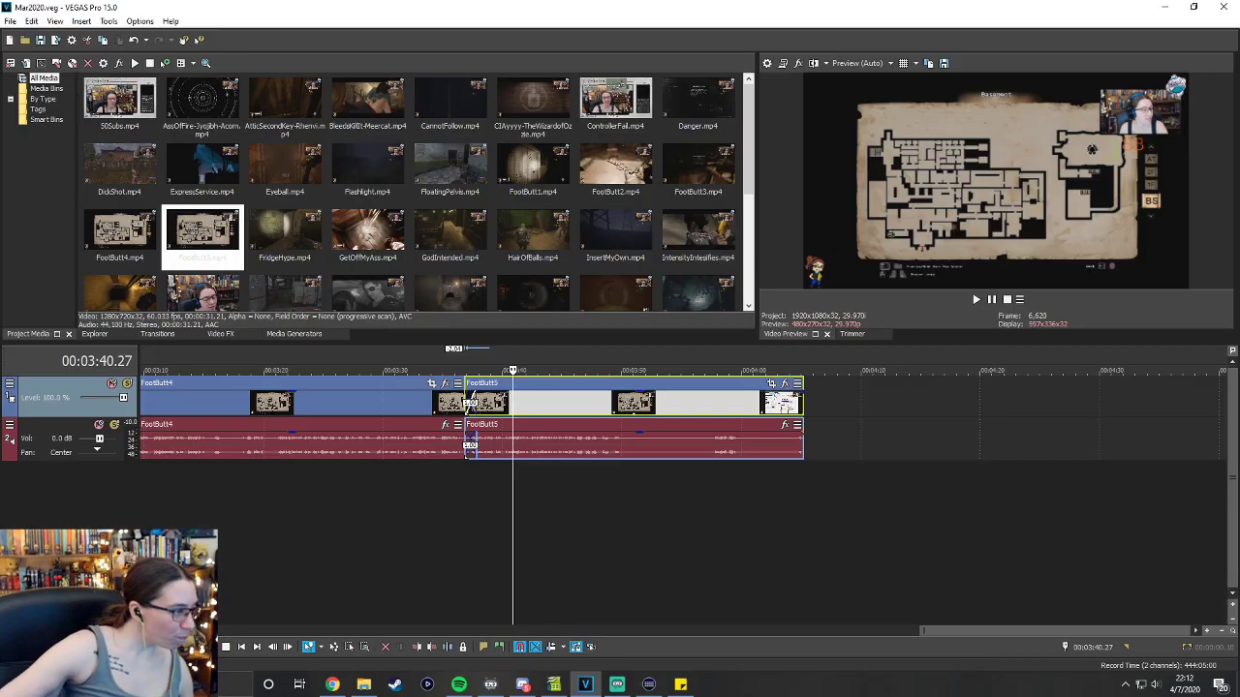
key(alt+Tab)
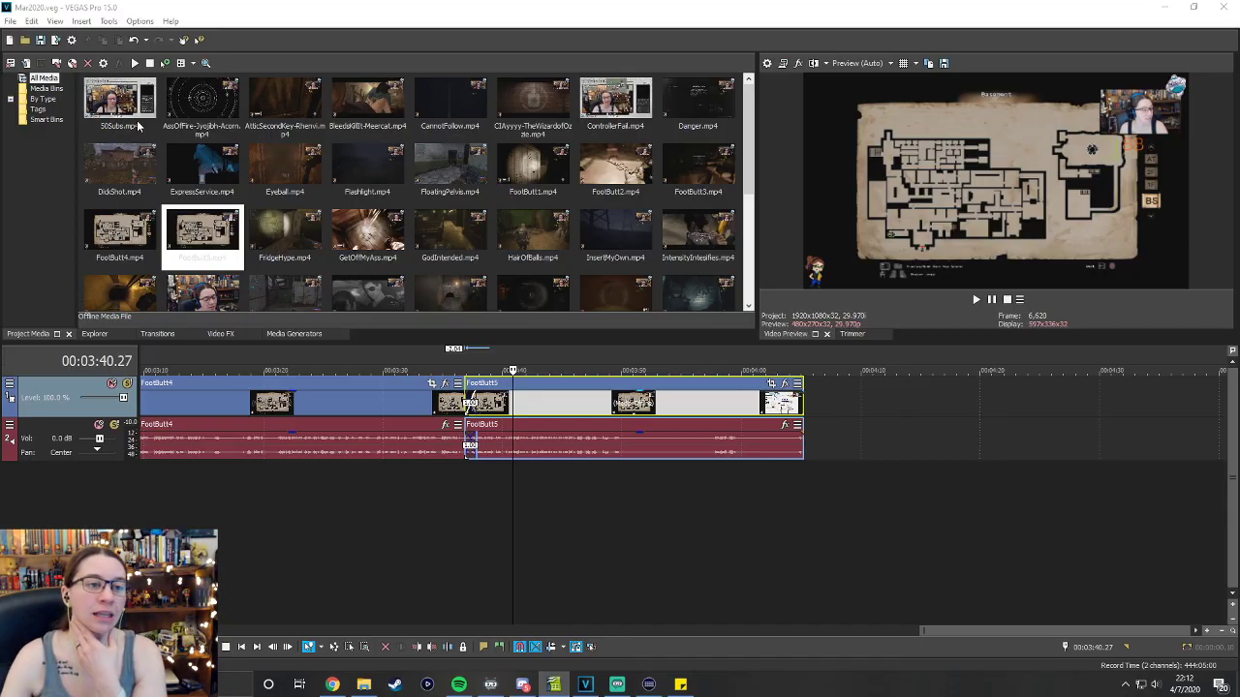
drag(143, 97, 840, 403)
drag(899, 631, 1031, 628)
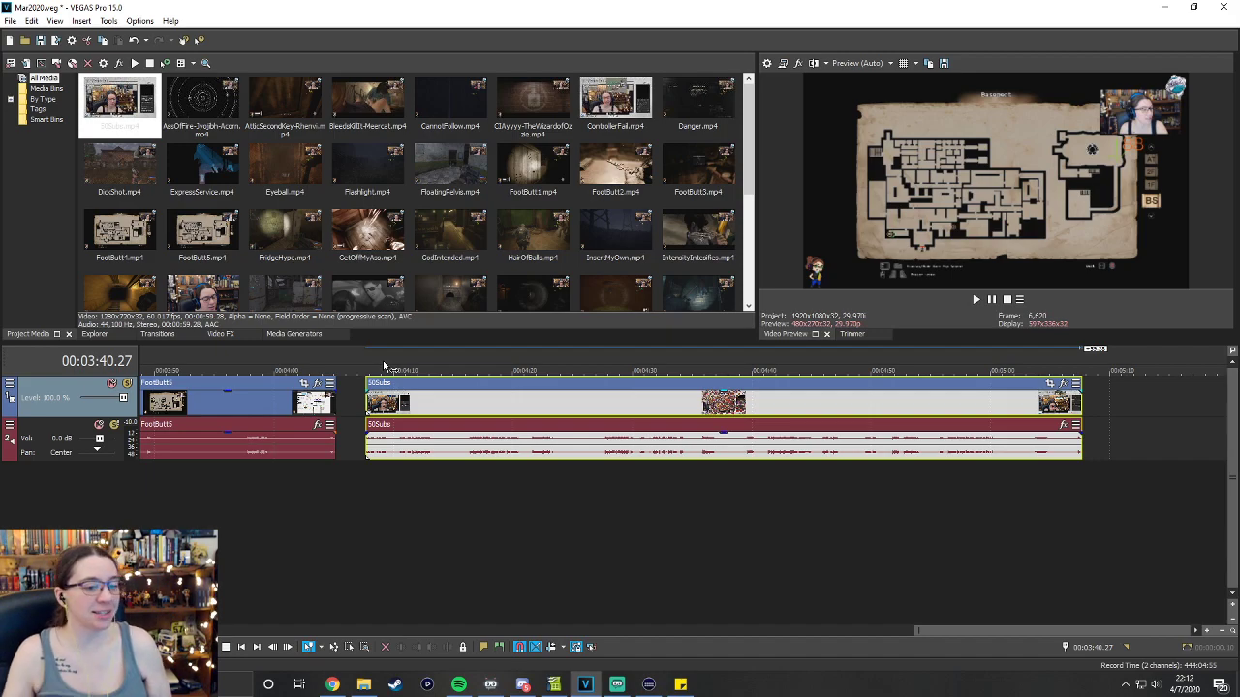
Play back the earlier part of the timeline around the FootButt1 clip.
drag(980, 630, 445, 627)
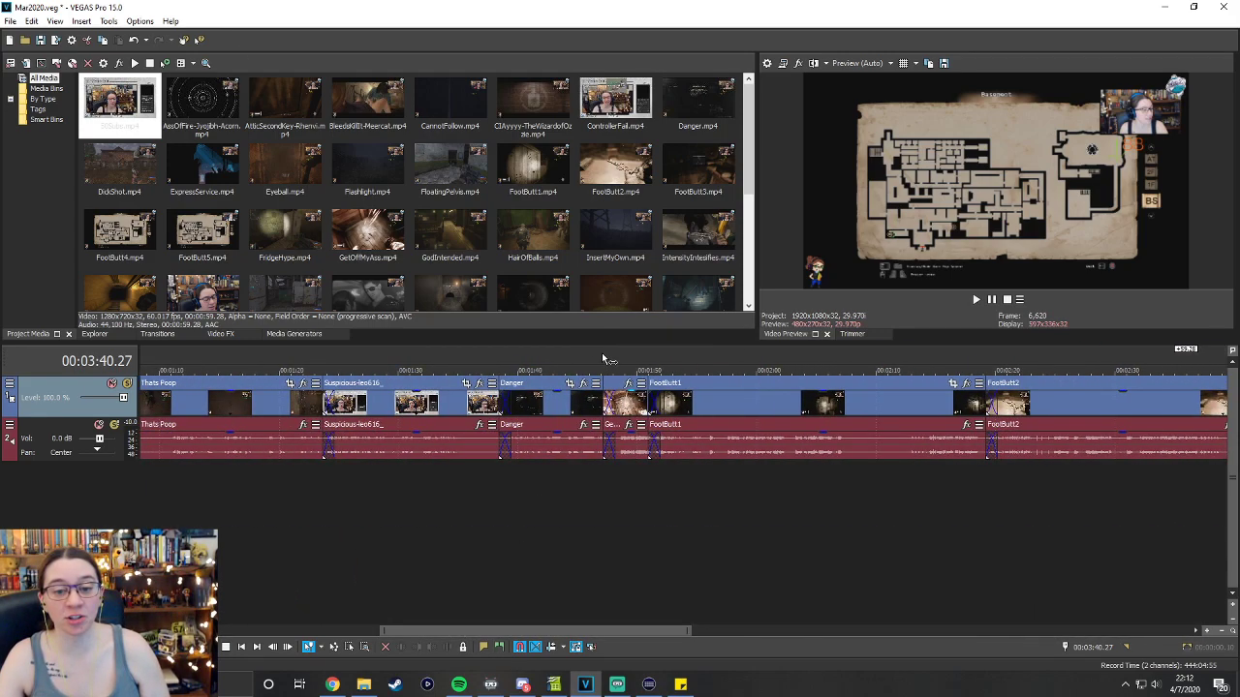
click(975, 301)
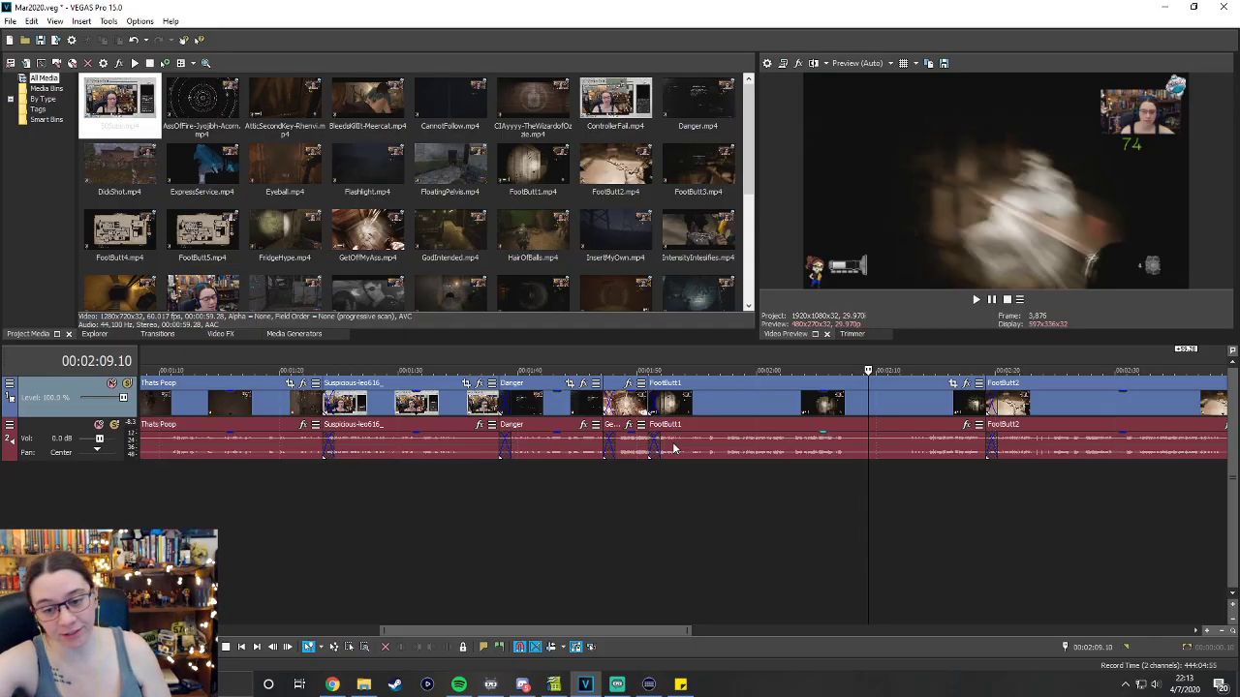
Play the 50Subs clip from its start and trim about one and a half seconds off its beginning.
drag(519, 631, 1044, 634)
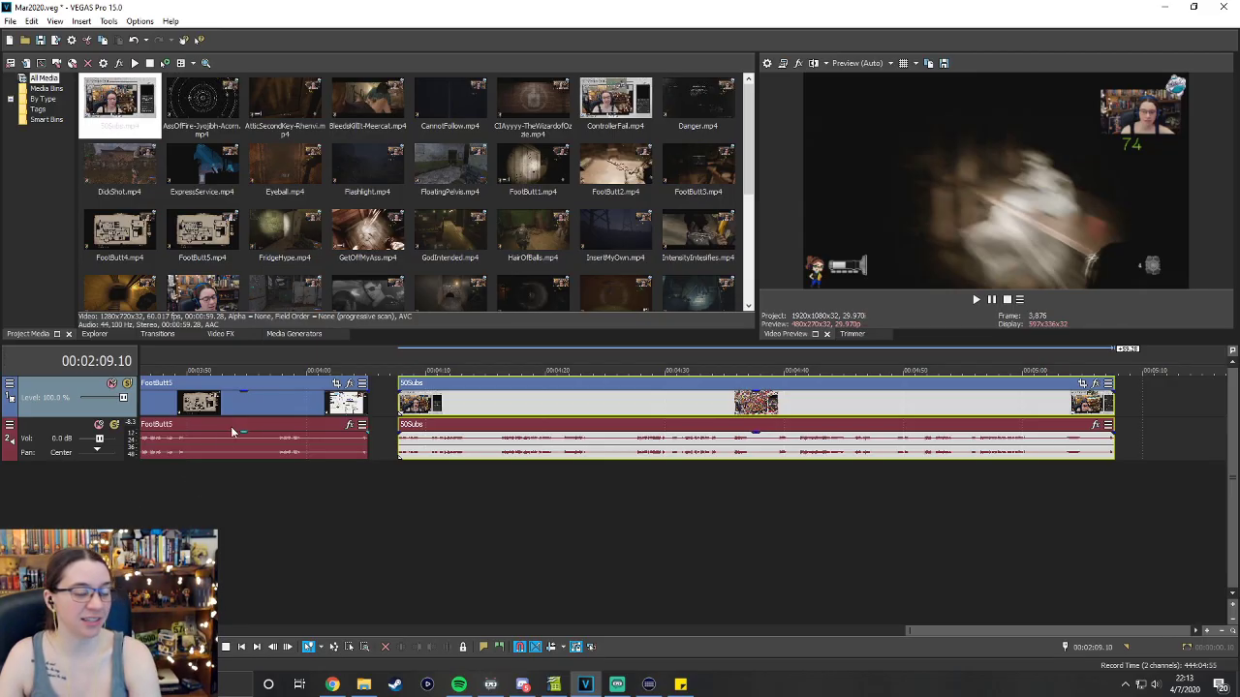
click(401, 365)
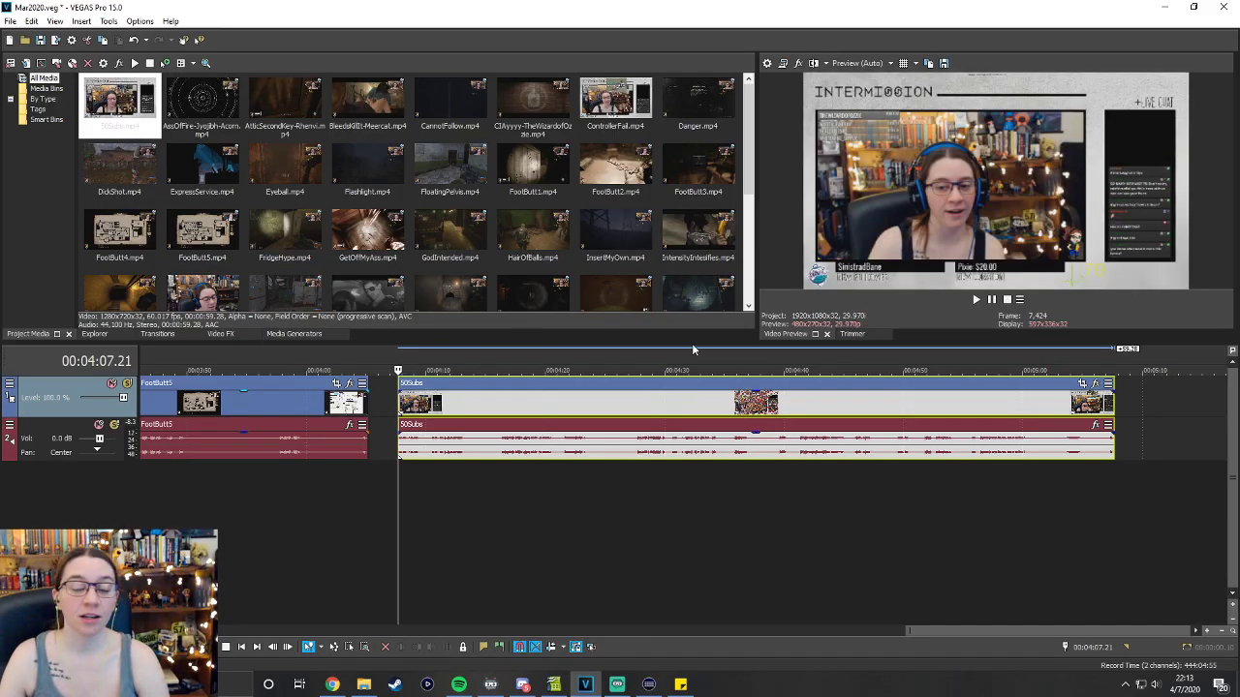
click(976, 299)
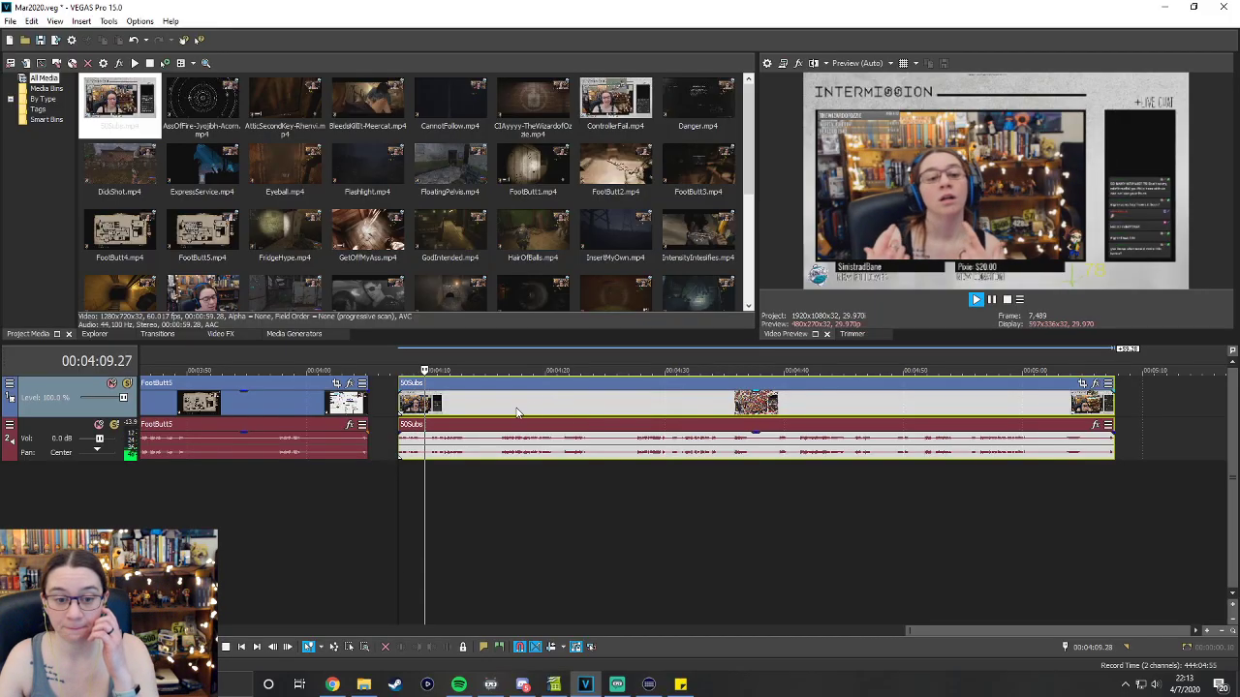
drag(404, 443, 420, 443)
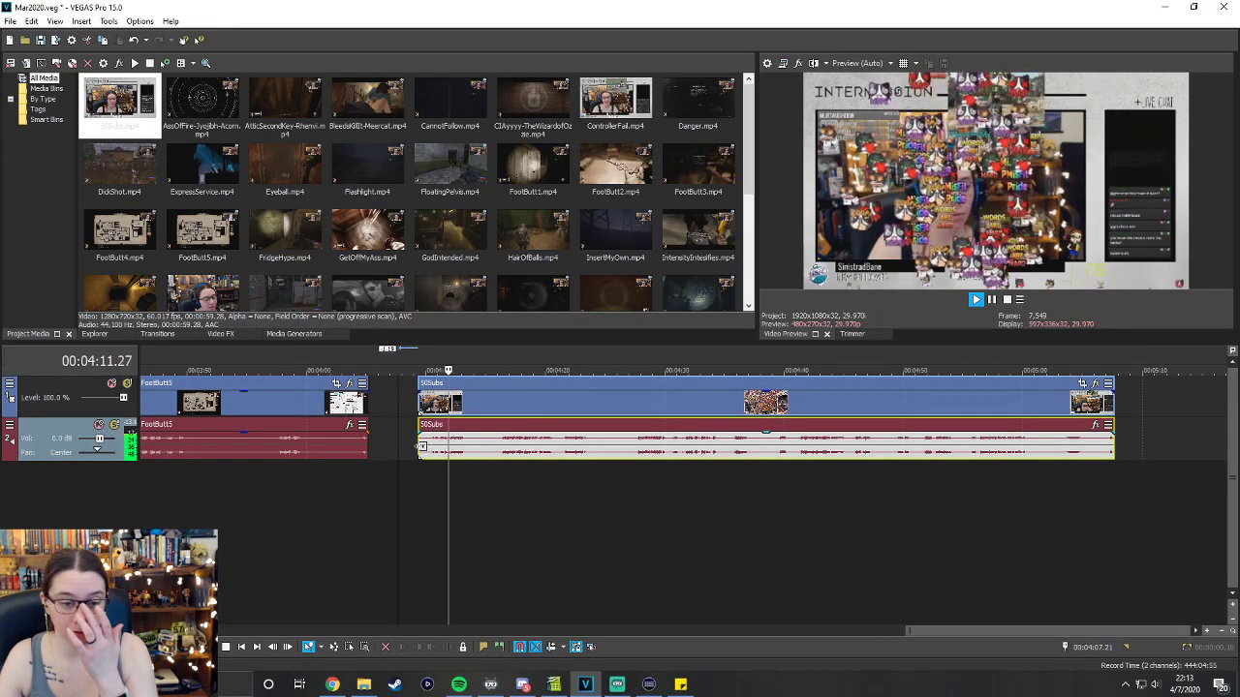
Play through the 50Subs clip and trim about 16.5 seconds off its end.
click(423, 366)
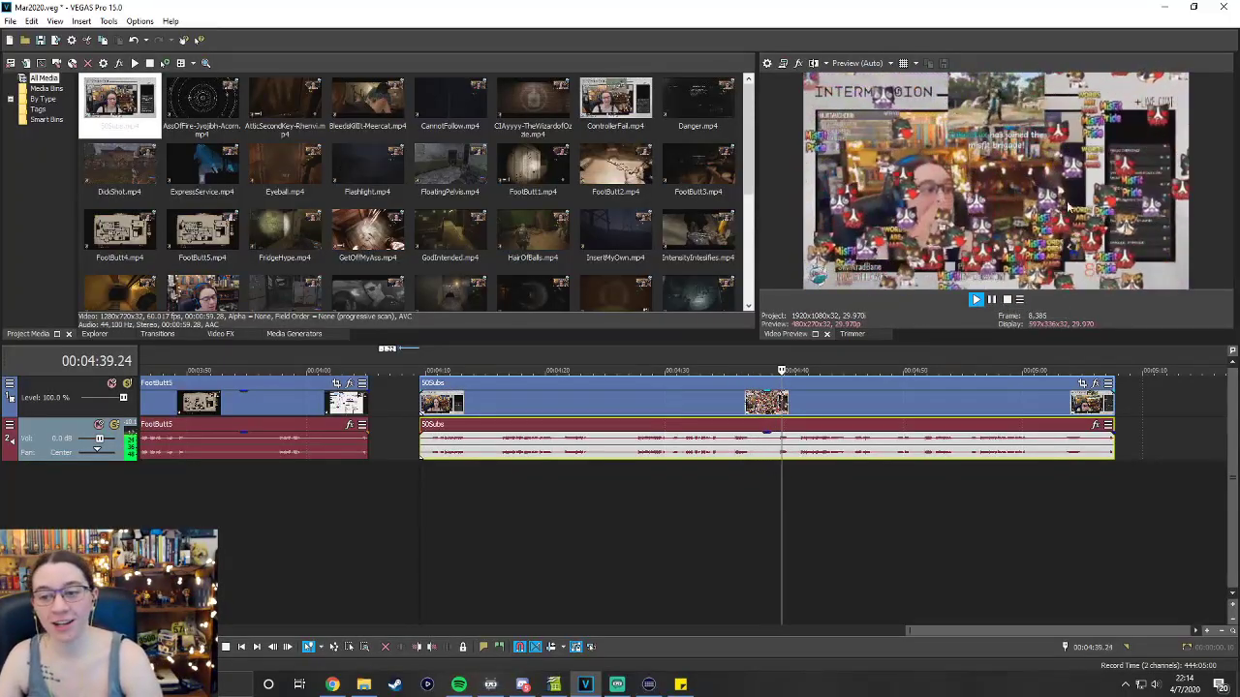
click(998, 302)
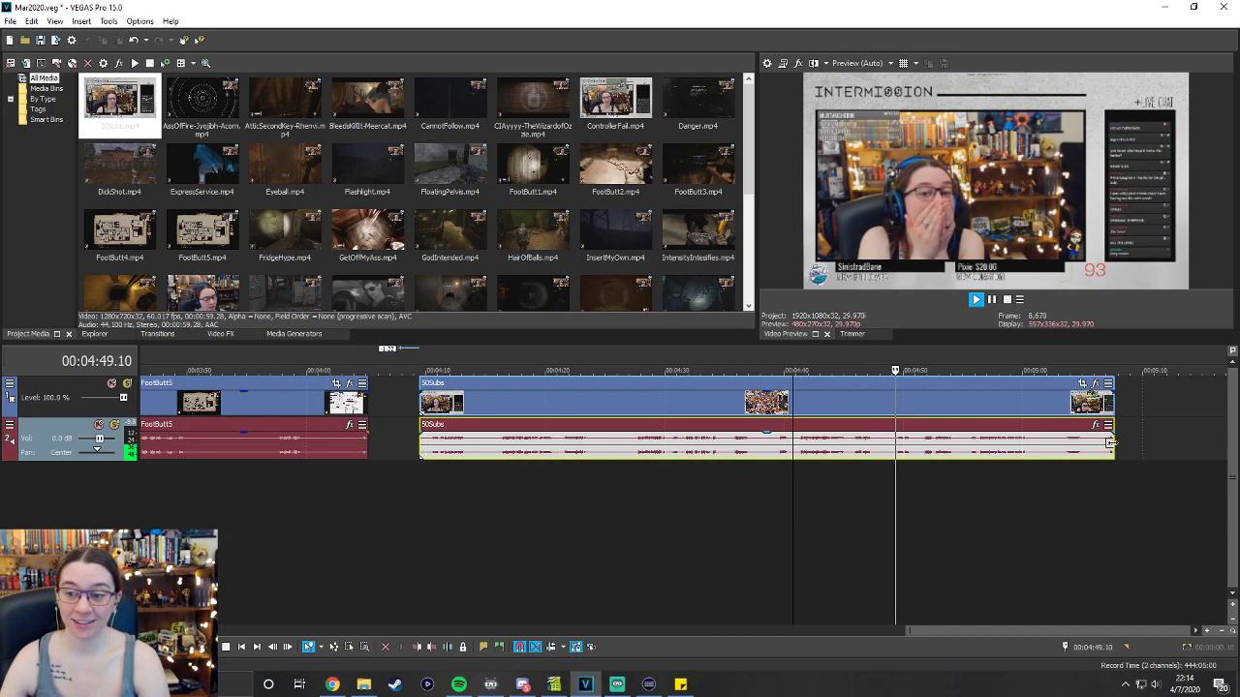
drag(1111, 442, 914, 462)
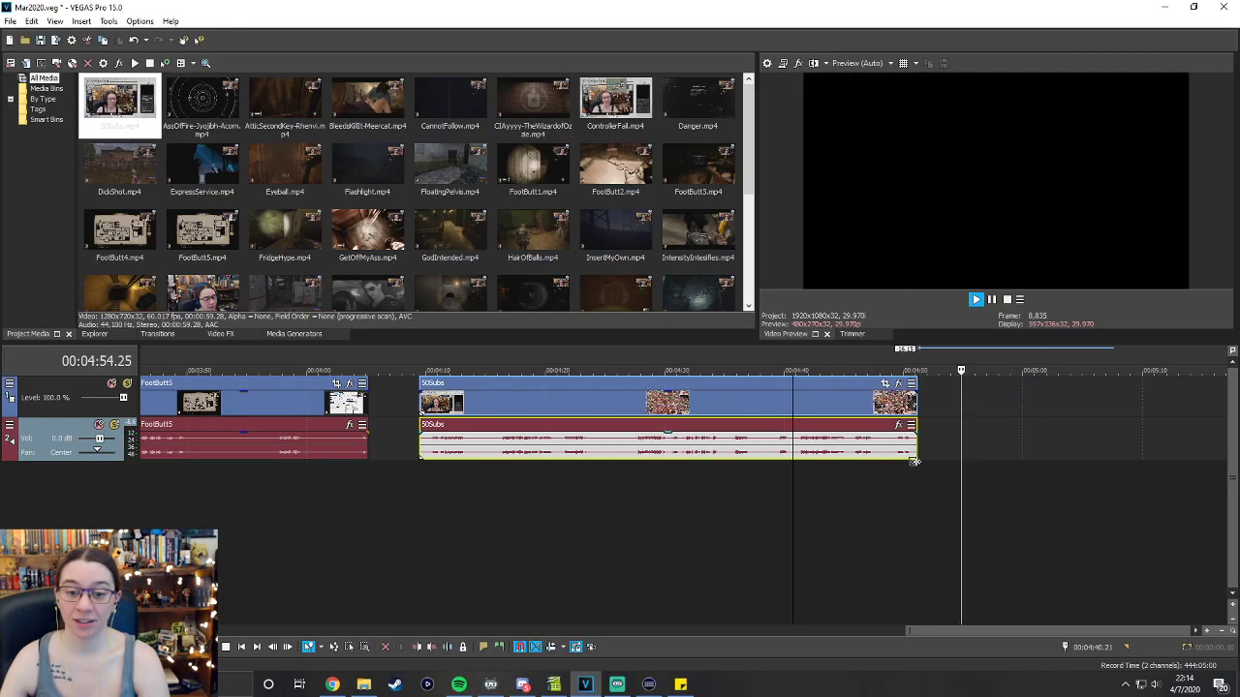
click(420, 370)
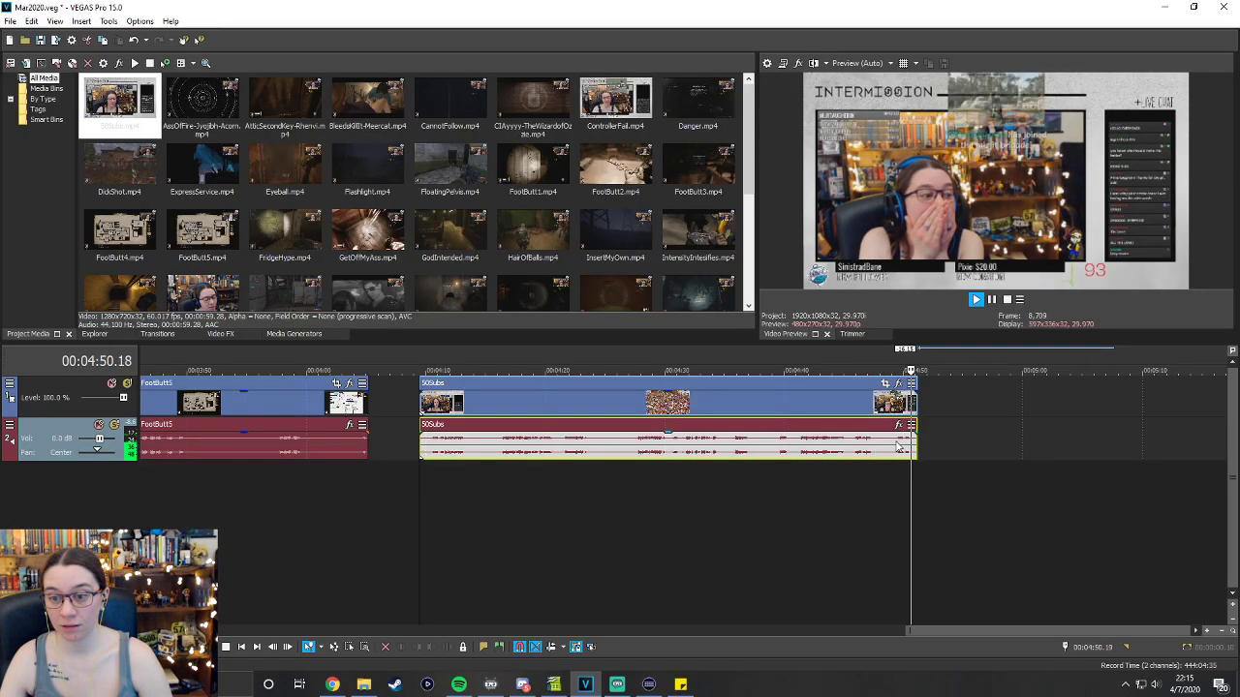
Move the 50Subs clip back to overlap the end of FootButt5 with a 1.00-second crossfade.
drag(898, 392, 821, 392)
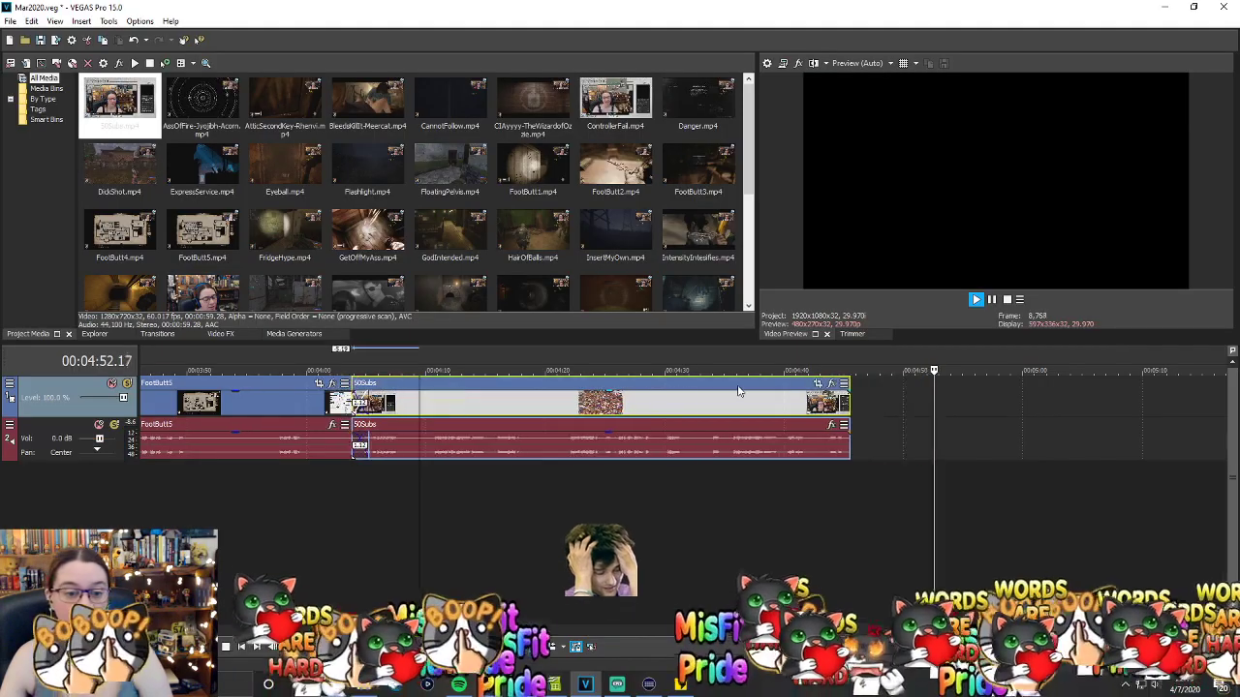
drag(730, 389, 760, 399)
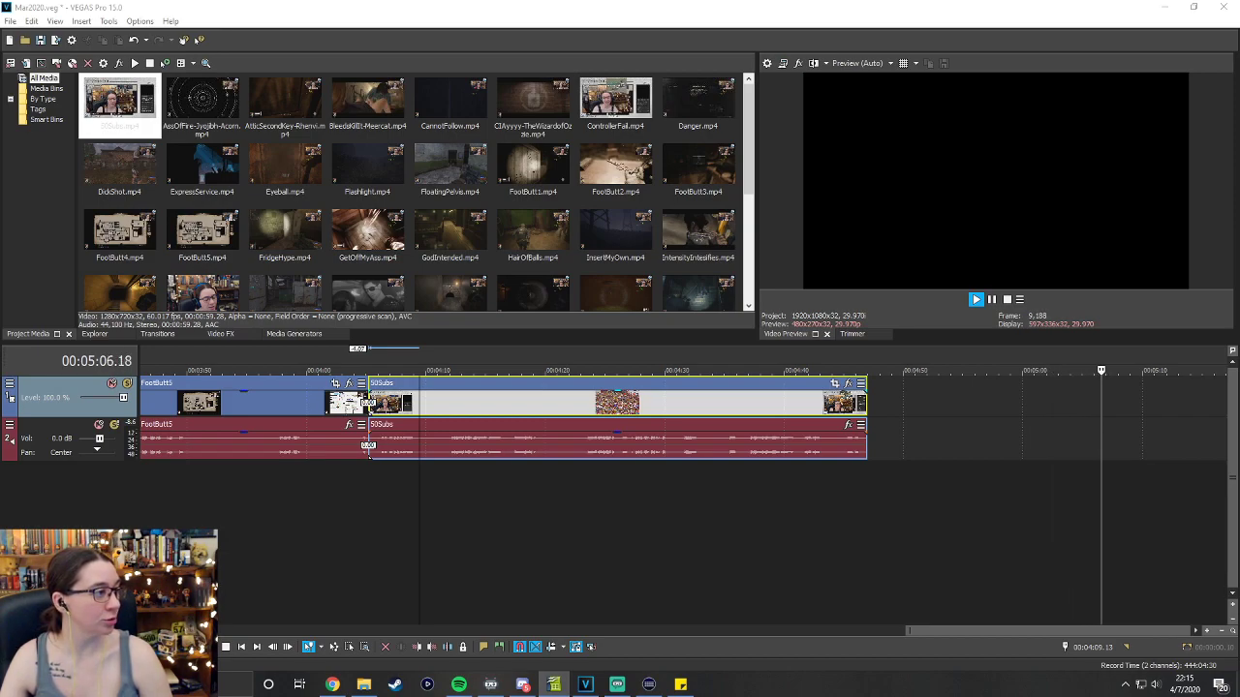
key(space)
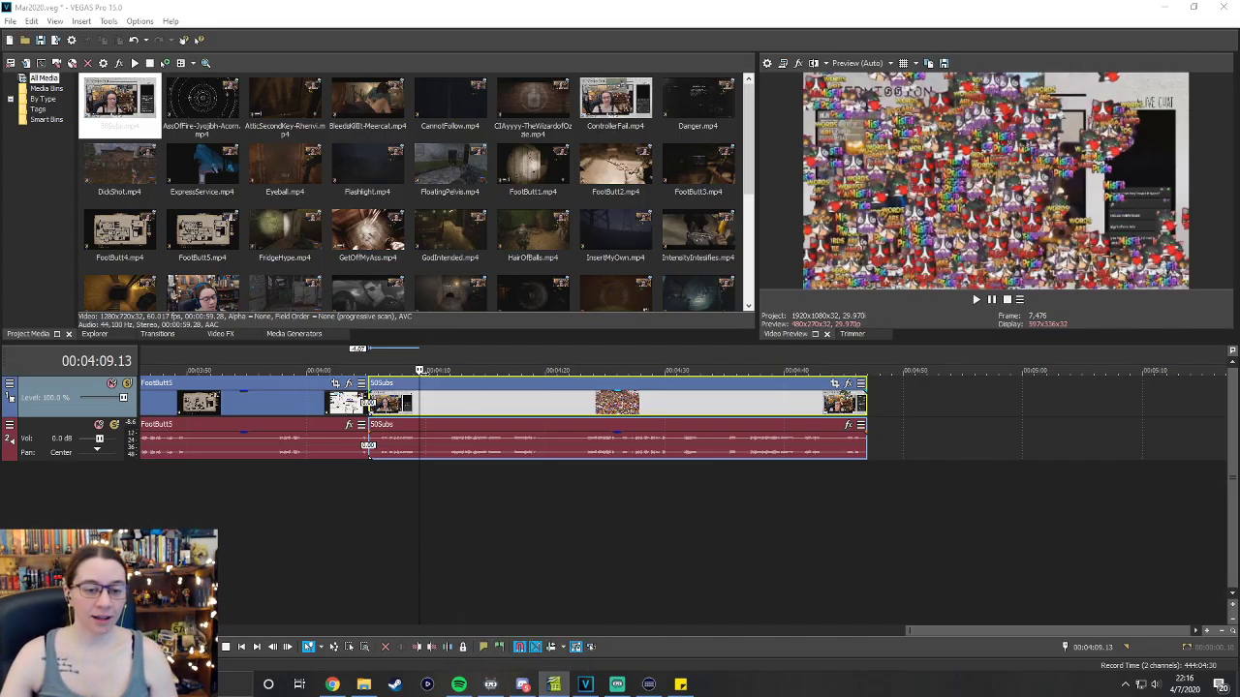
drag(506, 387, 491, 387)
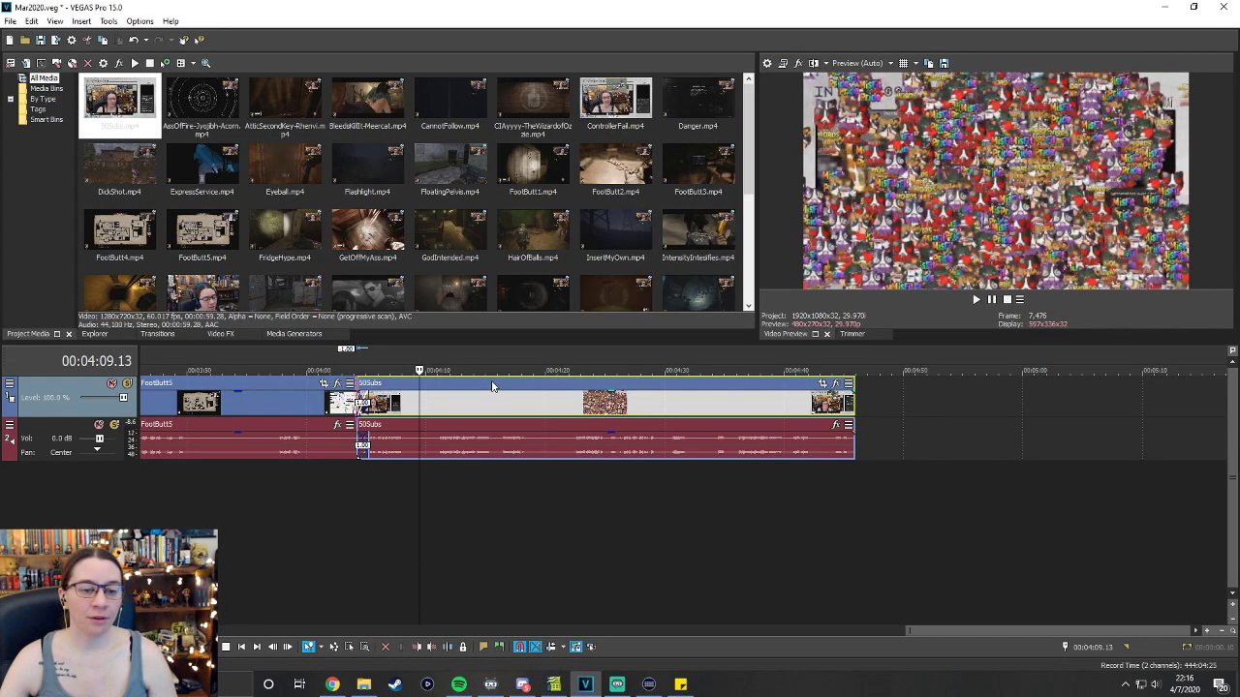
Play through the crossfade from FootButt5 into 50Subs, and then the latter part of 50Subs.
click(358, 358)
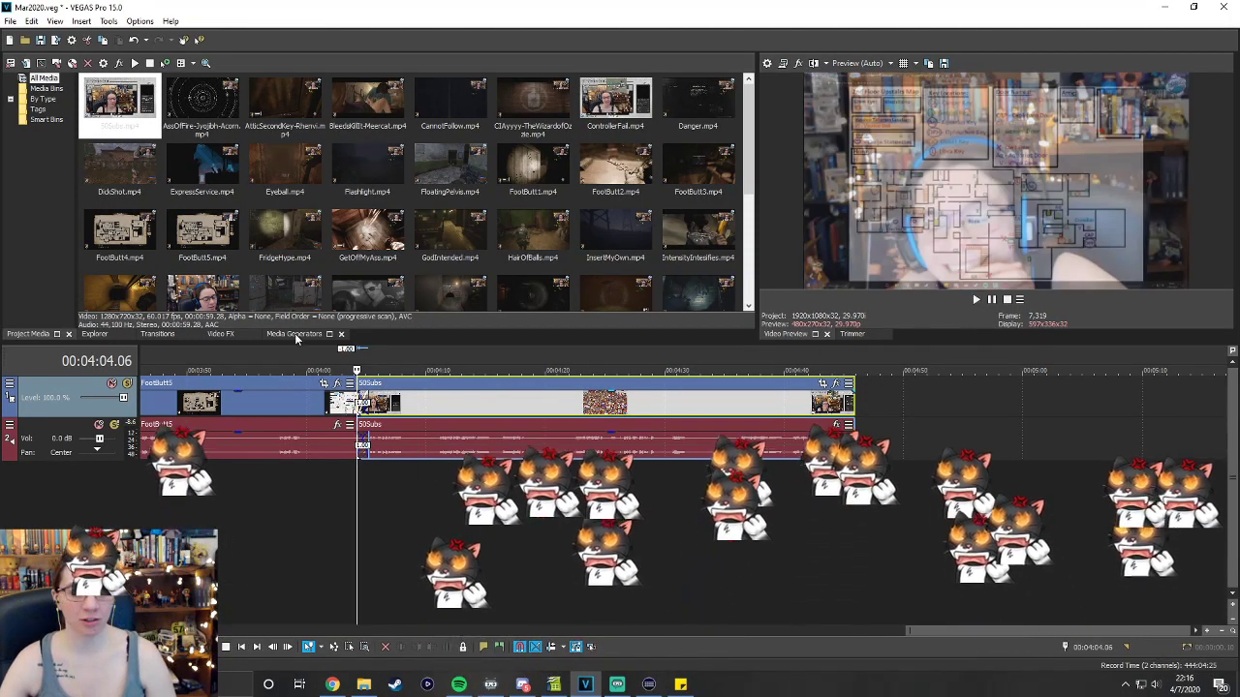
click(328, 370)
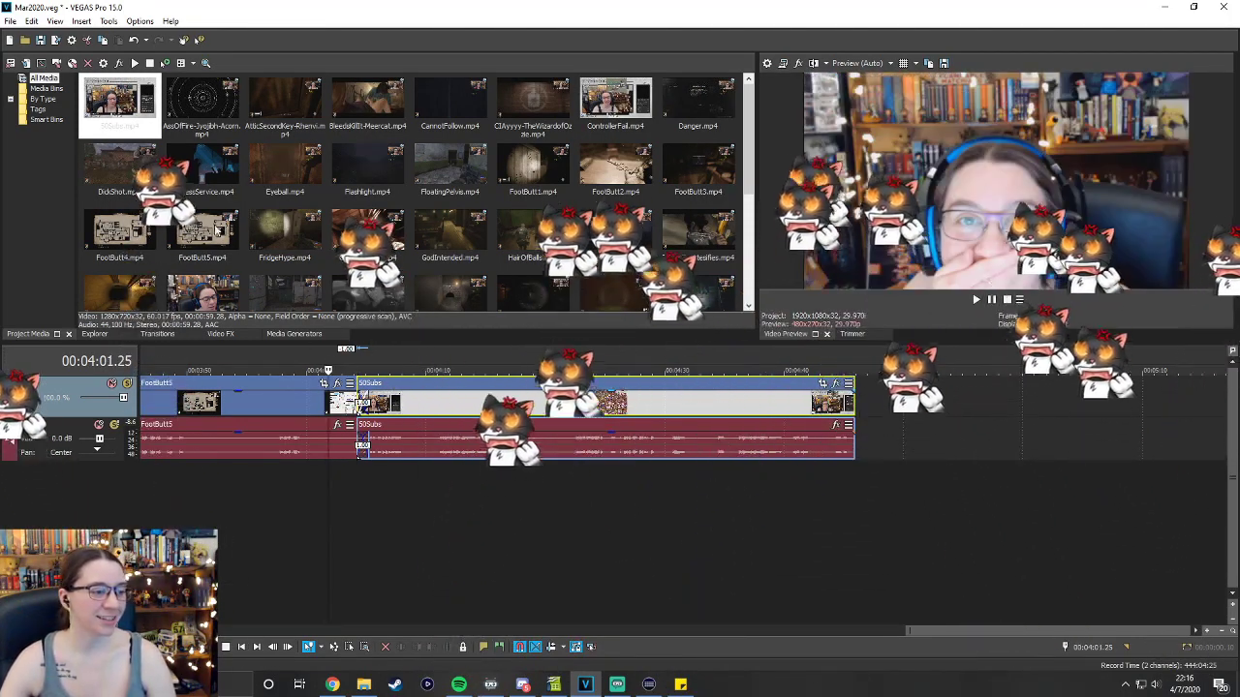
key(space)
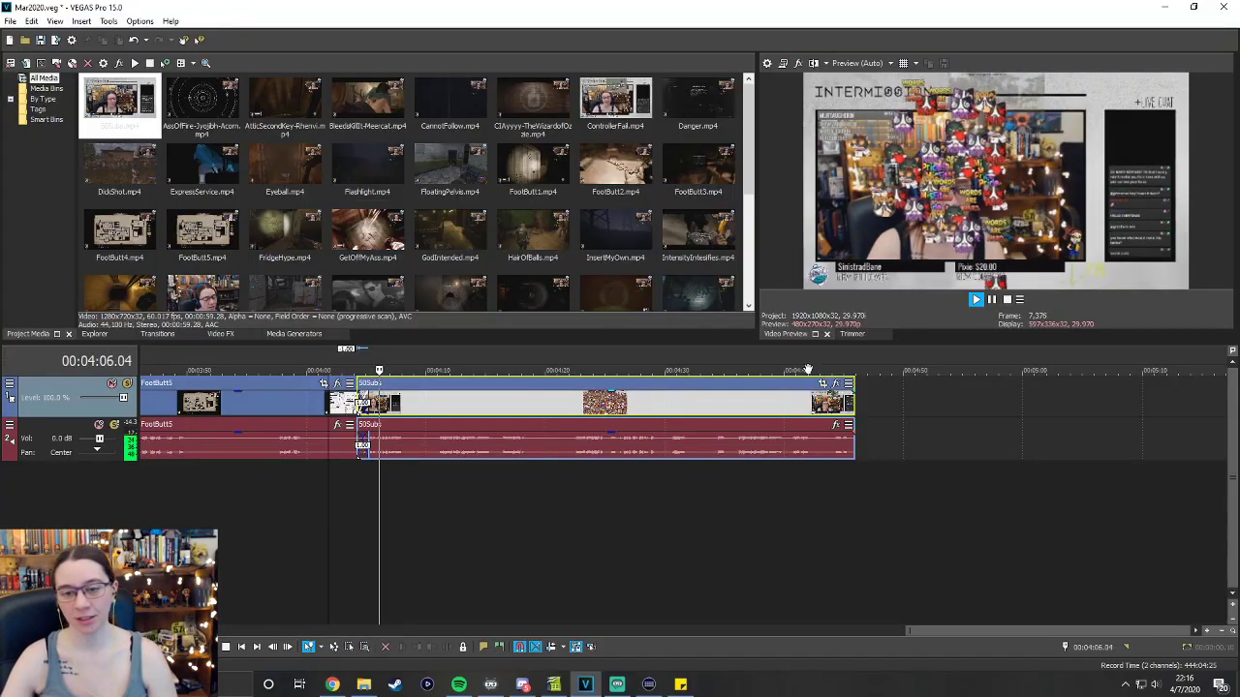
click(705, 370)
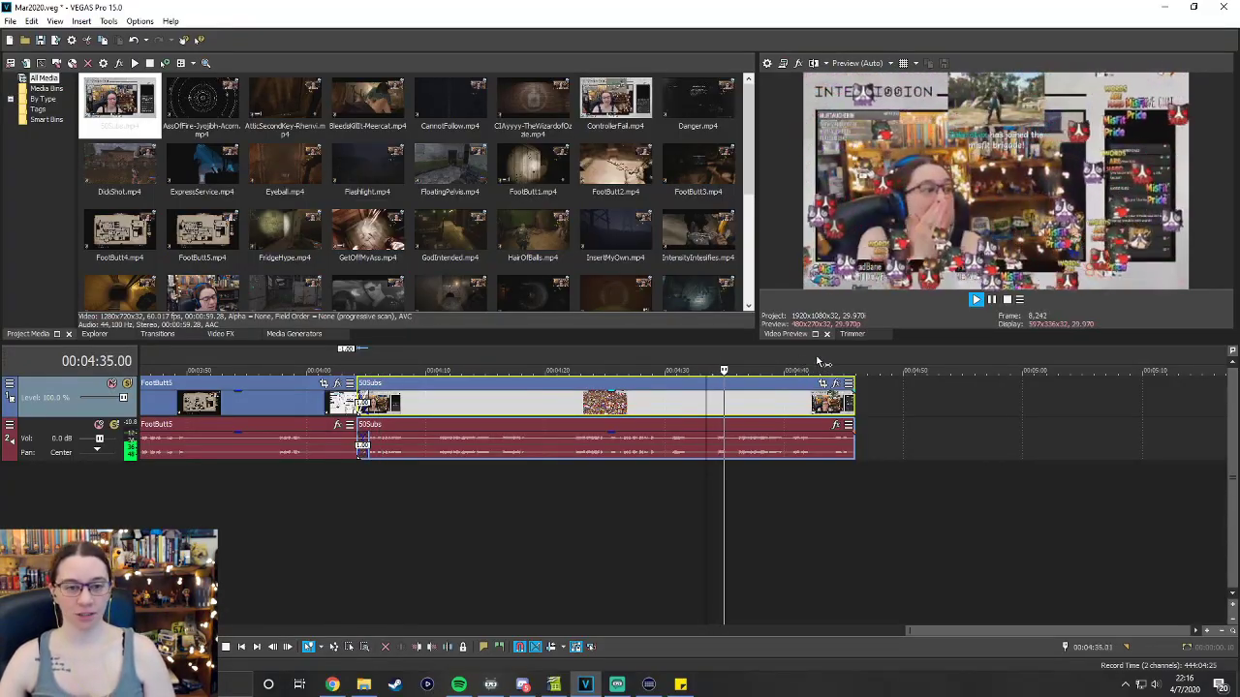
Add WhenIRage.mp4 from the project media to the timeline, a short gap after the end of 50Subs.
scroll(320, 250, down, 10)
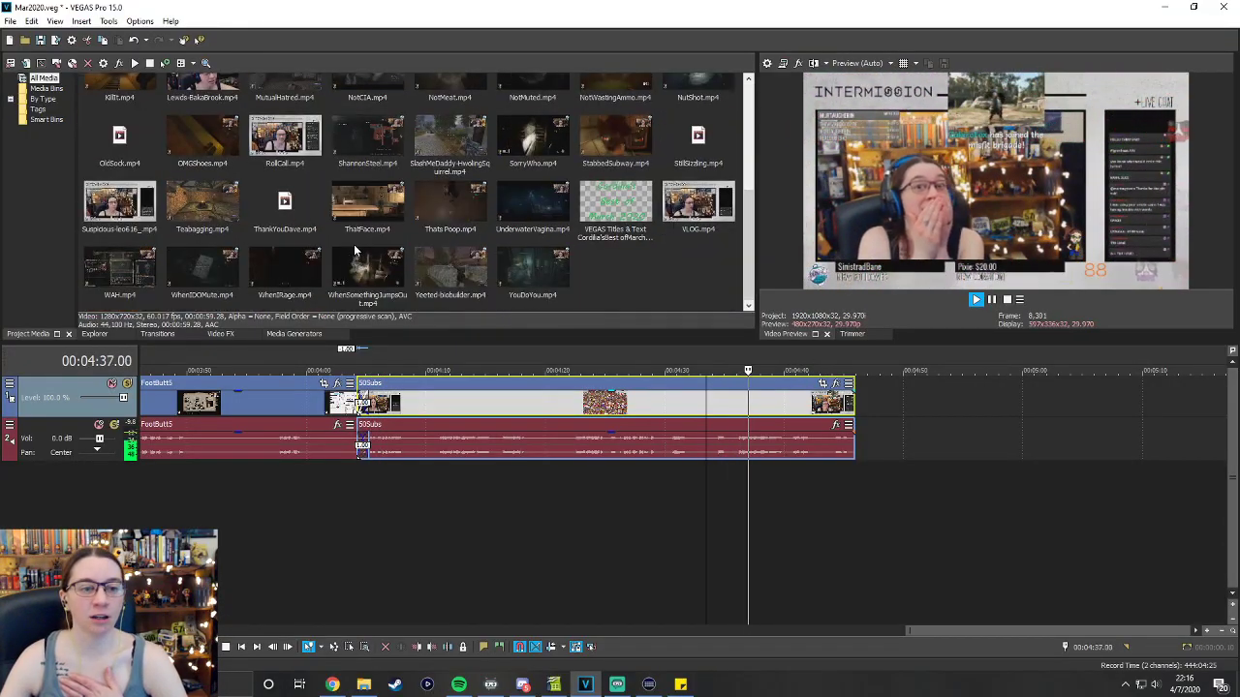
drag(296, 269, 878, 409)
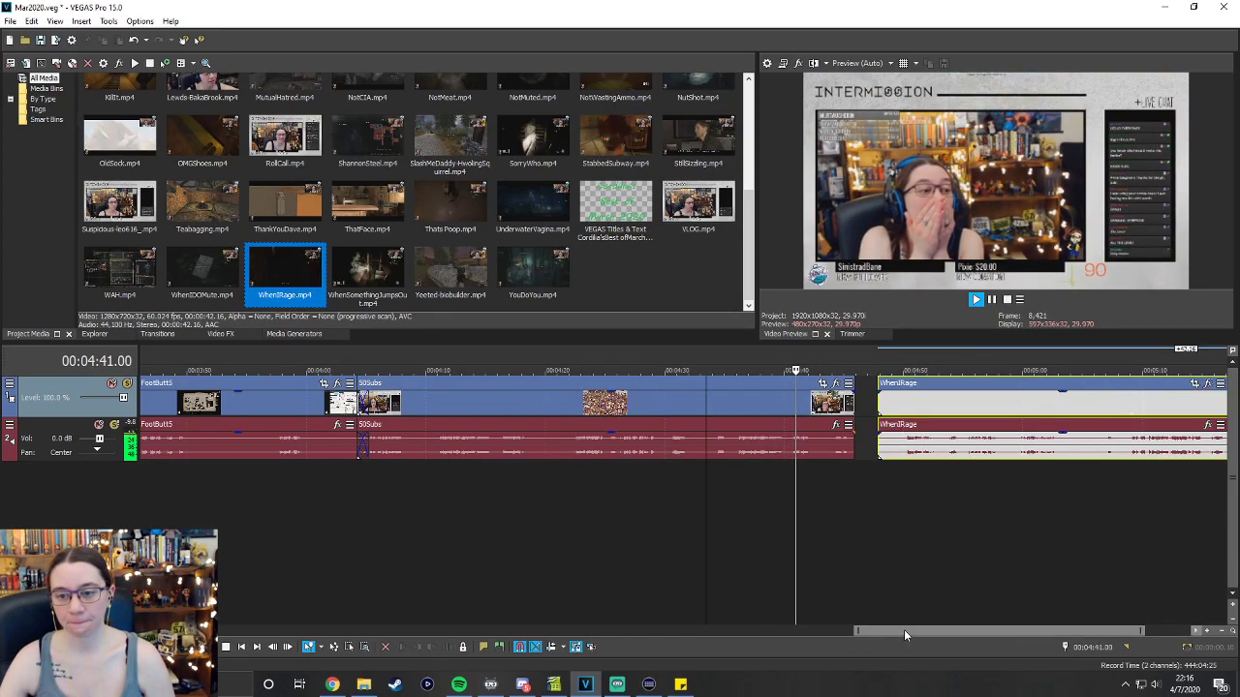
scroll(1034, 620, down, 3)
scroll(603, 486, up, 2)
drag(847, 639, 962, 629)
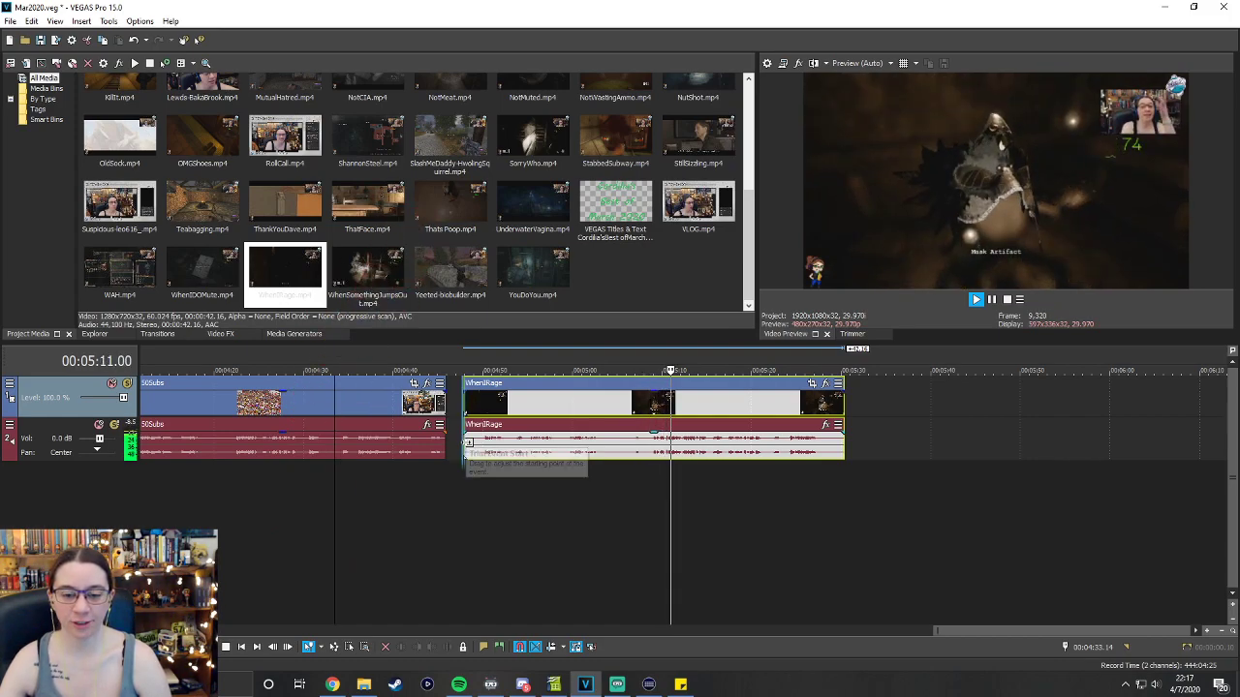
Trim about 17 seconds off the beginning of the WhenIRage clip and play the remainder to its end.
drag(468, 442, 613, 443)
click(614, 369)
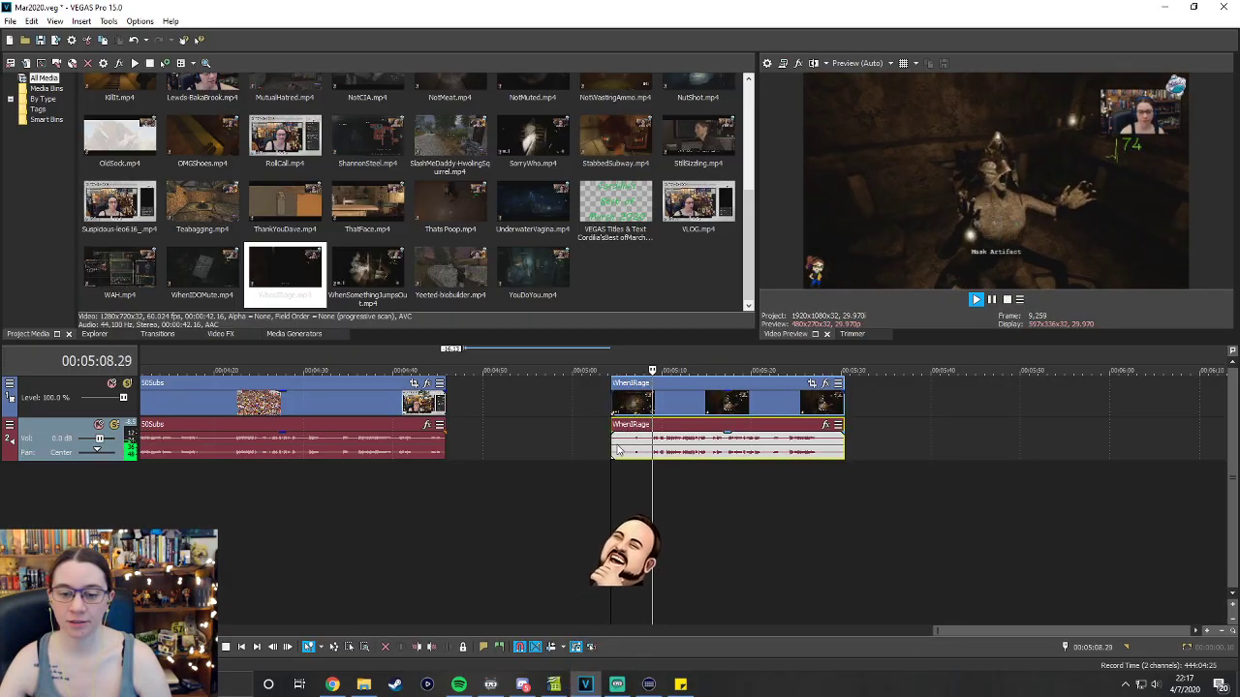
drag(611, 442, 623, 443)
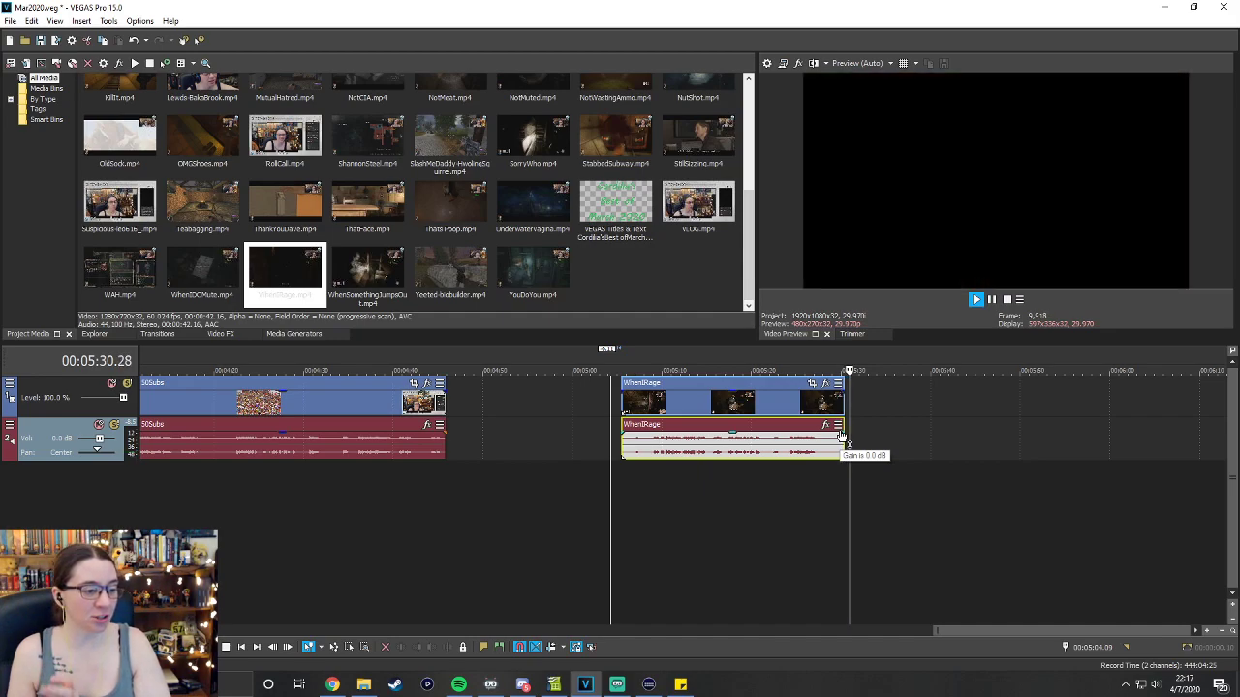
key(space)
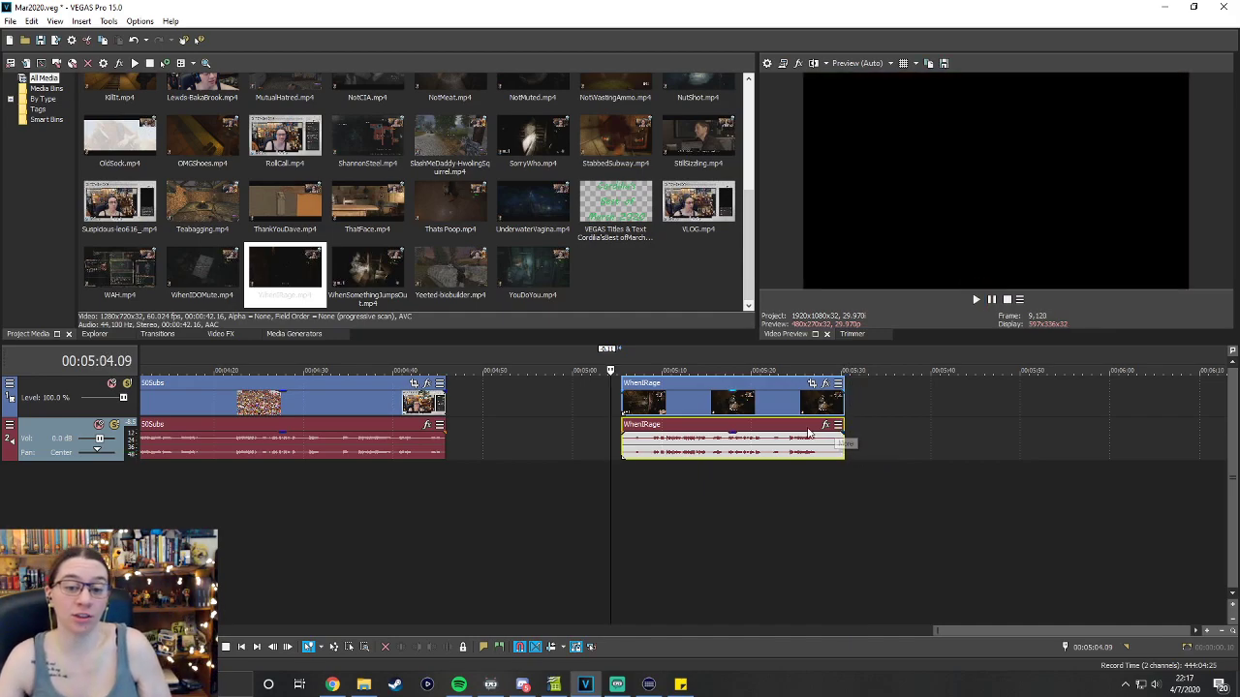
Move WhenIRage back to overlap the end of 50Subs with a 1.00-second crossfade and play through the transition.
drag(681, 387, 512, 384)
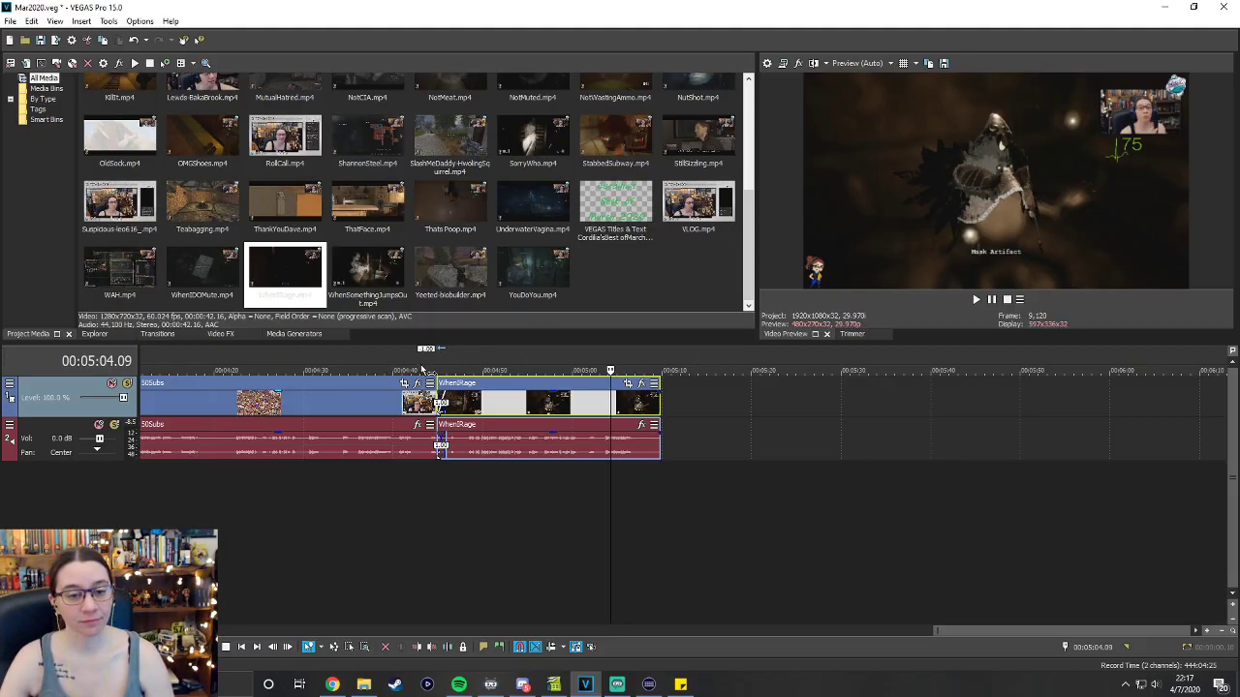
click(421, 370)
key(space)
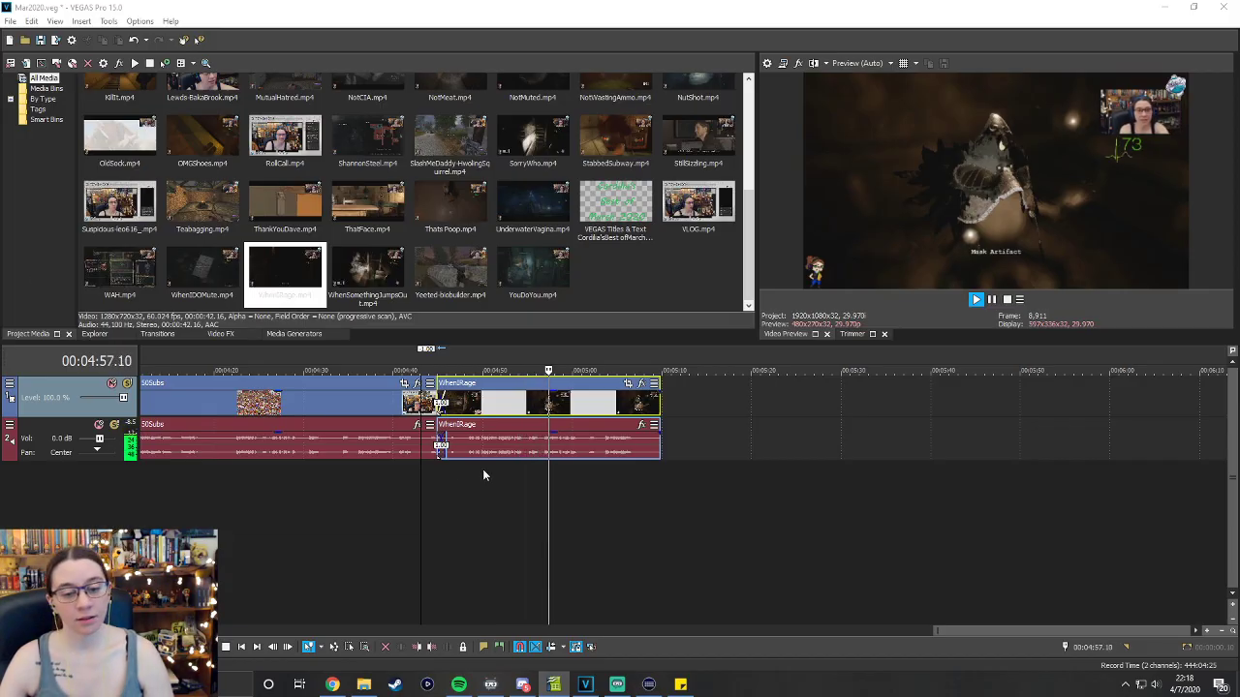
click(991, 300)
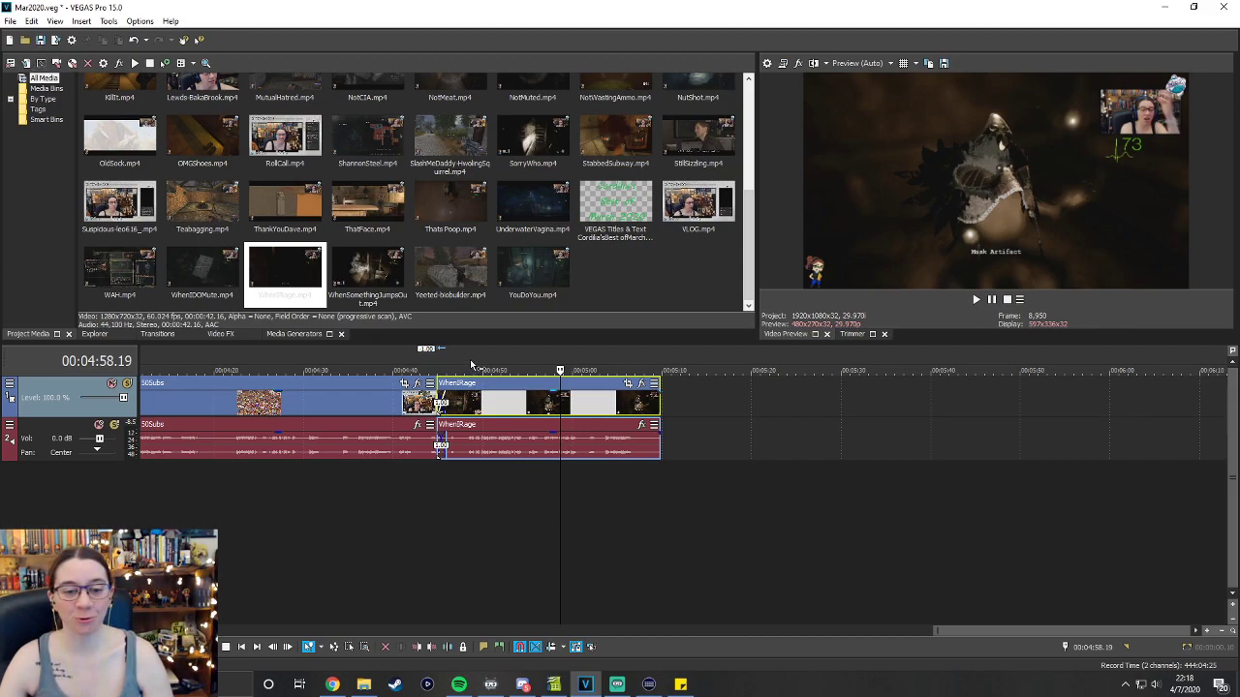
Replay the first part of the WhenIRage clip from just after the crossfade.
click(472, 364)
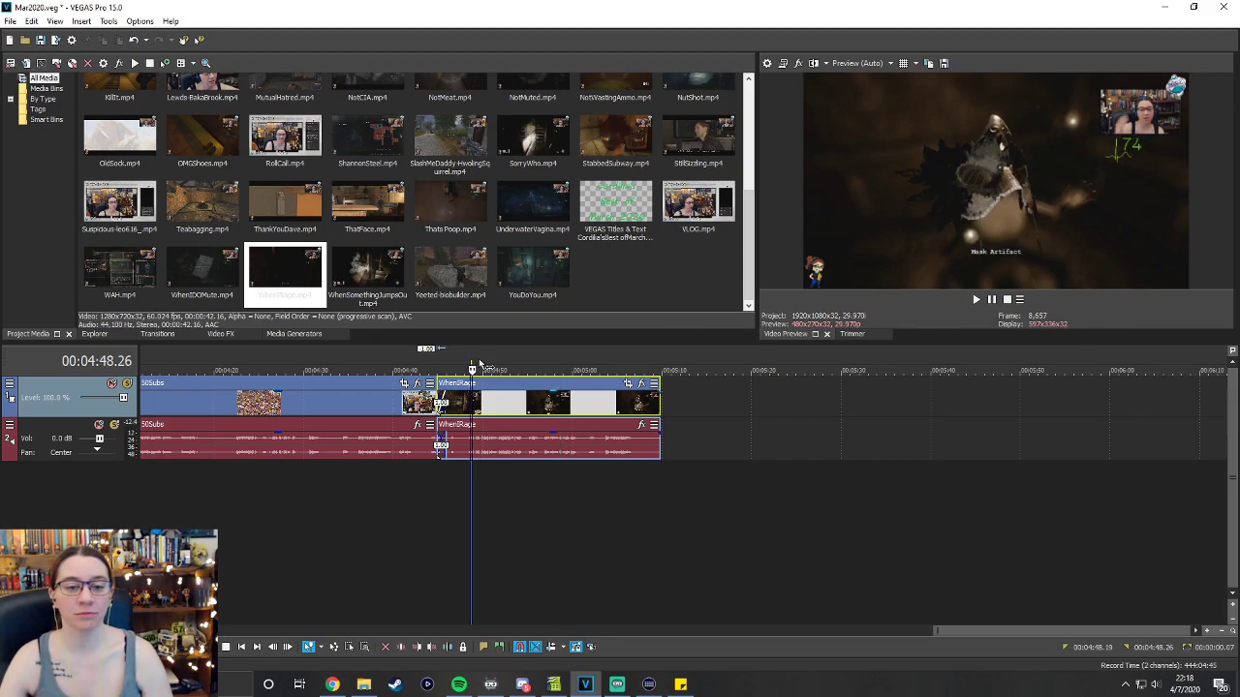
click(976, 299)
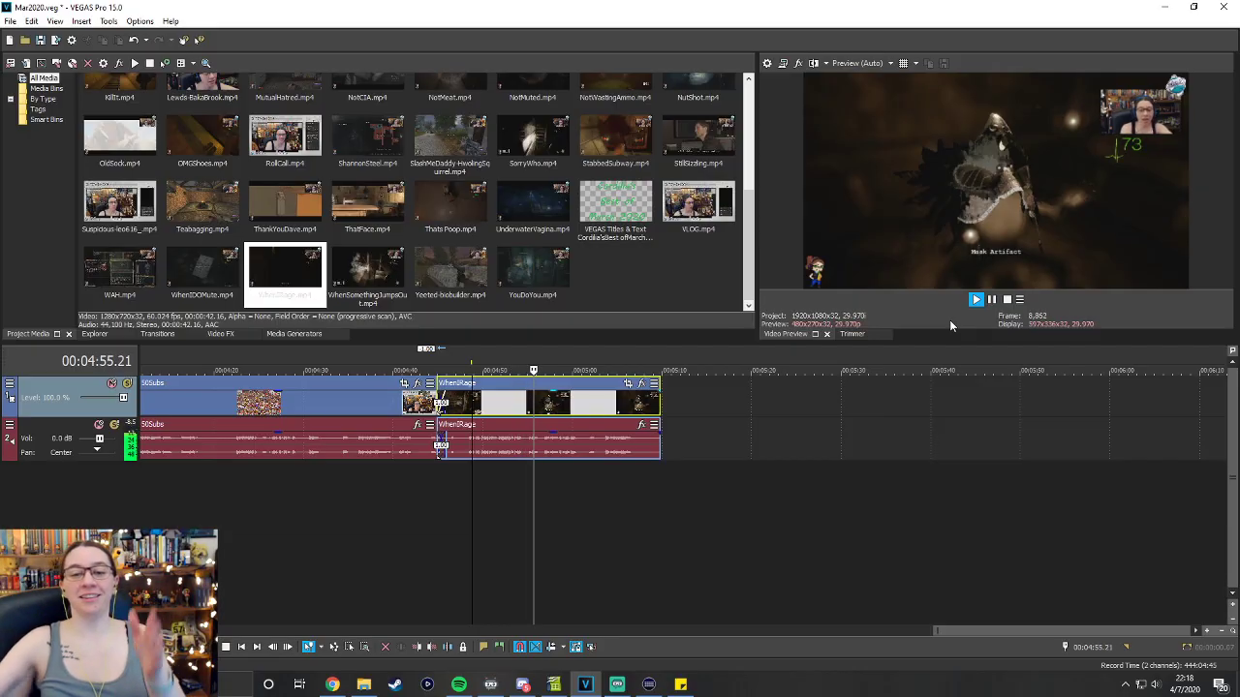
click(991, 300)
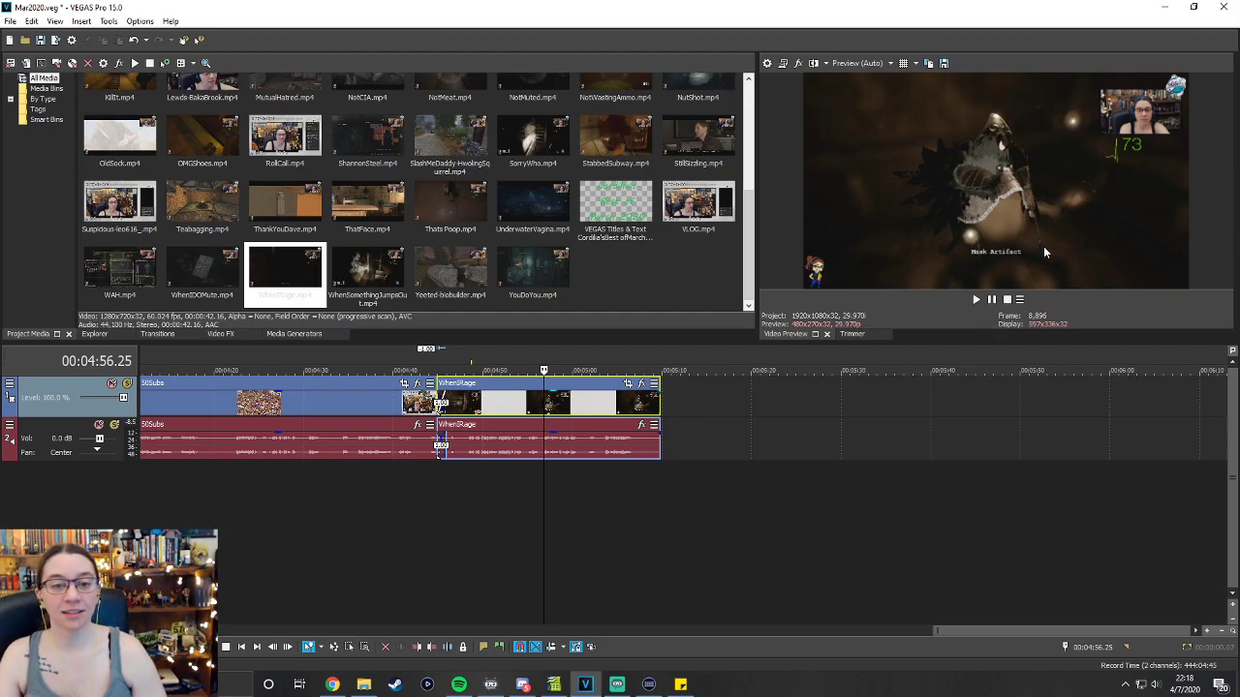
Add UnderwaterVagina.mp4 with a one-second crossfade over the end of WhenIRage, and trim about four seconds off its end.
drag(538, 208, 660, 438)
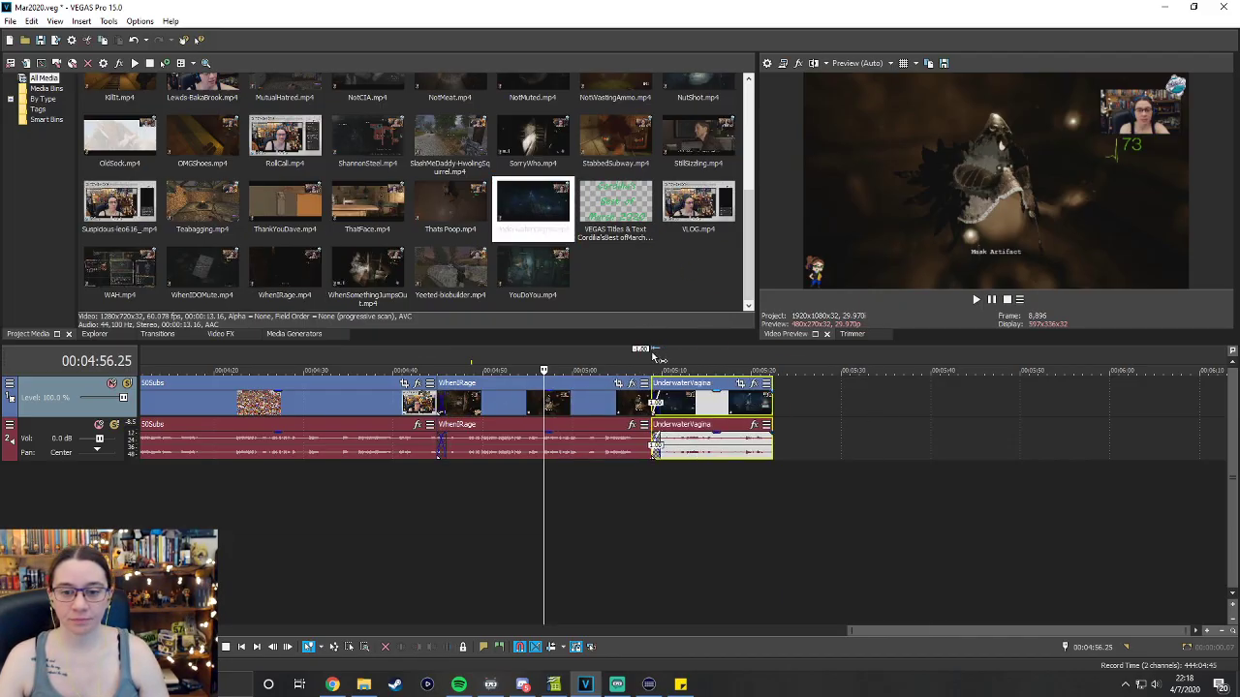
click(976, 299)
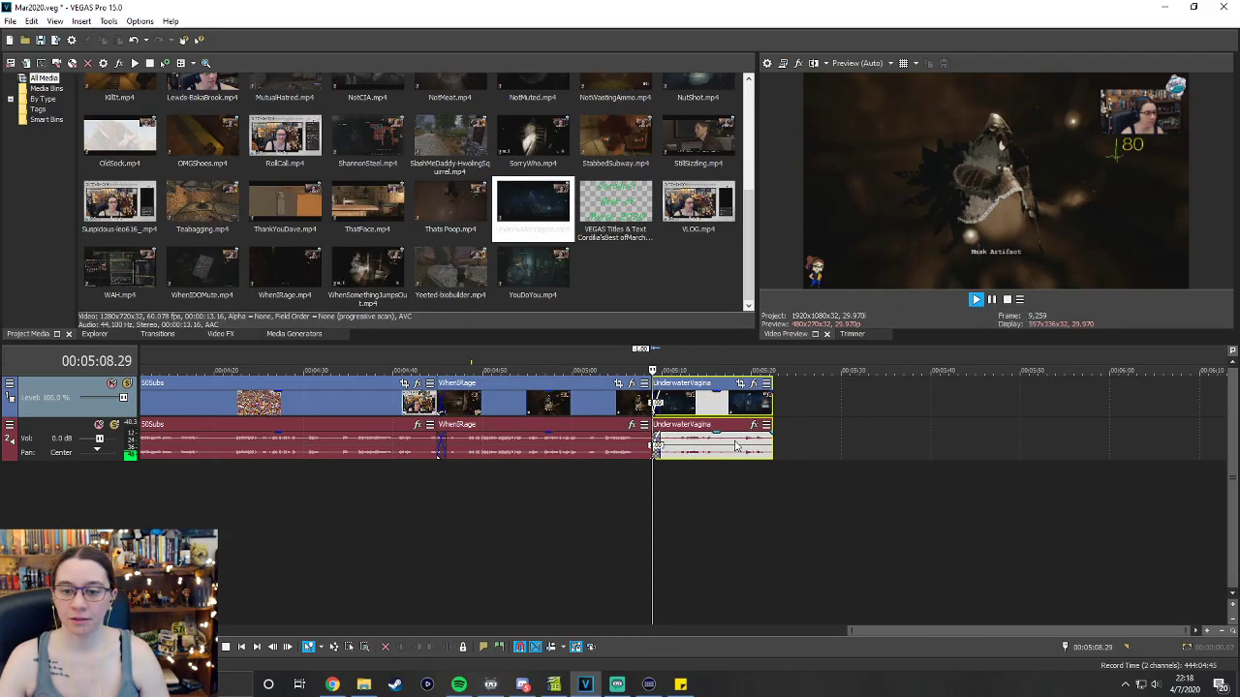
drag(771, 446, 741, 448)
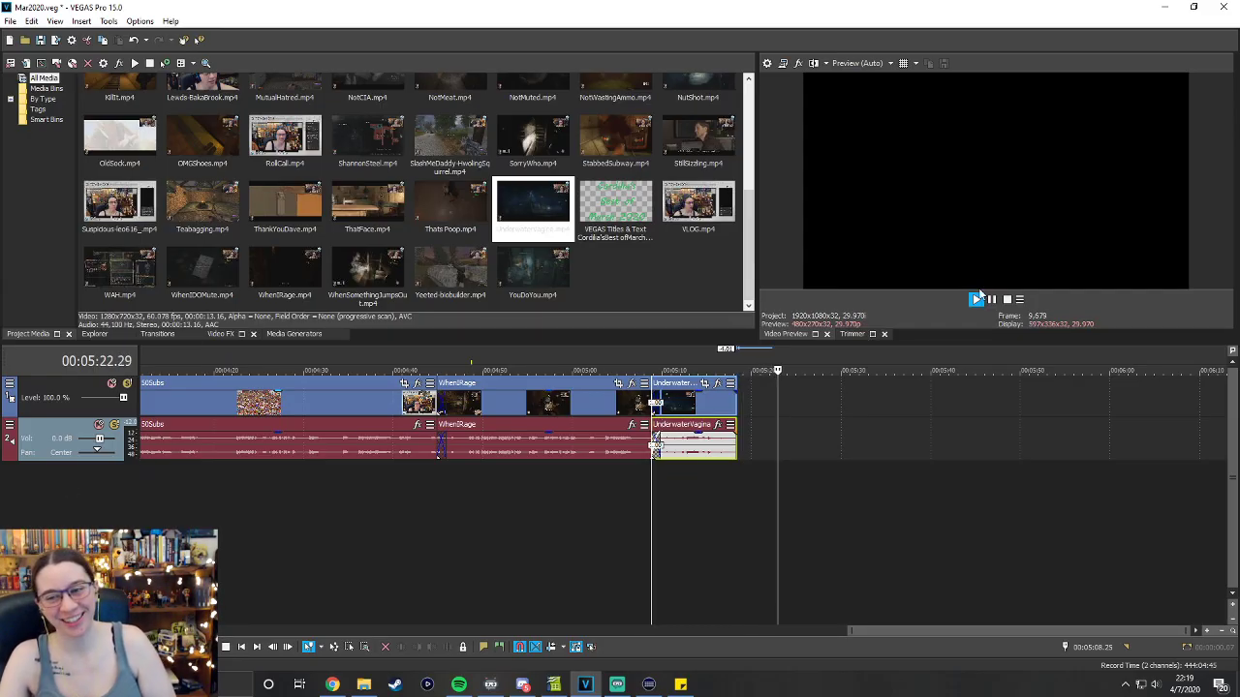
click(1007, 301)
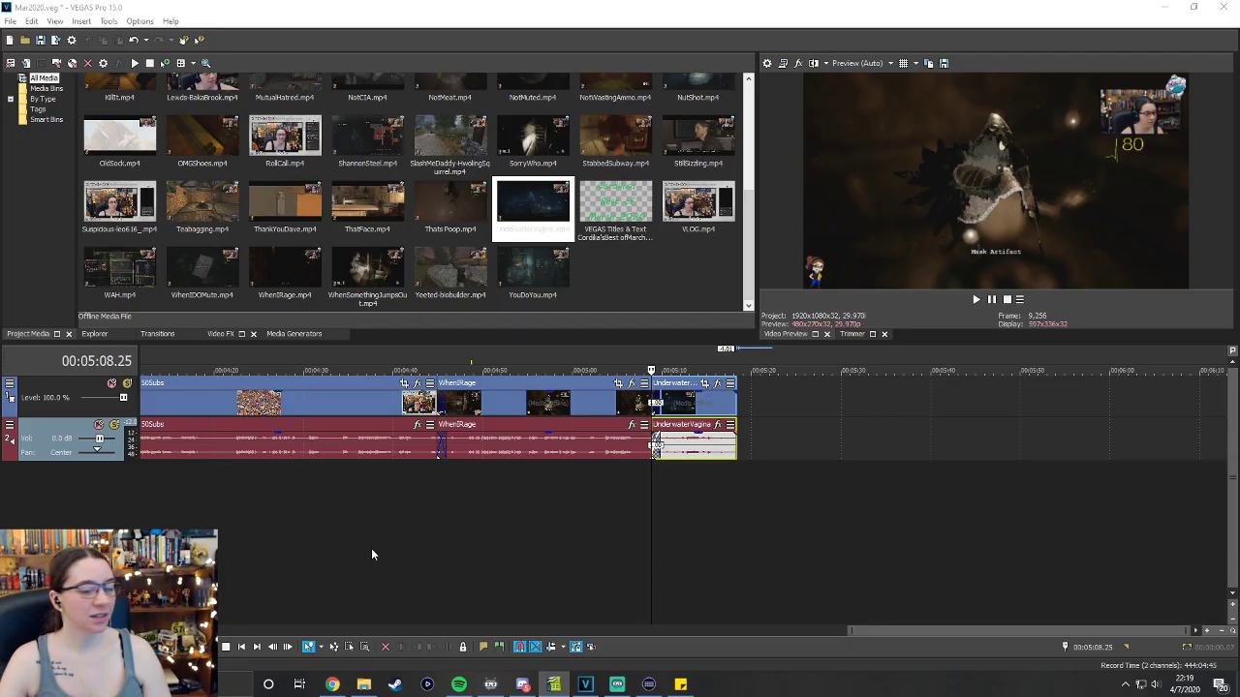
drag(907, 631, 340, 627)
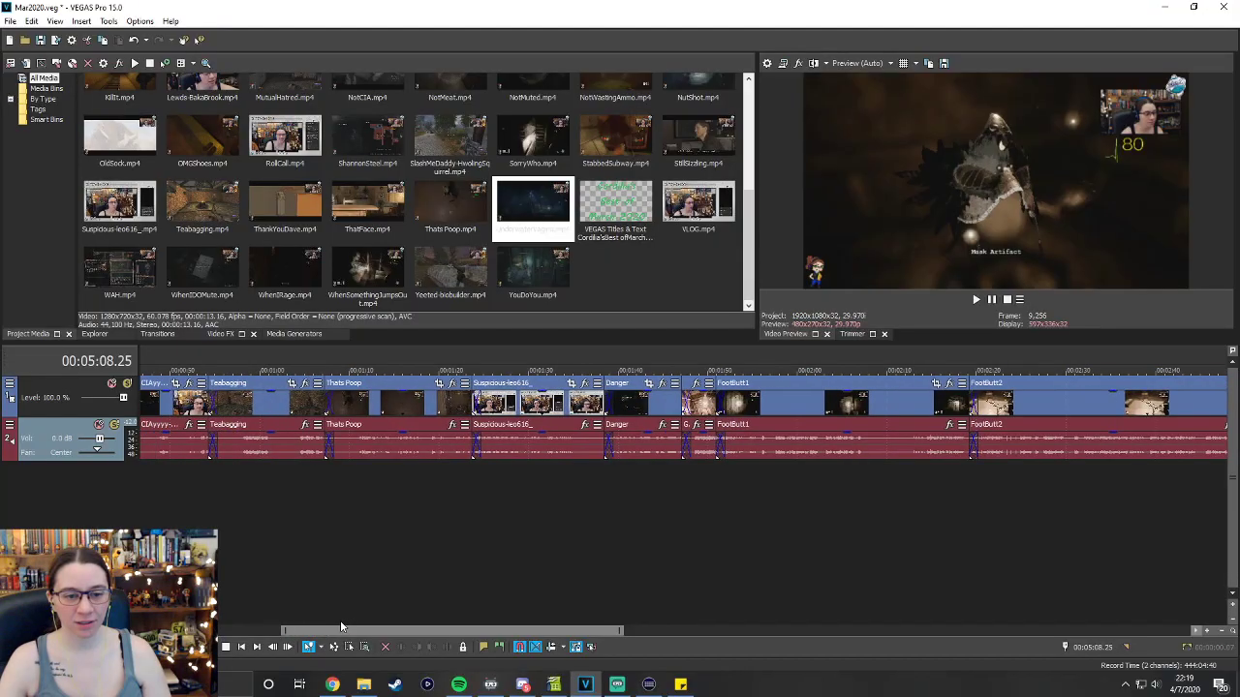
key(alt+Tab)
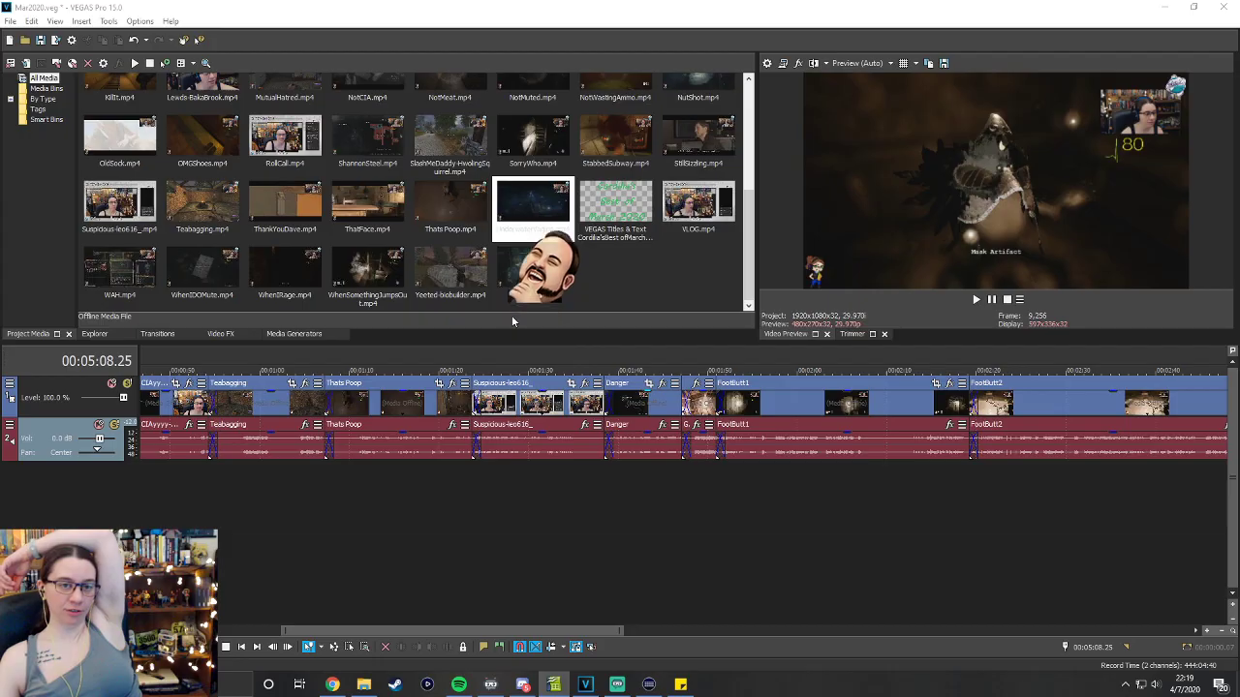
Add DickShot.mp4 and NutShot.mp4 spaced apart after UnderwaterVagina, and HairOfBalls.mp4 overlapping the end of NutShot.
scroll(596, 236, up, 8)
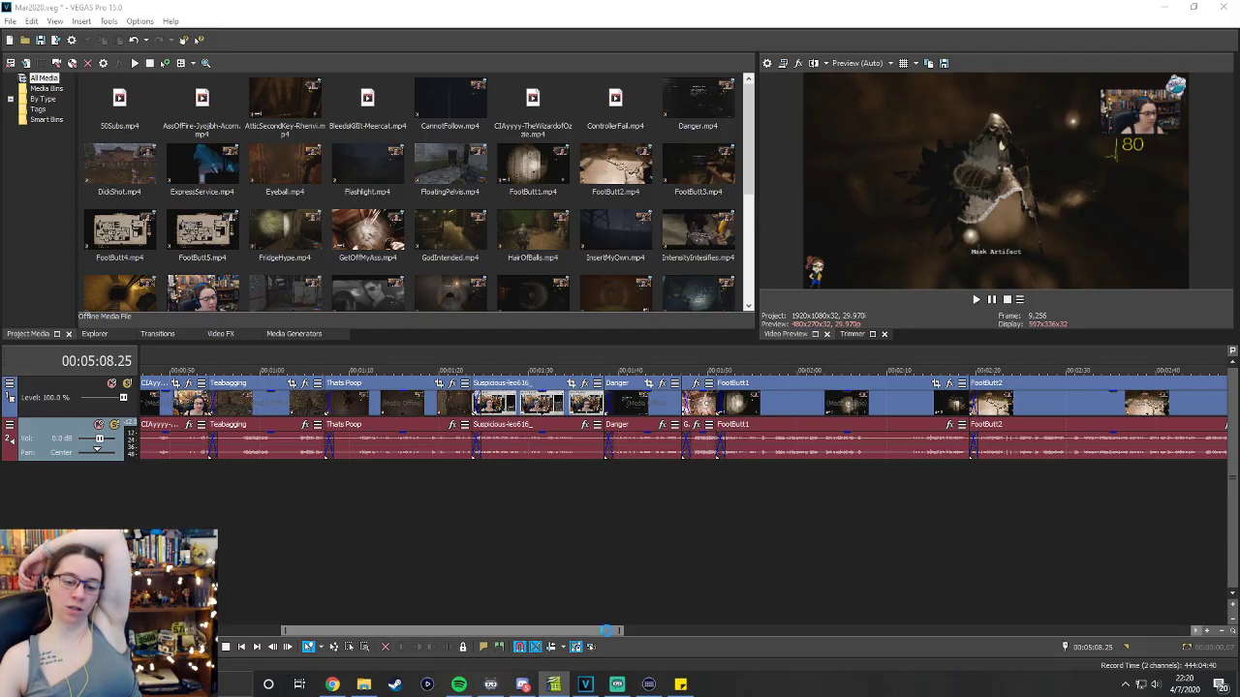
drag(608, 628, 1113, 631)
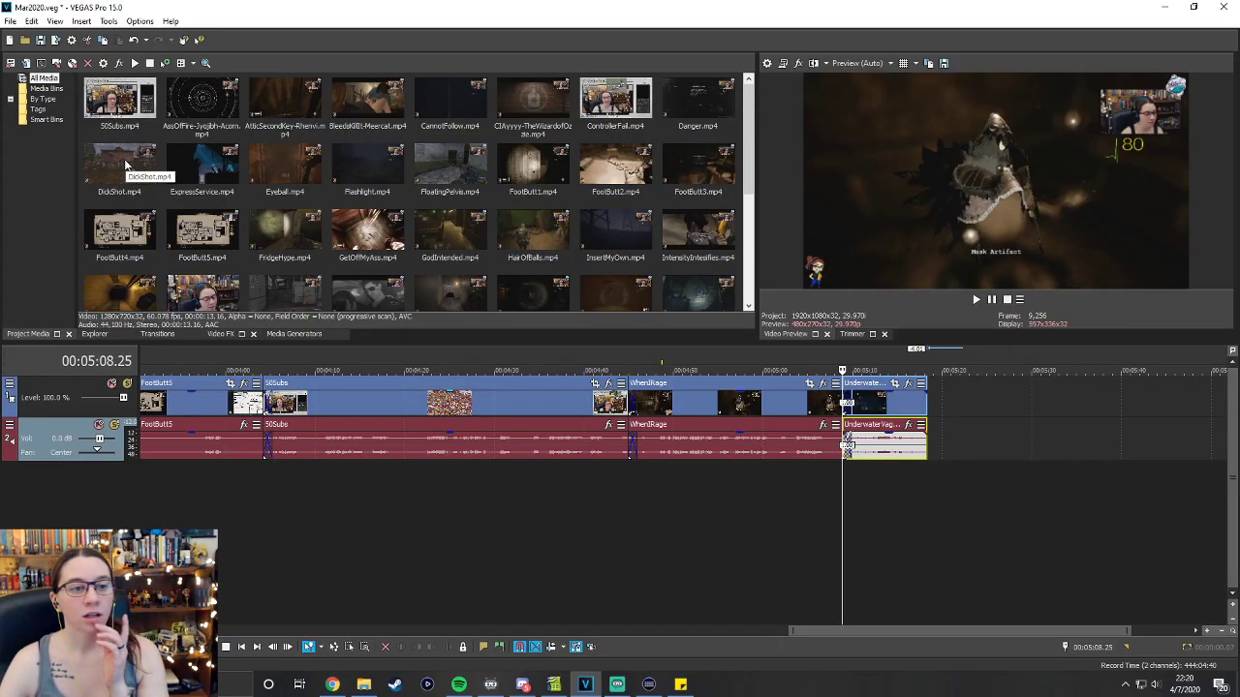
drag(129, 176, 980, 405)
scroll(428, 266, down, 2)
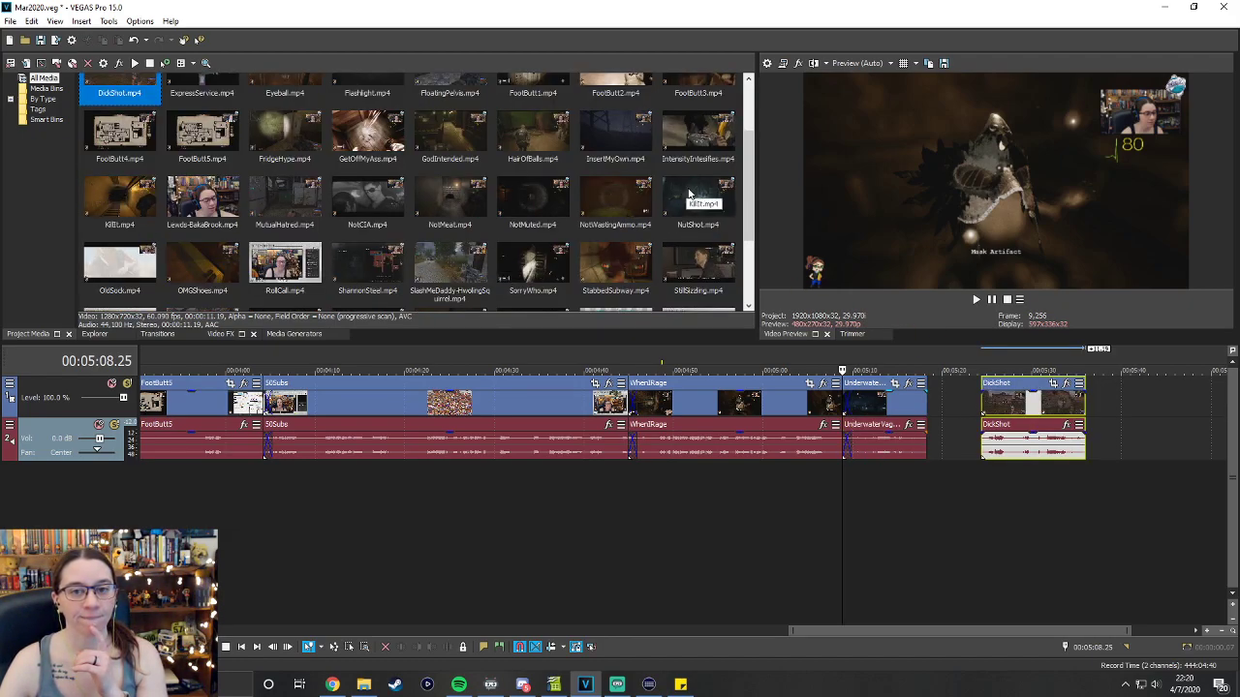
drag(688, 203, 1104, 419)
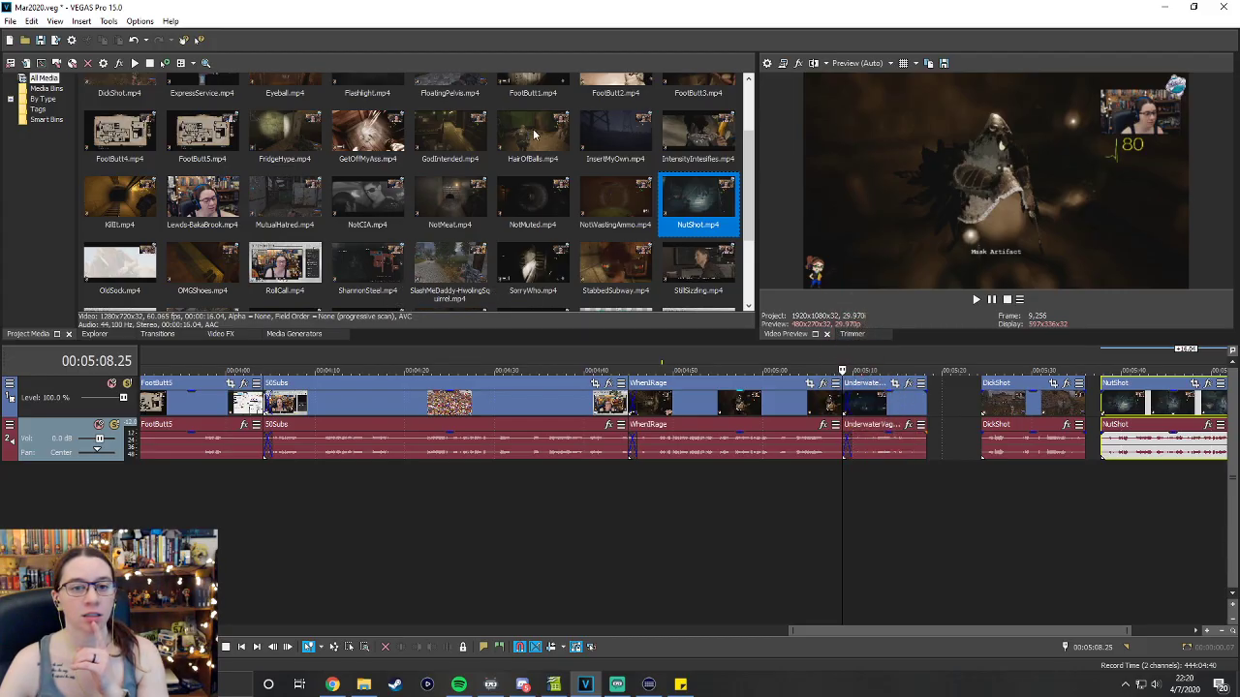
drag(520, 138, 1184, 433)
drag(993, 630, 1107, 629)
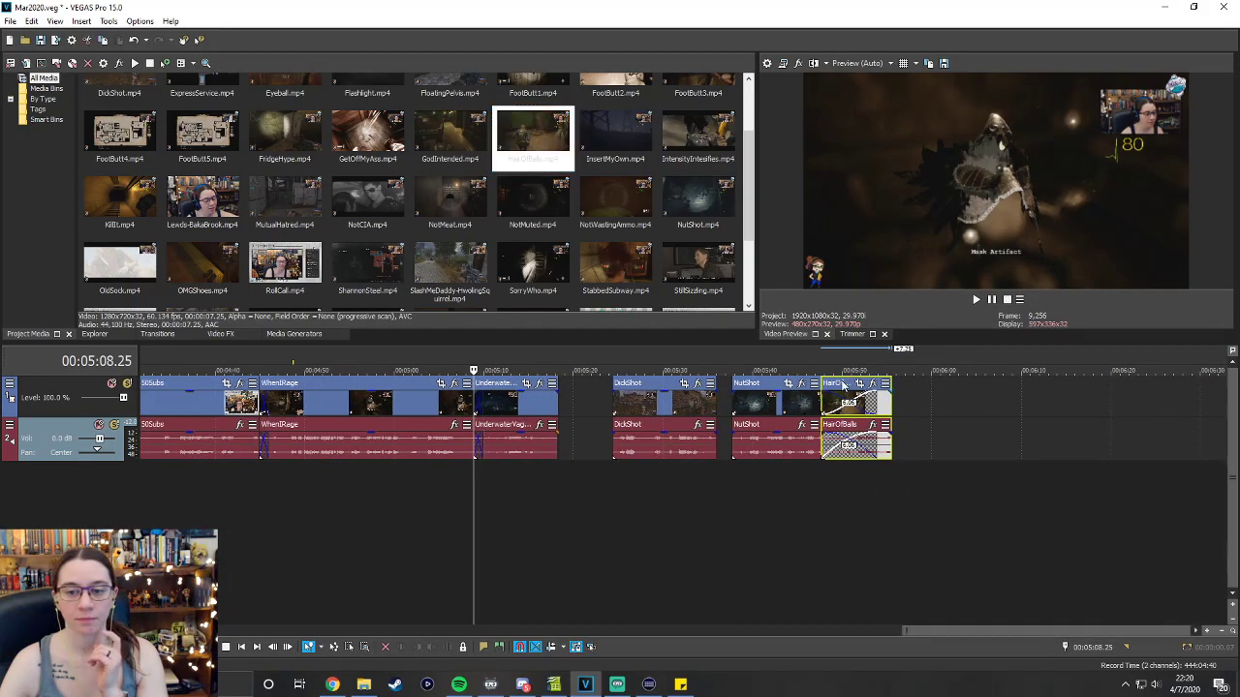
Move HairOfBalls and NutShot later on the timeline, with NutShot ending where HairOfBalls begins.
drag(843, 386, 937, 386)
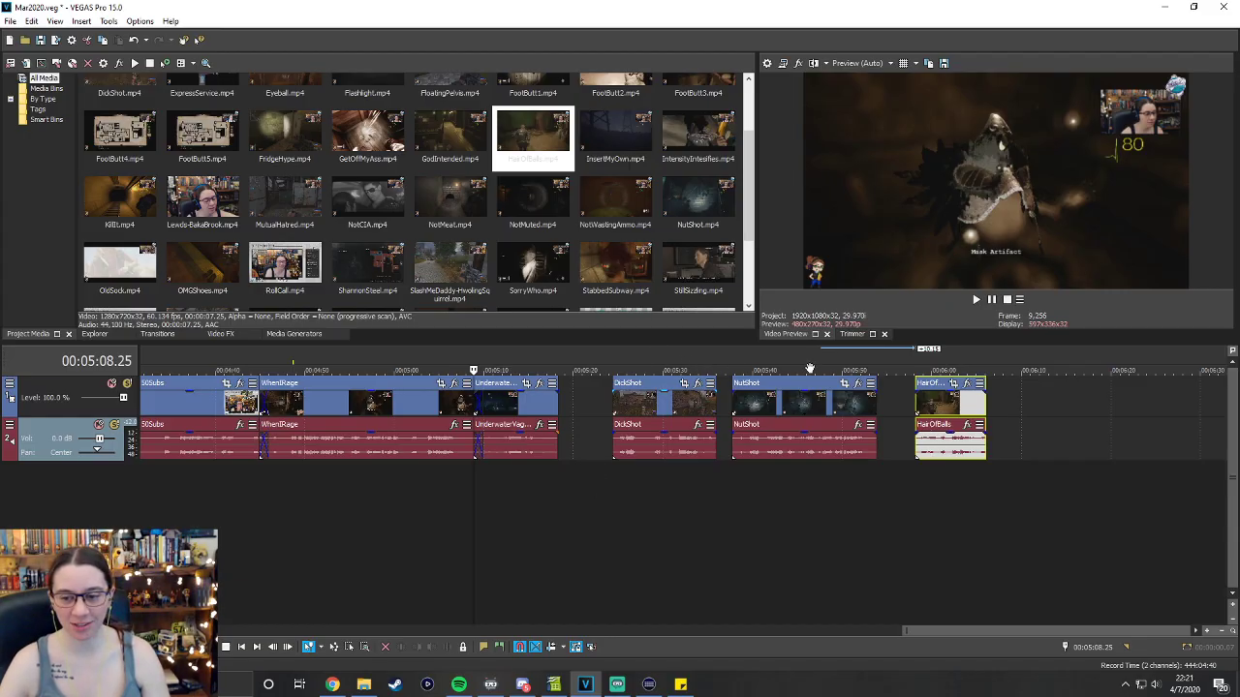
drag(660, 391, 683, 392)
drag(804, 388, 855, 399)
Overlap DickShot with the end of UnderwaterVagina using a 1.00-second crossfade and play through the clip.
drag(671, 392, 584, 392)
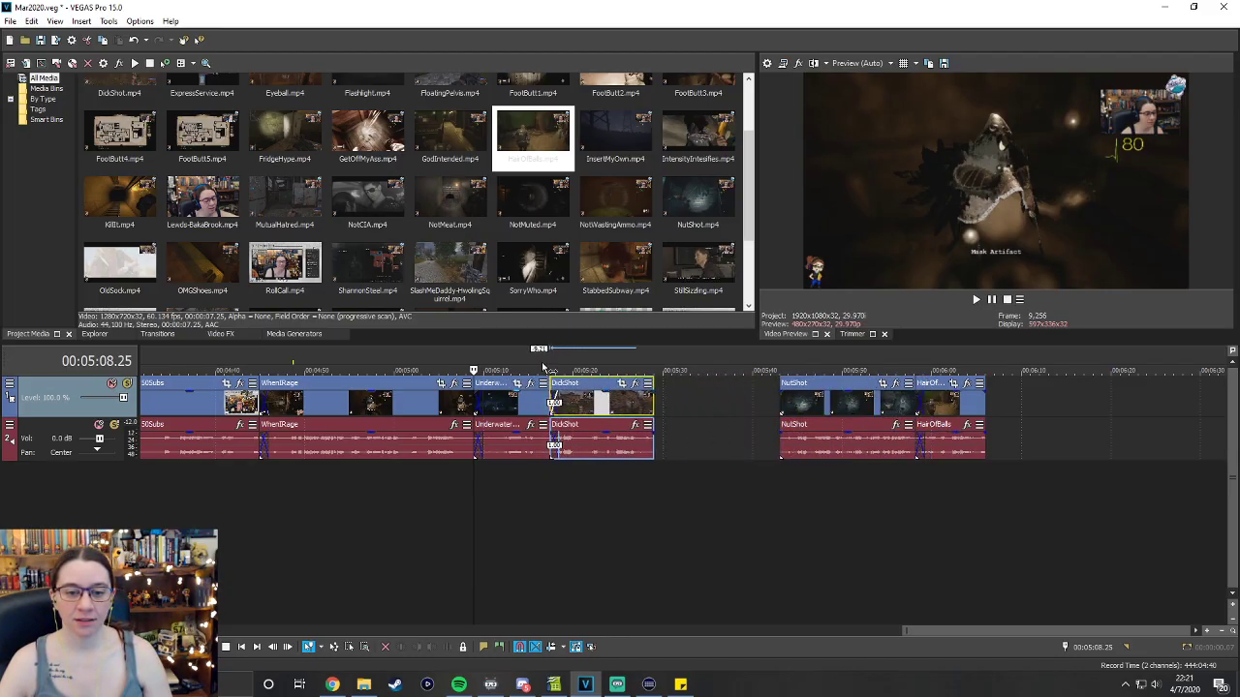
click(543, 365)
click(976, 300)
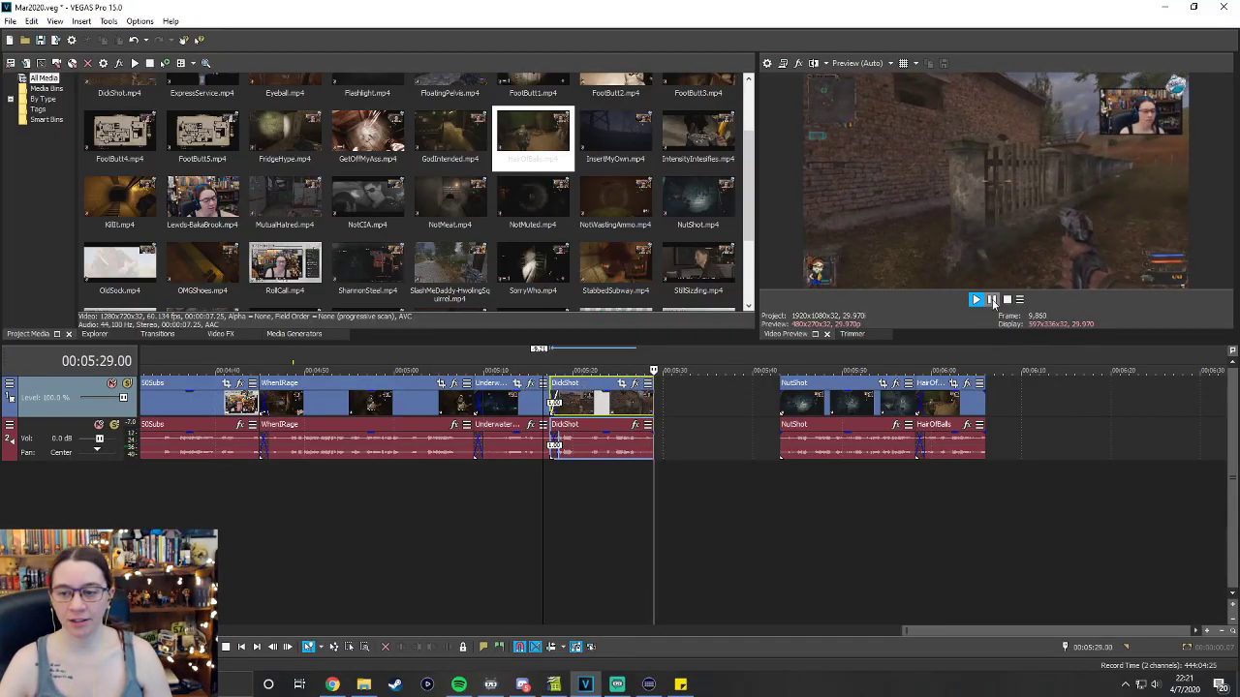
key(space)
Pull DickShot clear of UnderwaterVagina, trim about three seconds off its start, and play the shortened clip.
drag(584, 393, 603, 393)
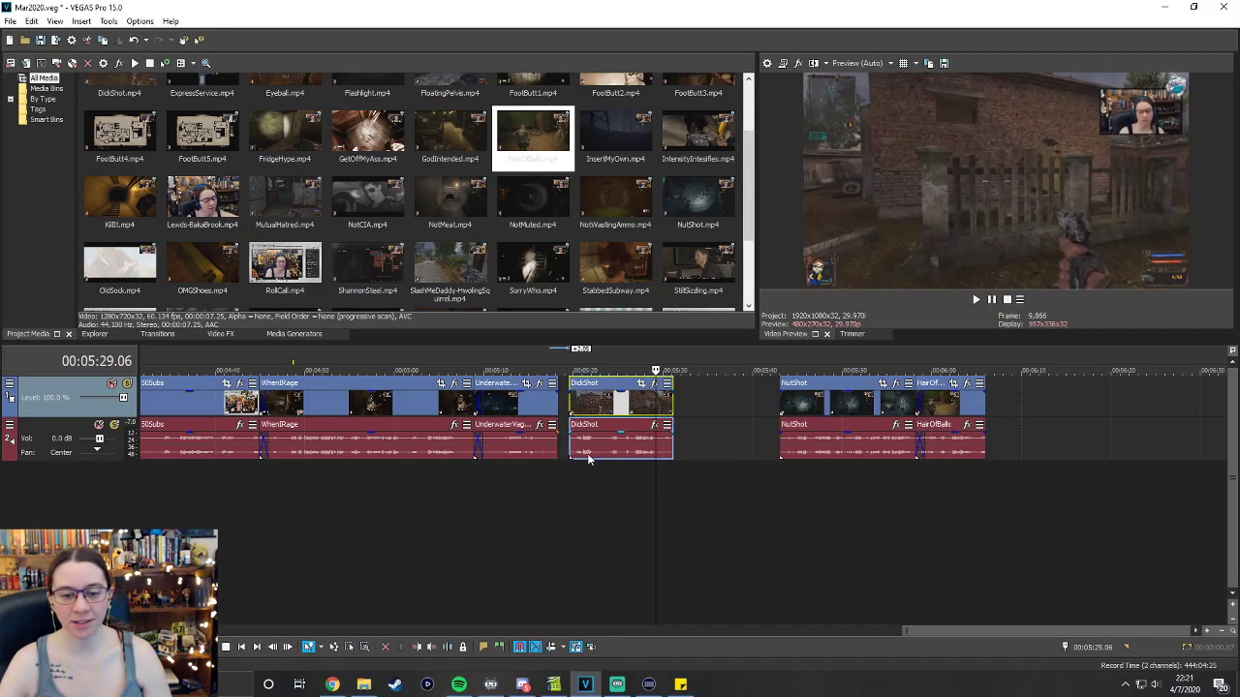
drag(572, 444, 598, 443)
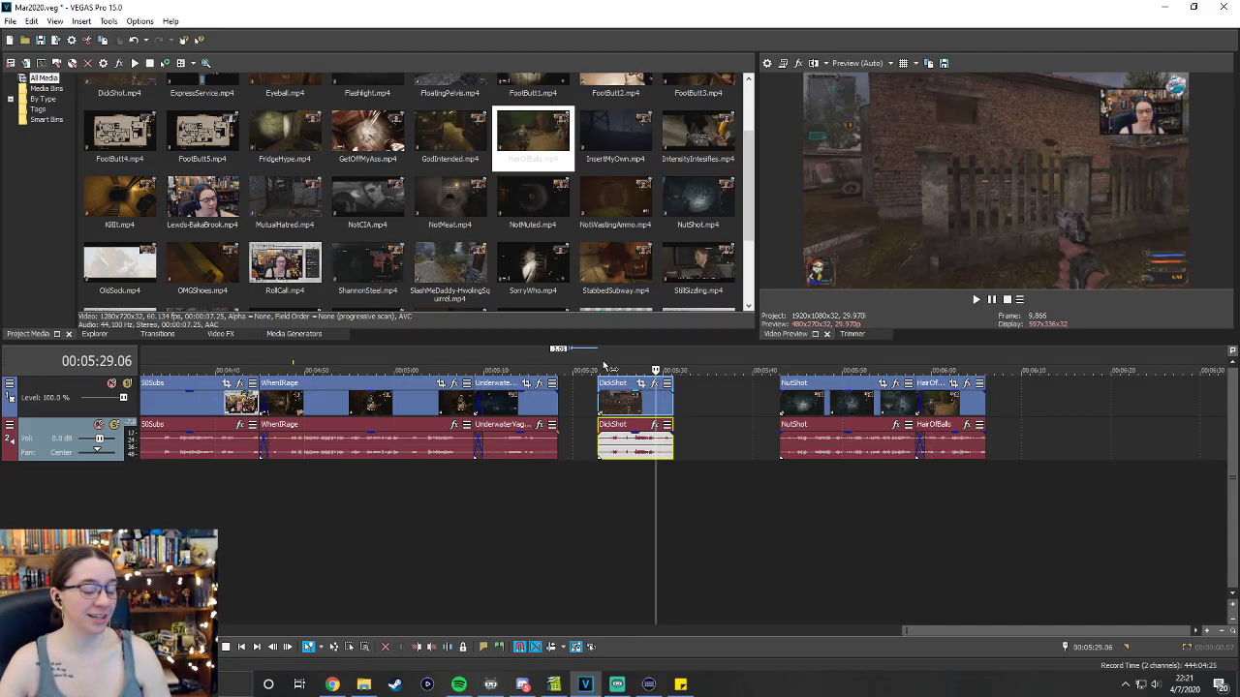
click(603, 367)
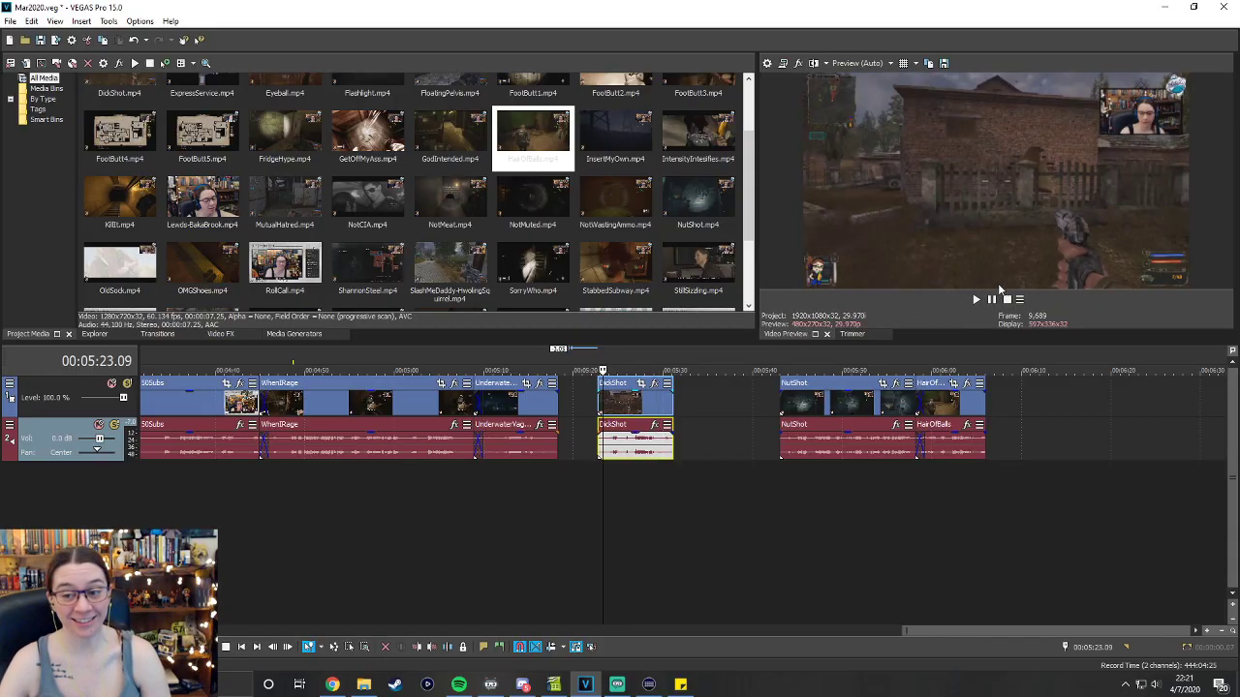
click(976, 300)
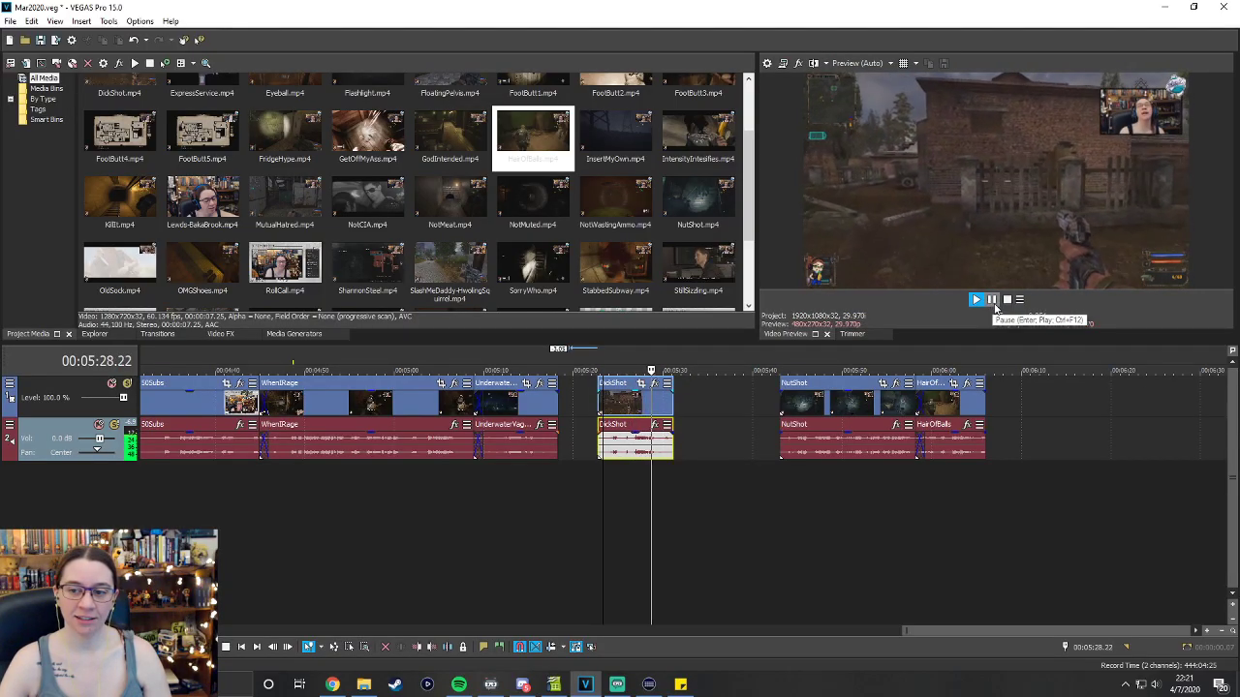
click(992, 300)
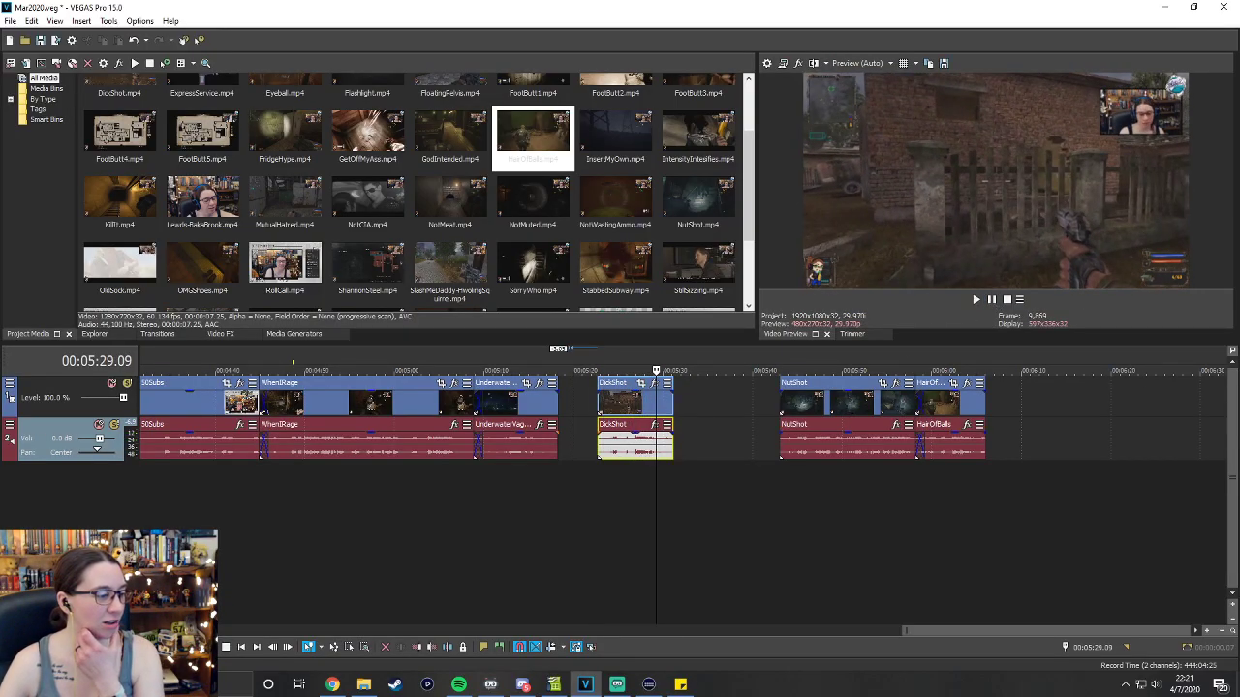
Move the trimmed DickShot back over the end of UnderwaterVagina with a 1.00-second crossfade.
key(alt+Tab)
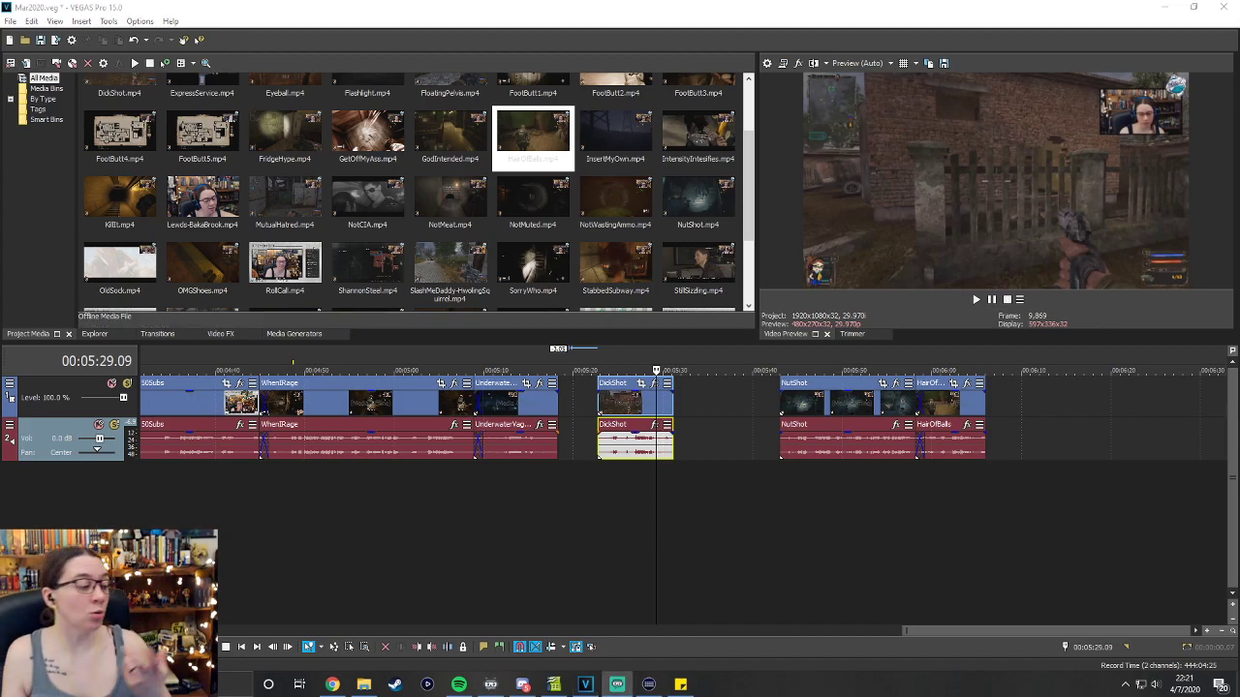
key(alt+Tab)
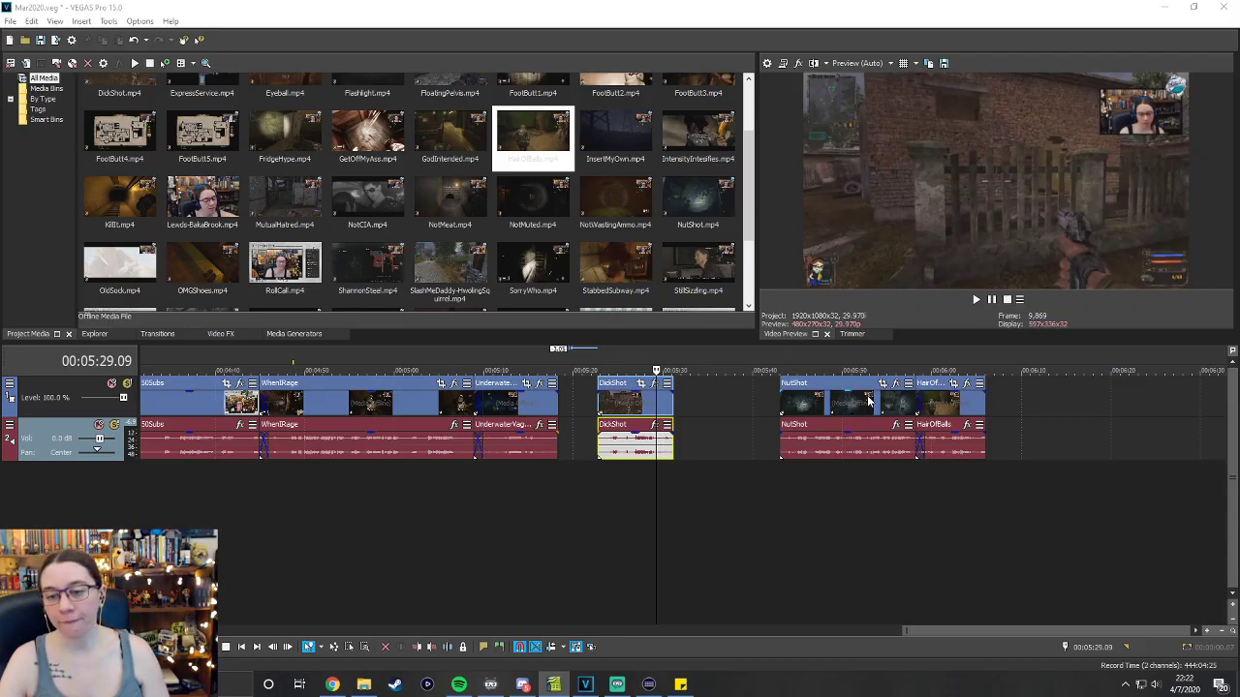
click(598, 388)
drag(598, 387, 551, 388)
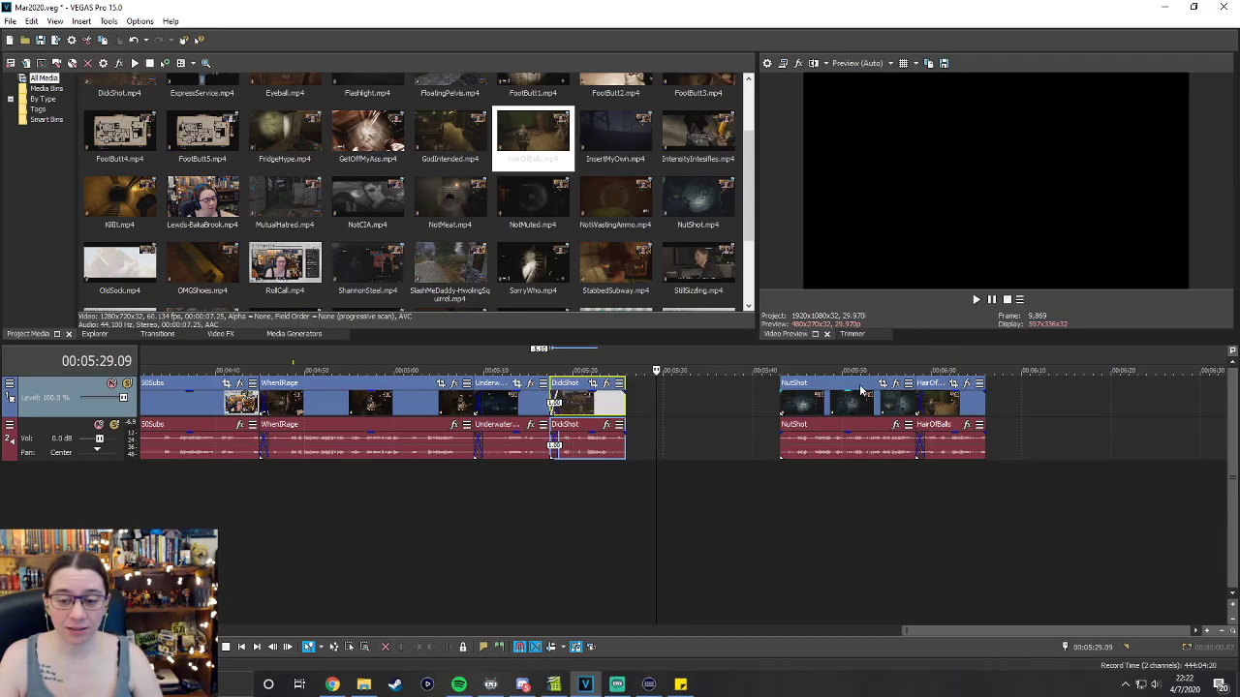
Move NutShot about seven seconds earlier, play it through, and trim about half a second off its end.
drag(851, 387, 784, 388)
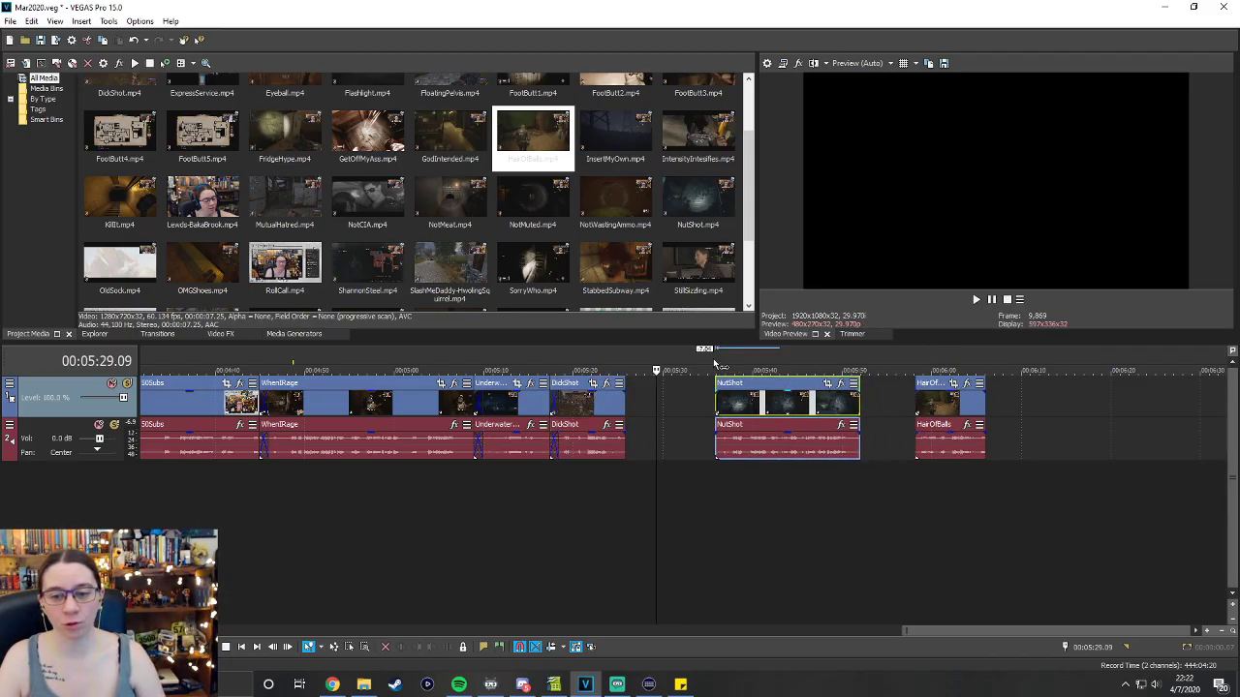
click(715, 366)
click(976, 300)
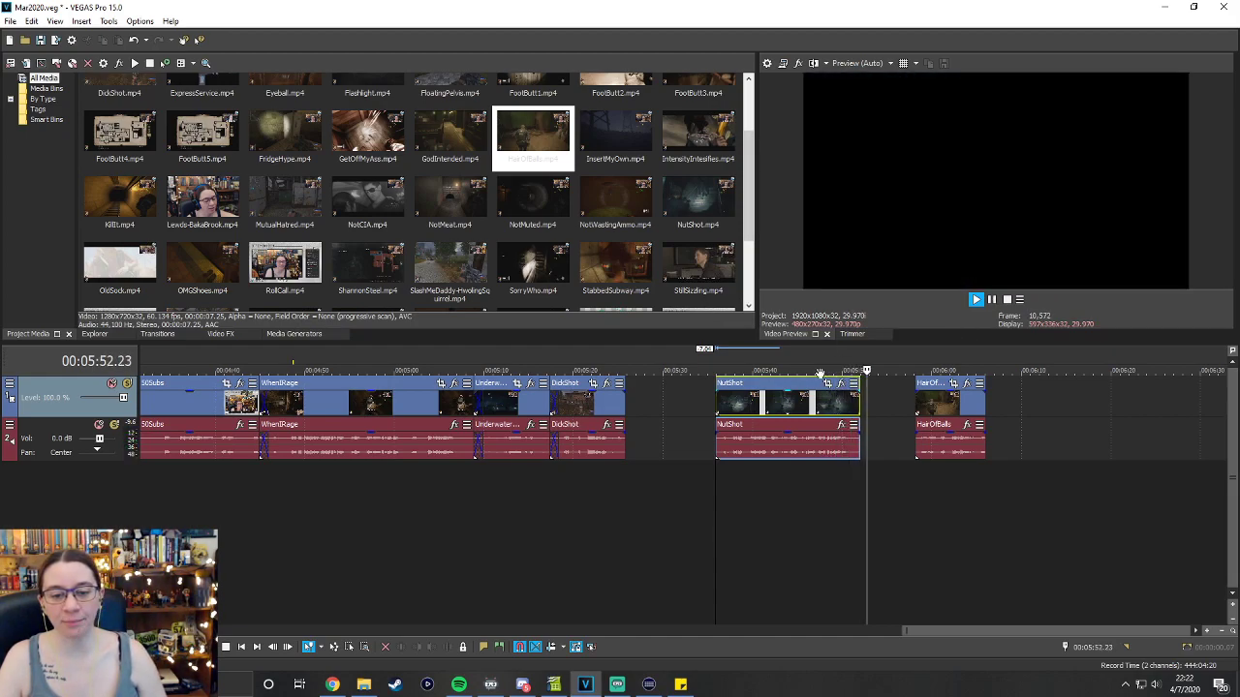
drag(859, 442, 854, 441)
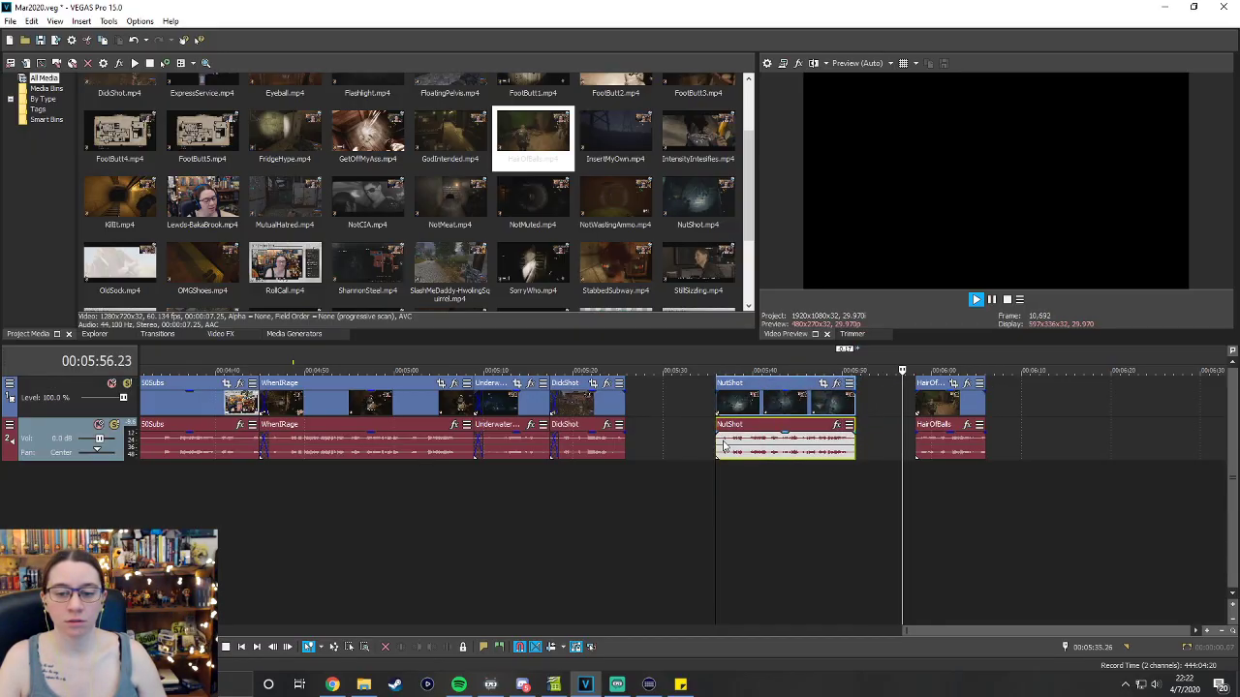
Trim about one and a half seconds off the start of NutShot and crossfade it over the end of DickShot for 1.00 second.
click(731, 370)
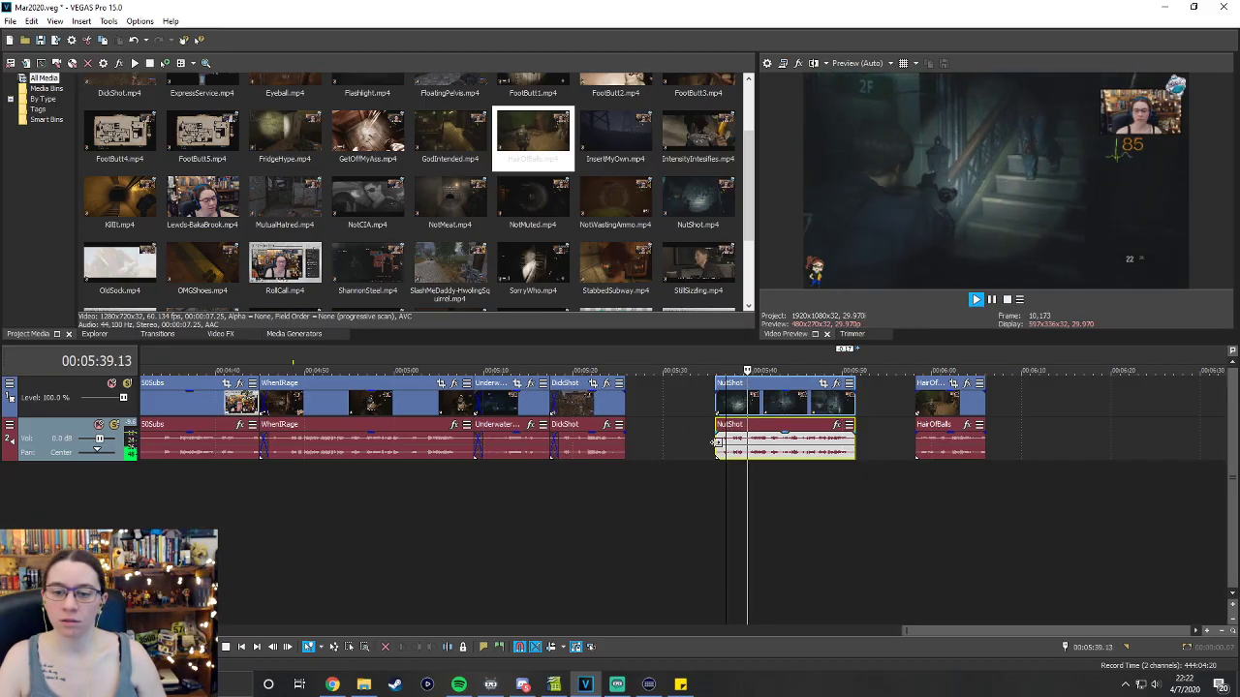
click(729, 370)
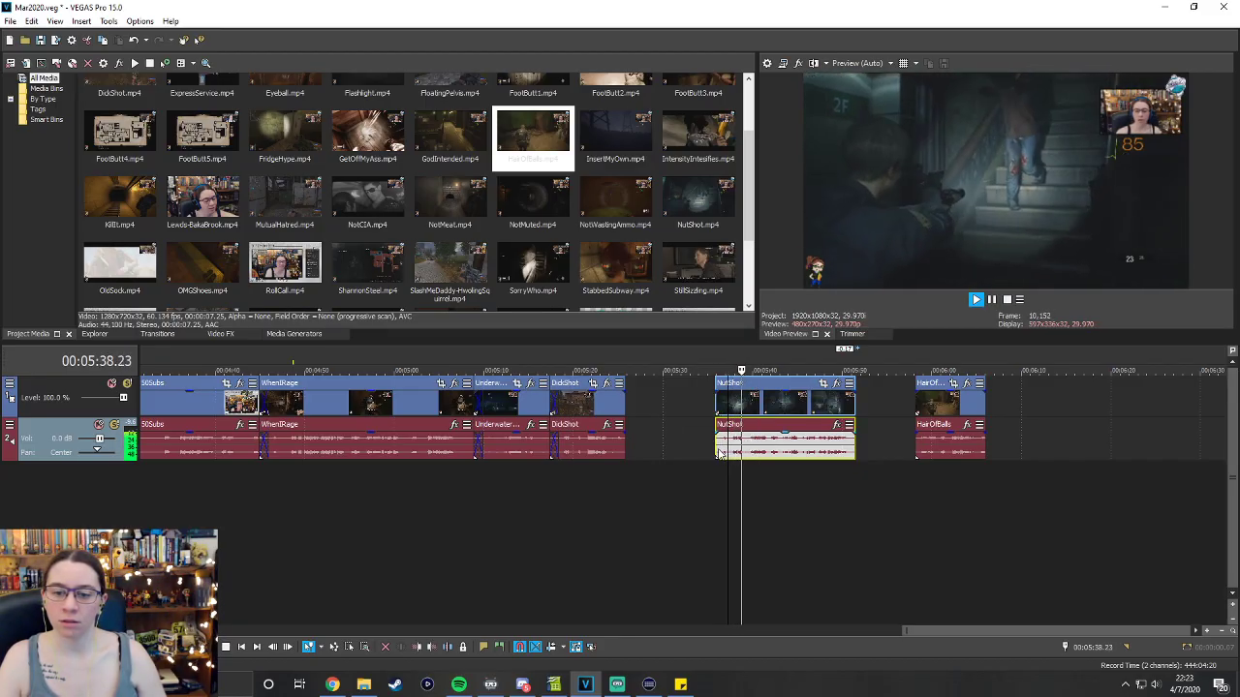
drag(718, 443, 732, 443)
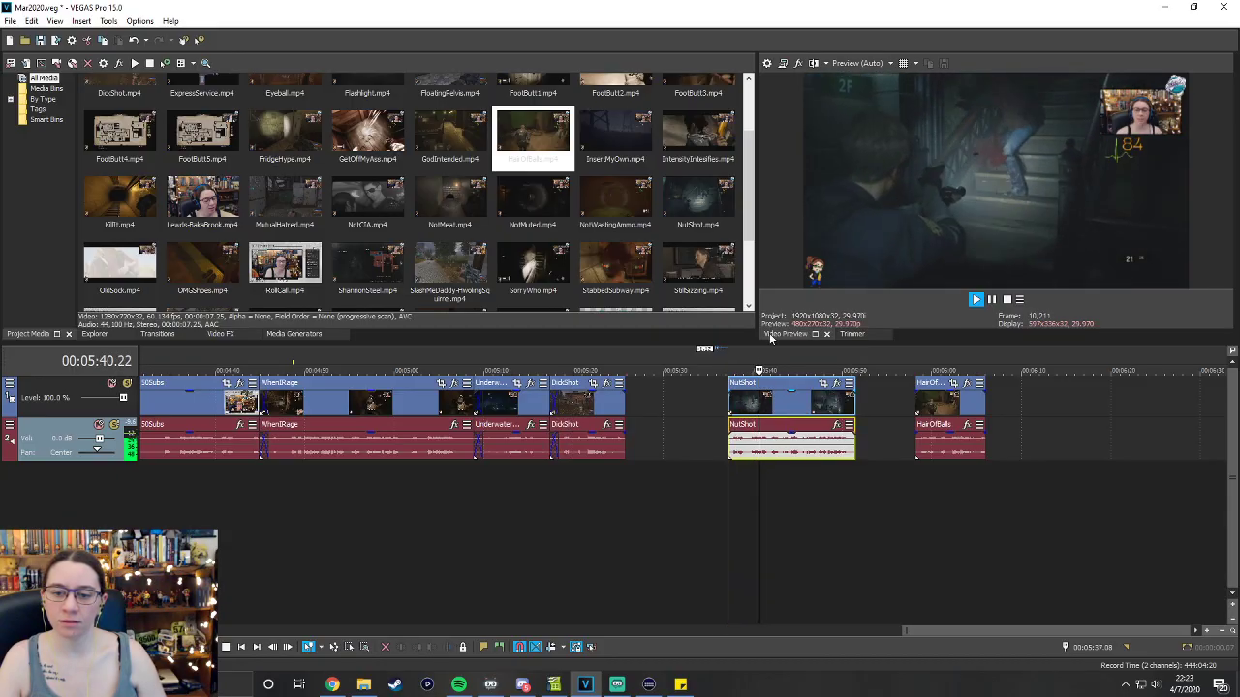
key(space)
drag(799, 385, 688, 402)
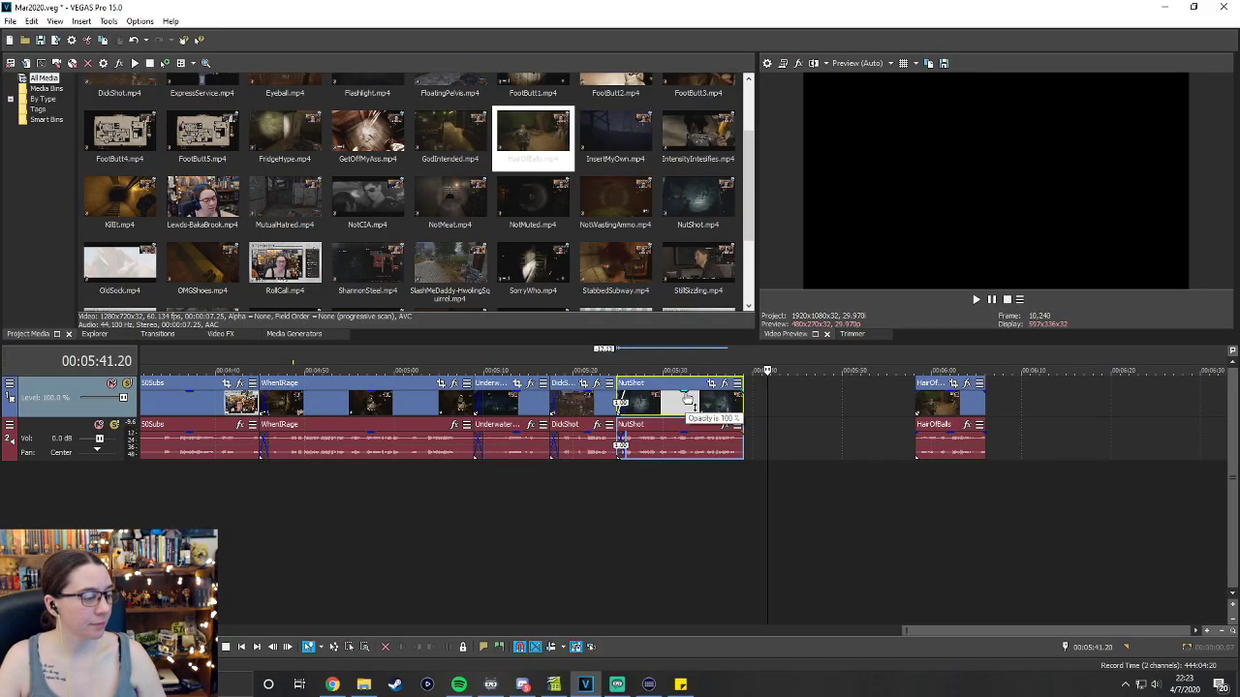
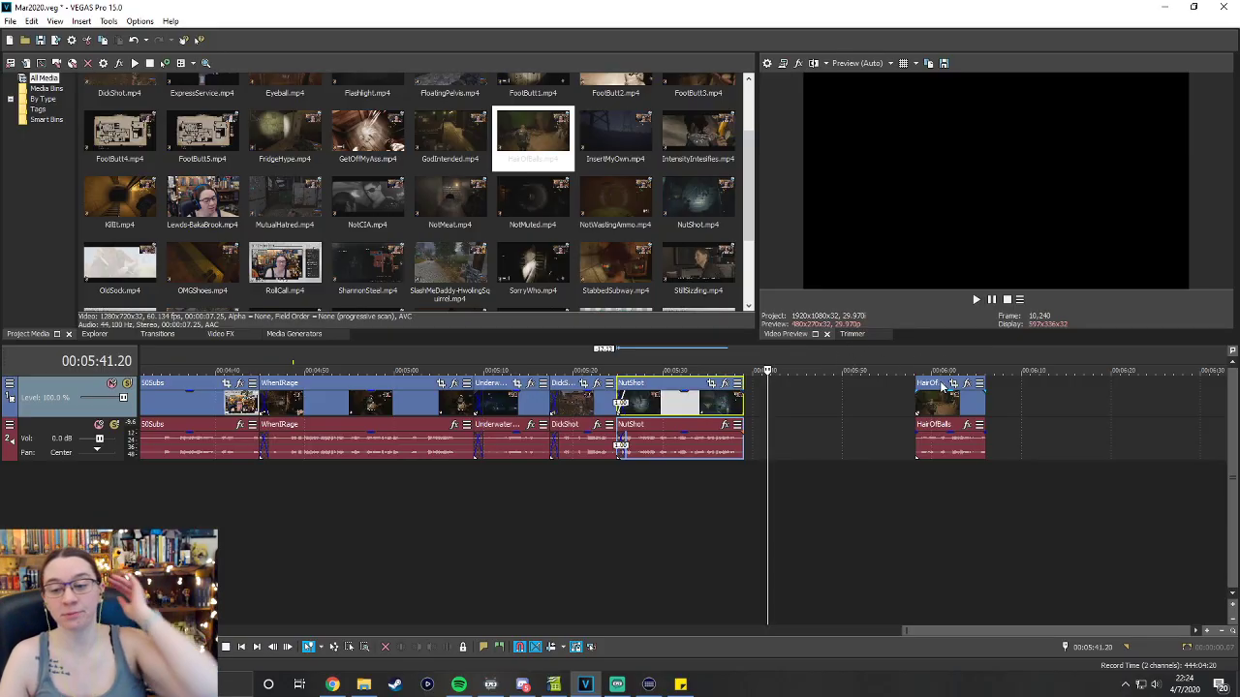
Move HairOfBalls over the end of NutShot with a 1.00-second crossfade and play through the transition and clip.
drag(939, 386, 763, 386)
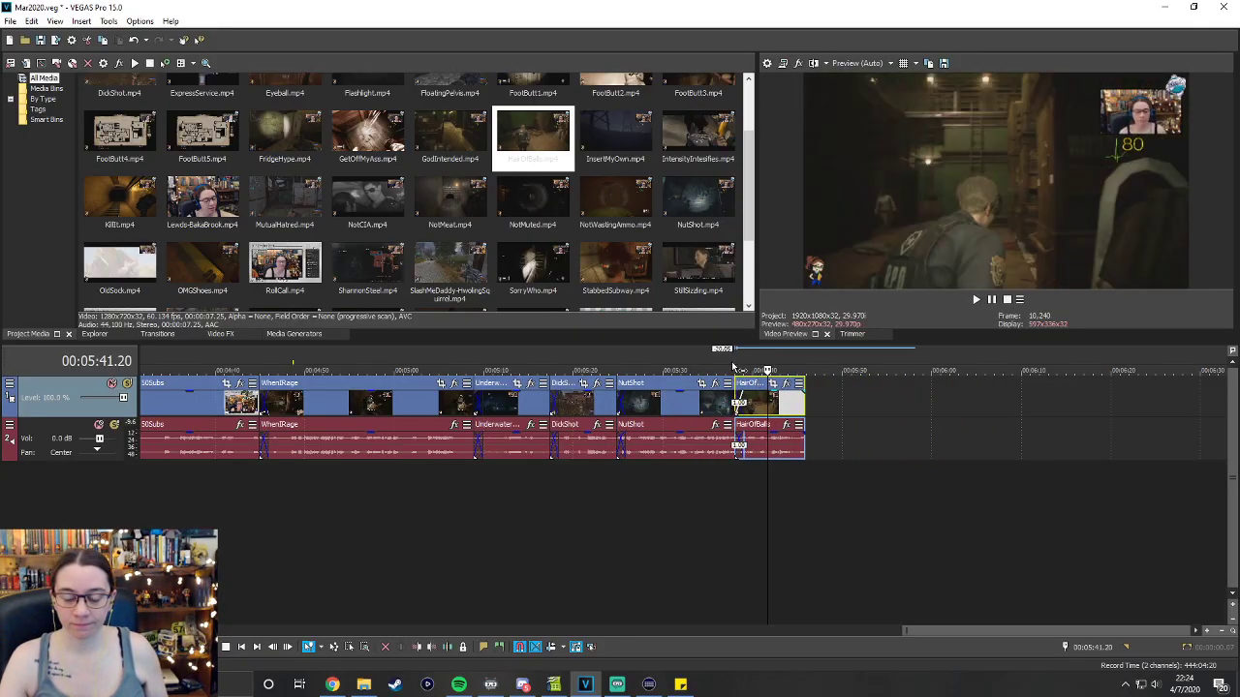
click(738, 368)
click(716, 367)
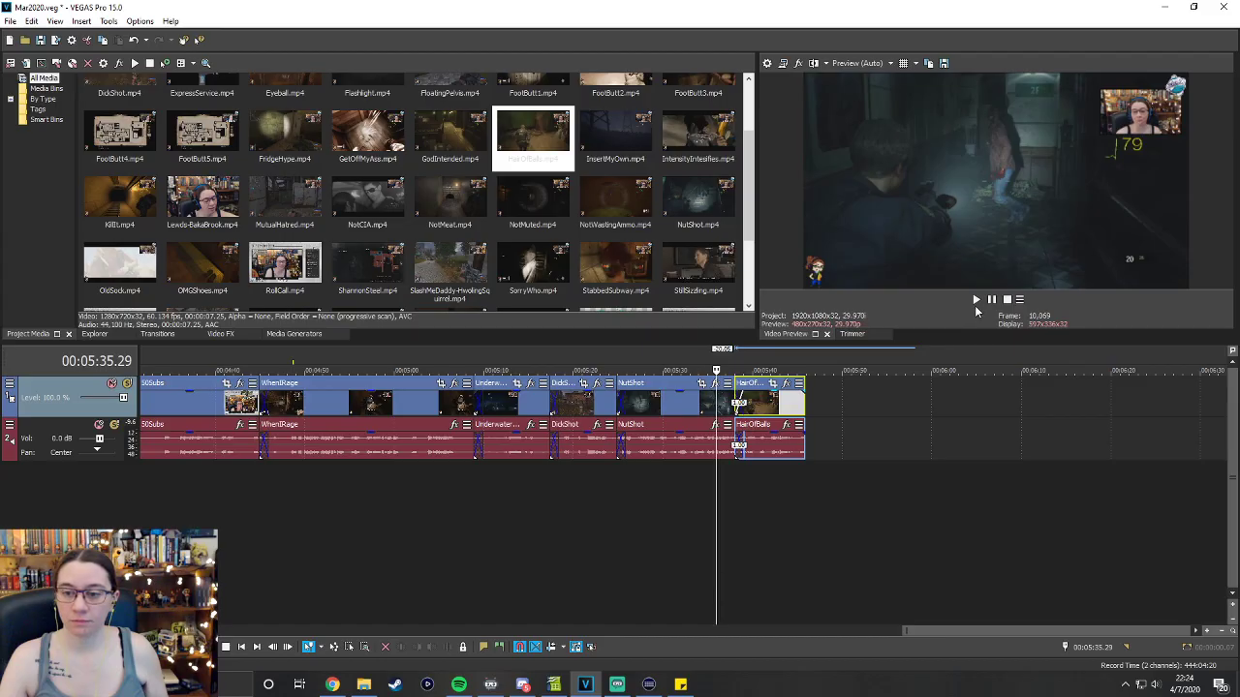
click(978, 300)
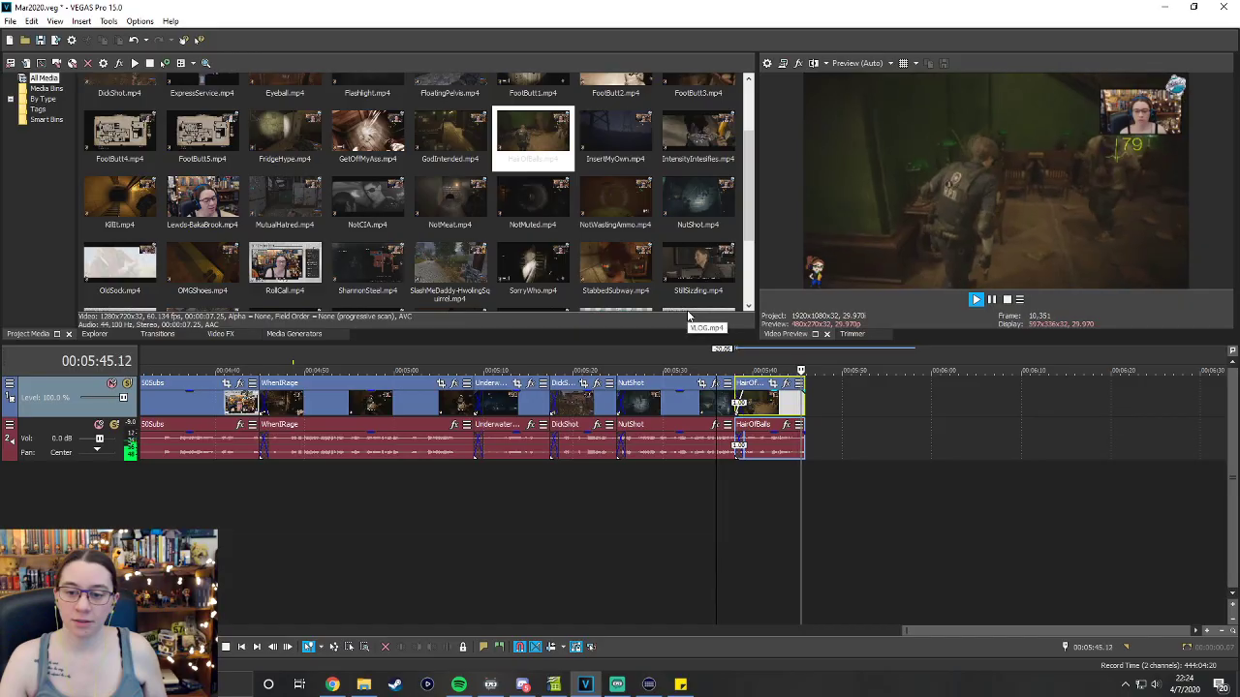
click(991, 300)
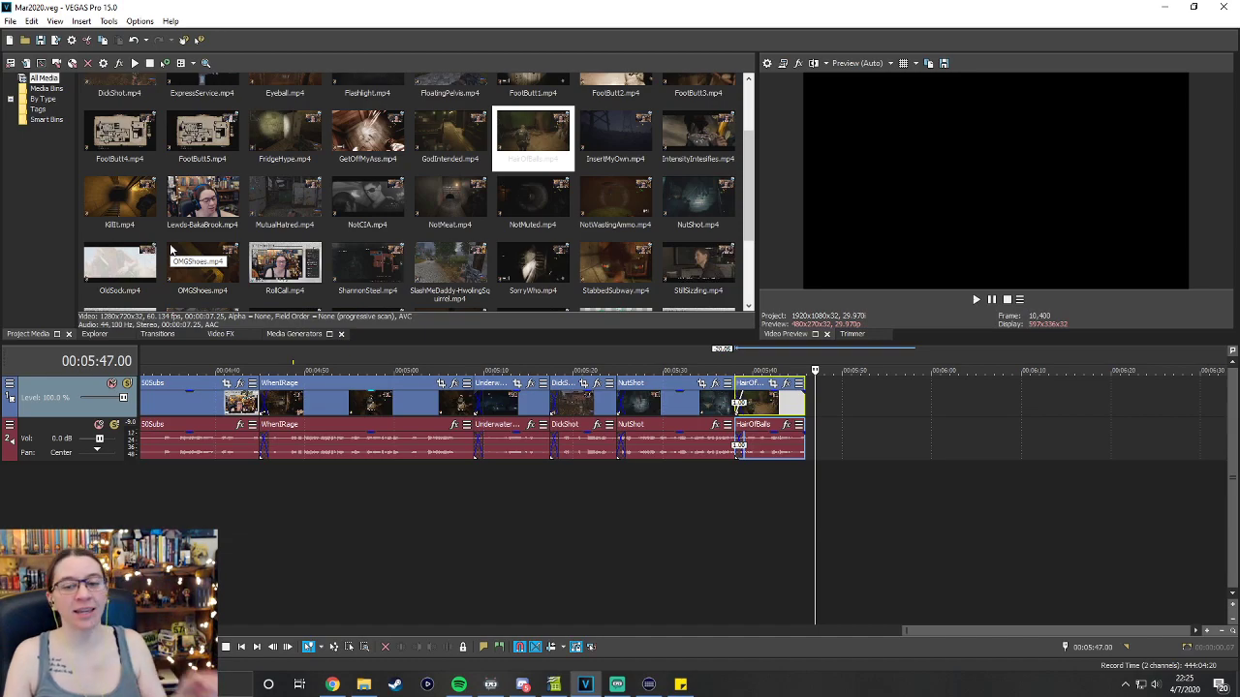
Add ExpressService.mp4 with a 1.00-second crossfade over the end of HairOfBalls and play it through.
scroll(339, 226, up, 1)
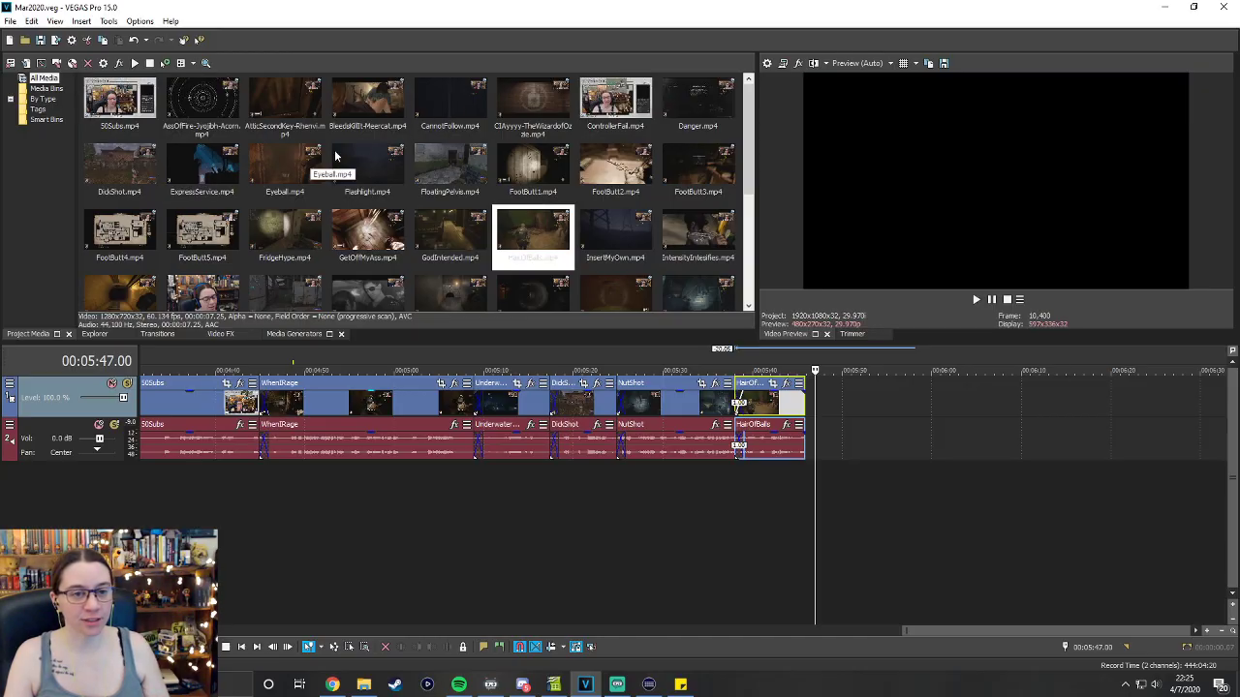
drag(200, 170, 831, 414)
drag(922, 629, 984, 629)
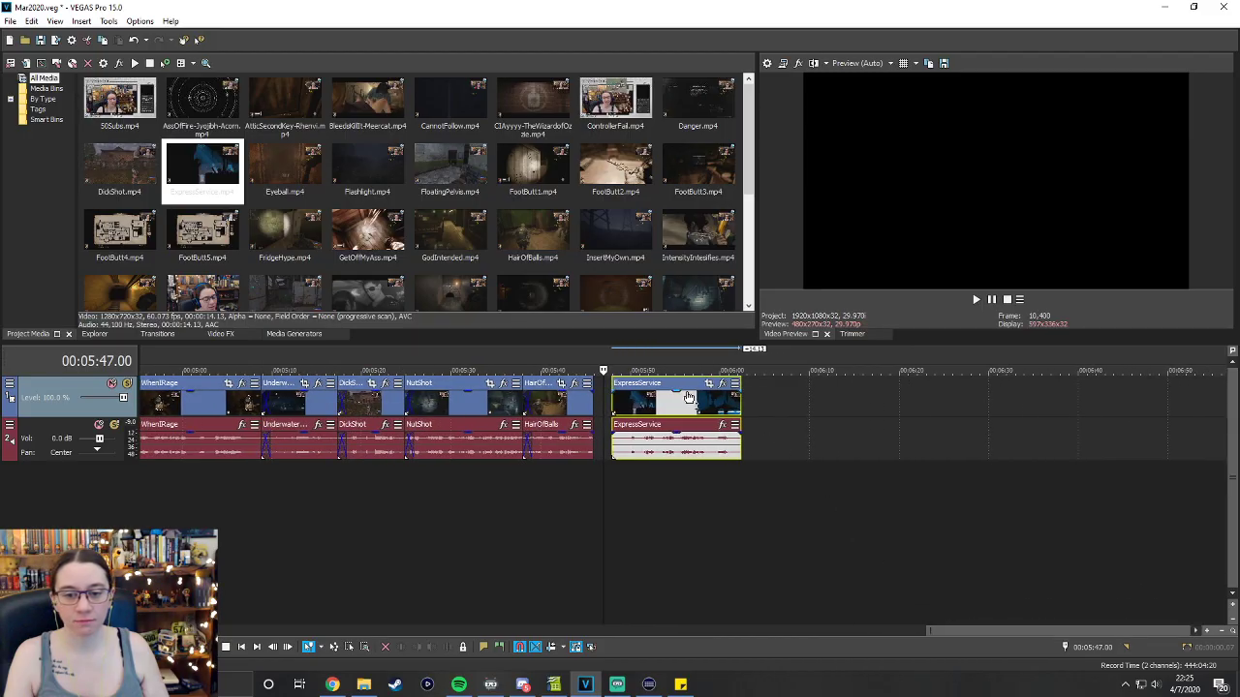
drag(687, 398, 661, 397)
click(585, 371)
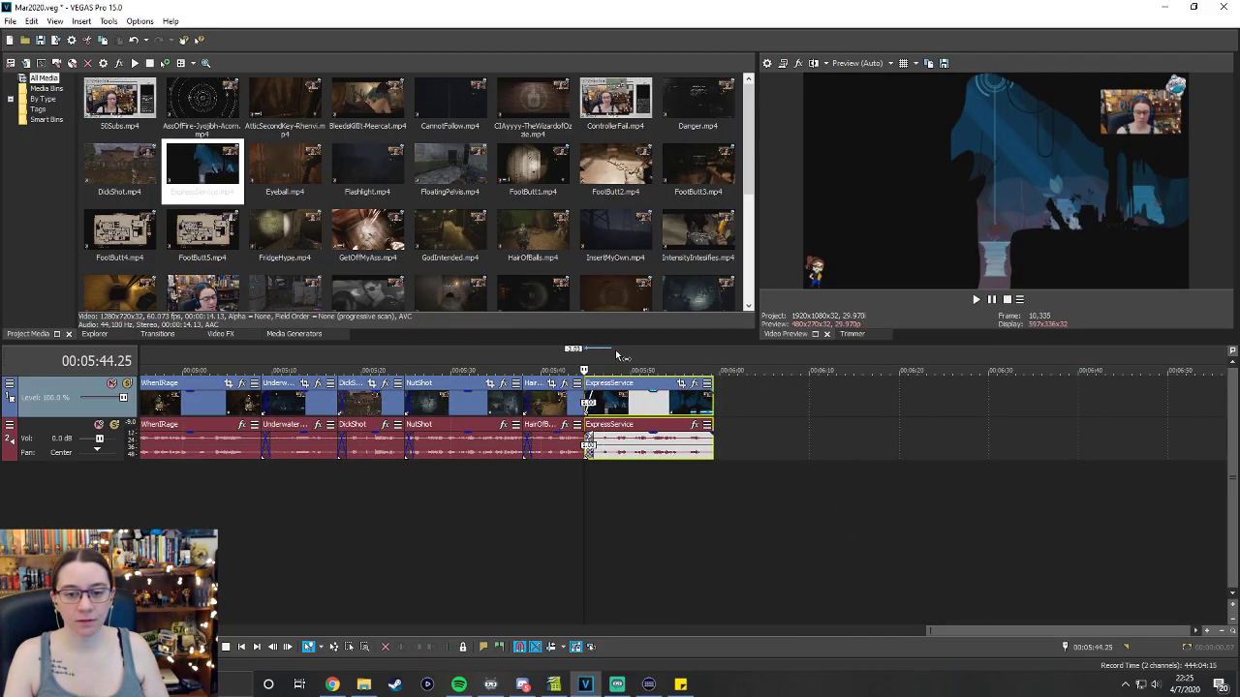
click(976, 300)
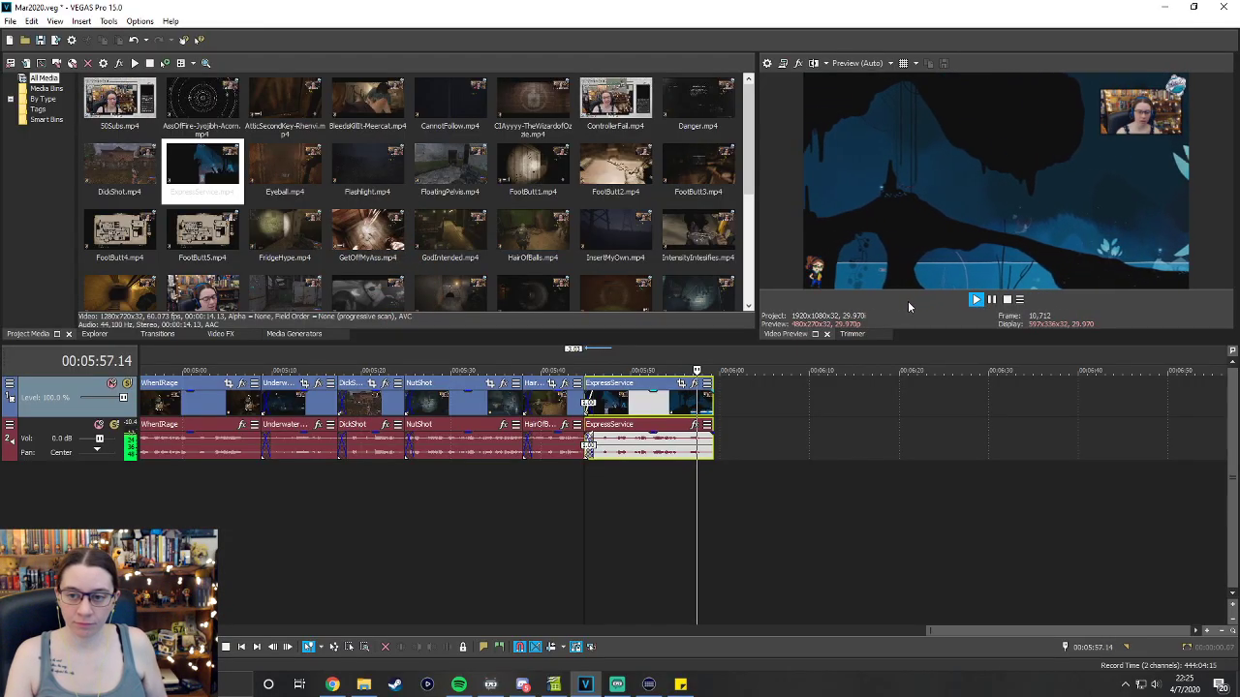
click(1006, 302)
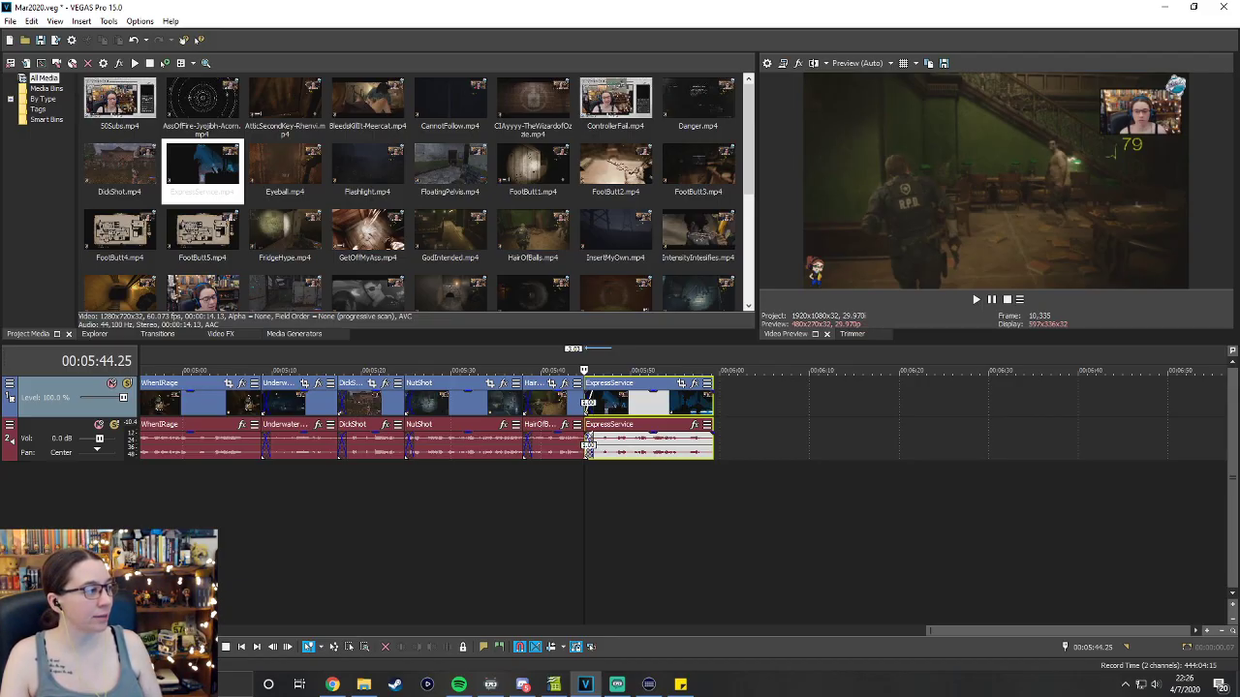
key(alt+Tab)
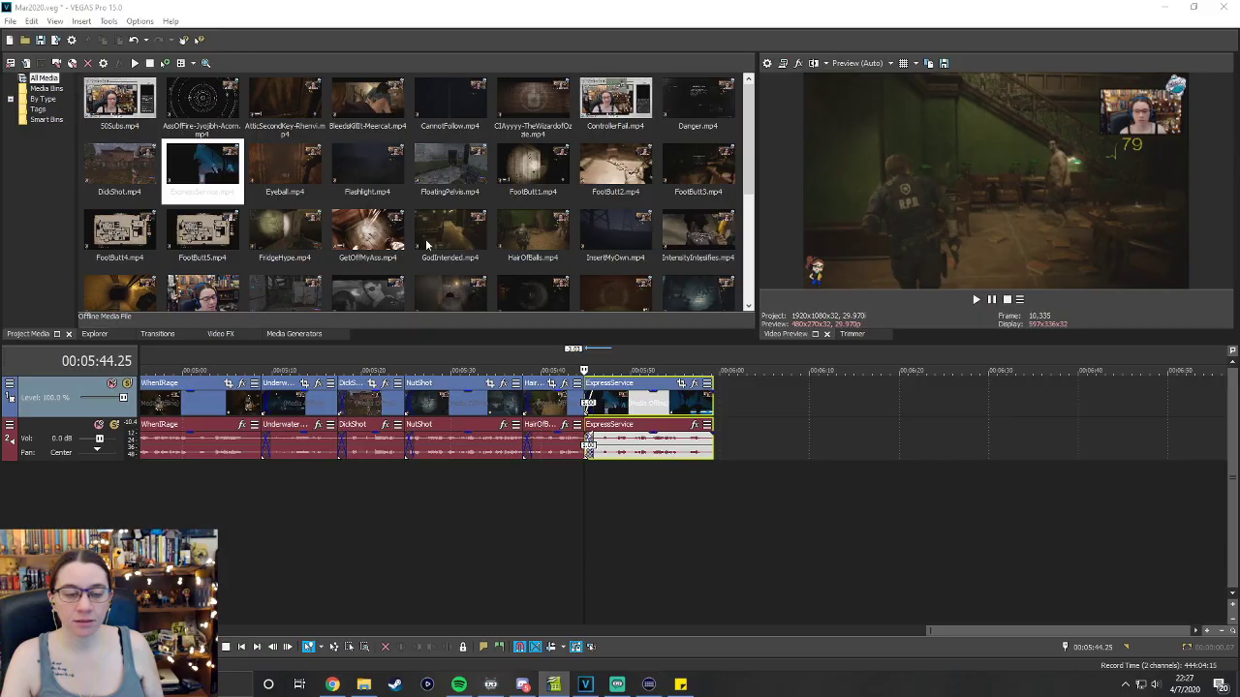
Add NotWastingAmmo.mp4 directly after ExpressService and play it from its start.
scroll(426, 245, down, 2)
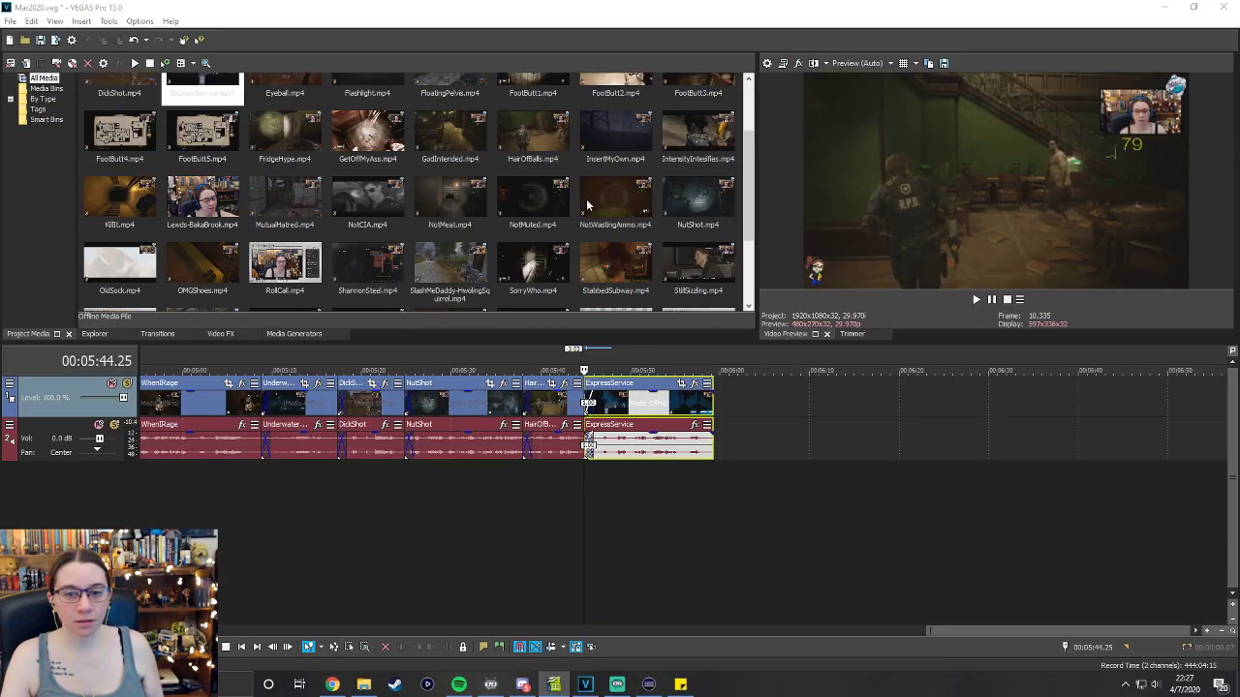
drag(586, 206, 722, 412)
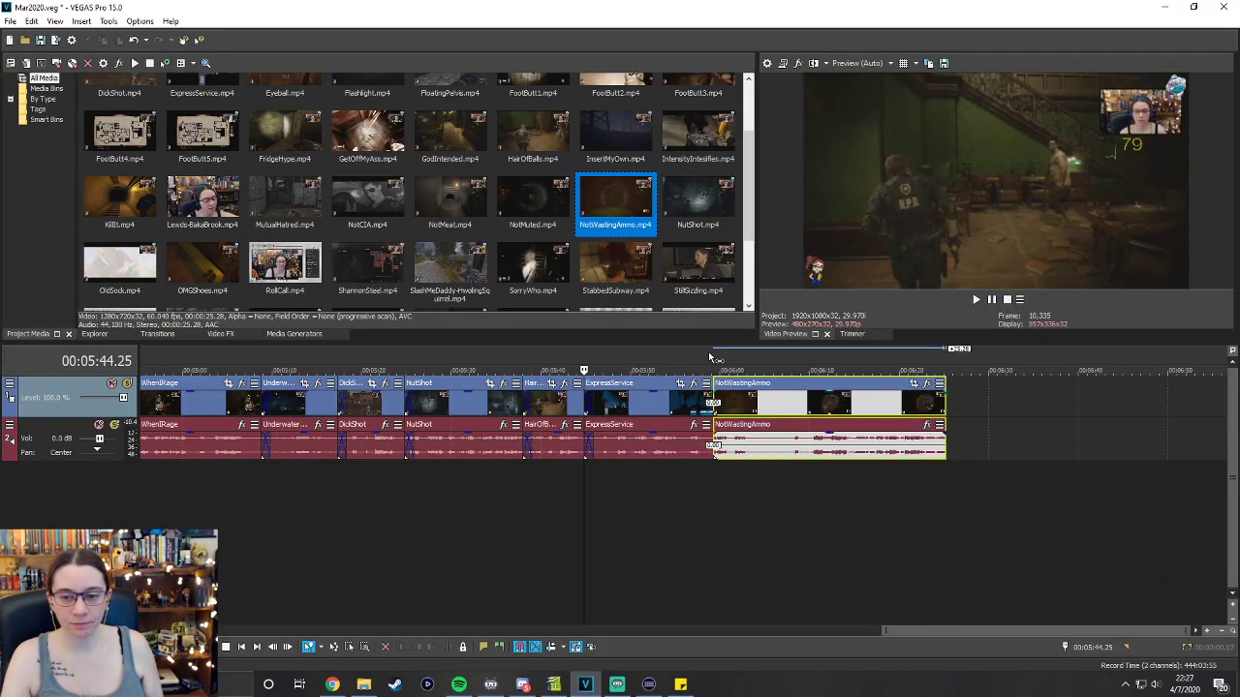
click(714, 357)
click(976, 299)
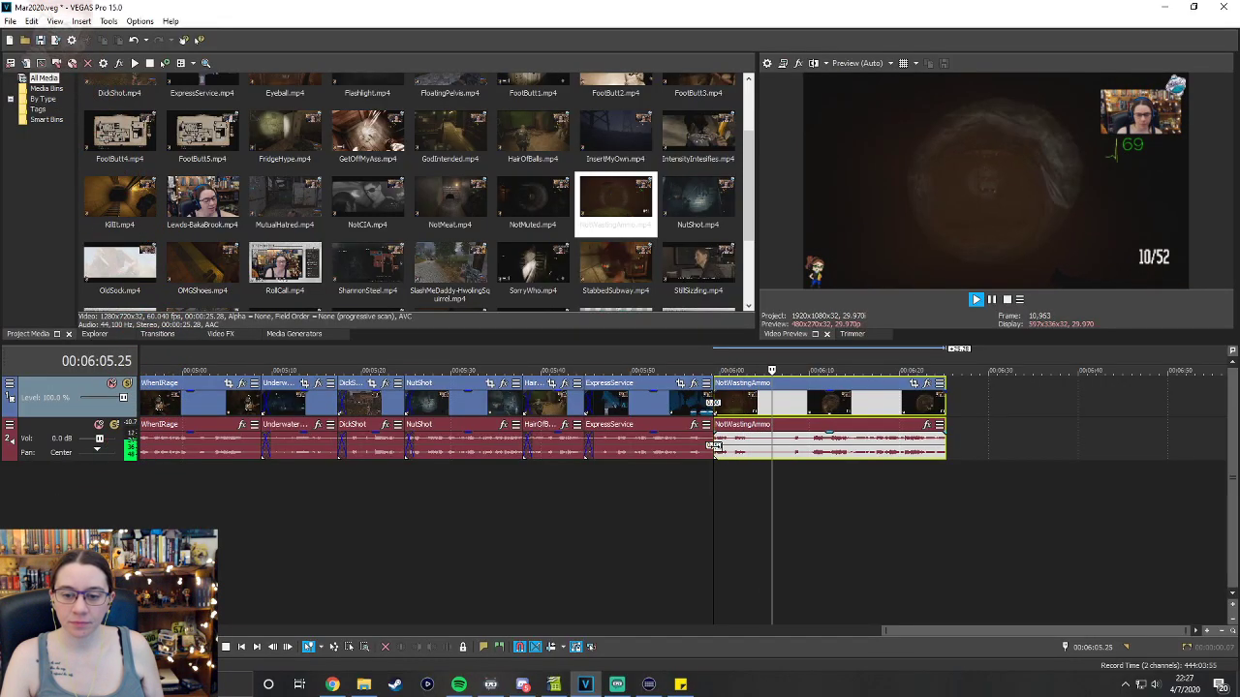
Trim nearly six seconds off the start of NotWastingAmmo and overlap it with the end of ExpressService using a 1.00-second crossfade.
drag(715, 445, 765, 447)
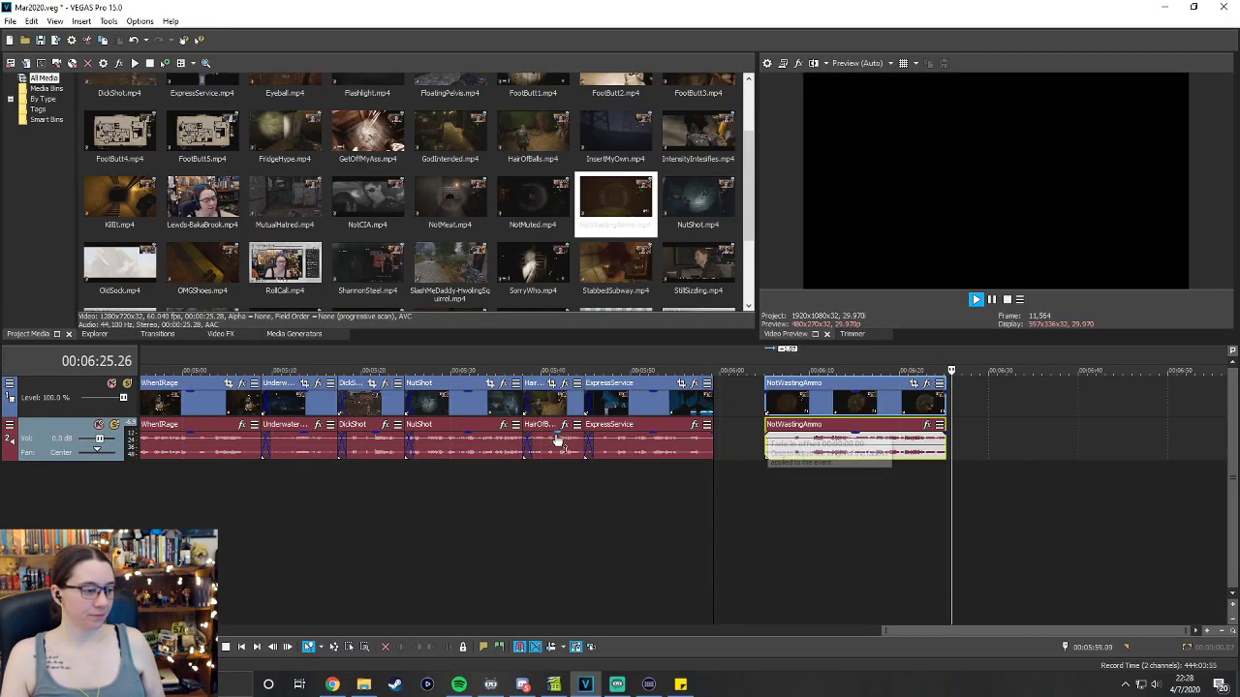
key(space)
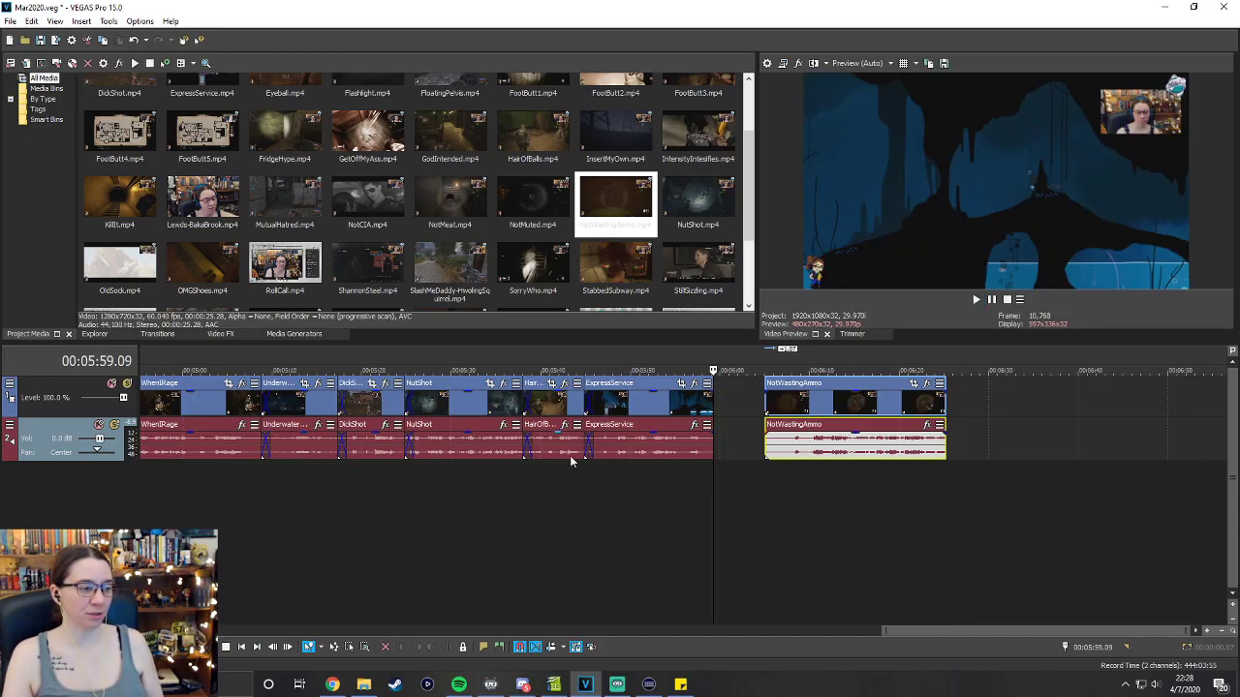
drag(840, 387, 779, 391)
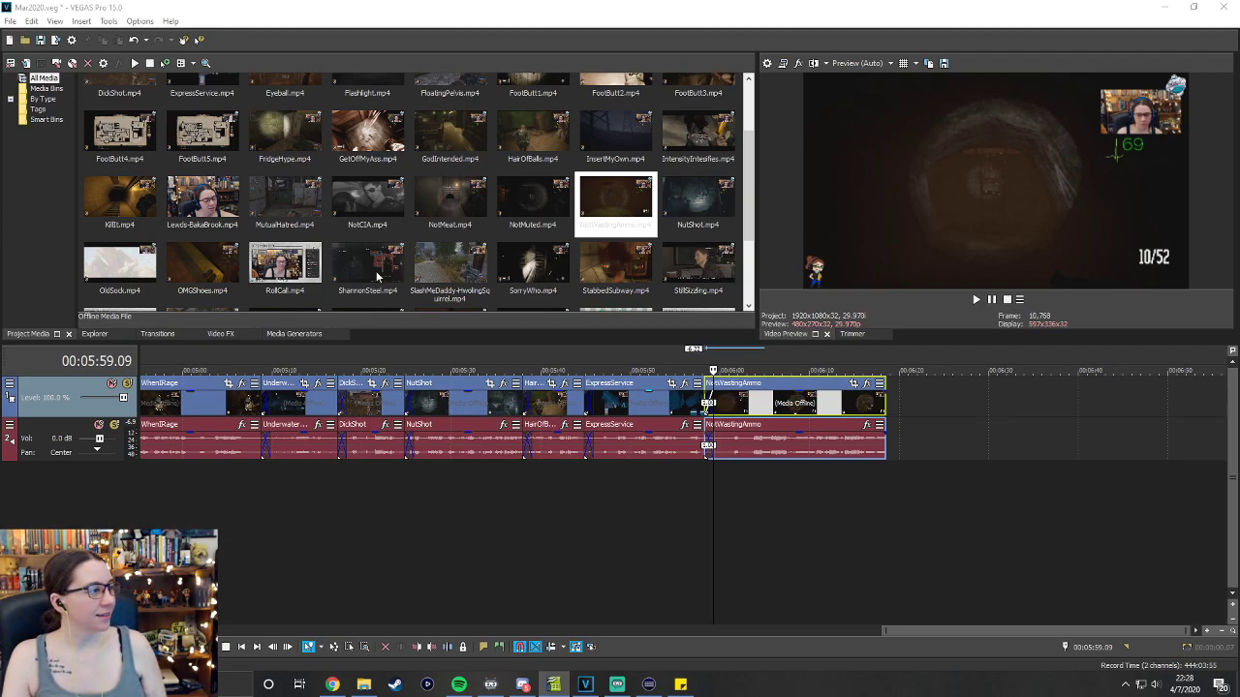
drag(375, 276, 894, 421)
drag(909, 632, 980, 630)
drag(205, 203, 894, 417)
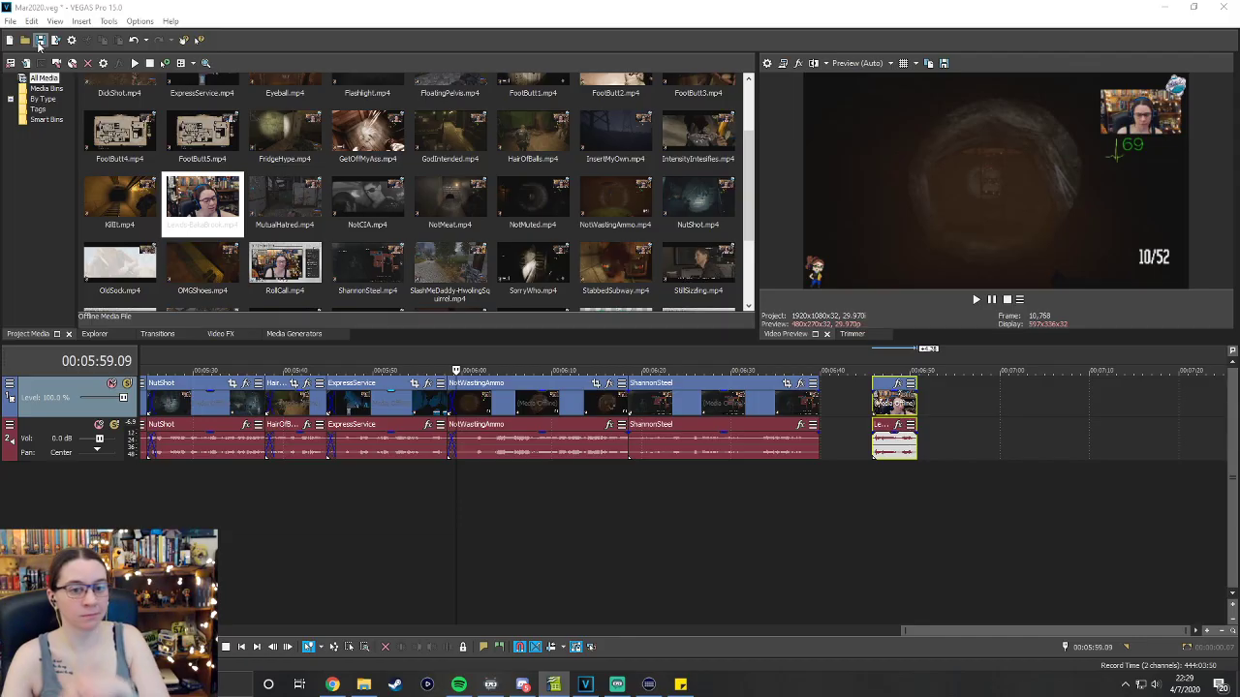
Play ShannonSteel from its start and overlap it with the end of NotWastingAmmo using a 1.00-second crossfade.
click(629, 361)
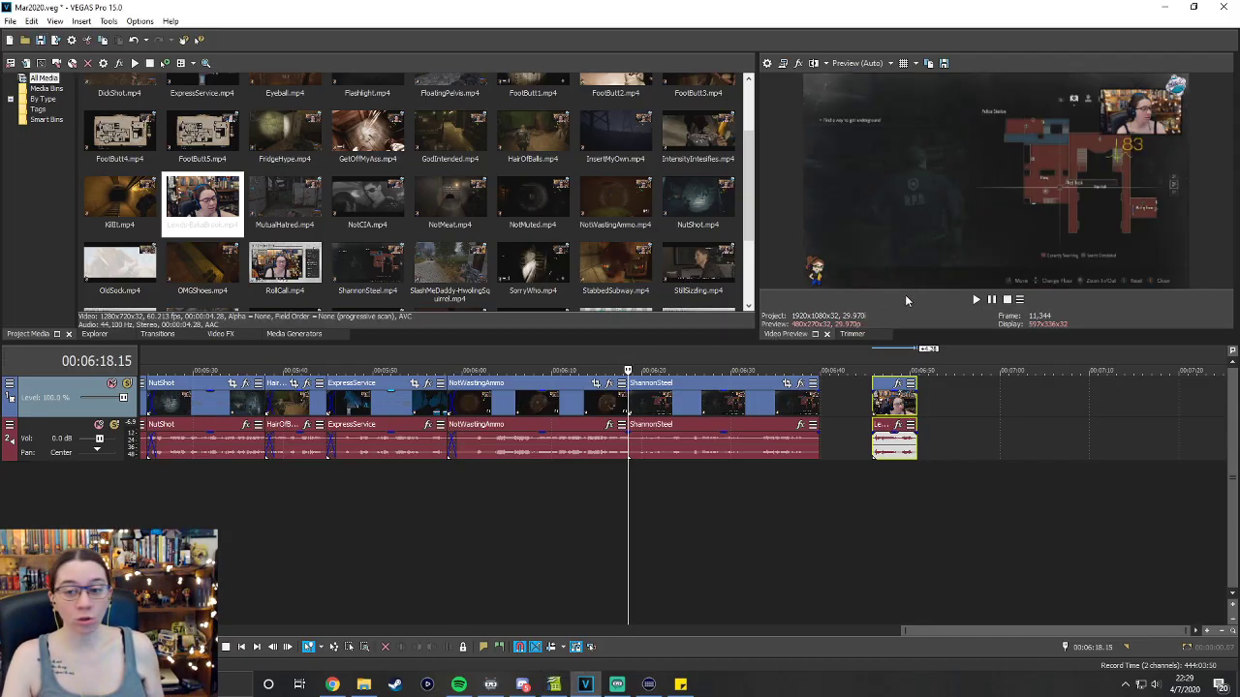
click(976, 299)
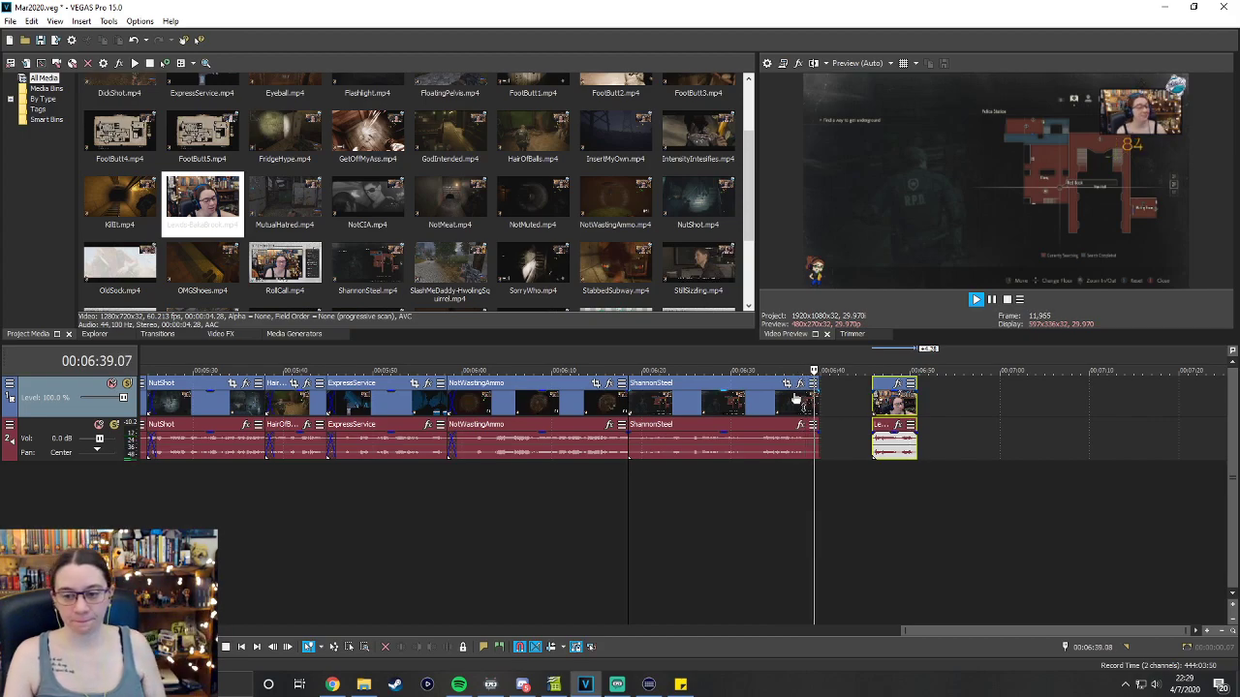
drag(703, 384, 693, 385)
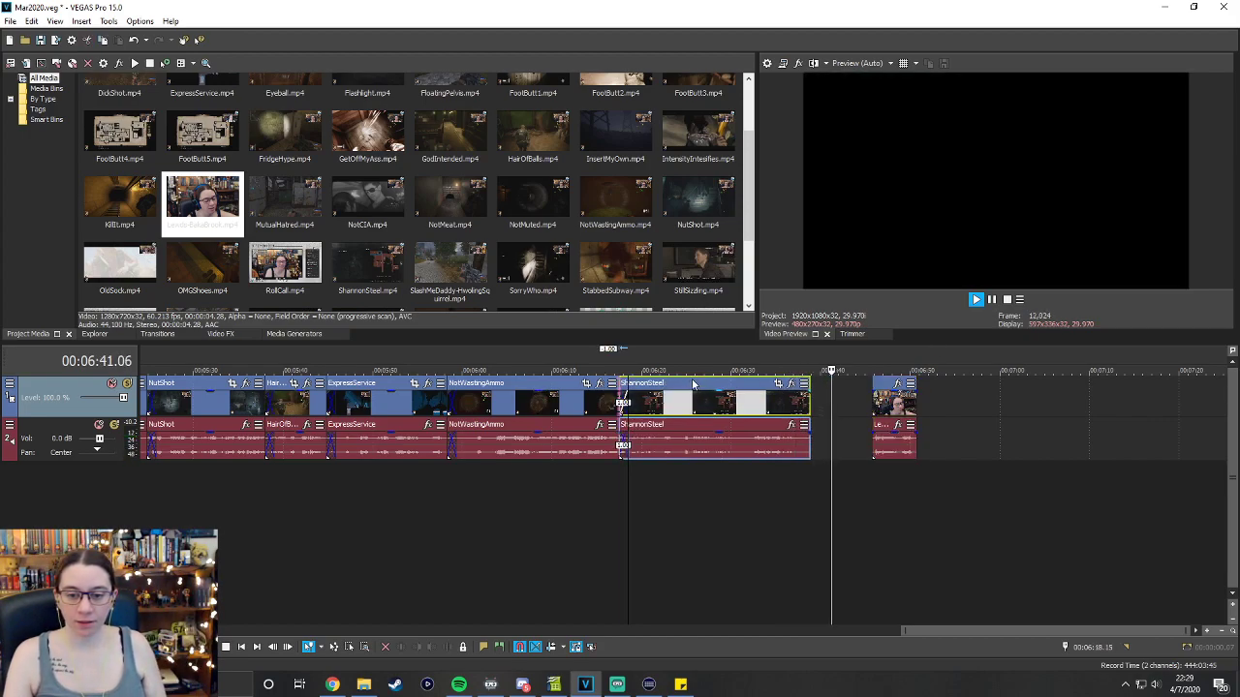
Move the Lewds-BakaBrook clip over the end of ShannonSteel with a 1.00-second crossfade and play through the transition.
drag(885, 388, 804, 377)
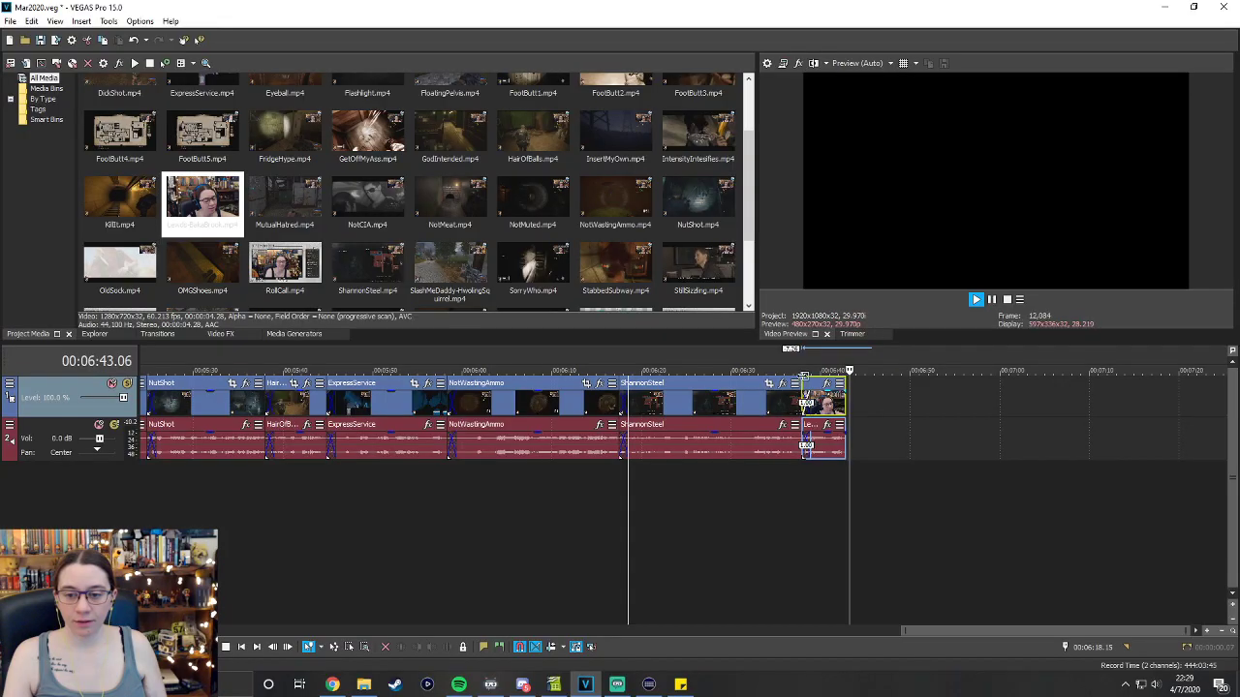
click(794, 372)
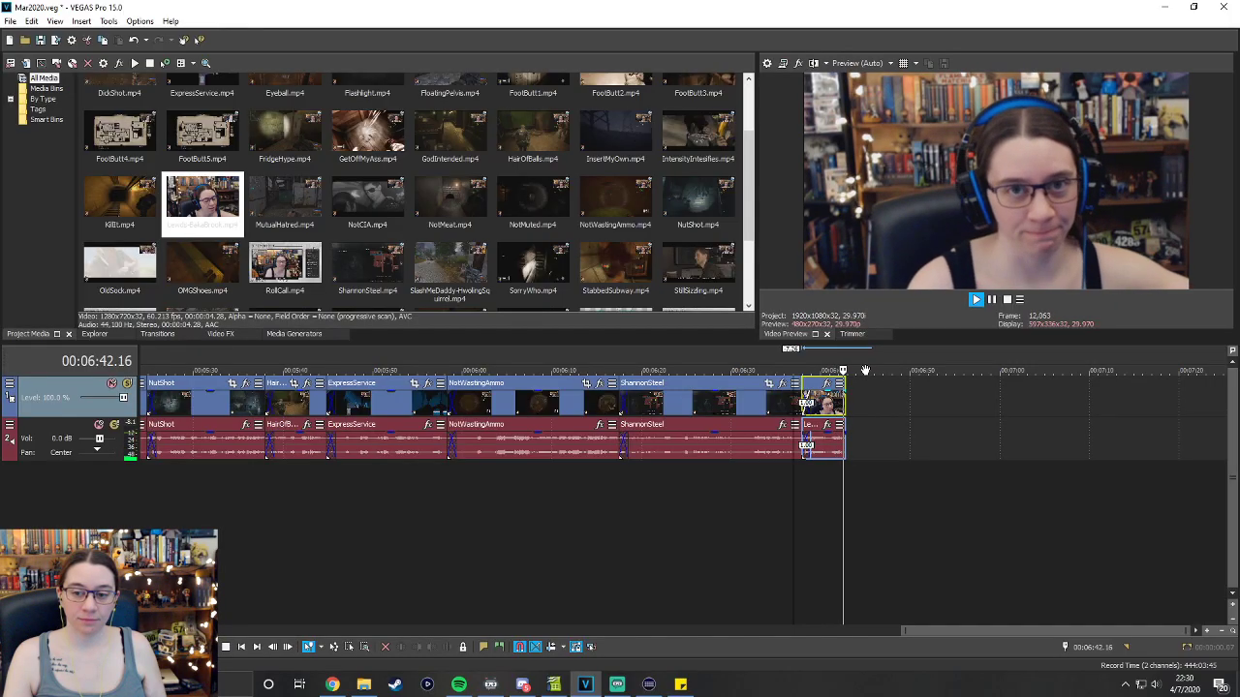
Stop the timeline playback, switch to File Explorer and open the 2019 clips folder.
key(Return)
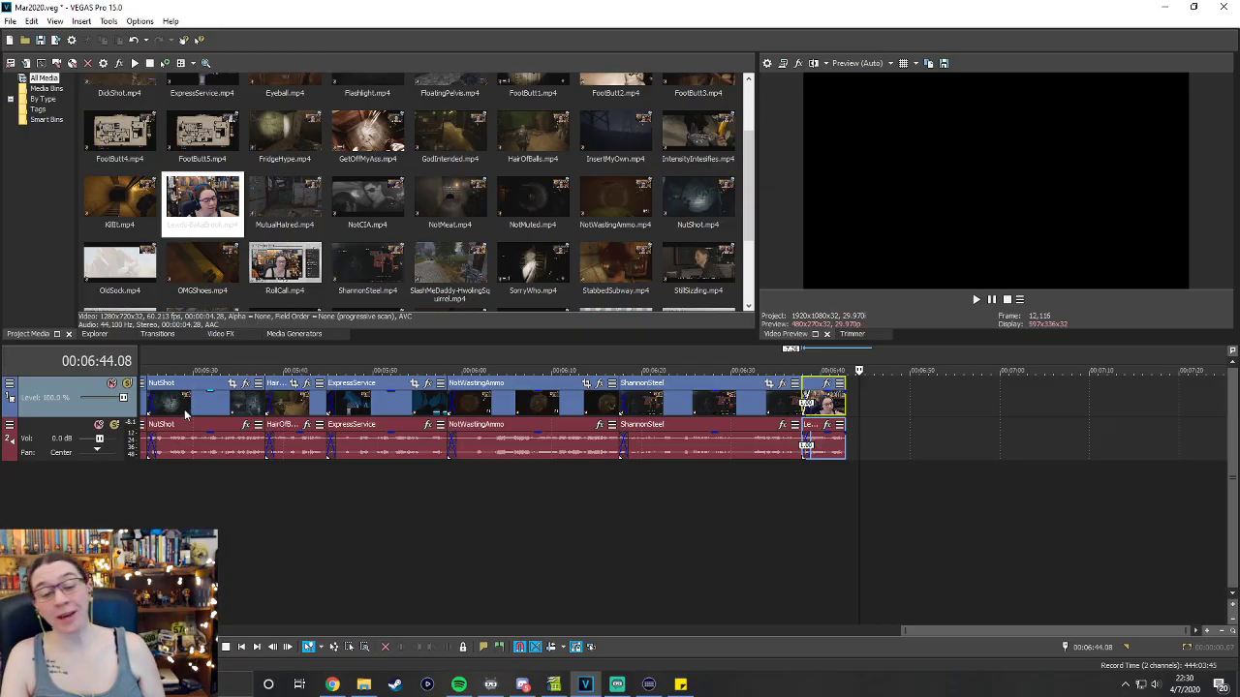
click(330, 685)
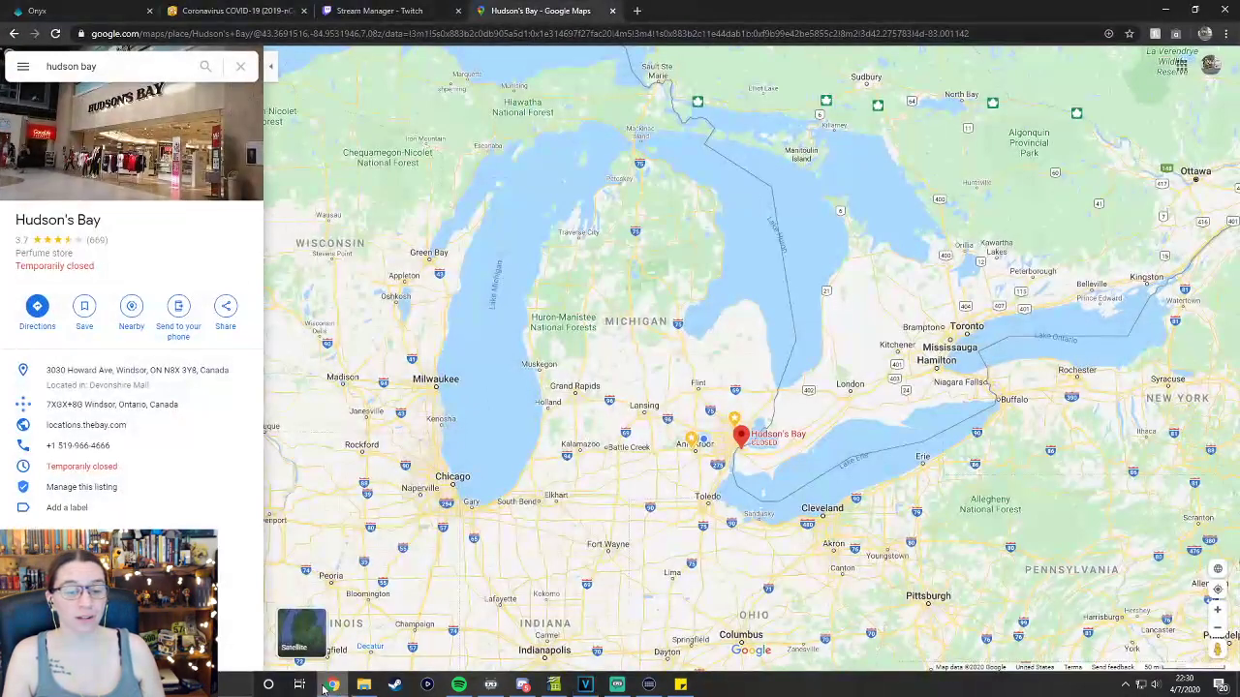
click(331, 684)
click(363, 684)
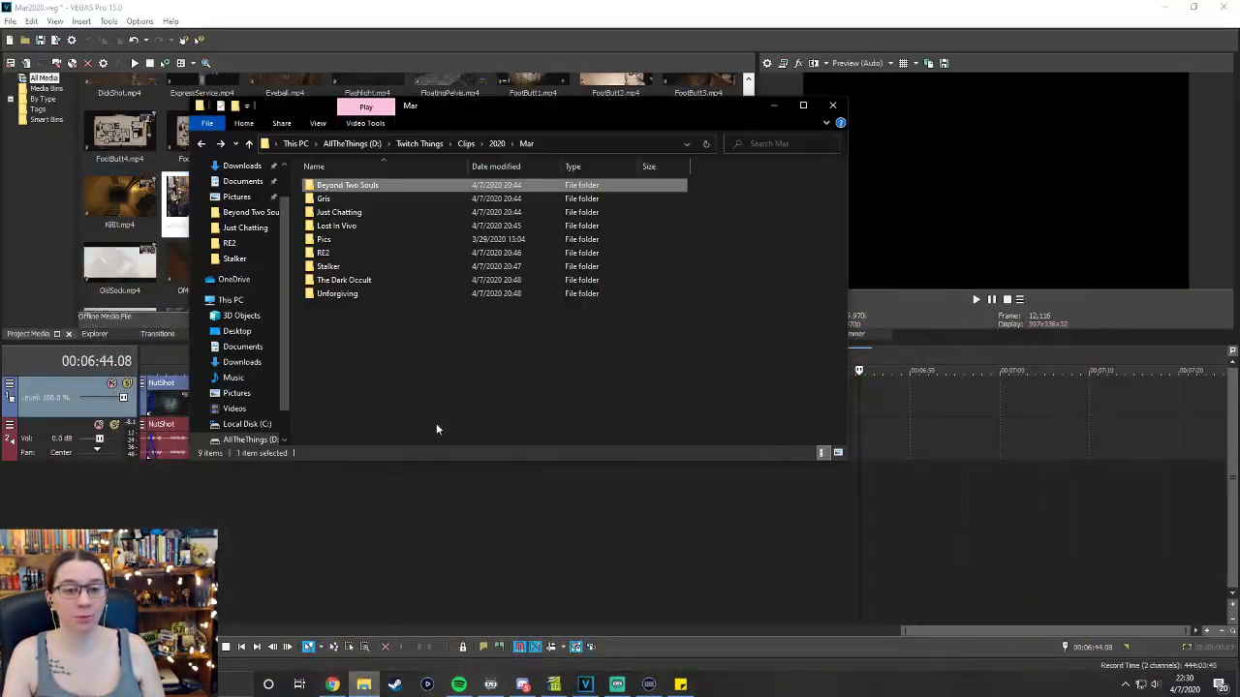
click(514, 144)
click(482, 143)
click(489, 172)
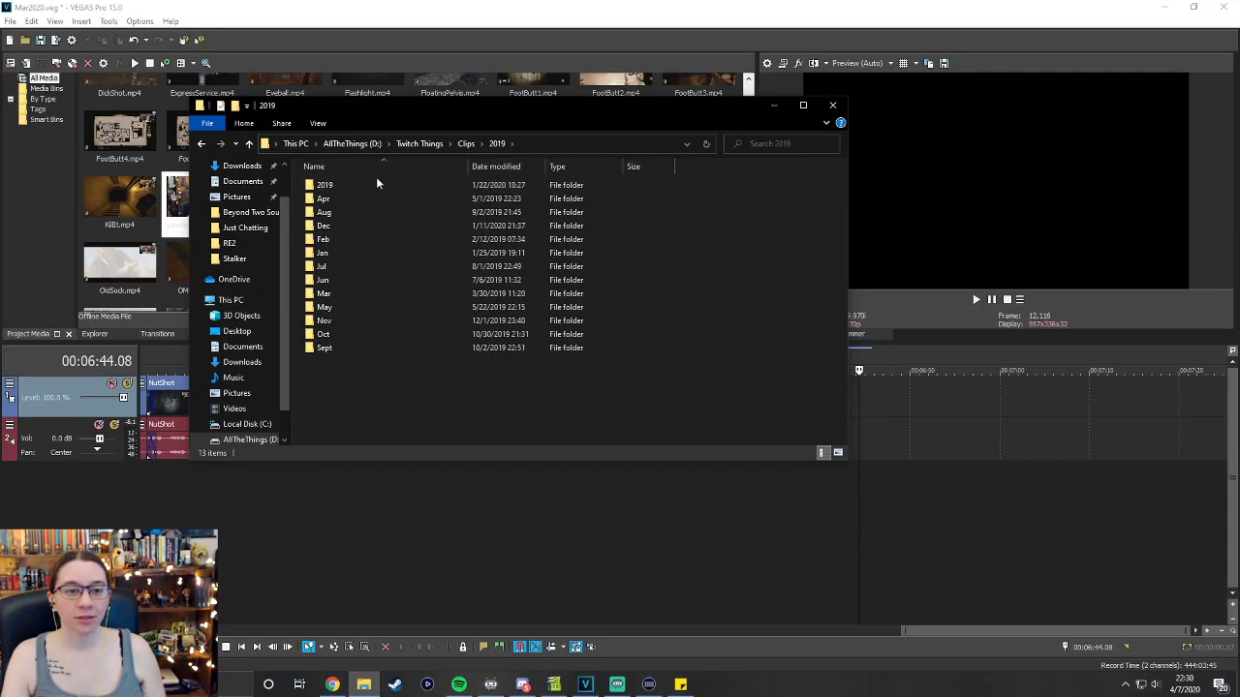
Look through the clips in the Mar folder's SoT subfolder, then go back up to the Clips folder.
double_click(339, 291)
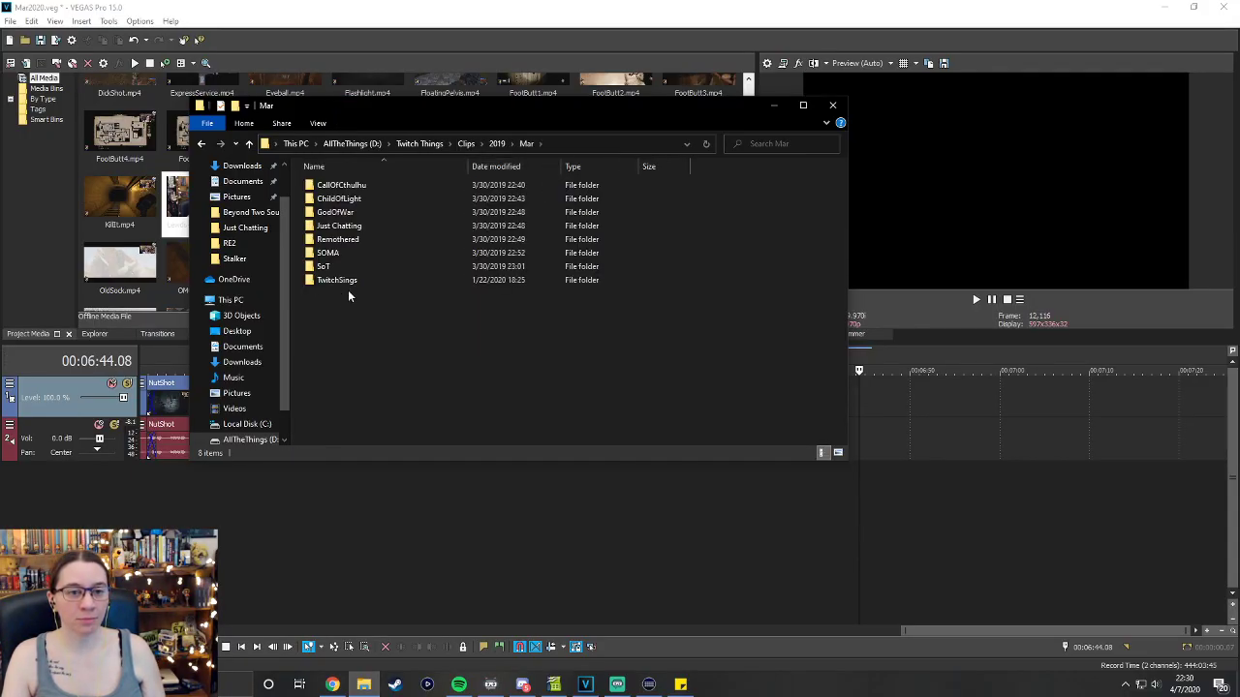
double_click(352, 267)
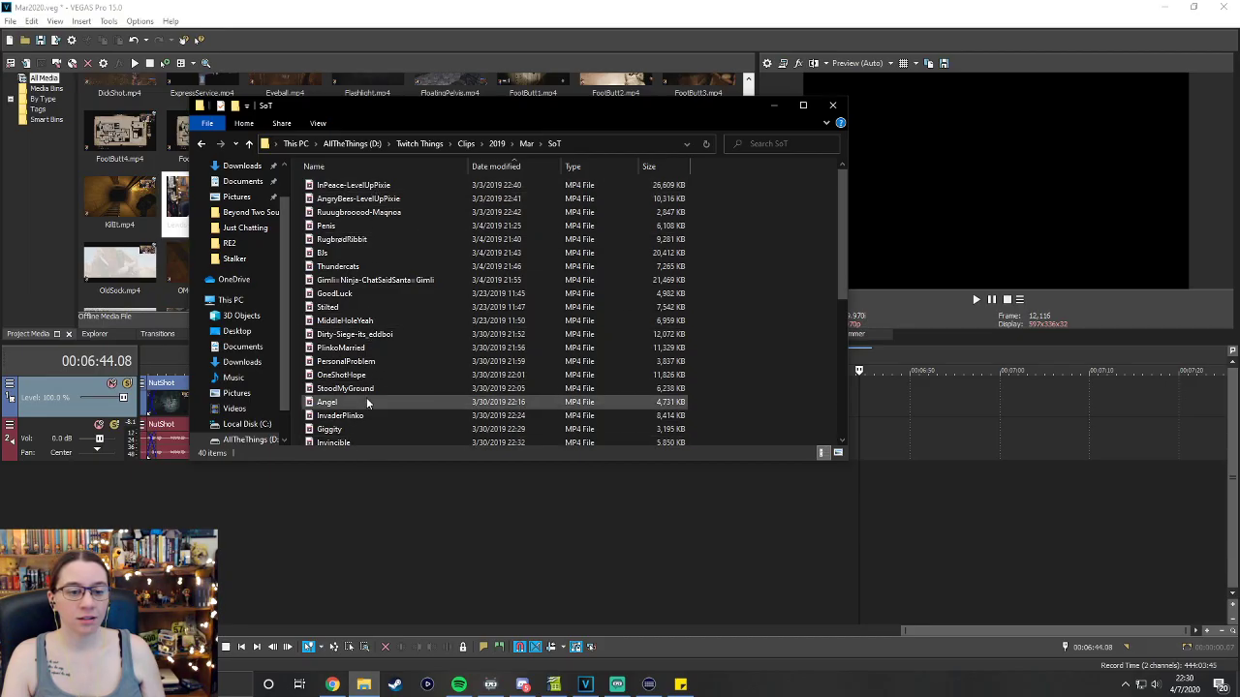
scroll(368, 402, down, 1)
scroll(442, 337, down, 3)
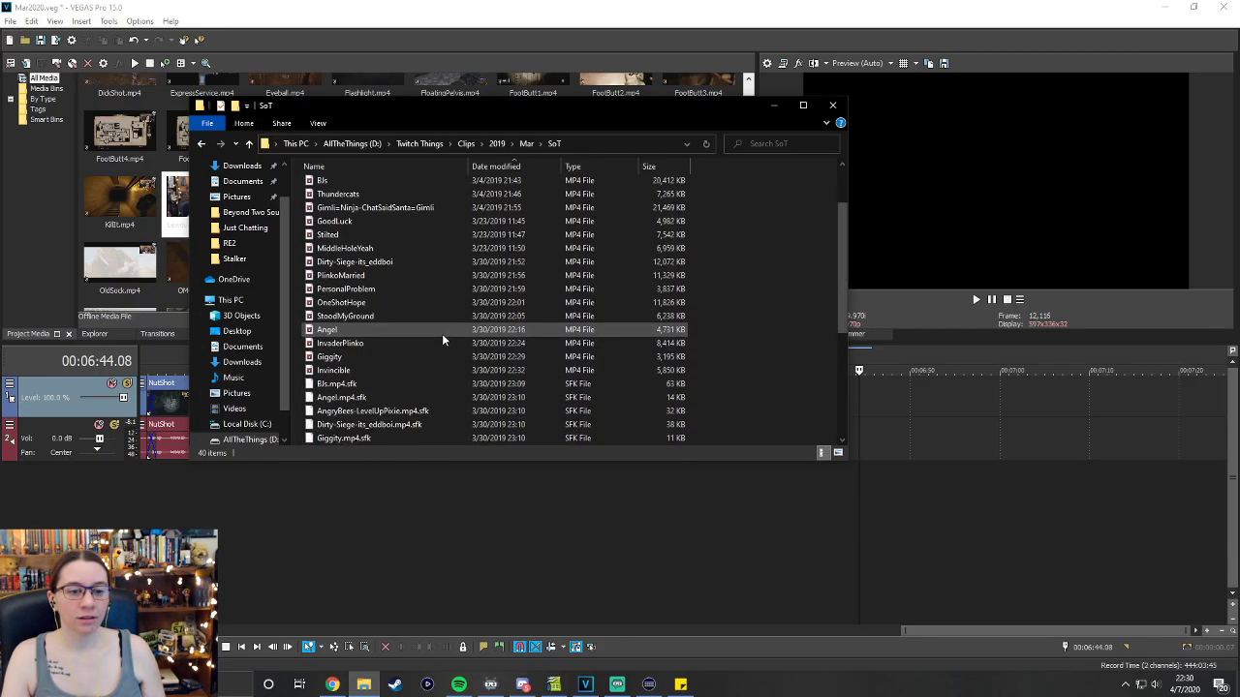
click(202, 143)
click(201, 144)
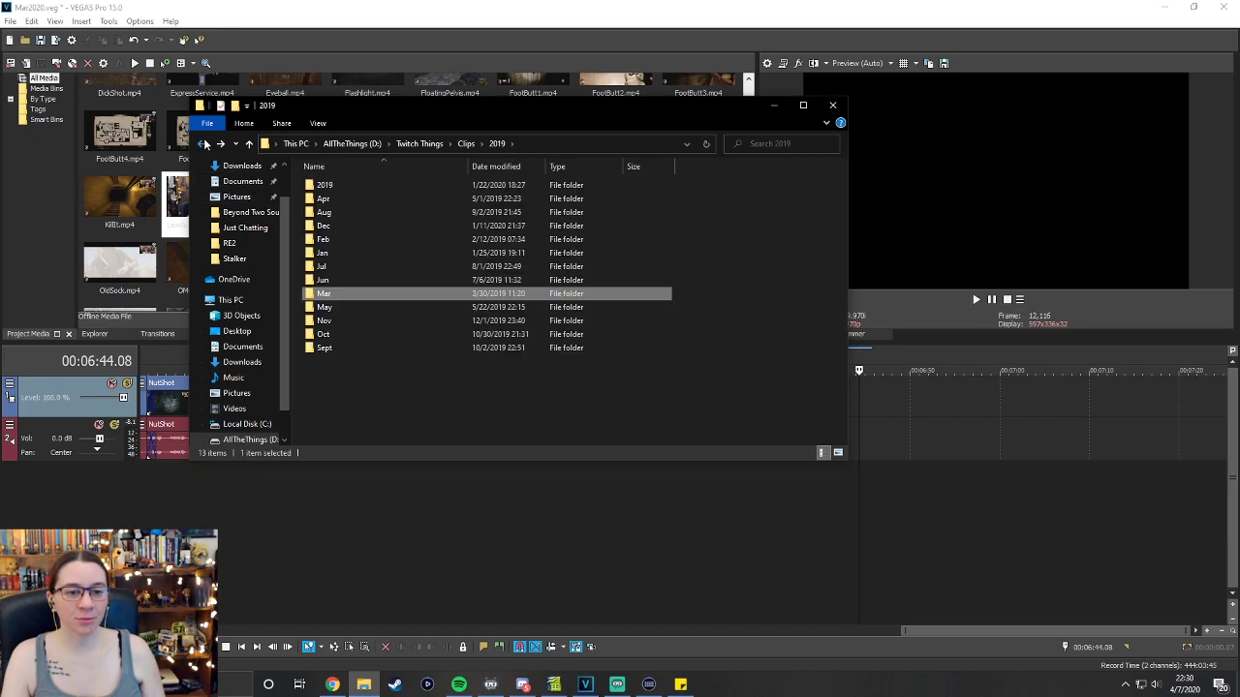
click(202, 143)
click(250, 144)
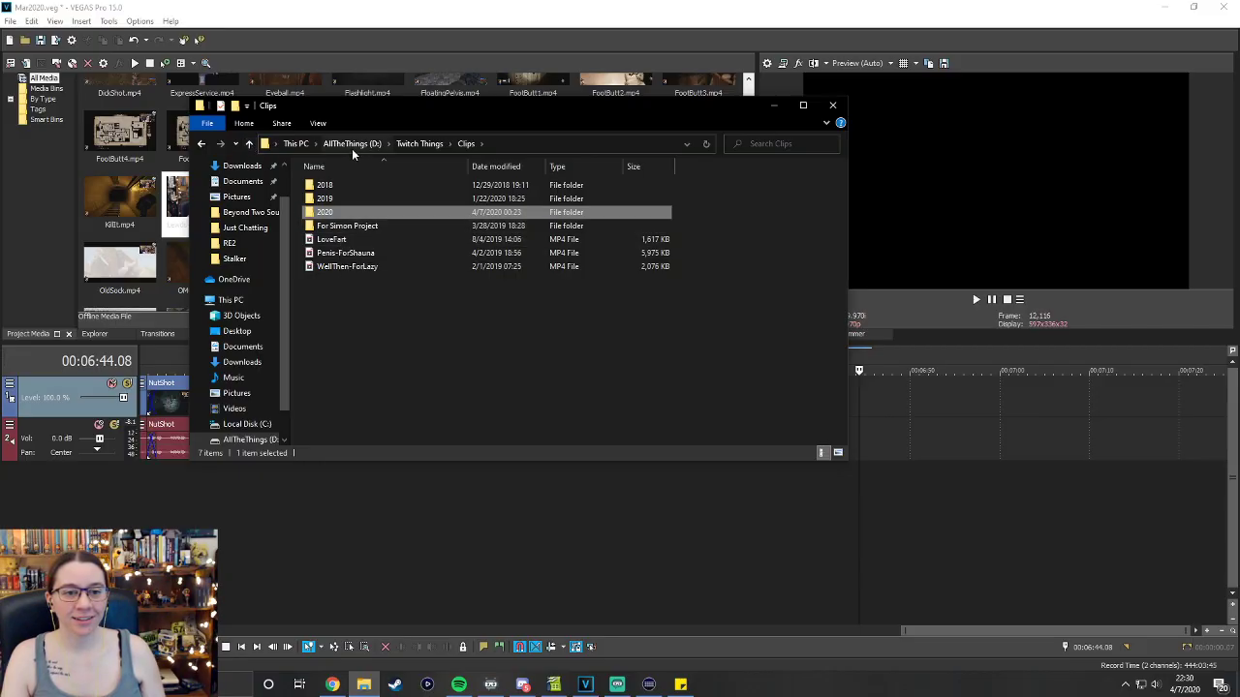
Reopen 2019 > Mar > SoT and check its list of video clips again.
double_click(343, 200)
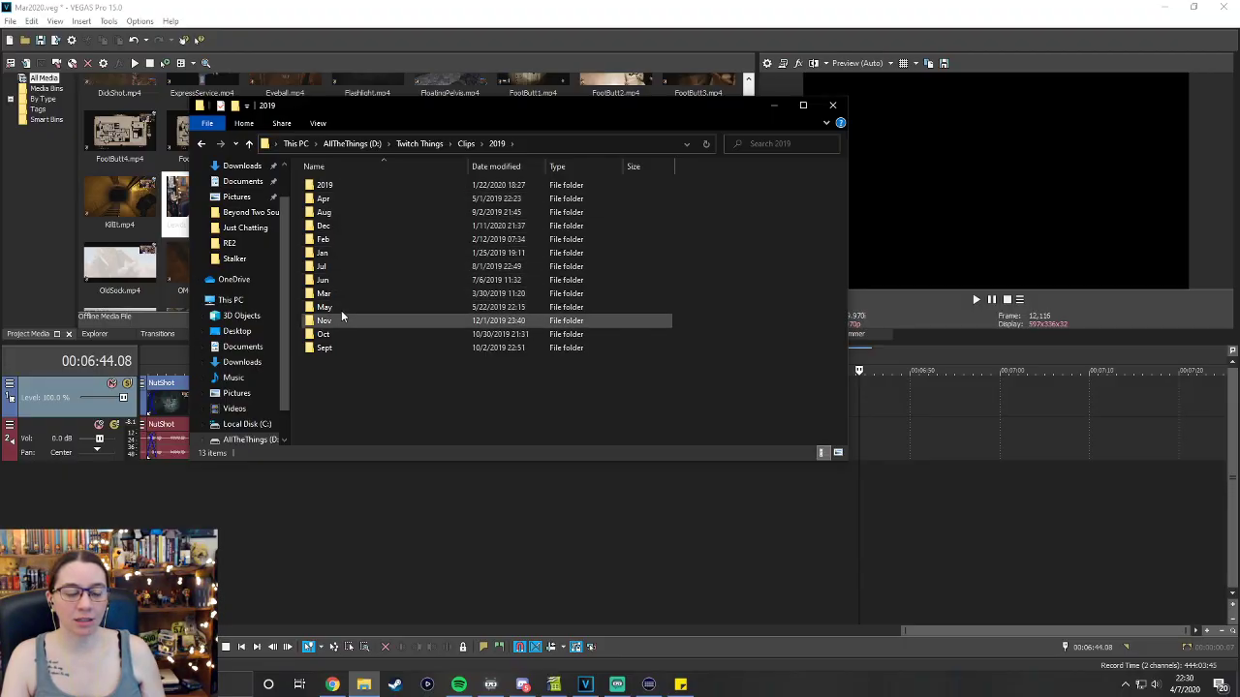
double_click(339, 294)
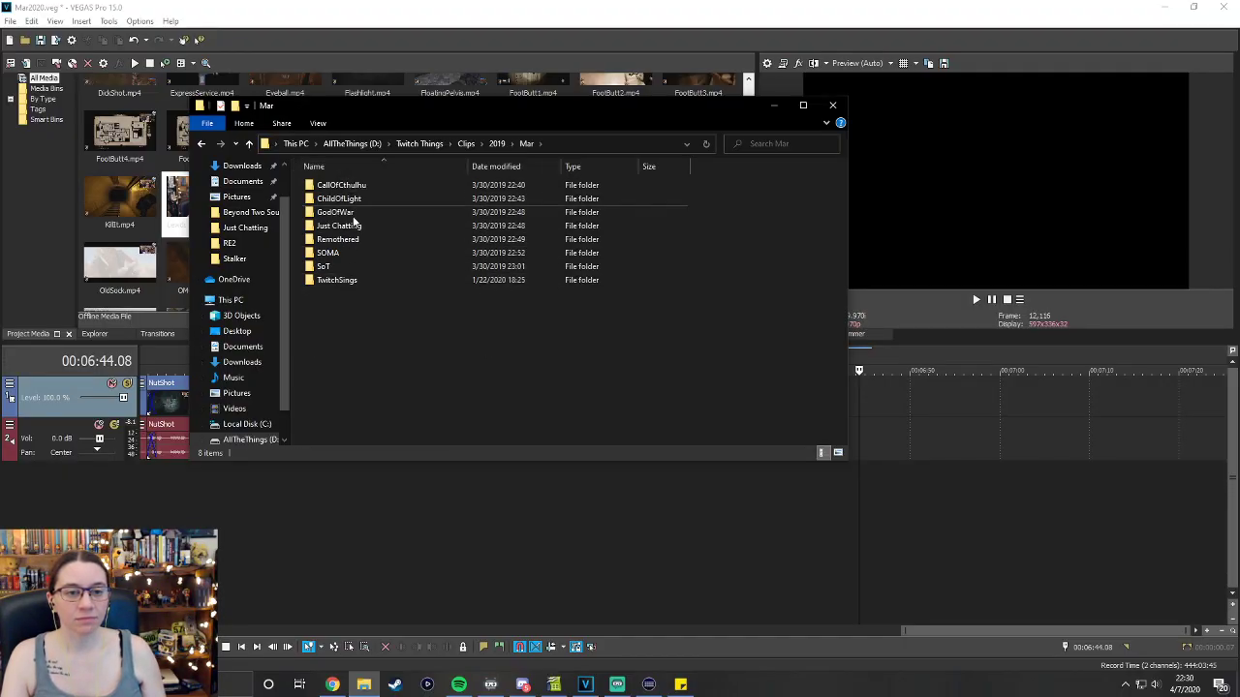
double_click(341, 265)
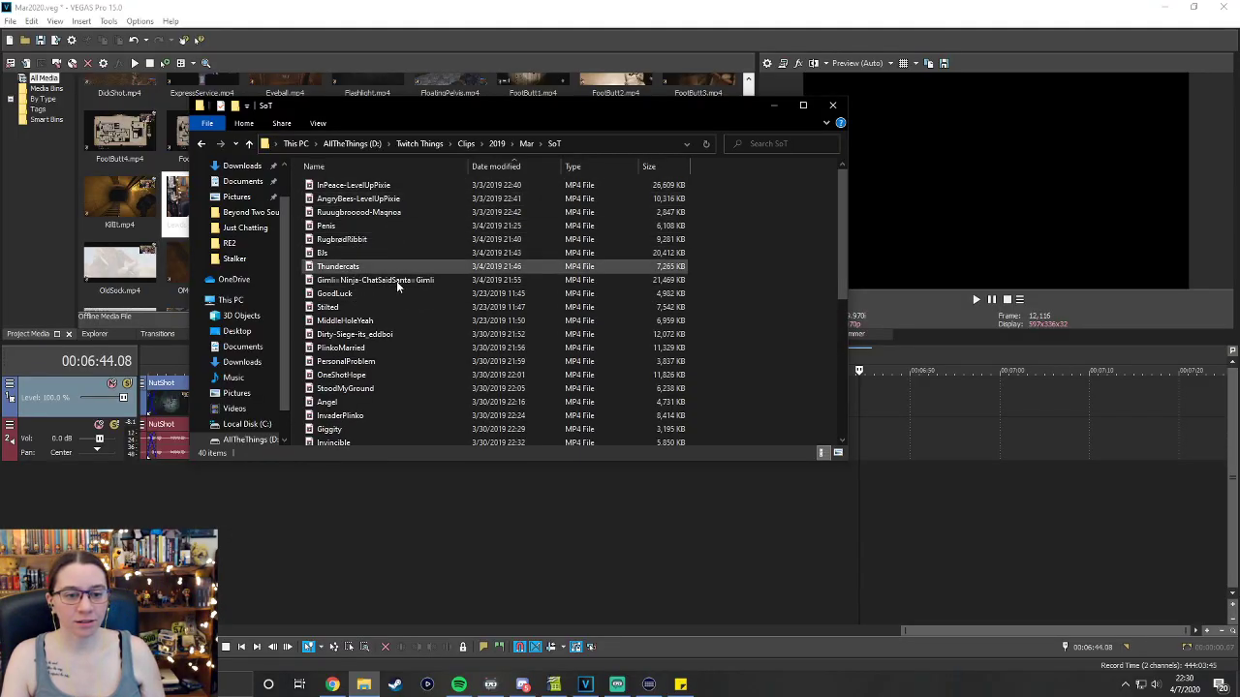
scroll(396, 283, down, 2)
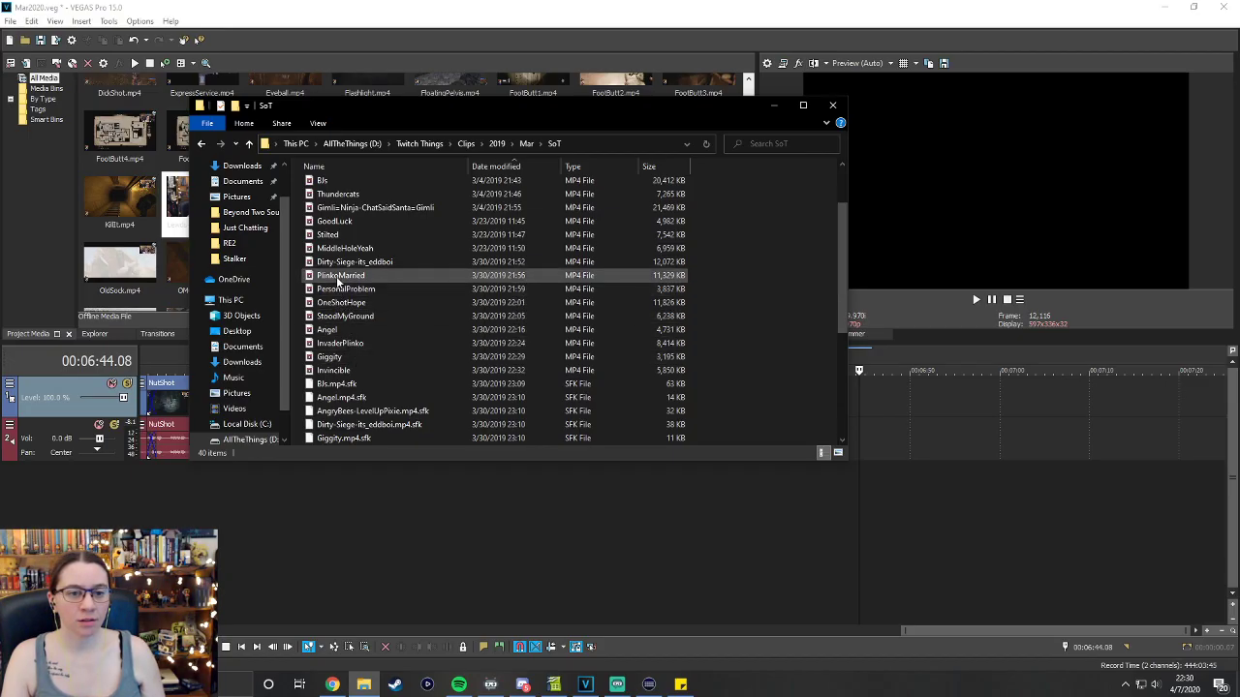
scroll(349, 229, up, 1)
scroll(352, 230, up, 1)
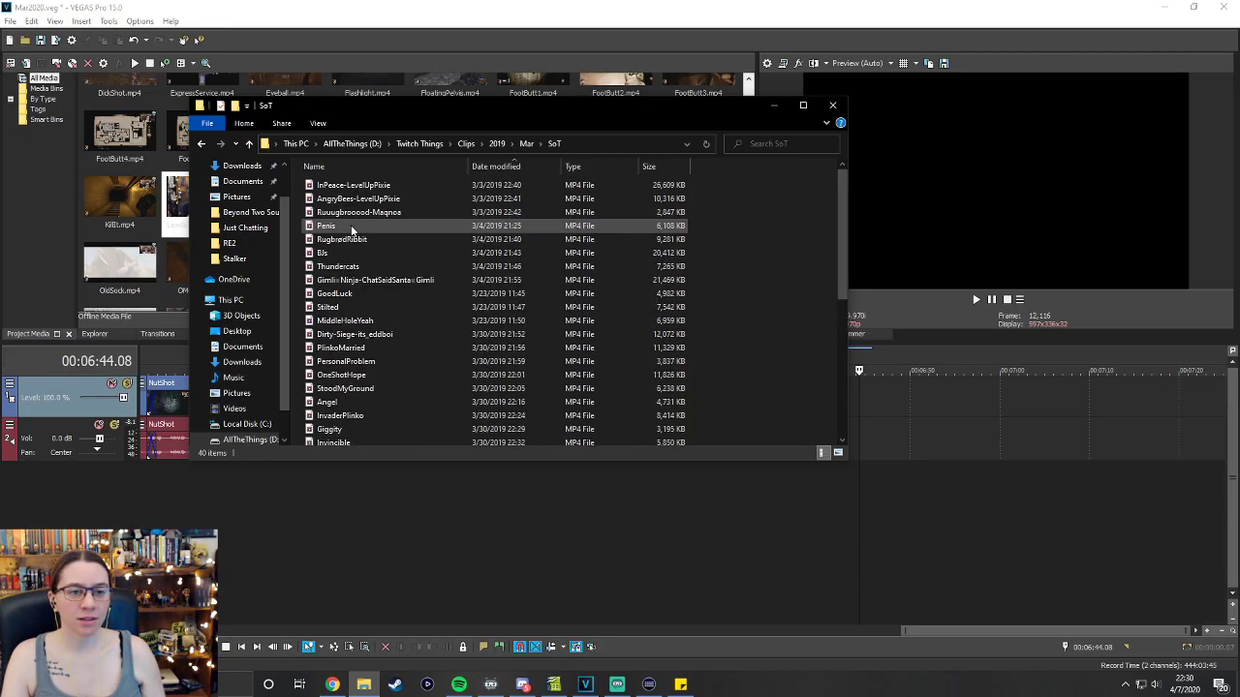
Open the SoT folder under 2019 > Apr and sort its files by type.
click(203, 143)
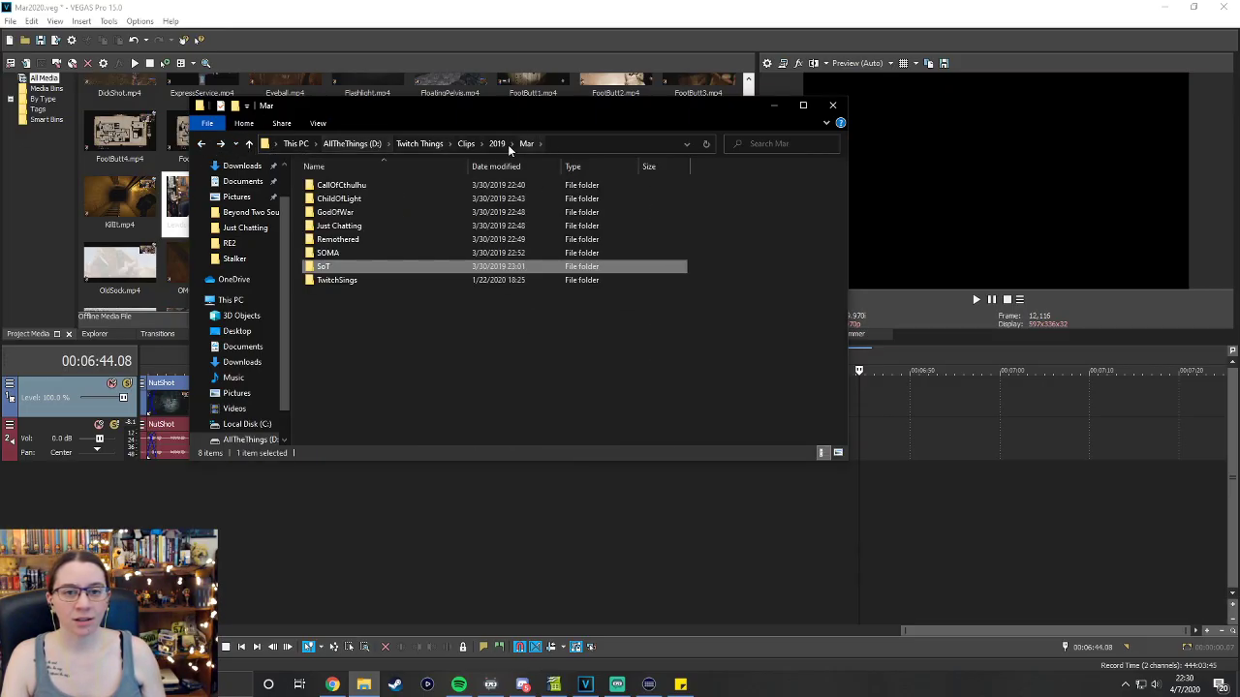
click(540, 144)
click(540, 144)
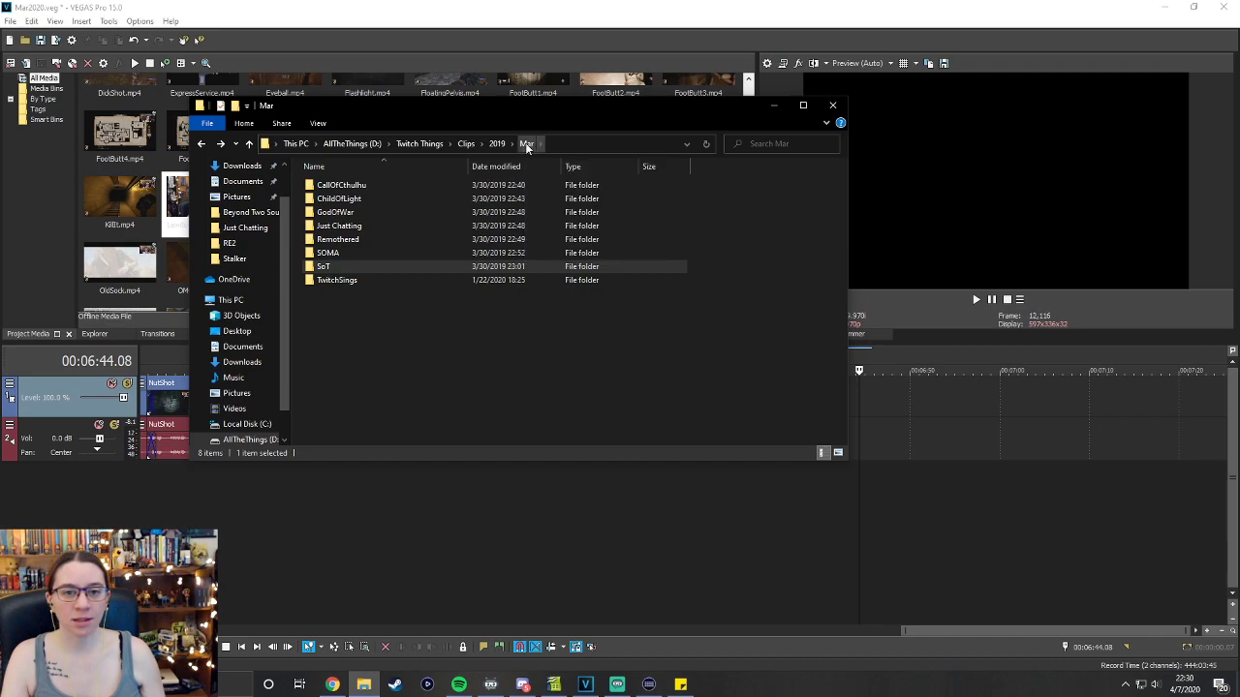
click(513, 144)
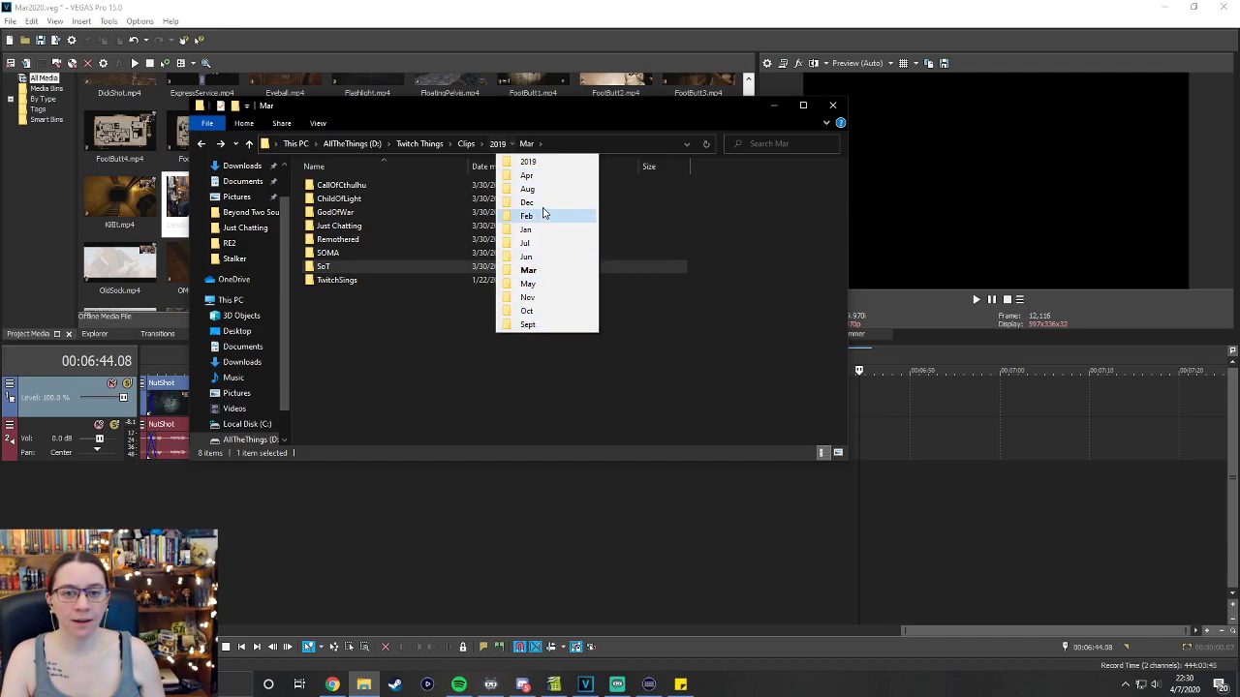
click(534, 175)
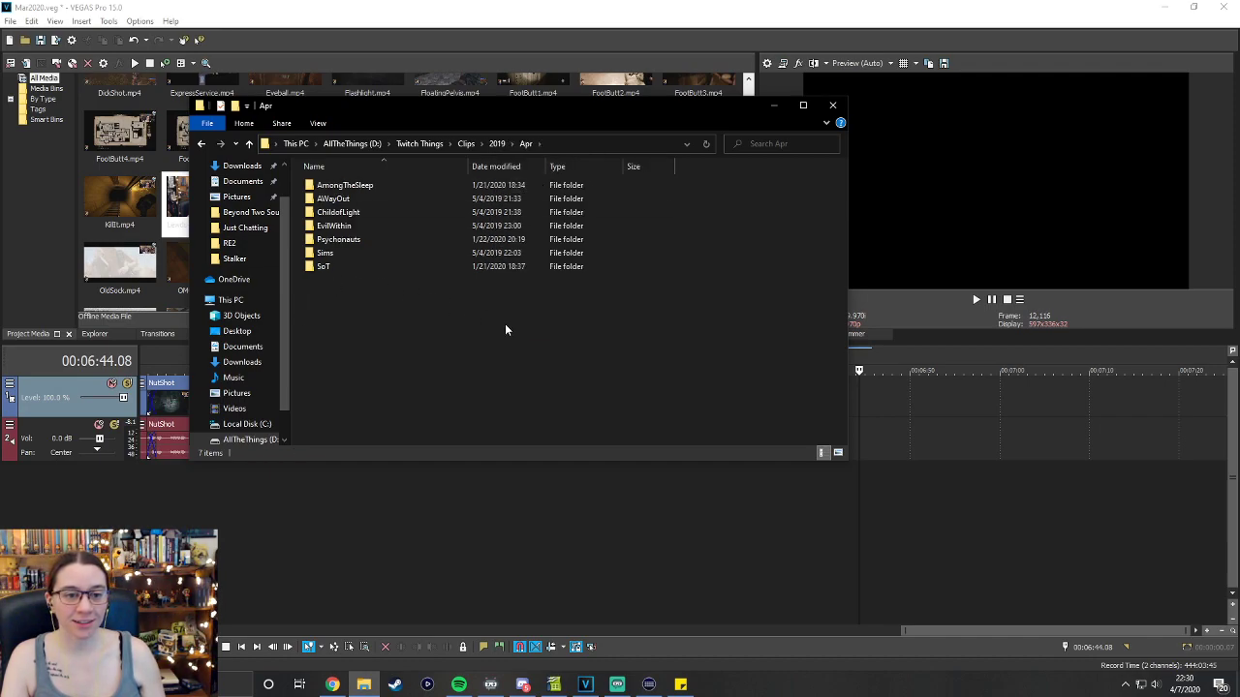
double_click(345, 265)
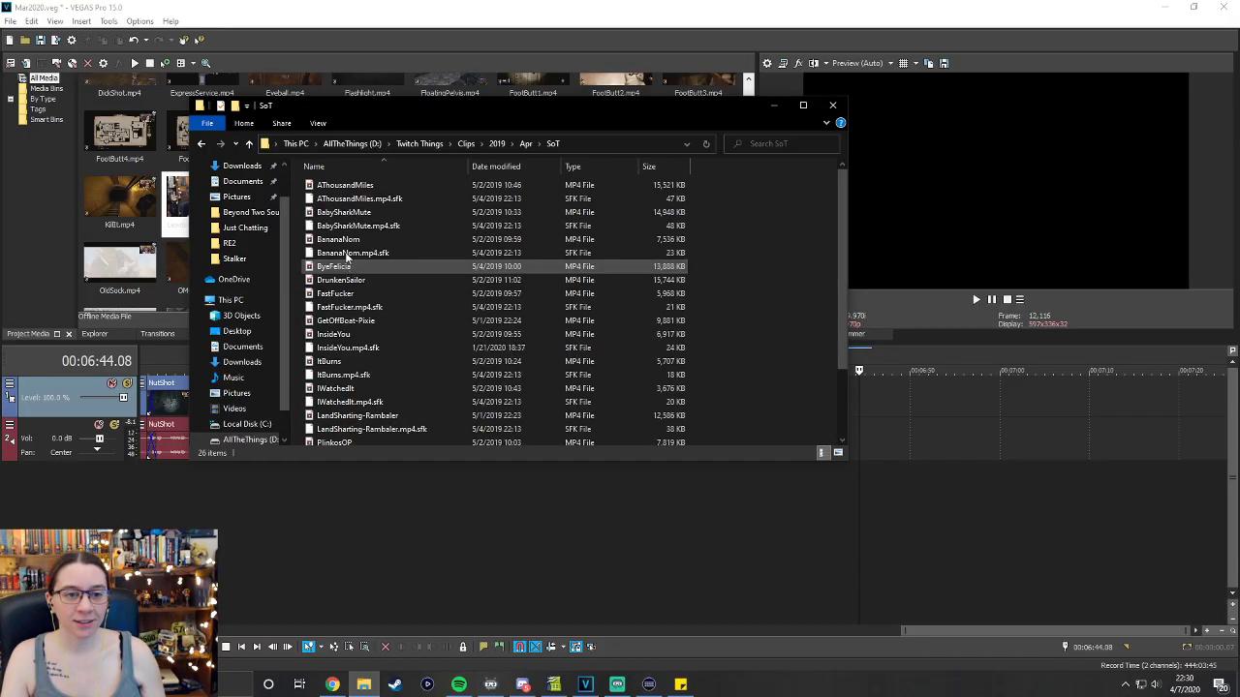
click(349, 163)
click(610, 166)
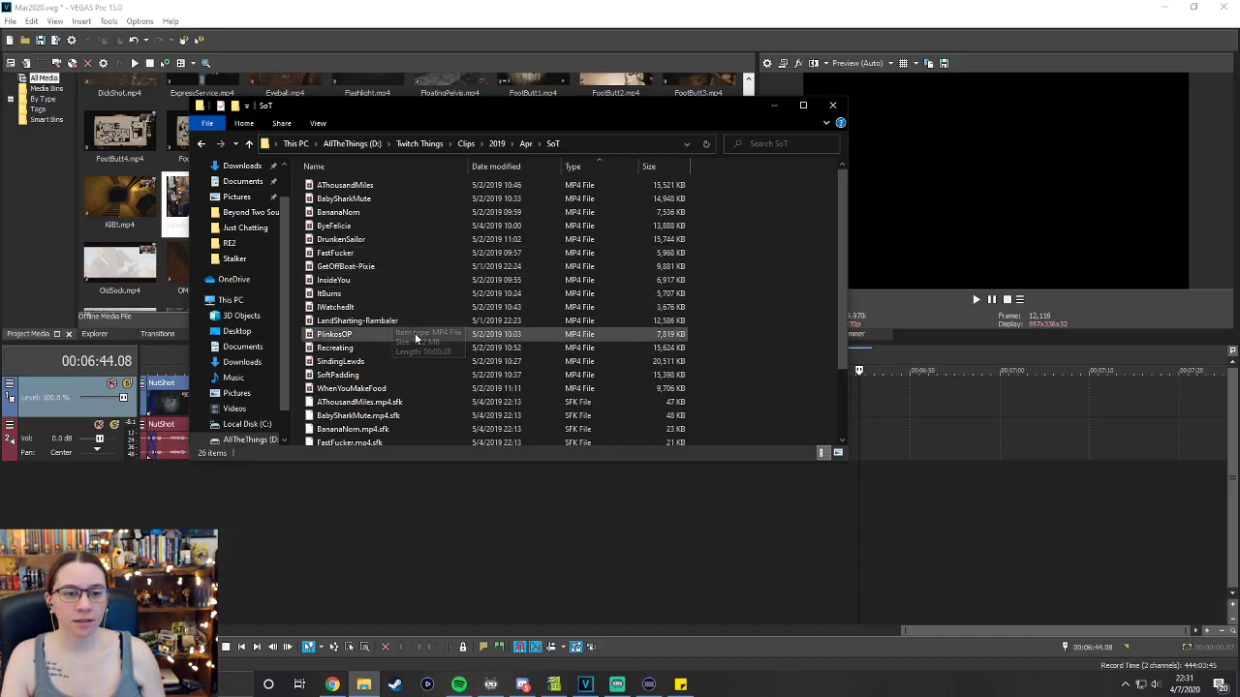
Play the SindingLewds clip, jump back to around its middle to rewatch the rest, and close the player.
double_click(399, 359)
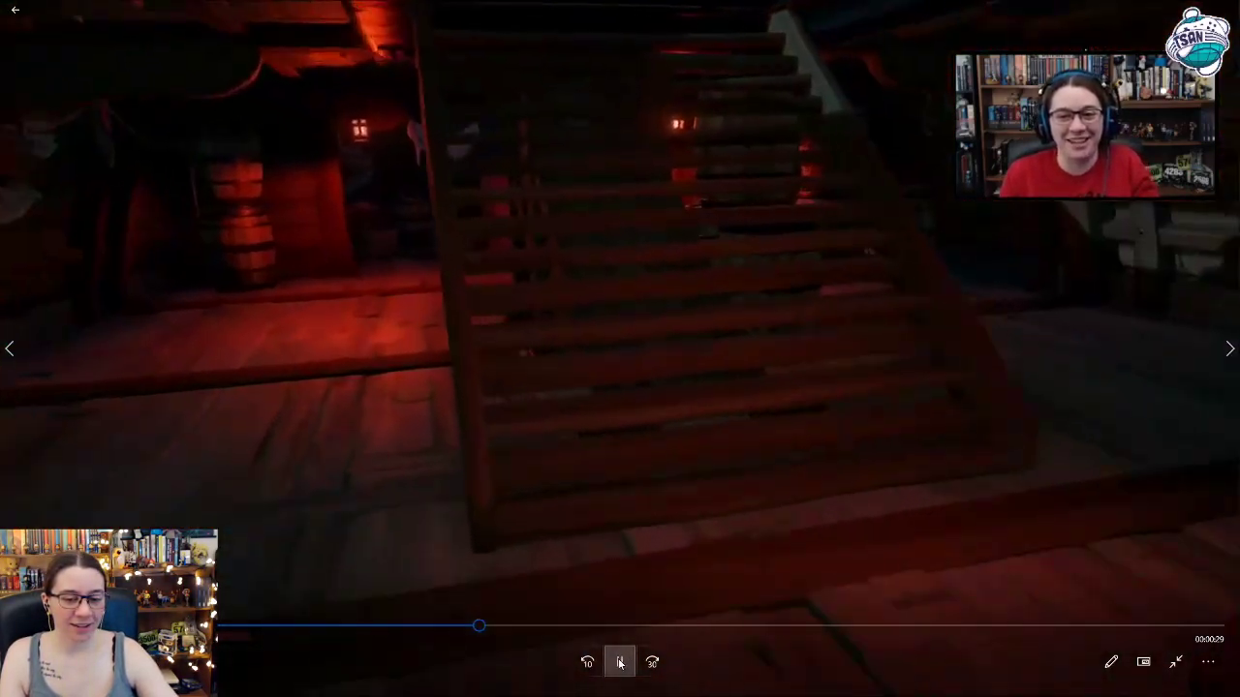
click(619, 662)
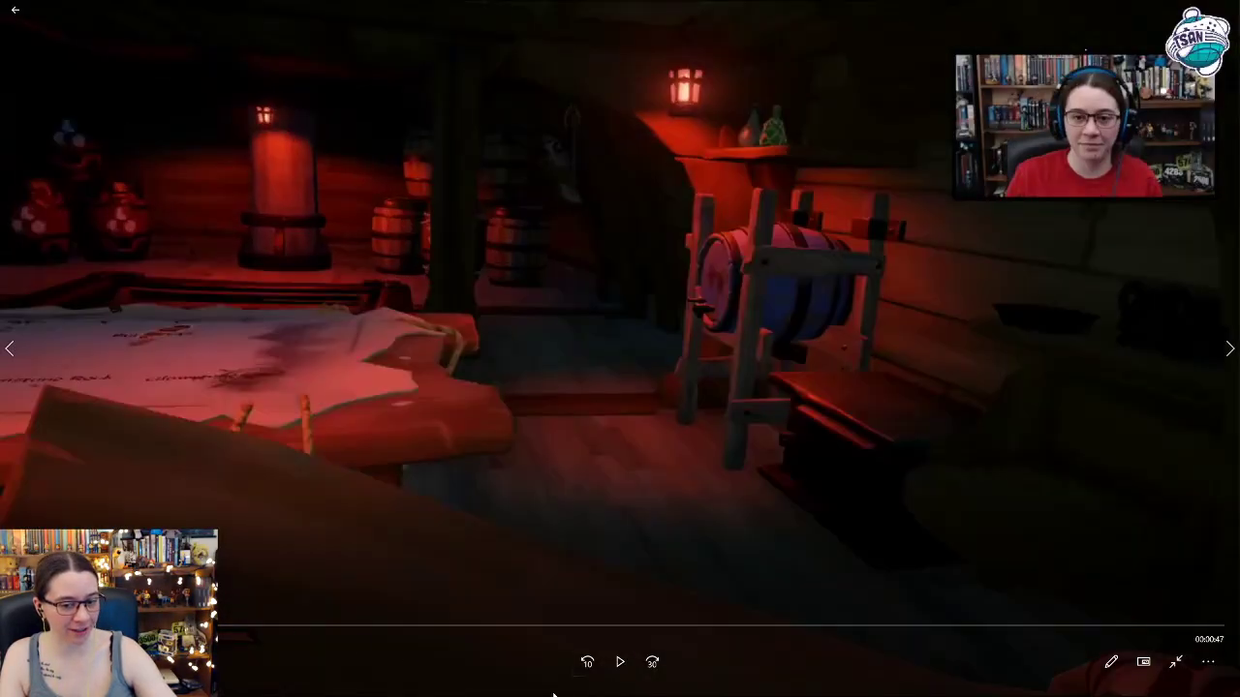
click(621, 662)
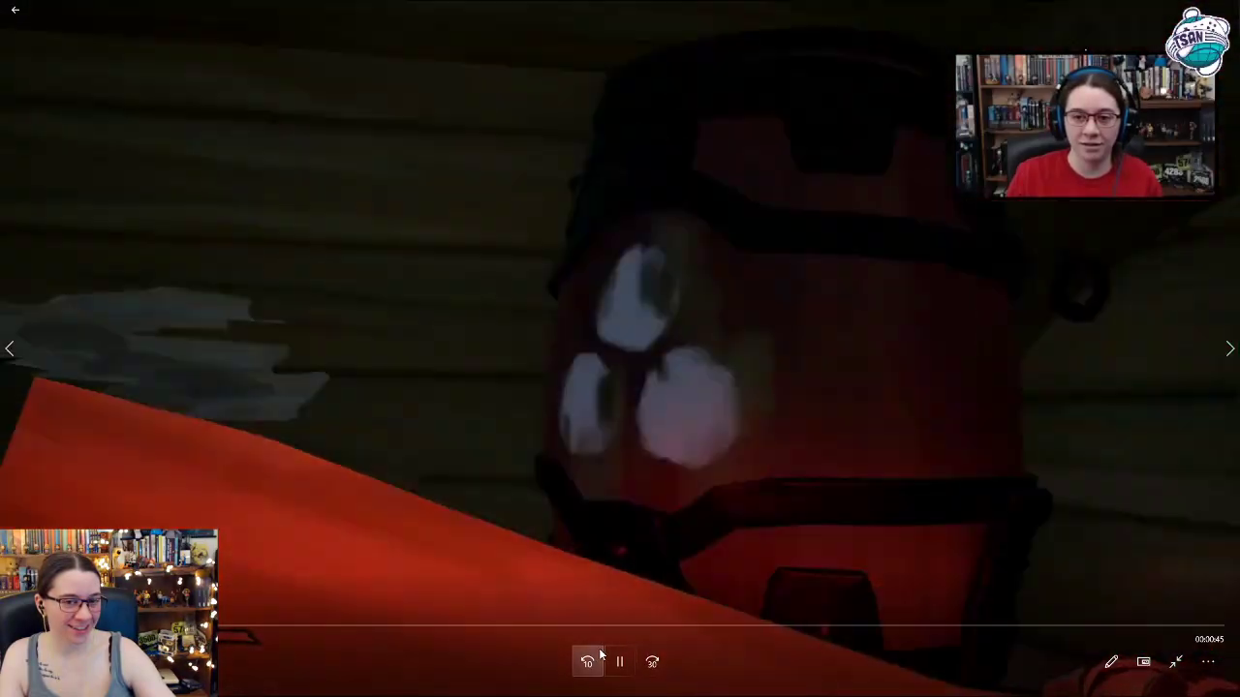
click(613, 661)
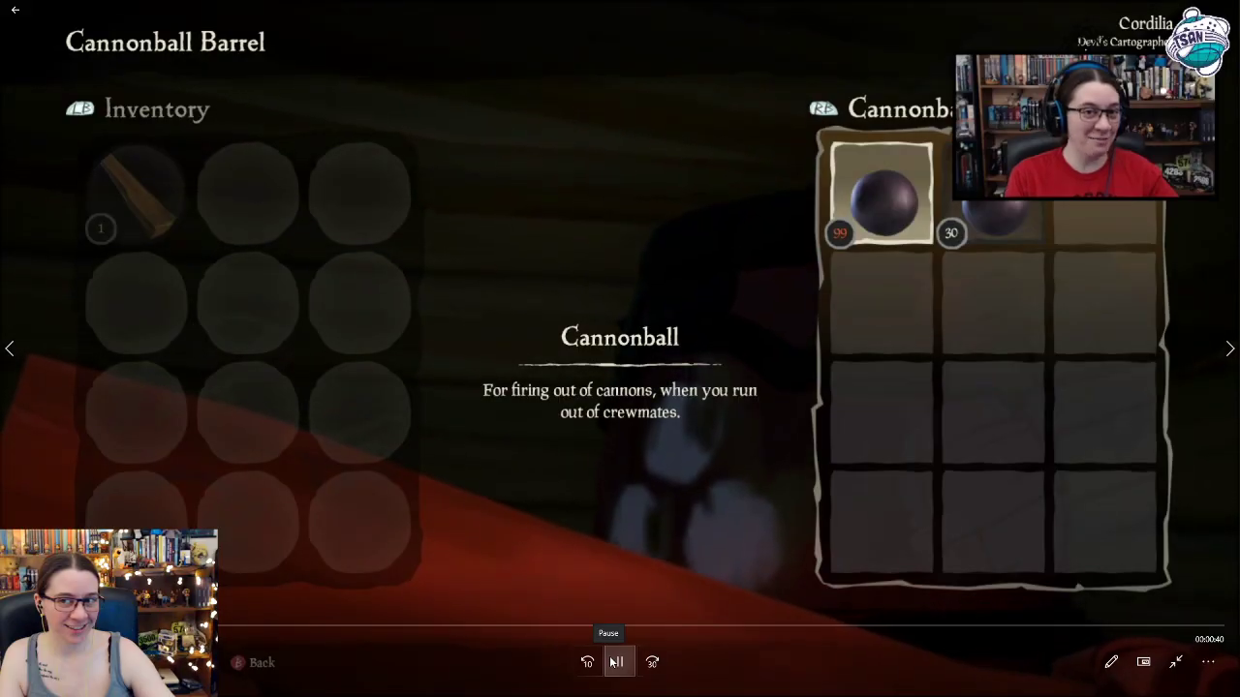
click(616, 662)
drag(776, 631, 656, 630)
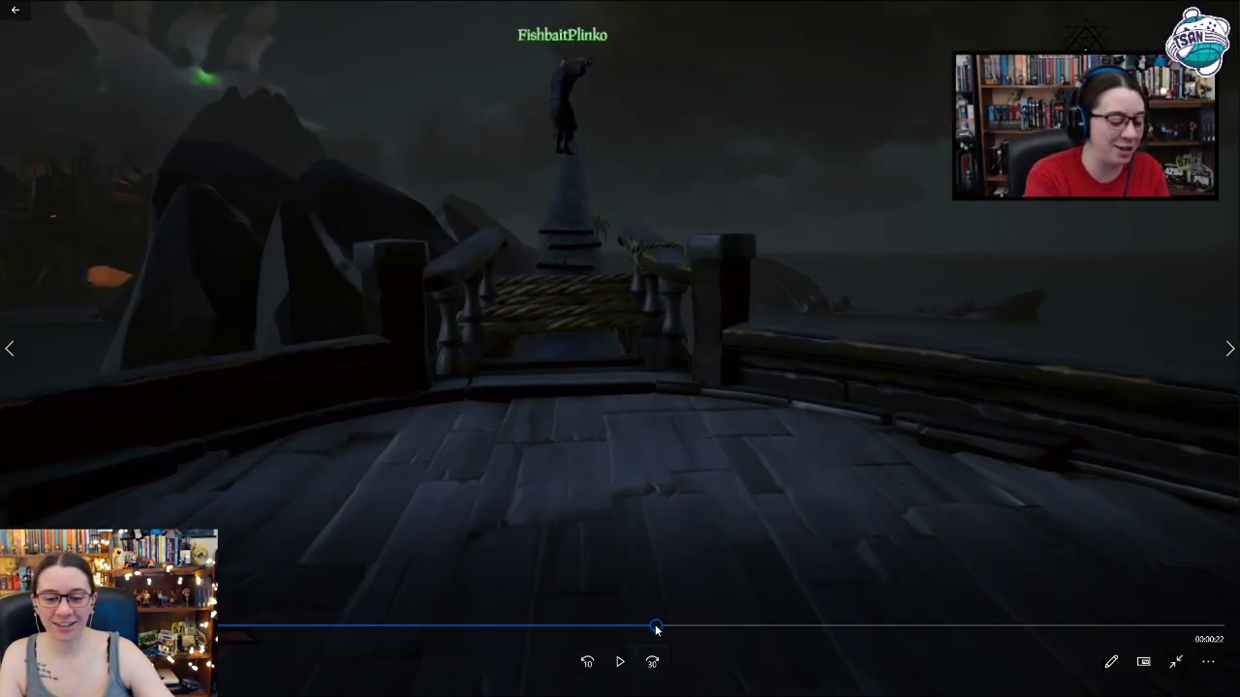
click(620, 662)
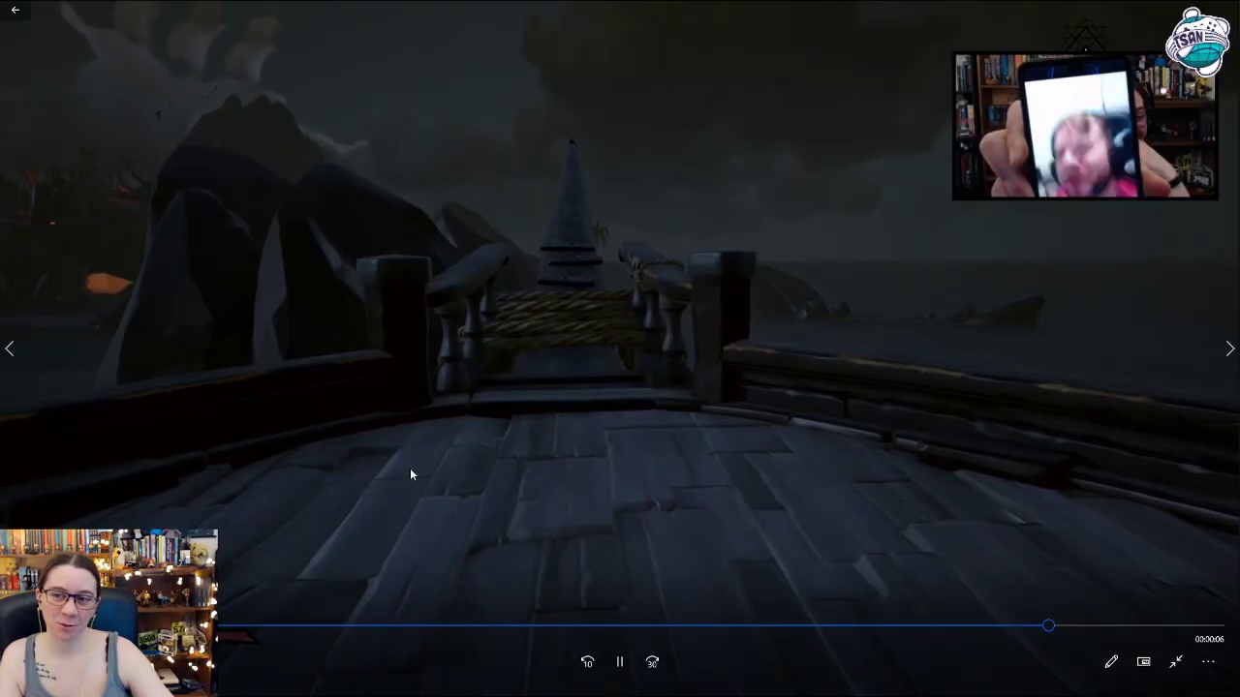
click(620, 662)
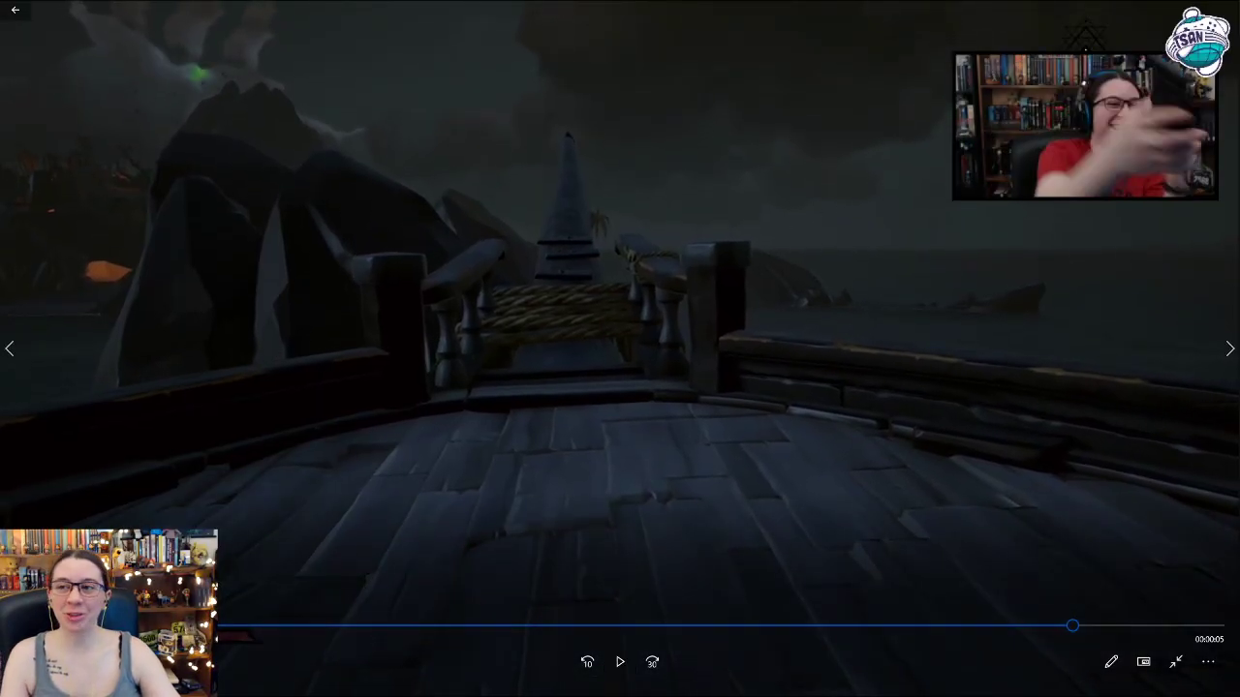
click(1231, 7)
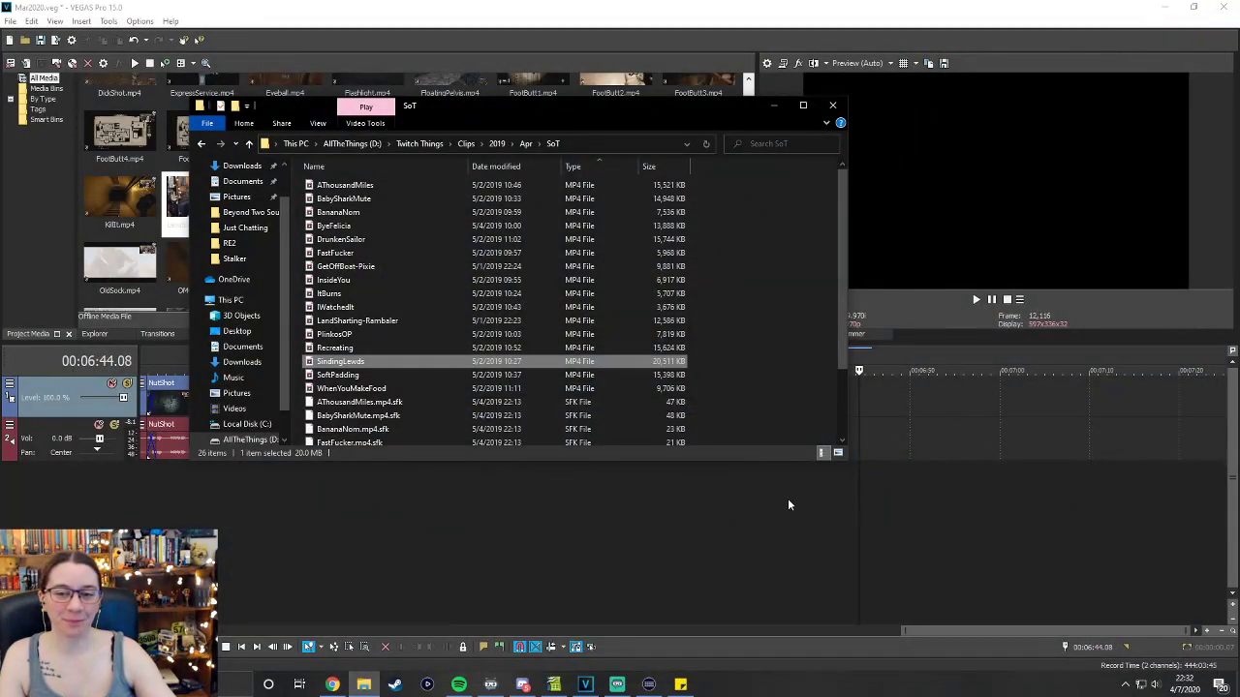
Return to VEGAS Pro and play the timeline from the start of the last clip at 00:06:37.26.
click(781, 498)
click(803, 371)
click(977, 300)
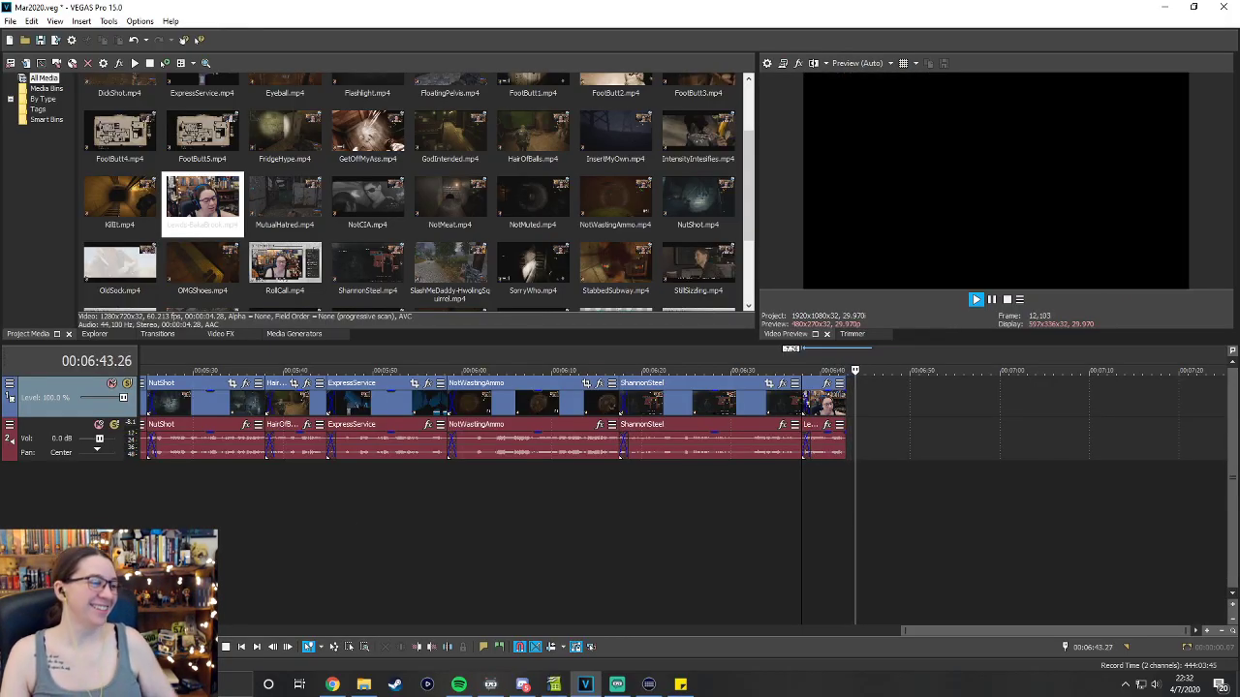
key(space)
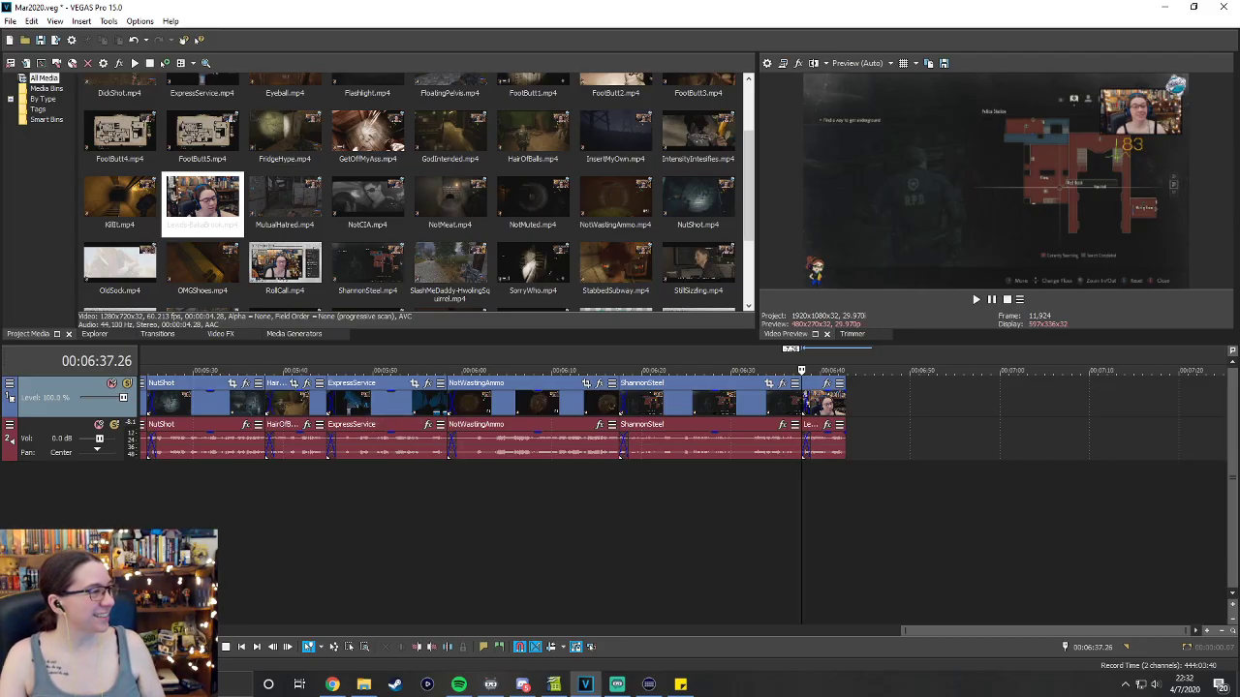
Add WAH.mp4 from the project media to the end of the timeline and overlap it about 1 second with the preceding clip.
key(alt+Tab)
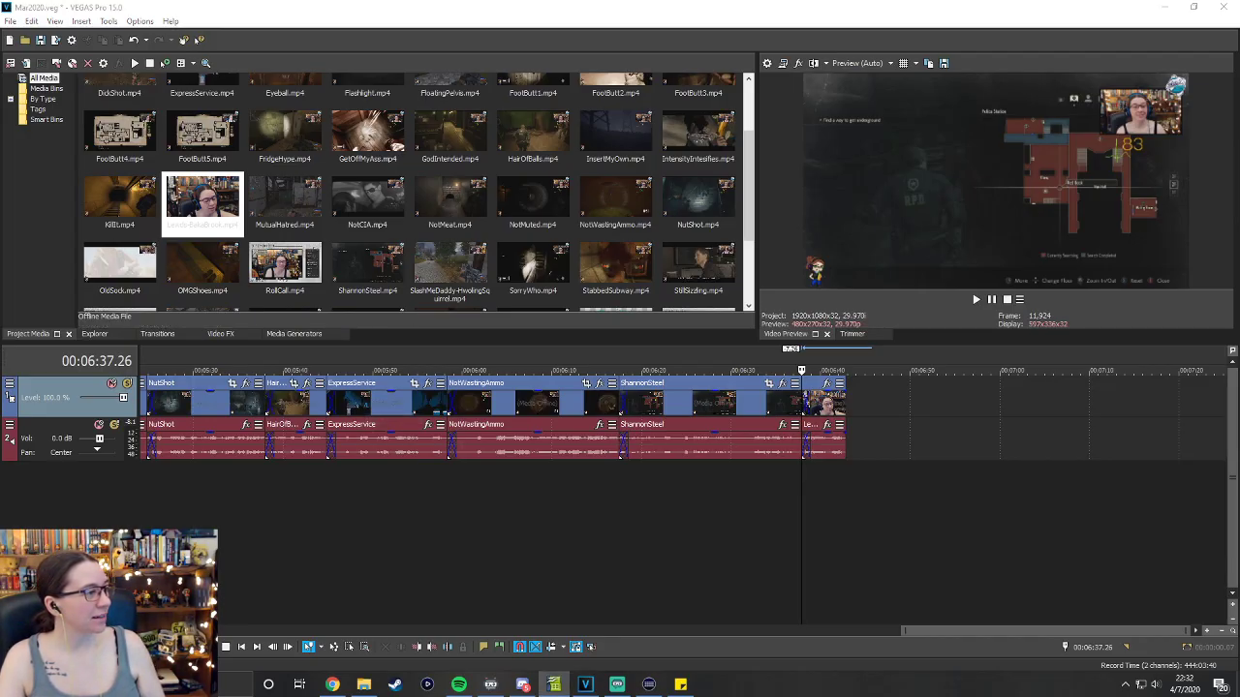
scroll(467, 249, down, 2)
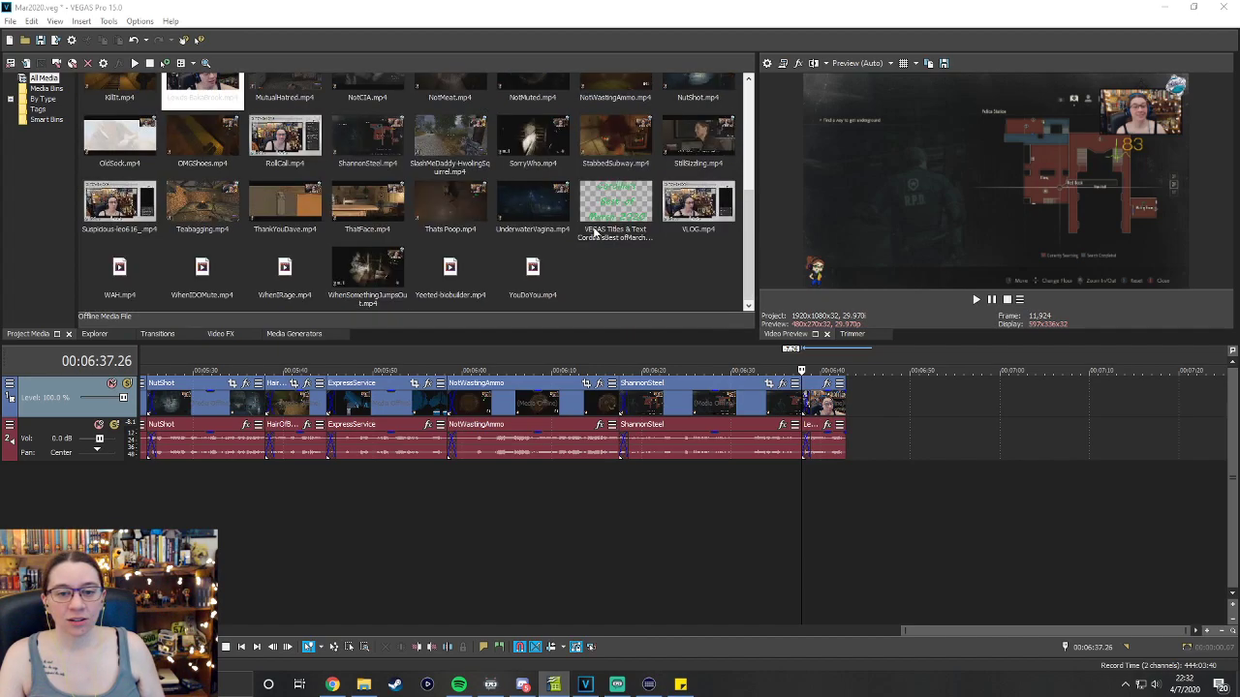
scroll(542, 249, up, 1)
scroll(647, 248, down, 1)
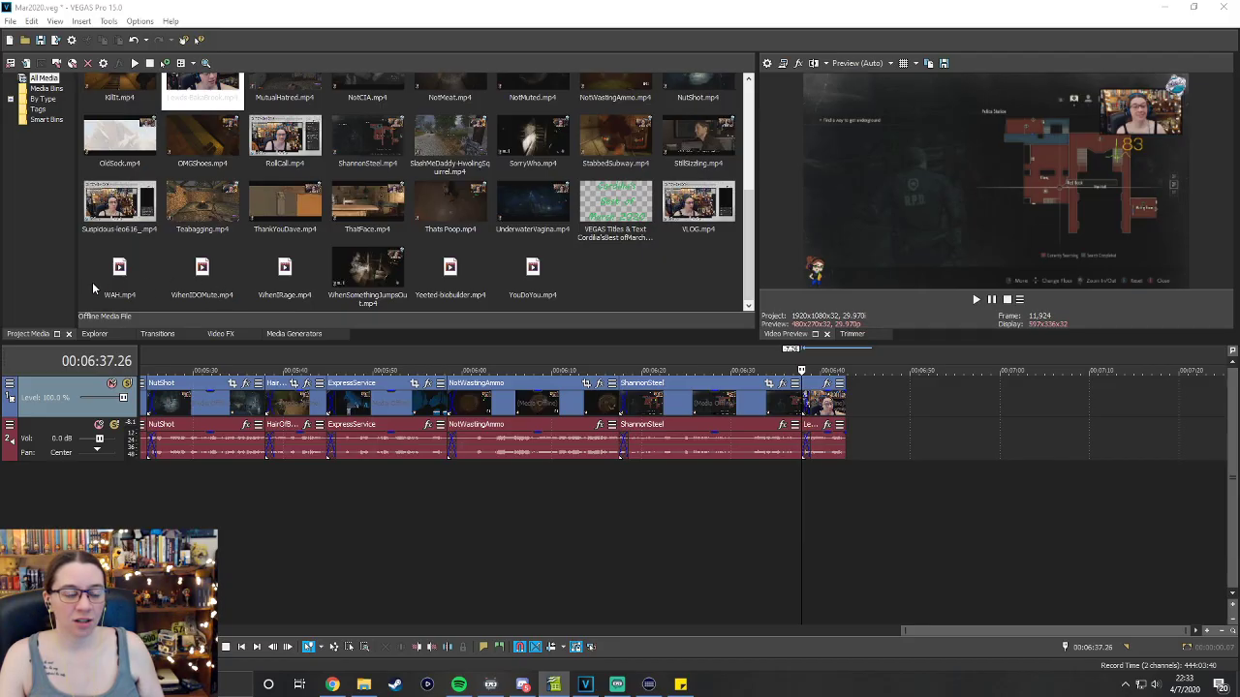
drag(114, 274, 852, 436)
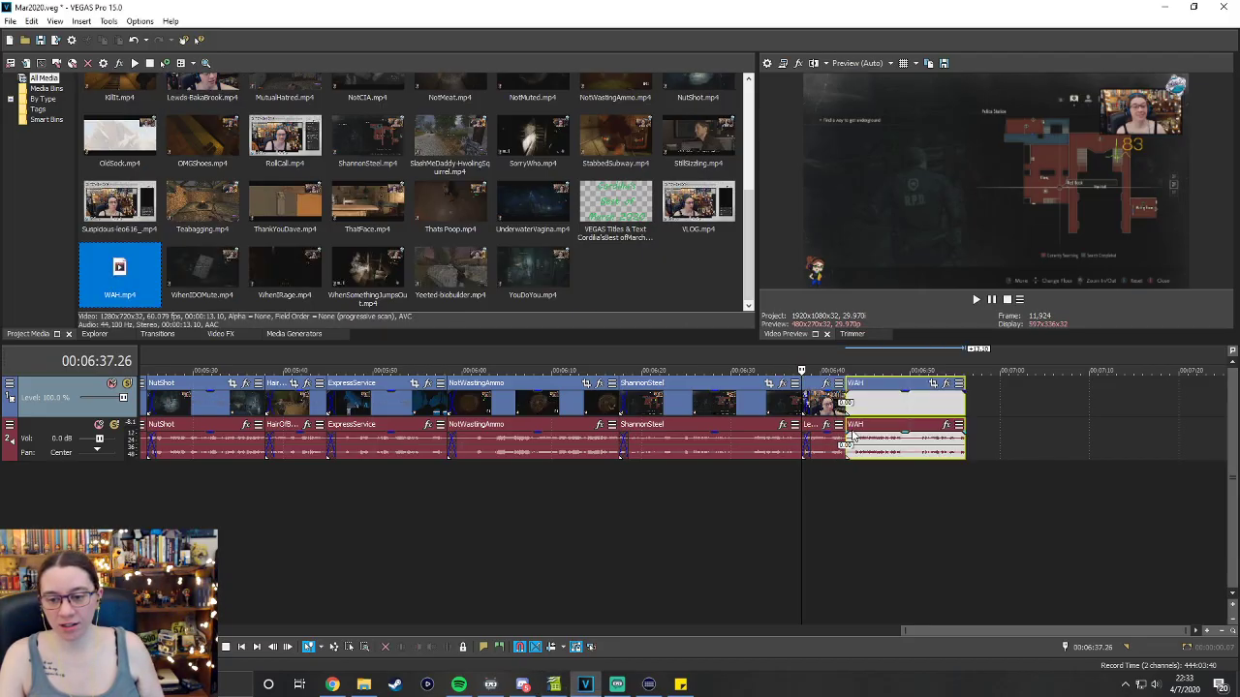
drag(908, 386, 850, 360)
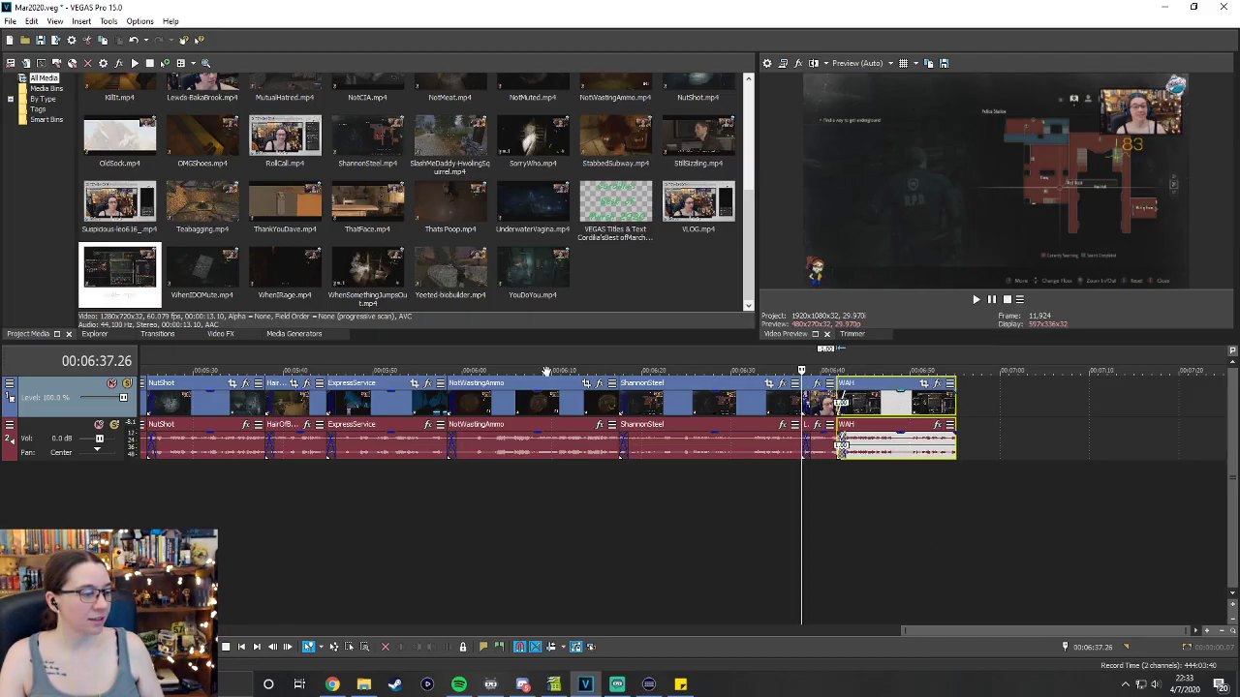
Play the WAH clip from its start at 00:06:41.24 and stop playback once it has run.
click(837, 369)
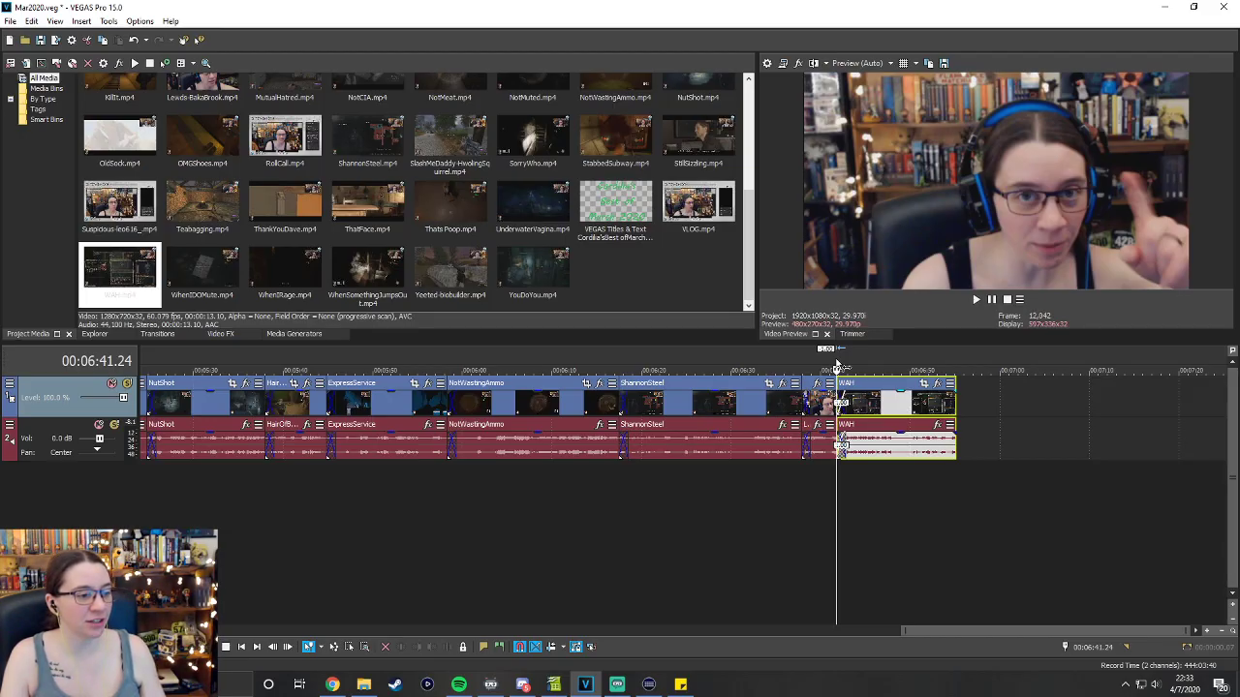
click(975, 300)
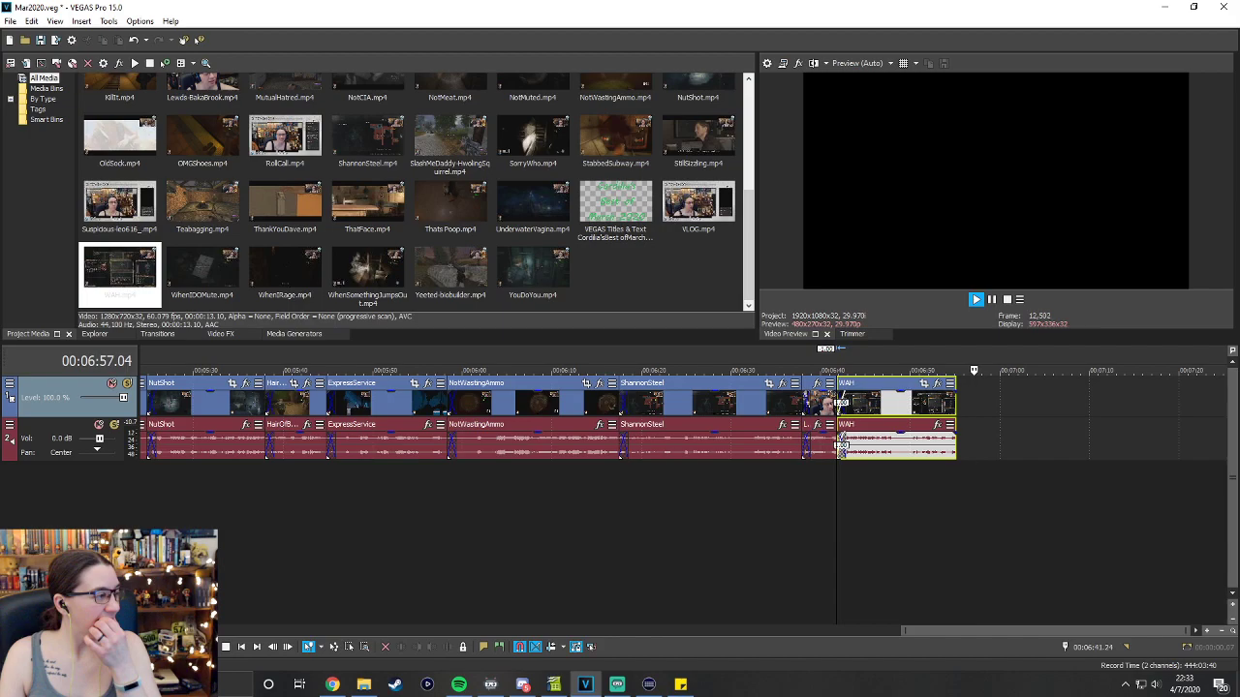
key(space)
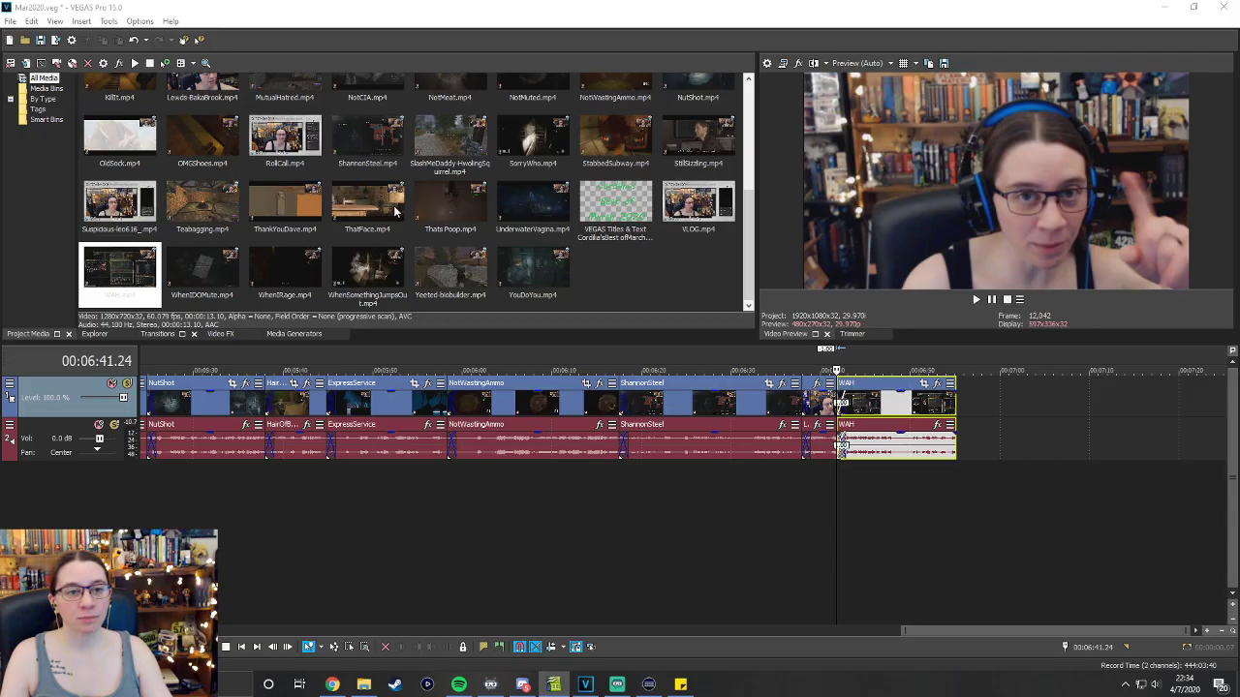
Add NotMeat.mp4 from the project media to the timeline directly after the WAH clip.
scroll(394, 211, up, 1)
click(447, 174)
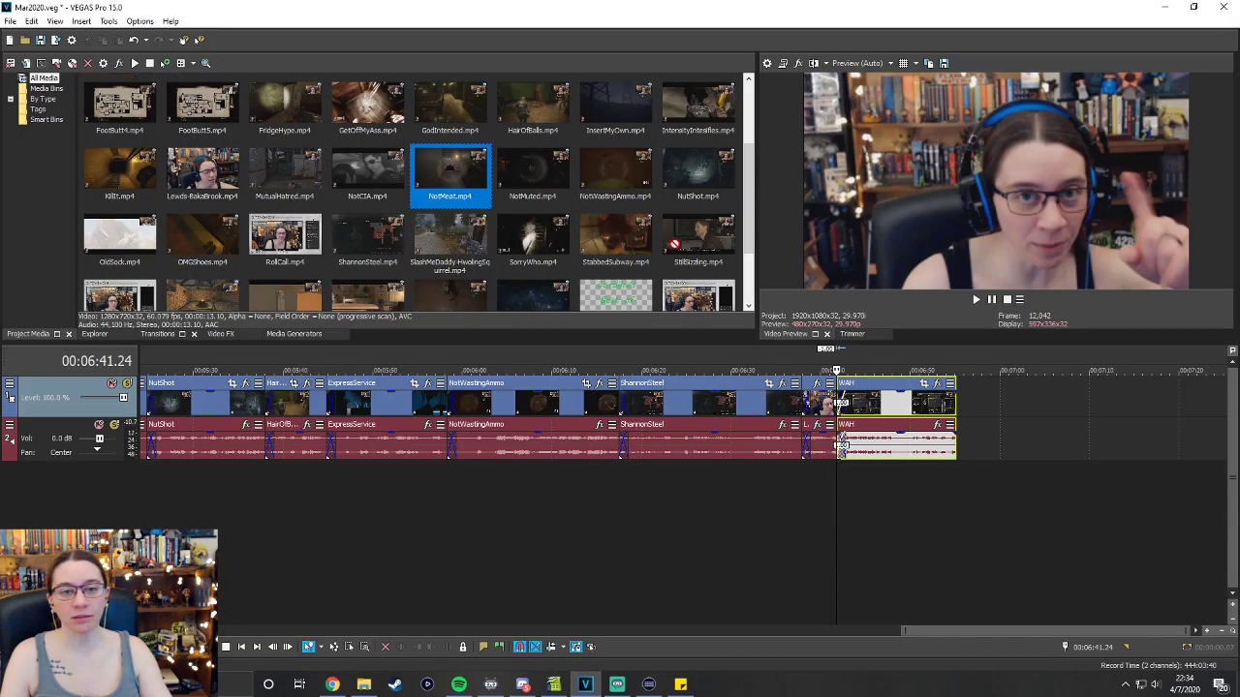
drag(841, 401, 959, 426)
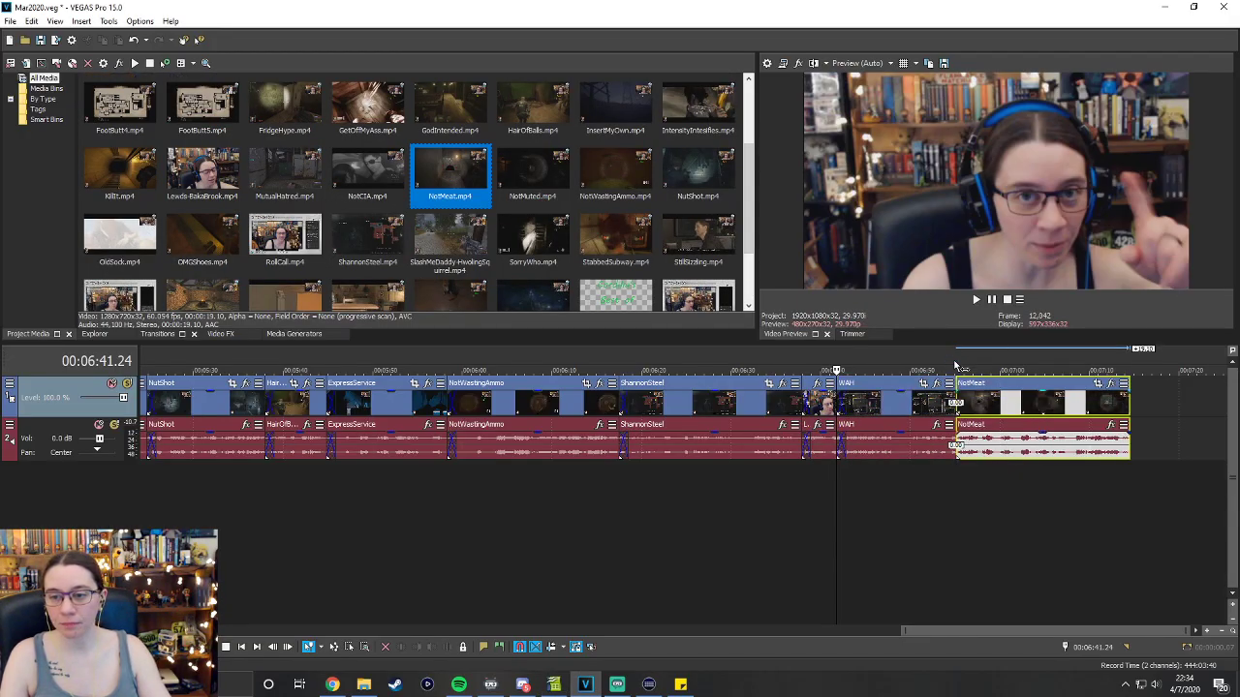
Play the NotMeat clip through to its end and overlap its start 1 second with the WAH clip.
click(955, 368)
click(976, 299)
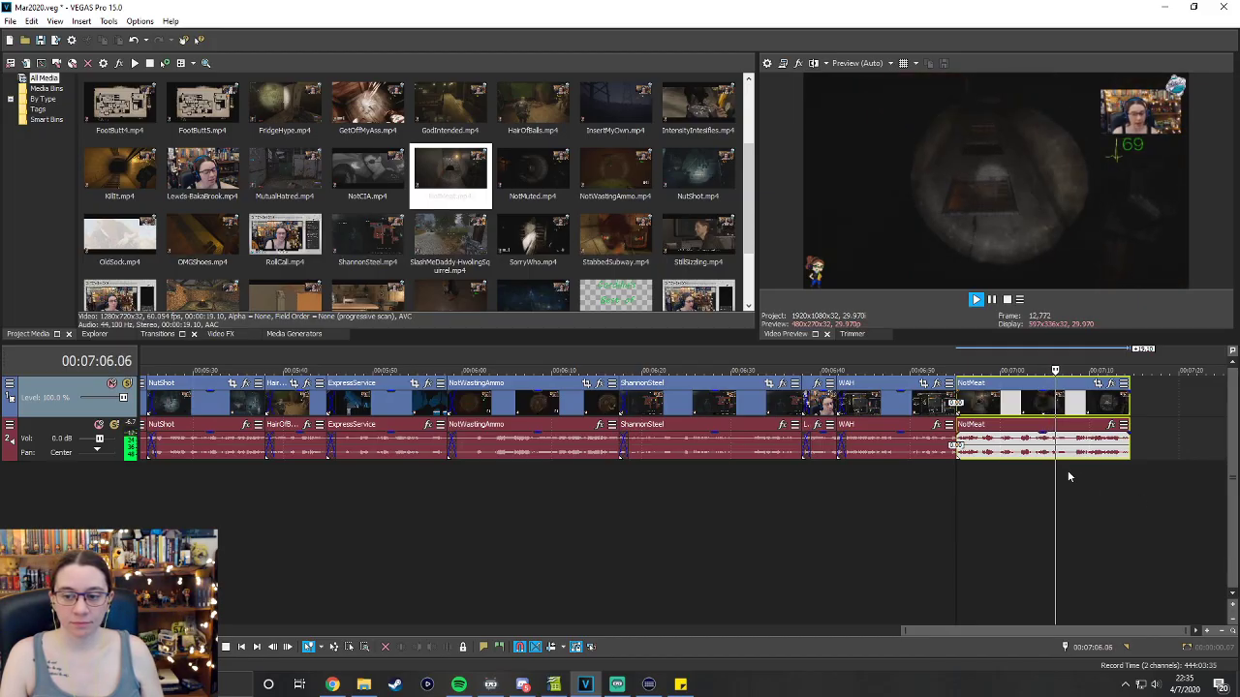
drag(967, 631, 1061, 634)
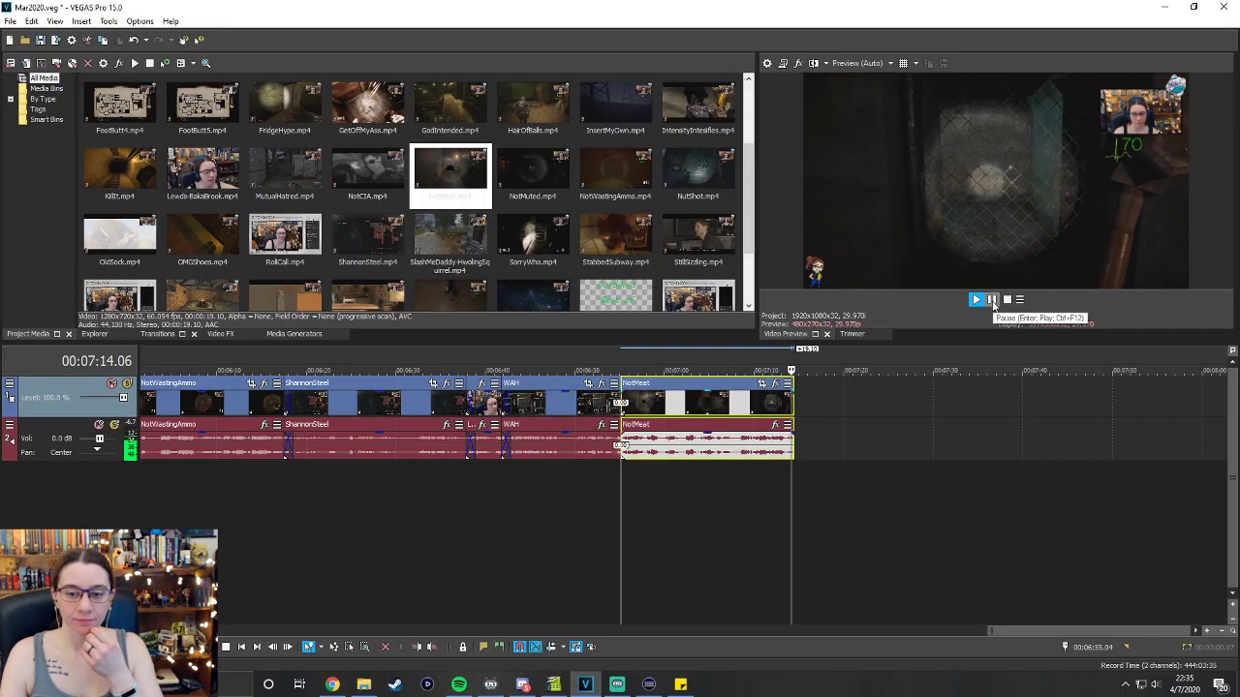
click(992, 300)
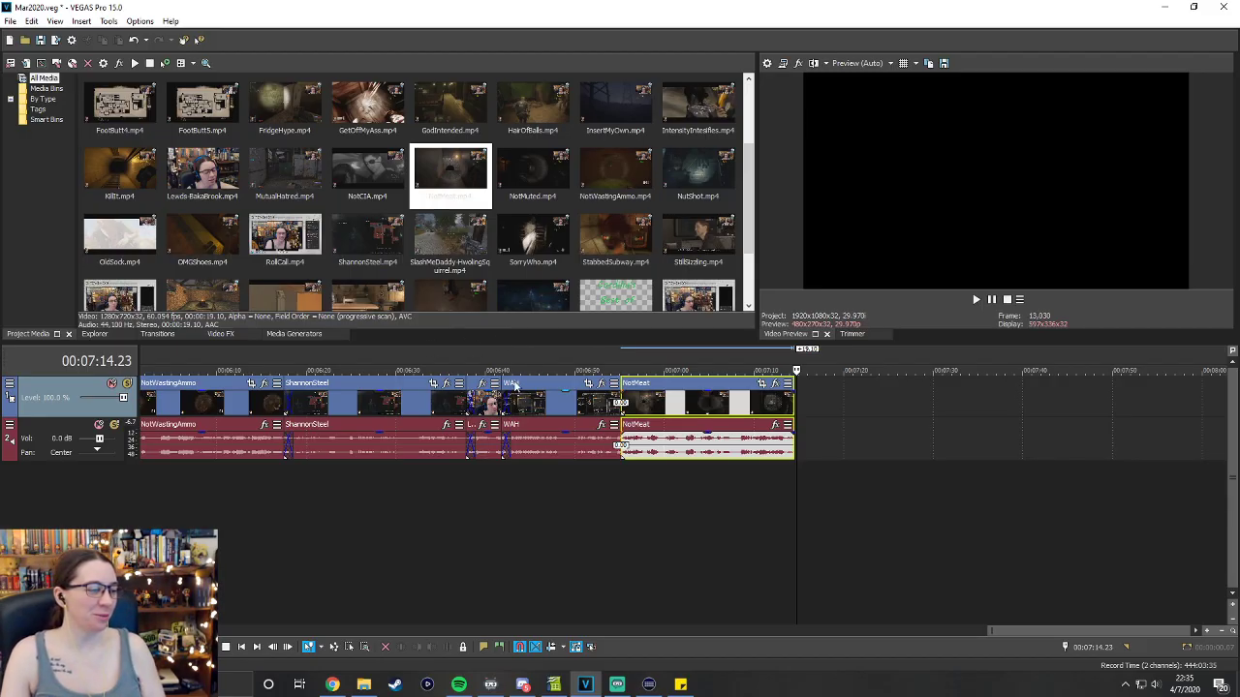
drag(668, 392, 660, 392)
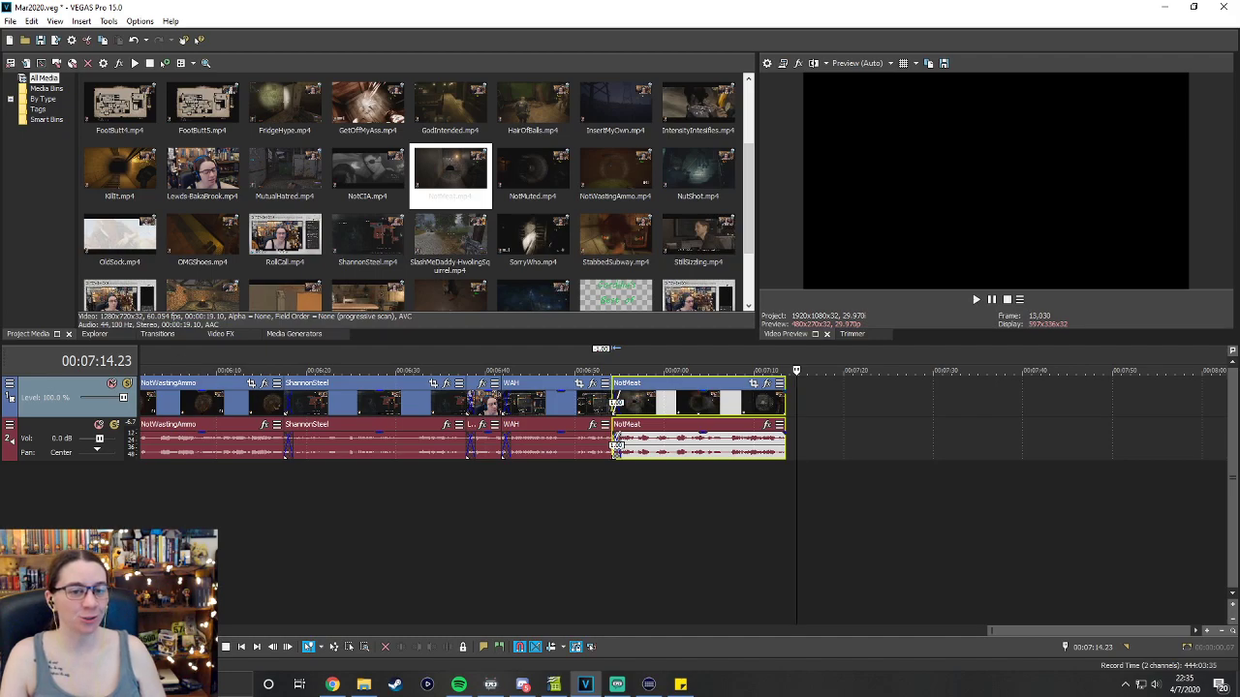
Add NotMuted.mp4 to the empty timeline beyond the NotMeat clip, and place WhenIDOMute.mp4 in the gap between them.
key(alt+Tab)
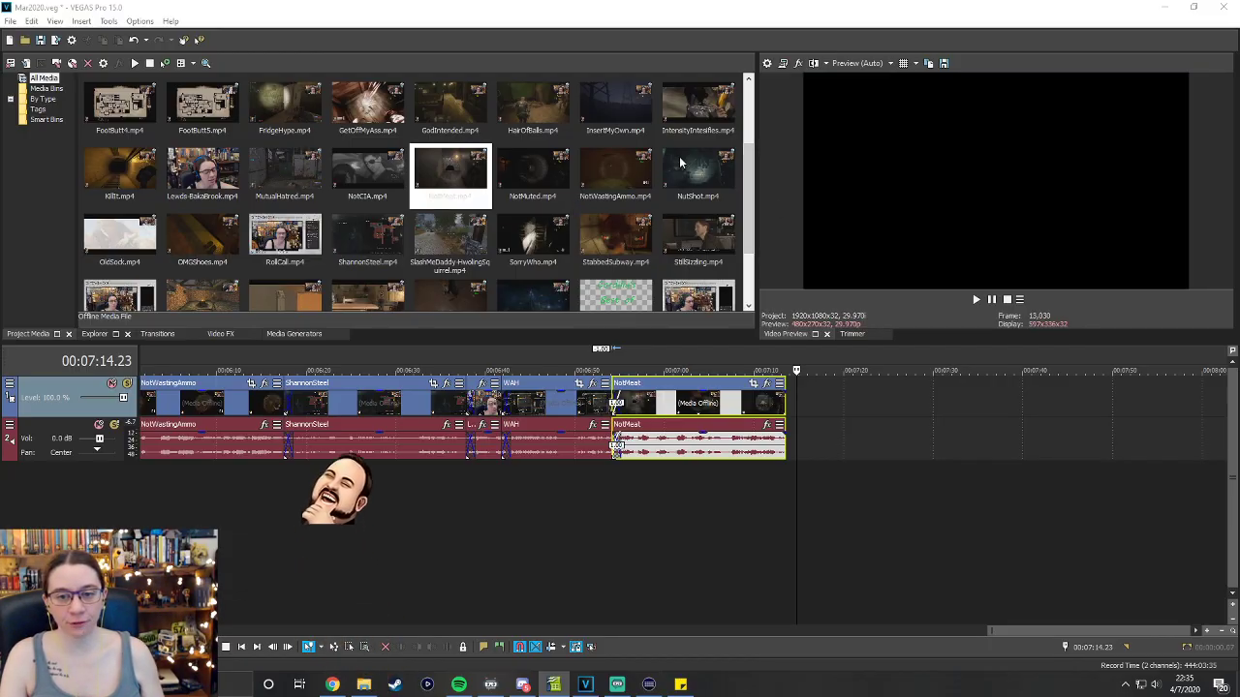
drag(538, 171, 932, 427)
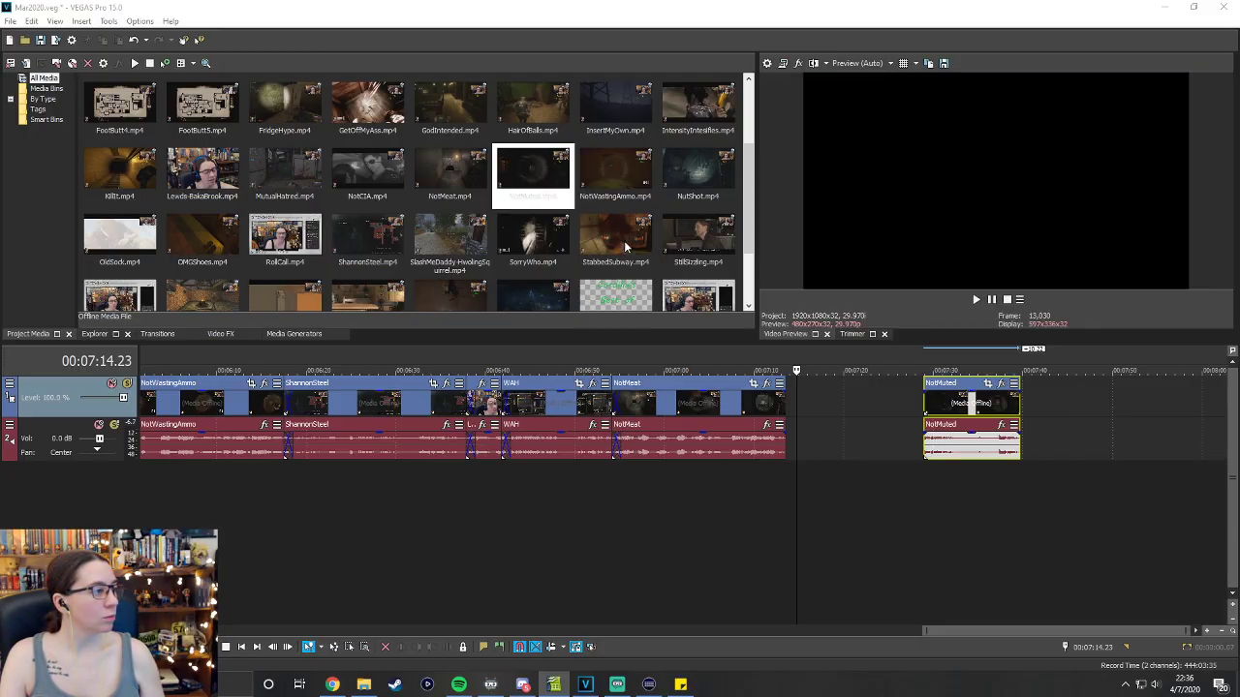
scroll(601, 237, down, 1)
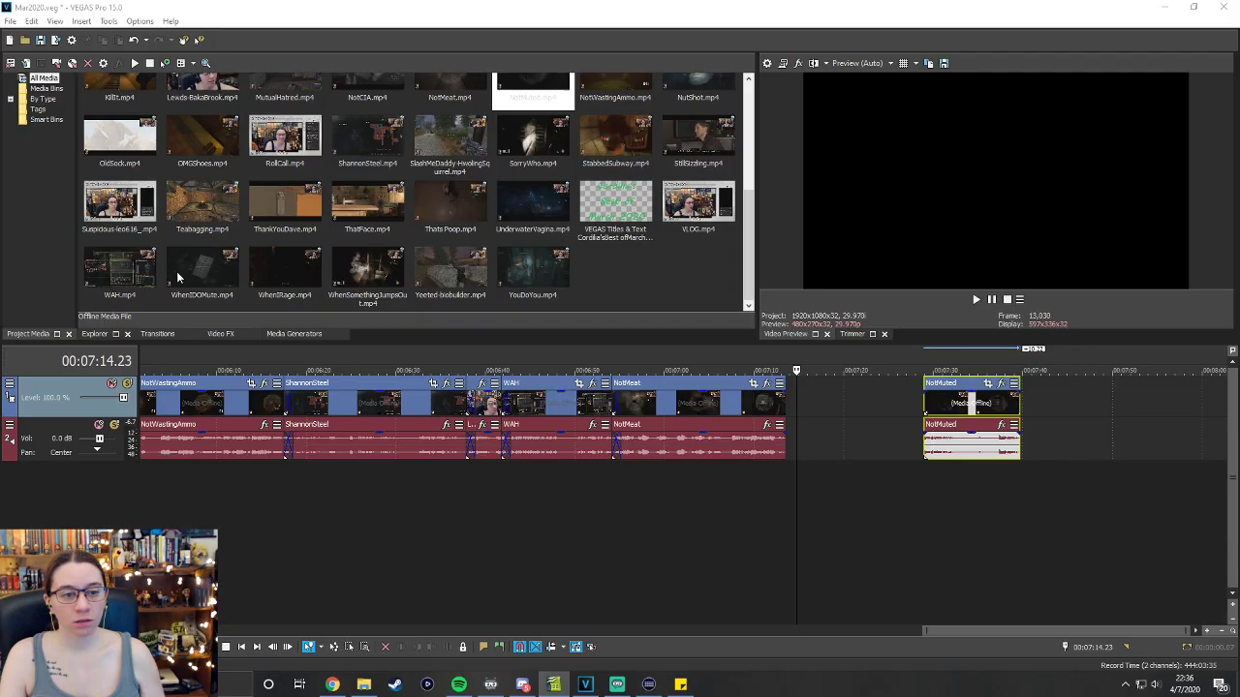
drag(199, 273, 815, 414)
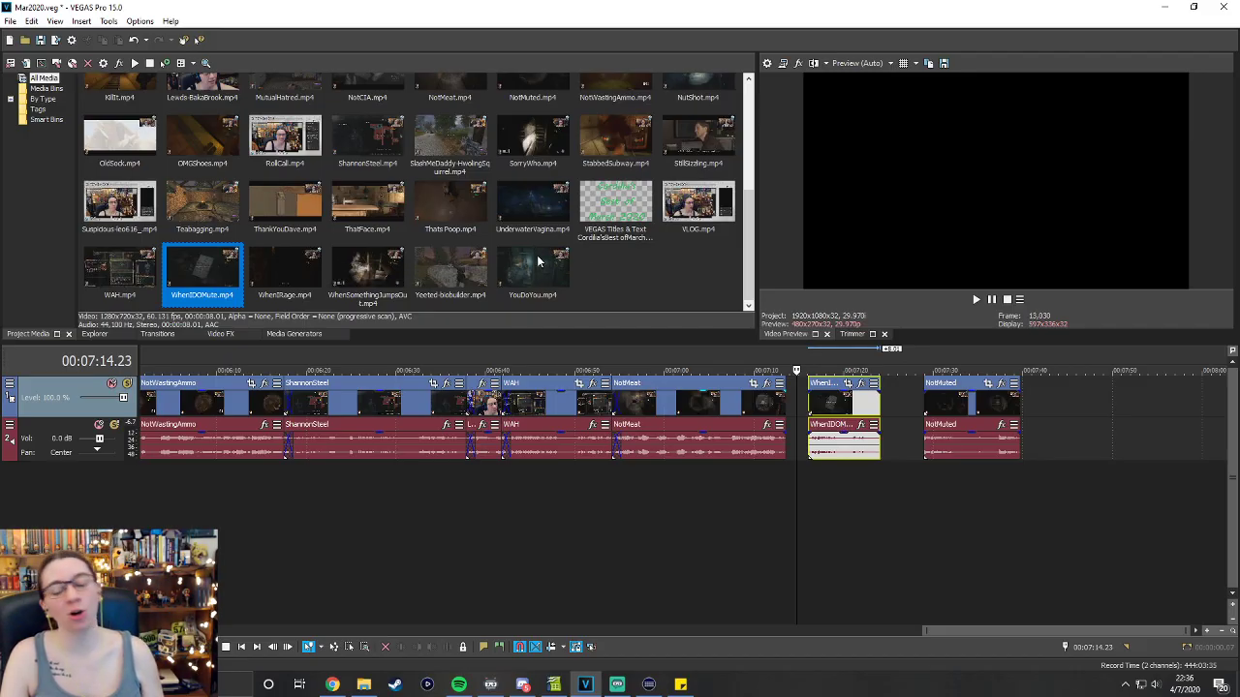
Overlap the WhenIDOMute clip 1 second with NotMeat, and the NotMuted clip 1 second with WhenIDOMute.
click(751, 370)
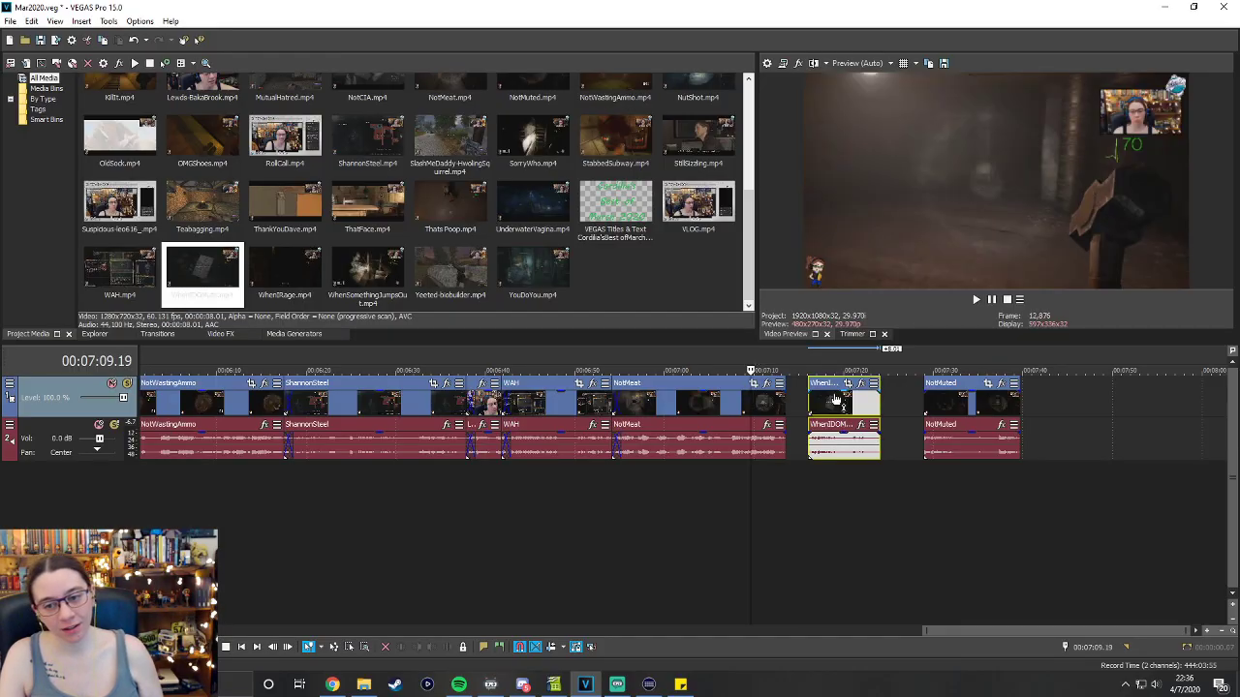
drag(830, 387, 810, 390)
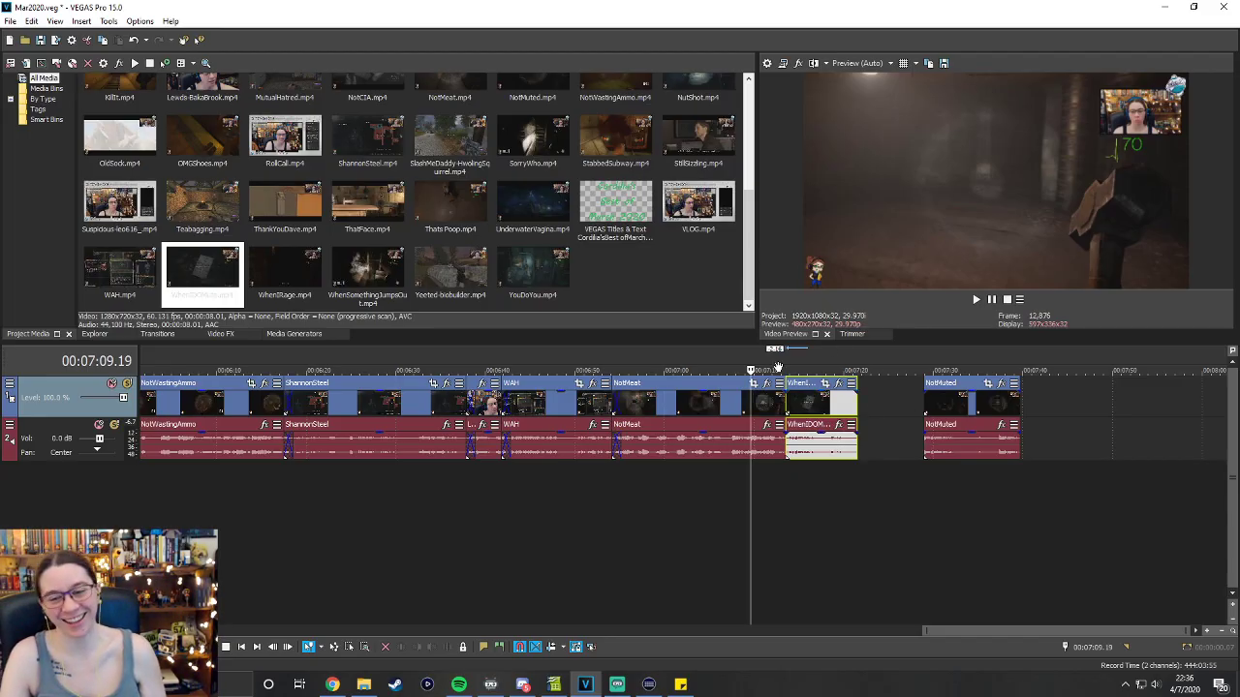
drag(800, 388, 791, 389)
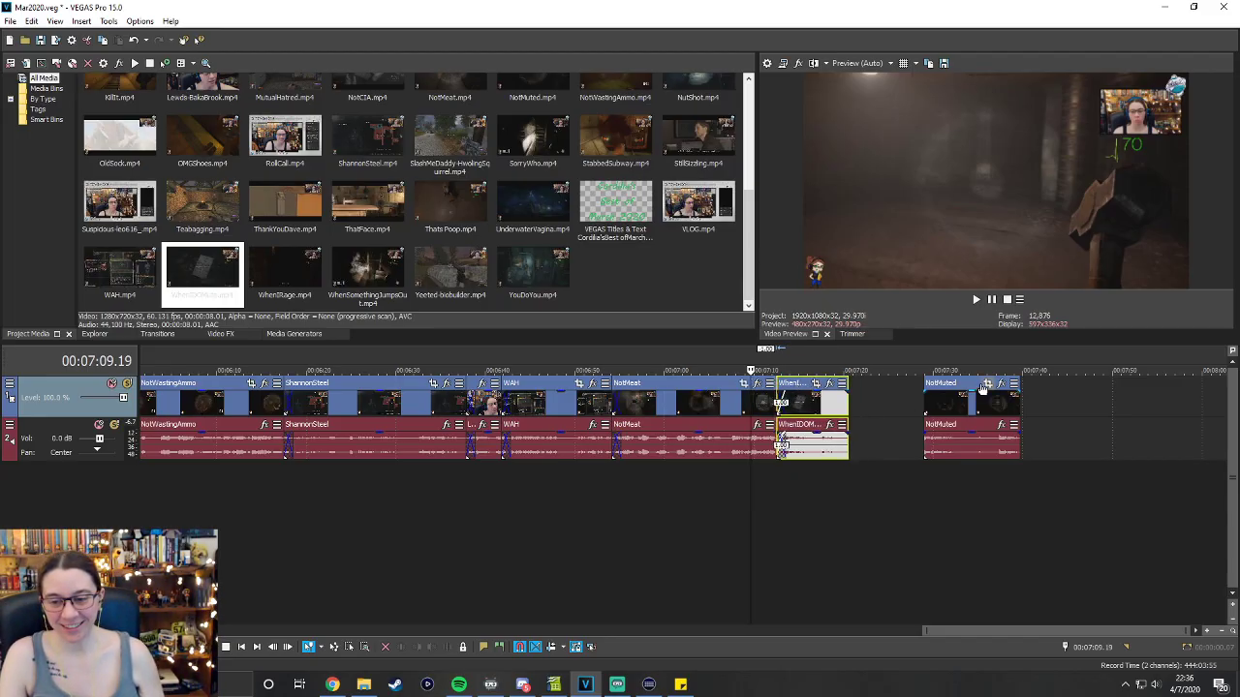
drag(966, 386, 880, 385)
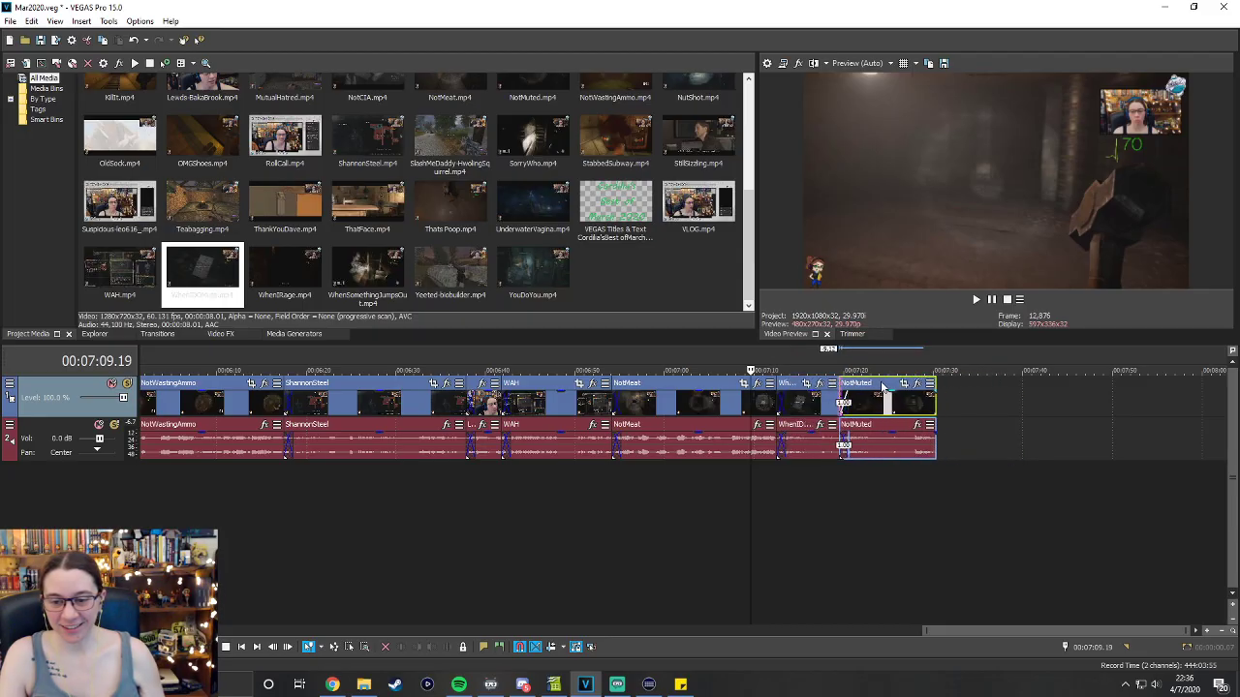
Play the timeline from just before the WhenIDOMute clip and pause near the end of NotMuted at 00:07:29.05.
click(780, 355)
click(975, 301)
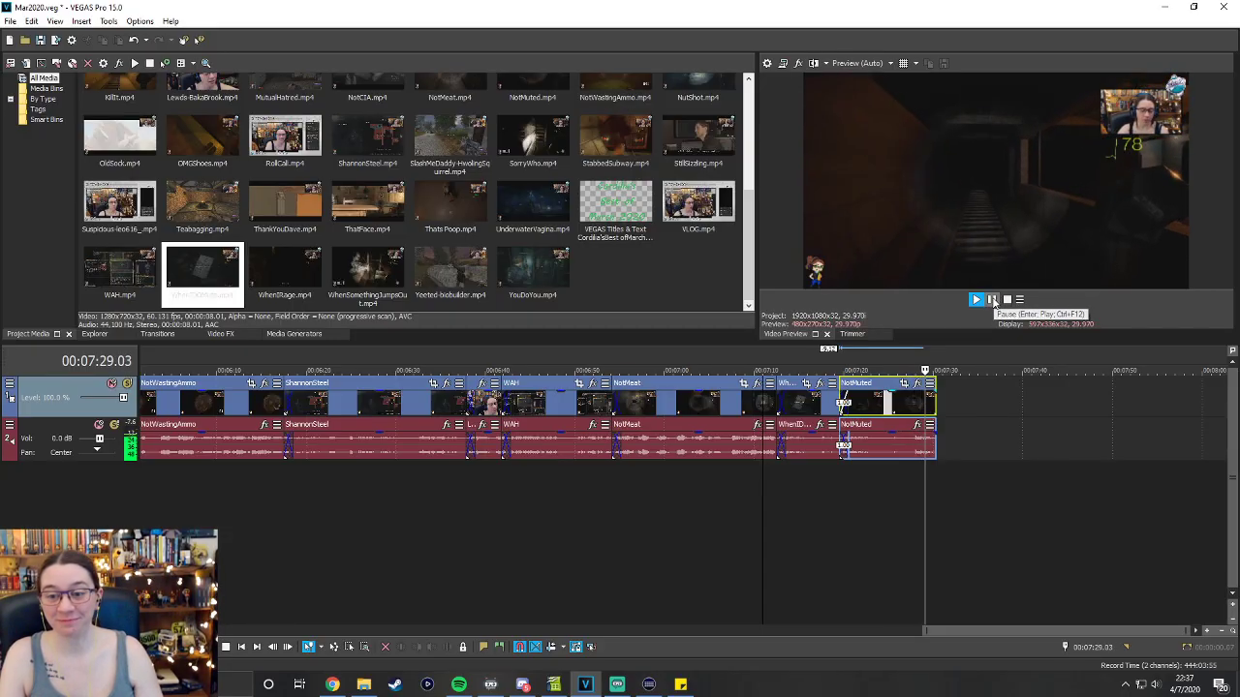
click(994, 299)
Trim about 1.5 seconds off the start of the NotMuted clip and overlap it 1 second with WhenIDOMute.
drag(885, 385, 905, 386)
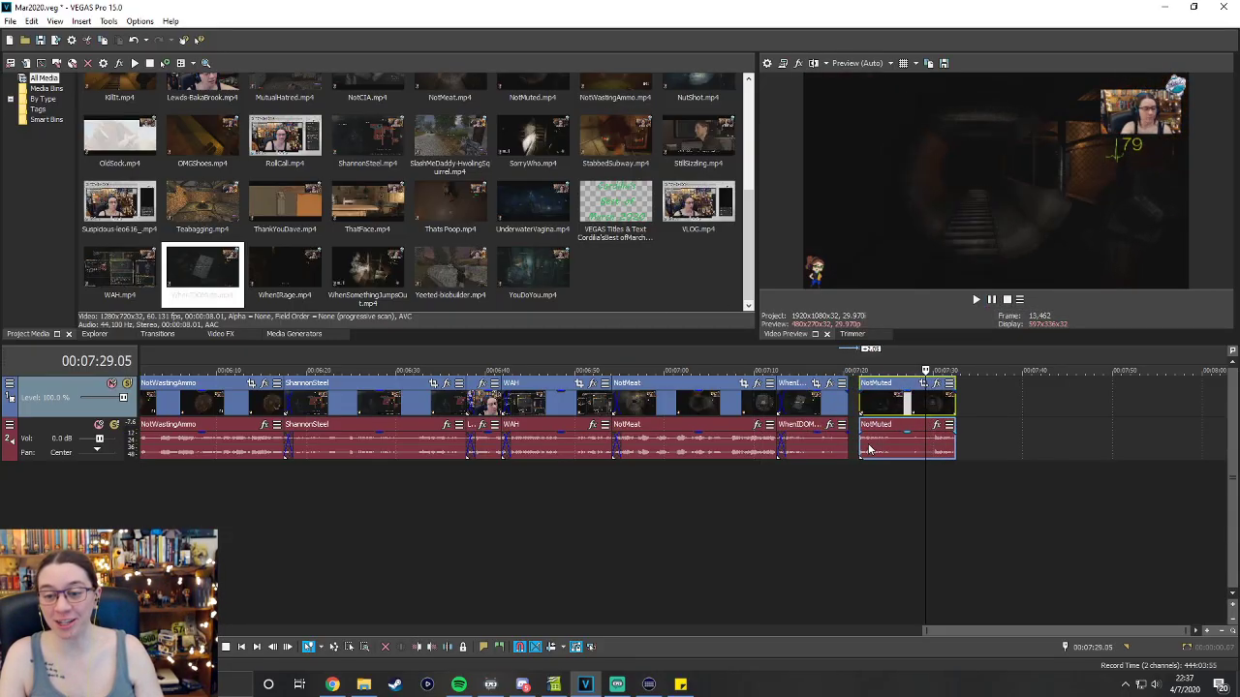
drag(859, 442, 872, 442)
drag(901, 385, 867, 385)
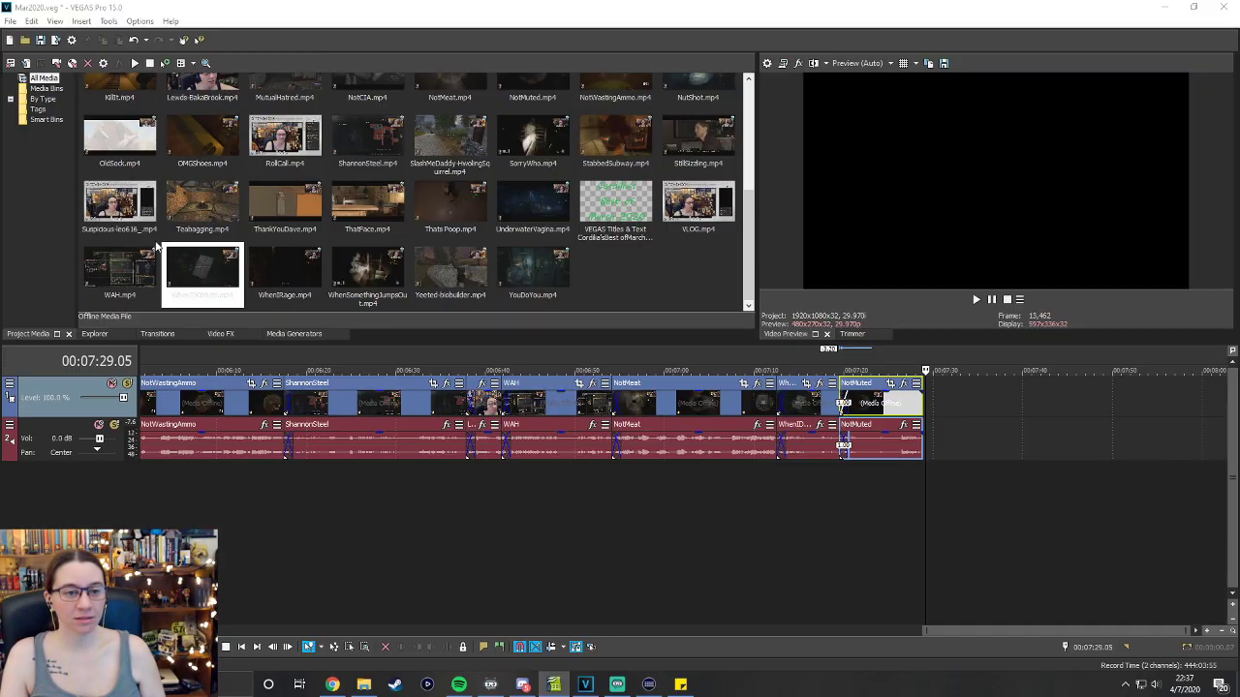
Remove ThatFace.mp4 from the project media without deleting its file.
right_click(373, 211)
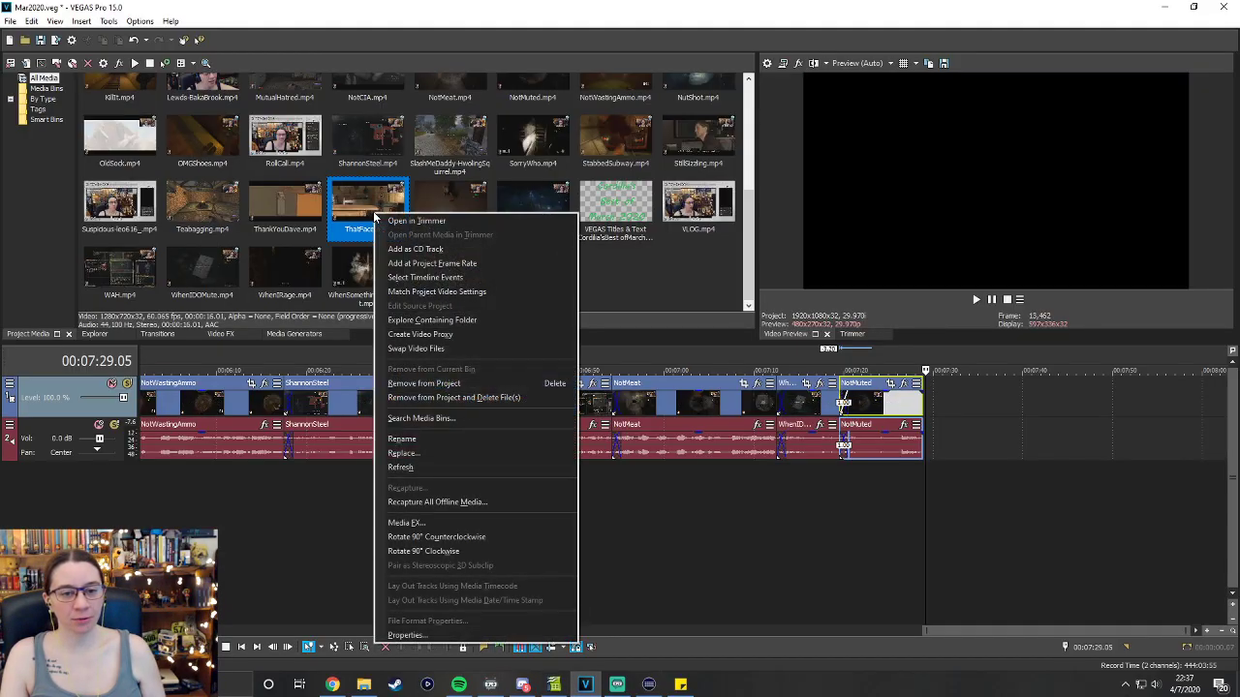
click(473, 386)
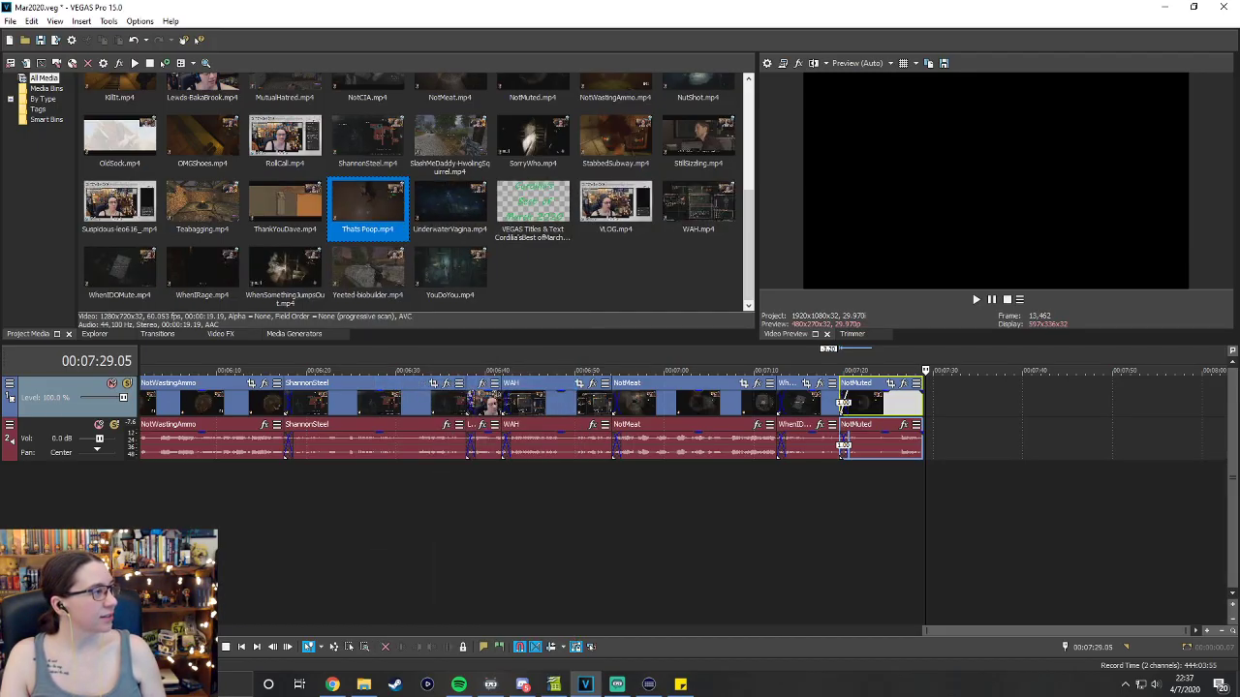
key(alt+Tab)
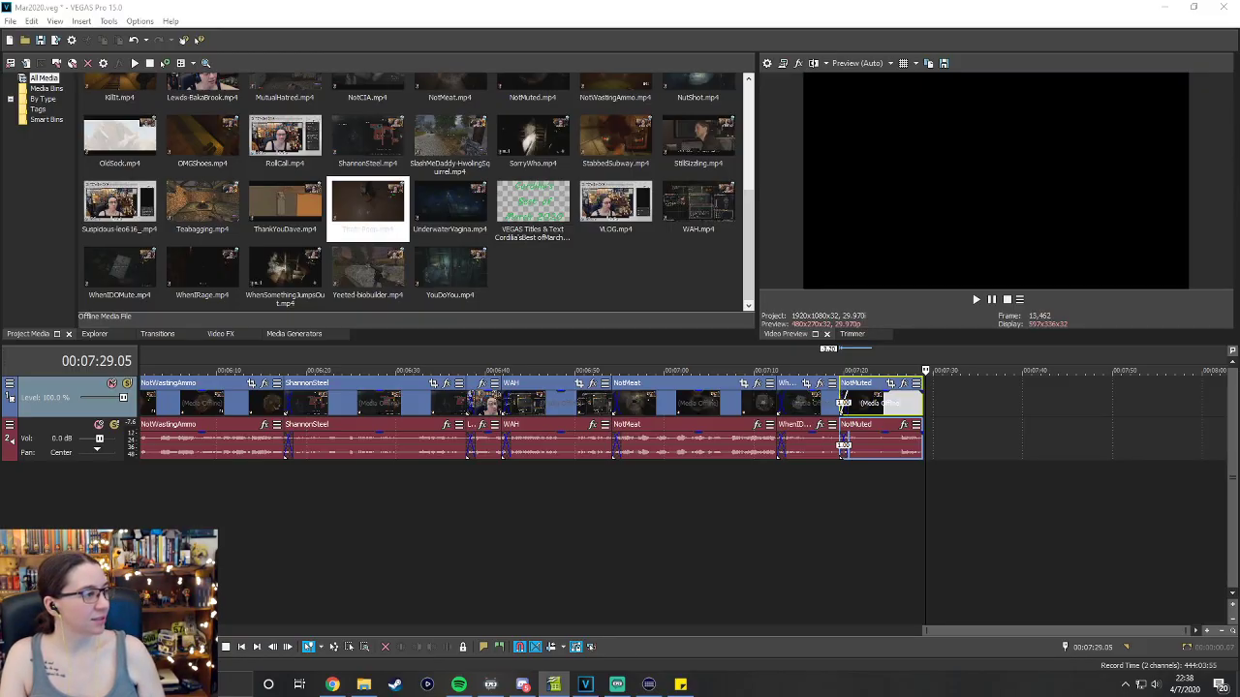
Add FridgeHype.mp4 to the timeline just past the NotMuted clip and play it through from its start at 00:07:31.00.
scroll(475, 189, up, 5)
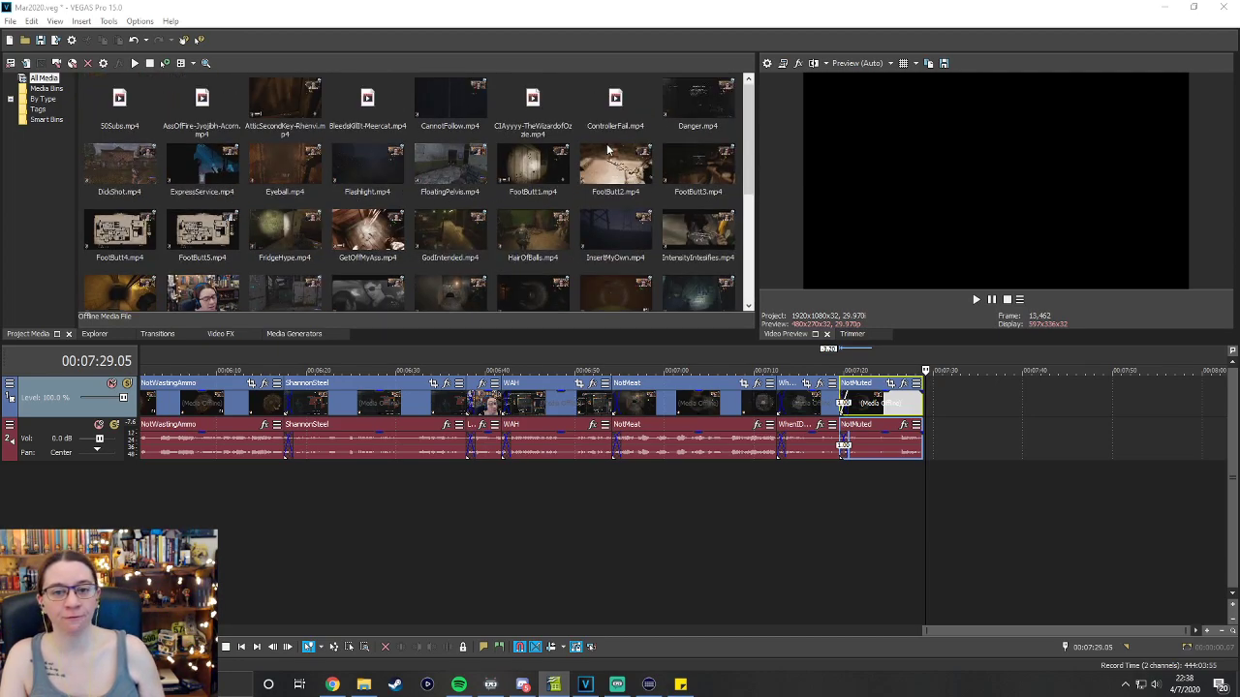
drag(299, 225, 946, 437)
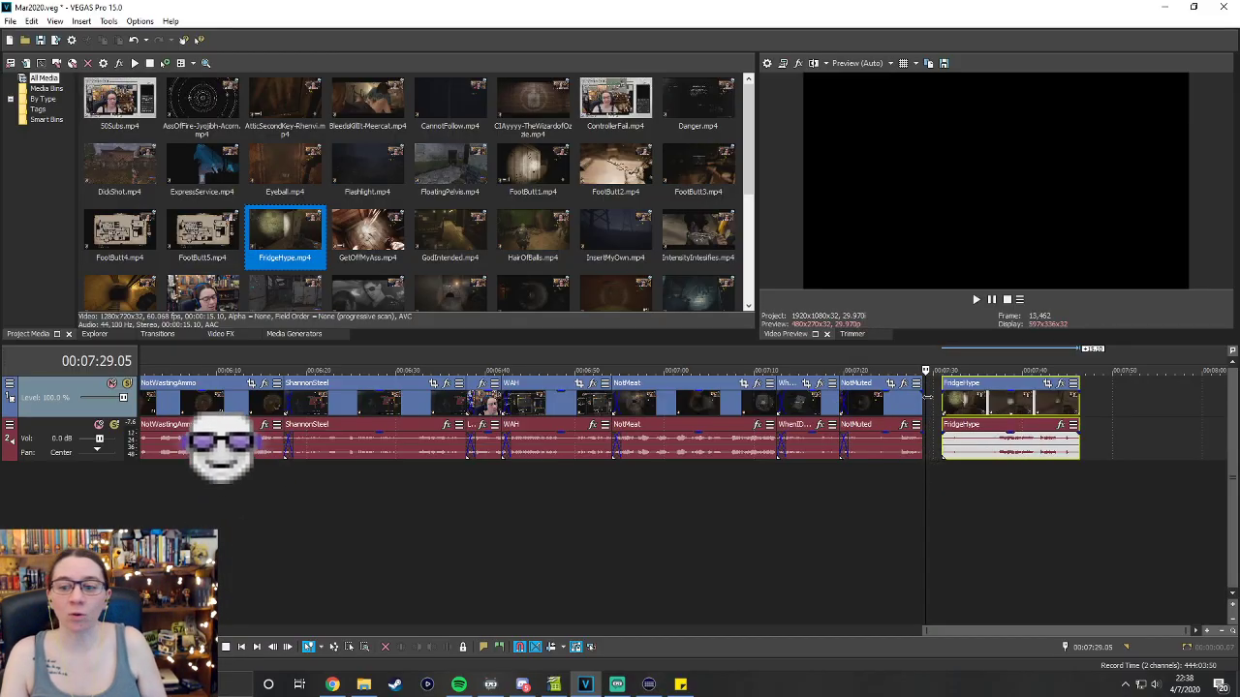
click(949, 360)
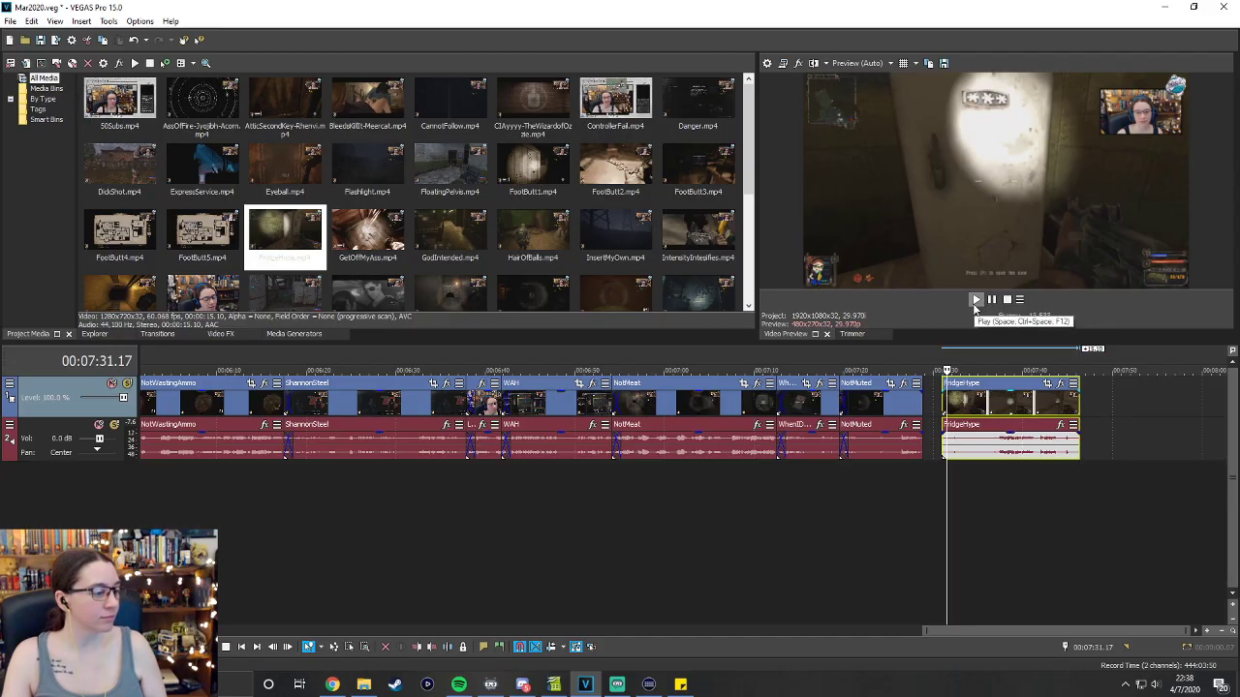
click(975, 302)
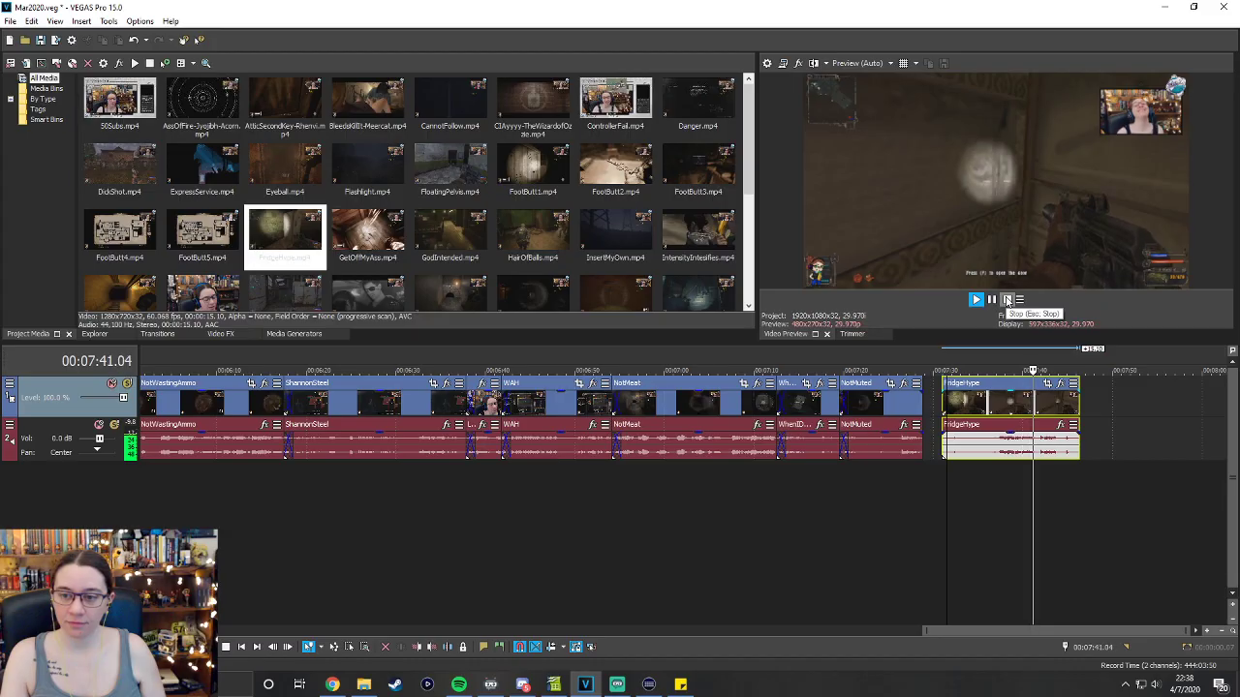
click(929, 367)
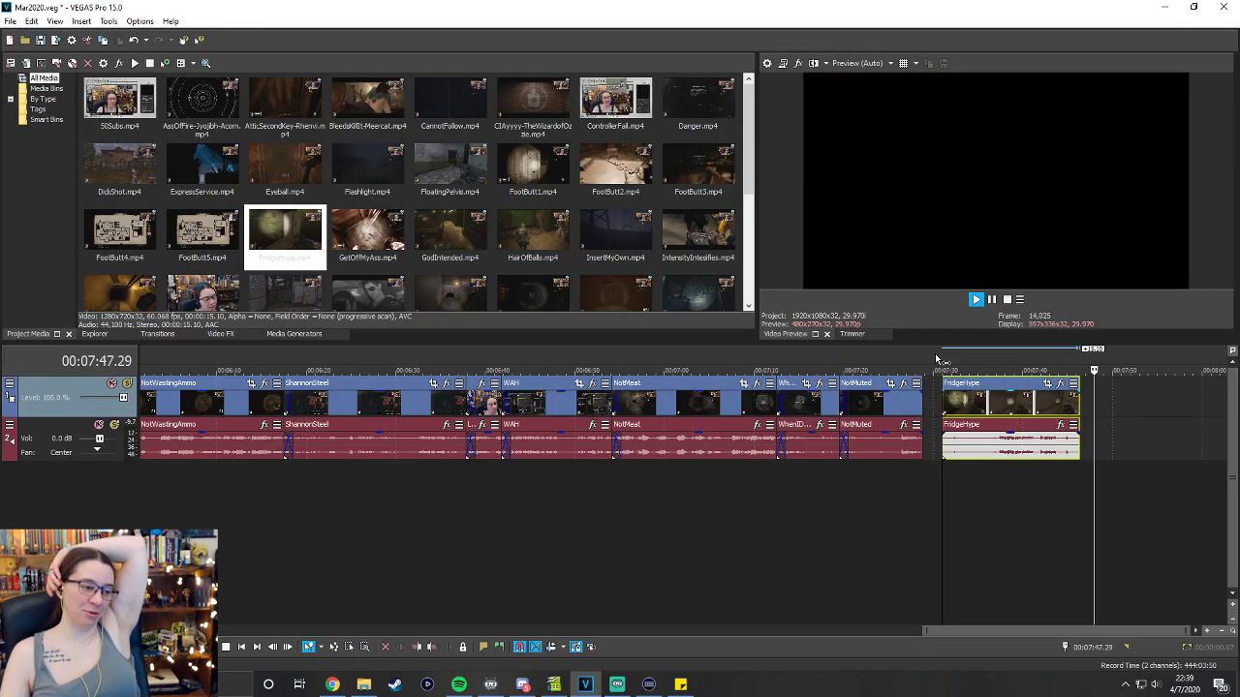
key(space)
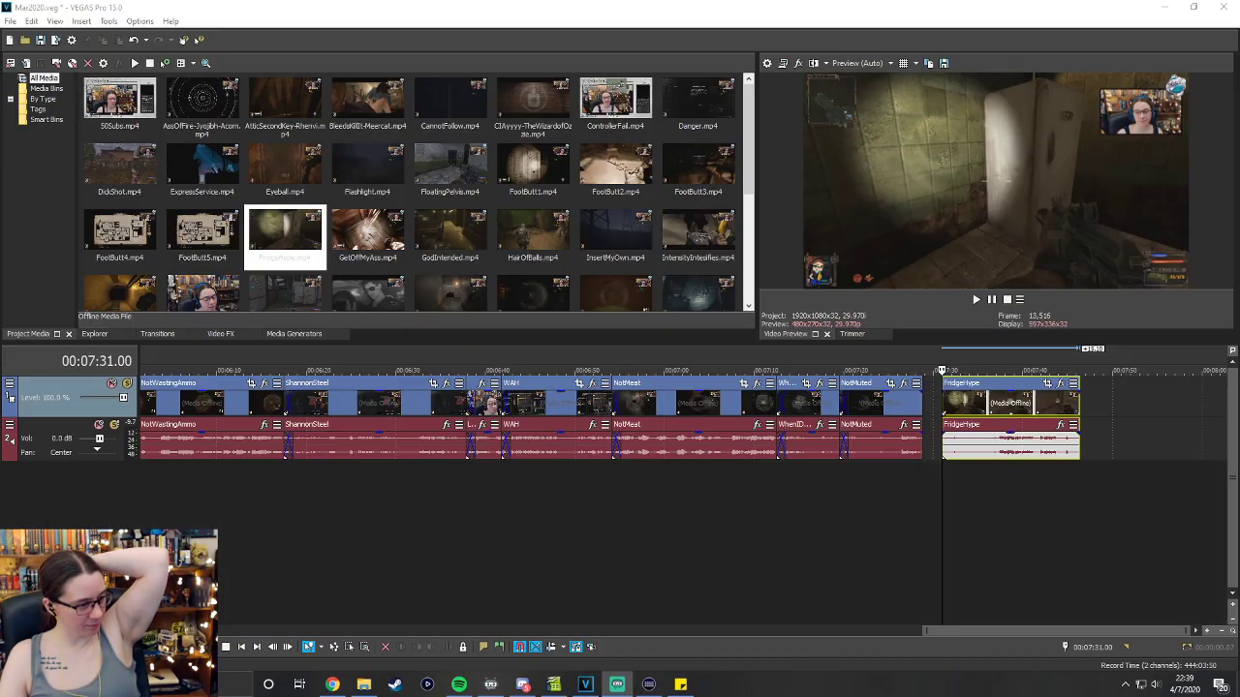
Switch to the browser, check the chat in the Twitch Stream Manager, and return to VEGAS Pro.
key(alt+Tab)
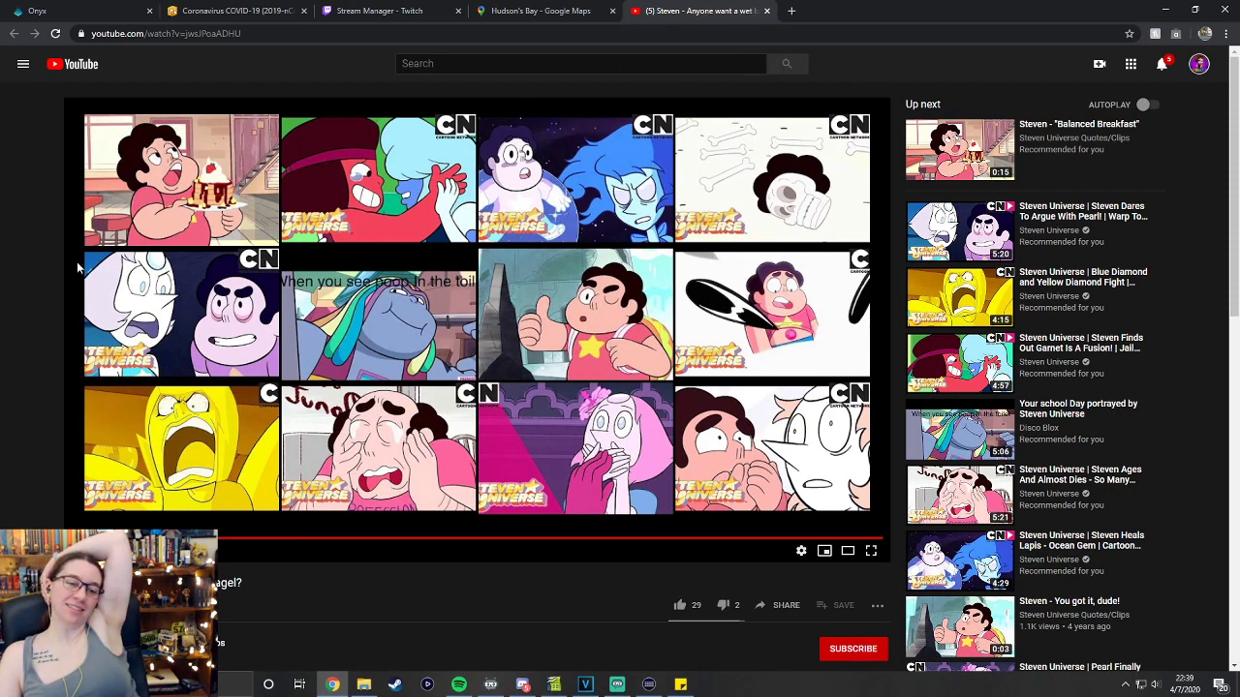
click(426, 10)
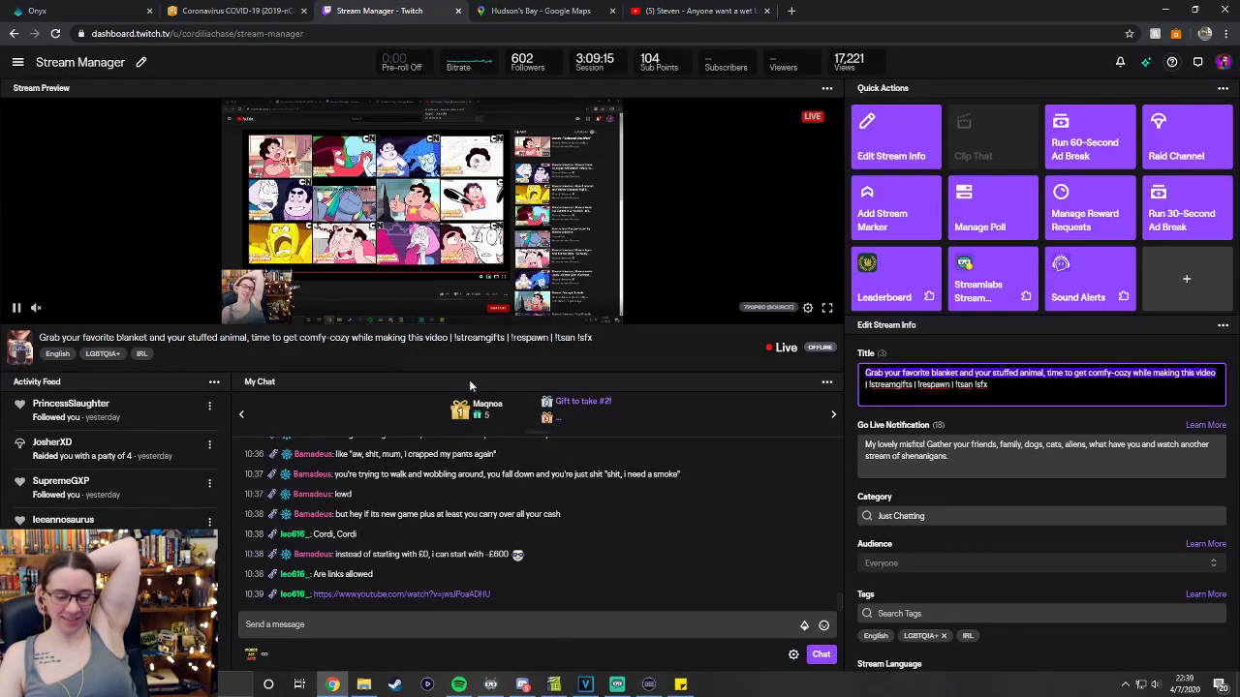
mouse_move(678, 683)
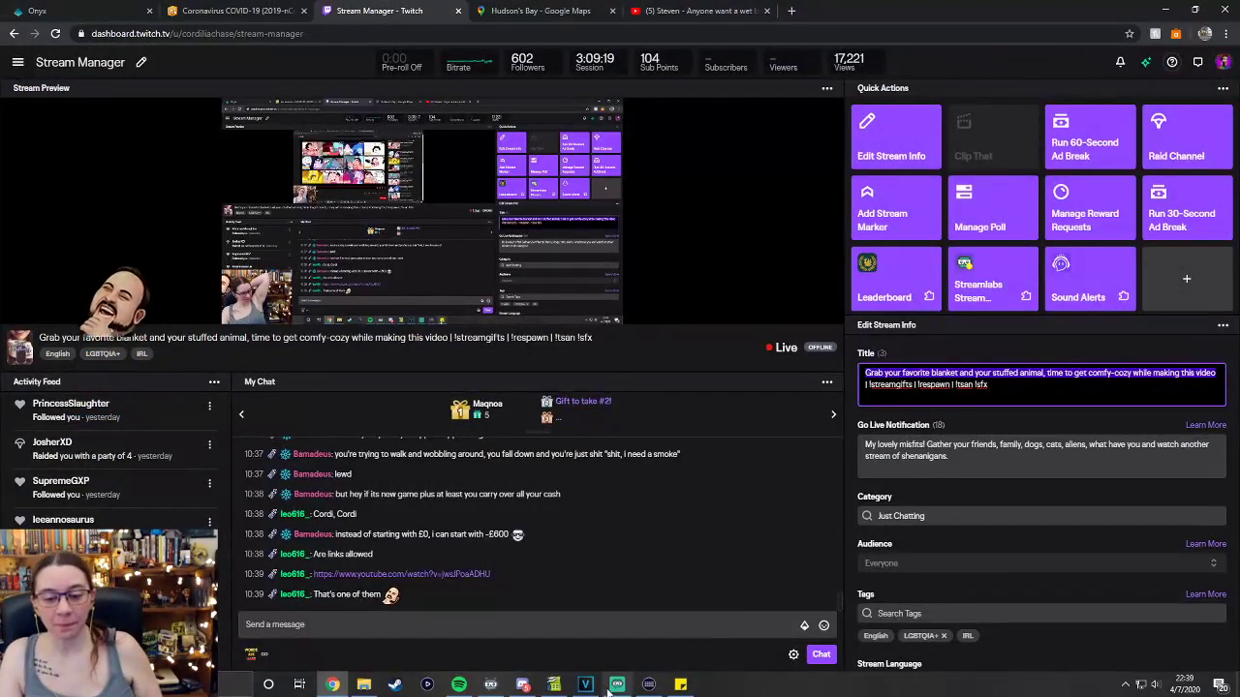
click(585, 684)
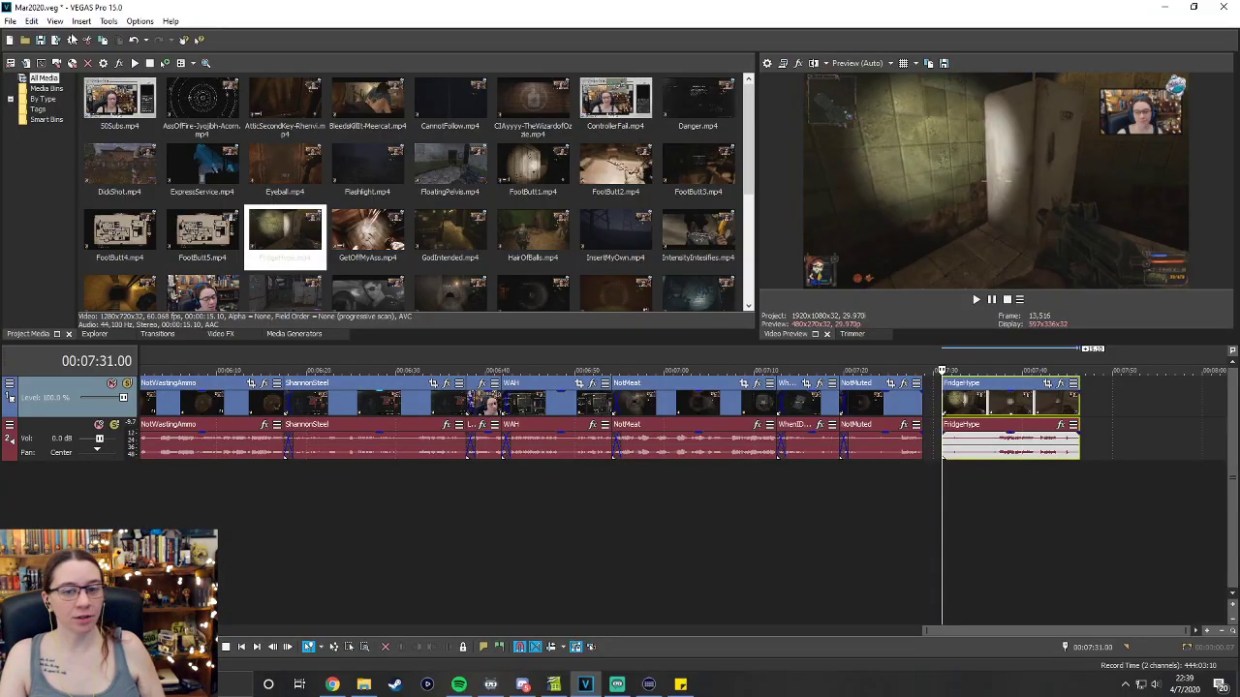
Overlap the start of the FridgeHype clip 1 second with the NotMuted clip and save the project.
key(KP_4)
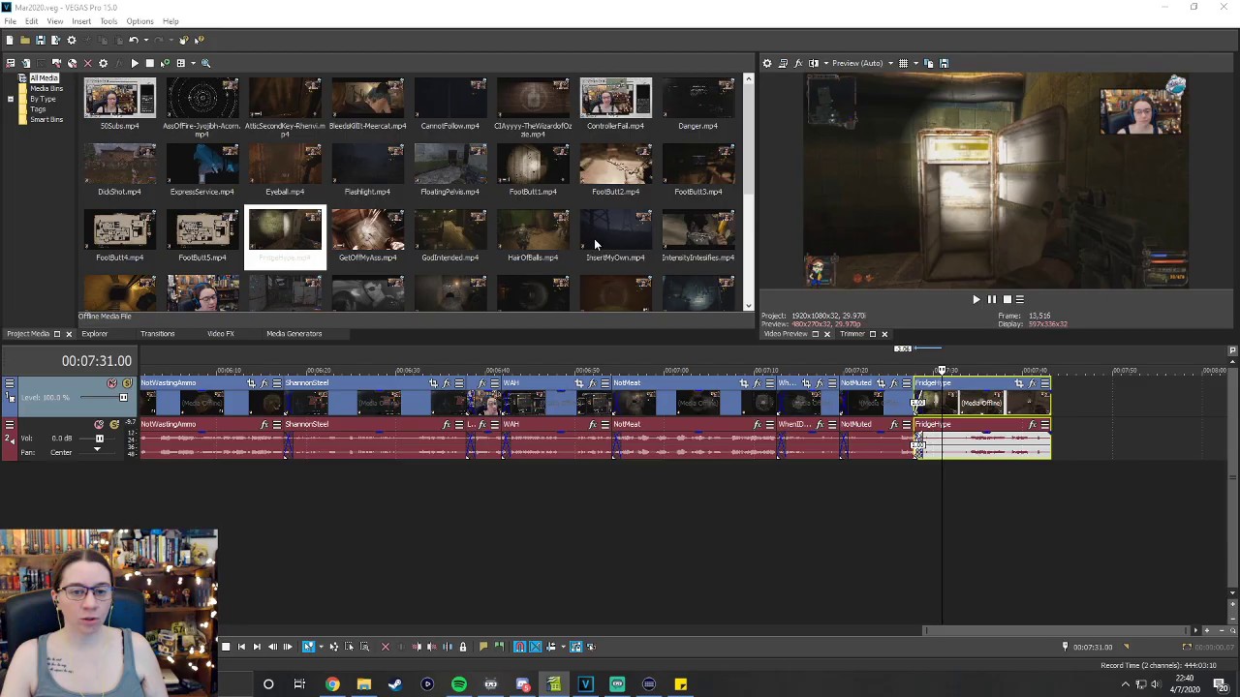
scroll(594, 238, down, 1)
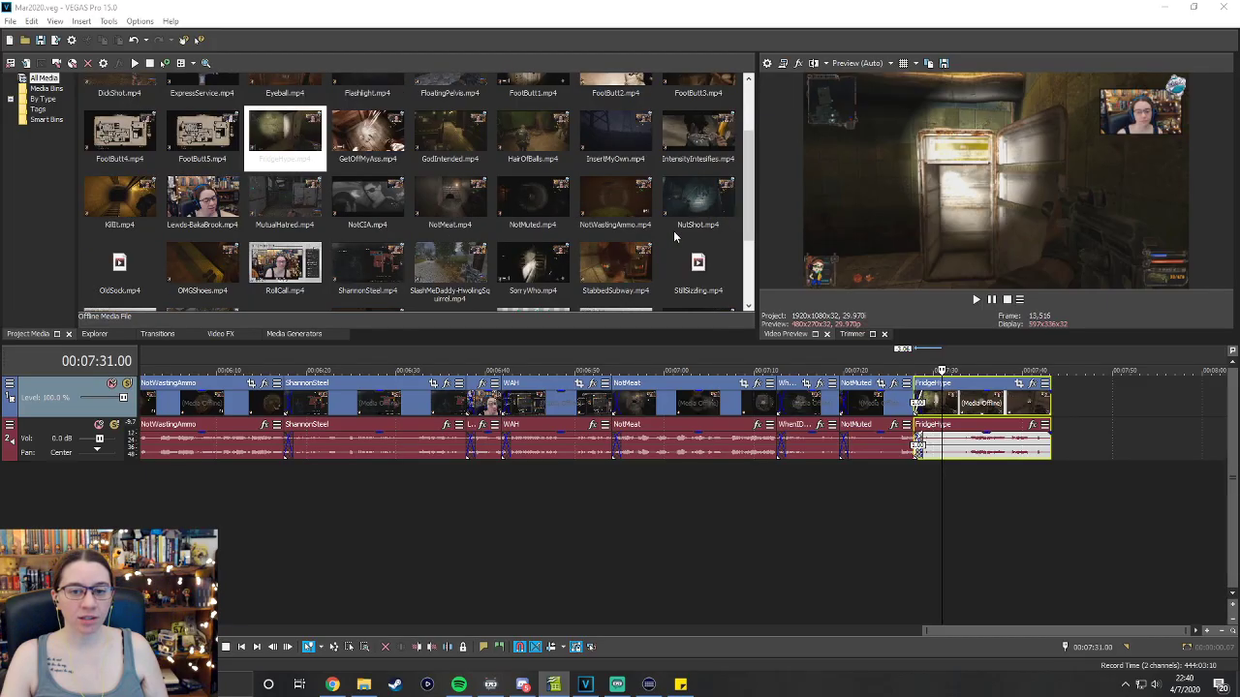
Remove KillEt.mp4 from the project media, switch briefly to another window and return to VEGAS Pro.
click(114, 217)
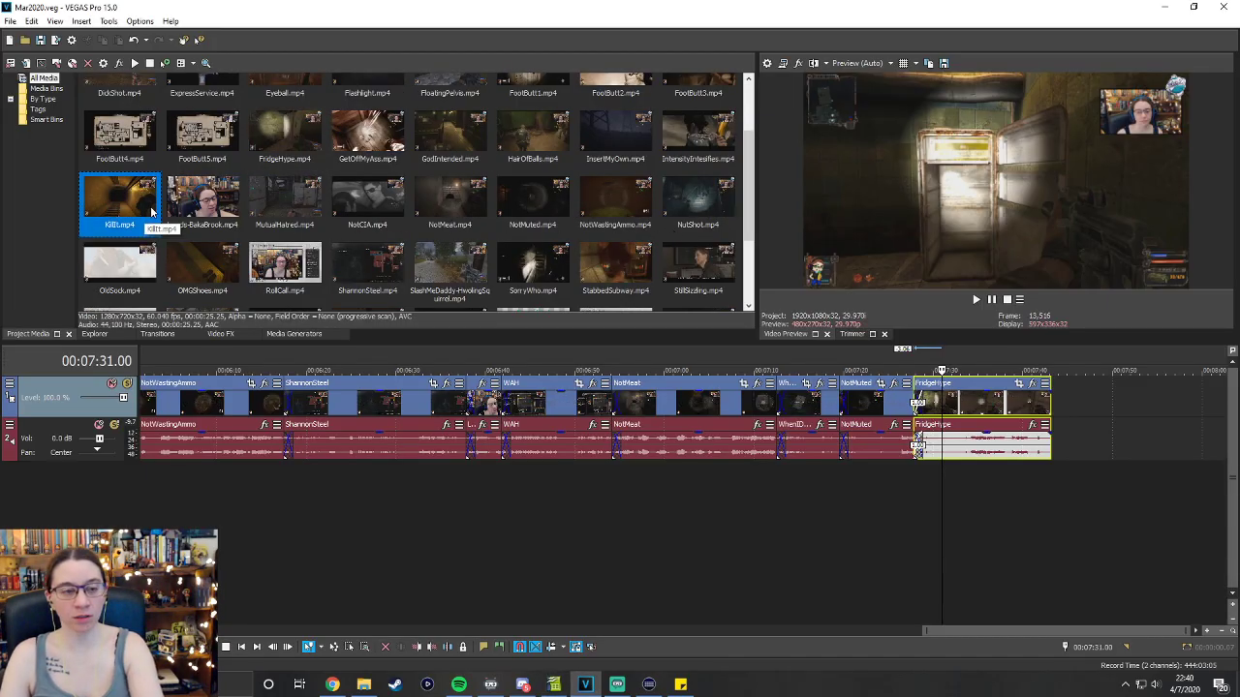
key(Delete)
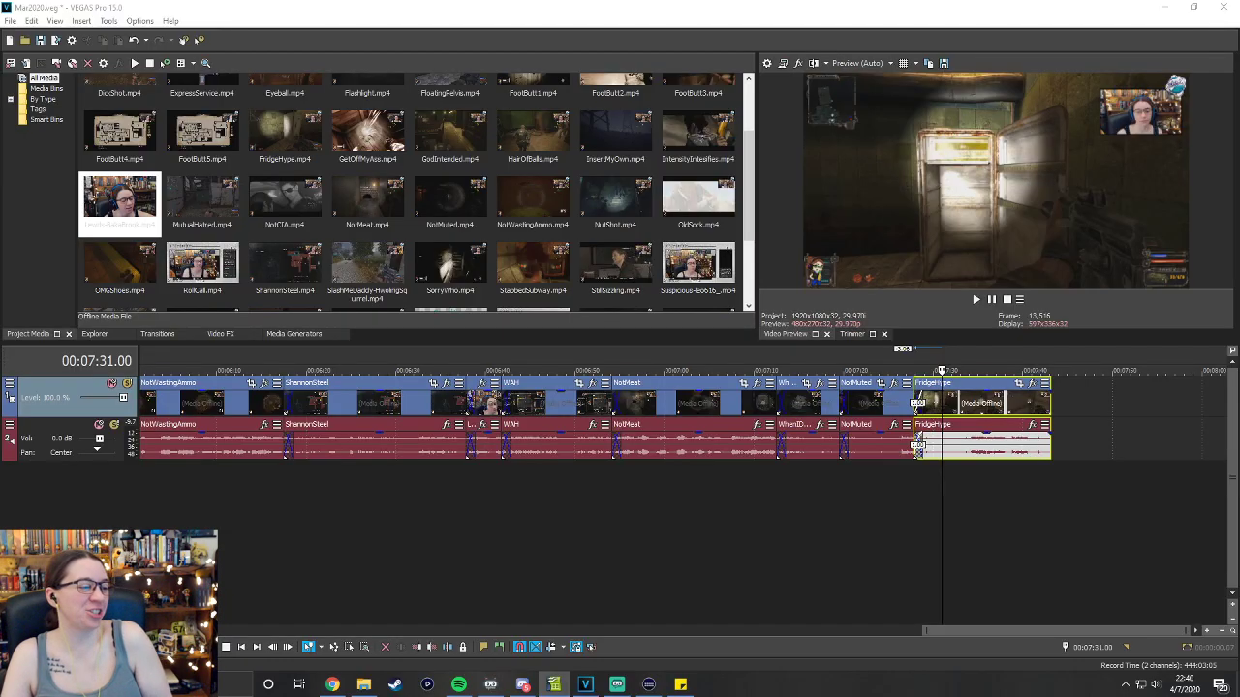
key(alt+Tab)
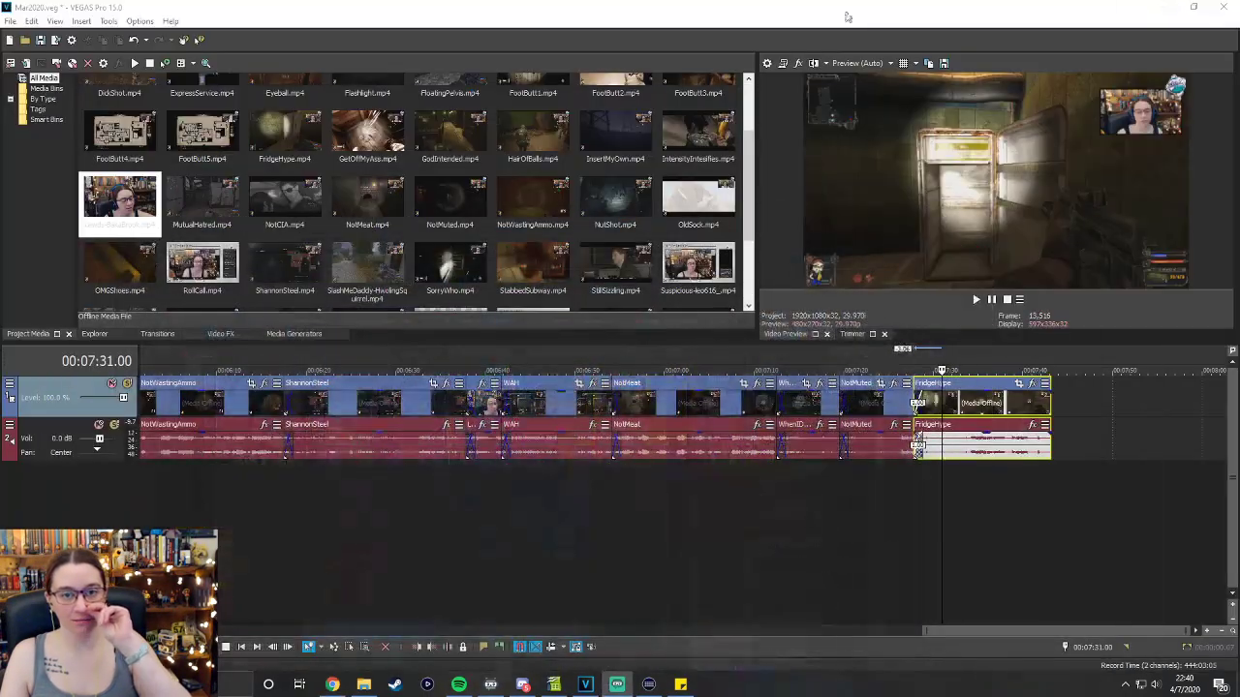
click(1165, 9)
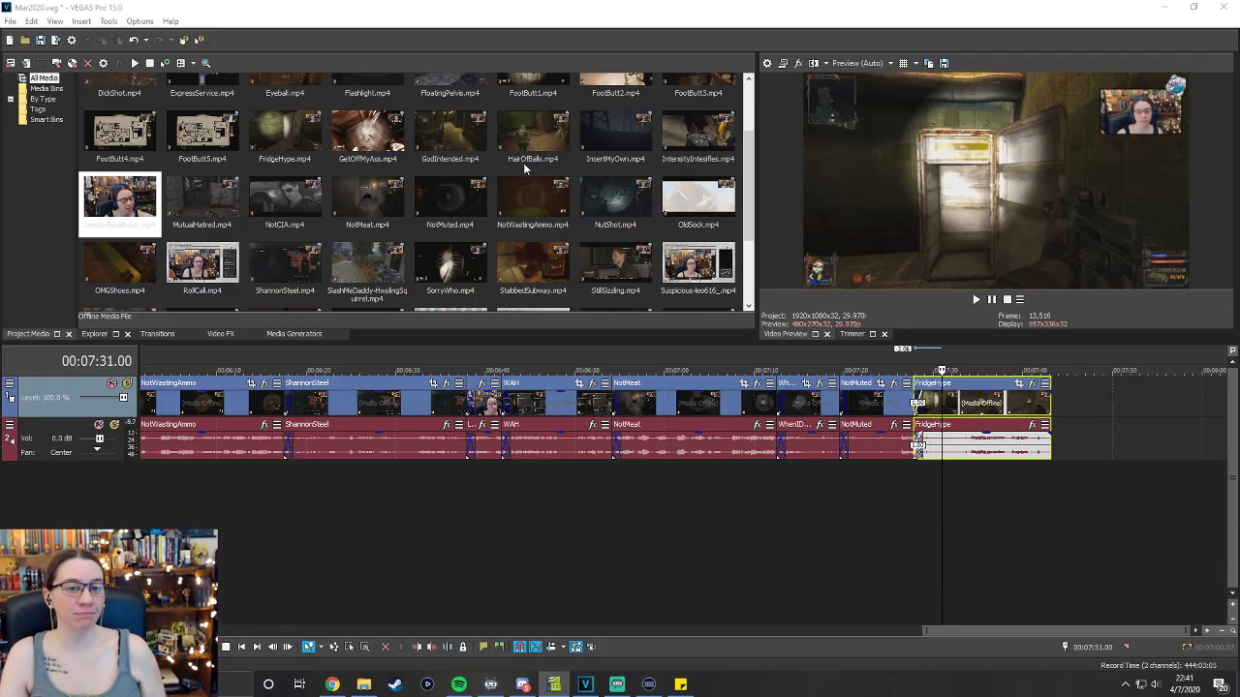
Add WhenSomethingJumpsOut.mp4 to the timeline directly after the FridgeHype clip and play it from its start at 00:07:43.04.
scroll(556, 201, up, 1)
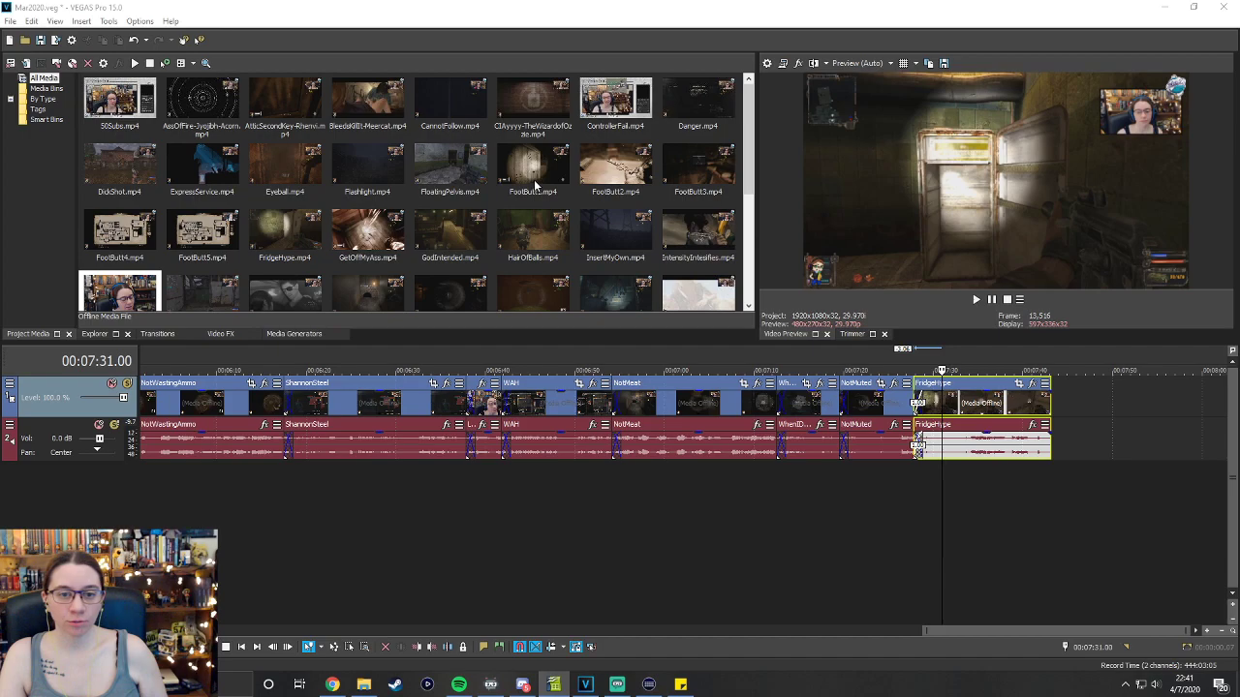
scroll(538, 186, down, 4)
scroll(351, 294, down, 1)
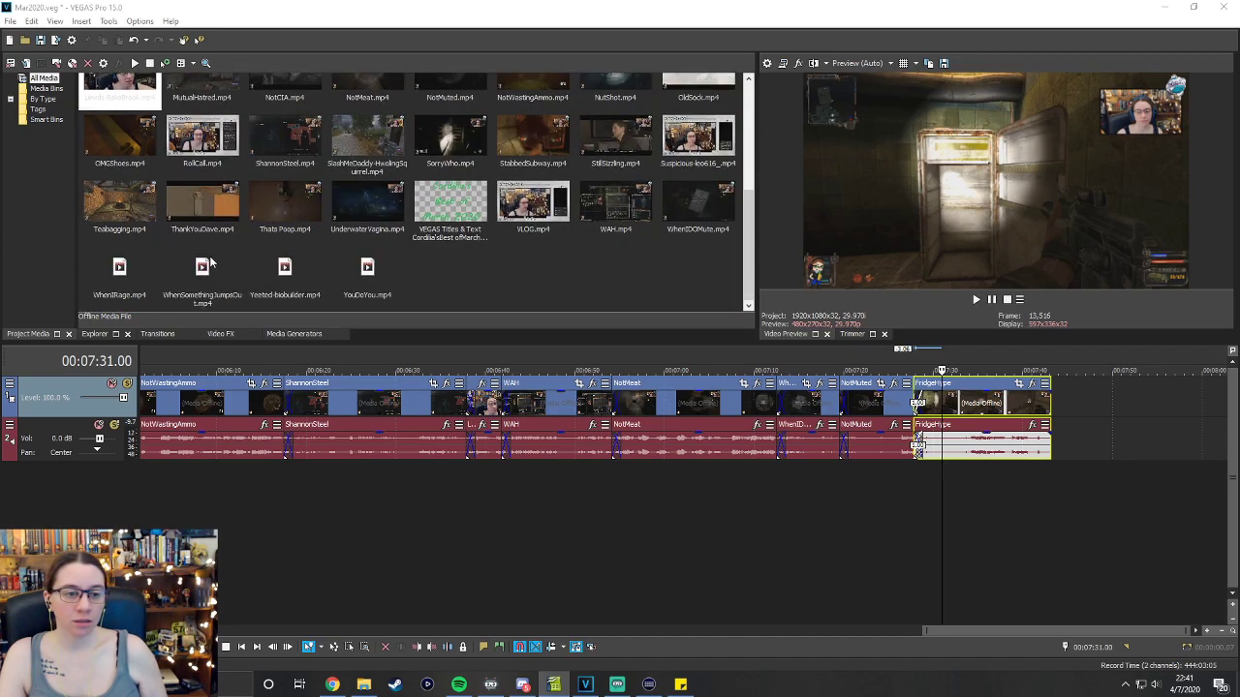
drag(202, 266, 1056, 428)
drag(979, 634, 1112, 631)
key(Right)
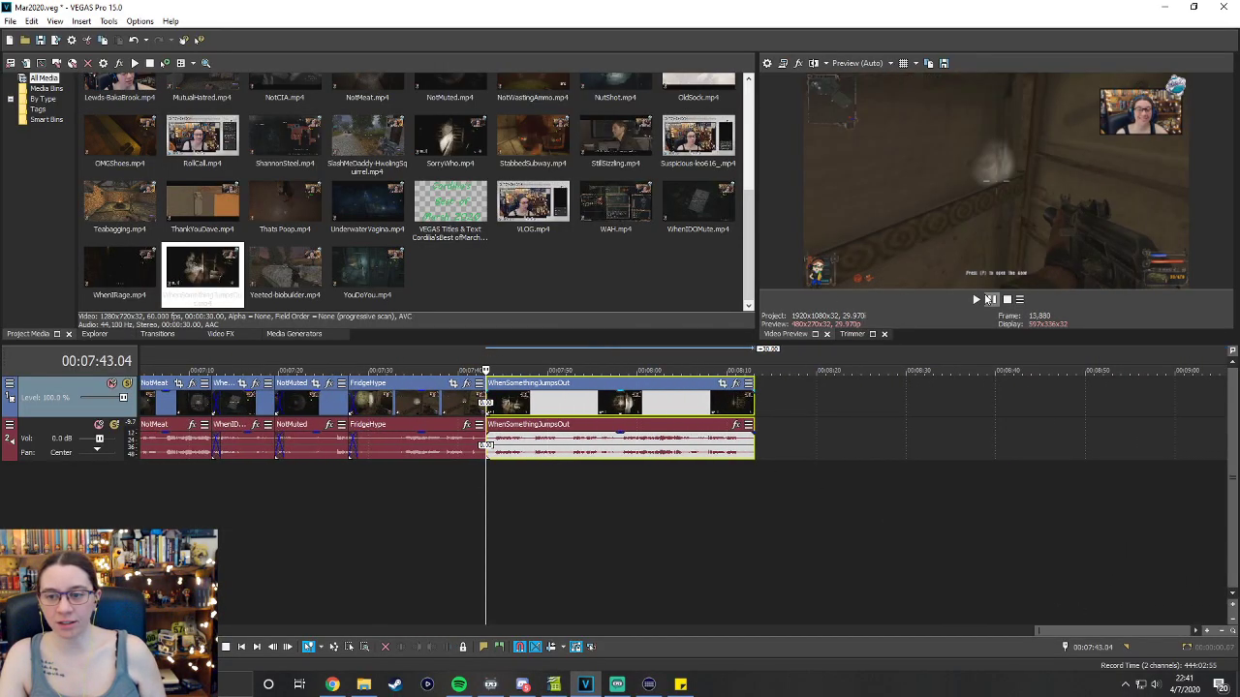
click(975, 301)
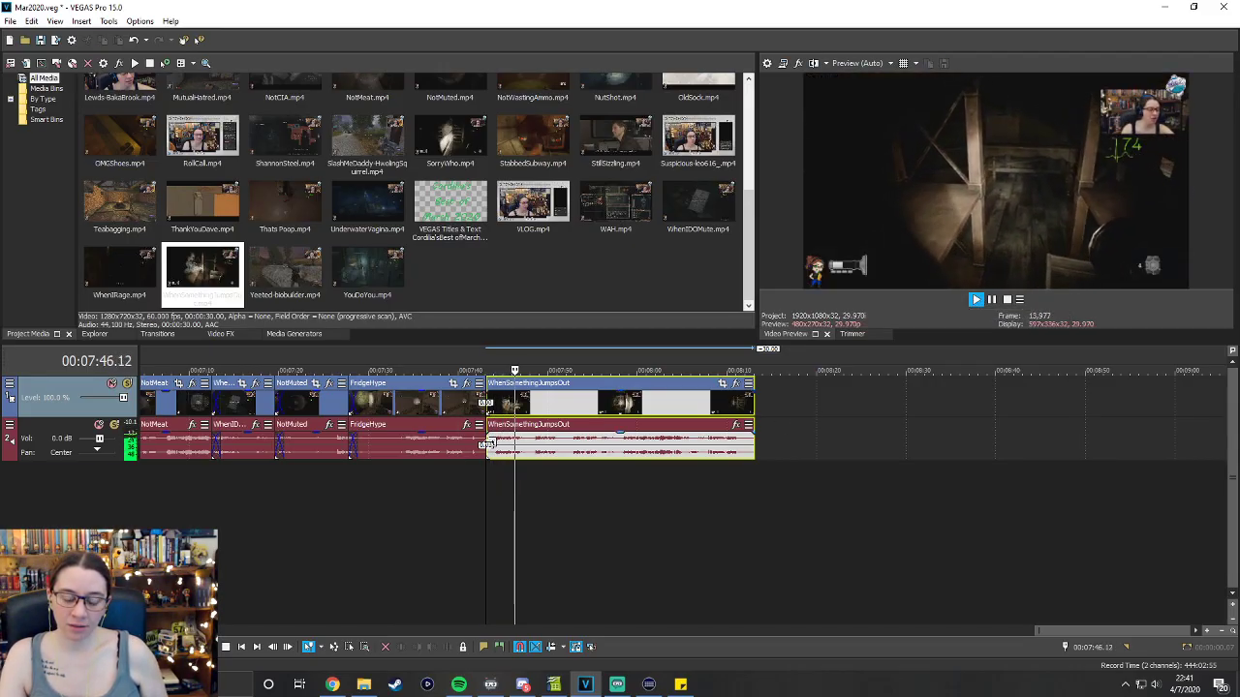
Trim about 4.4 seconds off the start and about 5 seconds off the end of WhenSomethingJumpsOut, and play its ending from 00:08:04.14.
drag(489, 445, 527, 447)
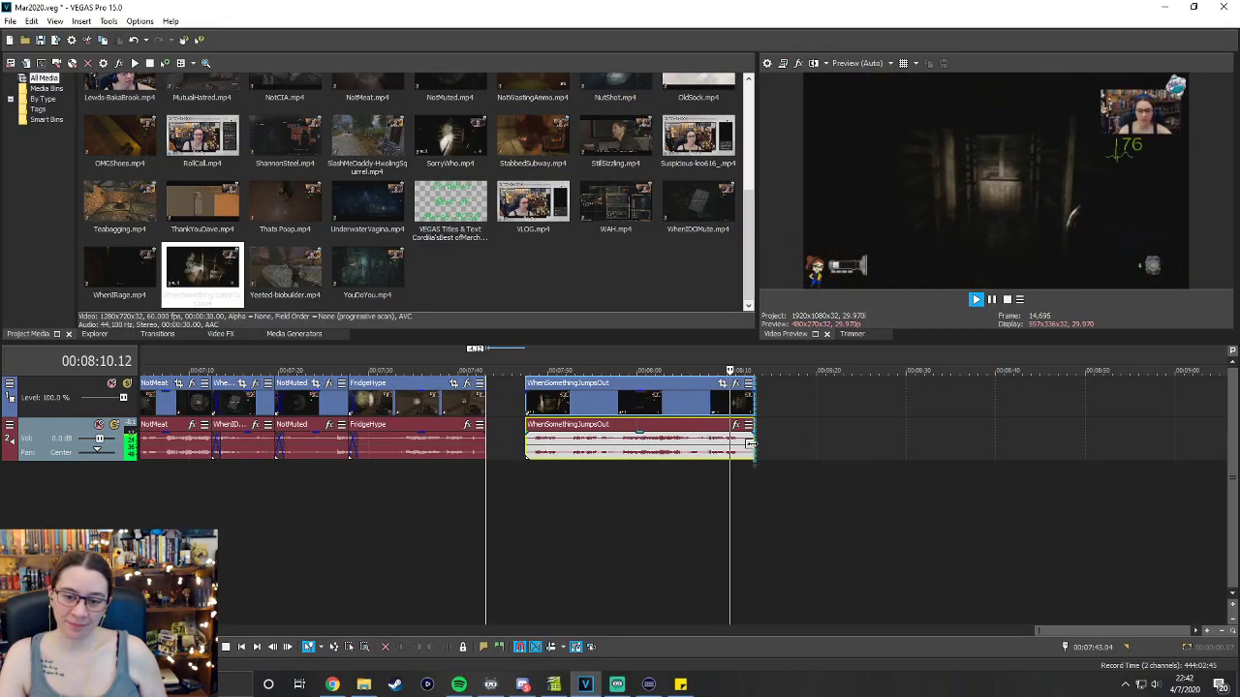
drag(750, 444, 708, 441)
click(676, 351)
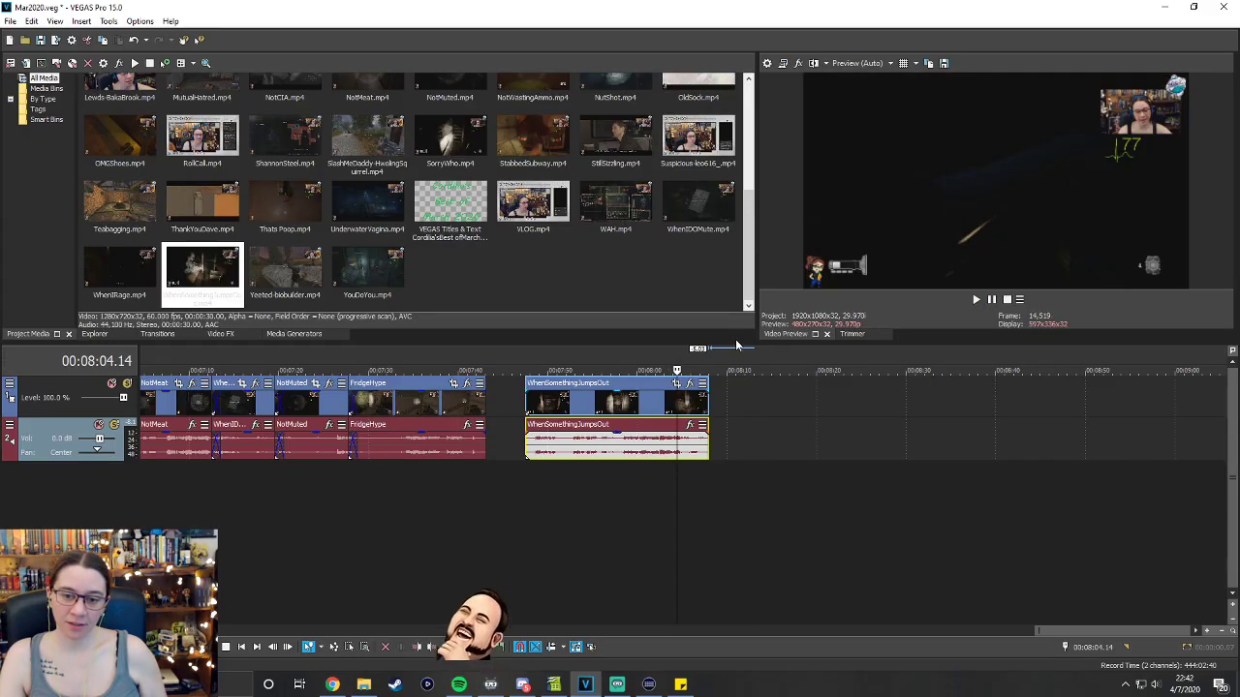
click(978, 300)
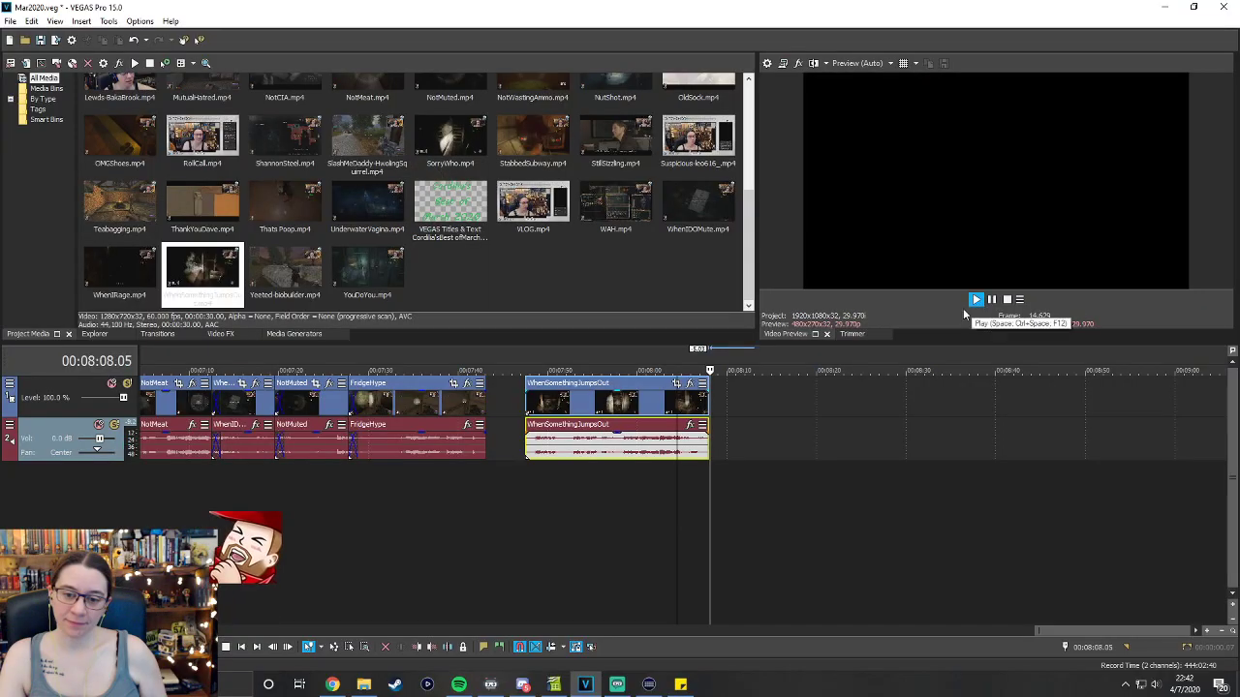
Trim about 9 more frames off the end of the WhenSomethingJumpsOut clip and replay its ending from 00:08:06.19.
drag(704, 440, 702, 441)
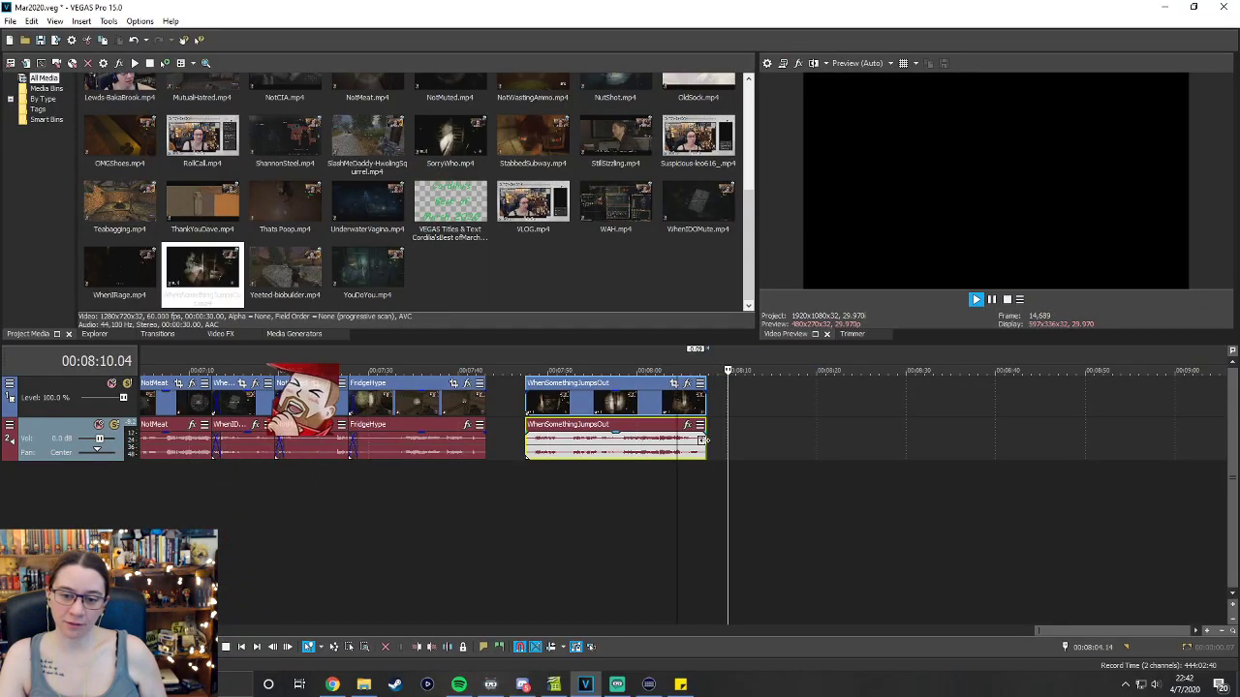
click(707, 366)
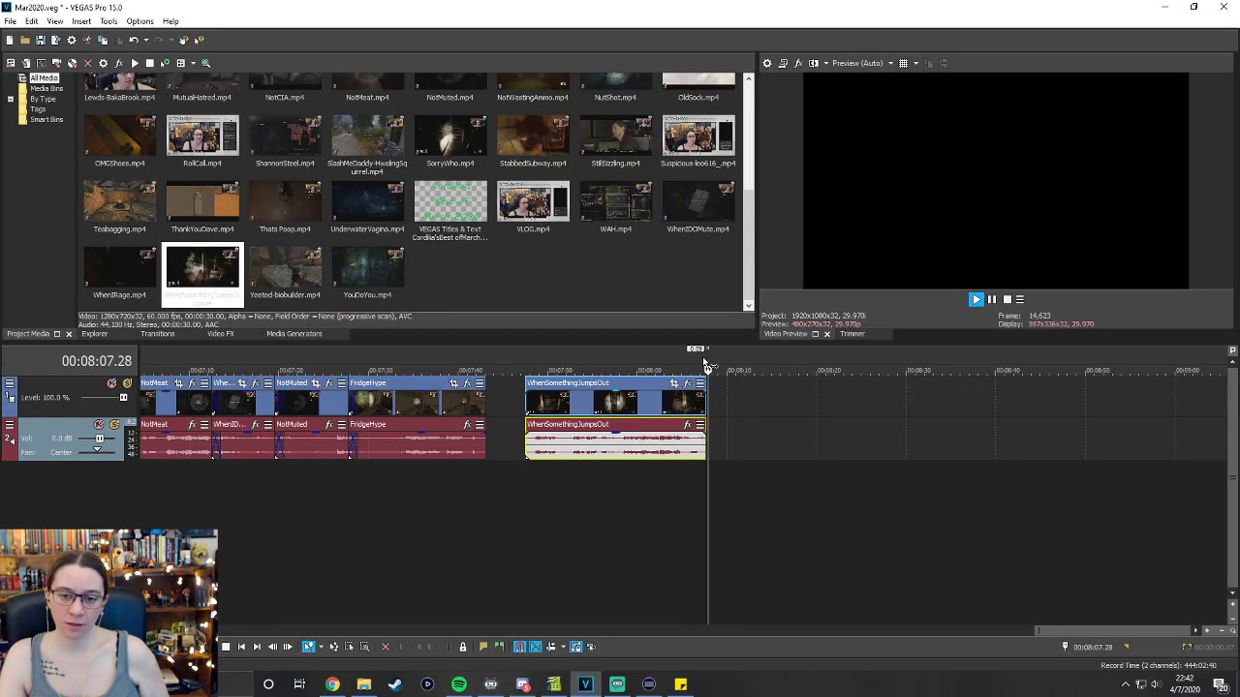
click(697, 367)
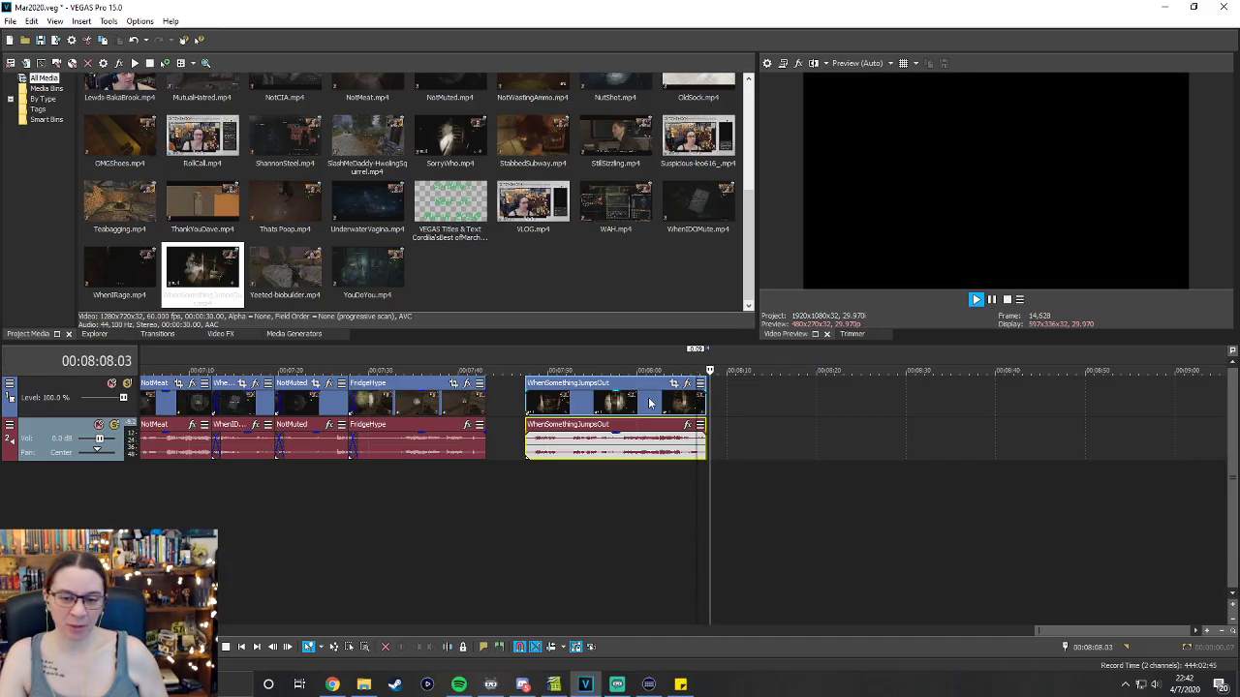
key(space)
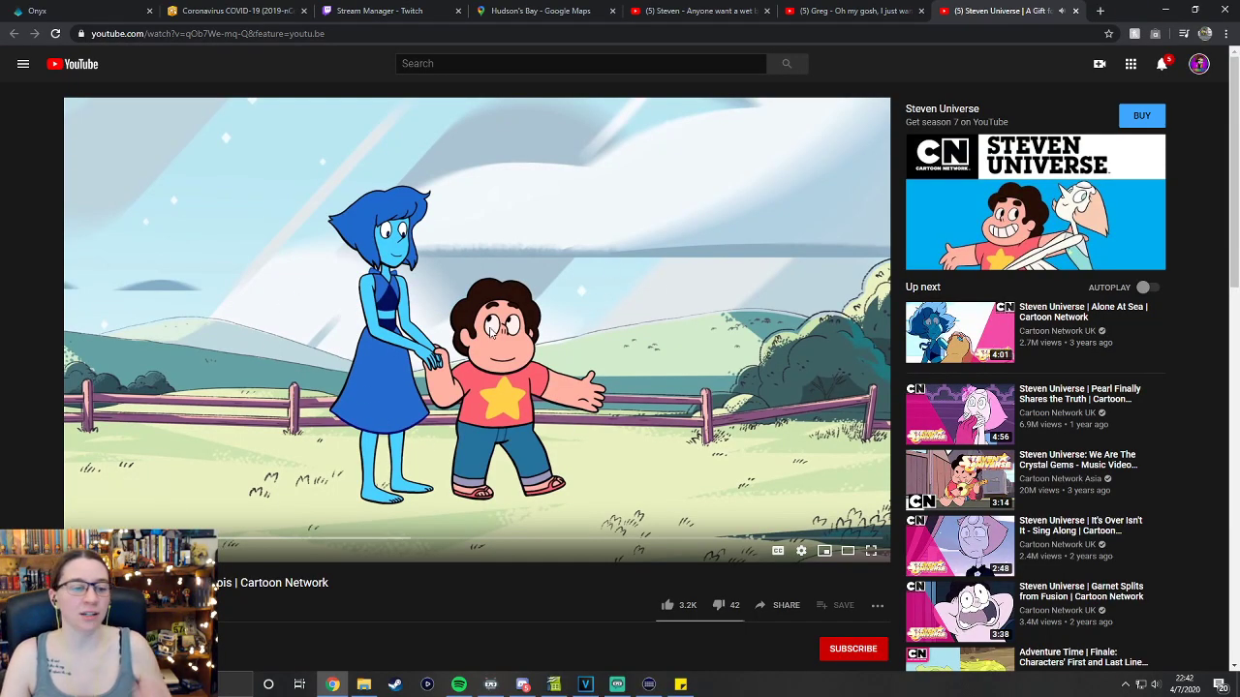
Switch to the browser, skip forward in the Steven Universe video on YouTube and watch it, and return to VEGAS Pro.
click(1165, 10)
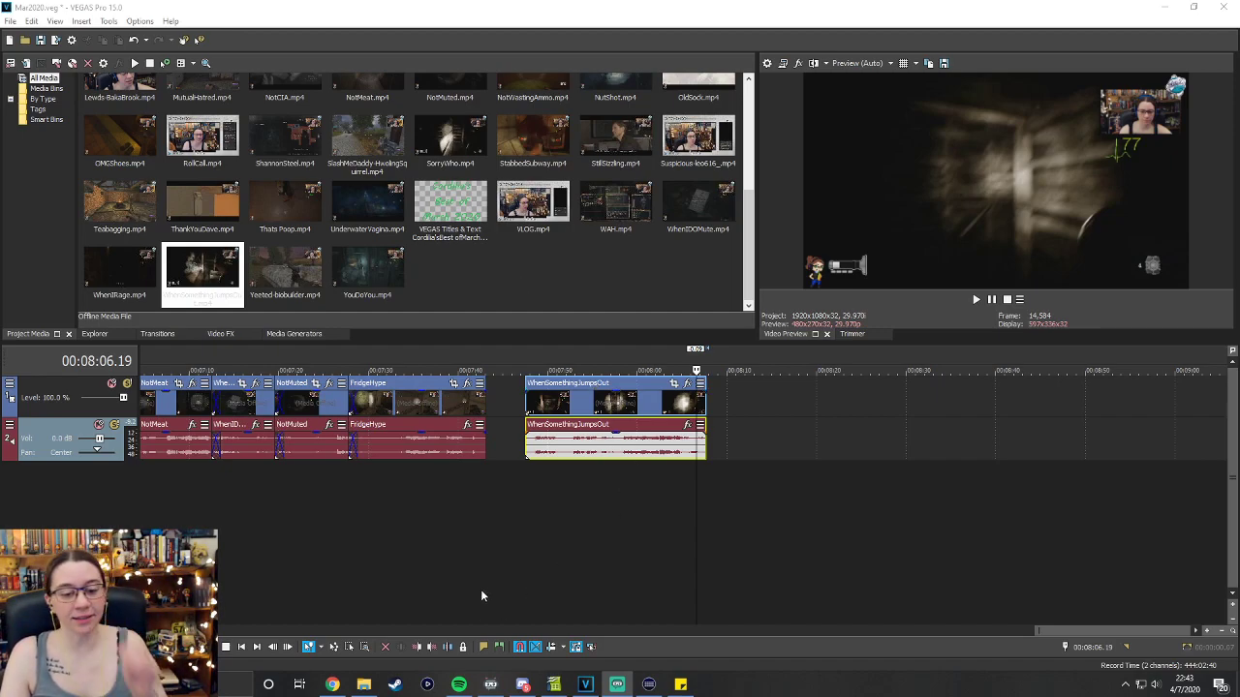
key(alt+Tab)
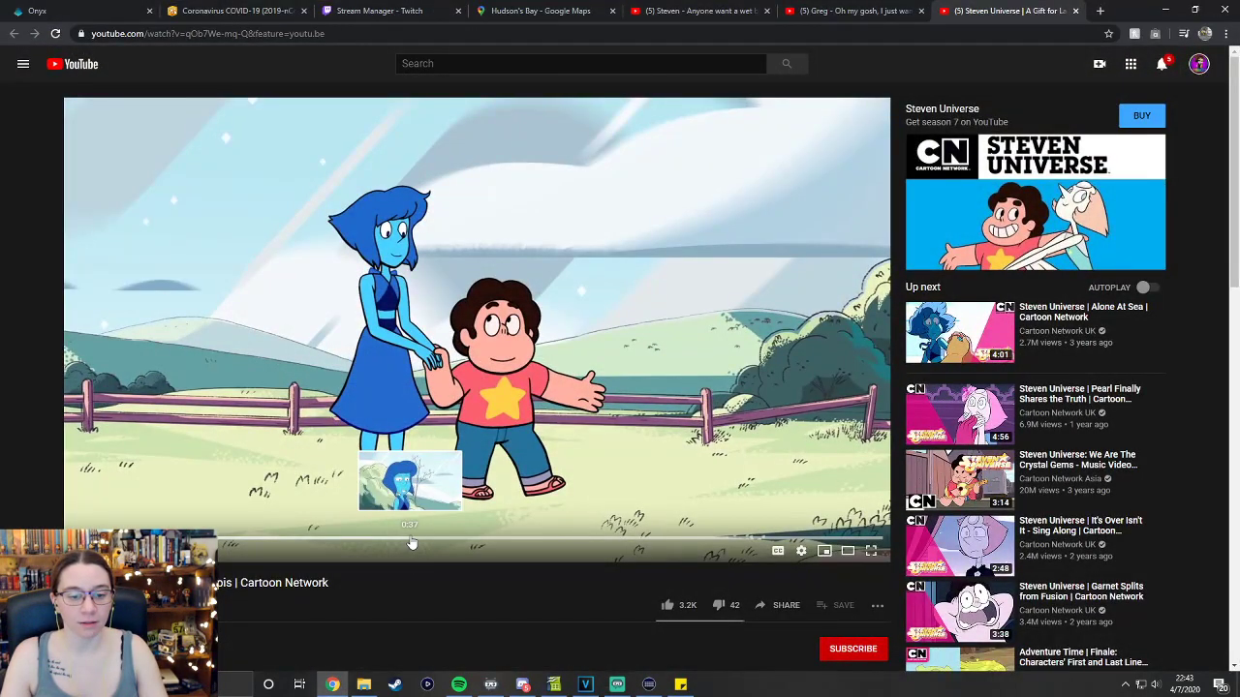
click(503, 542)
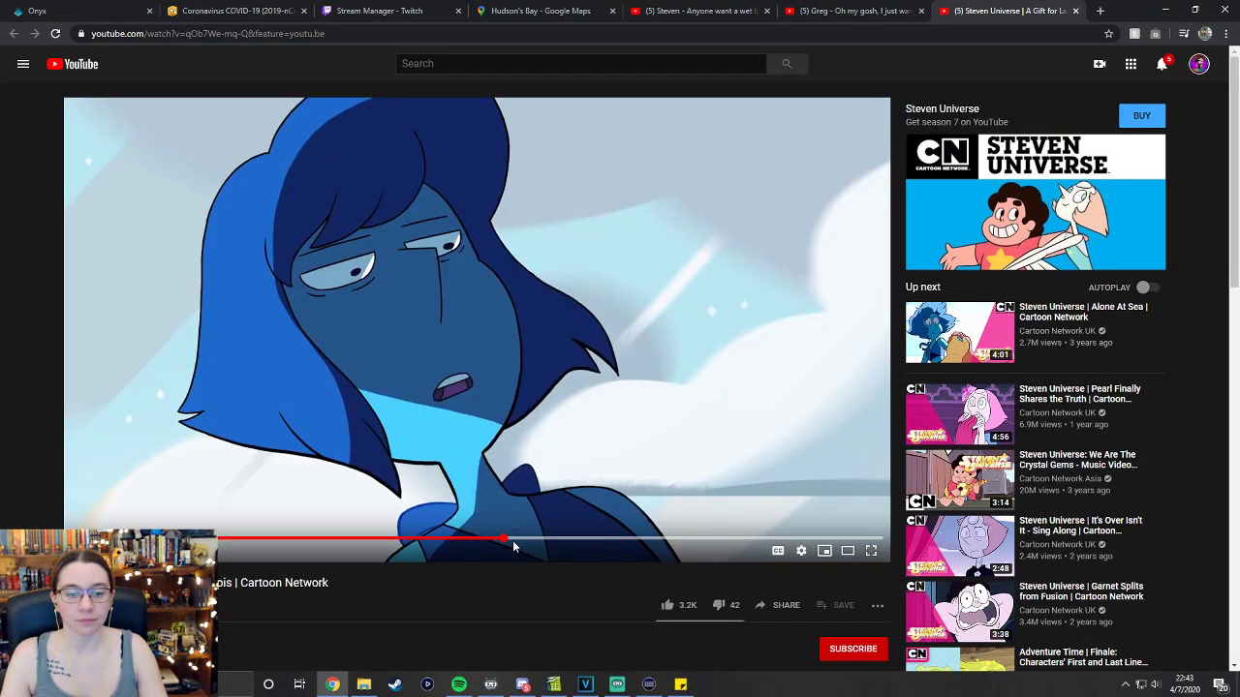
click(94, 550)
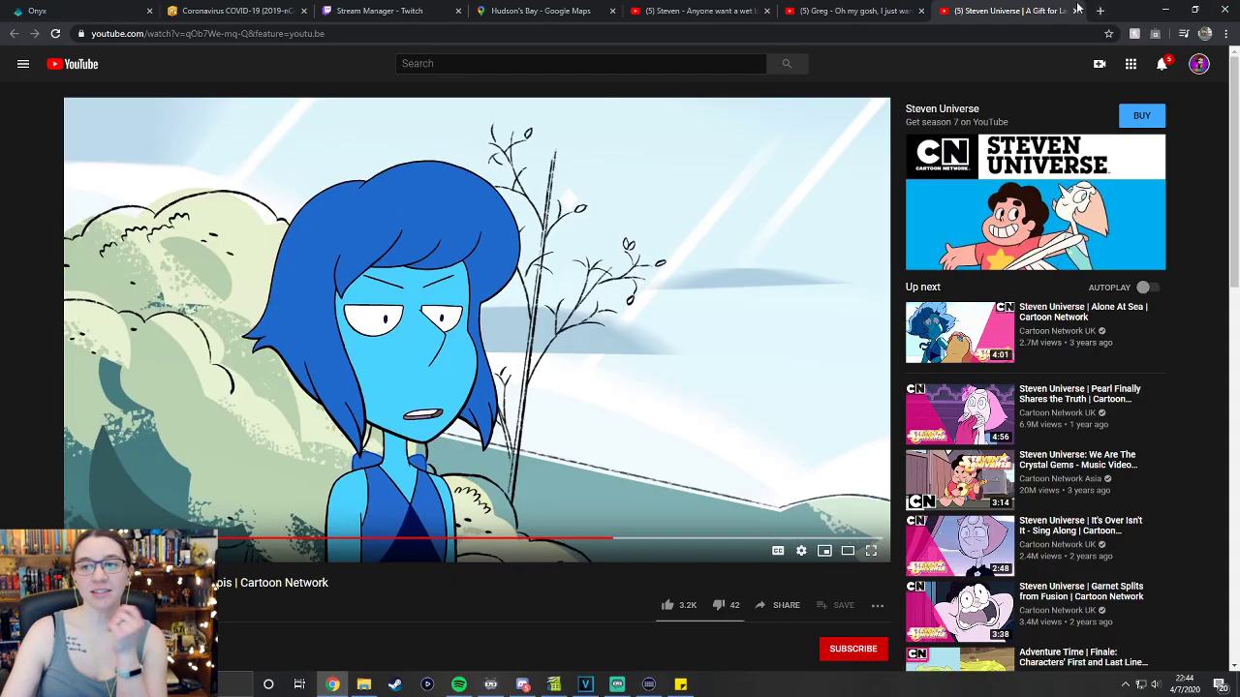
click(1161, 12)
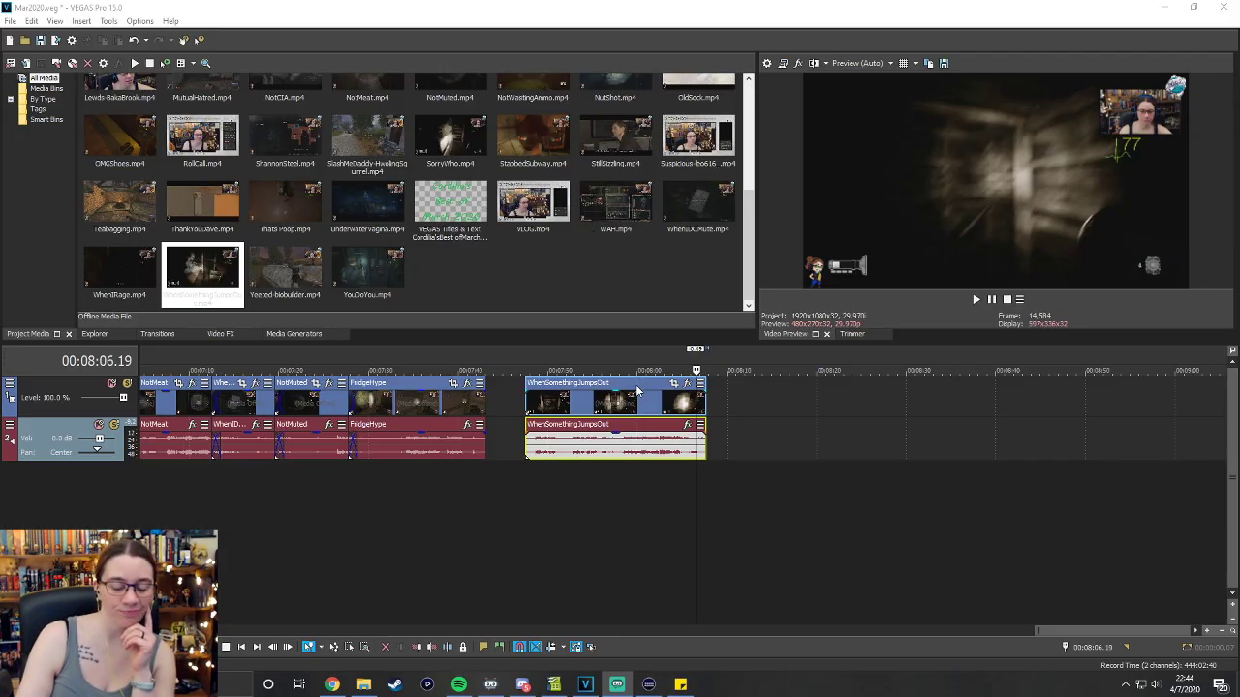
Move the WhenSomethingJumpsOut clip back so its start overlaps the FridgeHype clip by 1 second, and save the project.
drag(632, 386, 595, 384)
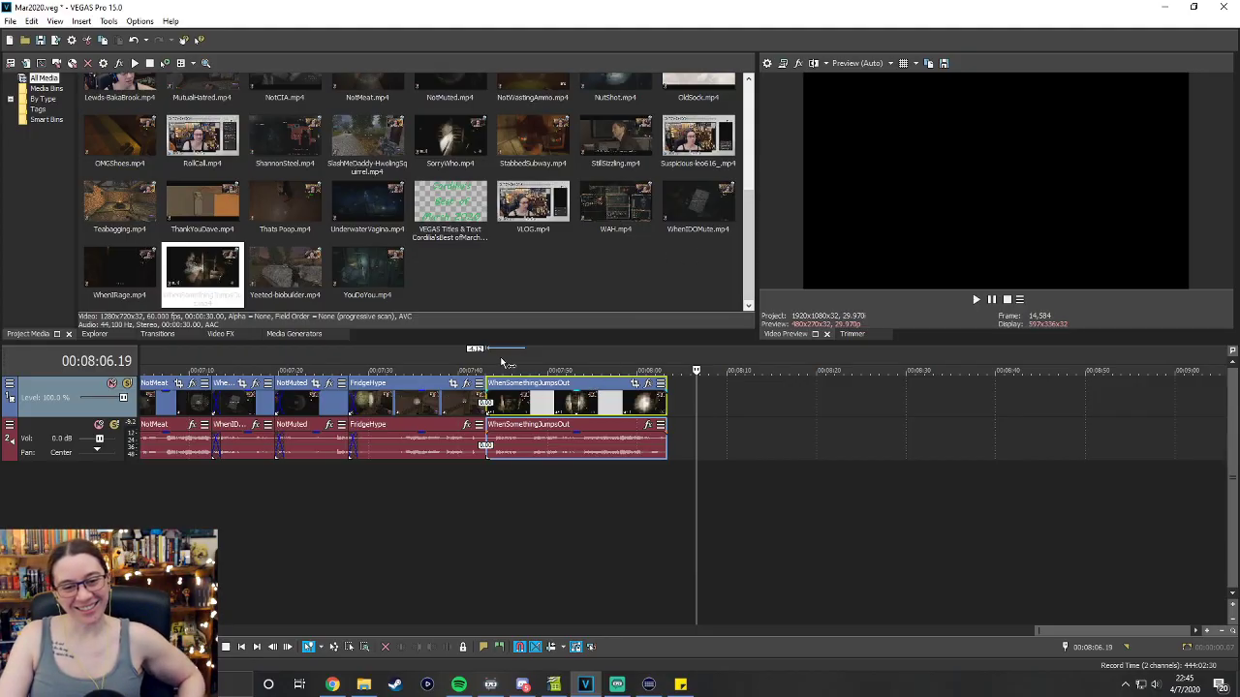
drag(517, 386, 508, 386)
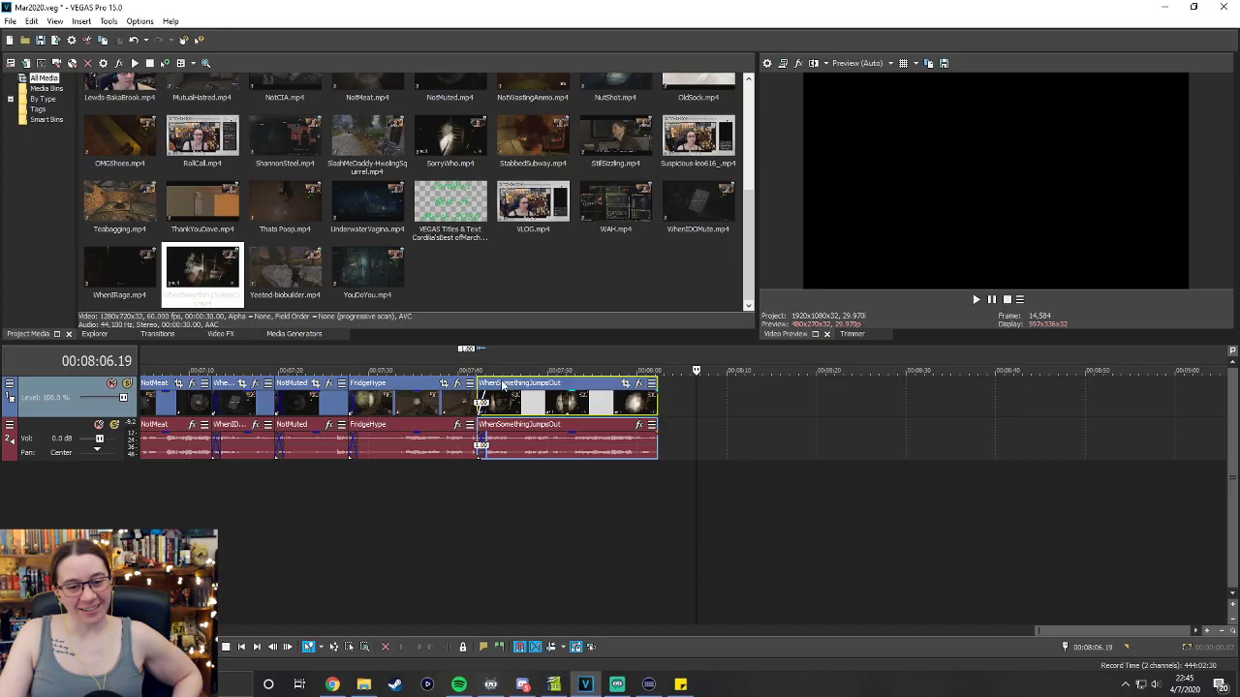
click(39, 40)
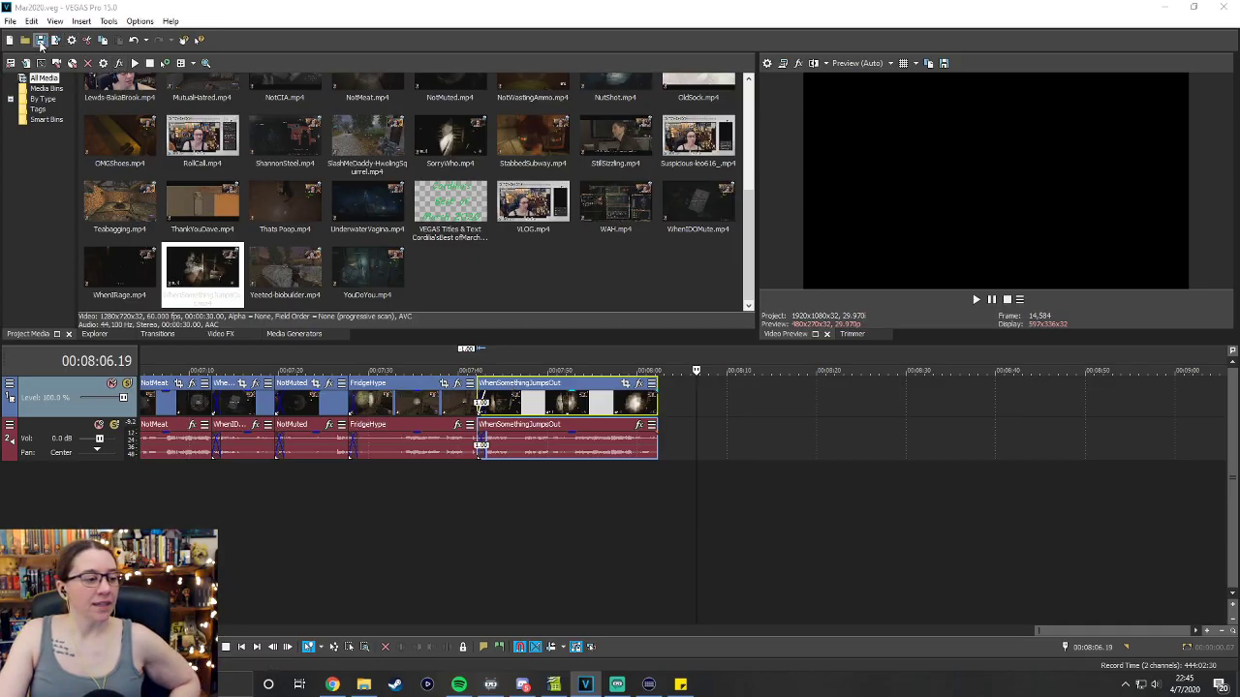
Remove OMGShoes.mp4 from the project media.
click(553, 684)
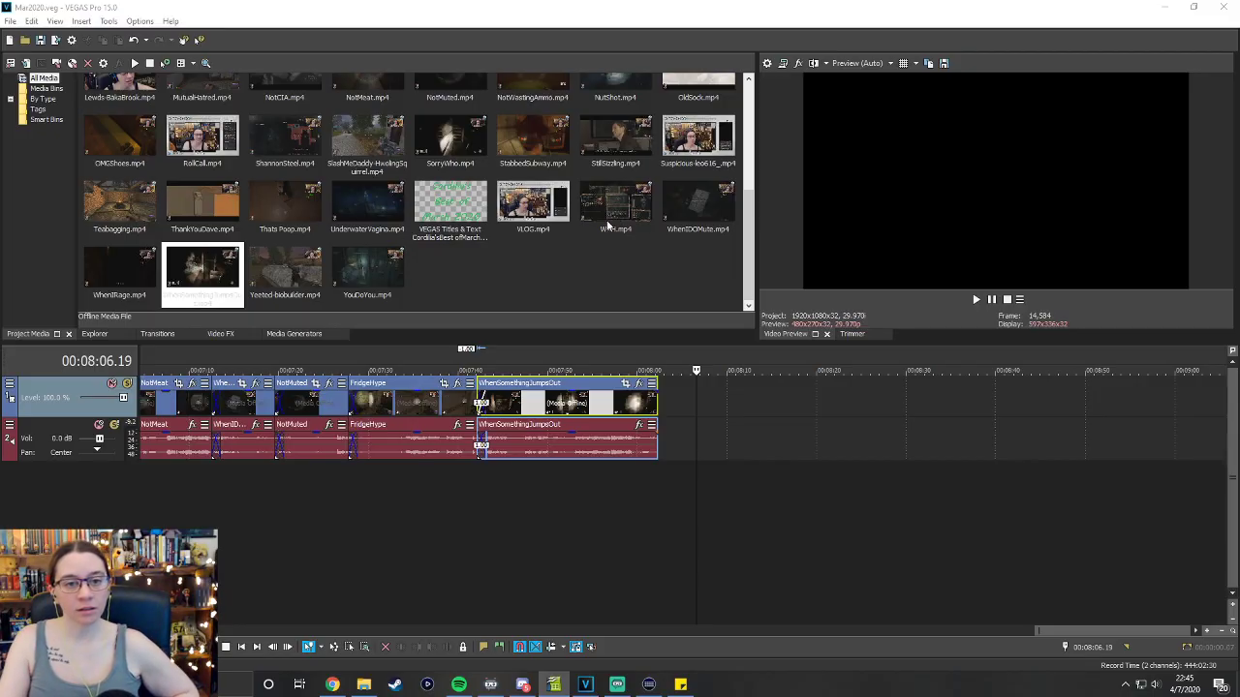
scroll(609, 225, up, 1)
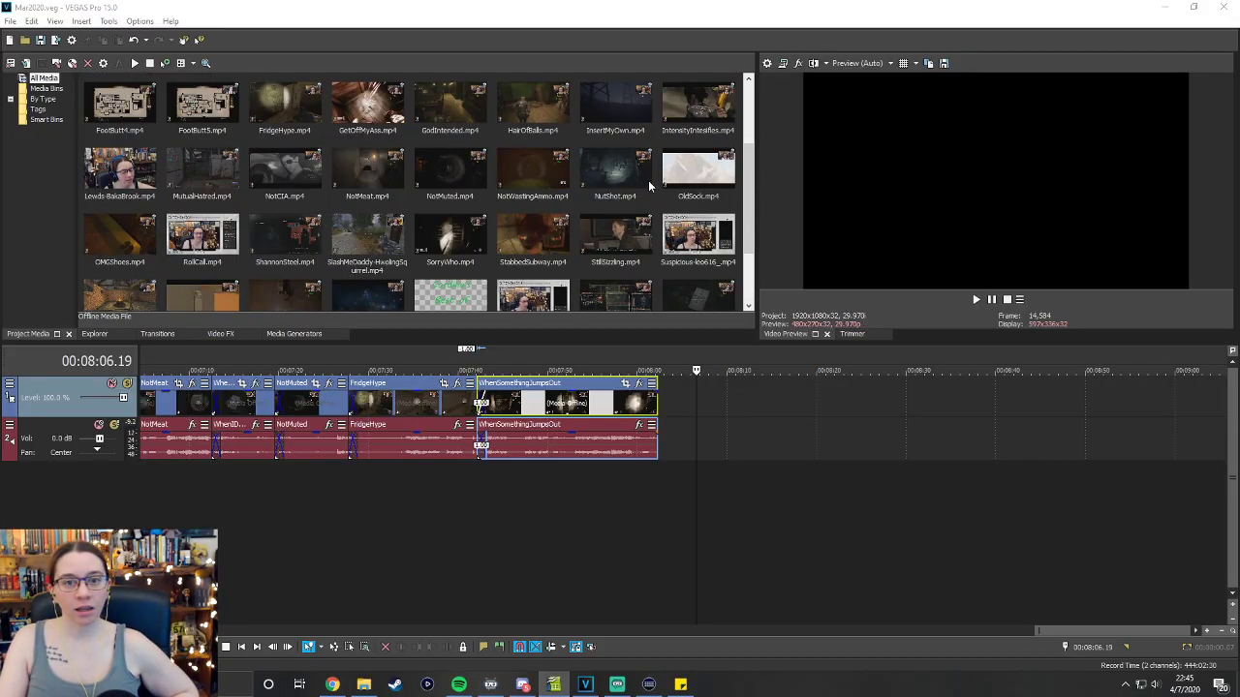
click(128, 242)
key(Delete)
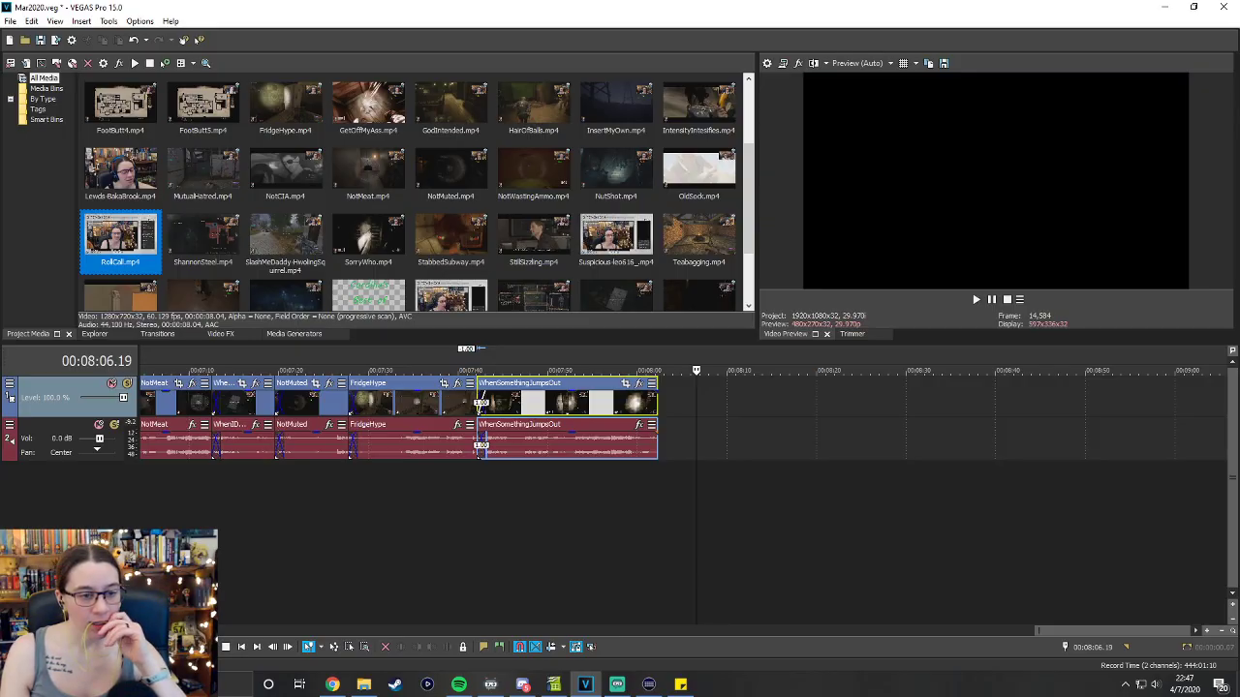
Insert OldSock.mp4 just before the WAH clip, rippling the following clips, and overlap it 1 second with both neighbouring clips.
drag(1069, 629, 972, 627)
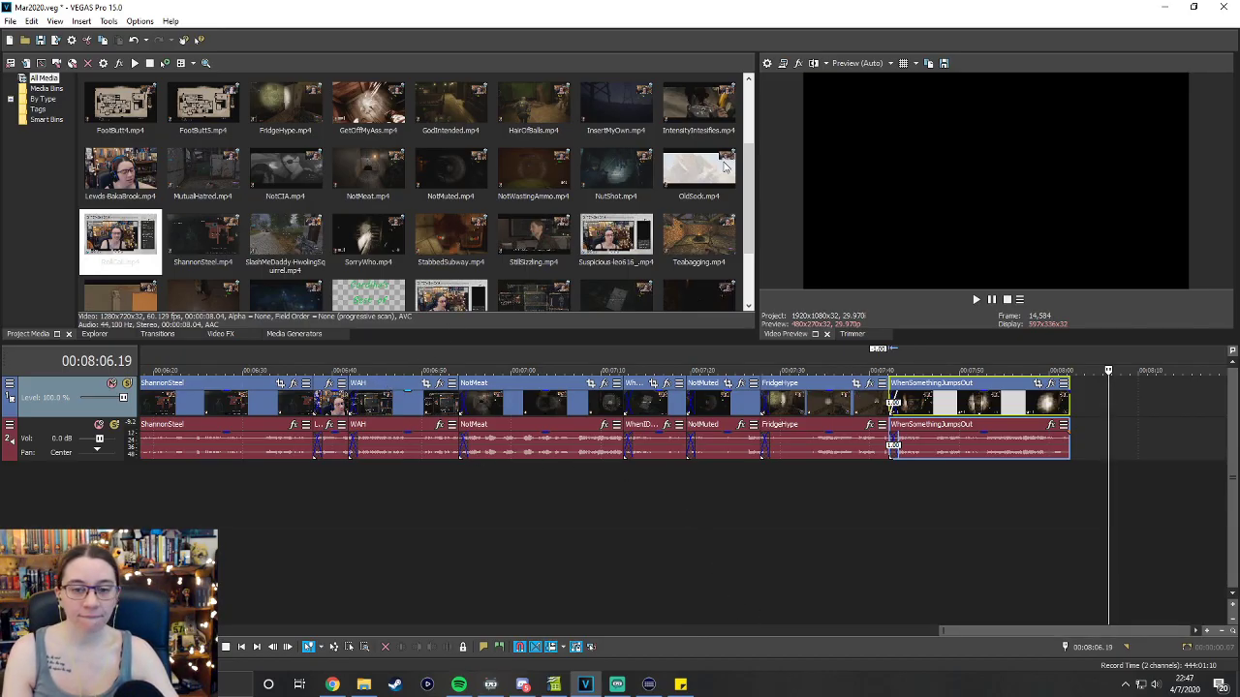
drag(531, 331, 354, 428)
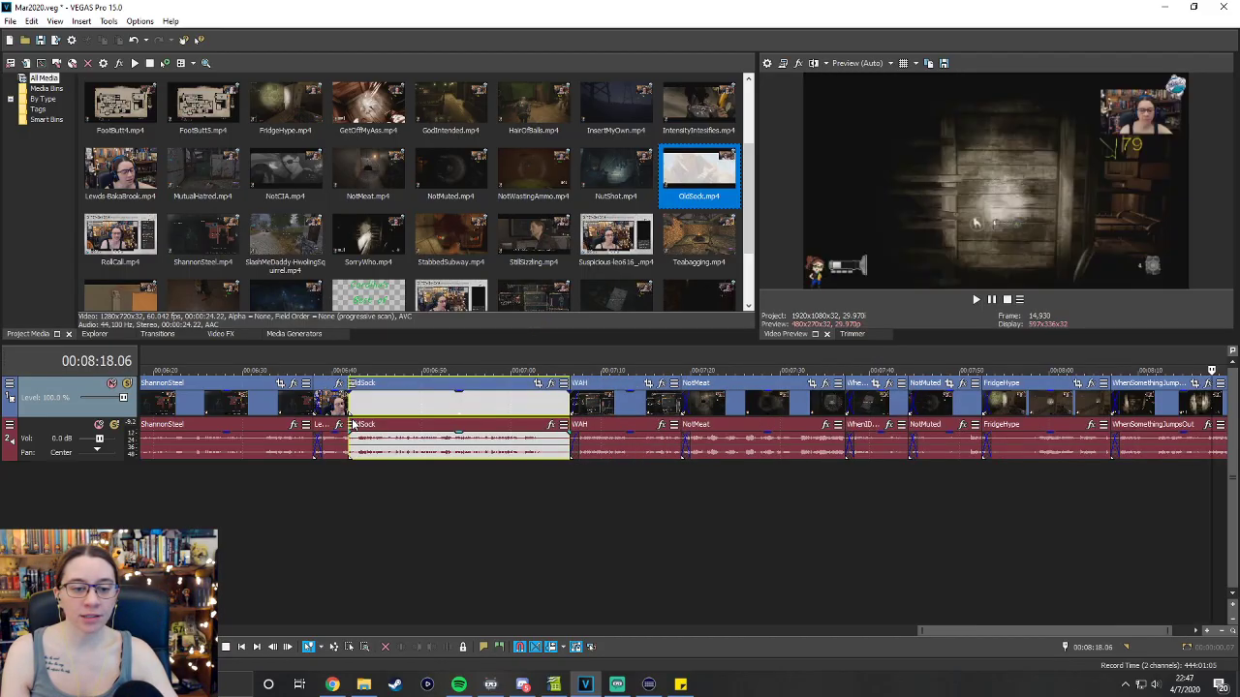
drag(446, 386, 455, 388)
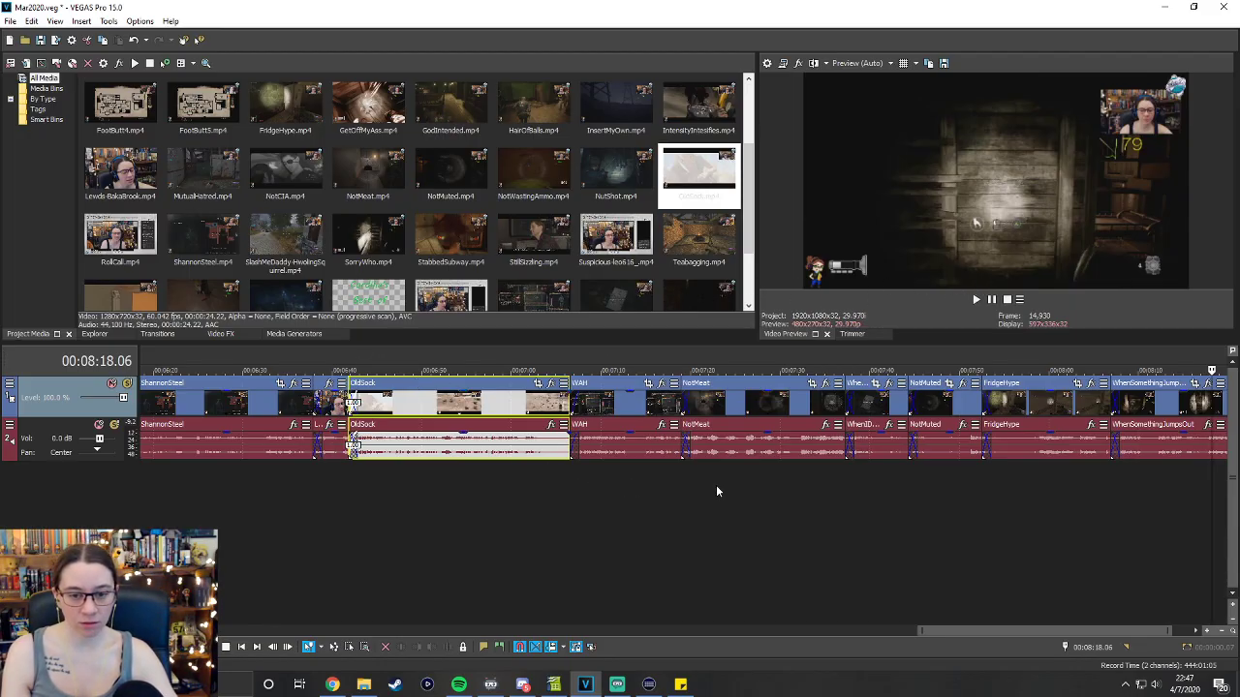
drag(577, 383, 566, 385)
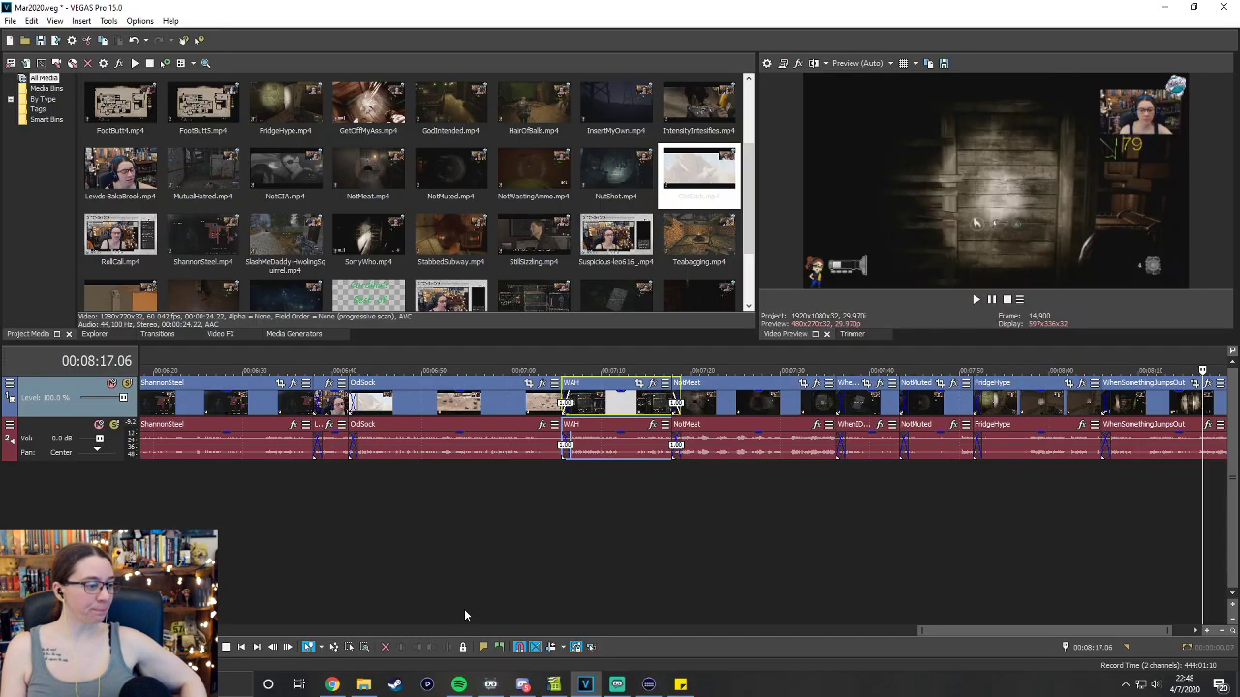
mouse_move(459, 685)
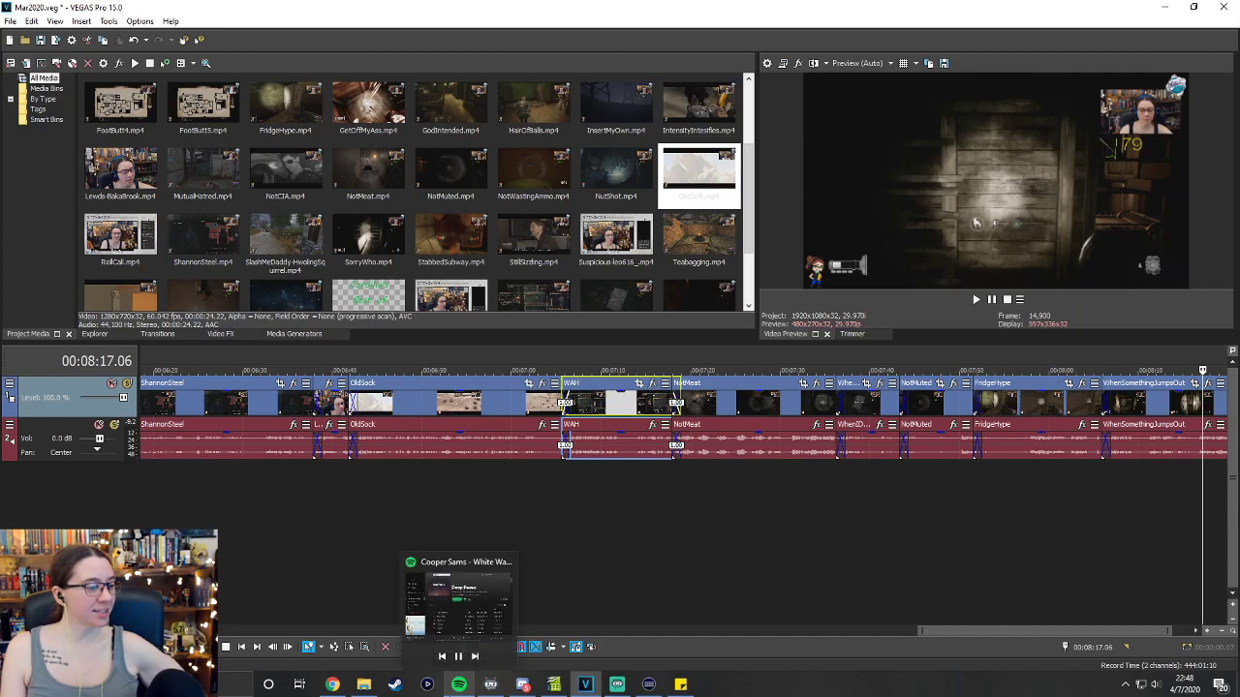
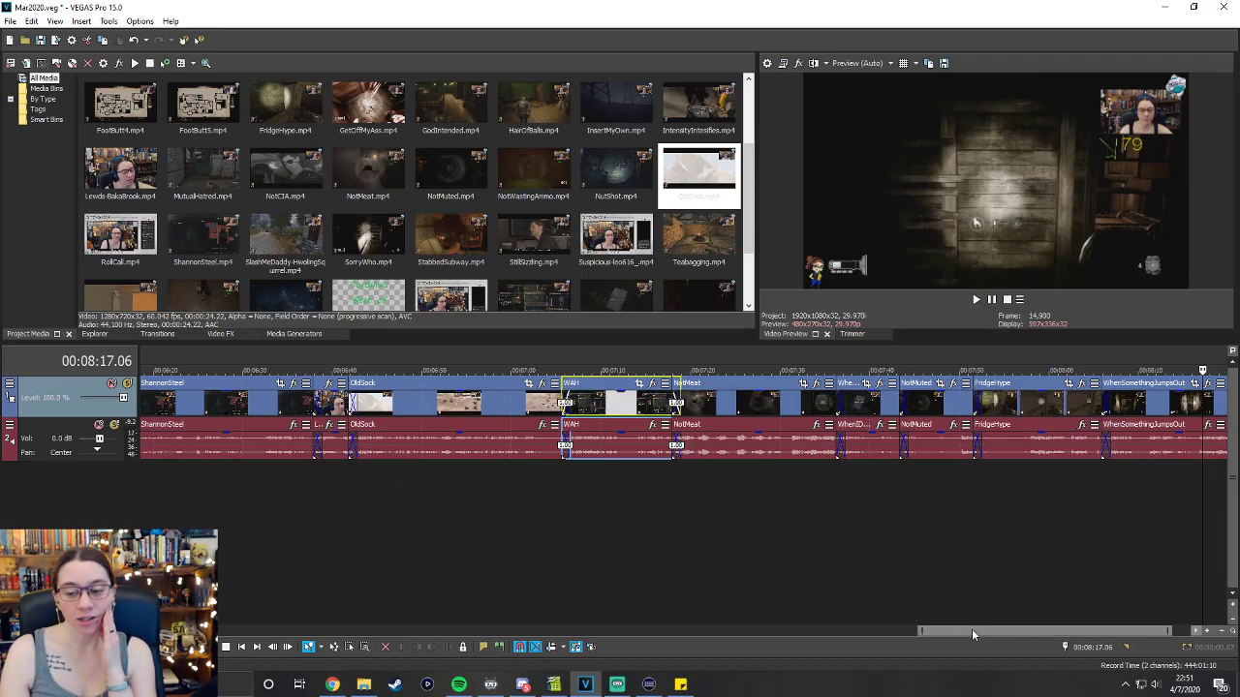
Play back the OldSock clip from its start through the transition into the WAH clip.
drag(972, 629, 1039, 631)
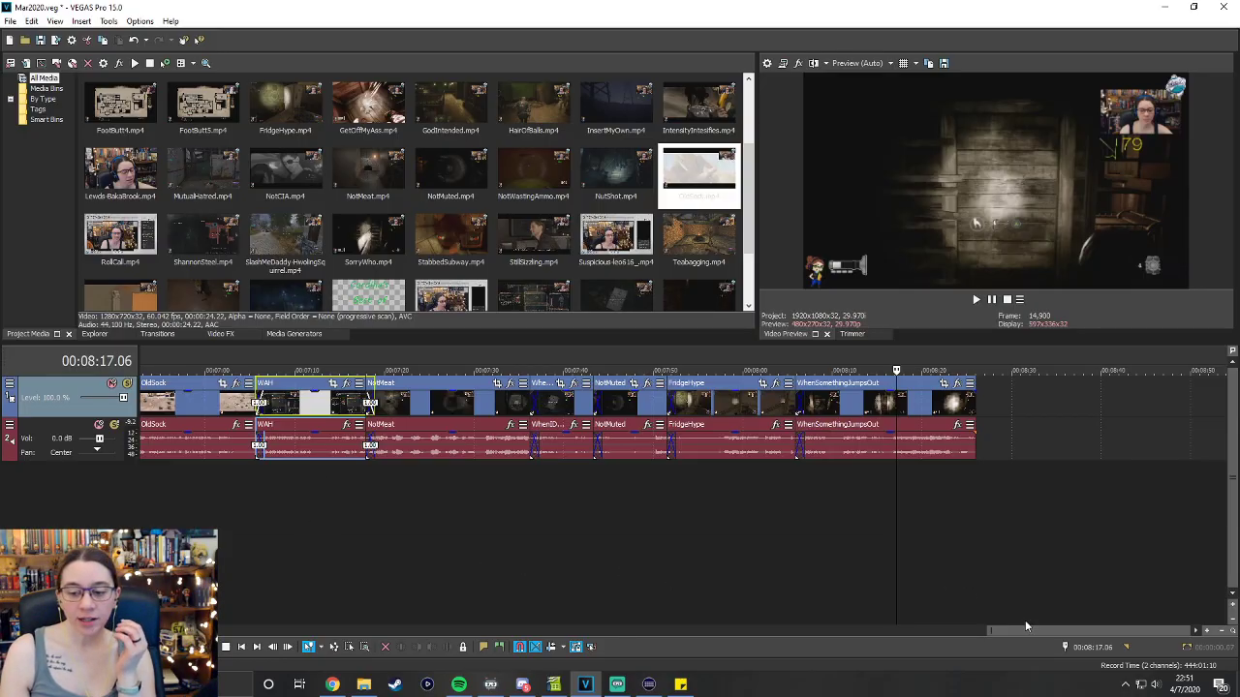
drag(1027, 630, 876, 632)
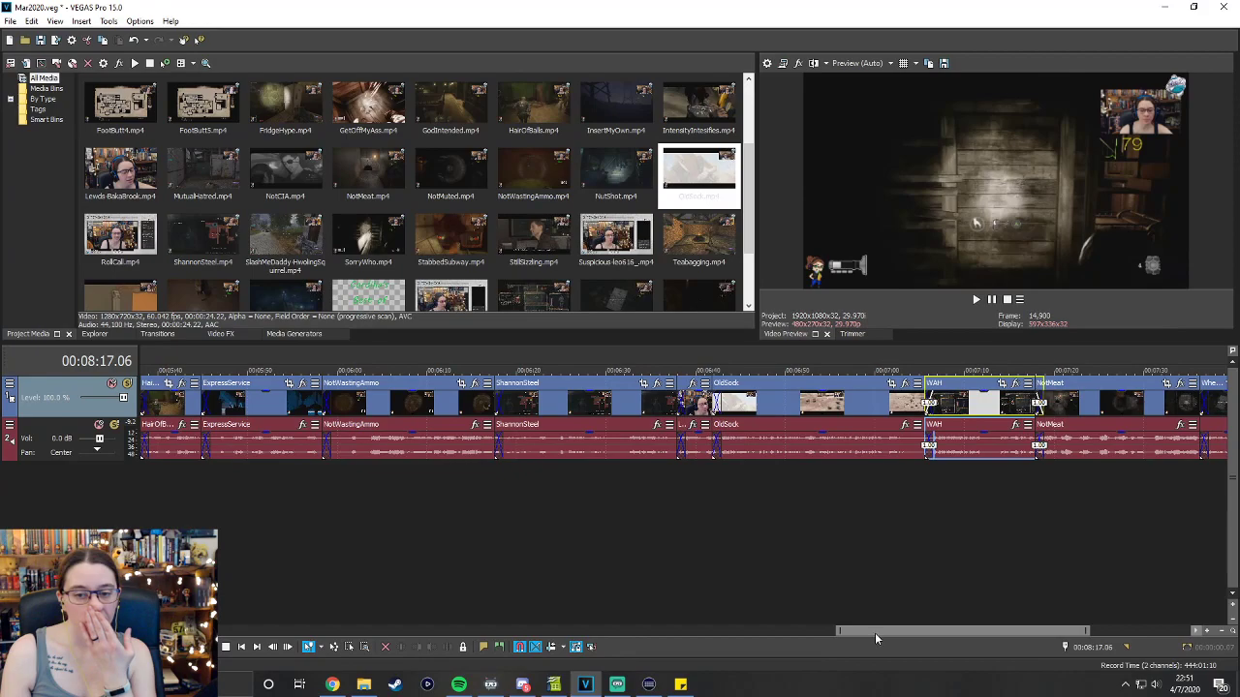
click(712, 358)
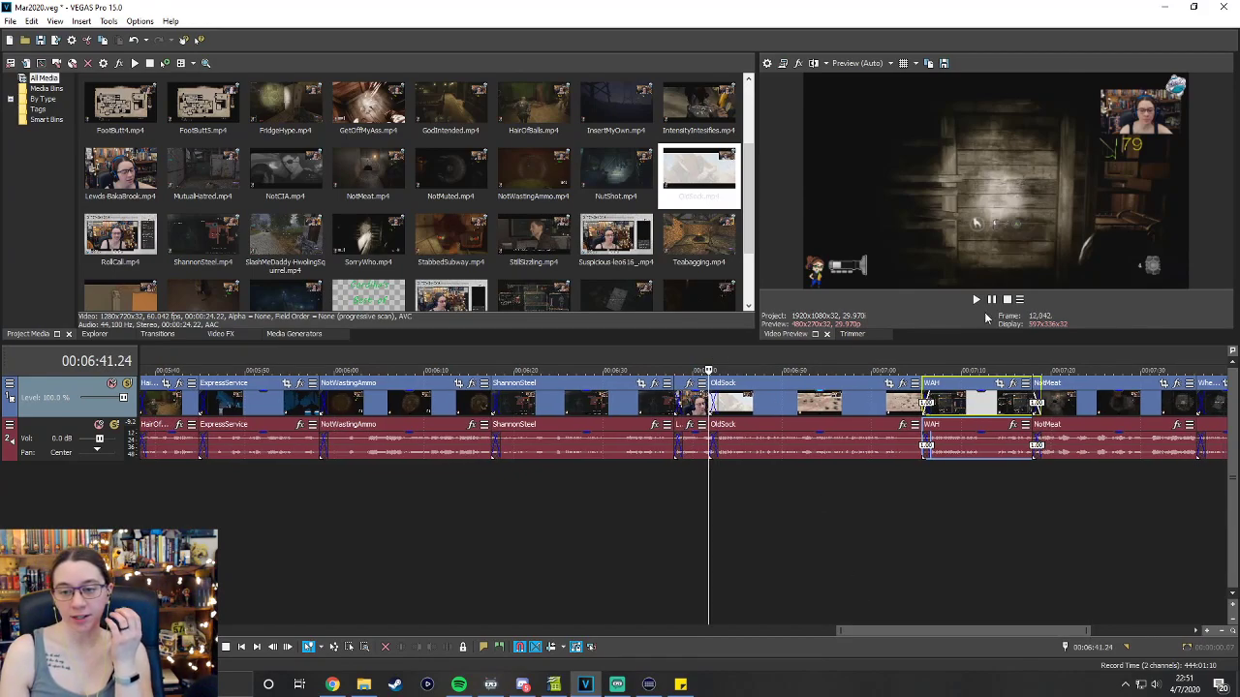
click(976, 300)
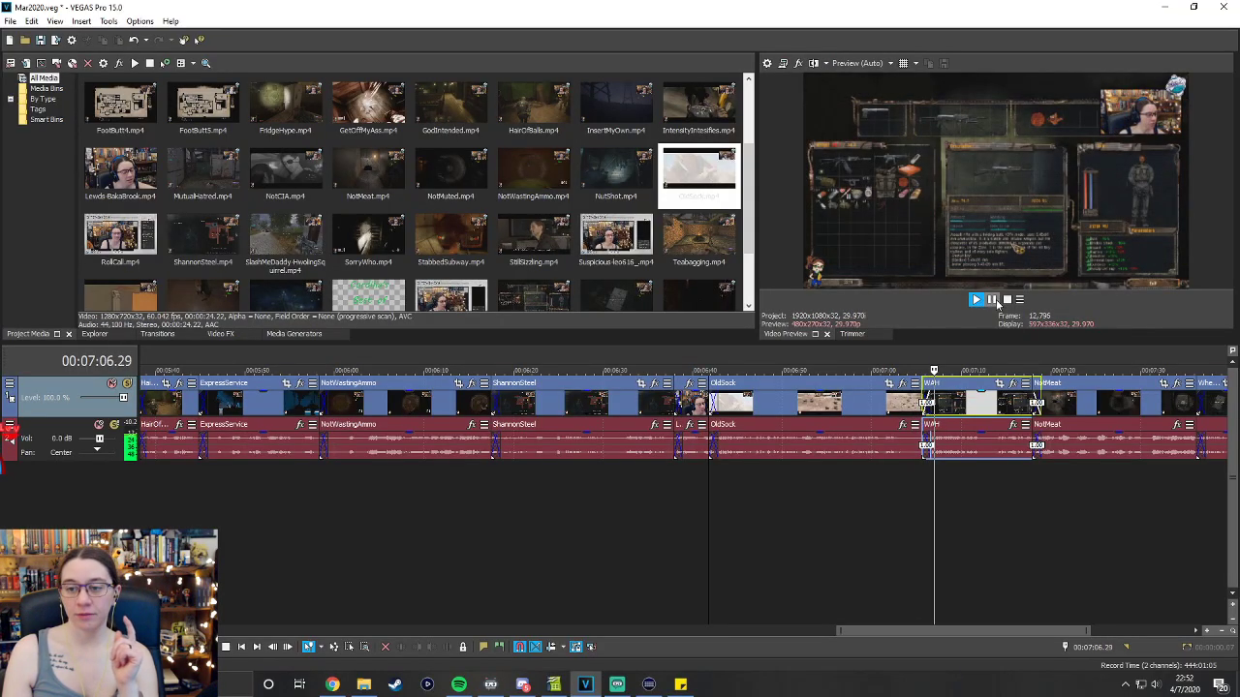
click(991, 299)
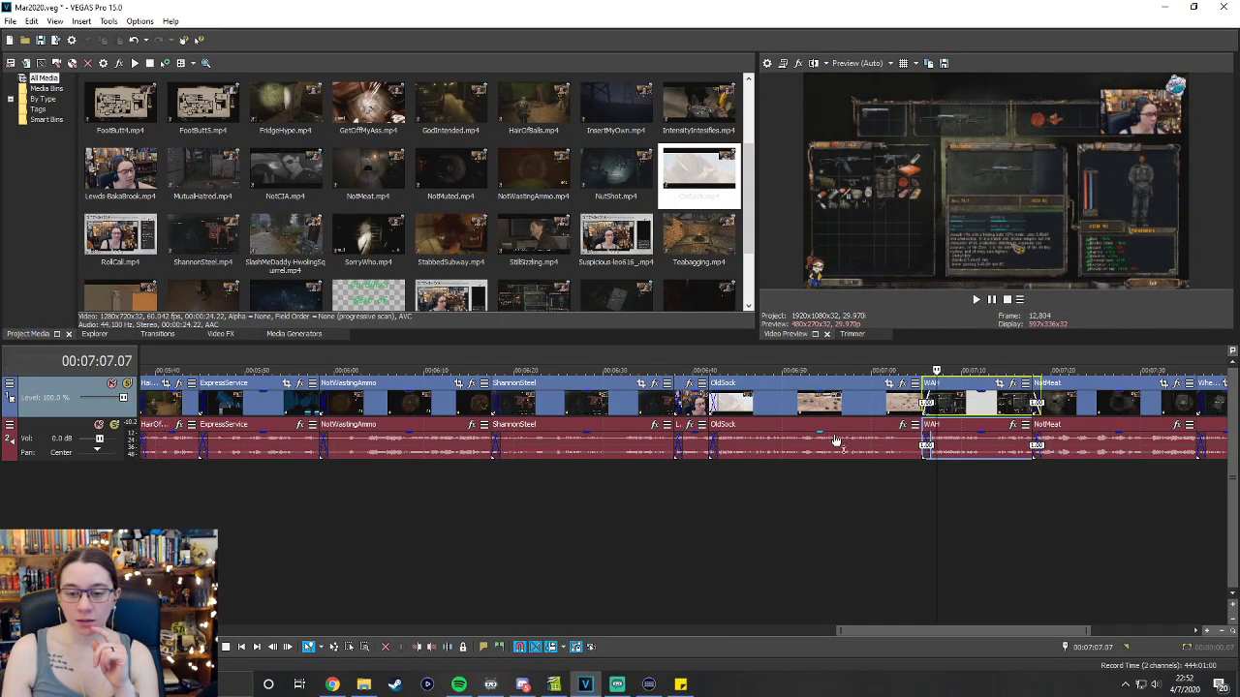
Trim about 2 seconds off the end of the OldSock clip and move WAH back to overlap it by 1 second, rippling the following clips.
click(923, 443)
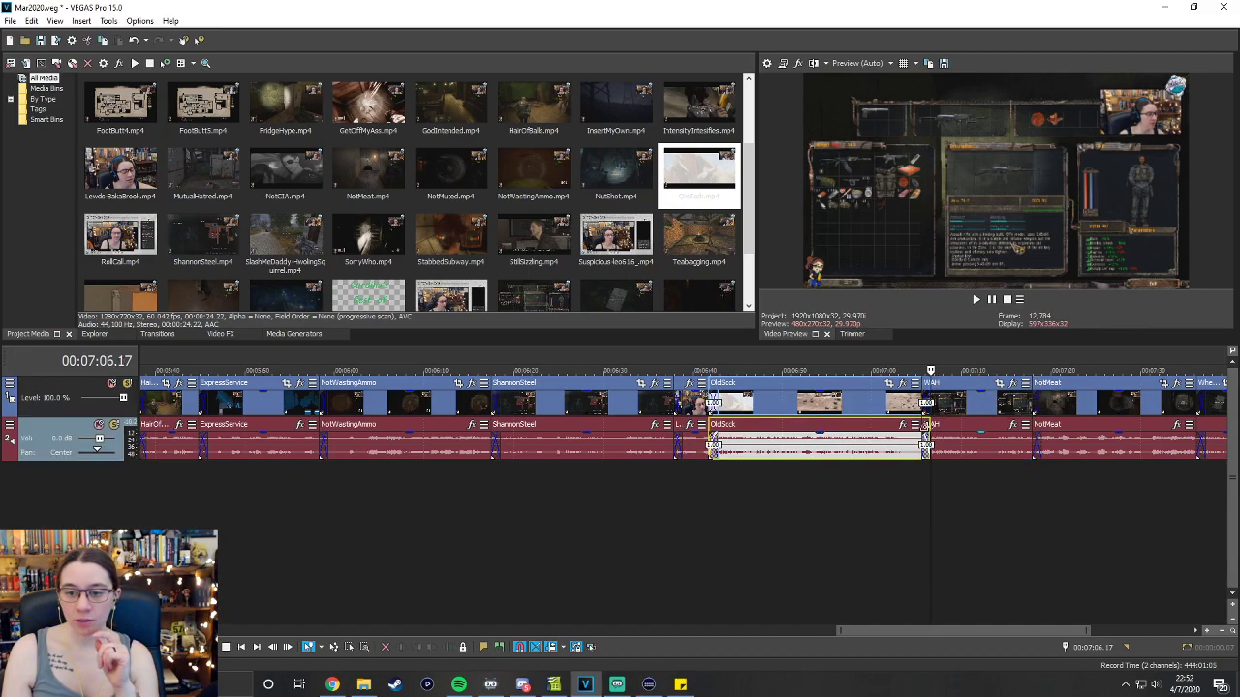
click(999, 351)
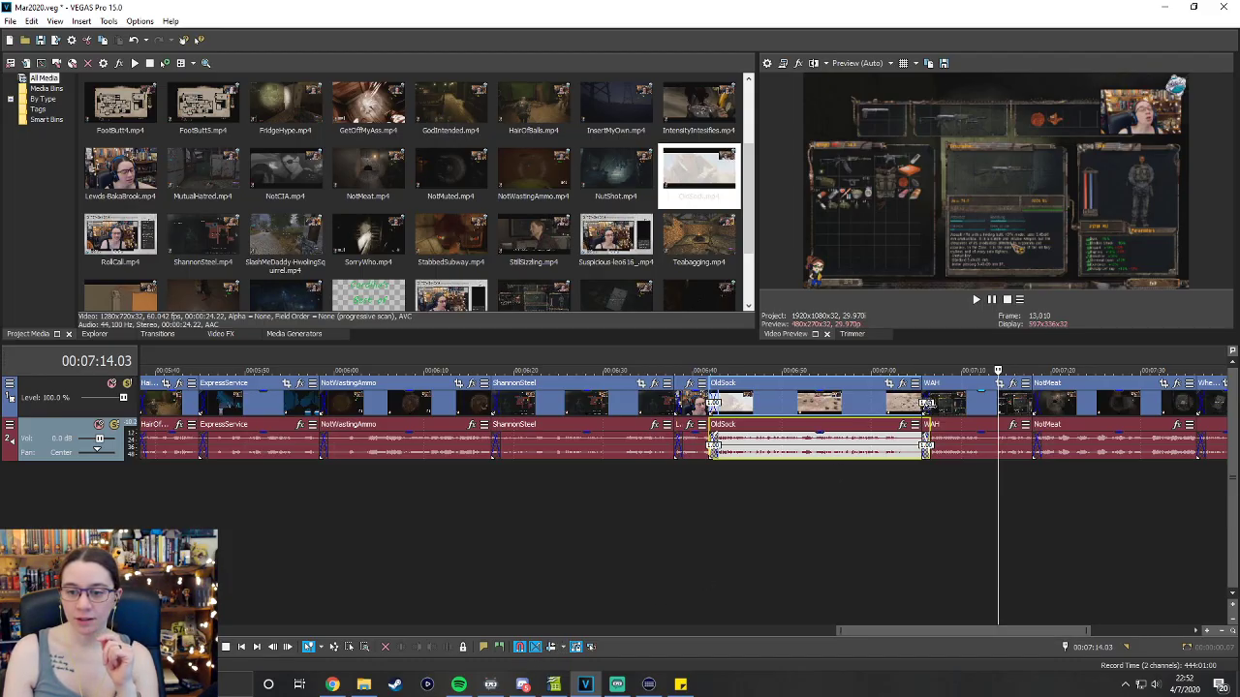
drag(927, 407, 910, 408)
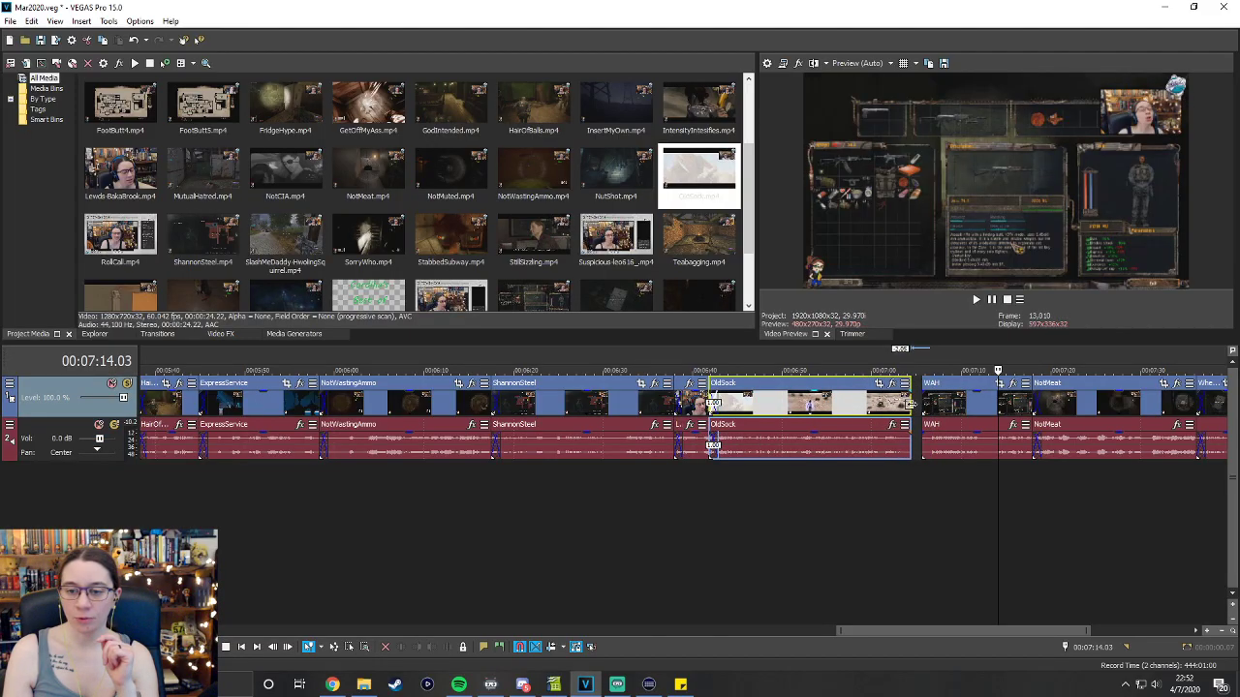
click(552, 647)
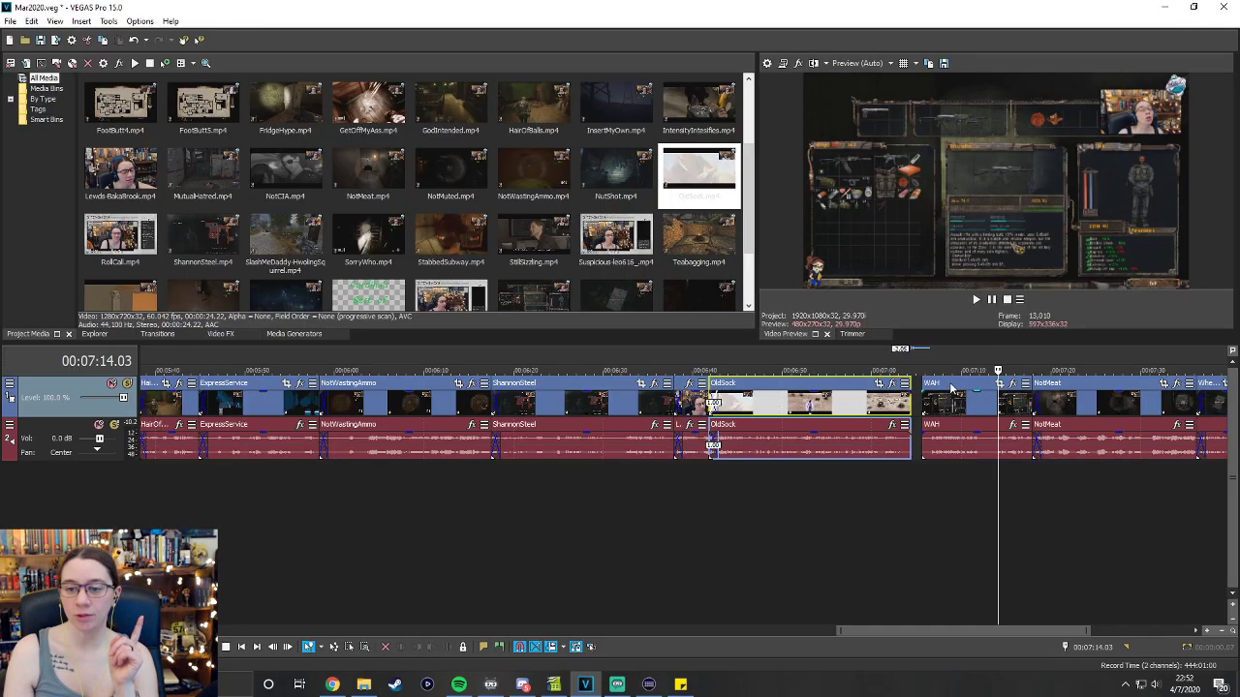
drag(954, 395, 930, 388)
Play back the trimmed end of OldSock and its transition into the WAH clip.
click(885, 369)
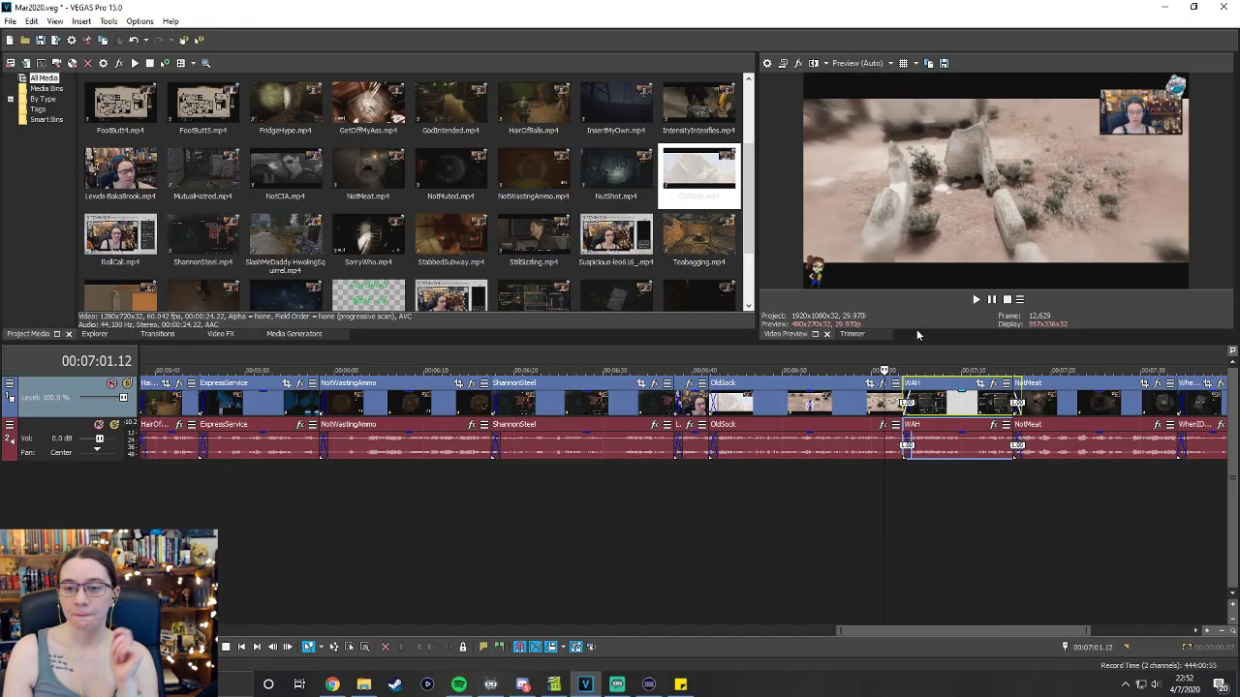
click(977, 300)
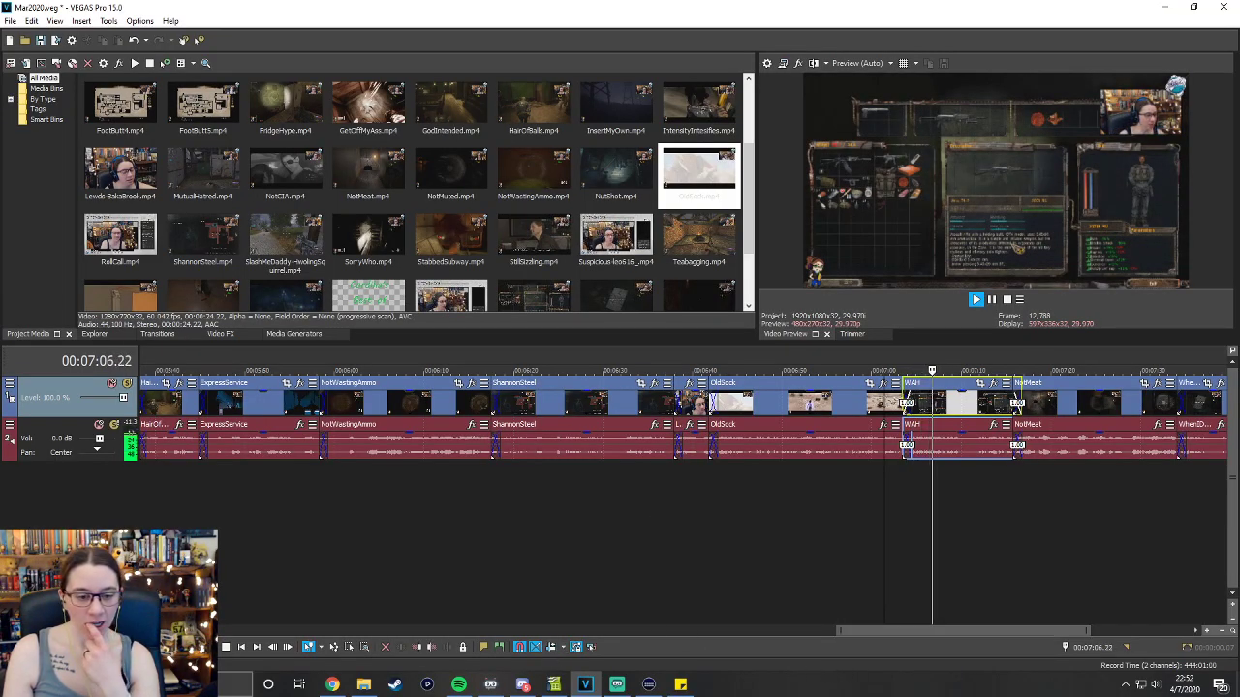
click(219, 648)
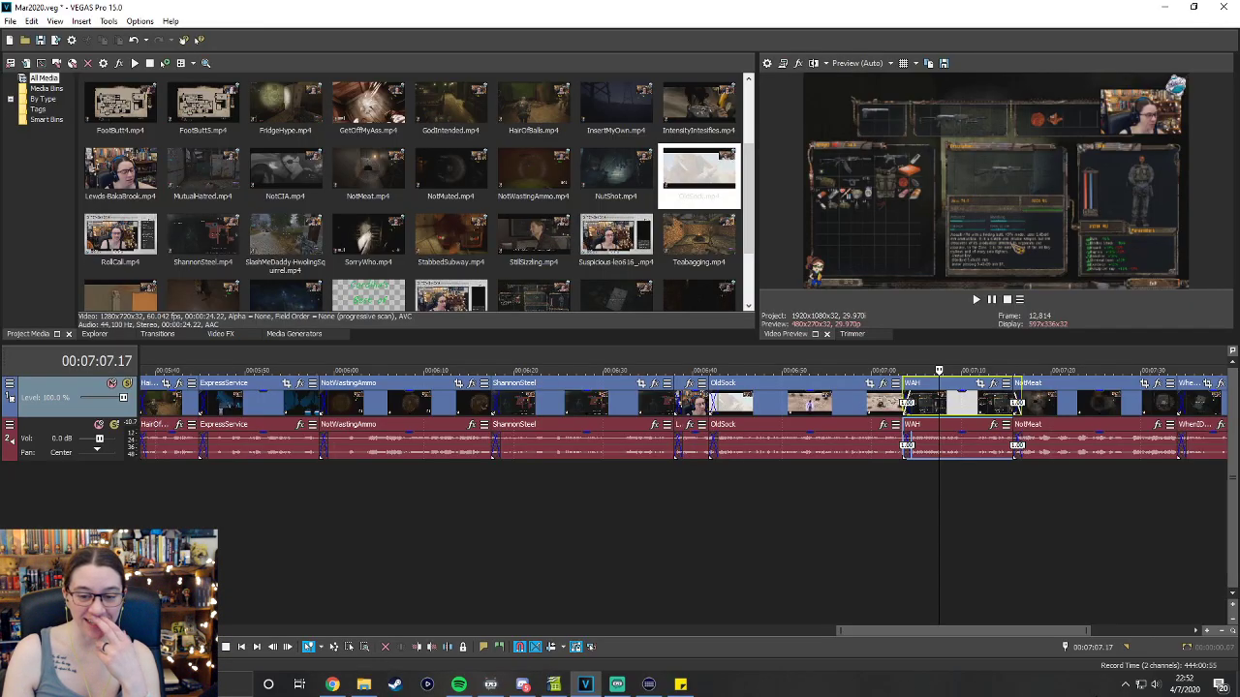
Remove ThankYouDave.mp4 from the project media.
drag(920, 632, 1048, 631)
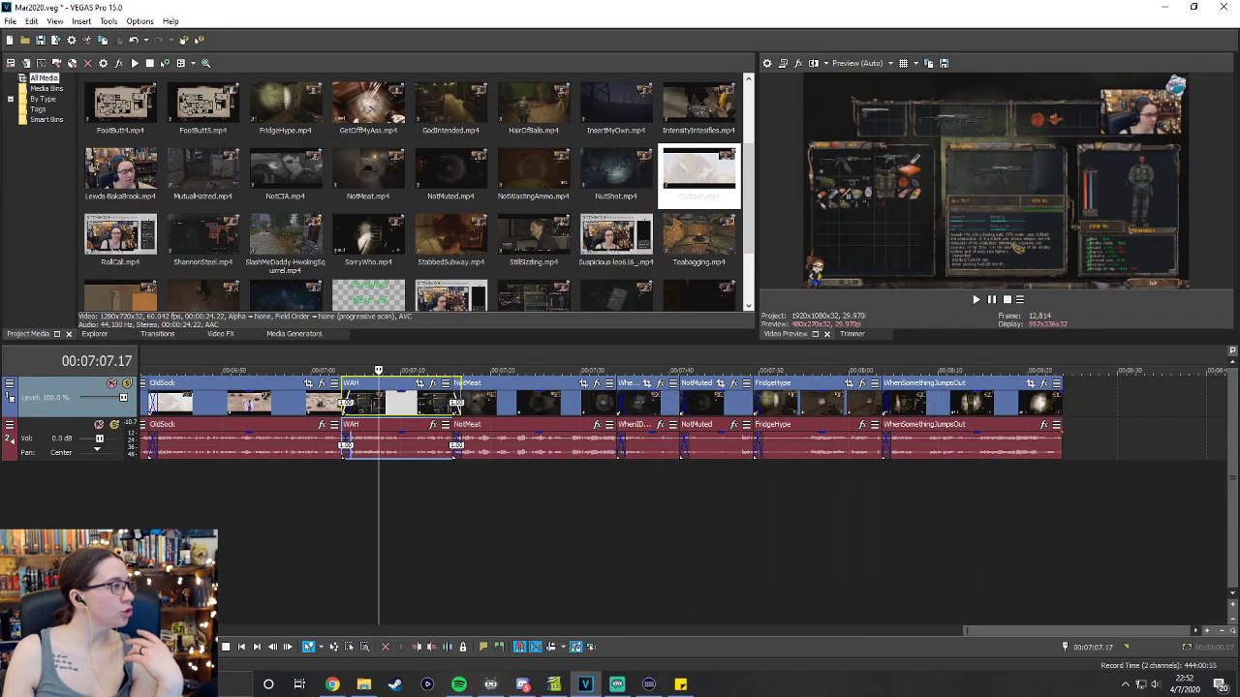
key(alt+Tab)
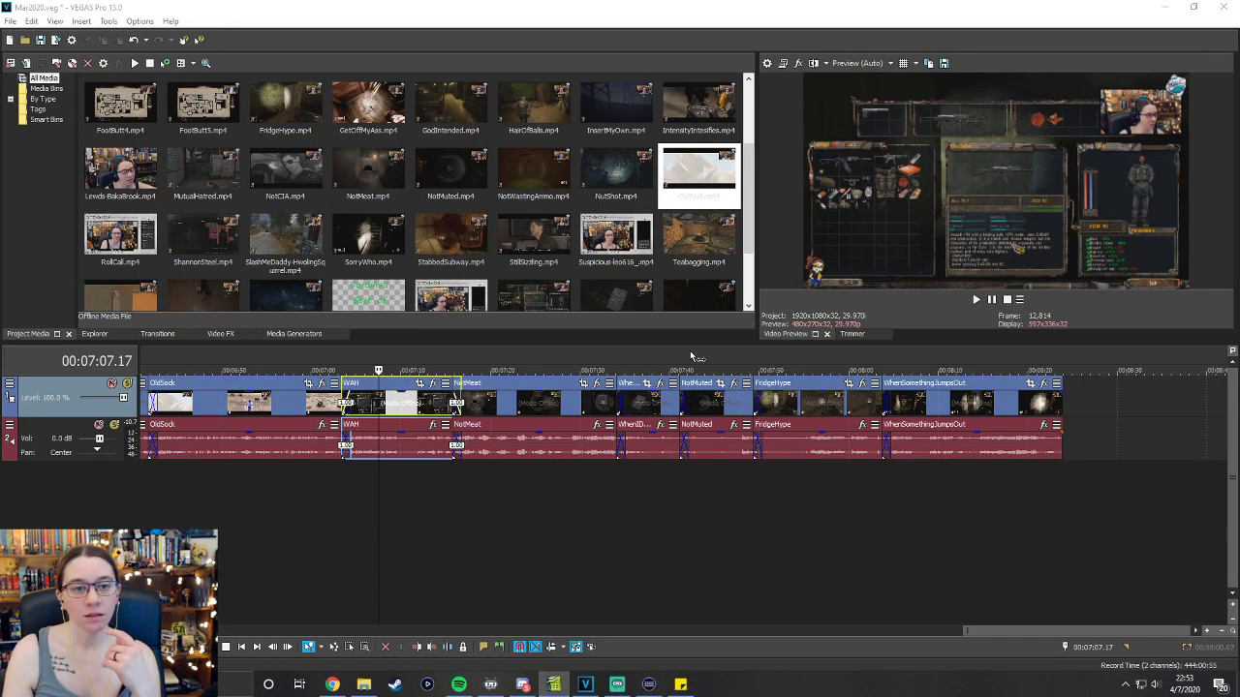
scroll(579, 228, down, 2)
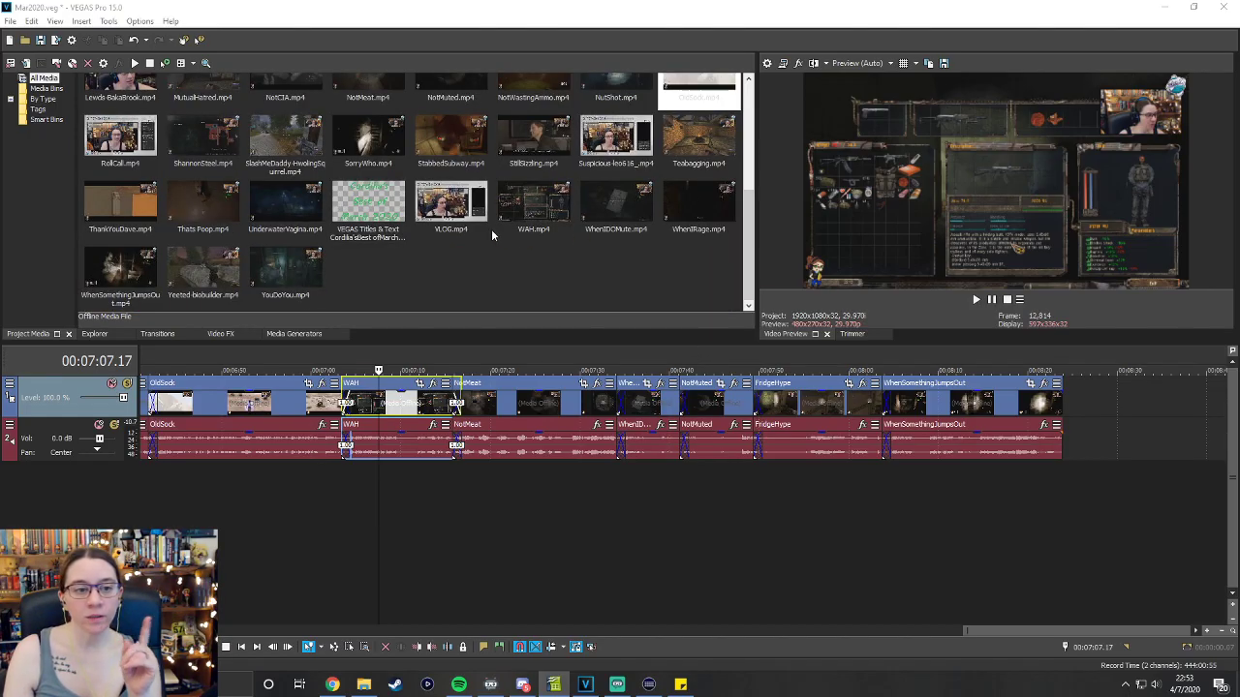
click(119, 215)
key(Delete)
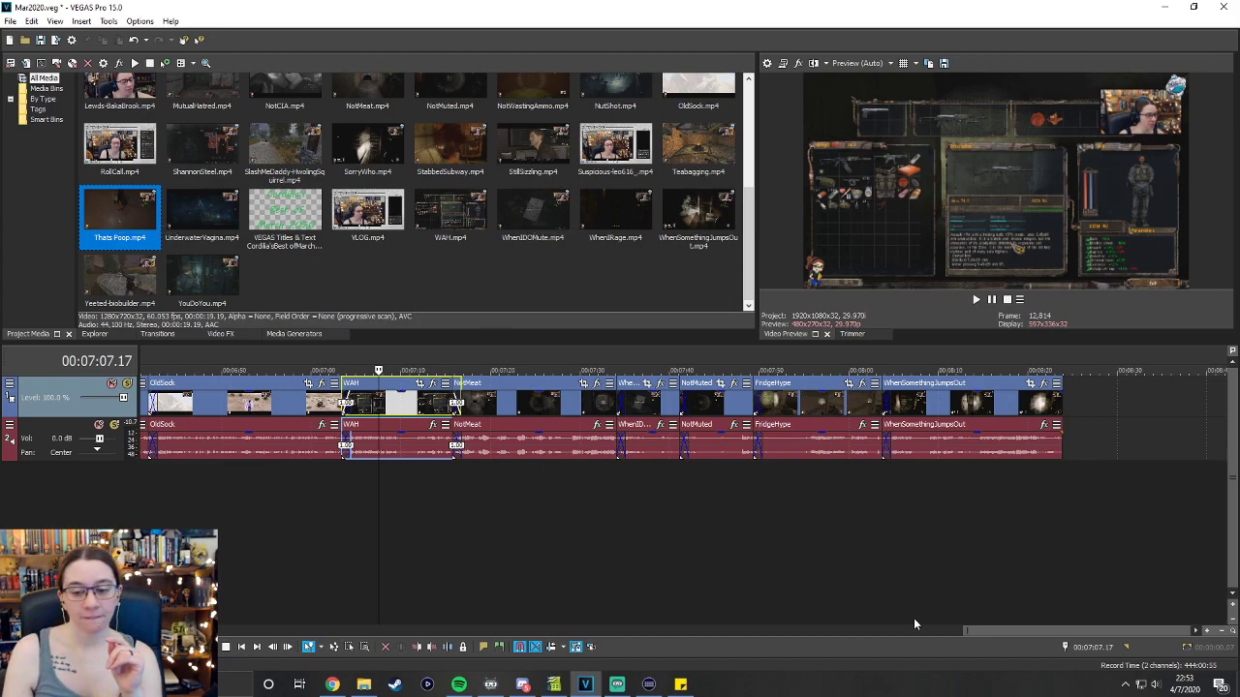
Add StillSizzling.mp4 to the end of the timeline directly after the WhenSomethingJumpsOut clip and play it back.
drag(1047, 629, 1105, 630)
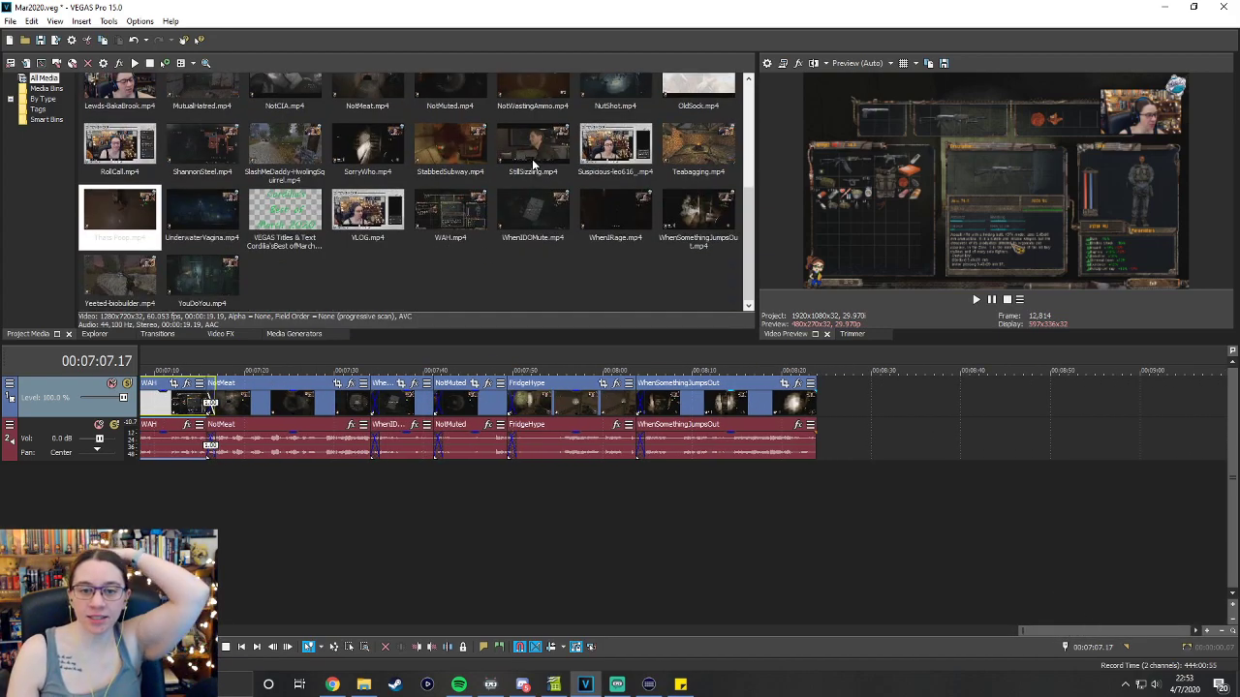
drag(532, 158, 817, 427)
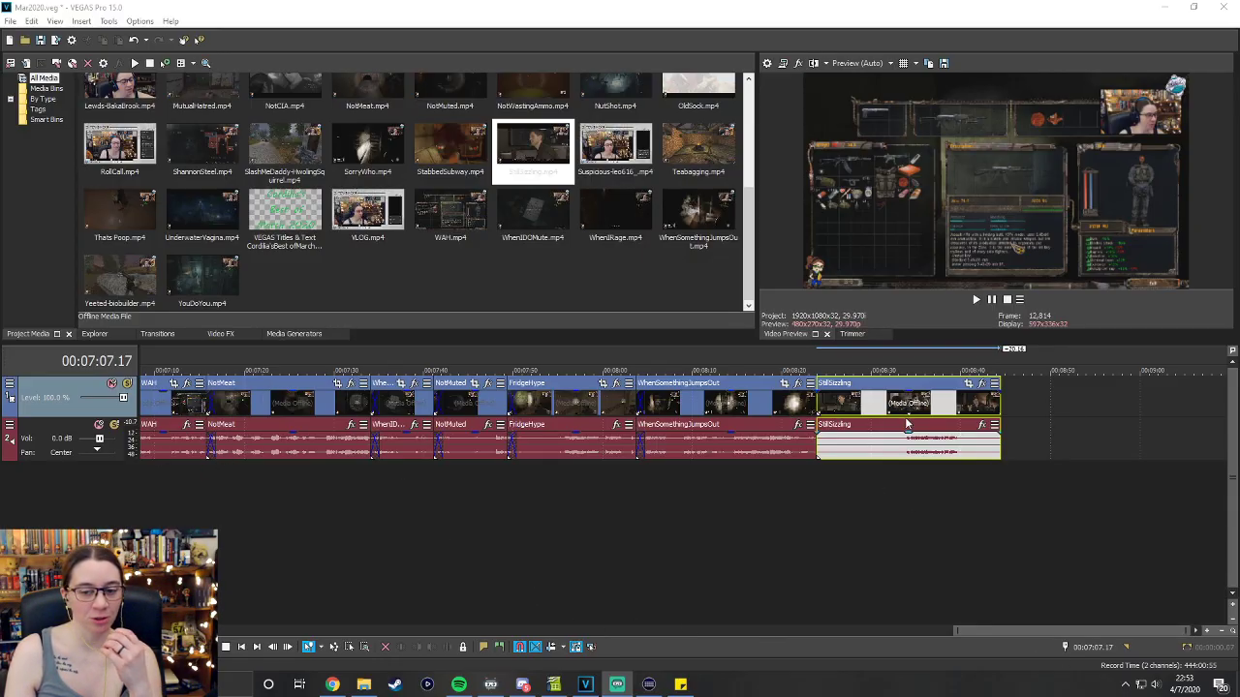
click(819, 363)
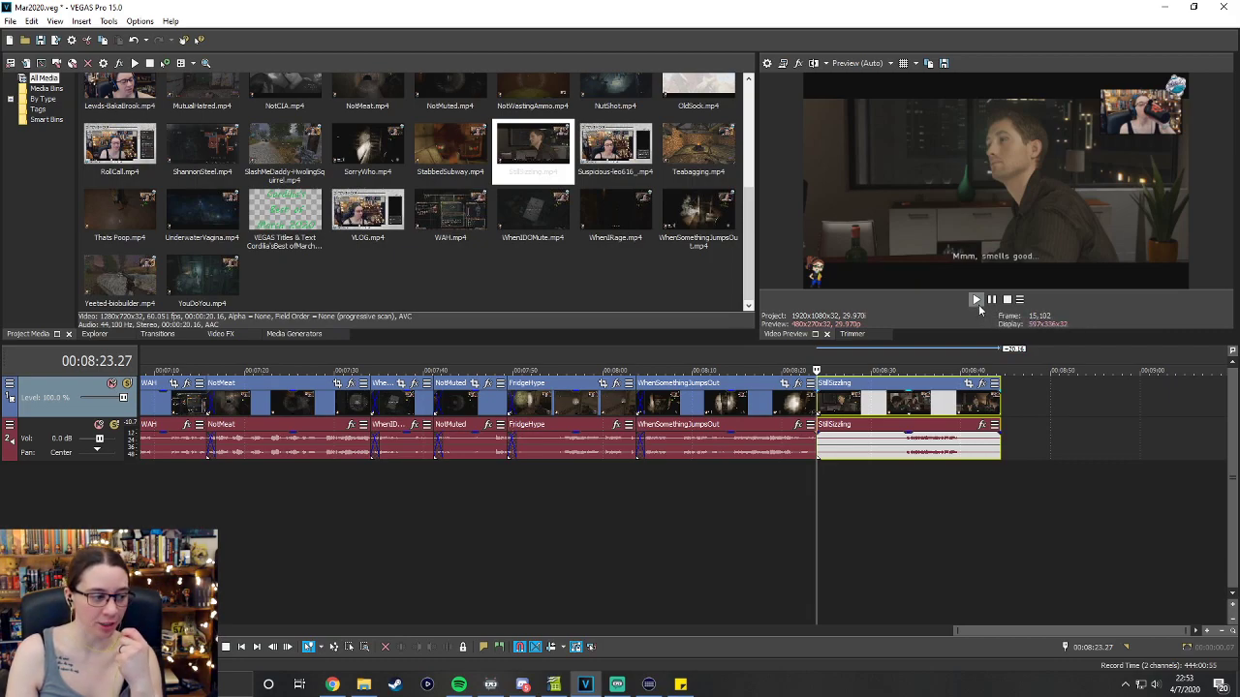
click(978, 306)
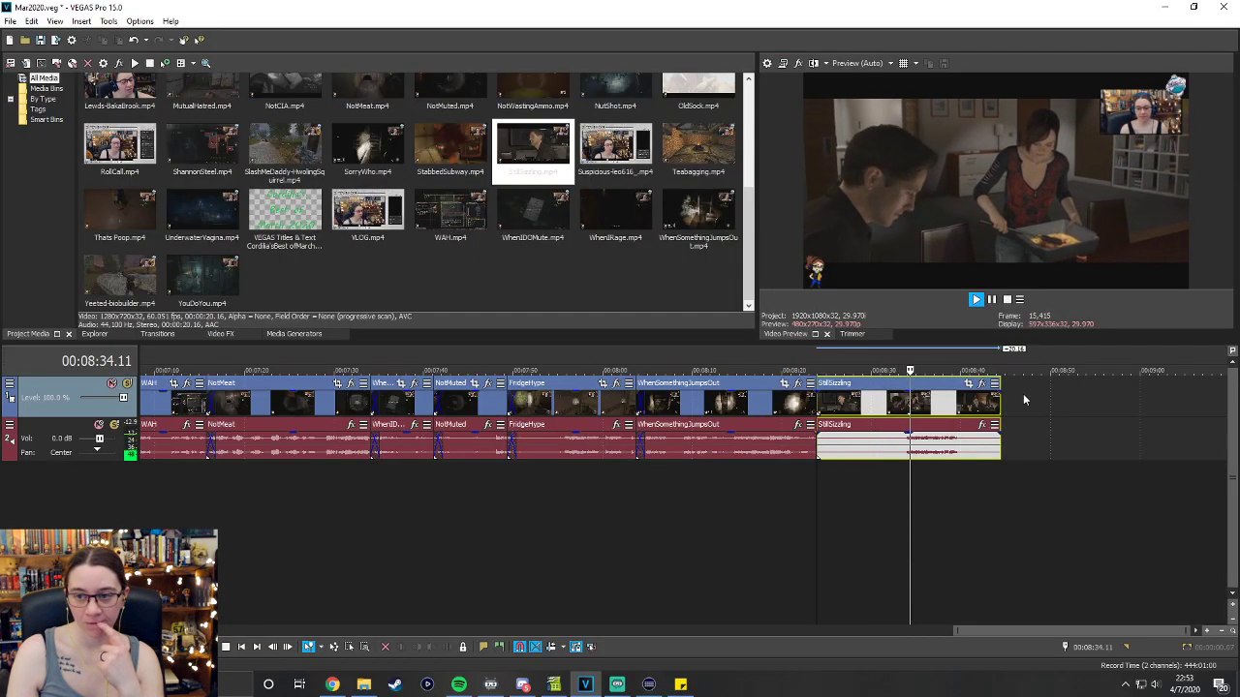
Trim about half a second off the end of StillSizzling and overlap its start 1 second with the WhenSomethingJumpsOut clip.
drag(999, 446, 981, 453)
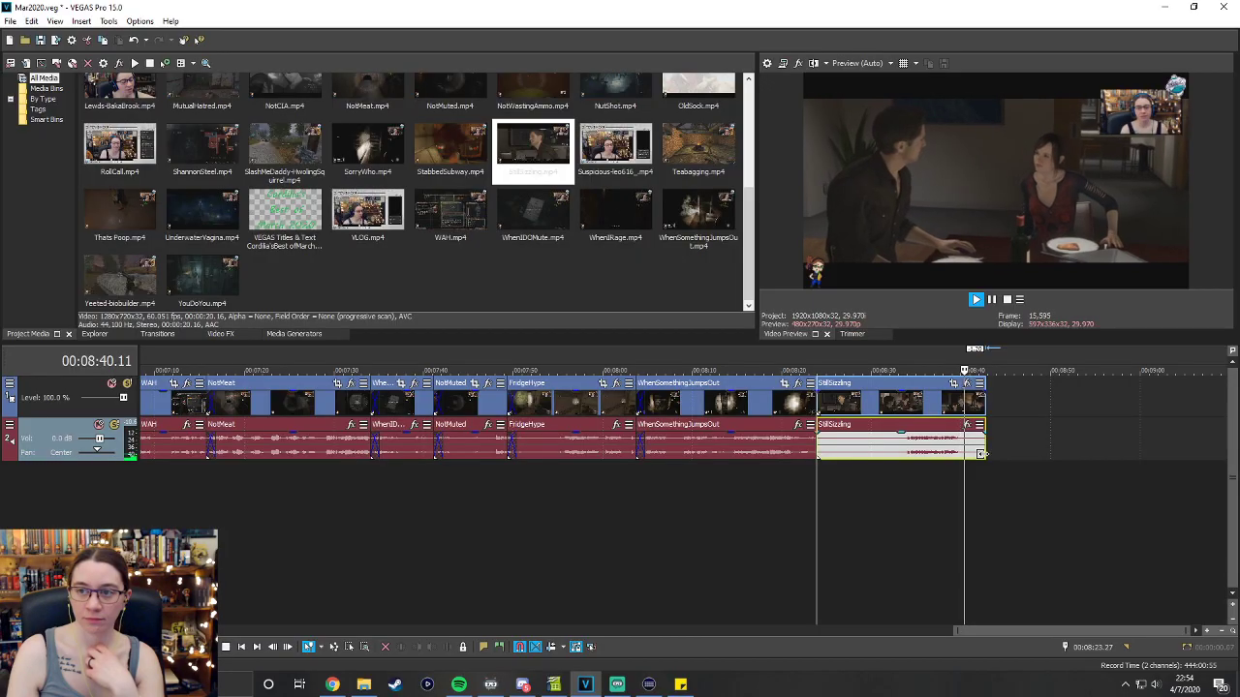
drag(980, 454, 993, 456)
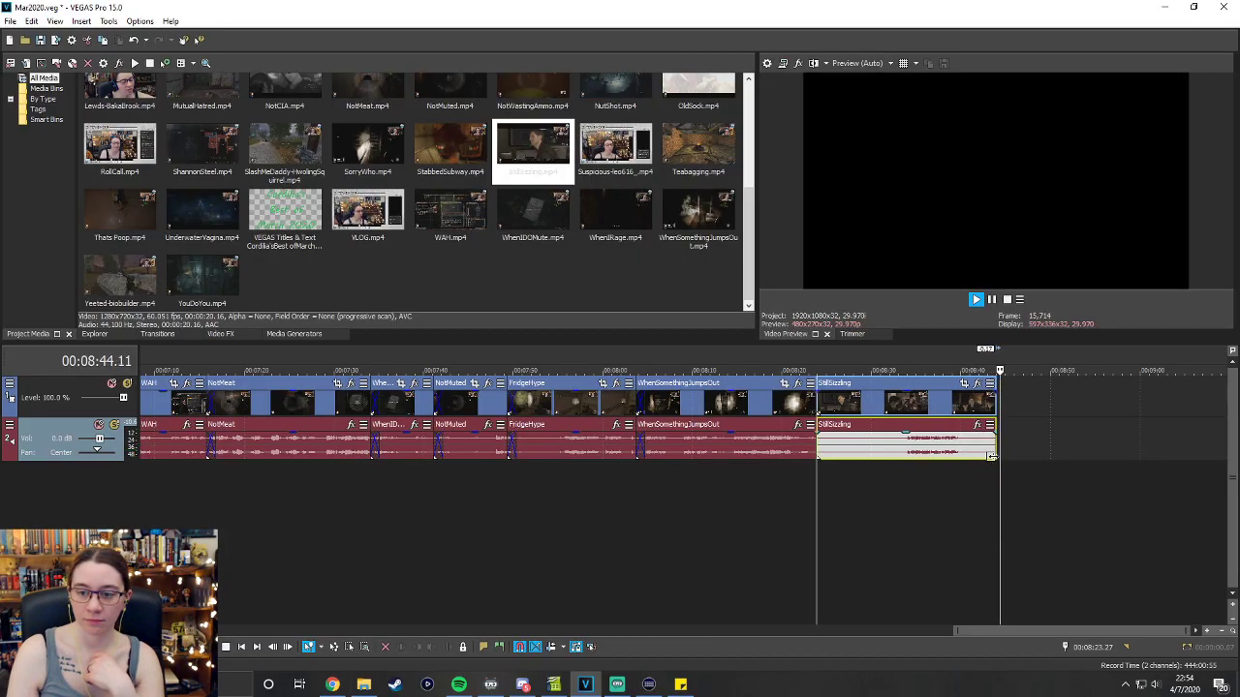
drag(909, 391, 900, 391)
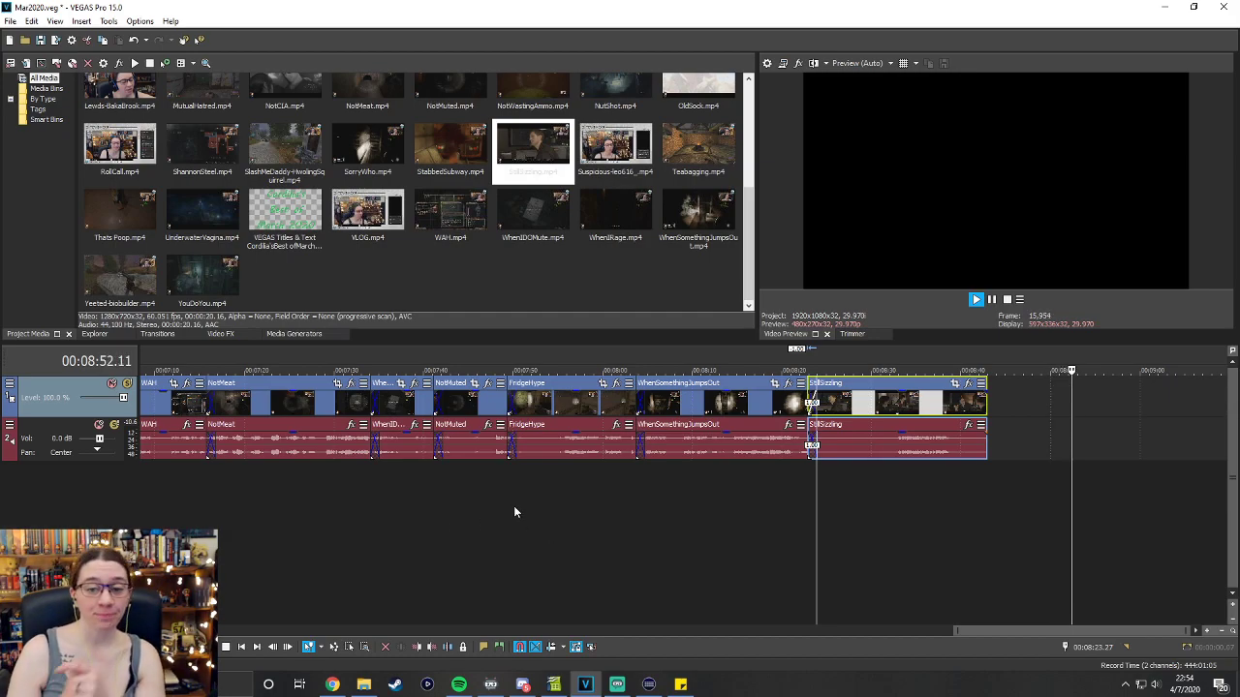
click(1005, 302)
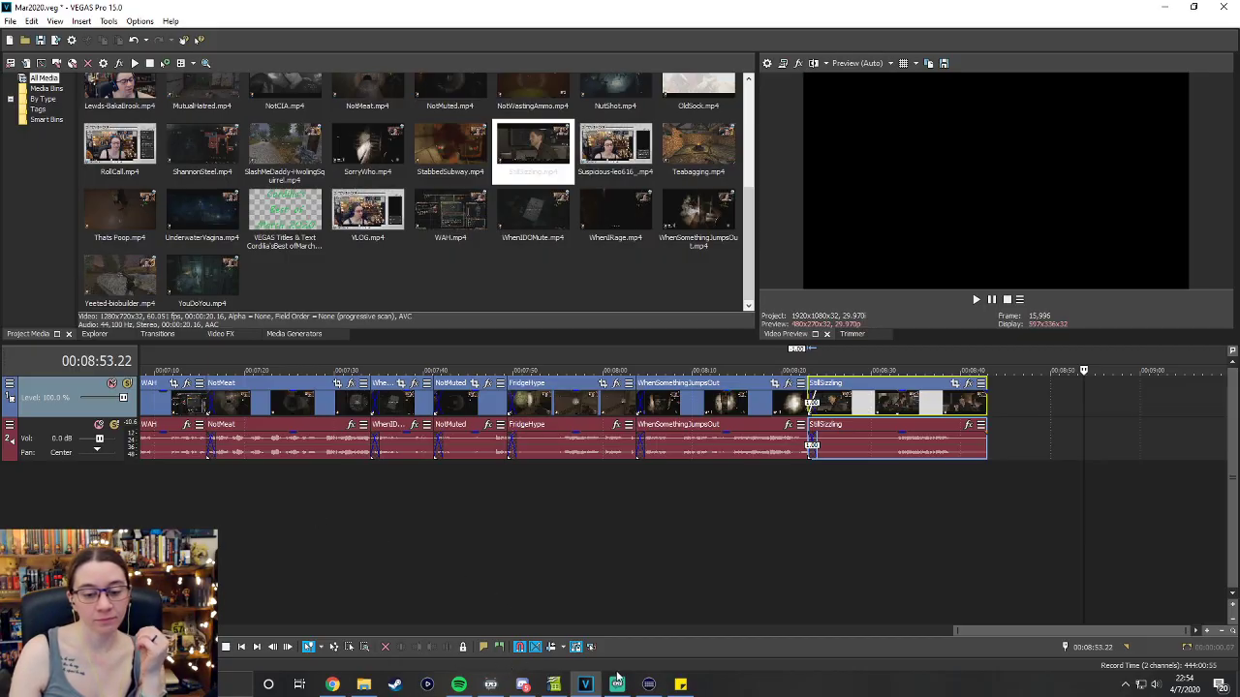
Look over the clip order on the timeline from the opening title to the StillSizzling clip at the end.
click(554, 684)
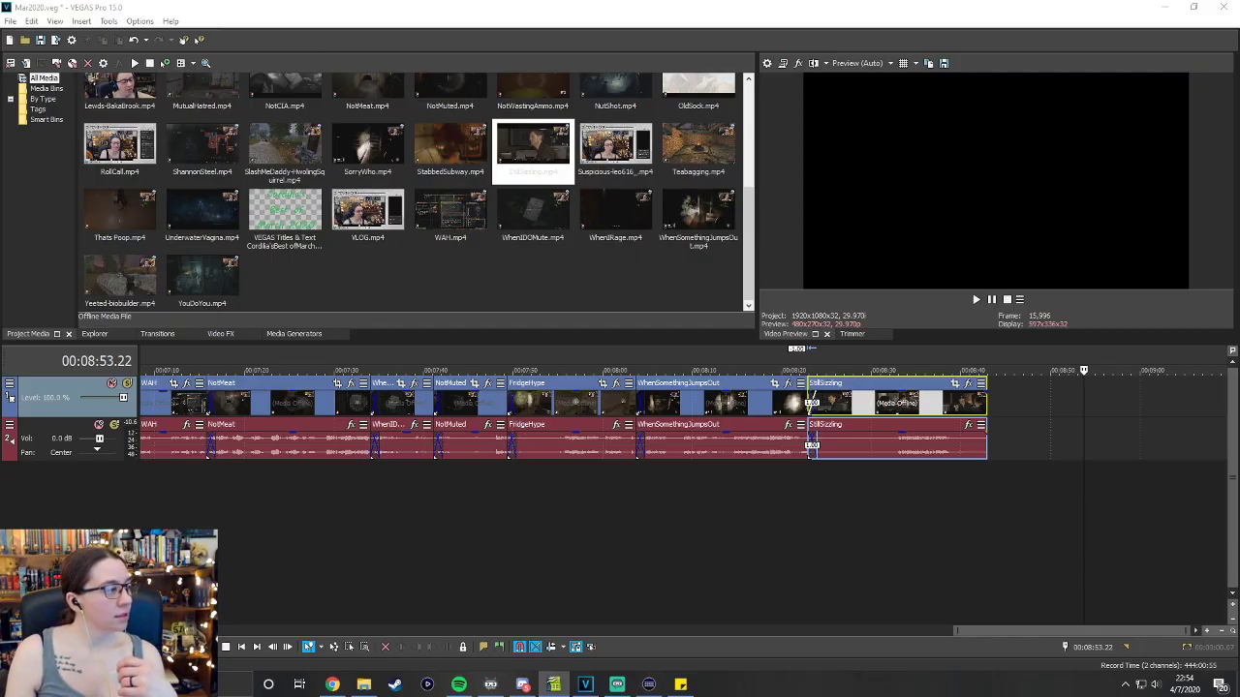
drag(972, 631, 184, 631)
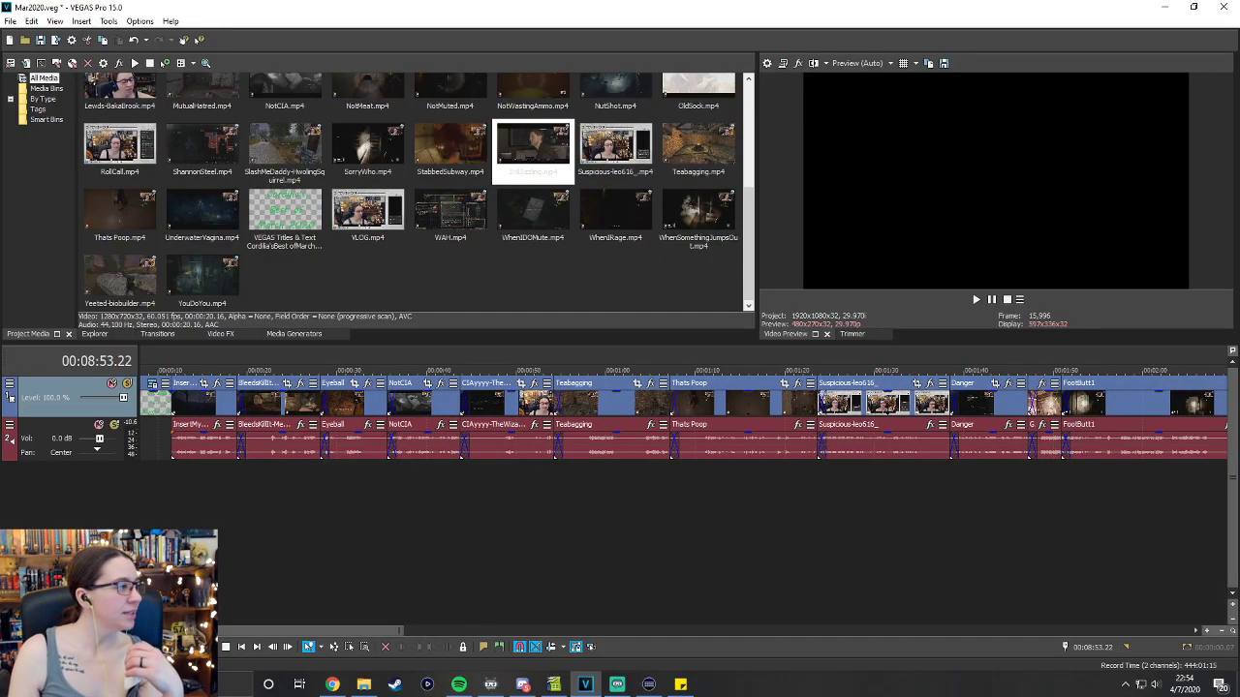
key(alt+Tab)
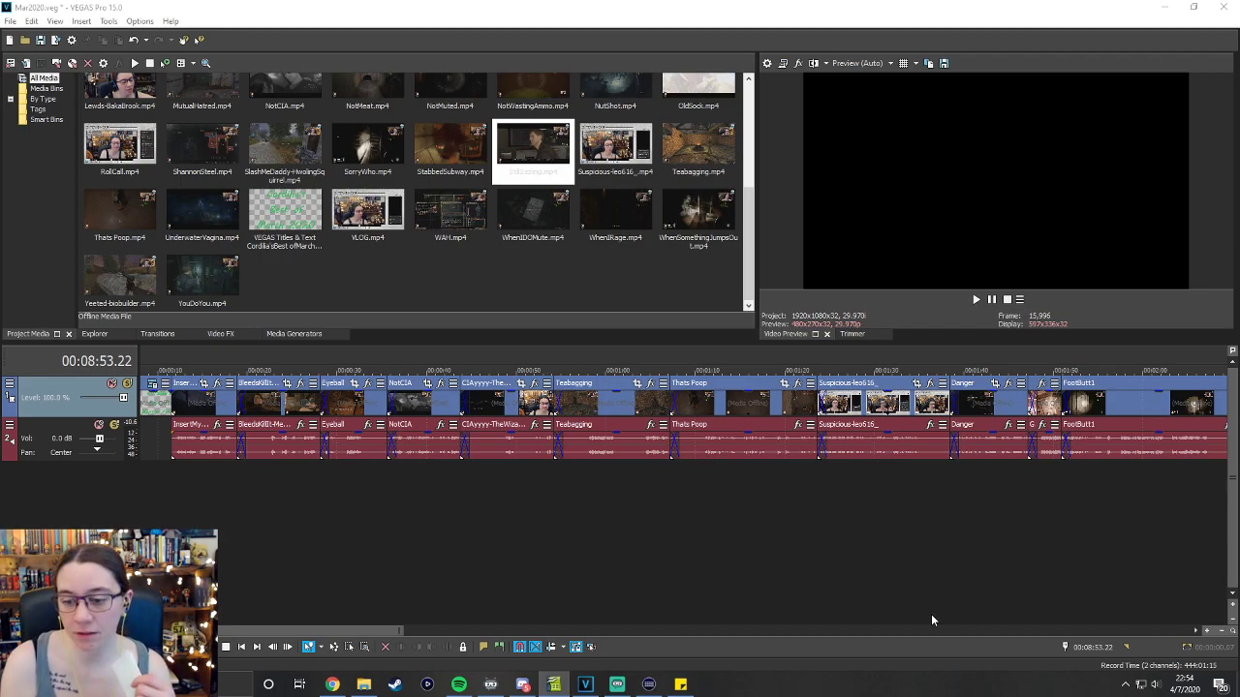
click(888, 632)
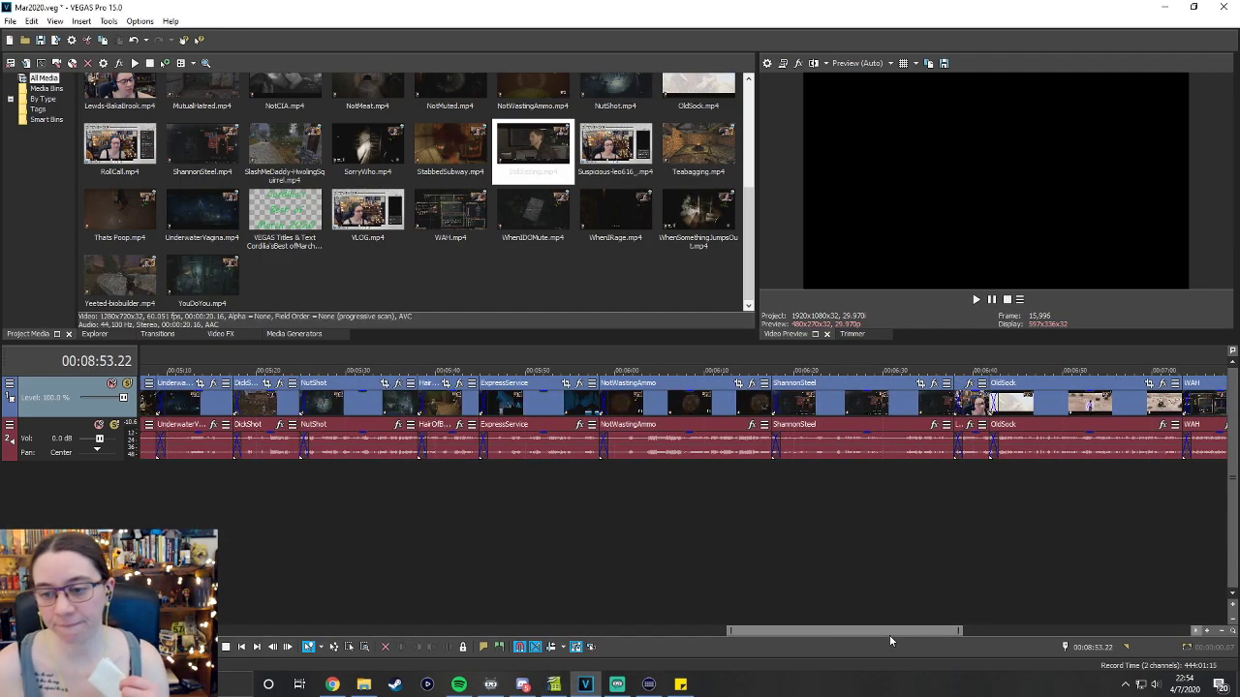
drag(889, 634, 1143, 629)
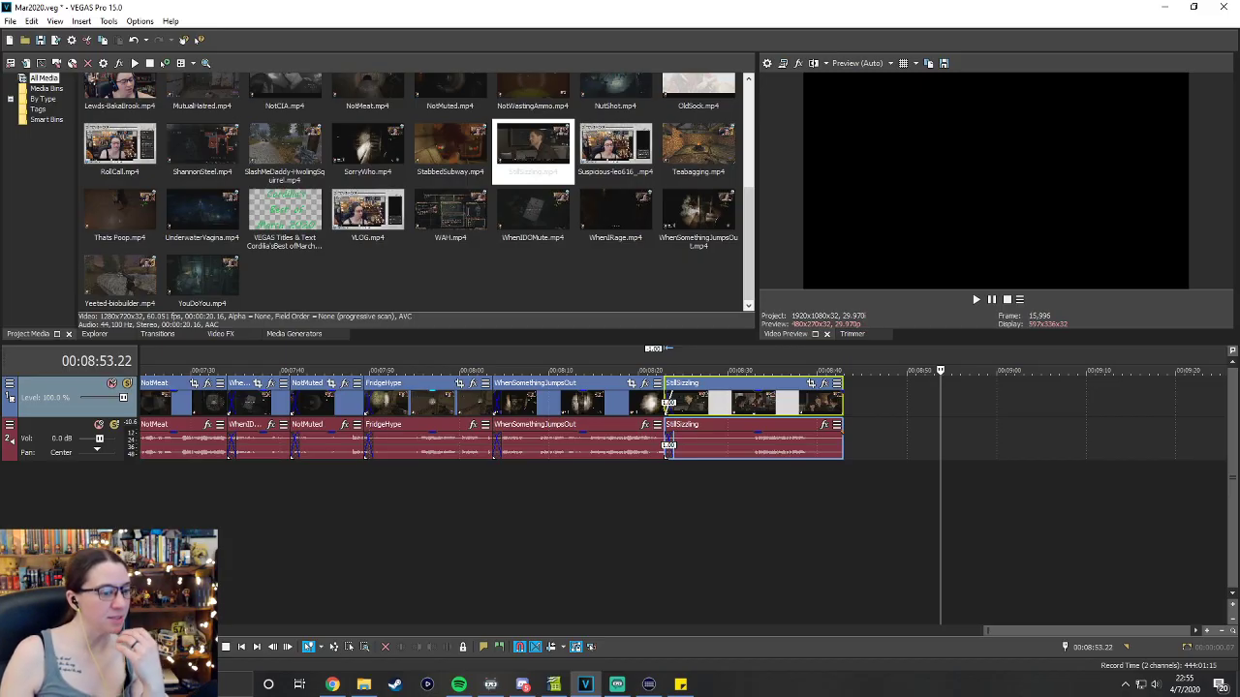
key(alt+Tab)
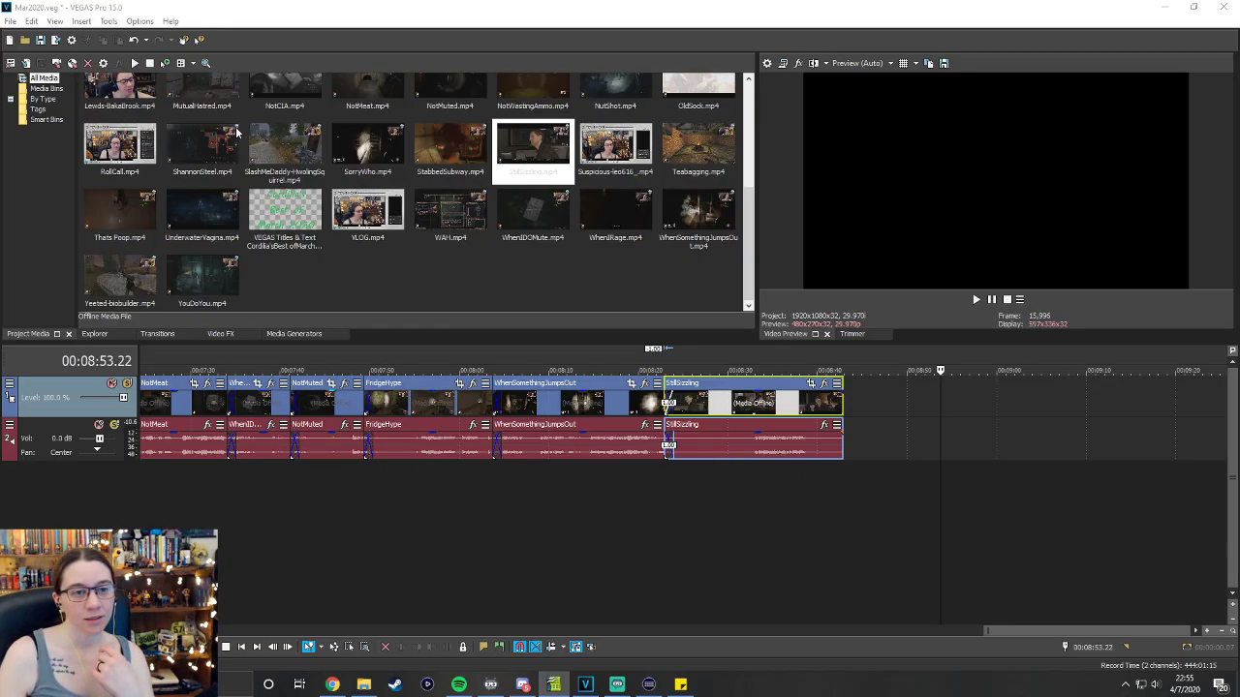
Add the SlashMeDaddy clip to the end of the timeline and overlap its start 1 second with the StillSizzling clip.
drag(288, 148, 852, 431)
drag(1009, 629, 1024, 627)
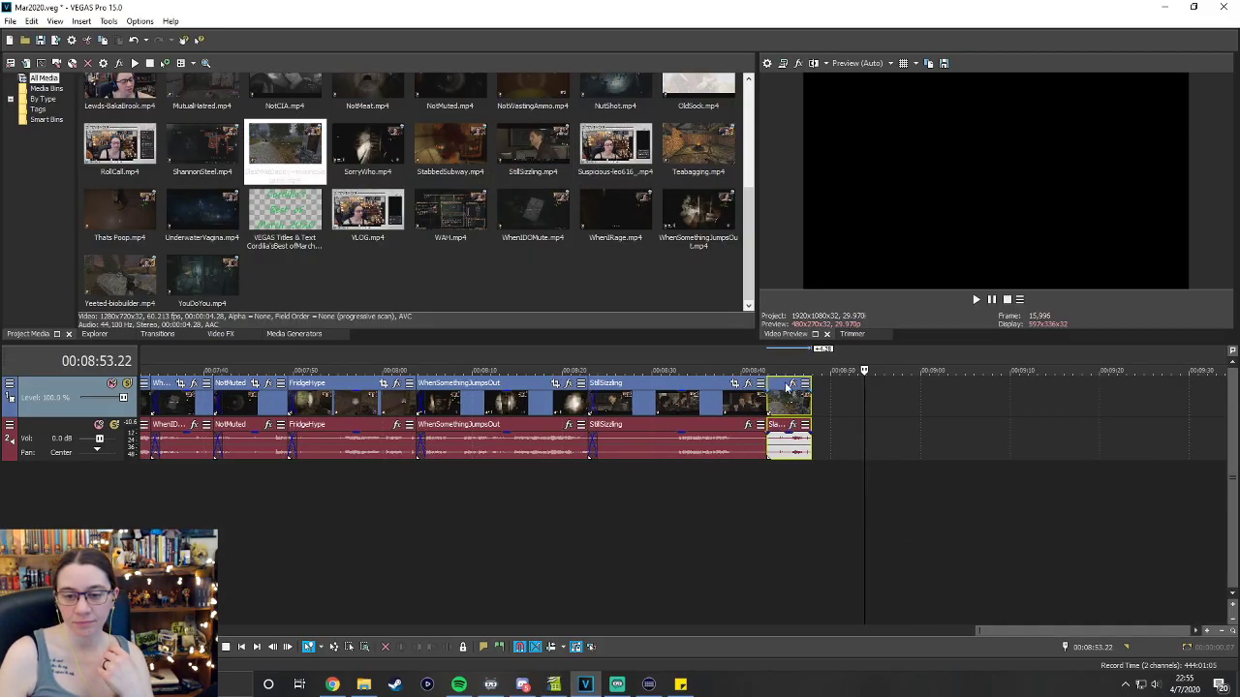
drag(780, 387, 771, 379)
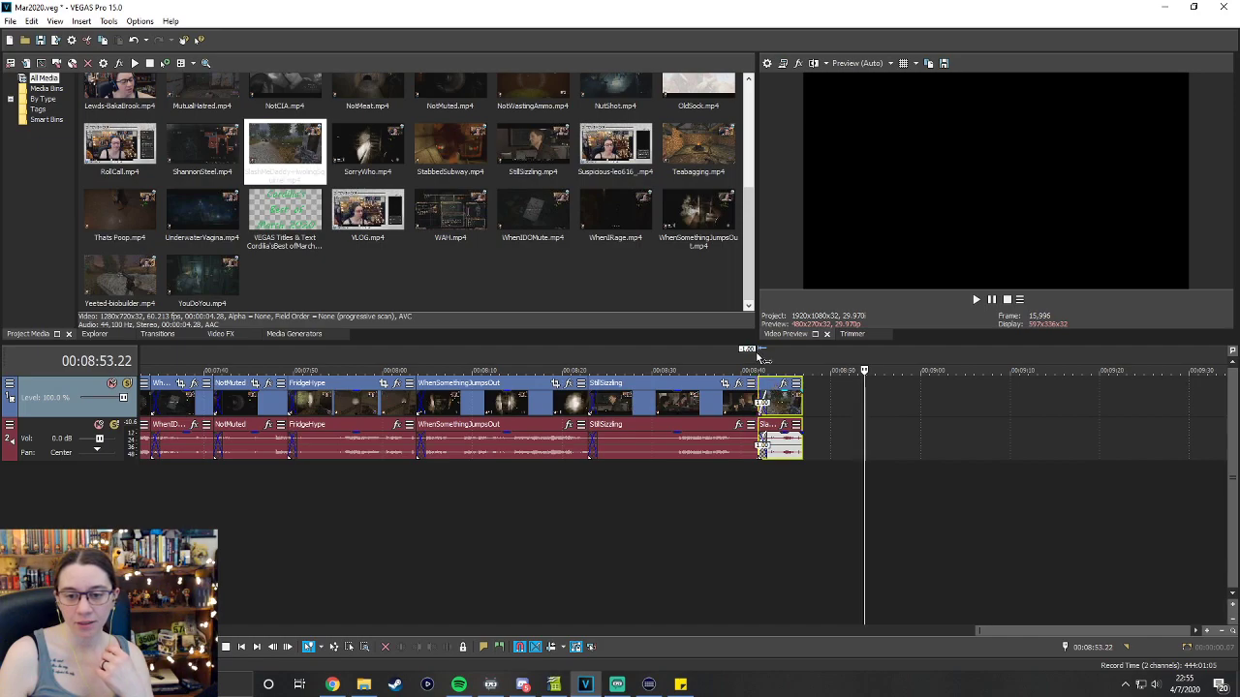
Play back the transition from StillSizzling into SlashMeDaddy, and move the SlashMeDaddy clip about 21 seconds later to leave a gap.
click(748, 362)
click(976, 299)
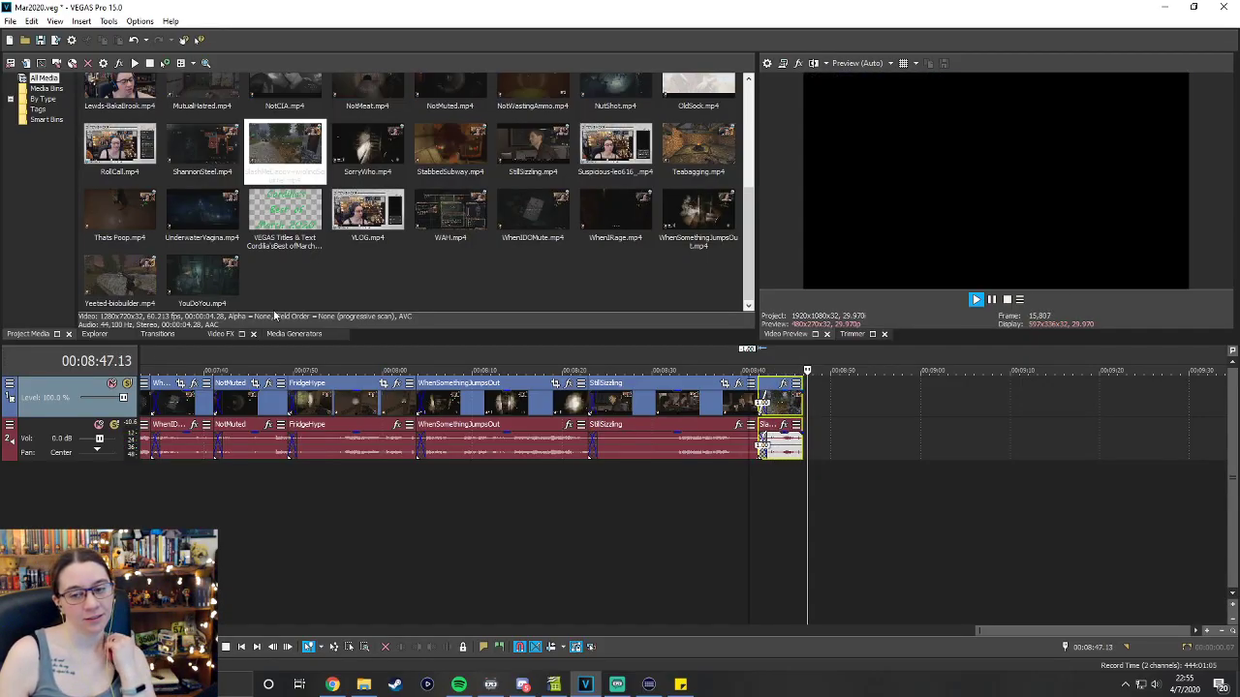
click(753, 372)
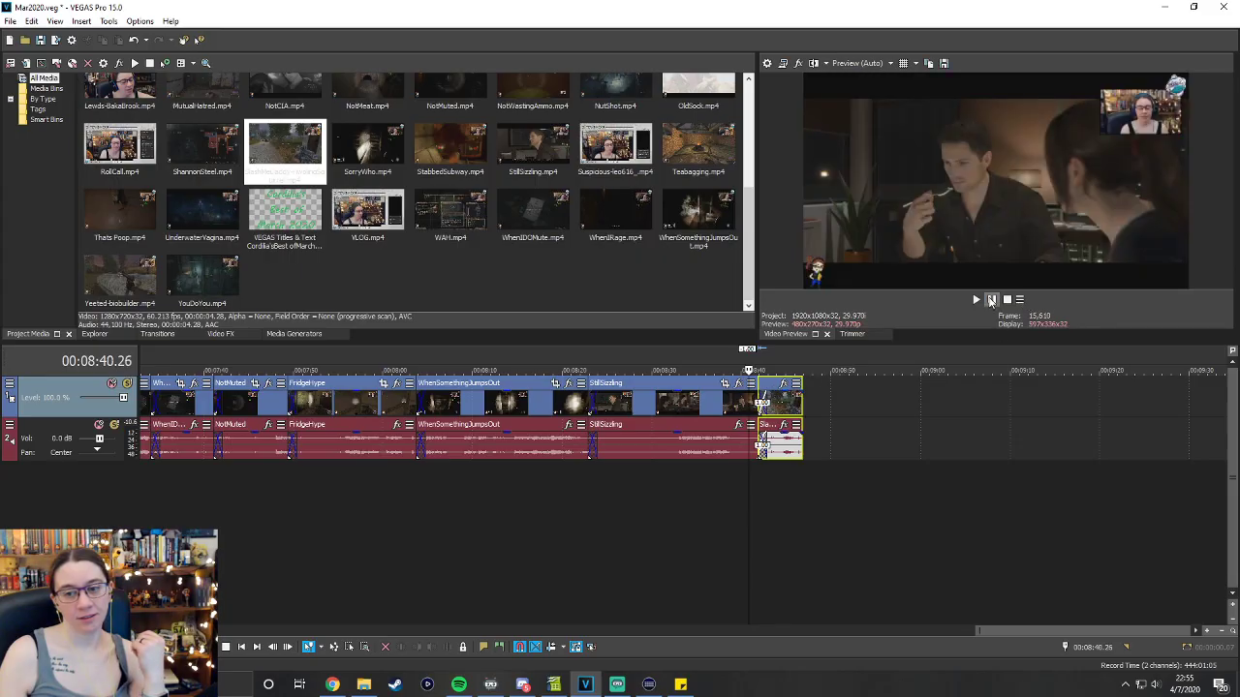
drag(779, 380, 969, 380)
key(space)
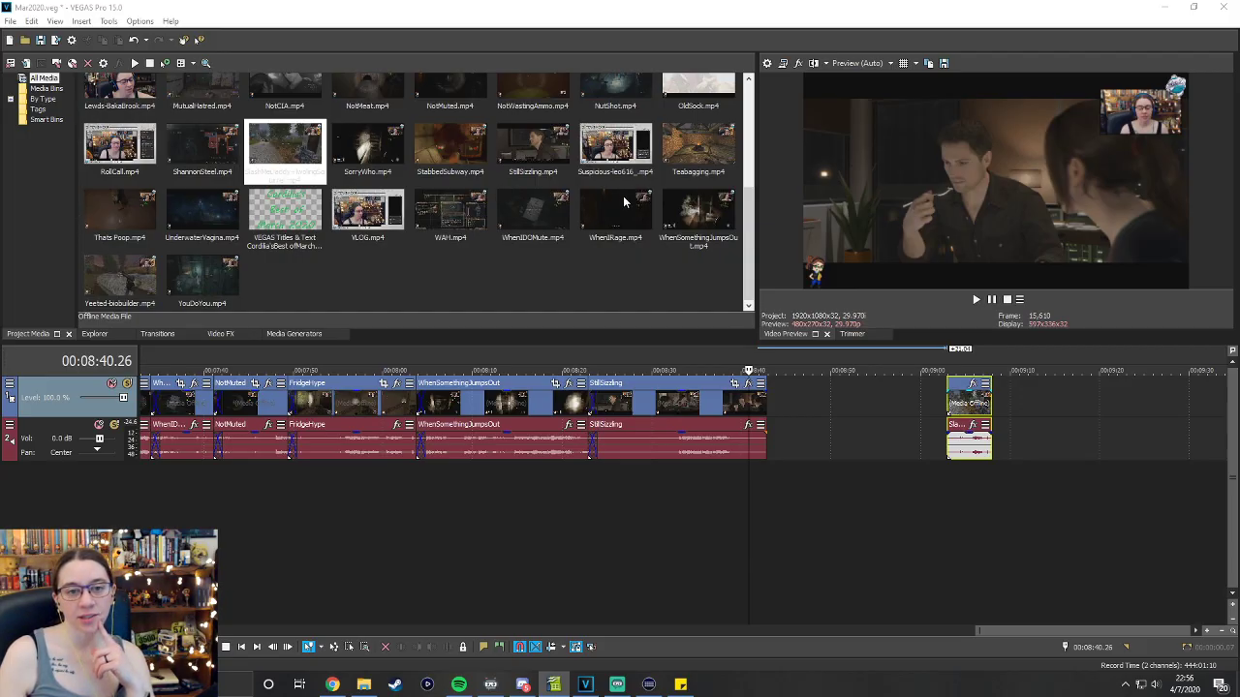
Add the SorryWho clip to the timeline directly after StillSizzling and play it back.
drag(360, 155, 780, 405)
click(766, 366)
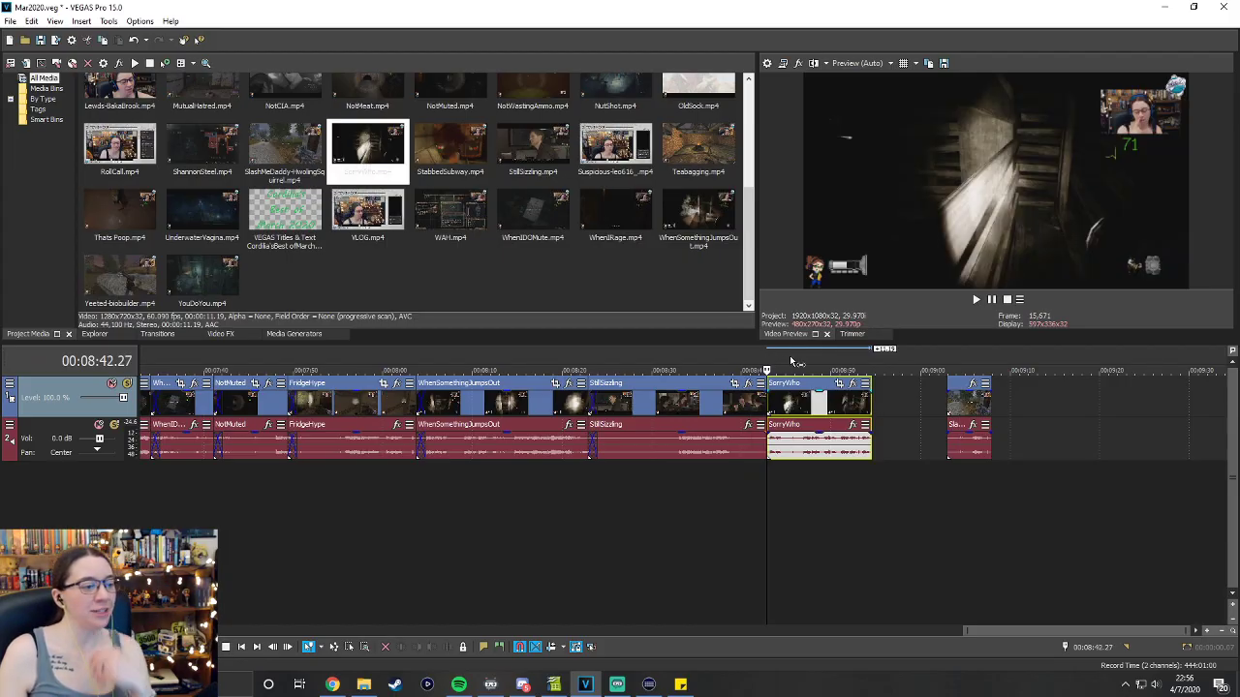
click(976, 300)
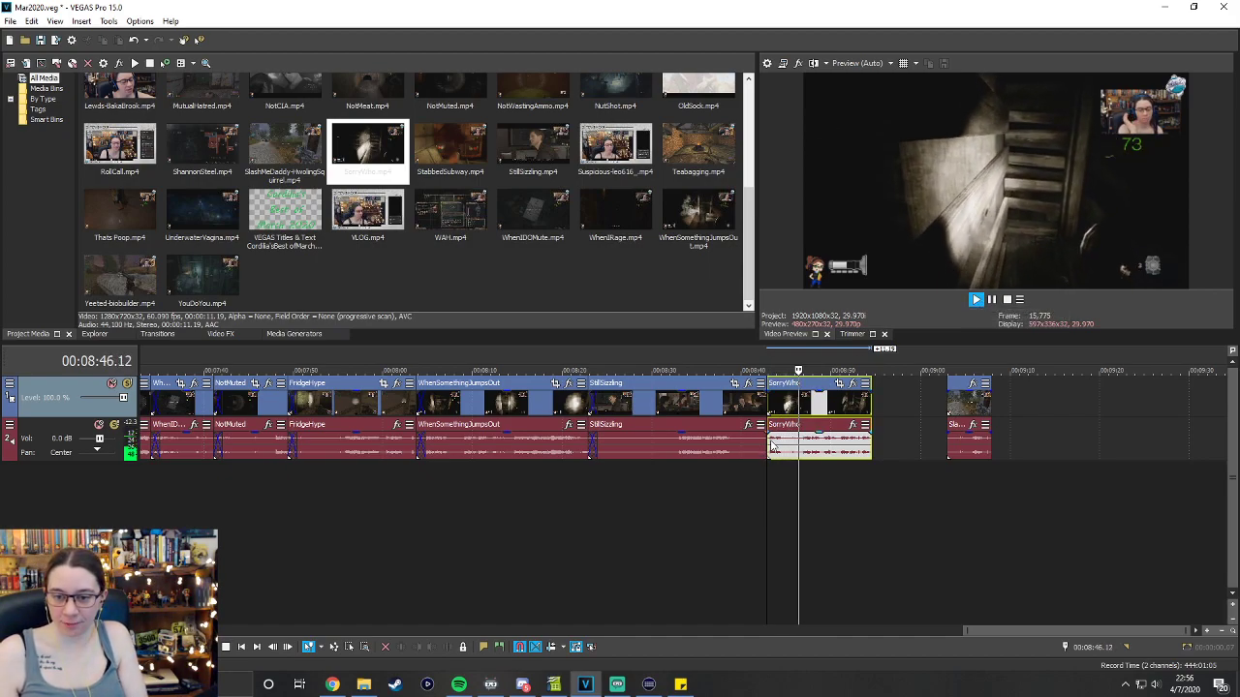
Trim about 2.8 seconds off SorryWho's start and shorten its end, then overlap it 1 second with StillSizzling.
drag(768, 441, 792, 440)
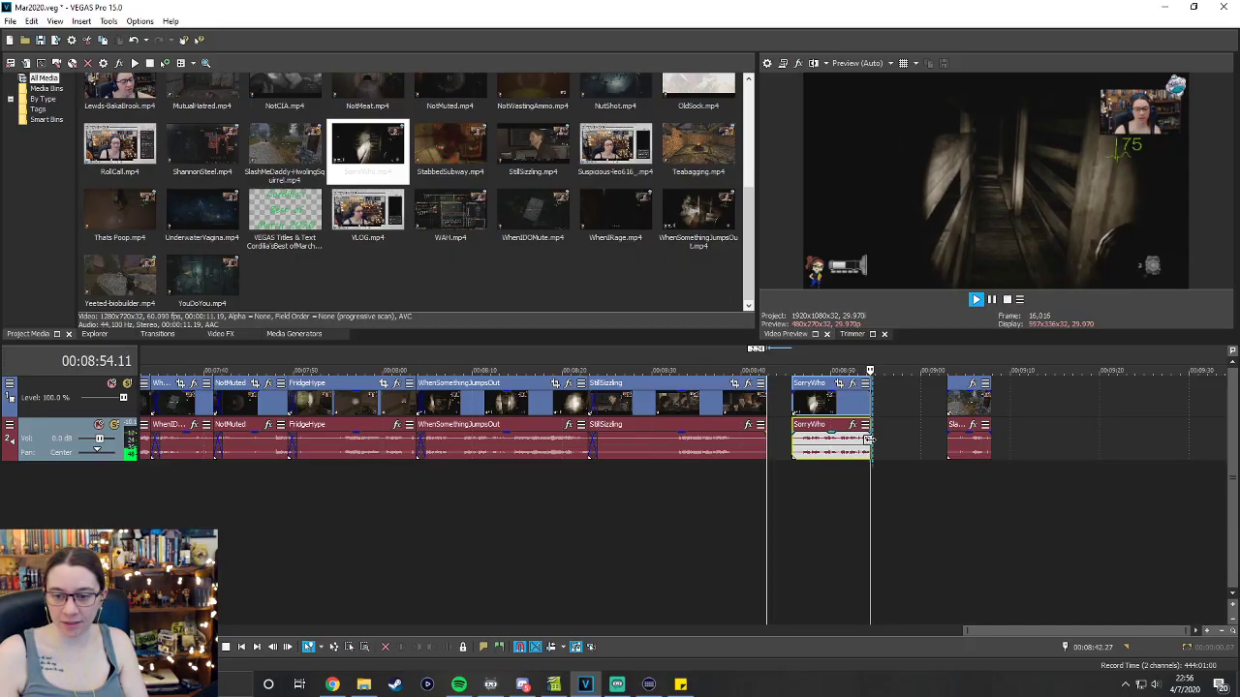
drag(868, 438, 791, 407)
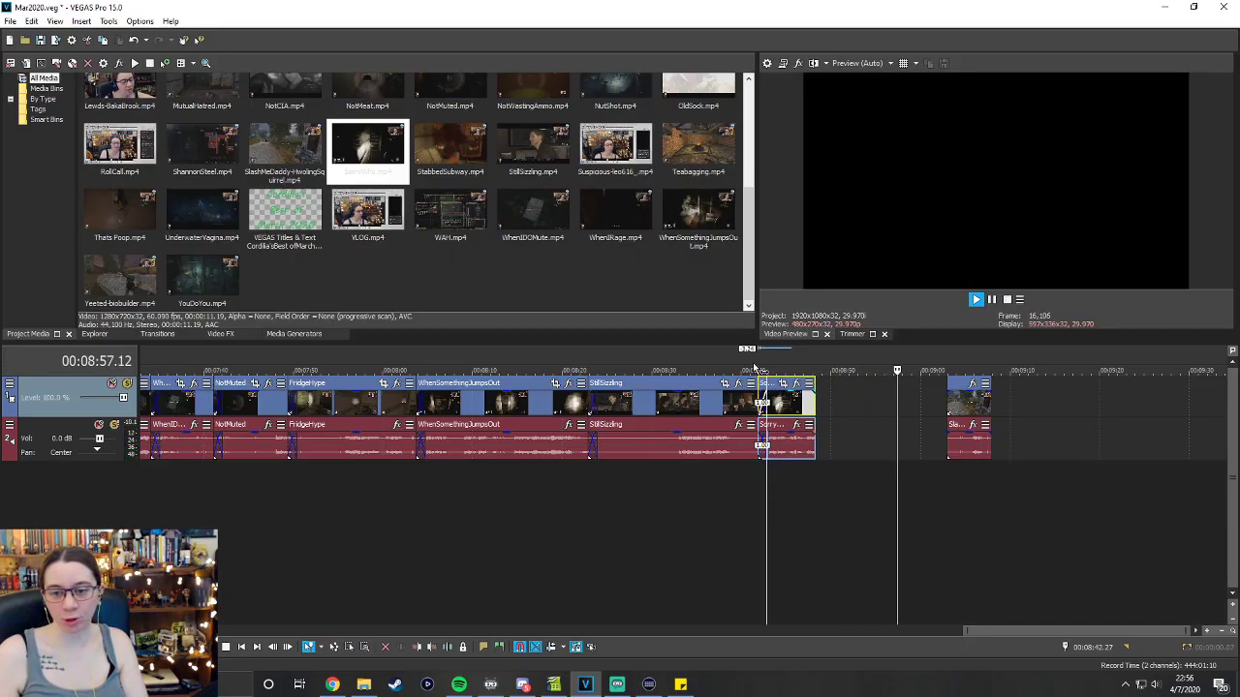
click(755, 370)
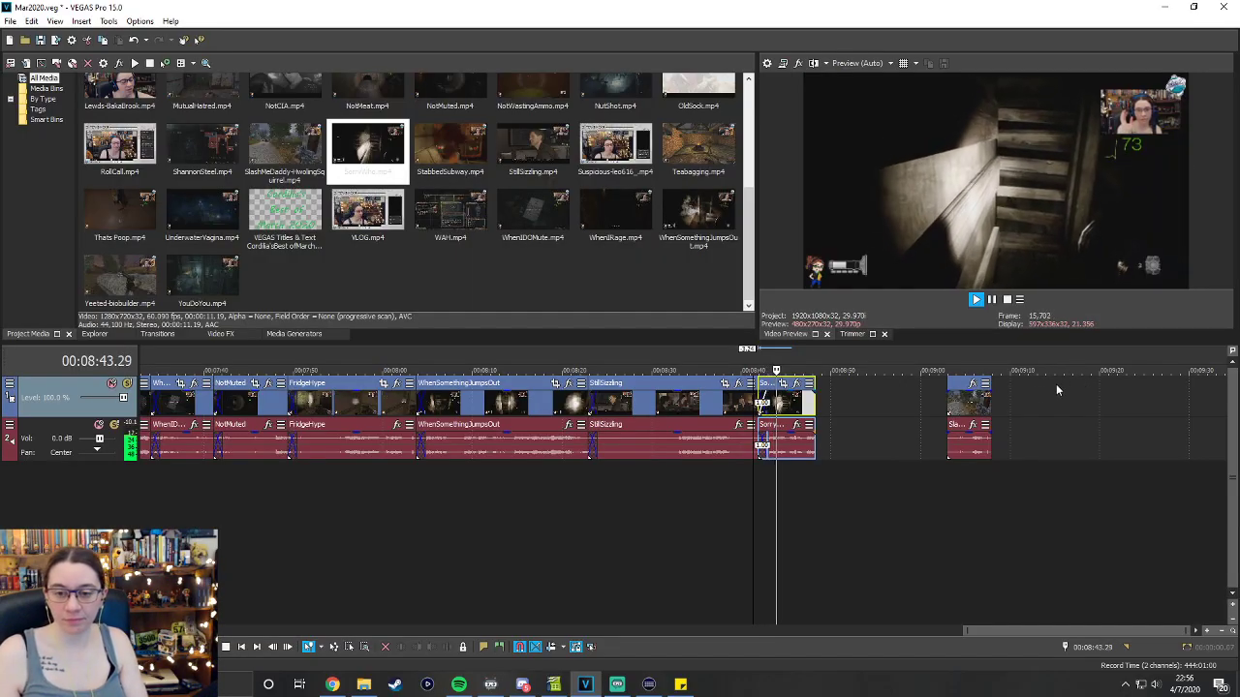
click(751, 368)
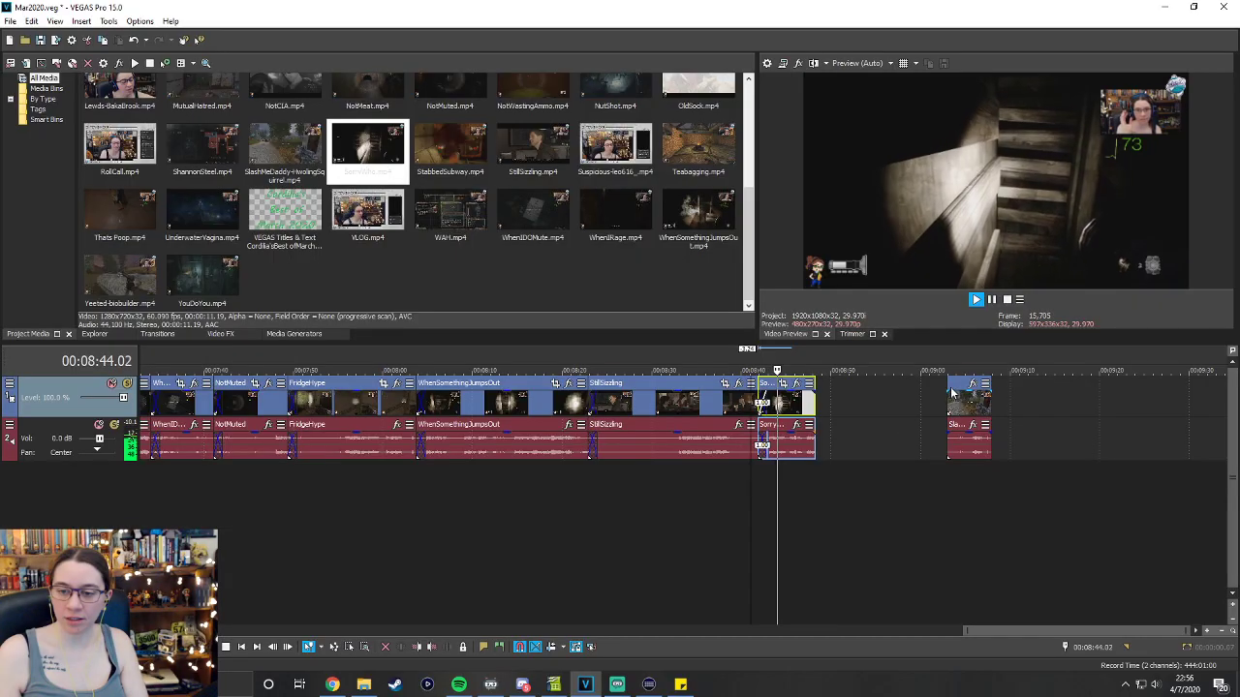
Trim about half a second off the end of SorryWho and overlap the start of SlashMeDaddy 1 second with it.
drag(958, 400, 817, 400)
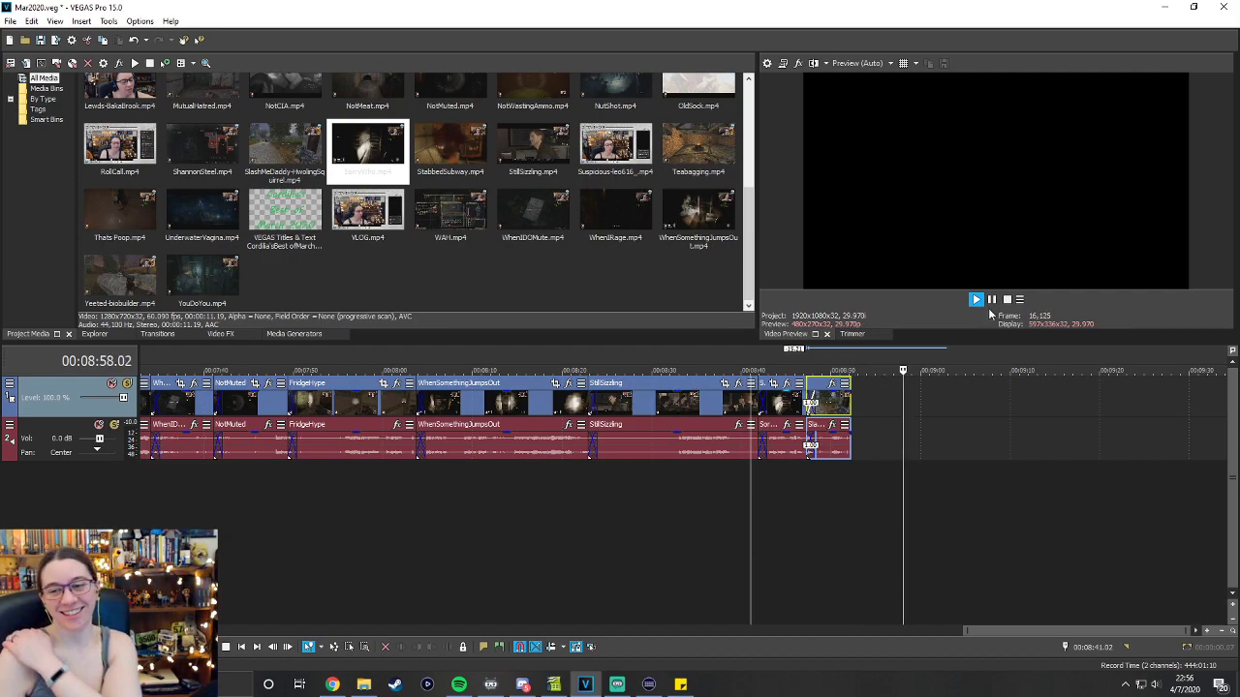
key(Return)
mouse_move(805, 392)
mouse_down()
mouse_move(794, 388)
mouse_move(820, 384)
mouse_up()
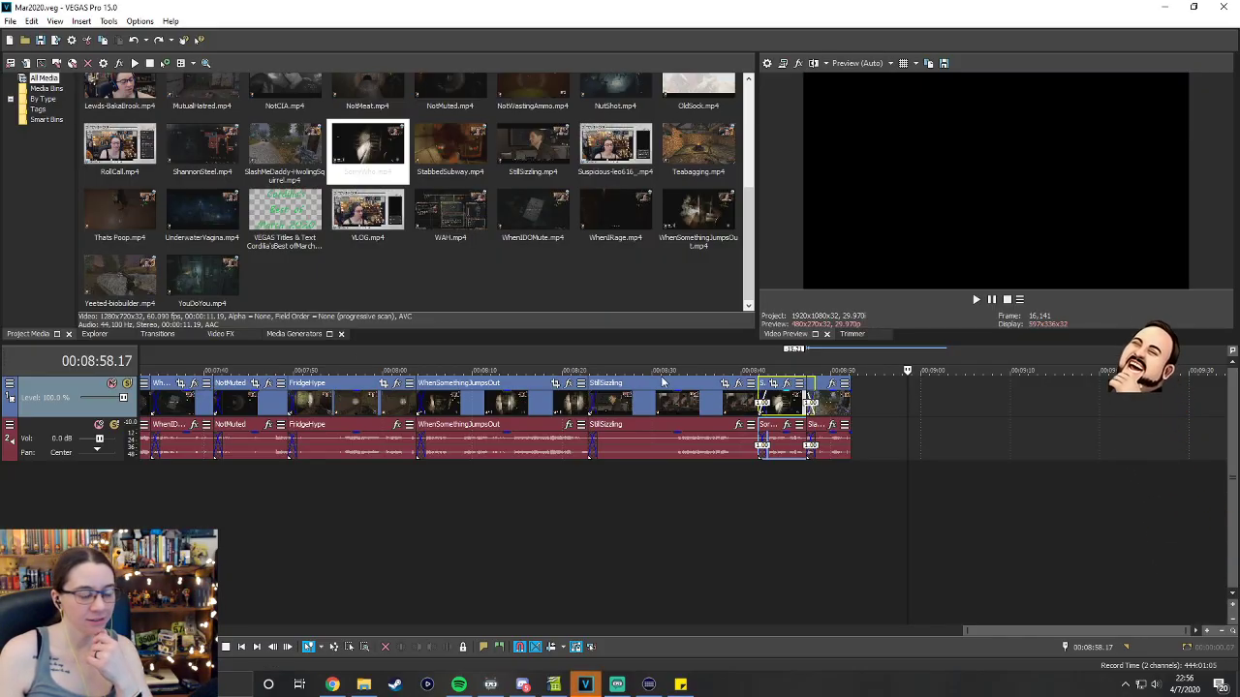
drag(827, 390, 863, 392)
drag(811, 442, 807, 443)
drag(858, 388, 811, 393)
Play back the transition from SorryWho into SlashMeDaddy.
click(767, 365)
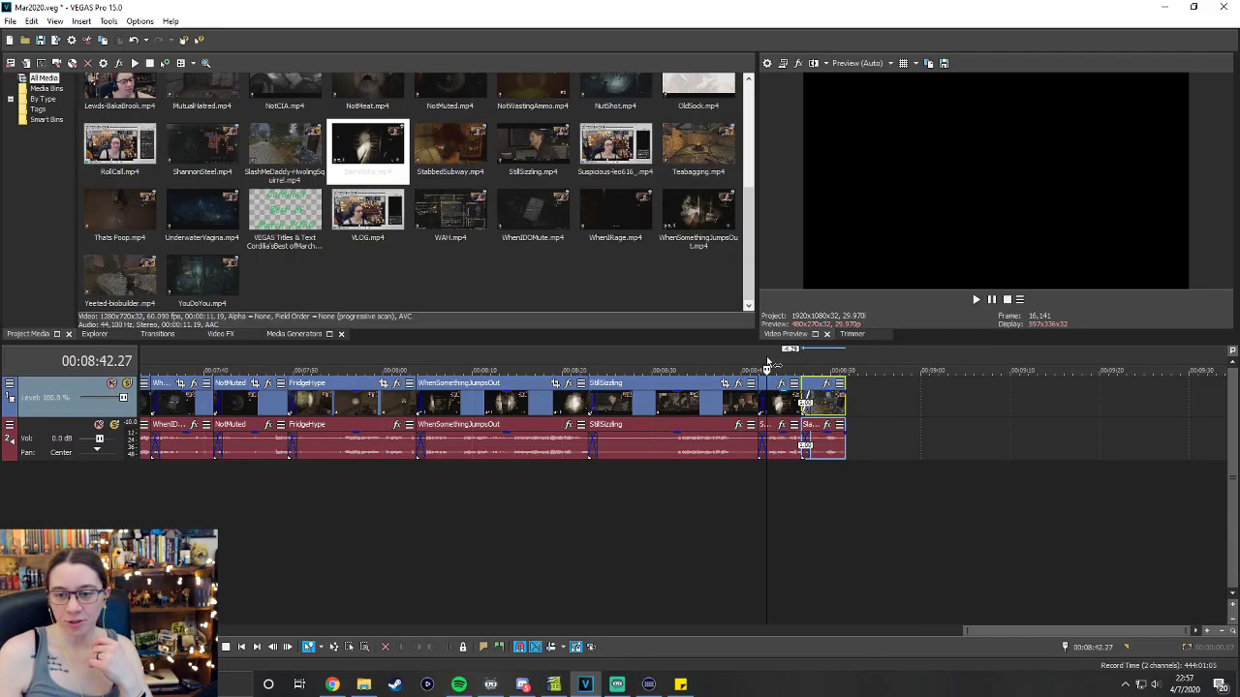
click(976, 301)
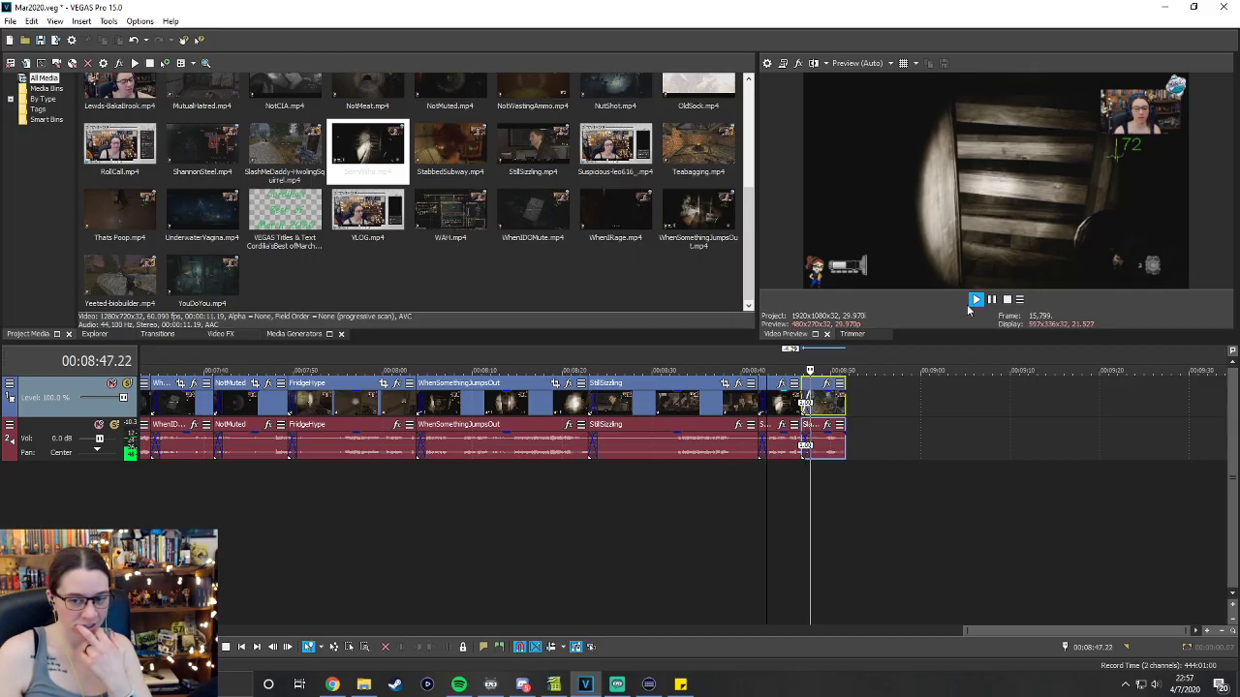
click(990, 301)
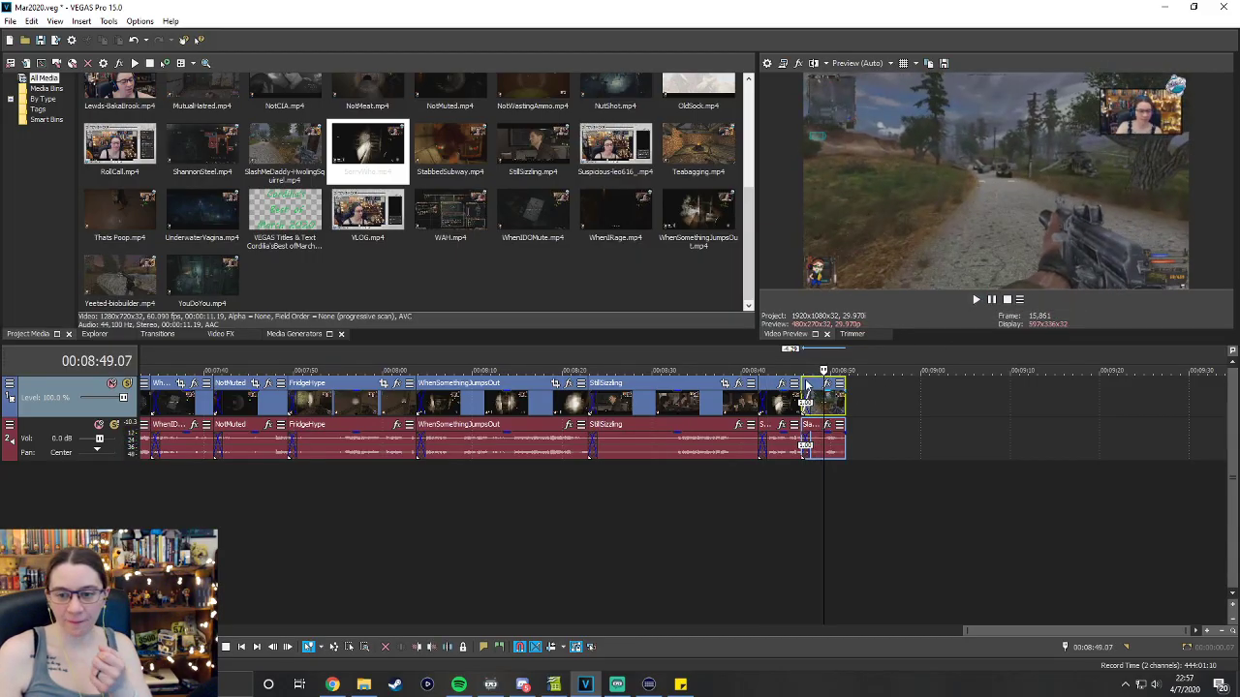
Trim a further fraction of a second off SorryWho's end and restore its 1-second overlap with SlashMeDaddy.
drag(821, 441, 850, 440)
scroll(806, 438, up, 5)
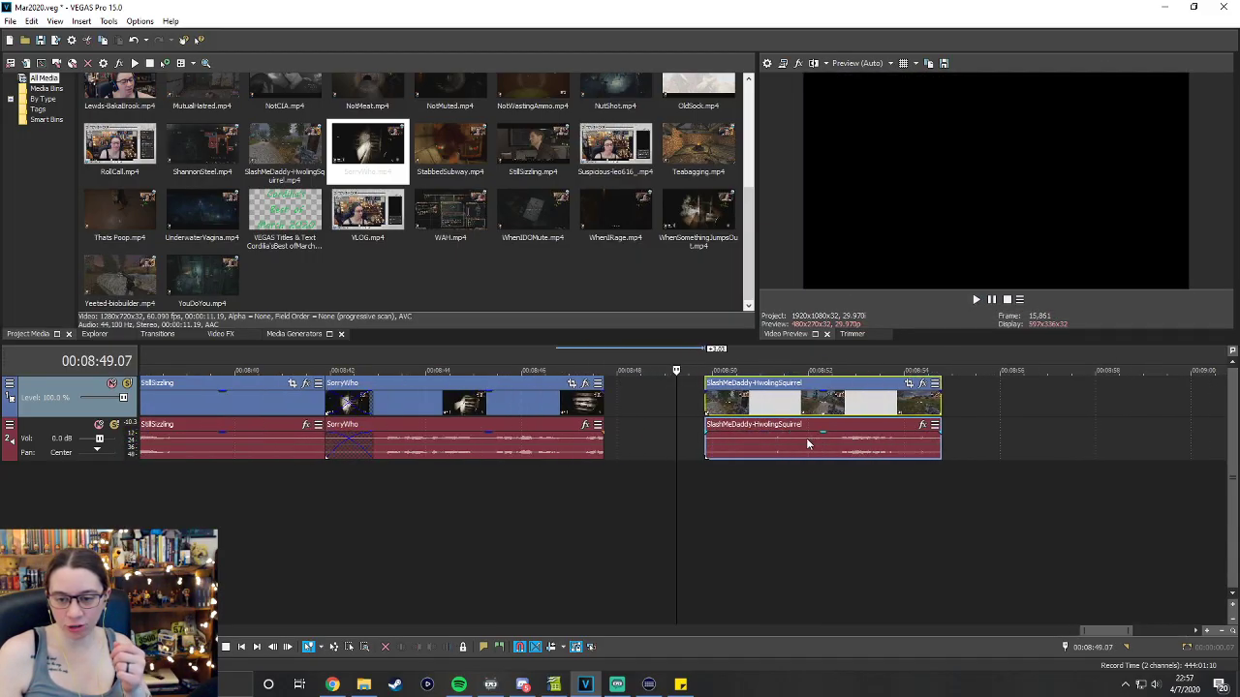
drag(603, 448, 585, 441)
drag(782, 391, 652, 385)
drag(642, 384, 612, 390)
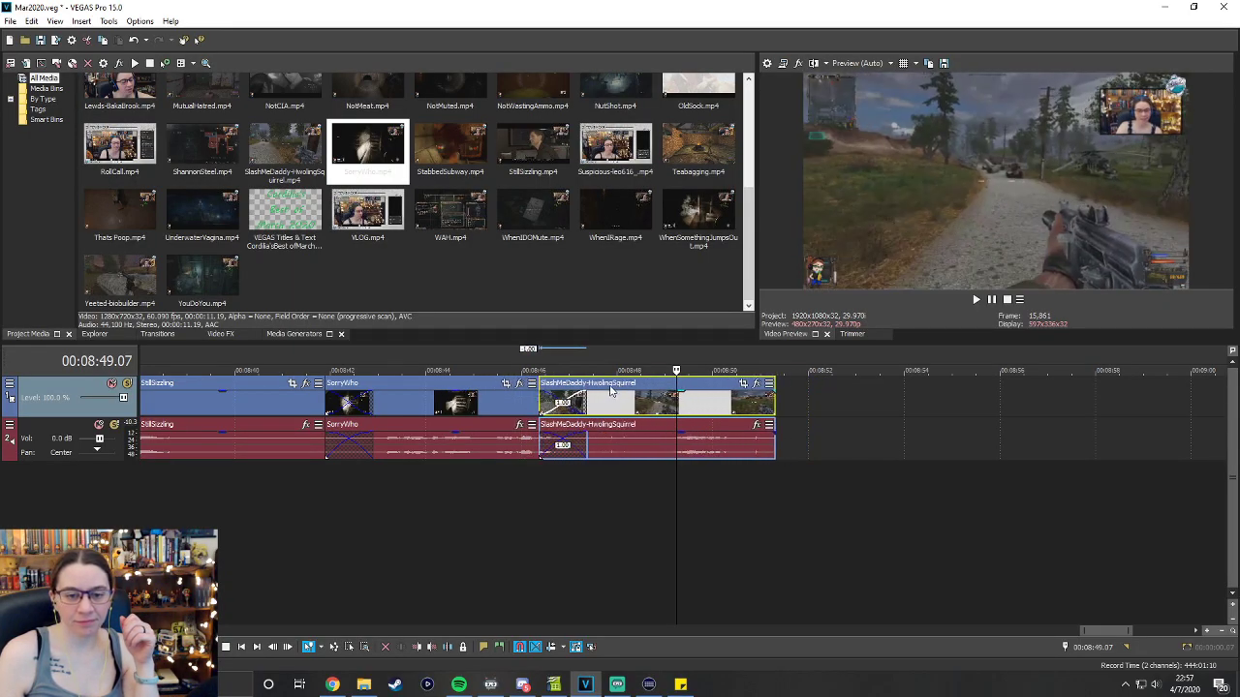
Play back the timeline from the end of StillSizzling through the SorryWho and SlashMeDaddy clips.
scroll(759, 405, down, 5)
click(613, 363)
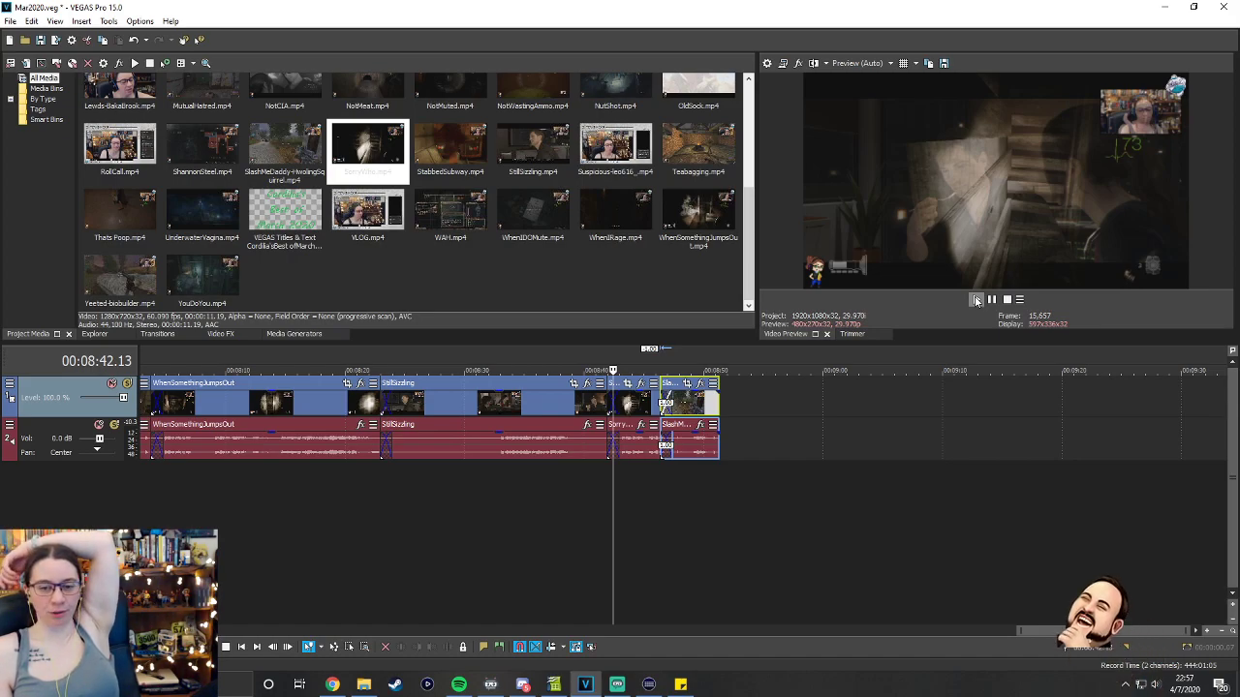
click(977, 301)
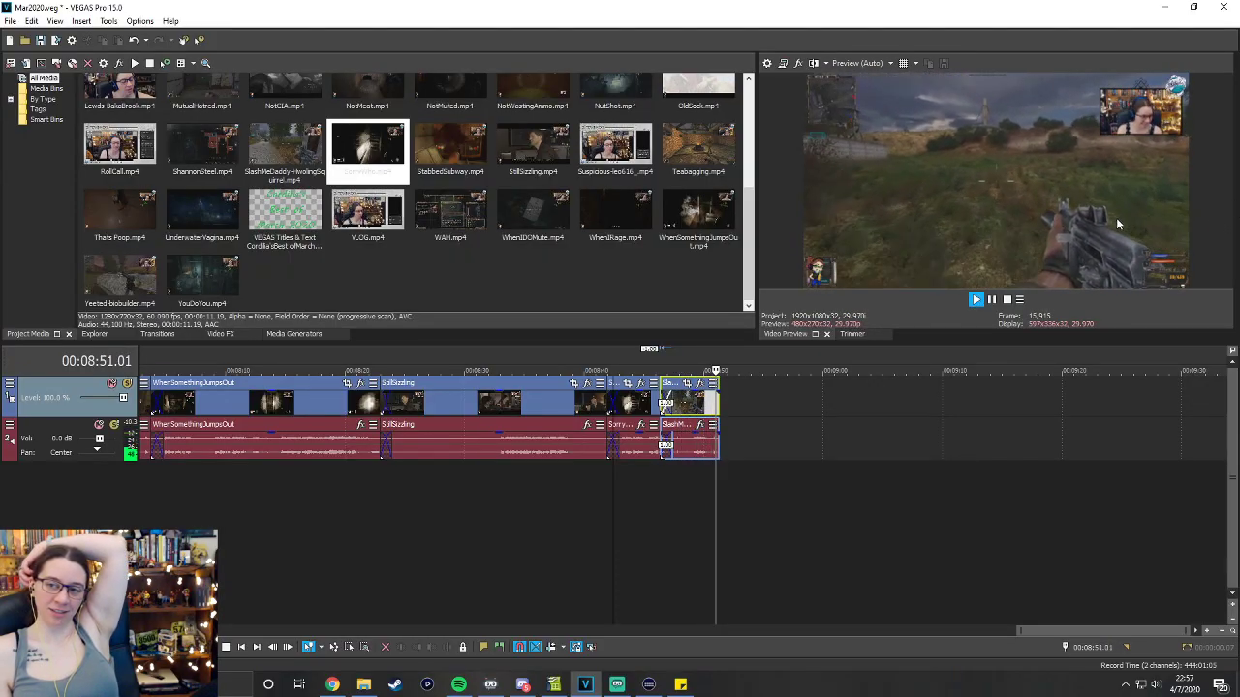
click(991, 299)
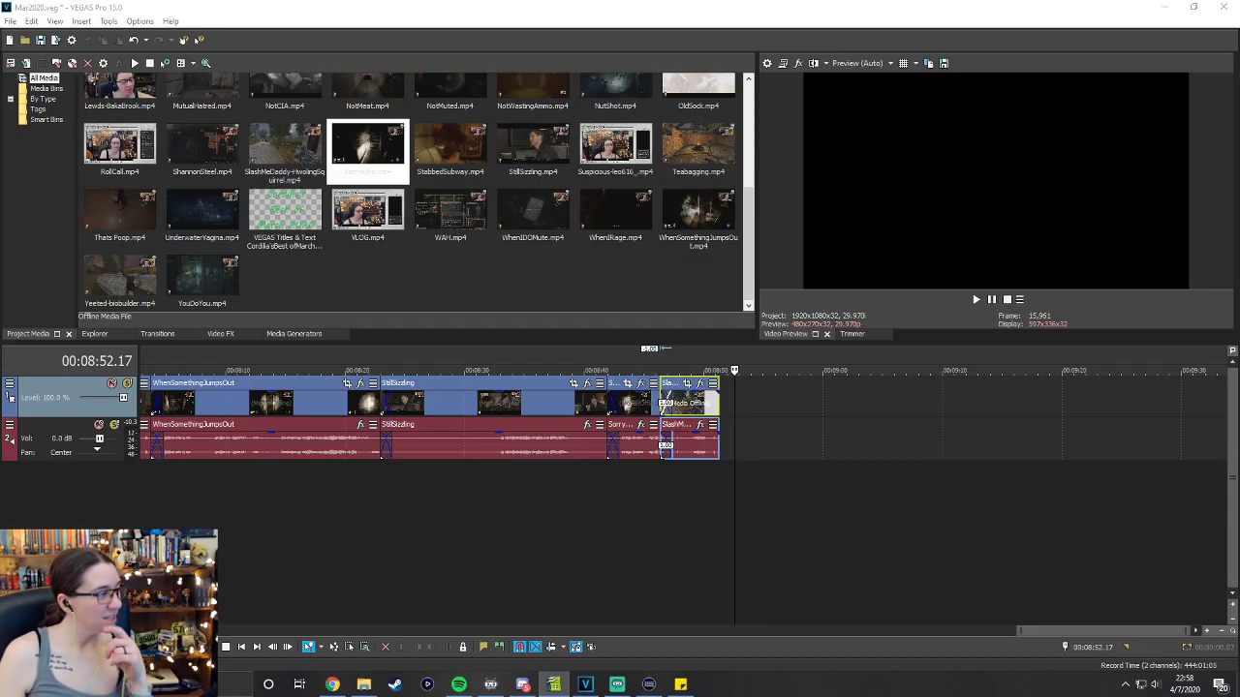
Add the IntensityIntesifies clip to the end of the timeline, overlap its start 1 second with SlashMeDaddy, and play it.
scroll(577, 240, up, 5)
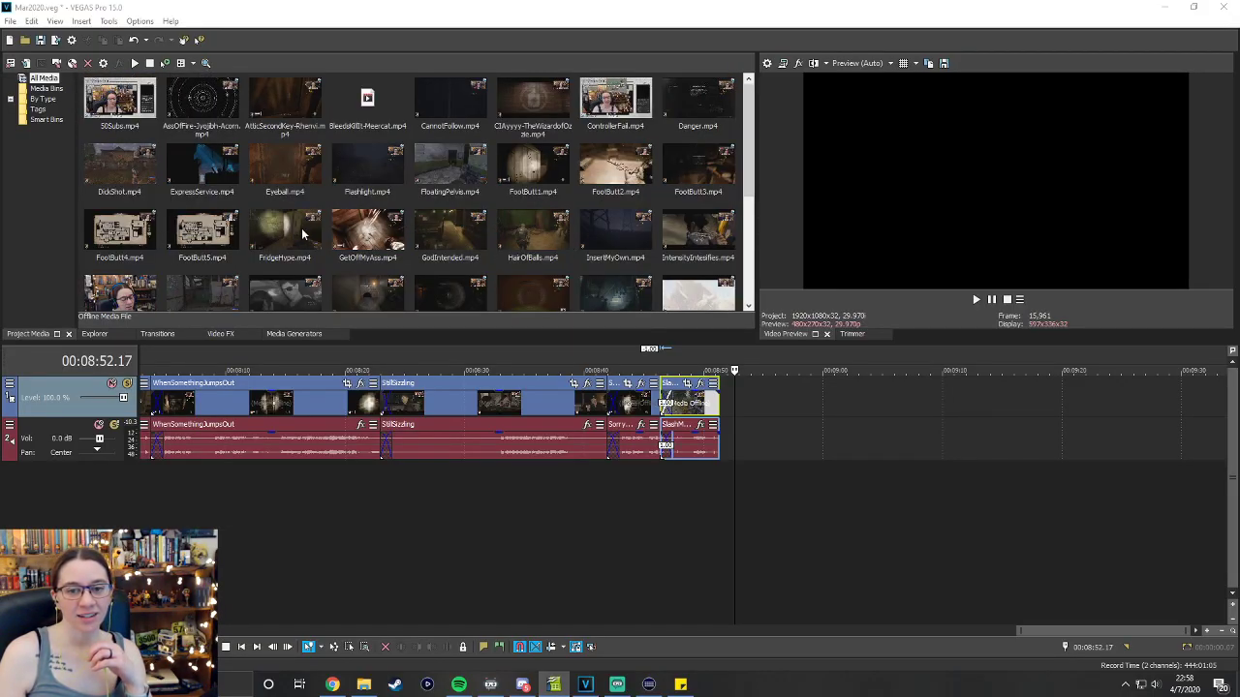
drag(684, 234, 725, 441)
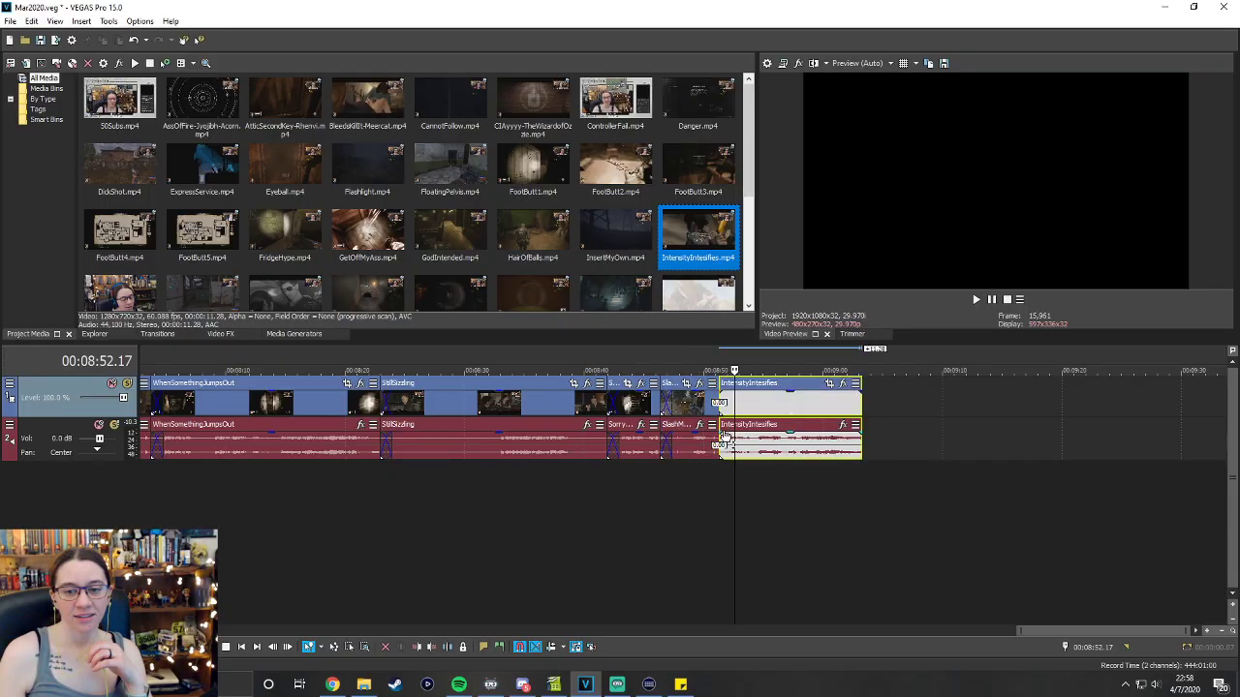
drag(788, 389, 776, 390)
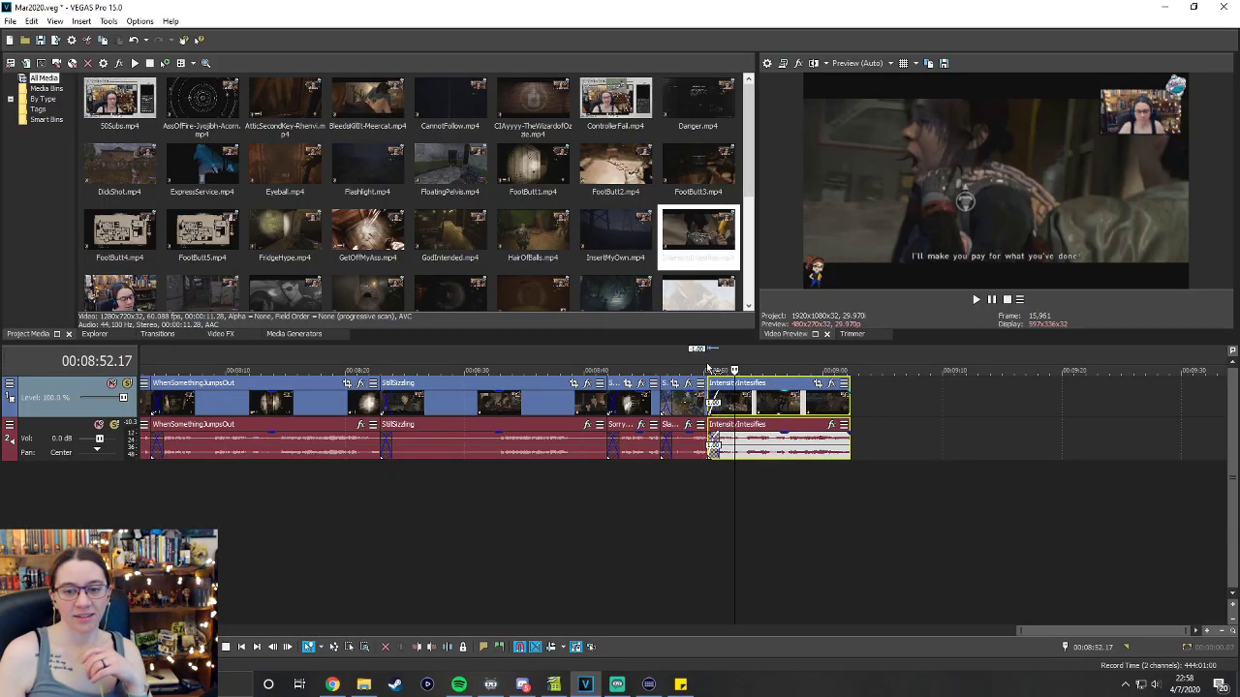
click(700, 368)
click(975, 301)
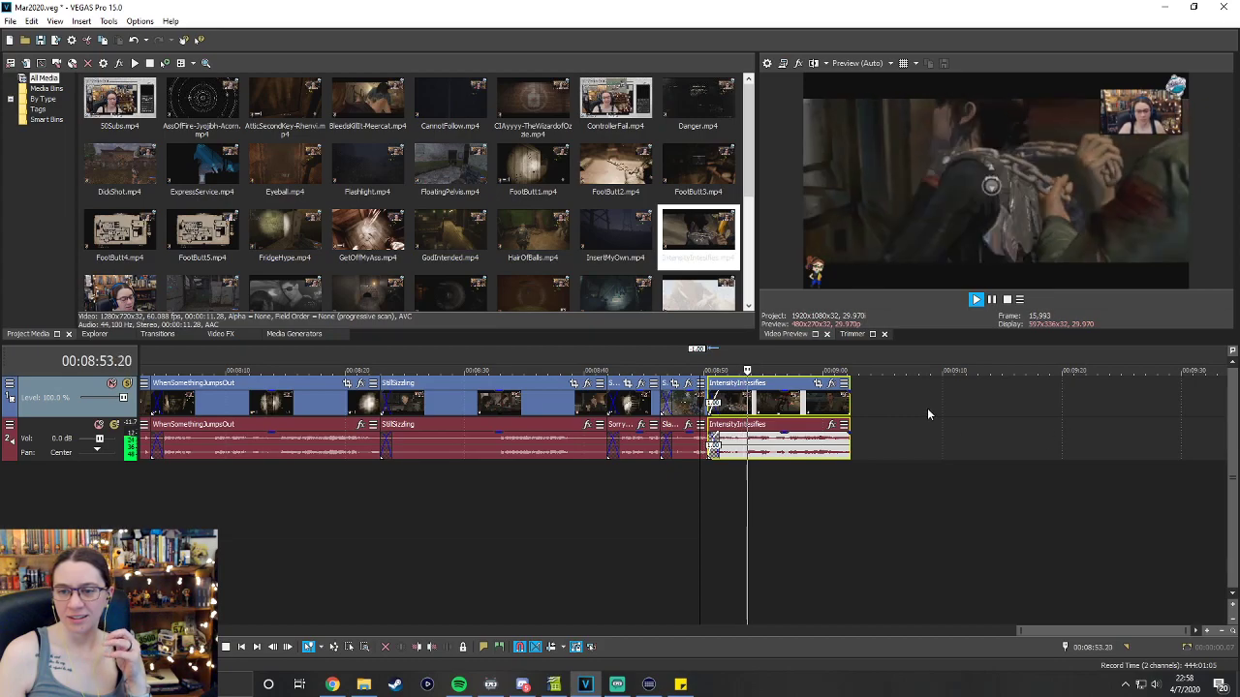
Trim about 2 seconds off the start of IntensityIntesifies, overlap it 1 second with SlashMeDaddy again, and review the transition.
drag(833, 407, 867, 407)
key(space)
drag(743, 446, 772, 442)
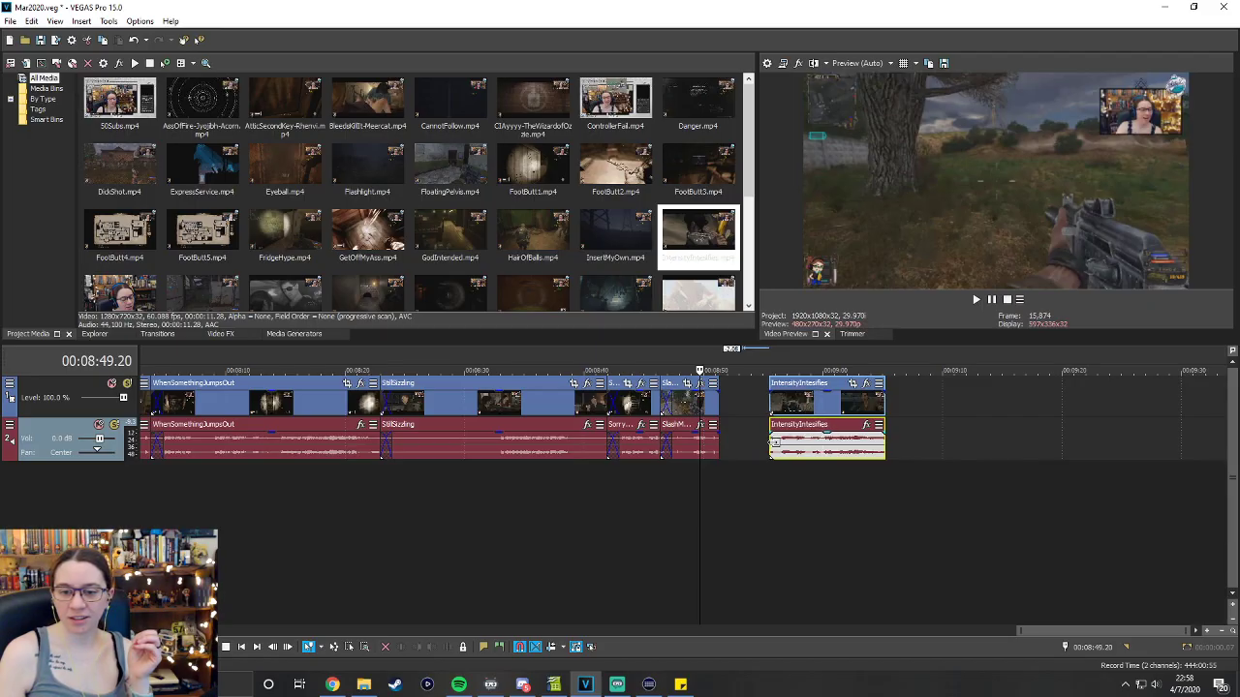
drag(825, 387, 766, 387)
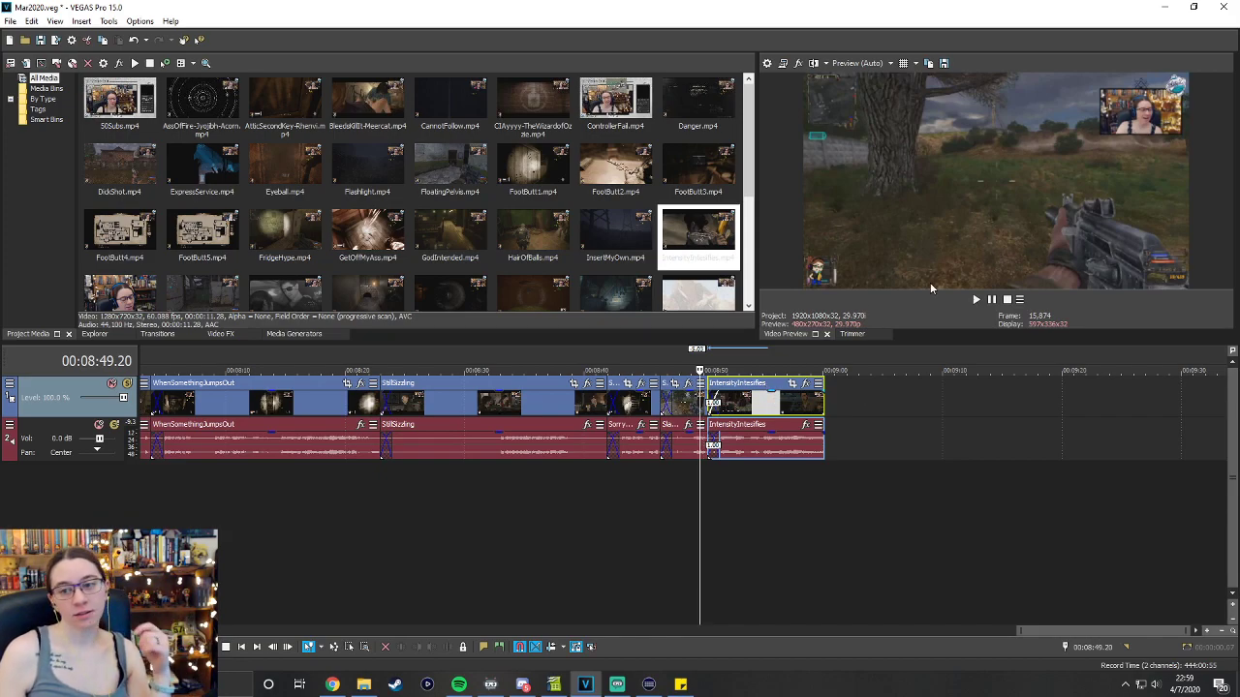
click(977, 302)
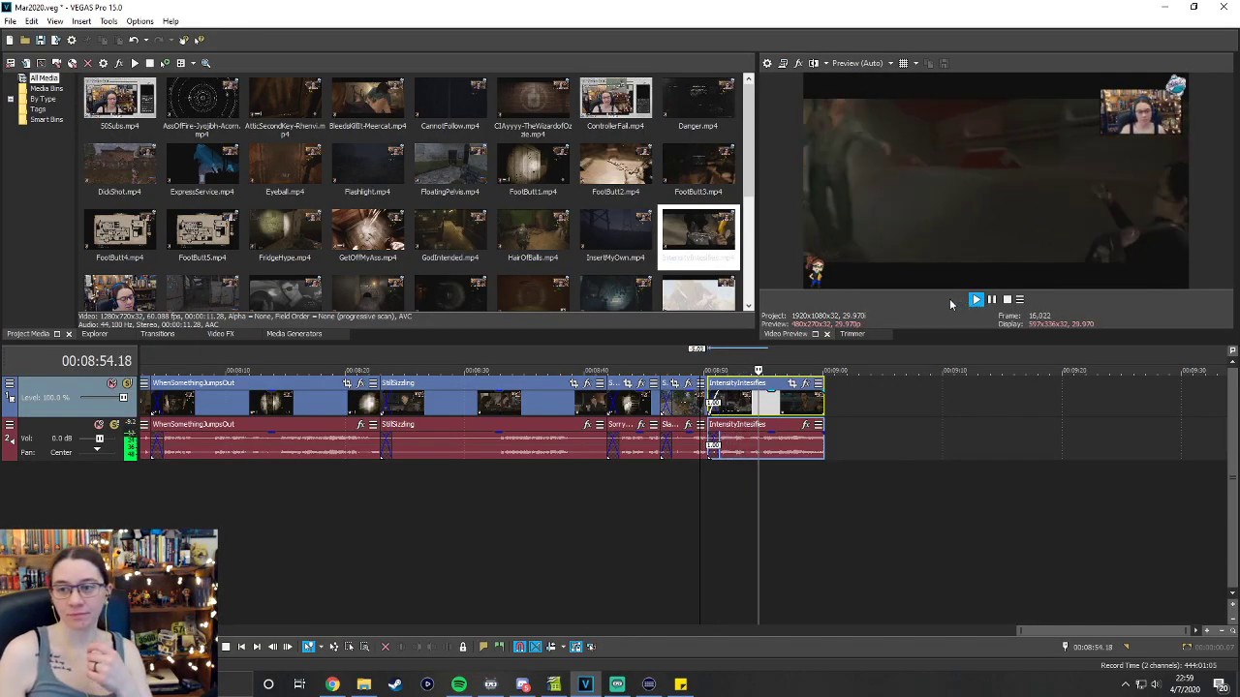
click(1006, 300)
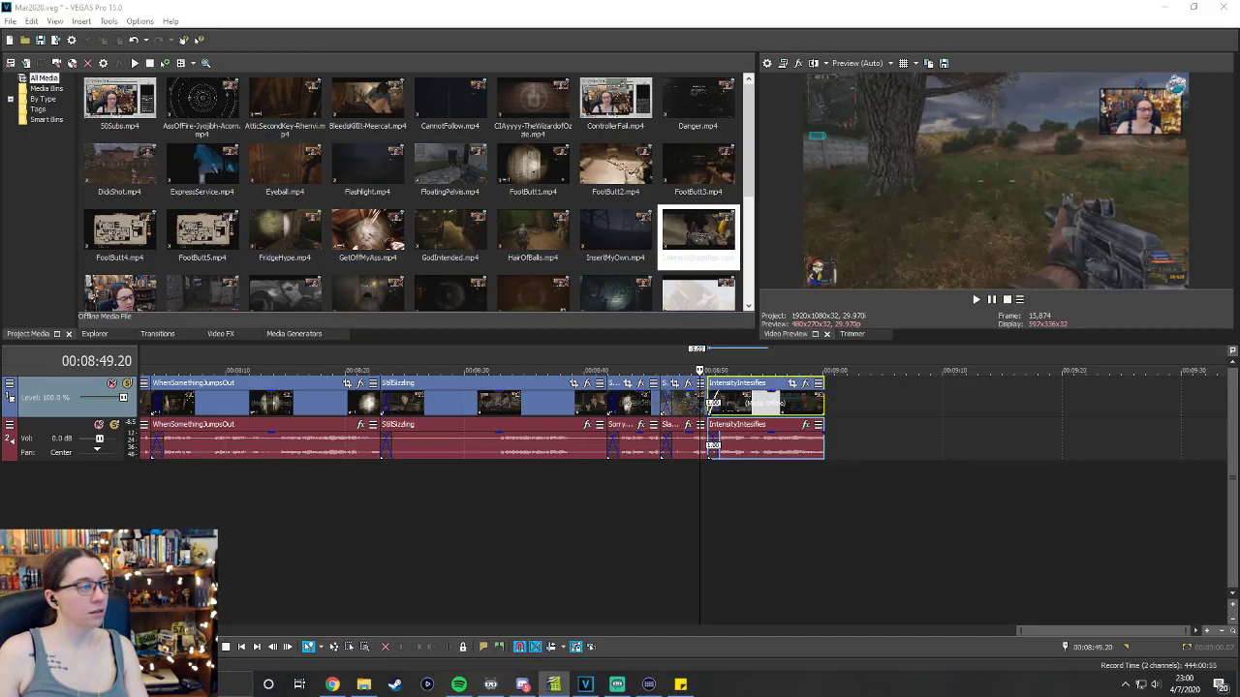
Remove the Yeeted clip from the project media.
scroll(412, 193, down, 2)
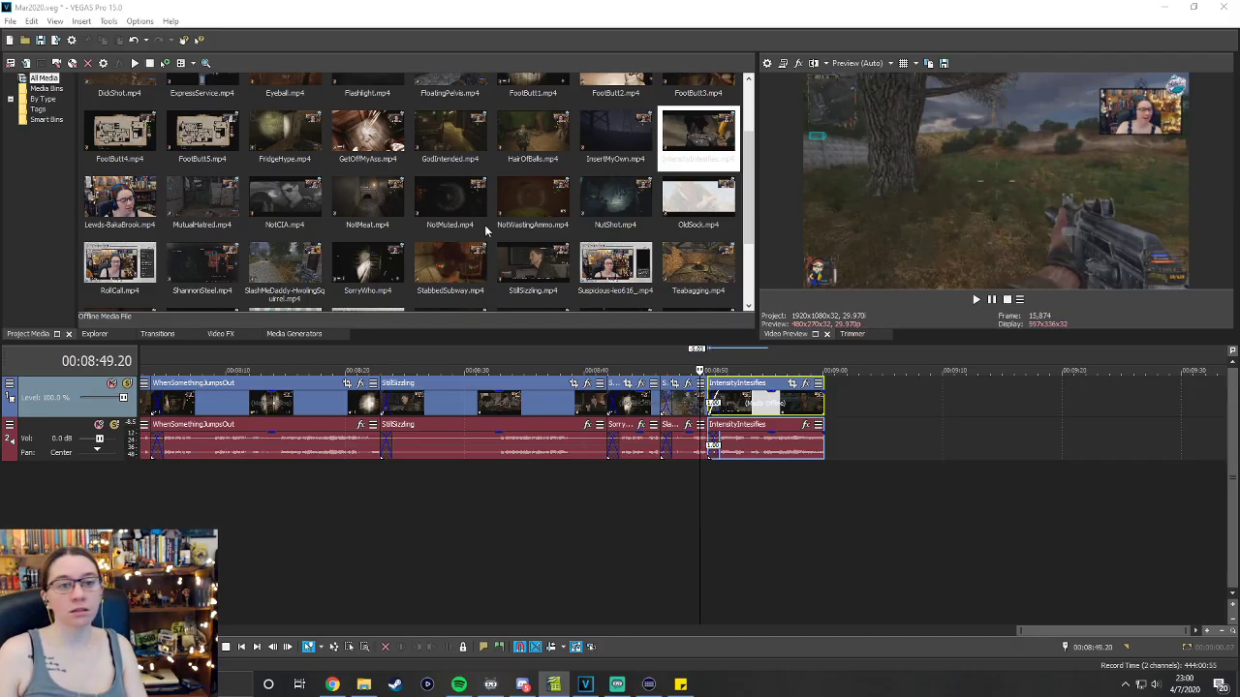
scroll(484, 225, down, 3)
click(124, 280)
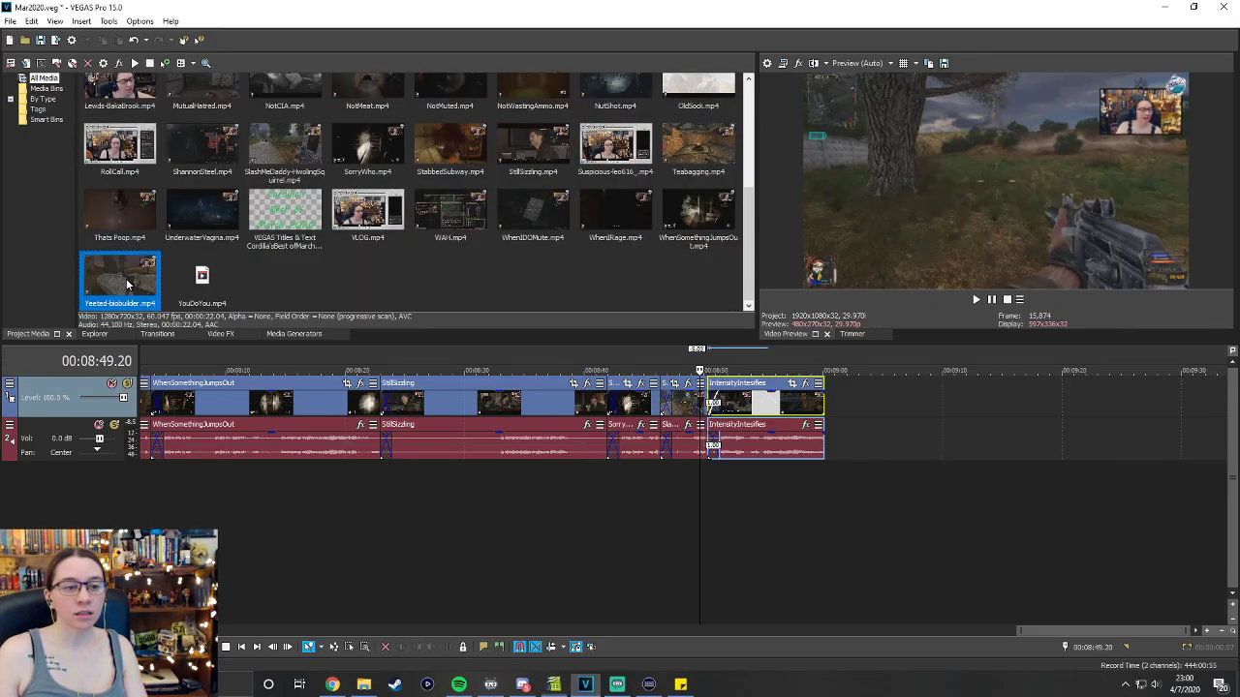
right_click(126, 282)
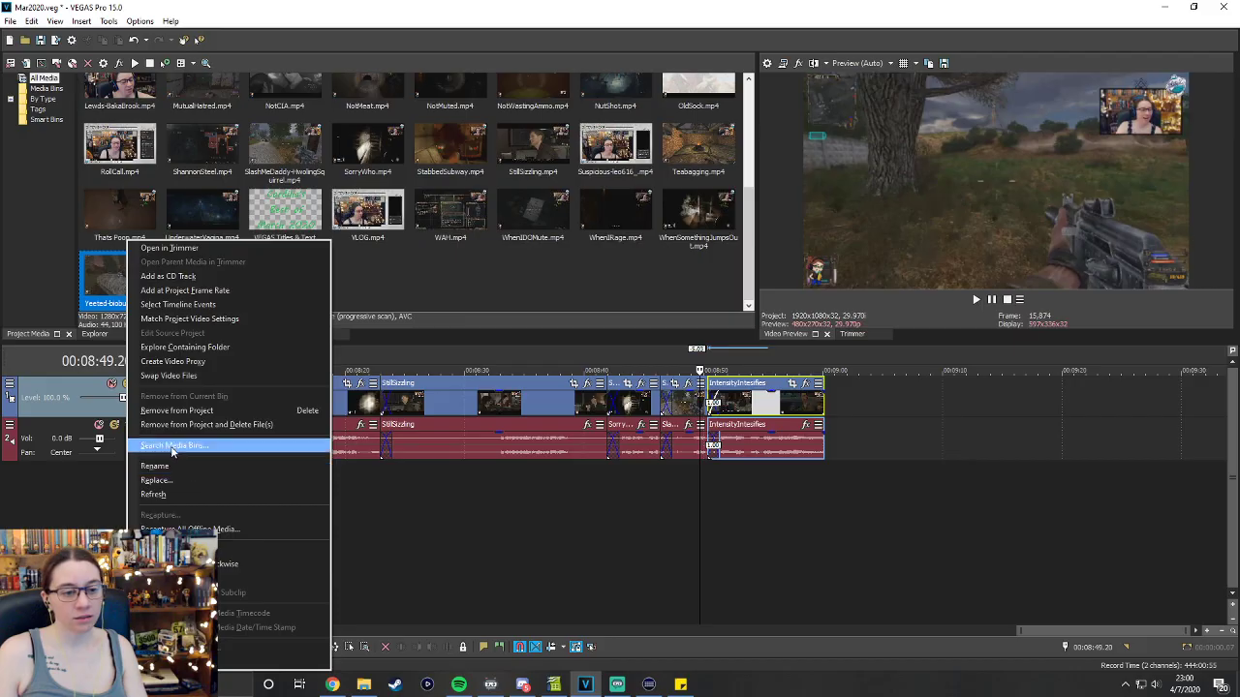
click(457, 274)
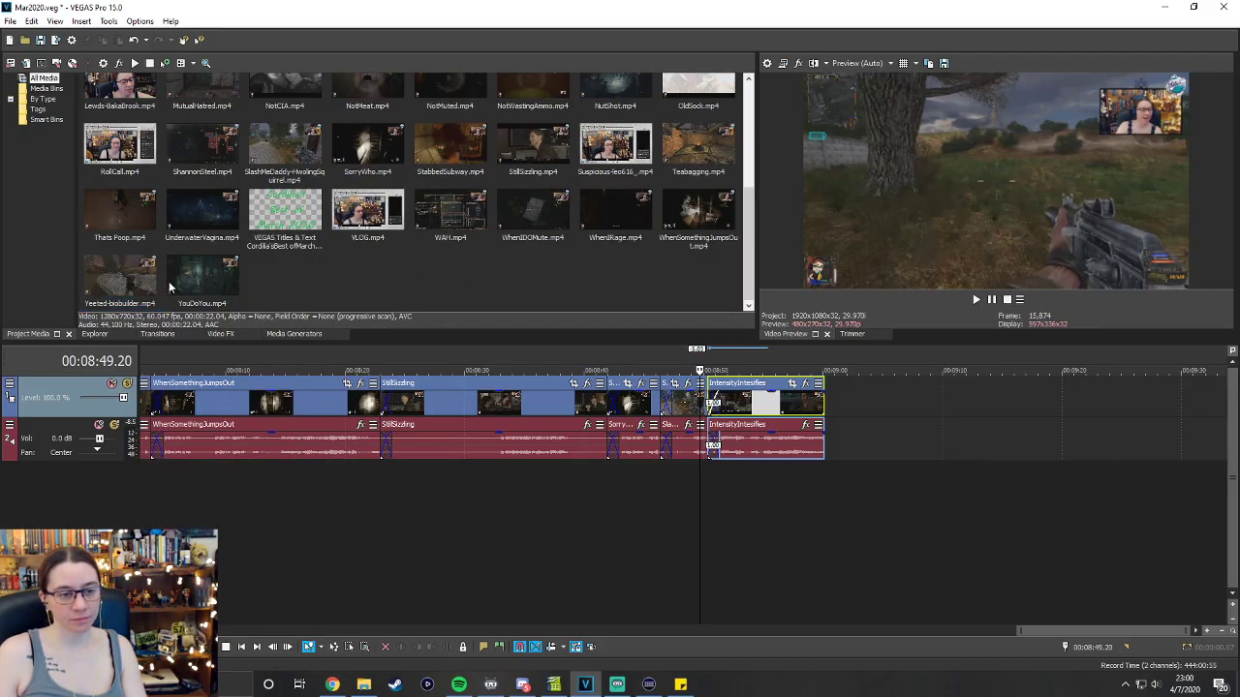
key(Delete)
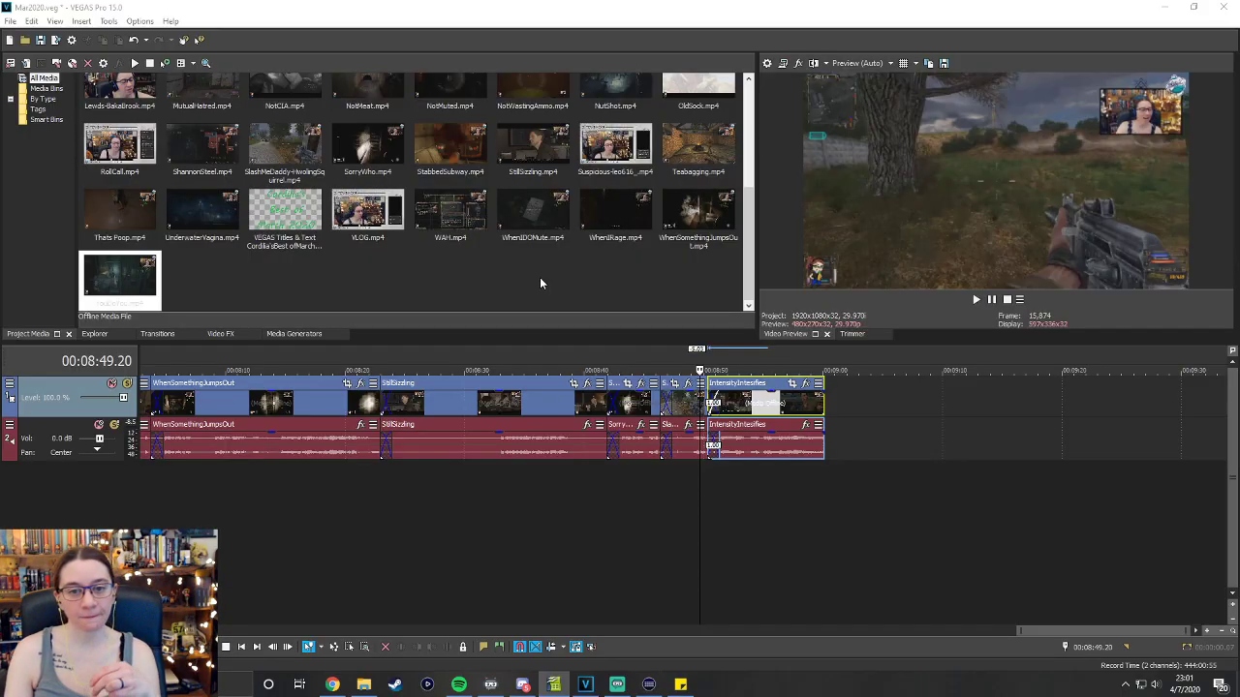
Add the CannotFollow clip to the timeline's end with a 1-second overlap on IntensityIntesifies, and play back the transition.
scroll(541, 280, up, 5)
drag(447, 105, 823, 407)
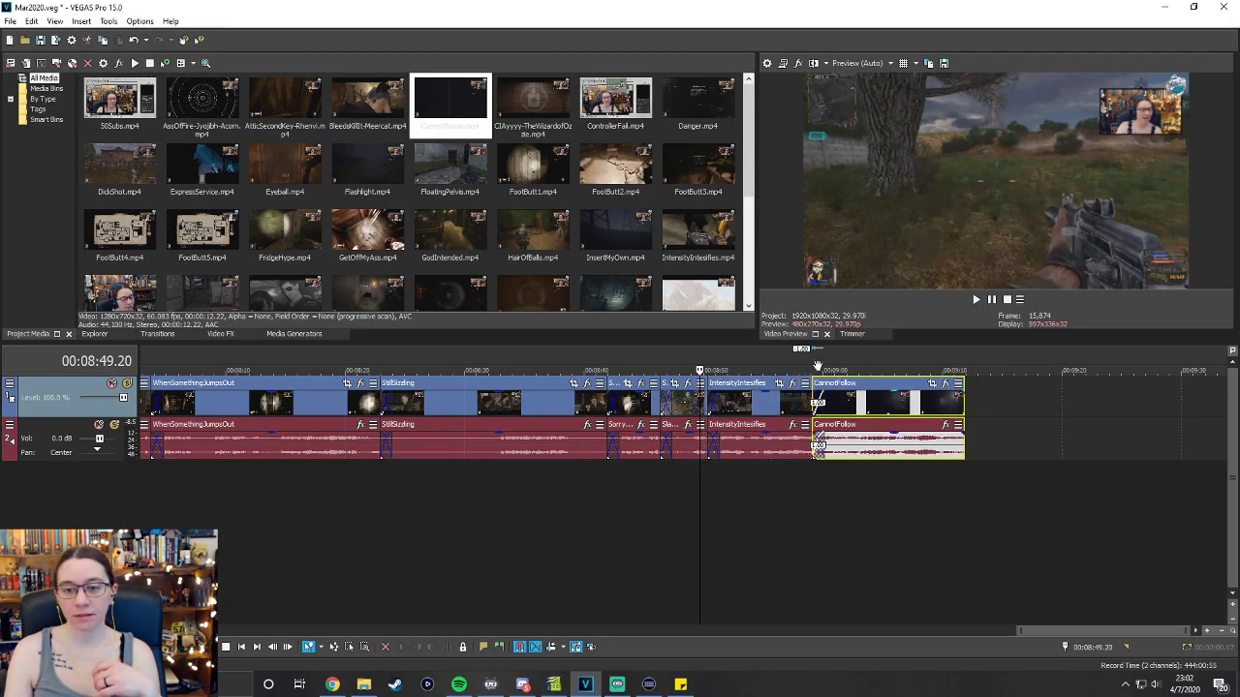
click(778, 365)
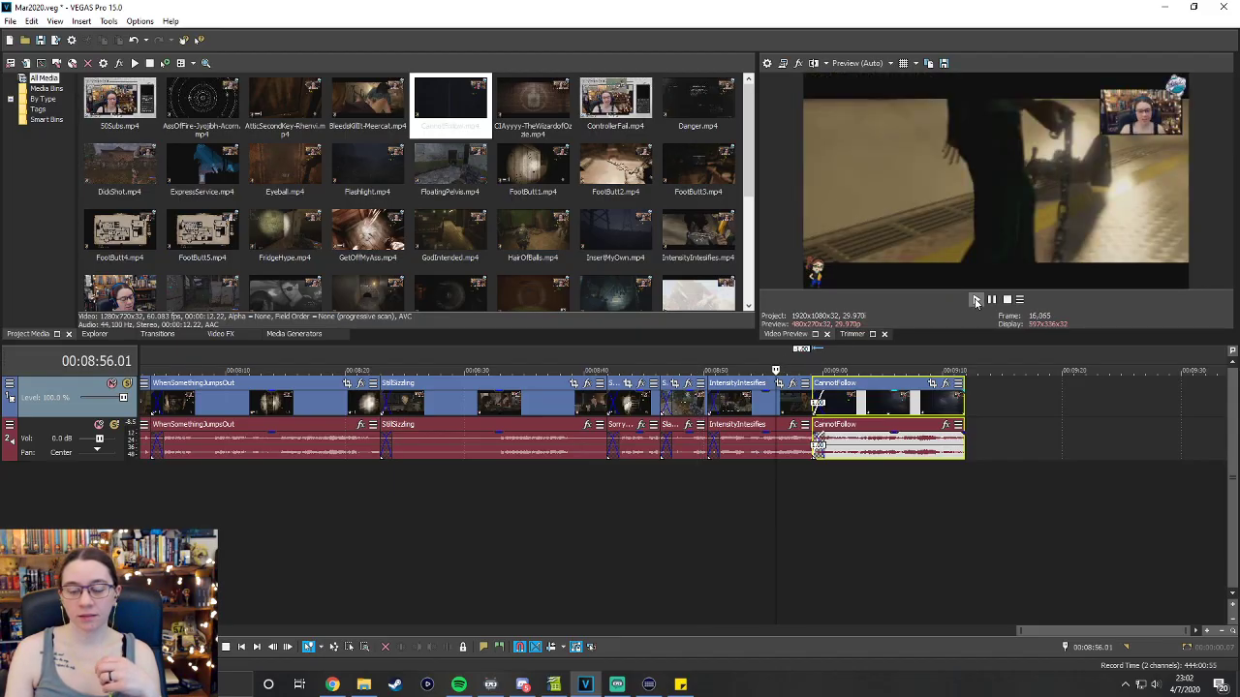
click(975, 300)
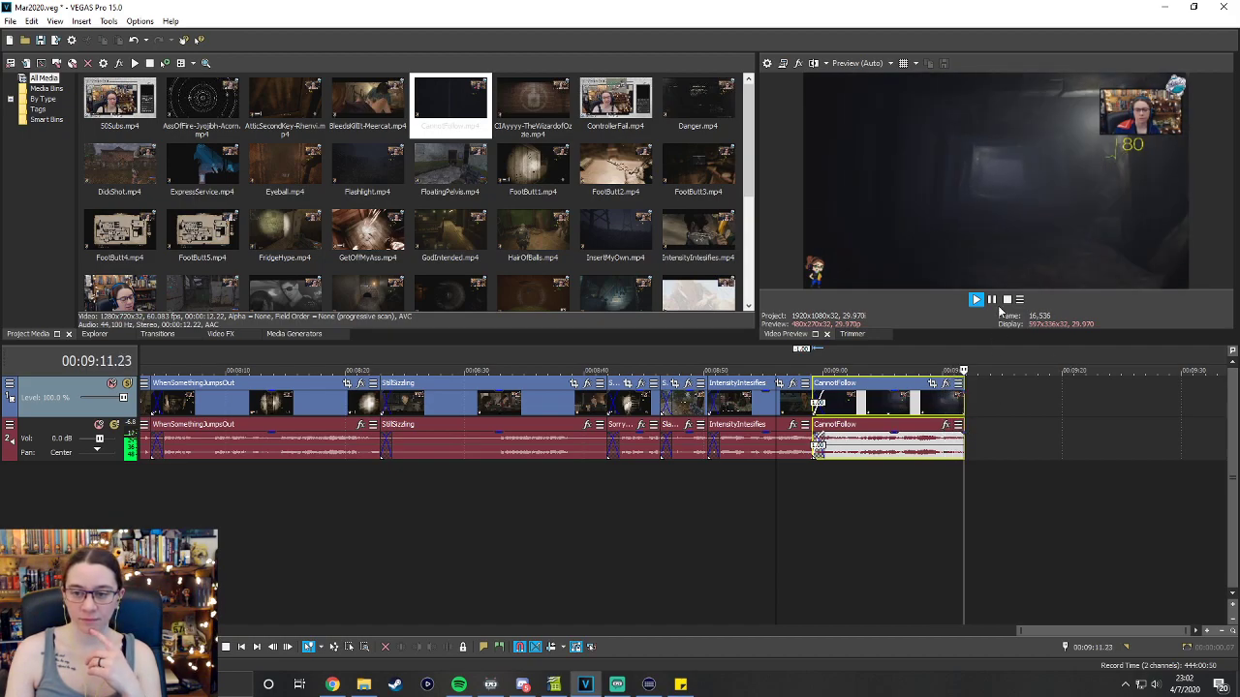
Trim about 0.9 seconds off the end of the CannotFollow clip.
drag(964, 448, 955, 451)
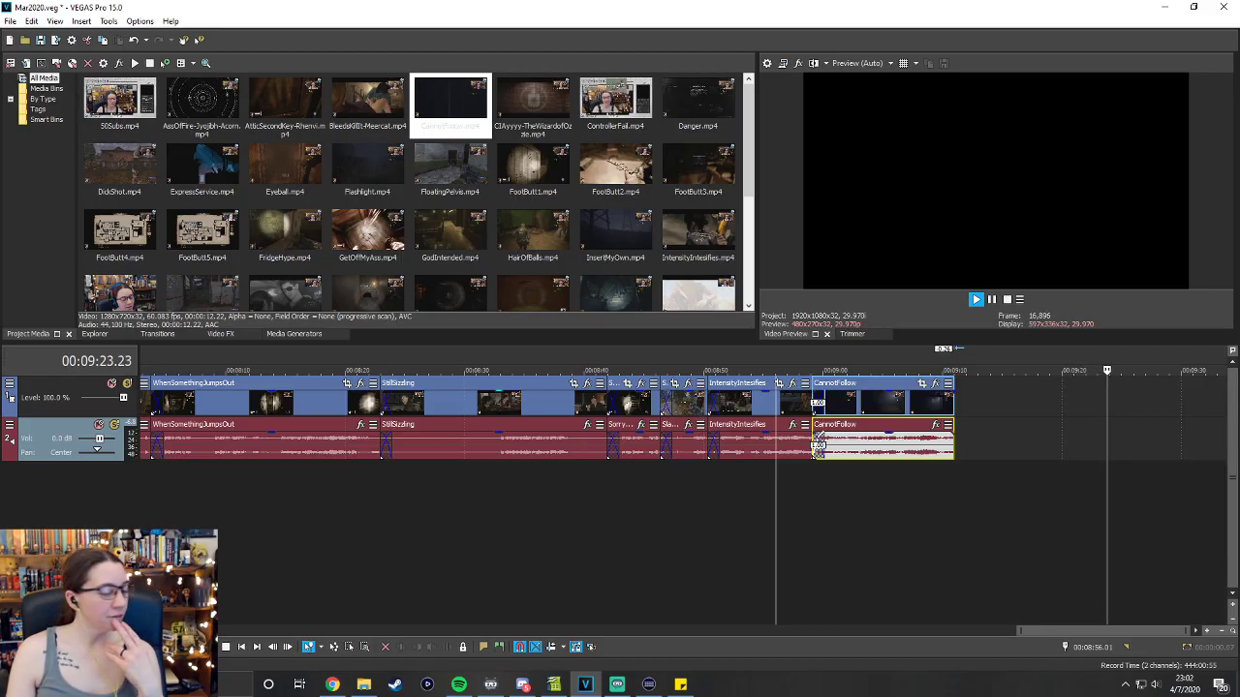
scroll(637, 260, down, 5)
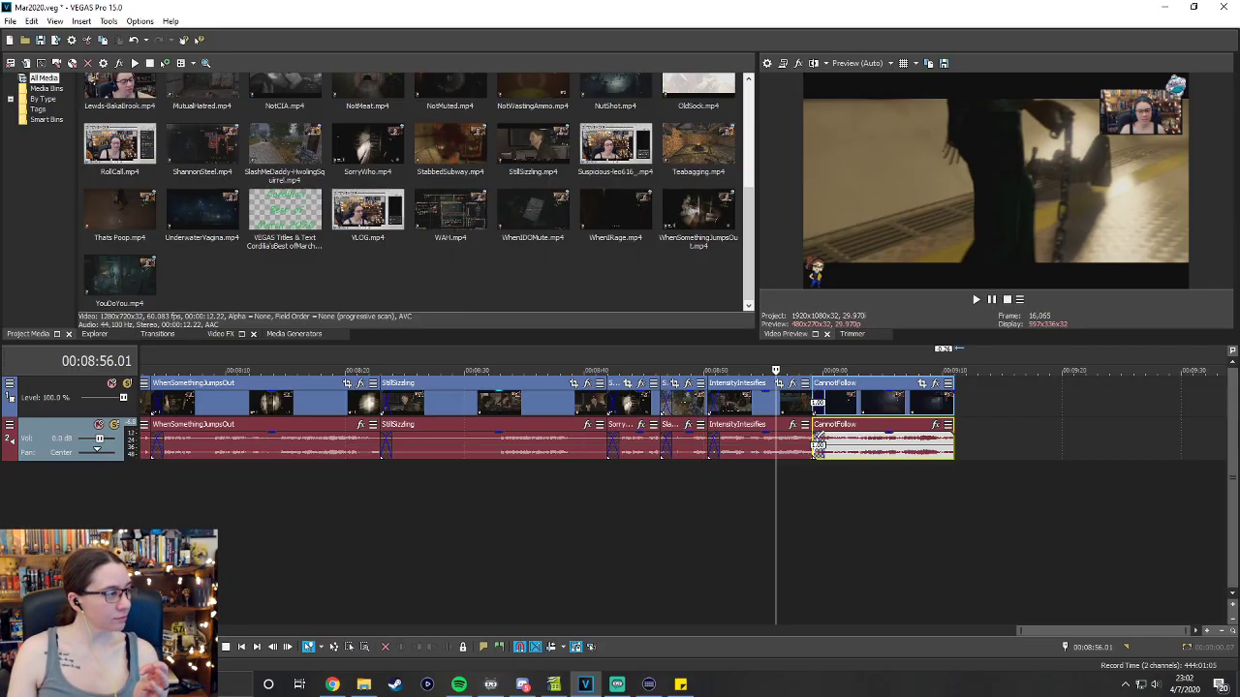
key(alt+Tab)
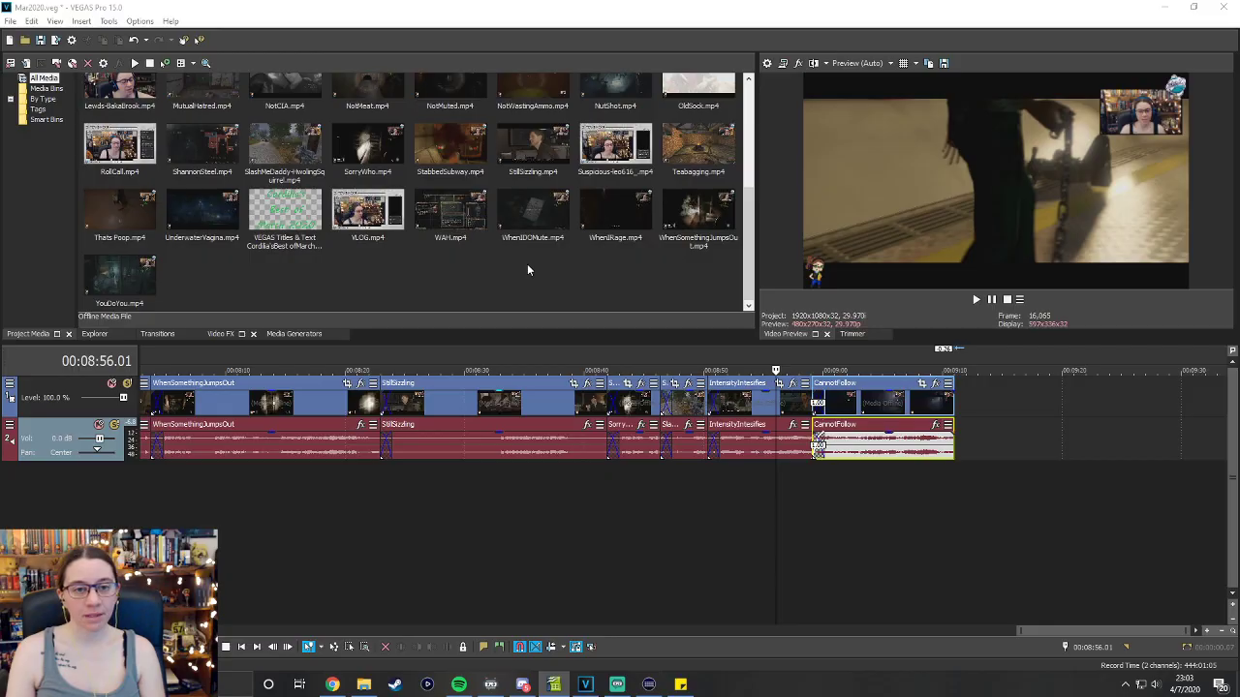
Remove the StabbedSubway clip from the project media.
click(436, 170)
right_click(432, 150)
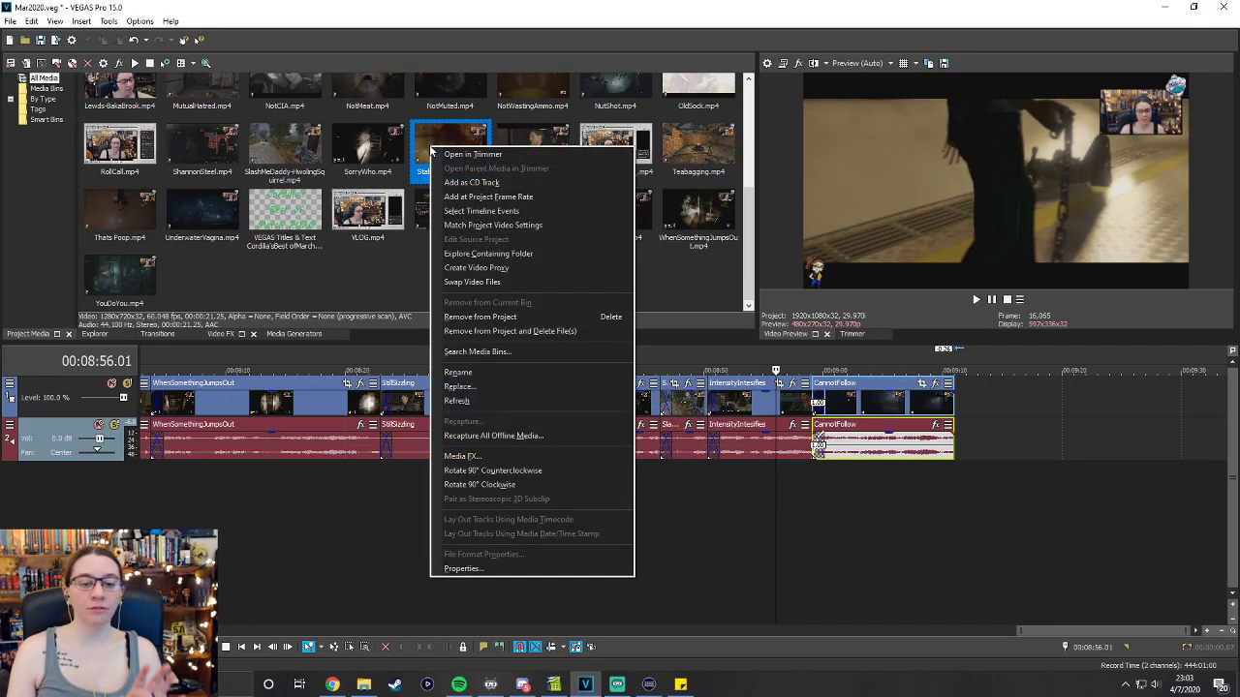
click(471, 317)
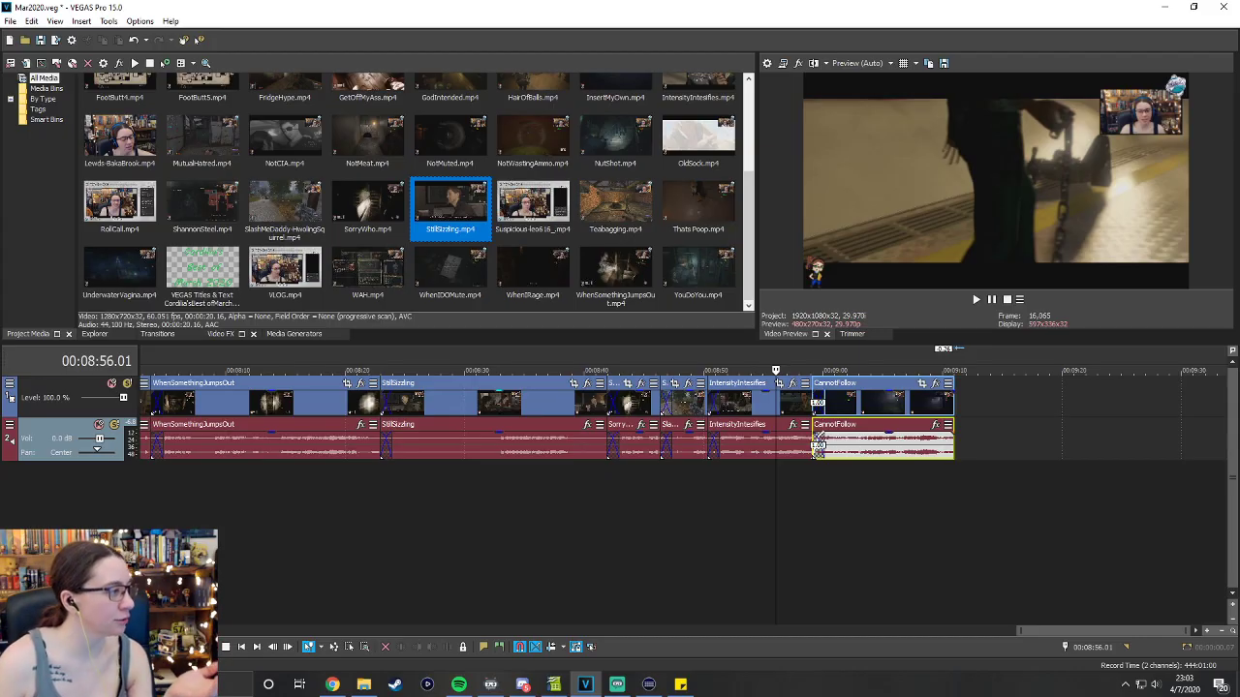
key(alt+Tab)
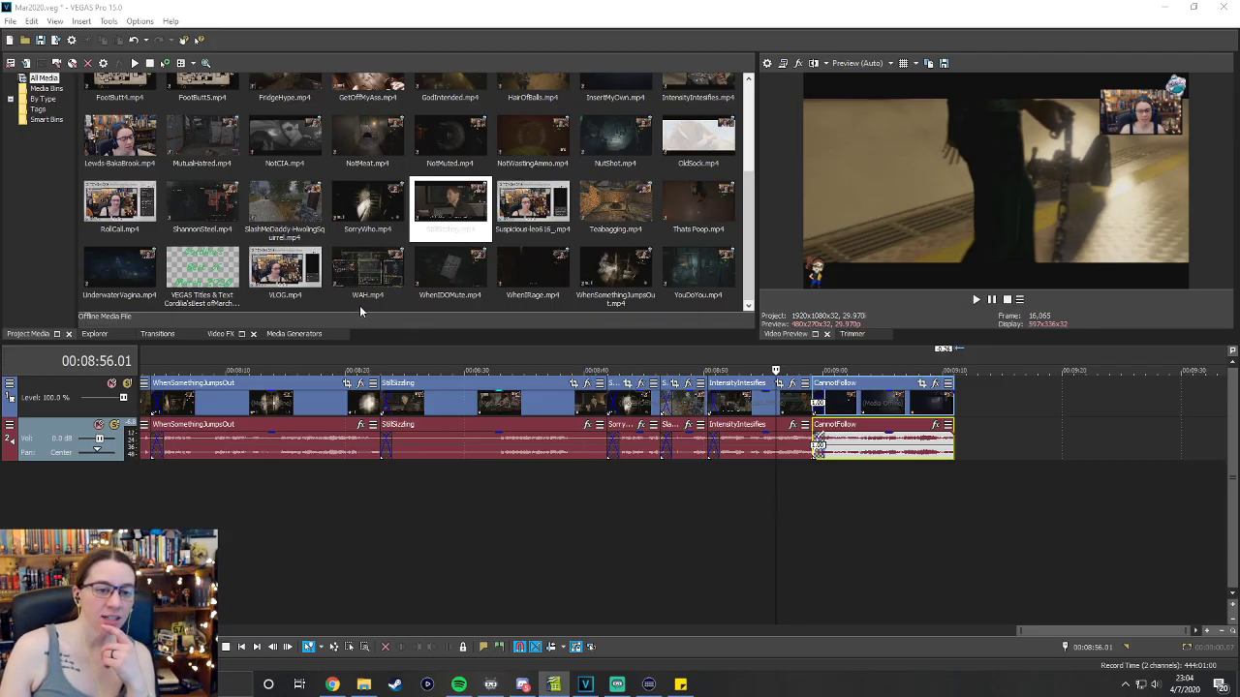
Add the ControllerFail clip to the timeline after CannotFollow, leaving a small gap, and play it back.
scroll(359, 305, up, 3)
scroll(359, 305, down, 2)
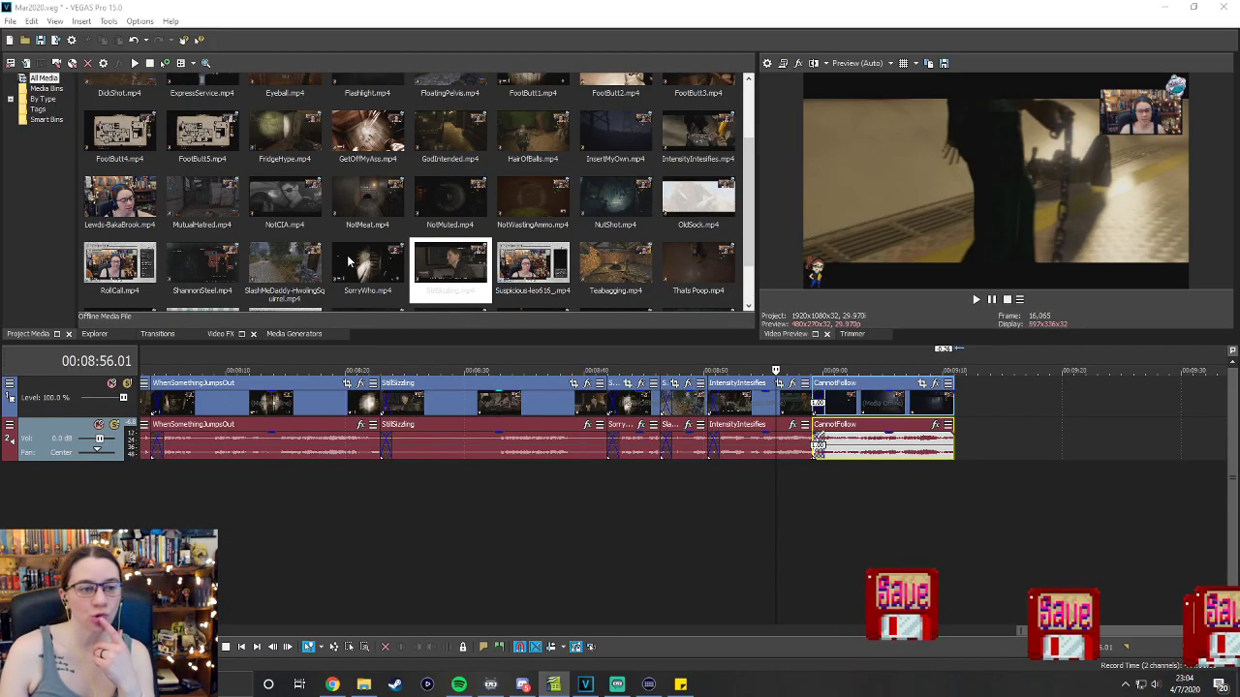
scroll(617, 104, up, 2)
drag(617, 104, 982, 417)
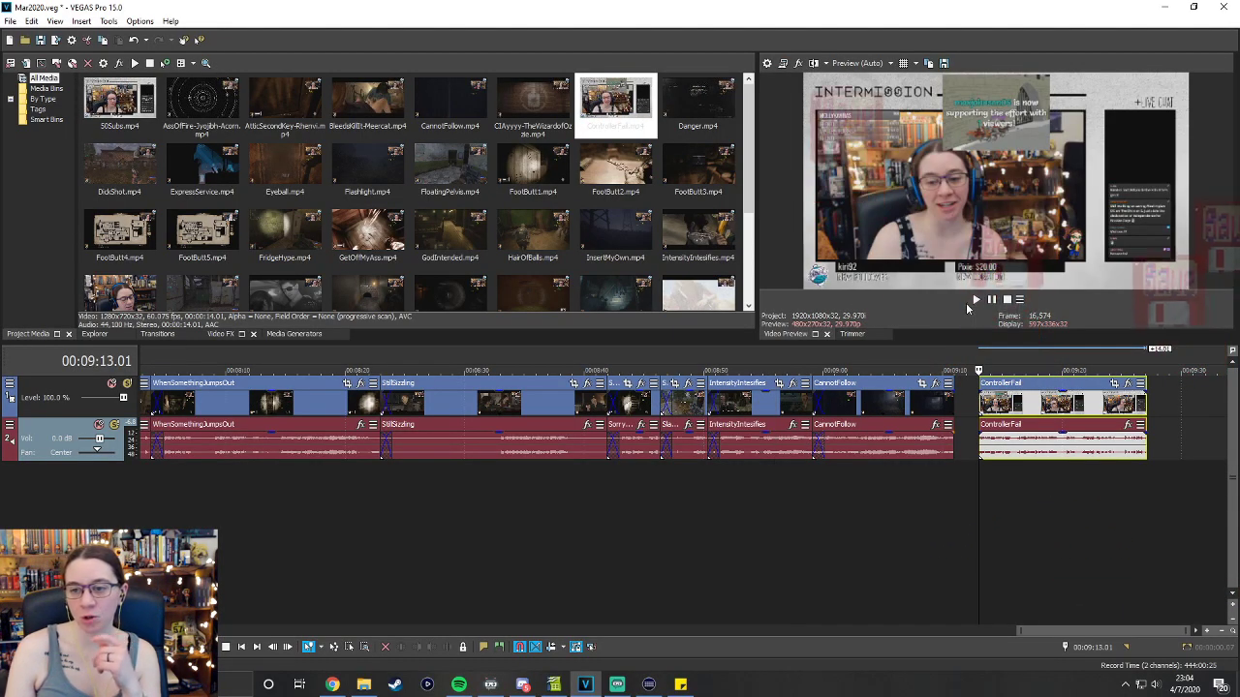
click(976, 300)
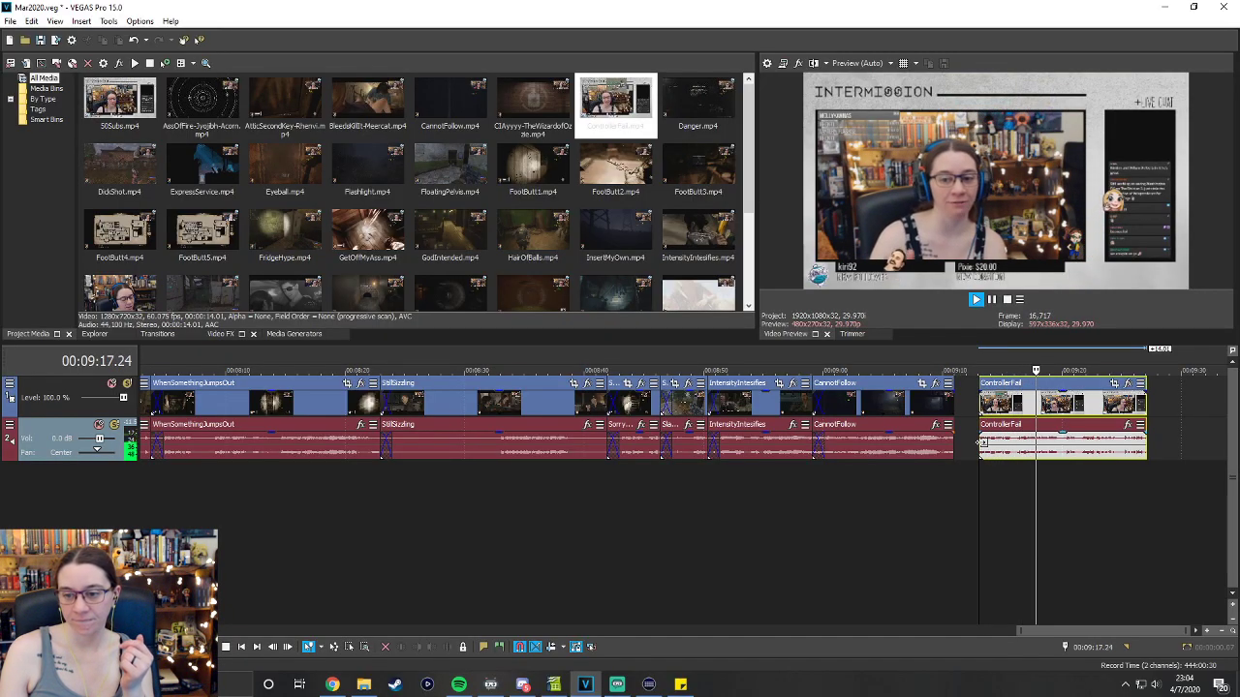
Trim about 2.8 seconds off the start and about 1.8 seconds off the end of the ControllerFail clip.
drag(981, 448, 1012, 446)
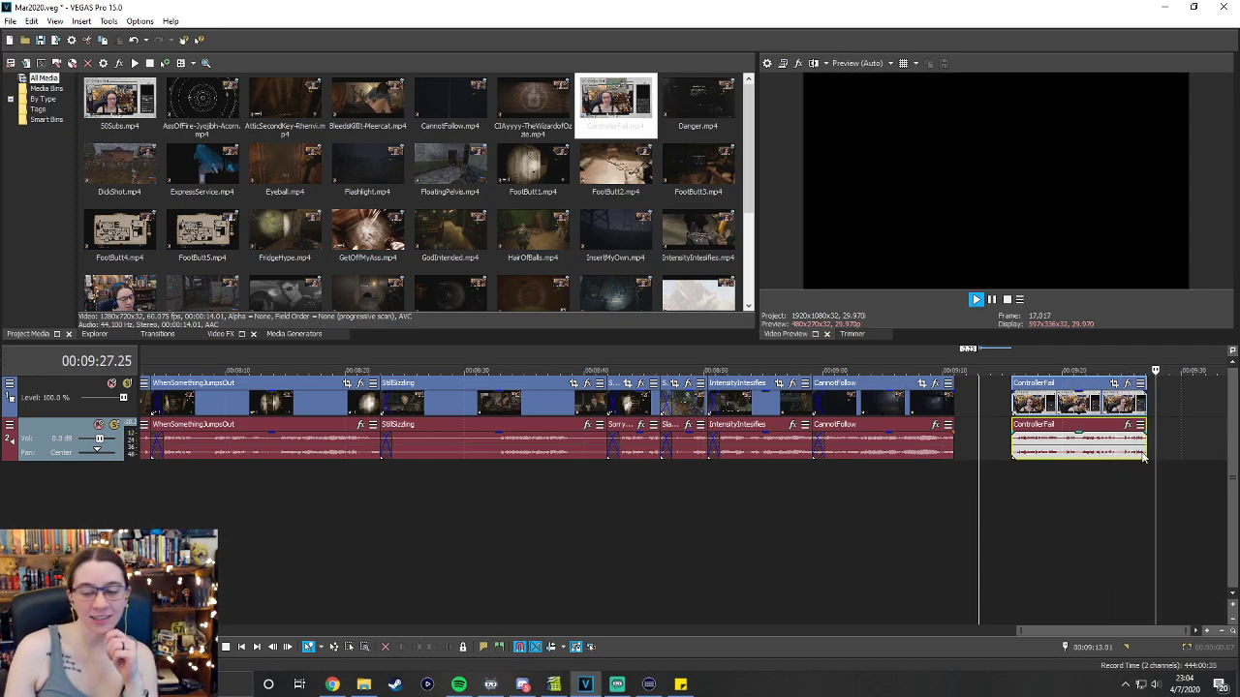
mouse_move(1145, 449)
mouse_down()
mouse_move(1125, 446)
mouse_move(1136, 444)
mouse_up()
click(1117, 360)
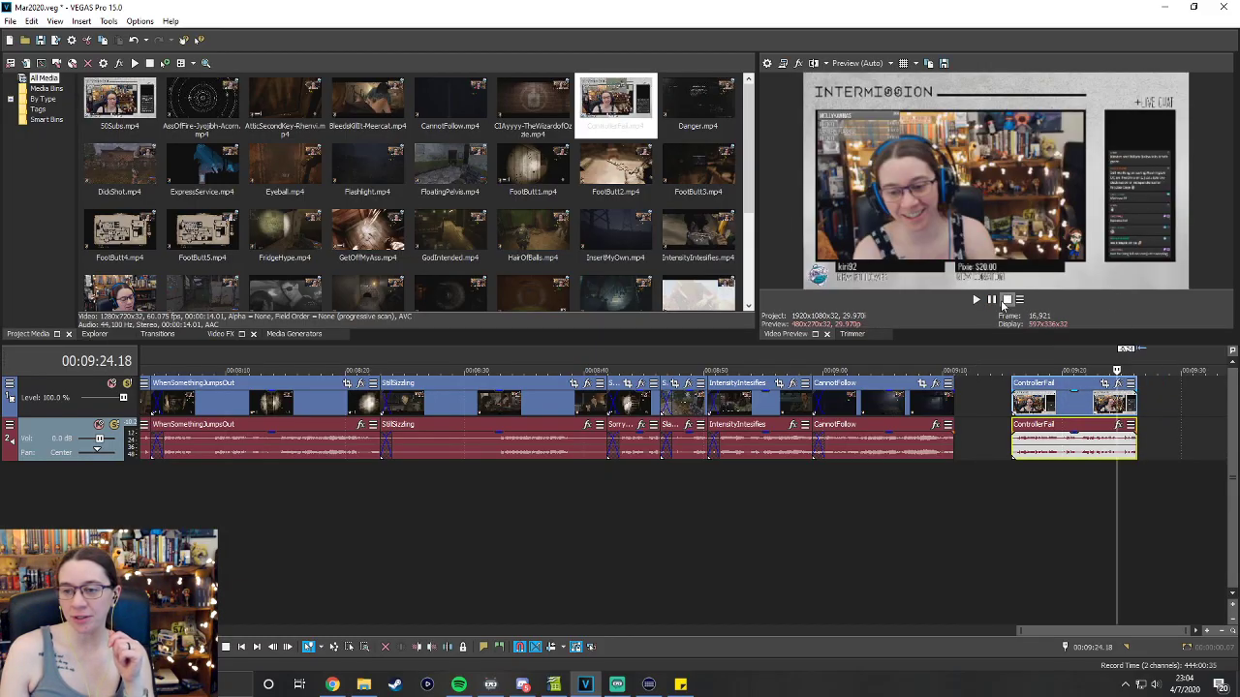
key(space)
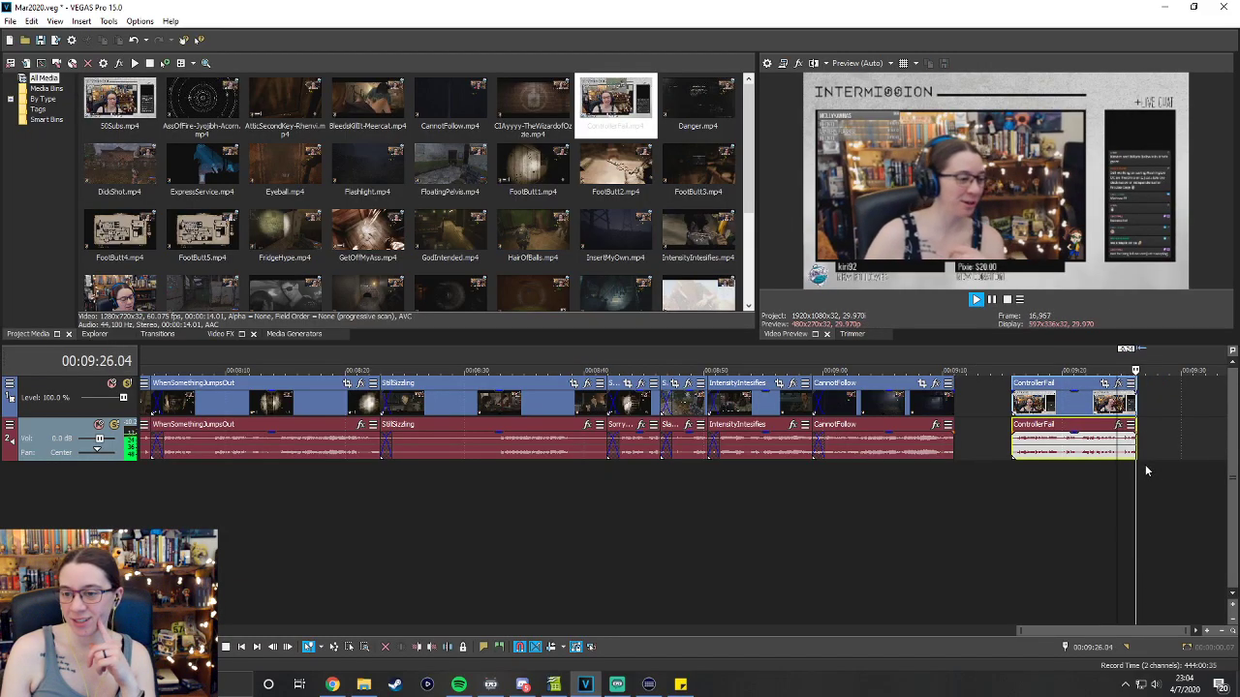
drag(1136, 448, 1123, 446)
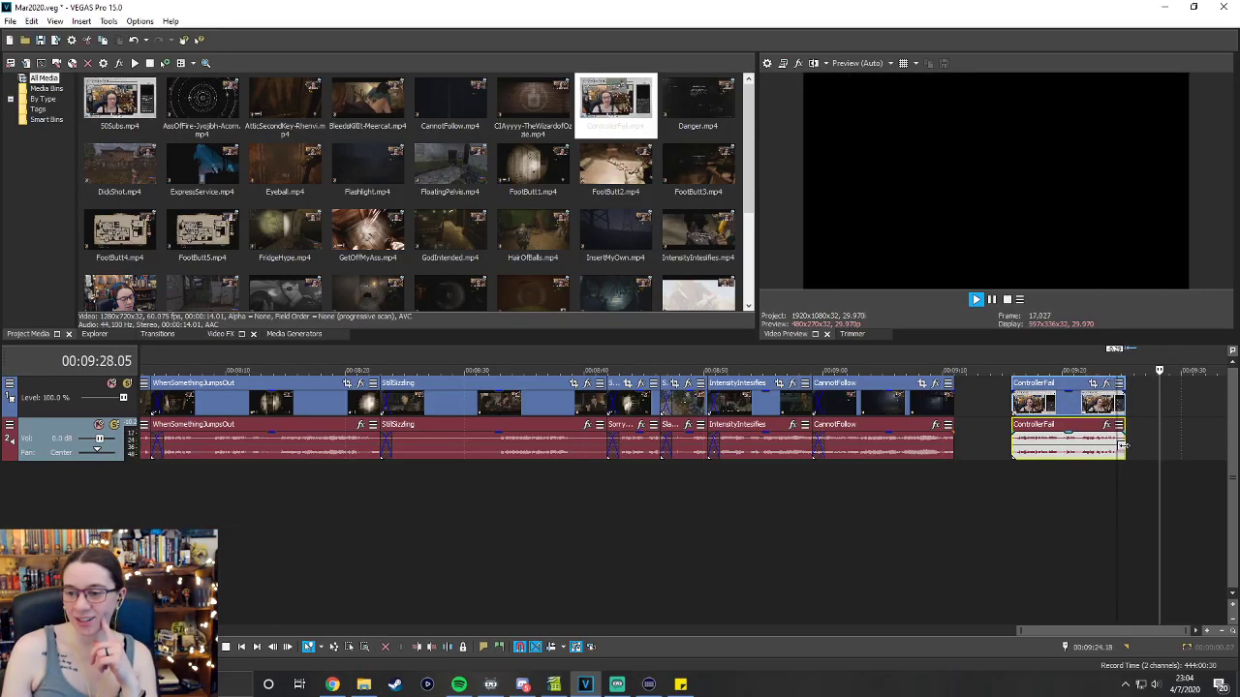
Overlap ControllerFail 1 second with the end of CannotFollow and play back the transition.
drag(1055, 387, 985, 387)
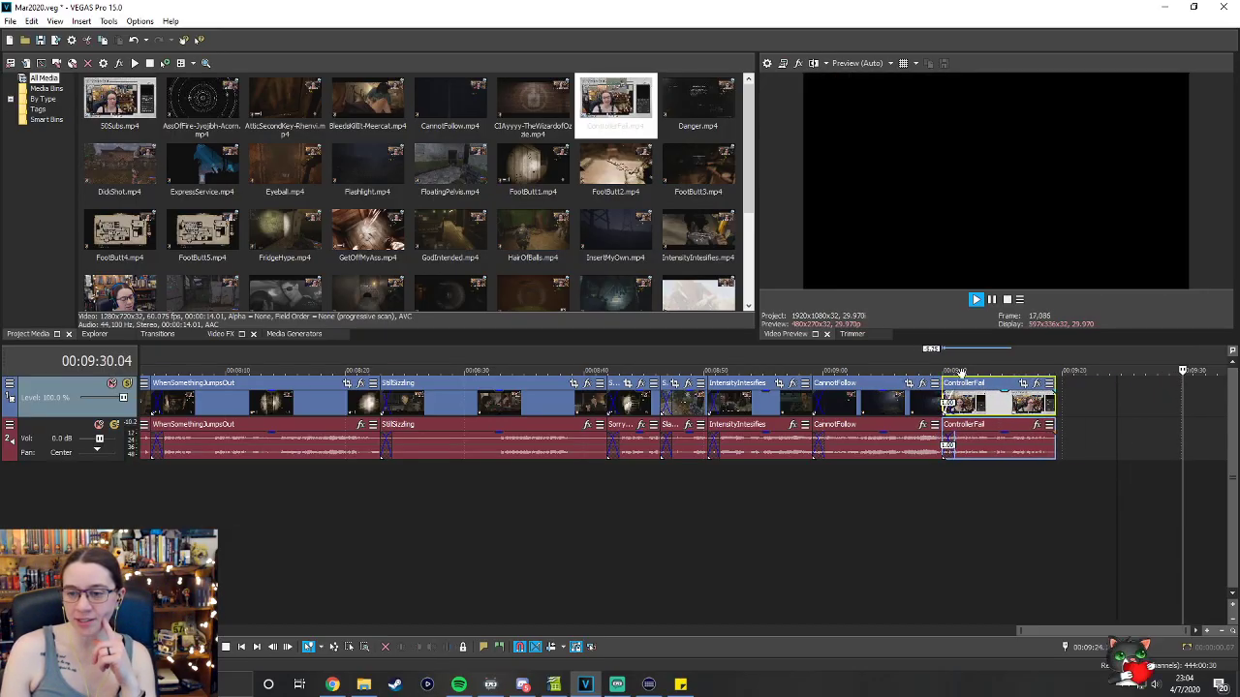
click(977, 300)
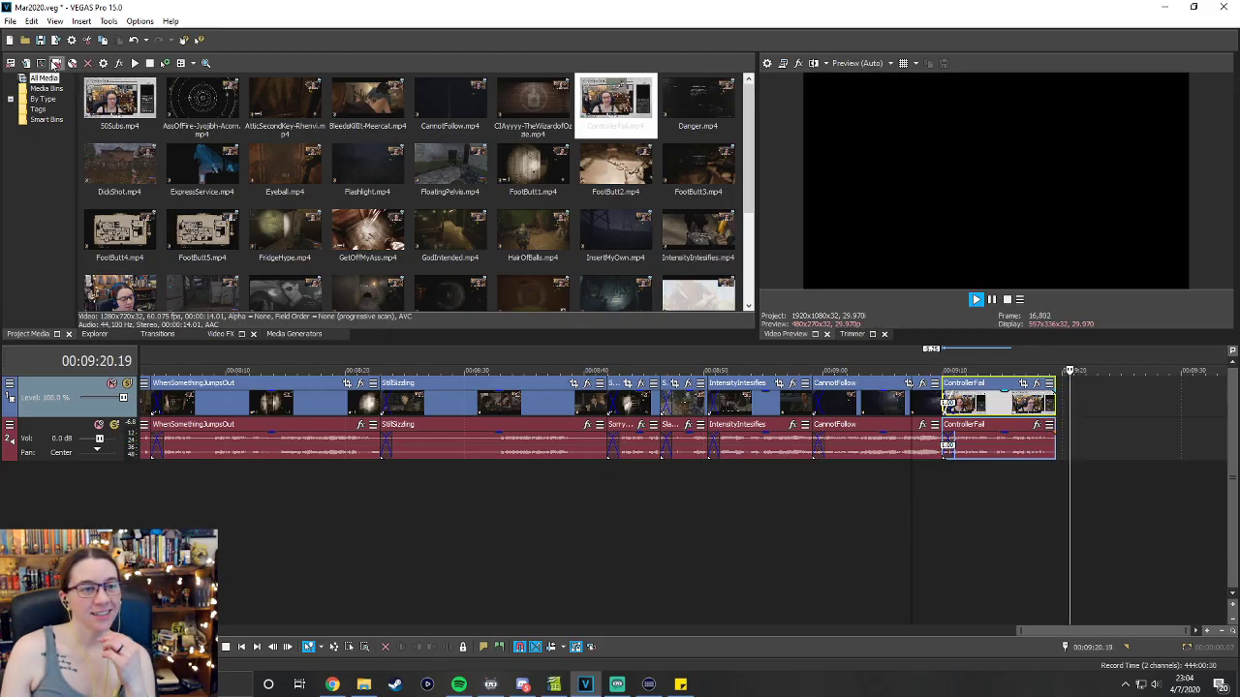
key(space)
Trim a couple of frames off the end of ControllerFail and replay its ending.
scroll(1052, 439, up, 2)
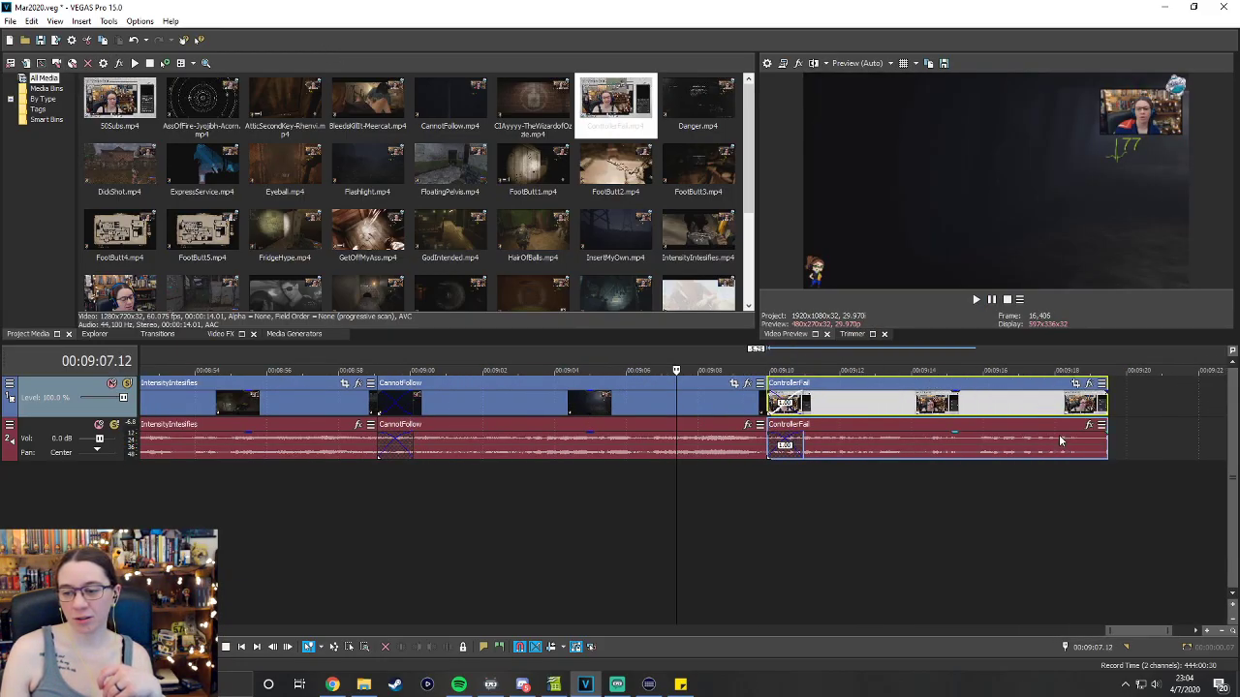
click(1169, 363)
drag(1116, 630, 1151, 632)
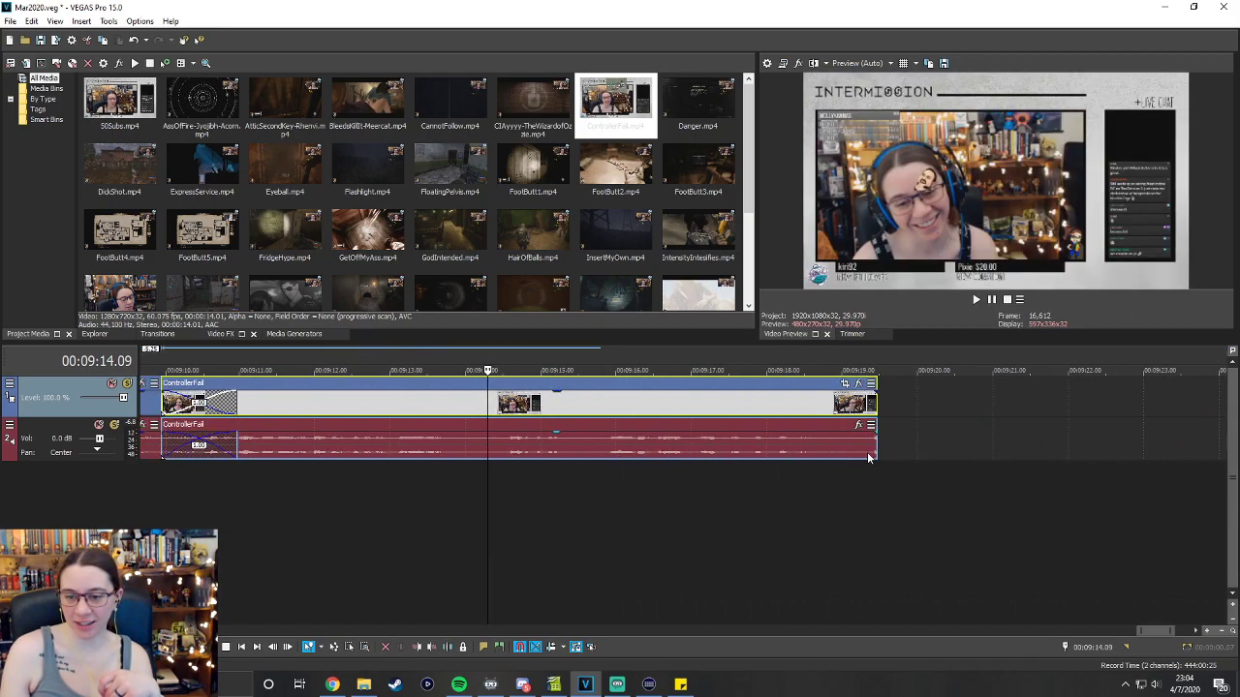
drag(876, 447, 870, 447)
click(852, 367)
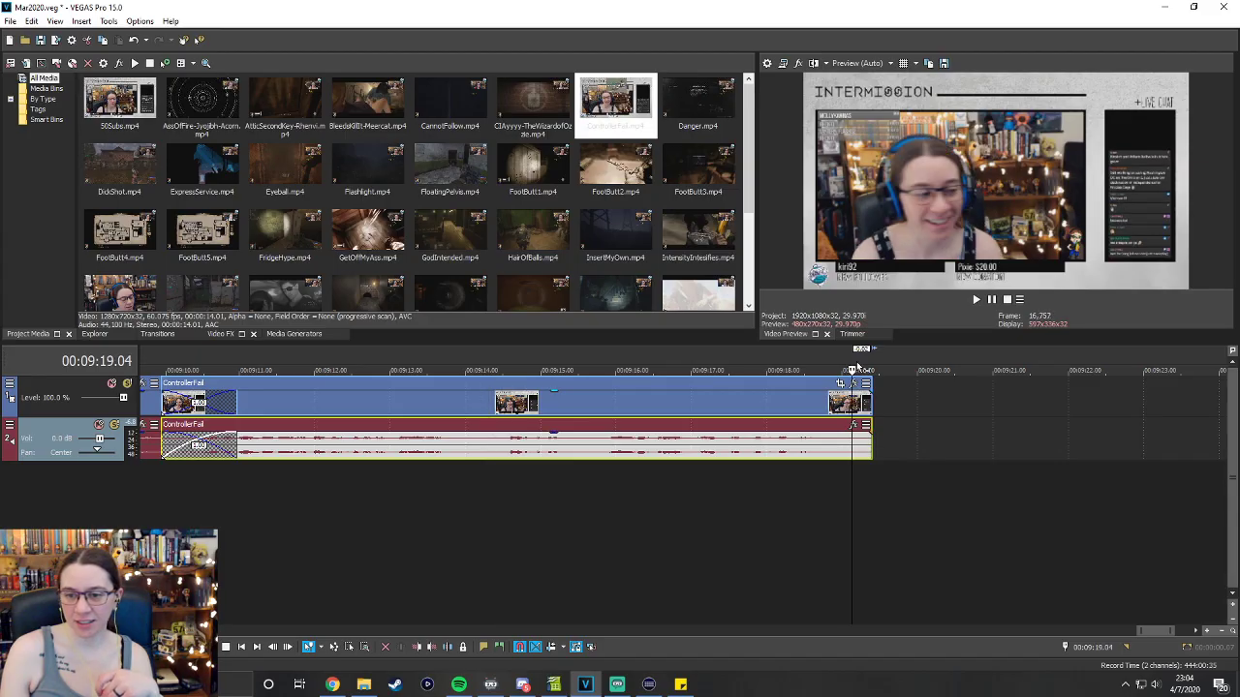
click(974, 300)
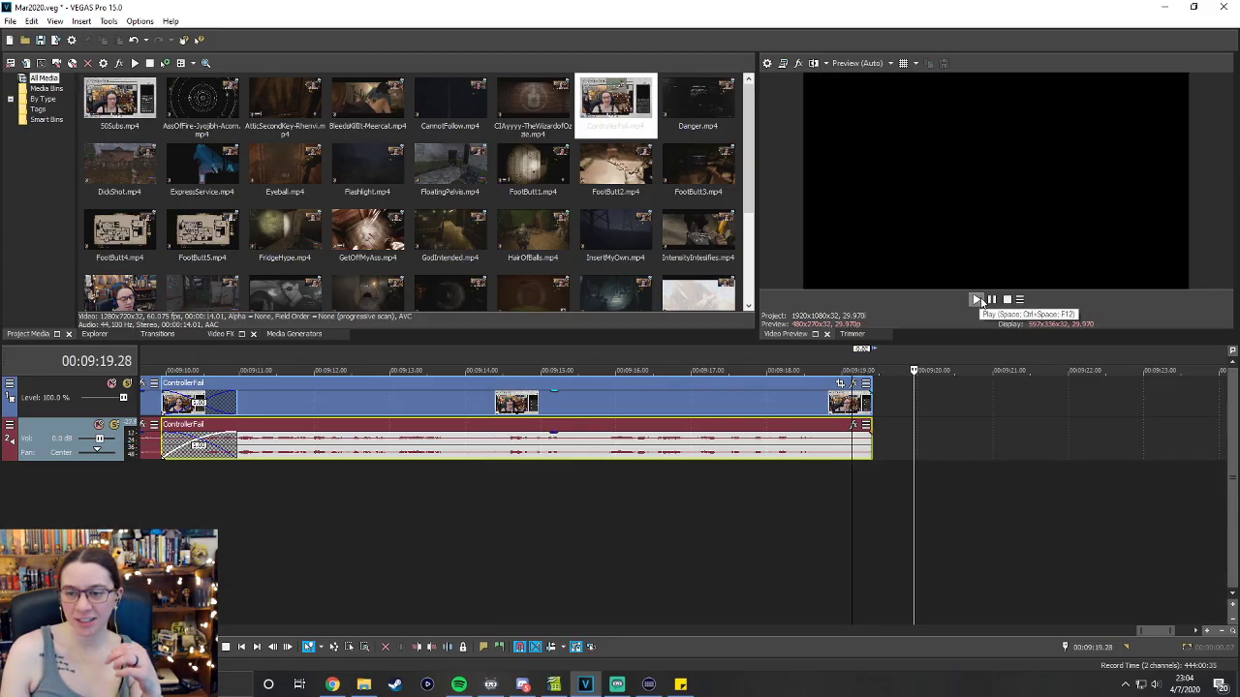
scroll(644, 477, down, 5)
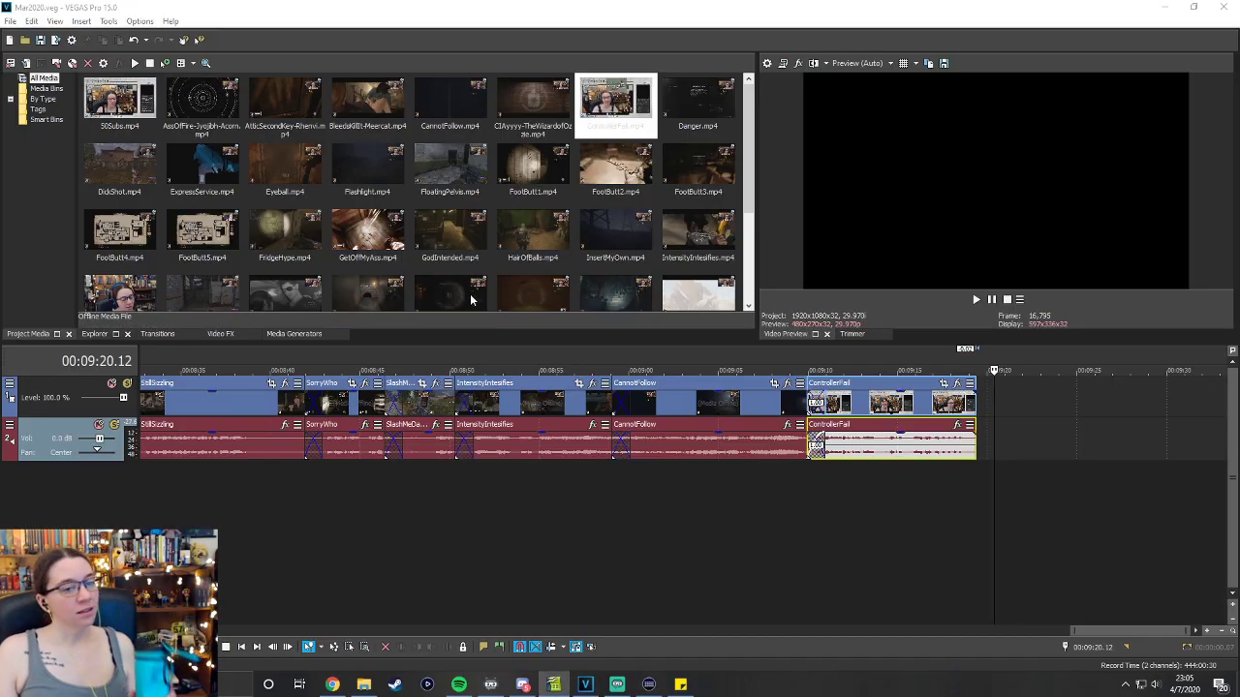
Add the VLOG clip to the timeline directly after ControllerFail and play it from its start.
scroll(534, 258, down, 3)
drag(305, 276, 989, 401)
click(1078, 378)
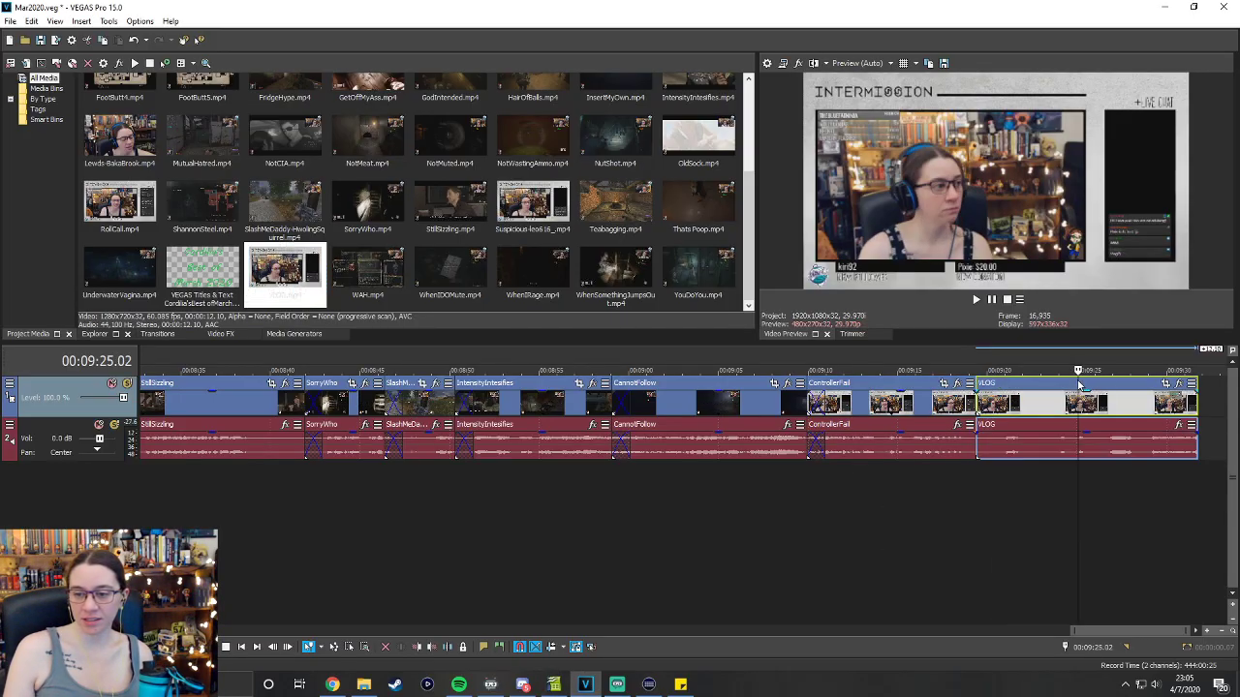
click(978, 364)
click(976, 299)
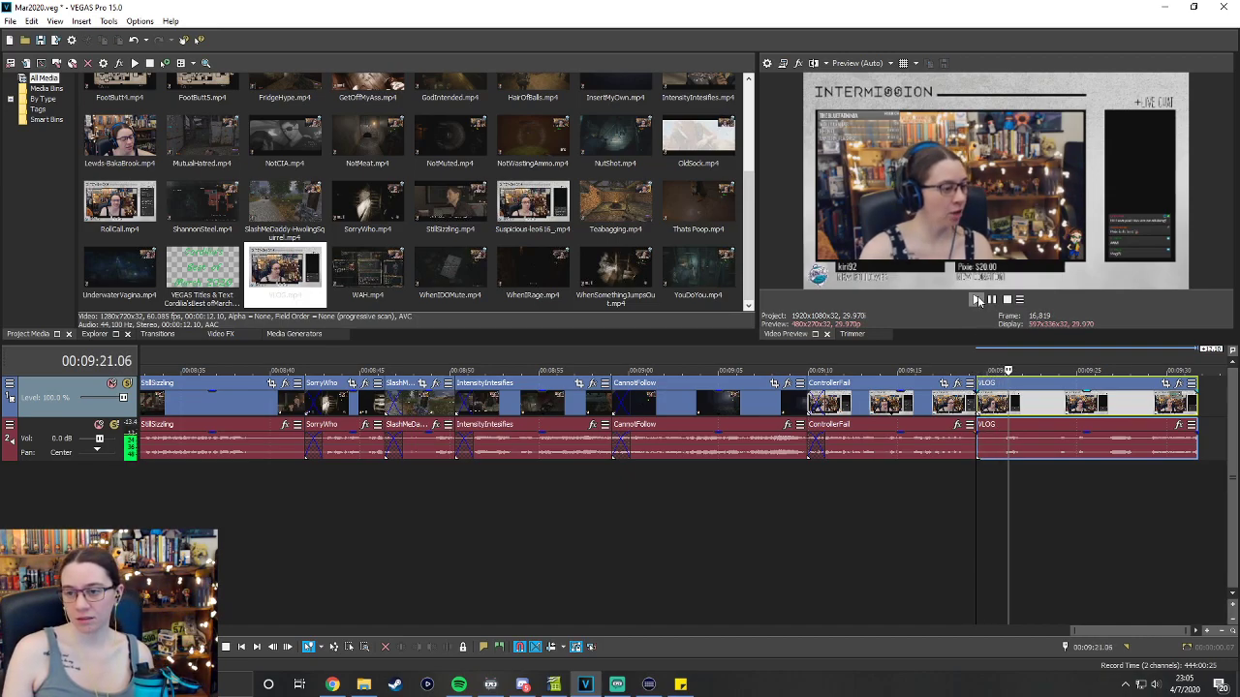
Trim VLOG by about 0.7 seconds at the start and 2.6 seconds at the end, and overlap it 1 second with ControllerFail.
drag(977, 442, 991, 444)
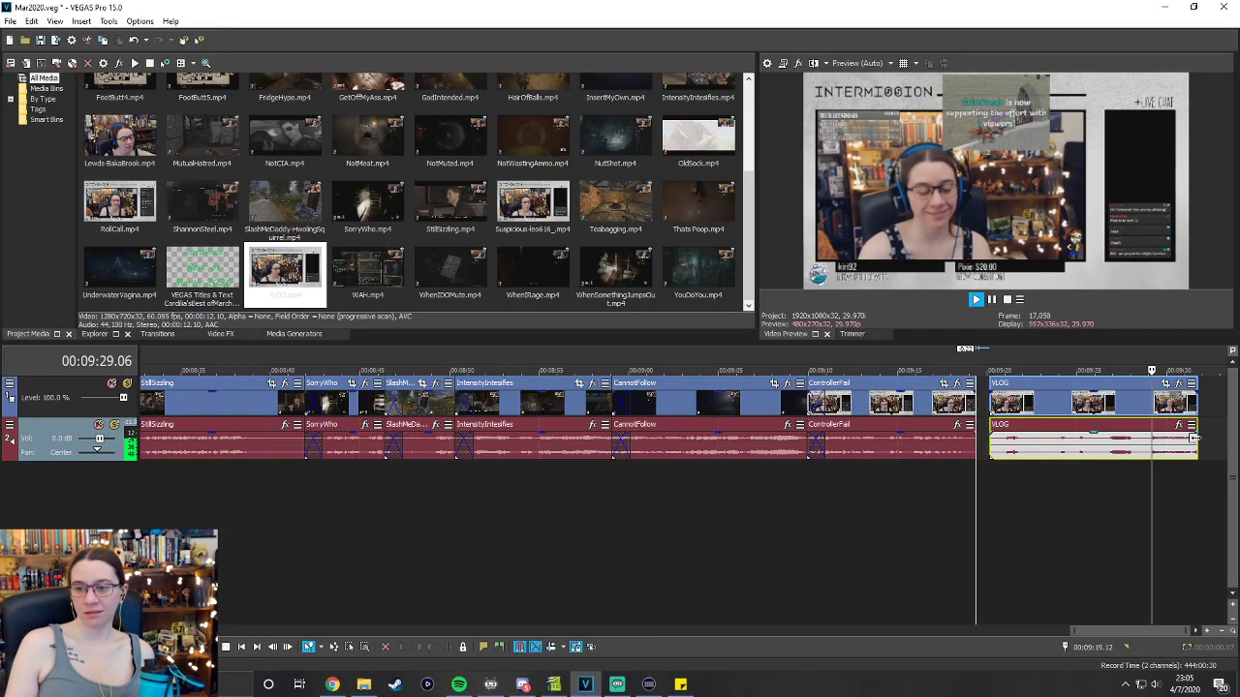
drag(1193, 443, 1152, 437)
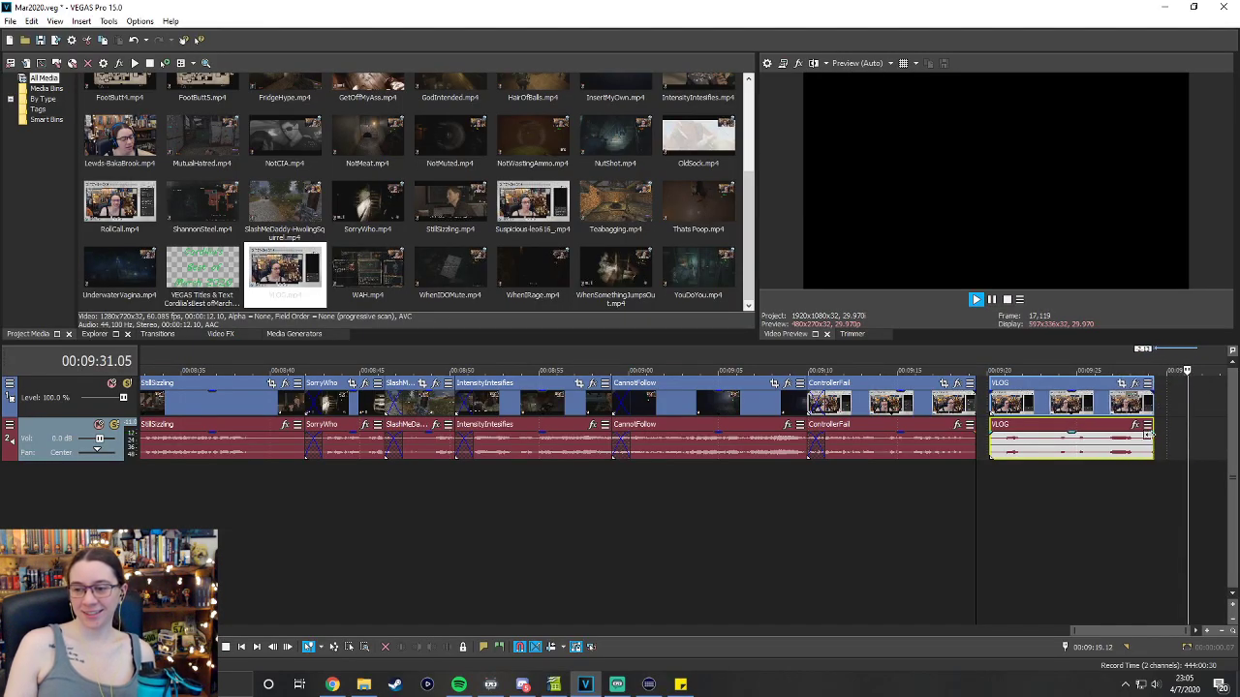
key(space)
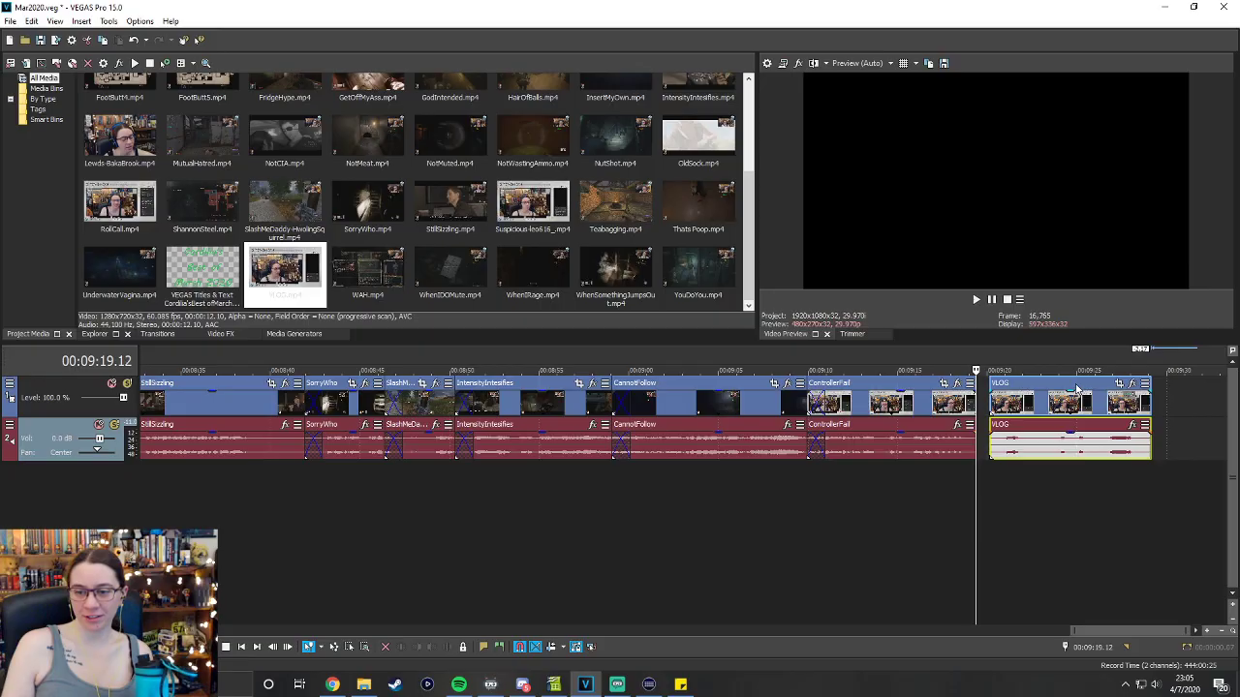
click(1077, 389)
drag(1094, 388, 1062, 384)
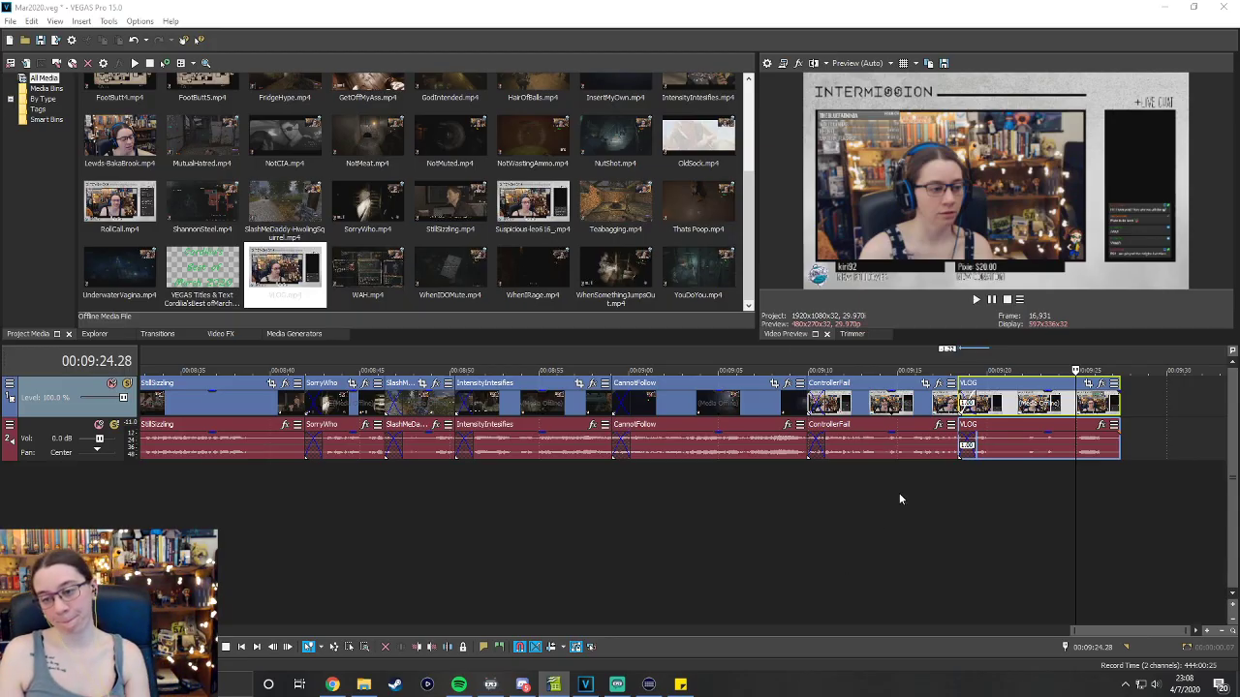
Review the ending of VLOG, trim about 0.4 seconds off its end, and replay it.
click(1054, 360)
key(space)
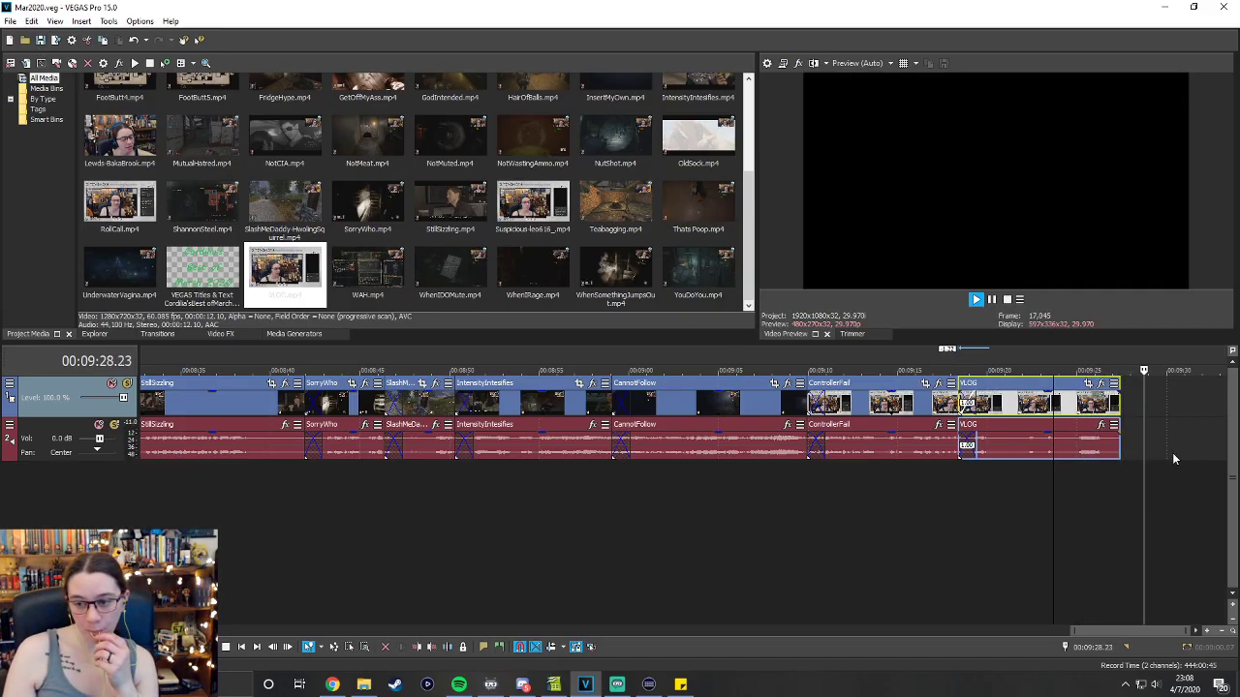
click(1112, 443)
key(space)
drag(1111, 444, 1107, 444)
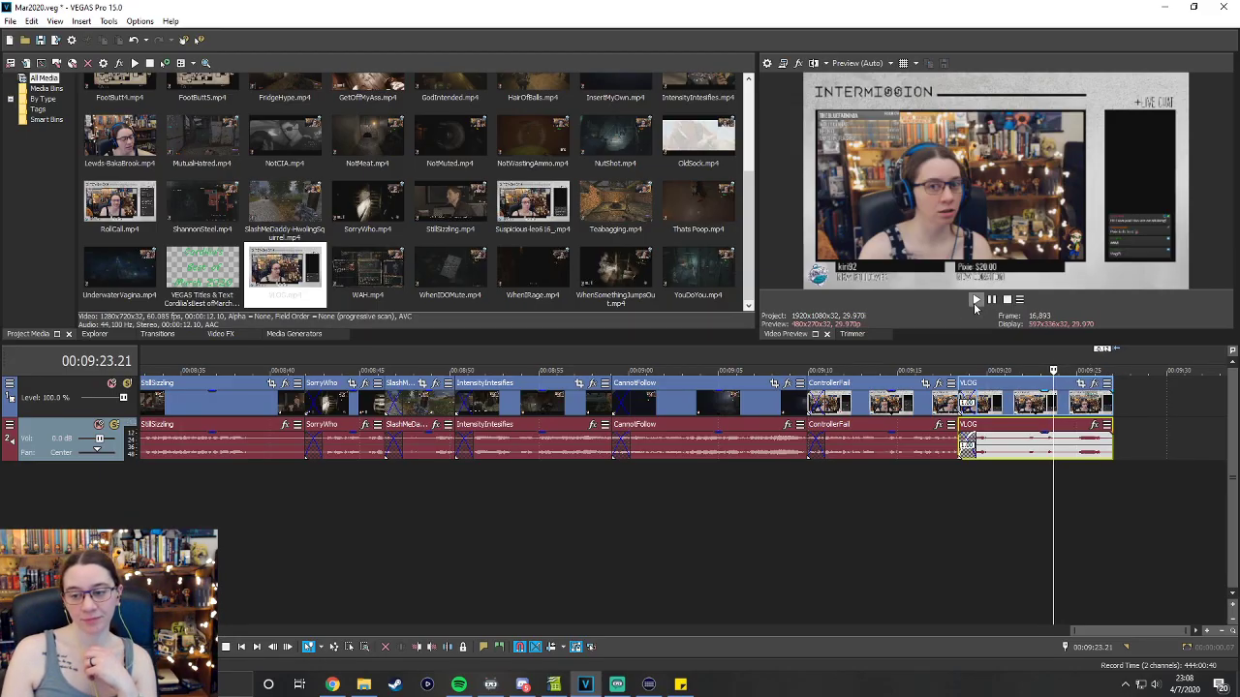
click(975, 301)
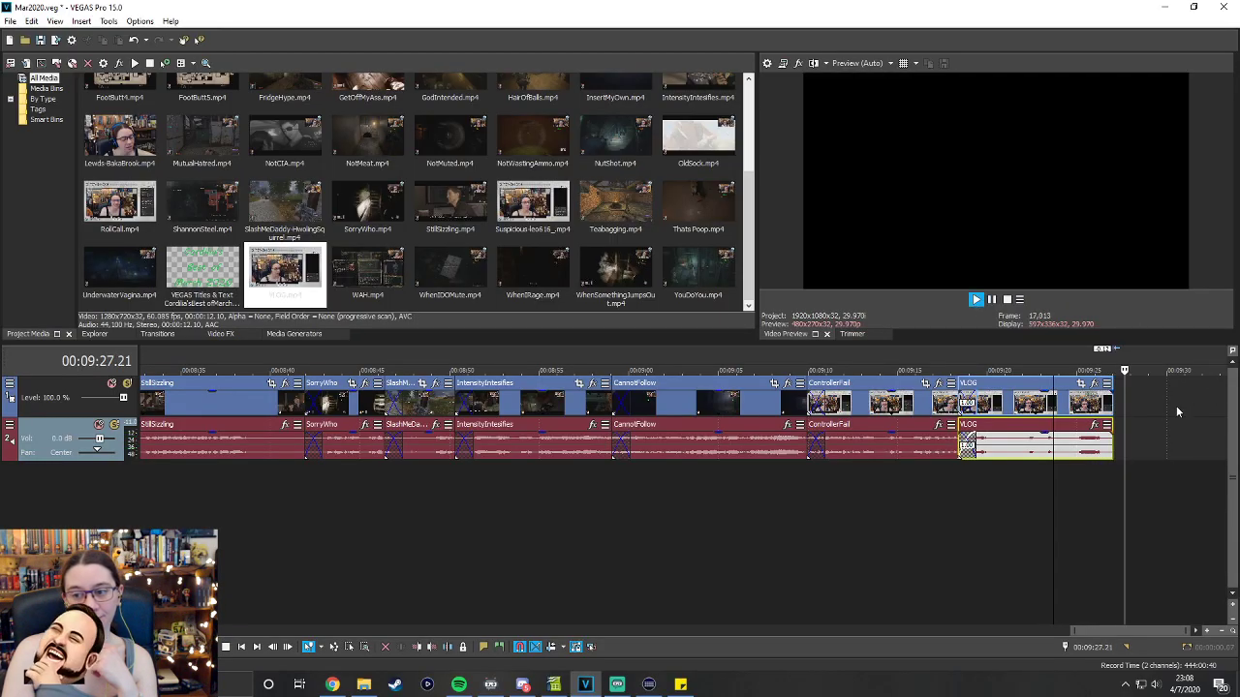
key(space)
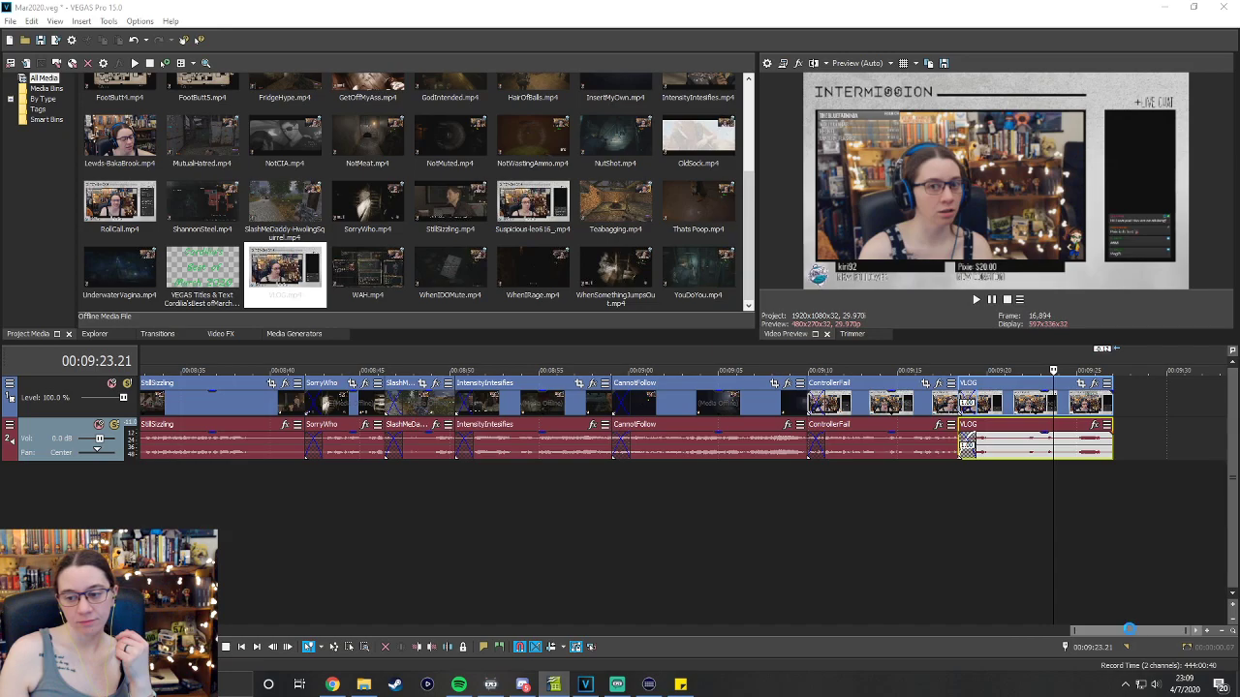
Add the GodIntended clip to the timeline directly after VLOG and play it from its start.
drag(1129, 629, 1162, 629)
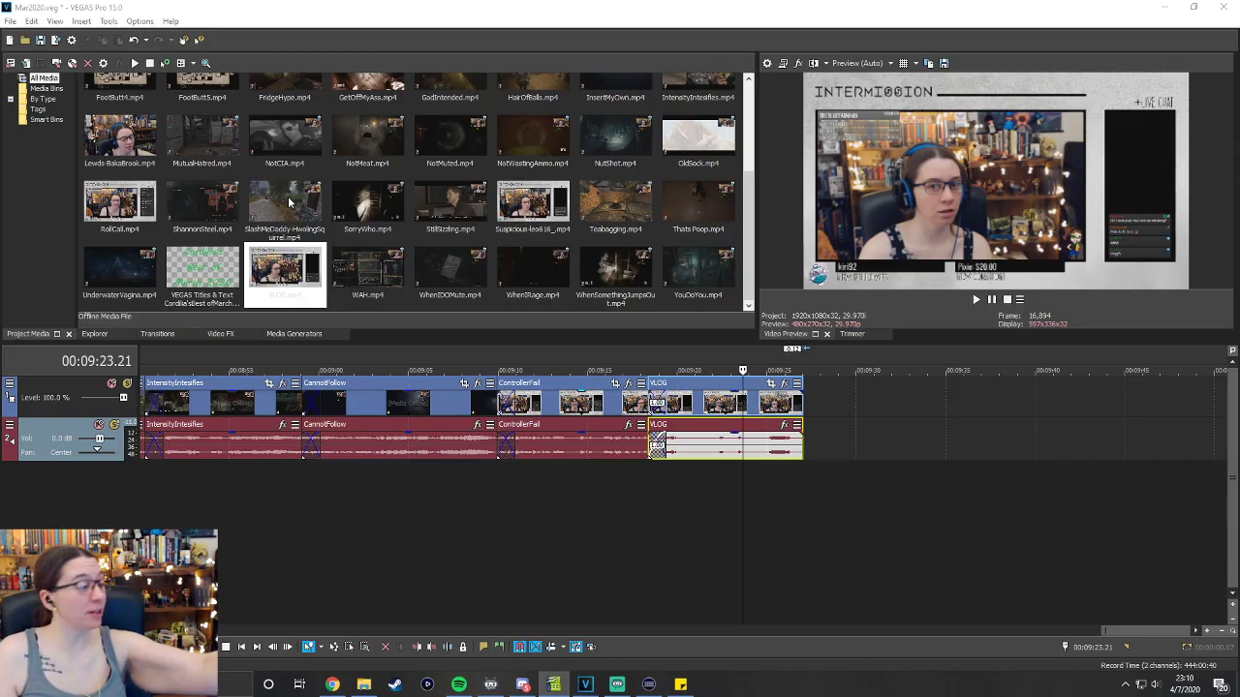
scroll(543, 170, up, 3)
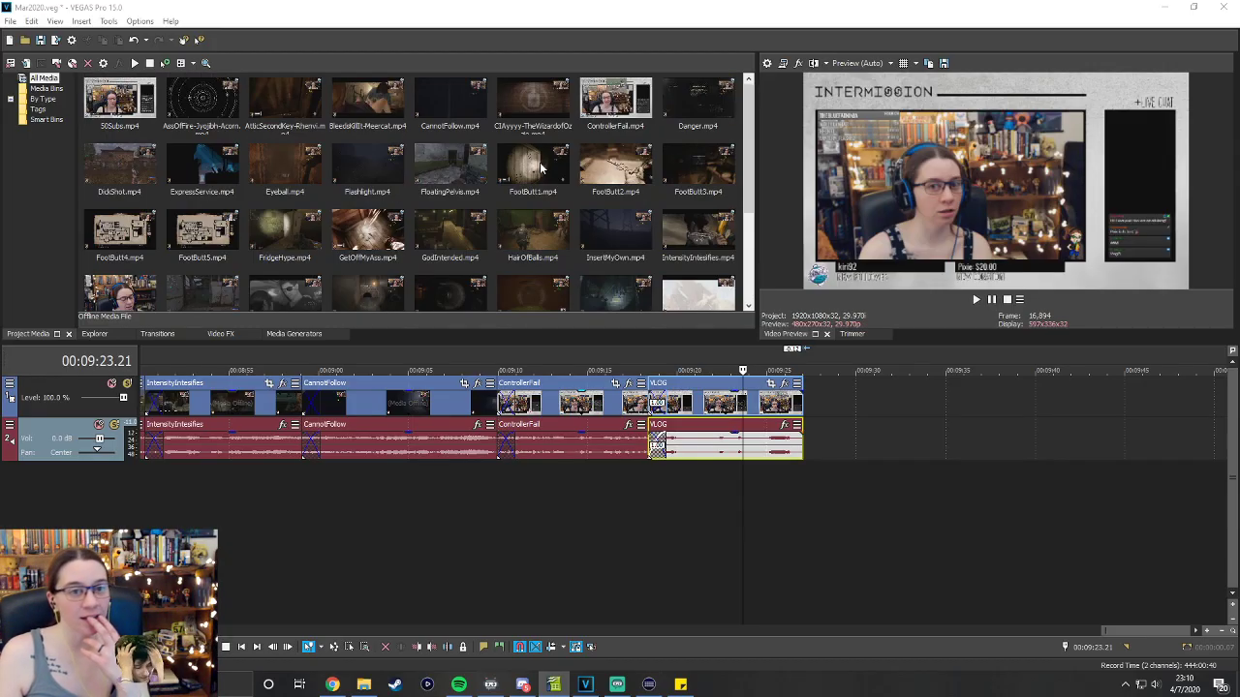
drag(451, 233, 819, 436)
drag(1109, 630, 1139, 627)
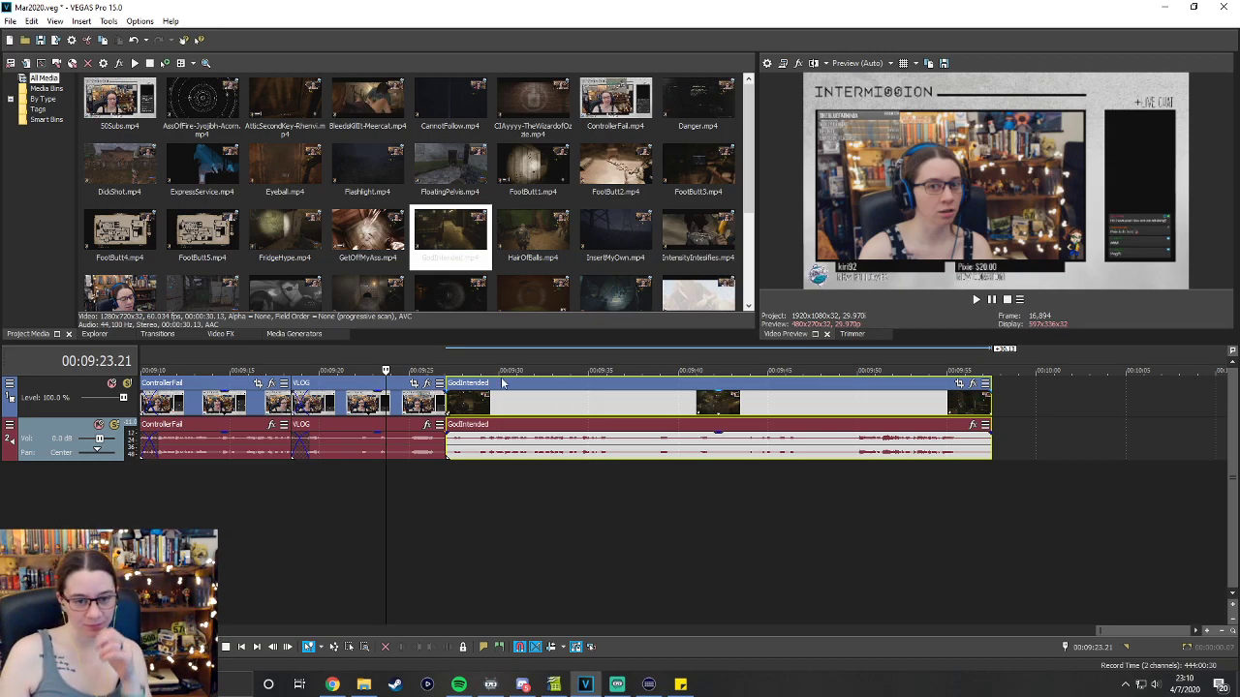
click(447, 359)
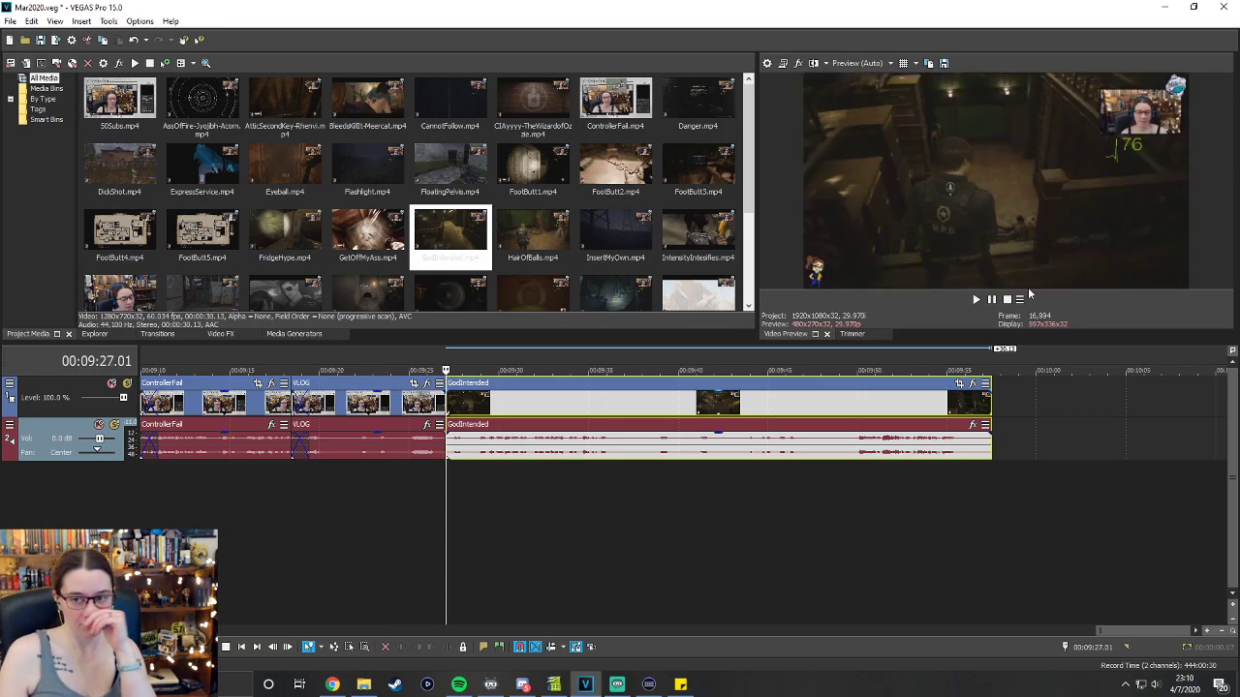
click(976, 299)
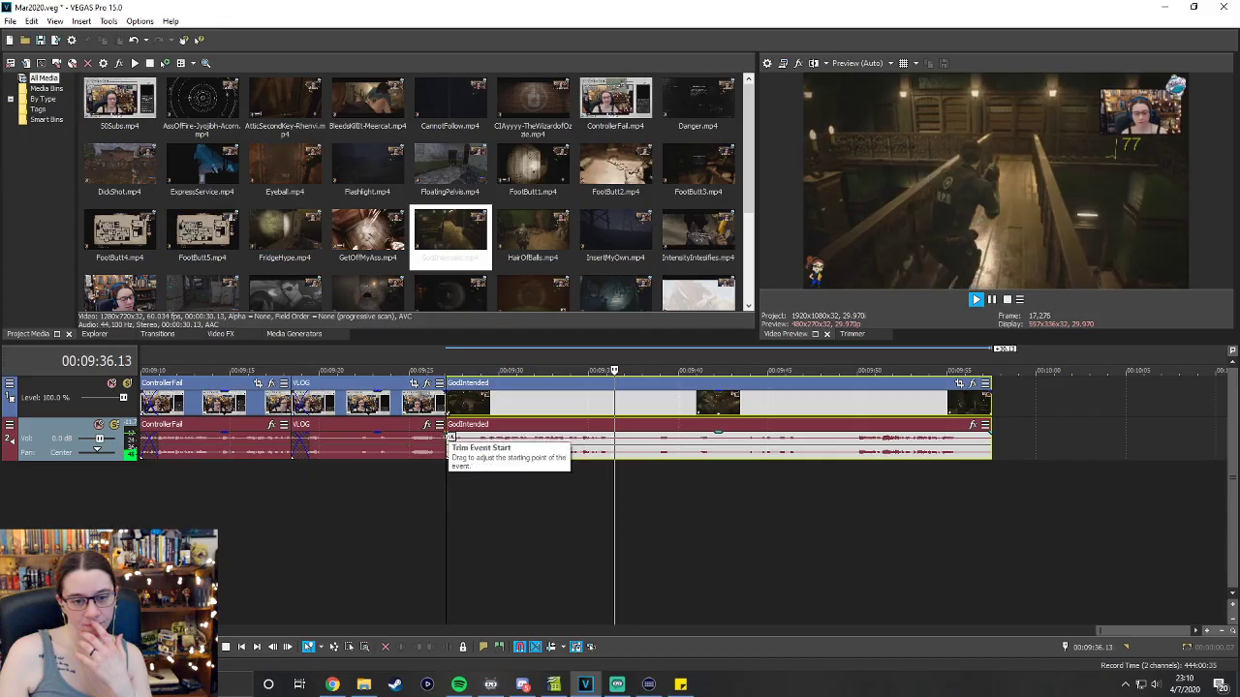
Trim about 1.2 seconds off both the start and end of GodIntended, overlap it 1 second with VLOG, and cue playback before the transition.
drag(451, 440, 462, 446)
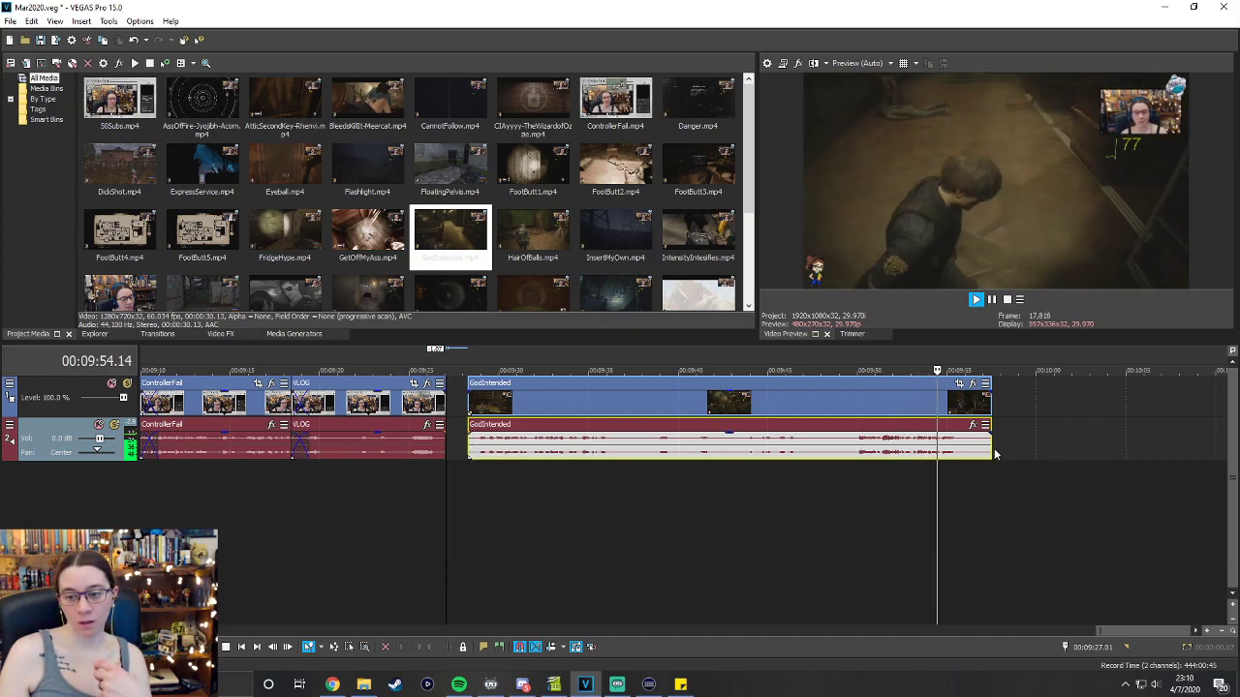
drag(991, 445, 969, 445)
drag(642, 391, 603, 390)
key(space)
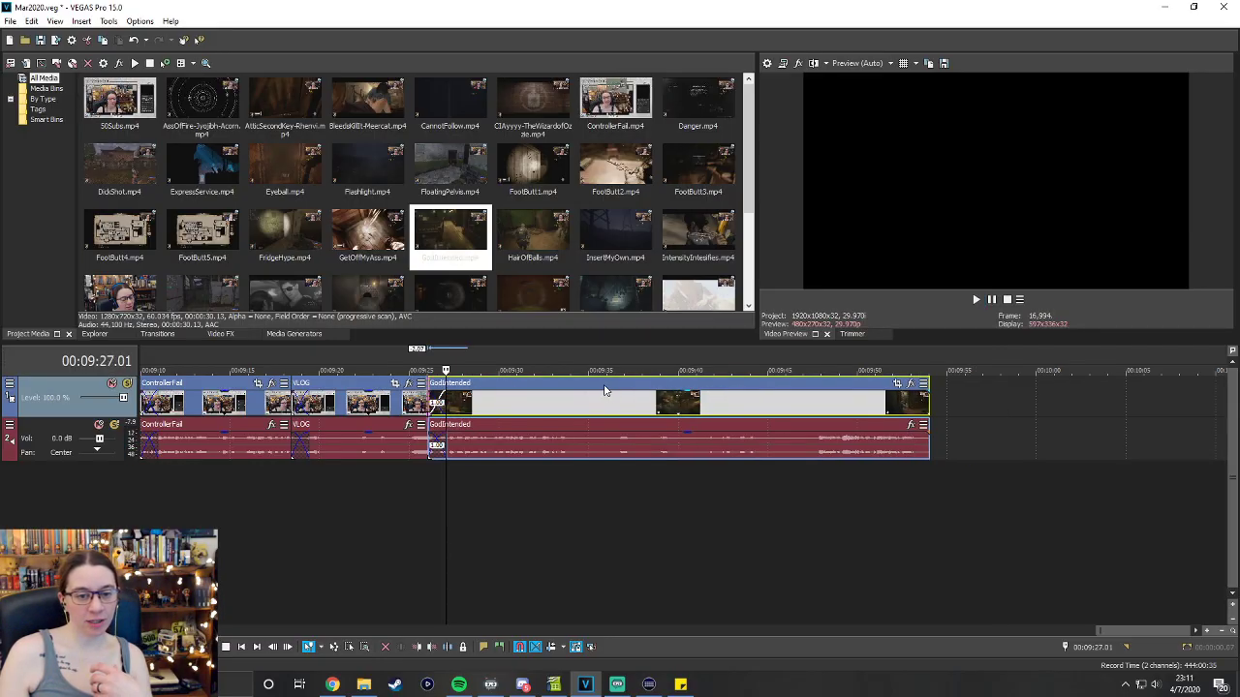
click(403, 372)
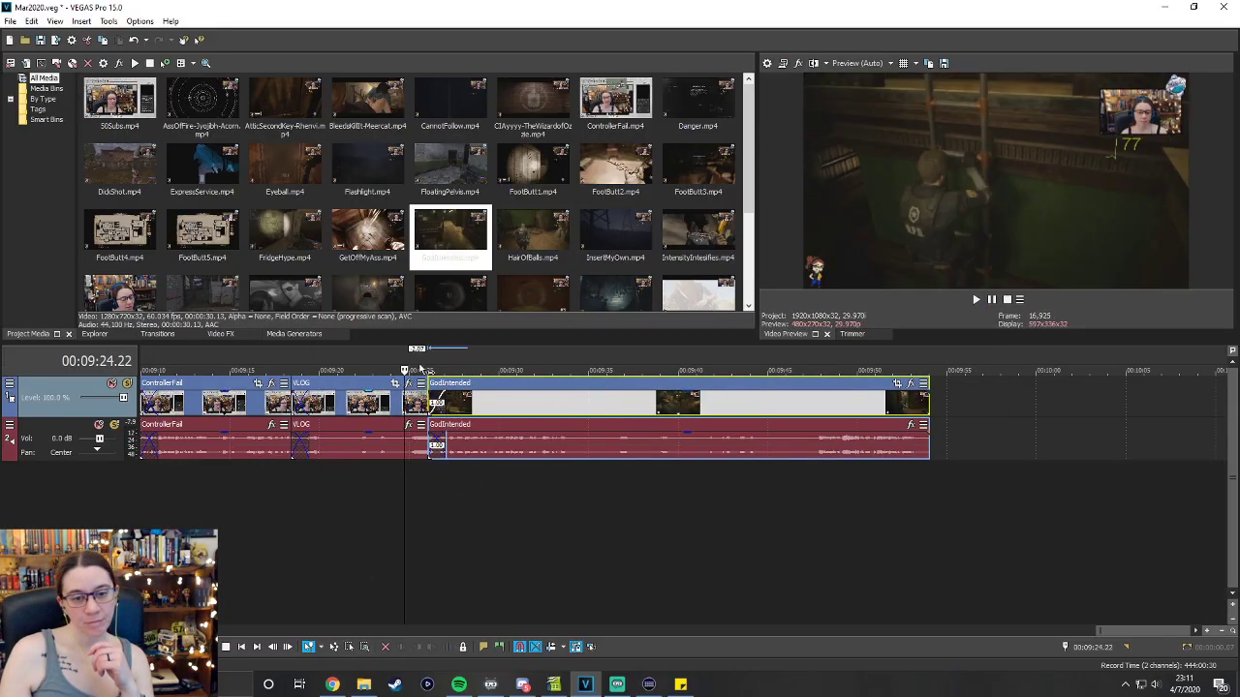
Play the transition from VLOG into GodIntended and pause partway through GodIntended.
click(975, 299)
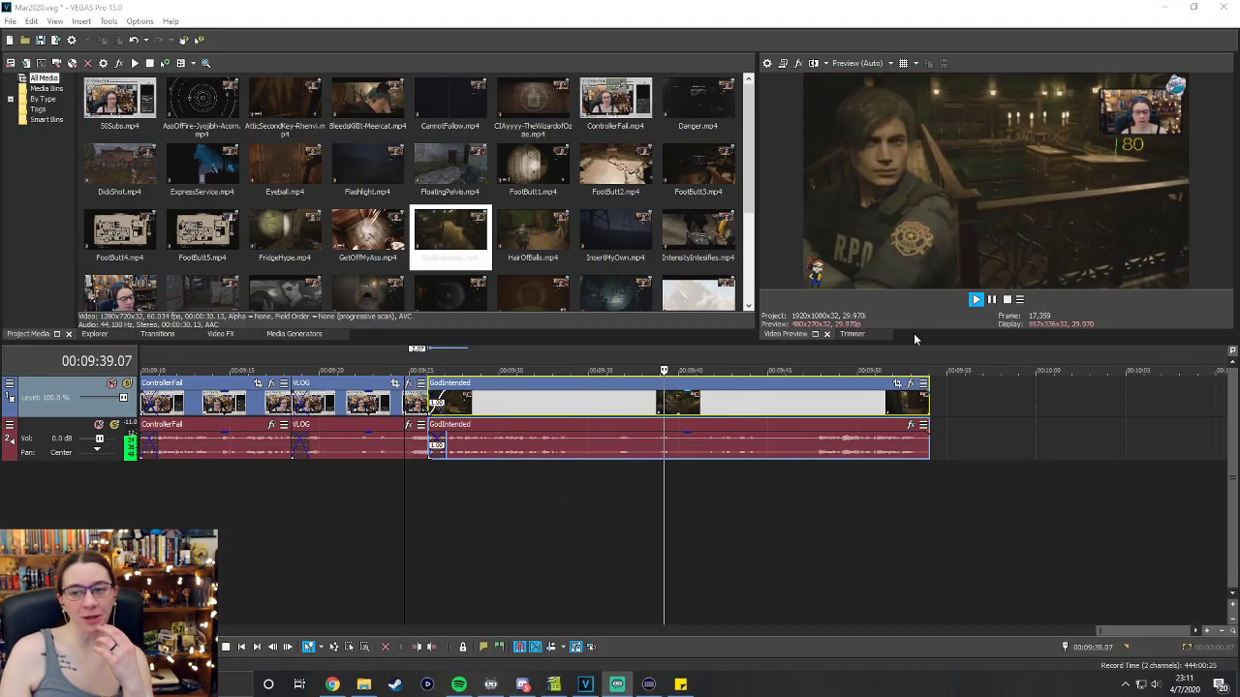
click(992, 301)
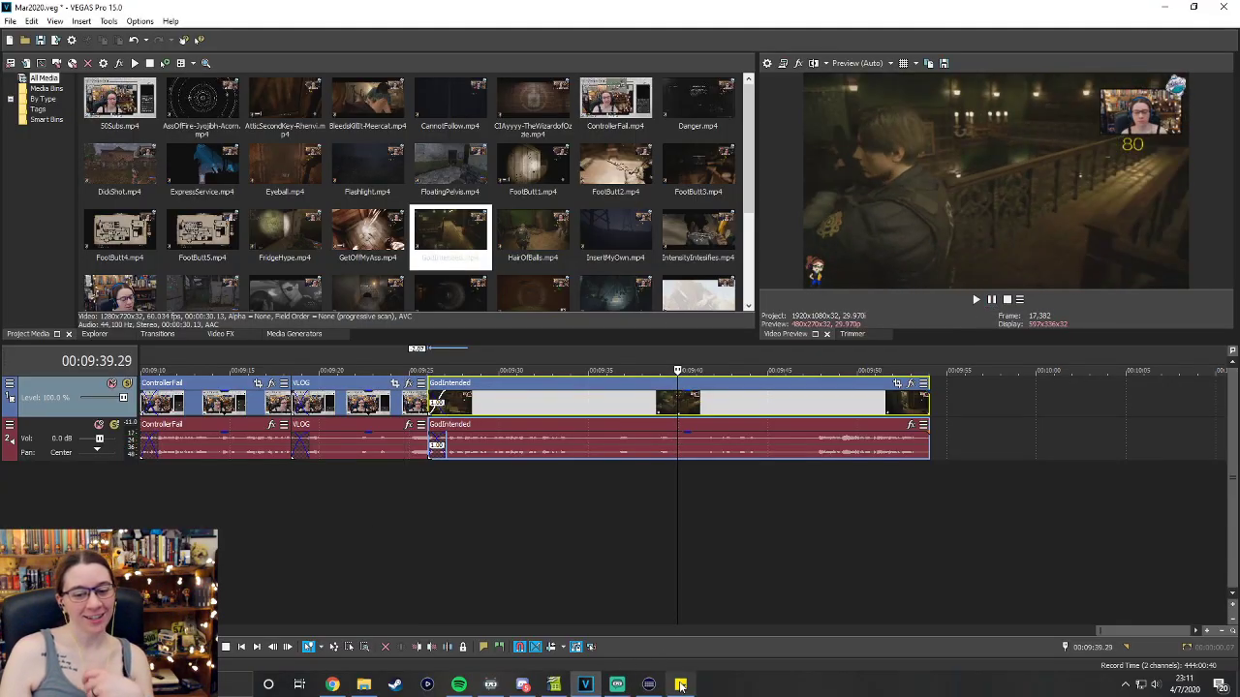
mouse_move(620, 688)
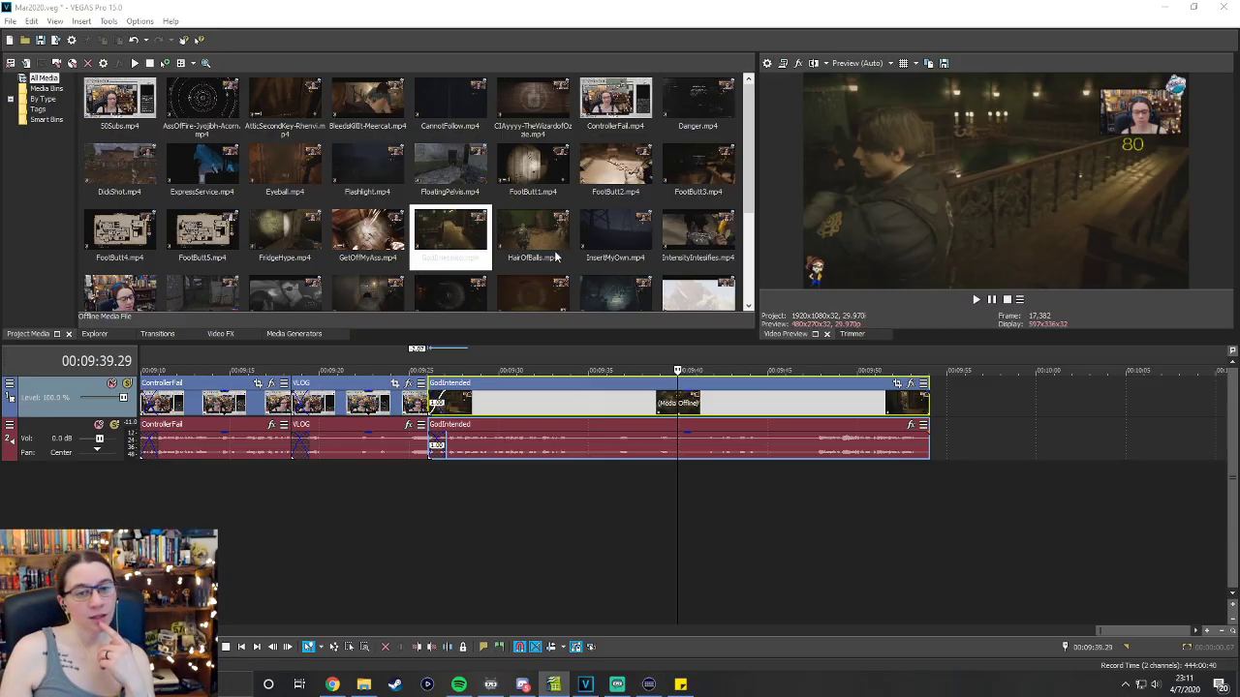
Add the MutualHatred clip to the timeline directly after GodIntended and play it from its start.
scroll(276, 232, down, 3)
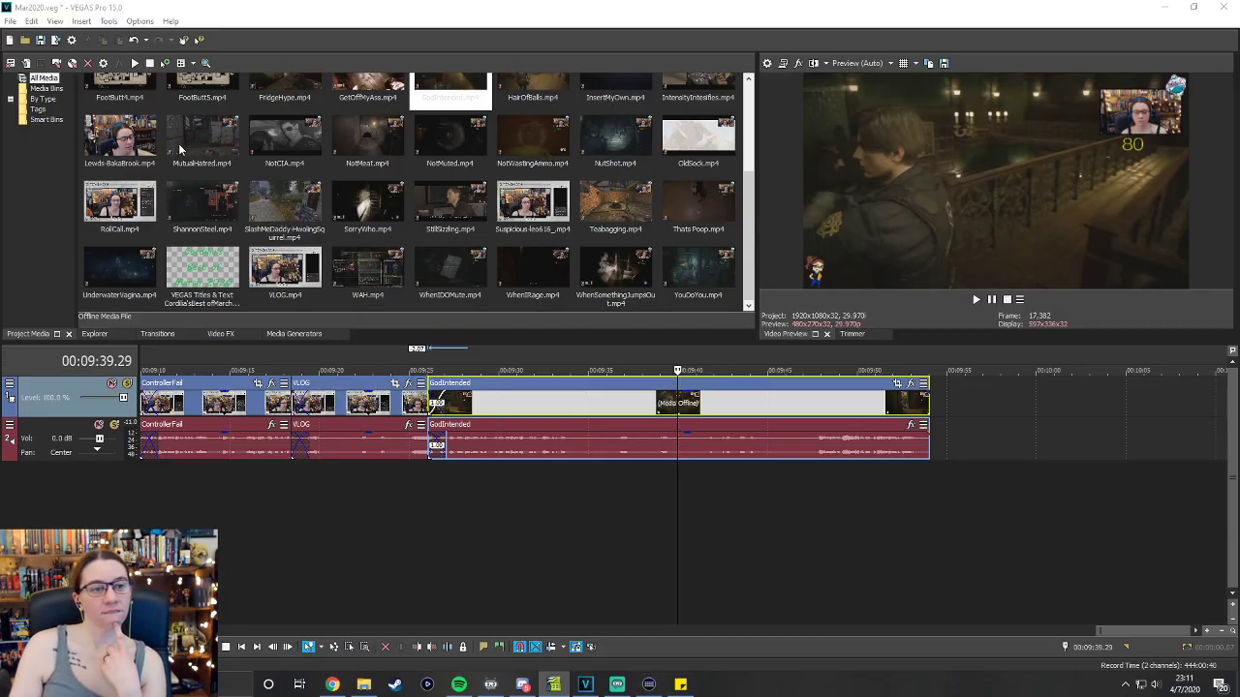
drag(180, 148, 936, 411)
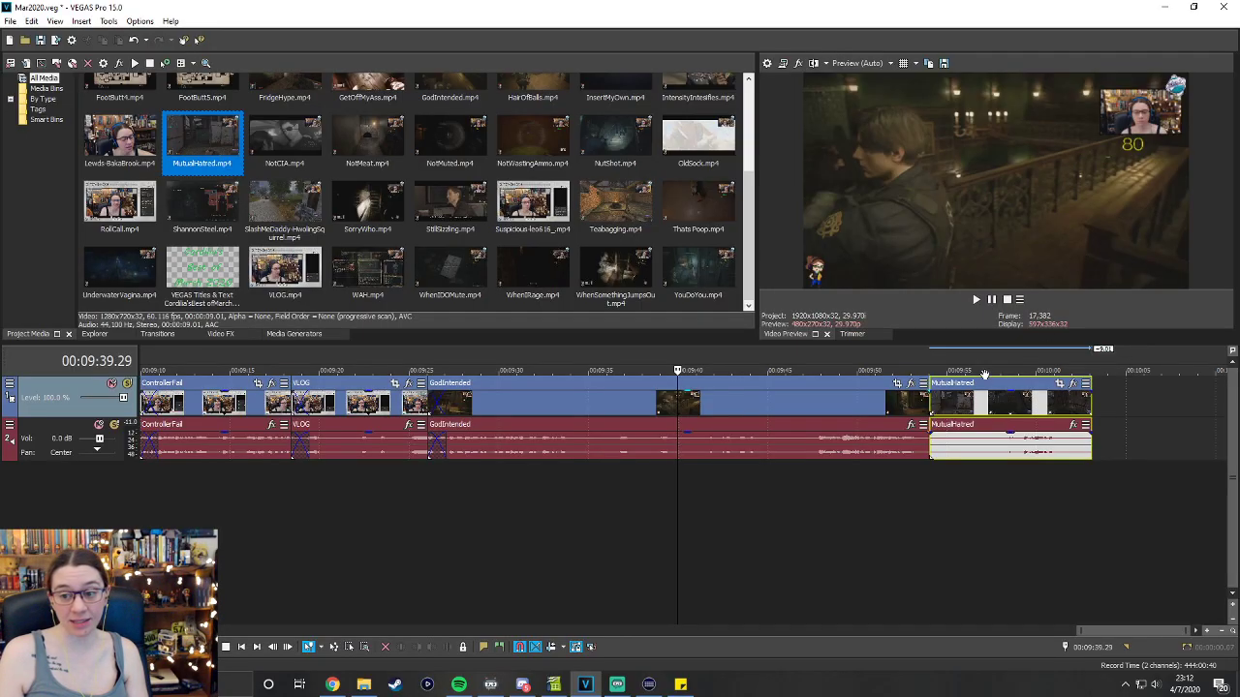
click(928, 368)
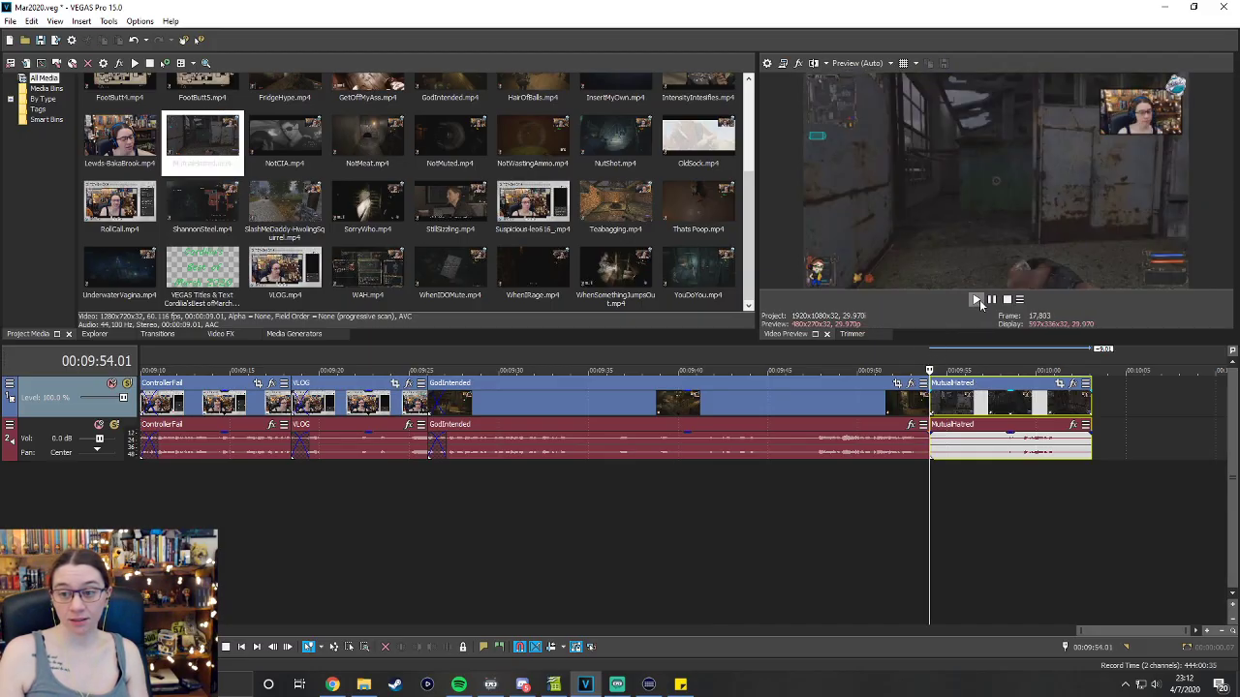
key(space)
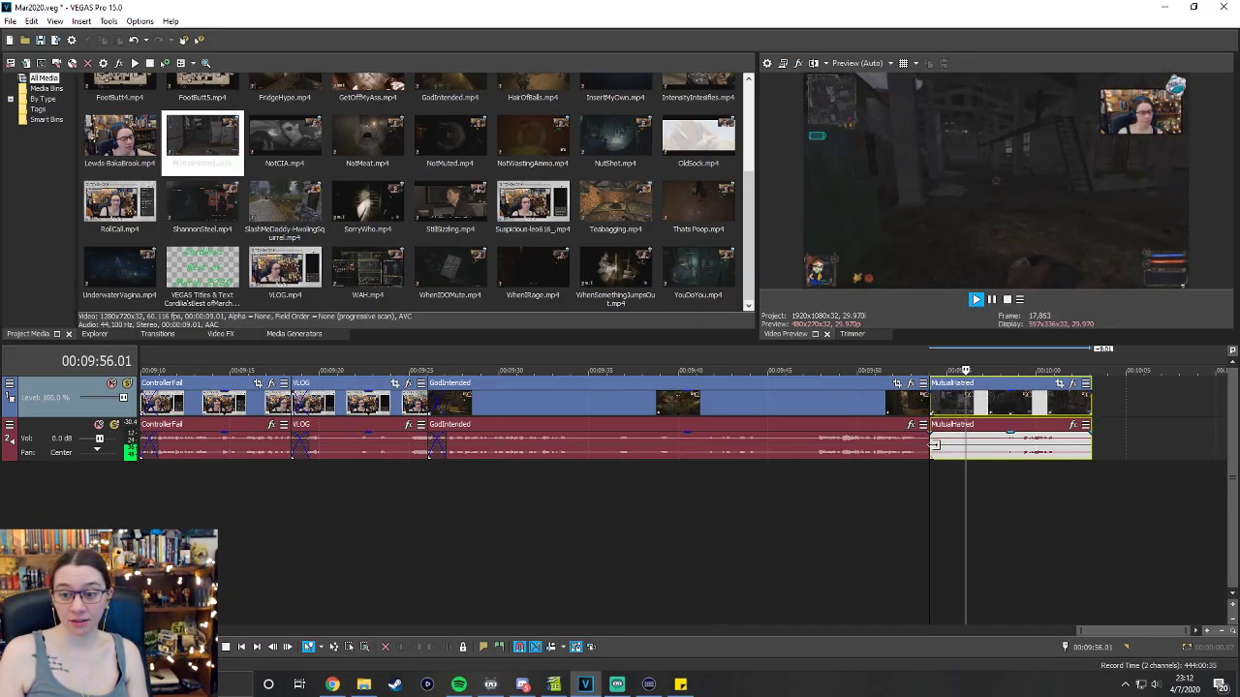
Trim MutualHatred by about 1 second at the start and 0.7 seconds at the end, and overlap it 1 second with GodIntended.
drag(937, 444, 965, 452)
click(965, 364)
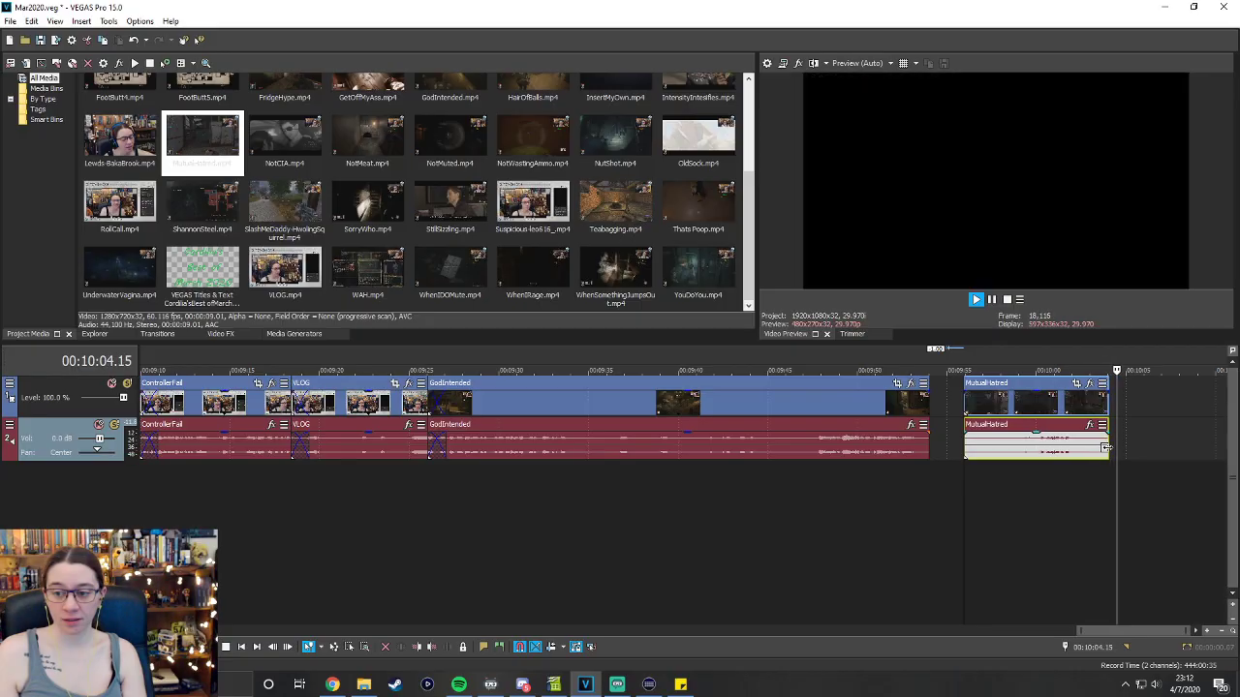
drag(1108, 448, 1095, 447)
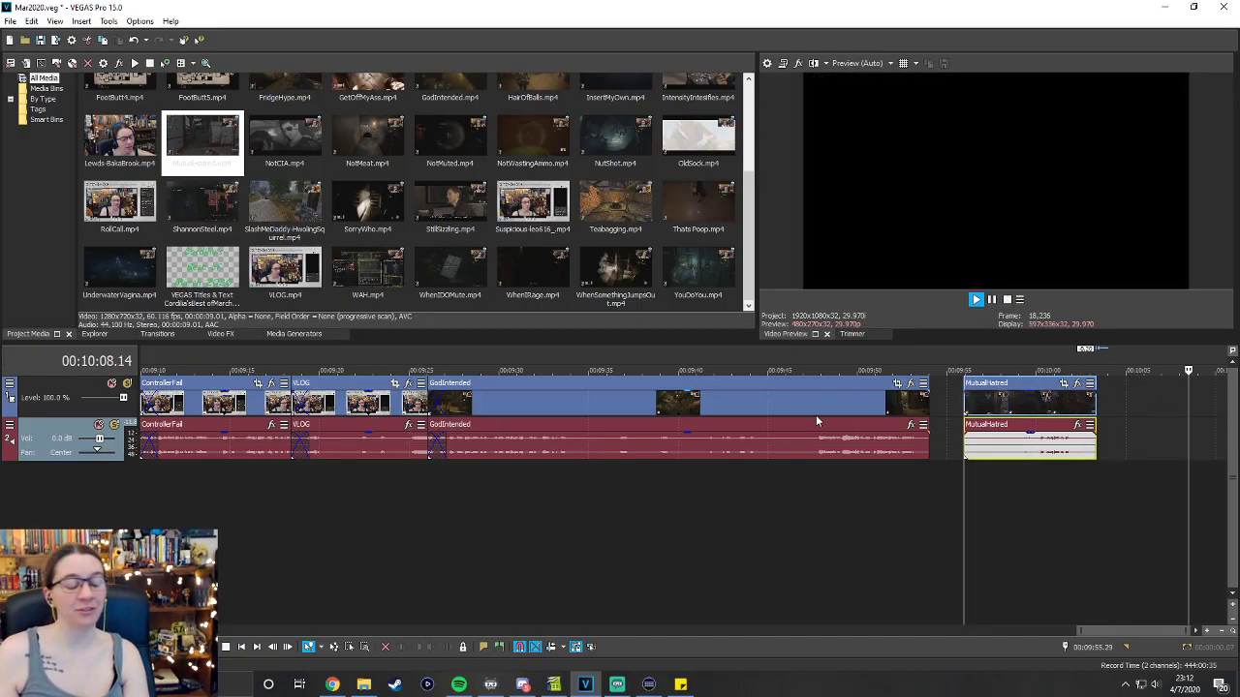
key(space)
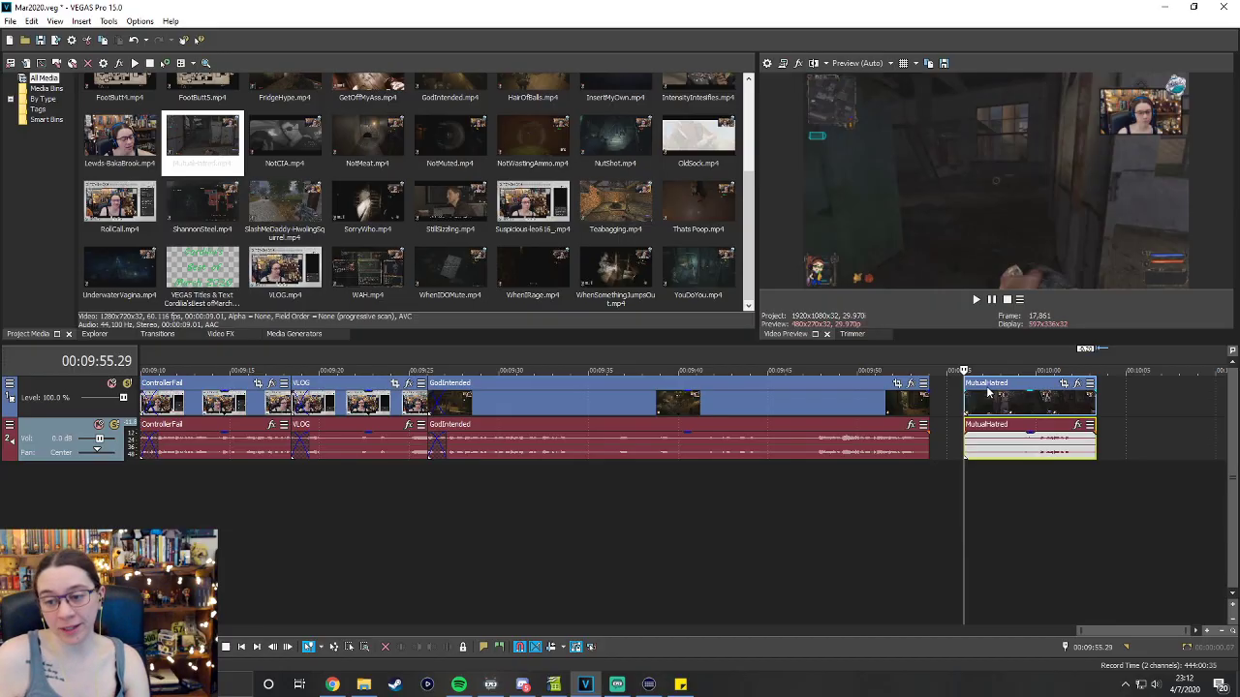
drag(988, 392, 934, 385)
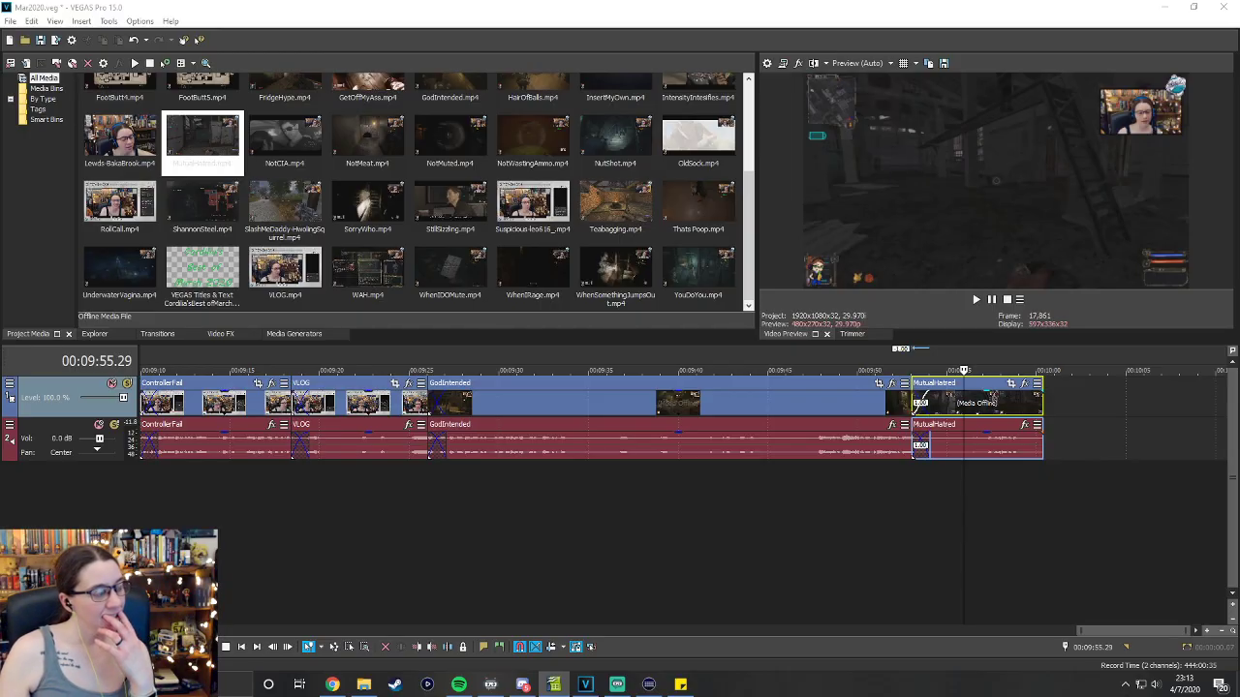
Add the AtticSecondKey clip to the timeline directly after MutualHatred and play it from near its start.
scroll(206, 247, up, 3)
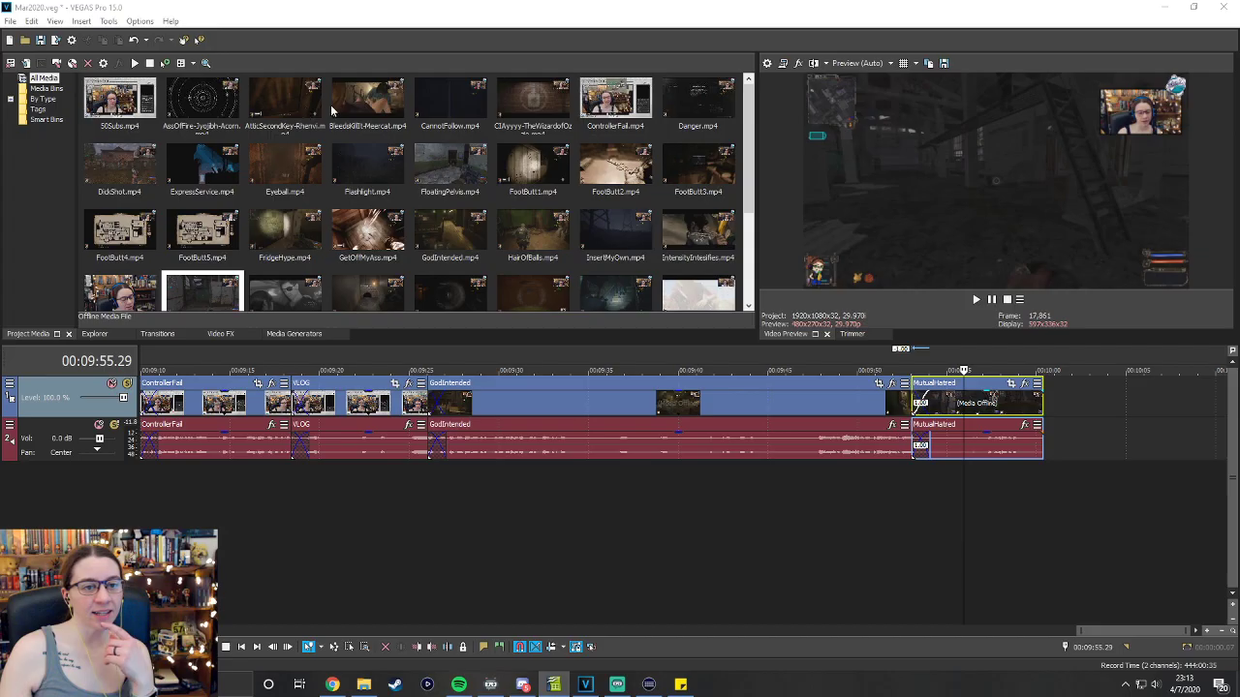
drag(281, 106, 1040, 465)
drag(1117, 631, 1143, 632)
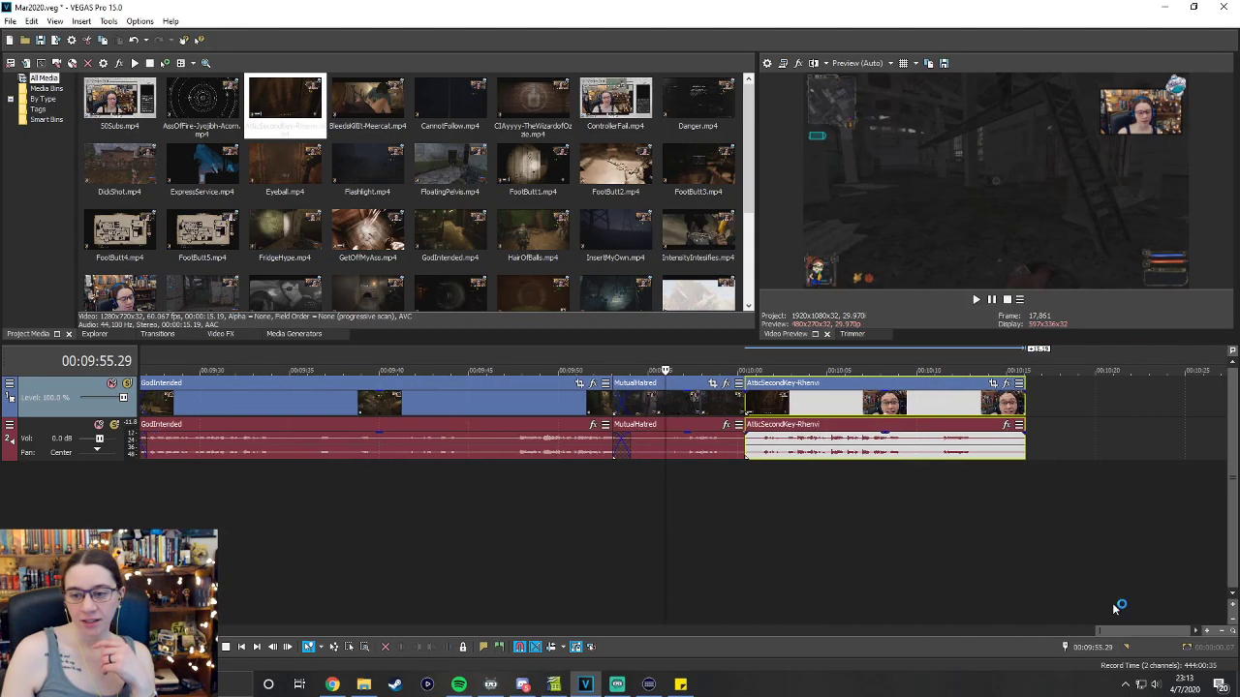
click(753, 370)
key(space)
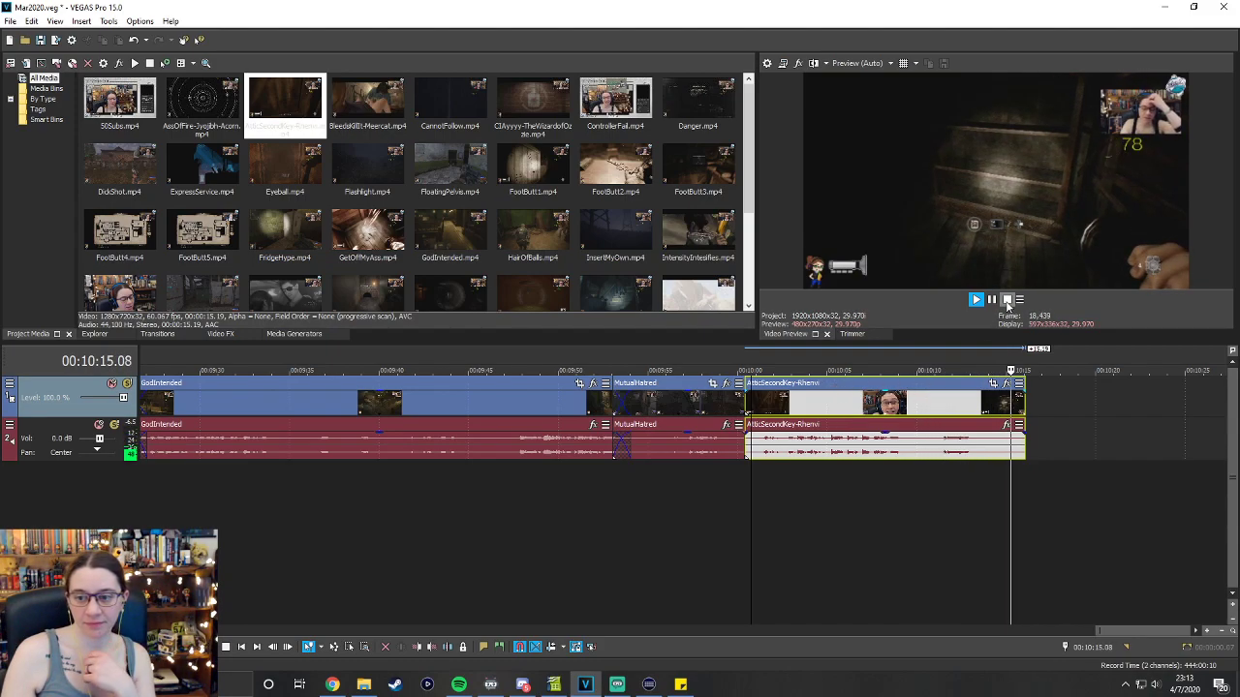
Trim about 1.7 seconds off the end of AtticSecondKey, overlap it 1 second with MutualHatred, and play the transition.
drag(1023, 445, 988, 446)
key(space)
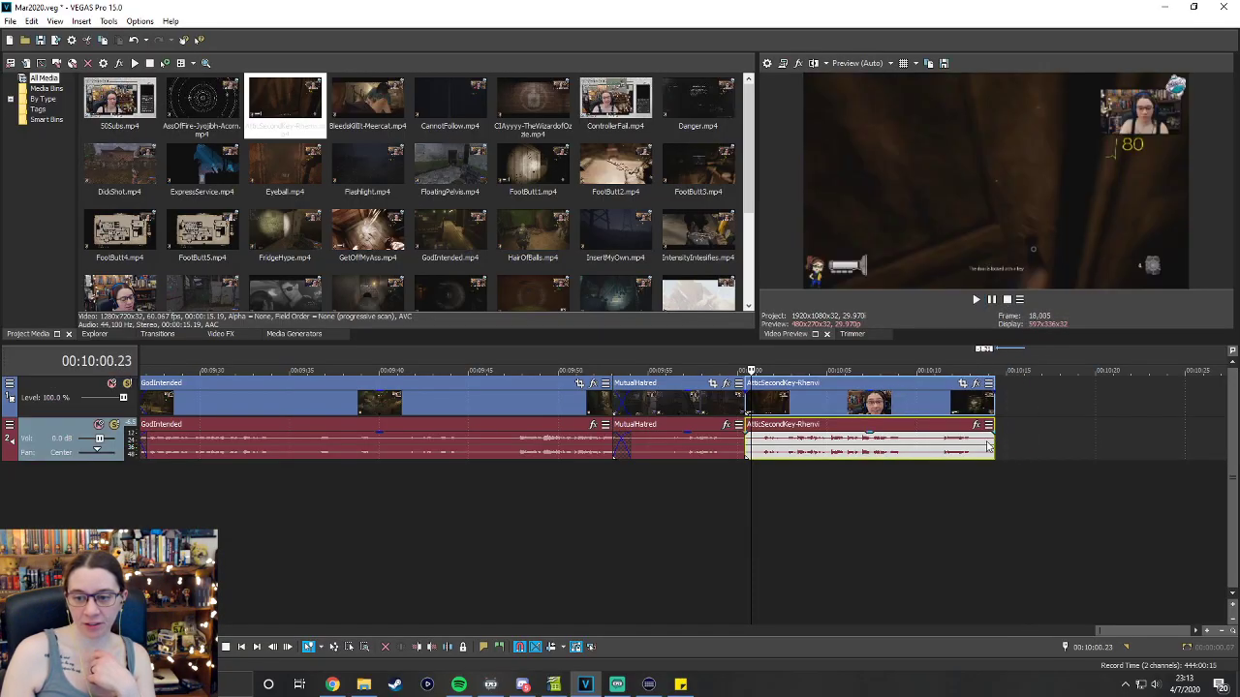
drag(891, 385, 874, 386)
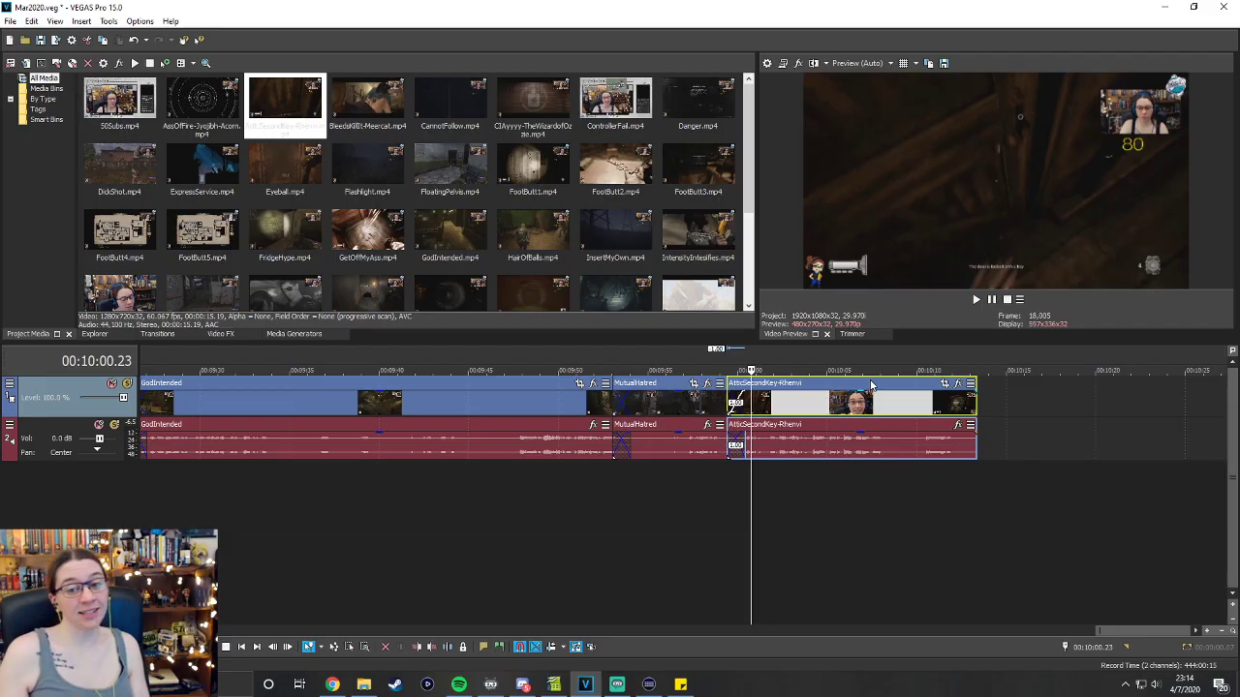
click(727, 371)
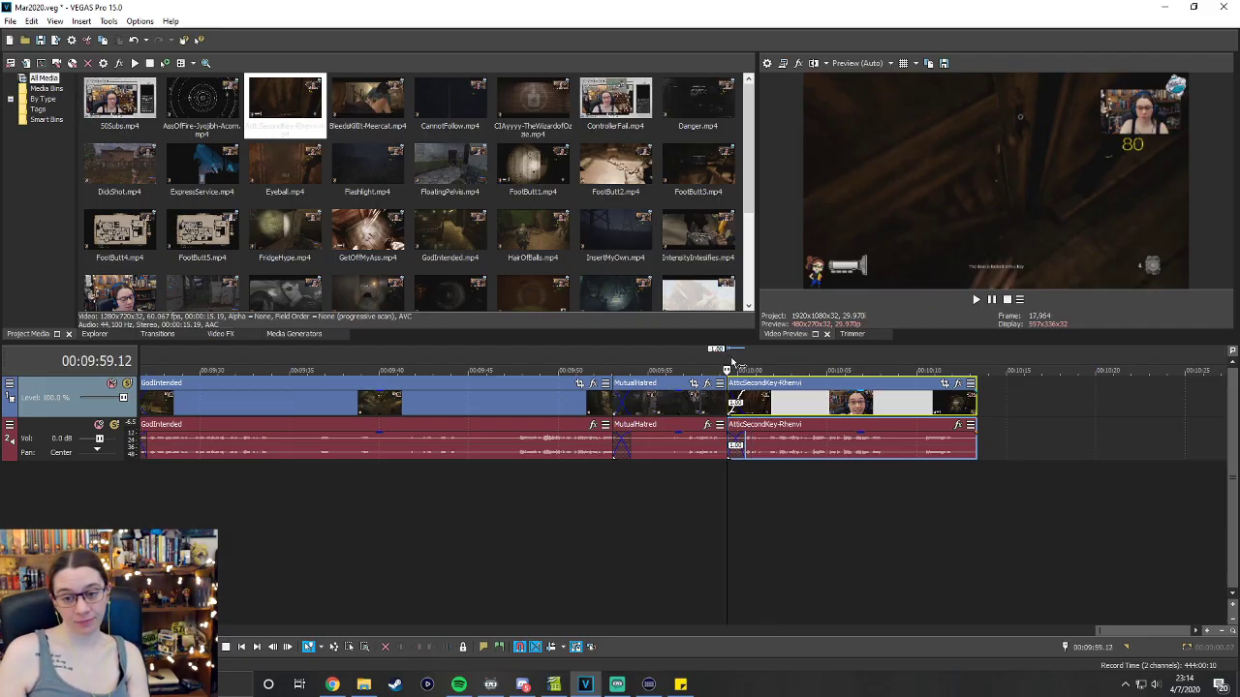
click(976, 300)
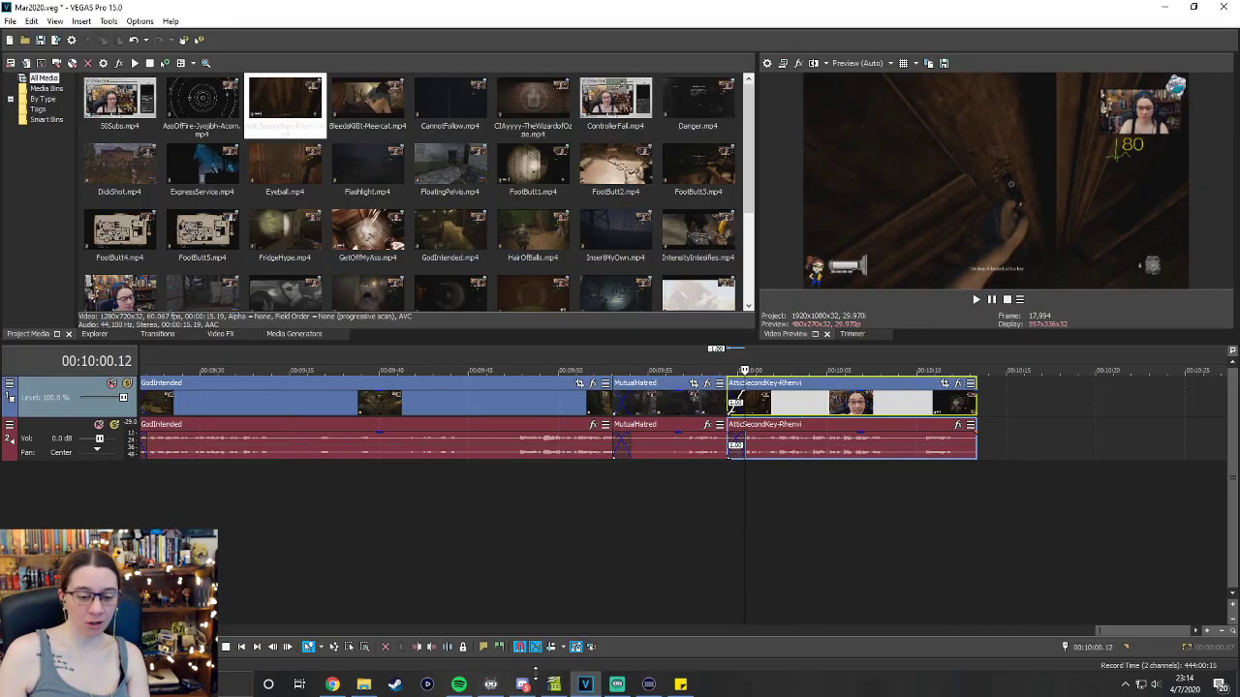
Switch to File Explorer and look through the Fran Bow clips in the Clips > 2020 > Jan folder.
click(364, 686)
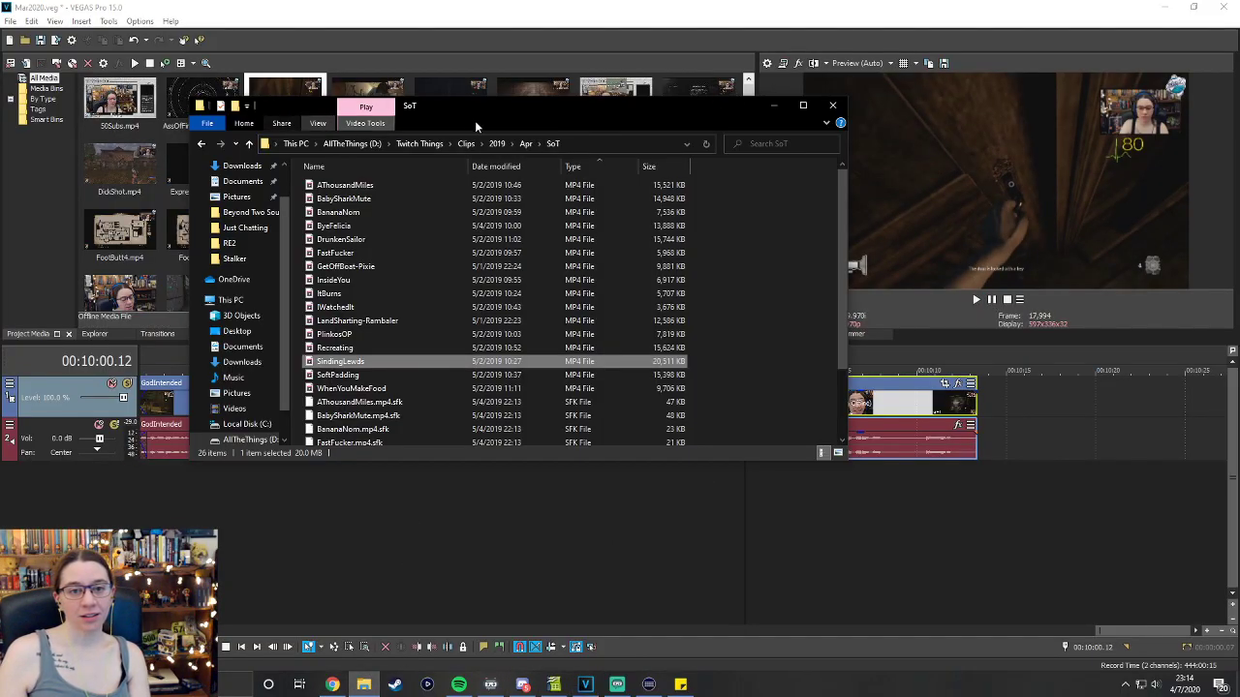
click(511, 144)
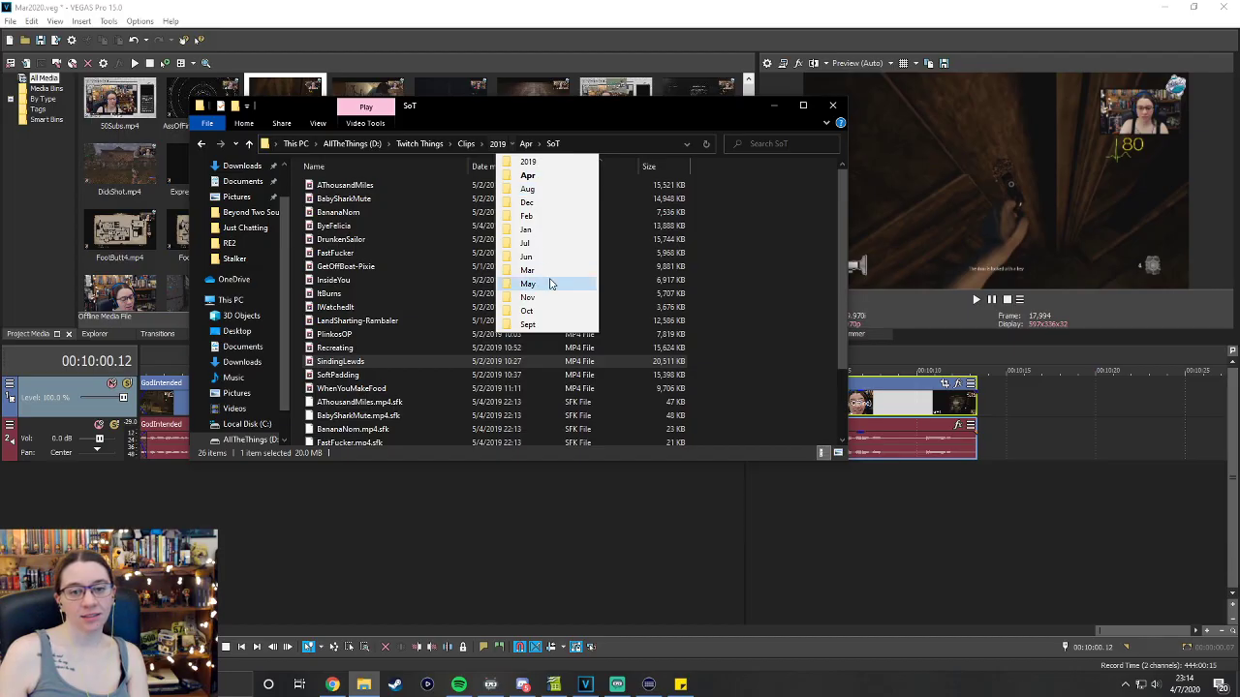
click(497, 144)
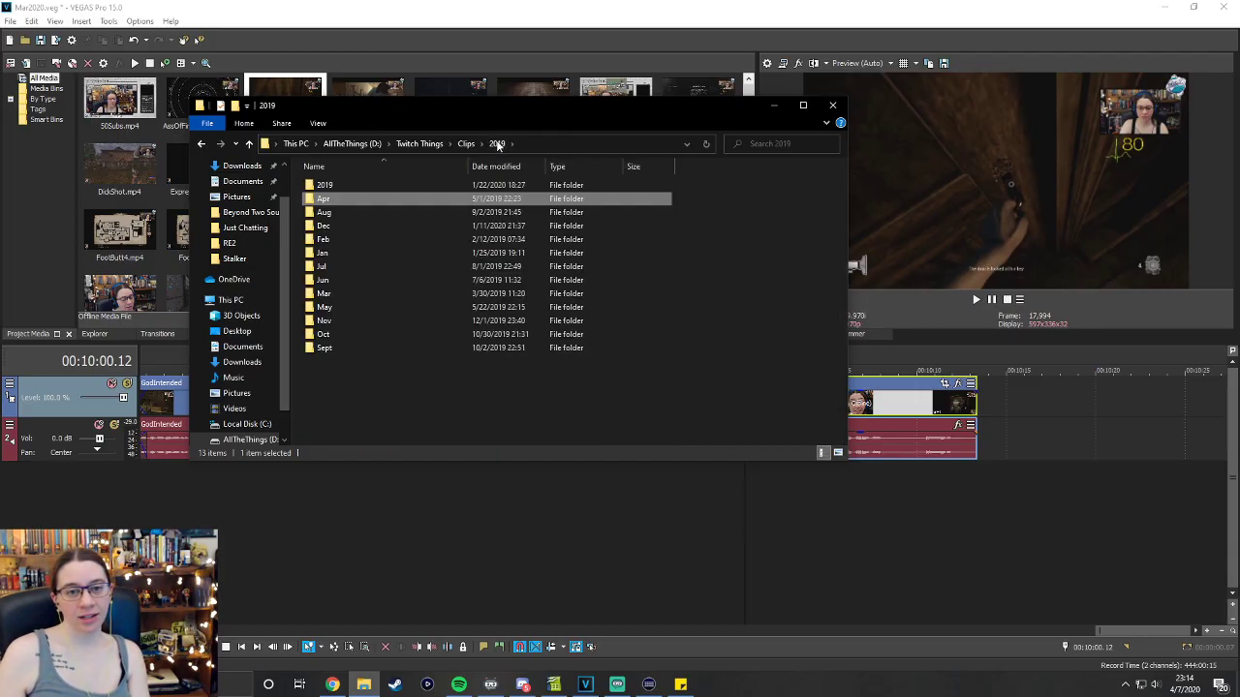
click(483, 144)
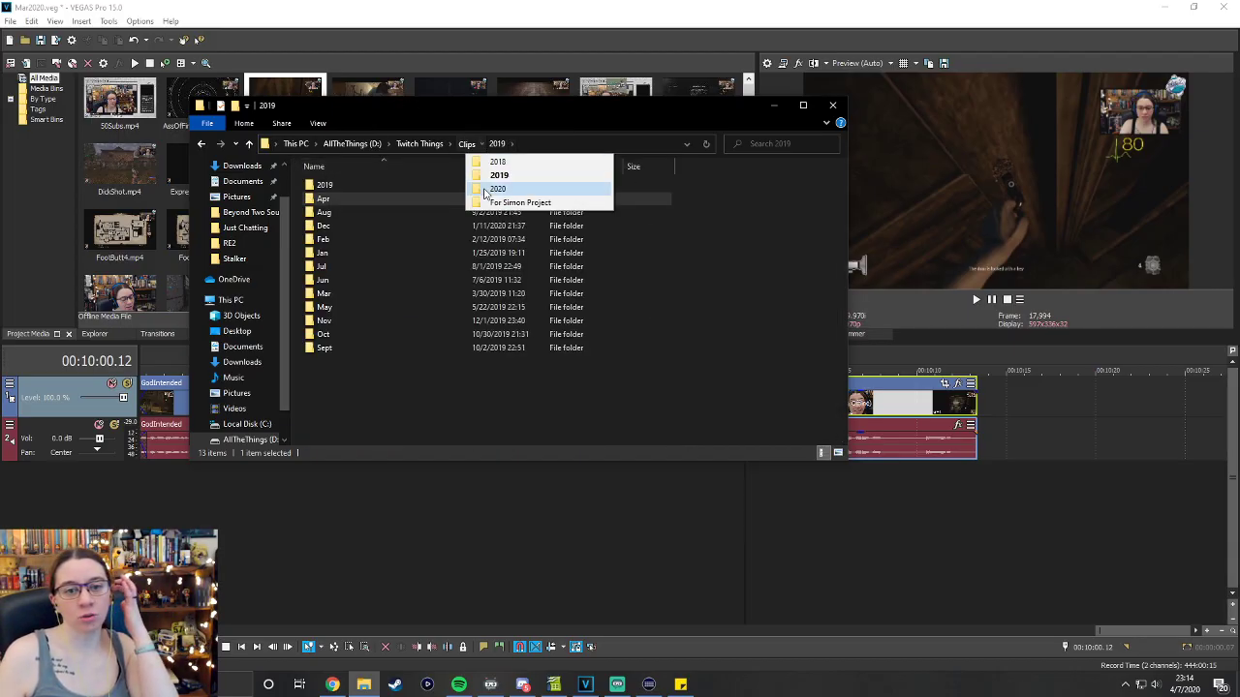
click(499, 176)
double_click(325, 199)
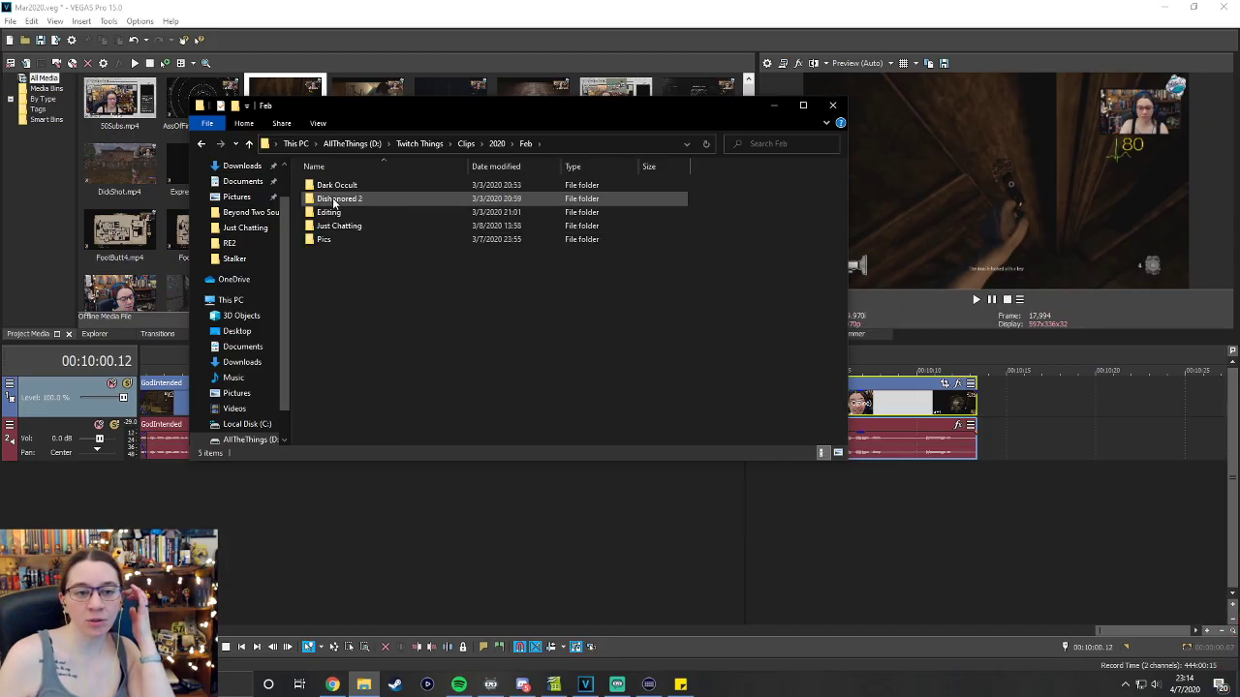
click(512, 144)
click(524, 189)
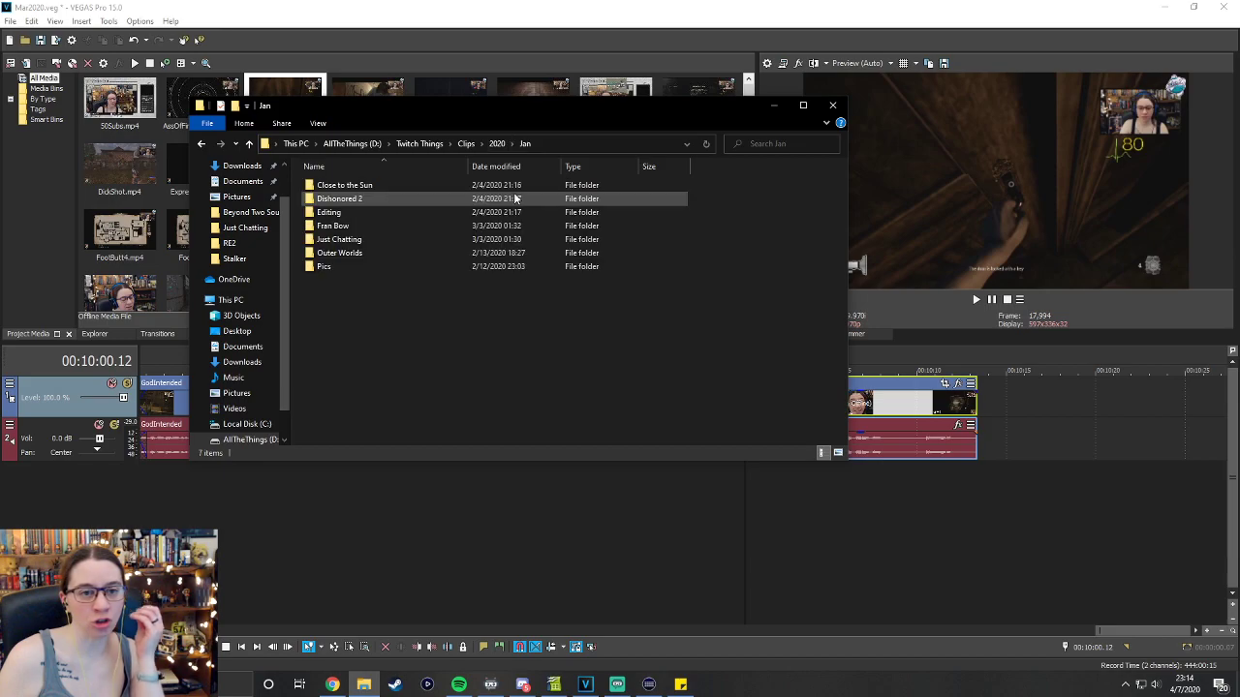
double_click(410, 228)
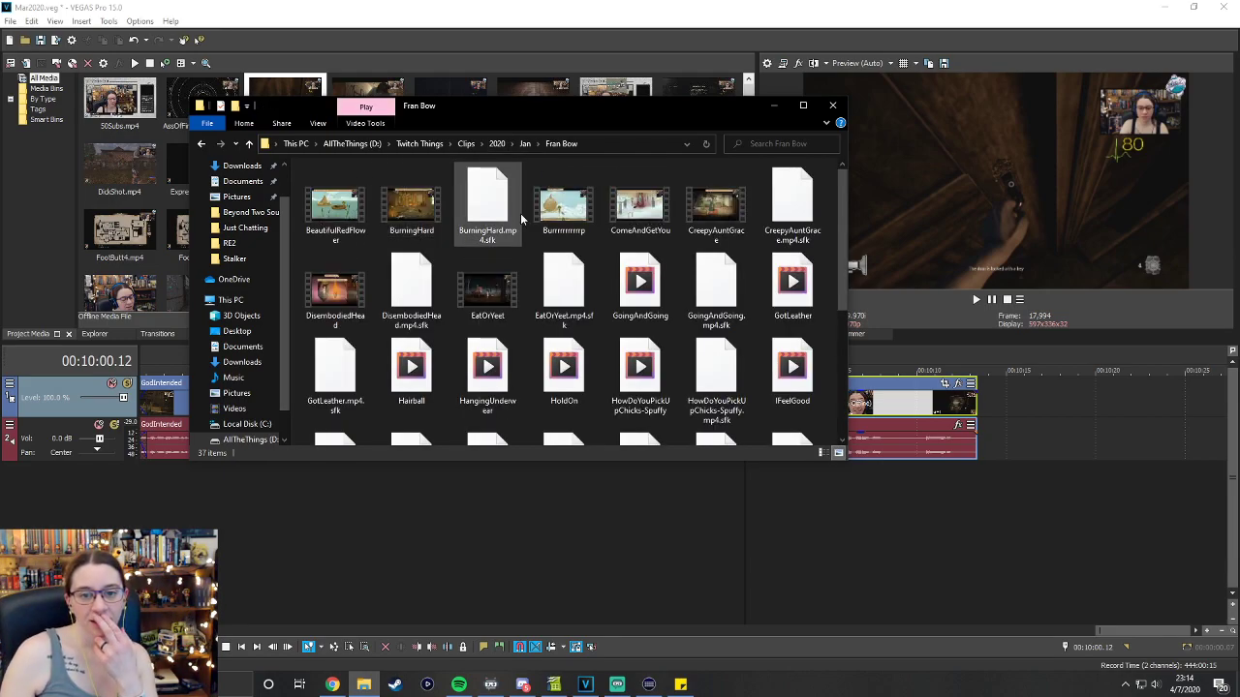
scroll(692, 325, down, 3)
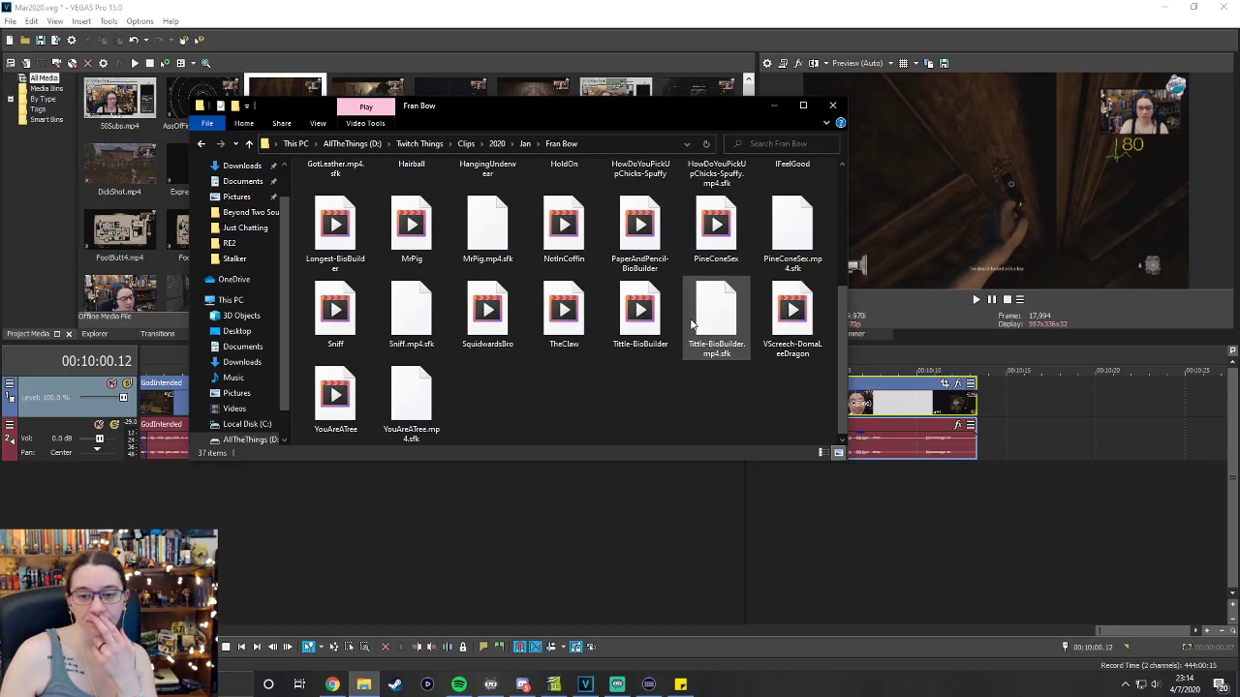
Watch the YouAreATree clip from the Fran Bow folder and close the player.
double_click(335, 399)
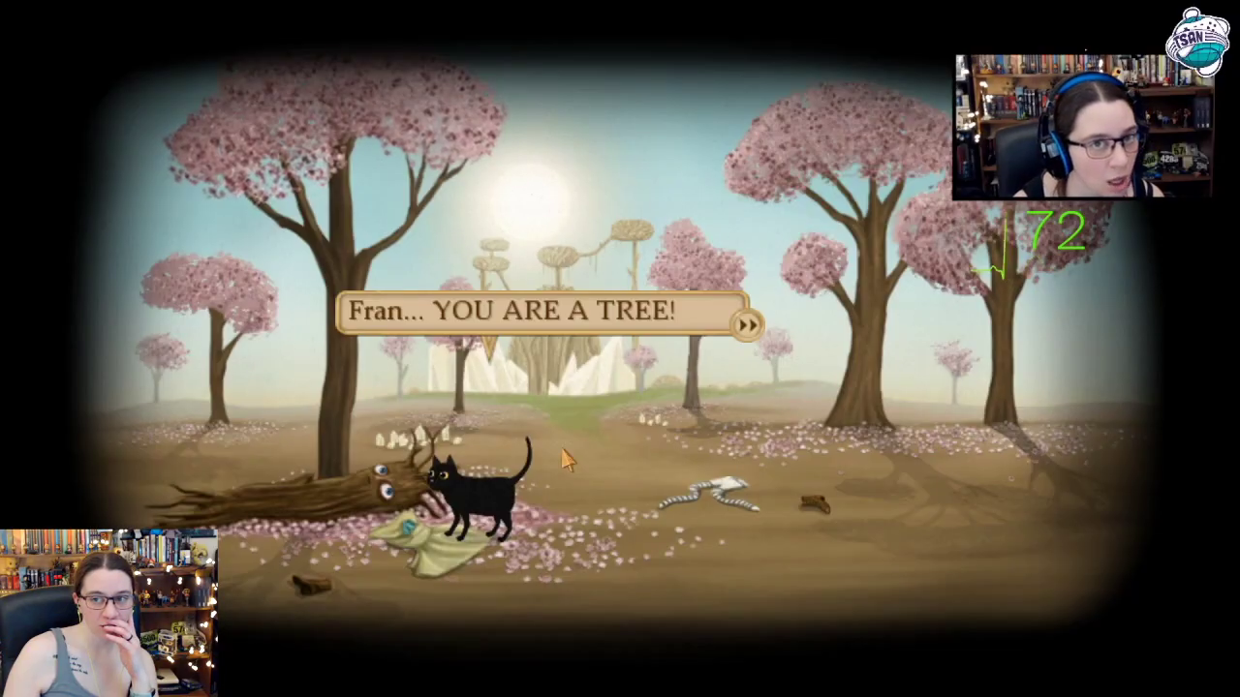
mouse_move(746, 388)
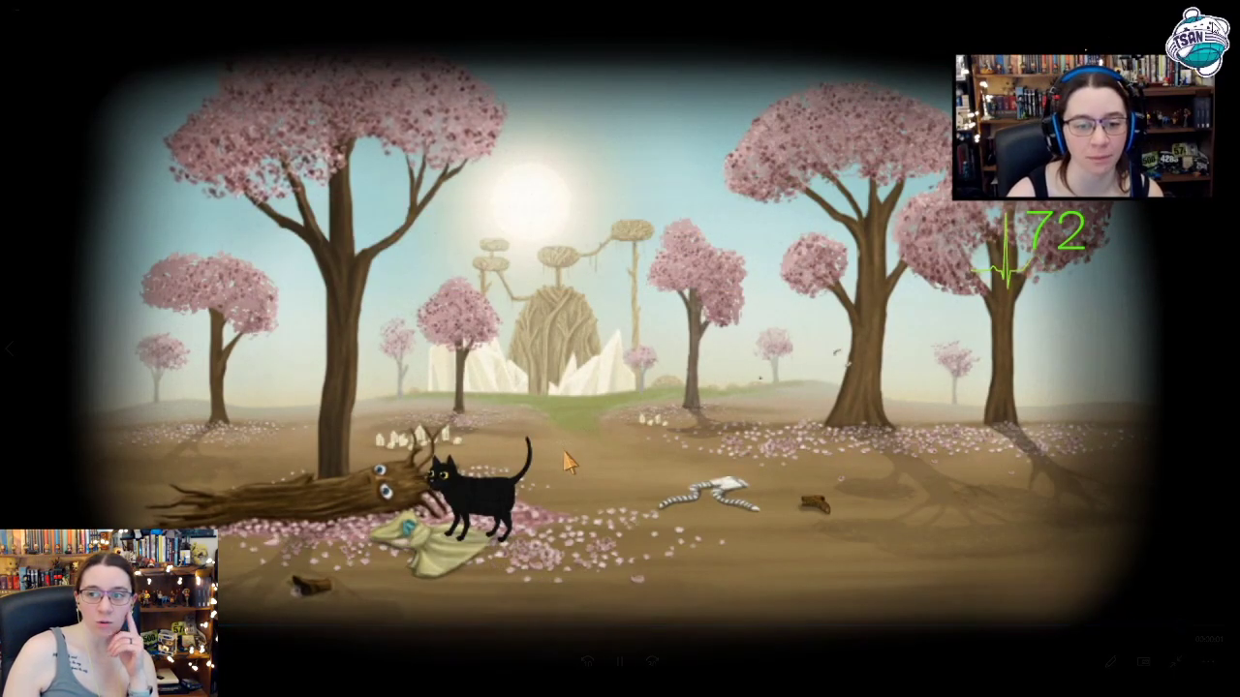
key(Escape)
key(alt+F4)
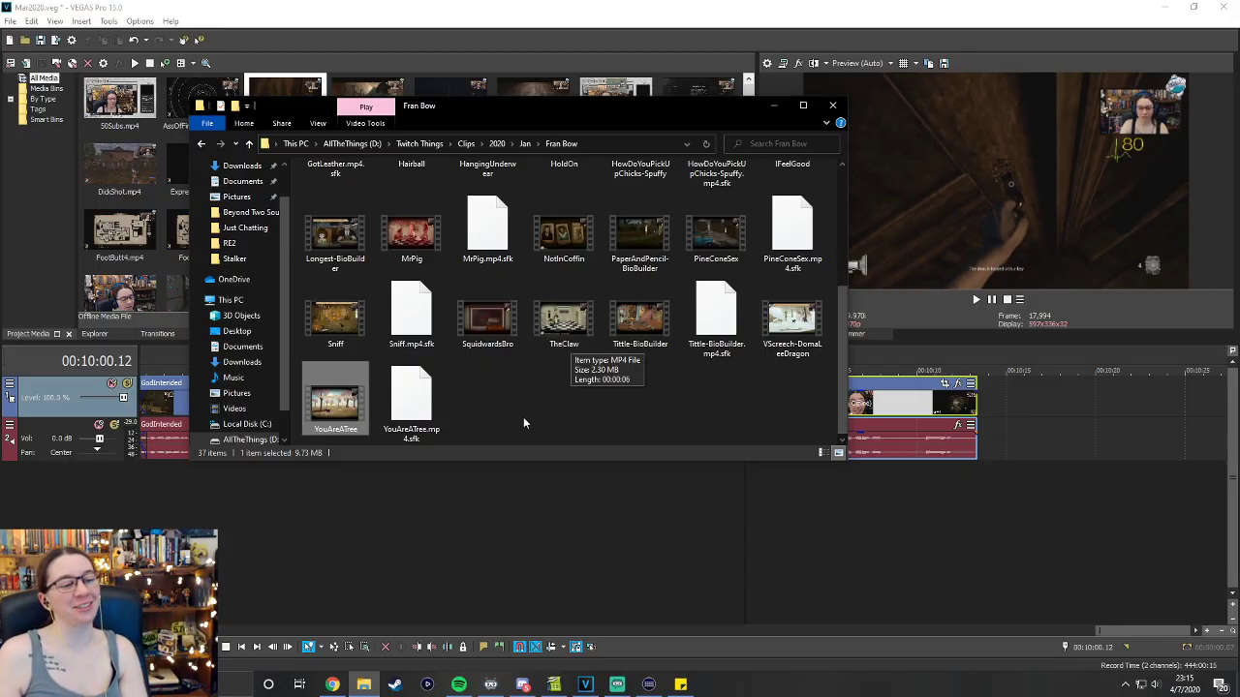
Return to VEGAS Pro, replay the transition into AtticSecondKey, and trim about 0.6 seconds off that clip's end.
click(621, 502)
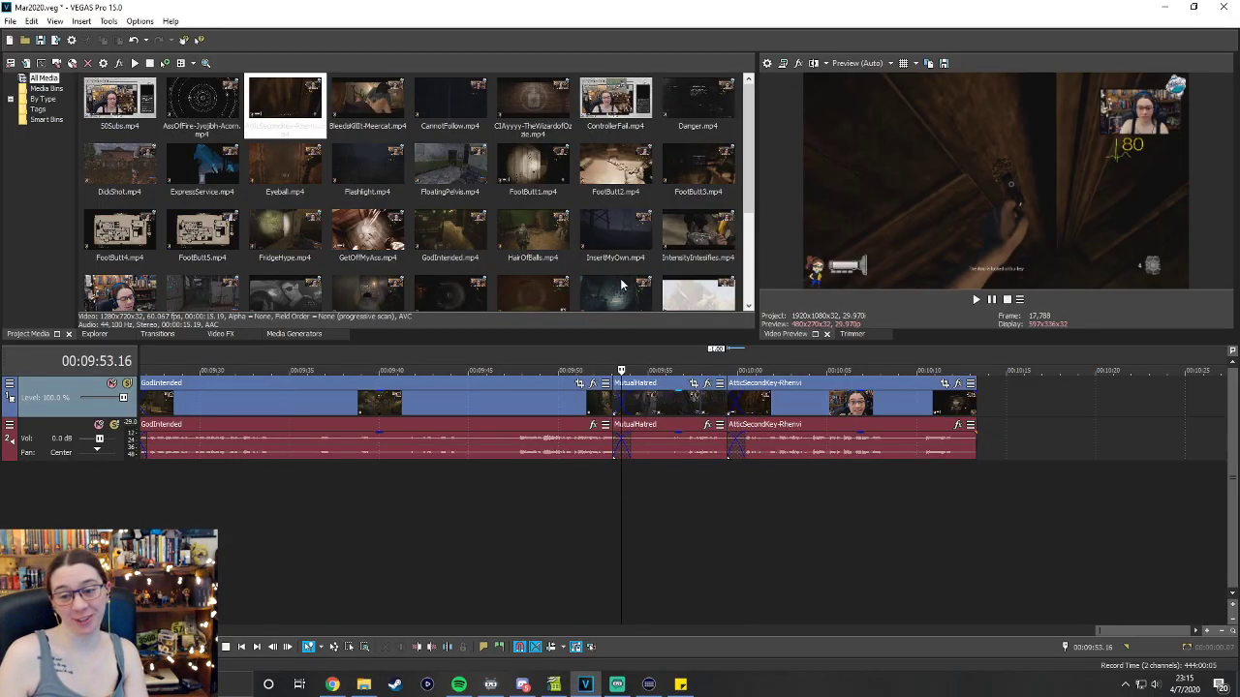
click(734, 353)
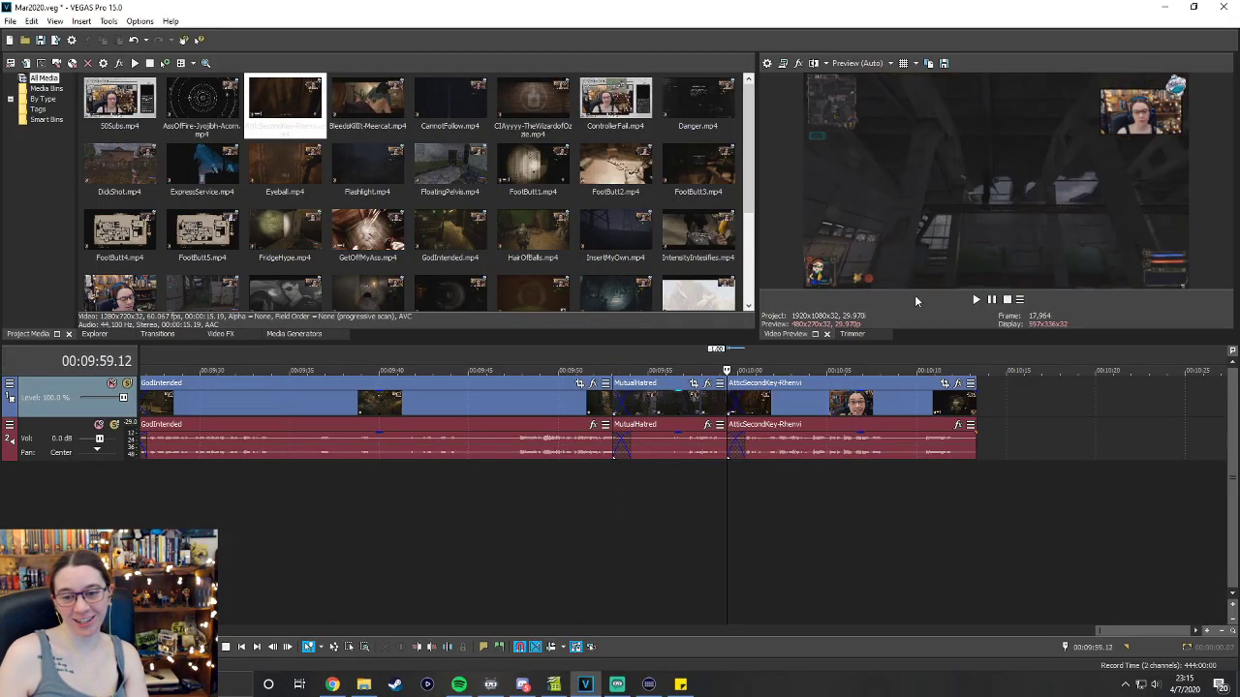
click(977, 301)
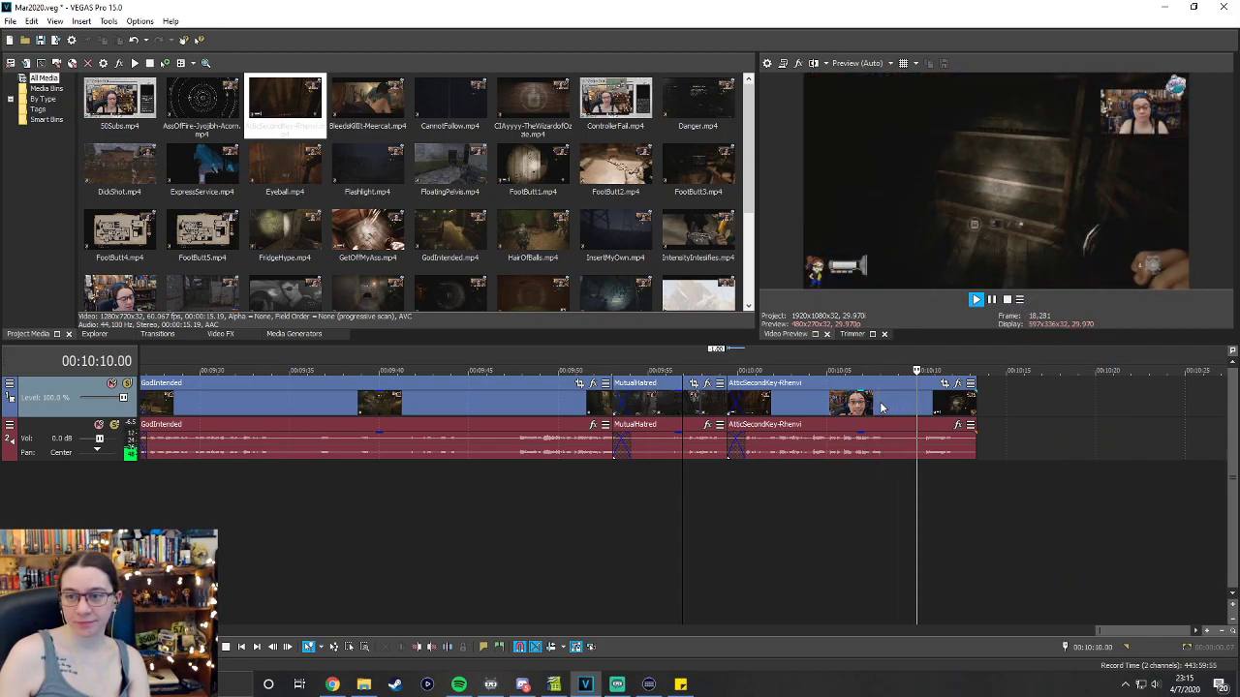
drag(977, 448, 963, 449)
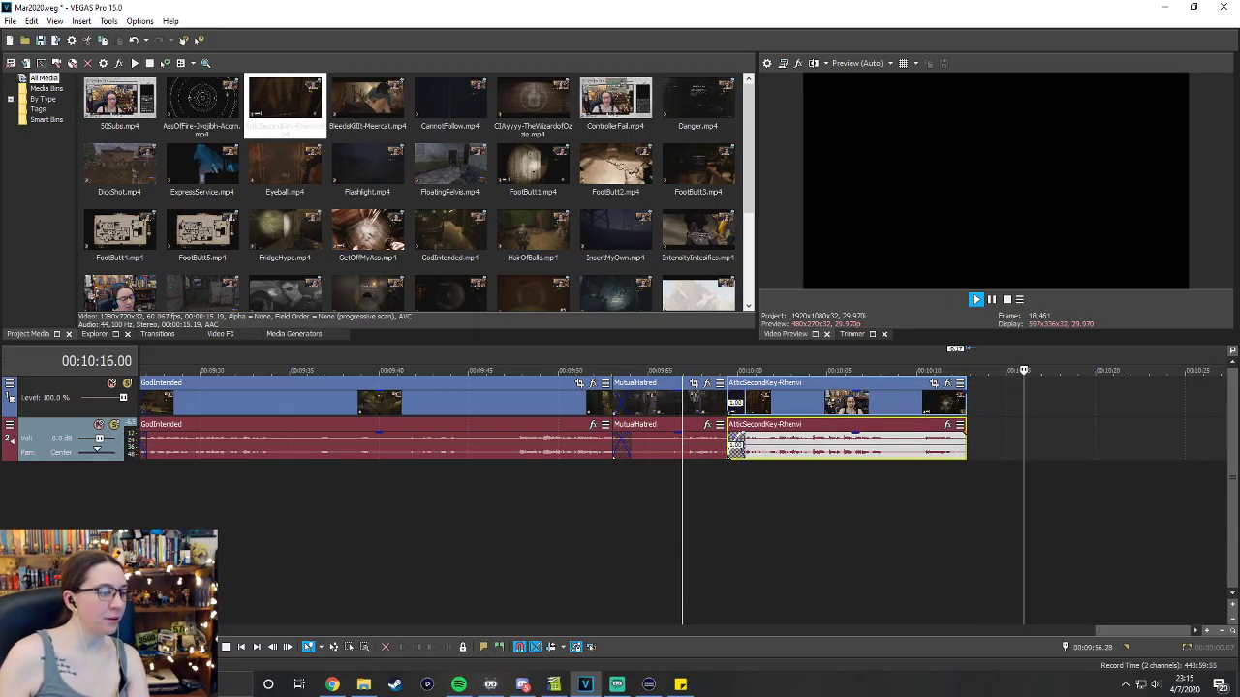
key(space)
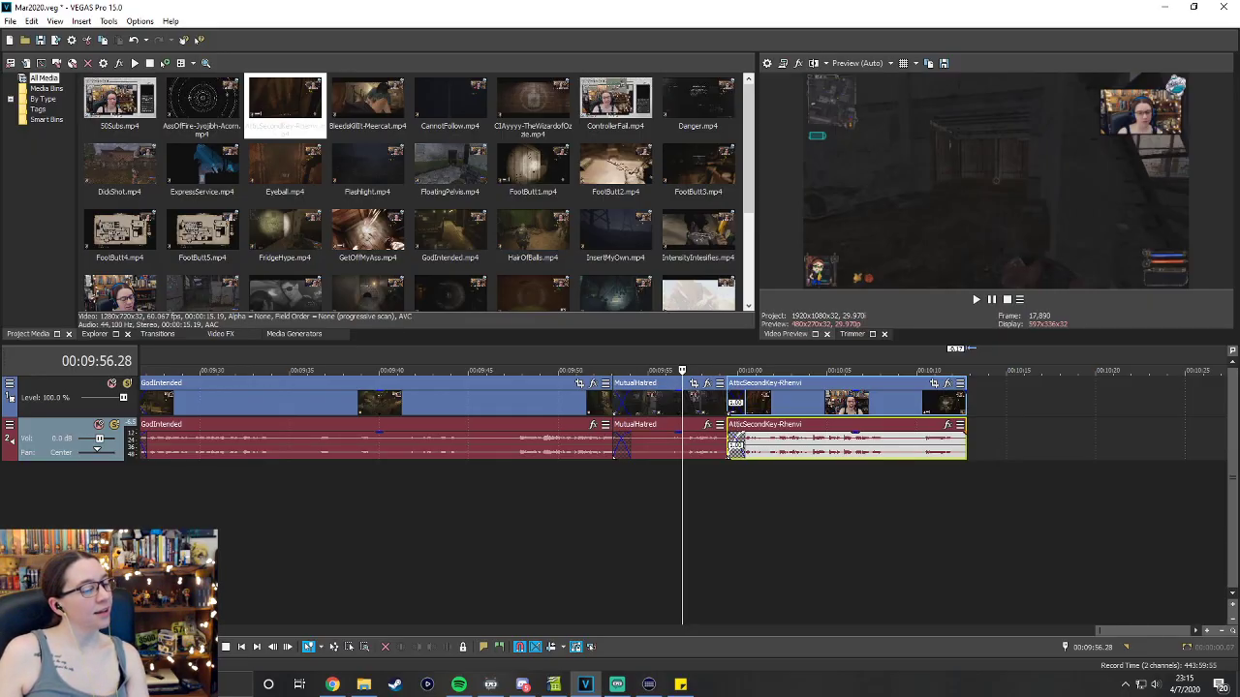
Switch to File Explorer, watch the GotLeather clip from the Fran Bow folder, close the player, and return to VEGAS Pro.
click(358, 689)
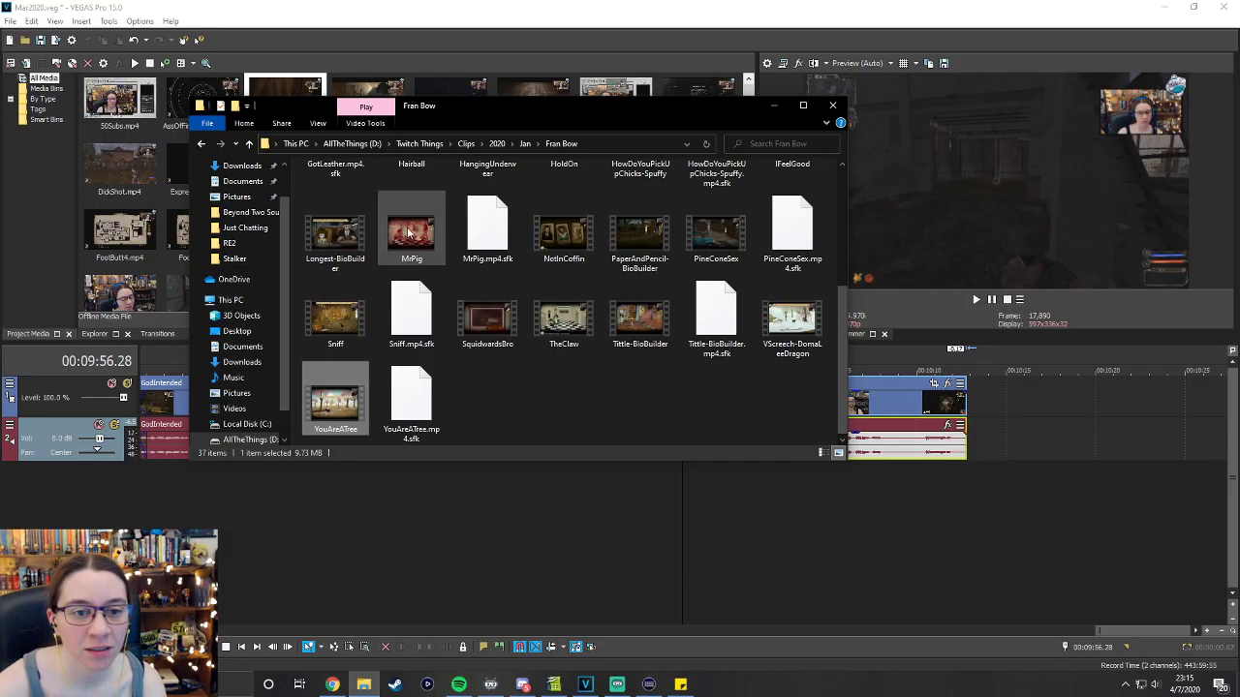
scroll(564, 310, up, 3)
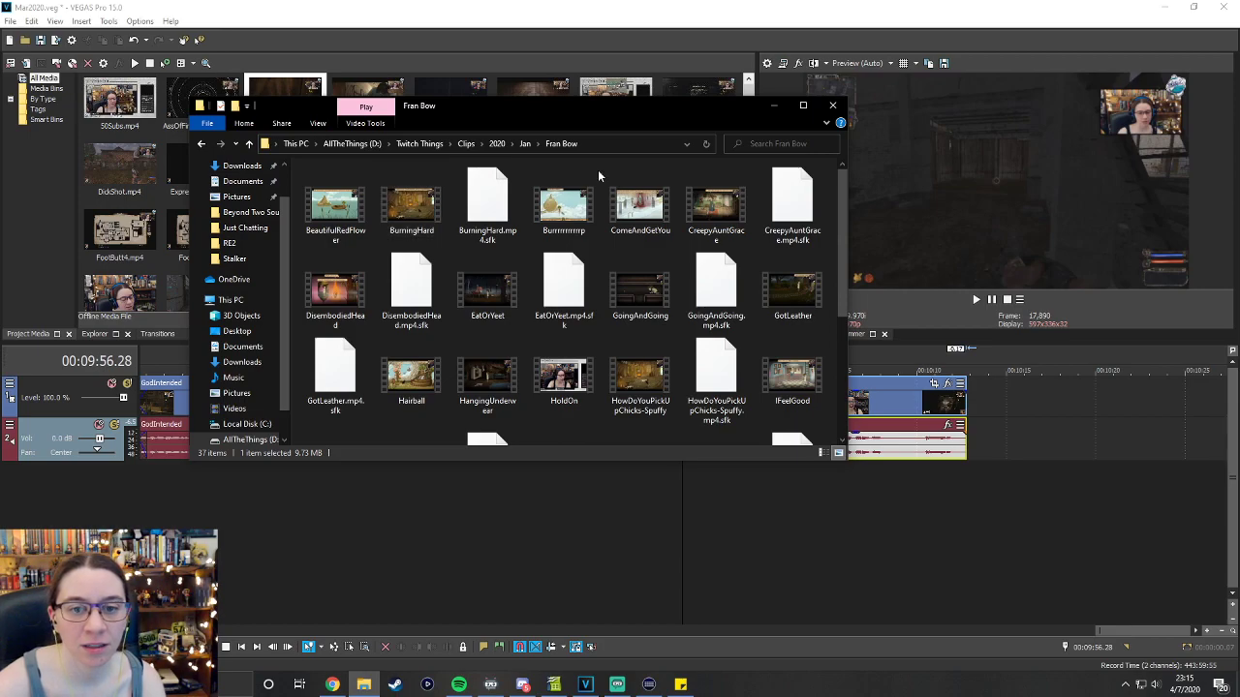
double_click(793, 286)
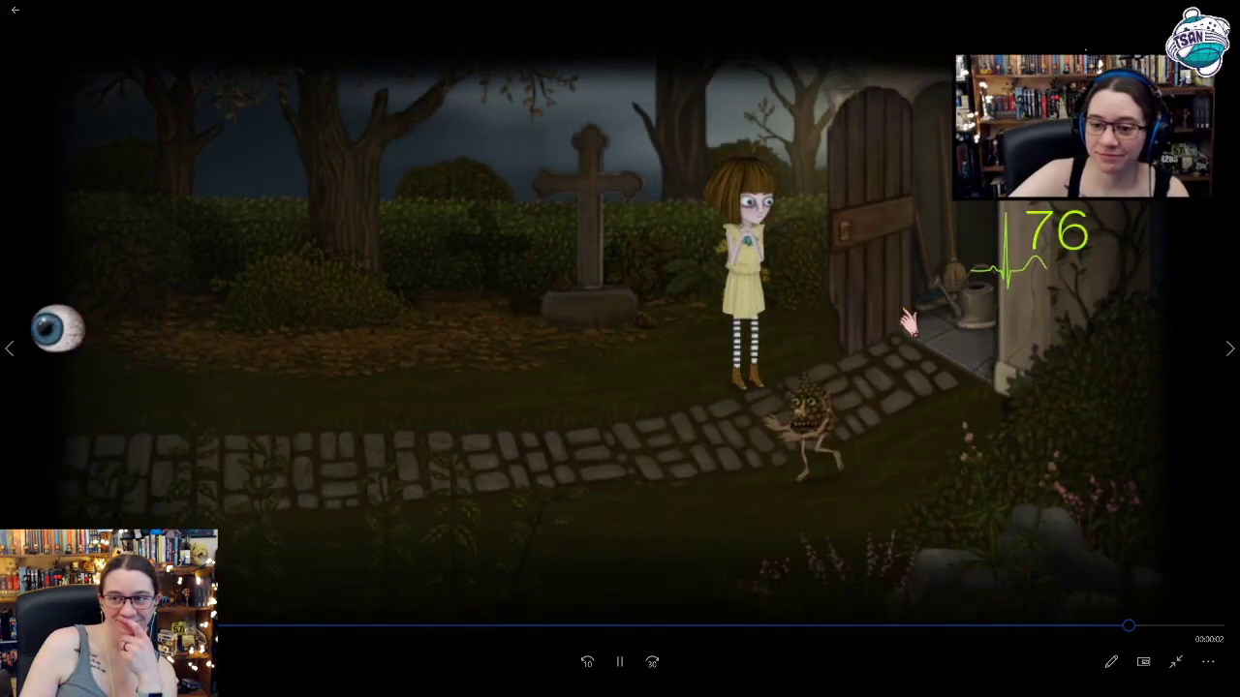
key(Escape)
click(1224, 11)
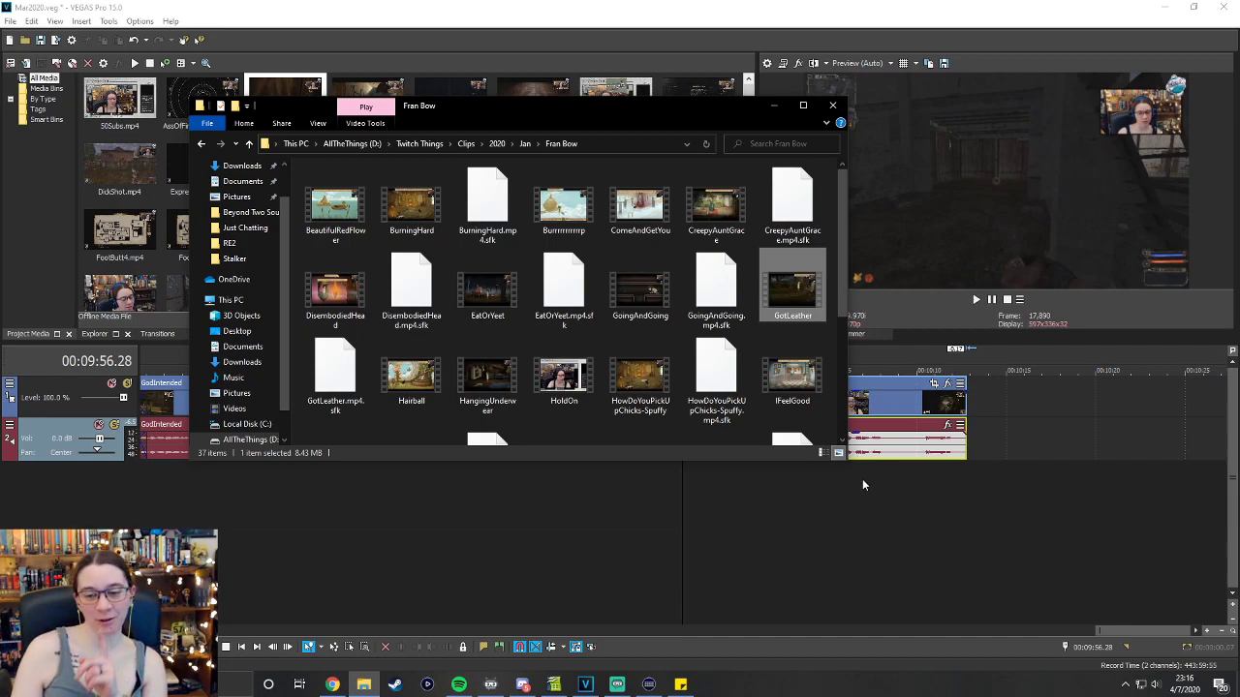
click(904, 308)
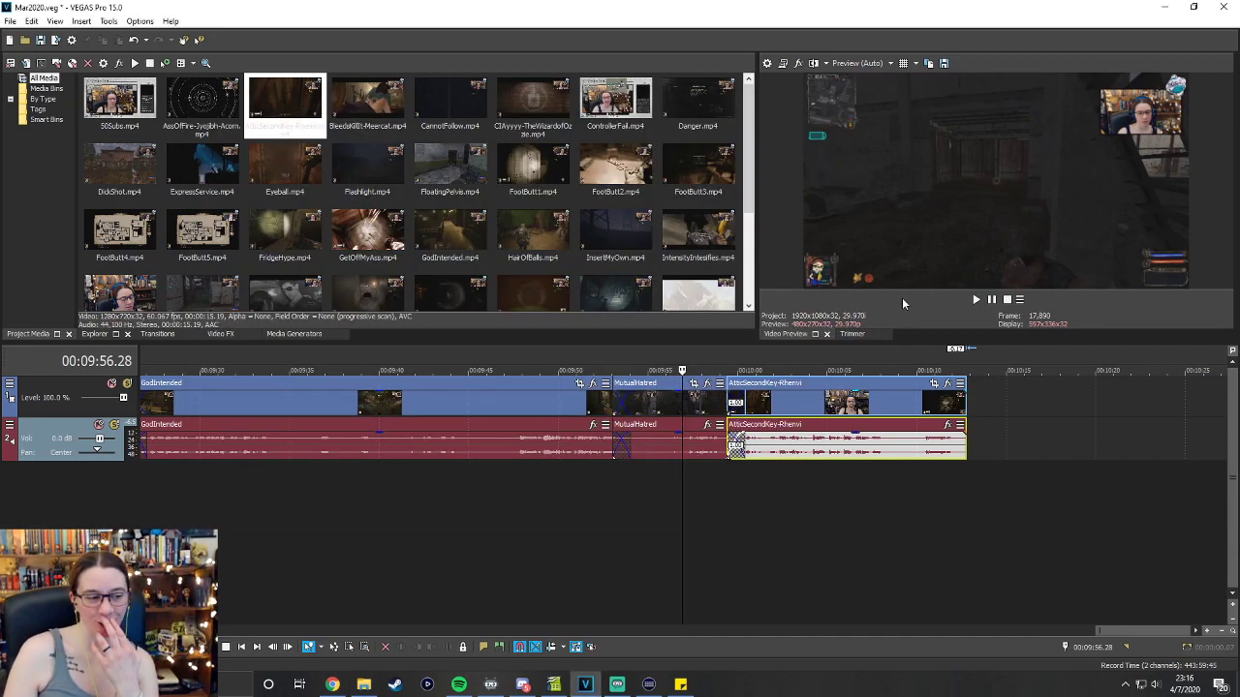
Add the Flashlight clip after AtticSecondKey, play it through, and overlap the two clips by 1 second.
click(736, 360)
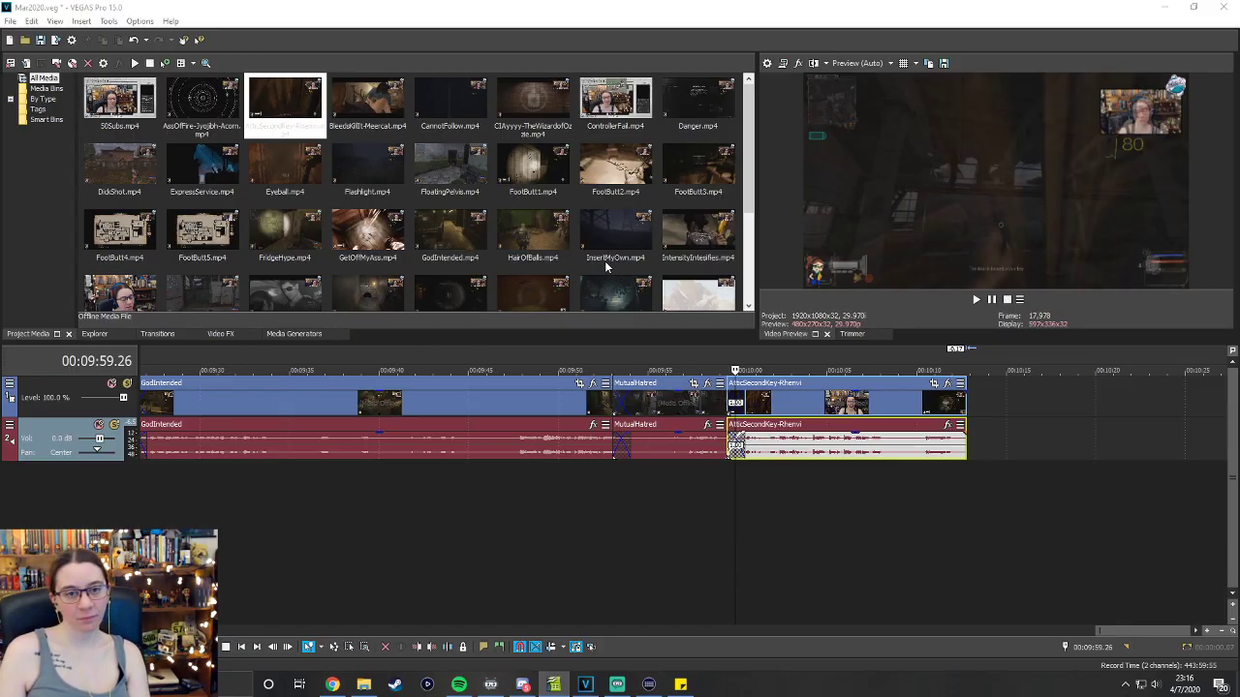
drag(384, 166, 977, 407)
scroll(1130, 630, right, 5)
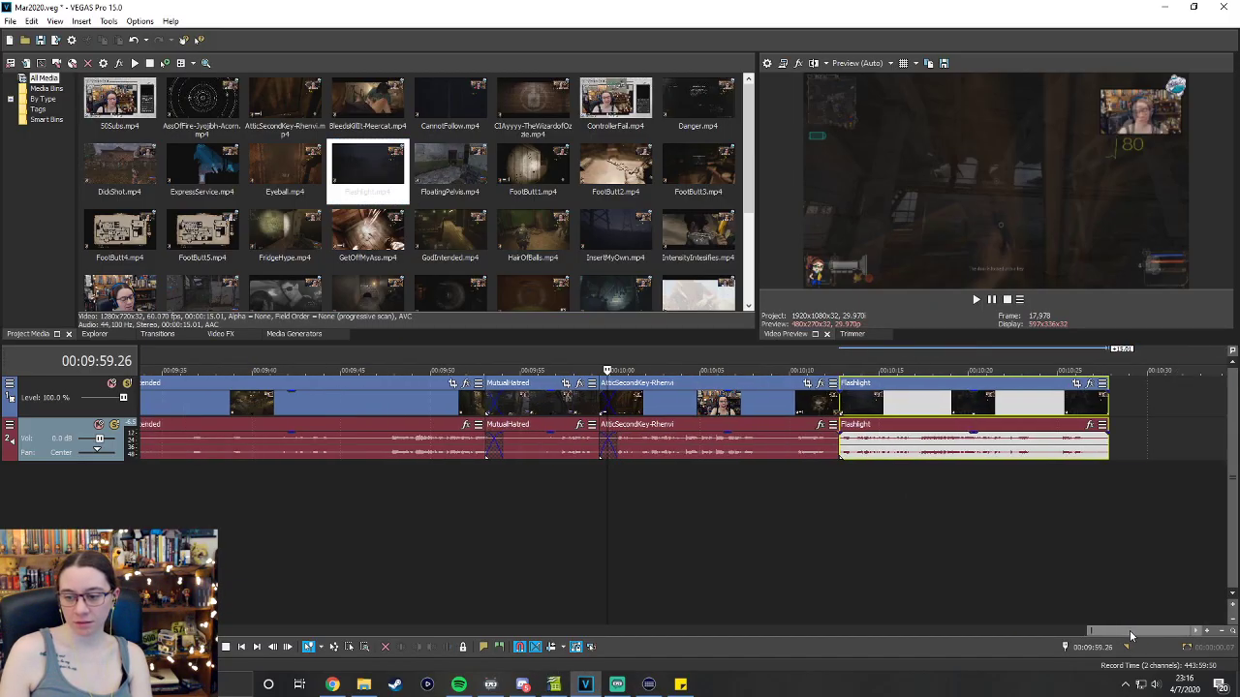
click(465, 360)
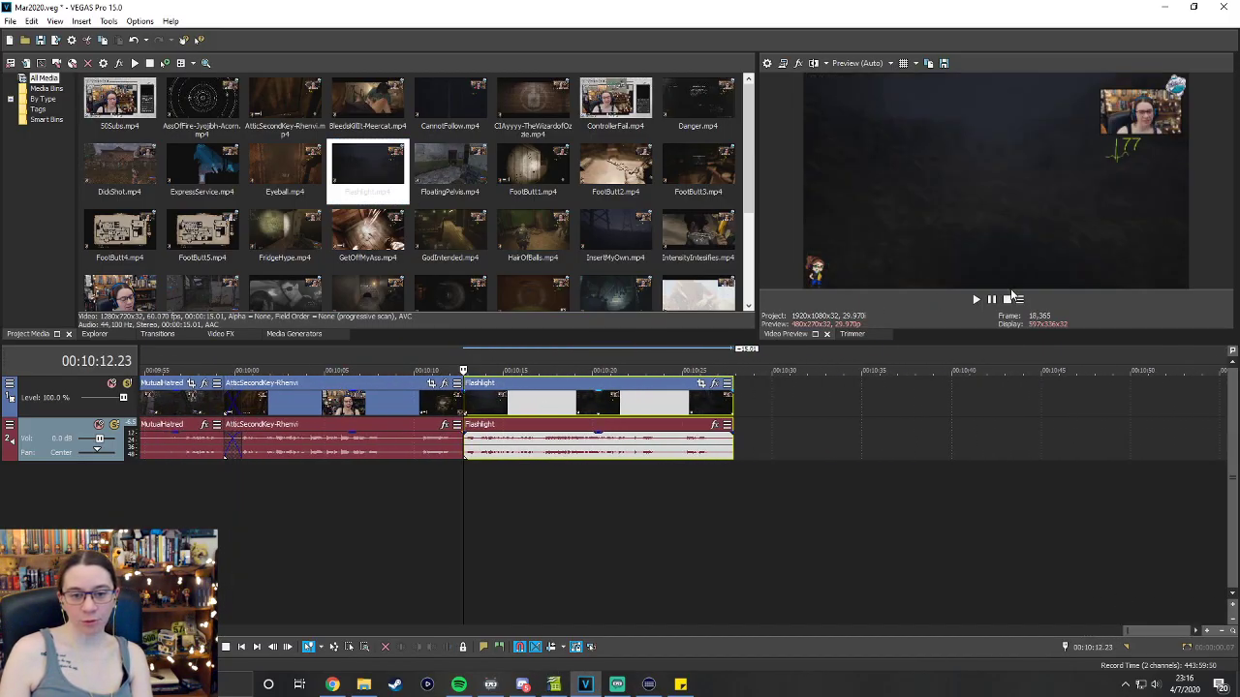
click(977, 300)
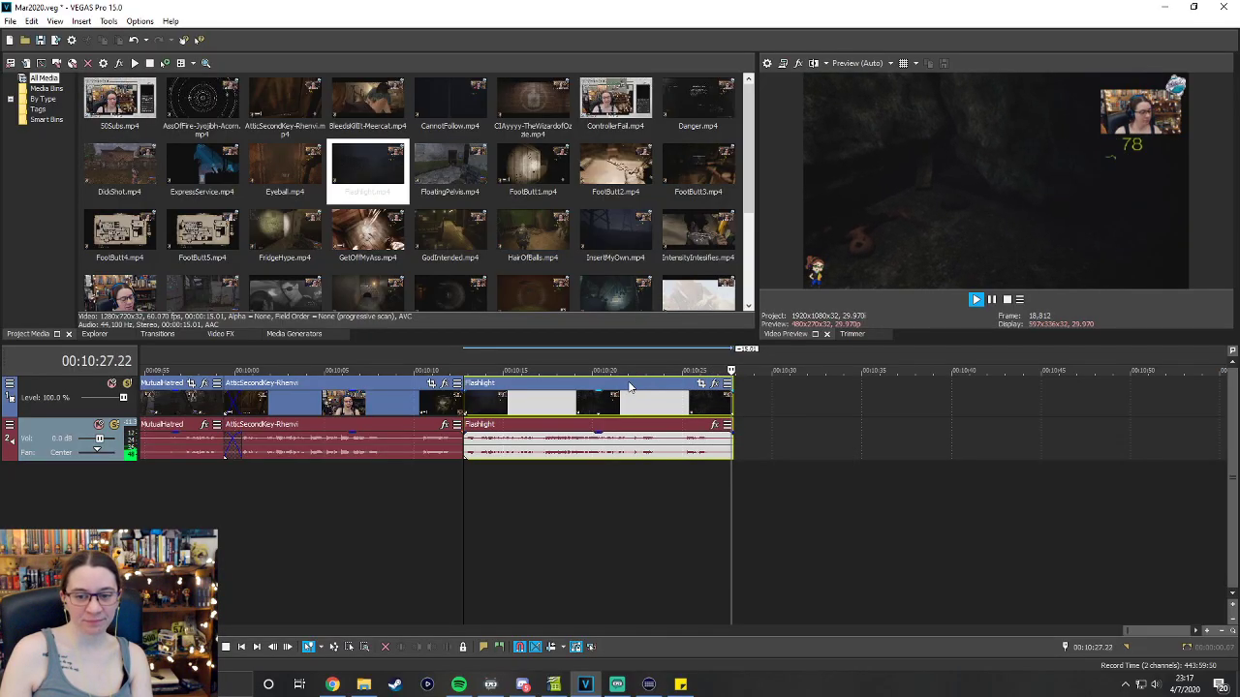
key(space)
drag(629, 386, 610, 386)
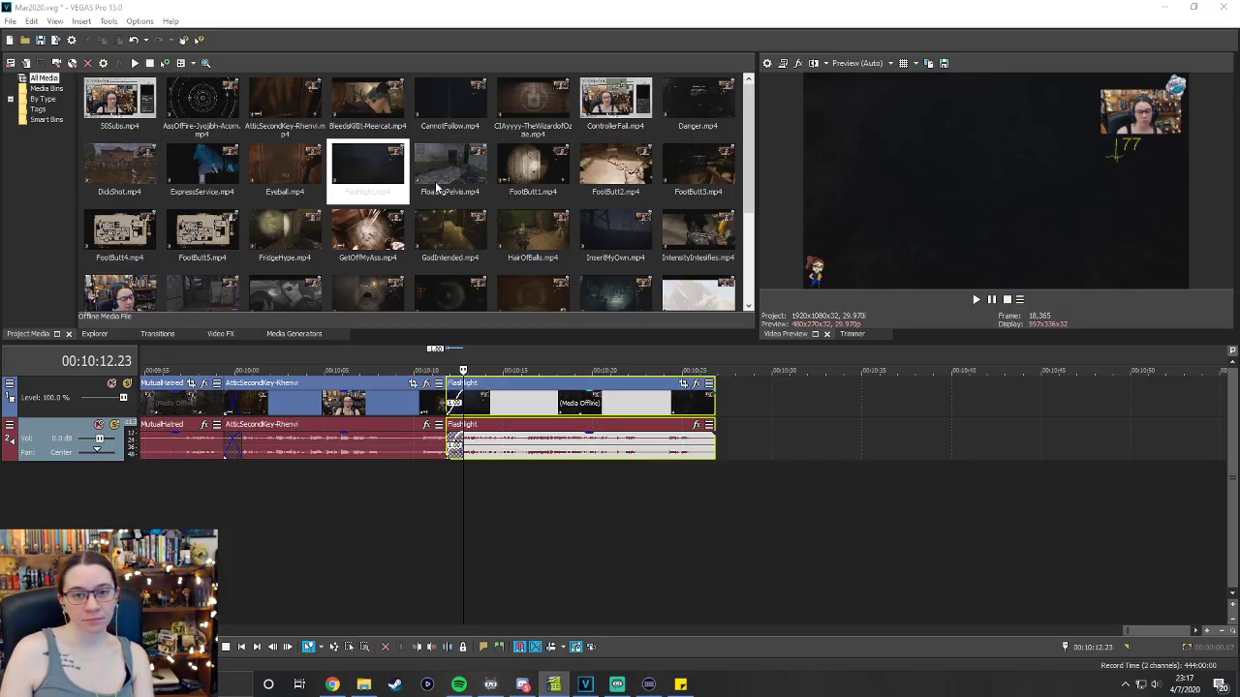
Add the FloatingPelvis clip after Flashlight with a 1-second overlap and play from late in Flashlight through the new clip.
drag(452, 170, 736, 402)
drag(721, 405, 724, 407)
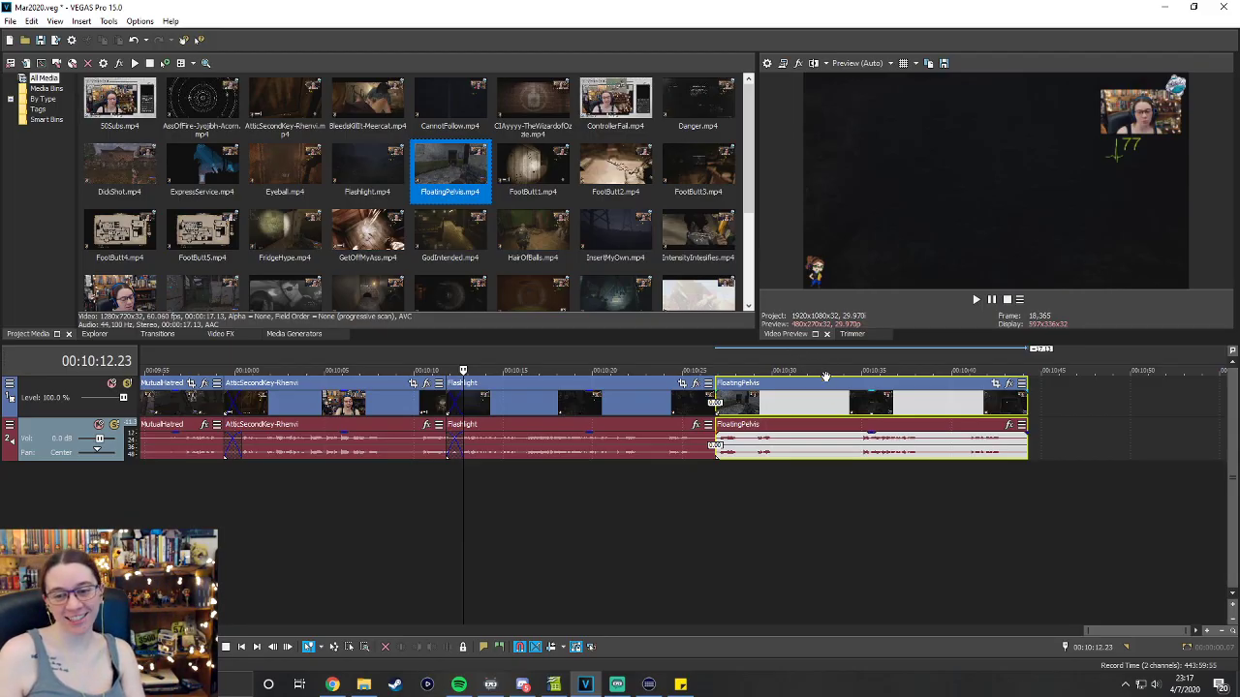
drag(825, 376, 739, 366)
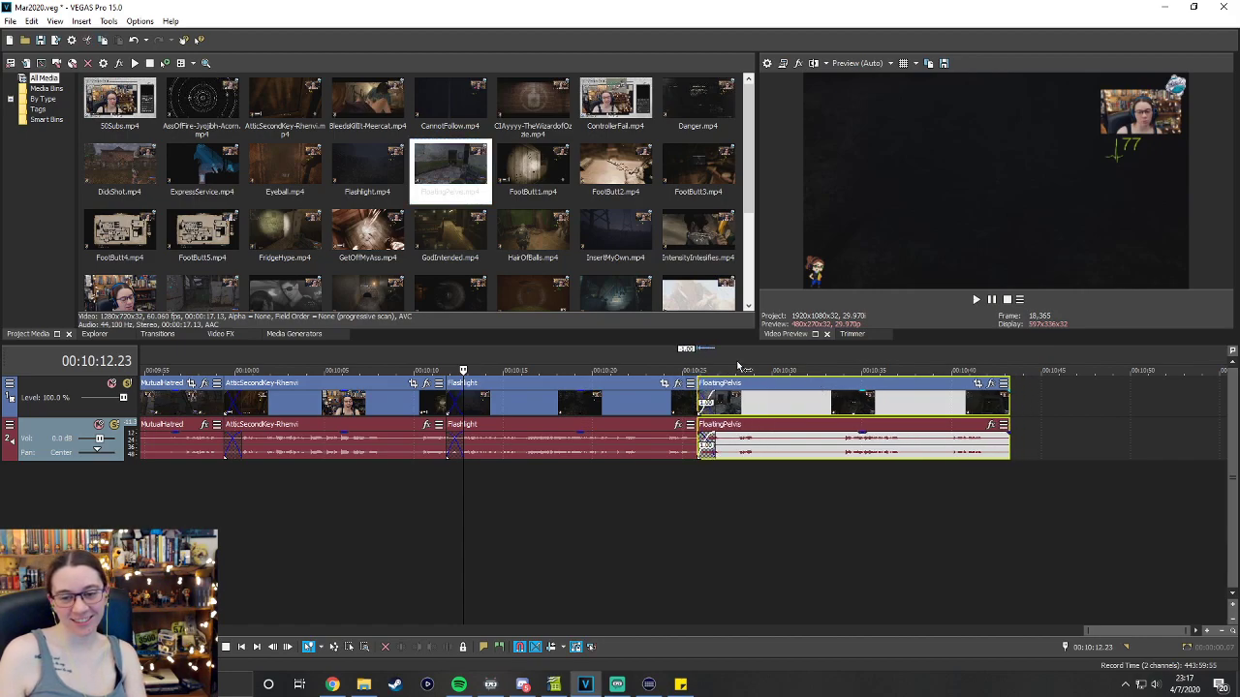
click(698, 365)
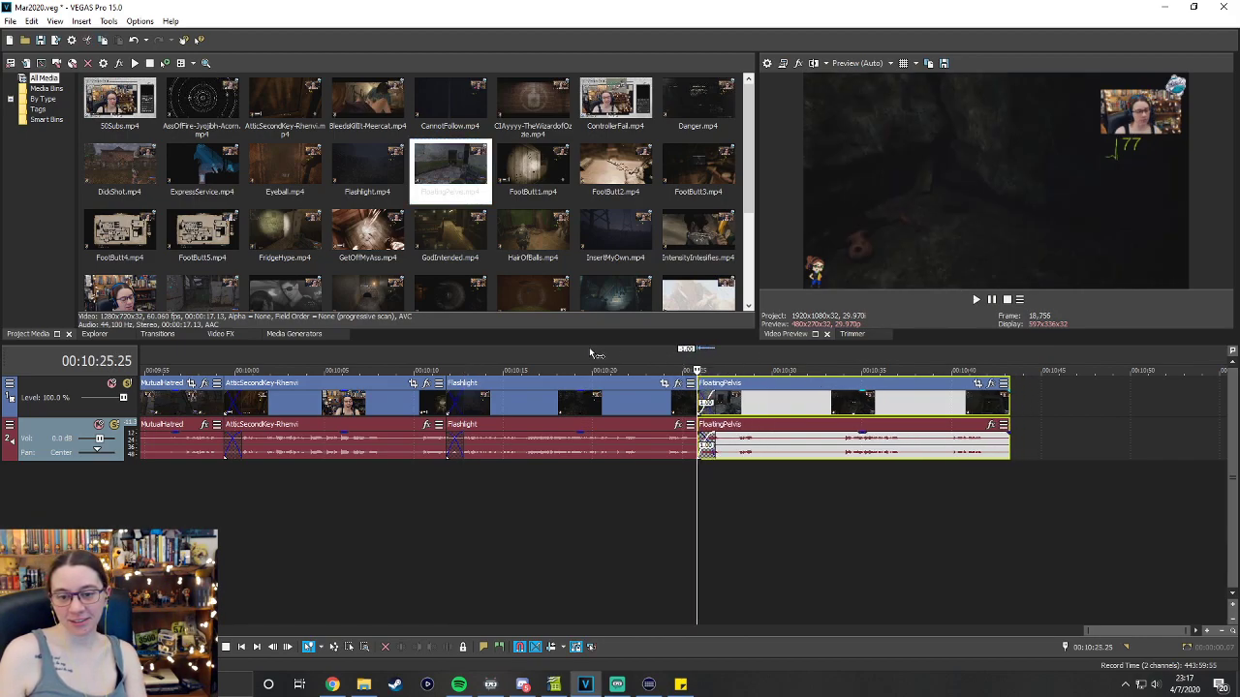
click(593, 354)
click(975, 299)
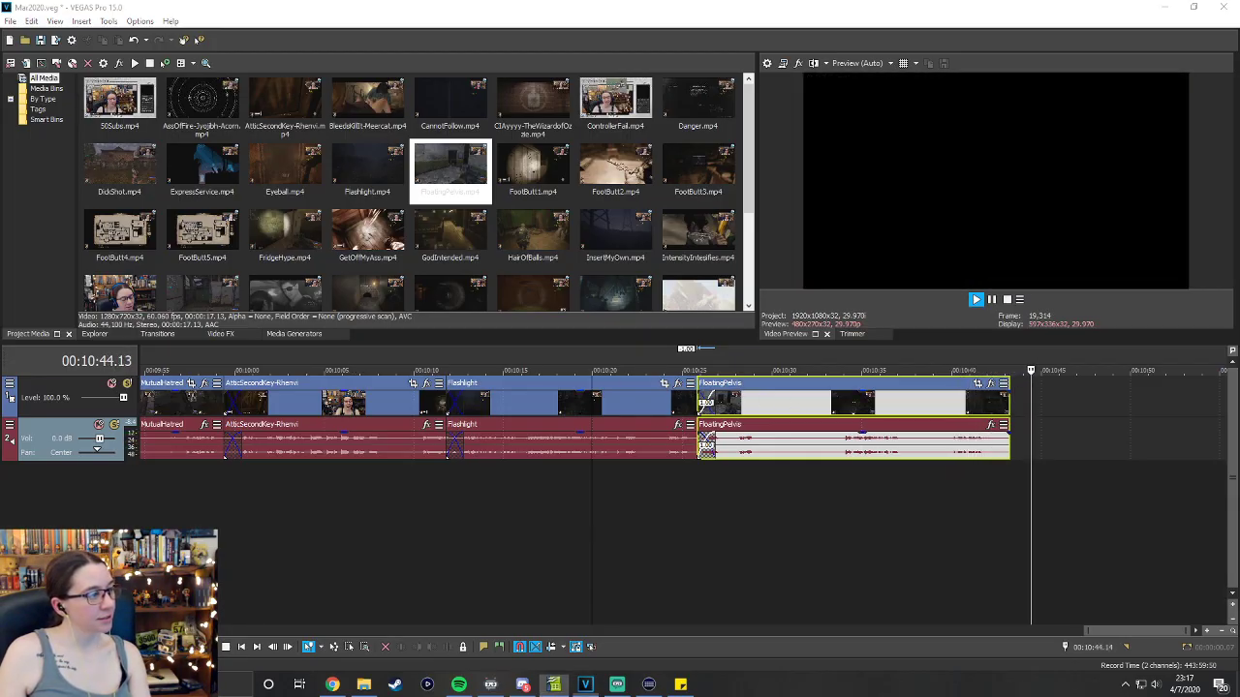
key(space)
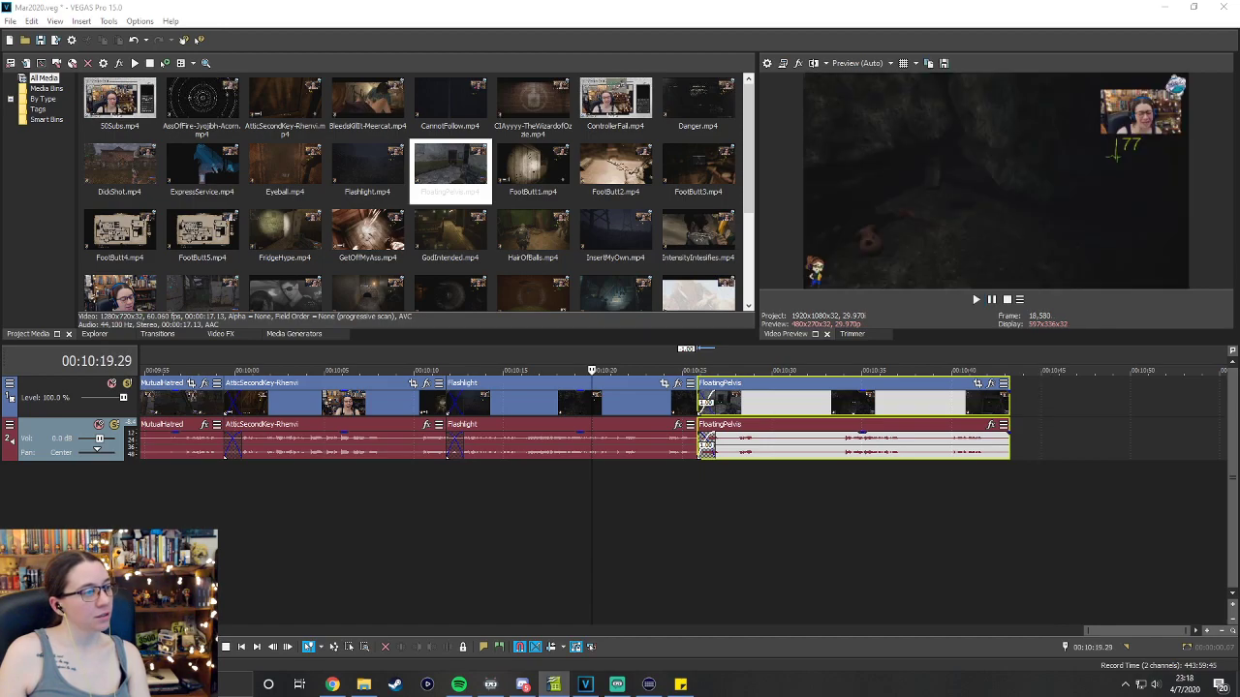
Add the YouDoYou clip after FloatingPelvis with a 1-second overlap and play from just before the transition.
scroll(260, 275, down, 3)
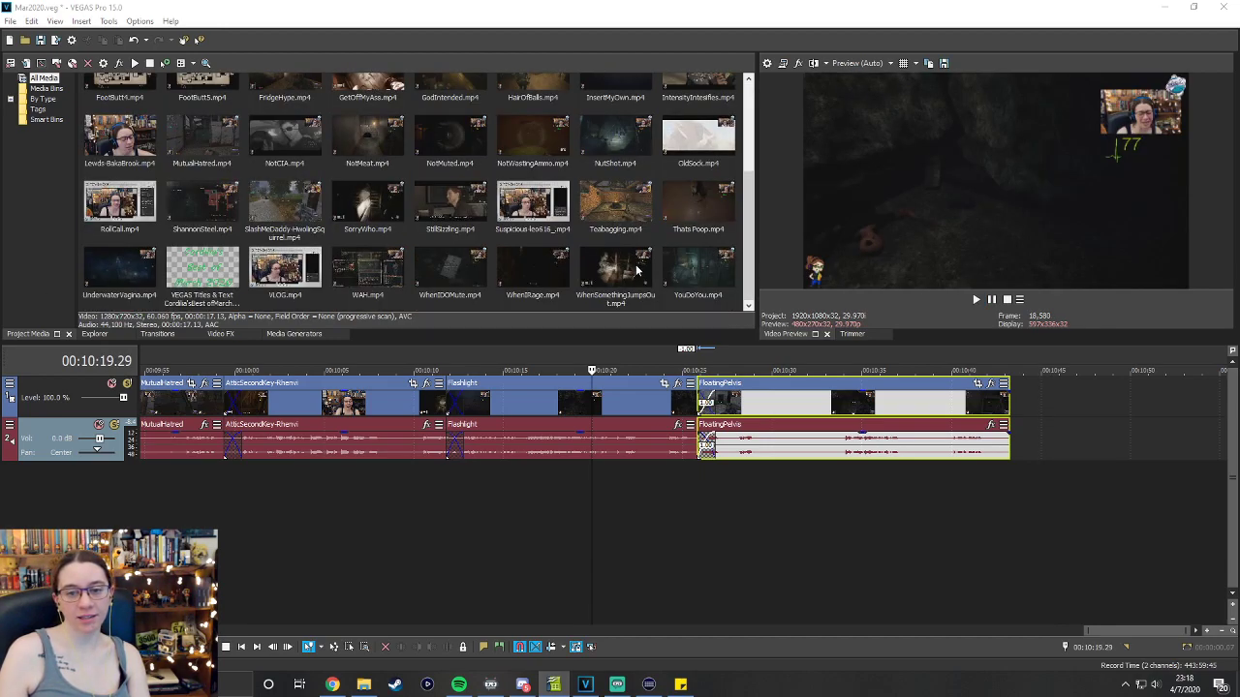
drag(699, 273, 1017, 420)
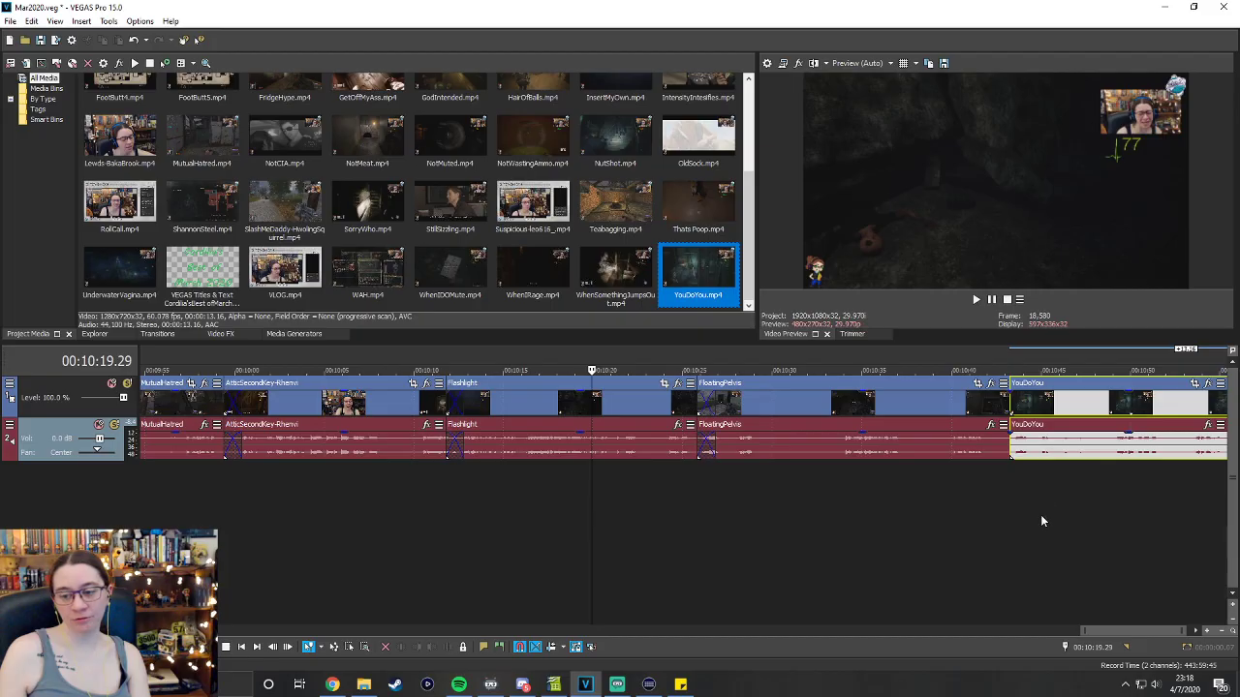
drag(1107, 632, 1137, 632)
drag(737, 385, 720, 385)
click(658, 369)
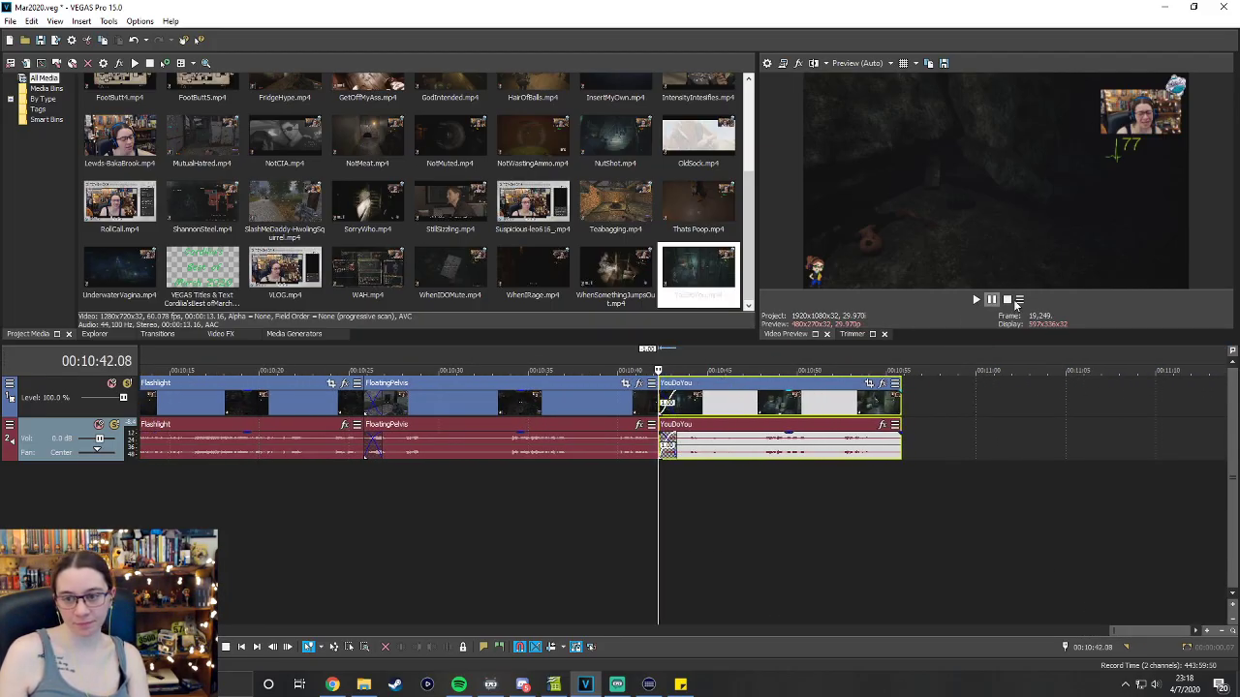
click(608, 358)
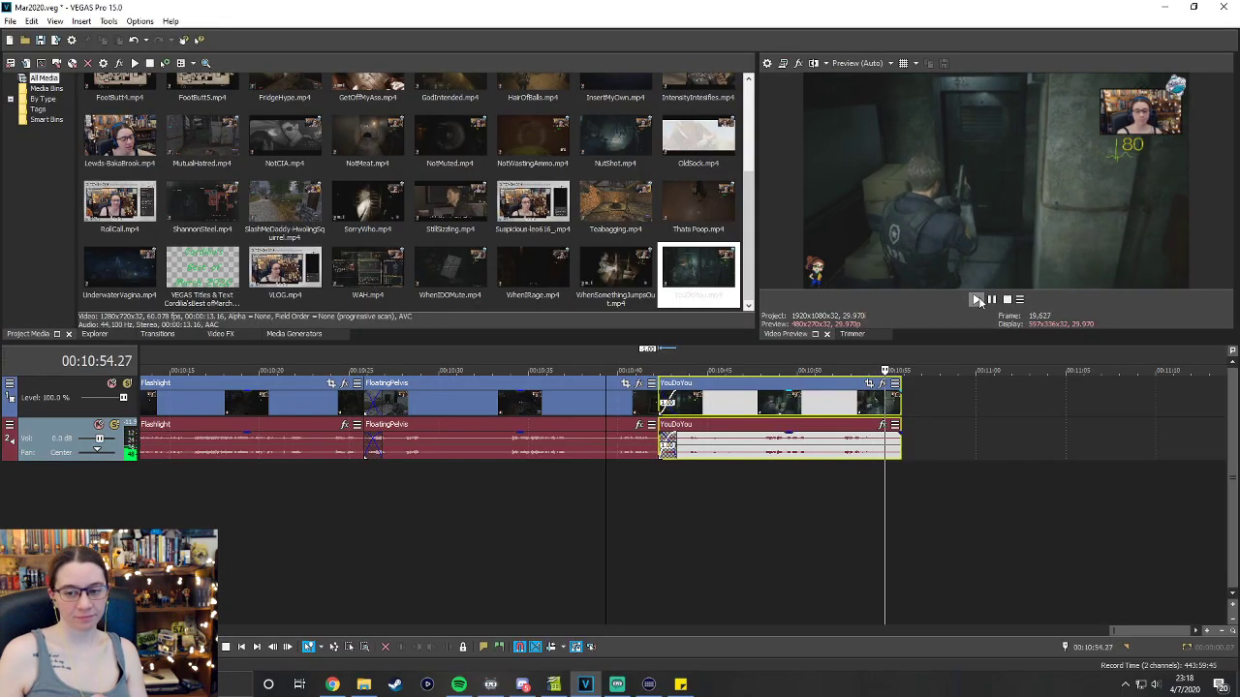
Trim about 0.5 seconds off the end of YouDoYou, stop playback, and save the project.
drag(900, 443, 893, 446)
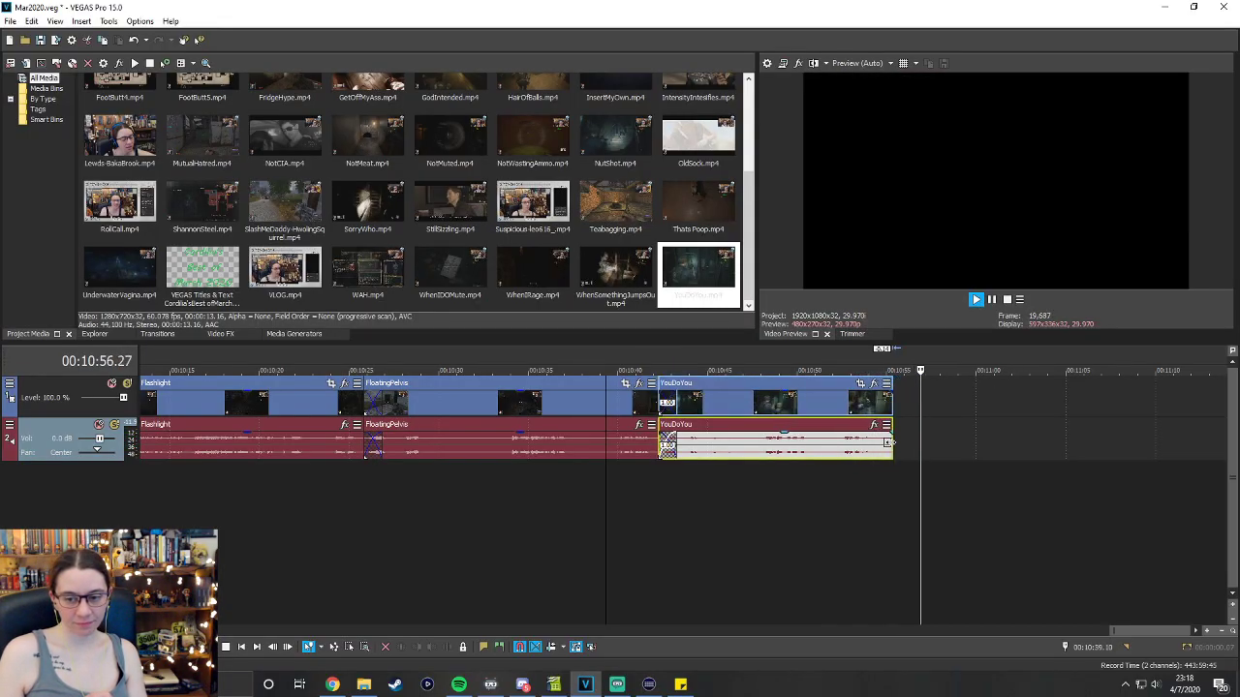
key(space)
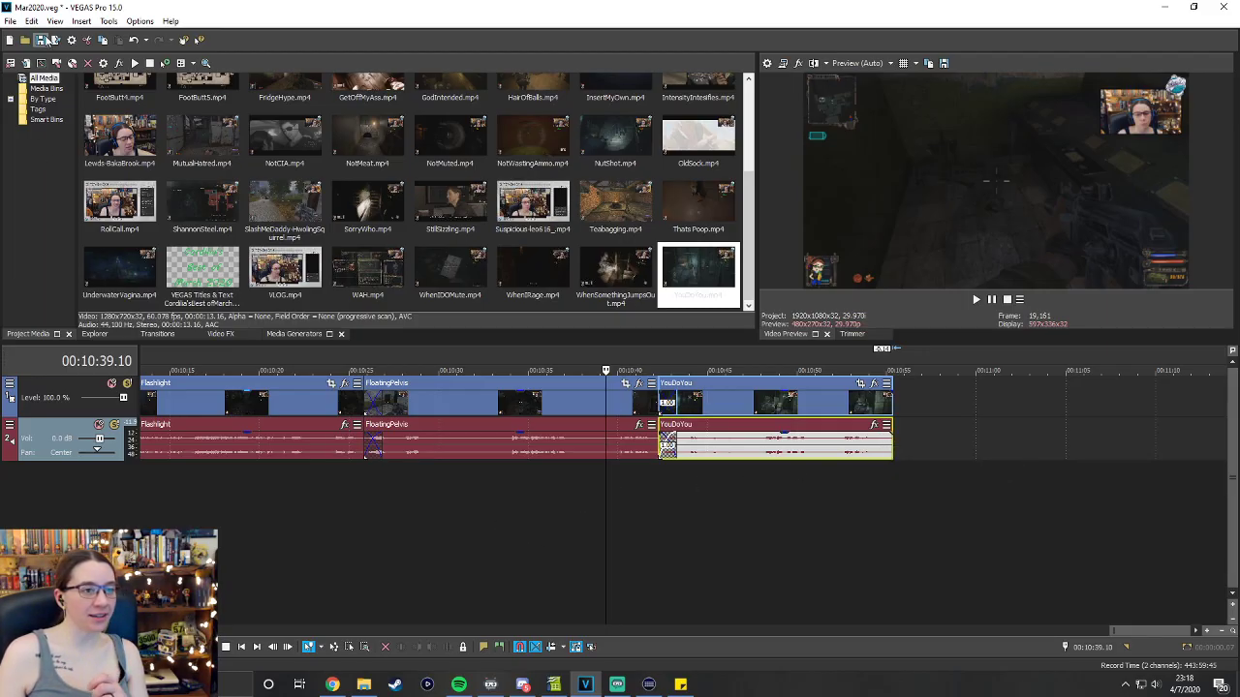
click(42, 40)
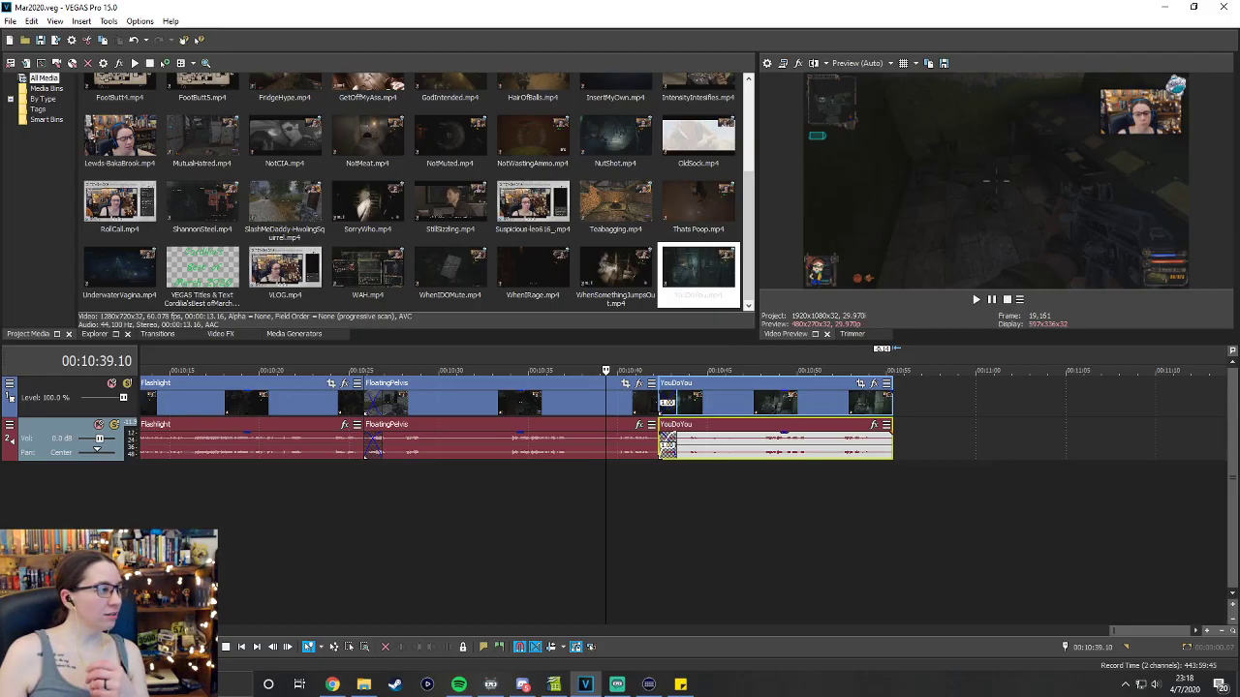
Place the AssOfFire clip about 9 seconds after YouDoYou and insert a default Titles & Text event in the gap.
scroll(202, 193, up, 3)
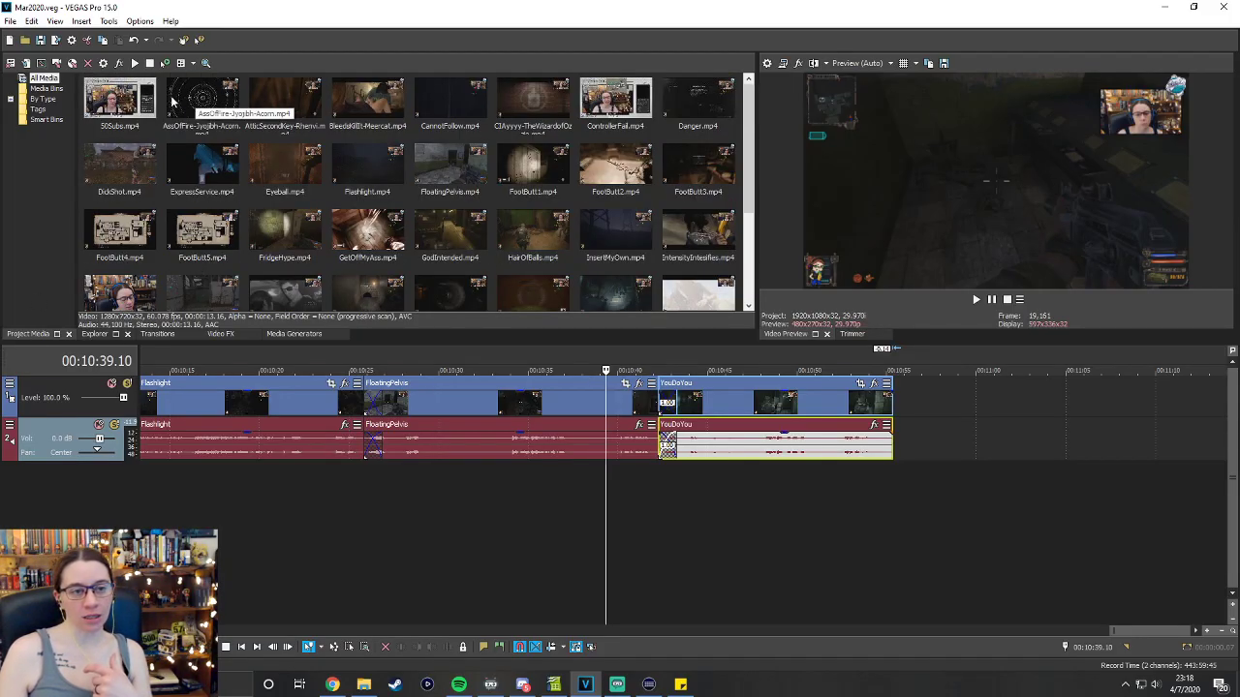
drag(201, 102, 1076, 381)
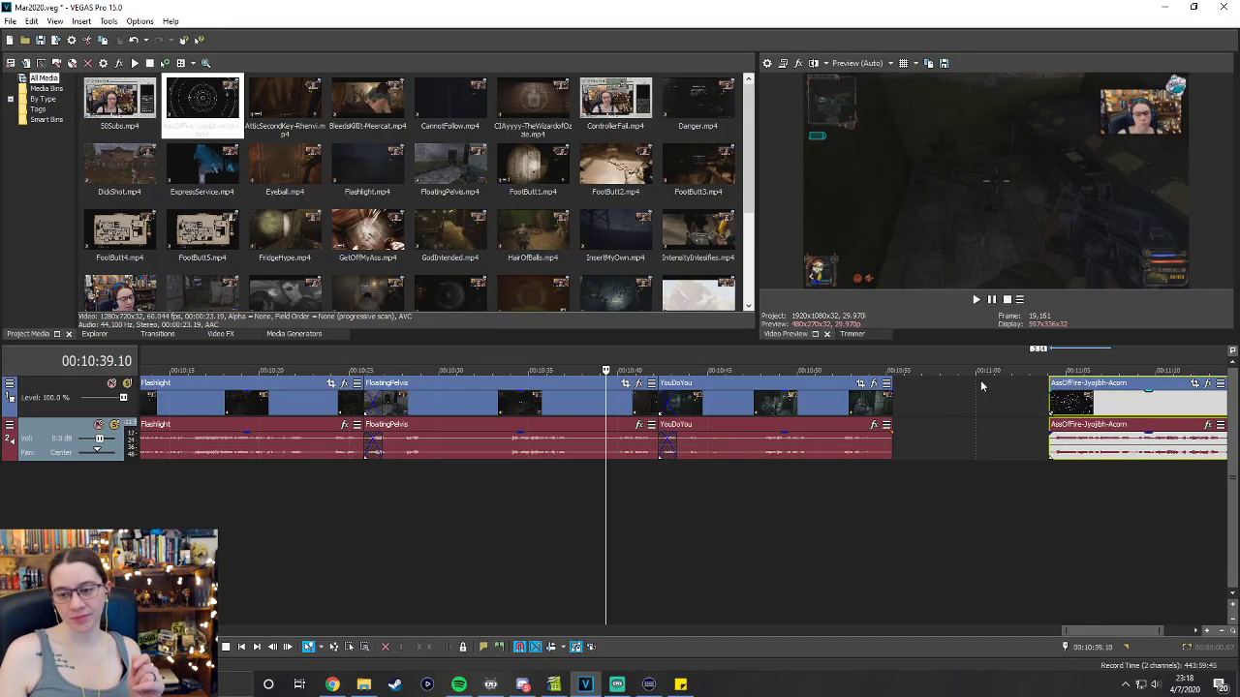
click(265, 335)
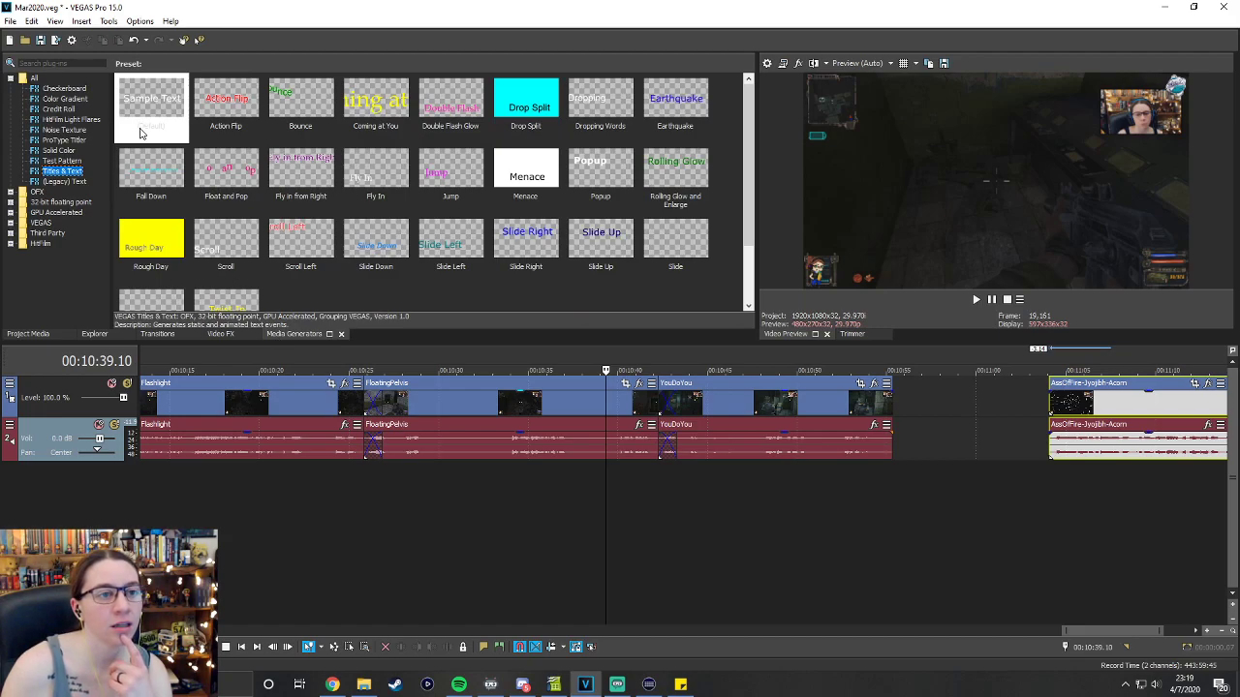
drag(143, 124, 899, 426)
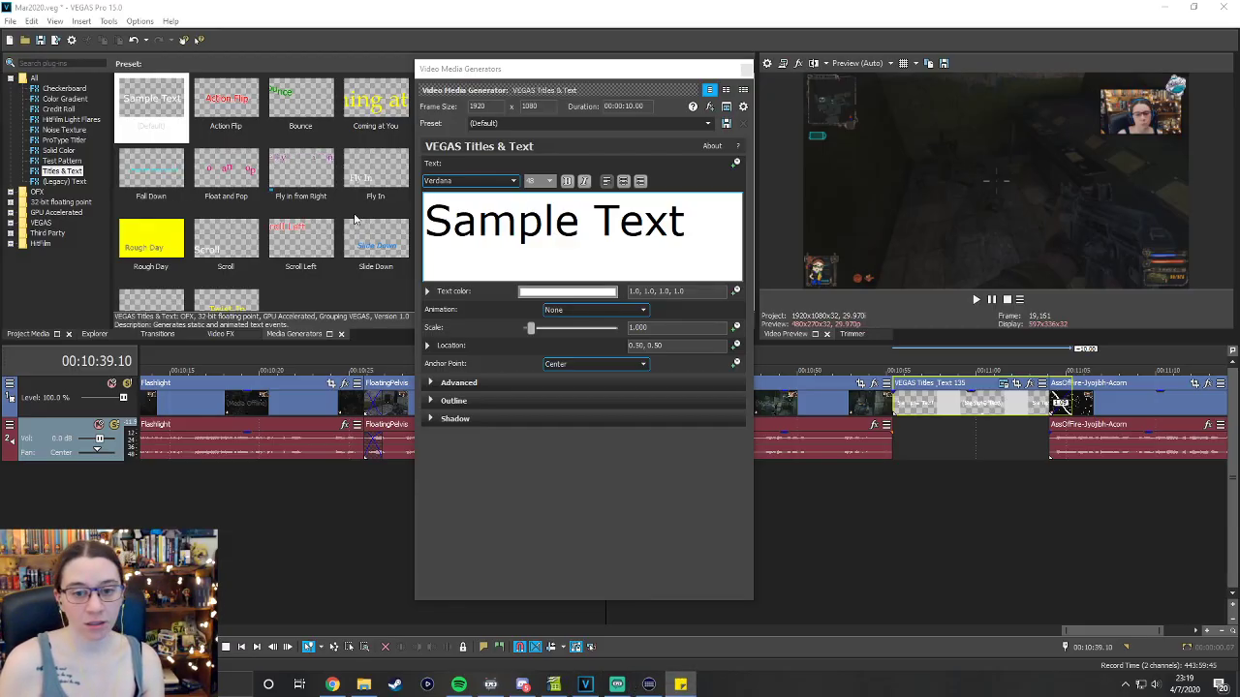
Set the title's text color to 0.16, 0.77, 0.34, 1.0.
click(629, 291)
text(0.16, 0.77, 0.34, 1.0)
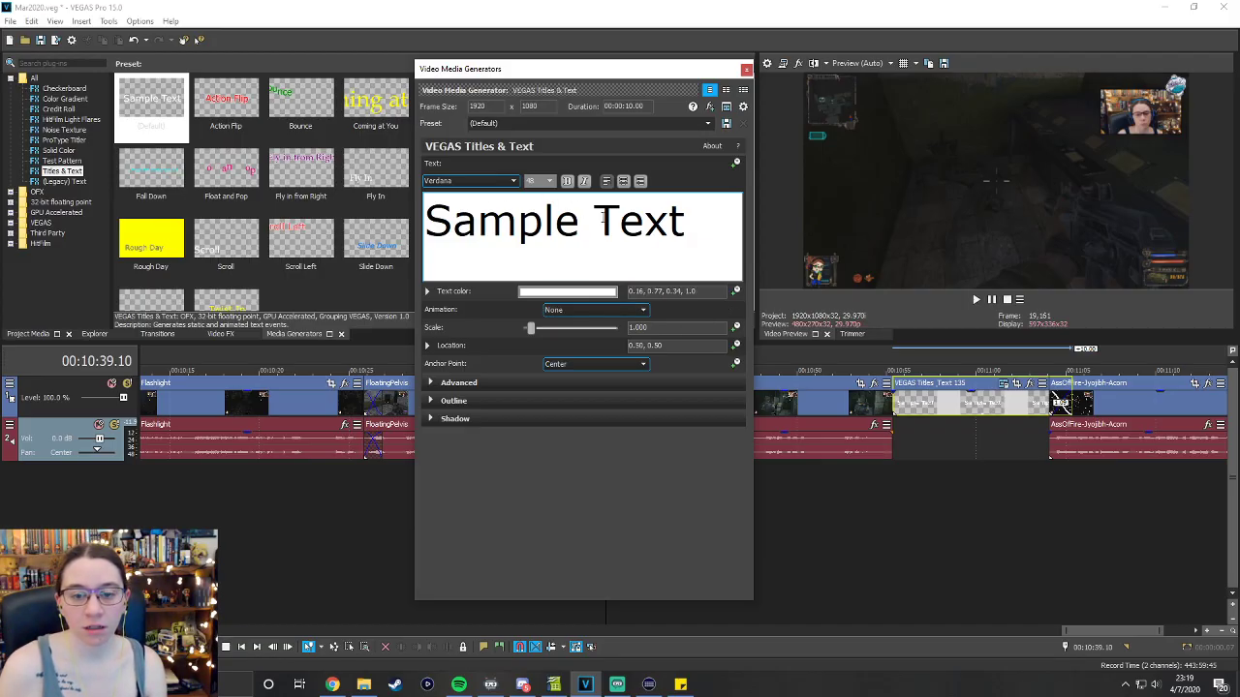
key(Return)
Set the whole sample text to the MV Boli font, center-align it, and preview the title in the timeline.
key(ctrl+a)
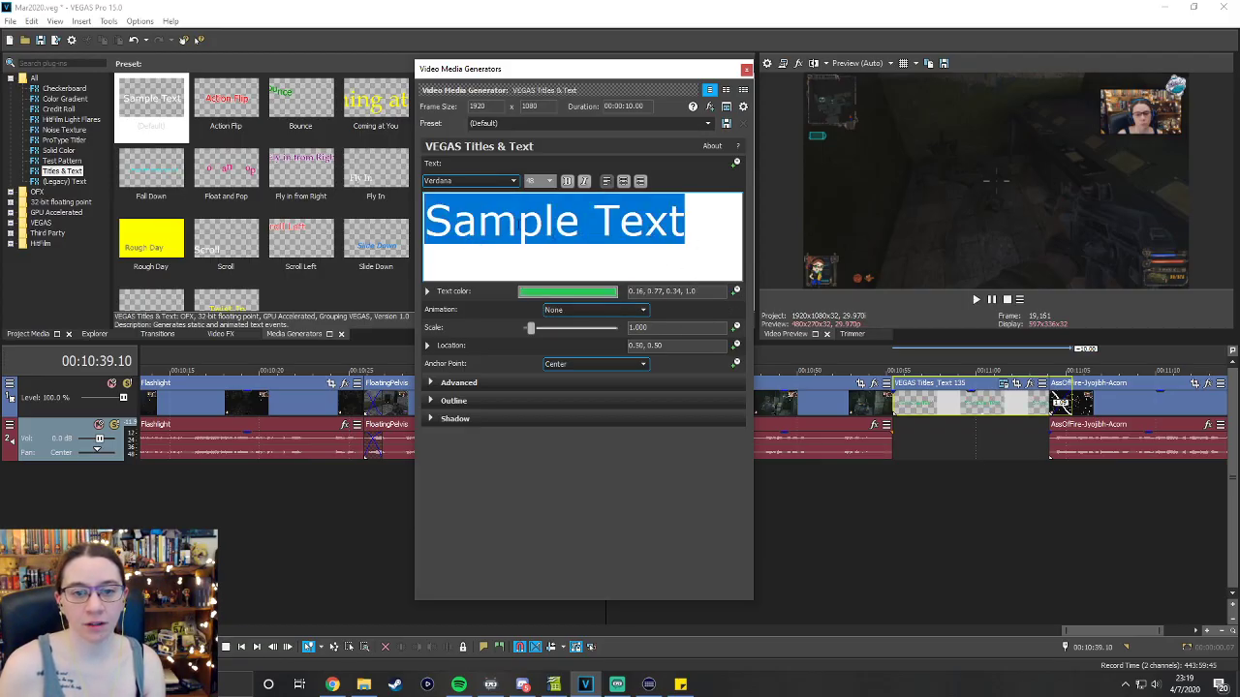
click(513, 181)
key(m)
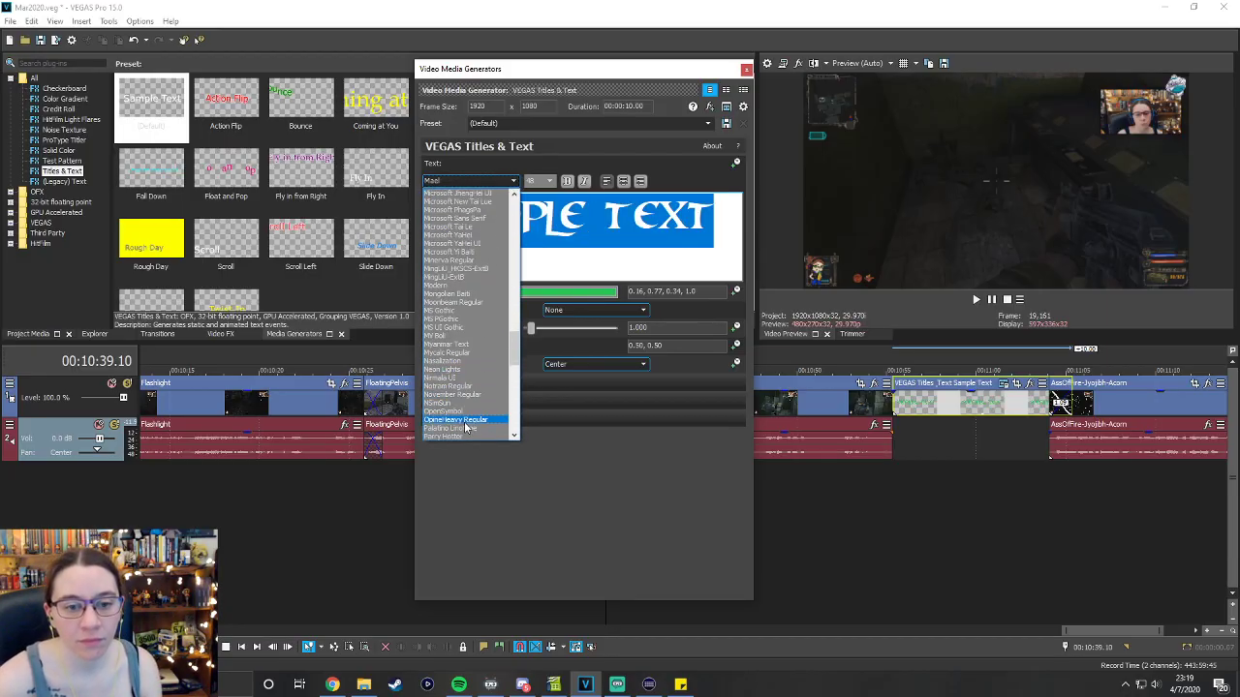
scroll(466, 426, down, 3)
click(442, 314)
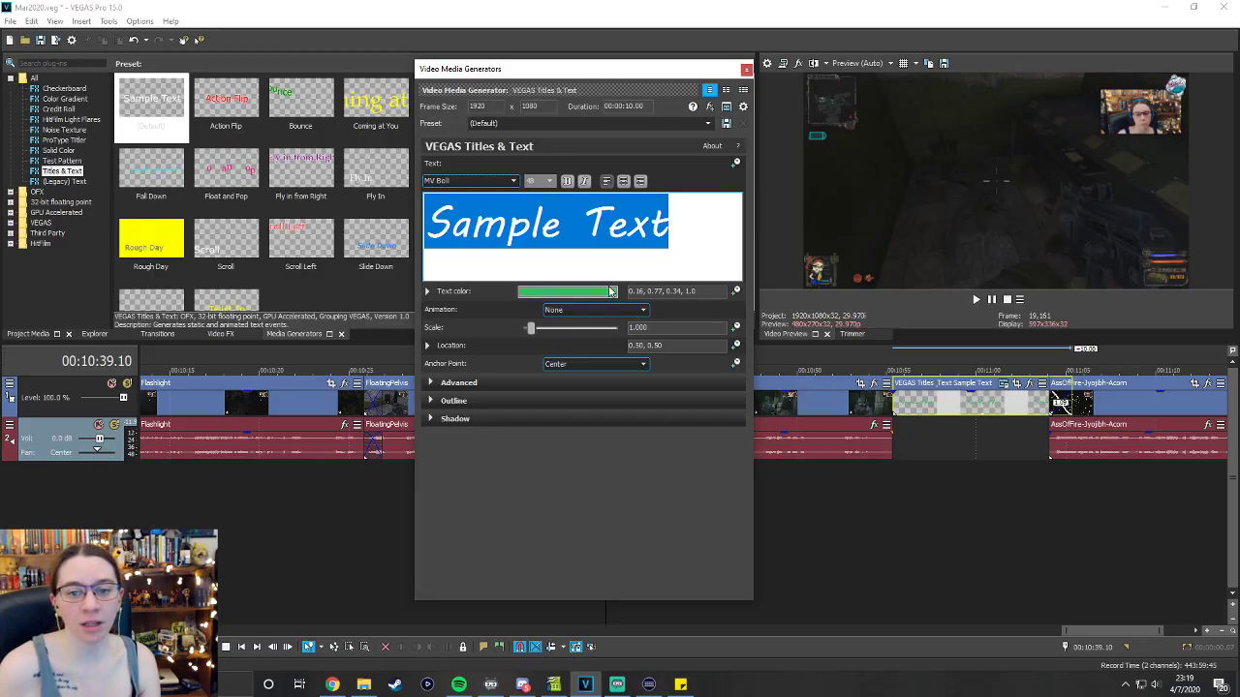
click(624, 183)
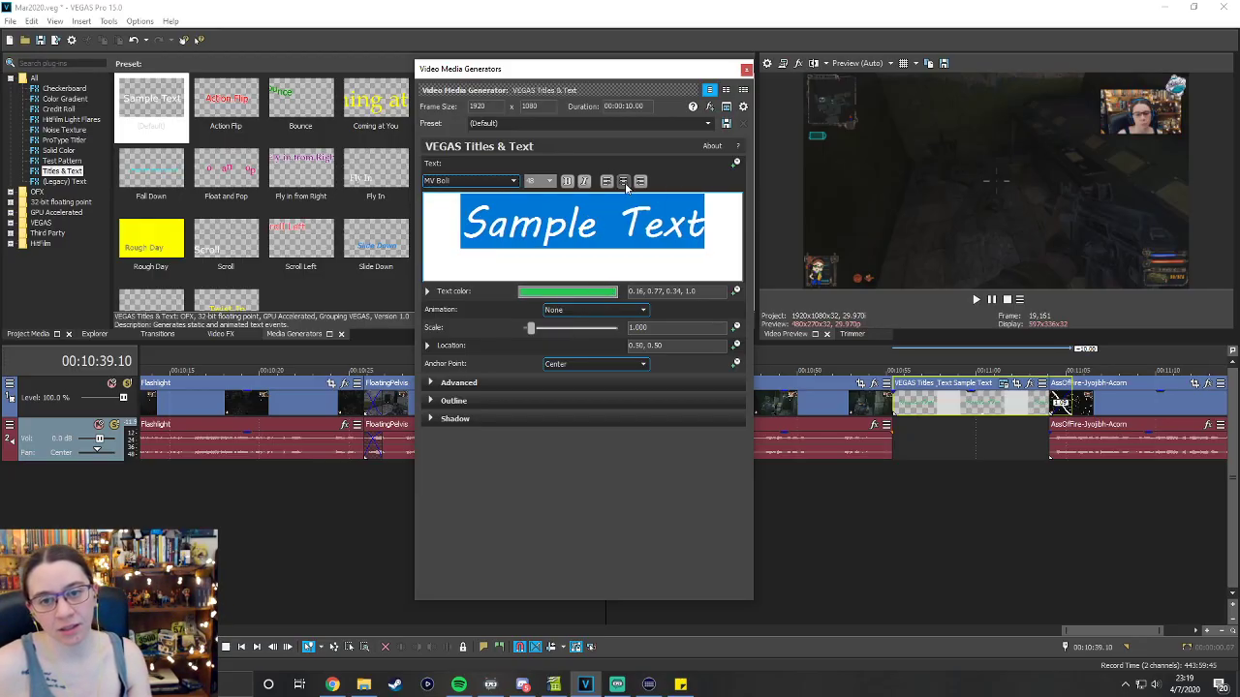
click(968, 368)
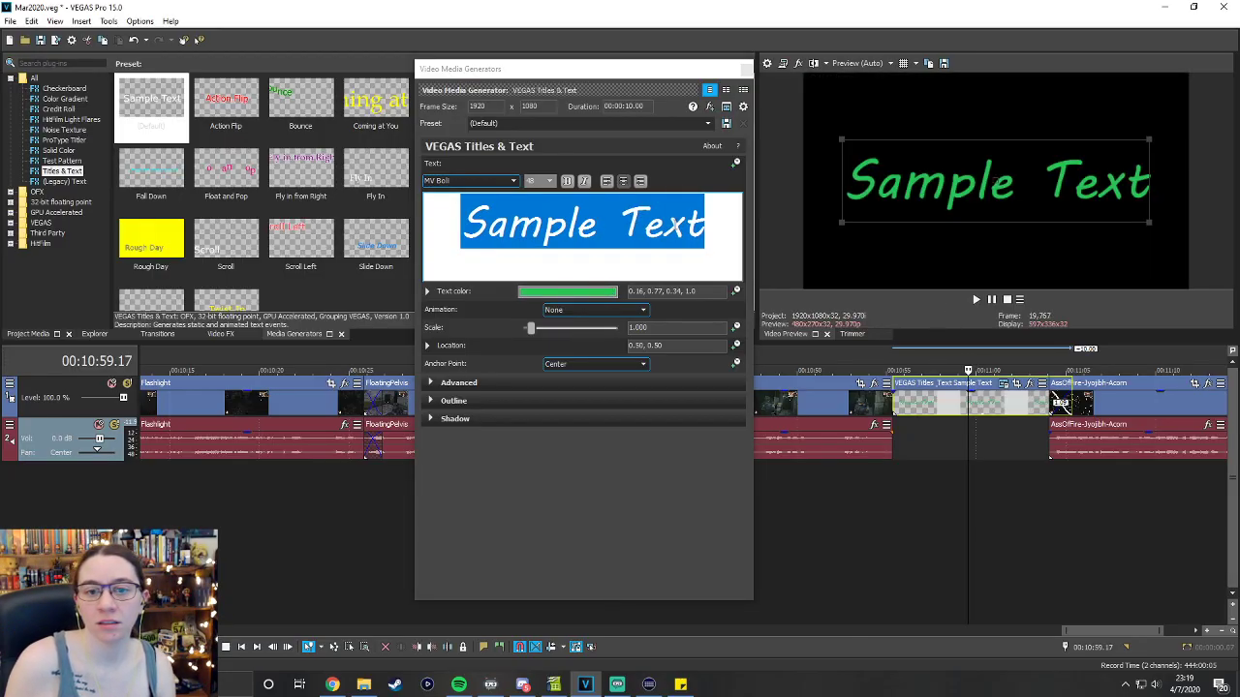
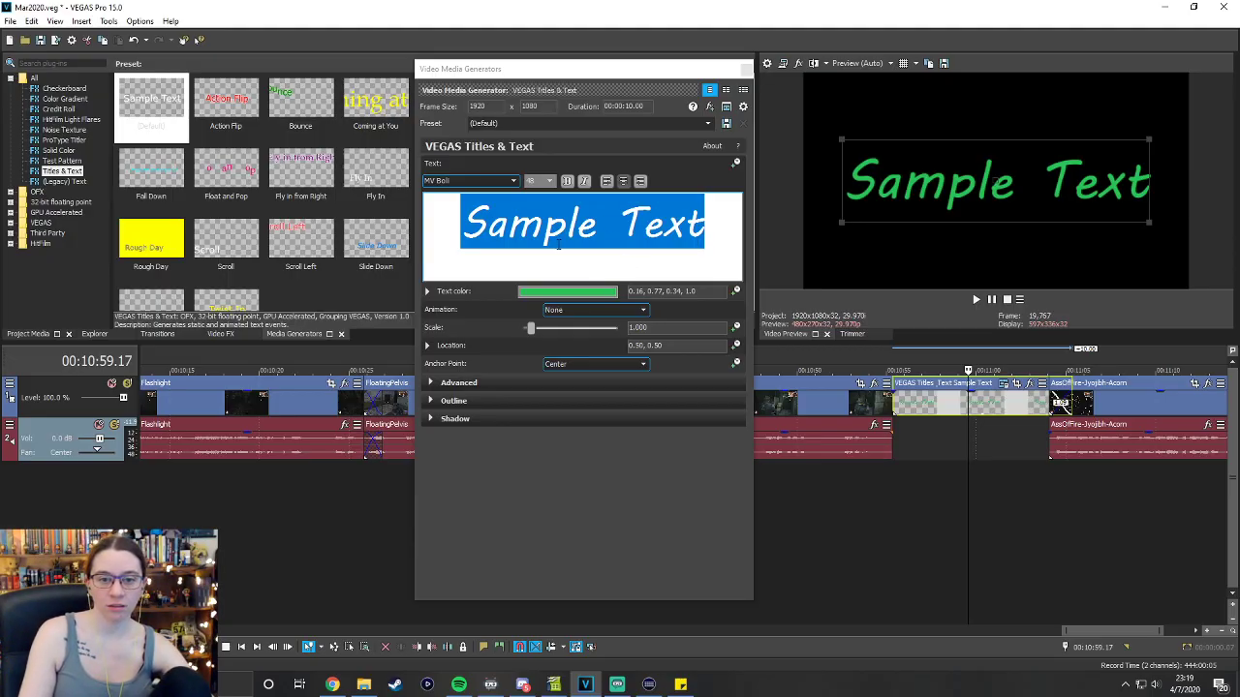
key(shift+m)
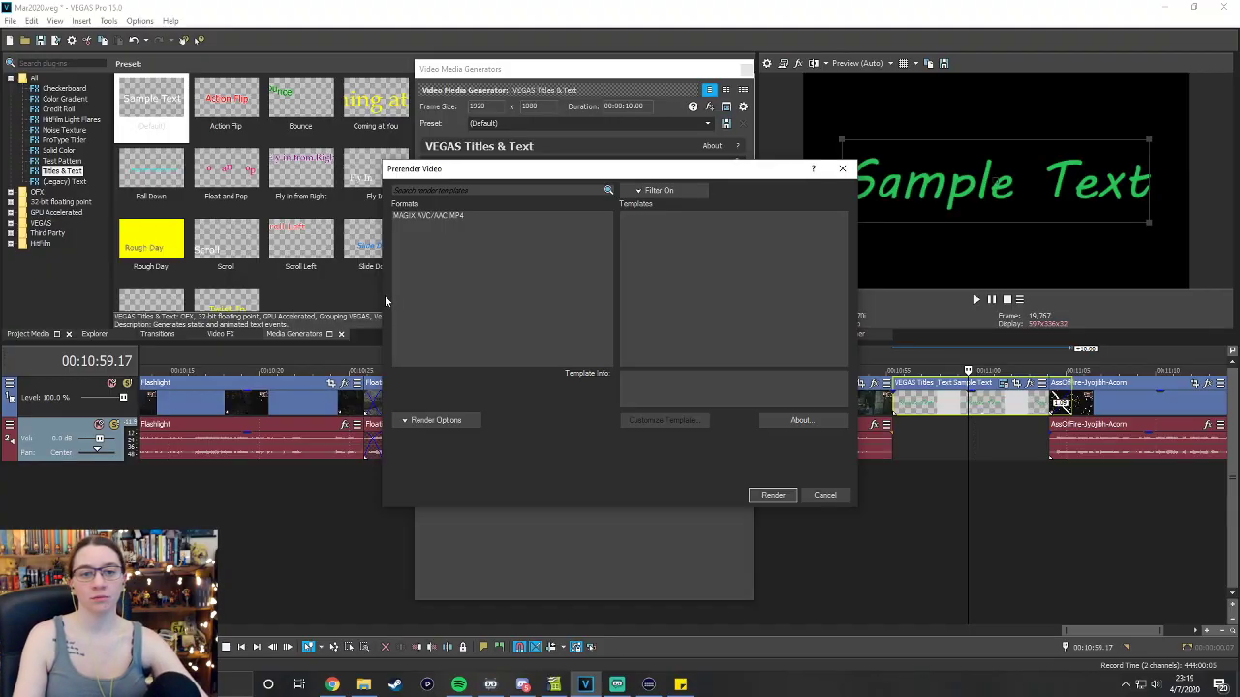
click(824, 495)
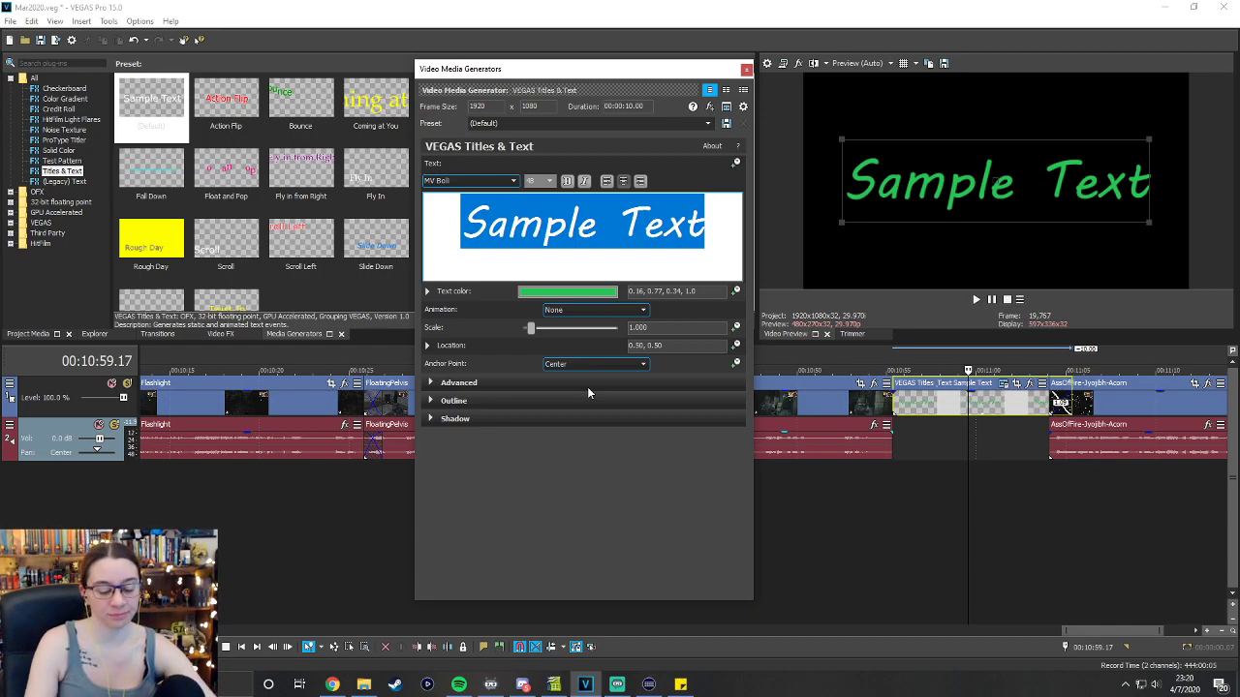
Replace the sample text with "Misfits! Thank you for sticking around during all the hard times this month".
text(Misfits)
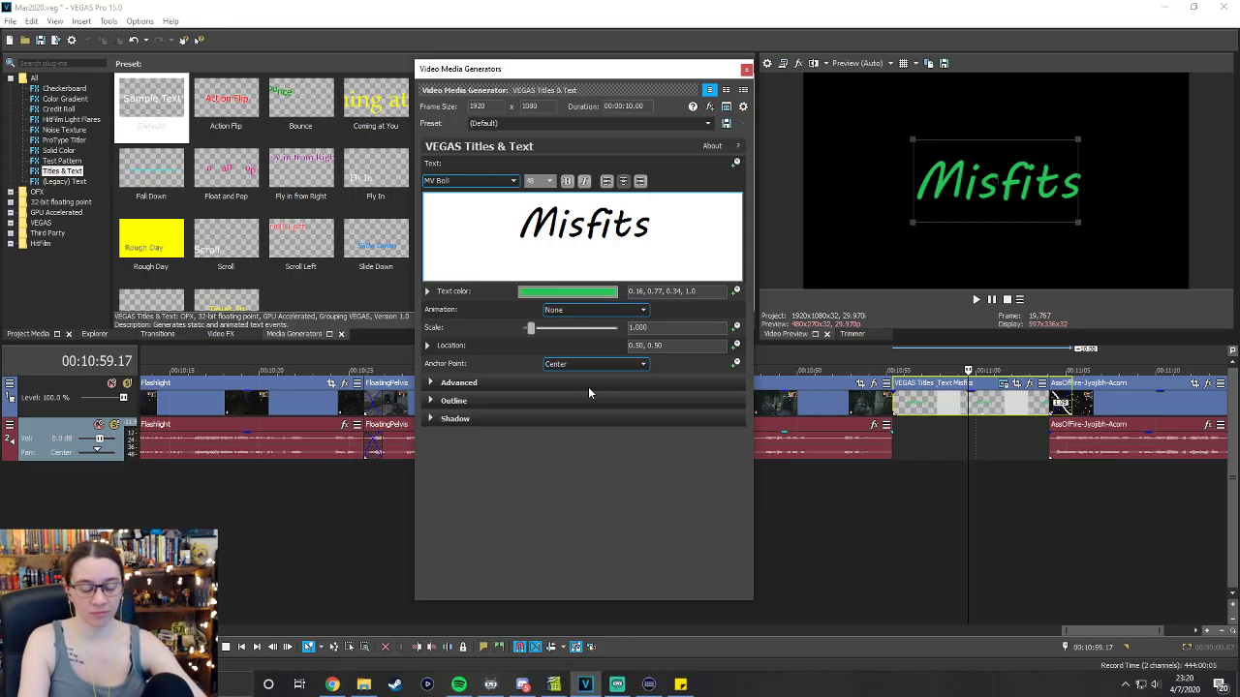
text(!)
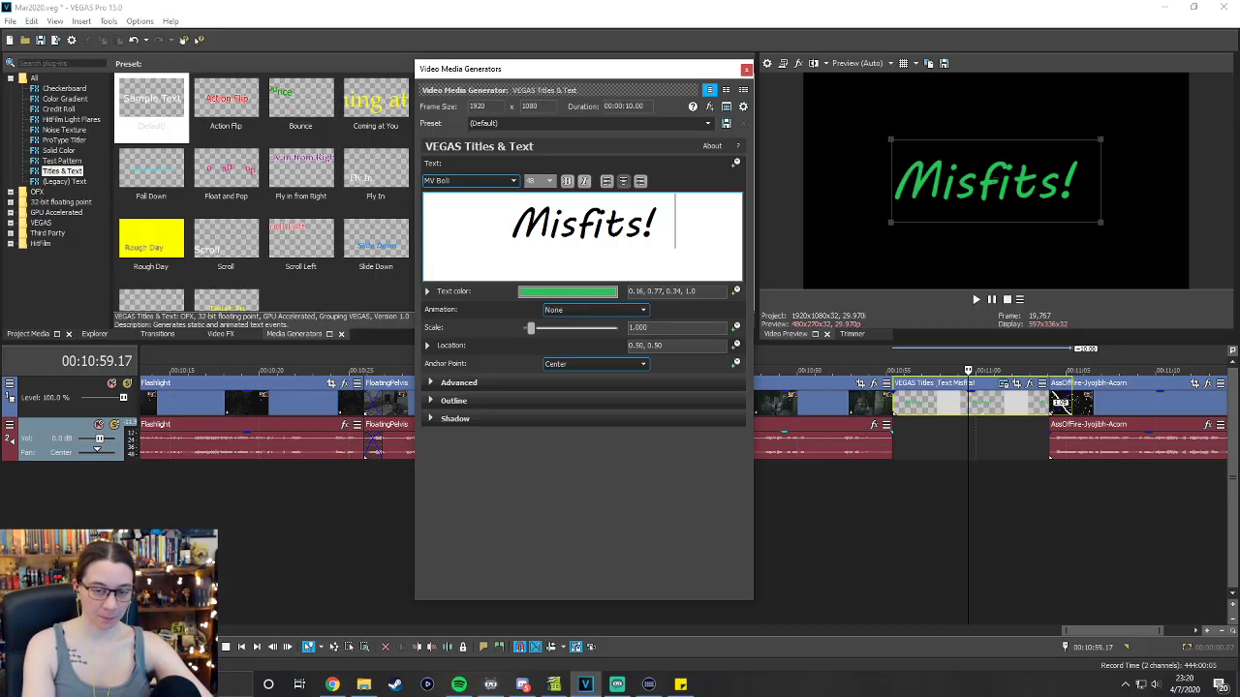
text(Thank you for)
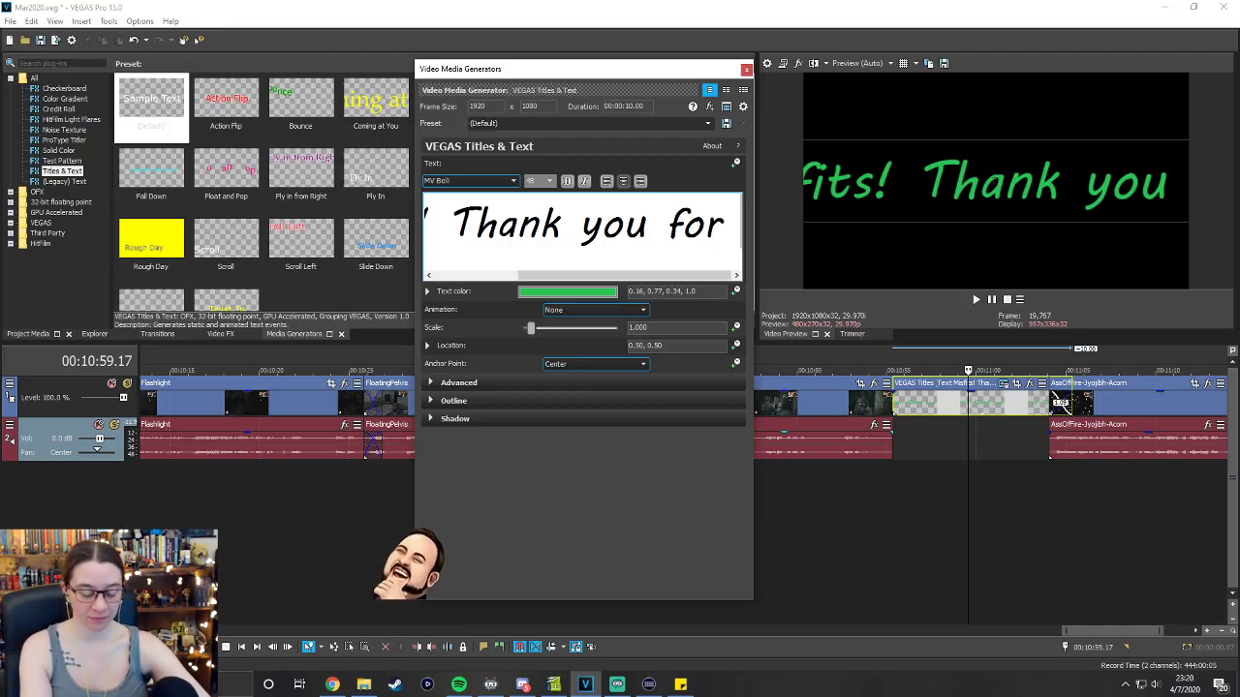
text(he)
key(BackSpace)
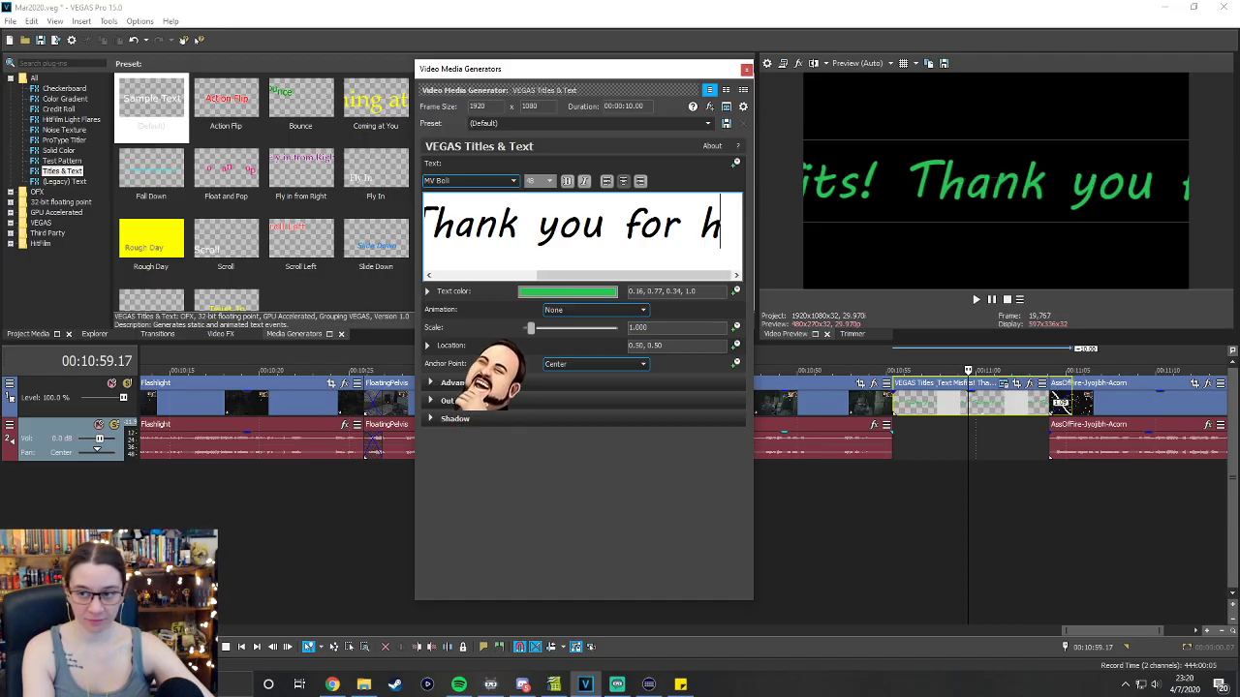
key(BackSpace)
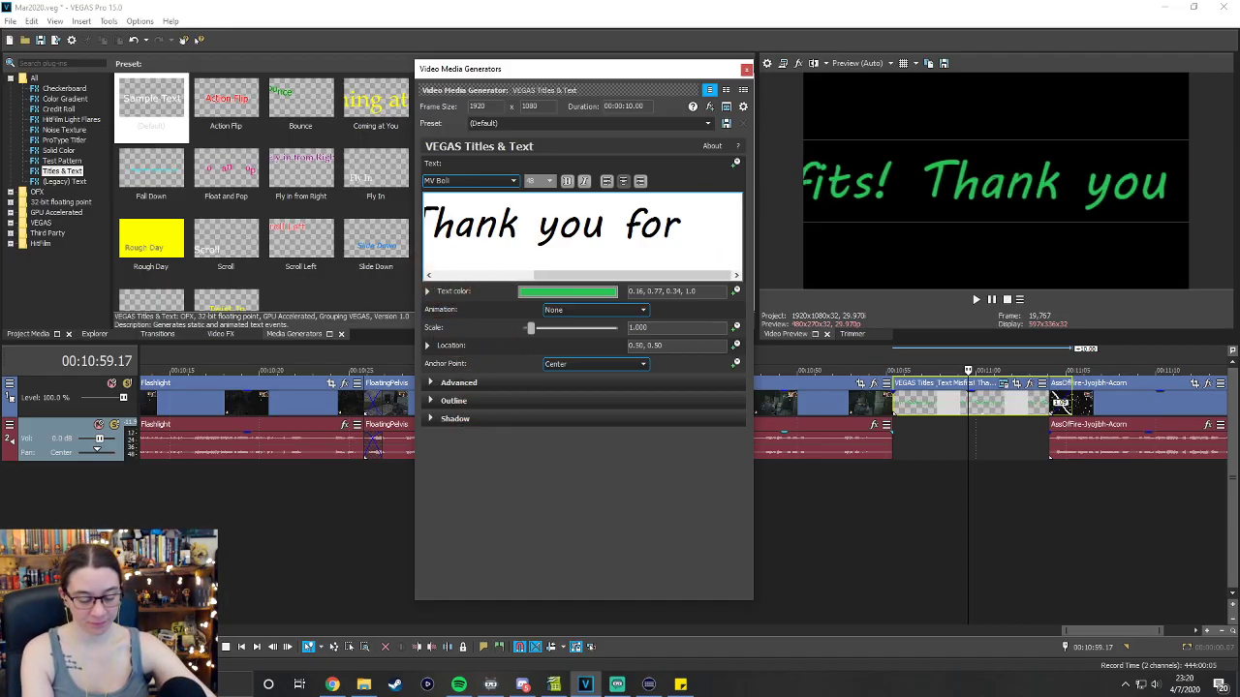
text(sticking aroun)
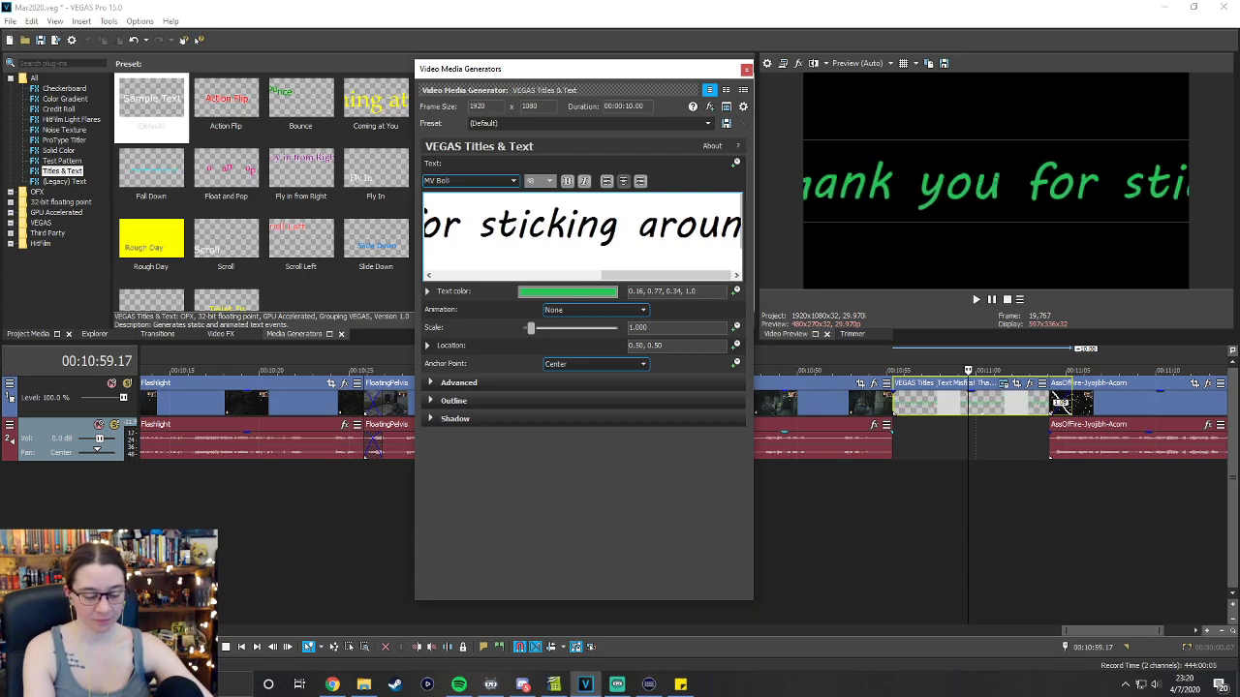
text(d during all t)
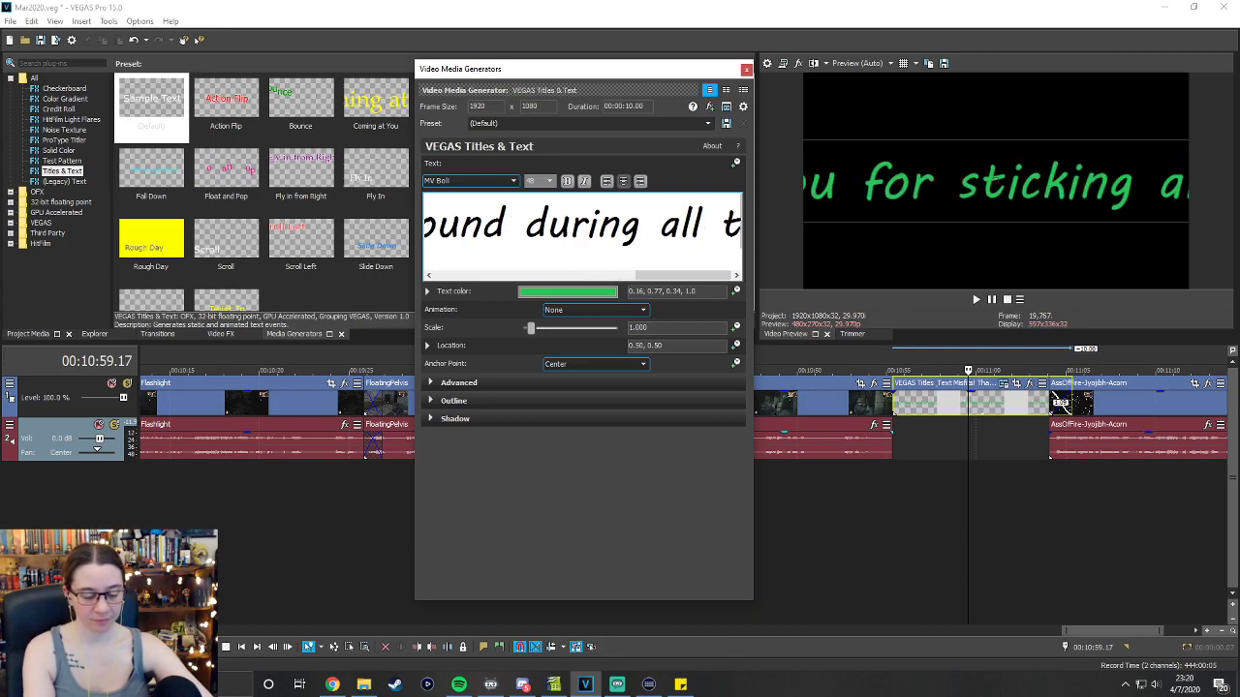
text(he hard times this month)
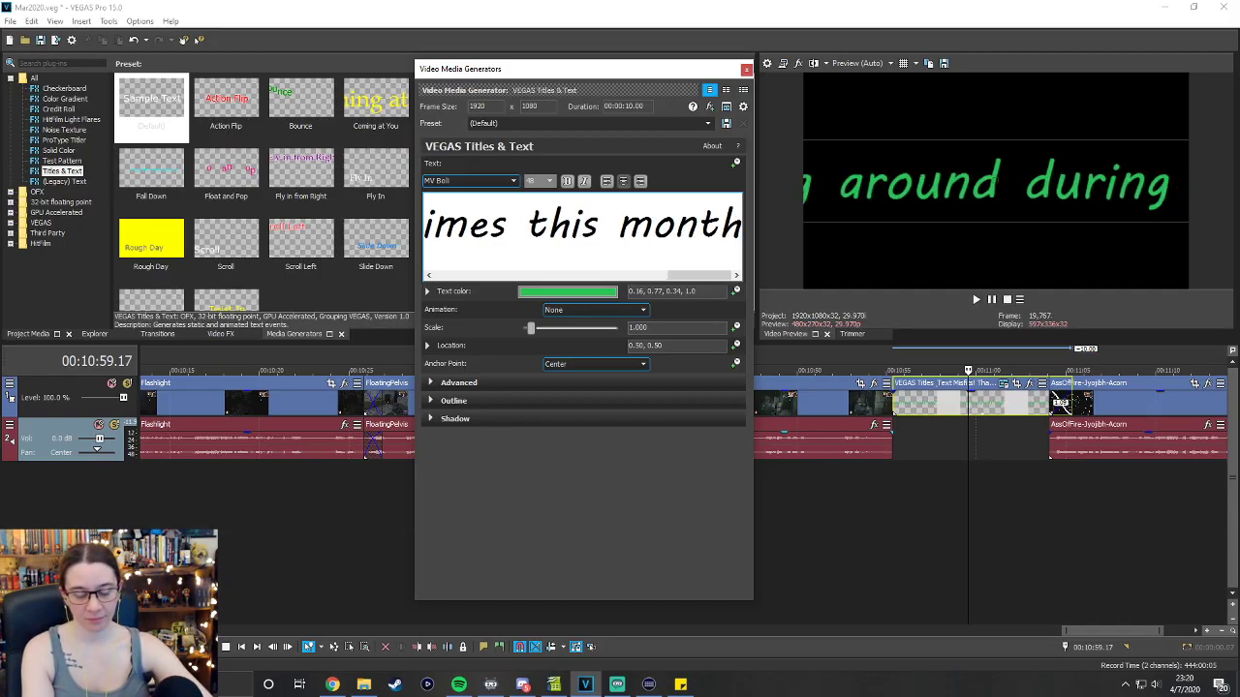
Add ". The time ahead are looking brighter than ever with you in my life." and, after a blank line, "I'll catch you on the flip side!".
text(. T)
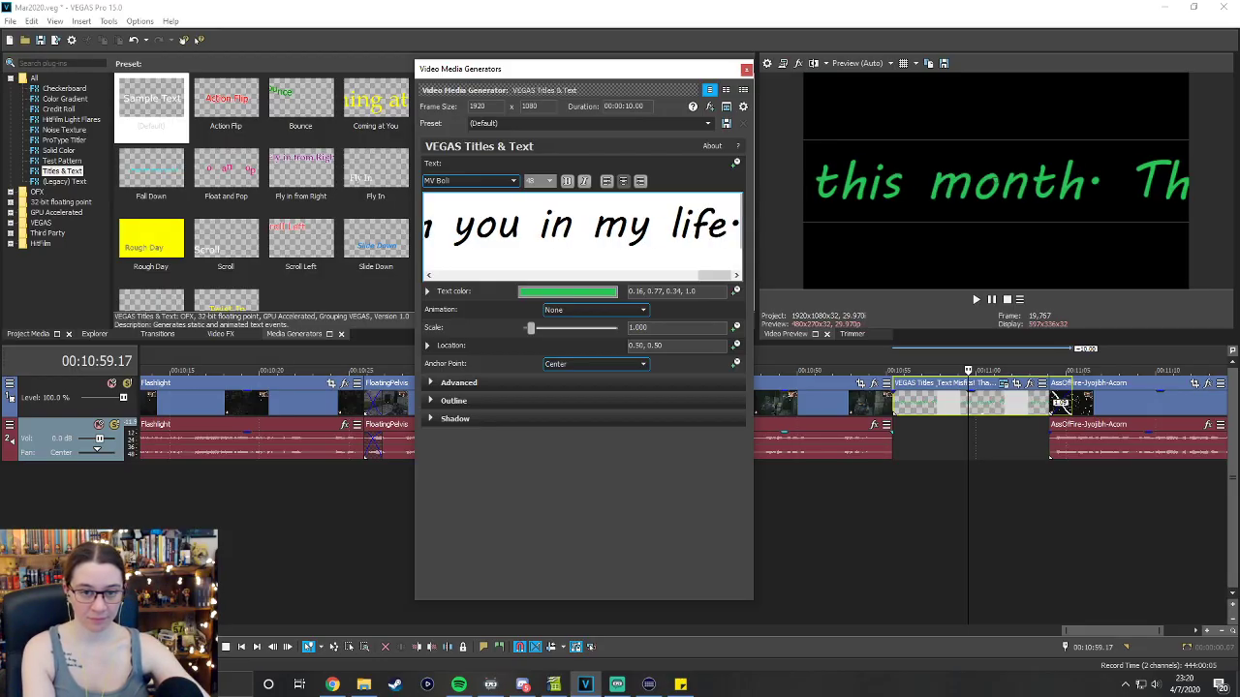
key(Return)
text(I'll)
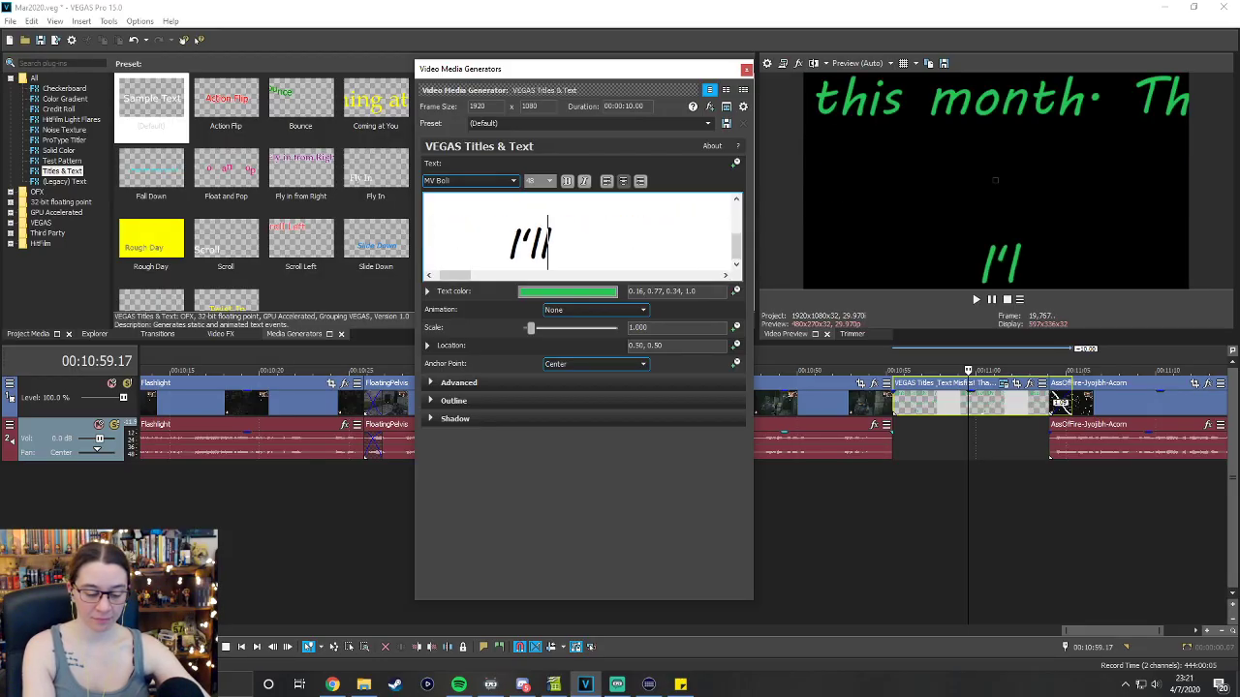
text( catch you on th)
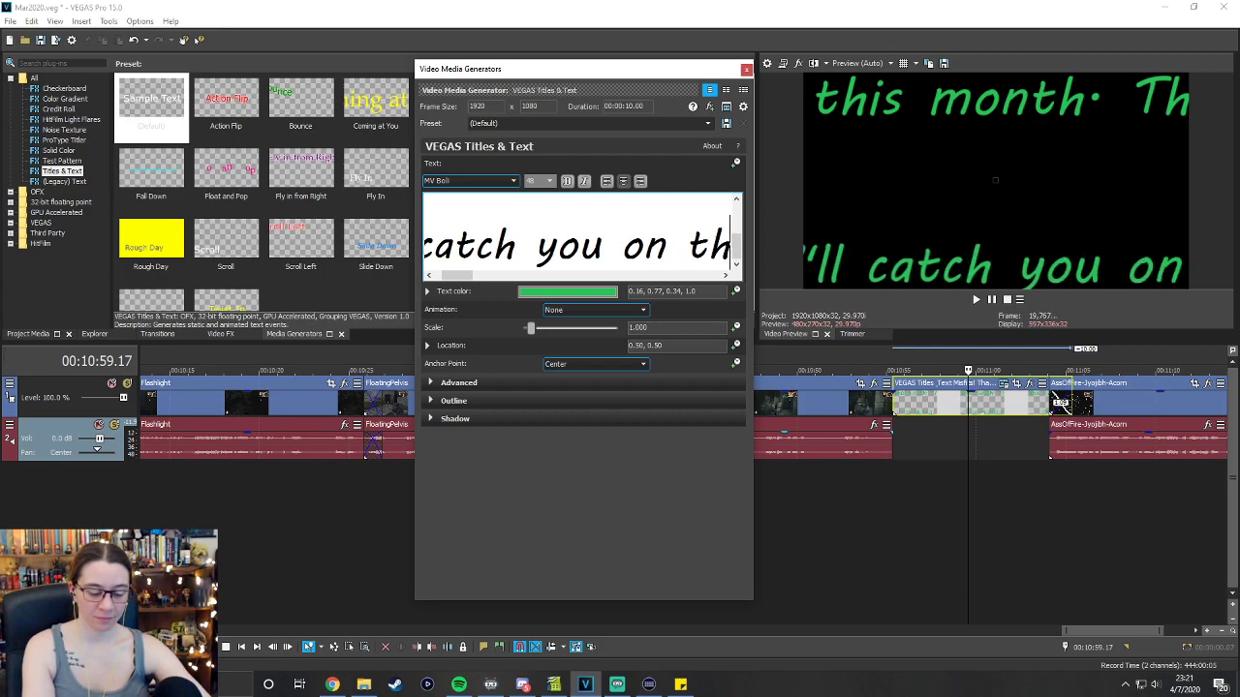
text(e flip side)
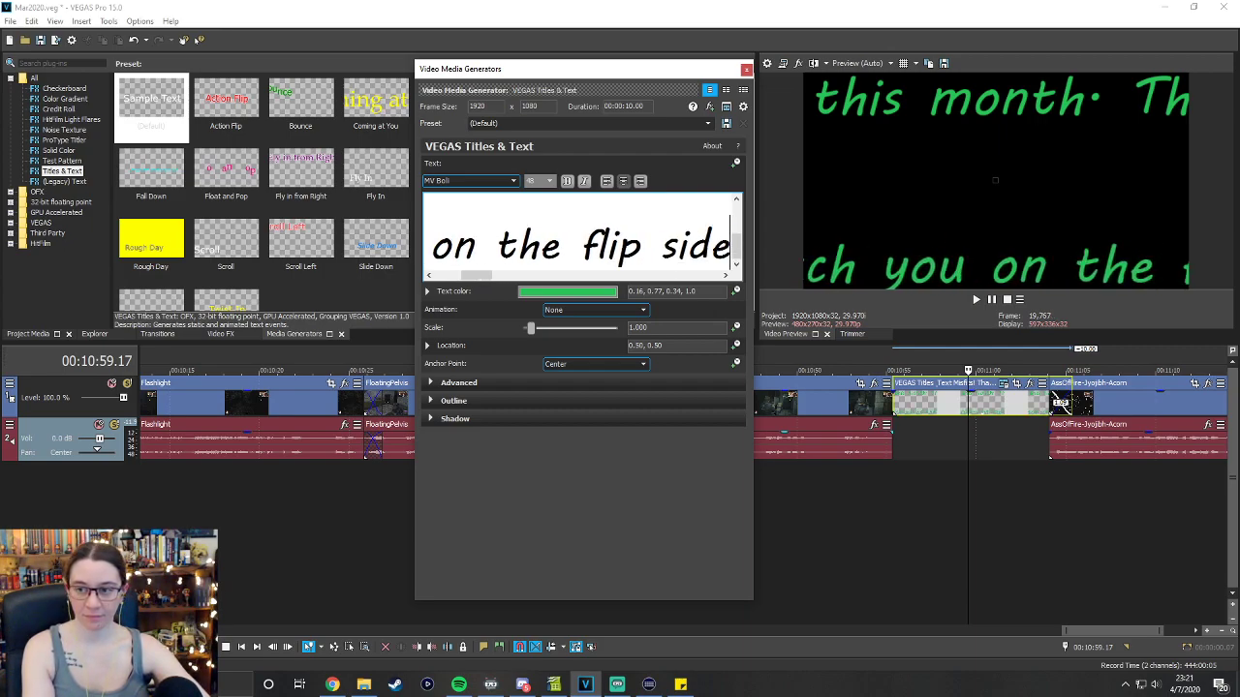
text(!)
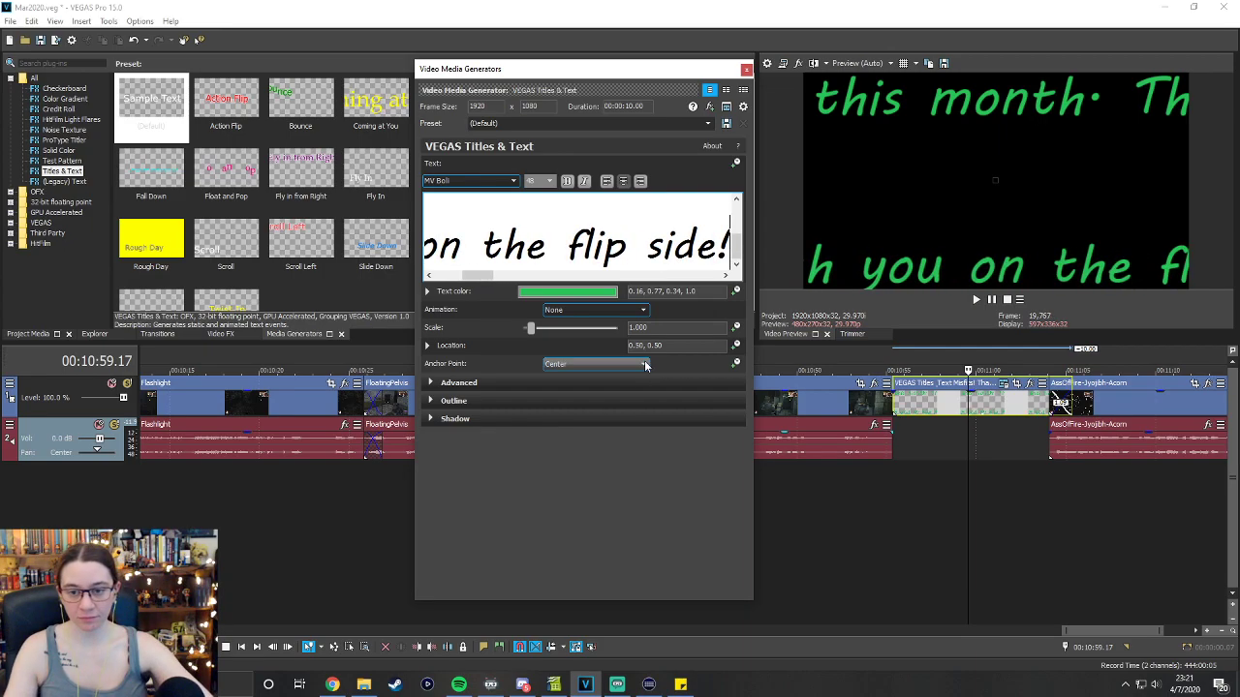
Set the whole title text to font size 16.
key(ctrl+a)
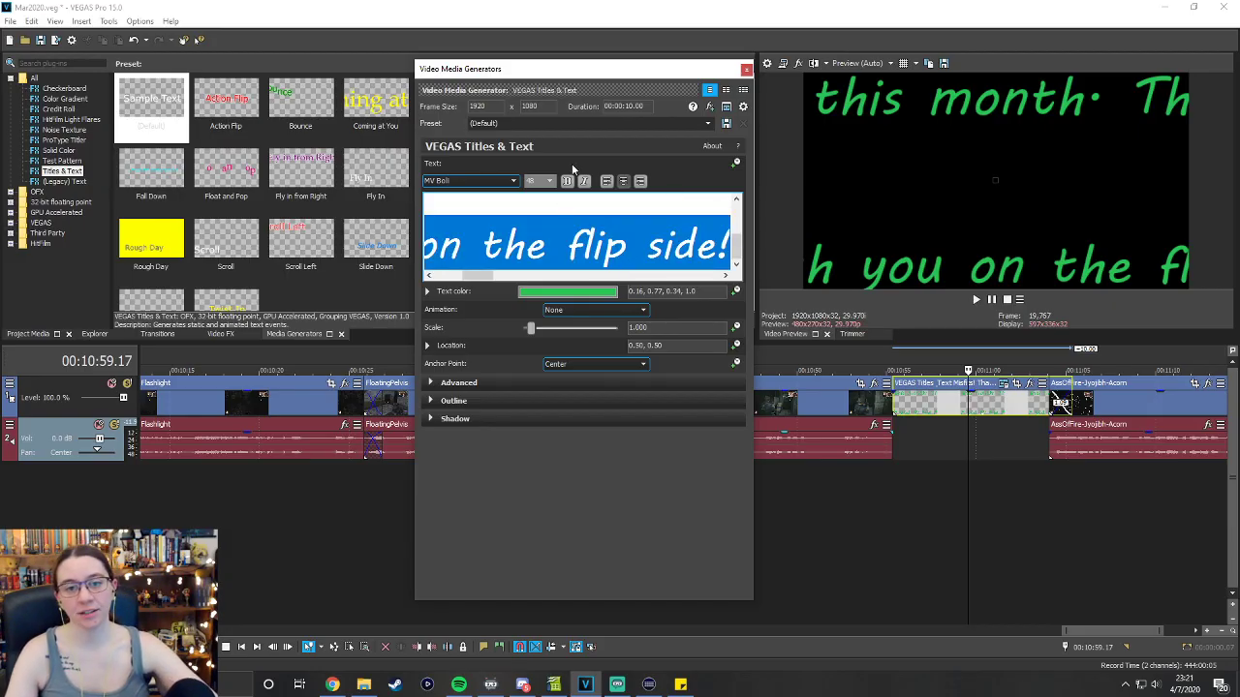
click(549, 181)
click(548, 229)
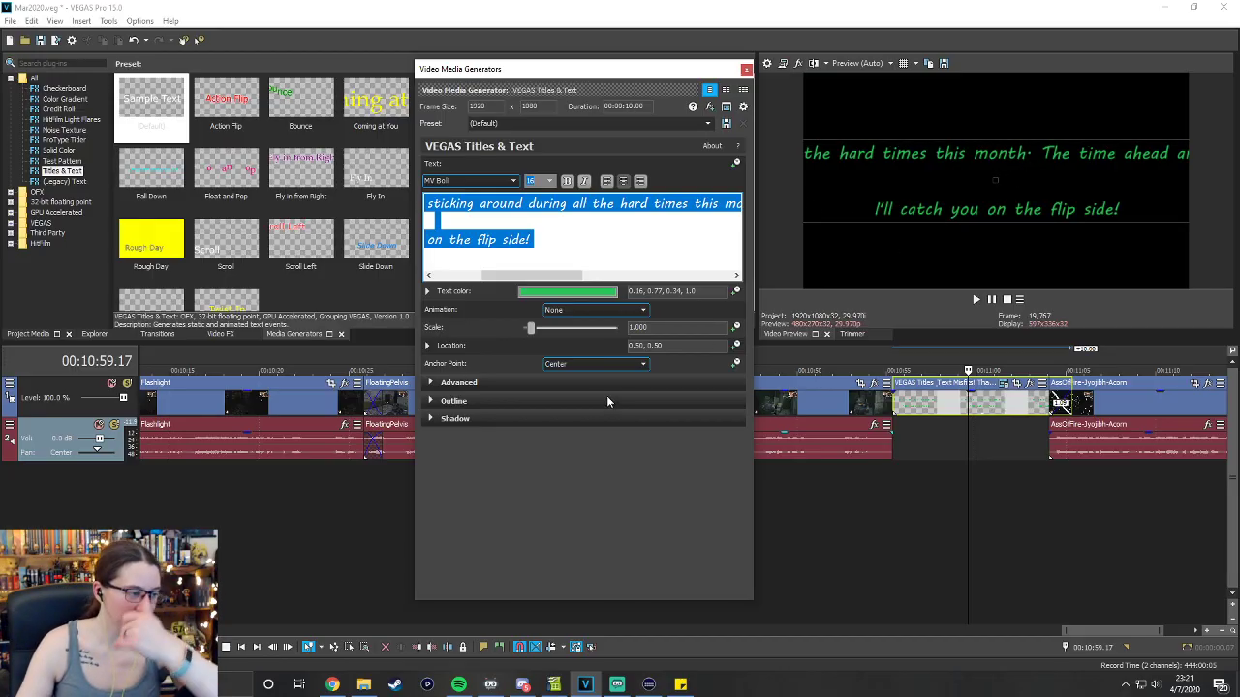
Break the title's long first line after "sticking" and again after "hard times".
drag(529, 275, 480, 275)
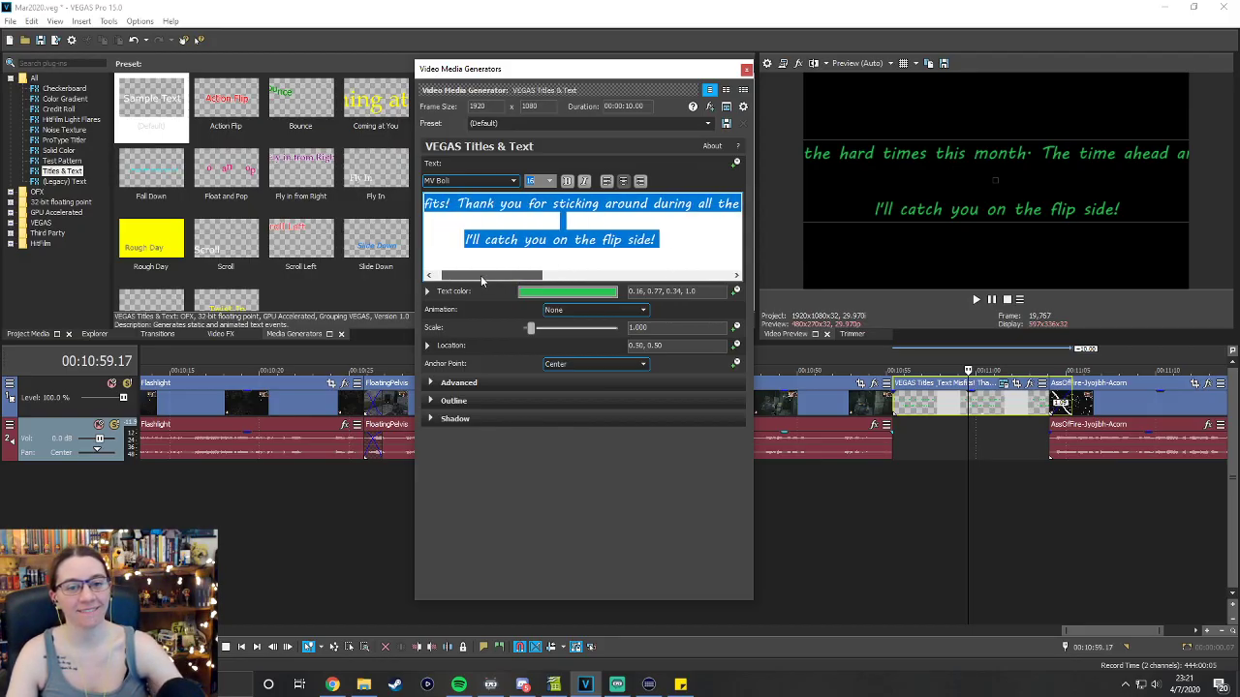
click(626, 203)
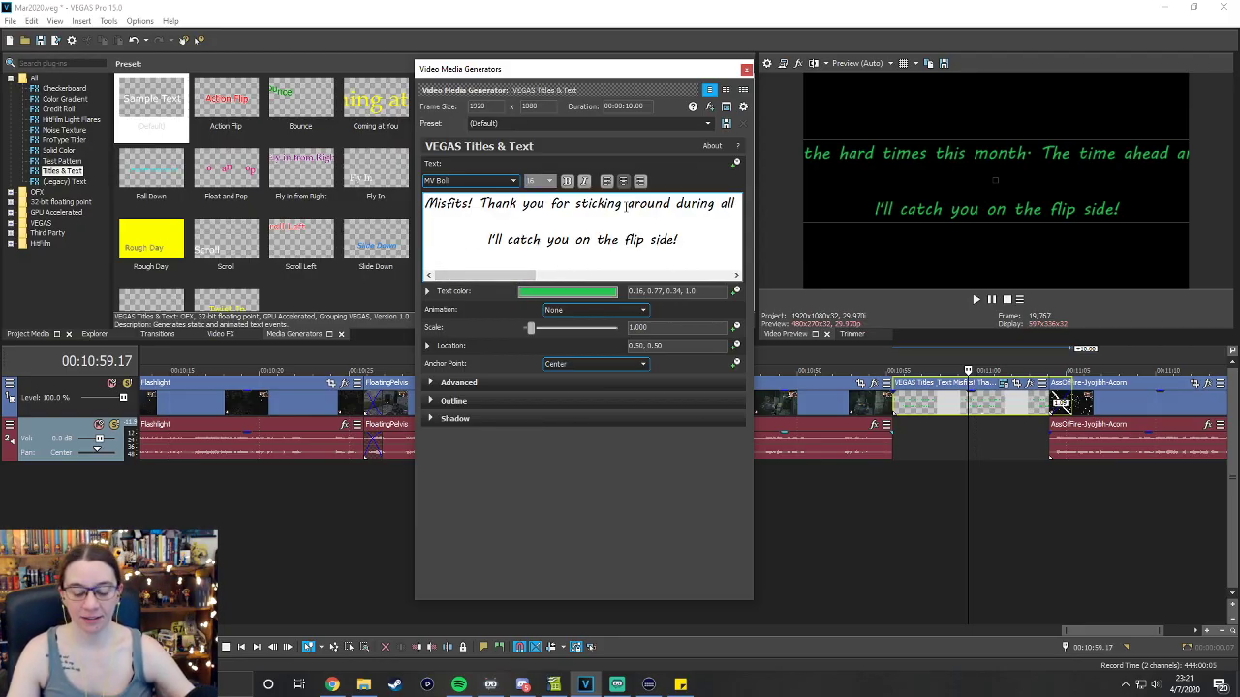
key(BackSpace)
key(Return)
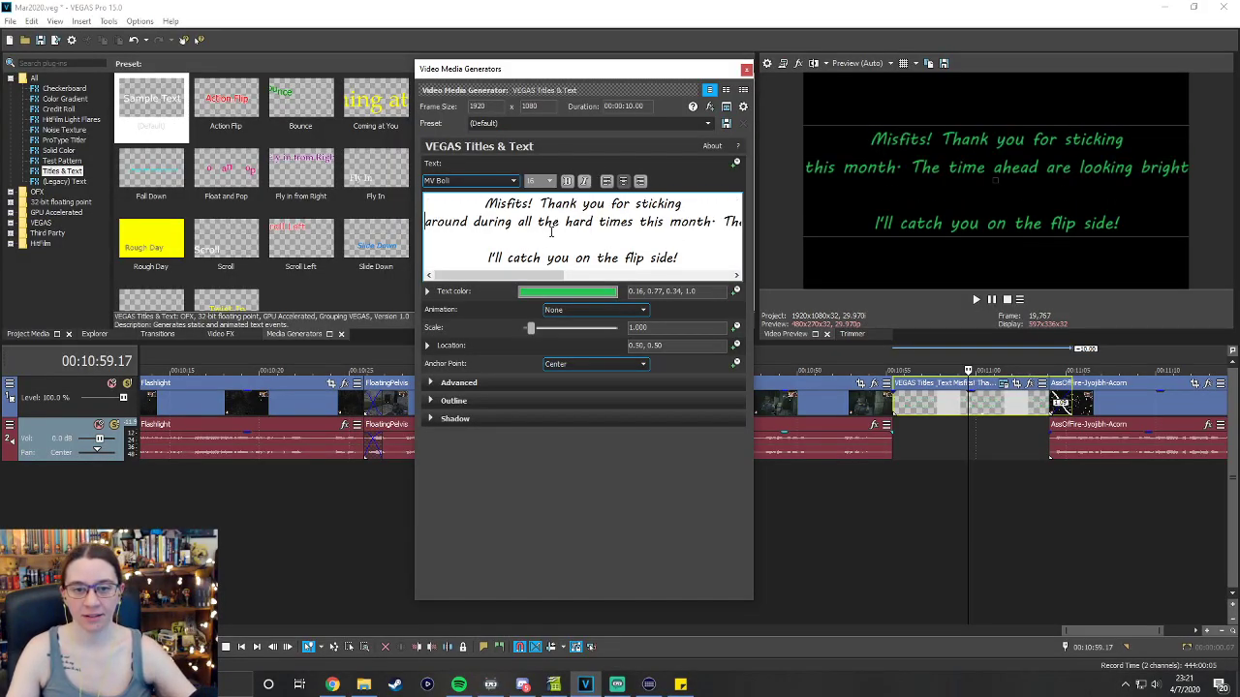
click(637, 222)
key(BackSpace)
key(Return)
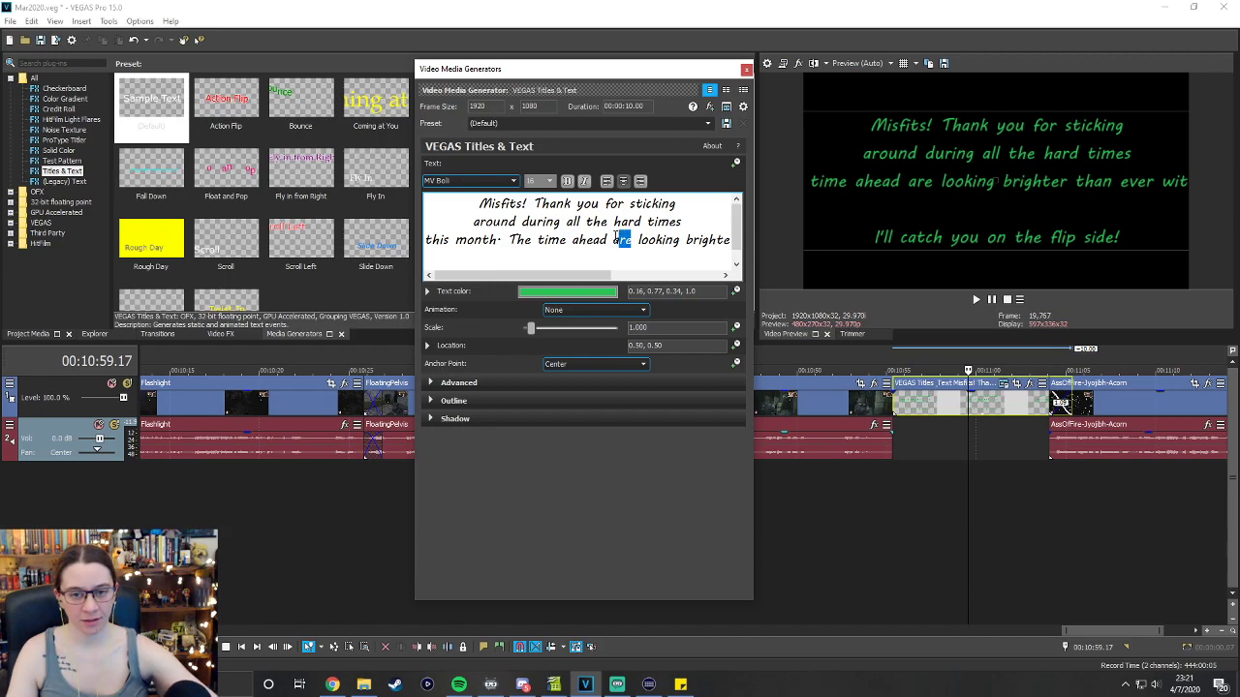
Reword the title's second sentence by changing "are" to "is" and "time" to "road".
text(is)
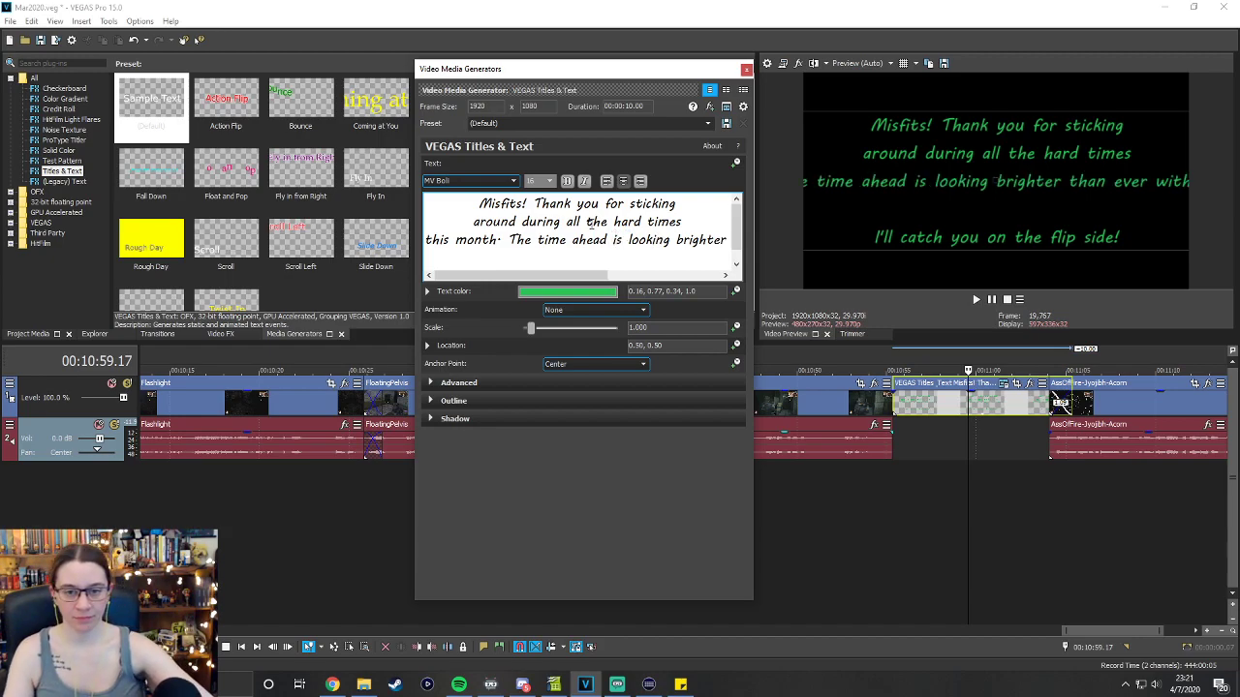
drag(538, 239, 634, 275)
text(road)
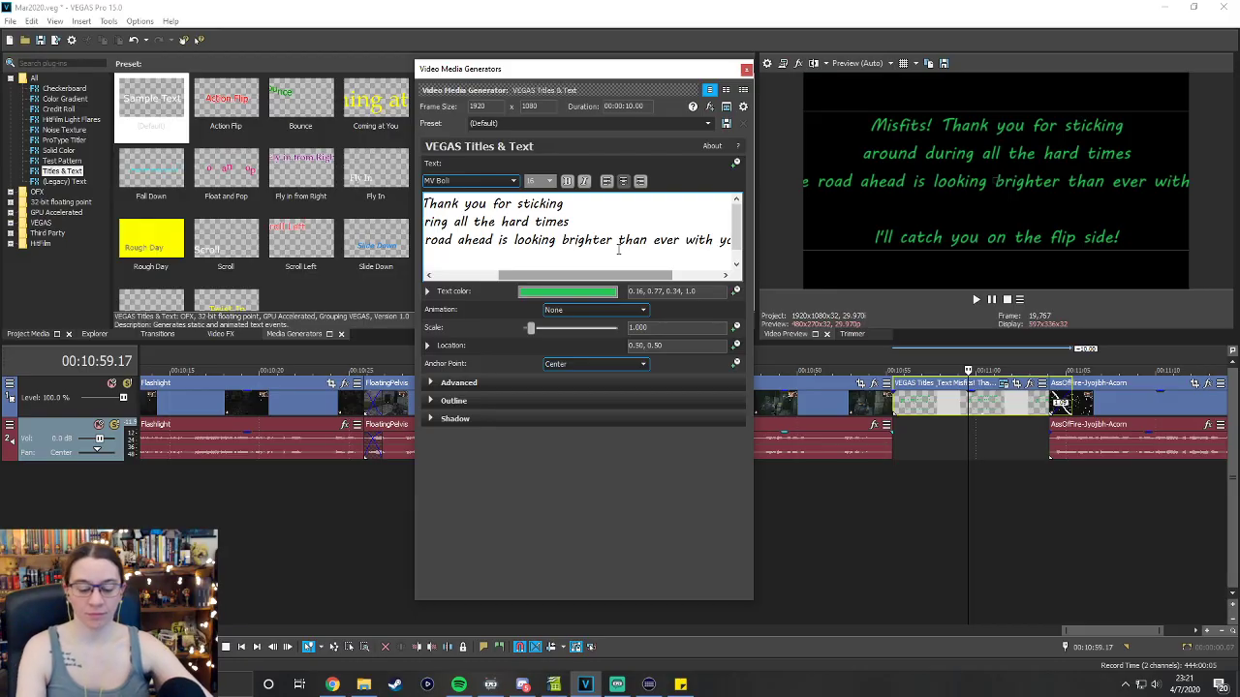
Break the title's third line after "looking" so that "brighter than ever with you in my life." forms its own line.
click(618, 250)
key(Return)
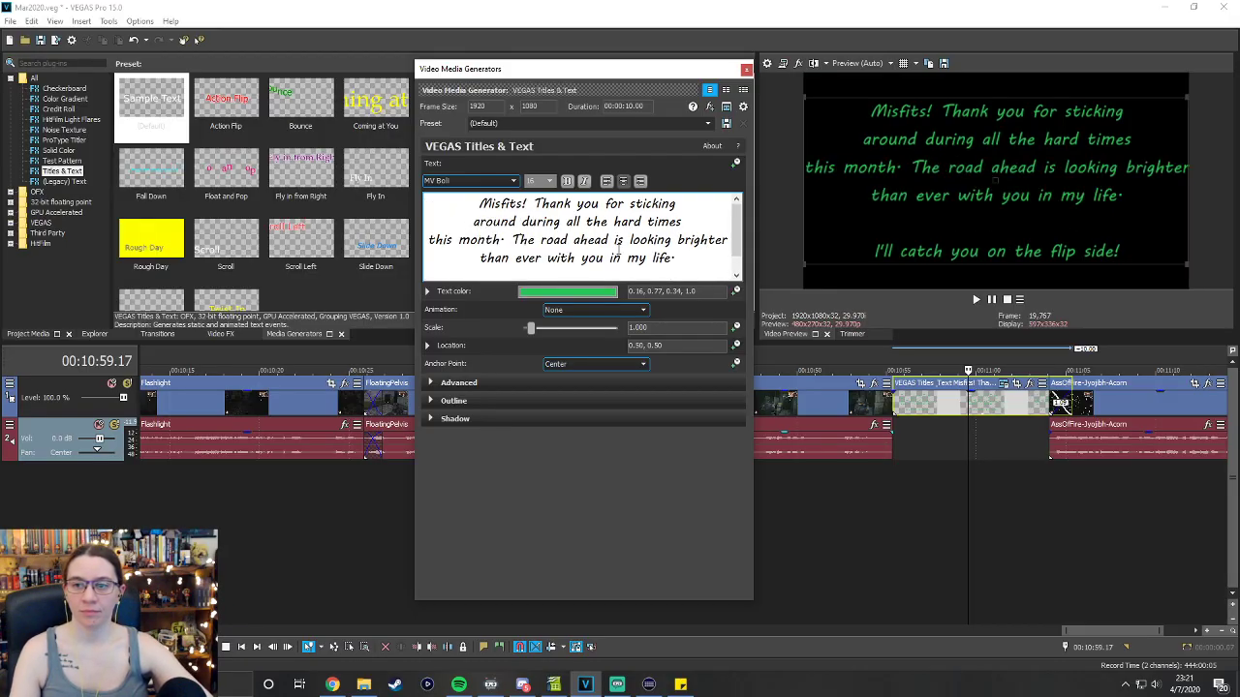
key(BackSpace)
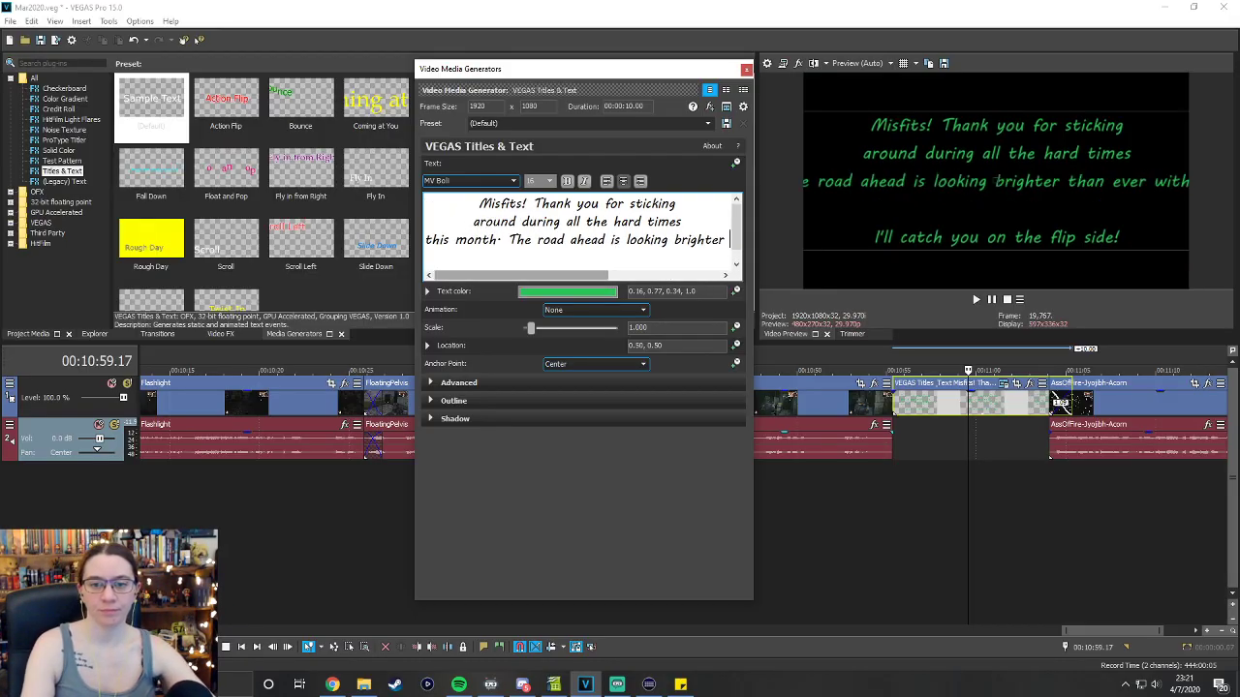
double_click(667, 240)
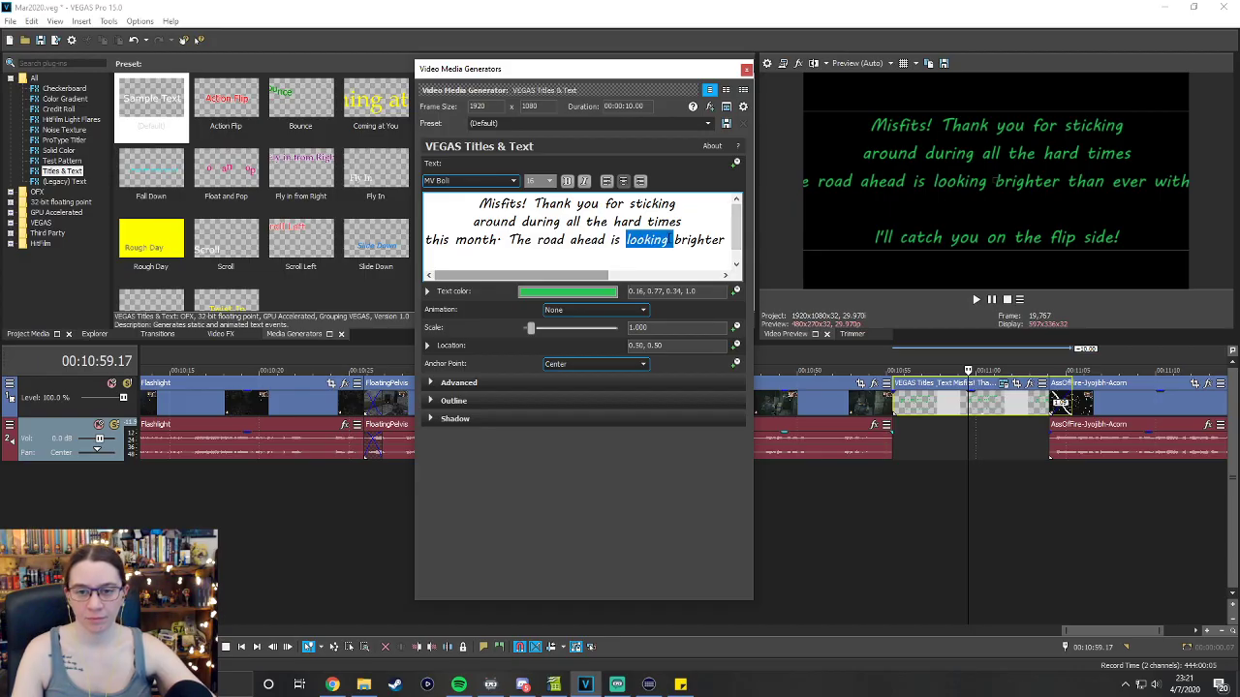
click(675, 241)
key(Return)
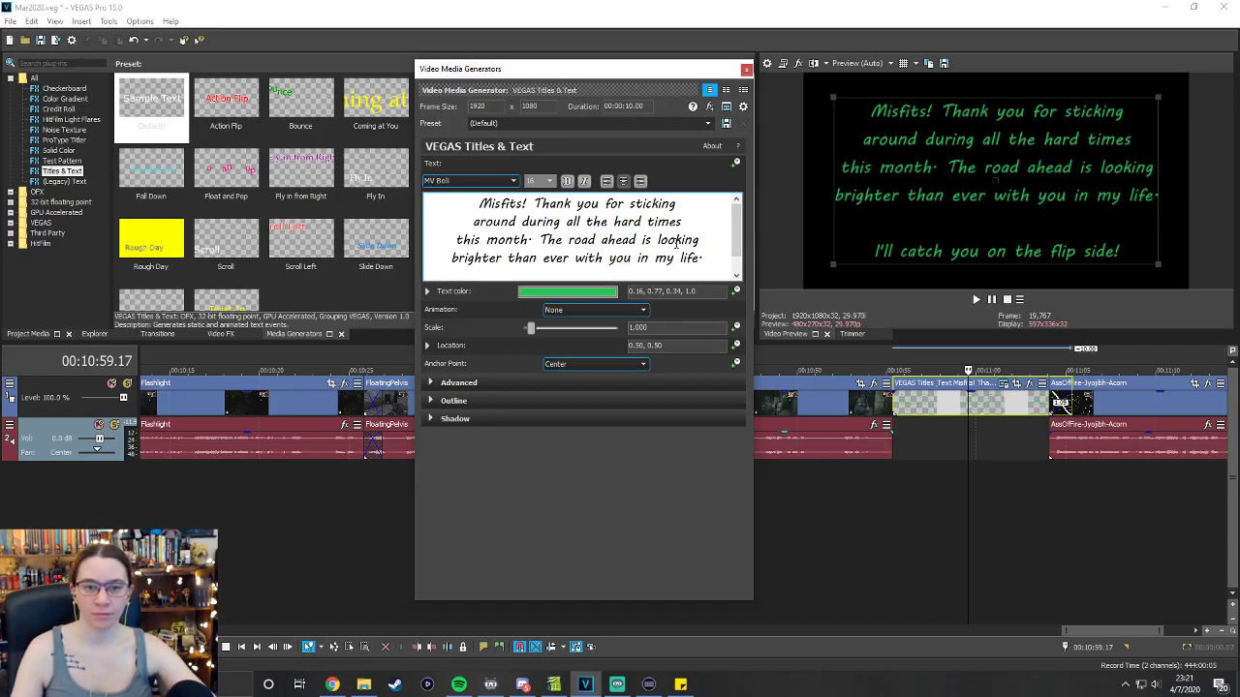
Try font sizes 22, 21 and 20 on the whole title text and settle on 18.
scroll(675, 246, down, 1)
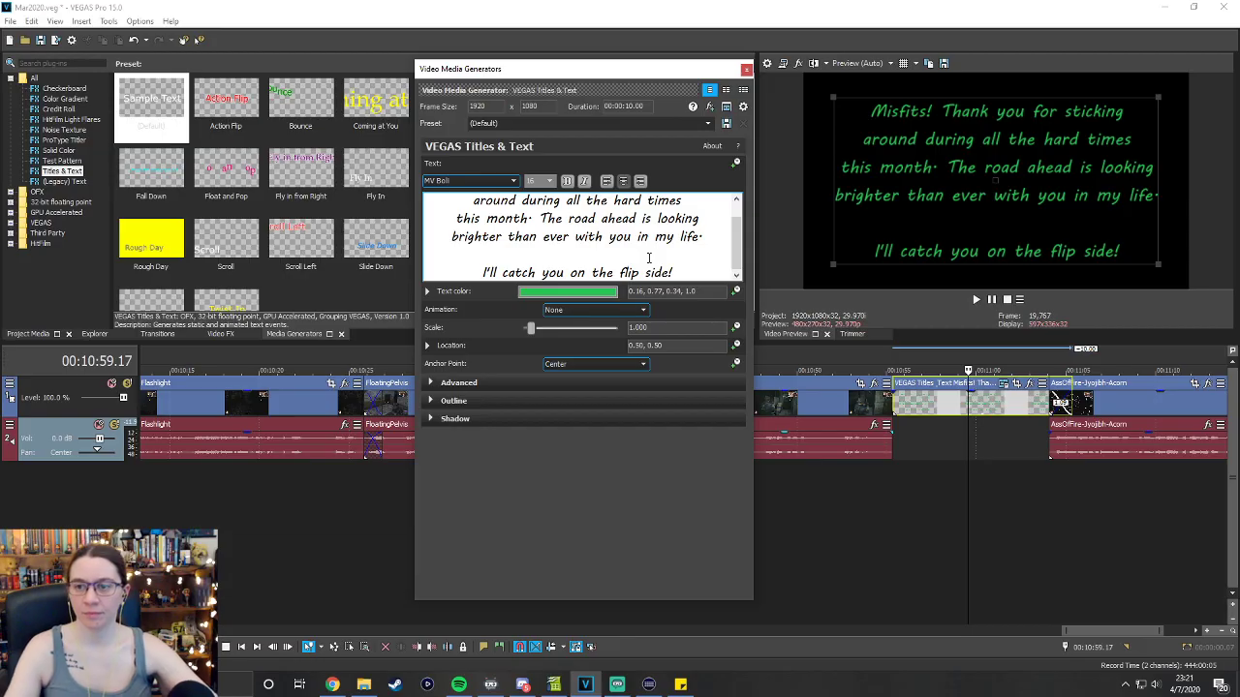
key(ctrl+a)
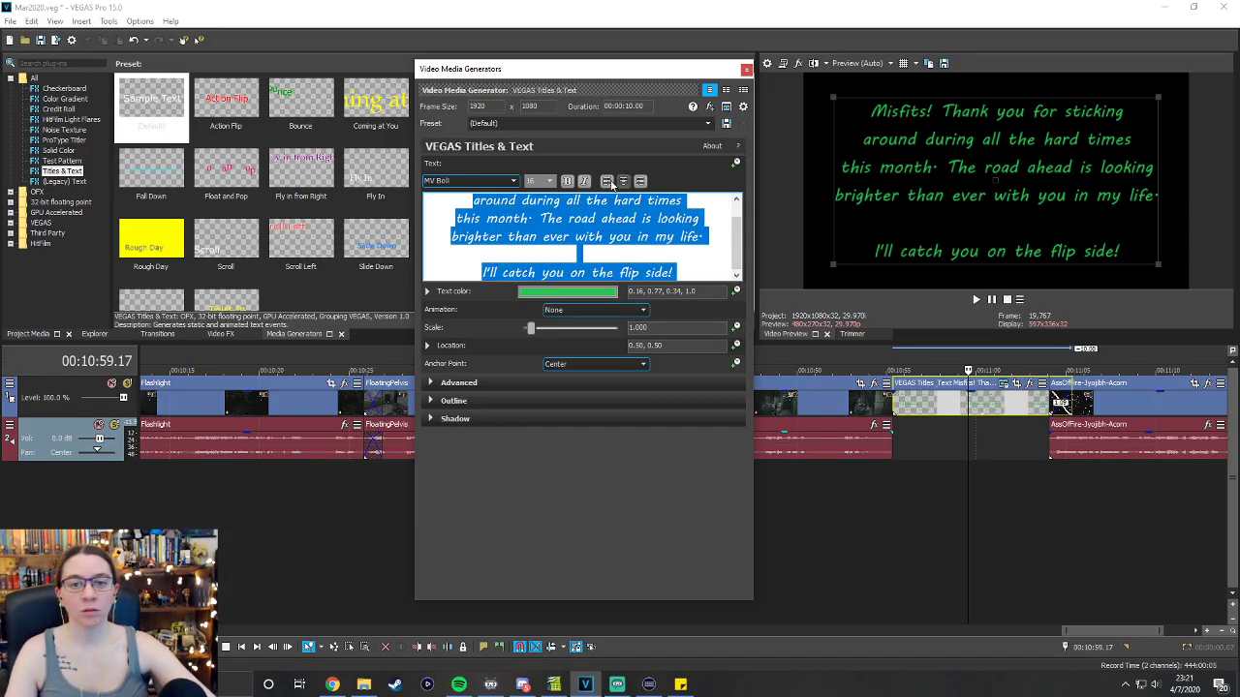
click(549, 181)
click(545, 255)
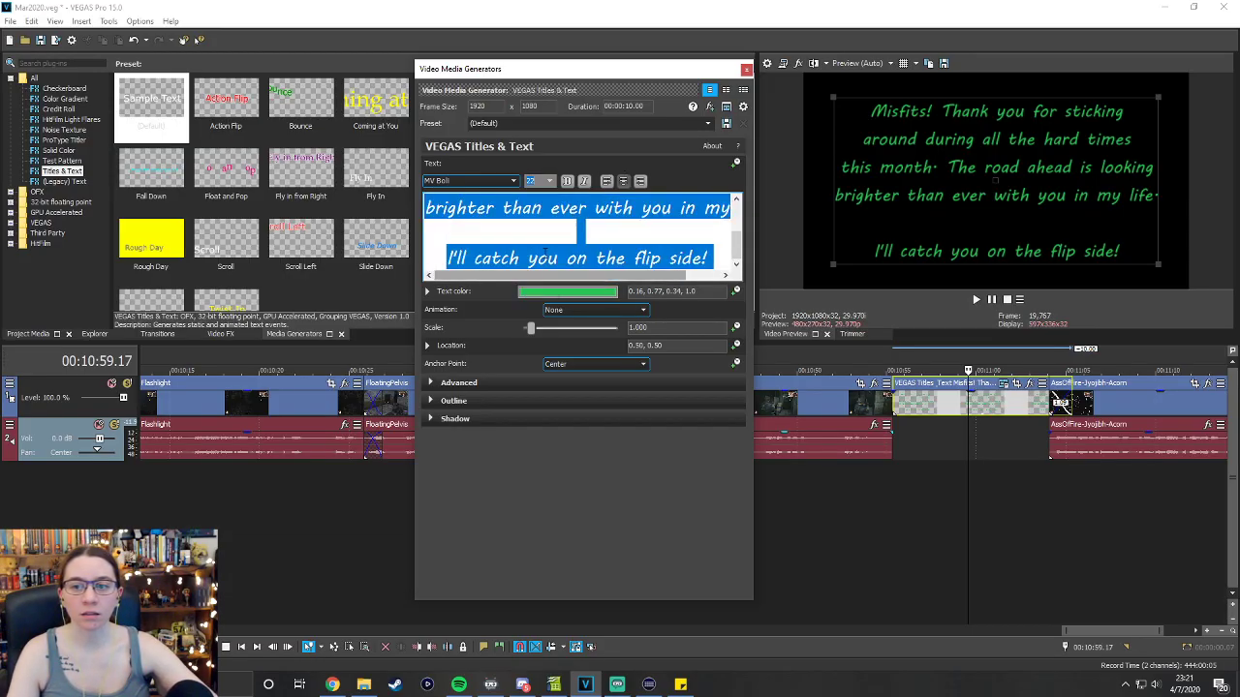
text(21)
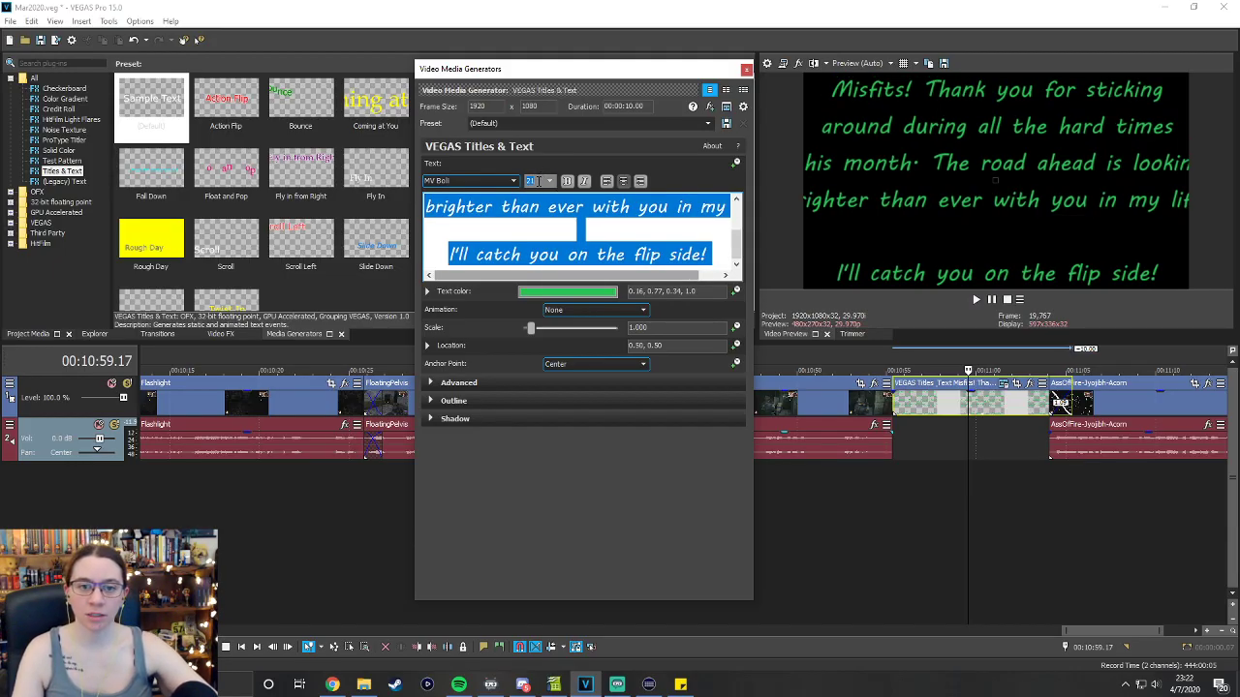
text(20)
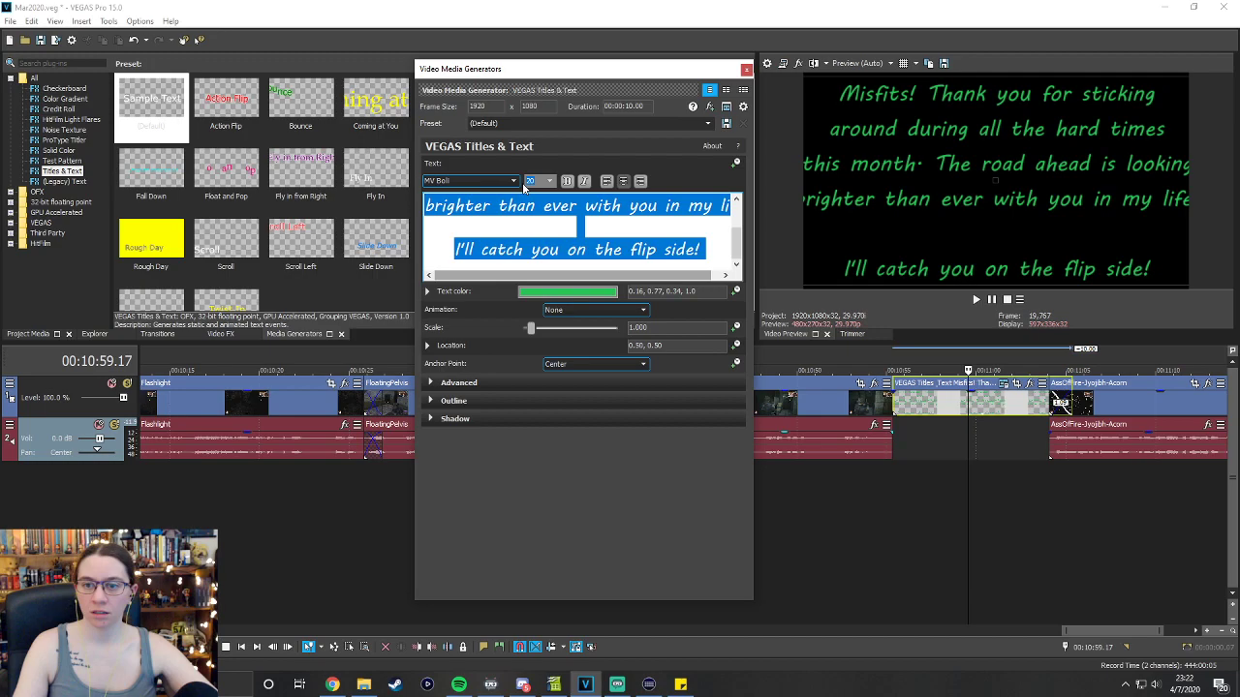
text(1)
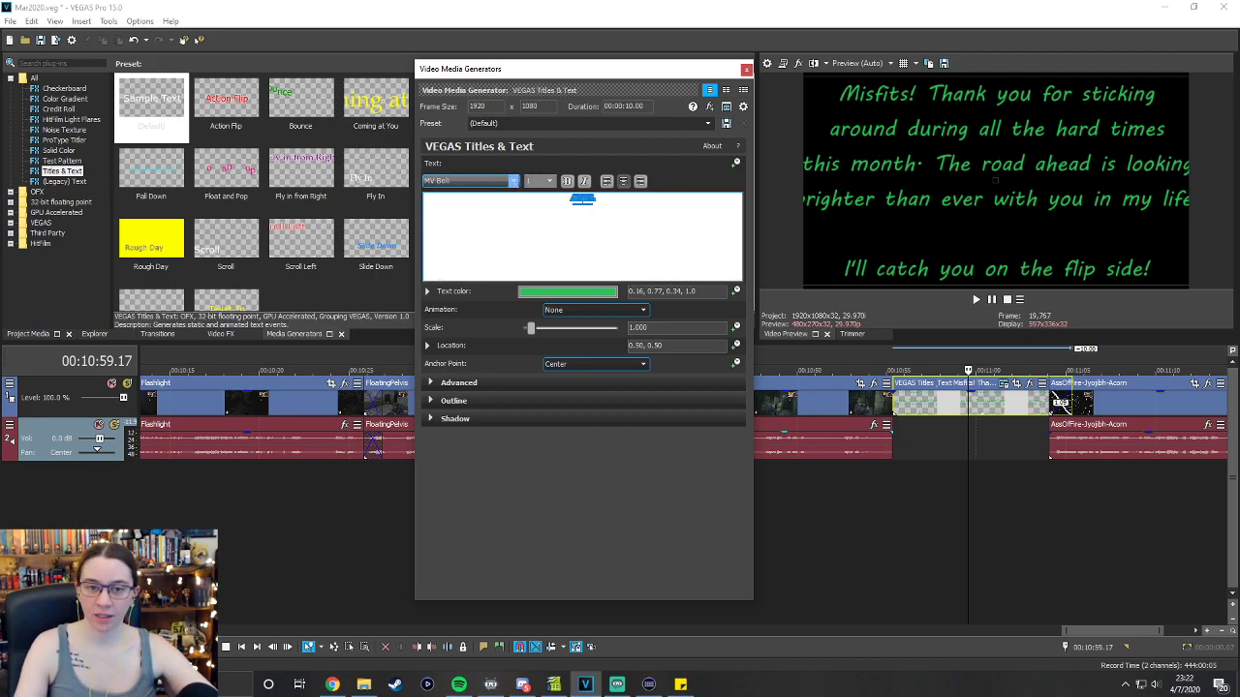
text(8)
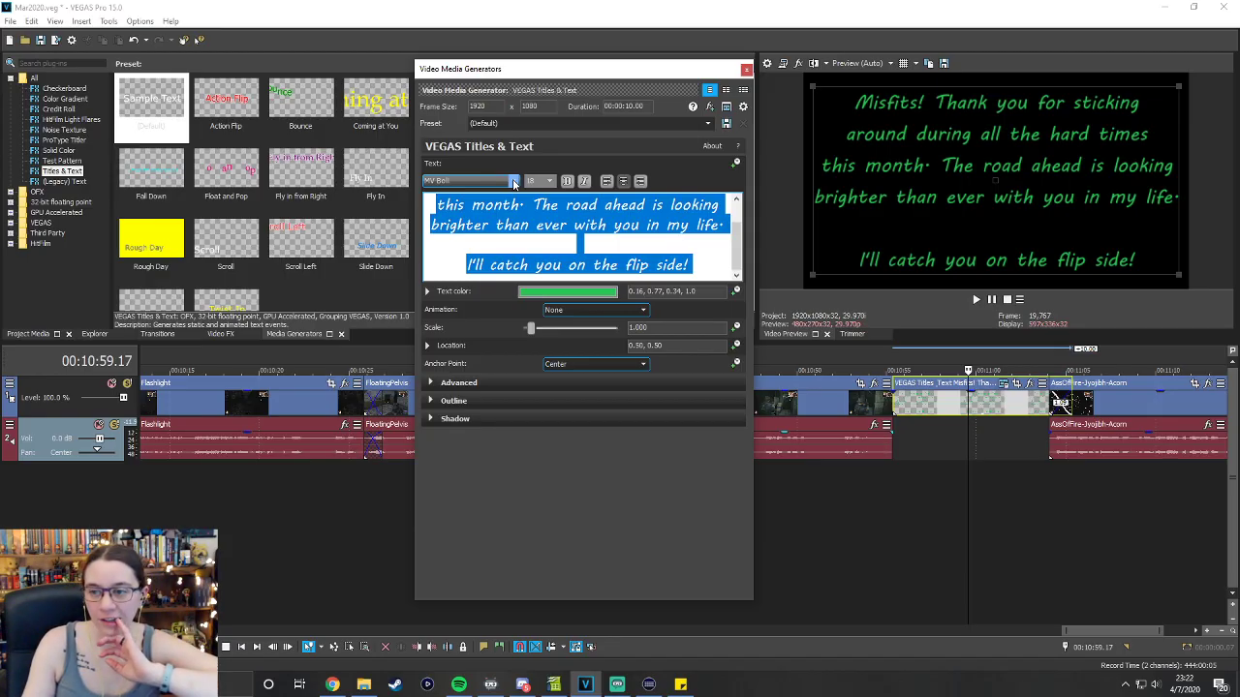
Close the title settings, shift the AssOfFire clip about 1 second later to the title's end, and play back from early in YouDoYou.
click(746, 70)
drag(1114, 631, 1145, 639)
drag(683, 393, 705, 387)
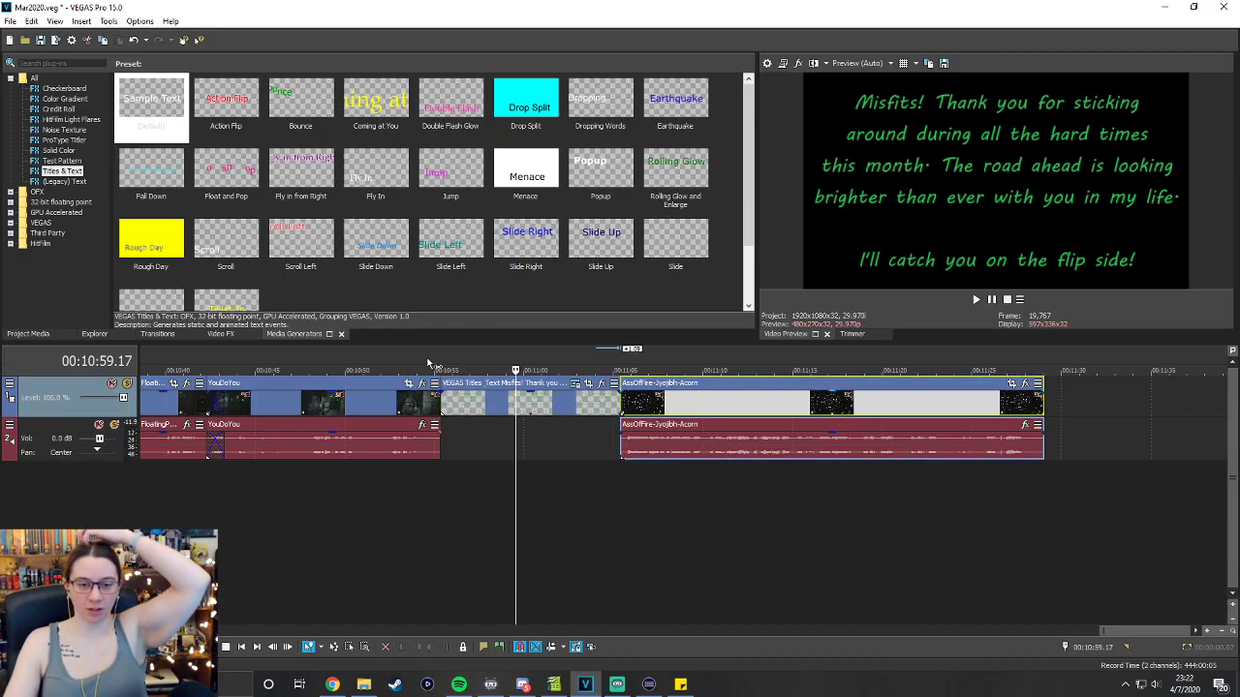
click(229, 369)
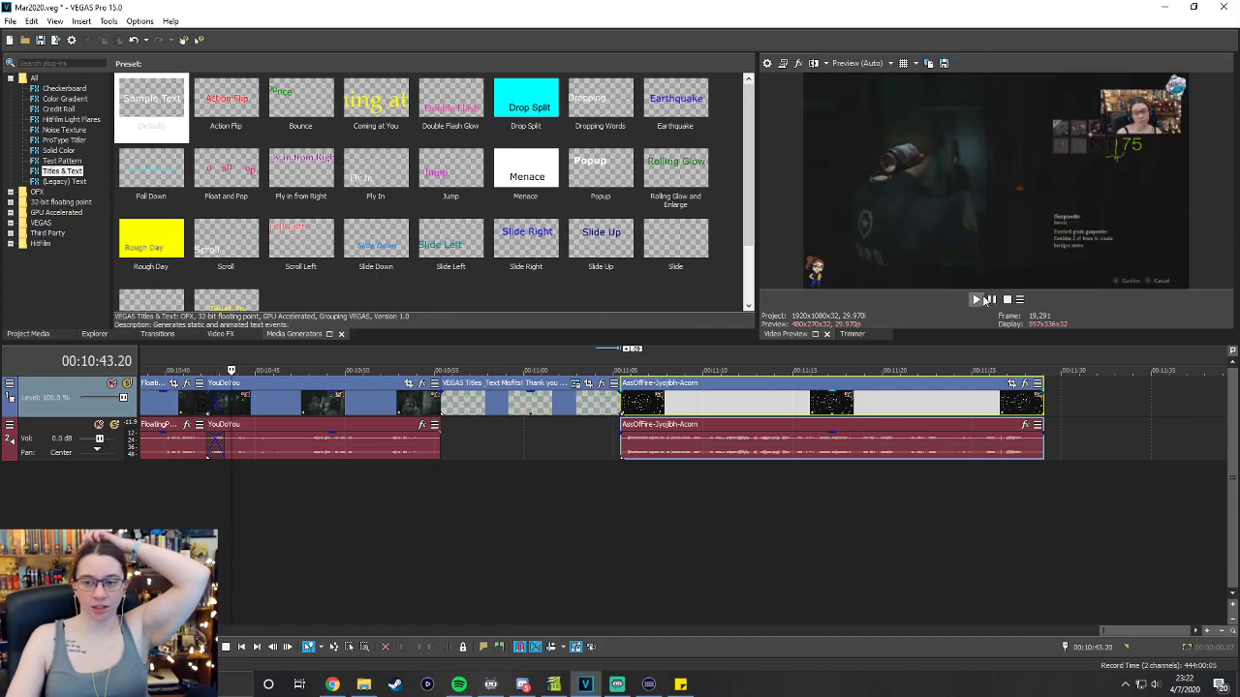
click(976, 299)
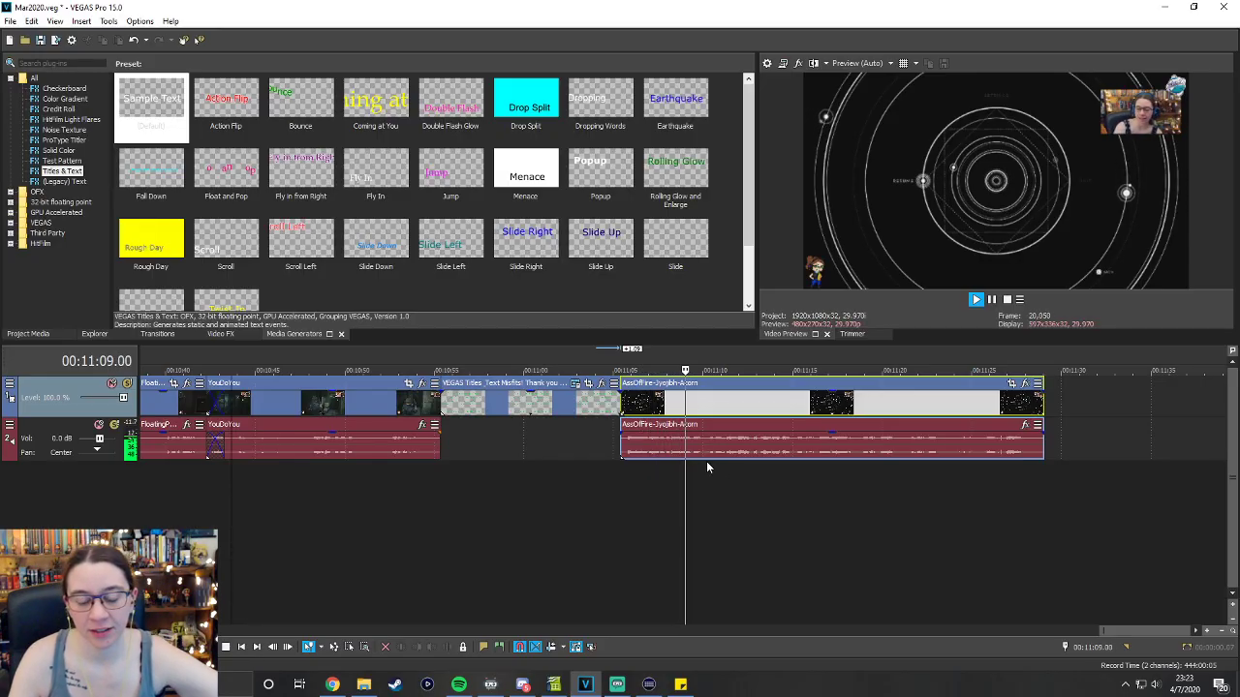
Add an audio fade-in of about half a second to the start of the AssOfFire clip and play back the transition from the title's end.
click(620, 432)
drag(620, 433, 630, 434)
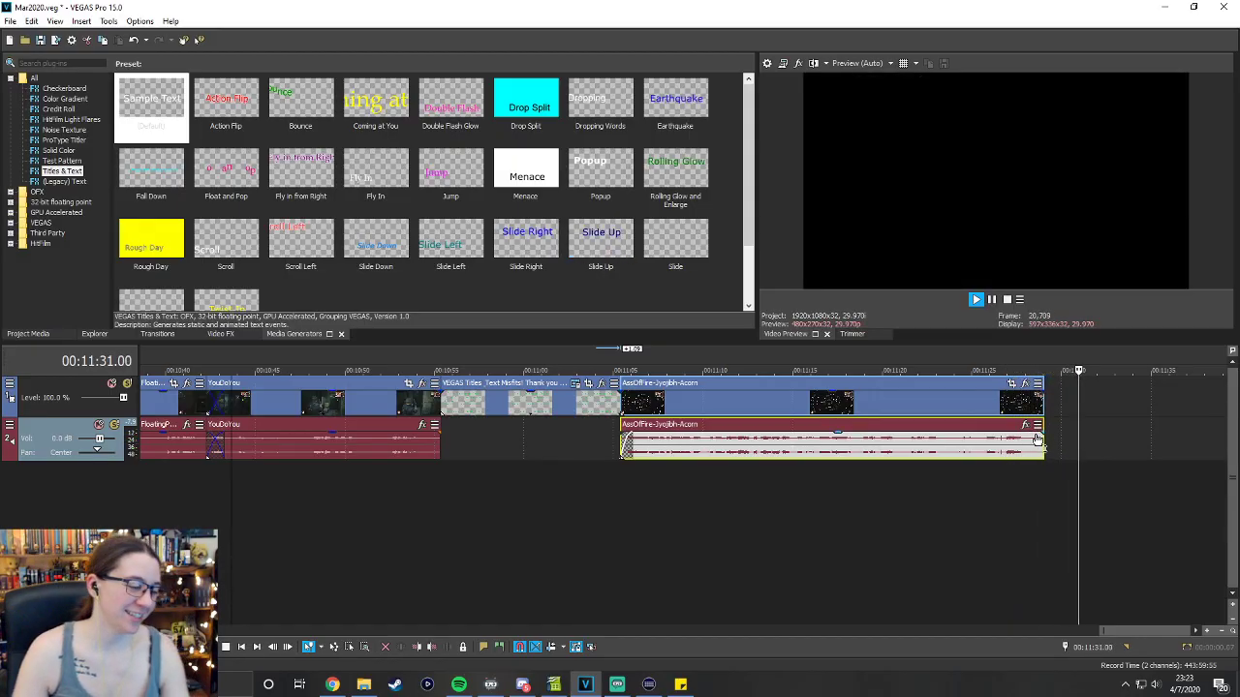
key(space)
click(601, 361)
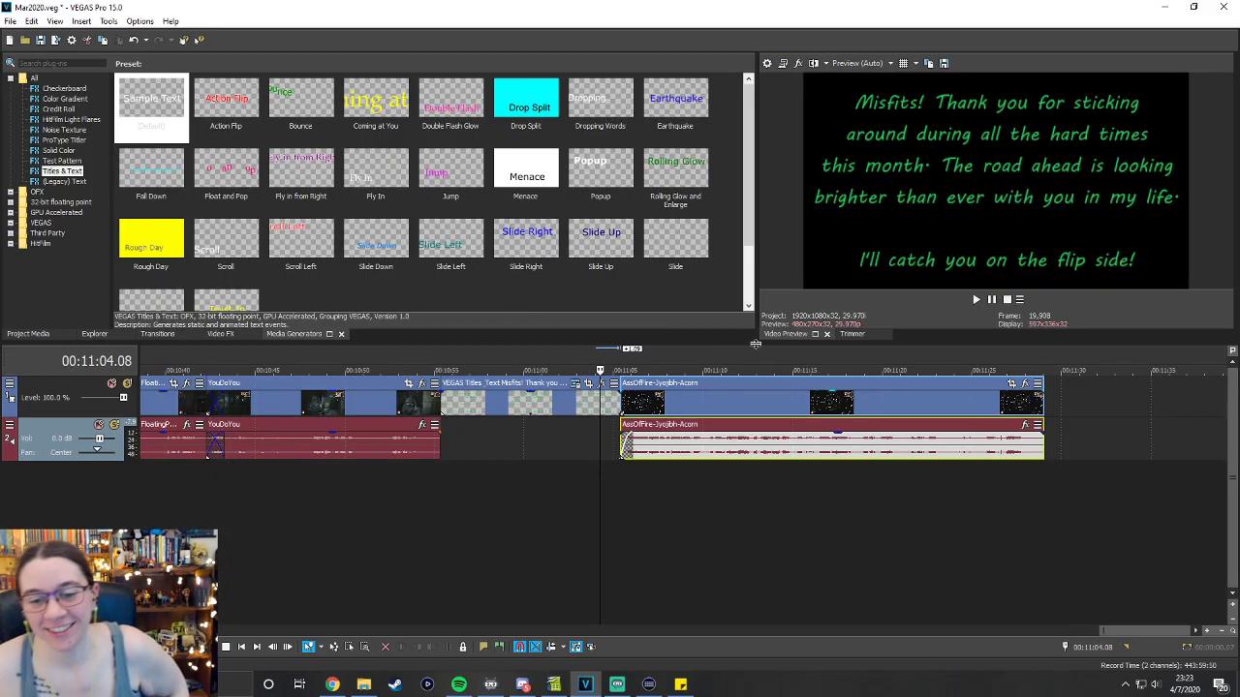
key(space)
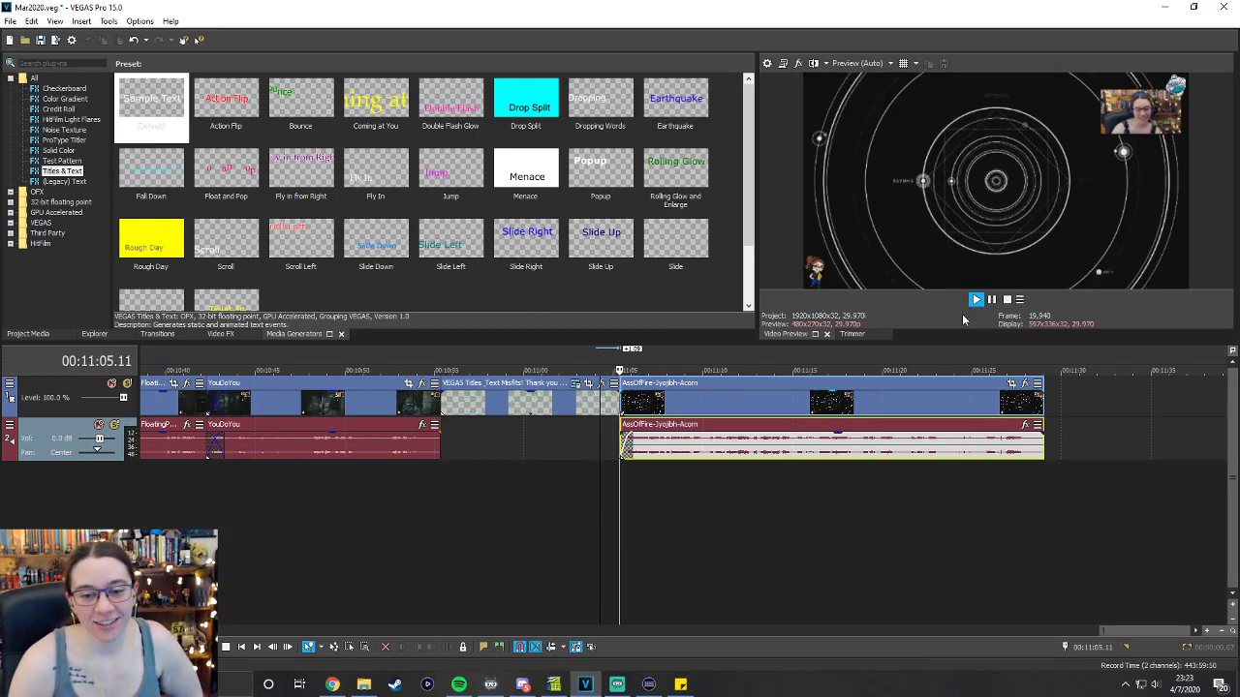
click(991, 299)
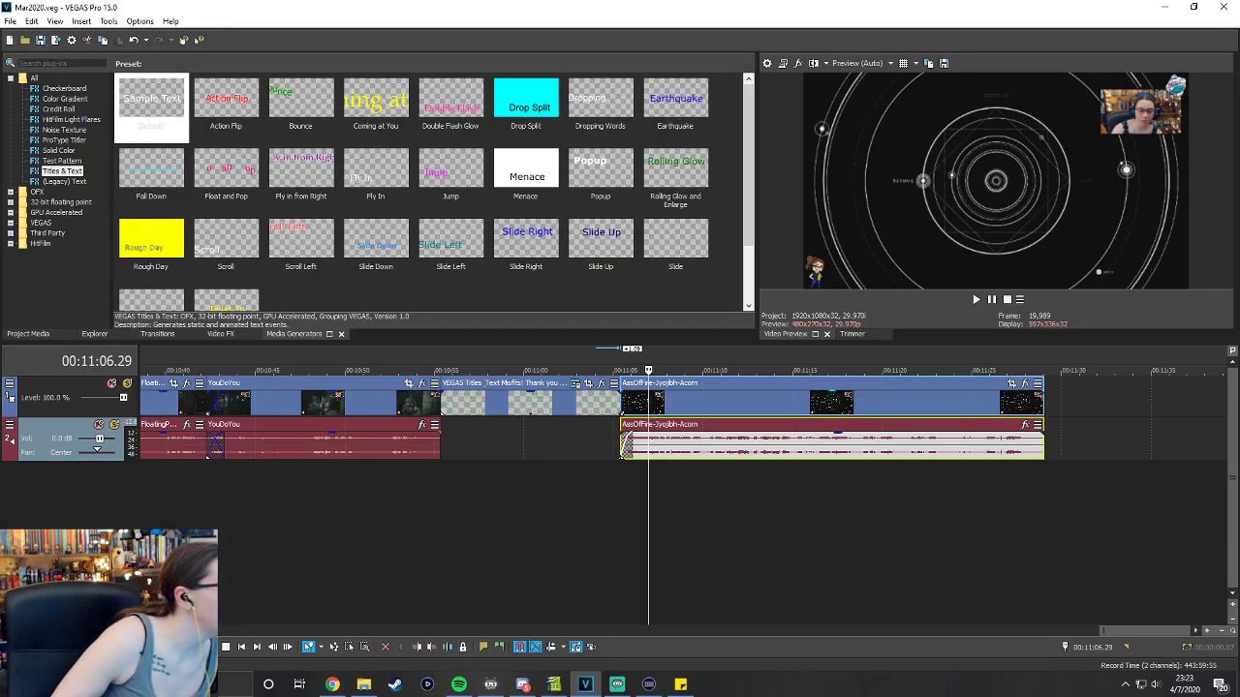
key(alt+Tab)
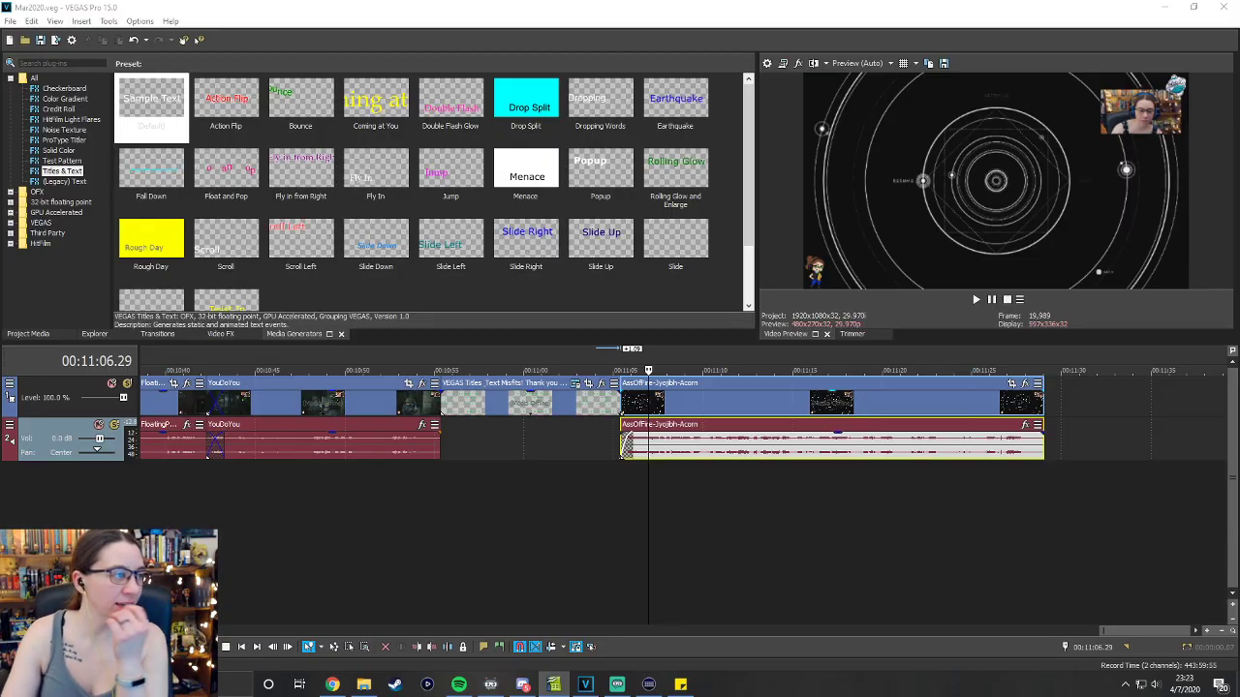
click(994, 148)
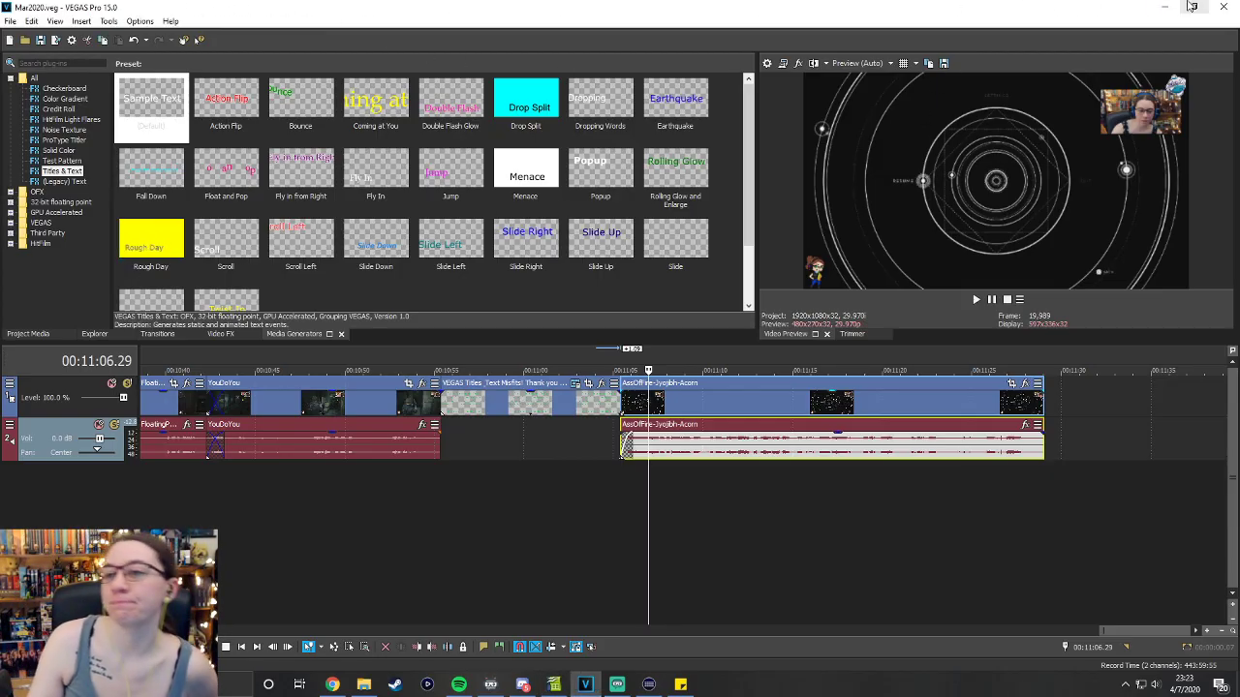
mouse_move(332, 685)
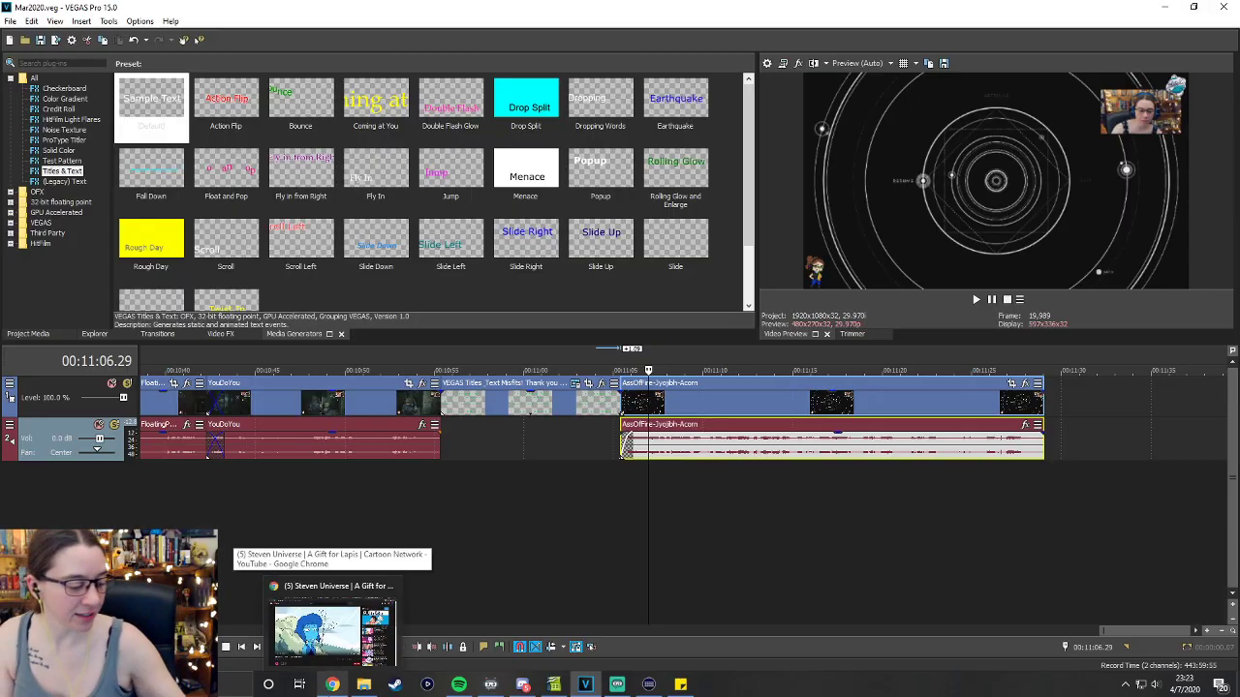